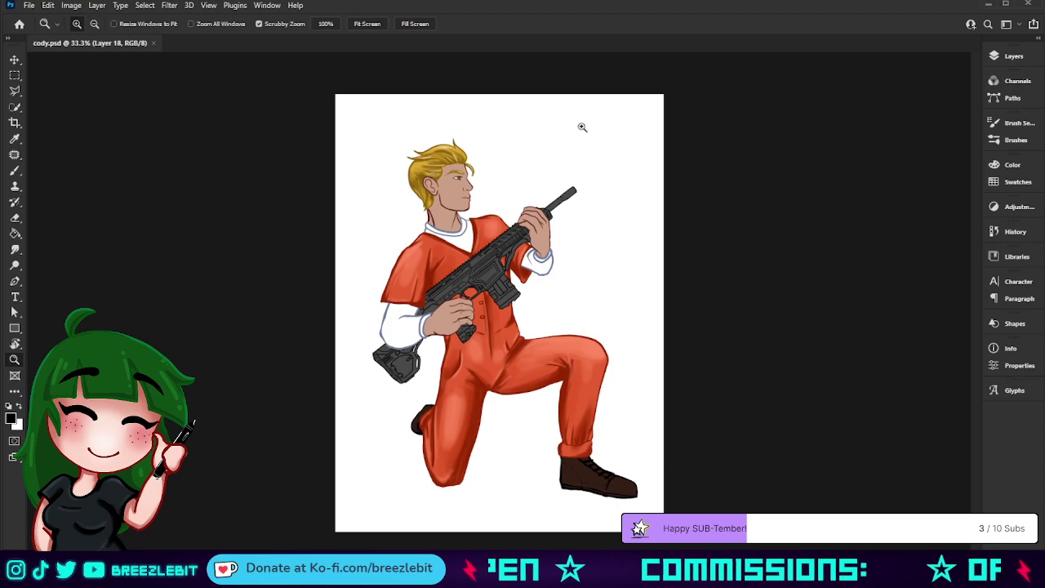
Display the skin-tone palette beside the character and sample its darkest maroon swatch as the foreground colour
drag(471, 330, 509, 318)
drag(492, 181, 465, 266)
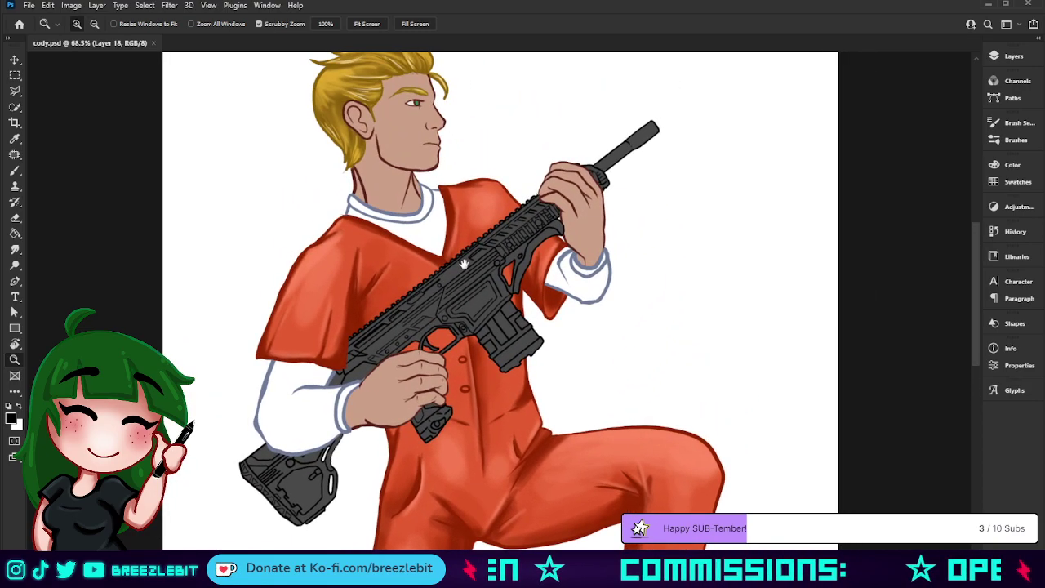
drag(459, 210, 444, 246)
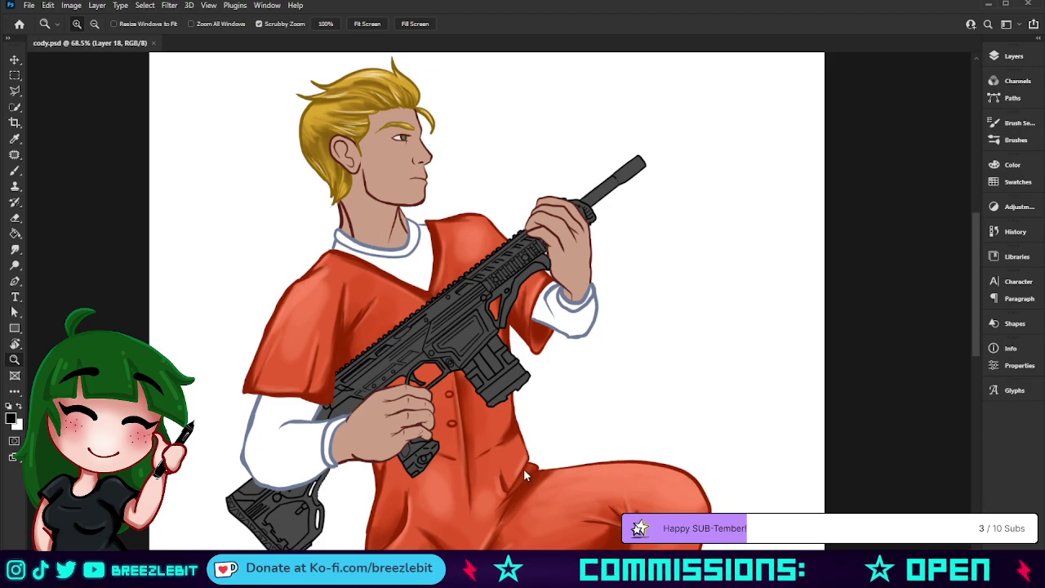
drag(565, 159, 429, 239)
click(1004, 62)
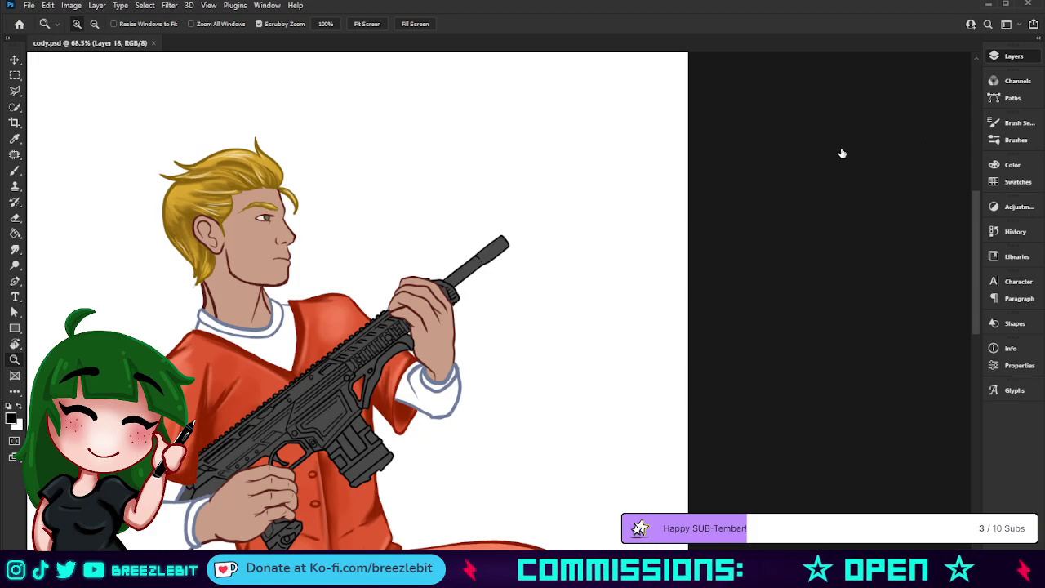
key(ctrl+z)
drag(485, 213, 523, 230)
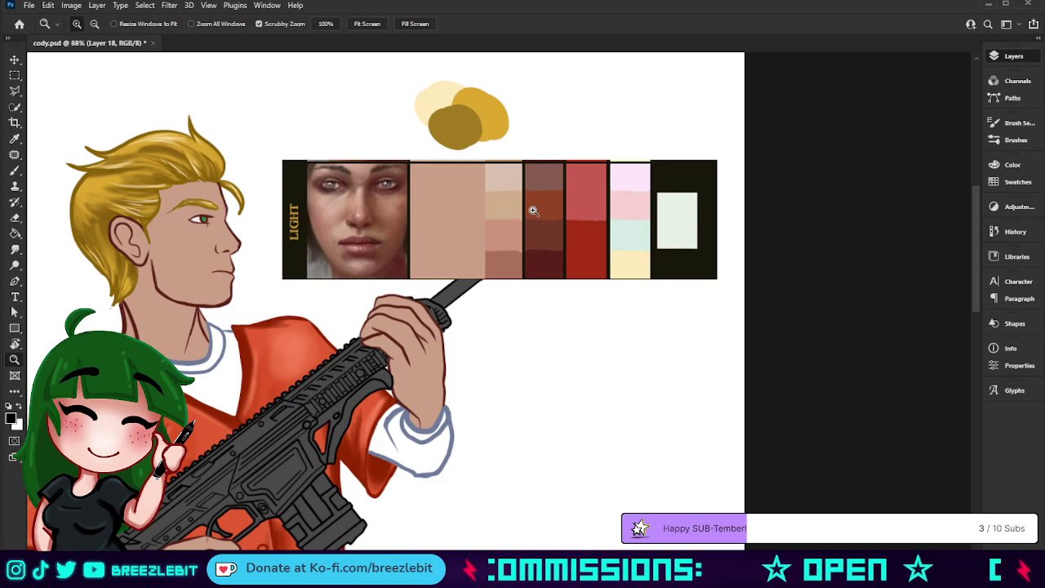
key(i)
click(535, 265)
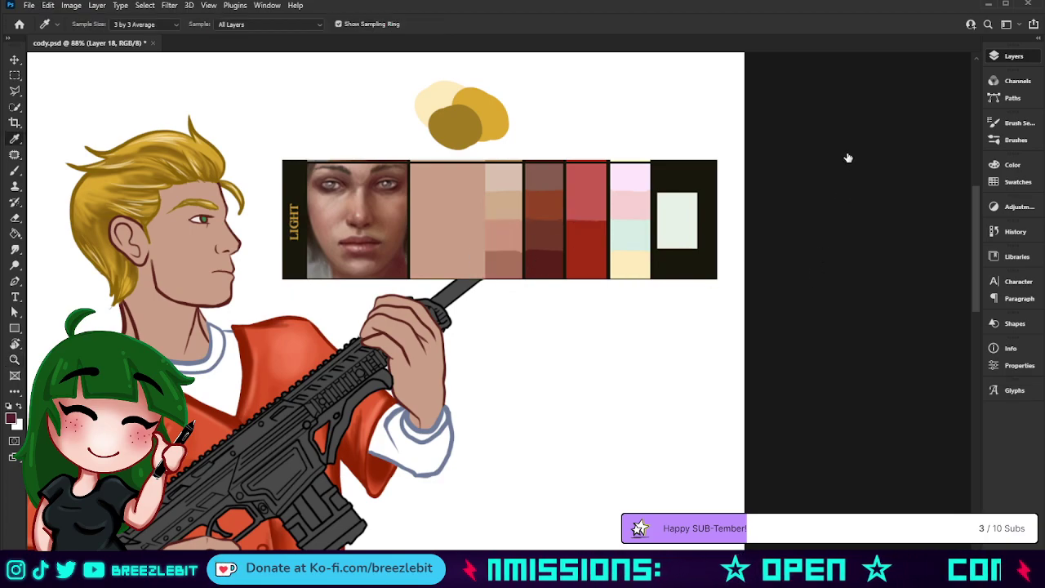
Hide the skin-tone palette and make the SKIN layer active
drag(846, 157, 841, 191)
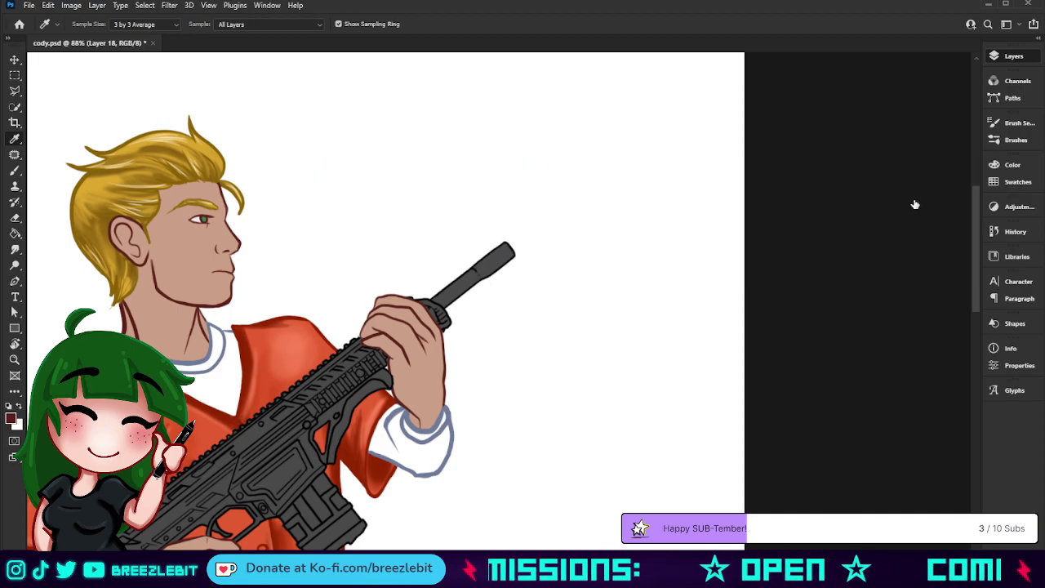
click(896, 425)
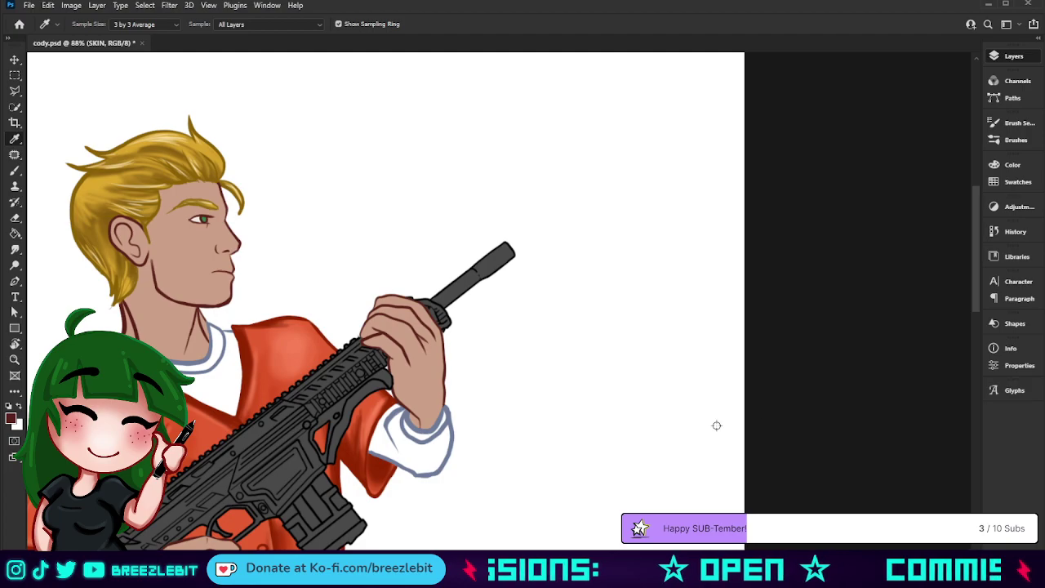
drag(702, 409, 687, 450)
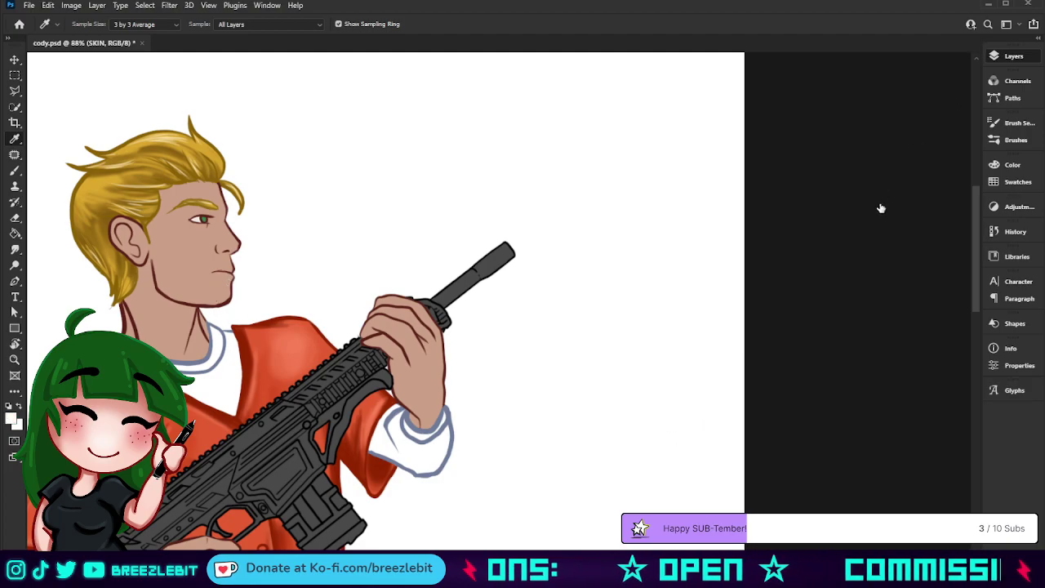
Bring the skin-tone palette back, sample a dark red-brown from its darkest swatches, and hide the palette again
click(843, 160)
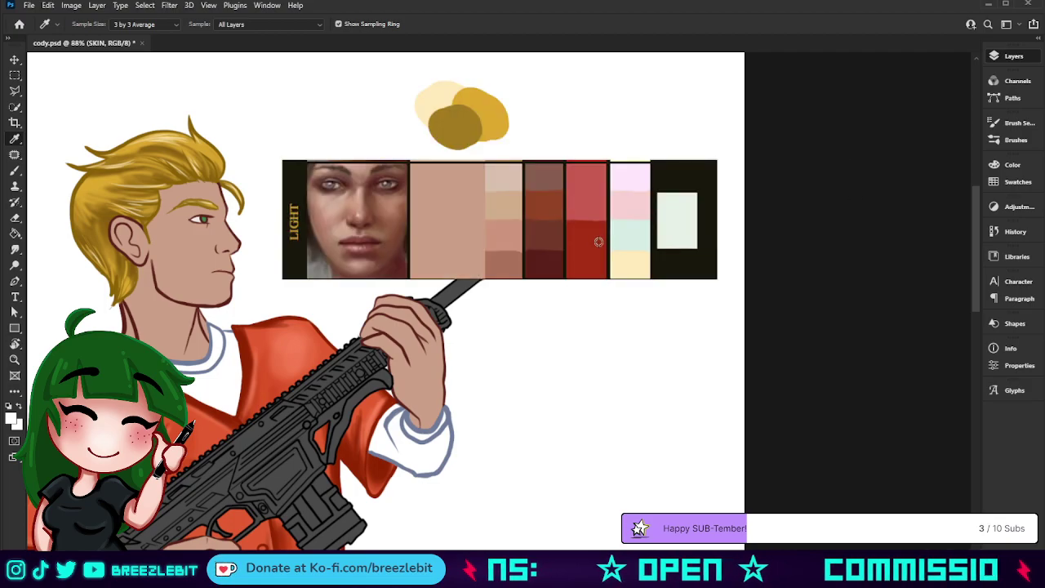
click(544, 268)
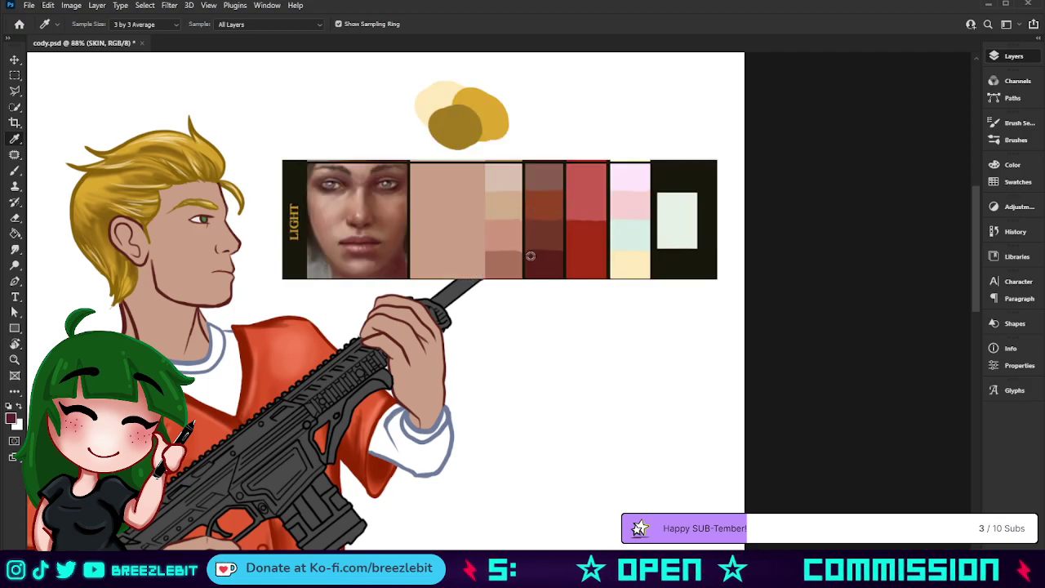
drag(530, 256, 538, 250)
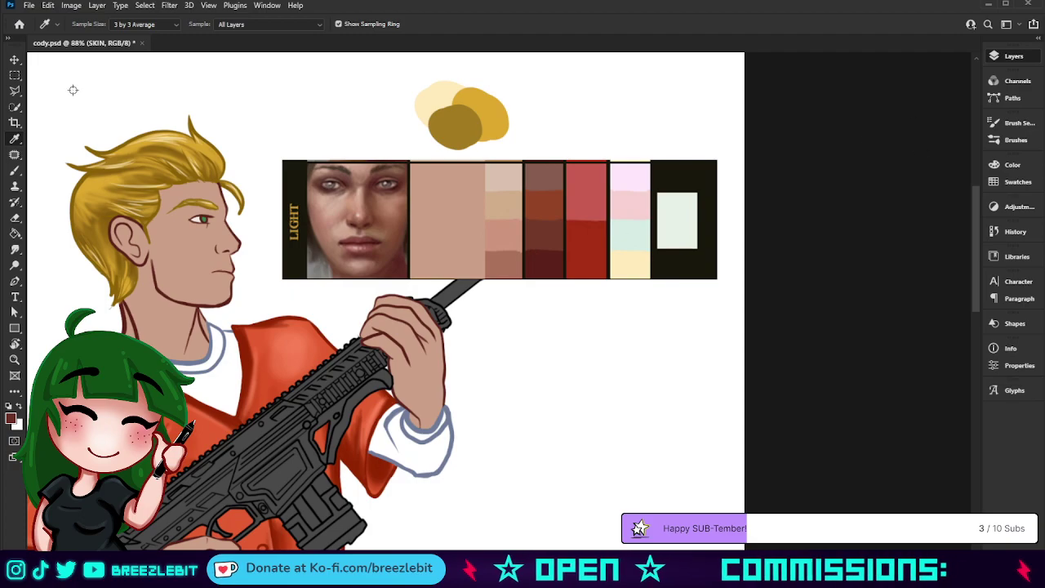
click(846, 158)
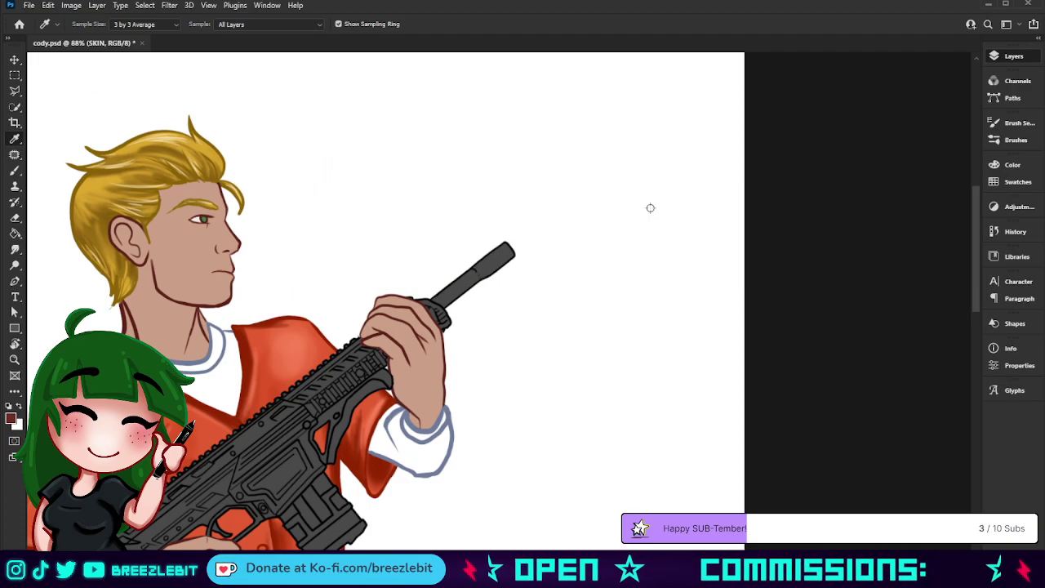
Isolate Layer 9 to identify what it contains, and rename it eyewht
key(z)
drag(609, 213, 577, 227)
drag(614, 219, 680, 171)
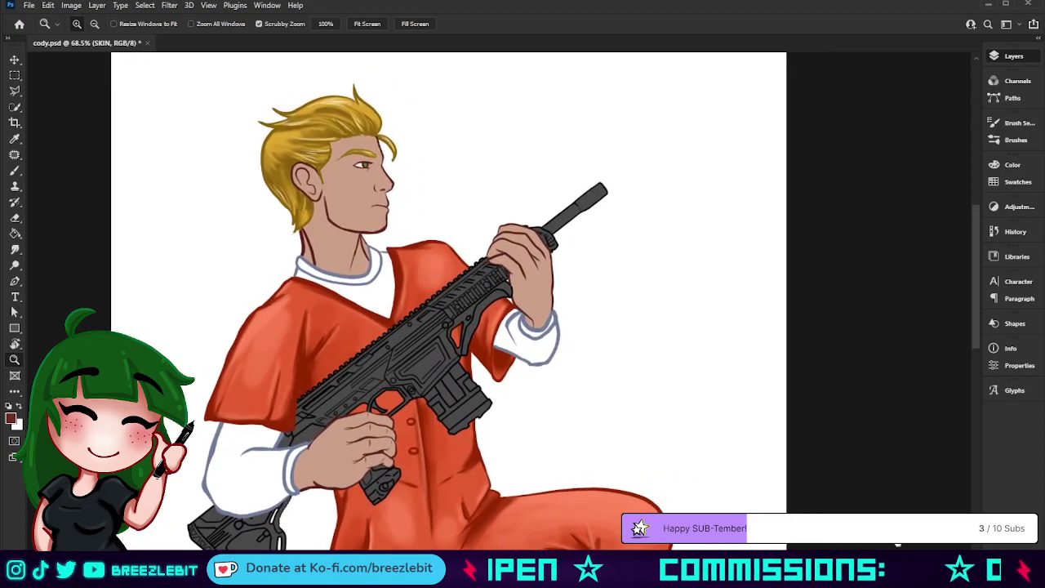
click(877, 404)
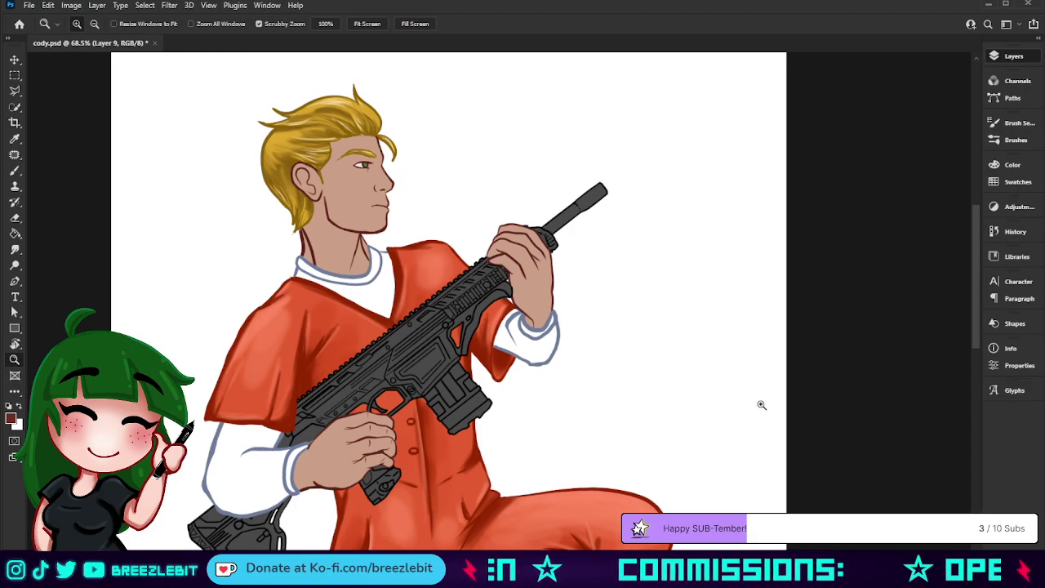
drag(689, 362, 641, 378)
drag(710, 410, 648, 320)
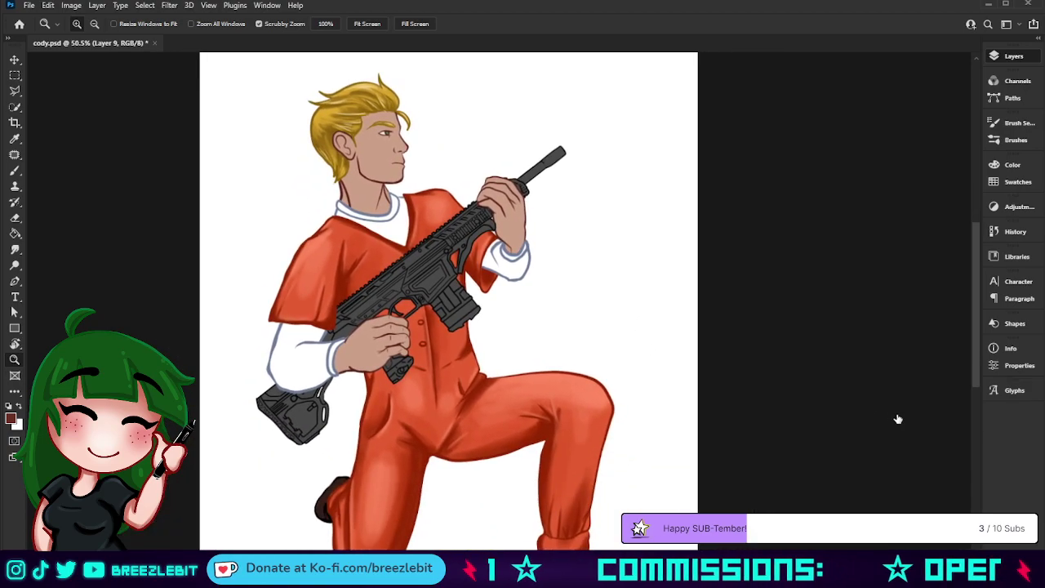
alt+click(845, 404)
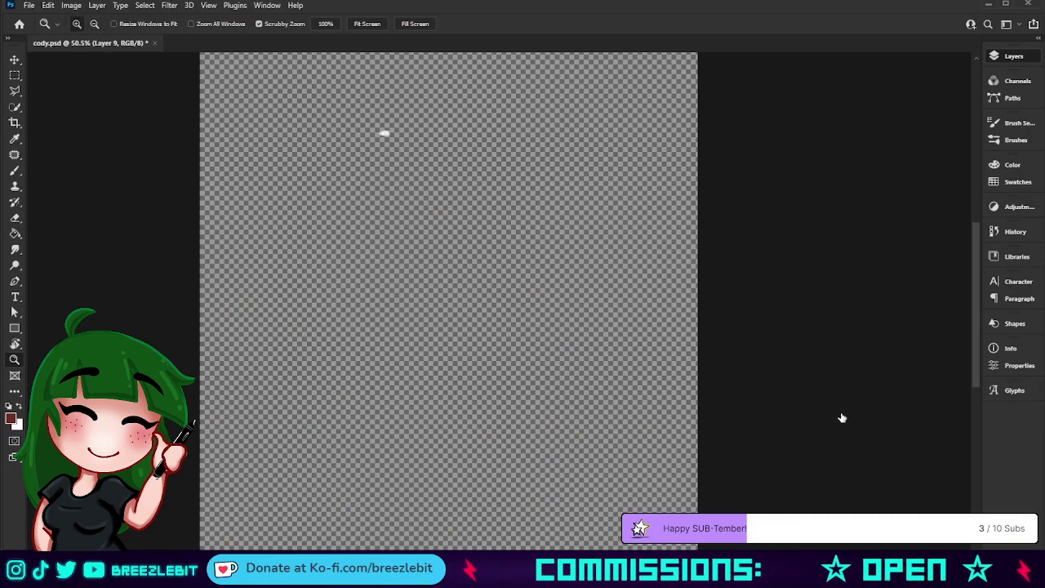
click(842, 418)
click(842, 418)
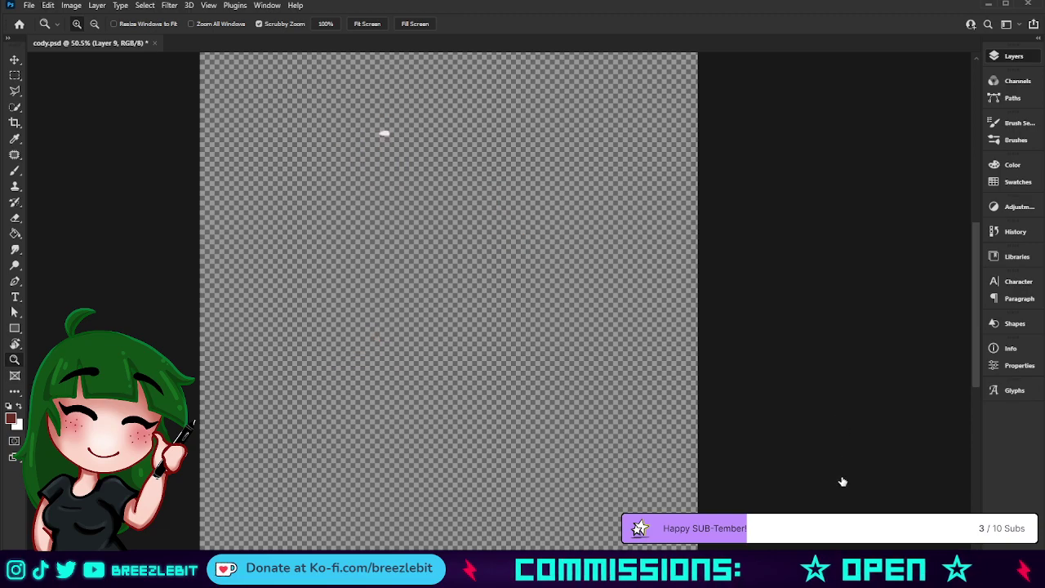
click(881, 392)
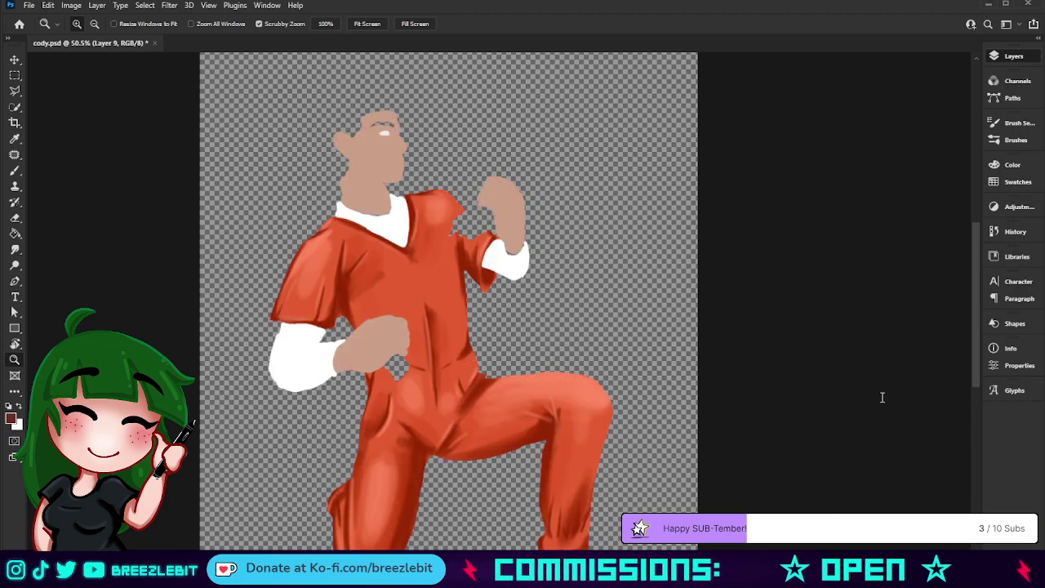
click(954, 425)
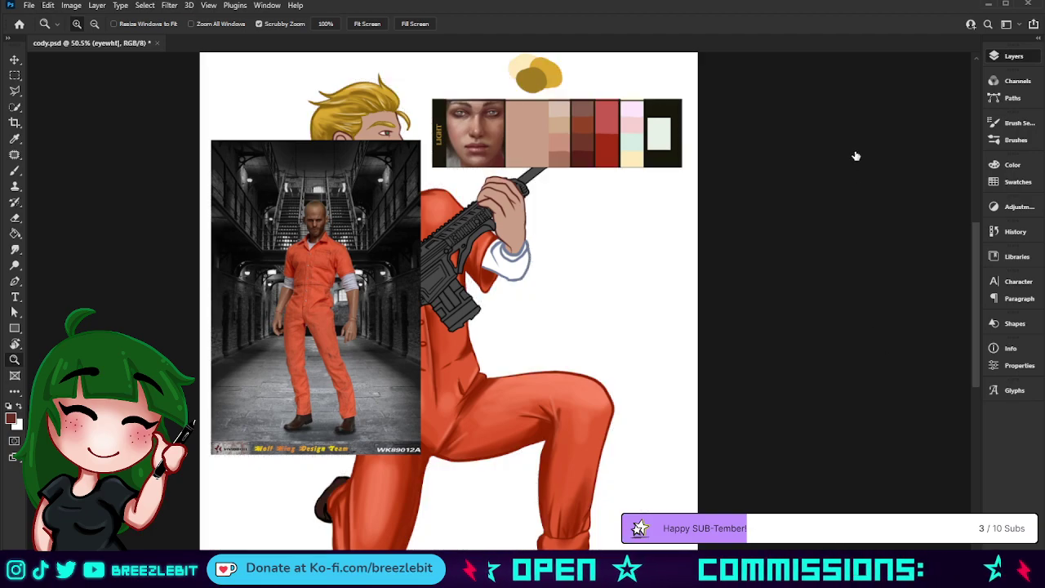
Hide the orange jumpsuit reference photo and the skin-tone palette, and make Layer 10 active
click(842, 130)
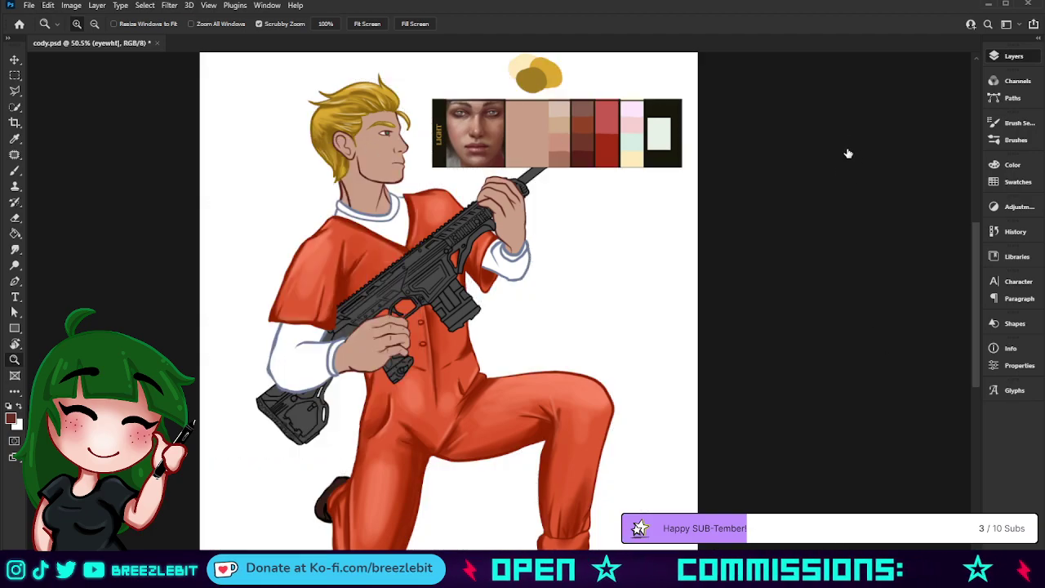
click(849, 153)
drag(488, 152, 541, 153)
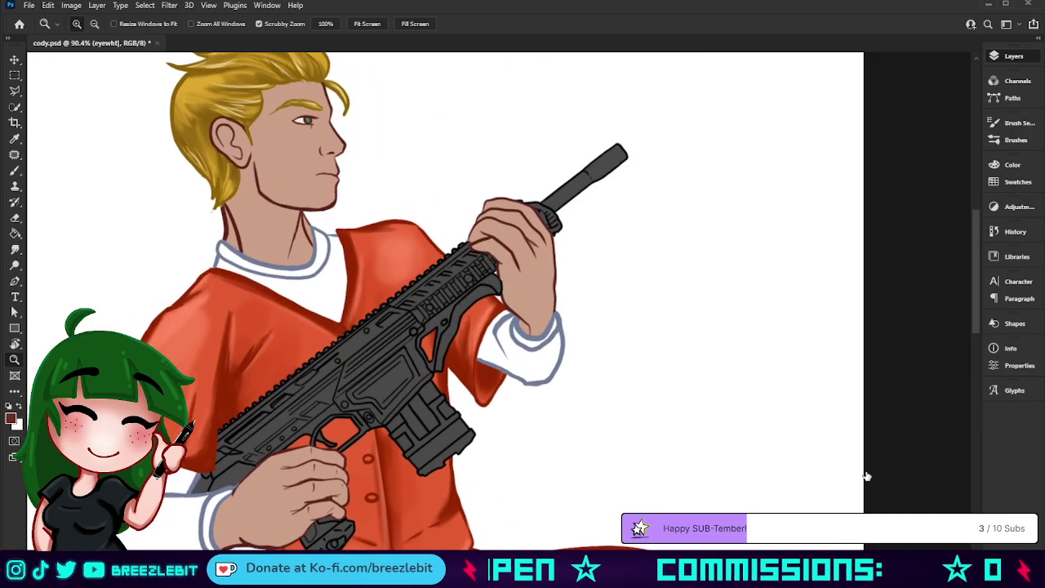
click(894, 472)
Shade the inner hollow of the ear softly in dark red-brown with the Brush at size 30
drag(329, 248, 438, 322)
mouse_move(381, 255)
mouse_down()
mouse_move(403, 356)
mouse_move(446, 314)
mouse_up()
key(b)
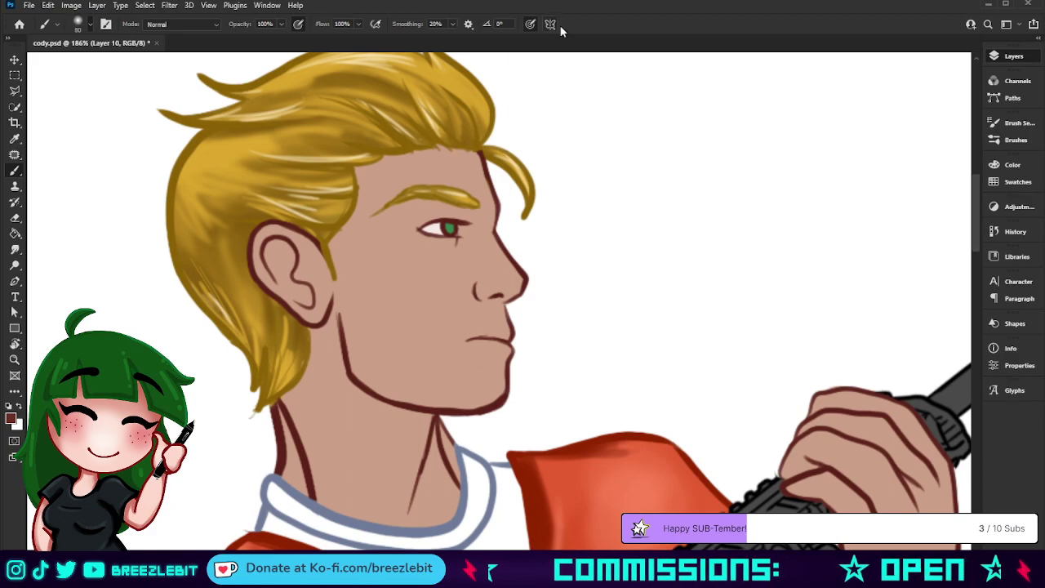
key(bracketleft)
key(bracketleft)
key(bracketleft)
key(bracketleft)
key(bracketleft)
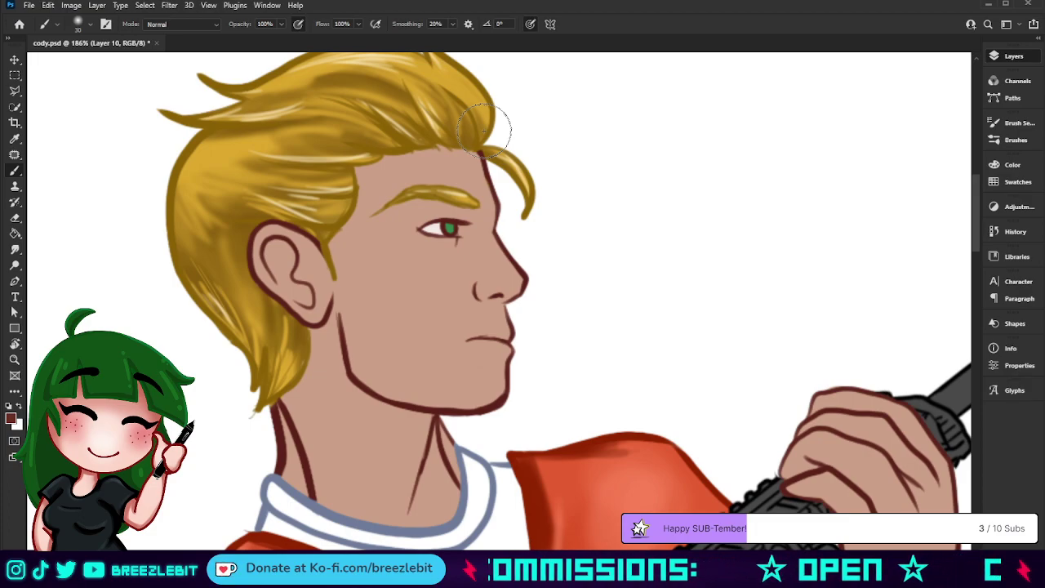
mouse_move(279, 245)
mouse_down()
mouse_move(288, 258)
mouse_move(279, 269)
mouse_move(297, 290)
mouse_up()
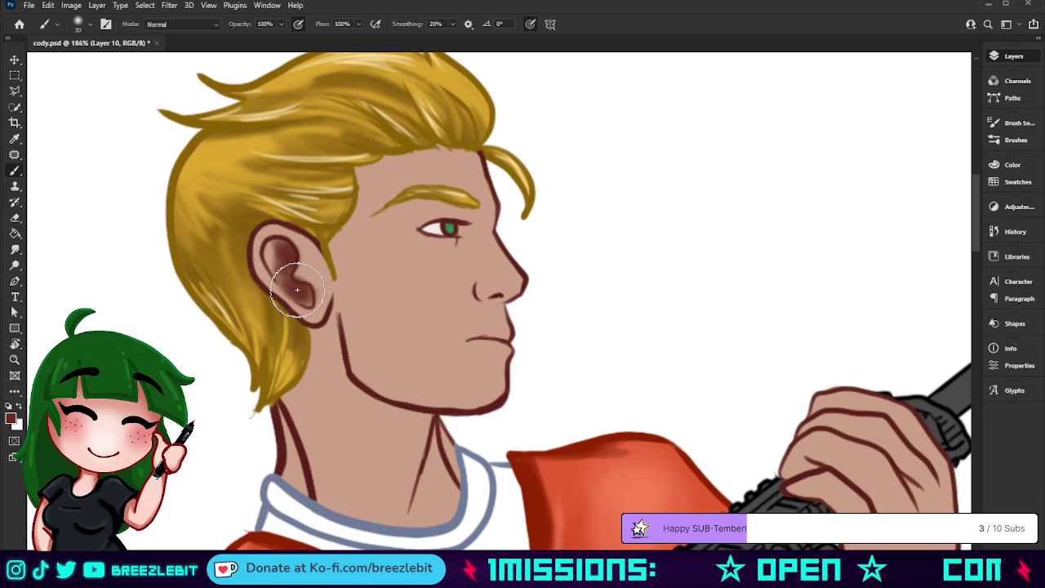
Deepen and define the dark shadow inside the ear with a much smaller brush
key(bracketleft)
key(bracketleft)
key(bracketleft)
key(bracketleft)
key(bracketleft)
key(bracketleft)
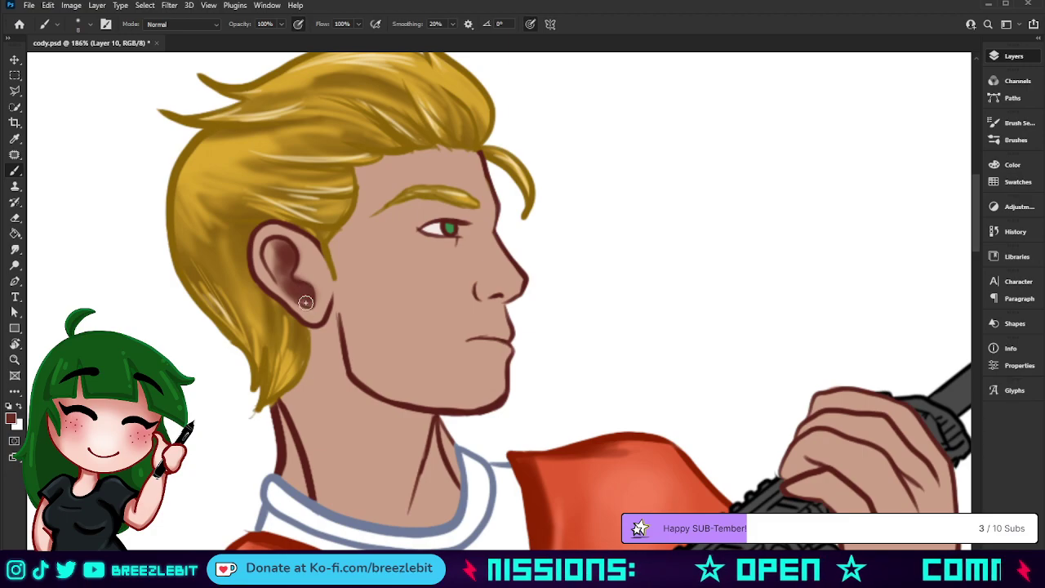
mouse_move(307, 287)
mouse_down()
mouse_move(266, 244)
mouse_move(285, 273)
mouse_move(288, 249)
mouse_move(291, 287)
mouse_move(285, 247)
mouse_move(284, 266)
mouse_move(269, 270)
mouse_move(266, 254)
mouse_move(277, 245)
mouse_move(277, 276)
mouse_move(289, 244)
mouse_move(280, 253)
mouse_move(289, 294)
mouse_up()
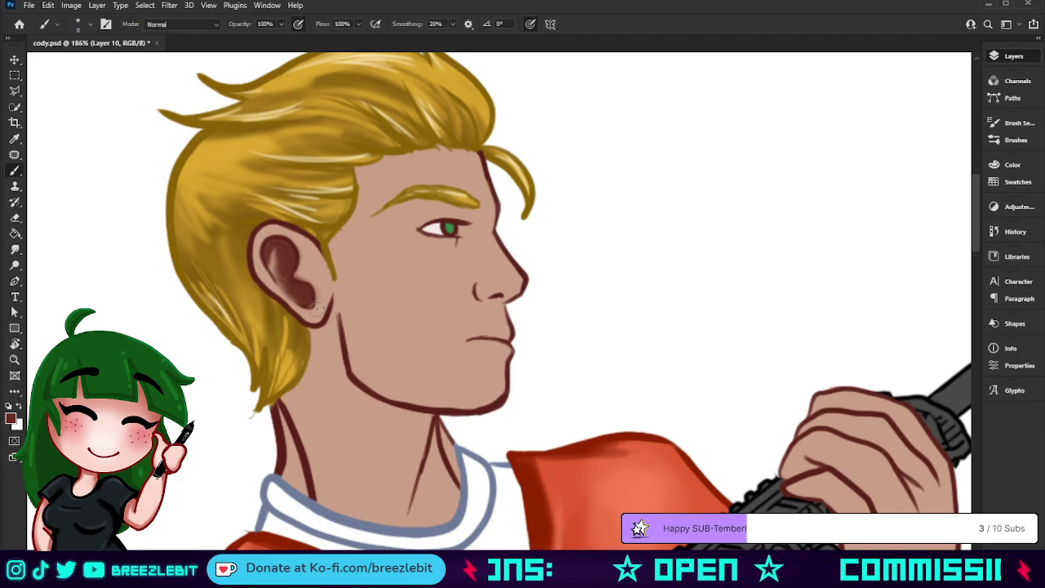
Paint dark red-brown shading between the two contour lines at the back of the neck, below the hair
key(z)
drag(416, 245, 299, 281)
mouse_move(460, 288)
mouse_down()
mouse_move(443, 291)
mouse_move(482, 279)
mouse_up()
key(b)
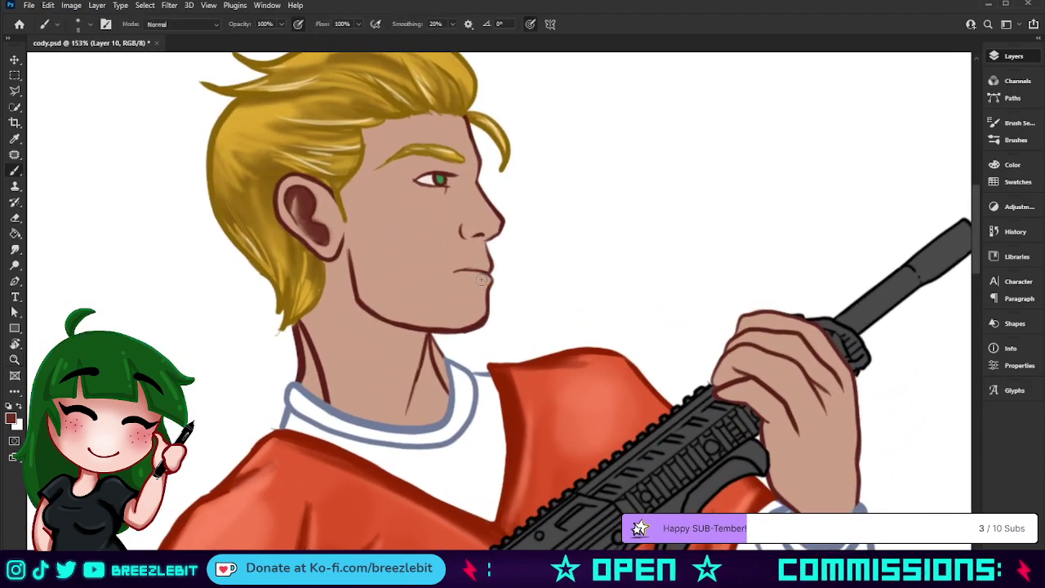
drag(303, 337, 322, 391)
drag(303, 332, 320, 394)
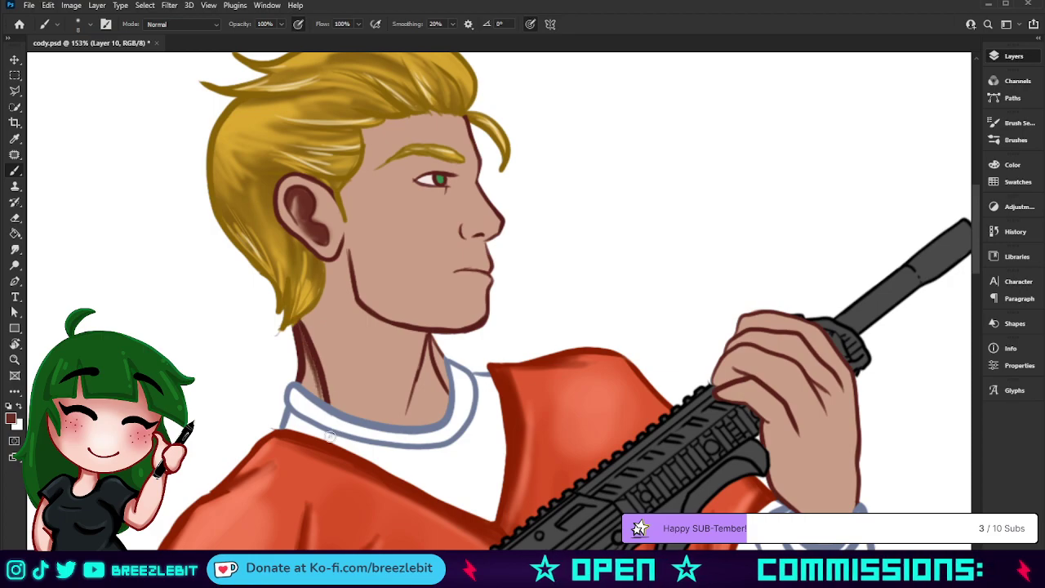
Hide and show Layer 10 to check the new shading, and set the brush size to 20
click(849, 474)
click(847, 475)
click(847, 475)
click(847, 475)
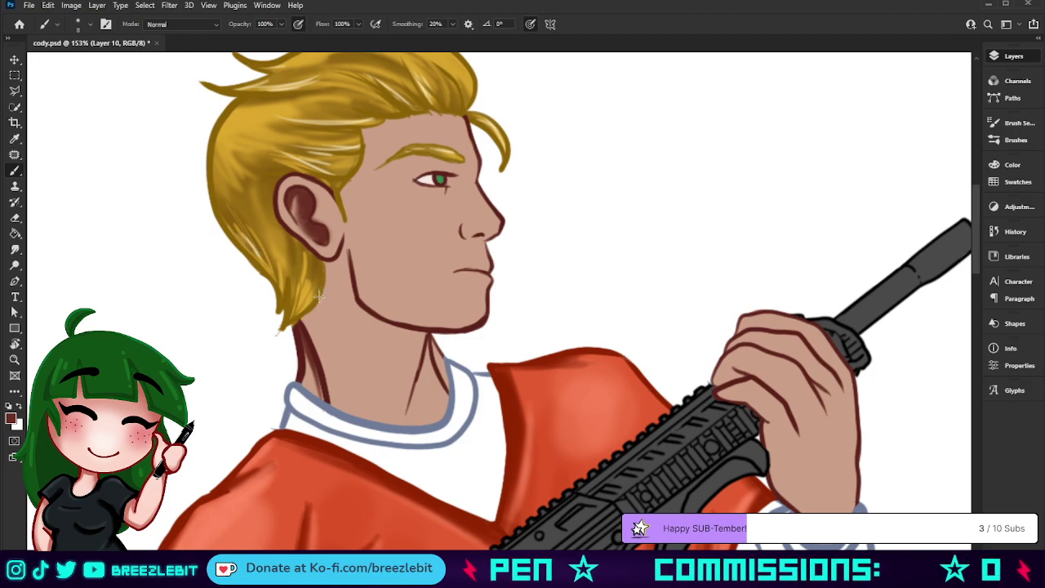
key(bracketright)
key(bracketright)
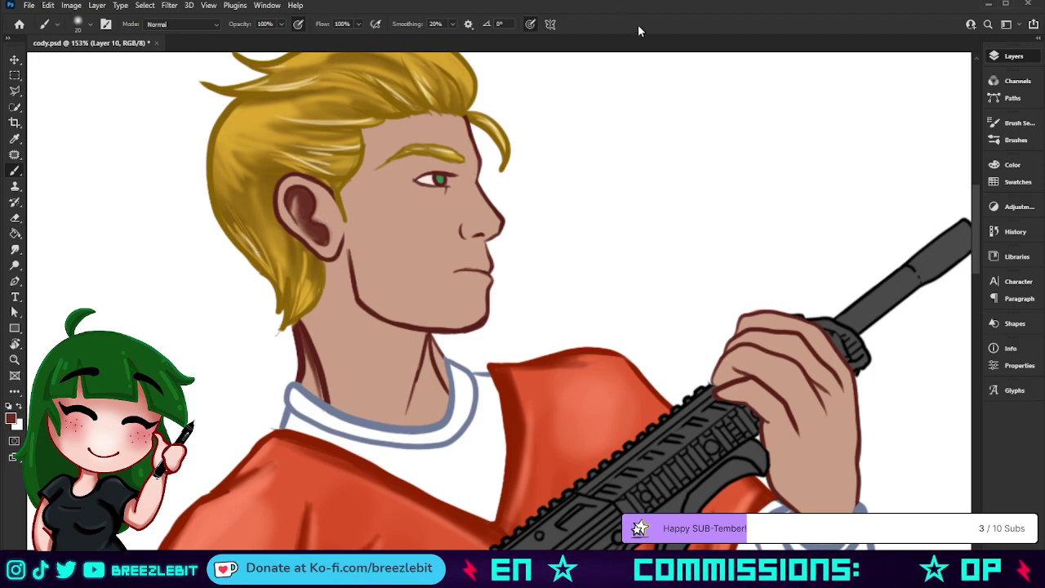
Select a rectangular area around the eye, copy it from Layer 10 to a separate layer, and clear the selection
key(m)
drag(410, 158, 460, 195)
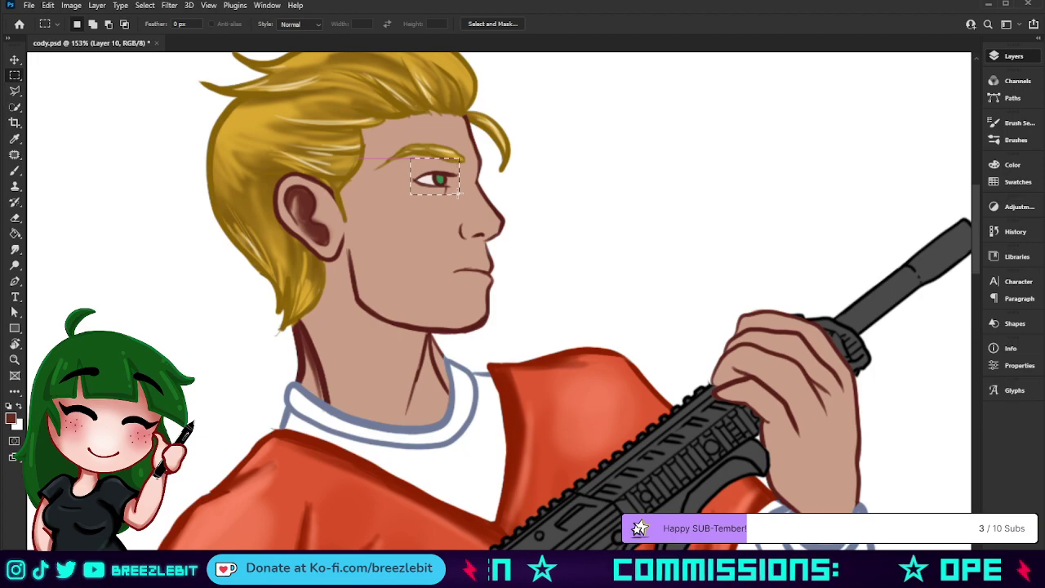
key(ctrl+j)
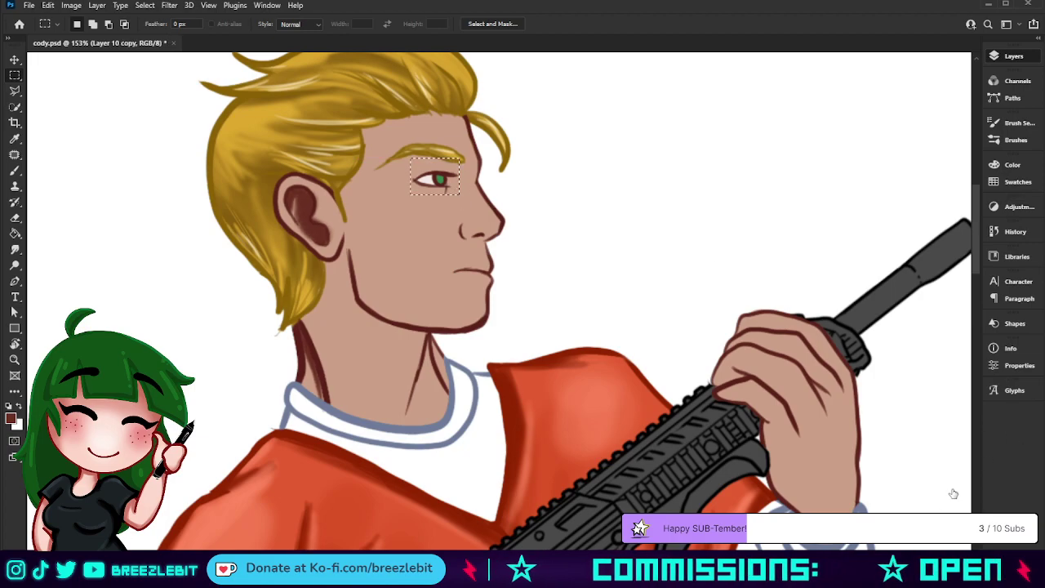
key(ctrl+d)
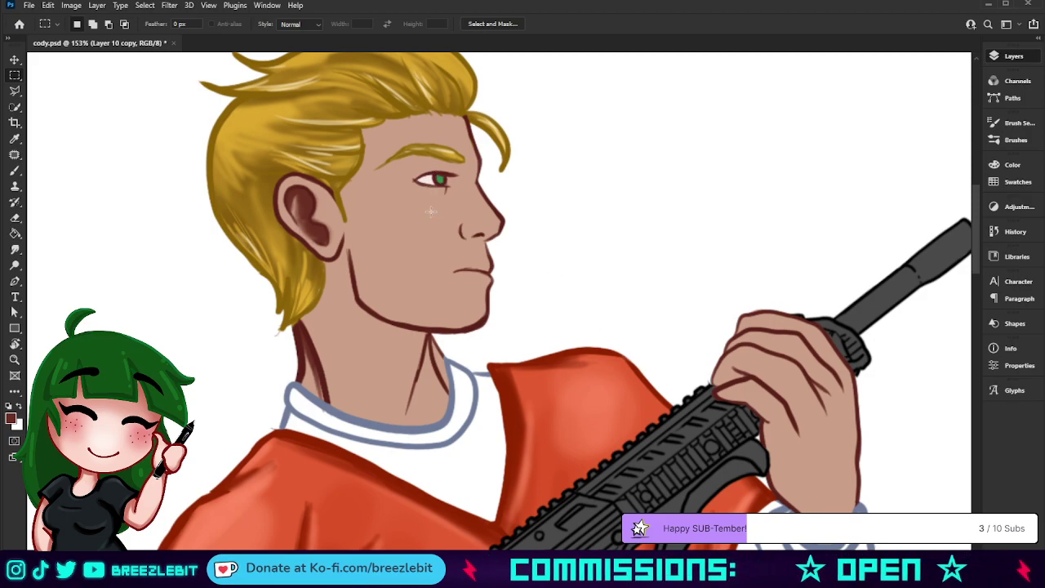
Hide and show the eye colour and the Layer 10 and Layer 10 copy shading to check what each layer contains
key(b)
key([)
key([)
key([)
key([)
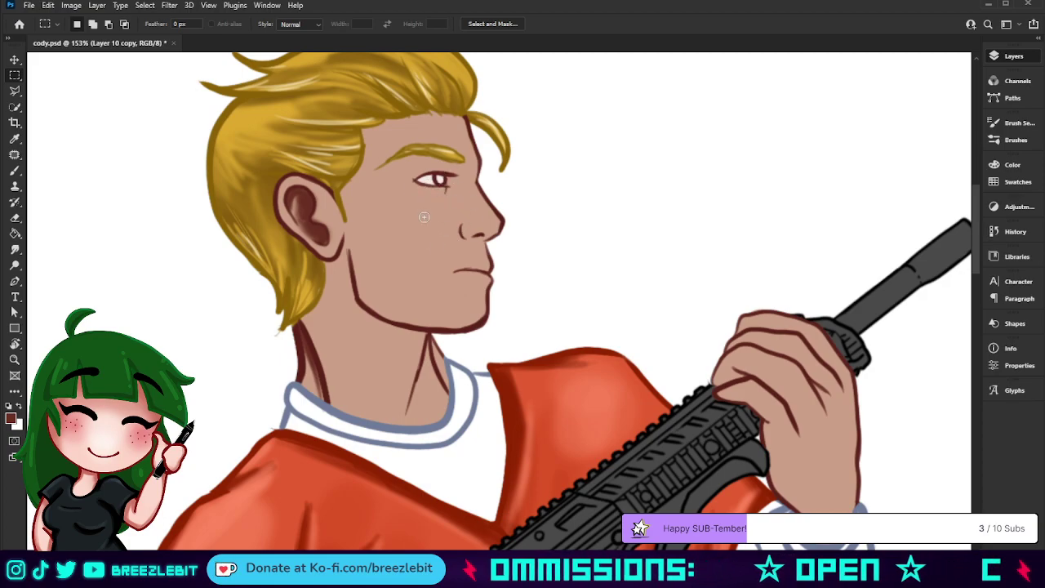
click(837, 480)
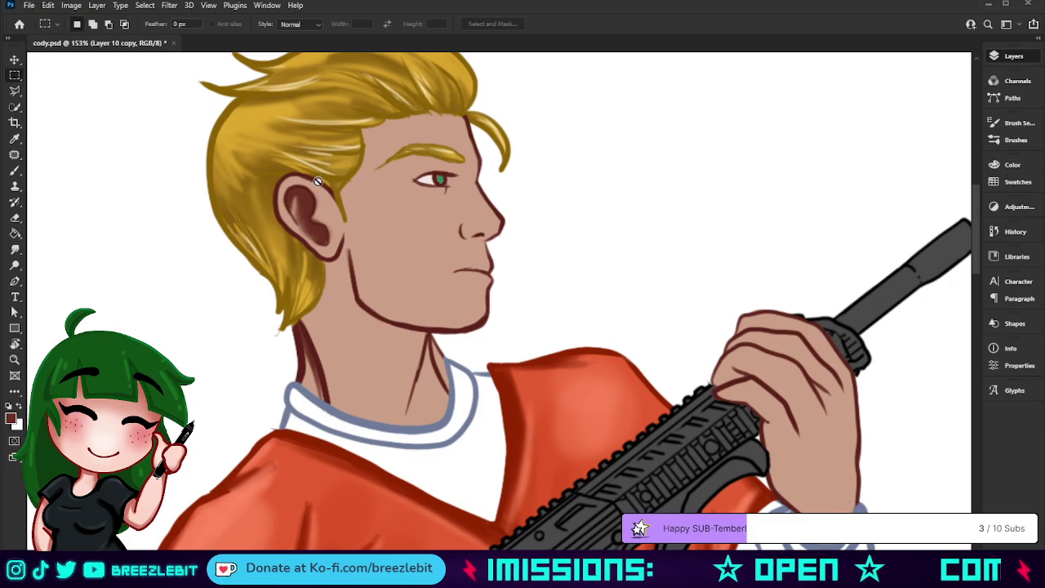
click(884, 502)
drag(304, 198, 337, 256)
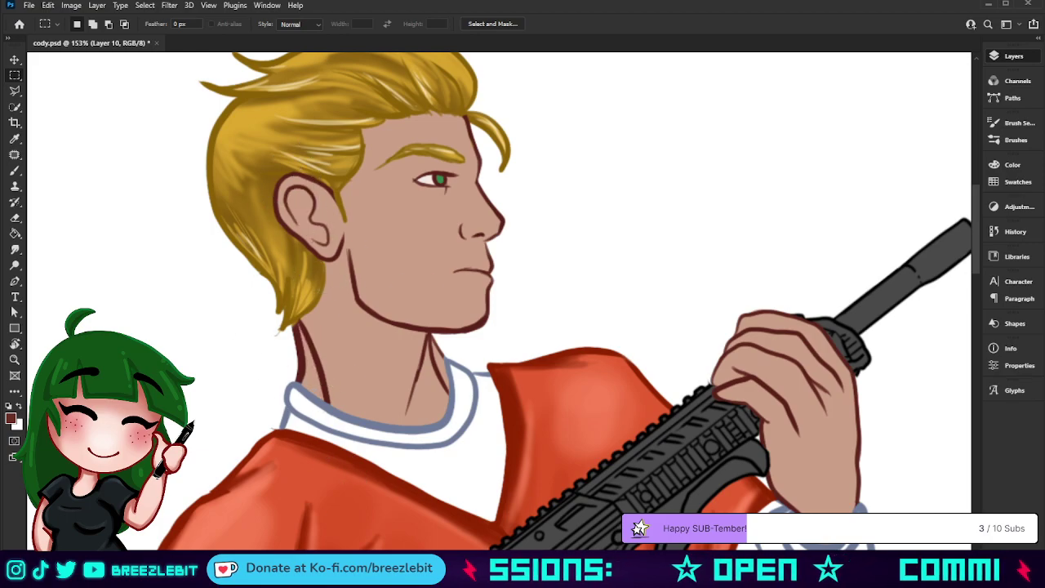
key(ctrl+z)
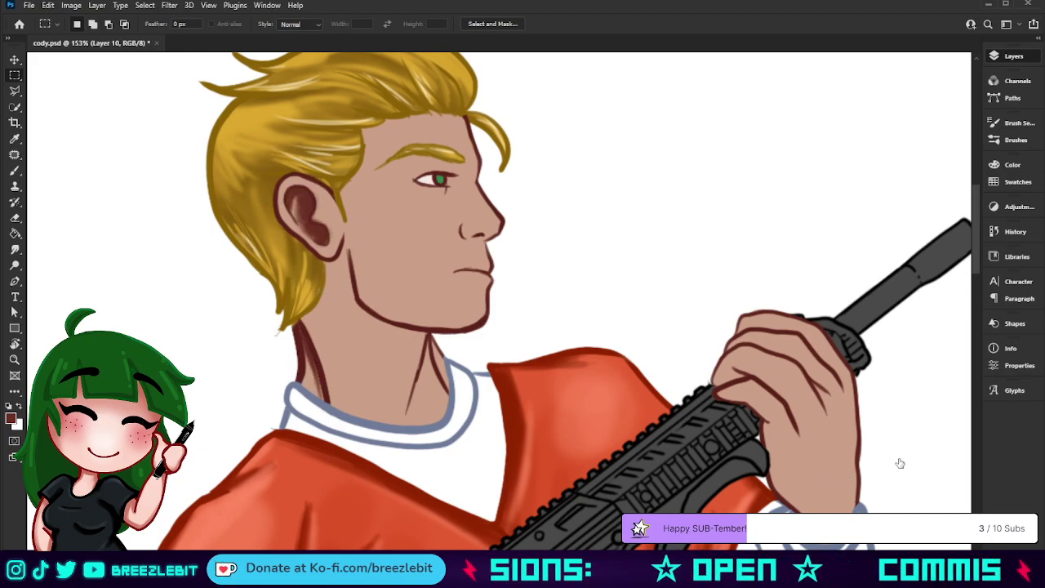
key(ctrl+shift+z)
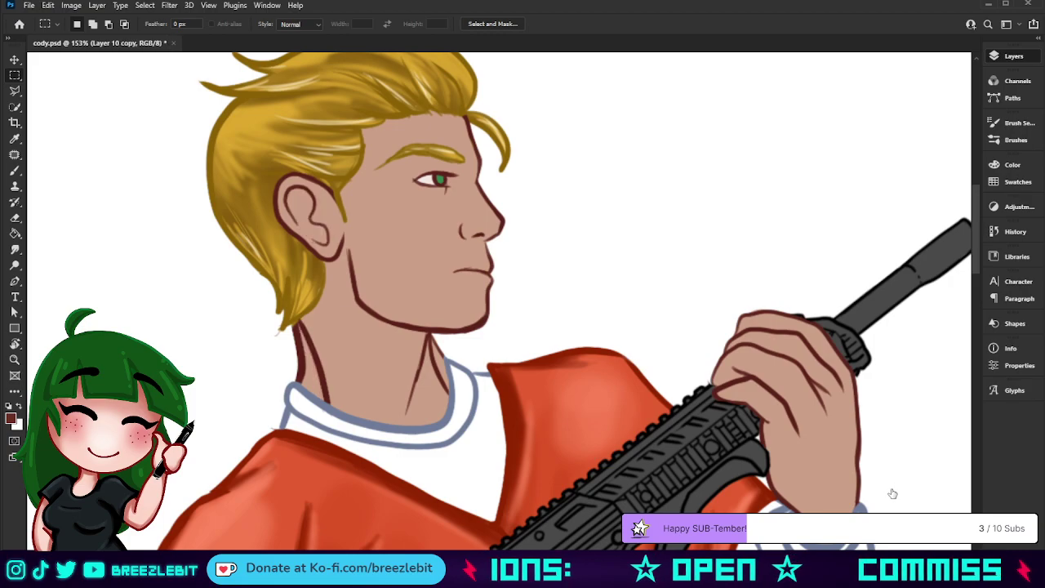
key(ctrl+z)
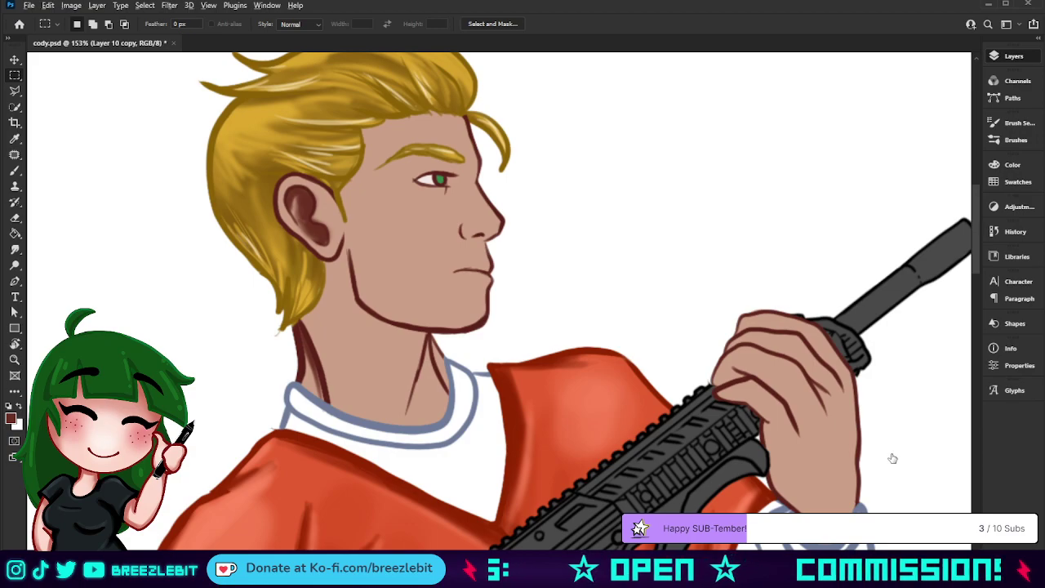
Paint dark red-brown shading below the ear, along the underside of the jaw and down both sides of the neck
key(z)
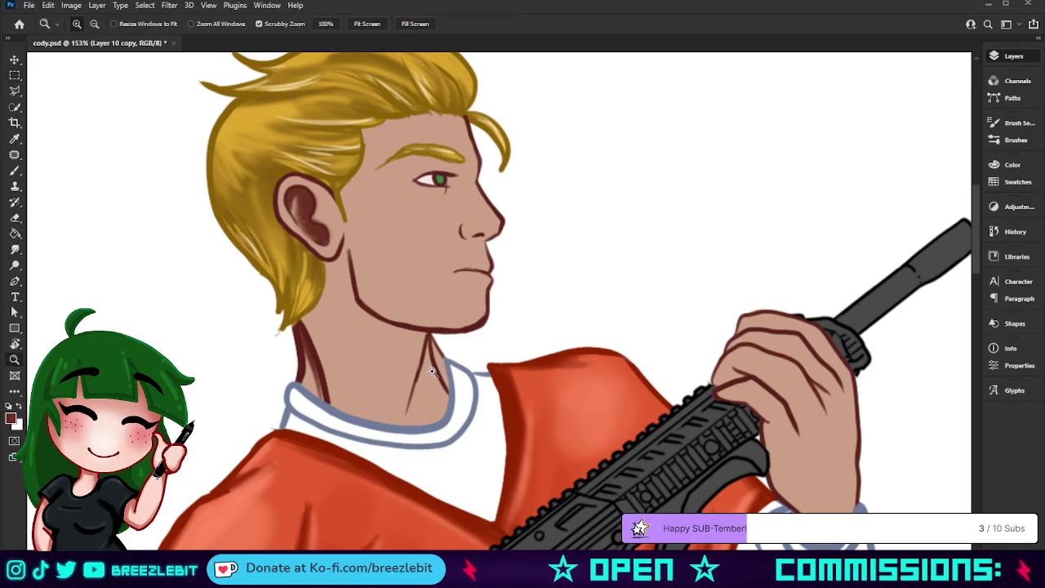
key(b)
drag(358, 257, 349, 306)
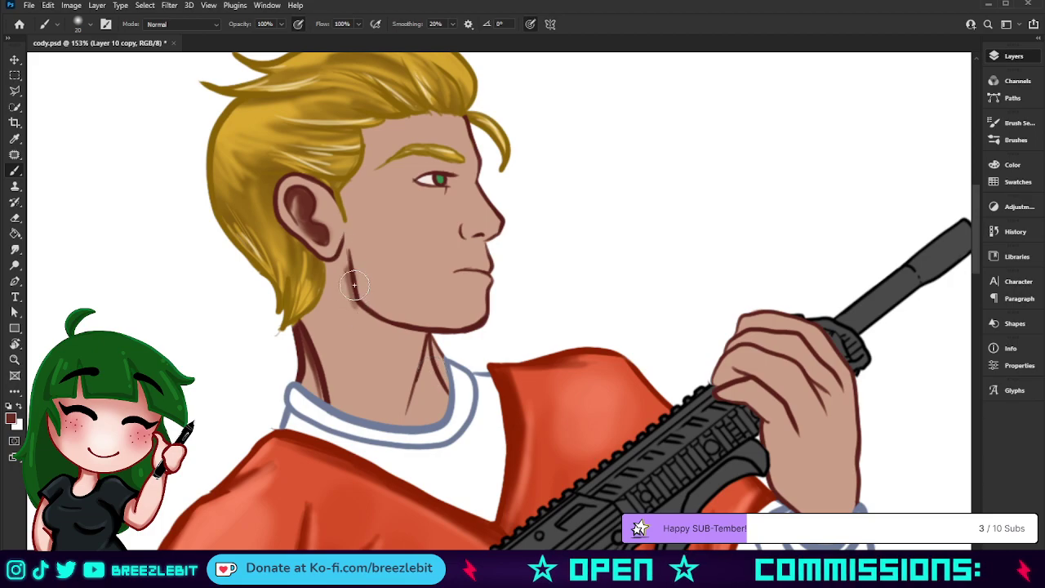
mouse_move(341, 238)
mouse_down()
mouse_move(368, 327)
mouse_move(425, 347)
mouse_move(419, 416)
mouse_move(414, 345)
mouse_move(347, 293)
mouse_move(366, 322)
mouse_move(338, 240)
mouse_move(414, 352)
mouse_move(362, 313)
mouse_move(341, 273)
mouse_move(346, 302)
mouse_move(331, 260)
mouse_move(304, 325)
mouse_move(312, 287)
mouse_move(313, 383)
mouse_up()
key(bracketleft)
key(bracketleft)
key(bracketleft)
key(bracketright)
key(bracketright)
key(bracketright)
key(bracketright)
drag(436, 363, 446, 399)
drag(302, 345, 326, 404)
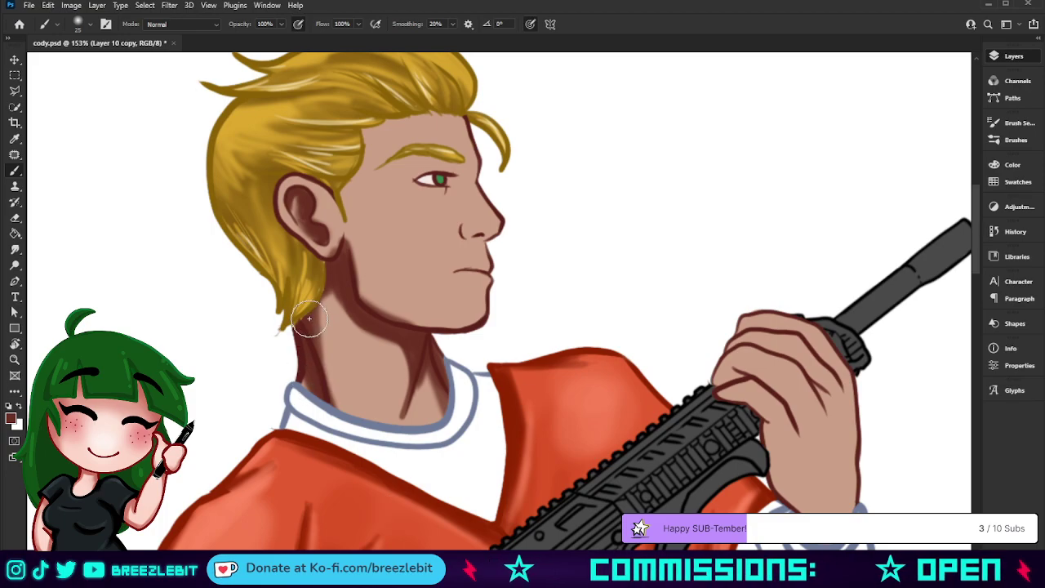
Paint dark red-brown shading on the hand holding the rifle grip, beside the cuff and along the creases between the fingers
key(z)
drag(592, 389, 479, 444)
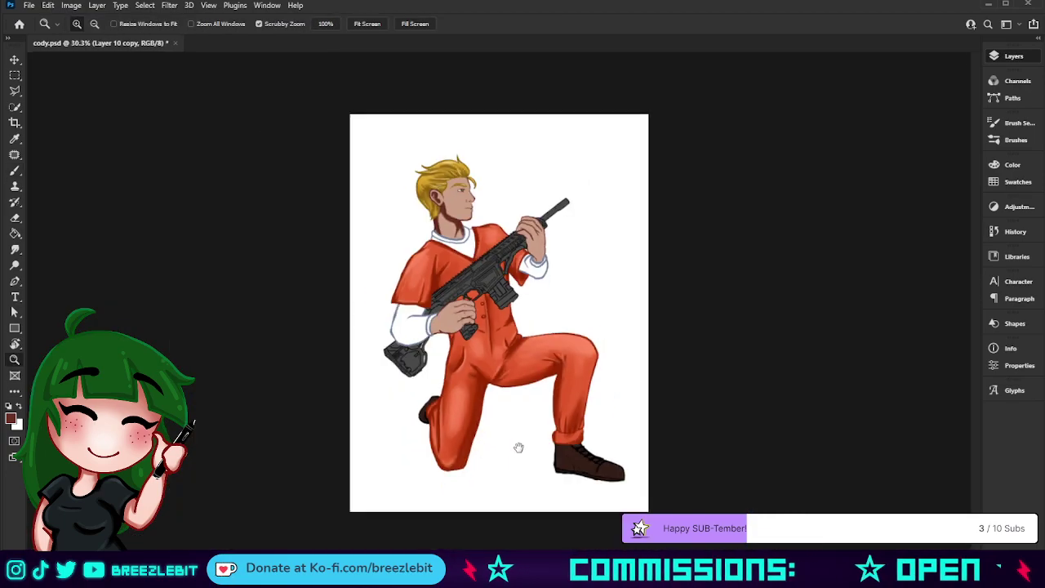
drag(474, 343, 472, 355)
key(b)
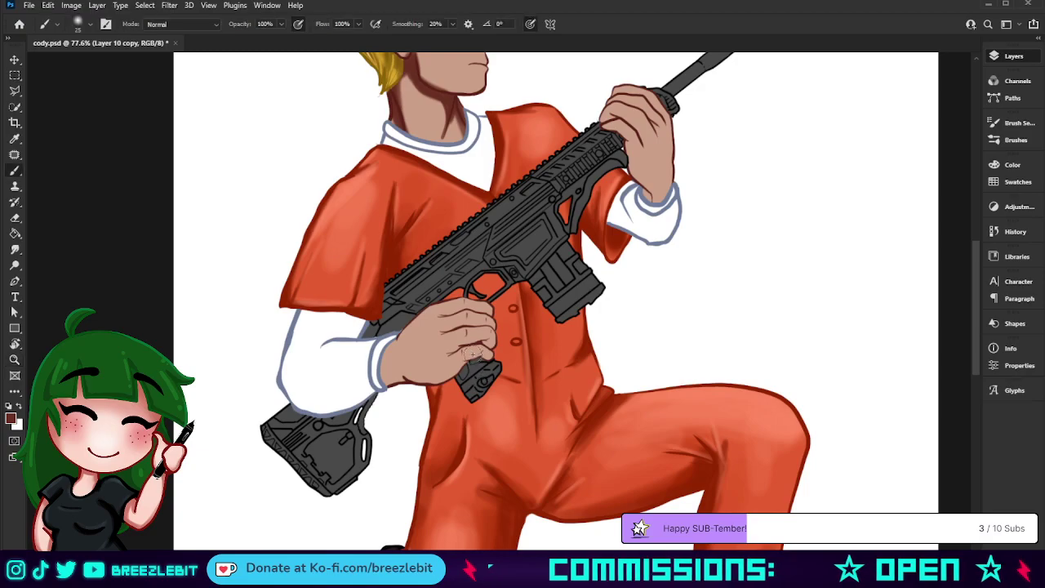
drag(383, 360, 392, 383)
drag(384, 363, 389, 389)
mouse_move(390, 335)
mouse_down()
mouse_move(390, 399)
mouse_move(446, 362)
mouse_move(443, 384)
mouse_move(469, 360)
mouse_move(486, 360)
mouse_move(428, 395)
mouse_move(444, 383)
mouse_move(431, 388)
mouse_move(458, 344)
mouse_move(487, 342)
mouse_move(453, 347)
mouse_up()
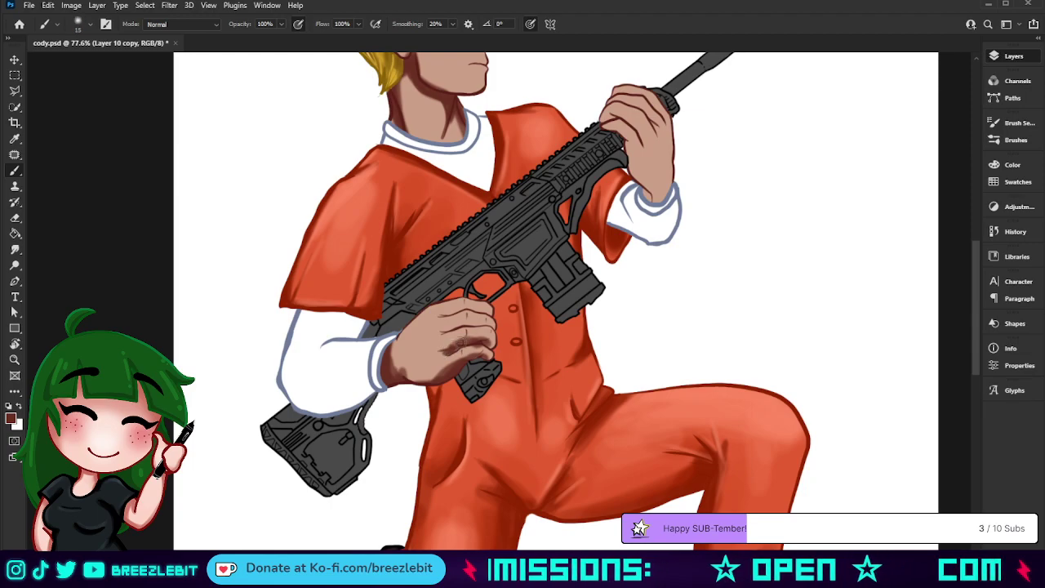
mouse_move(447, 327)
mouse_down()
mouse_move(499, 330)
mouse_move(455, 329)
mouse_up()
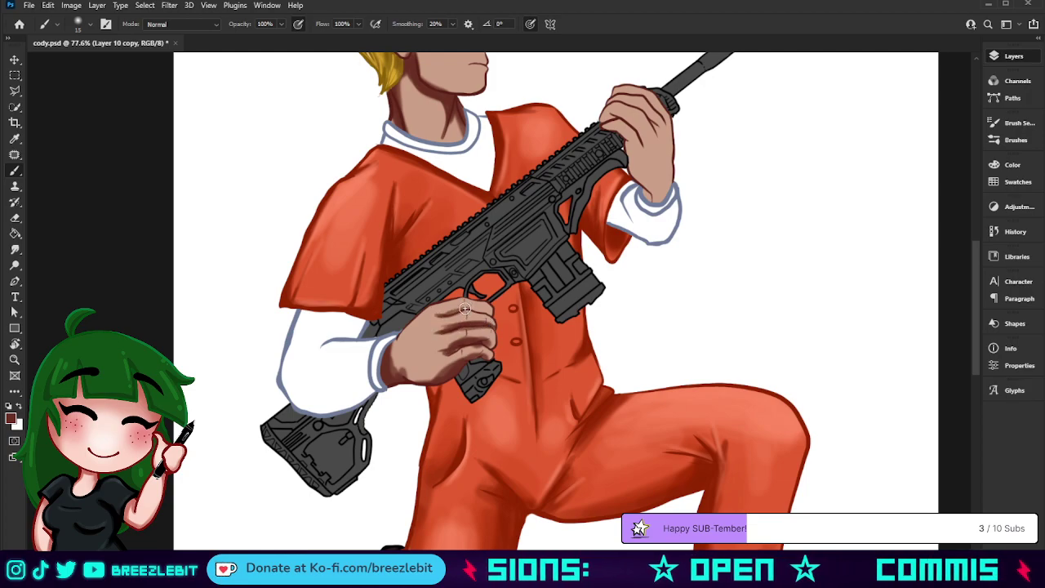
drag(475, 308, 433, 314)
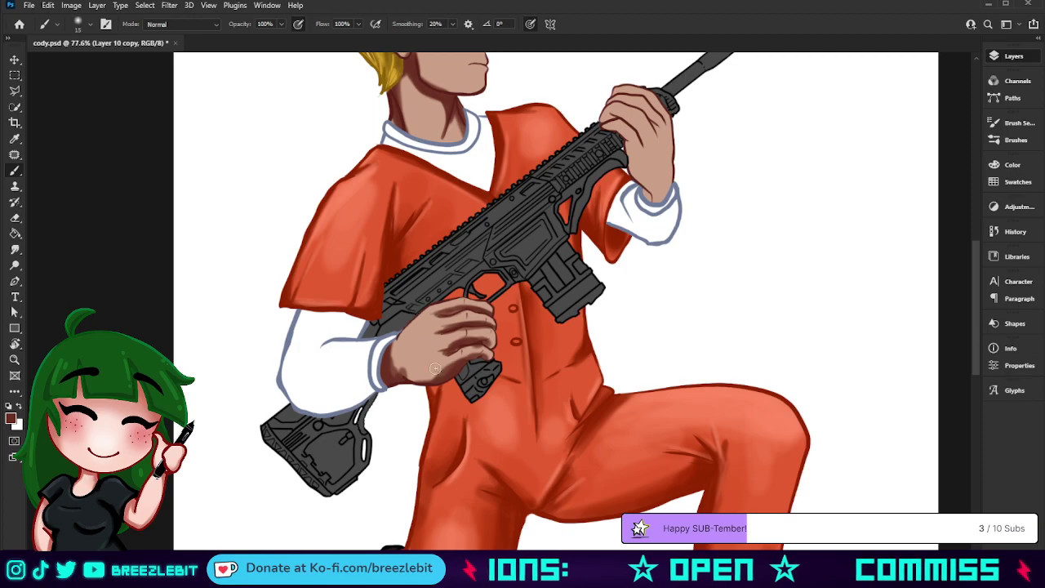
Shade the underside of the gripping hand with a soft brush of size 45
key(bracketright)
key(bracketright)
key(bracketright)
key(bracketright)
key(bracketright)
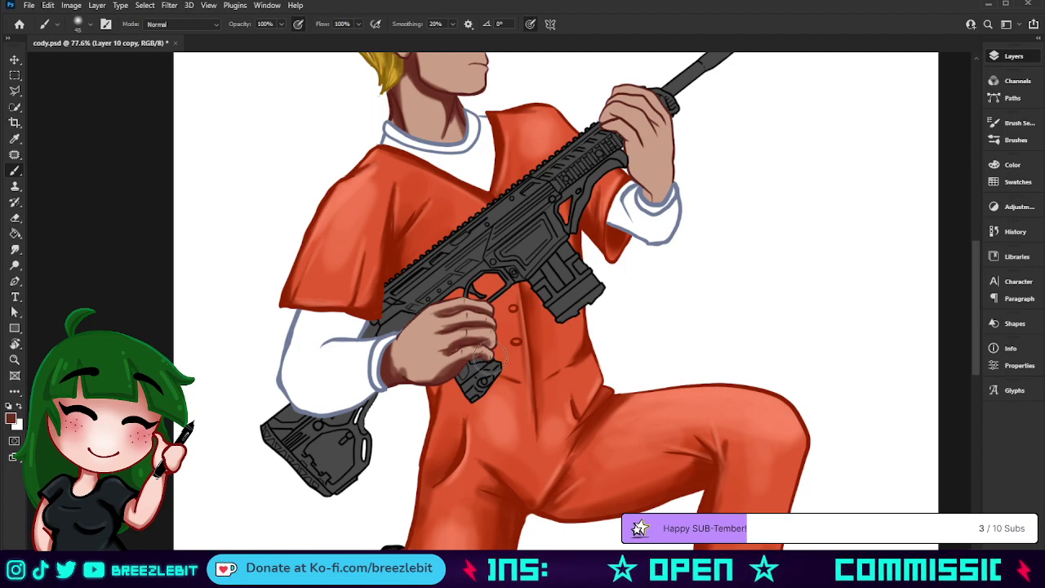
drag(445, 387, 377, 371)
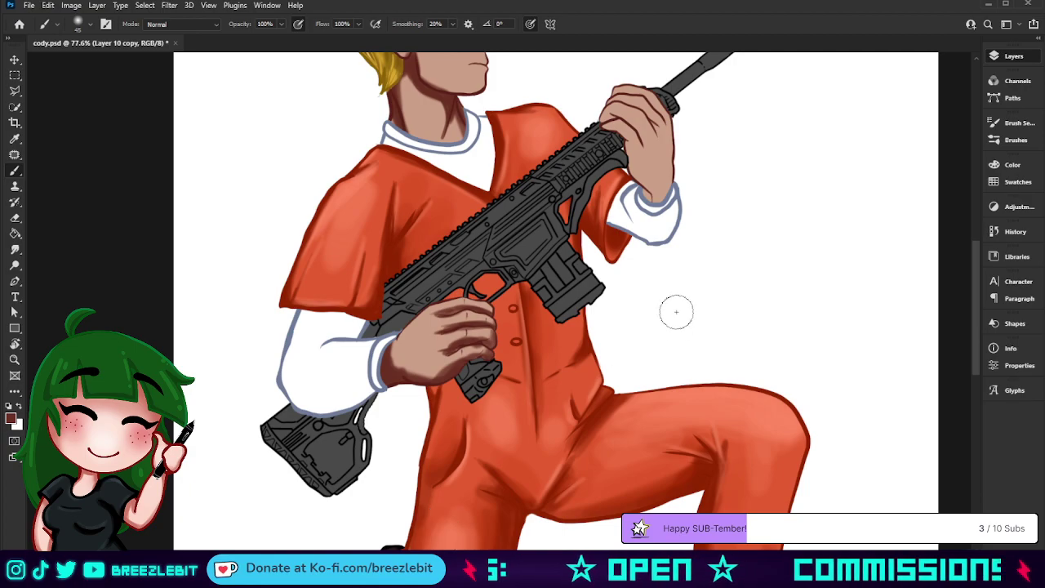
Shade between the fingers and along the wrist of the hand supporting the rifle barrel, using brush size 15
drag(547, 313, 454, 441)
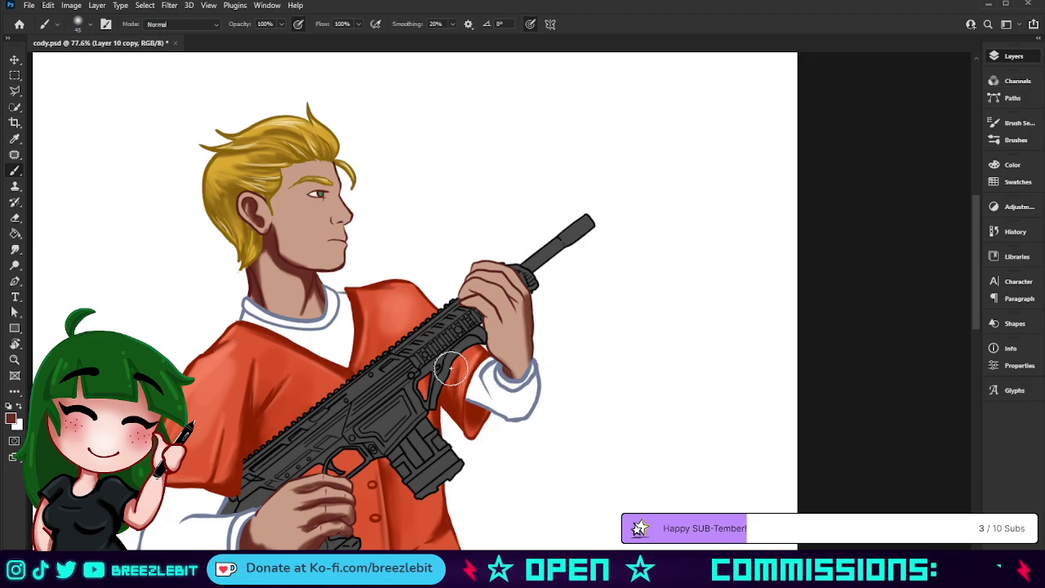
key(bracketleft)
key(bracketleft)
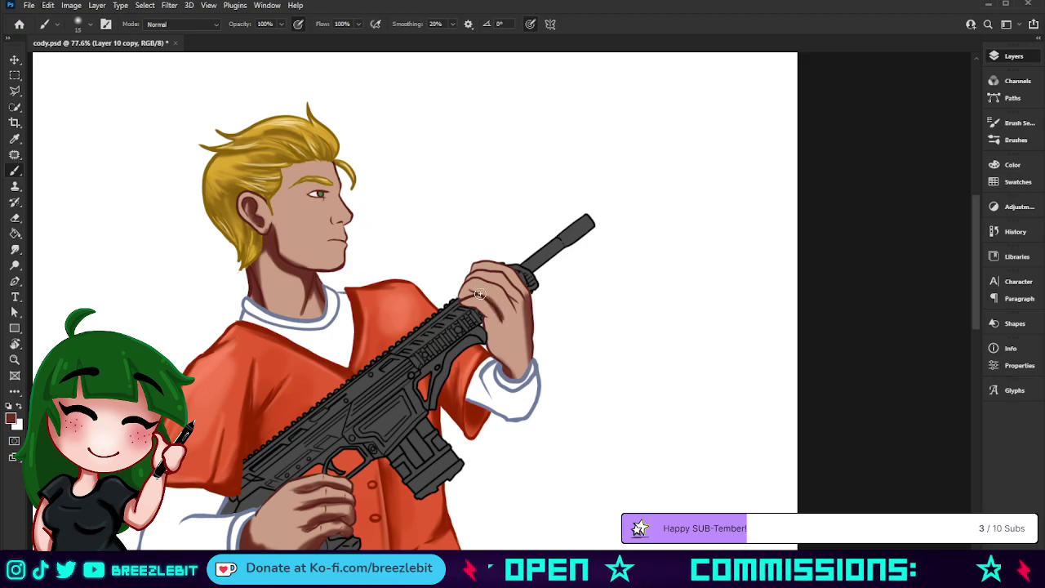
drag(466, 290, 509, 295)
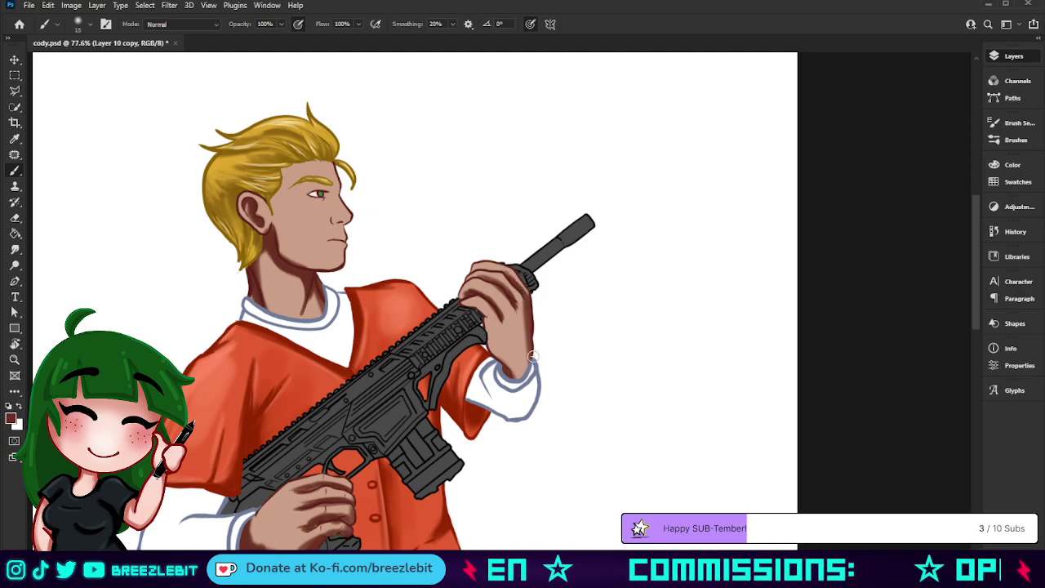
mouse_move(531, 359)
mouse_down()
mouse_move(529, 319)
mouse_move(493, 356)
mouse_move(469, 310)
mouse_move(482, 335)
mouse_up()
key(bracketright)
key(bracketright)
key(bracketright)
key(bracketright)
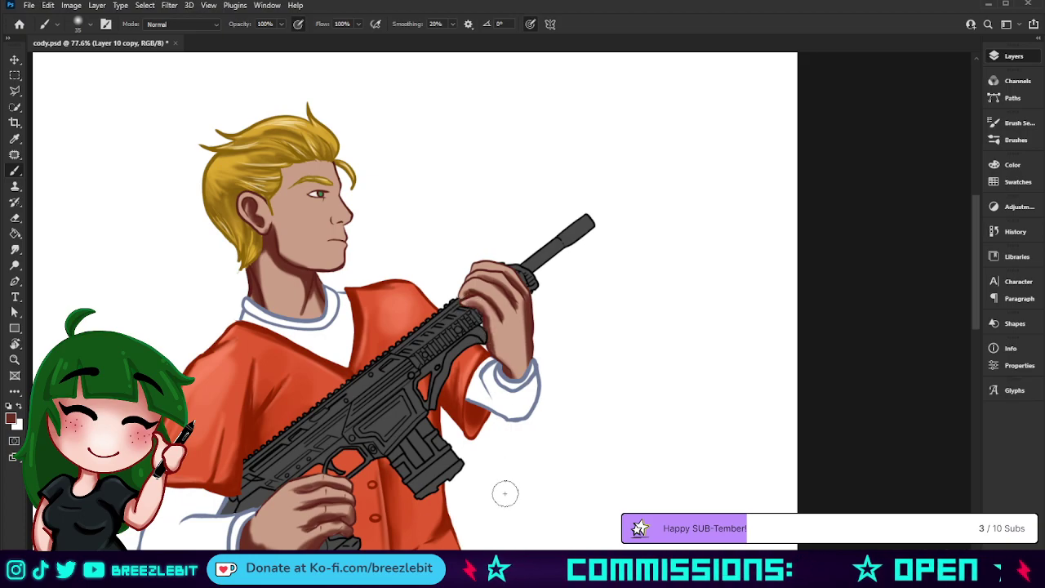
Paint dark shading around the eye socket and below the lower lip with brush size 10, and the cheek hollow with size 30
key(bracketleft)
key(bracketleft)
key(bracketleft)
key(bracketleft)
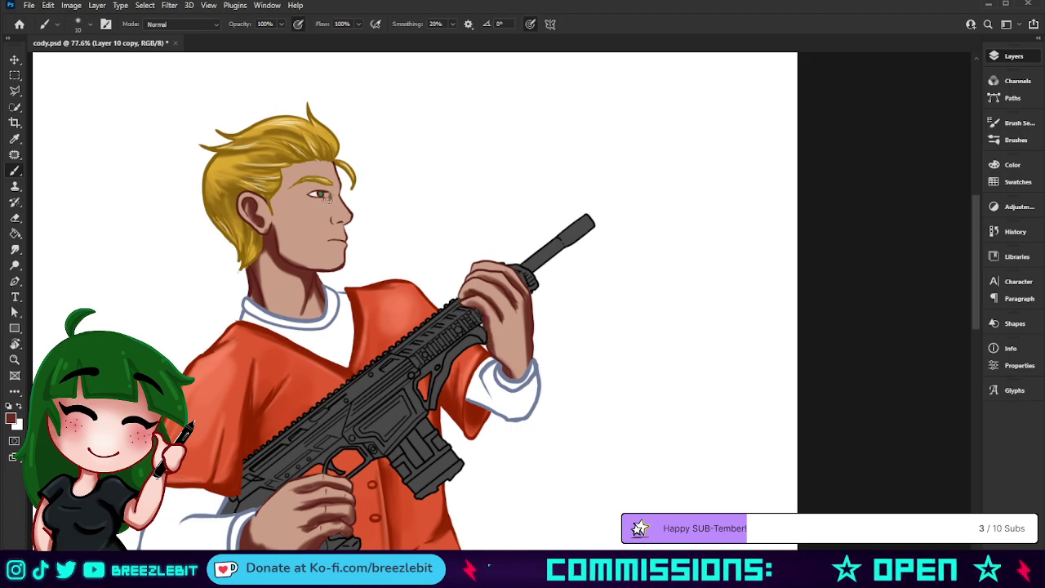
key(bracketright)
key(bracketright)
key(bracketright)
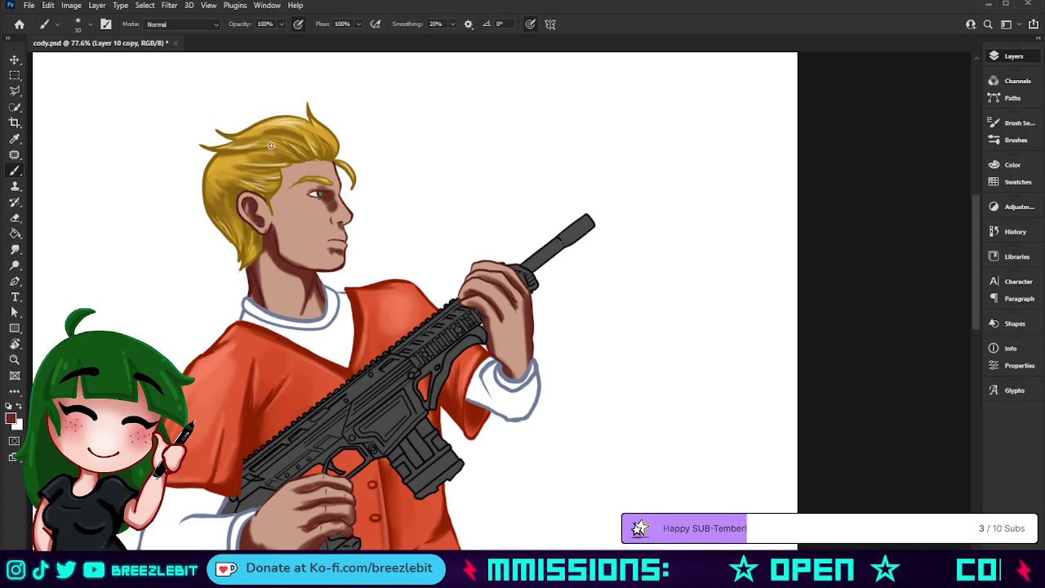
drag(278, 180, 272, 200)
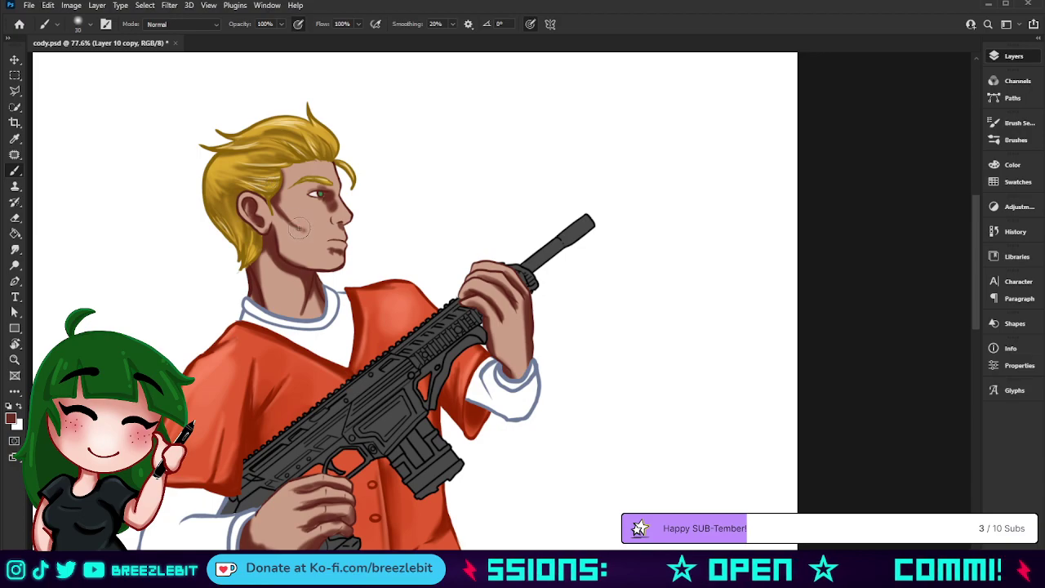
drag(298, 229, 276, 195)
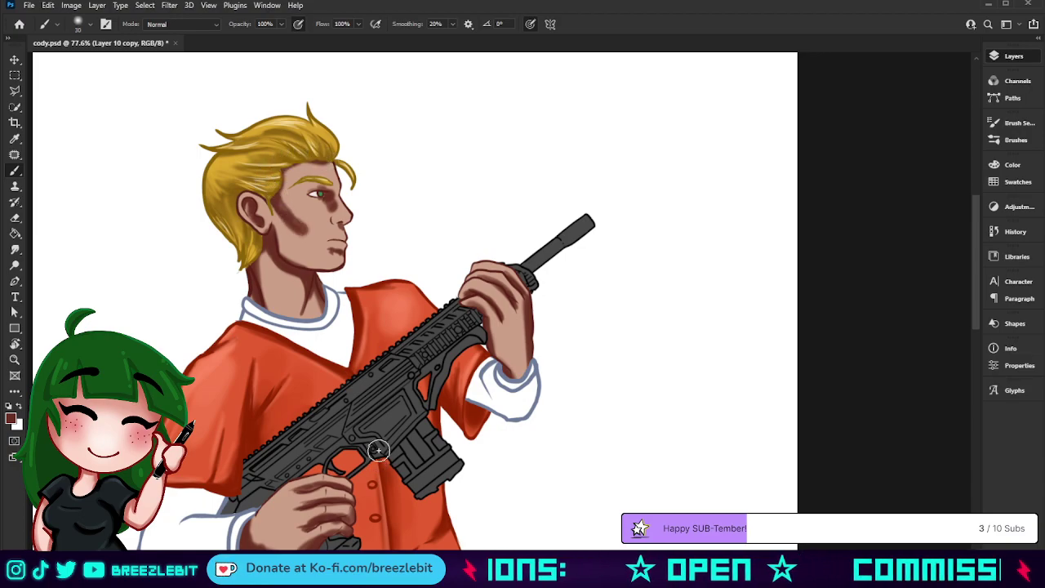
key(z)
mouse_move(304, 462)
mouse_down()
mouse_move(341, 464)
mouse_move(380, 349)
mouse_move(330, 474)
mouse_up()
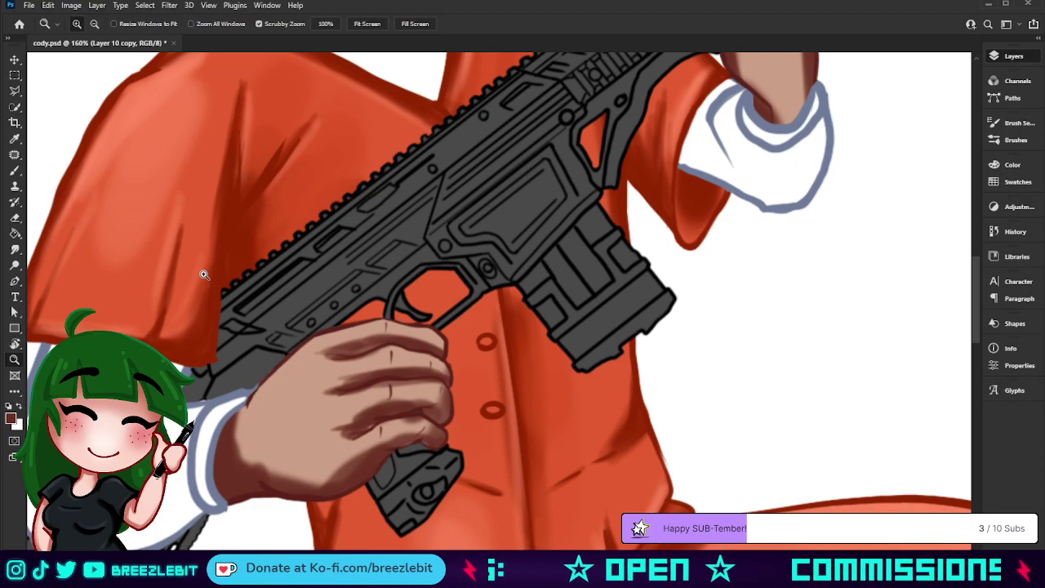
key(b)
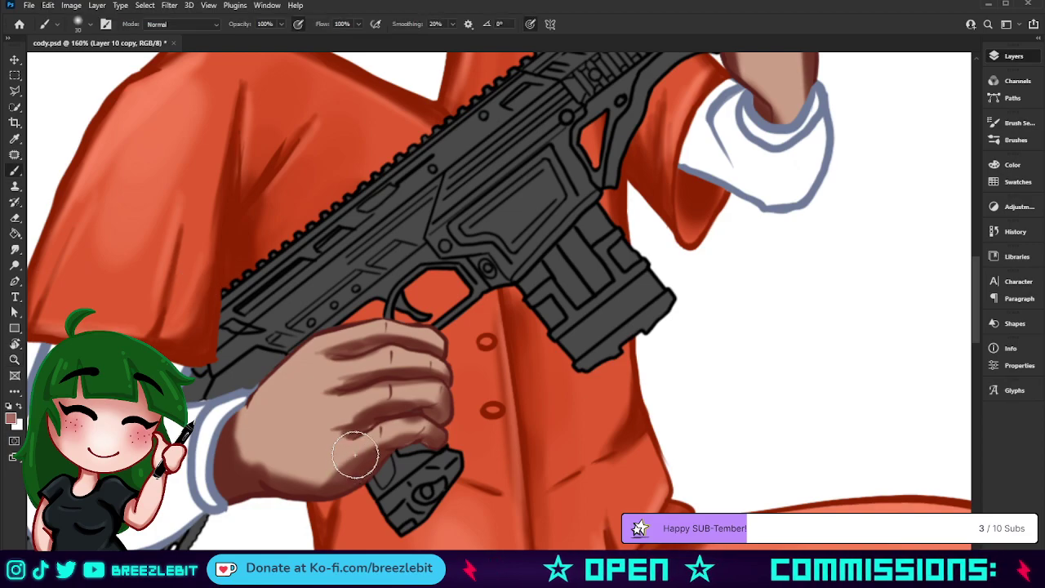
drag(350, 467, 278, 474)
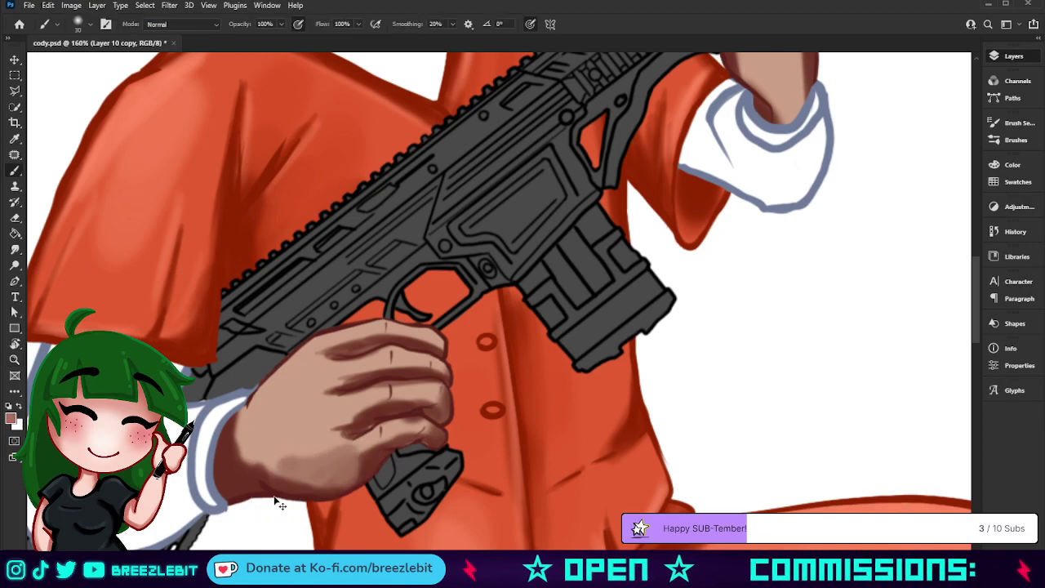
key(ctrl+z)
key(ctrl+z)
key(ctrl+z)
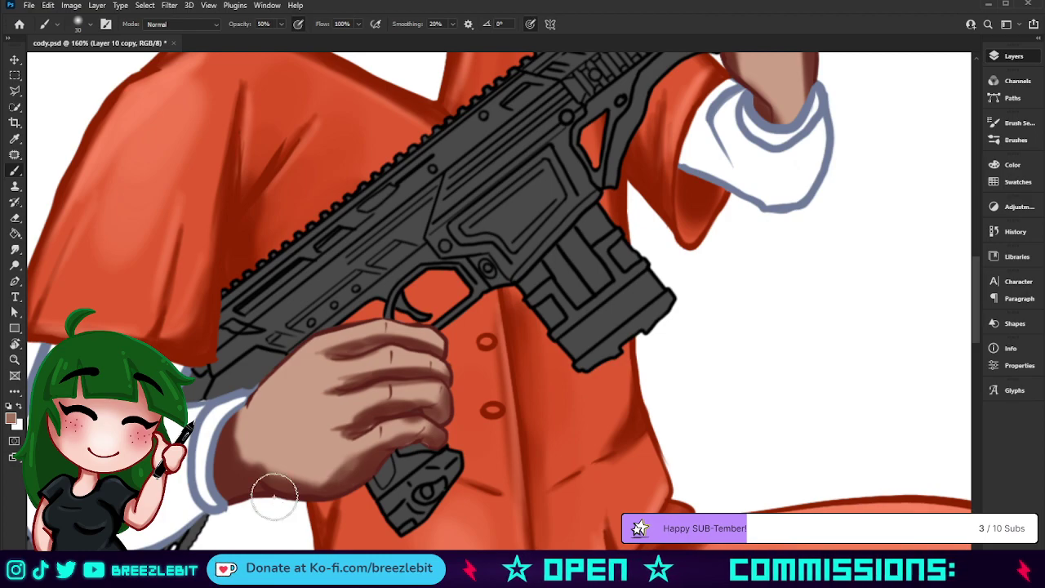
Blend the shadow edge along the underside of the gripping hand with a sampled mid-tone, using 50% opacity and brush size 20
alt+click(354, 469)
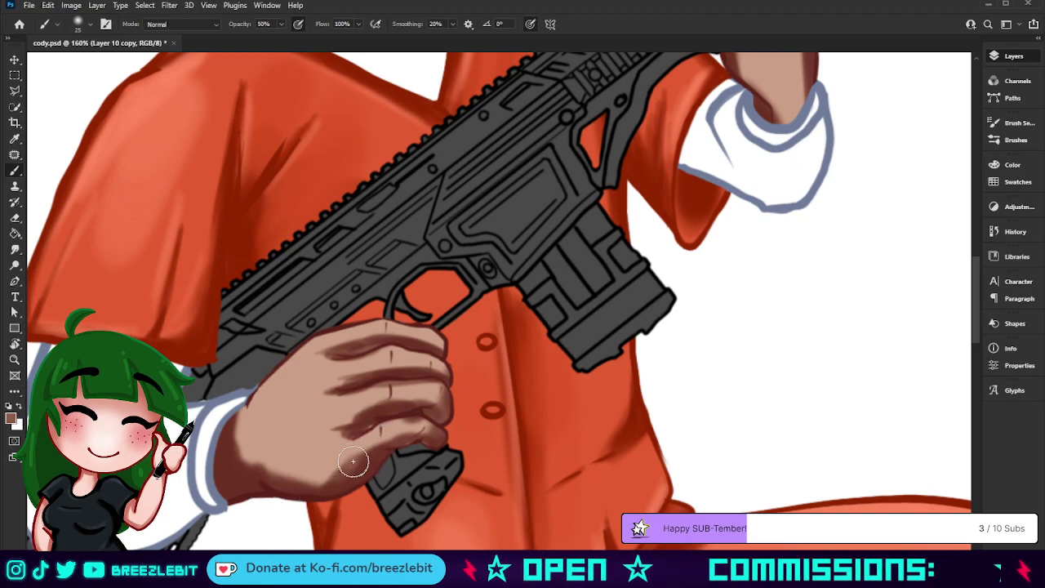
key([)
key([)
key([)
key([)
key([)
key(bracketright)
key(bracketright)
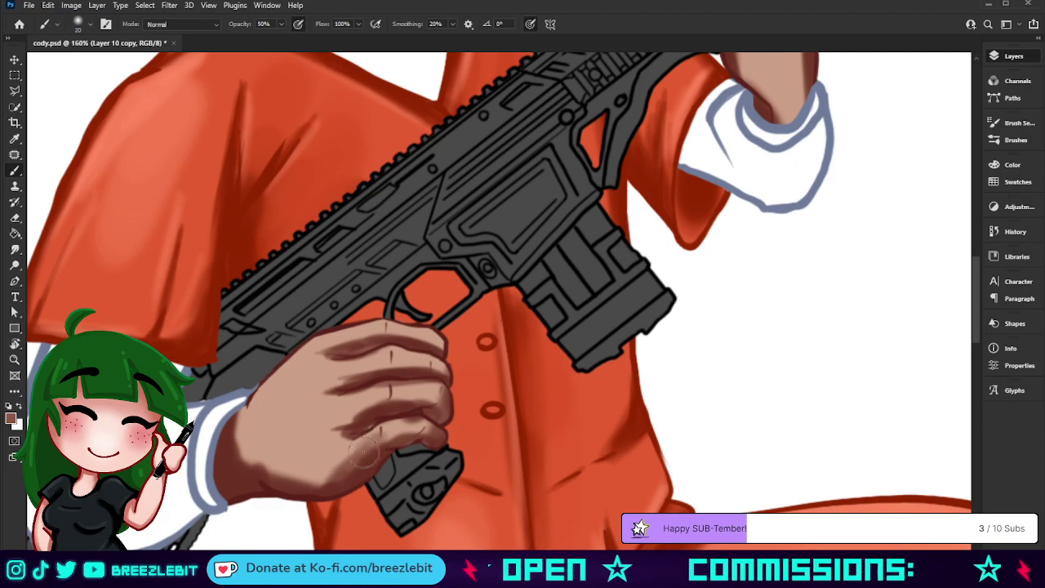
mouse_move(393, 437)
mouse_down()
mouse_move(350, 448)
mouse_move(364, 448)
mouse_move(346, 464)
mouse_move(282, 465)
mouse_move(346, 472)
mouse_move(255, 457)
mouse_move(296, 476)
mouse_move(249, 462)
mouse_move(247, 448)
mouse_move(247, 464)
mouse_move(241, 434)
mouse_move(249, 485)
mouse_move(234, 463)
mouse_move(252, 465)
mouse_move(237, 461)
mouse_move(247, 483)
mouse_move(245, 467)
mouse_move(264, 464)
mouse_move(331, 474)
mouse_move(316, 477)
mouse_move(284, 472)
mouse_move(379, 444)
mouse_move(311, 489)
mouse_up()
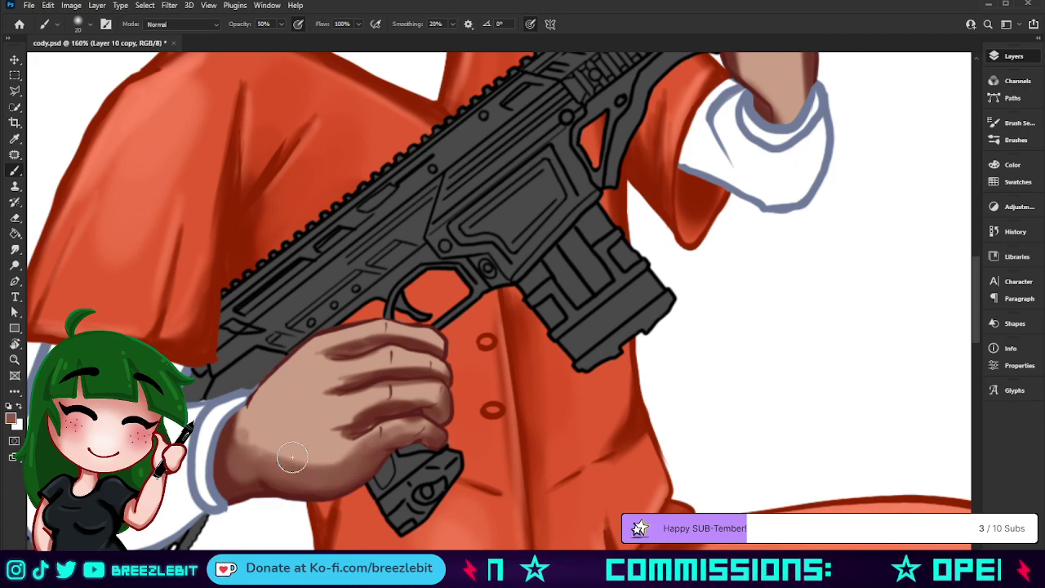
Soften the shadows between the fingers and along the upper edge of the gripping hand with a smaller brush, and check the whole figure
key(bracketleft)
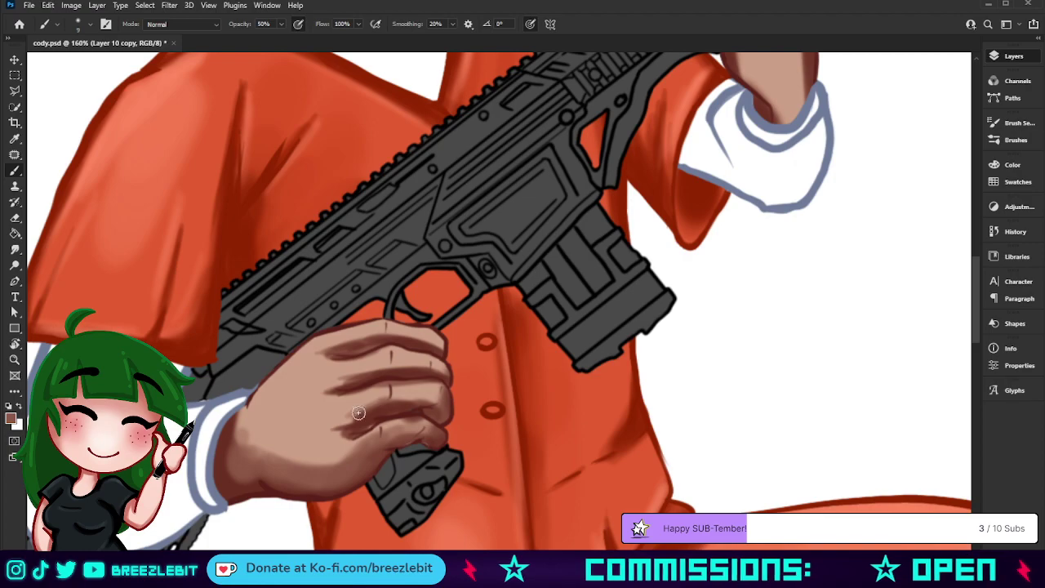
mouse_move(358, 412)
mouse_down()
mouse_move(425, 398)
mouse_move(436, 406)
mouse_up()
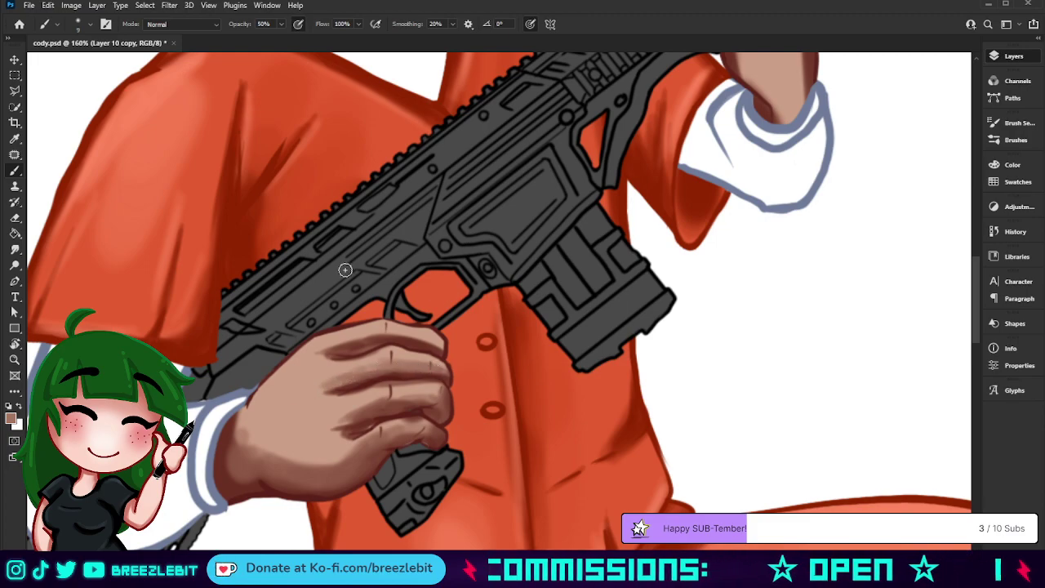
drag(368, 338, 319, 349)
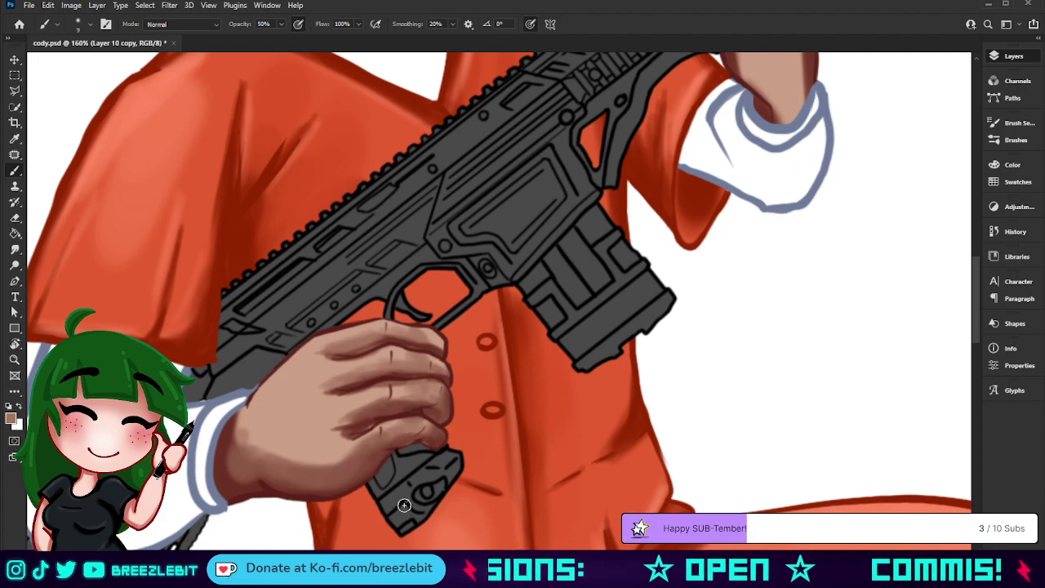
key(z)
drag(390, 444, 278, 466)
drag(508, 326, 536, 333)
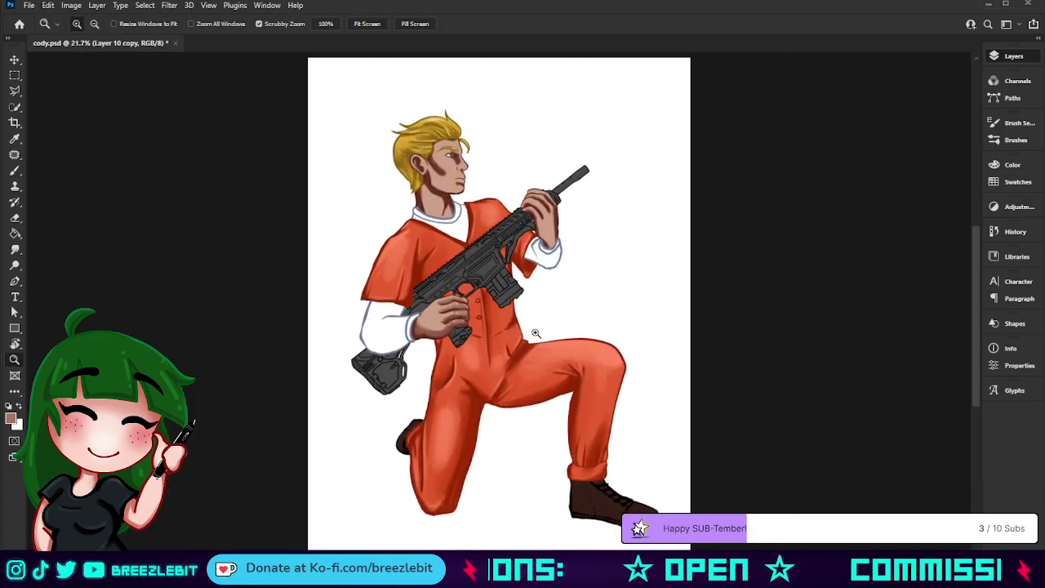
Blend the dark cheek hollow and temple shadow on the face with the surrounding skin tone, using brush size 30 at 50% opacity
scroll(506, 294, up, 4)
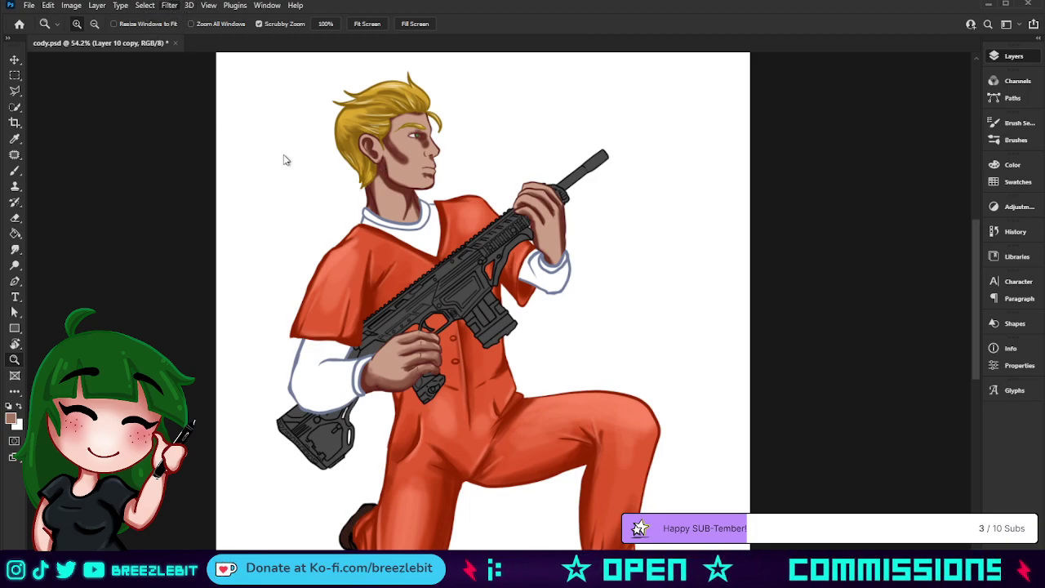
key(h)
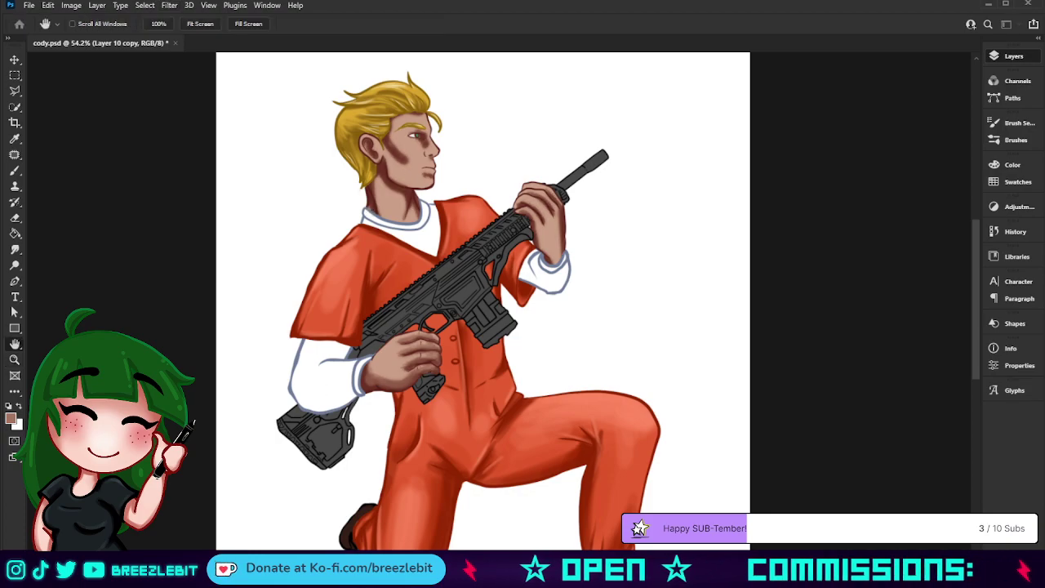
key(z)
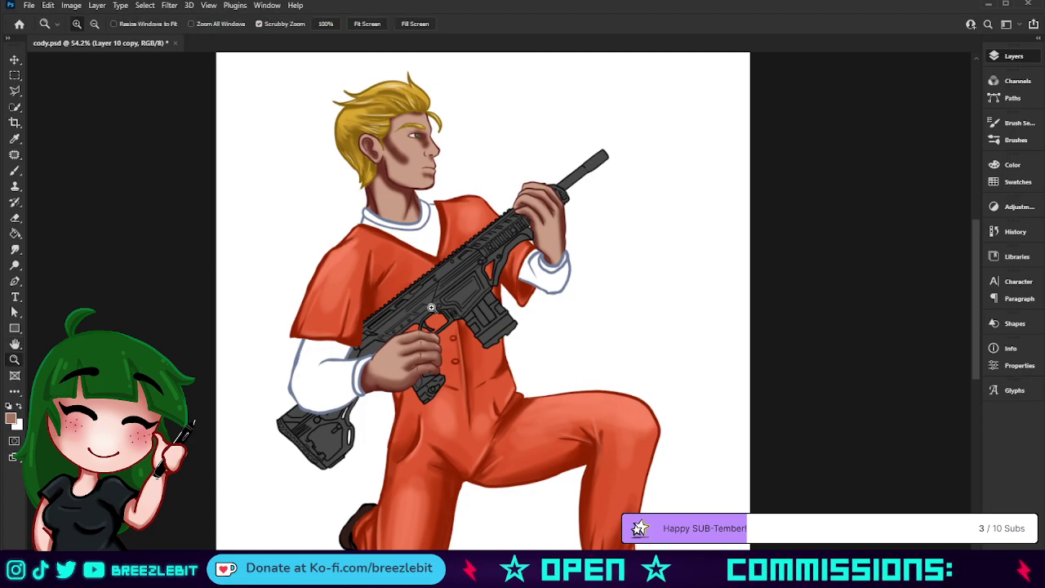
drag(412, 374, 477, 246)
drag(434, 176, 441, 274)
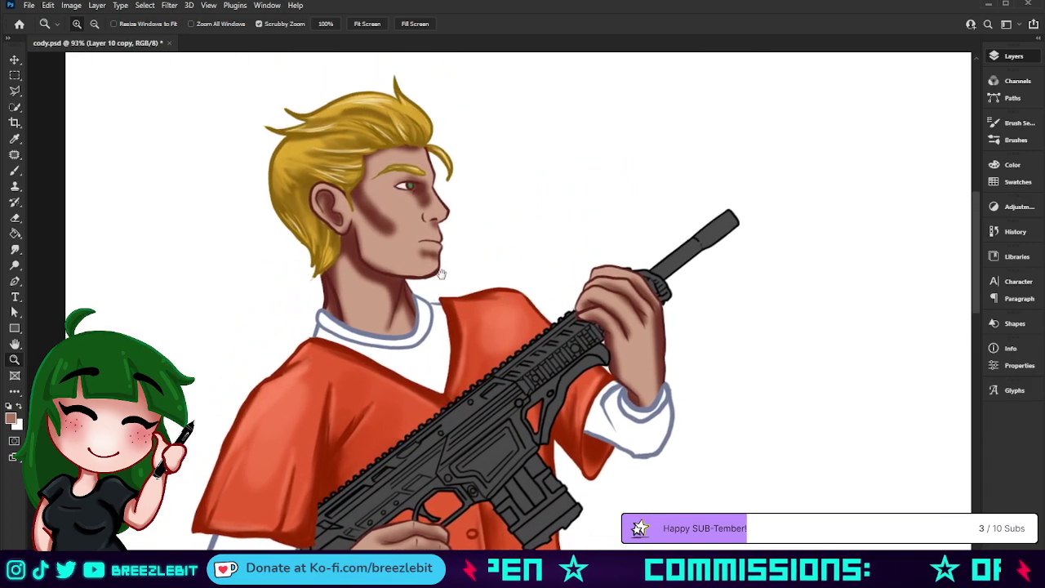
scroll(424, 271, up, 4)
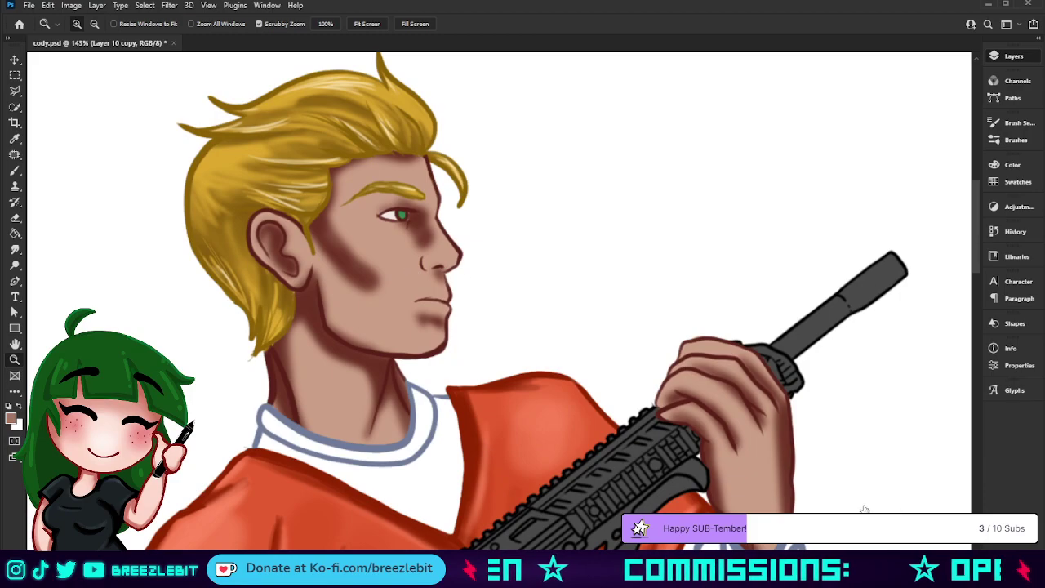
key(b)
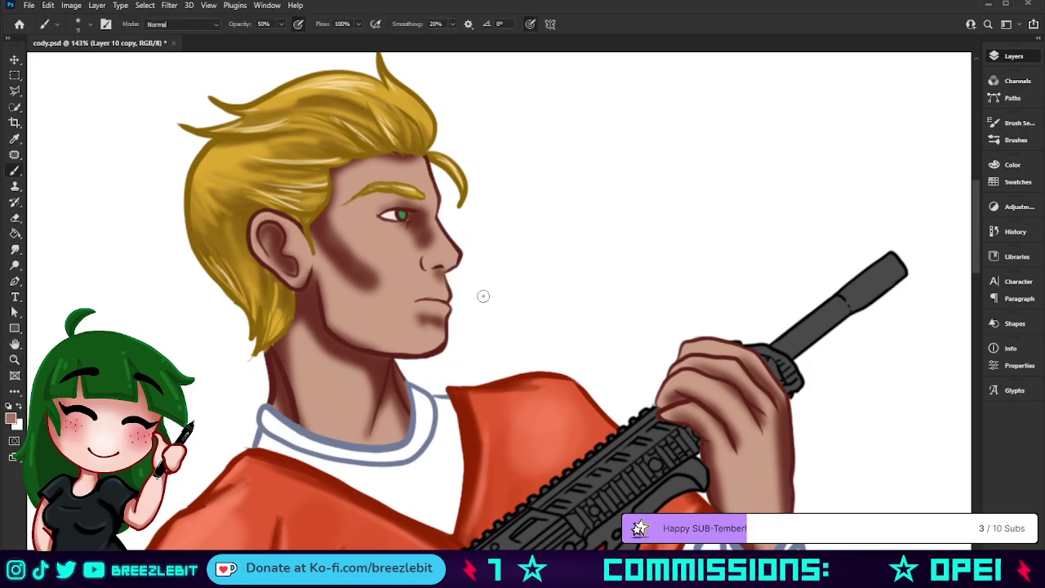
key(bracketright)
key(bracketright)
key(bracketright)
key(bracketright)
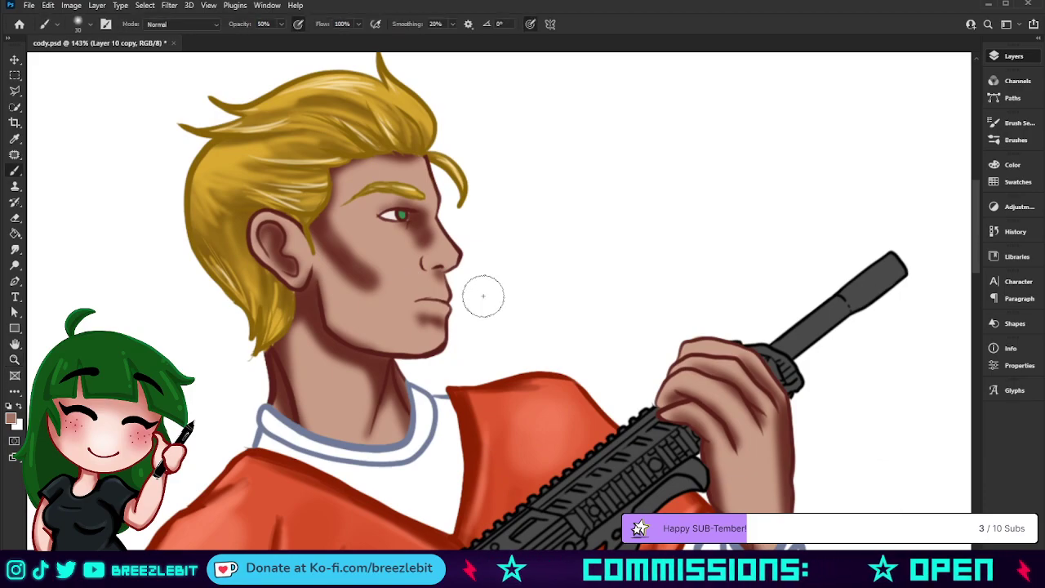
mouse_move(376, 259)
mouse_down()
mouse_move(340, 232)
mouse_move(393, 282)
mouse_move(321, 222)
mouse_up()
mouse_move(372, 279)
mouse_down()
mouse_move(334, 242)
mouse_move(347, 263)
mouse_up()
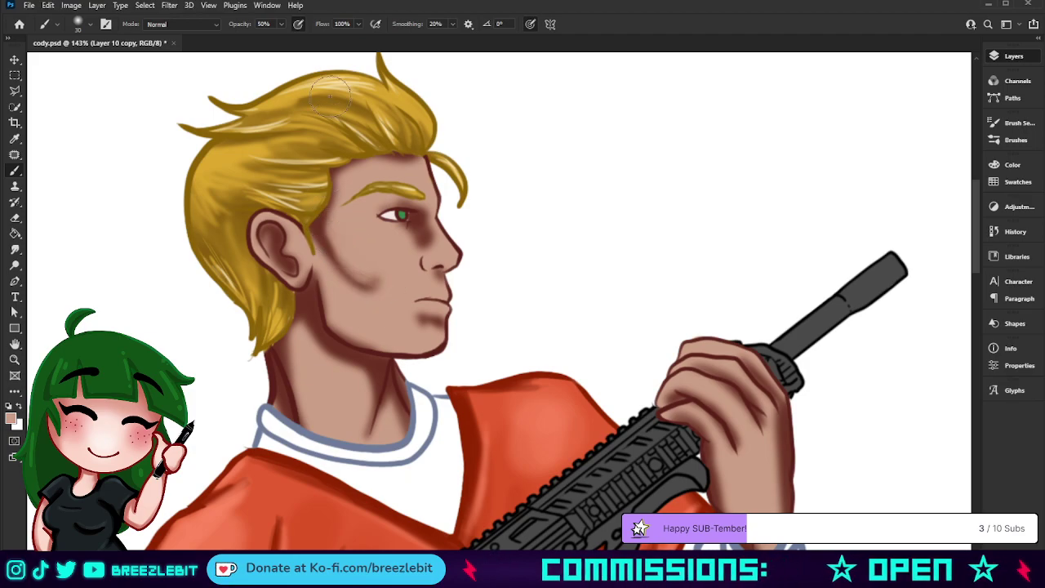
drag(319, 226, 342, 204)
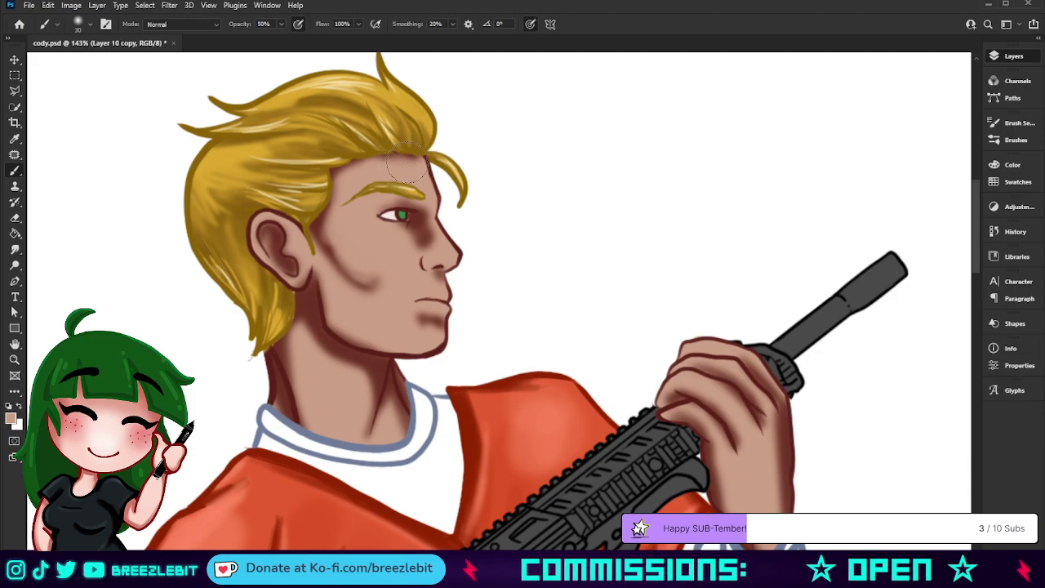
Soften the eye socket shadow and the lower end of the cheek hollow with the light skin tone
mouse_move(430, 209)
mouse_down()
mouse_move(437, 196)
mouse_move(421, 214)
mouse_move(389, 194)
mouse_move(436, 208)
mouse_move(431, 230)
mouse_move(405, 244)
mouse_move(398, 227)
mouse_move(406, 243)
mouse_move(414, 229)
mouse_move(409, 242)
mouse_up()
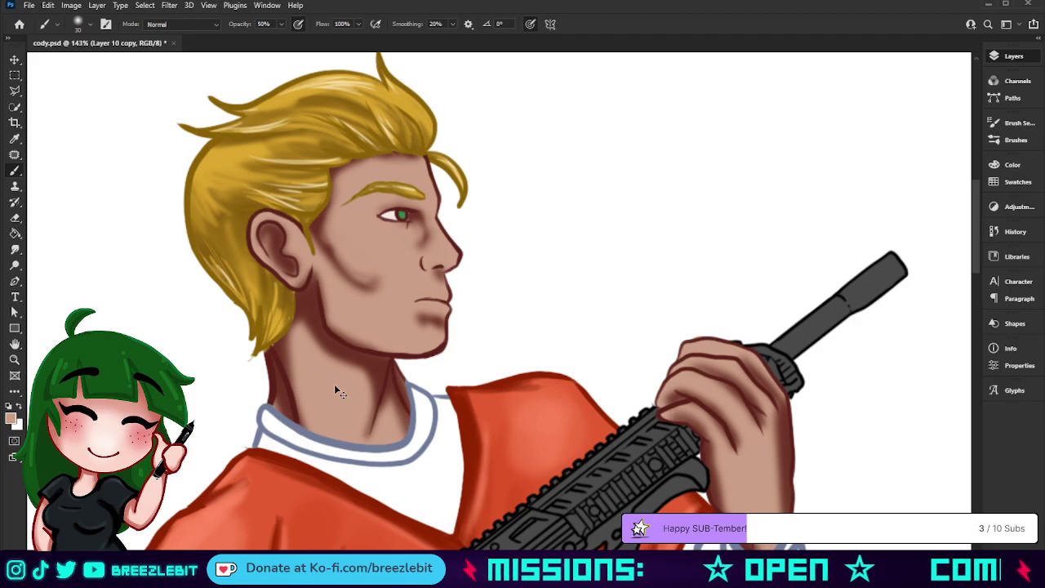
mouse_move(383, 291)
mouse_down()
mouse_move(352, 270)
mouse_move(401, 315)
mouse_move(455, 323)
mouse_move(437, 335)
mouse_move(306, 277)
mouse_move(314, 359)
mouse_move(309, 329)
mouse_move(372, 384)
mouse_move(344, 432)
mouse_move(331, 378)
mouse_move(394, 479)
mouse_move(286, 359)
mouse_move(299, 416)
mouse_move(292, 461)
mouse_move(274, 364)
mouse_up()
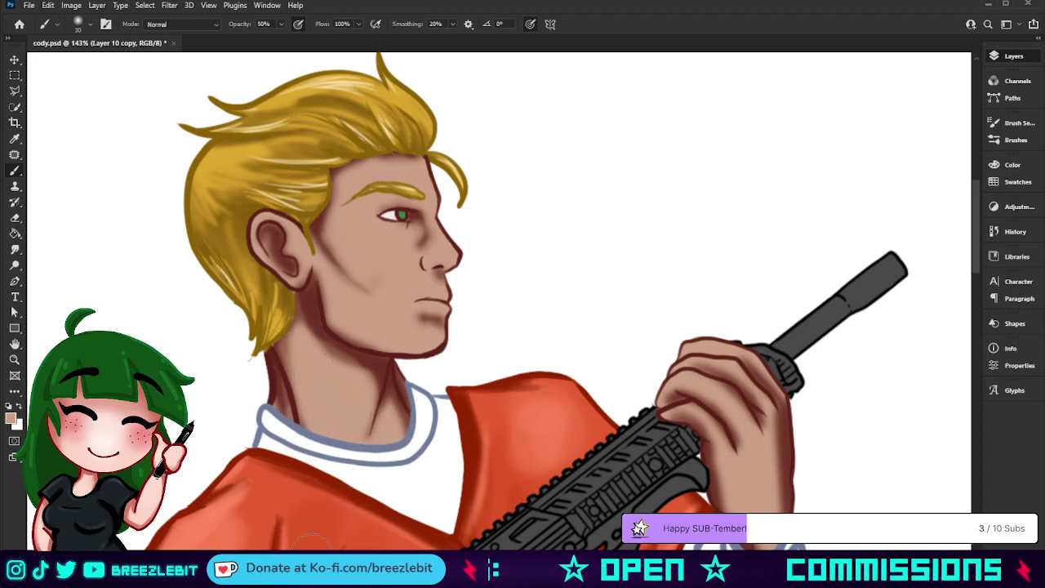
Show the skin palette reference, sample its reddish-brown swatch as the painting colour, and hide the reference again
key(z)
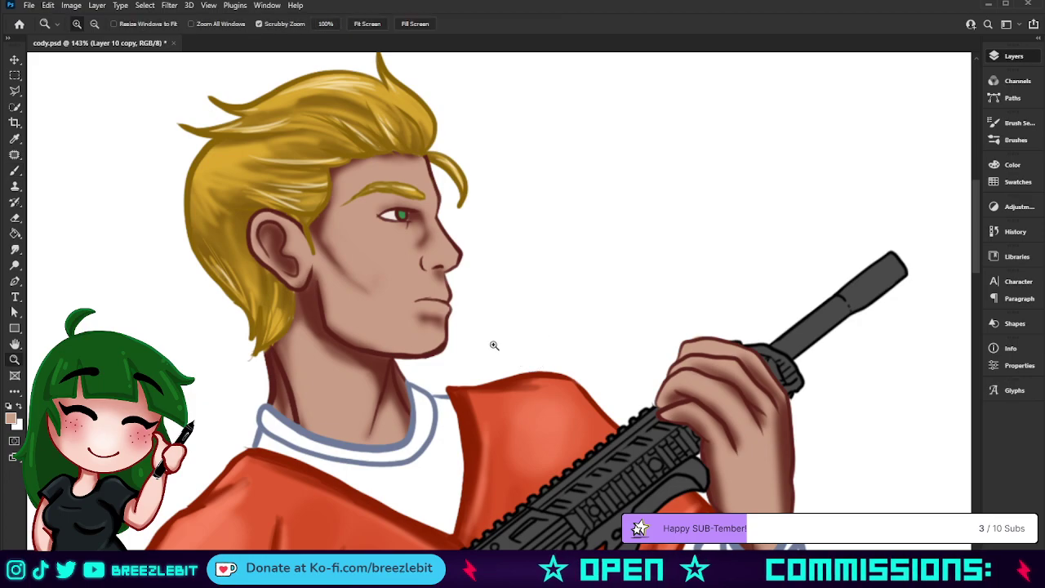
drag(492, 346, 416, 415)
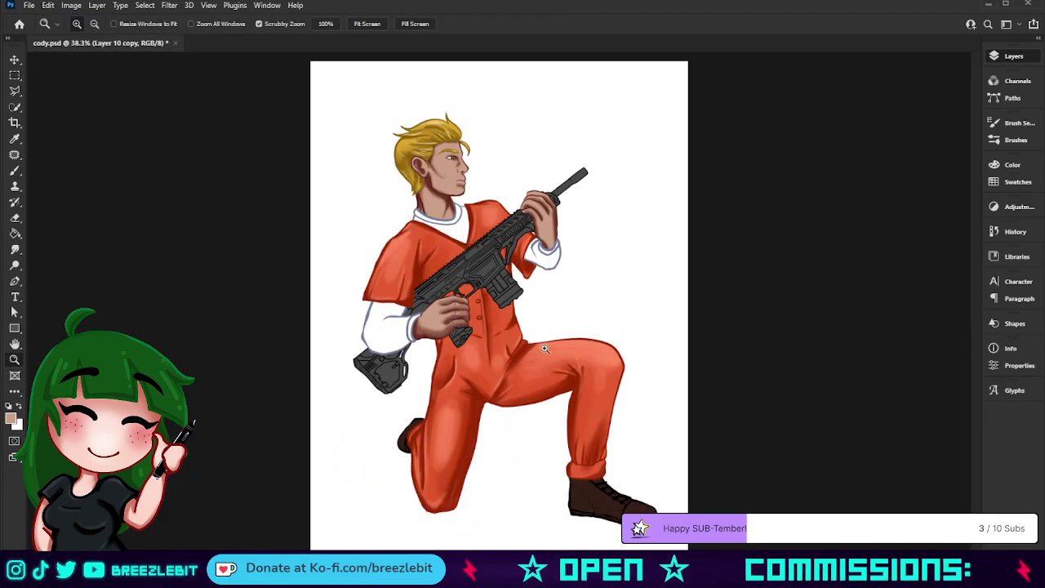
mouse_move(651, 272)
mouse_down()
mouse_move(630, 280)
mouse_move(642, 279)
mouse_up()
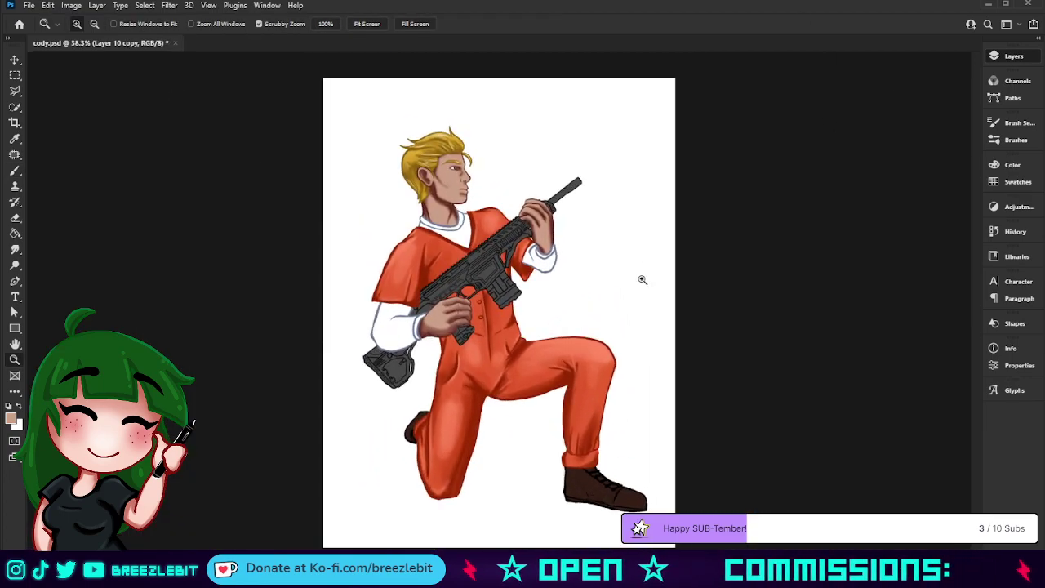
click(850, 147)
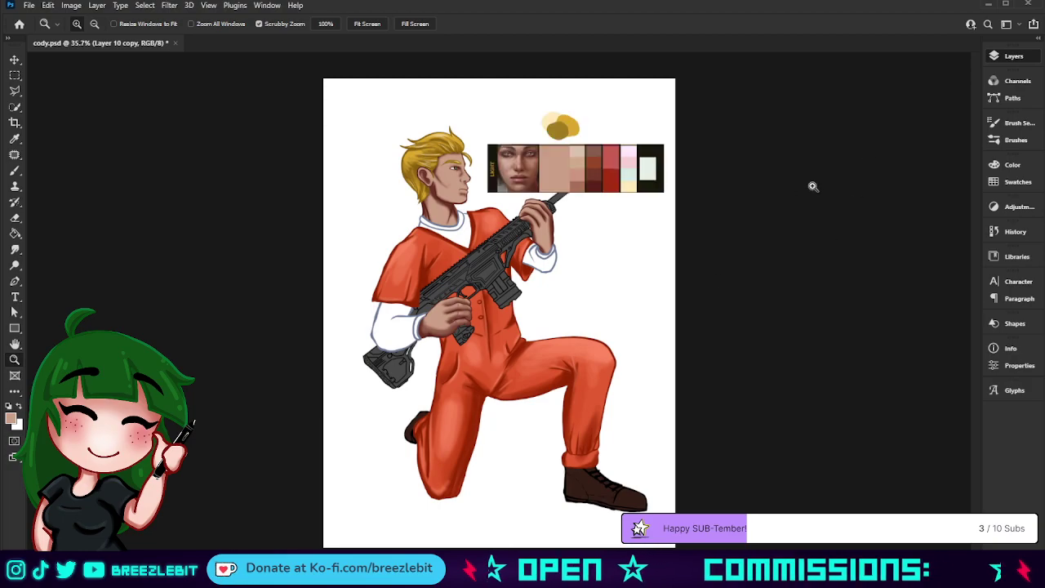
drag(581, 190, 631, 196)
key(i)
click(610, 109)
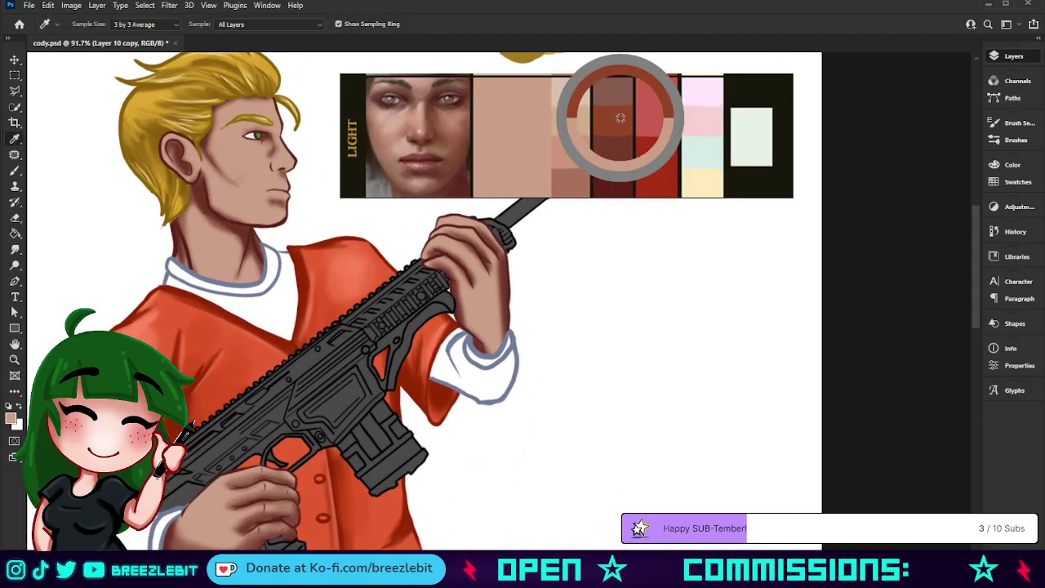
key(ctrl+z)
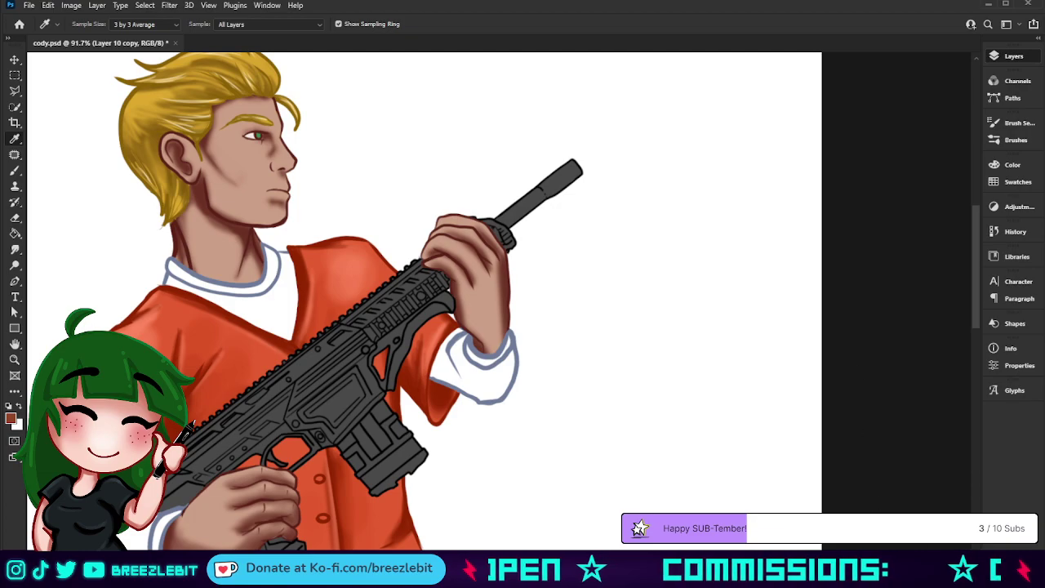
key(ctrl+shift+alt+n)
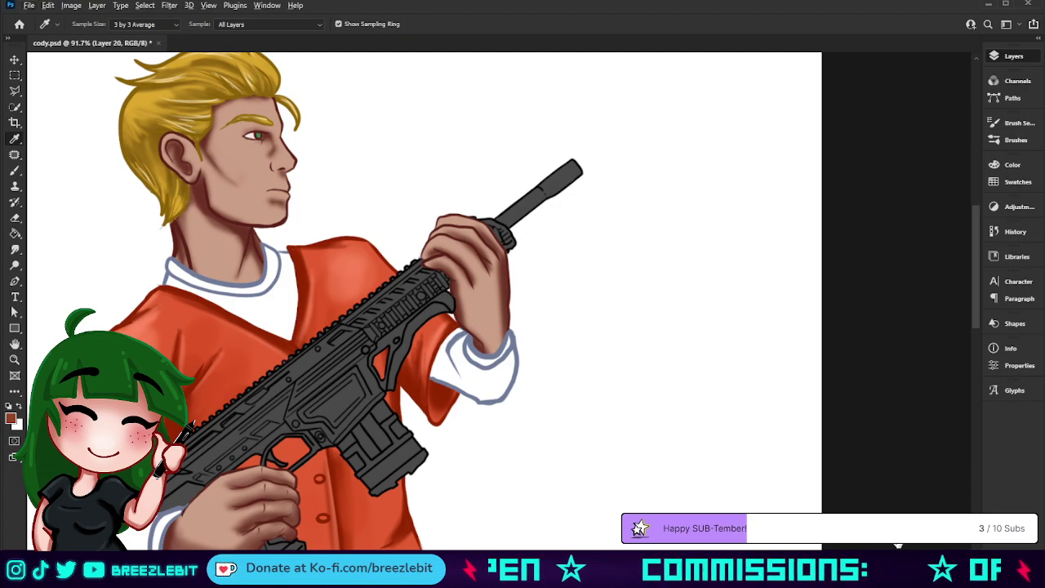
key(ctrl+z)
Paint reddish-brown patches on the cheek, jaw, upper lip and neck, enlarging the brush to size 35
key(b)
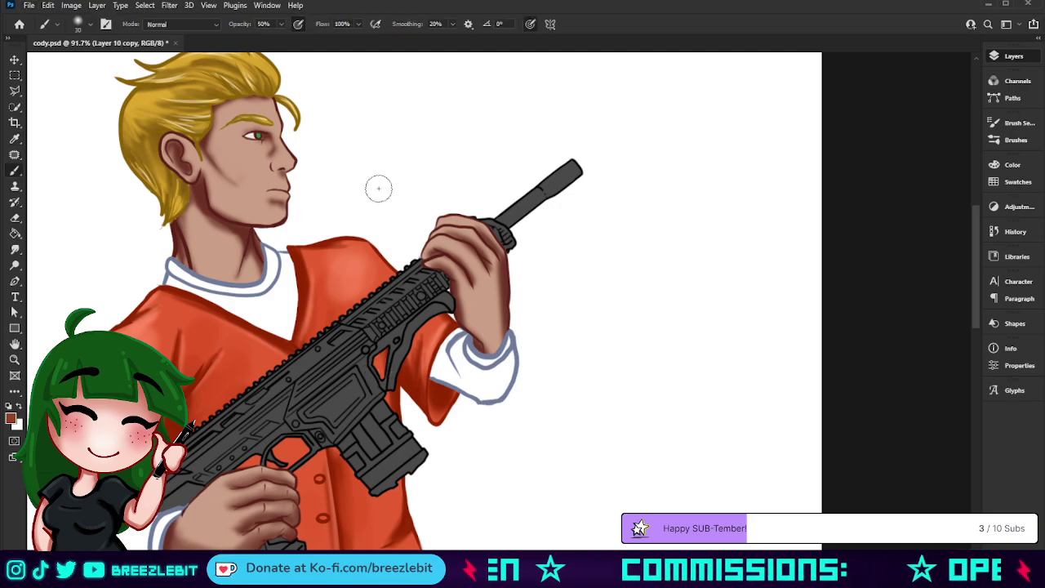
drag(403, 232, 441, 322)
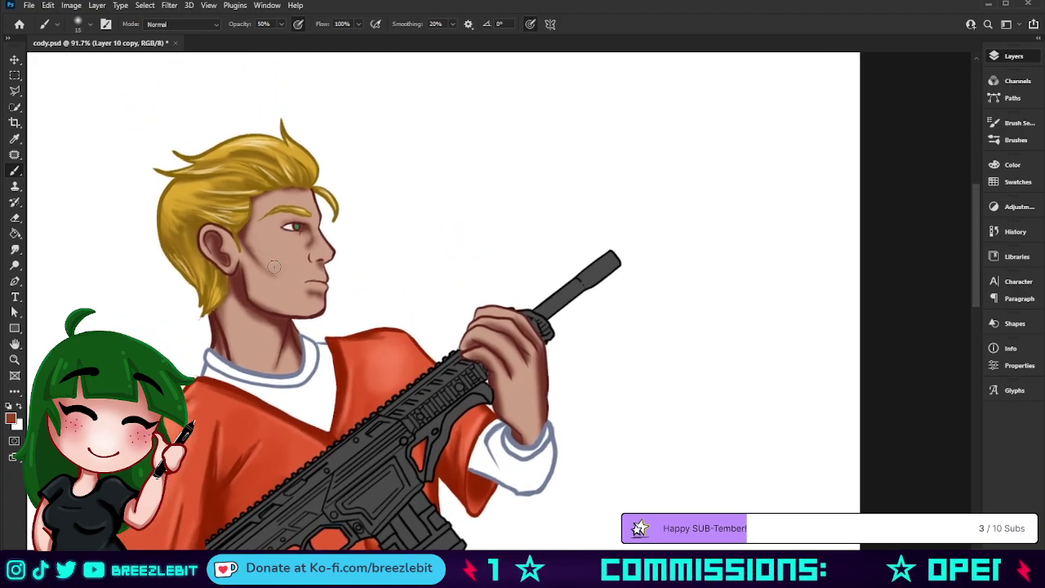
mouse_move(250, 243)
mouse_down()
mouse_move(273, 259)
mouse_move(313, 269)
mouse_move(254, 273)
mouse_move(296, 301)
mouse_move(260, 293)
mouse_up()
key(bracketright)
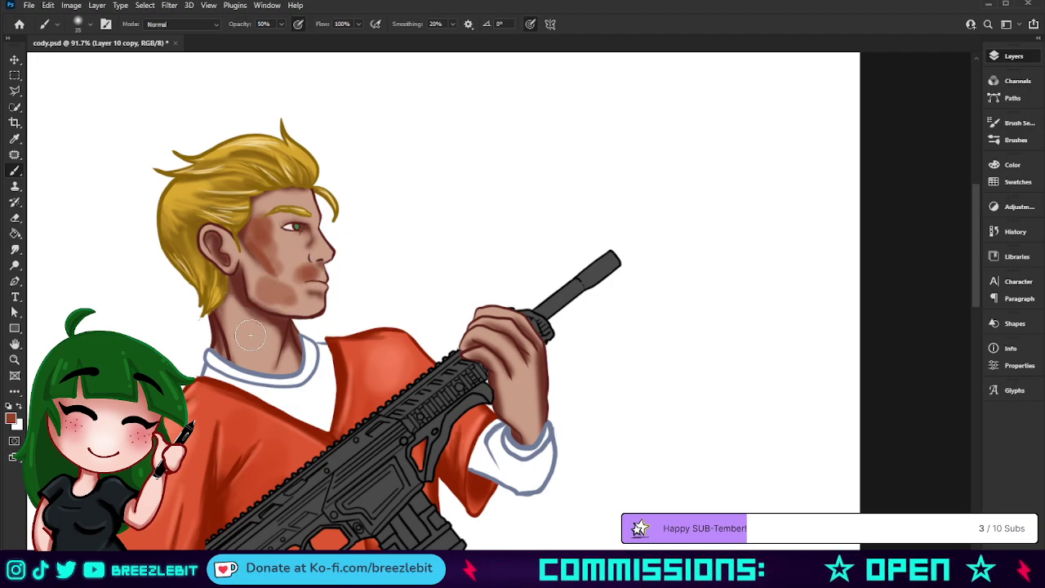
mouse_move(234, 331)
mouse_down()
mouse_move(243, 359)
mouse_move(253, 383)
mouse_move(262, 358)
mouse_up()
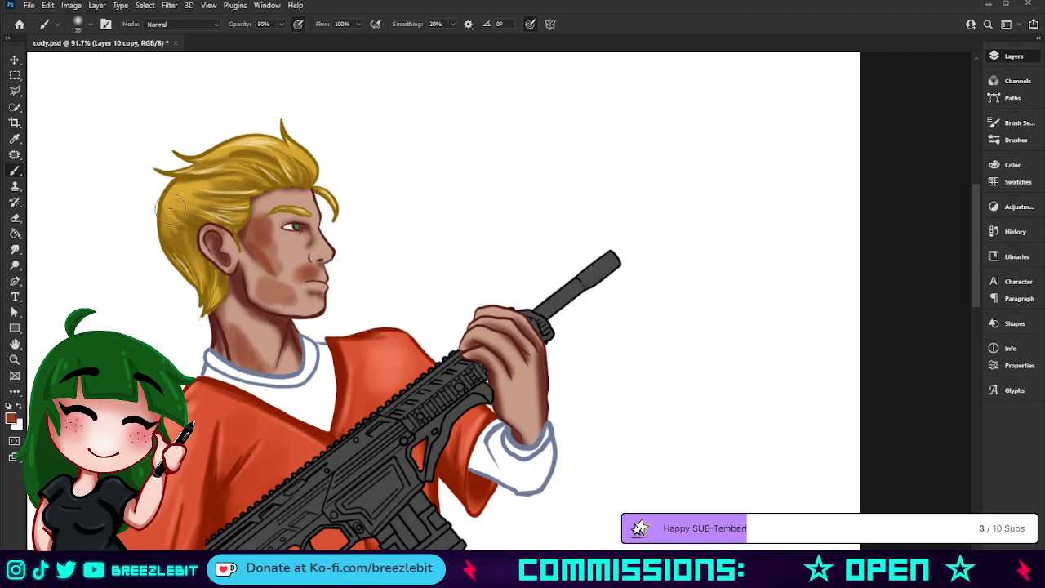
Add reddish-brown patches to the wrist of the barrel-supporting hand and to the back of the gripping hand with brush size 35
drag(507, 394, 527, 441)
drag(296, 504, 313, 383)
drag(285, 474, 351, 414)
mouse_move(364, 326)
mouse_down()
mouse_move(356, 302)
mouse_move(329, 304)
mouse_move(353, 313)
mouse_move(310, 309)
mouse_move(367, 316)
mouse_move(355, 319)
mouse_move(374, 273)
mouse_move(341, 272)
mouse_move(345, 264)
mouse_move(368, 284)
mouse_up()
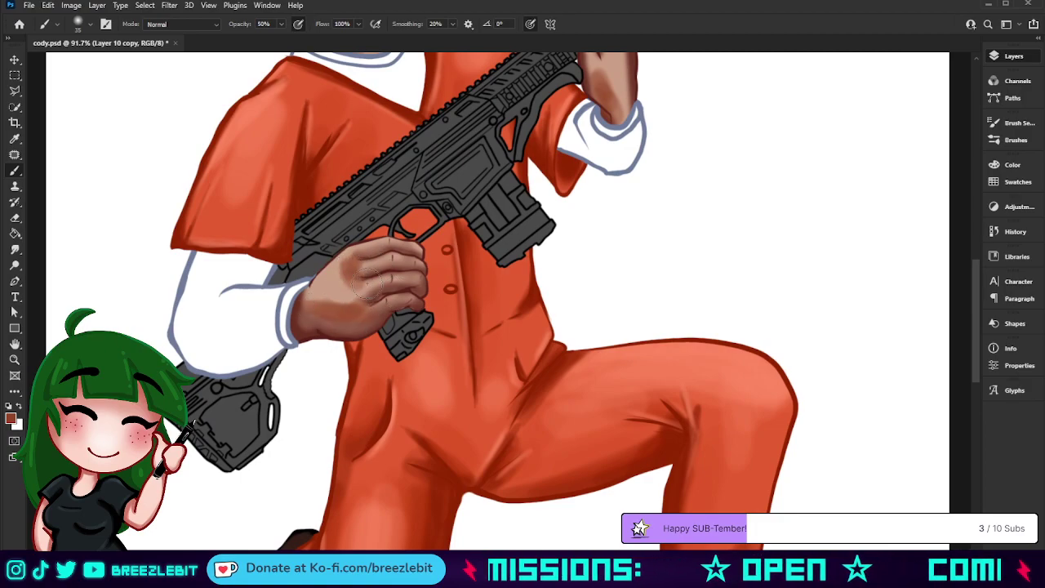
drag(368, 284, 440, 335)
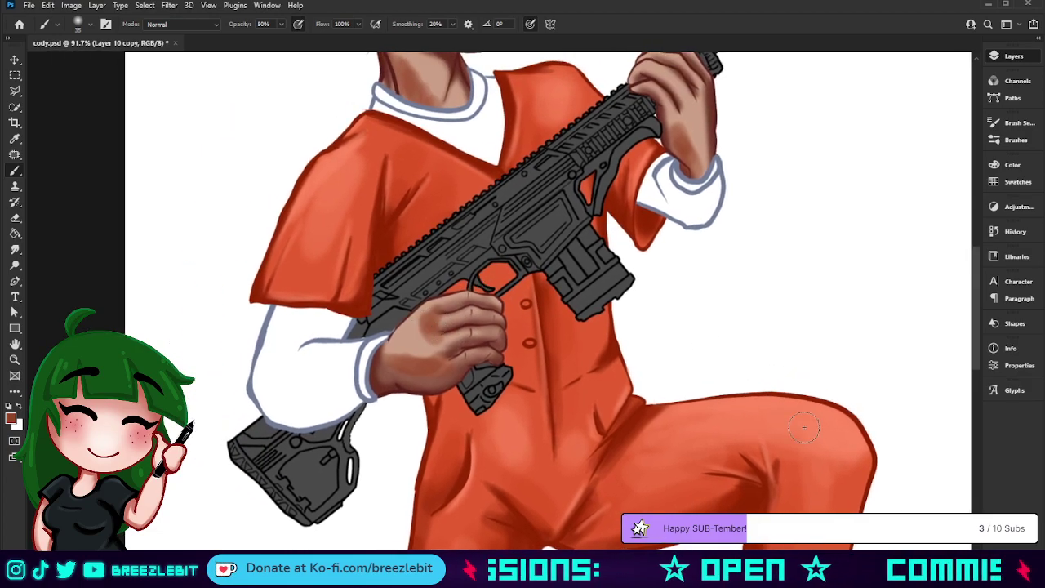
Blend the reddish-brown patches on the back of the gripping hand into the skin with sampled light and mid skin tones
alt+click(408, 335)
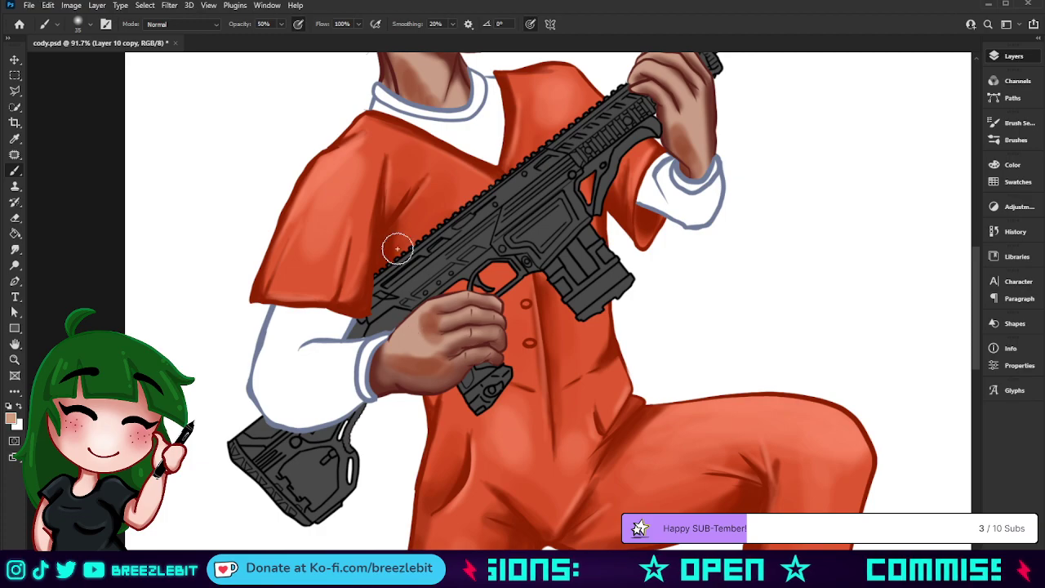
mouse_move(432, 348)
mouse_down()
mouse_move(423, 314)
mouse_move(414, 355)
mouse_move(432, 360)
mouse_move(397, 357)
mouse_move(363, 382)
mouse_move(449, 373)
mouse_move(383, 370)
mouse_move(439, 377)
mouse_move(365, 383)
mouse_move(378, 360)
mouse_move(381, 375)
mouse_move(384, 354)
mouse_move(402, 372)
mouse_move(435, 375)
mouse_move(411, 347)
mouse_move(420, 359)
mouse_move(409, 367)
mouse_move(407, 352)
mouse_move(424, 365)
mouse_move(395, 363)
mouse_move(452, 365)
mouse_move(425, 368)
mouse_up()
key(])
key(])
key(])
key(])
alt+click(404, 390)
key([)
key([)
key([)
key([)
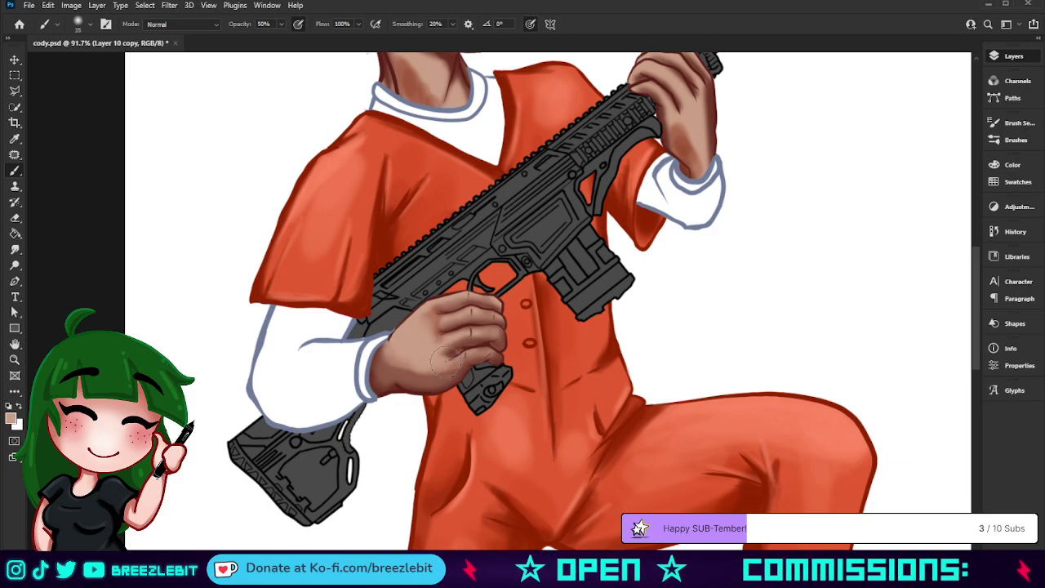
Smooth the colour transitions around the knuckles of the gripping hand with skin tones sampled nearby, using brush size 35
drag(463, 328, 430, 347)
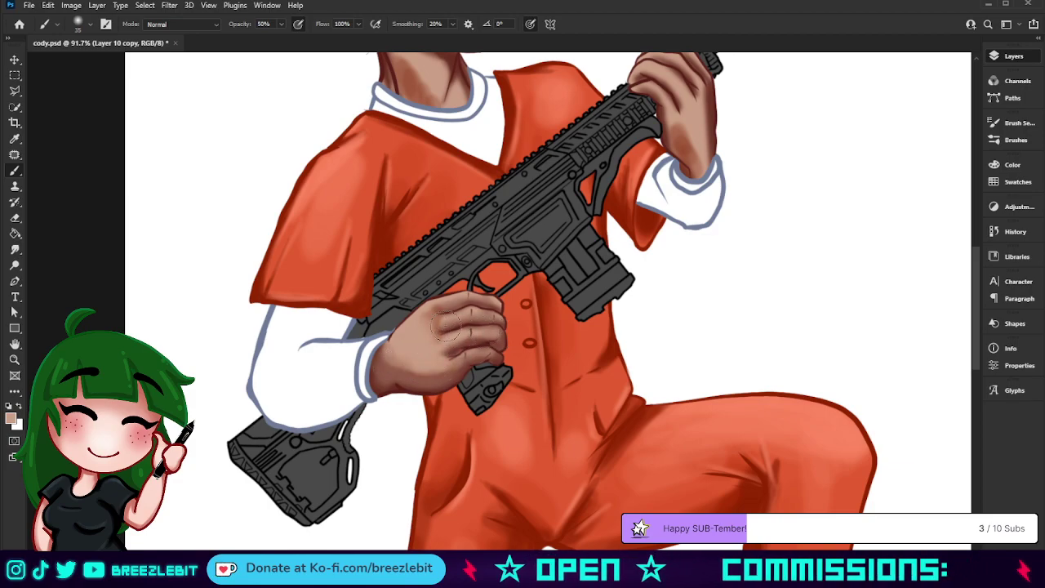
alt+click(434, 321)
mouse_move(442, 316)
mouse_down()
mouse_move(394, 344)
mouse_move(445, 306)
mouse_up()
alt+click(446, 306)
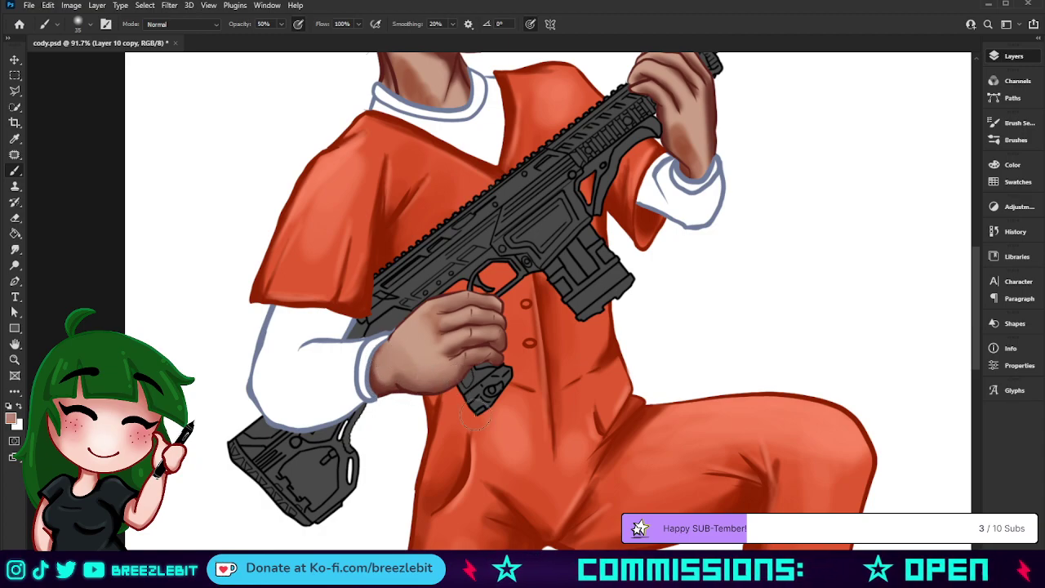
Blend the reddish-brown wrist patch of the barrel-supporting hand into the surrounding skin with brush size 40
key(z)
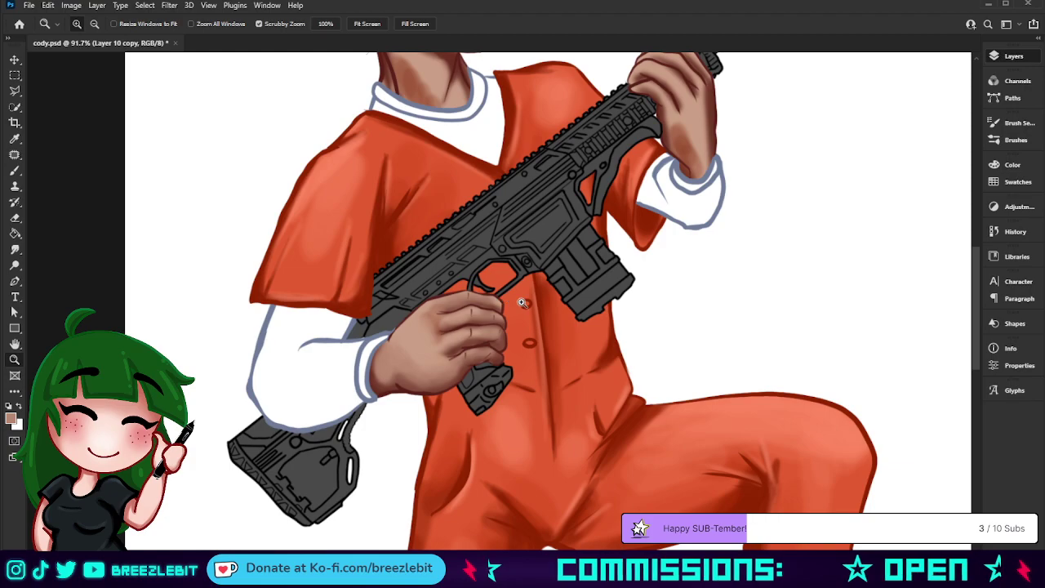
drag(522, 302, 433, 302)
drag(490, 232, 502, 361)
mouse_move(560, 405)
mouse_down()
mouse_move(619, 439)
mouse_move(418, 315)
mouse_move(443, 305)
mouse_move(433, 315)
mouse_up()
key(b)
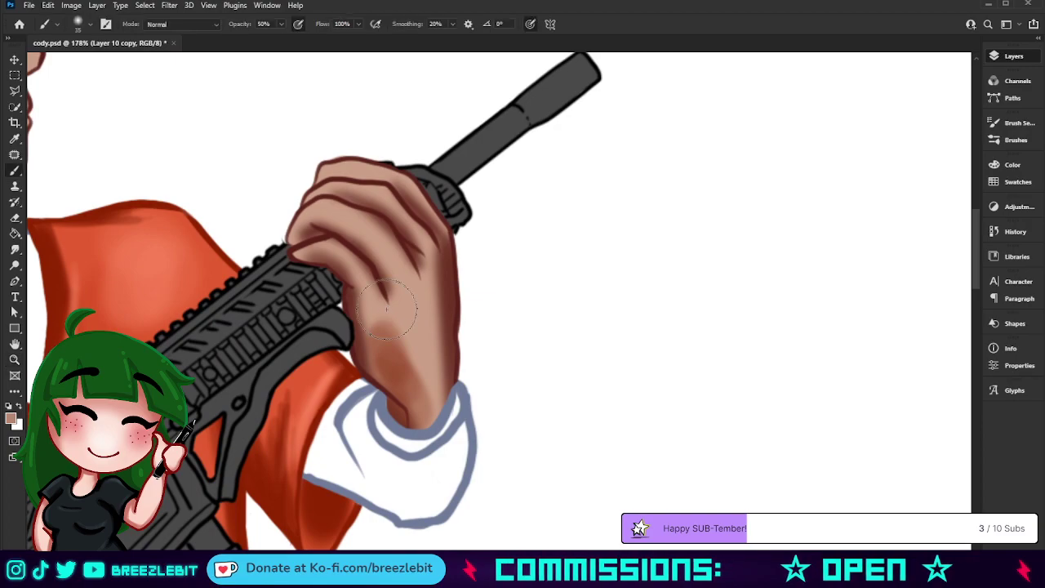
key(bracketleft)
key(bracketleft)
key(bracketleft)
key(bracketleft)
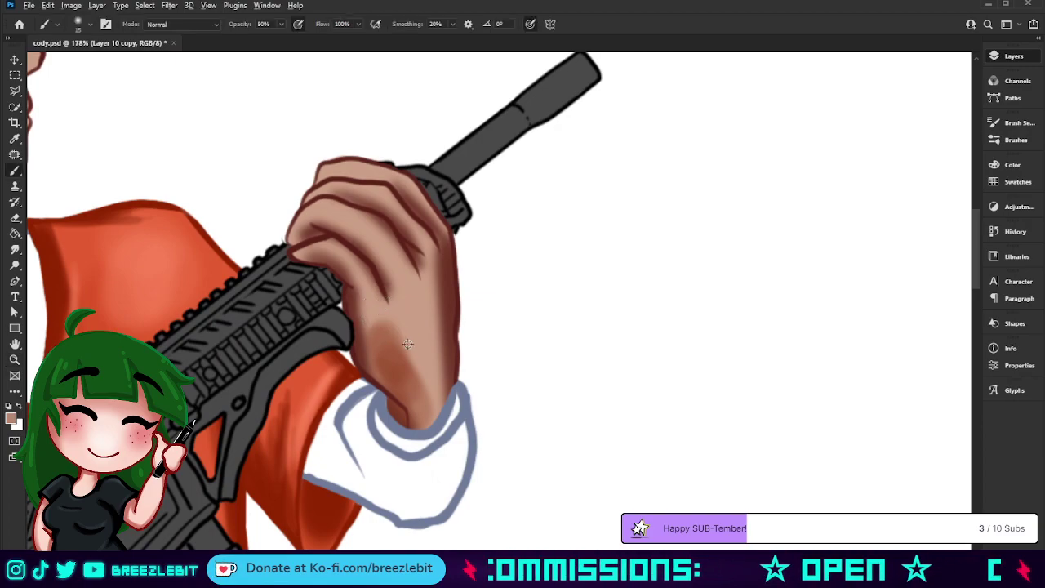
key(bracketright)
key(bracketright)
key(bracketright)
key(bracketright)
key(bracketright)
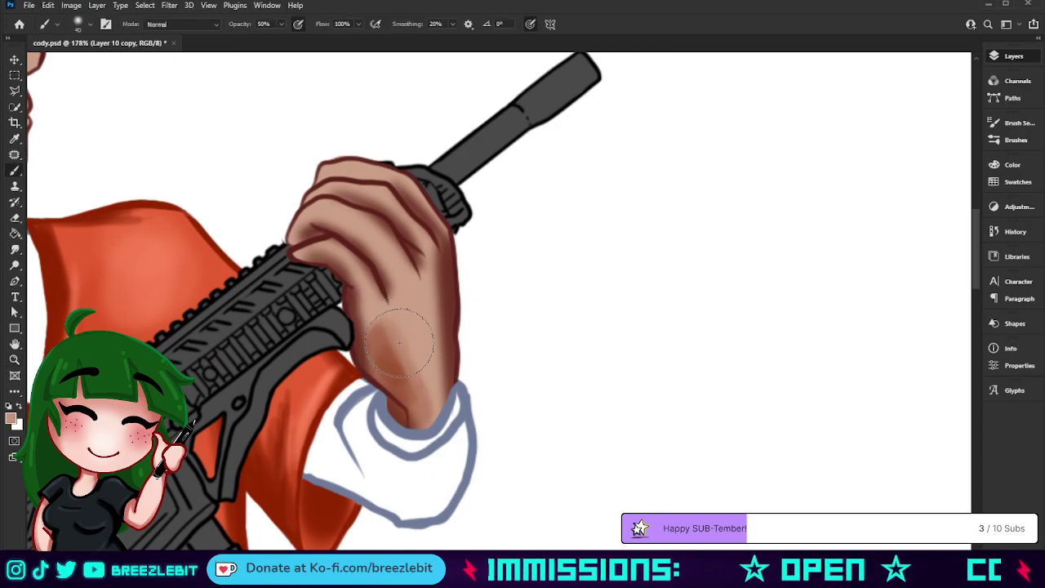
mouse_move(400, 343)
mouse_down()
mouse_move(380, 339)
mouse_move(408, 368)
mouse_move(432, 327)
mouse_move(433, 379)
mouse_up()
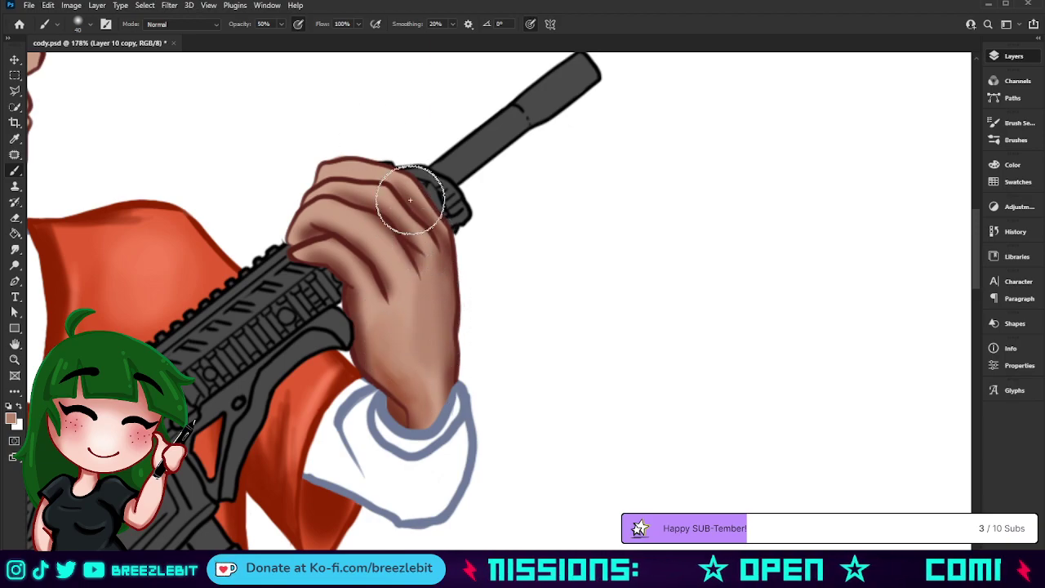
Refine the shading along the fingers of the barrel-supporting hand with brush size 10, and bring the face back into view
key(bracketleft)
key(bracketleft)
key(bracketleft)
key(bracketleft)
key(bracketleft)
key(bracketleft)
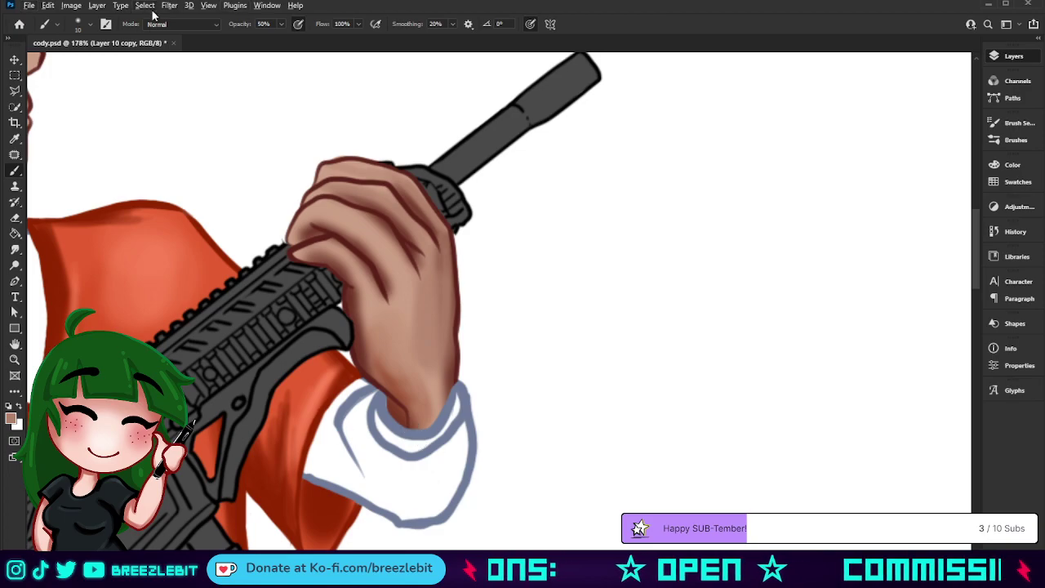
key(z)
drag(433, 331, 420, 366)
key(b)
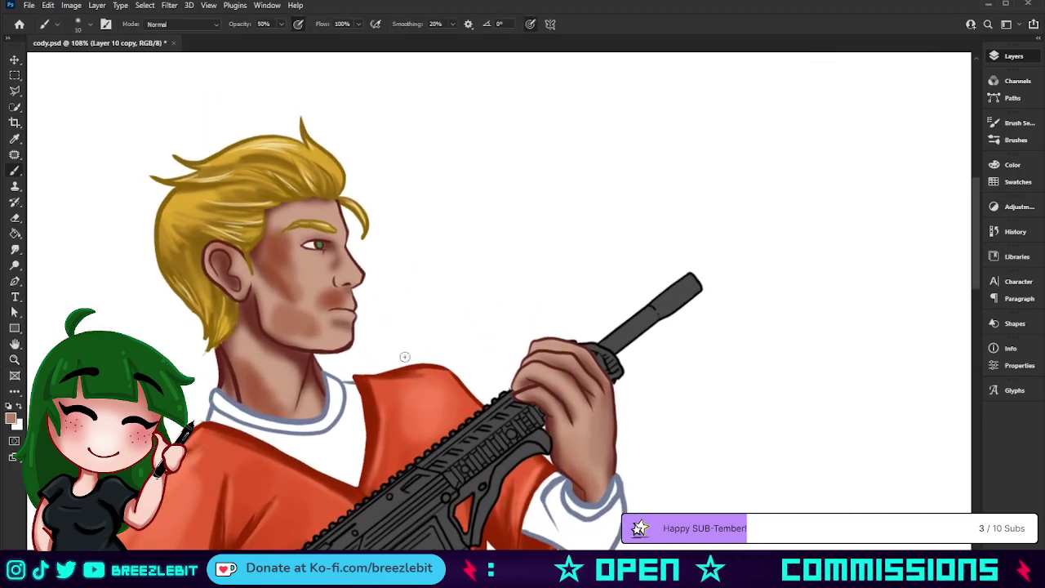
Blend the reddish-brown cheek and temple patches into the skin with sampled tones, using brush size 35 and 25% opacity
key(])
key(])
key(])
key(])
key(])
drag(280, 236, 293, 276)
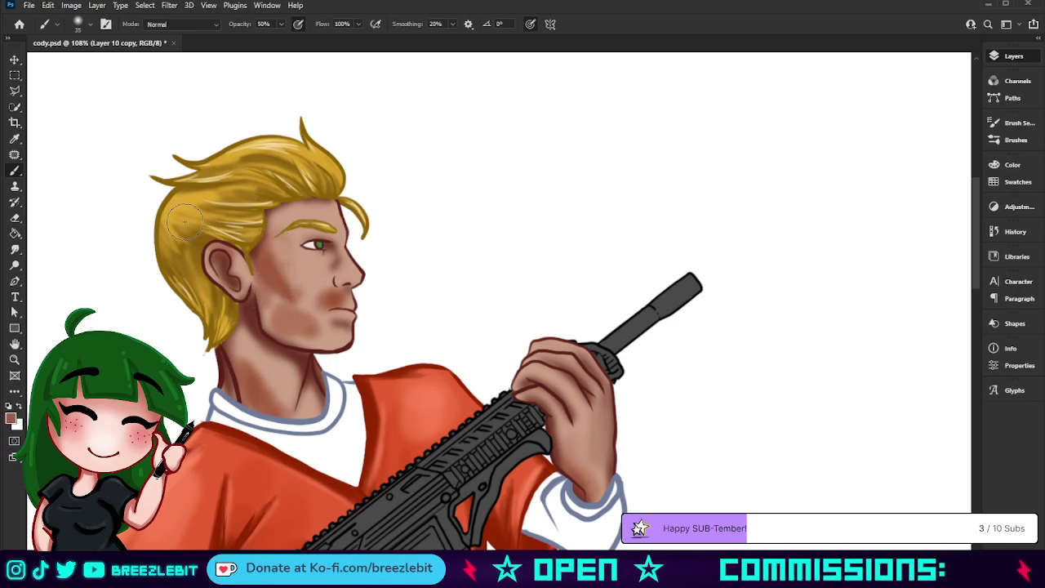
alt+click(274, 314)
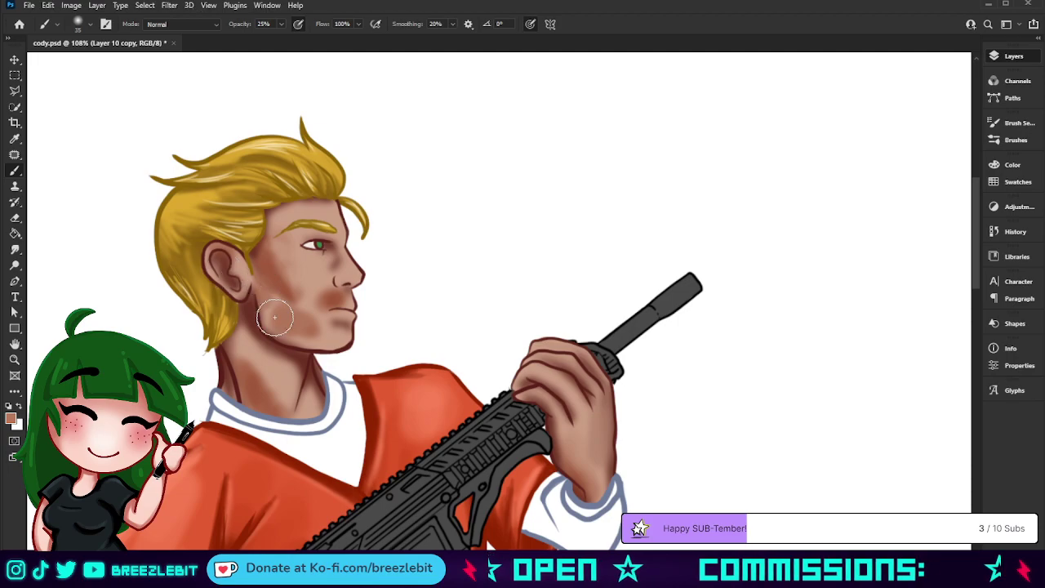
mouse_move(276, 315)
mouse_down()
mouse_move(321, 336)
mouse_move(289, 309)
mouse_move(339, 333)
mouse_move(306, 309)
mouse_move(302, 249)
mouse_move(347, 299)
mouse_move(322, 298)
mouse_move(338, 293)
mouse_move(320, 292)
mouse_move(303, 265)
mouse_move(328, 299)
mouse_move(318, 301)
mouse_move(334, 291)
mouse_move(317, 285)
mouse_move(309, 341)
mouse_move(223, 191)
mouse_move(289, 261)
mouse_move(280, 263)
mouse_move(297, 298)
mouse_move(267, 240)
mouse_up()
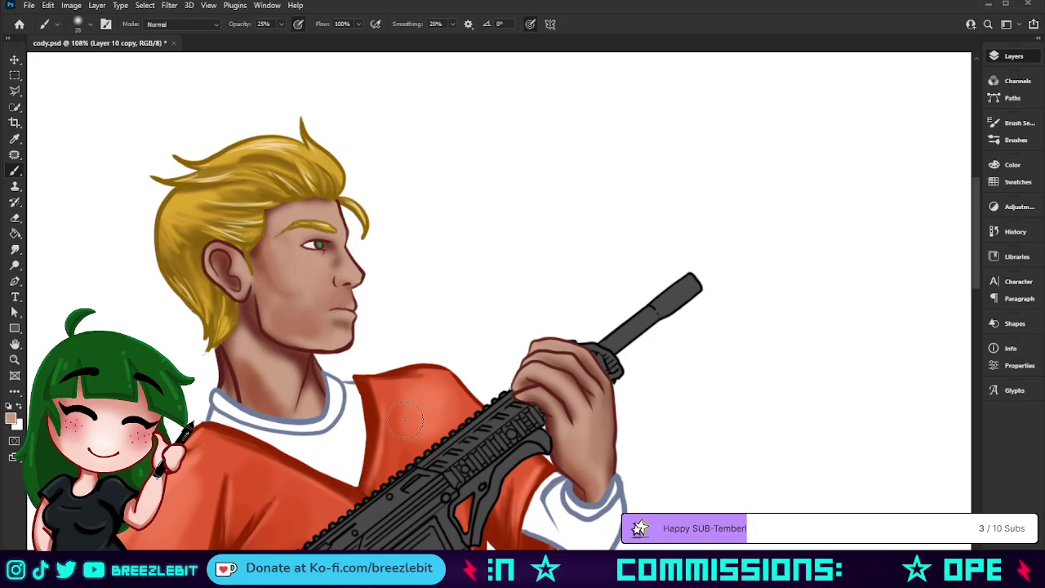
Delete the shaded skin layer copy and add a new empty layer above the SKIN layer
key(z)
drag(409, 420, 362, 397)
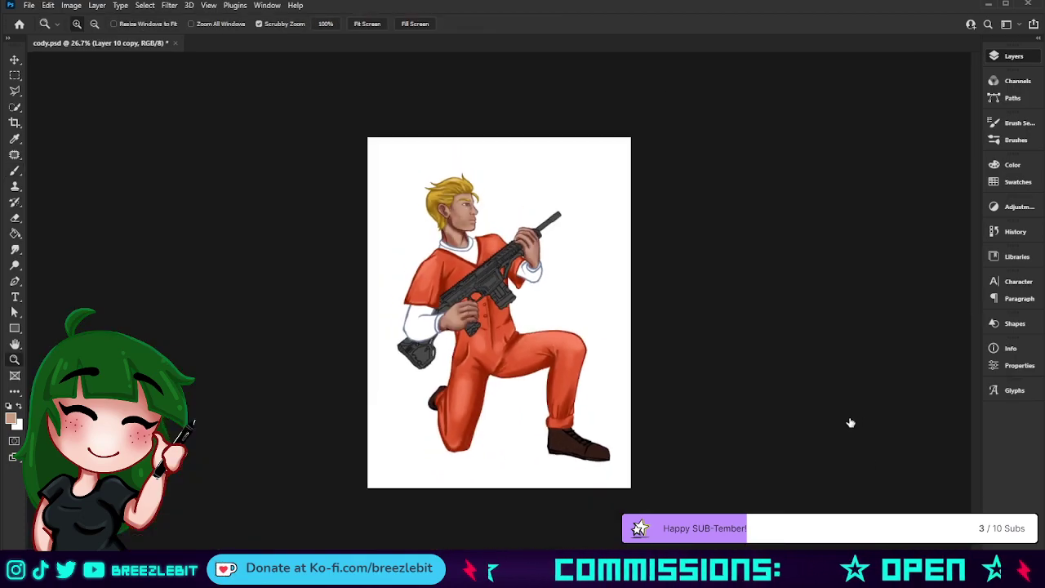
key(Delete)
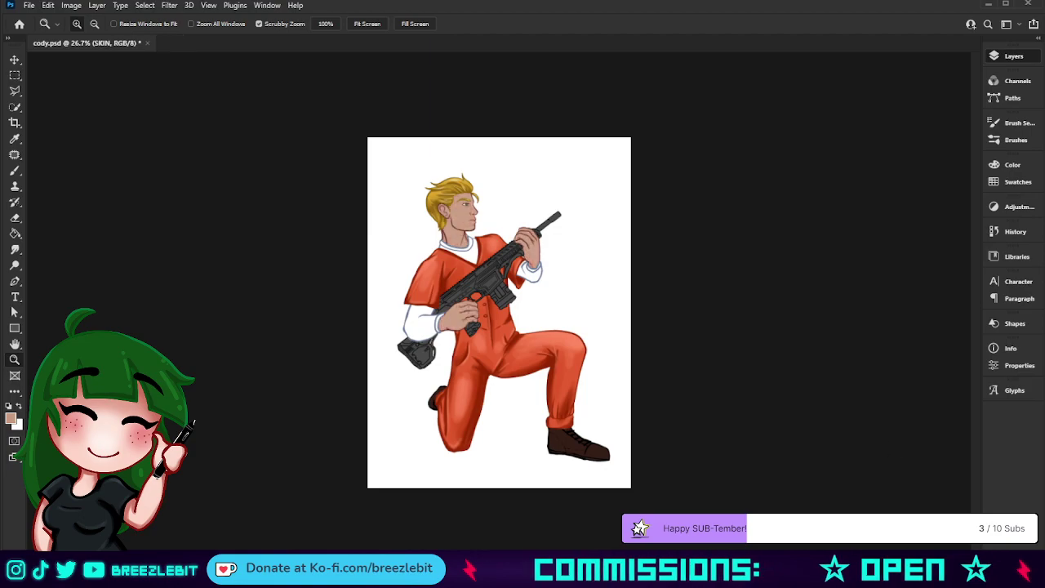
key(ctrl+shift+alt+n)
Show the skin palette reference, sample its darkest reddish-brown swatch, and hide the reference again
drag(496, 220, 485, 269)
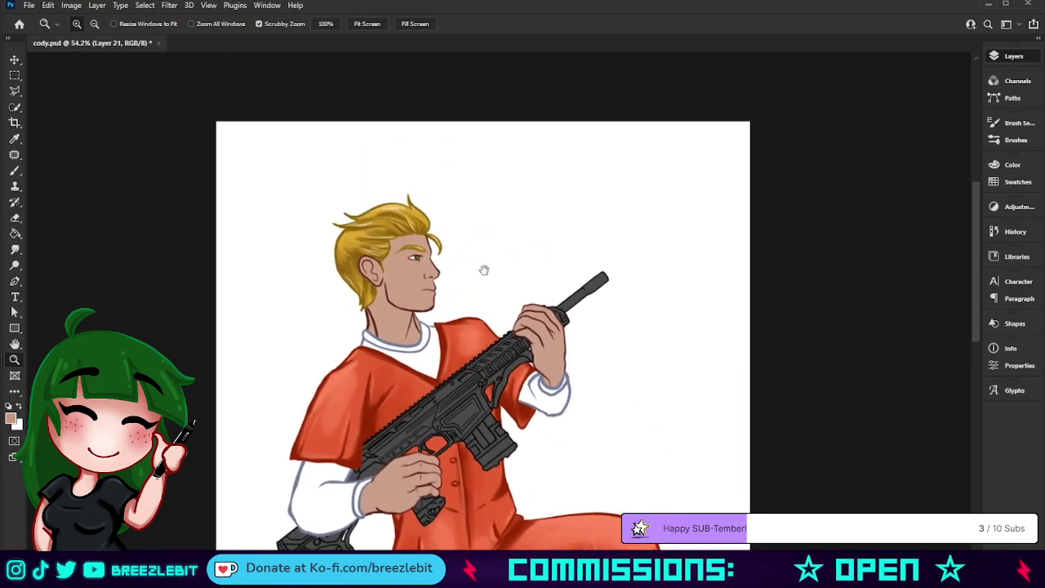
click(840, 154)
drag(604, 303, 641, 305)
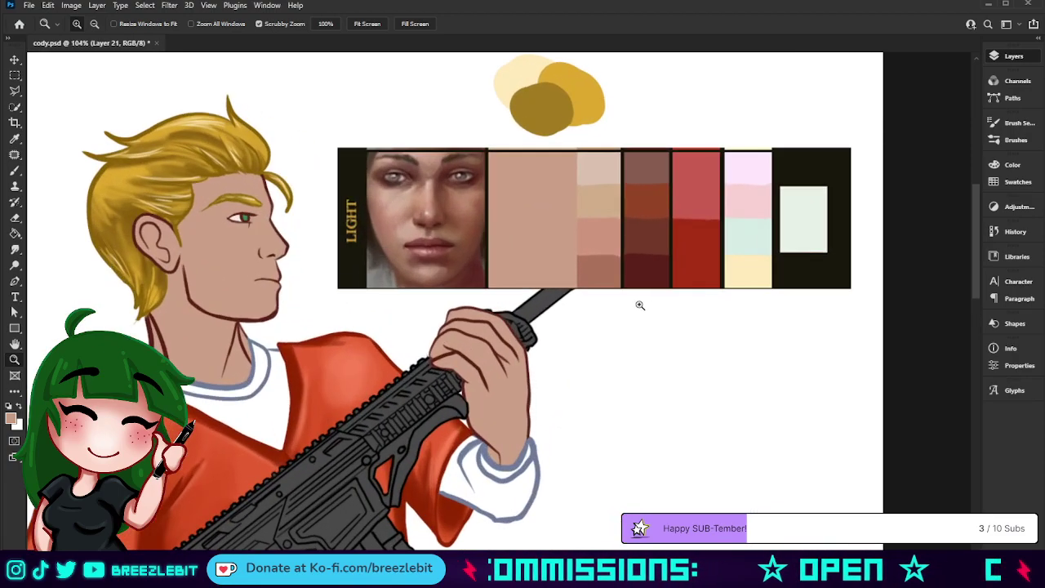
key(i)
click(652, 266)
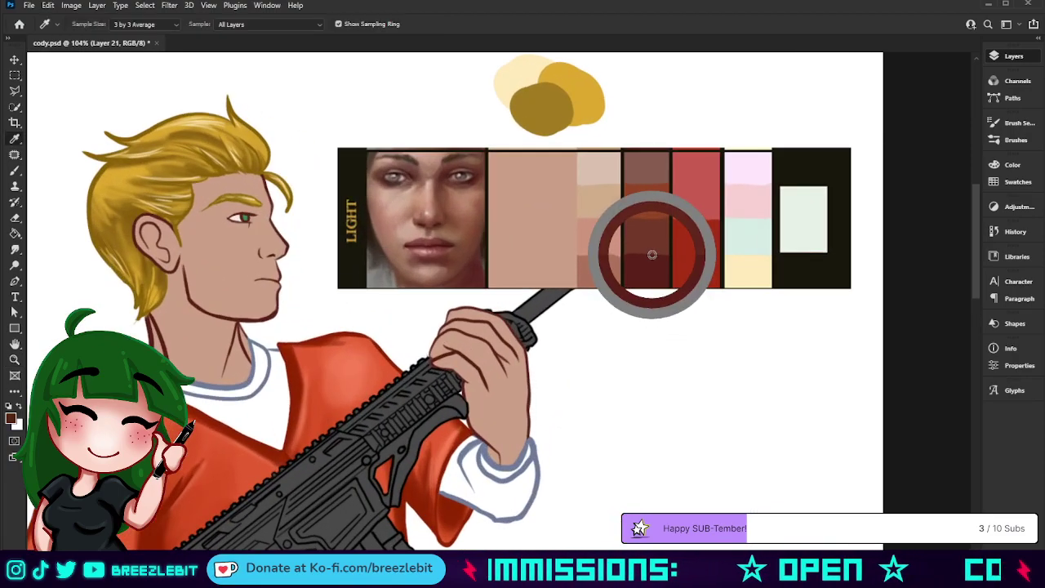
click(844, 148)
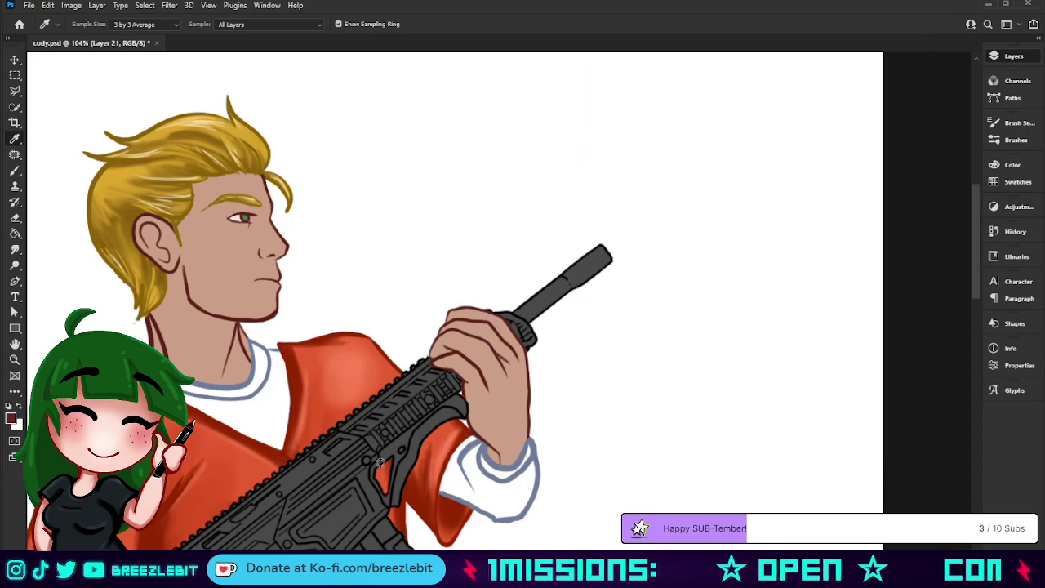
Paint dark reddish-brown shadows inside the ear and along the face edge just below it with a small brush at 50% opacity
drag(298, 398, 379, 397)
key(b)
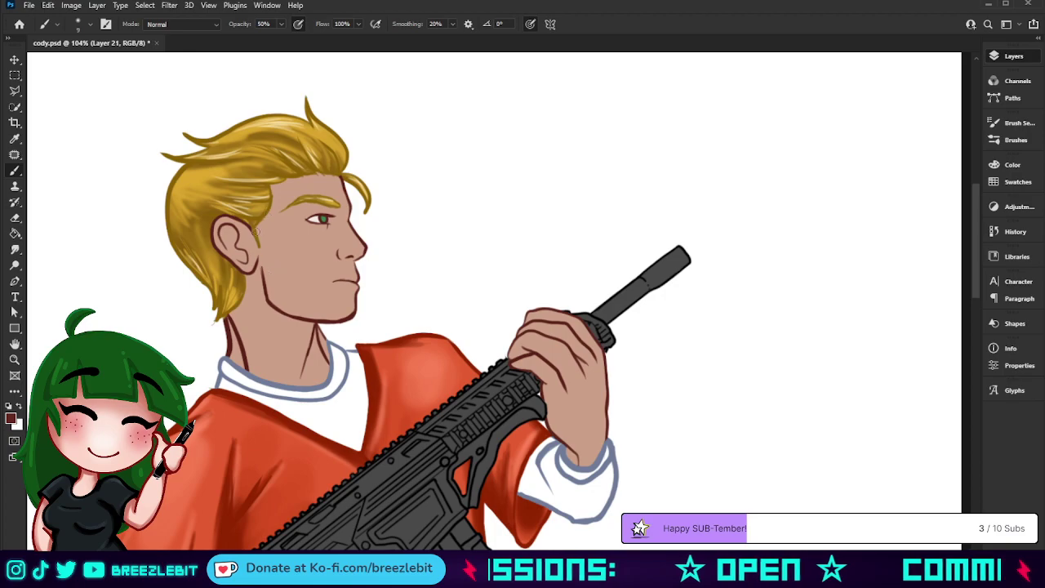
drag(256, 233, 270, 280)
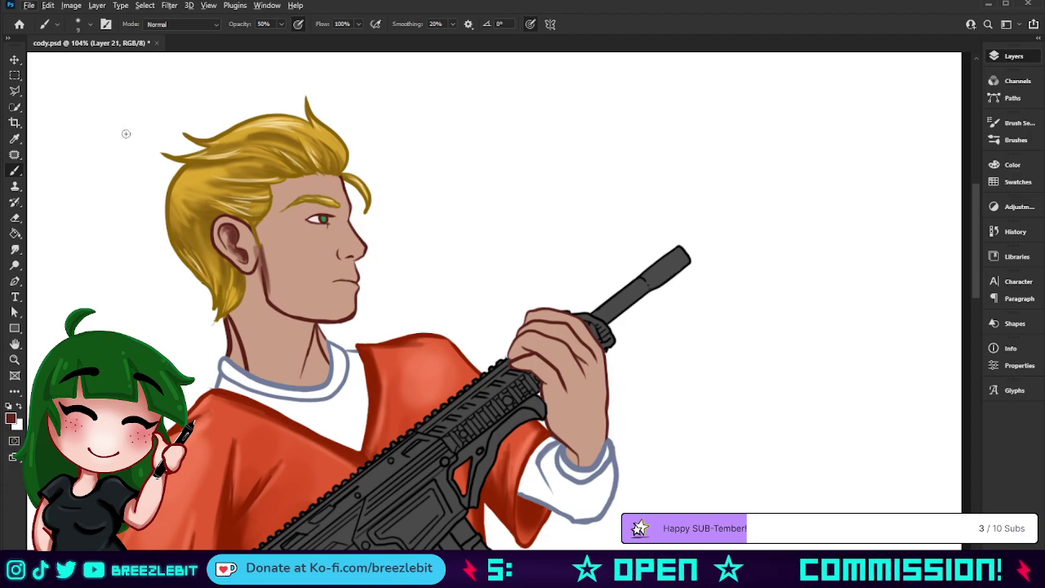
drag(264, 273, 268, 294)
drag(258, 258, 261, 266)
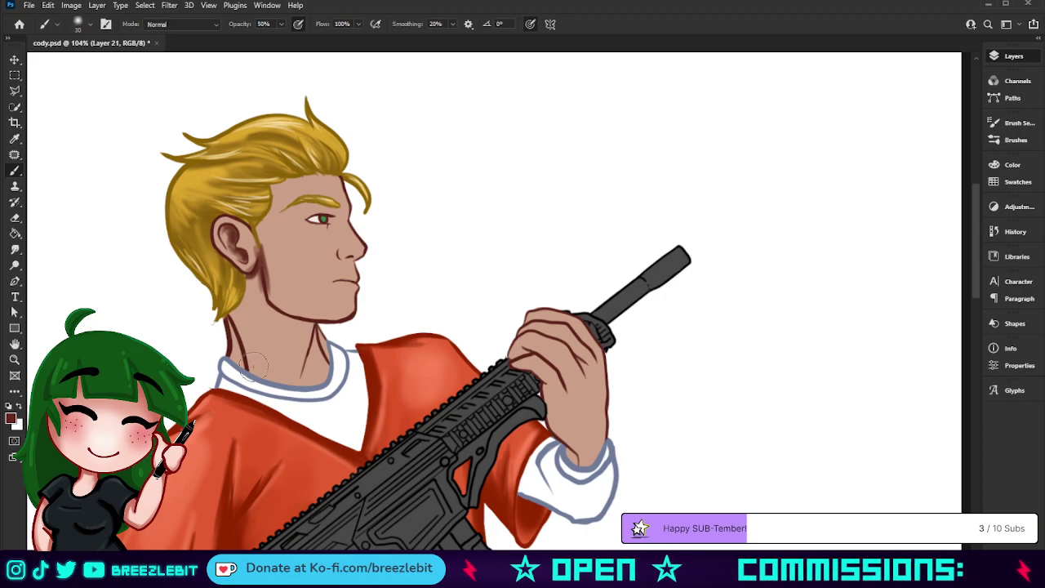
Paint dark shadows down the back of the neck and under the chin along the front neck muscle
key(])
drag(244, 318, 244, 364)
mouse_move(232, 318)
mouse_down()
mouse_move(236, 371)
mouse_move(236, 352)
mouse_move(320, 334)
mouse_move(304, 390)
mouse_up()
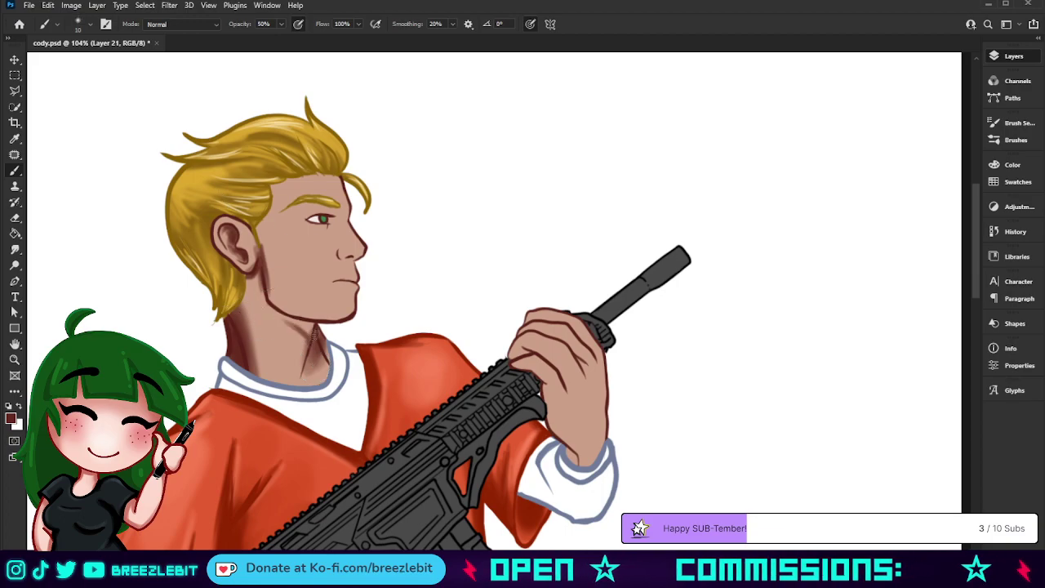
mouse_move(313, 331)
mouse_down()
mouse_move(307, 353)
mouse_move(316, 330)
mouse_move(296, 324)
mouse_up()
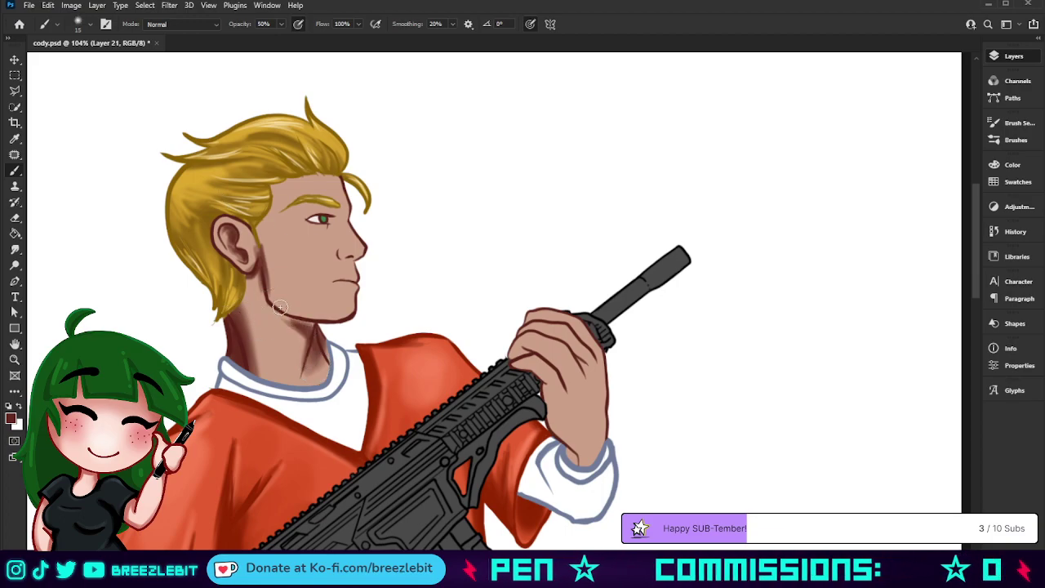
Darken the jawline and the neck area beneath the ear with brush size 20
key(])
key(])
key(])
key(])
key(bracketleft)
key(bracketleft)
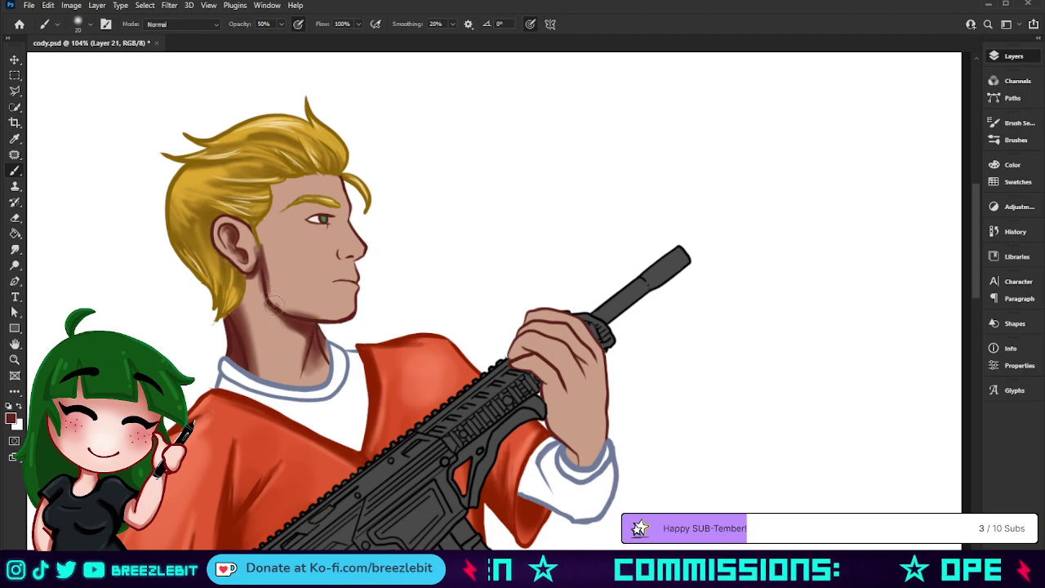
mouse_move(274, 306)
mouse_down()
mouse_move(264, 291)
mouse_move(291, 320)
mouse_move(250, 274)
mouse_move(238, 307)
mouse_move(233, 300)
mouse_up()
Soften the neck shadows with a sampled light skin tone, using brush size 70
key(bracketright)
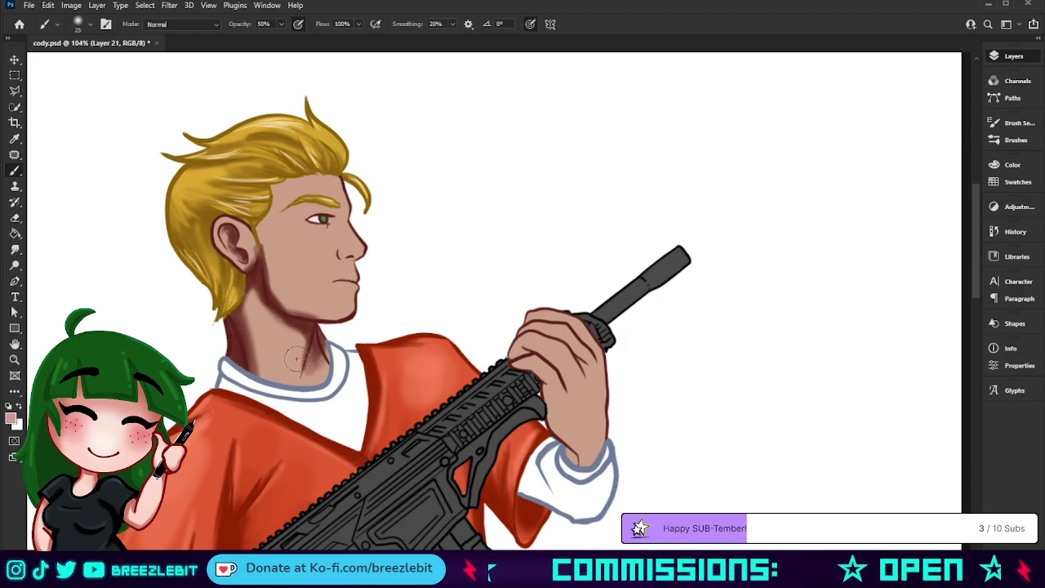
alt+click(273, 340)
key(bracketright)
key(bracketright)
key(bracketright)
key(bracketright)
key(bracketright)
key(bracketright)
key(bracketright)
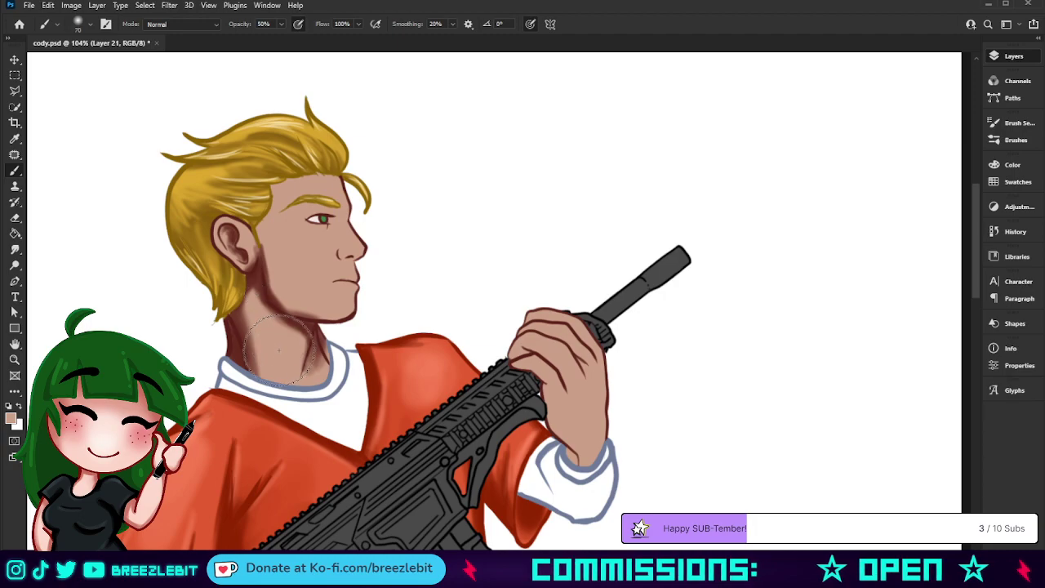
mouse_move(280, 355)
mouse_down()
mouse_move(252, 289)
mouse_move(271, 277)
mouse_move(282, 311)
mouse_move(255, 275)
mouse_move(297, 319)
mouse_move(288, 293)
mouse_up()
Sample the dark shadow colour below the ear and shade the underside of the nose with brush size 20
key(bracketleft)
key(bracketleft)
key(bracketleft)
key(bracketleft)
alt+click(253, 280)
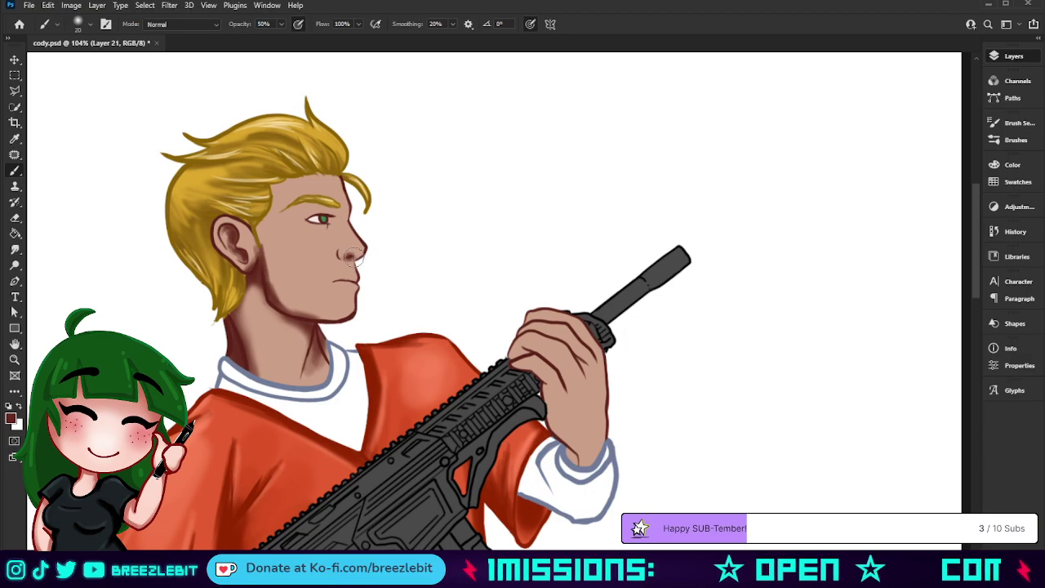
drag(356, 257, 342, 258)
Paint dark shading around the eye socket and the inner corner of the eye
key(bracketleft)
key(bracketleft)
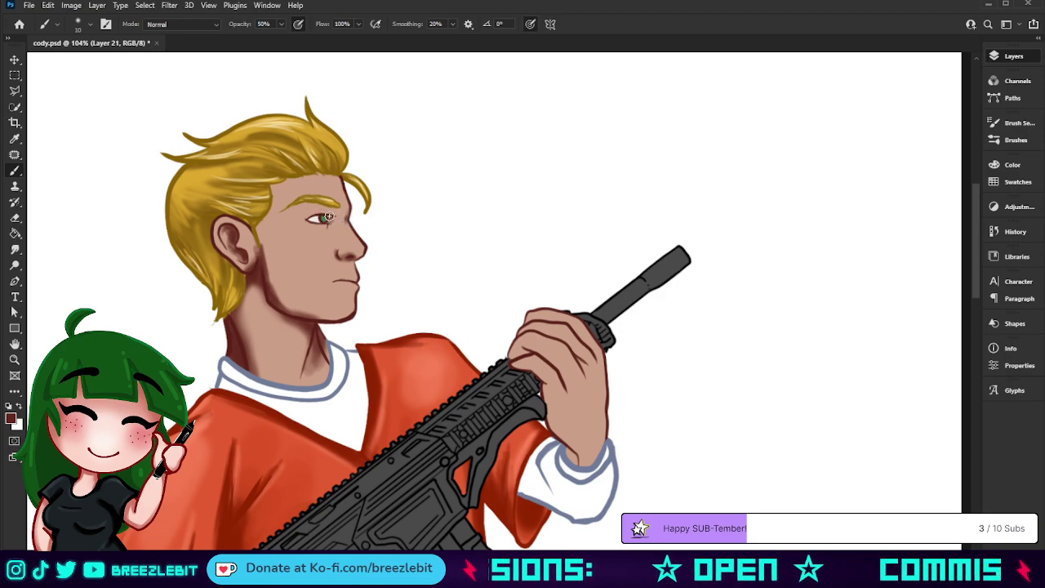
key(bracketright)
key(bracketright)
key(bracketright)
key(bracketright)
key(bracketright)
drag(325, 222, 327, 221)
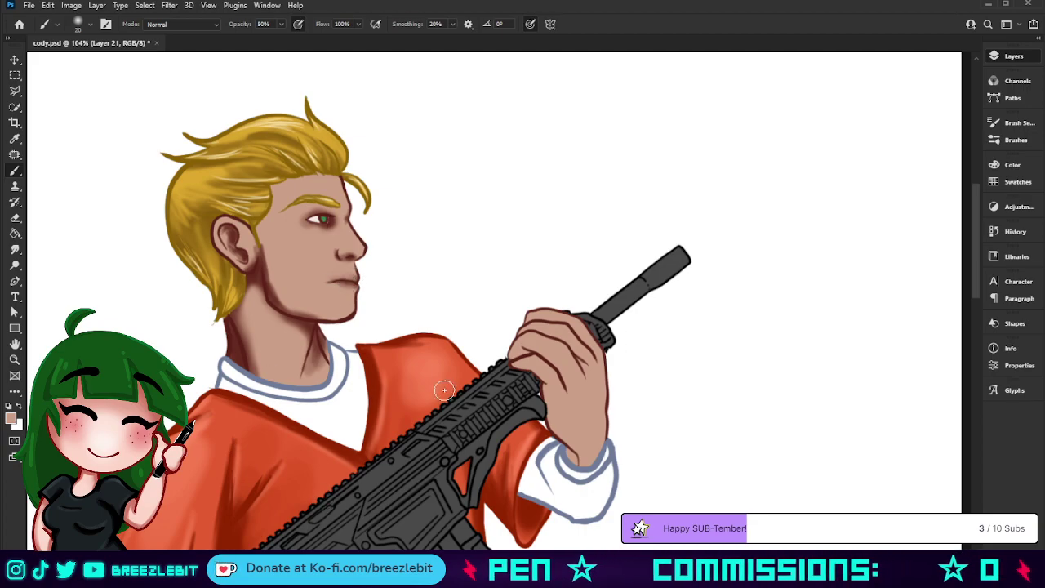
Zoom in on the head and deepen the shadow along the jawline and temple with the sampled dark tone at brush size 20
key(z)
drag(486, 202, 377, 295)
drag(473, 267, 497, 292)
drag(466, 289, 495, 290)
drag(460, 308, 475, 340)
key(b)
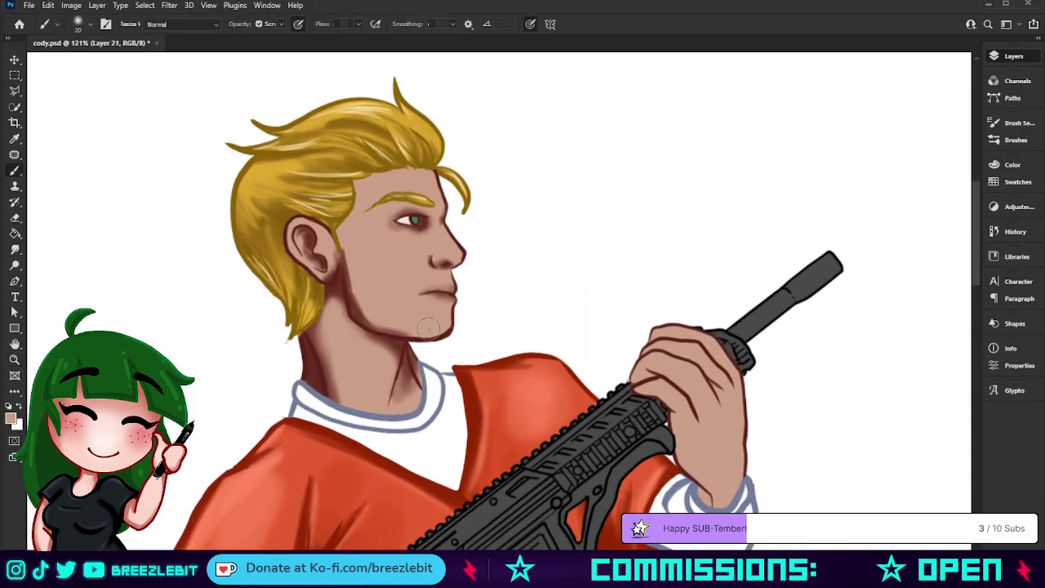
alt+click(333, 284)
mouse_move(353, 306)
mouse_down()
mouse_move(360, 326)
mouse_move(404, 341)
mouse_up()
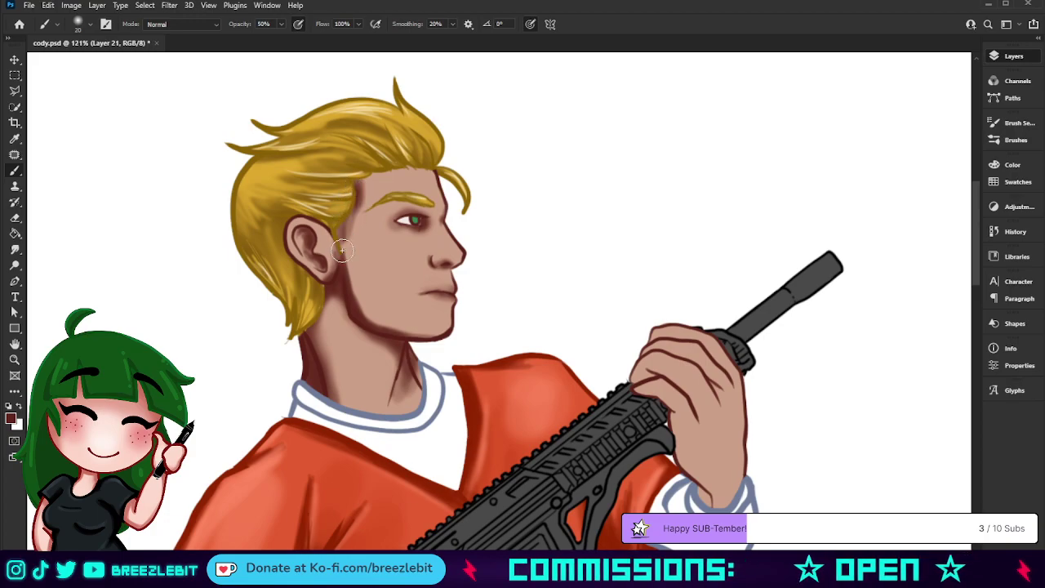
Lower the brush opacity to 20% and soften the jaw shadow's edge into the cheek with sampled mid and dark tones
alt+click(358, 211)
key(2)
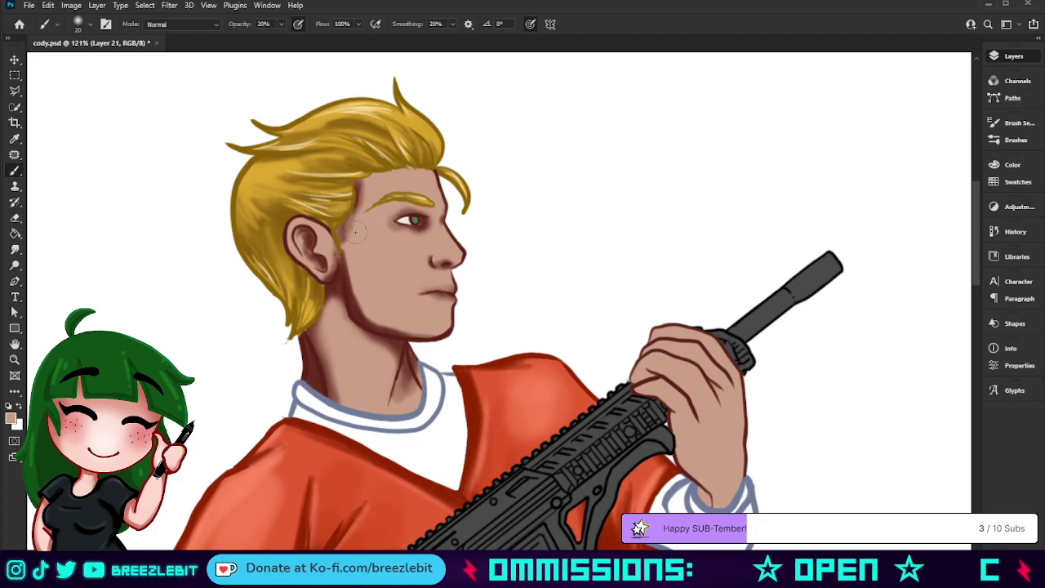
alt+click(351, 300)
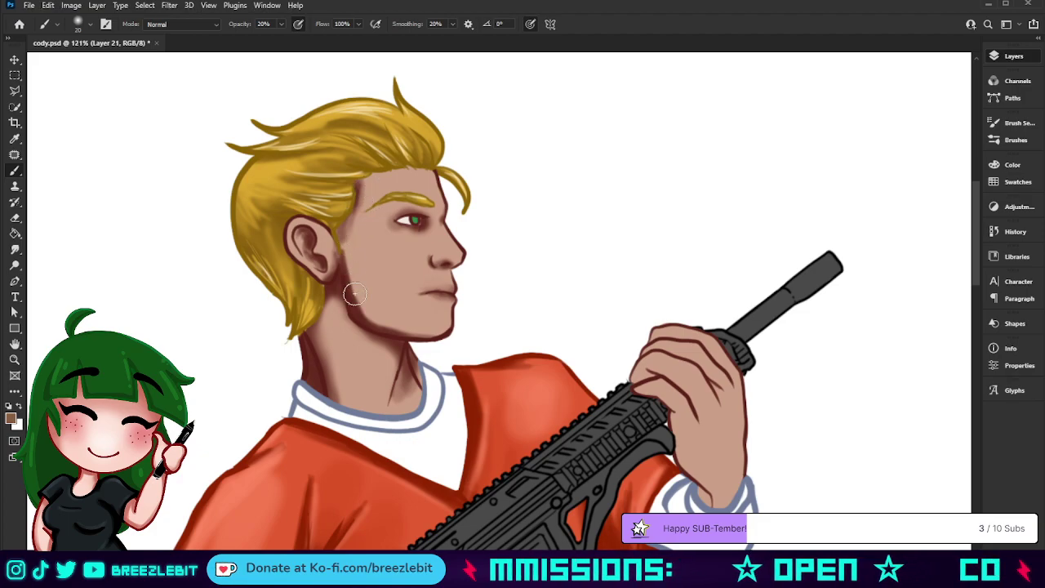
mouse_move(339, 260)
mouse_down()
mouse_move(376, 322)
mouse_move(361, 302)
mouse_move(384, 320)
mouse_move(352, 293)
mouse_move(396, 321)
mouse_move(436, 330)
mouse_move(420, 335)
mouse_move(450, 308)
mouse_move(346, 271)
mouse_move(356, 271)
mouse_move(371, 313)
mouse_move(361, 319)
mouse_move(414, 328)
mouse_move(432, 305)
mouse_up()
alt+click(357, 323)
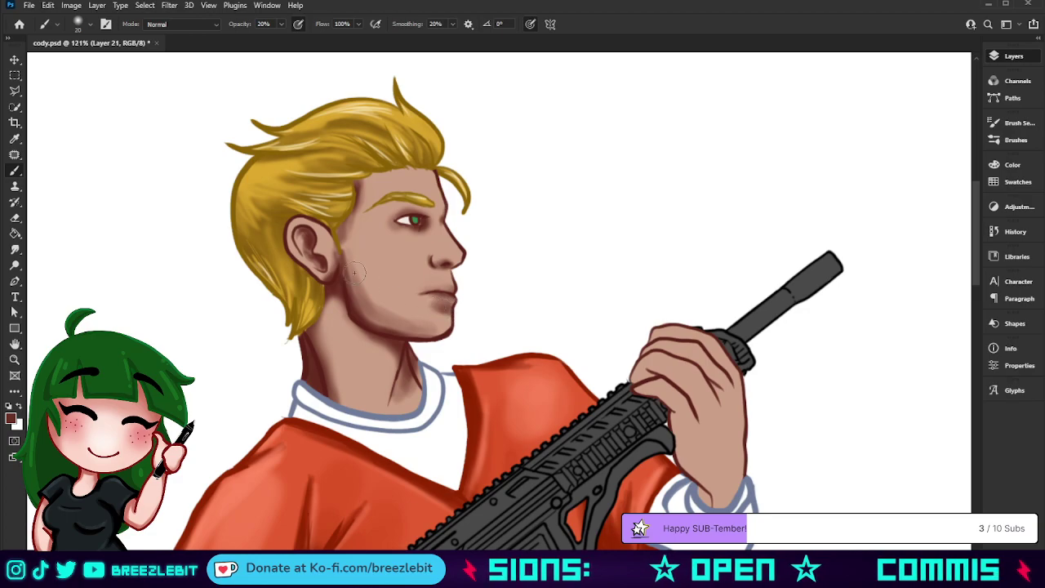
mouse_move(335, 283)
mouse_down()
mouse_move(360, 321)
mouse_move(352, 286)
mouse_move(388, 330)
mouse_move(410, 332)
mouse_move(366, 308)
mouse_up()
Blend the cheek and jaw shading with a sampled light skin tone, using brush size 40
alt+click(366, 267)
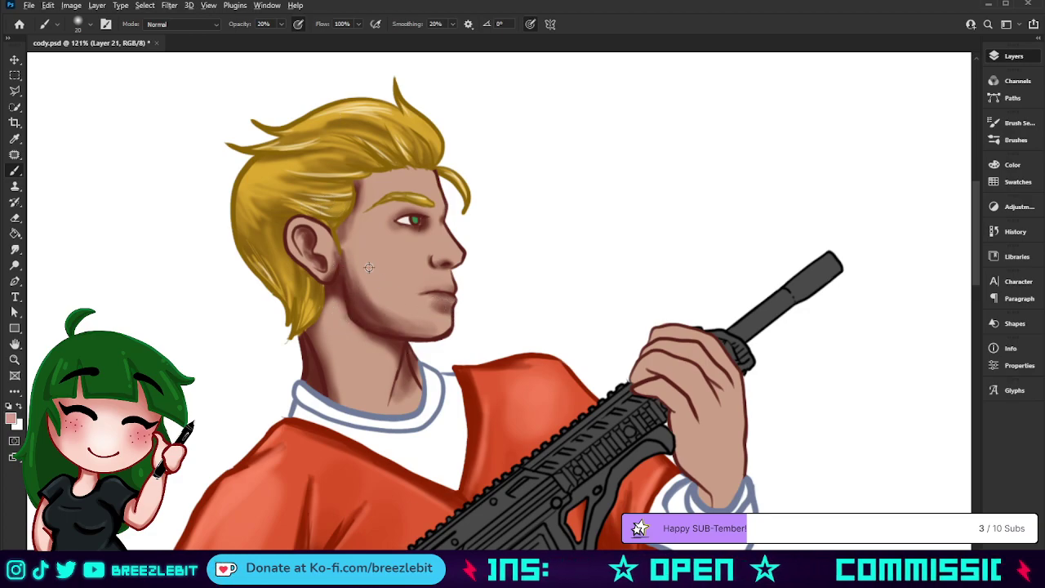
key(bracketright)
key(bracketright)
mouse_move(366, 271)
mouse_down()
mouse_move(413, 327)
mouse_move(354, 281)
mouse_move(383, 316)
mouse_move(367, 312)
mouse_move(359, 299)
mouse_move(393, 319)
mouse_move(354, 271)
mouse_move(411, 317)
mouse_move(435, 318)
mouse_move(388, 292)
mouse_move(441, 318)
mouse_up()
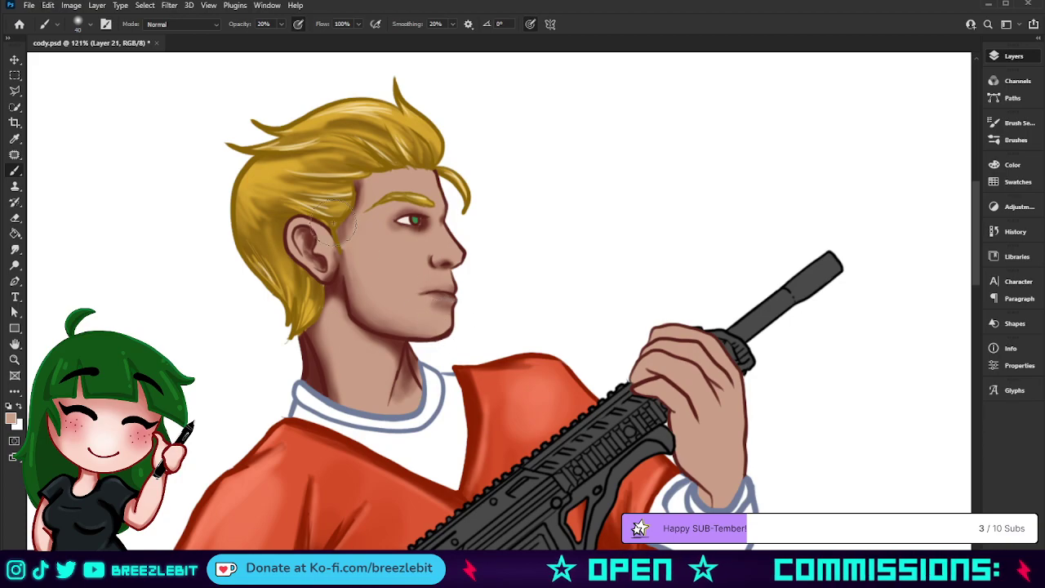
Sample the dark hairline tone and deepen the soft shadow along the temple and forehead hairline
alt+click(355, 183)
key(bracketright)
key(bracketright)
key(bracketright)
key(bracketright)
mouse_move(355, 184)
mouse_down()
mouse_move(366, 190)
mouse_move(369, 168)
mouse_move(364, 176)
mouse_move(417, 155)
mouse_move(428, 165)
mouse_move(361, 180)
mouse_move(351, 209)
mouse_up()
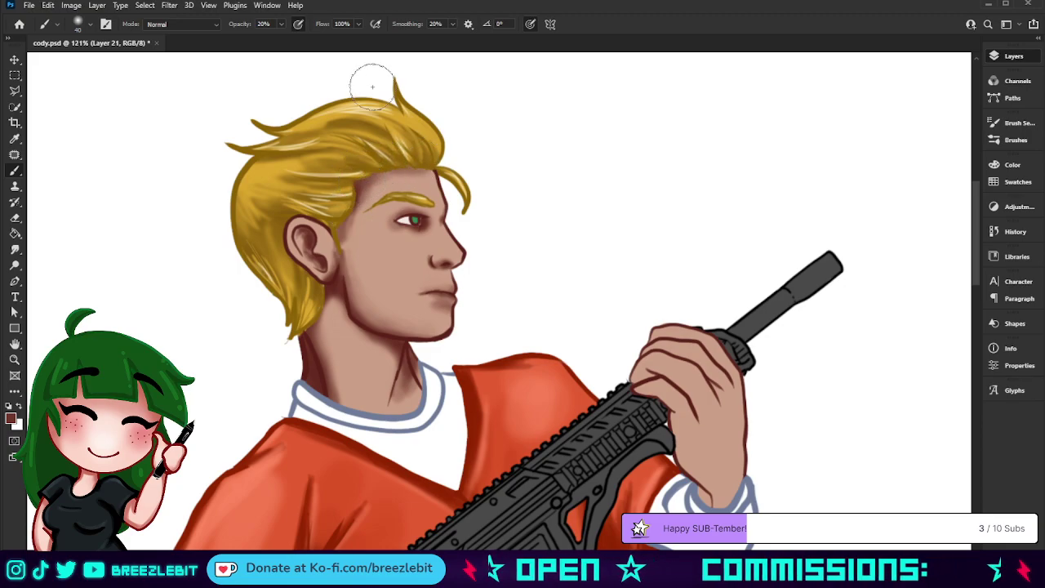
Sample the dark neck shadow and shade softly beneath the eye, along the side of the nose and under it
alt+click(441, 214)
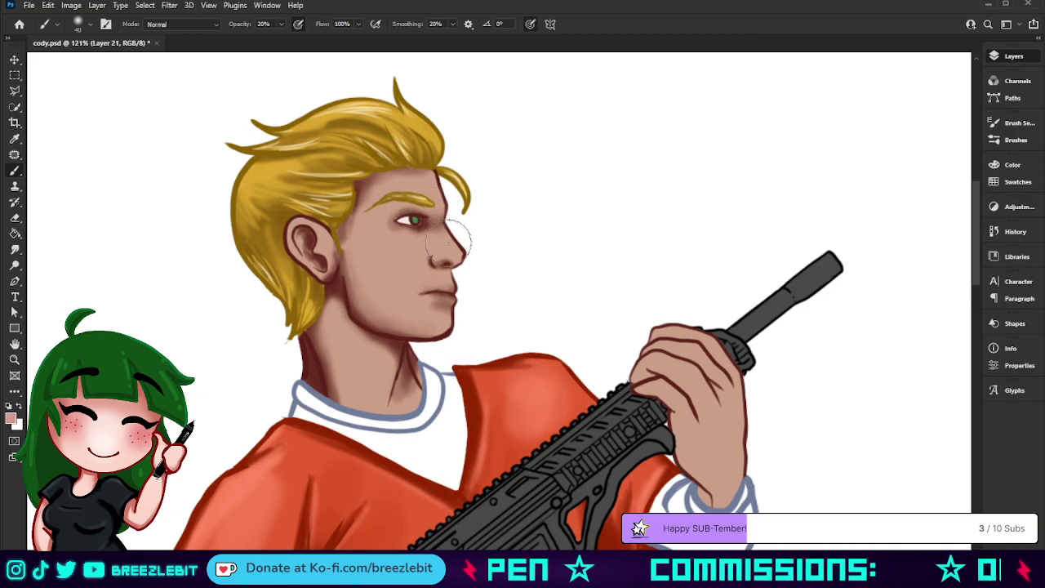
alt+click(315, 391)
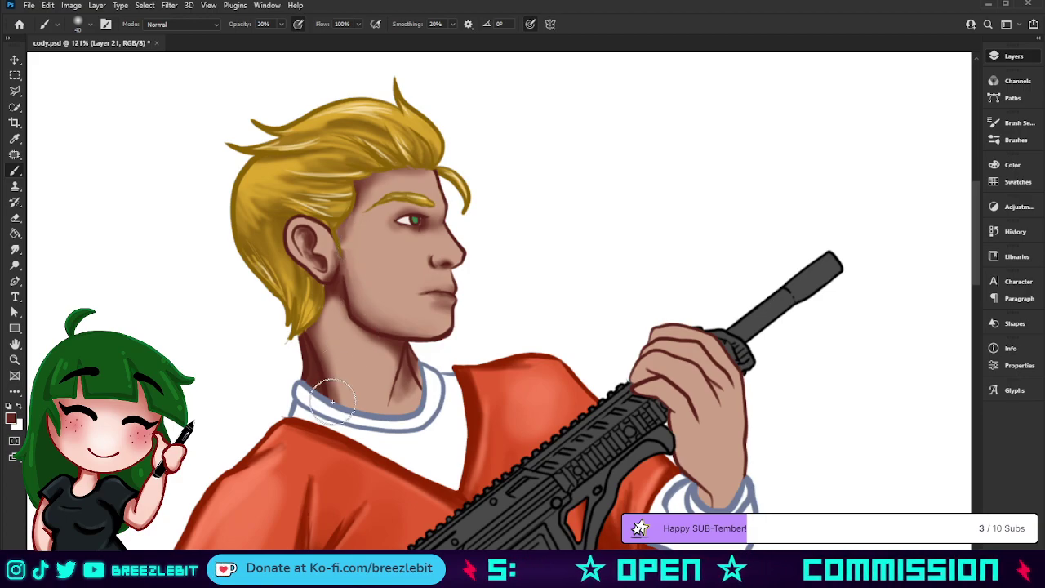
key(z)
drag(389, 334, 369, 385)
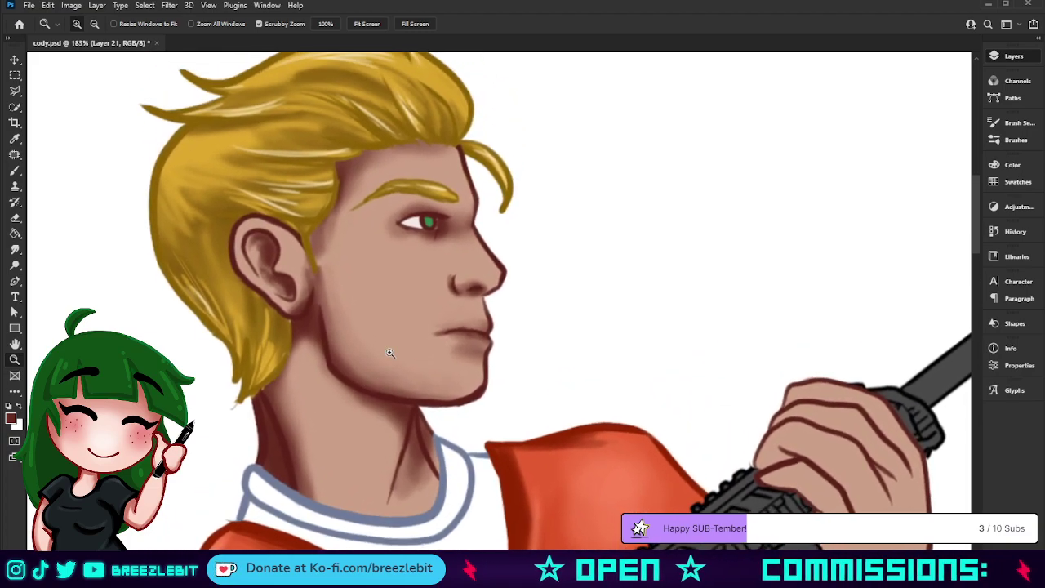
key(b)
mouse_move(463, 249)
mouse_down()
mouse_move(448, 271)
mouse_move(451, 250)
mouse_move(464, 252)
mouse_move(442, 252)
mouse_move(441, 239)
mouse_move(278, 213)
mouse_move(403, 266)
mouse_up()
drag(467, 297, 481, 302)
Blend the shading inside the ear with a reddish mid tone, using brush sizes 10 and 30
key(bracketleft)
key(bracketleft)
key(bracketleft)
key(bracketleft)
key(bracketleft)
key(bracketleft)
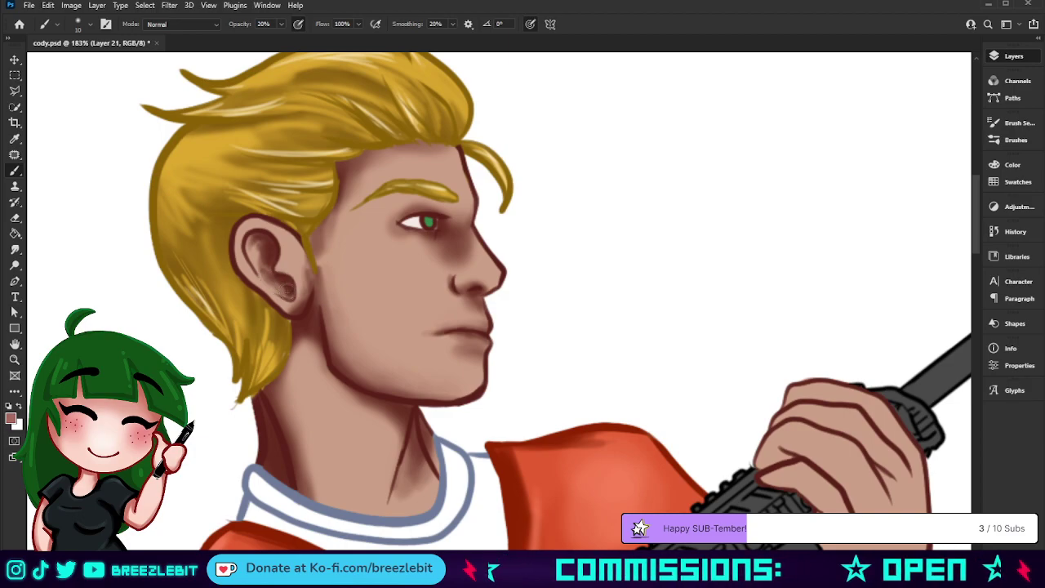
key(bracketright)
key(bracketright)
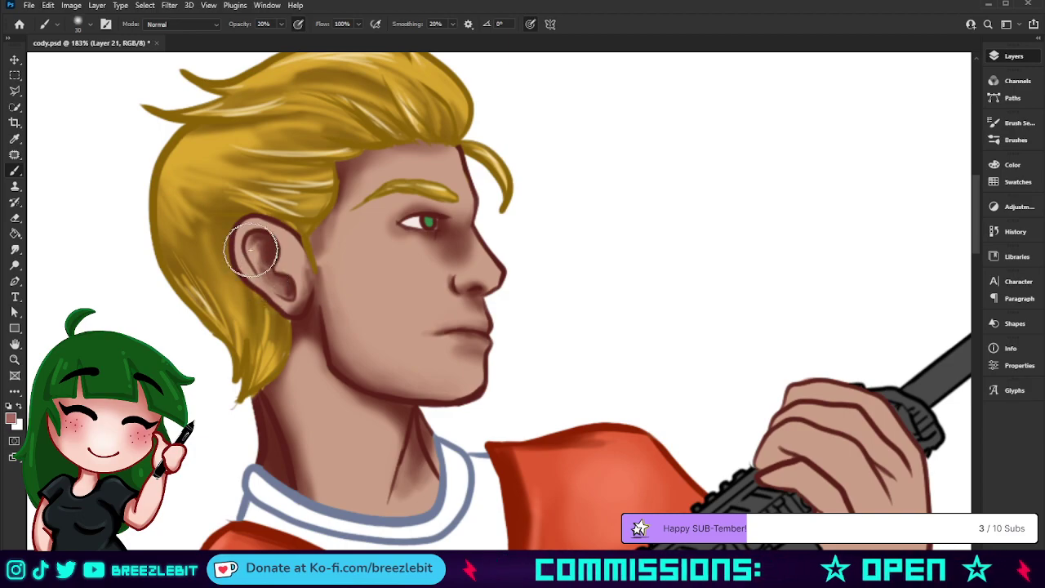
mouse_move(249, 251)
mouse_down()
mouse_move(254, 280)
mouse_move(217, 222)
mouse_move(281, 285)
mouse_move(264, 269)
mouse_move(254, 281)
mouse_move(263, 272)
mouse_move(256, 257)
mouse_move(286, 296)
mouse_up()
Sample a dark shadow tone and redefine the inner folds of the ear with a small brush
alt+click(307, 323)
alt+click(263, 284)
key(bracketleft)
key(bracketleft)
key(bracketleft)
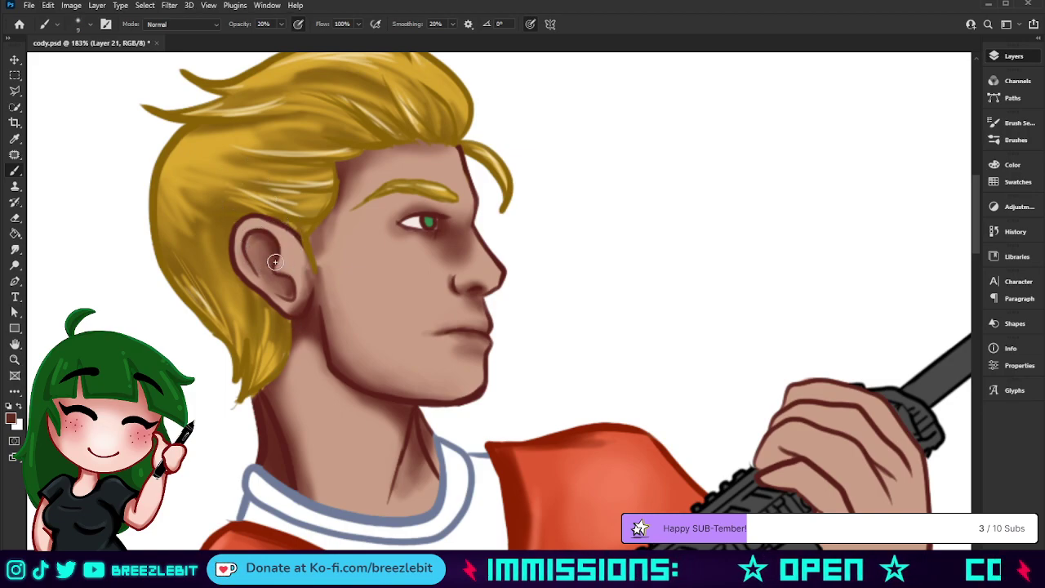
mouse_move(269, 234)
mouse_down()
mouse_move(231, 260)
mouse_move(219, 249)
mouse_move(280, 290)
mouse_move(250, 268)
mouse_move(273, 293)
mouse_up()
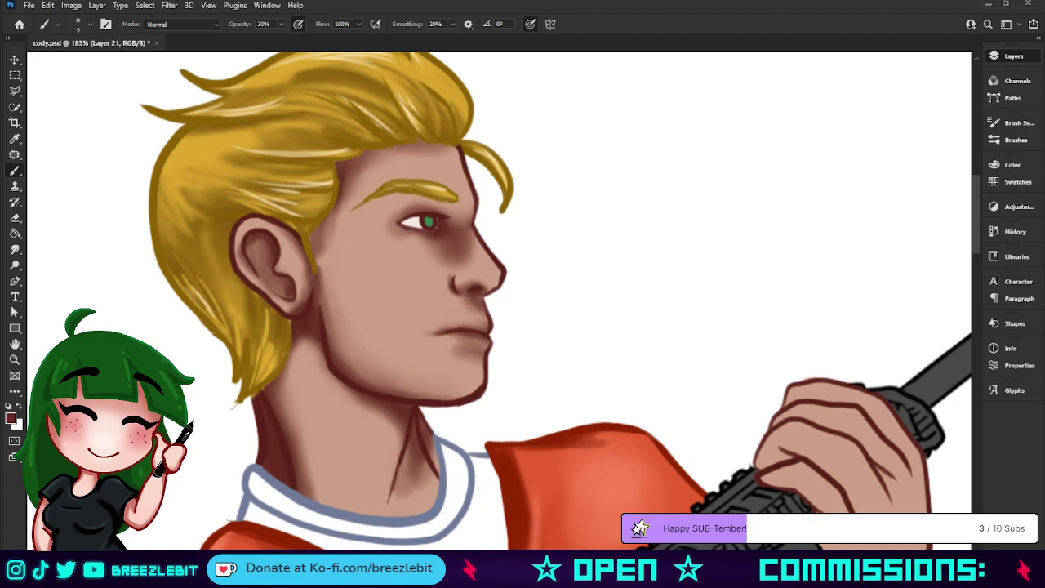
Compare the earlier skin shading with the new version by toggling its layers' visibility, then return to Layer 21
drag(964, 478, 964, 410)
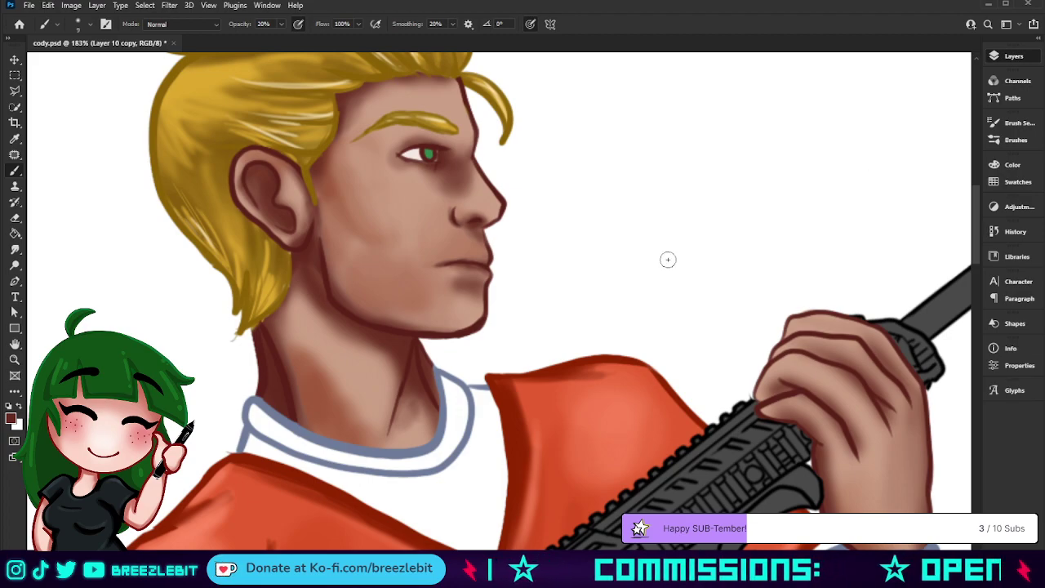
click(932, 292)
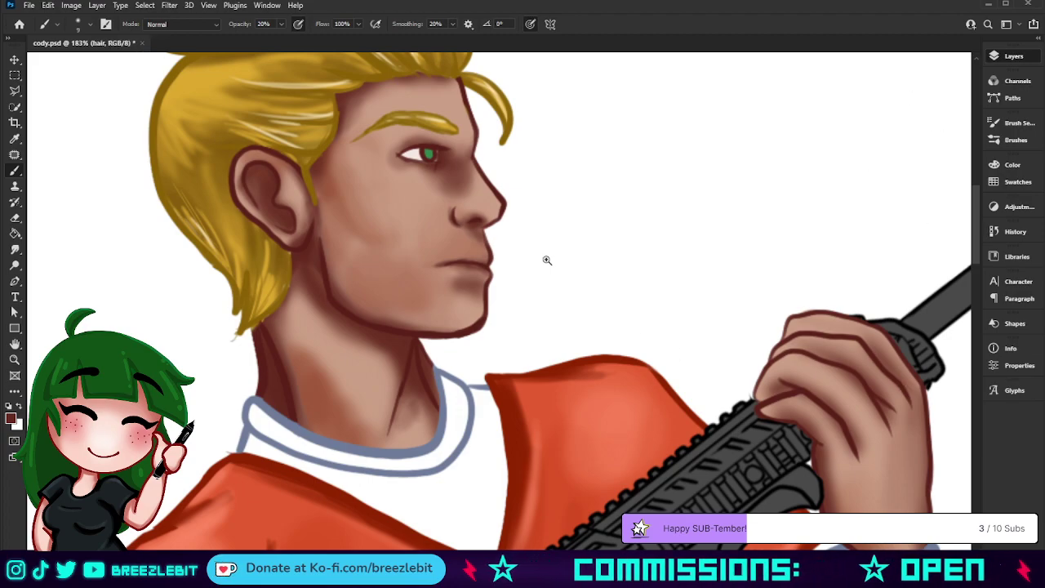
key(z)
drag(546, 259, 475, 311)
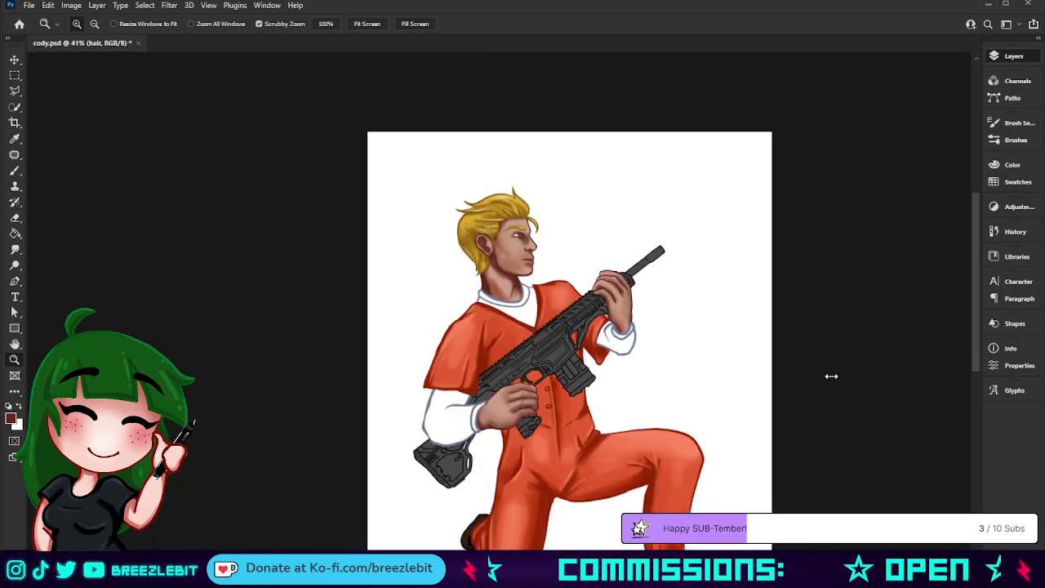
click(909, 432)
click(893, 459)
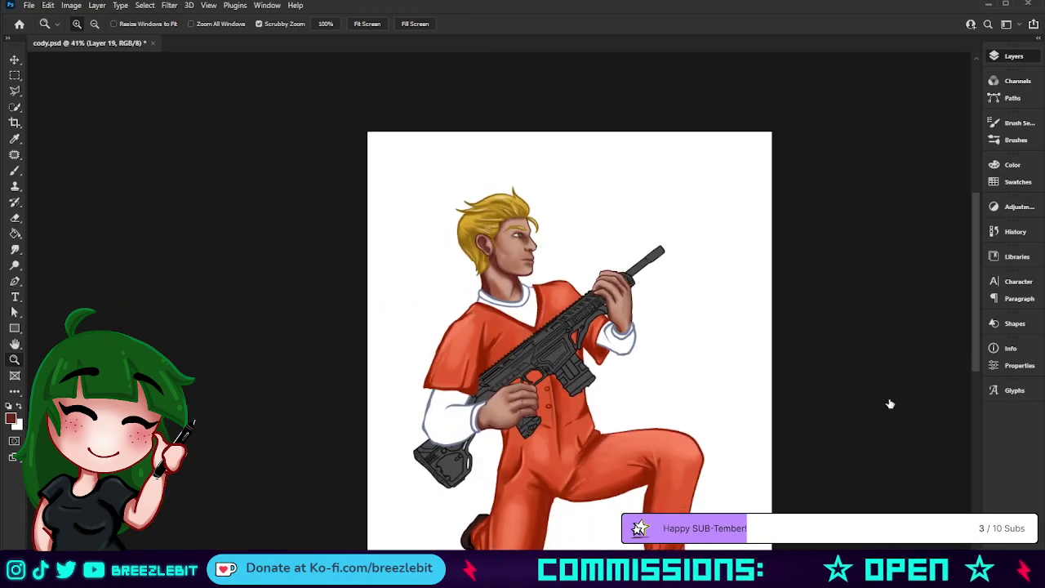
click(843, 375)
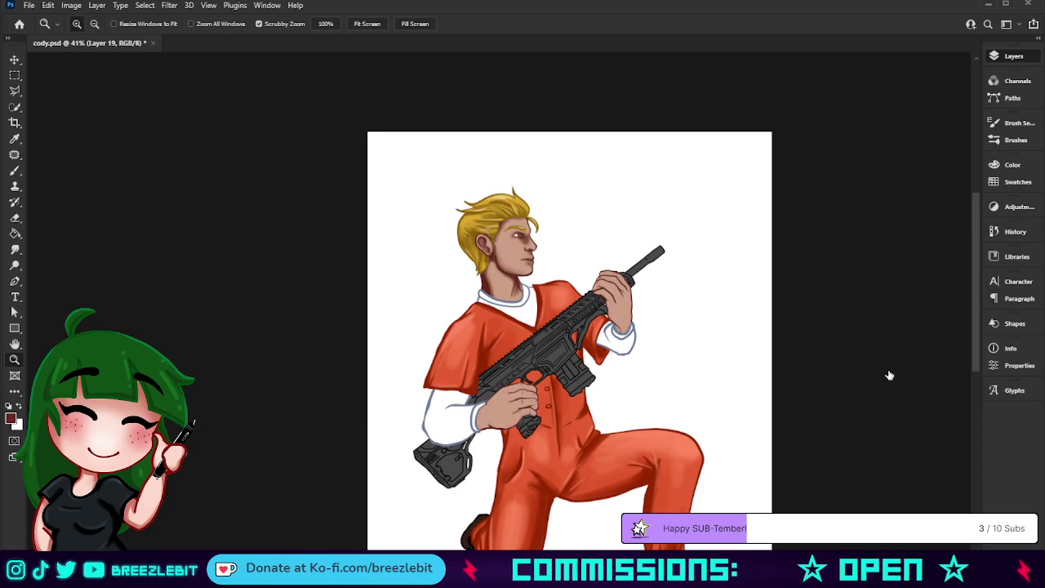
click(890, 375)
click(977, 362)
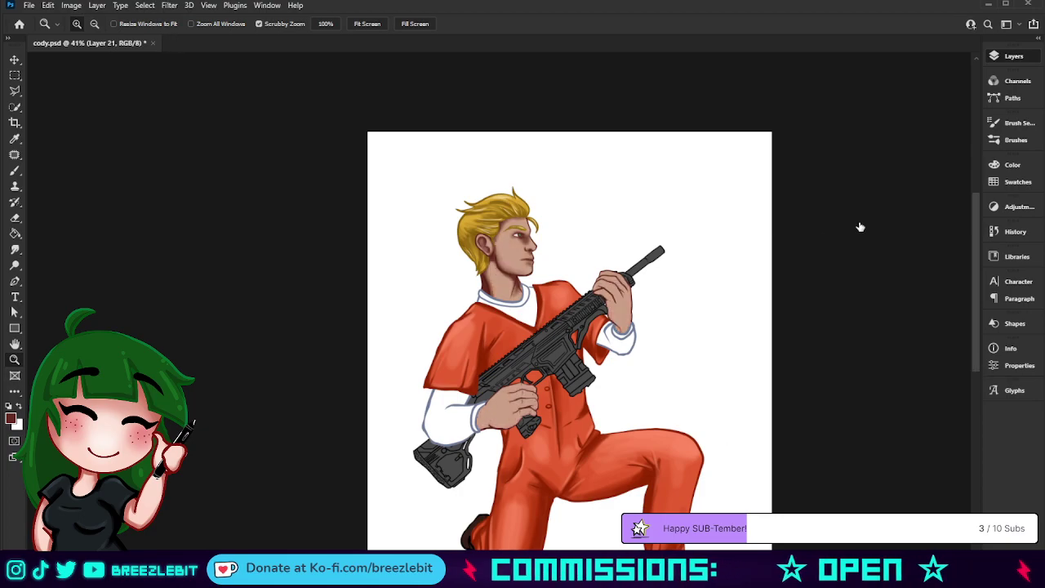
Shade softly from the temple down the cheek in front of the ear with a size 40 brush
drag(554, 249, 618, 259)
key(space)
drag(482, 243, 473, 289)
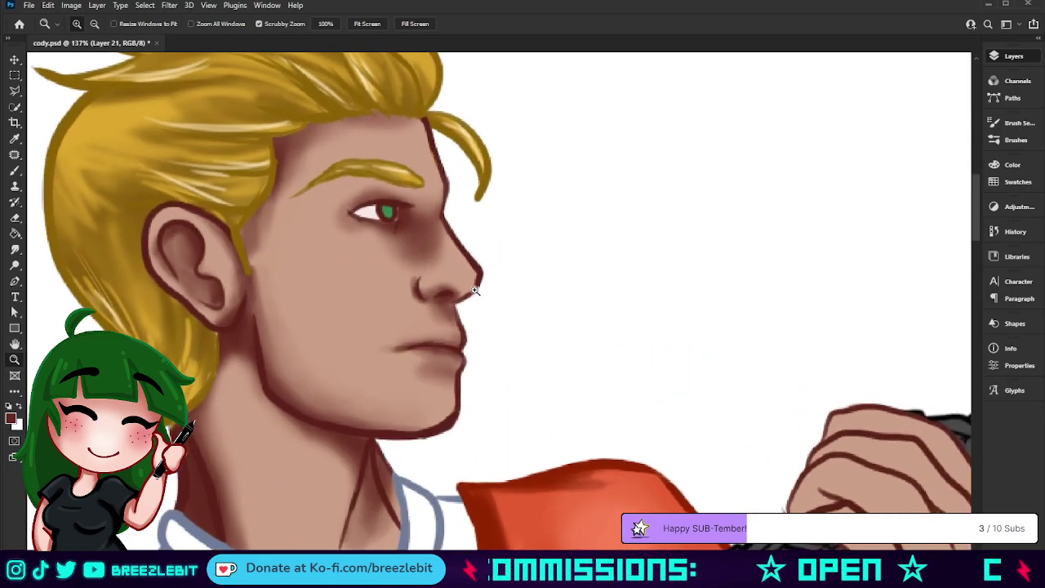
key(b)
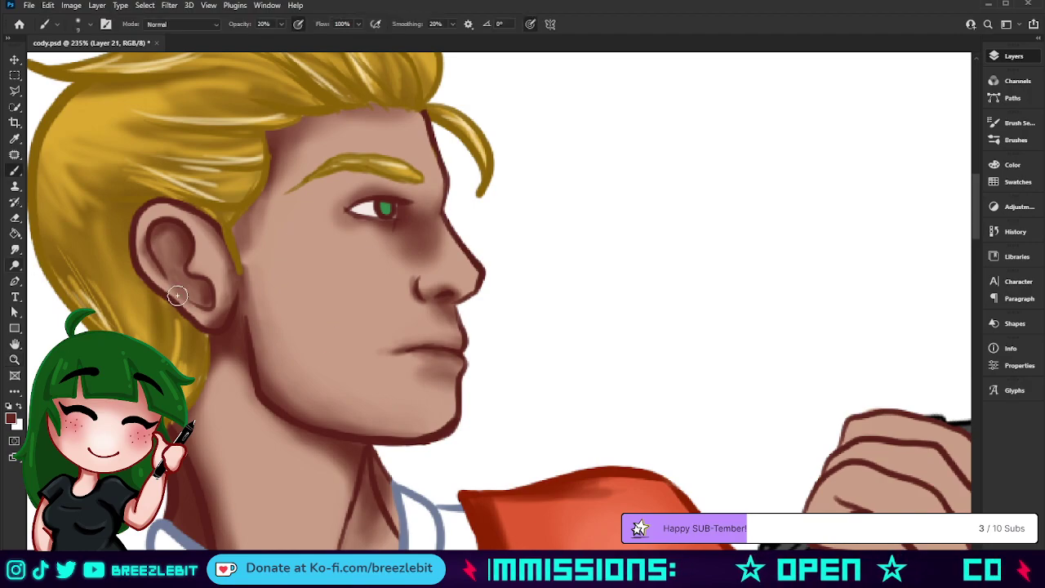
key(])
key(])
key(])
key(])
key(])
key(])
key(])
mouse_move(252, 170)
mouse_down()
mouse_move(232, 214)
mouse_move(241, 249)
mouse_up()
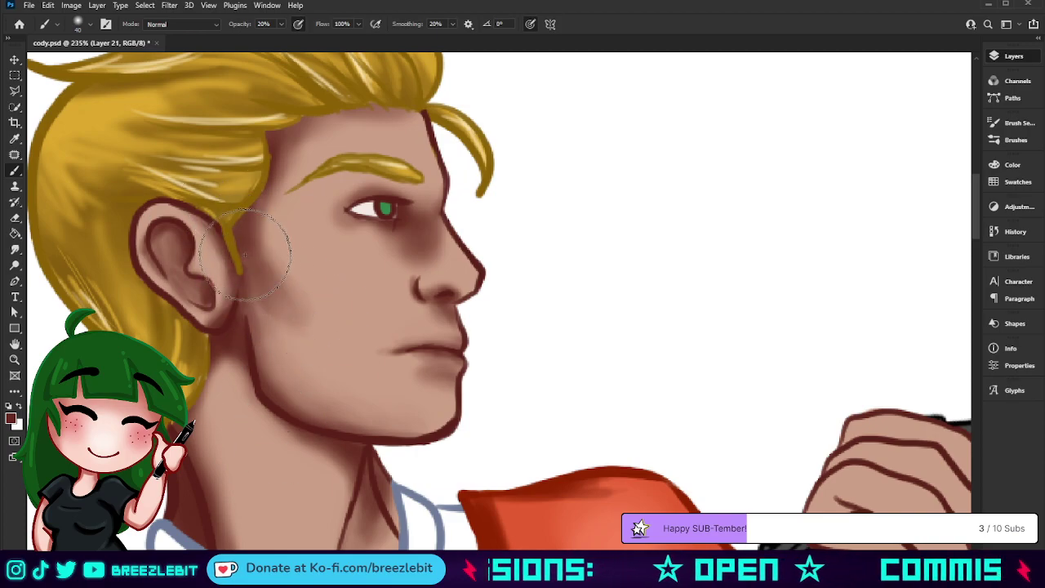
mouse_move(256, 282)
mouse_down()
mouse_move(276, 338)
mouse_move(263, 387)
mouse_move(242, 272)
mouse_move(262, 367)
mouse_up()
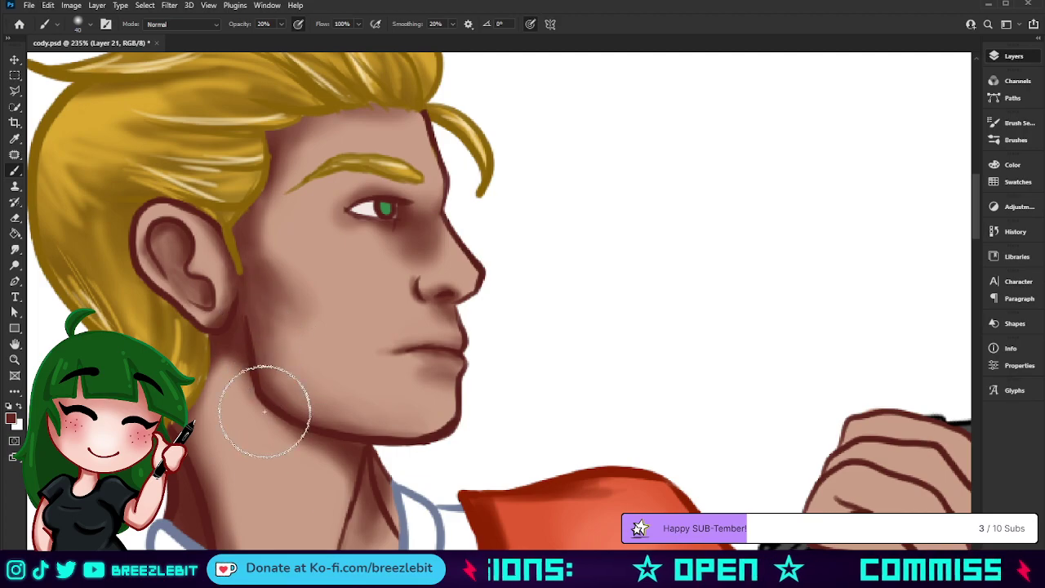
Darken the shadow beneath the nostril with a small brush
key(z)
mouse_move(443, 377)
mouse_down()
mouse_move(328, 378)
mouse_move(445, 364)
mouse_up()
scroll(445, 363, up, 2)
key(b)
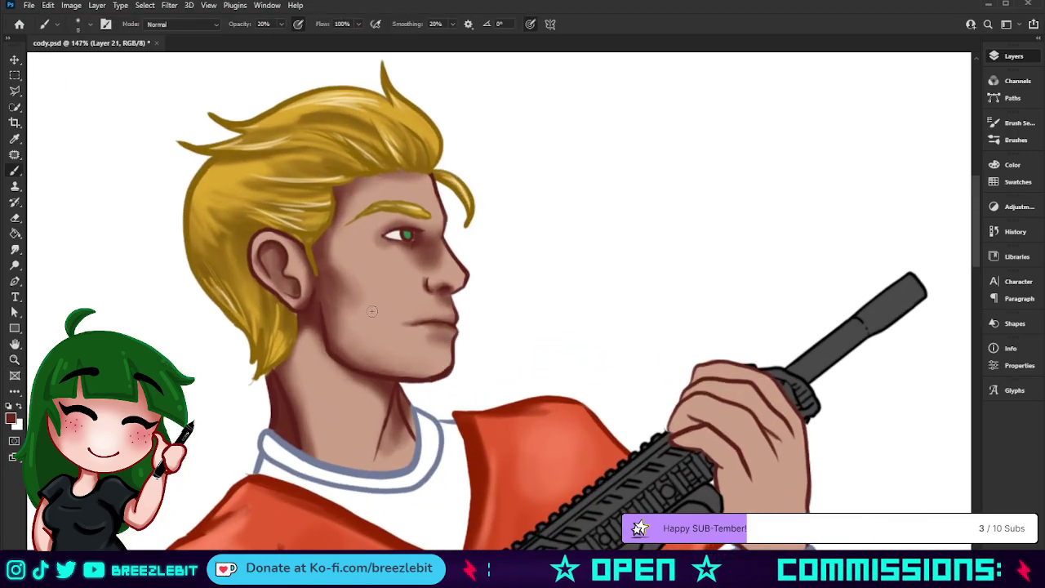
mouse_move(429, 293)
mouse_down()
mouse_move(423, 281)
mouse_move(441, 296)
mouse_up()
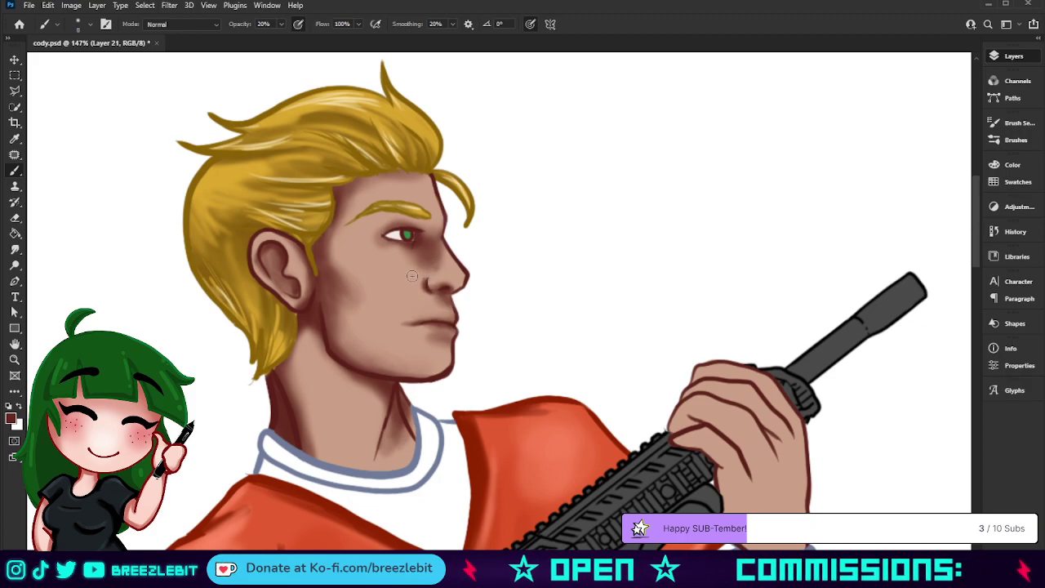
Sample light and dark skin tones alternately and blend the shading around the eye, nose and mouth with a size 20 brush
key(bracketright)
key(bracketright)
key(bracketright)
key(bracketright)
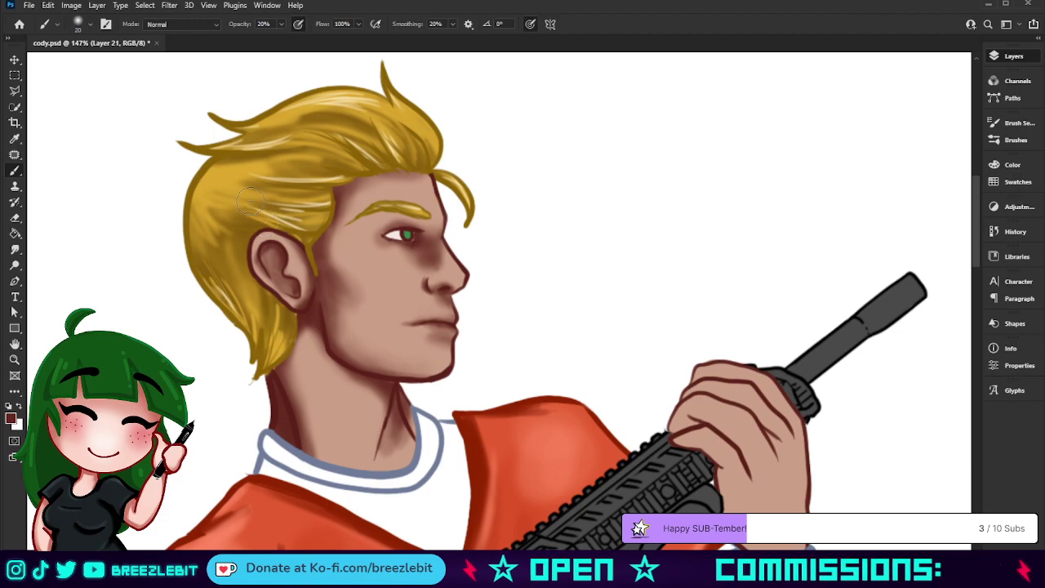
alt+click(404, 271)
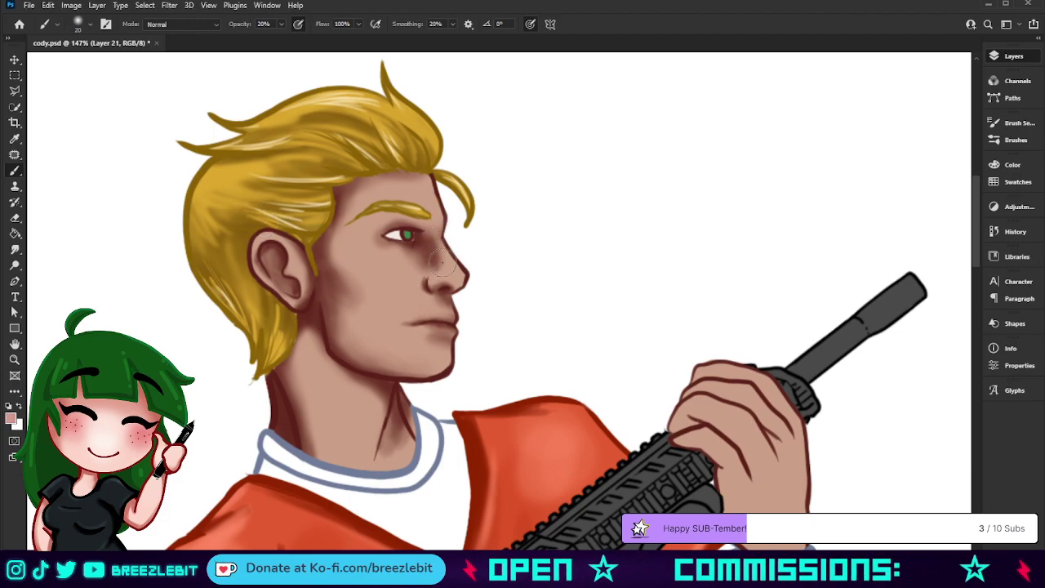
alt+click(434, 259)
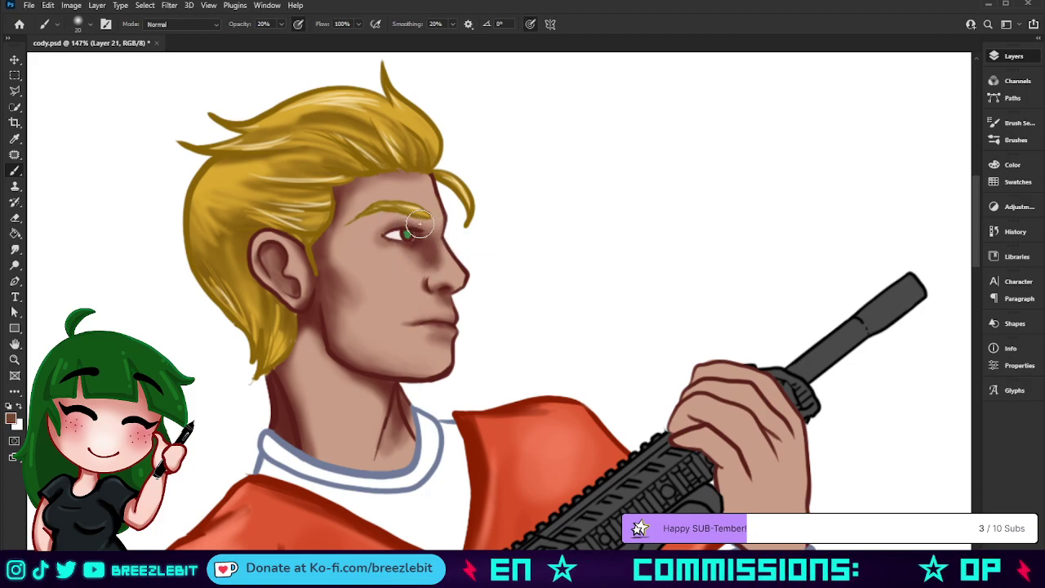
alt+click(372, 222)
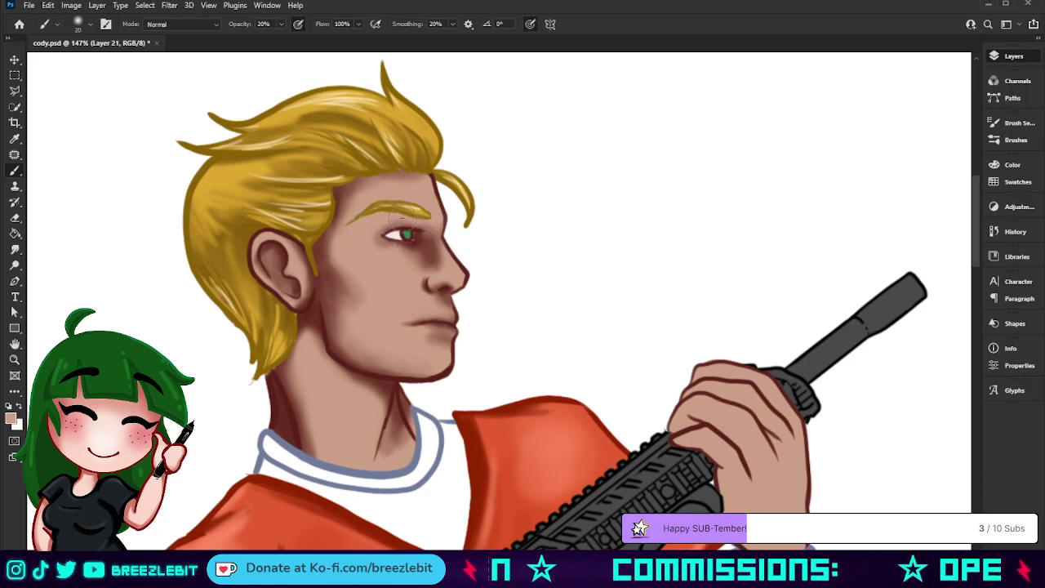
alt+click(429, 263)
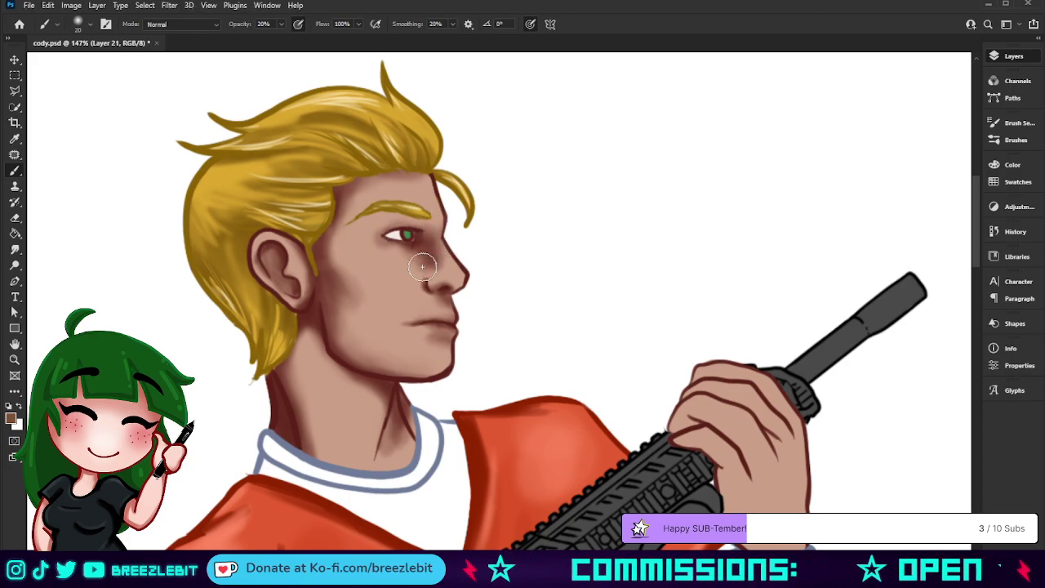
alt+click(259, 291)
drag(415, 331, 425, 332)
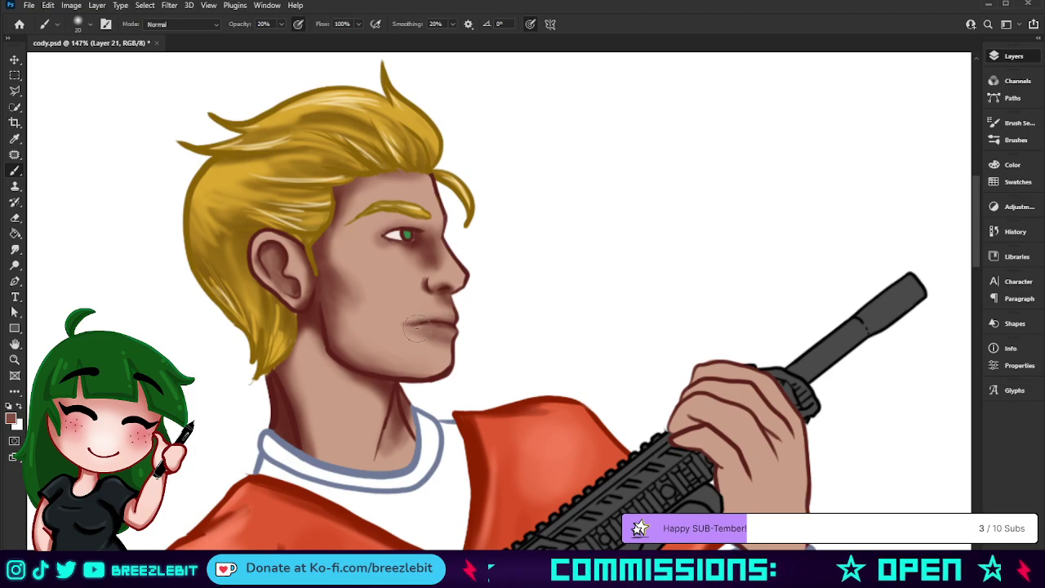
Sample the light skin tone and clean up the corner of the mouth with a small brush at 50% opacity
alt+click(392, 341)
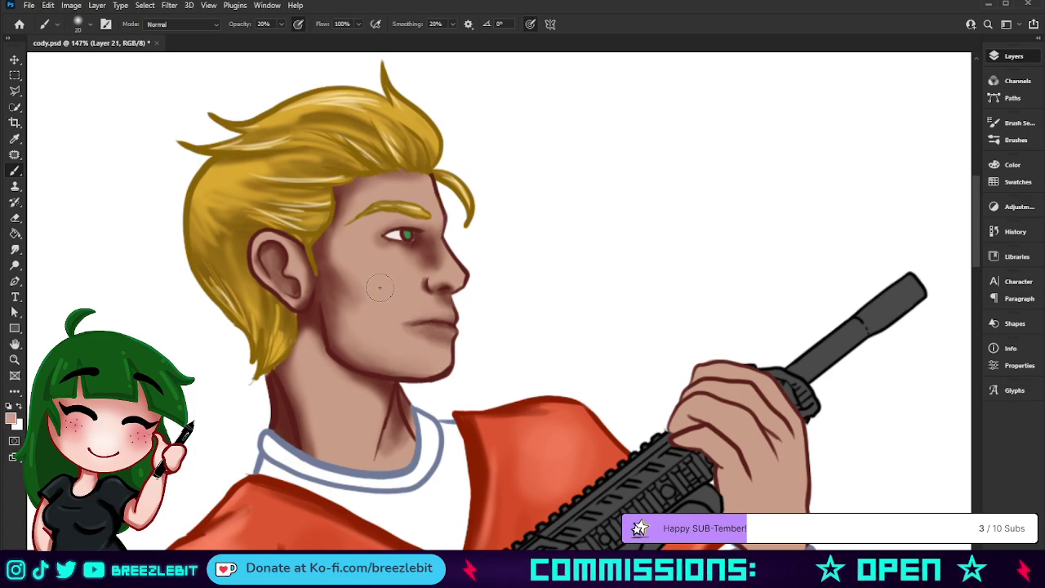
key(bracketleft)
key(bracketleft)
key(bracketleft)
key(bracketleft)
key(bracketleft)
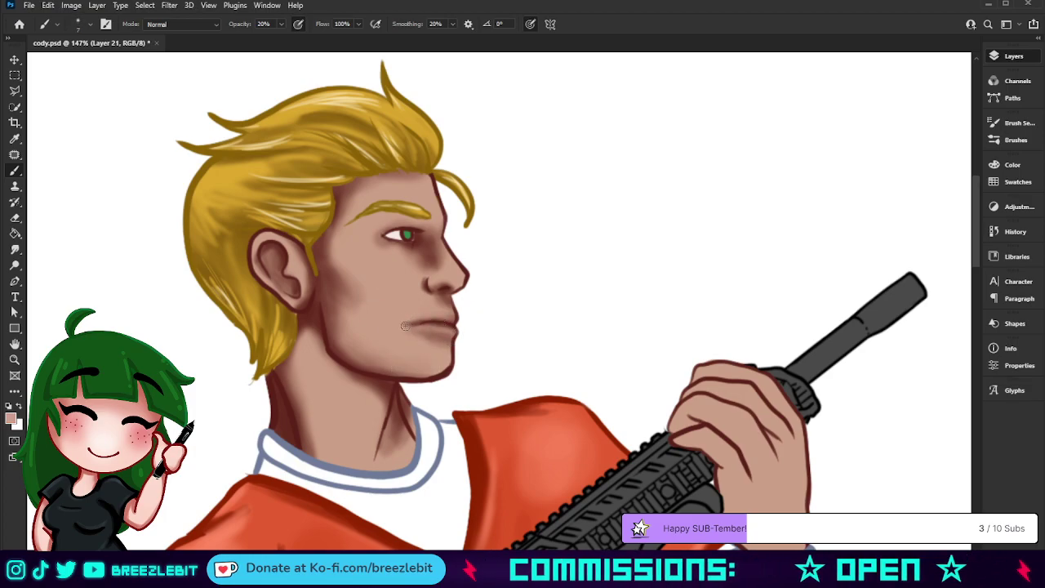
key(5)
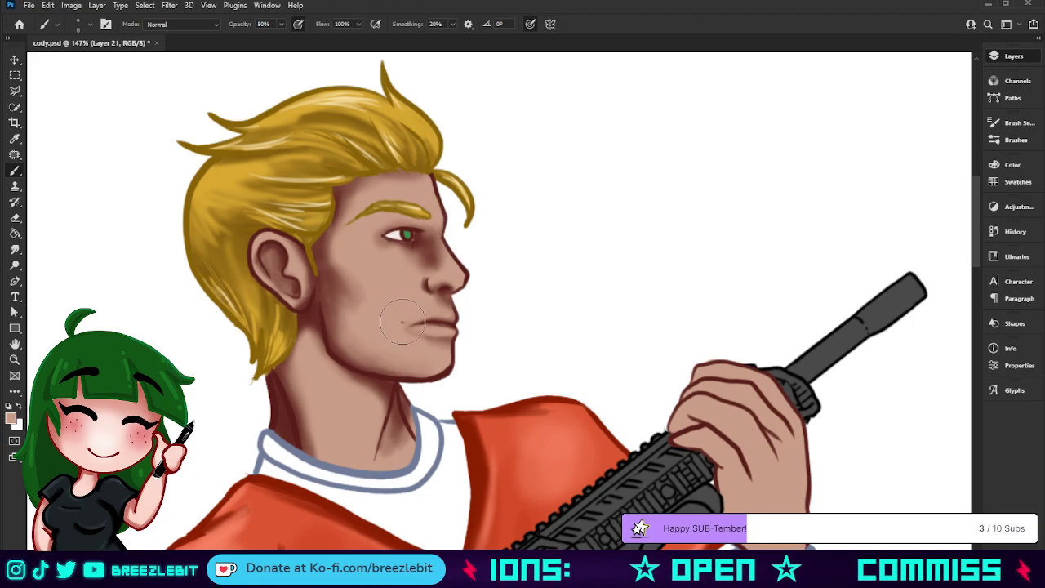
key(bracketleft)
key(bracketleft)
key(bracketleft)
key(bracketleft)
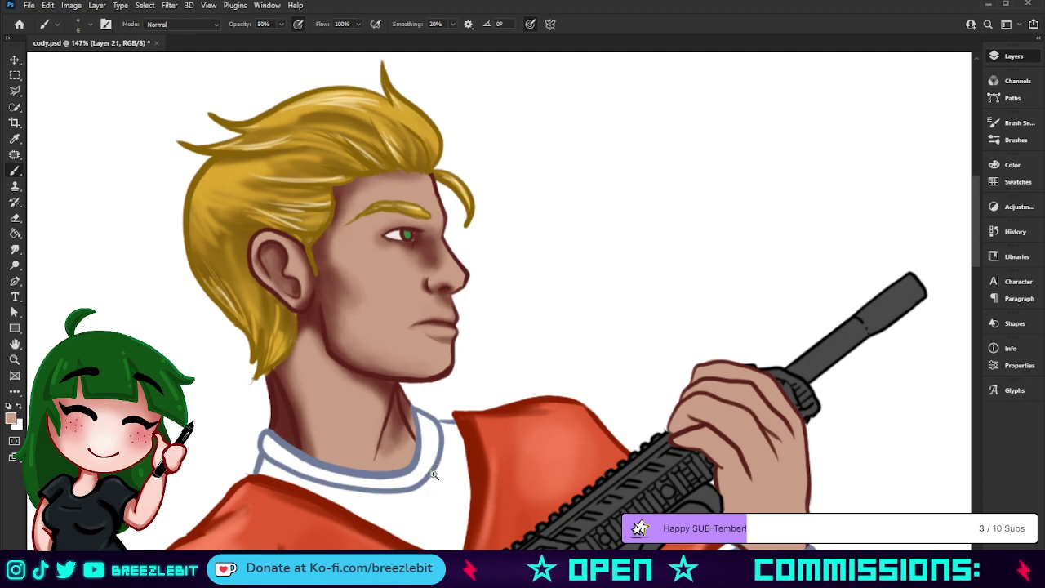
Sample the reddish-brown shadow tone from the cheek beside the ear
drag(434, 475, 412, 482)
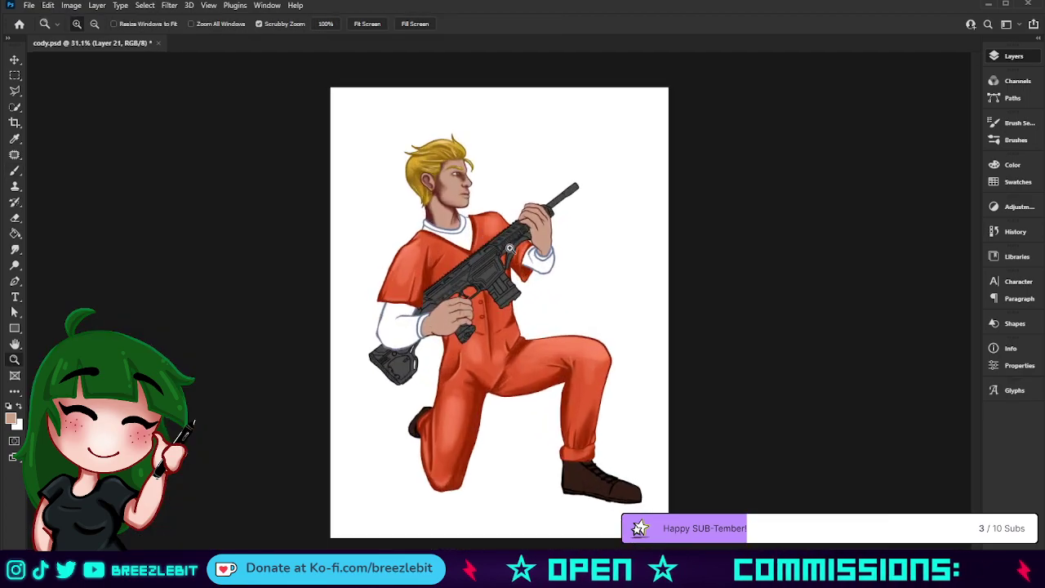
drag(509, 248, 522, 255)
mouse_move(489, 190)
mouse_down()
mouse_move(520, 204)
mouse_move(497, 208)
mouse_up()
drag(481, 196, 465, 271)
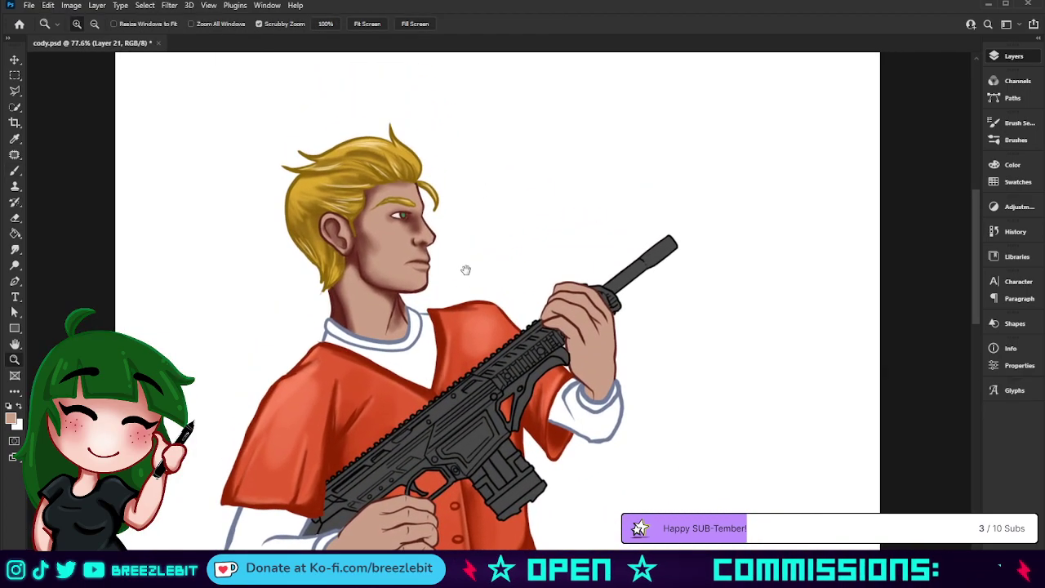
scroll(447, 292, up, 1)
key(b)
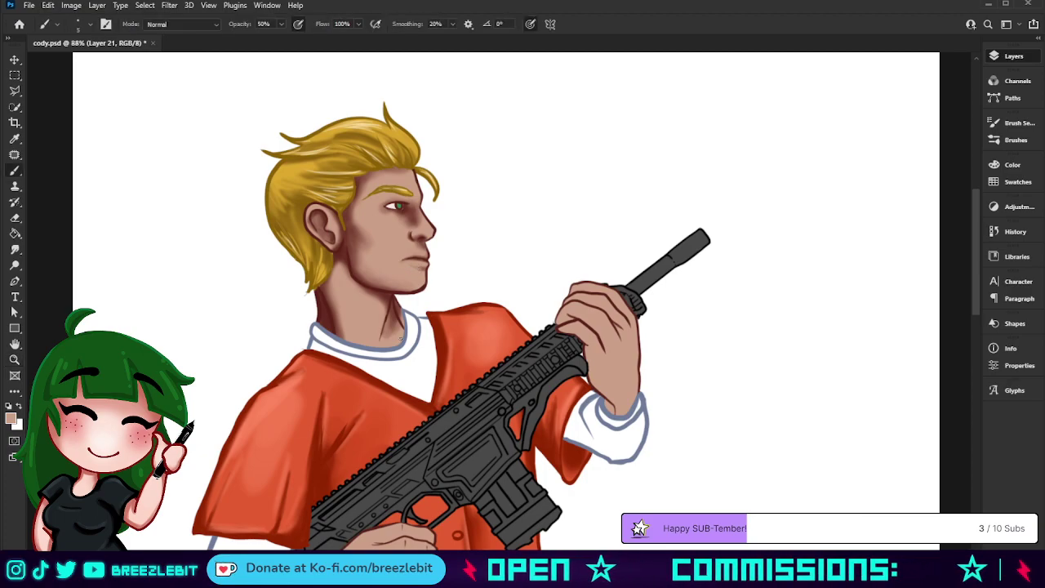
alt+click(351, 238)
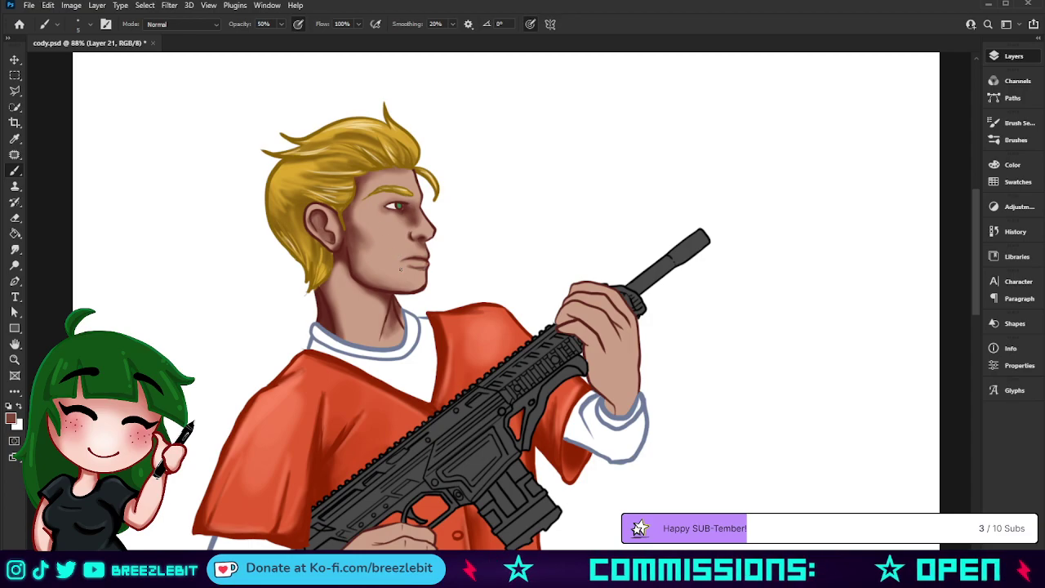
Try shading the lower lip in reddish brown with a size 10 brush, and undo the strokes
key(bracketright)
key(bracketright)
key(bracketright)
key(bracketright)
key(bracketright)
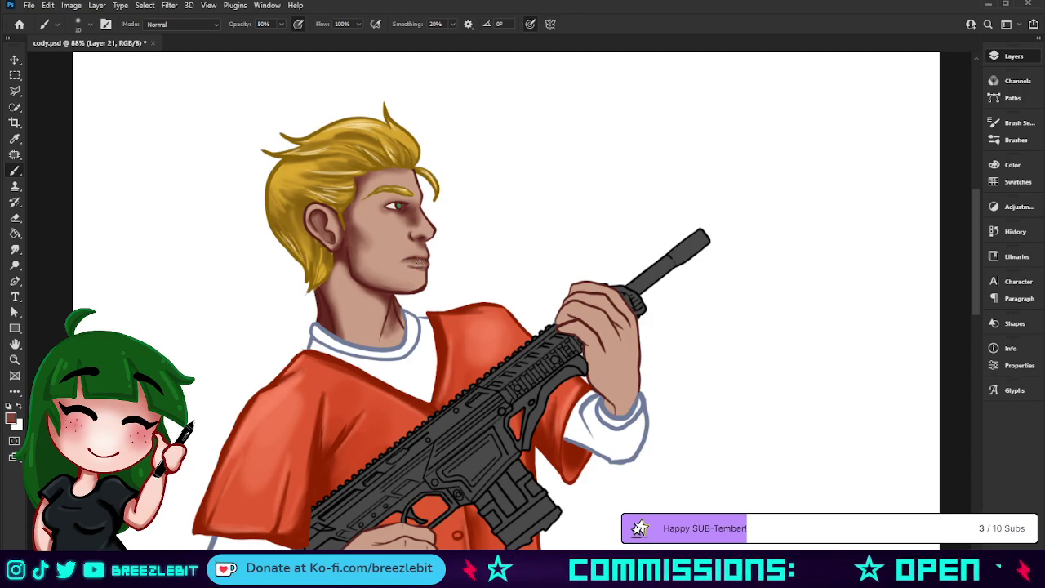
drag(409, 262, 402, 263)
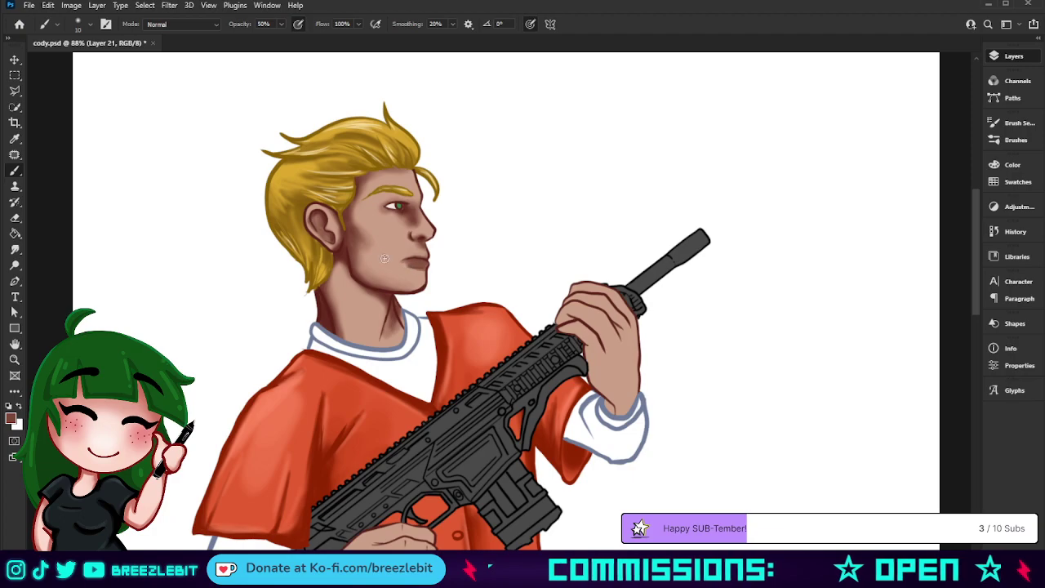
key(ctrl+z)
key(ctrl+z)
key(ctrl+z)
key(ctrl+z)
key(ctrl+z)
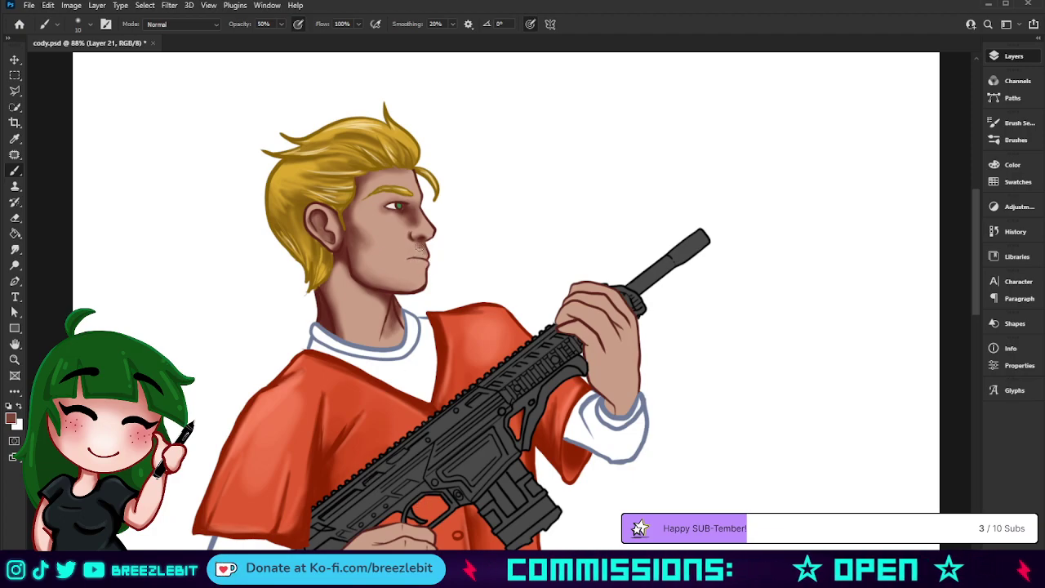
Try a broader reddish-brown shadow over and around the lips, and undo those strokes
key(bracketright)
key(bracketright)
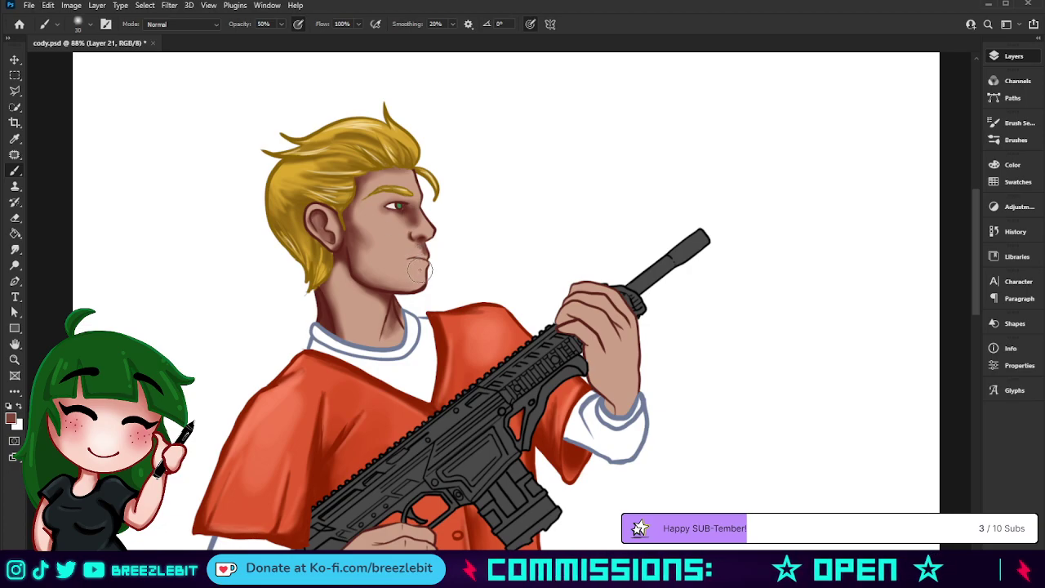
drag(425, 261, 400, 266)
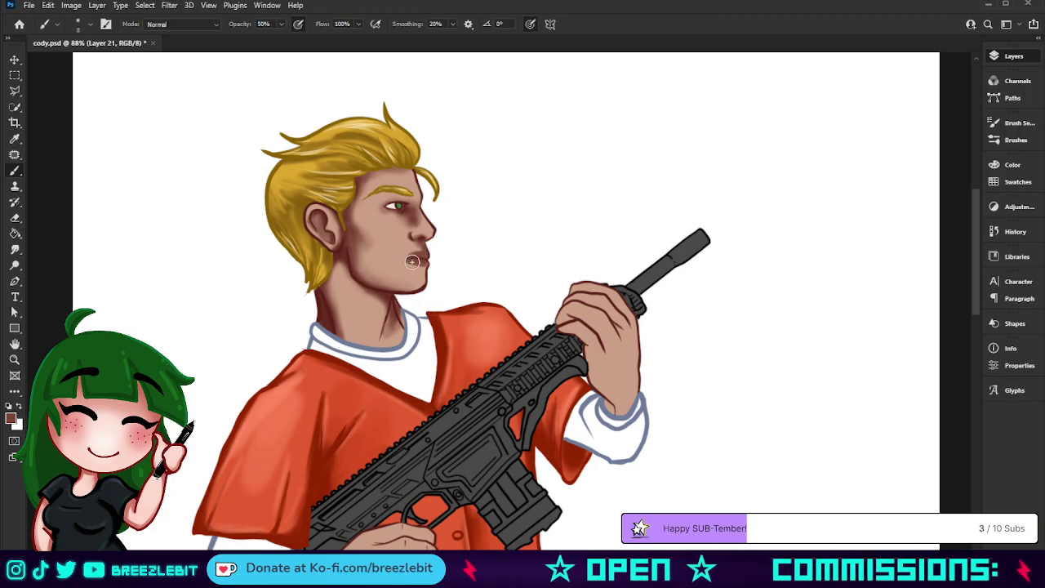
key(])
key(])
key(])
key(])
key(])
key(])
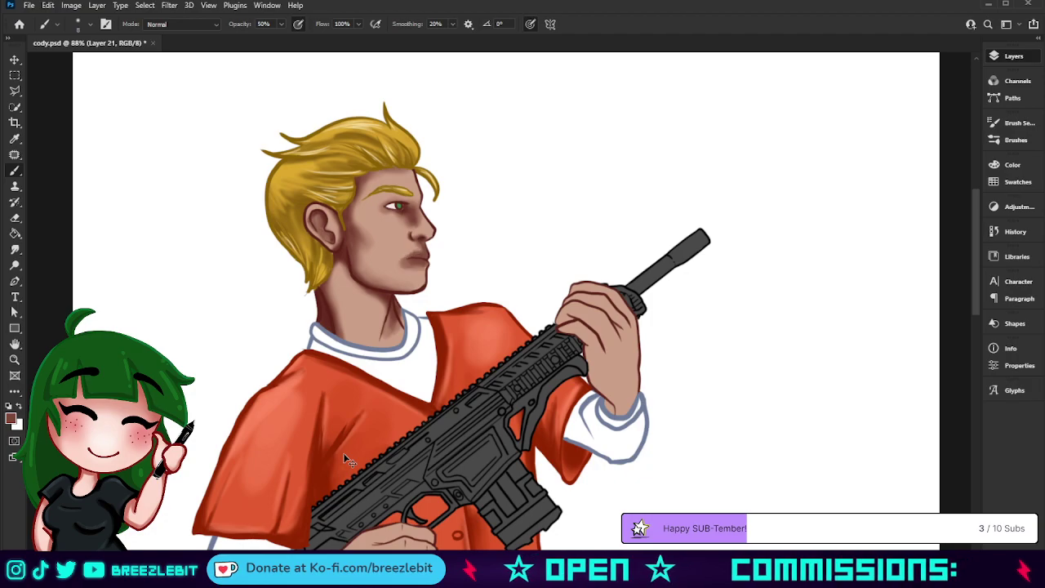
key(ctrl+z)
key(ctrl+z)
key(ctrl+z)
key(ctrl+z)
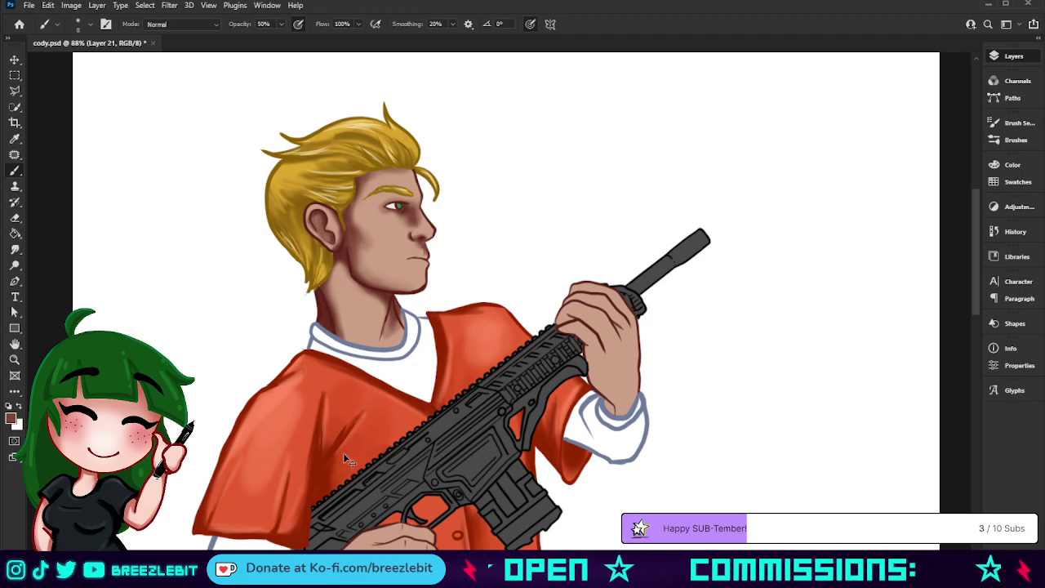
key(ctrl+shift+z)
key(ctrl+z)
key(ctrl+z)
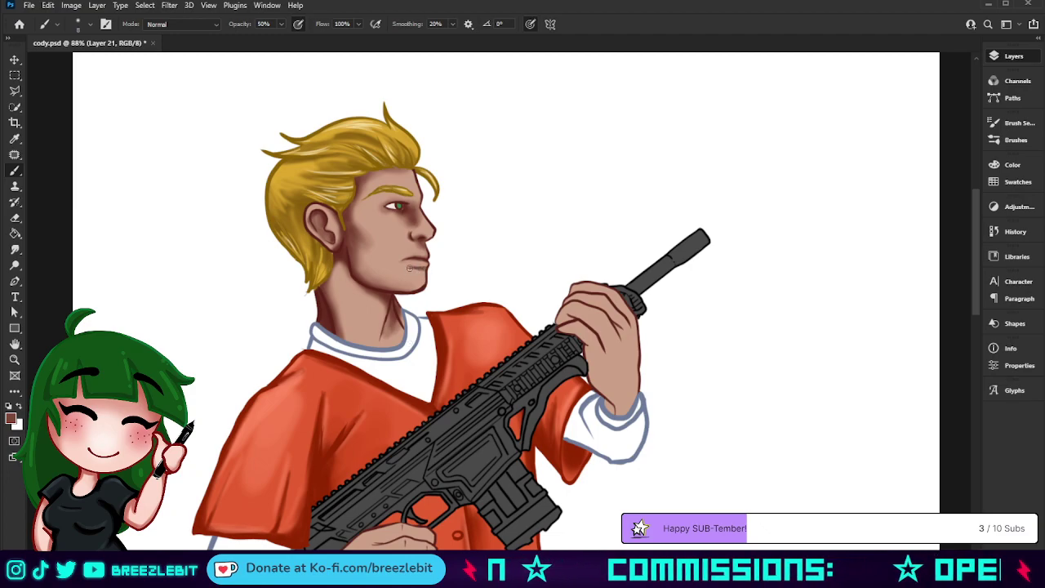
Shade the chin below the lower lip with reddish brown using a size 25 brush
key(])
key(])
key(])
key(])
key(])
mouse_move(426, 280)
mouse_down()
mouse_move(424, 291)
mouse_move(389, 290)
mouse_up()
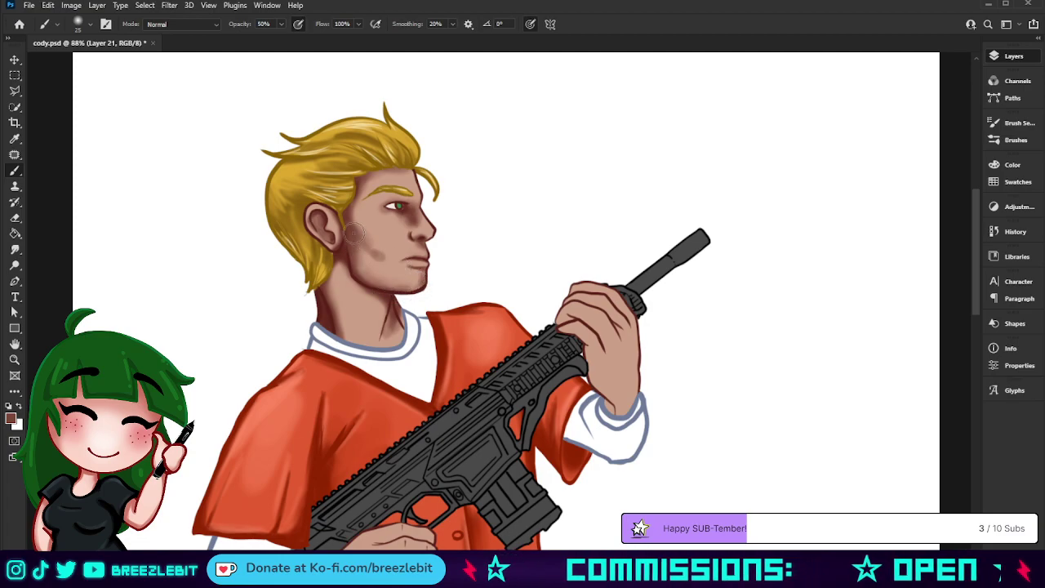
Blend the cheek shadow with a sampled skin tone, and soften the facial shading from the eye down to the mouth with the Blur tool
alt+click(383, 252)
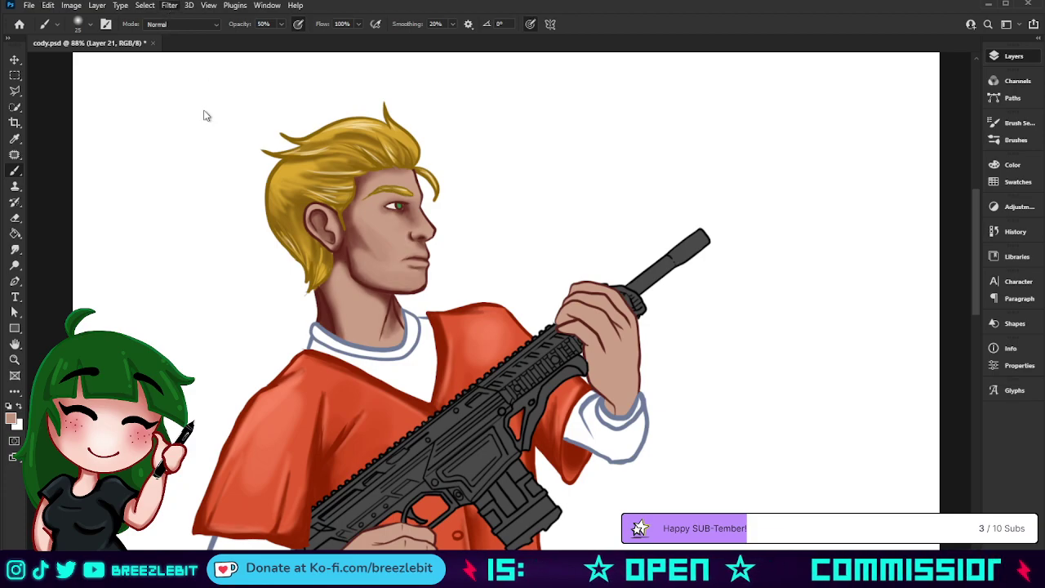
click(15, 251)
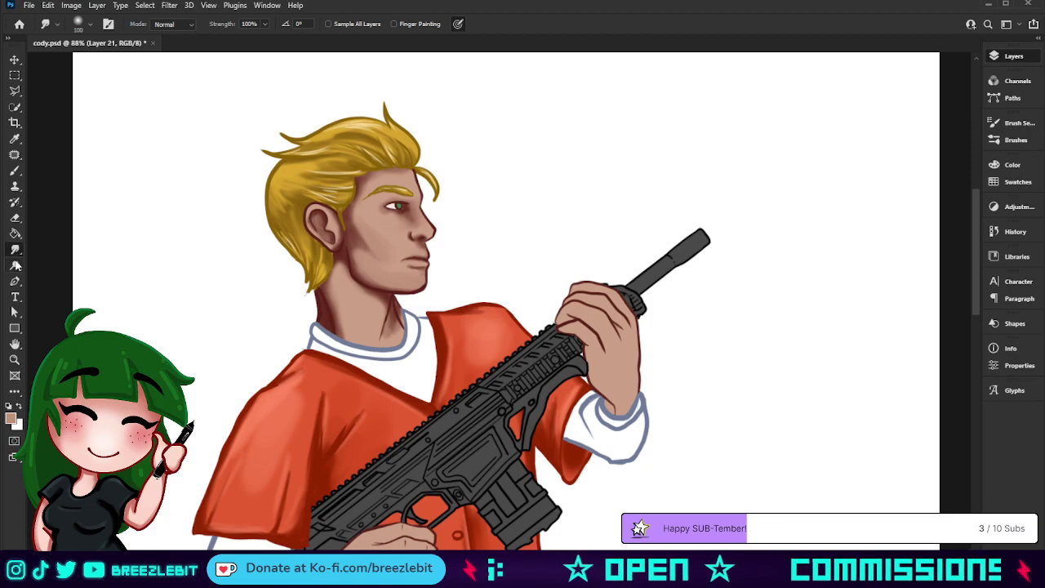
key(shift+r)
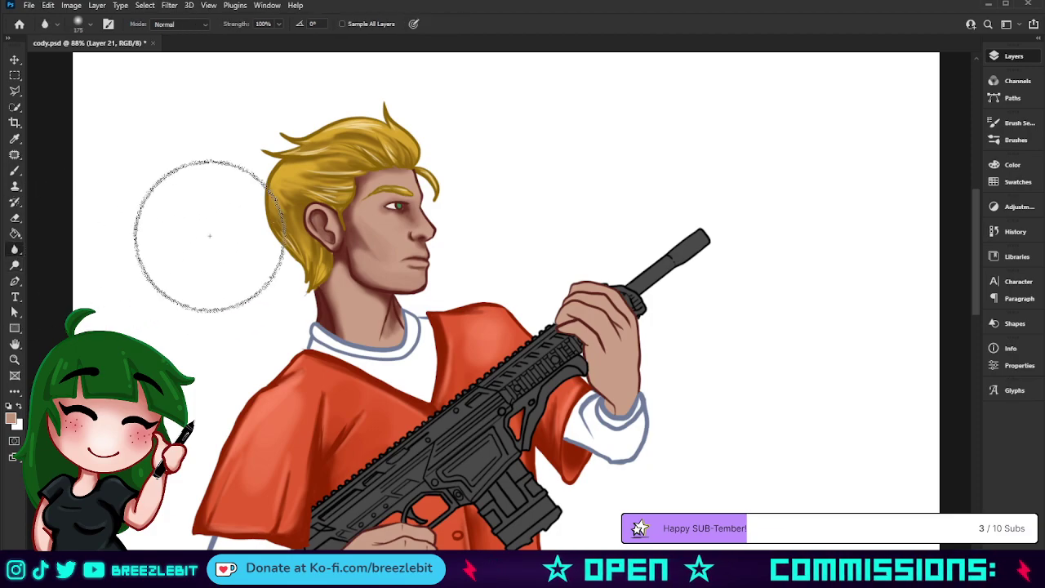
key(bracketleft)
key(bracketleft)
key(bracketleft)
key(bracketleft)
key(bracketleft)
key(bracketleft)
key(bracketleft)
key(bracketleft)
key(bracketleft)
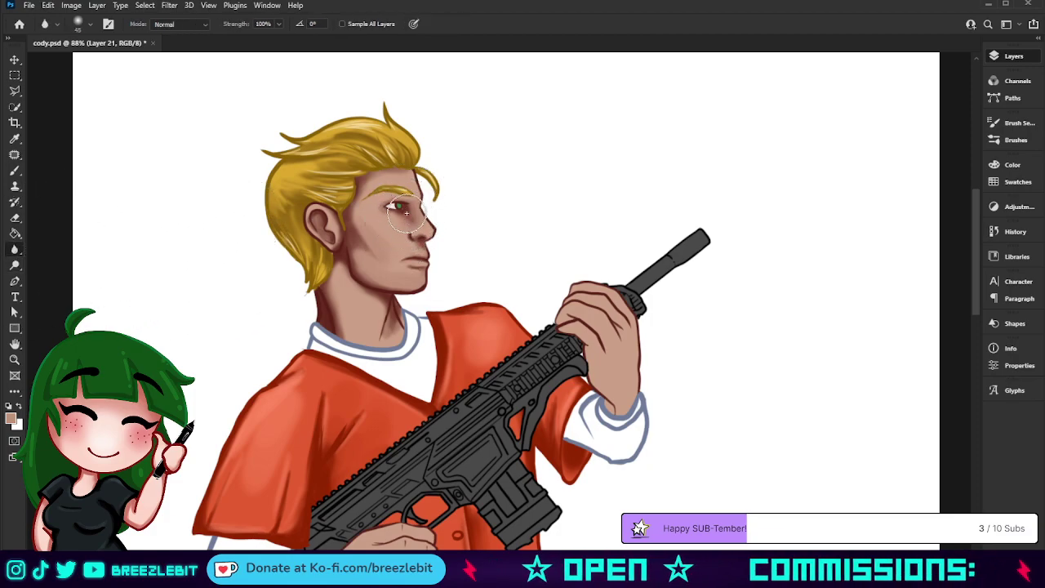
mouse_move(406, 217)
mouse_down()
mouse_move(376, 227)
mouse_move(357, 213)
mouse_move(376, 251)
mouse_move(356, 246)
mouse_move(397, 263)
mouse_move(414, 240)
mouse_move(412, 267)
mouse_up()
key(bracketleft)
key(bracketleft)
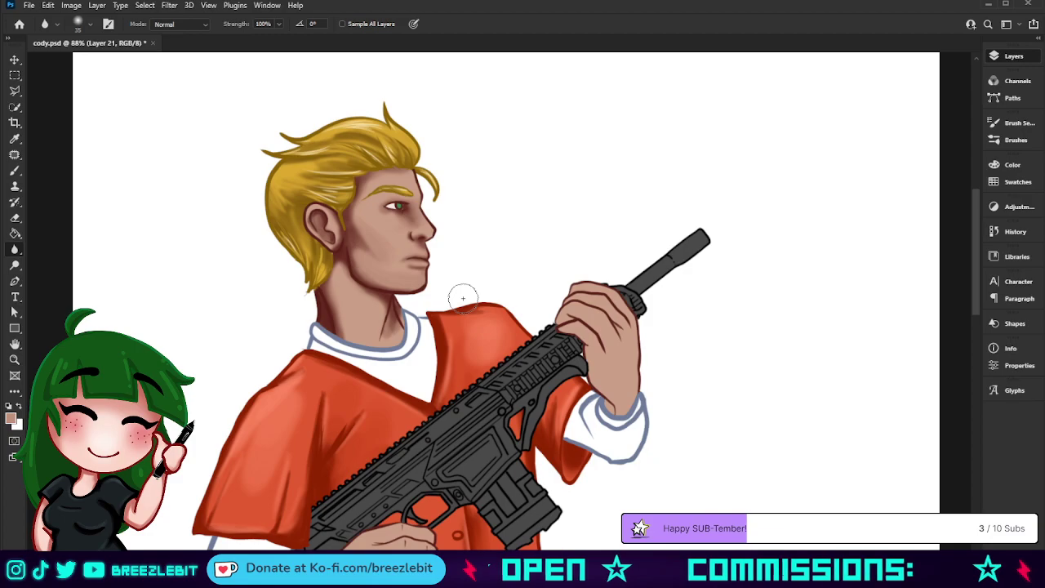
Blend the edge of the cheek shadow using the adjacent sampled skin tone and a size 30 brush
key(z)
mouse_move(416, 263)
mouse_down()
mouse_move(368, 278)
mouse_move(442, 312)
mouse_move(417, 335)
mouse_move(392, 327)
mouse_up()
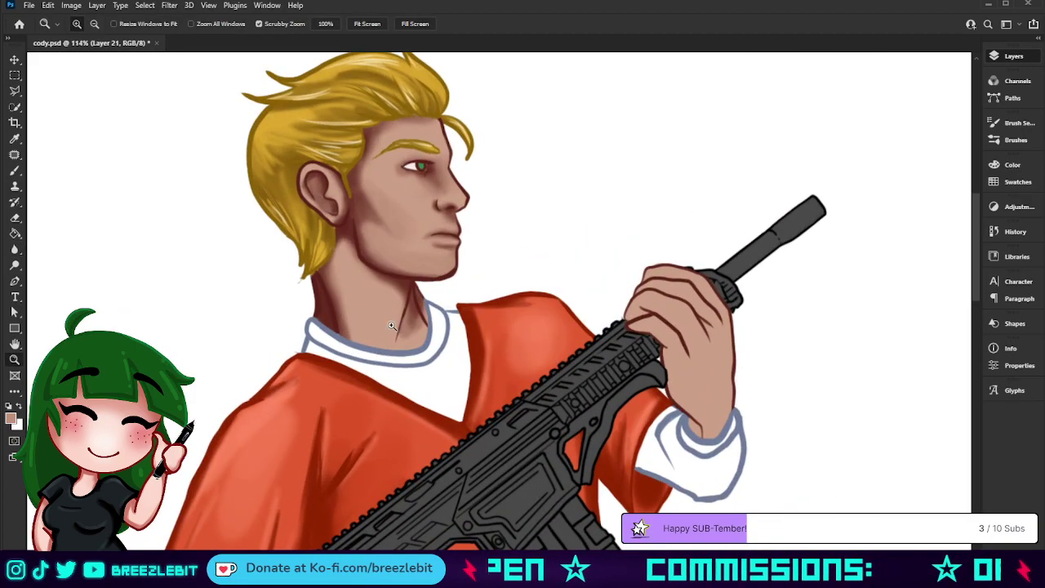
key(b)
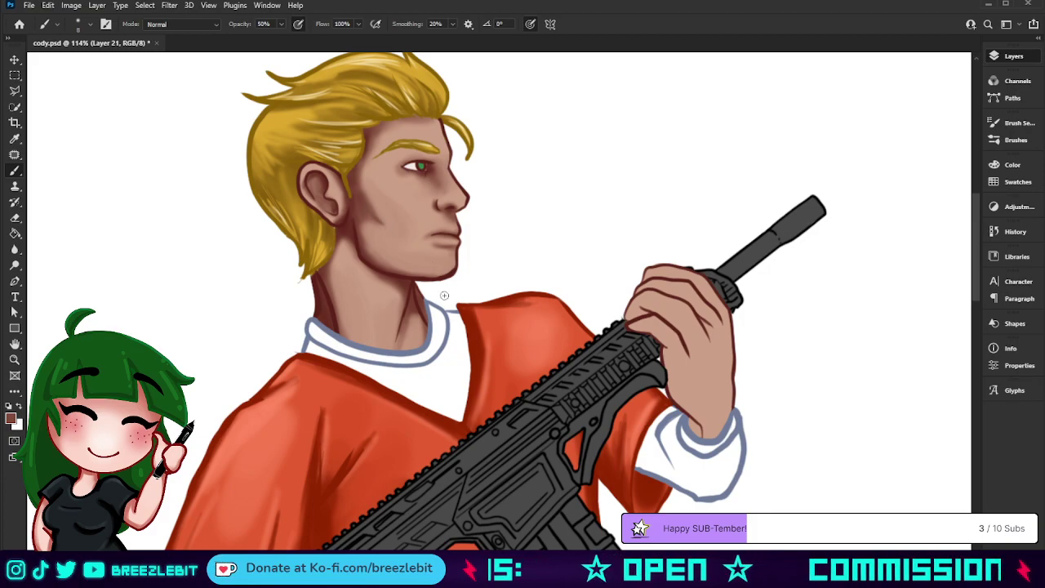
alt+click(383, 214)
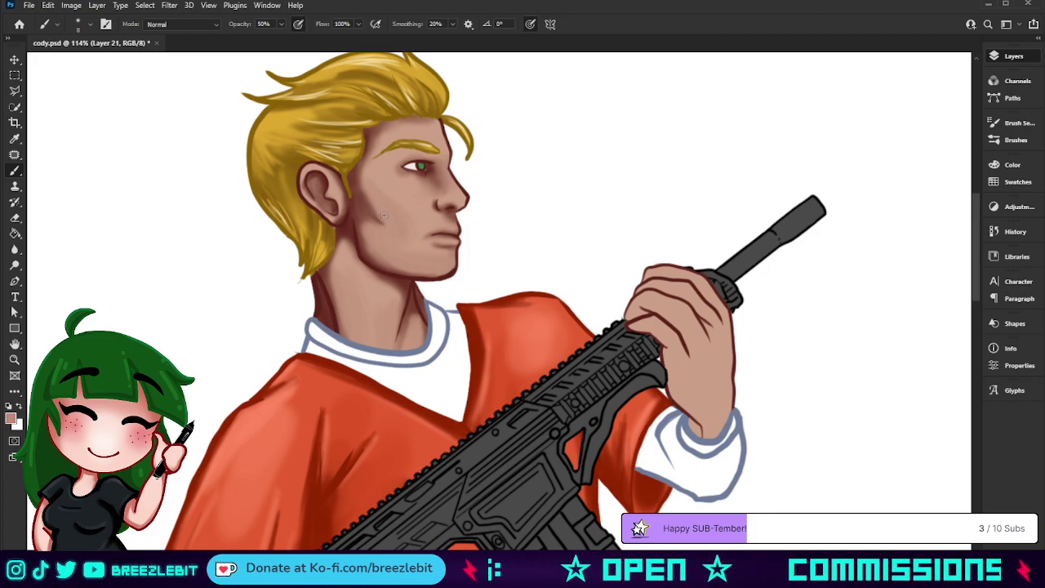
key(bracketright)
key(bracketright)
key(bracketright)
key(bracketright)
key(bracketright)
key(bracketright)
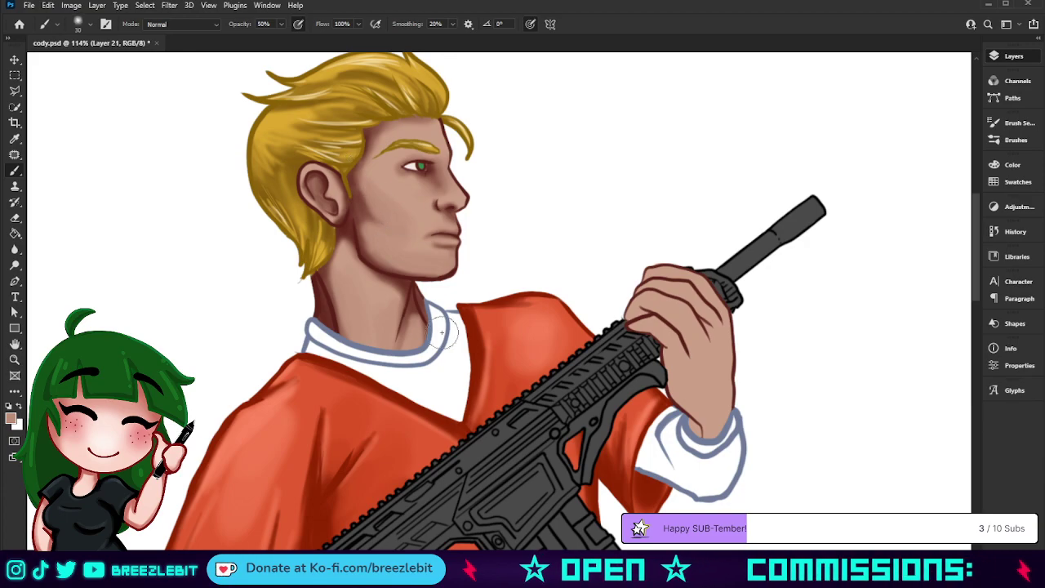
Show the skin colour reference palette, sample its rust-brown swatch, and hide the palette again
key(z)
drag(528, 226, 513, 291)
drag(969, 299, 936, 402)
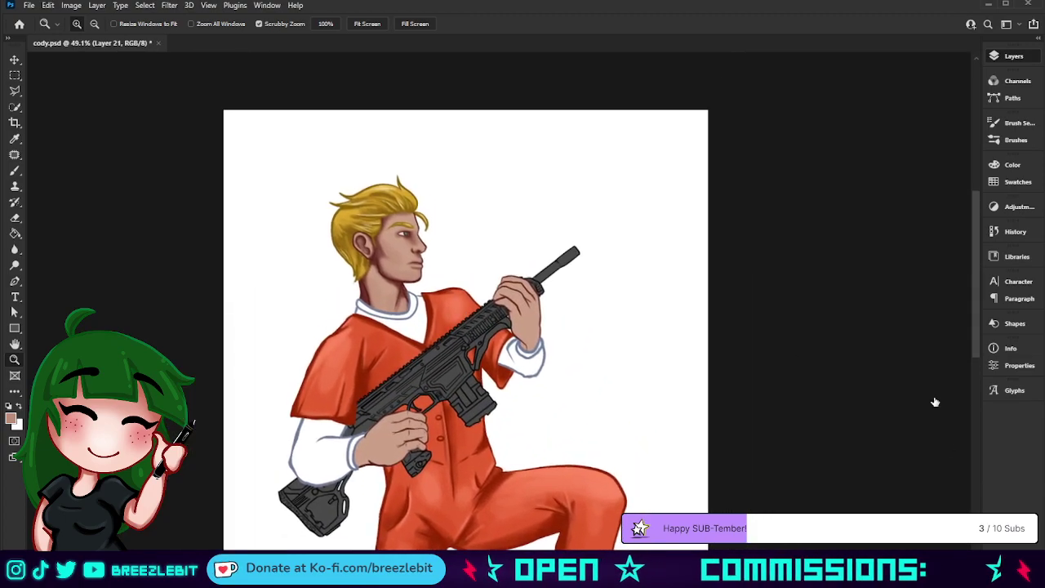
click(848, 154)
drag(628, 187, 654, 203)
key(i)
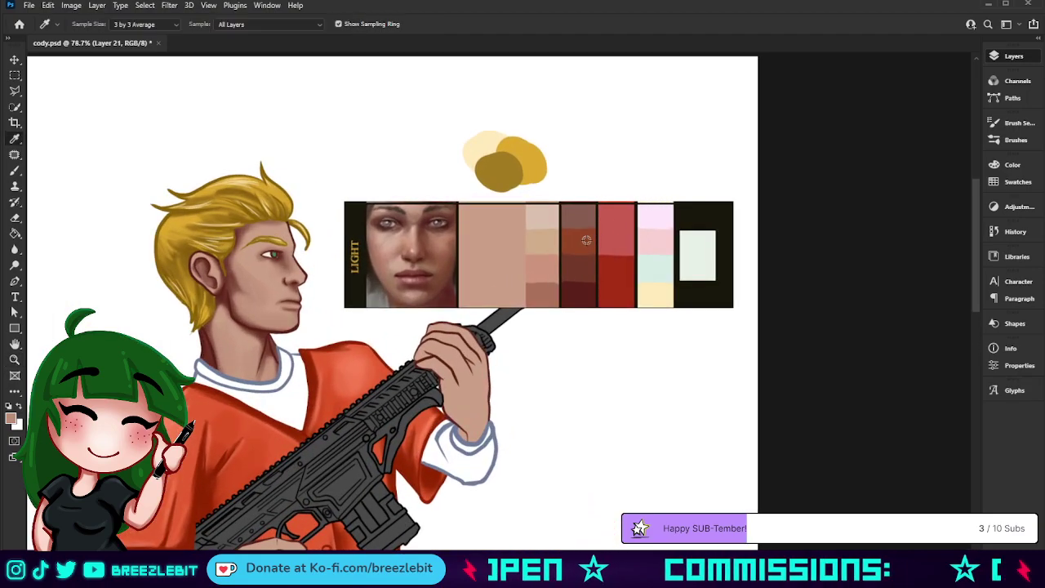
click(587, 240)
click(839, 162)
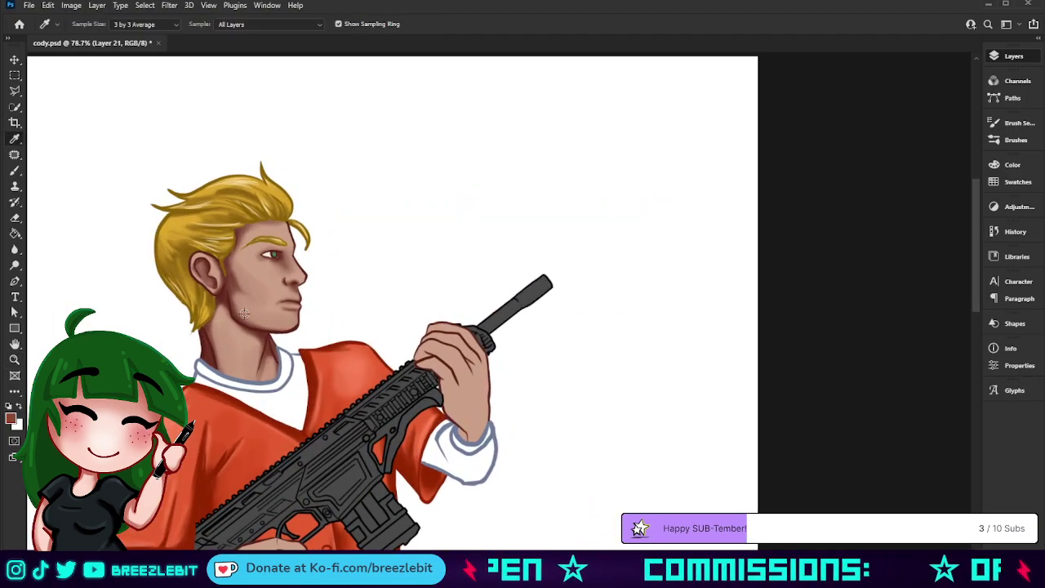
Tint the skin between the inner eye corner and the nose with rust brown using a size 15 brush
key(z)
drag(320, 301, 414, 318)
key(b)
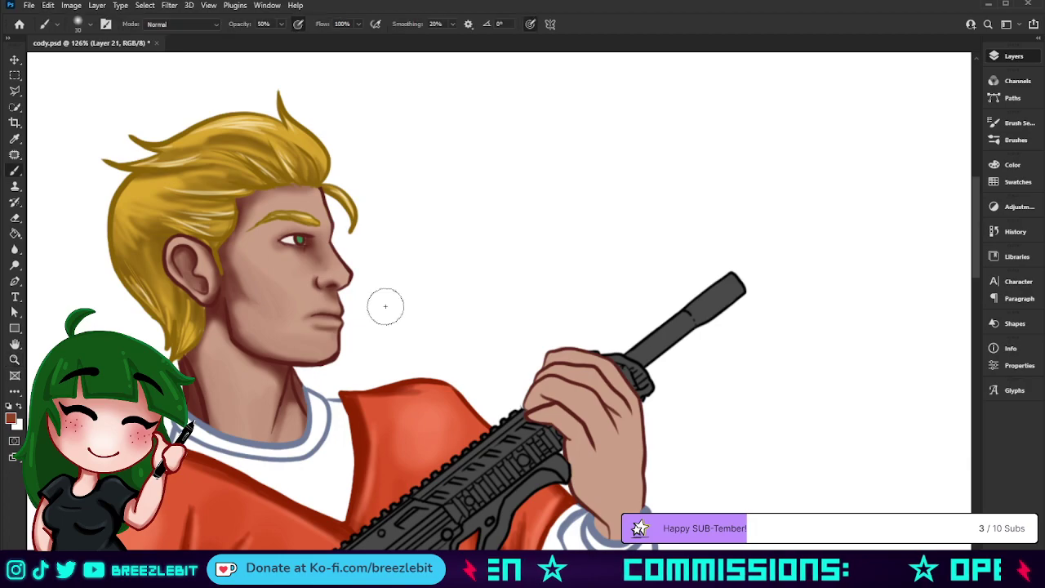
key([)
key([)
key([)
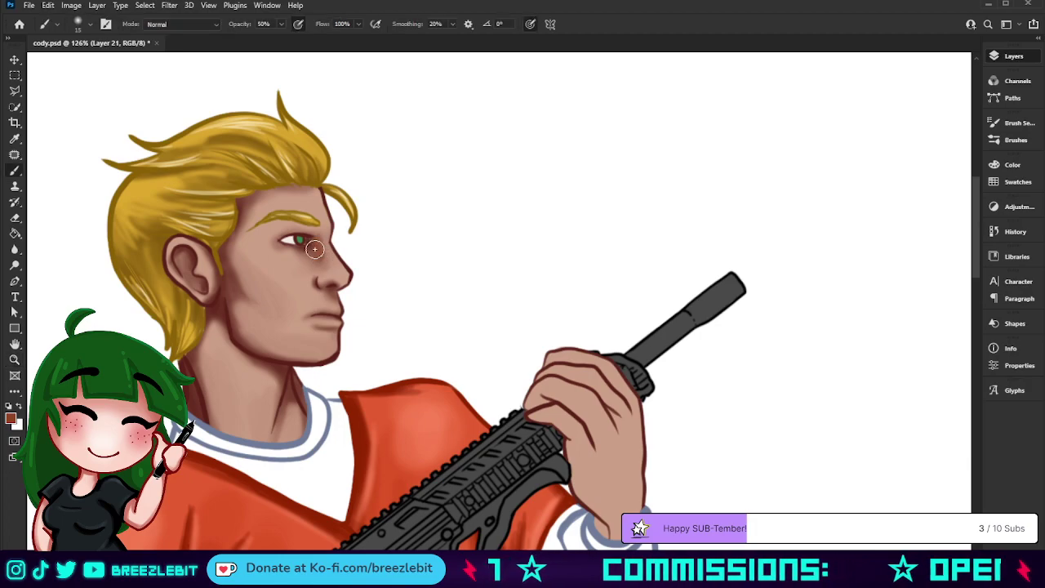
Tint the cheek hollow in front of the ear with rust brown using a larger brush
key(bracketright)
key(bracketright)
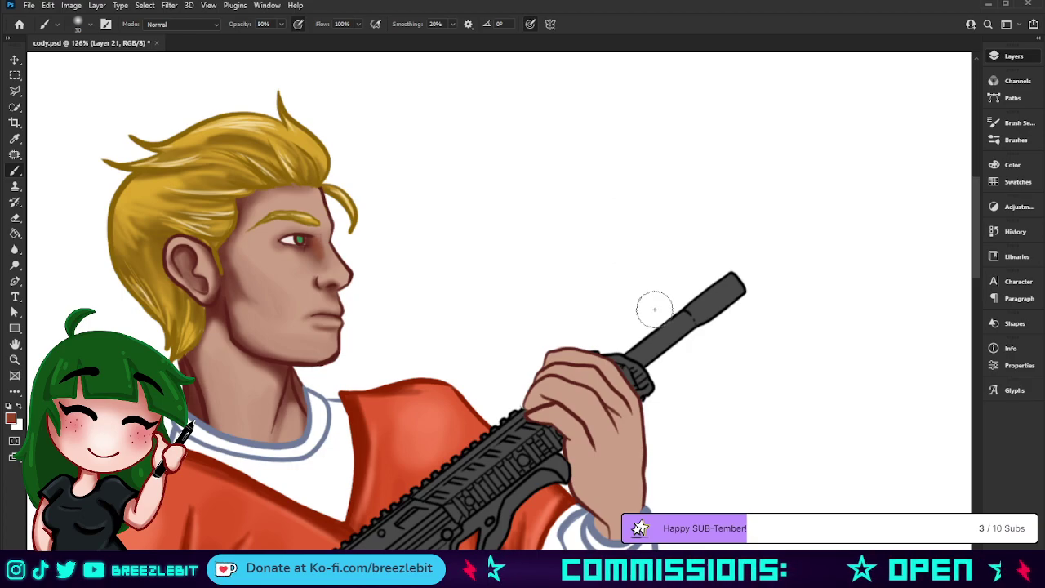
drag(234, 266, 248, 287)
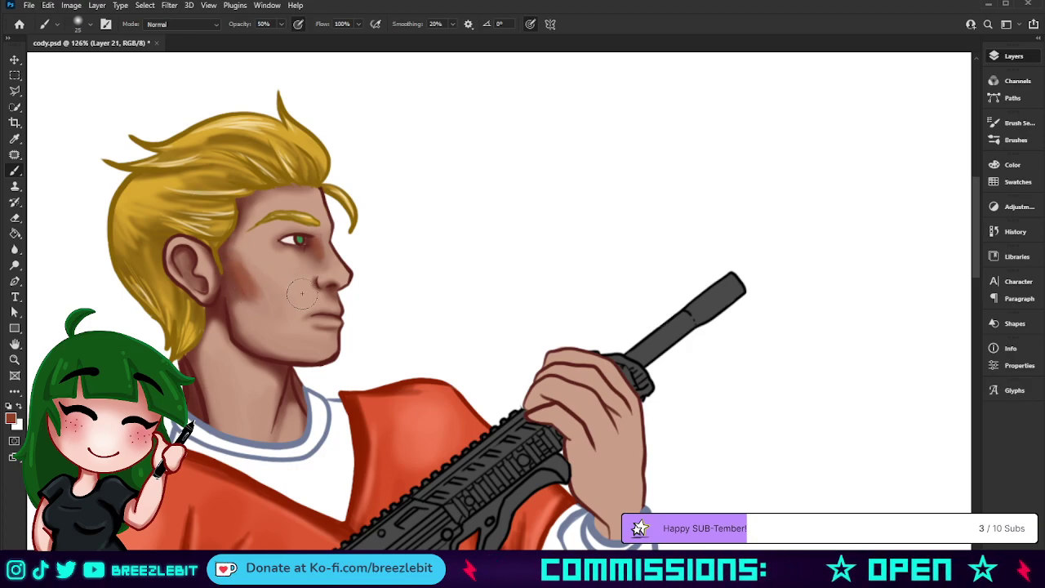
Tint both sides of the neck with rust brown at 20% opacity using a size 25 brush
key(bracketleft)
key(bracketleft)
key(bracketleft)
key(bracketleft)
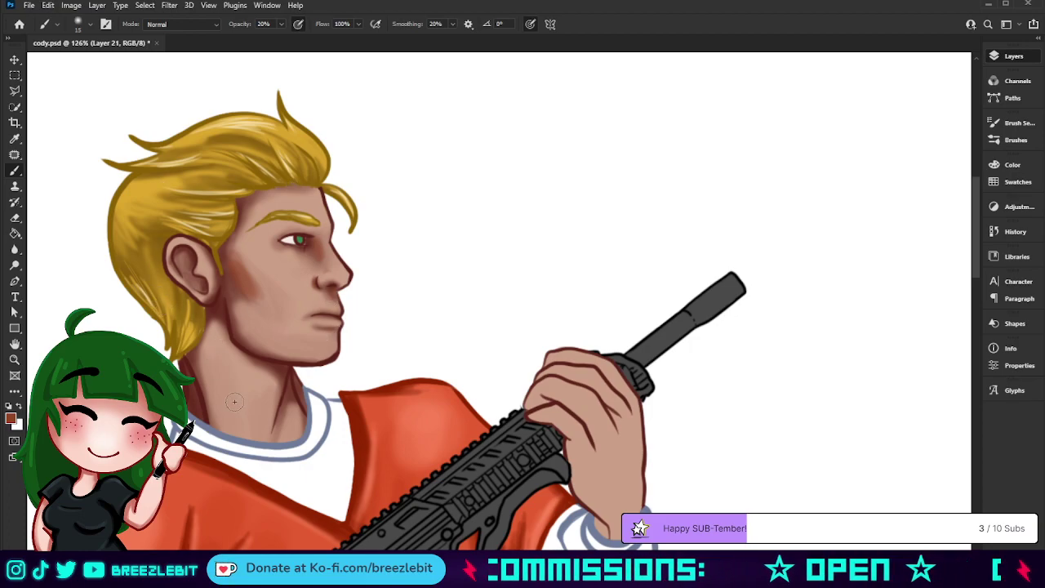
key(bracketright)
key(bracketright)
mouse_move(193, 361)
mouse_down()
mouse_move(225, 469)
mouse_move(198, 366)
mouse_up()
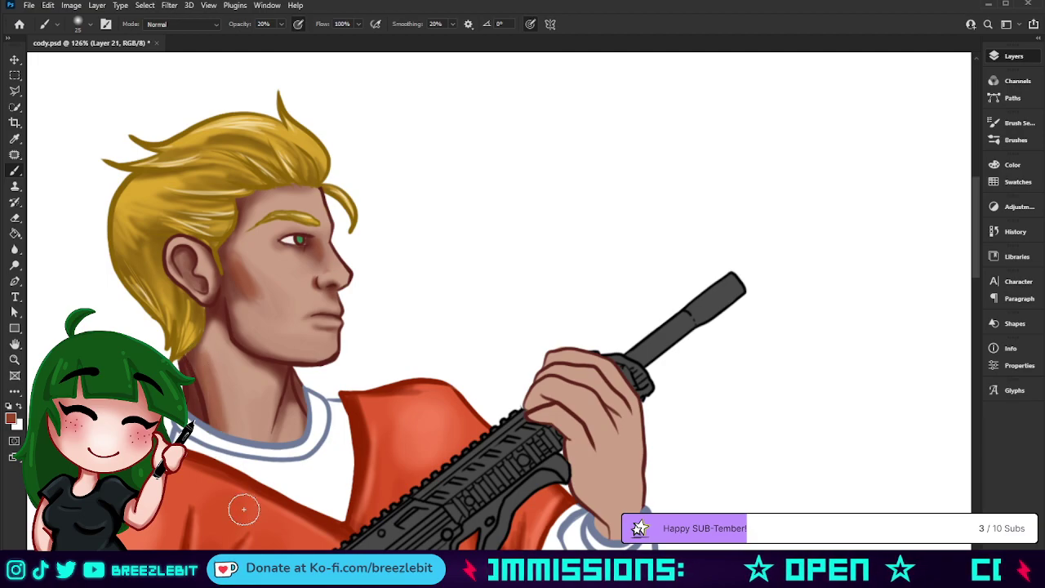
mouse_move(289, 401)
mouse_down()
mouse_move(275, 457)
mouse_move(292, 409)
mouse_move(282, 433)
mouse_up()
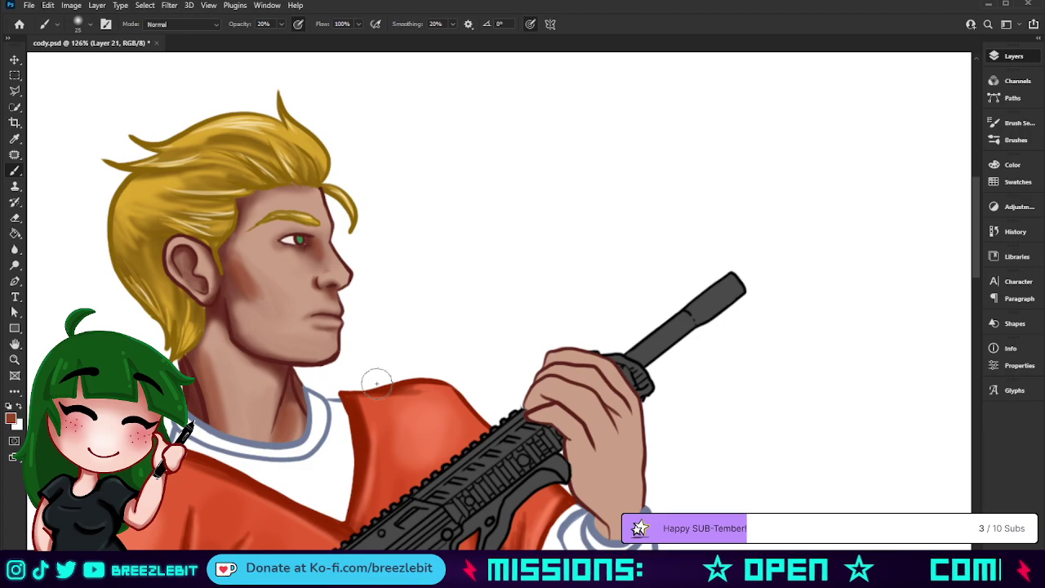
Soften the rust-brown cheek patch with a tone sampled from its edge using a size 40 brush
alt+click(250, 270)
key(bracketright)
key(bracketright)
key(bracketright)
mouse_move(250, 268)
mouse_down()
mouse_move(241, 238)
mouse_move(250, 266)
mouse_move(242, 257)
mouse_move(279, 283)
mouse_move(243, 257)
mouse_up()
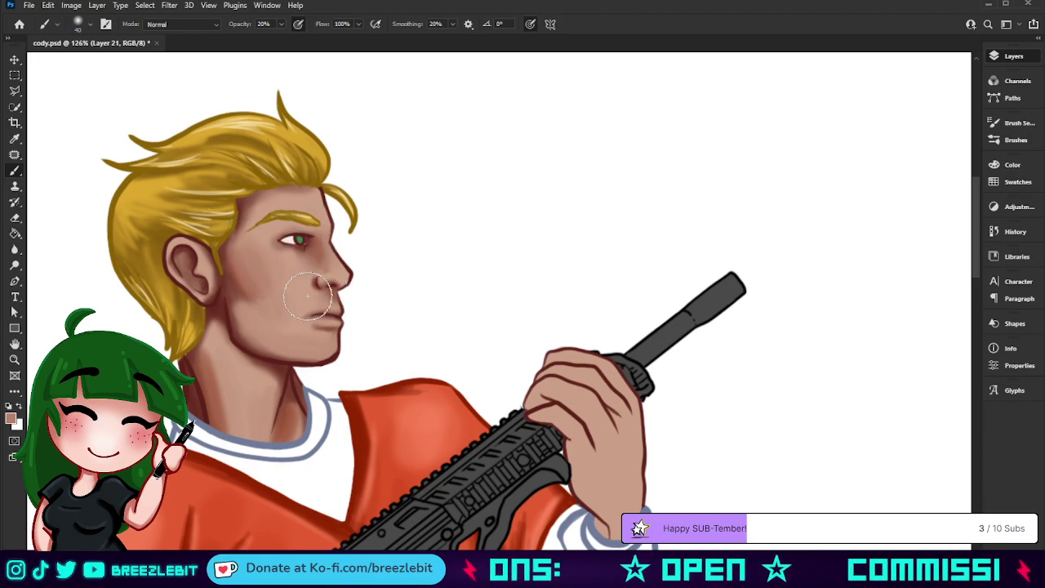
Blend the rust-brown tint across the neck down to the collar with tones sampled from the neck
alt+click(223, 400)
drag(208, 365, 234, 455)
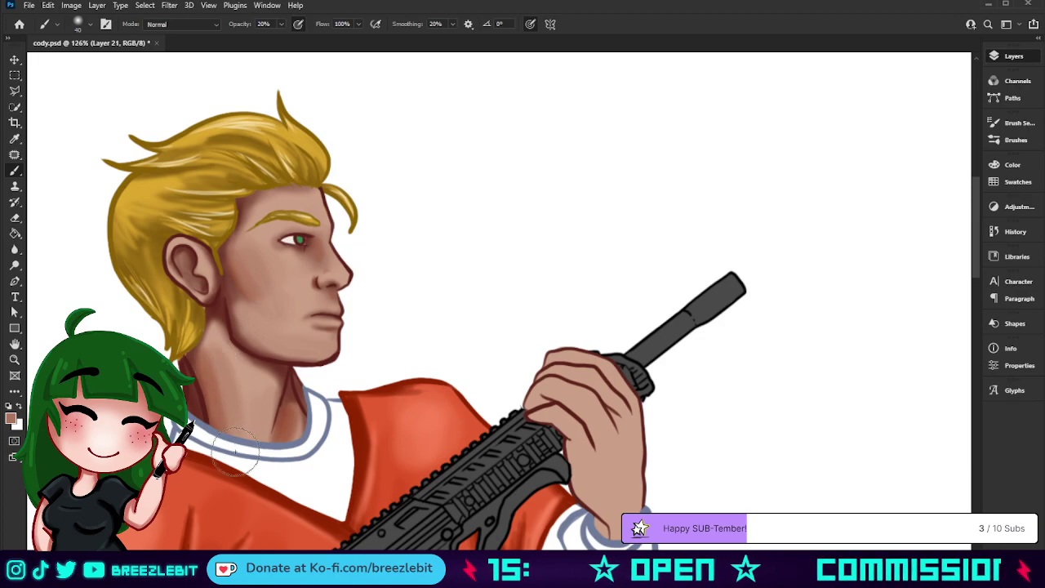
alt+click(250, 401)
mouse_move(250, 401)
mouse_down()
mouse_move(243, 474)
mouse_move(292, 385)
mouse_move(283, 415)
mouse_move(295, 413)
mouse_move(292, 461)
mouse_up()
alt+click(291, 386)
alt+click(266, 429)
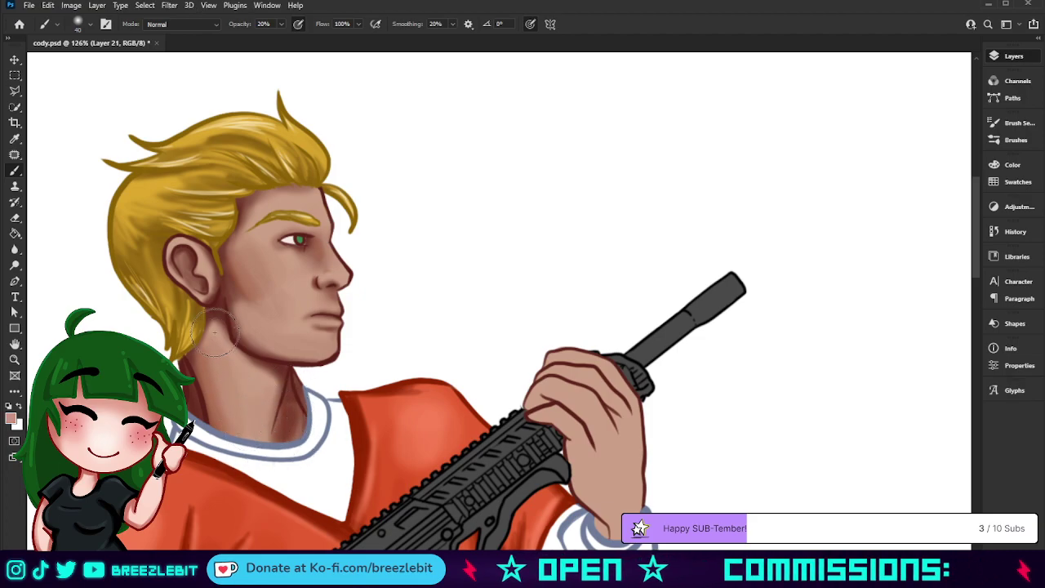
Blend the shading on the lower cheek with shadow tones sampled along the jawline
alt+click(243, 341)
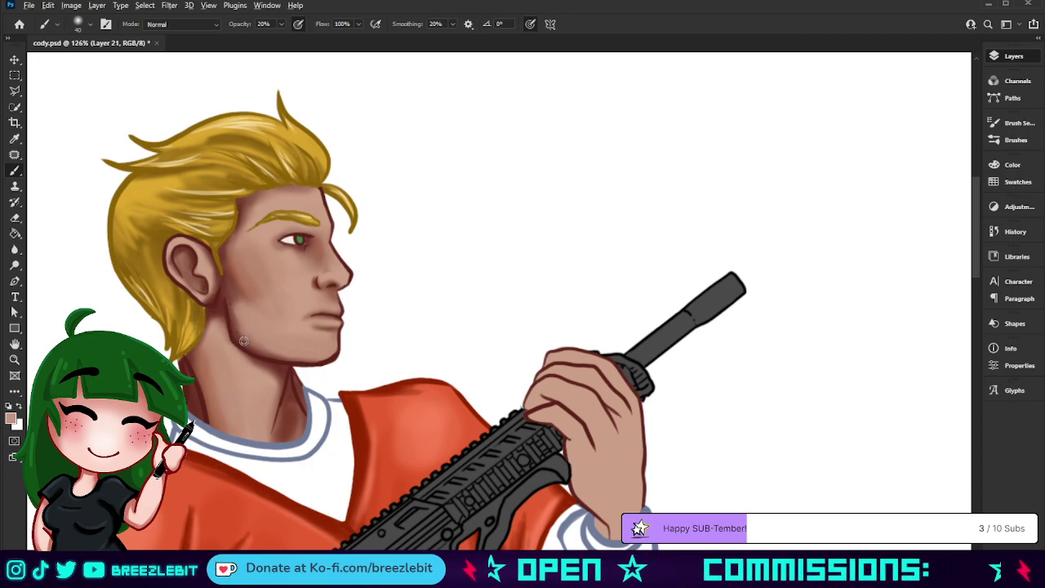
alt+click(243, 343)
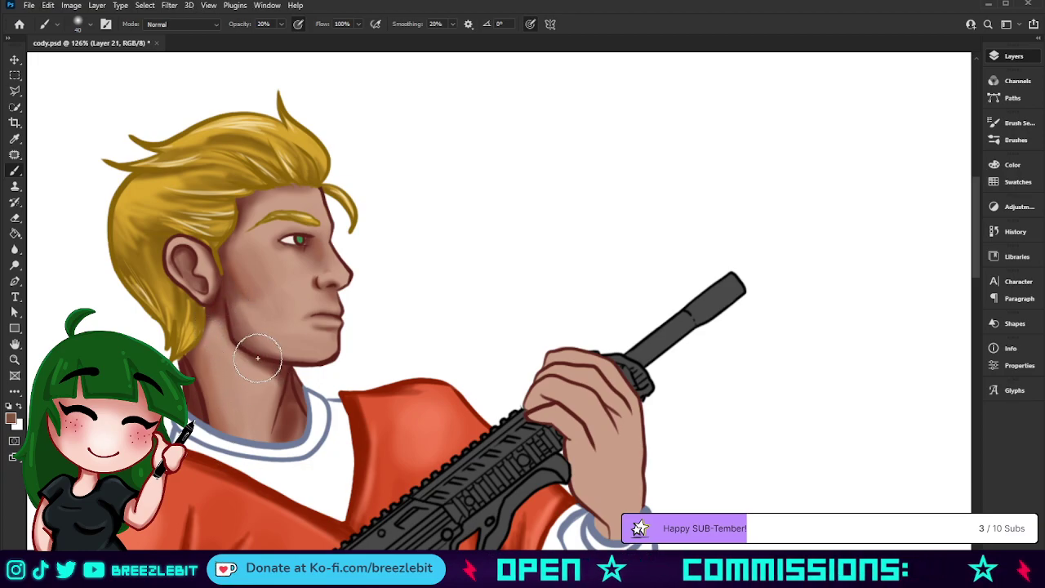
alt+click(258, 358)
mouse_move(241, 303)
mouse_down()
mouse_move(238, 290)
mouse_move(261, 303)
mouse_up()
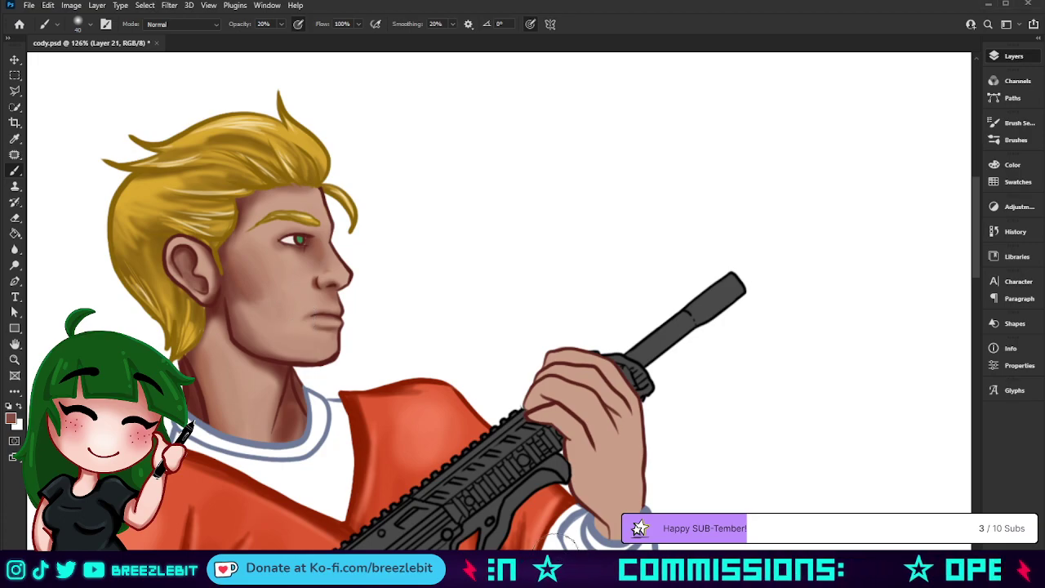
Lighten the shadow on the front of the neck just above the collar with soft skin-tone strokes
key(z)
drag(433, 294, 455, 371)
key(v)
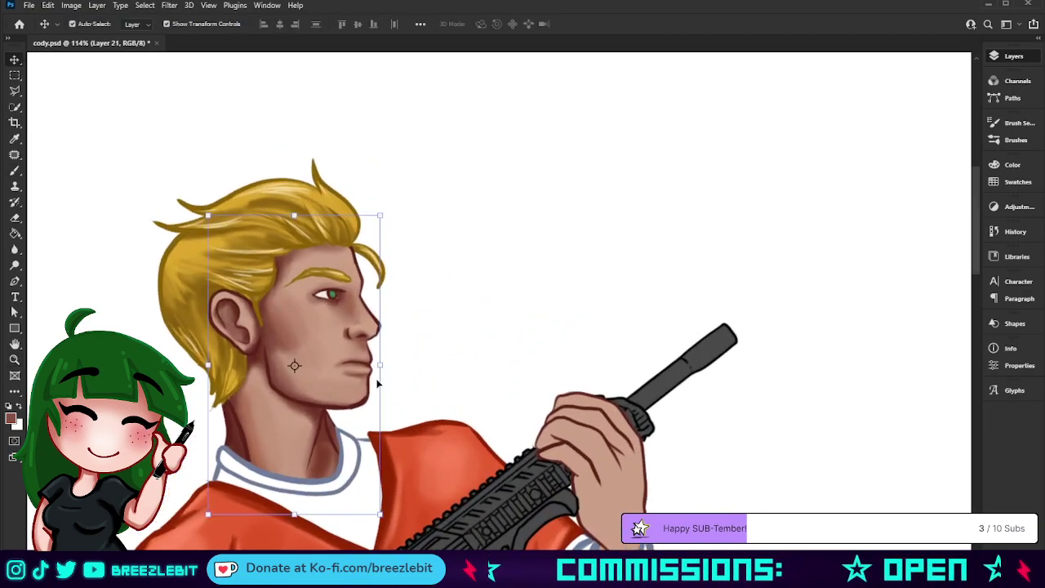
key(b)
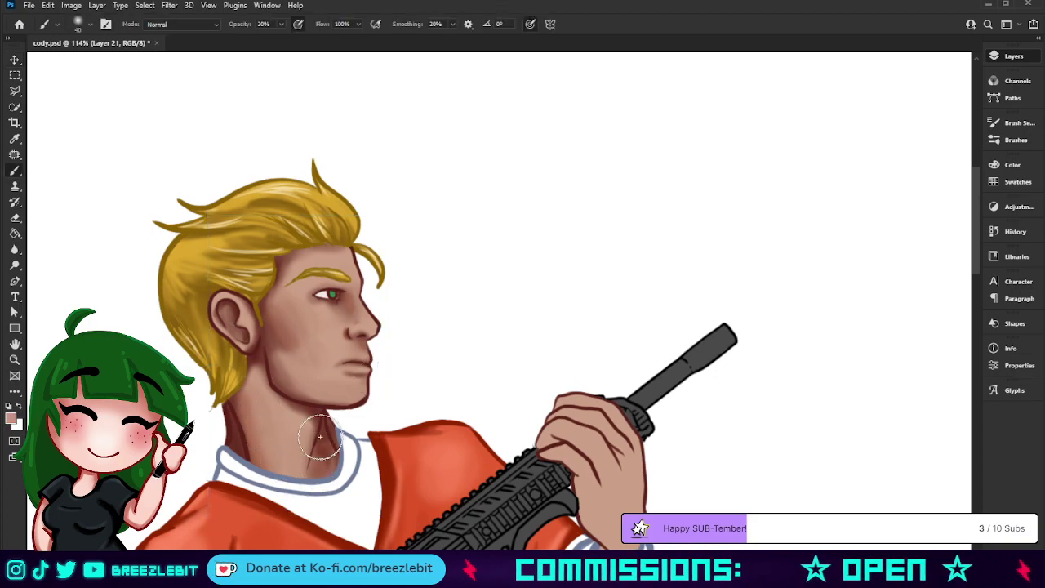
drag(307, 475, 303, 509)
drag(319, 455, 292, 513)
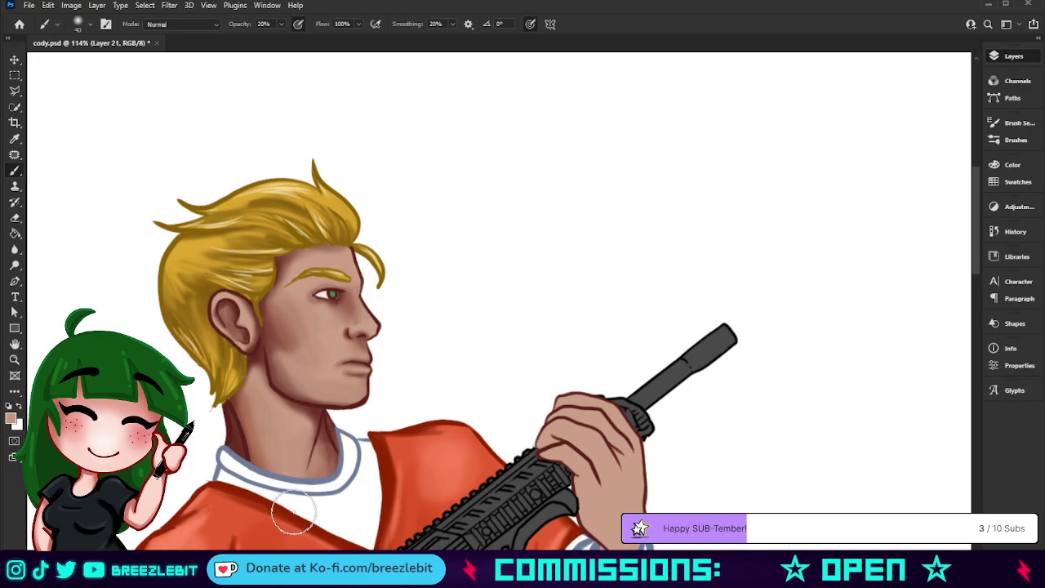
Rebuild and blend the shadow beneath the jaw and along the neck with tones sampled from the neck
alt+click(329, 435)
alt+click(318, 473)
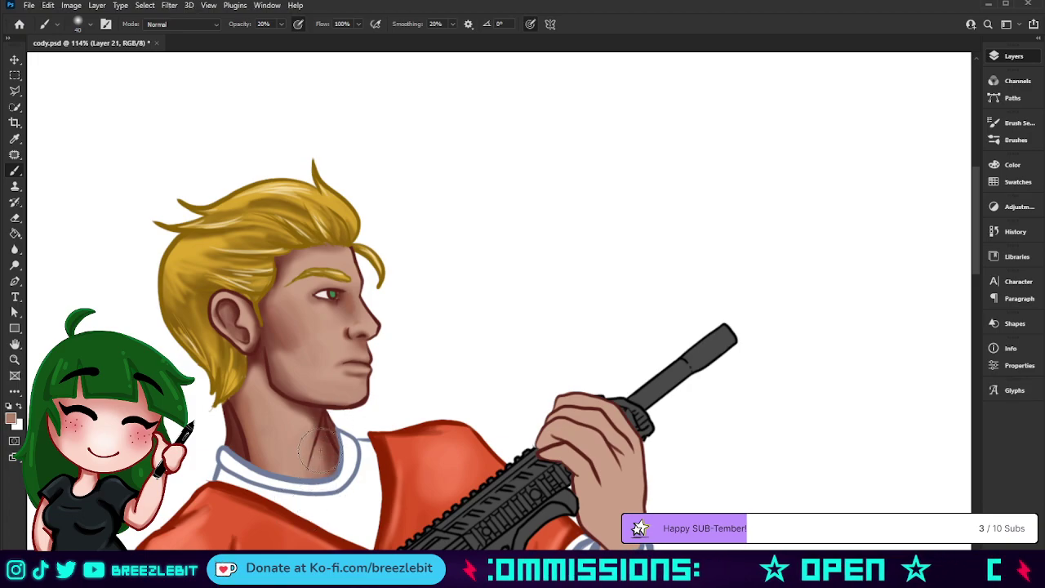
alt+click(320, 423)
mouse_move(319, 422)
mouse_down()
mouse_move(319, 486)
mouse_move(318, 414)
mouse_move(328, 464)
mouse_move(318, 506)
mouse_move(319, 424)
mouse_move(280, 393)
mouse_move(328, 441)
mouse_move(261, 367)
mouse_move(300, 413)
mouse_move(265, 380)
mouse_up()
alt+click(266, 433)
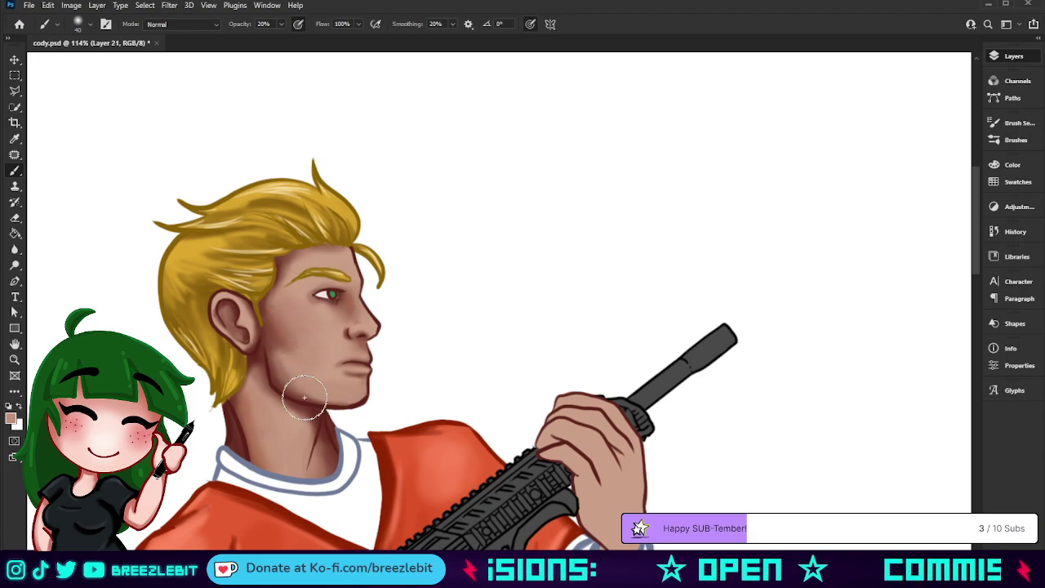
Deepen the creases between the fingers of the raised hand with dark reddish-brown sampled from the neck's edge, at 30% brush opacity
key(z)
drag(308, 401, 232, 540)
drag(237, 382, 351, 378)
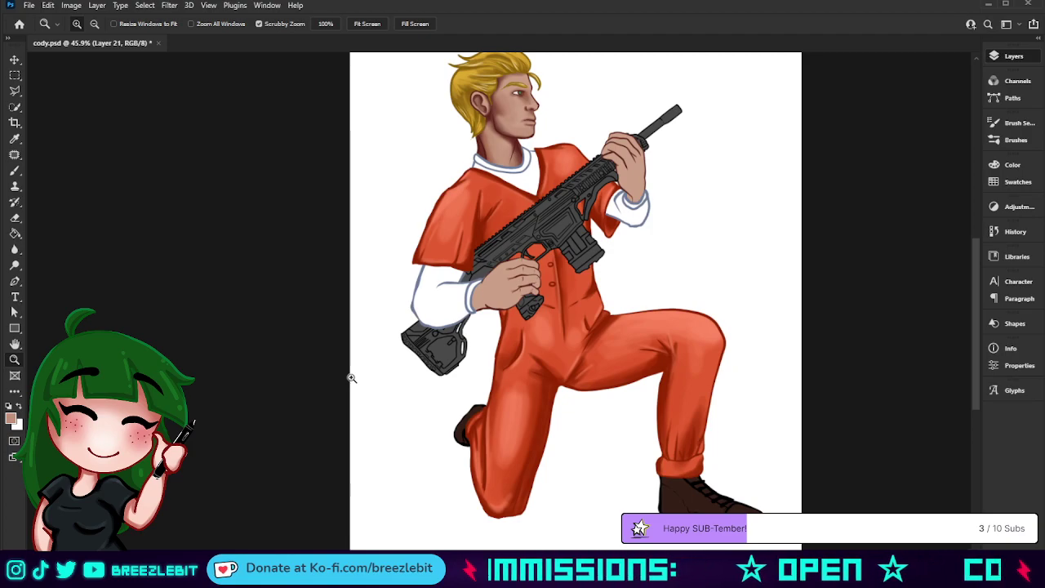
drag(470, 282, 242, 462)
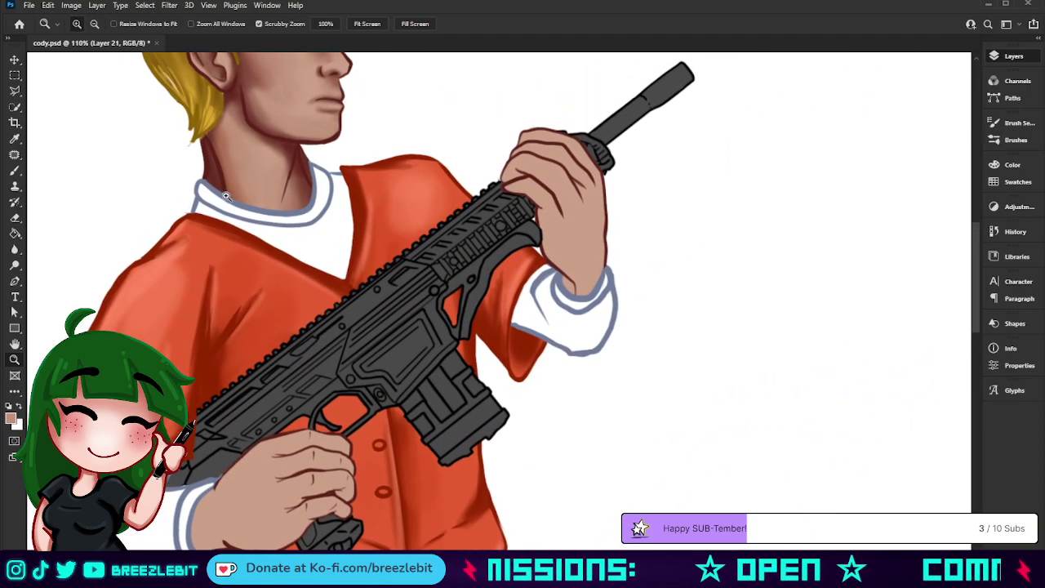
key(i)
click(209, 174)
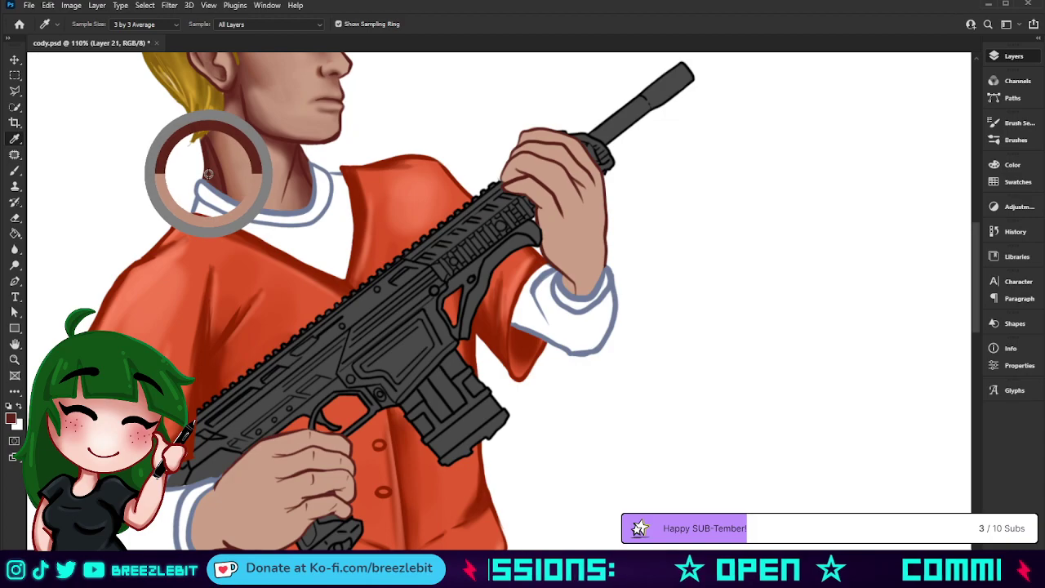
drag(527, 180, 407, 405)
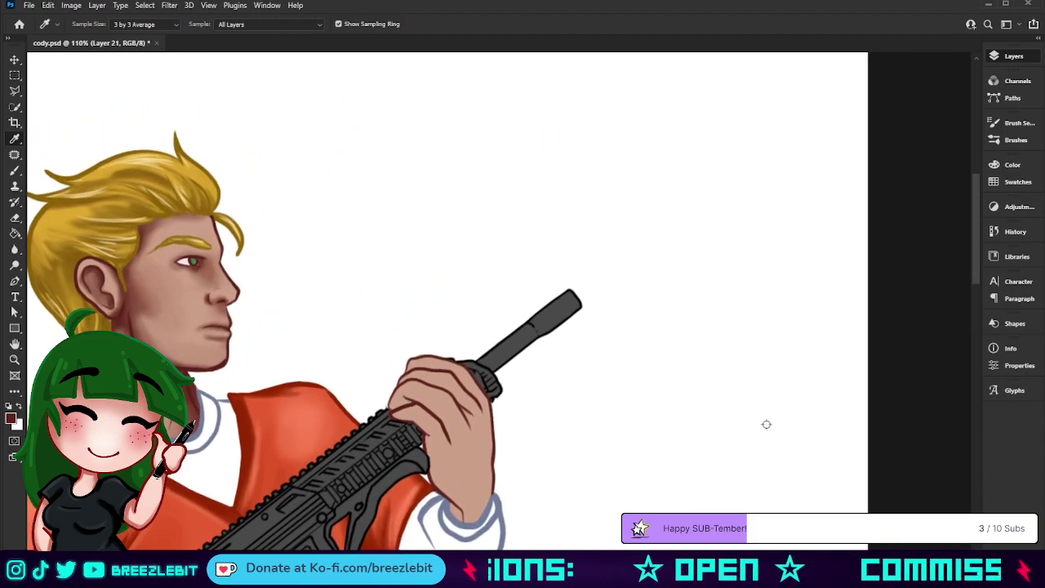
key(z)
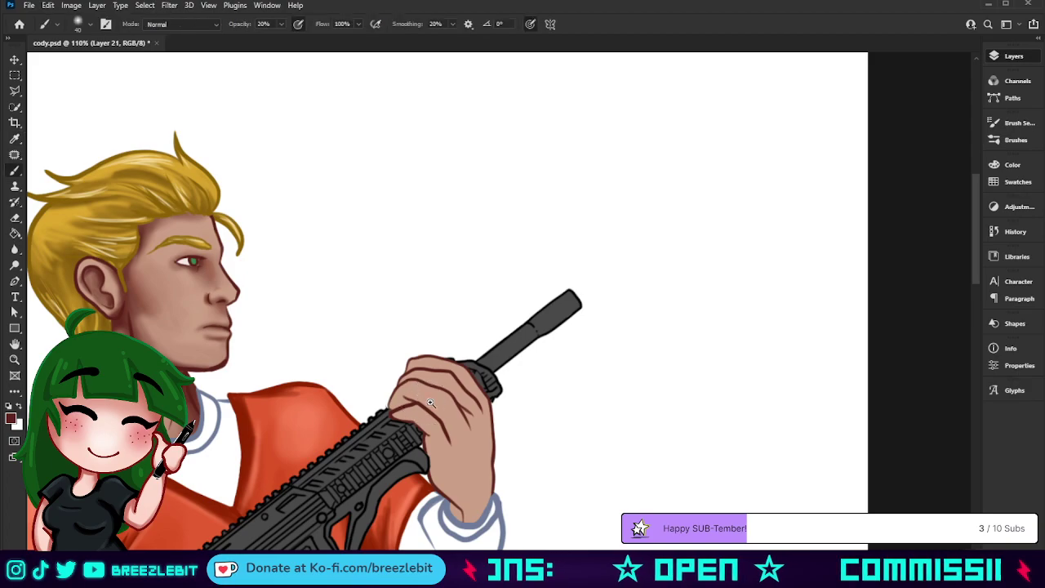
drag(452, 407, 495, 404)
key(b)
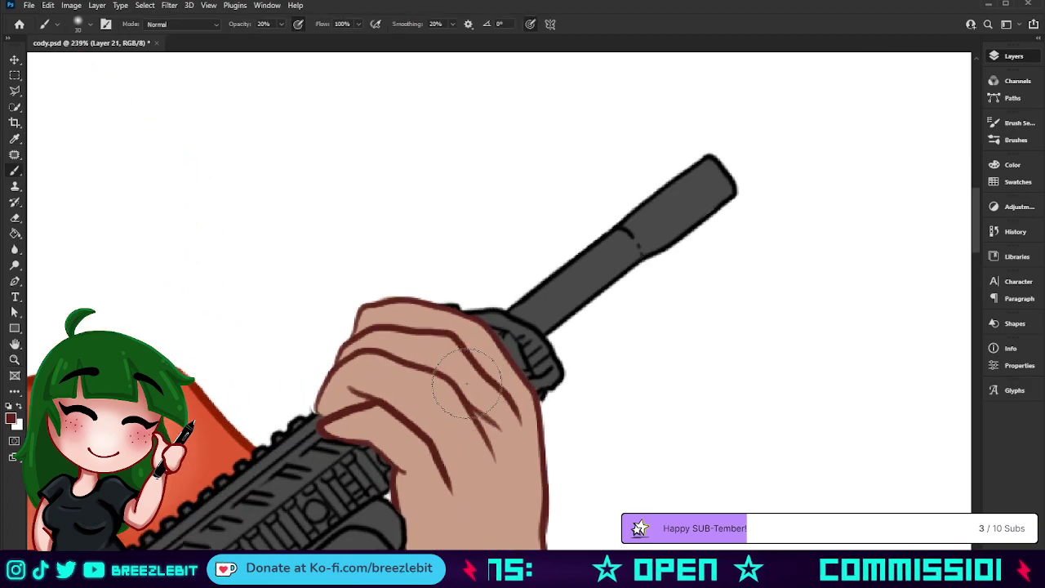
mouse_move(403, 419)
mouse_down()
mouse_move(451, 481)
mouse_move(412, 405)
mouse_move(430, 431)
mouse_move(371, 389)
mouse_move(445, 463)
mouse_move(457, 508)
mouse_move(431, 442)
mouse_move(442, 465)
mouse_up()
mouse_move(362, 401)
mouse_down()
mouse_move(353, 393)
mouse_move(325, 412)
mouse_move(350, 404)
mouse_up()
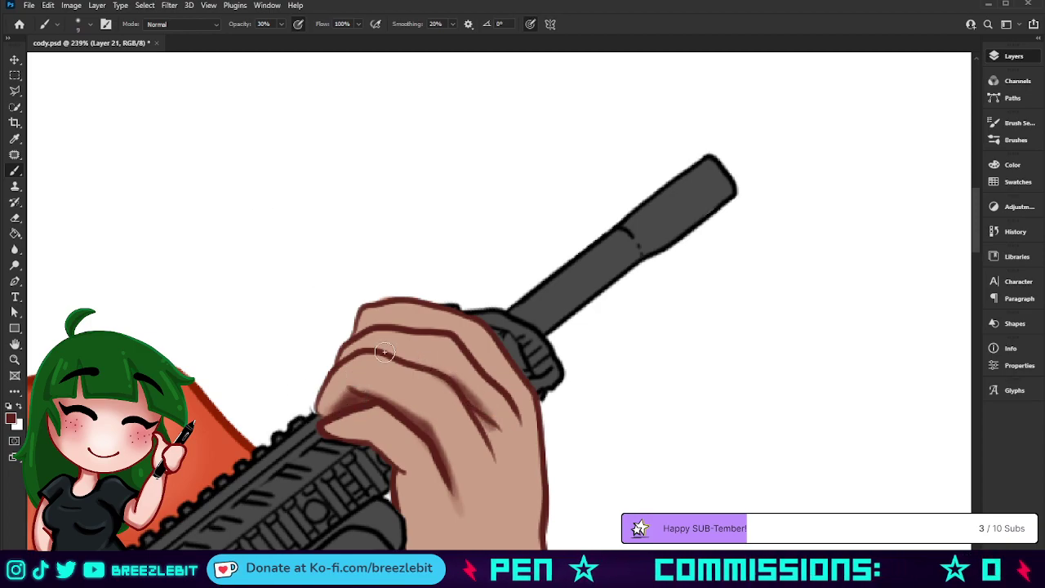
drag(446, 373, 389, 352)
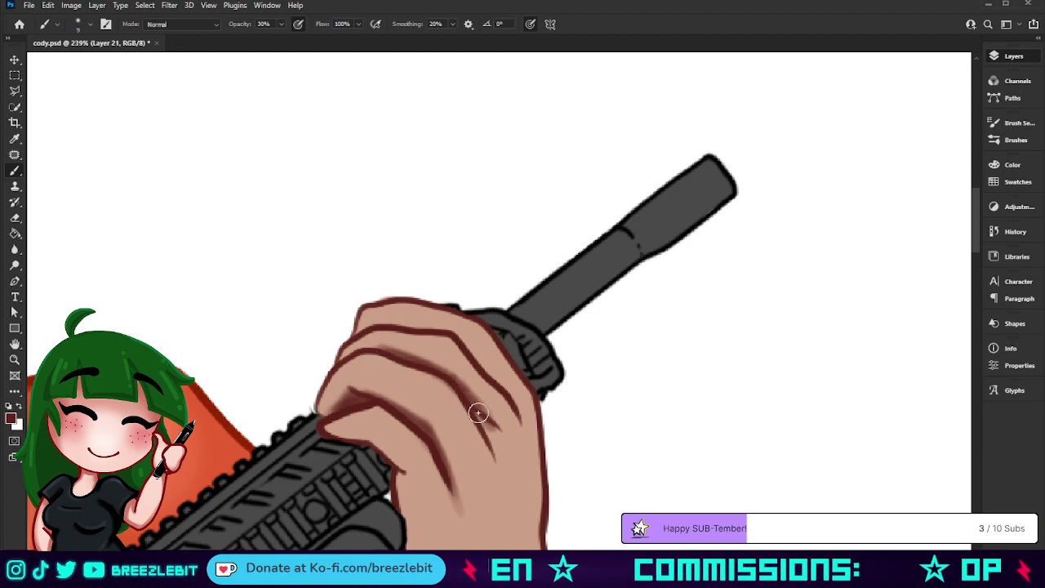
drag(477, 405, 498, 448)
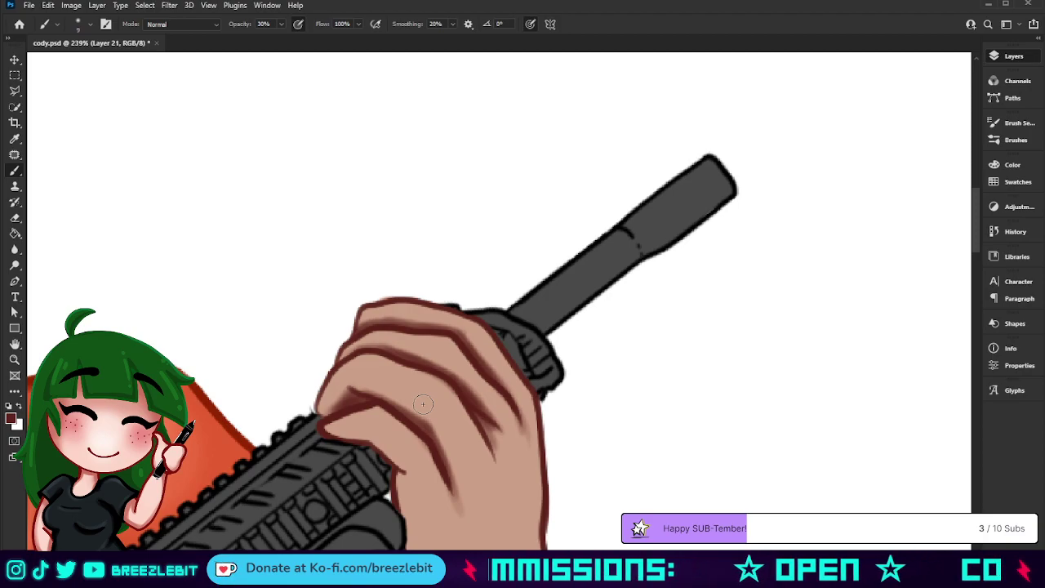
Shade the raised hand's palm-side edge next to the rifle's handguard with soft dark reddish-brown strokes
key(bracketright)
key(bracketright)
key(bracketright)
mouse_move(368, 452)
mouse_down()
mouse_move(397, 475)
mouse_move(397, 517)
mouse_up()
key(bracketleft)
key(bracketleft)
key(bracketleft)
drag(399, 480, 397, 537)
key(bracketright)
key(bracketright)
key(bracketright)
key(bracketright)
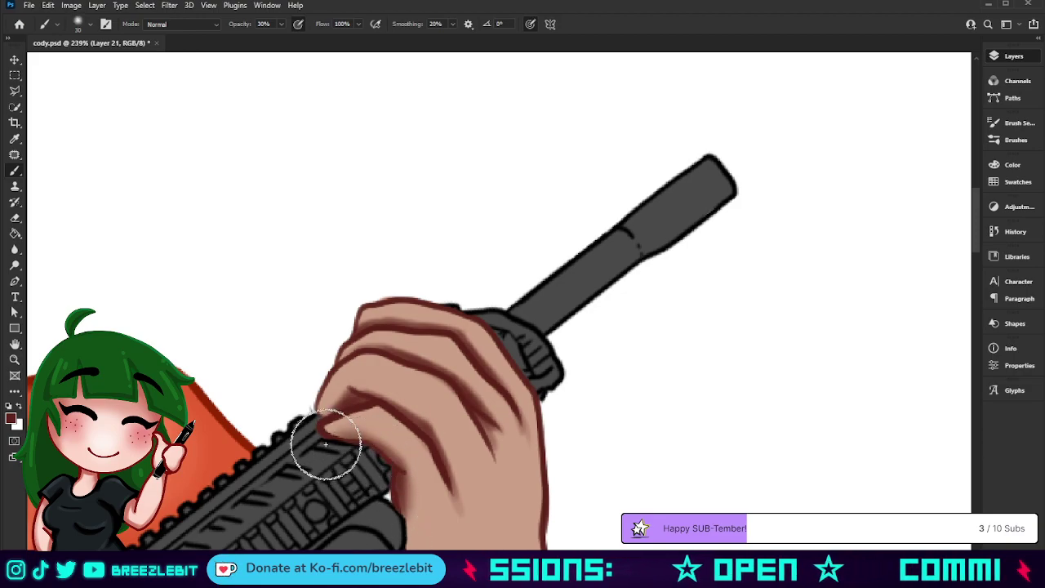
key(bracketleft)
key(bracketleft)
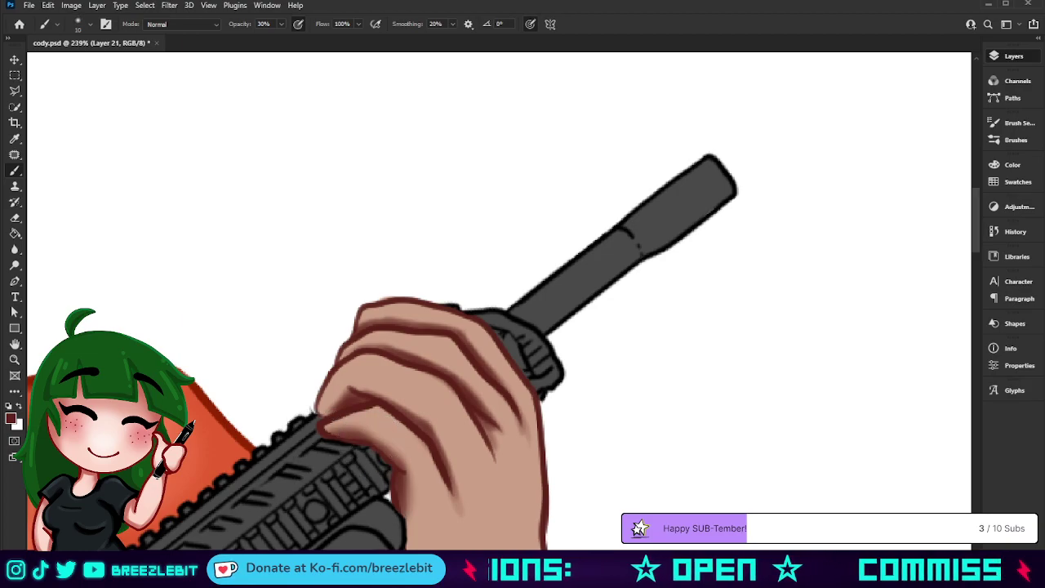
Shade the raised hand's wrist just above the white cuff using a soft size 40 brush in dark reddish-brown
key(z)
drag(462, 430, 407, 458)
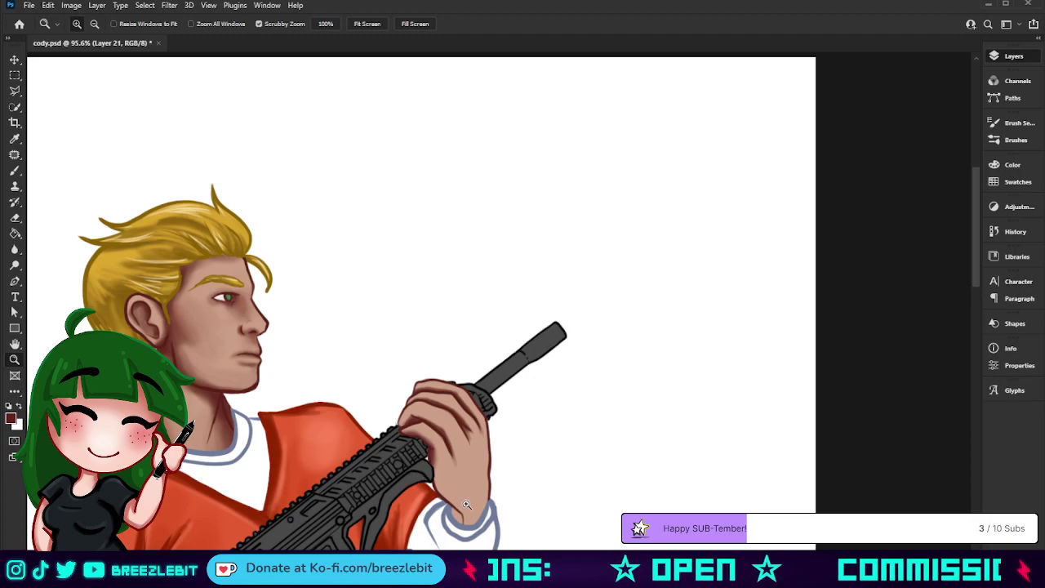
drag(466, 504, 436, 435)
scroll(463, 372, down, 2)
scroll(567, 310, up, 6)
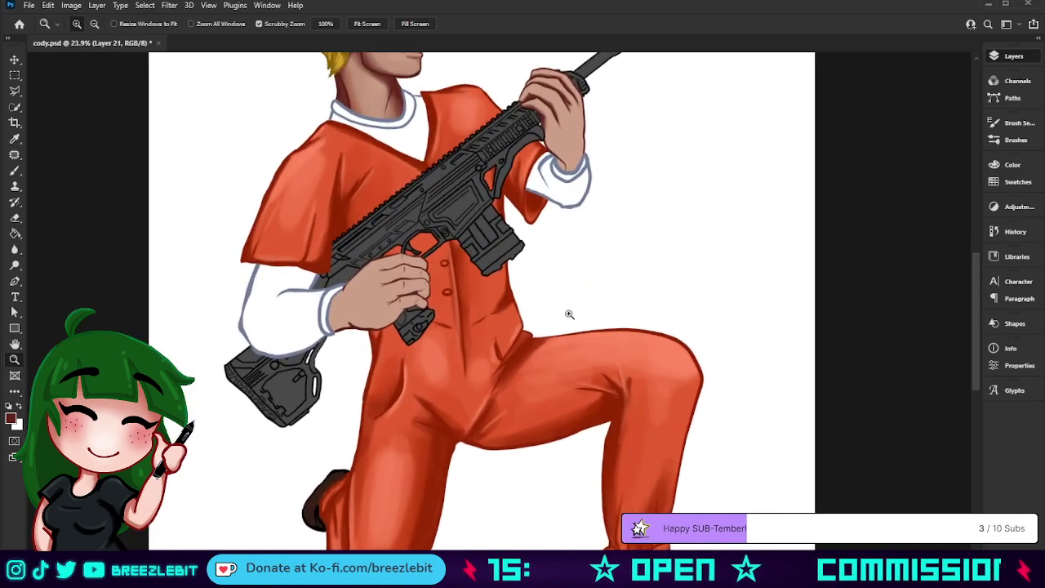
scroll(529, 305, up, 3)
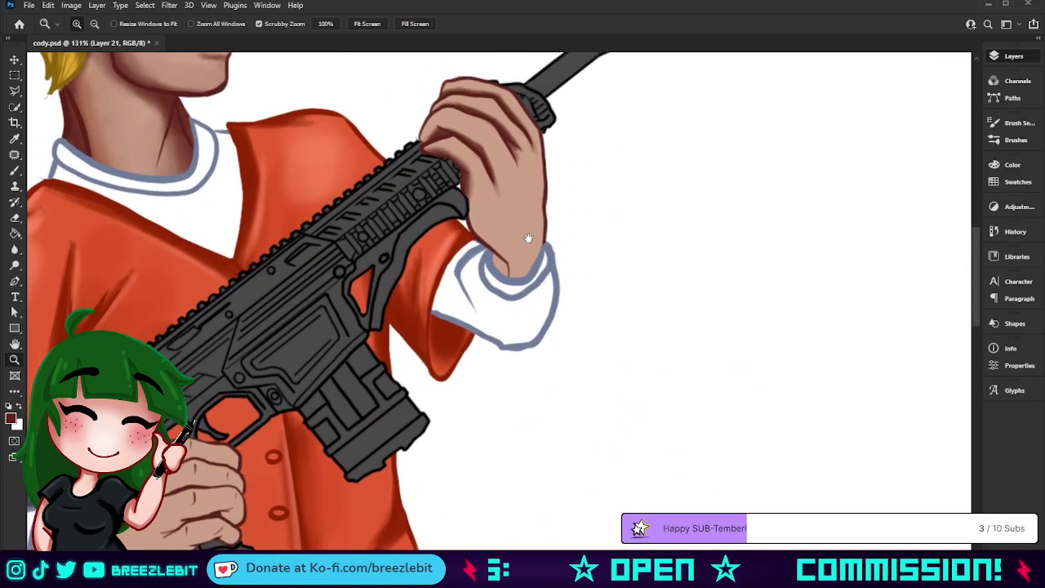
scroll(559, 248, down, 2)
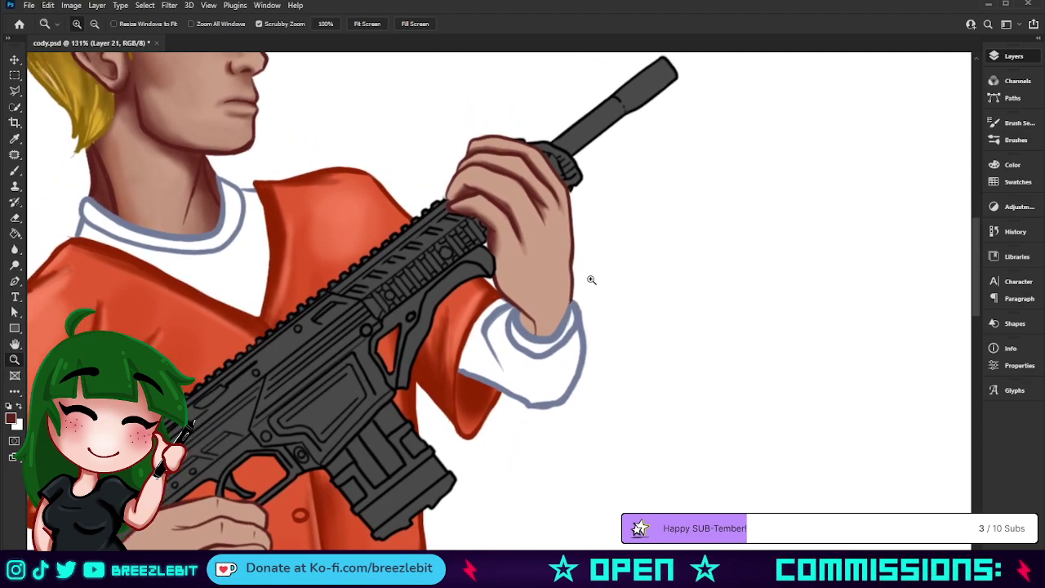
scroll(593, 280, up, 4)
key(b)
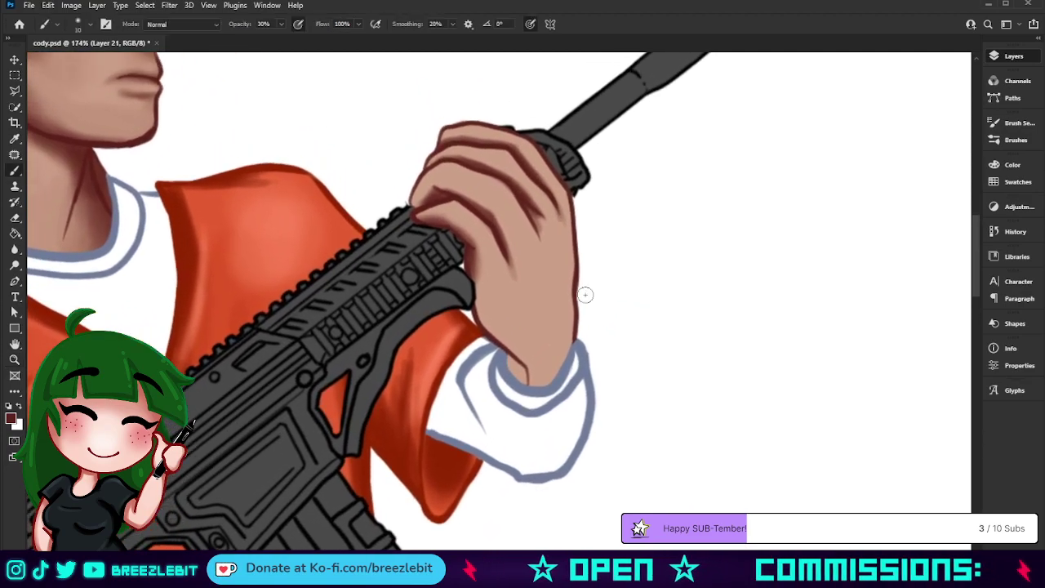
key(bracketright)
key(bracketright)
key(bracketright)
key(bracketright)
key(bracketright)
key(bracketright)
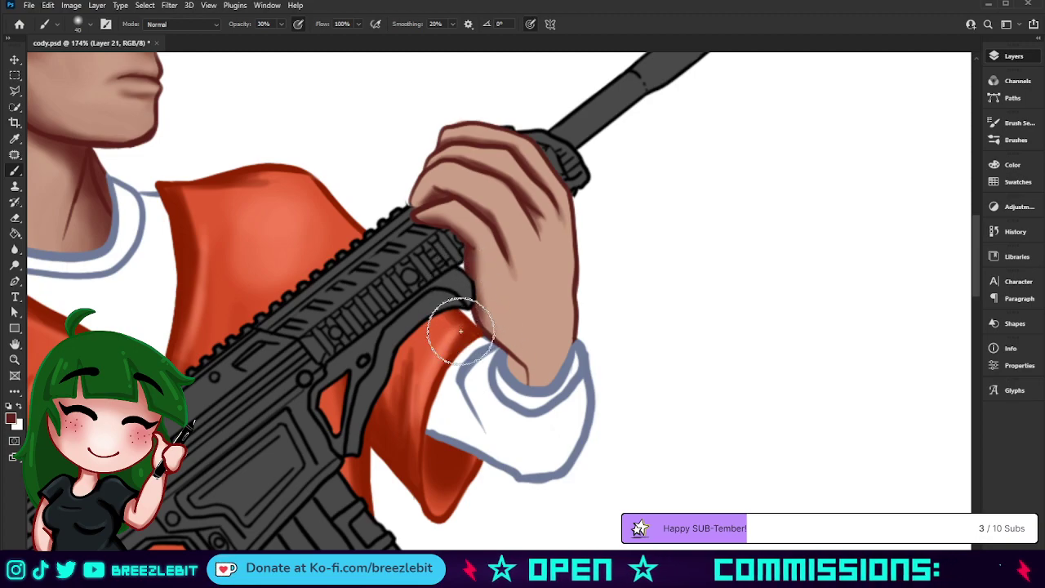
mouse_move(473, 342)
mouse_down()
mouse_move(522, 375)
mouse_move(503, 365)
mouse_move(538, 407)
mouse_up()
mouse_move(482, 351)
mouse_down()
mouse_move(527, 418)
mouse_move(590, 355)
mouse_move(515, 395)
mouse_move(514, 409)
mouse_move(585, 338)
mouse_move(597, 351)
mouse_move(577, 422)
mouse_up()
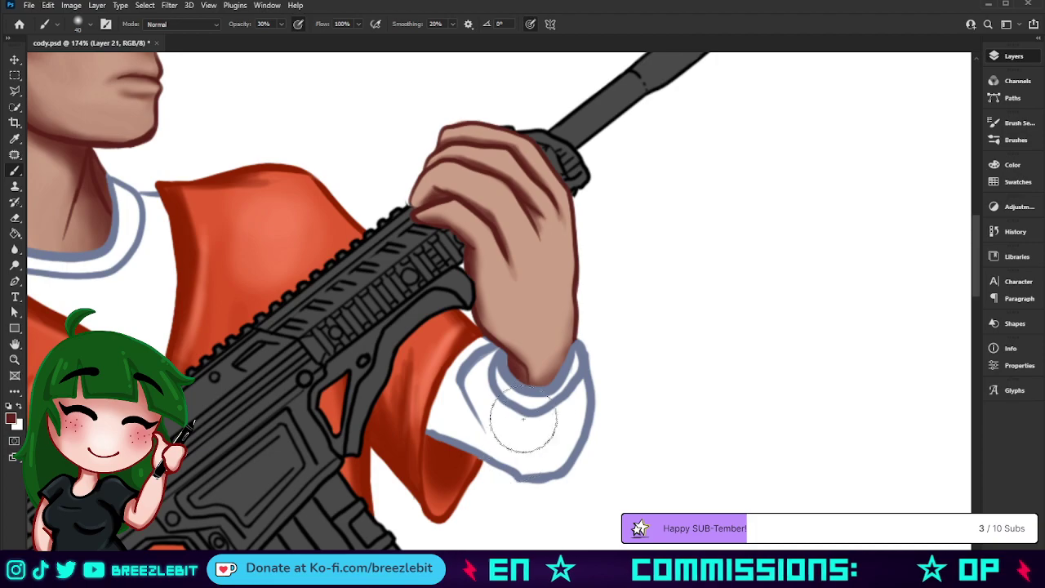
drag(571, 362, 515, 411)
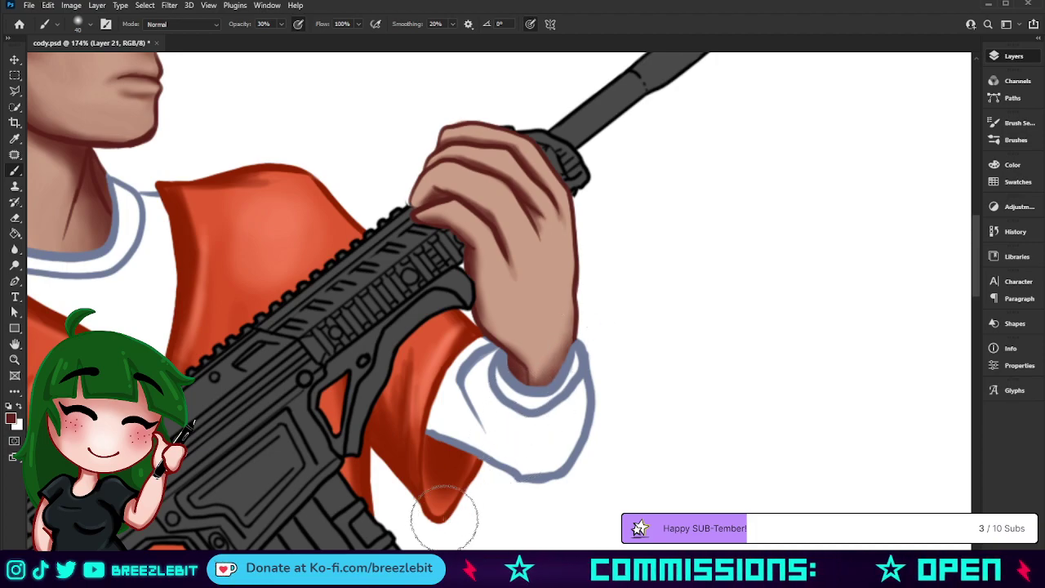
drag(442, 395, 467, 387)
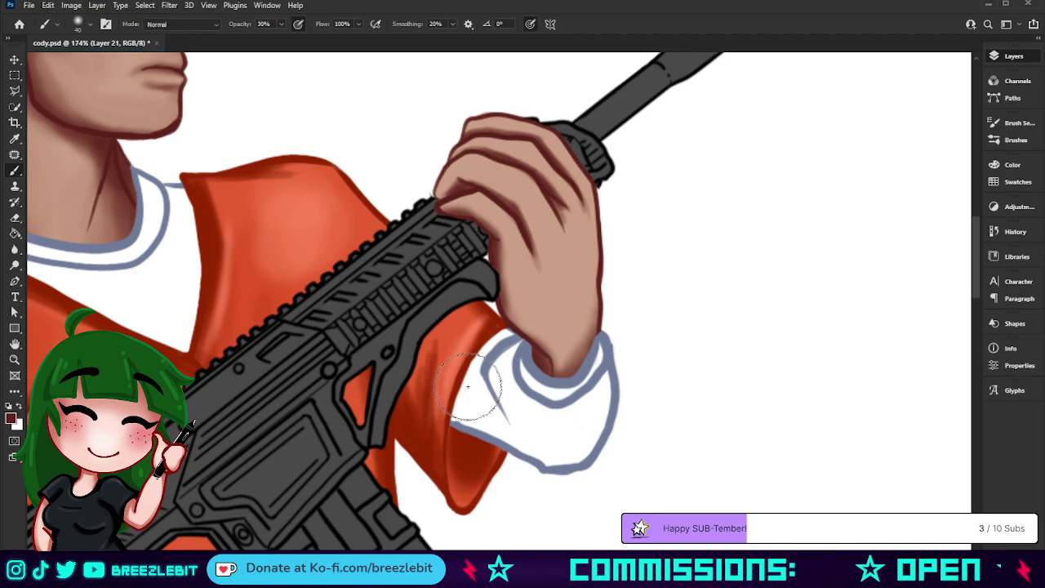
mouse_move(468, 386)
mouse_down()
mouse_move(493, 268)
mouse_move(490, 288)
mouse_move(477, 250)
mouse_move(515, 355)
mouse_move(495, 326)
mouse_up()
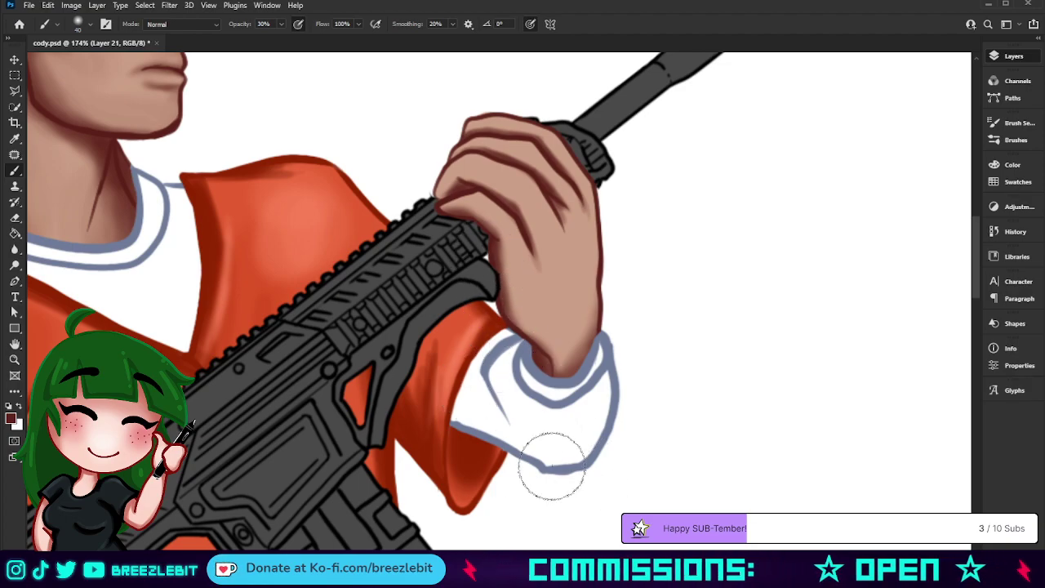
Paint a reddish-brown shadow on the trigger hand's wrist by the cuff and along its lower edge, refining the edge at brush size 10
mouse_move(316, 458)
mouse_down()
mouse_move(355, 457)
mouse_move(660, 253)
mouse_move(791, 147)
mouse_move(662, 130)
mouse_move(655, 139)
mouse_move(673, 142)
mouse_up()
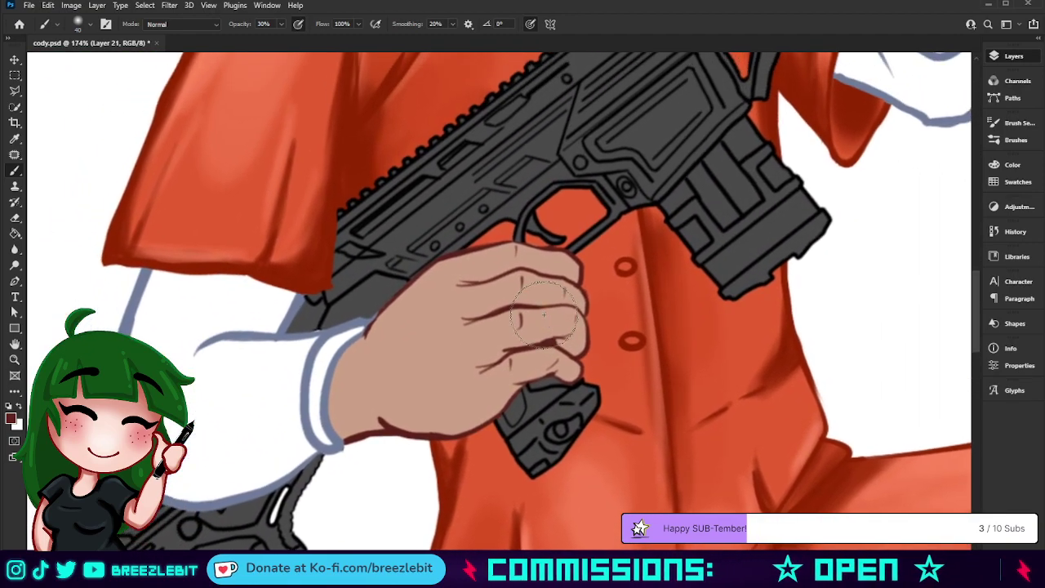
mouse_move(404, 445)
mouse_down()
mouse_move(310, 421)
mouse_move(367, 435)
mouse_move(350, 439)
mouse_move(319, 420)
mouse_move(338, 431)
mouse_move(321, 359)
mouse_move(362, 303)
mouse_move(339, 433)
mouse_move(321, 390)
mouse_move(322, 342)
mouse_move(327, 408)
mouse_move(351, 319)
mouse_move(411, 425)
mouse_move(346, 418)
mouse_up()
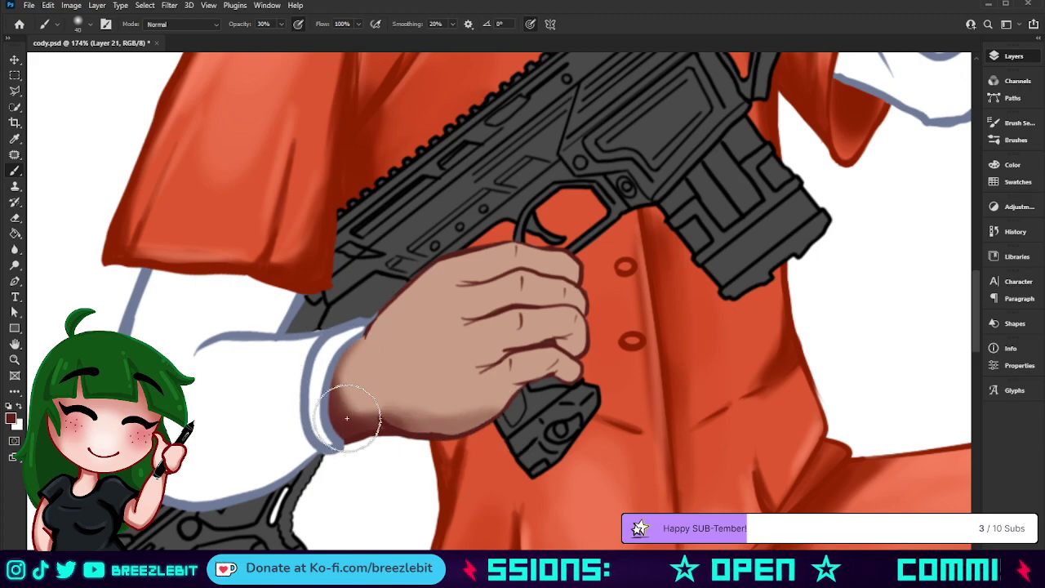
key(bracketleft)
key(bracketleft)
key(bracketleft)
key(bracketleft)
key(bracketleft)
key(bracketleft)
drag(518, 399, 467, 429)
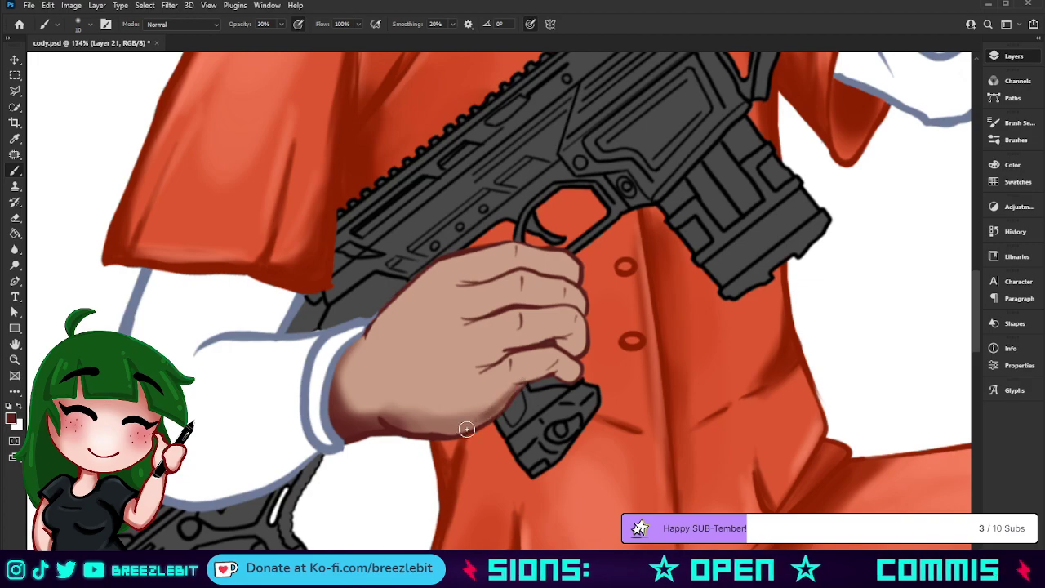
mouse_move(518, 397)
mouse_down()
mouse_move(487, 423)
mouse_move(425, 423)
mouse_up()
Build up and soften the shadow along the trigger hand's underside with brush strokes of varied sizes
key(bracketright)
key(bracketright)
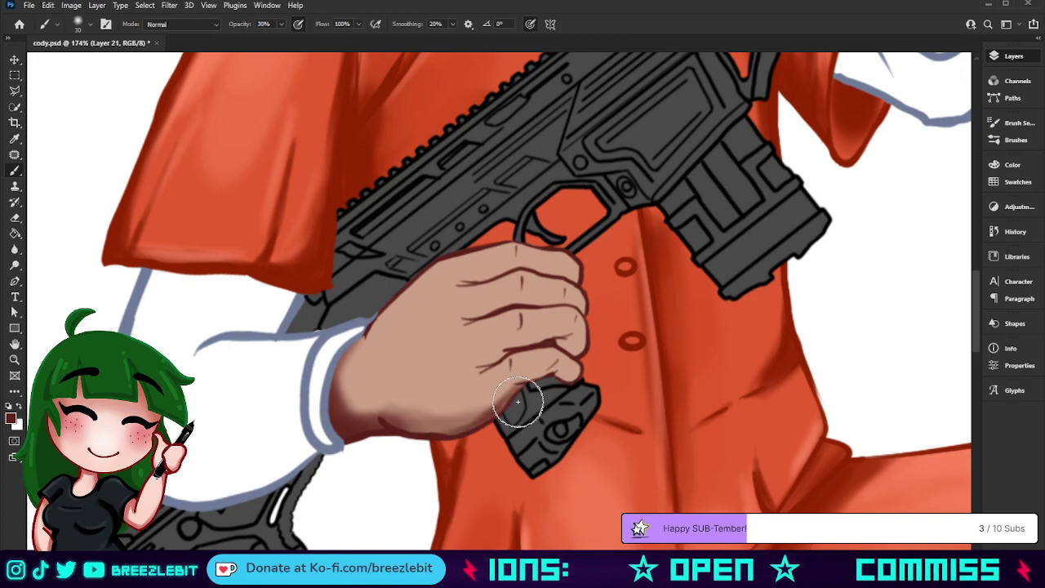
mouse_move(518, 401)
mouse_down()
mouse_move(451, 441)
mouse_move(495, 424)
mouse_move(388, 430)
mouse_up()
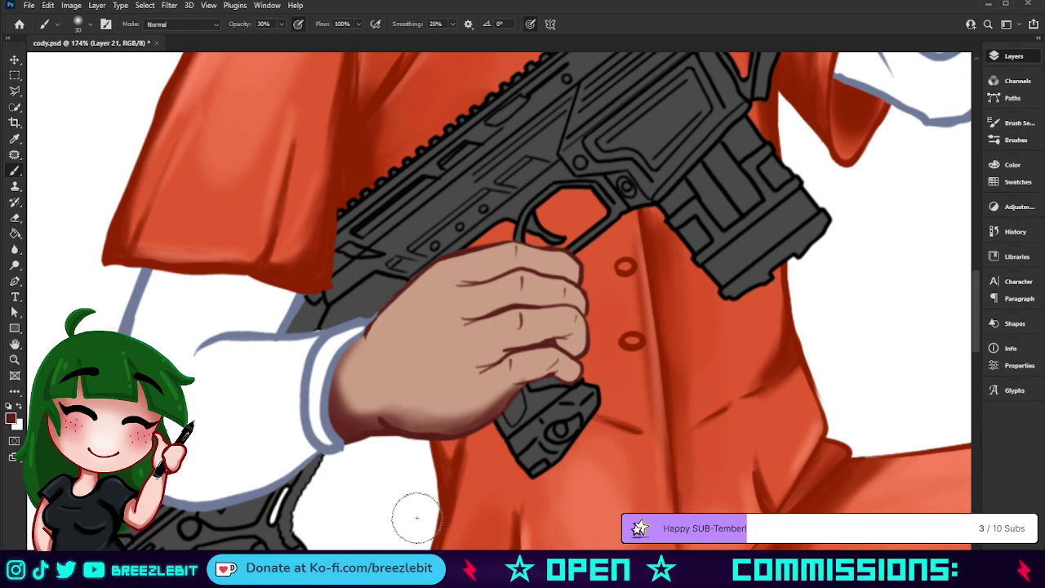
key(])
key(])
key(])
mouse_move(448, 442)
mouse_down()
mouse_move(424, 436)
mouse_move(467, 445)
mouse_up()
key([)
key([)
key([)
key([)
key([)
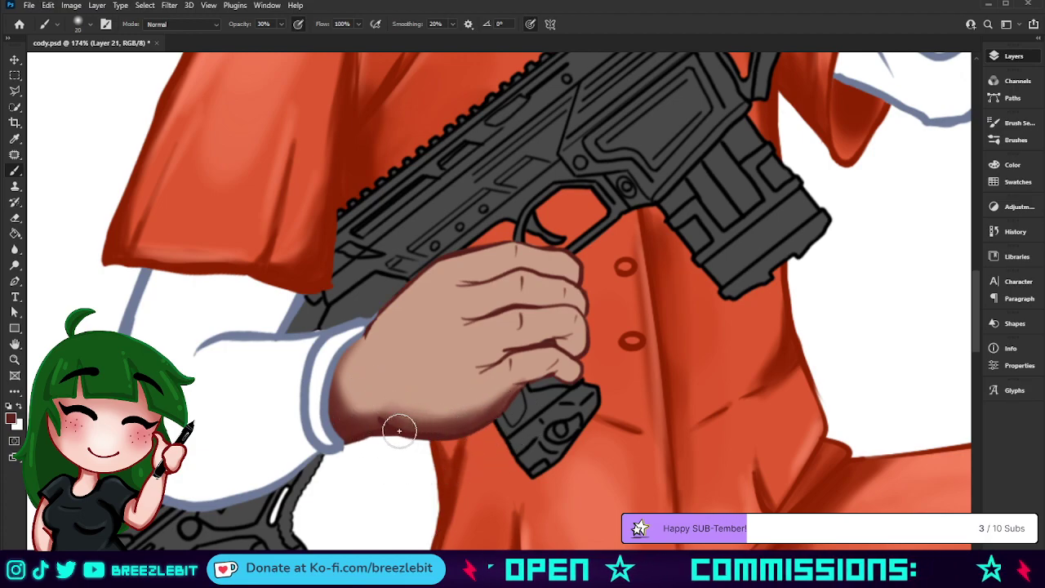
drag(398, 431, 377, 410)
drag(420, 445, 383, 417)
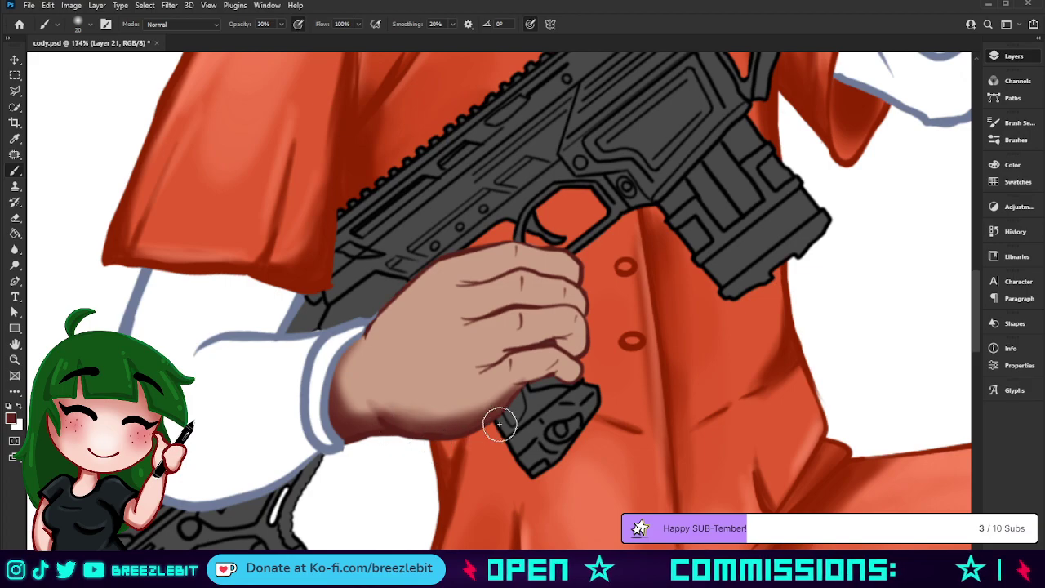
Darken the underside of the little finger, the creases between the fingers and the wrist outline on the trigger hand
mouse_move(499, 424)
mouse_down()
mouse_move(539, 383)
mouse_move(514, 381)
mouse_move(546, 383)
mouse_move(506, 379)
mouse_move(561, 386)
mouse_move(554, 370)
mouse_move(572, 384)
mouse_move(558, 370)
mouse_move(509, 382)
mouse_move(551, 376)
mouse_move(519, 384)
mouse_move(499, 377)
mouse_move(547, 376)
mouse_up()
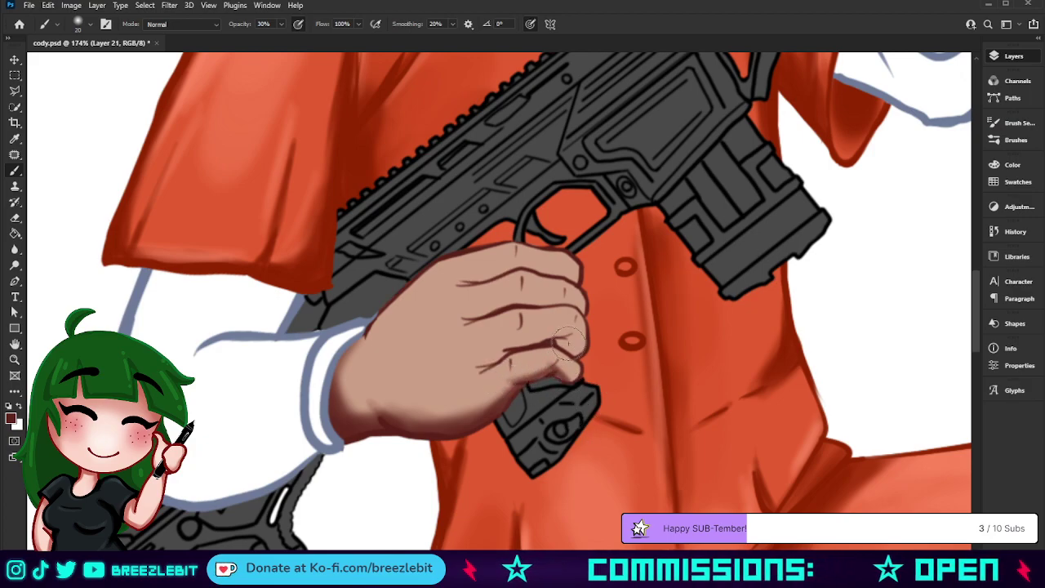
key(bracketleft)
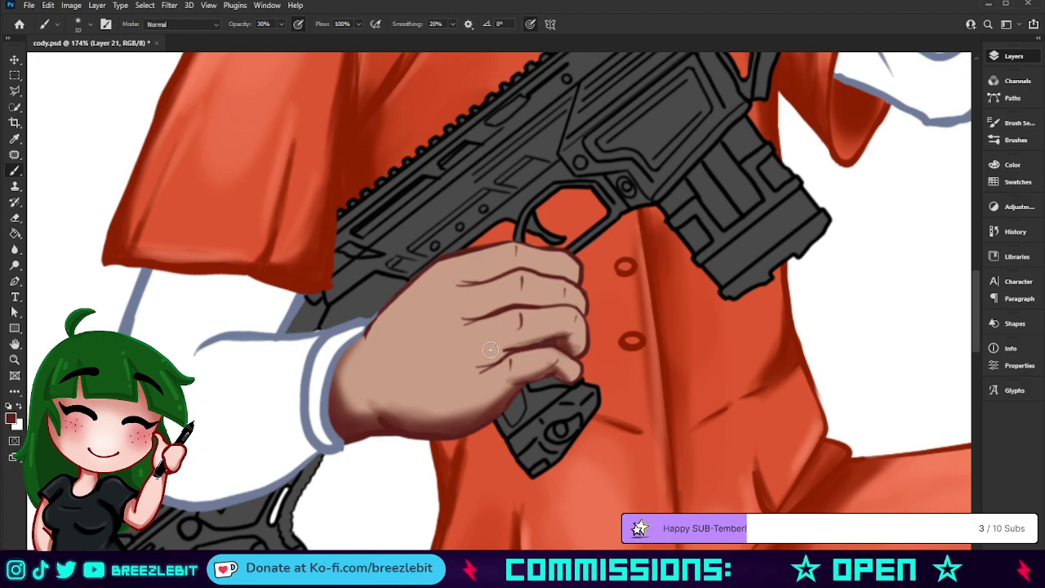
drag(512, 354, 452, 380)
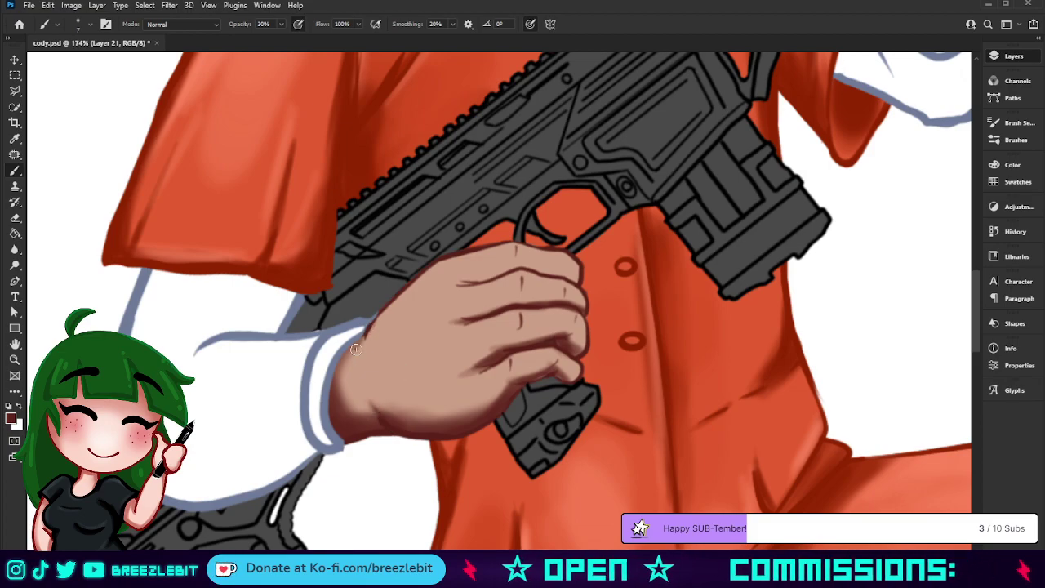
drag(370, 320, 363, 338)
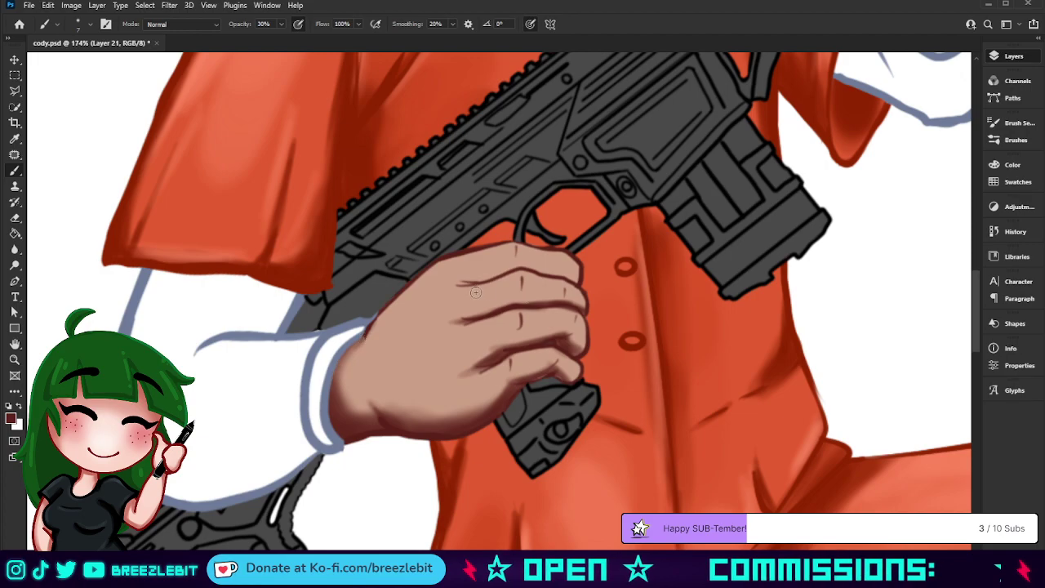
mouse_move(506, 274)
mouse_down()
mouse_move(457, 283)
mouse_move(513, 266)
mouse_up()
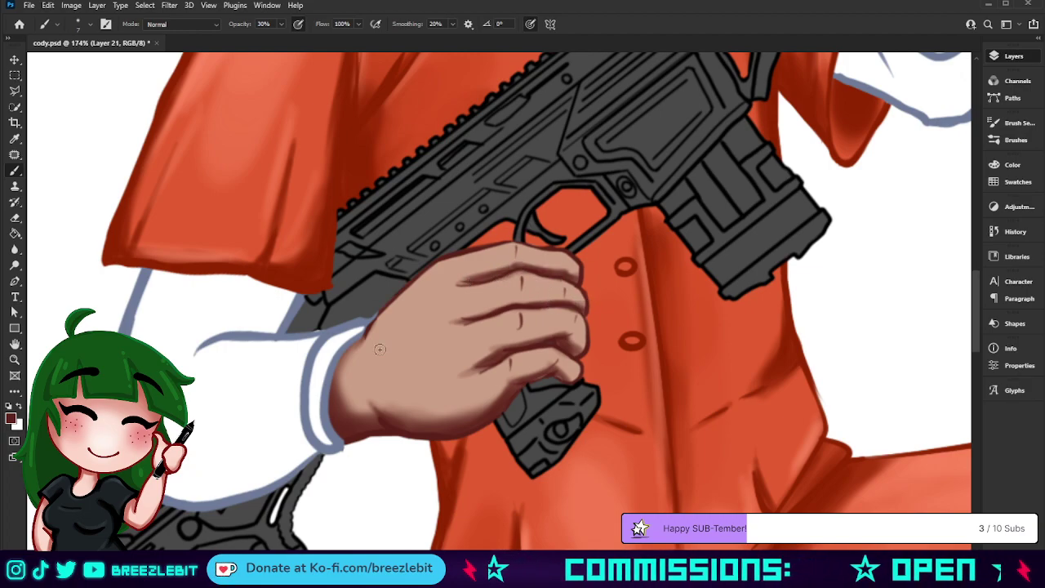
key(z)
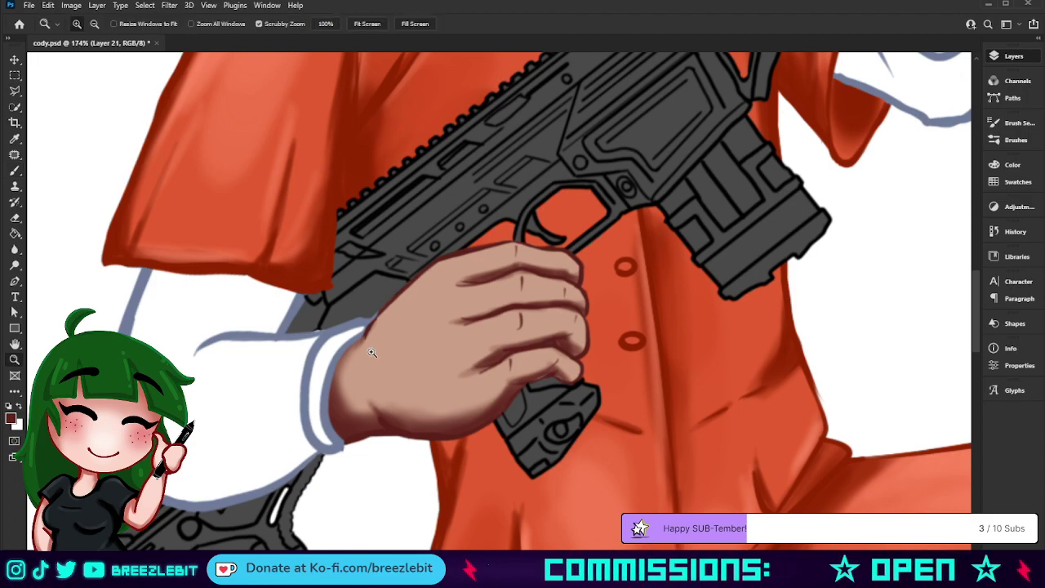
key(ctrl+0)
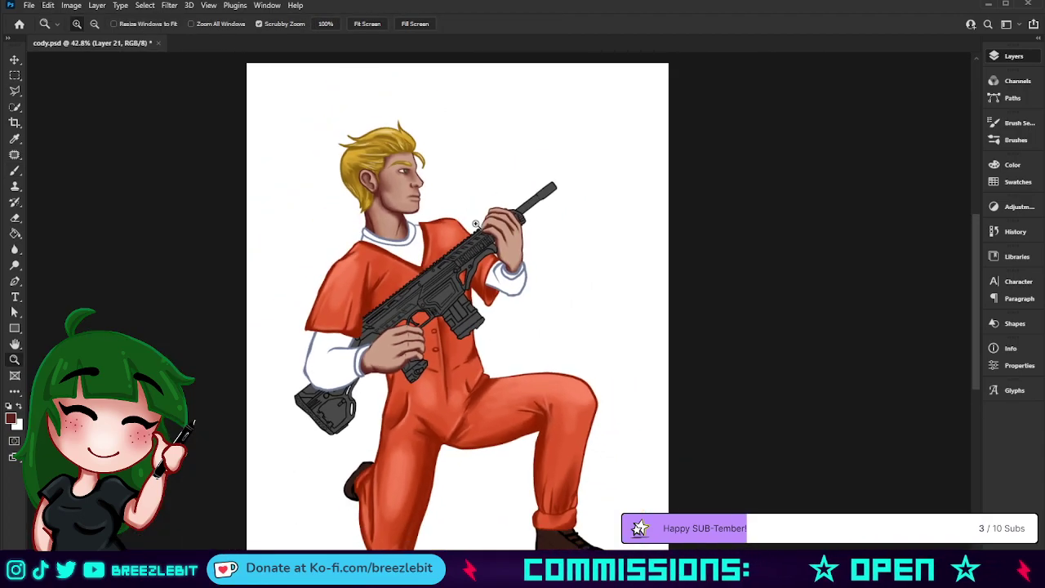
Show the skin-tone reference palette, sample a reddish-brown from it, and hide the palette again
click(838, 151)
drag(613, 179, 645, 186)
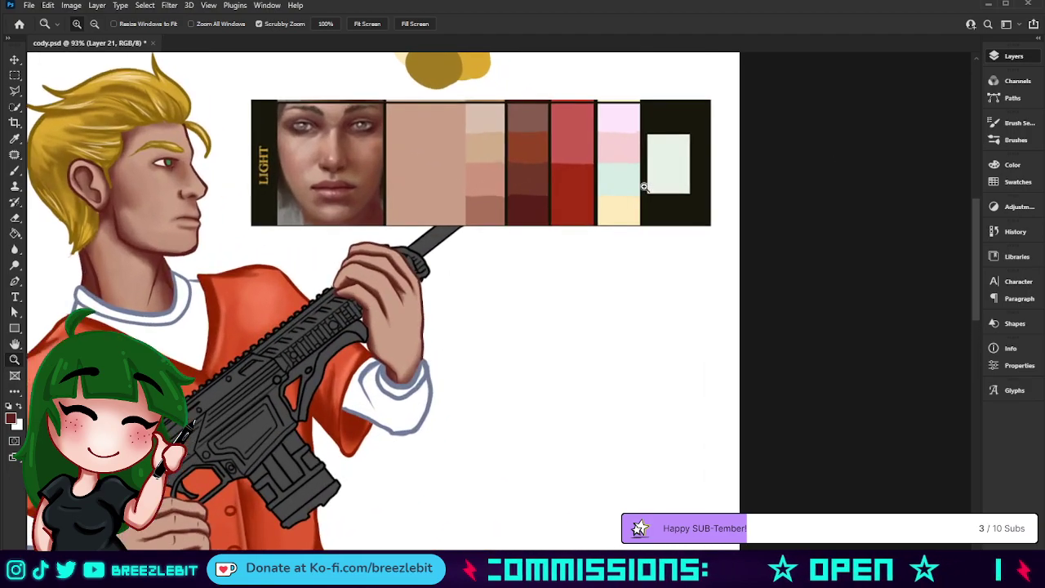
key(i)
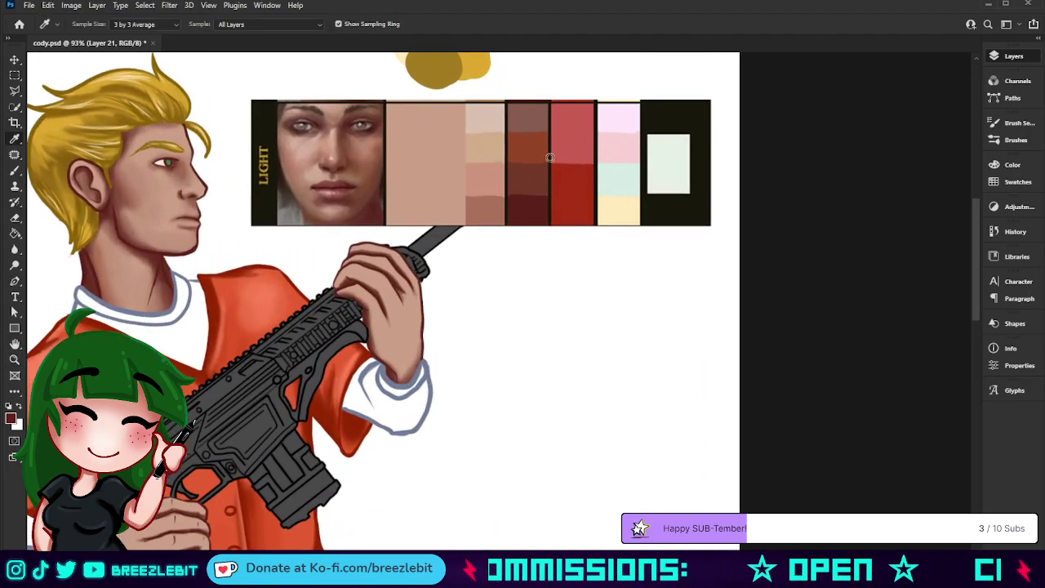
click(841, 156)
mouse_move(441, 345)
mouse_down()
mouse_move(497, 313)
mouse_move(500, 332)
mouse_up()
key(b)
key(z)
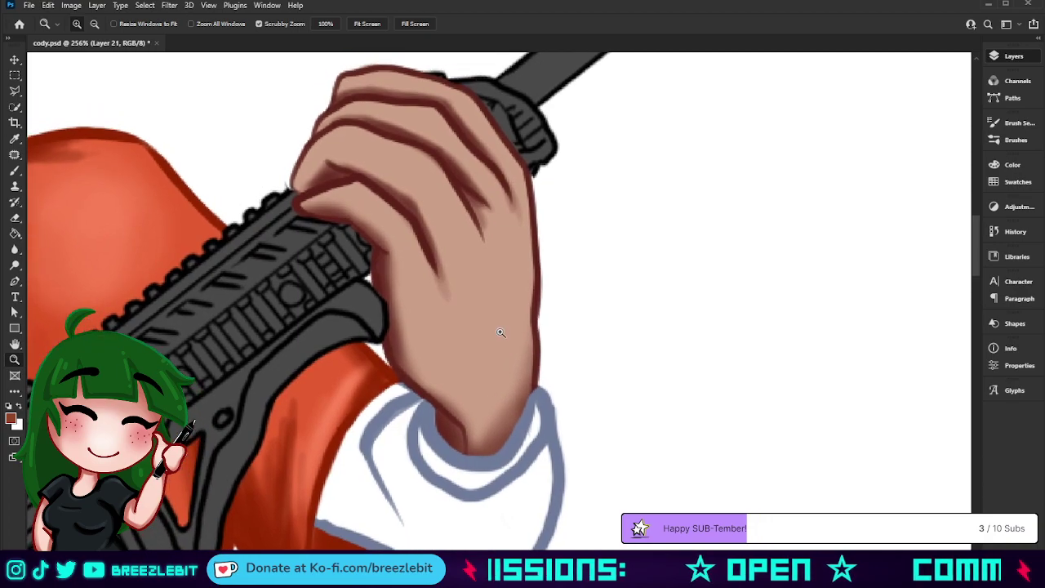
Shade the raised hand's fingers and the side of its palm with soft reddish-brown strokes at brush size 30
key(b)
key(bracketright)
key(bracketright)
key(bracketright)
key(bracketright)
key(bracketright)
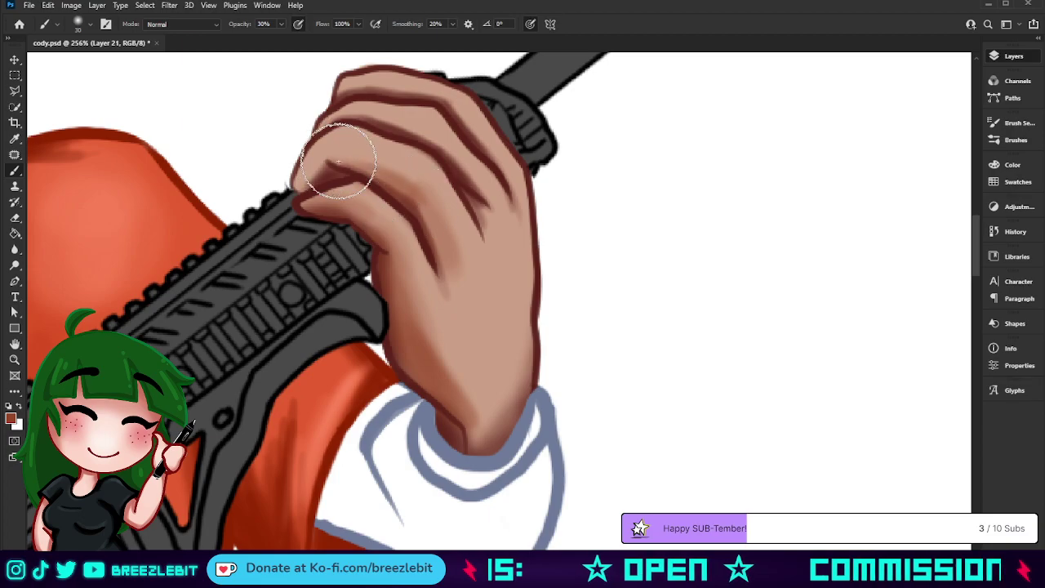
mouse_move(476, 185)
mouse_down()
mouse_move(434, 143)
mouse_move(399, 123)
mouse_up()
drag(457, 158, 355, 123)
Refine the reddish-brown shadows along the raised hand's fingers and index fingertip with smaller brush sizes
key(bracketleft)
key(bracketleft)
key(bracketleft)
key(bracketleft)
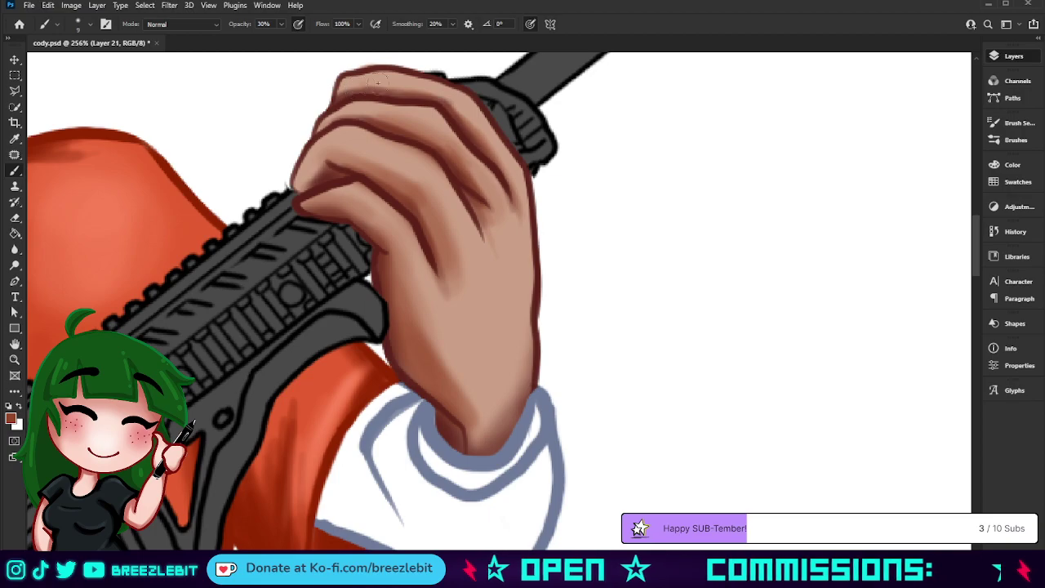
key(bracketright)
key(bracketright)
key(bracketright)
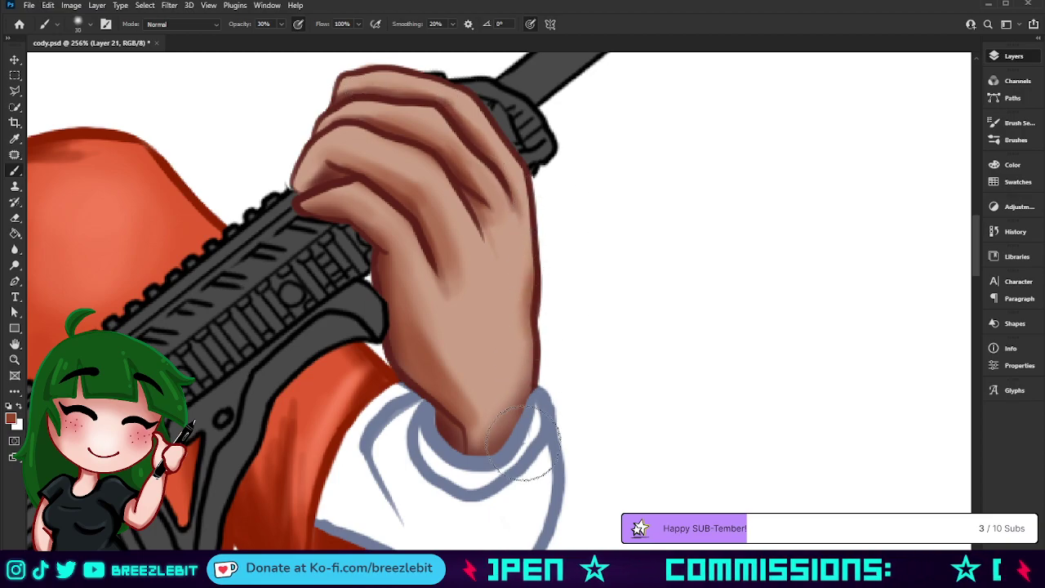
key(bracketleft)
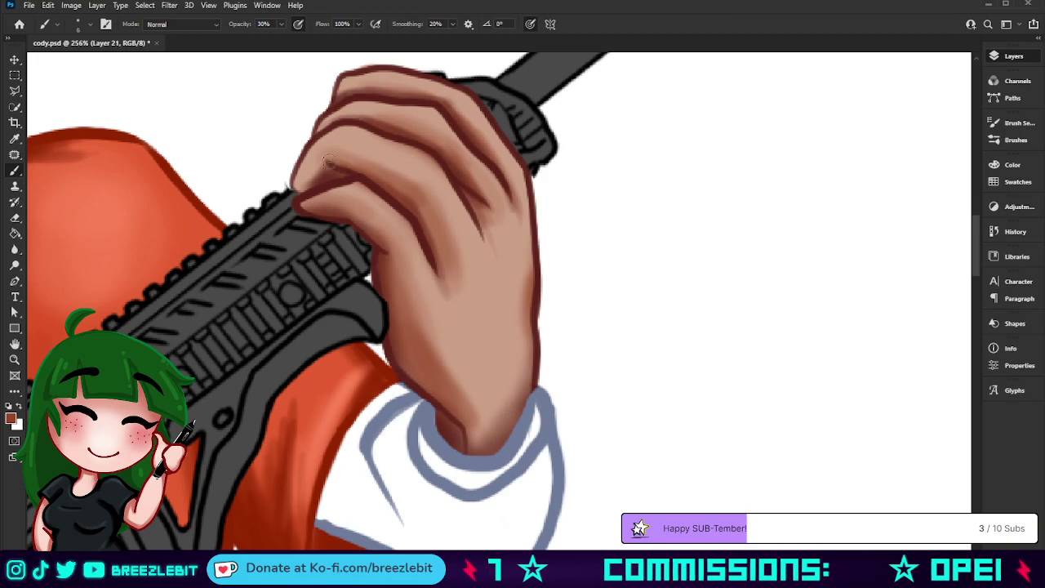
drag(320, 165, 302, 193)
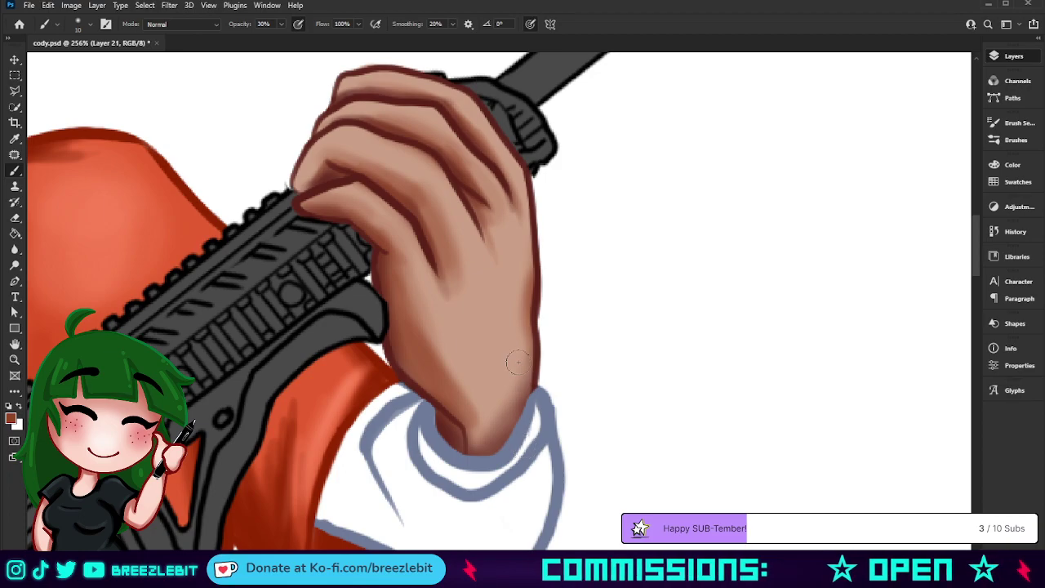
Build a soft reddish-brown mid shadow along the trigger hand's underside at brush size 35, continuing with a smaller brush
key(z)
mouse_move(521, 362)
mouse_down()
mouse_move(446, 359)
mouse_move(398, 373)
mouse_move(414, 362)
mouse_move(390, 404)
mouse_up()
key(b)
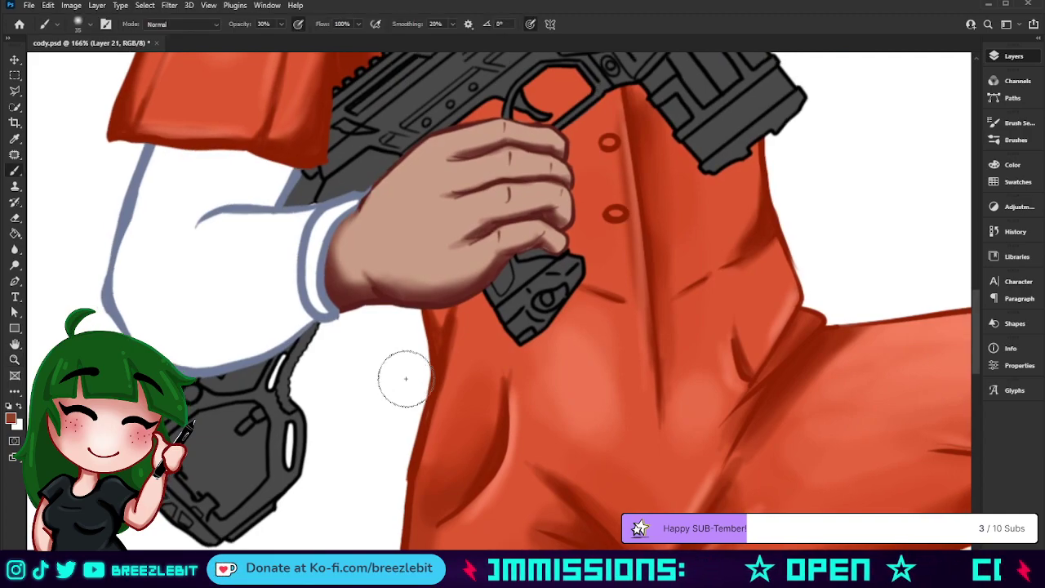
mouse_move(491, 262)
mouse_down()
mouse_move(469, 278)
mouse_move(421, 266)
mouse_move(413, 279)
mouse_move(343, 290)
mouse_move(376, 302)
mouse_up()
key([)
key([)
key([)
key([)
key([)
key([)
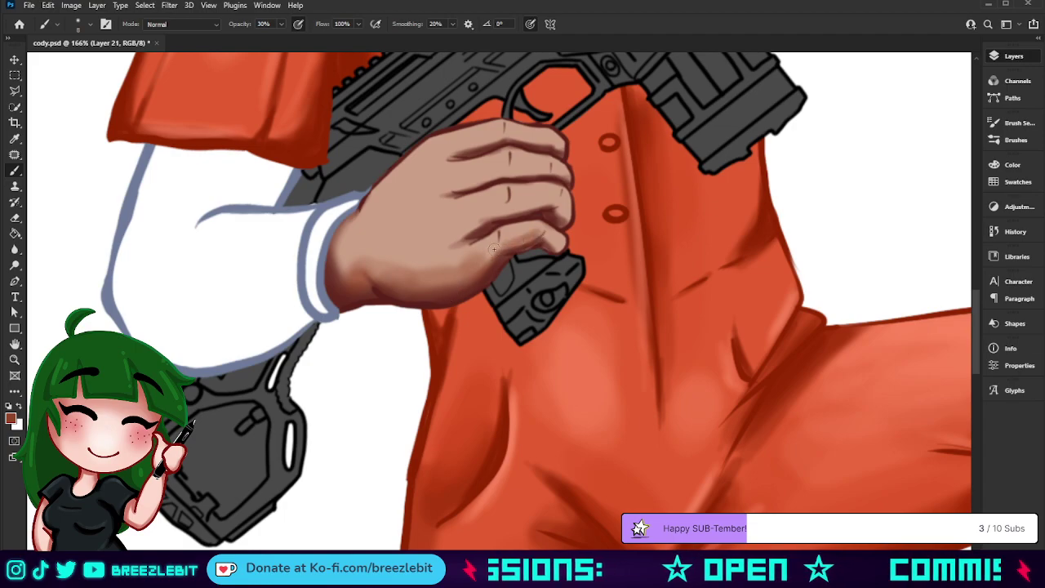
Shade the underside of the trigger hand's little finger at brush size 15 and sample the darker brown beside it
key(bracketright)
key(bracketright)
drag(547, 239, 488, 256)
alt+click(495, 263)
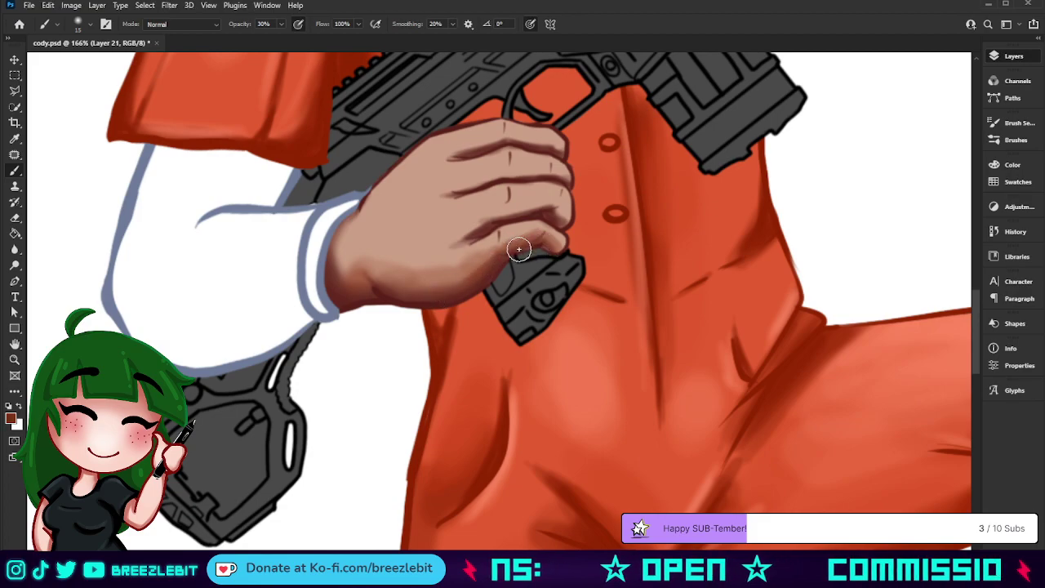
key(space)
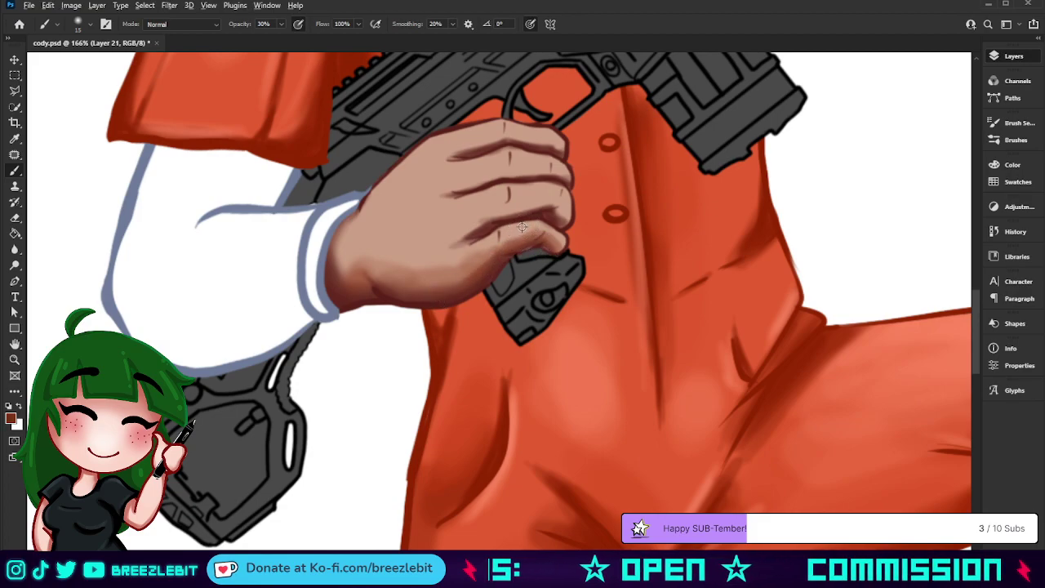
Sample the light skin tone and blend it over the trigger hand's little finger and back, enlarging the brush for the back
alt+click(533, 226)
drag(551, 238, 526, 225)
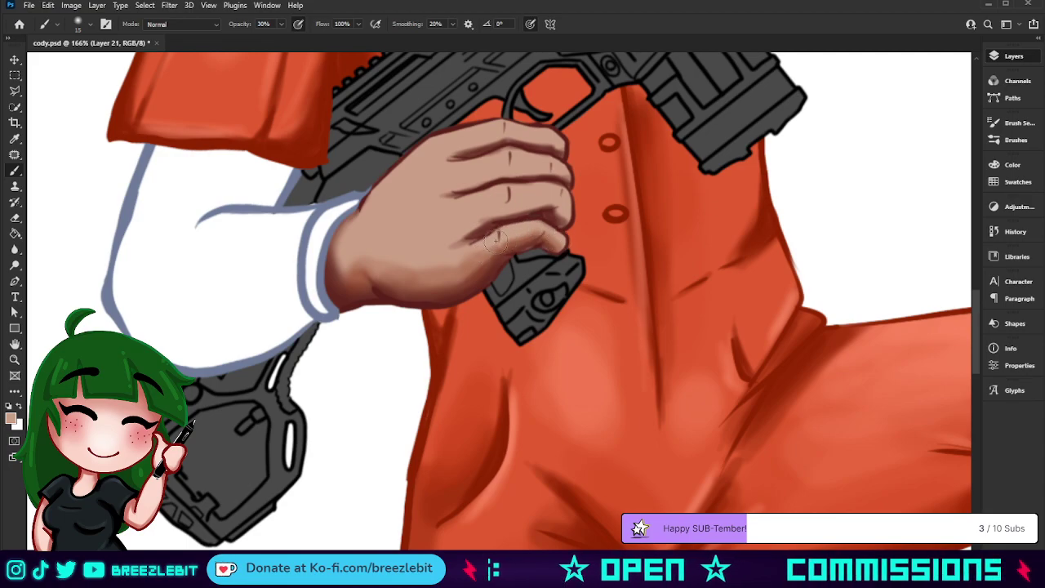
key(bracketright)
key(bracketright)
key(bracketright)
key(bracketright)
key(bracketright)
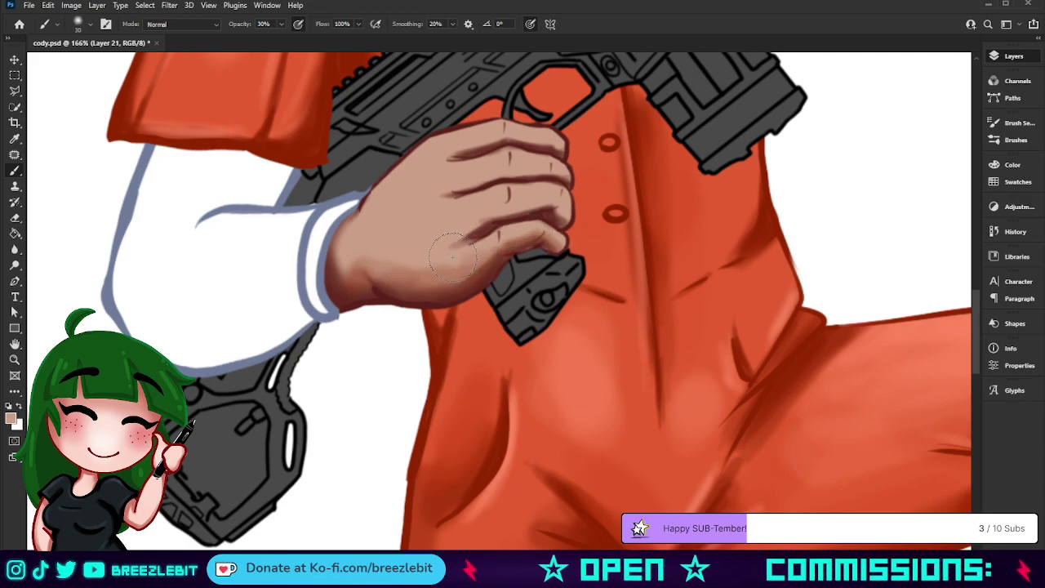
mouse_move(369, 252)
mouse_down()
mouse_move(456, 268)
mouse_move(477, 260)
mouse_move(406, 312)
mouse_move(488, 227)
mouse_up()
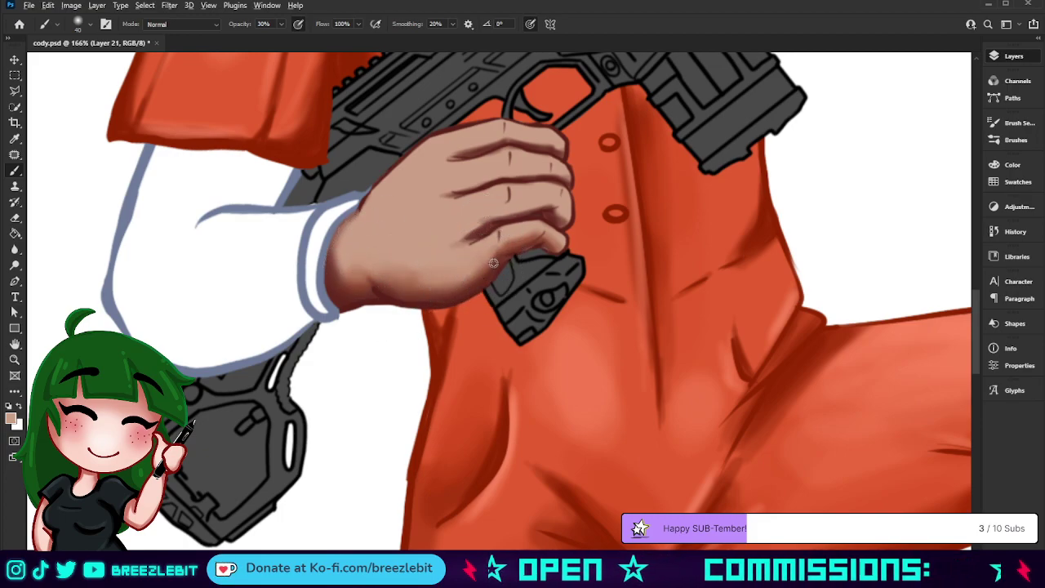
Sample the dark reddish-brown from the trigger hand's lower edge and deepen the crease above the little finger at brush size 15
alt+click(490, 267)
key(bracketleft)
key(bracketleft)
key(bracketleft)
key(bracketleft)
key(bracketleft)
mouse_move(485, 233)
mouse_down()
mouse_move(544, 208)
mouse_move(553, 173)
mouse_move(552, 209)
mouse_move(571, 224)
mouse_move(557, 210)
mouse_move(562, 218)
mouse_move(543, 217)
mouse_move(556, 203)
mouse_move(493, 213)
mouse_move(518, 213)
mouse_move(510, 209)
mouse_move(464, 244)
mouse_move(496, 209)
mouse_move(429, 254)
mouse_move(457, 240)
mouse_up()
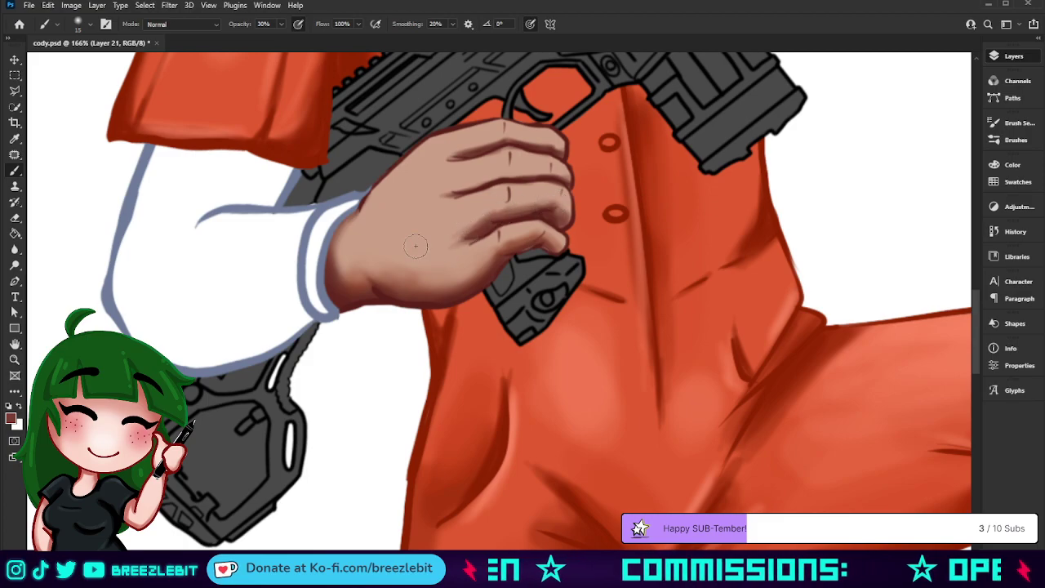
Sample the mid brown from the raised hand's shadow and shade the trigger hand's fingers with it at brush size 10
key(z)
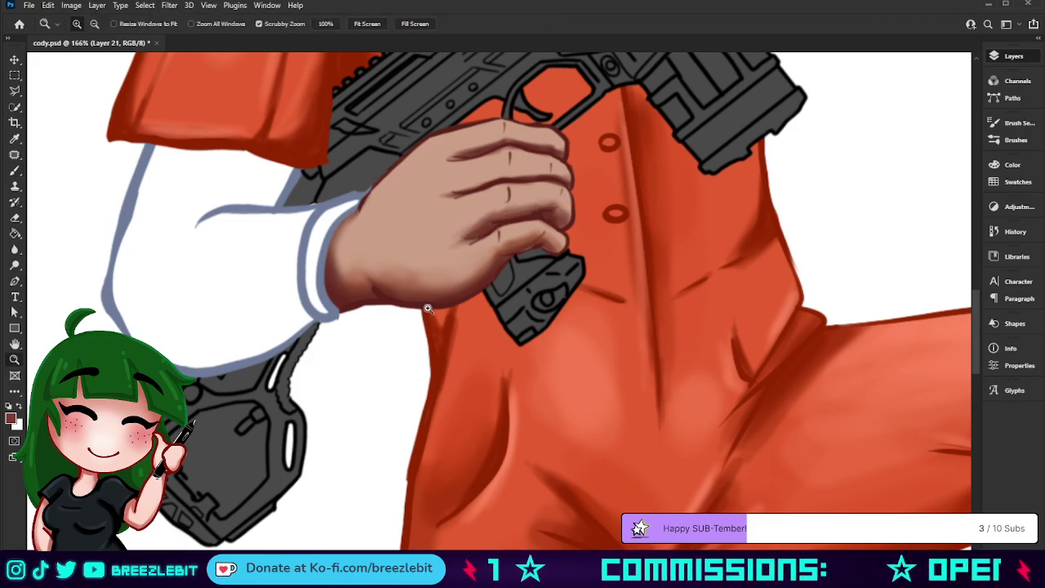
drag(428, 320, 296, 323)
drag(419, 218, 335, 343)
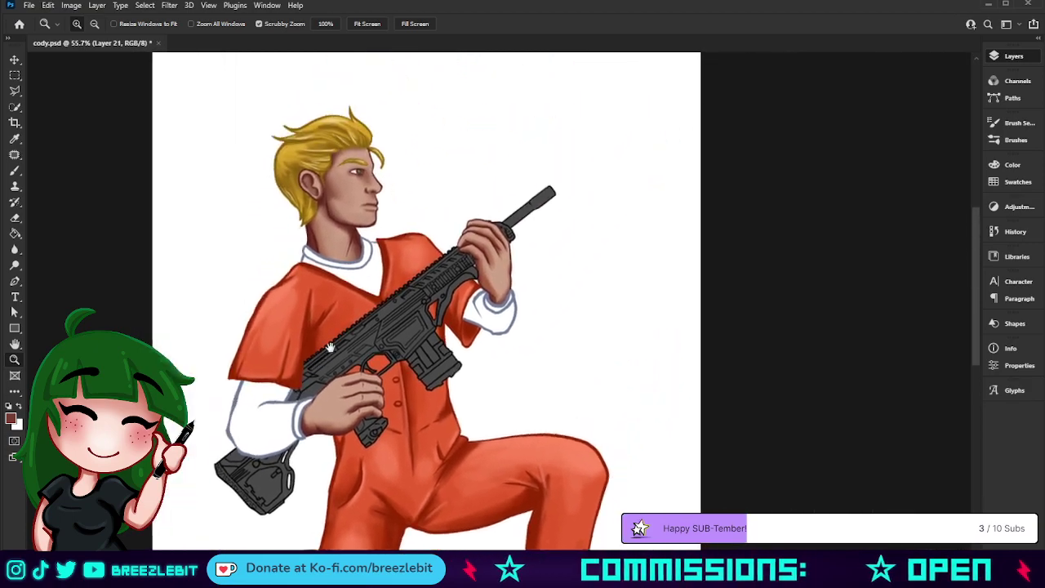
drag(471, 294, 495, 288)
key(i)
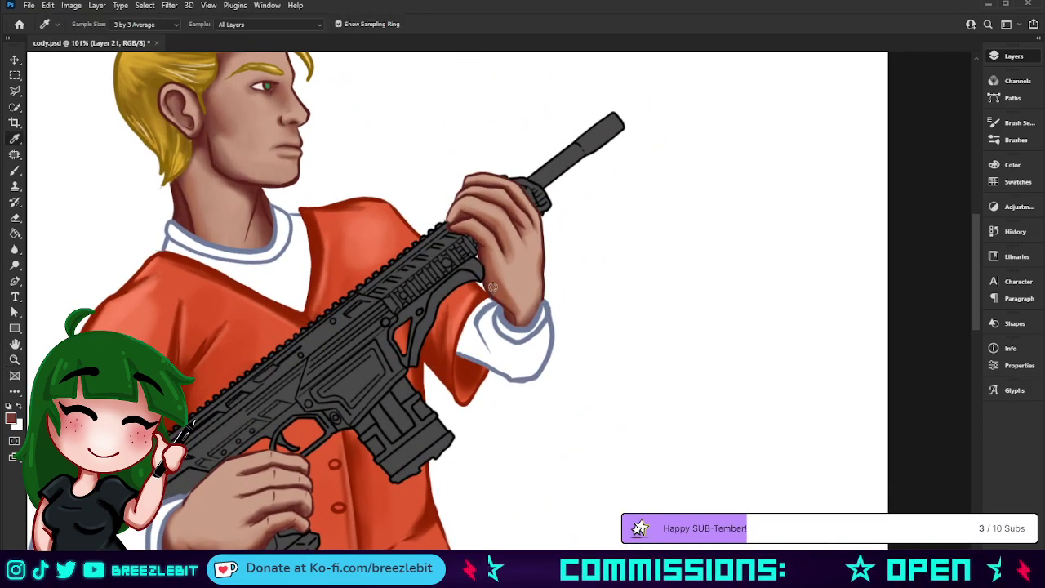
click(497, 285)
key(z)
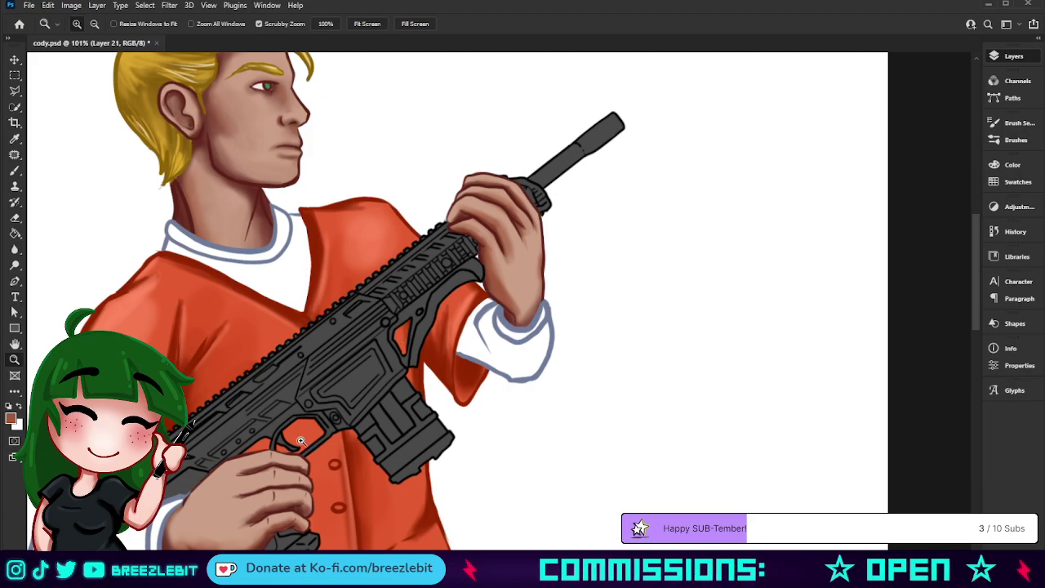
drag(350, 400, 364, 400)
drag(359, 458, 449, 333)
key(b)
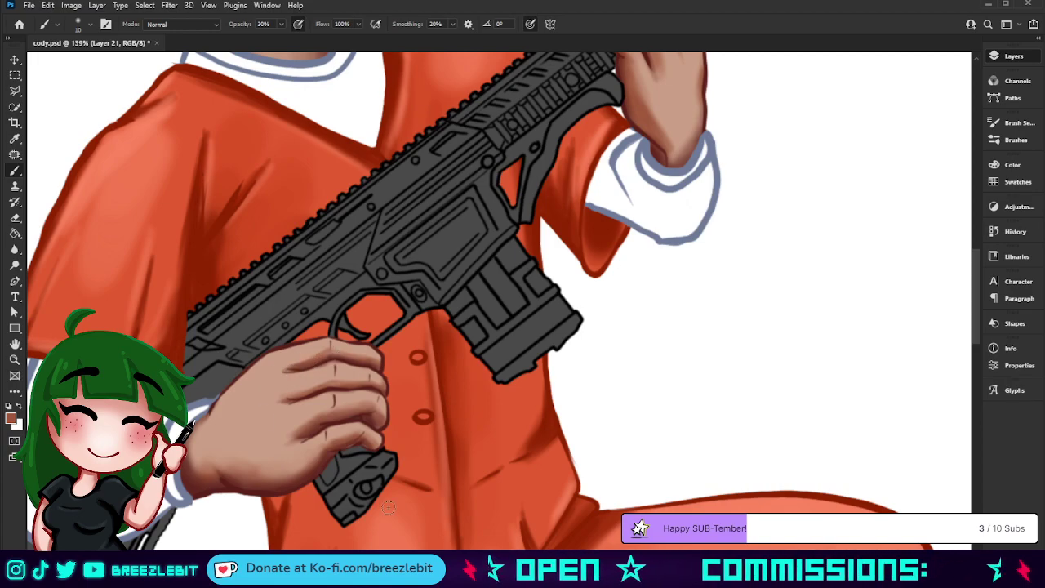
Blend light skin tone over the raised hand's palm and wrist above the cuff with a soft brush of size 30 to 35
key(z)
drag(362, 384, 329, 392)
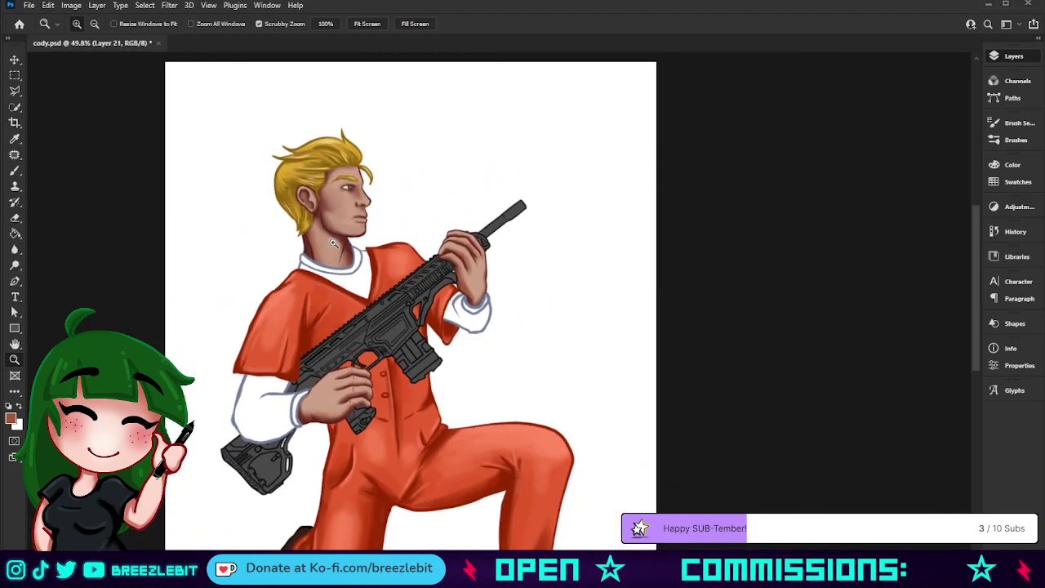
drag(374, 244, 427, 248)
drag(544, 283, 451, 293)
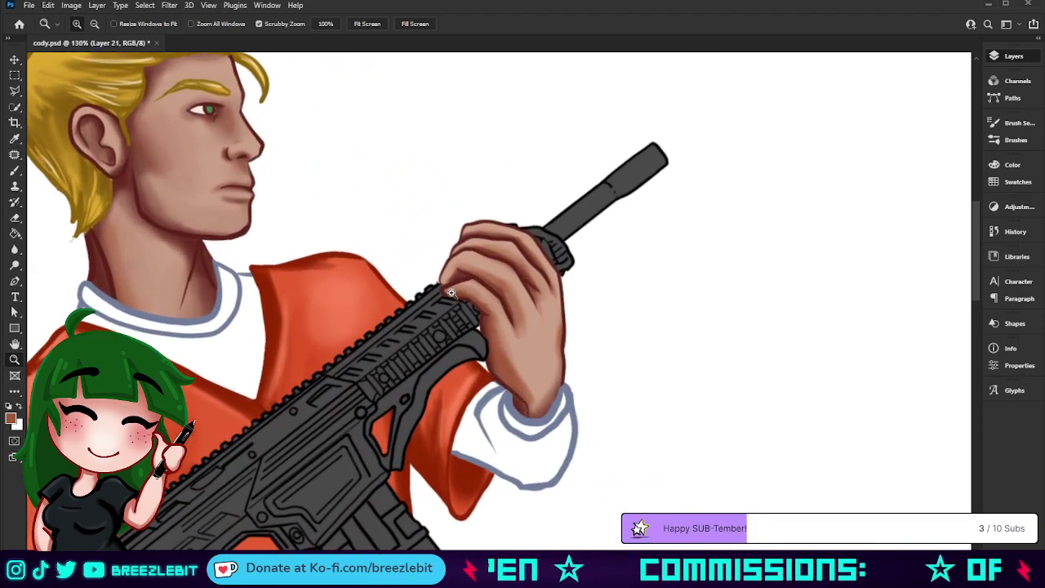
drag(521, 359, 492, 344)
alt+click(491, 344)
key(b)
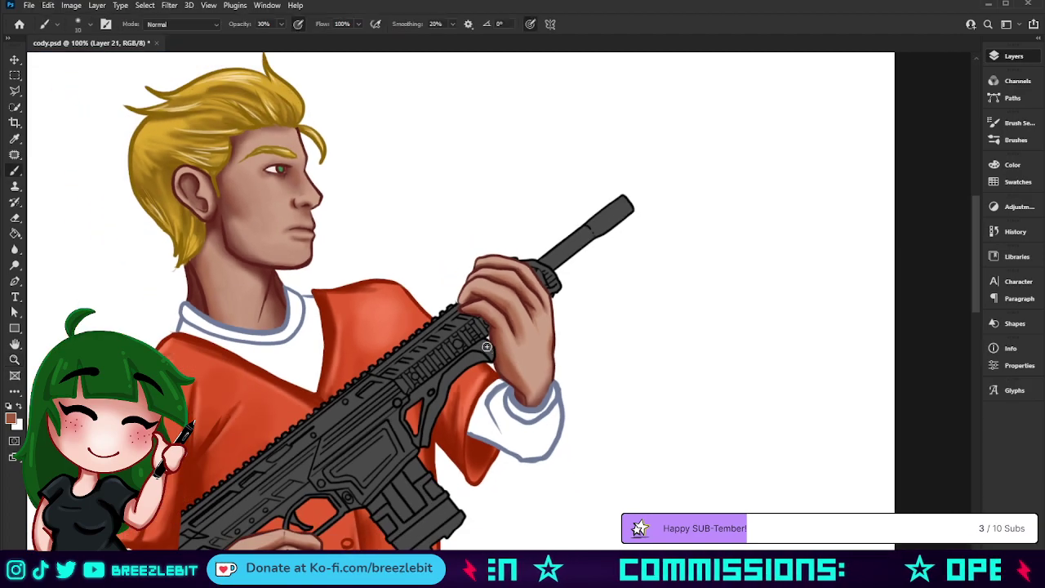
key(])
key(])
key(])
key(])
key(])
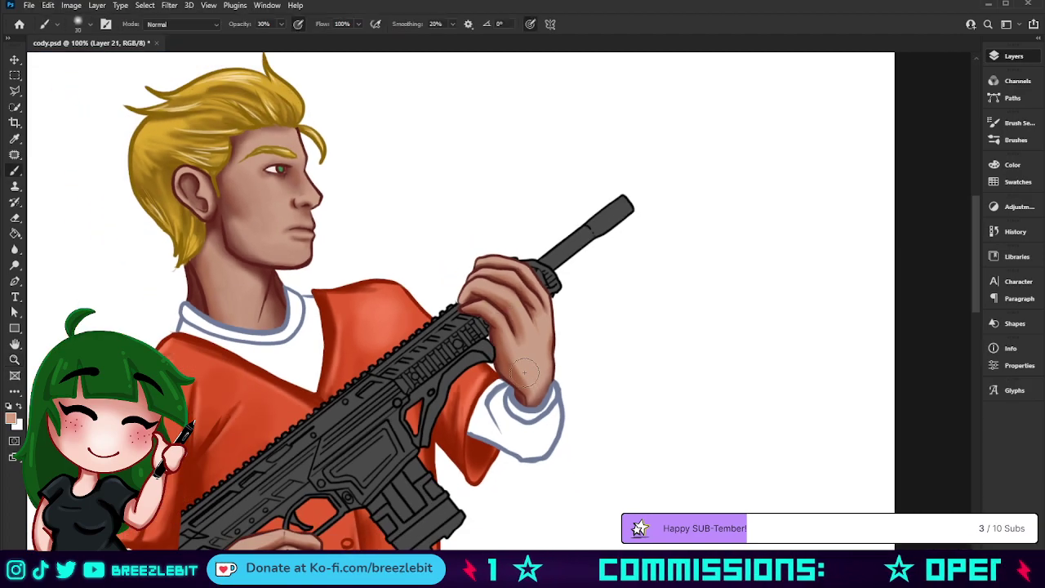
mouse_move(524, 375)
mouse_down()
mouse_move(513, 341)
mouse_move(544, 401)
mouse_up()
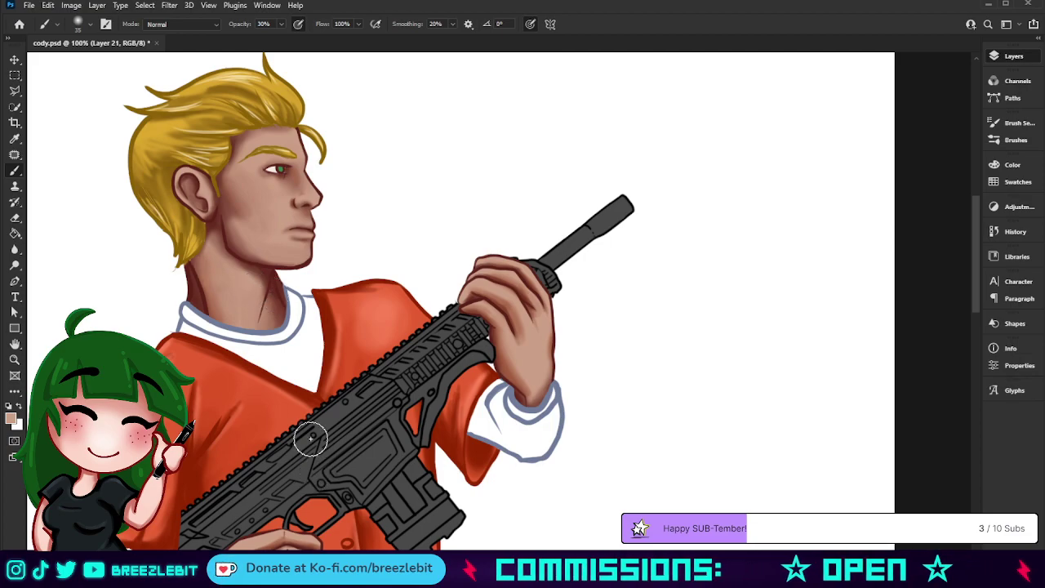
Examine the skin shading on the face, neck and both hands against the whole figure, from full view to close-up
key(z)
alt+click(322, 321)
drag(322, 321, 306, 348)
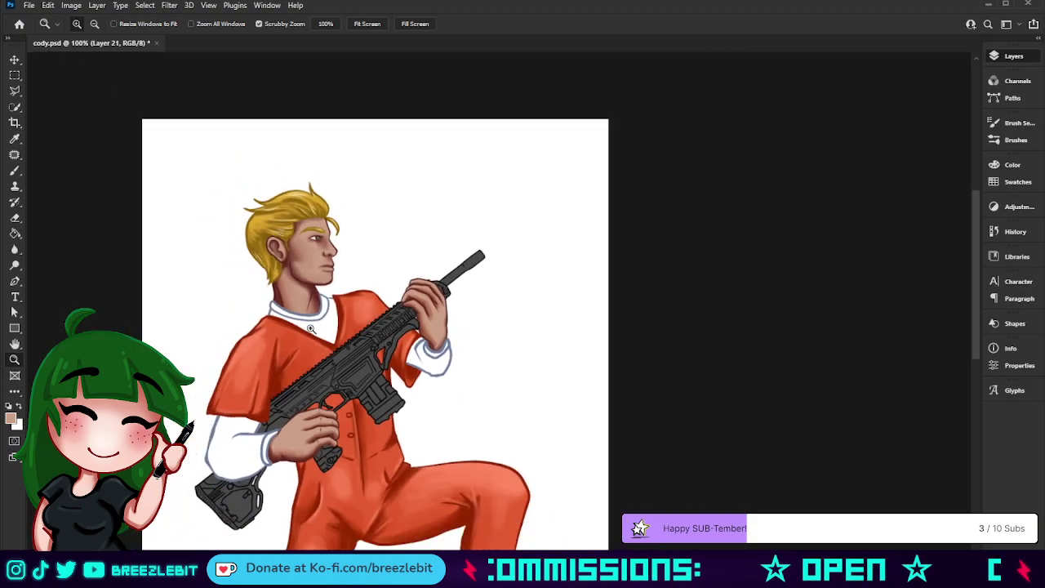
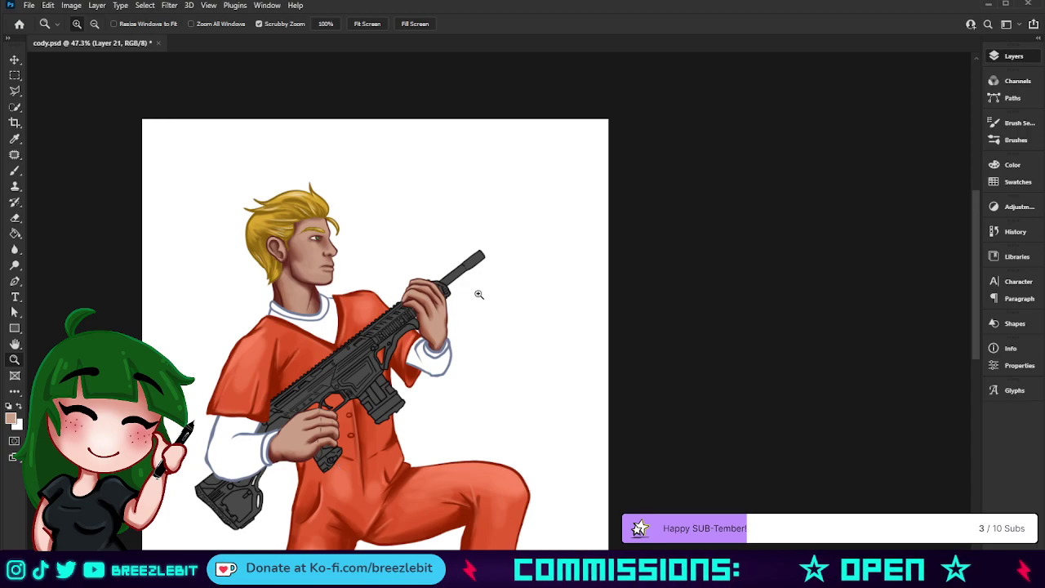
drag(324, 269, 365, 290)
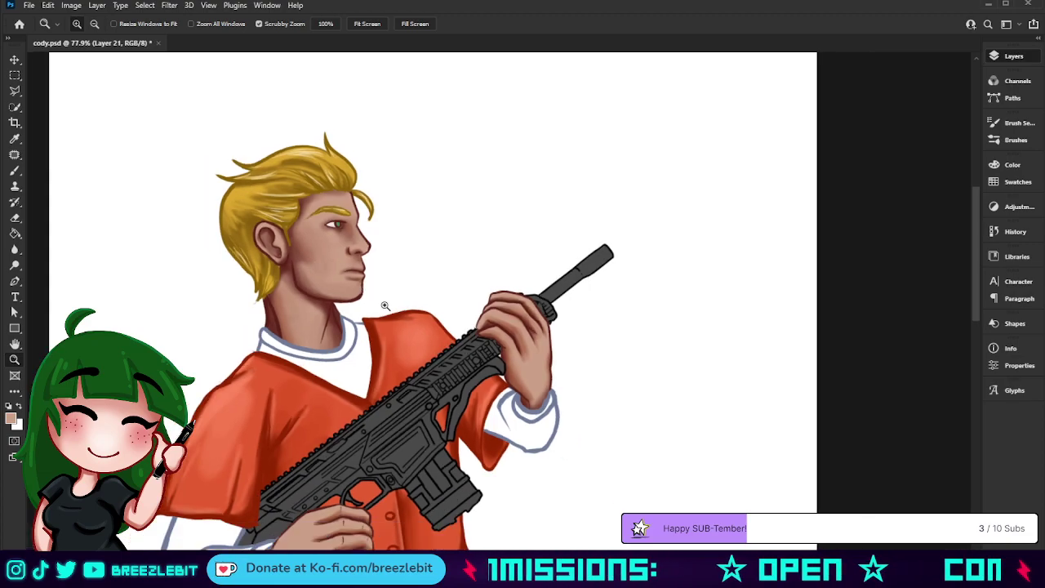
drag(385, 306, 457, 299)
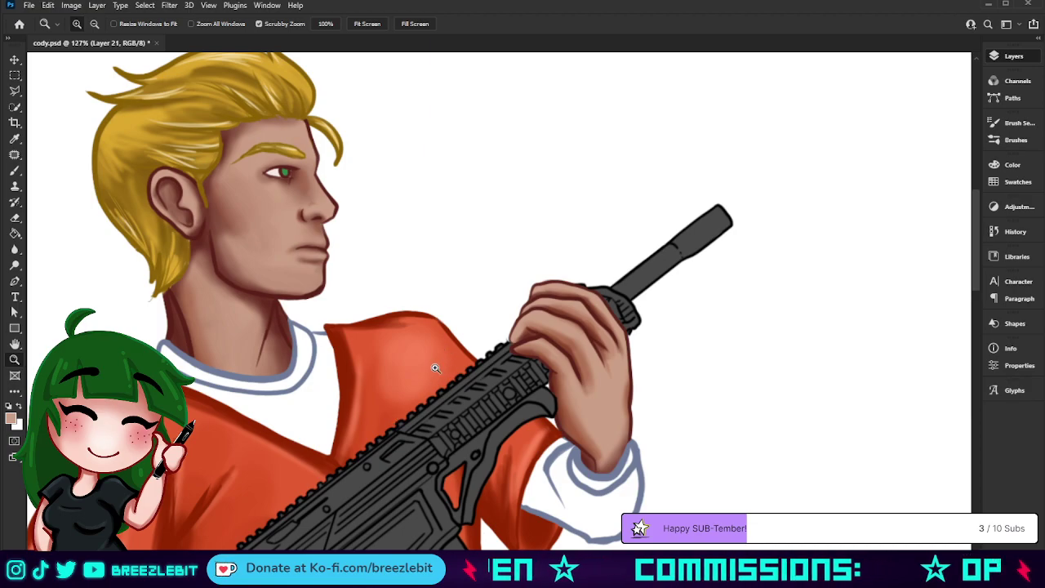
drag(416, 316, 394, 319)
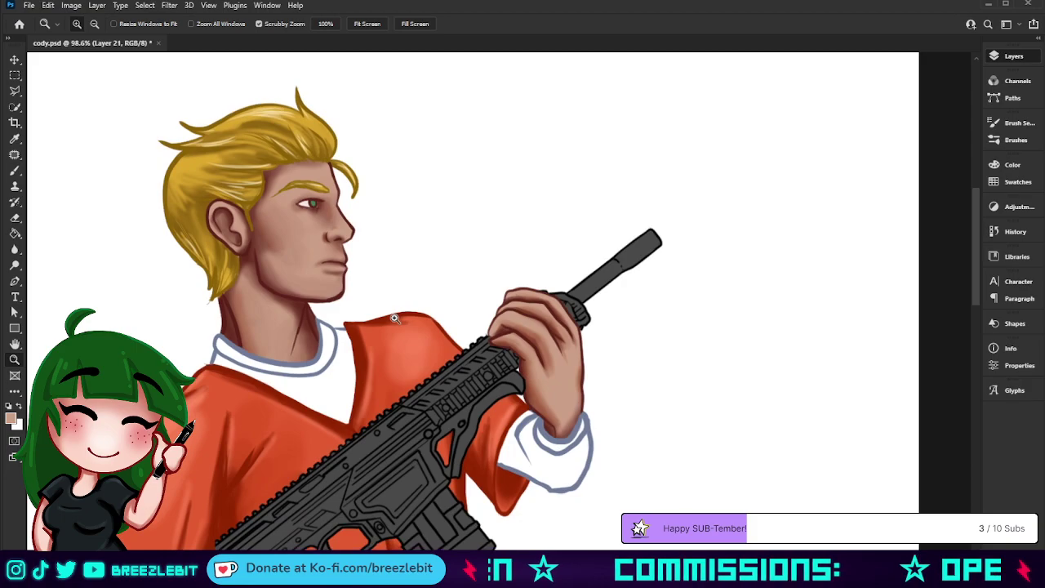
drag(294, 304, 270, 307)
drag(375, 356, 378, 290)
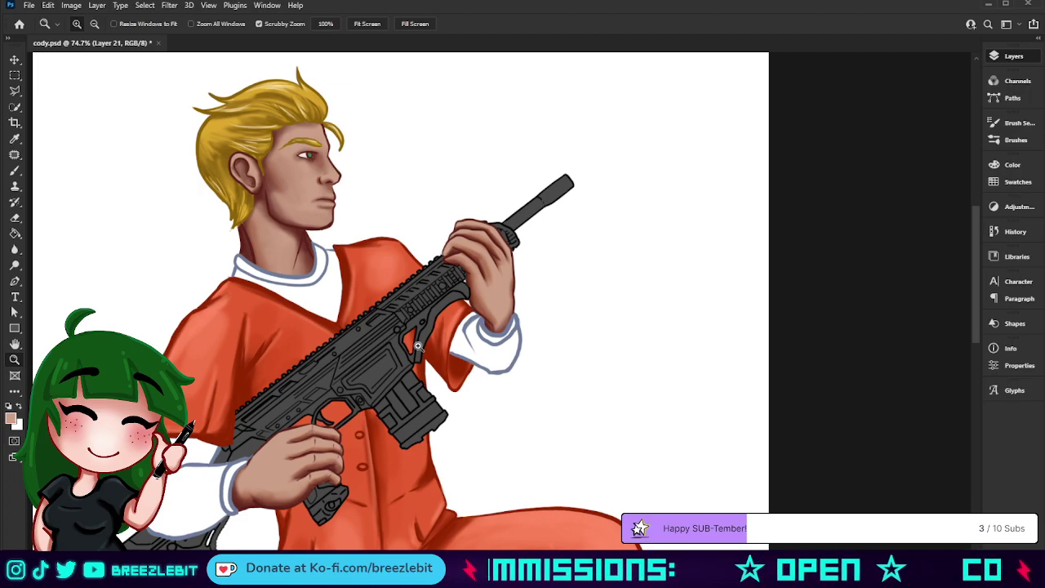
drag(379, 147, 355, 151)
drag(351, 218, 328, 221)
drag(377, 400, 422, 393)
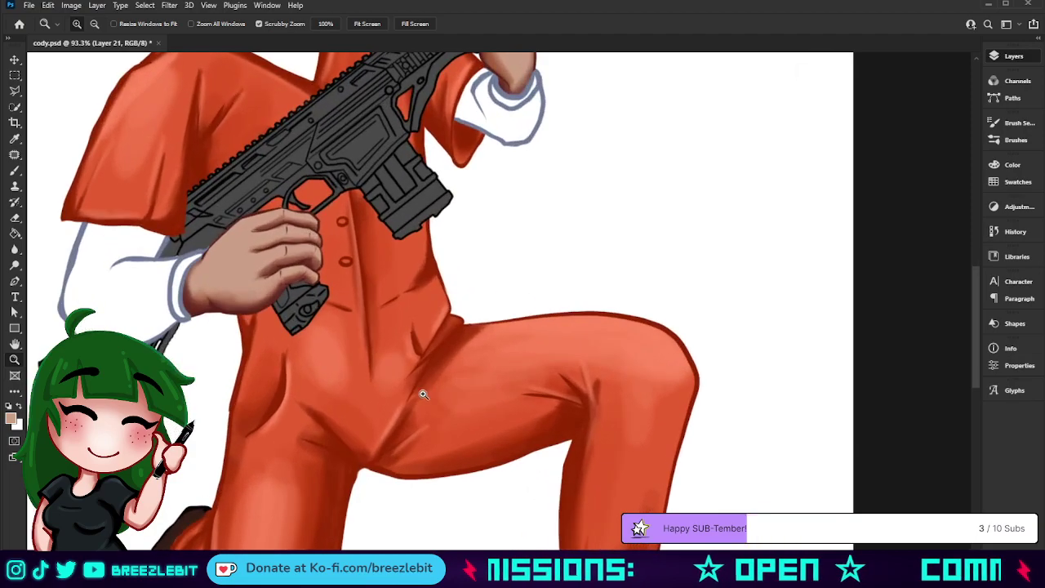
drag(415, 211, 433, 393)
drag(543, 204, 568, 202)
drag(628, 239, 677, 392)
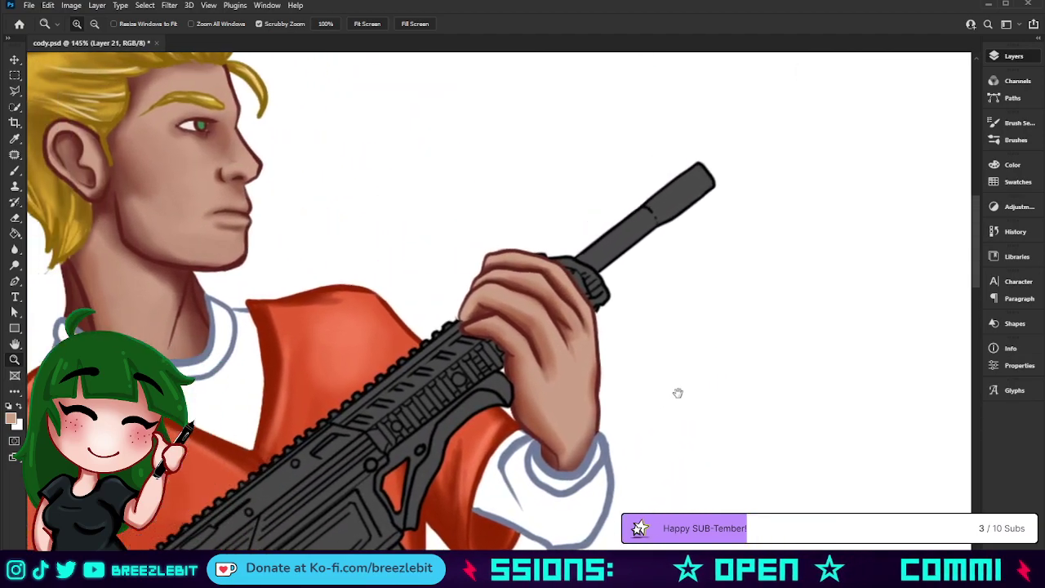
drag(338, 196, 512, 322)
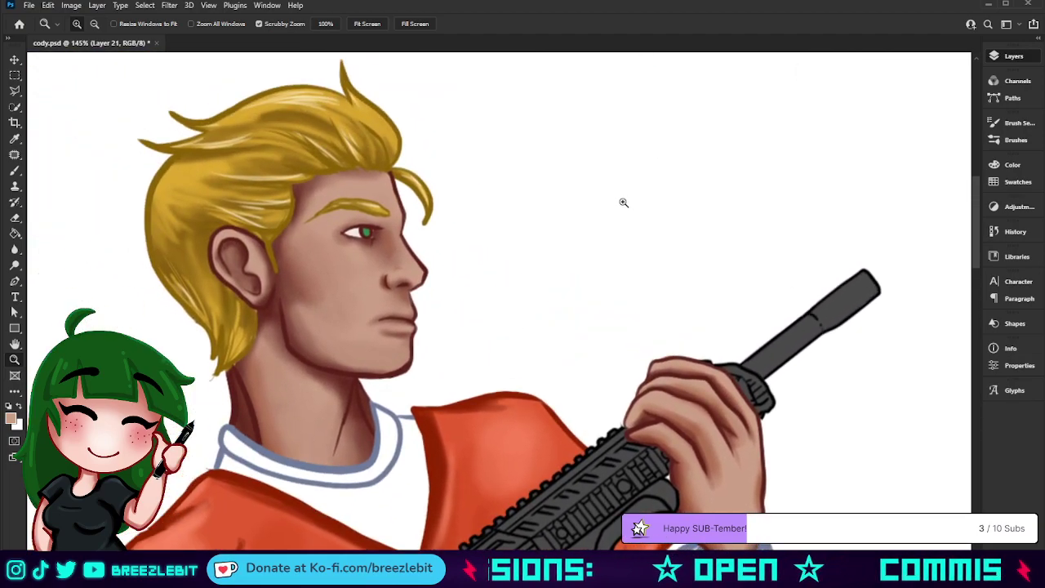
Add a new layer for the skin highlights and frame the head and raised hand
scroll(623, 203, down, 3)
scroll(600, 210, down, 4)
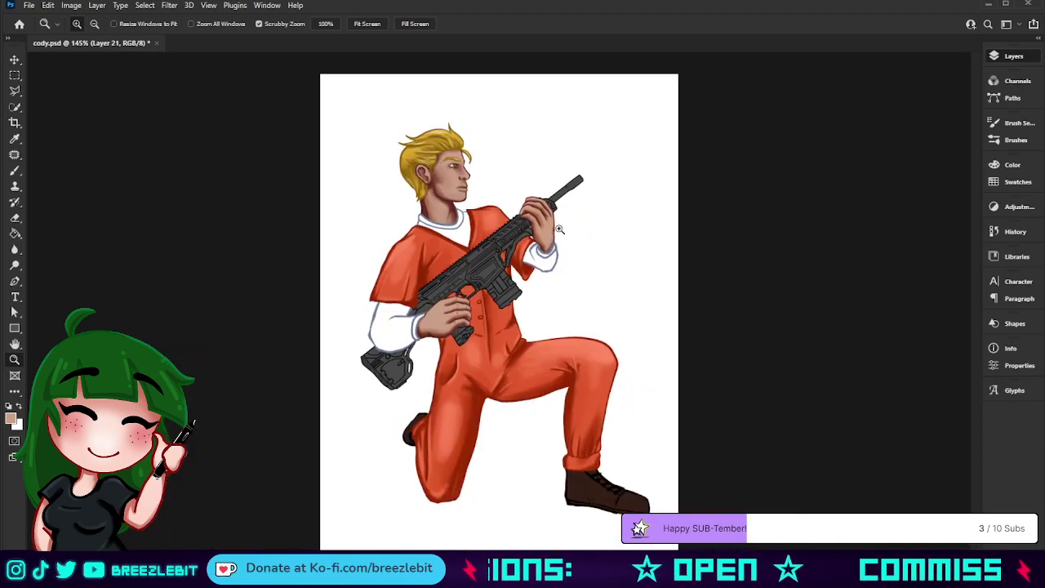
scroll(559, 230, up, 2)
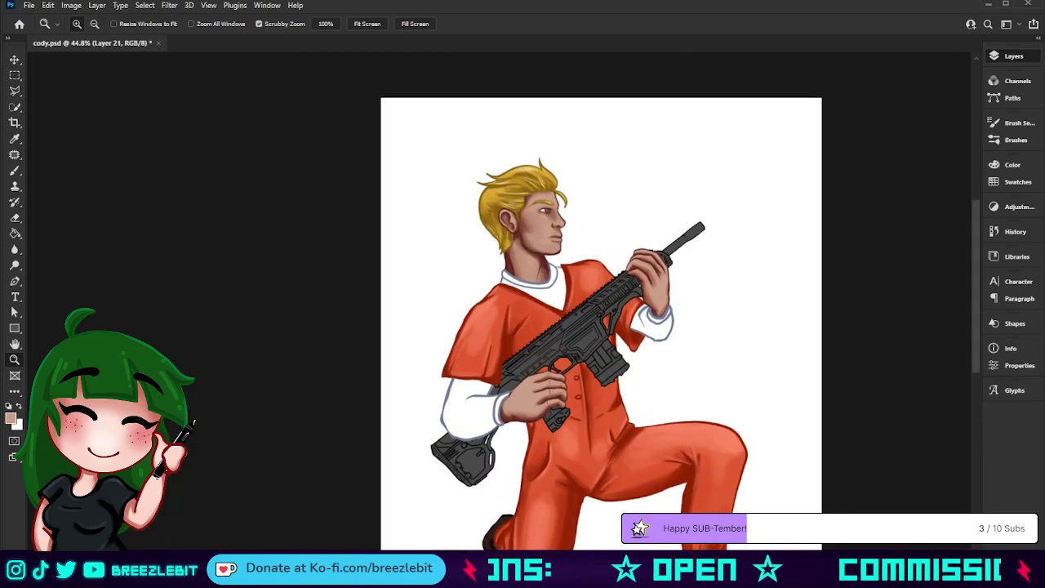
key(alt)
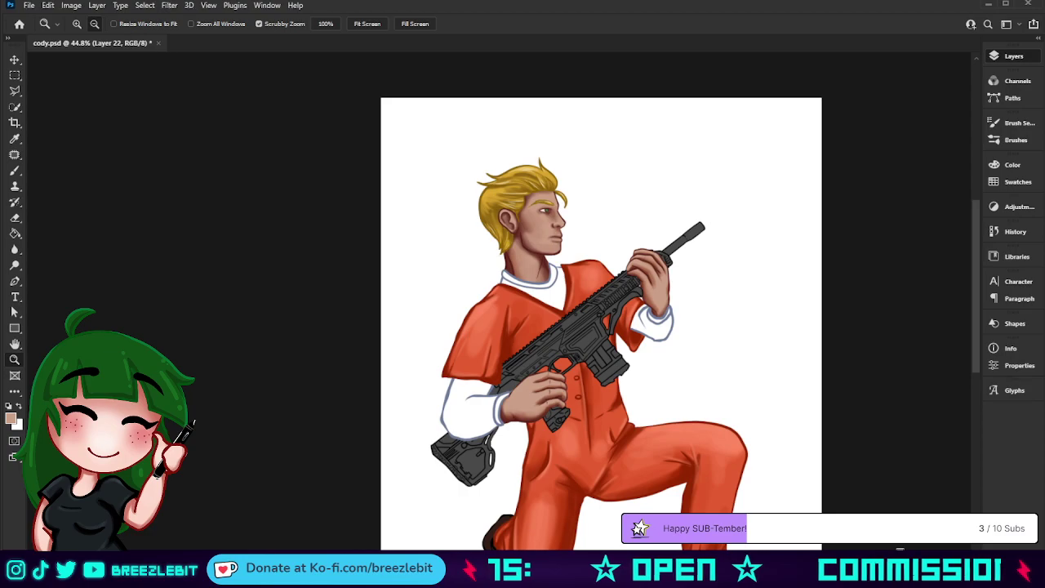
drag(546, 207, 597, 208)
key(space)
drag(589, 224, 448, 256)
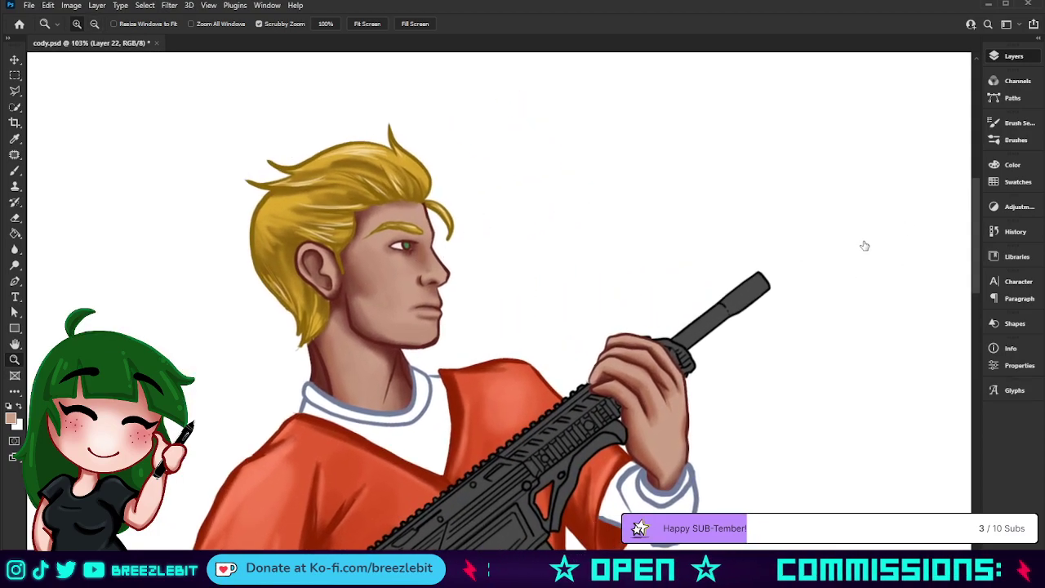
Show the LIGHT skin palette reference, sample its palest beige skin tone, and hide the reference again
click(849, 156)
key(space)
drag(686, 237, 593, 260)
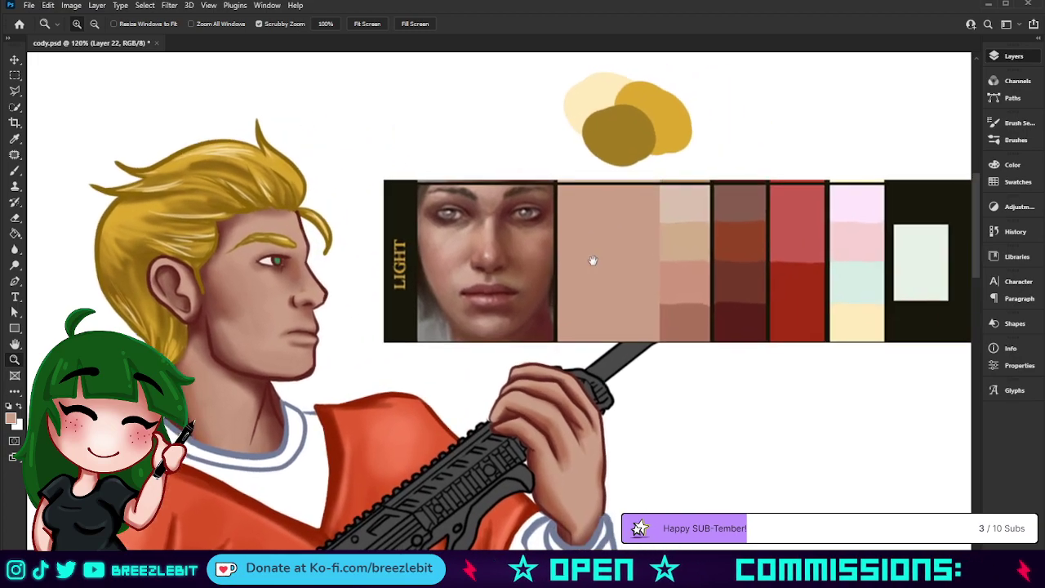
key(i)
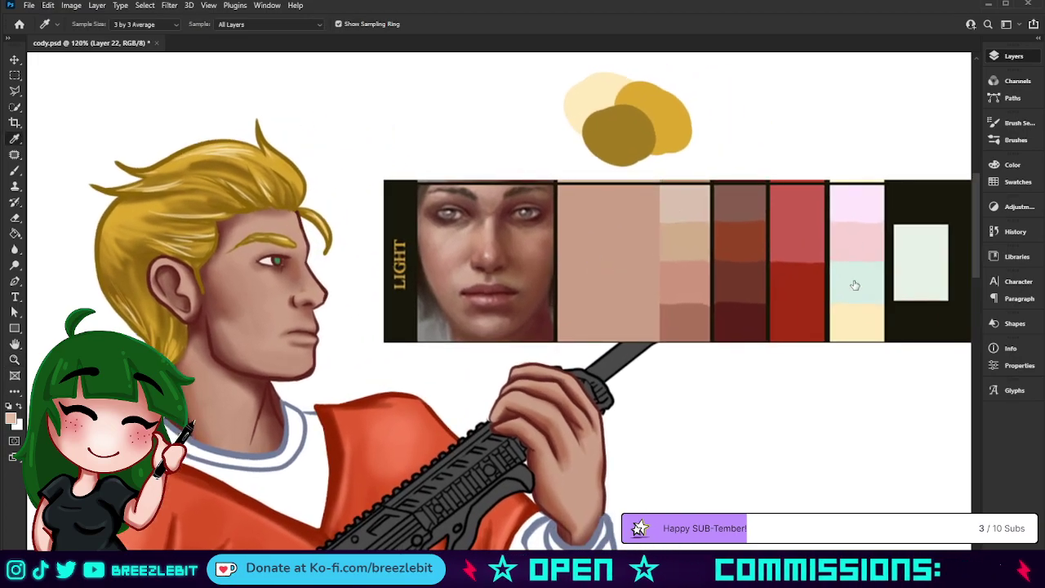
click(842, 161)
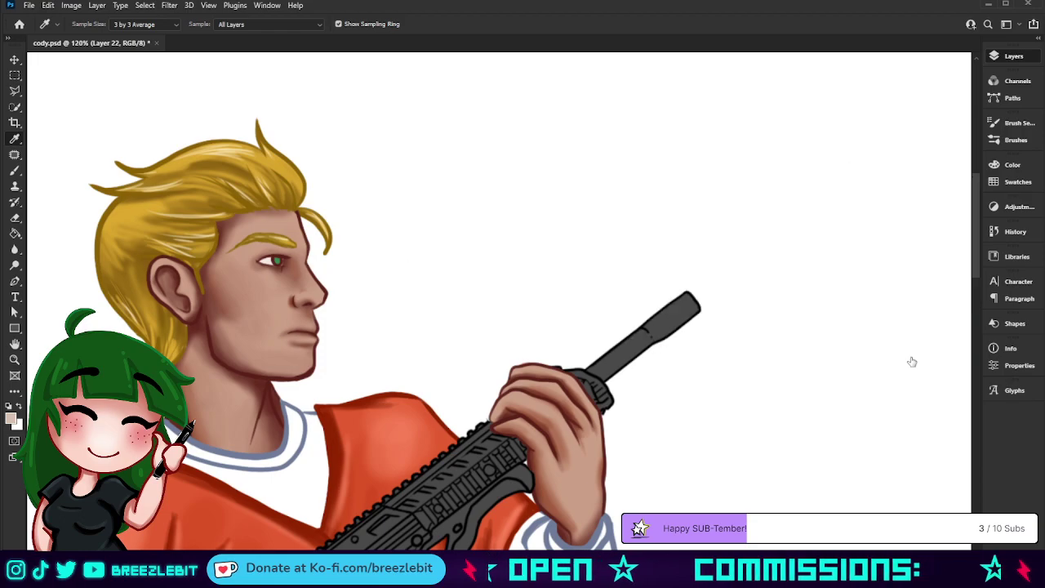
key(b)
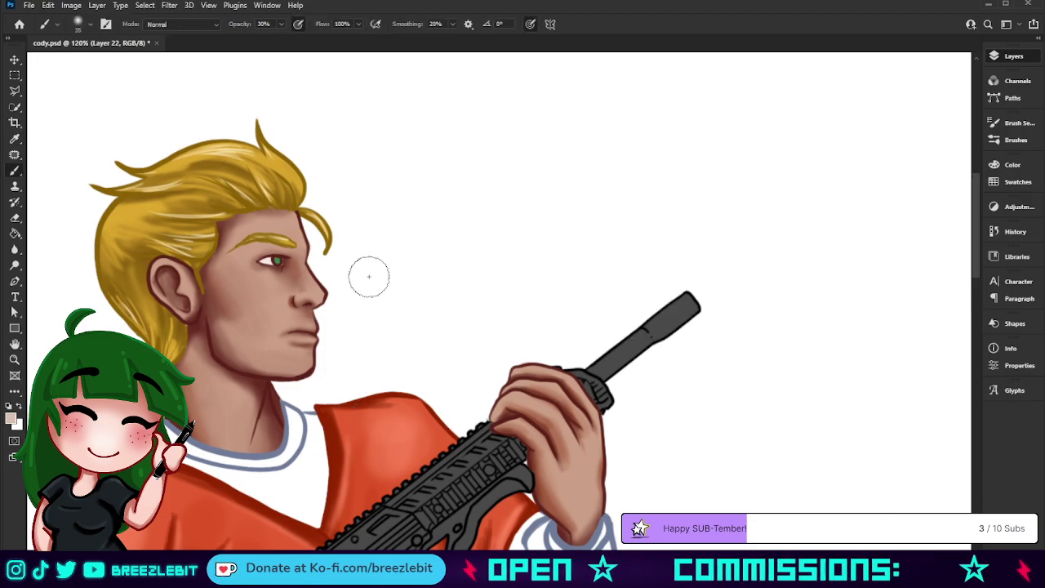
Paint pale beige highlights on the nose and lower lip at 30% opacity, reducing the soft brush from size 35 to 10
key(z)
drag(362, 223, 444, 269)
key(b)
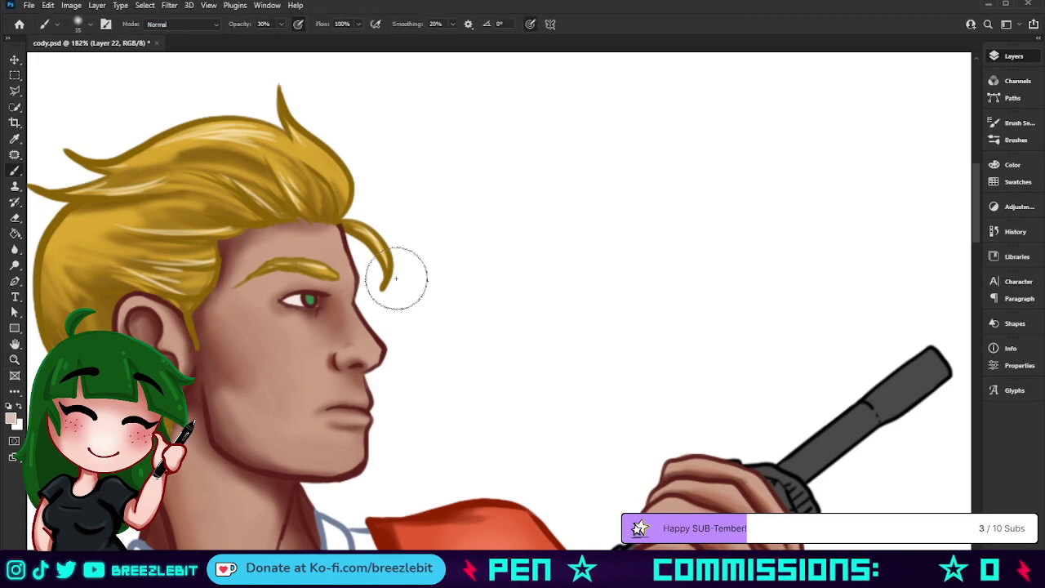
key(bracketleft)
key(bracketleft)
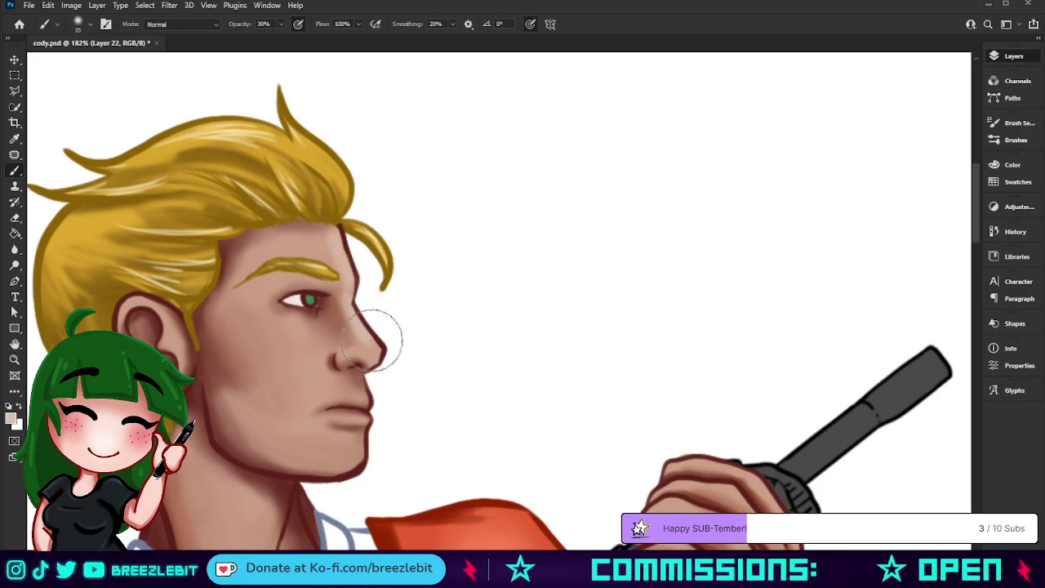
key(bracketleft)
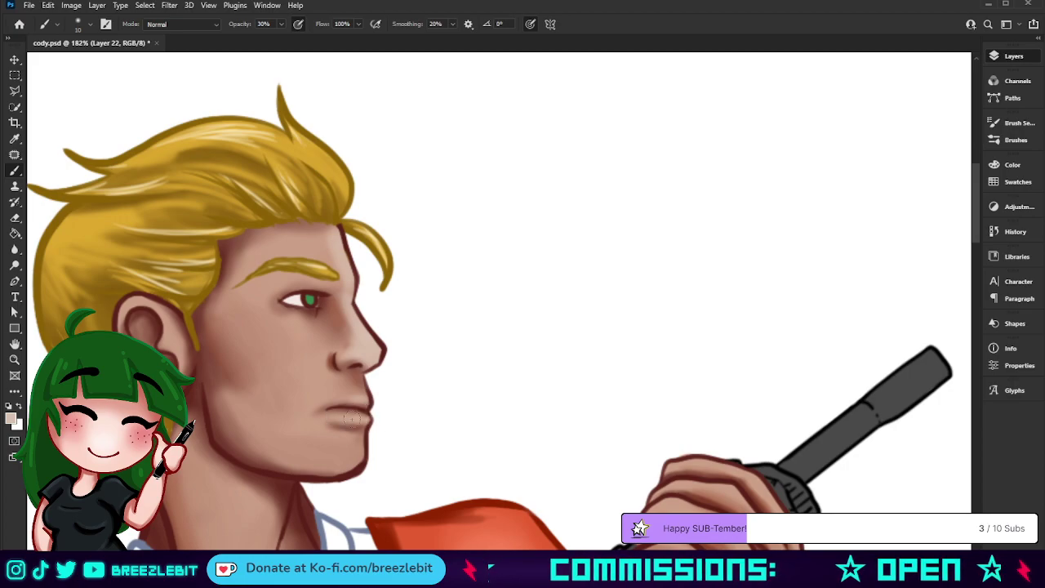
Highlight the cheekbone and the skin beside the outer corner of the eye, reducing the brush from size 35 to 15
key(bracketright)
key(bracketright)
key(bracketright)
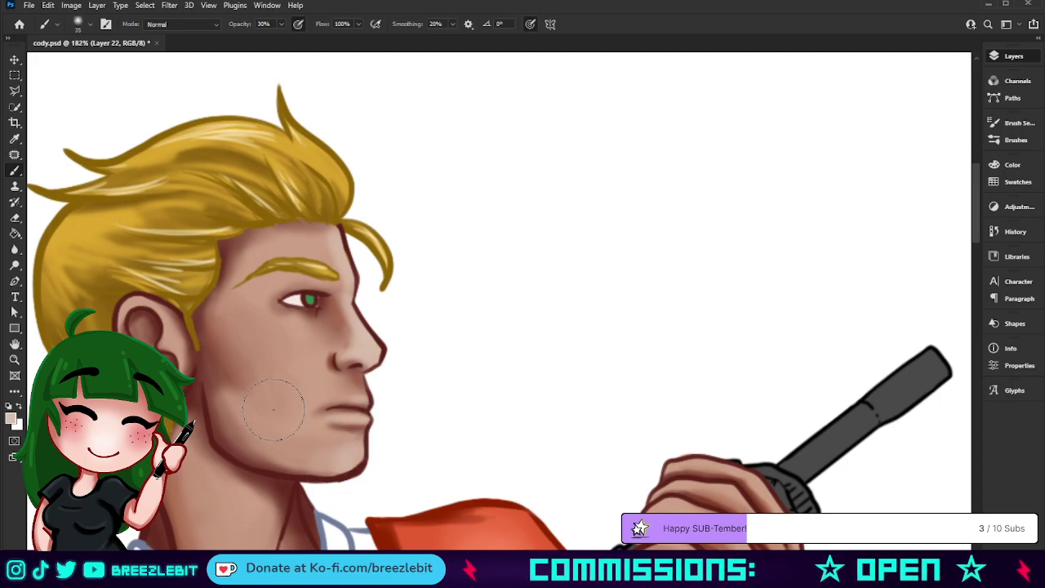
key(bracketleft)
key(bracketleft)
key(bracketleft)
key(bracketleft)
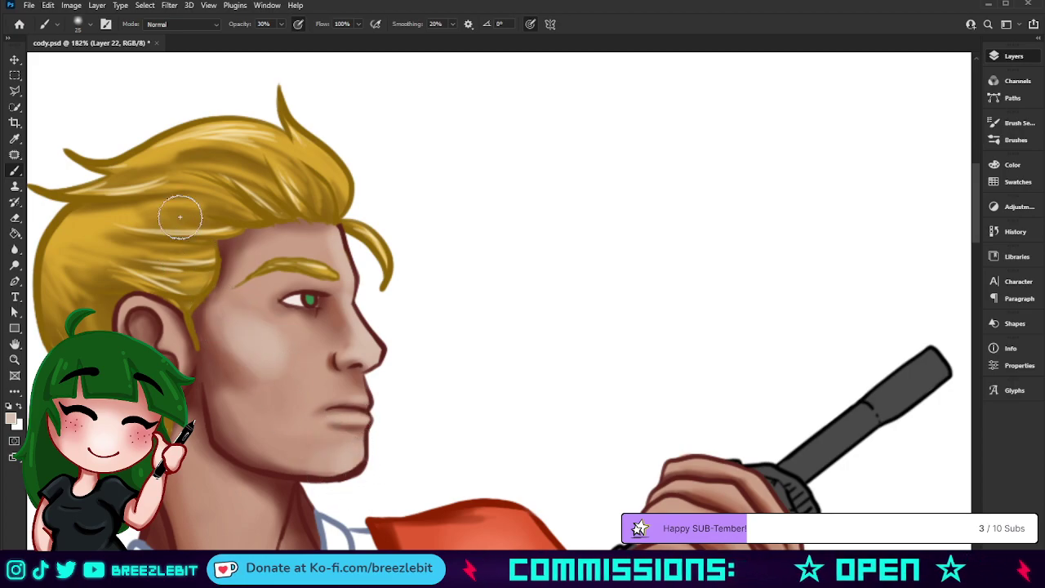
drag(278, 298, 272, 302)
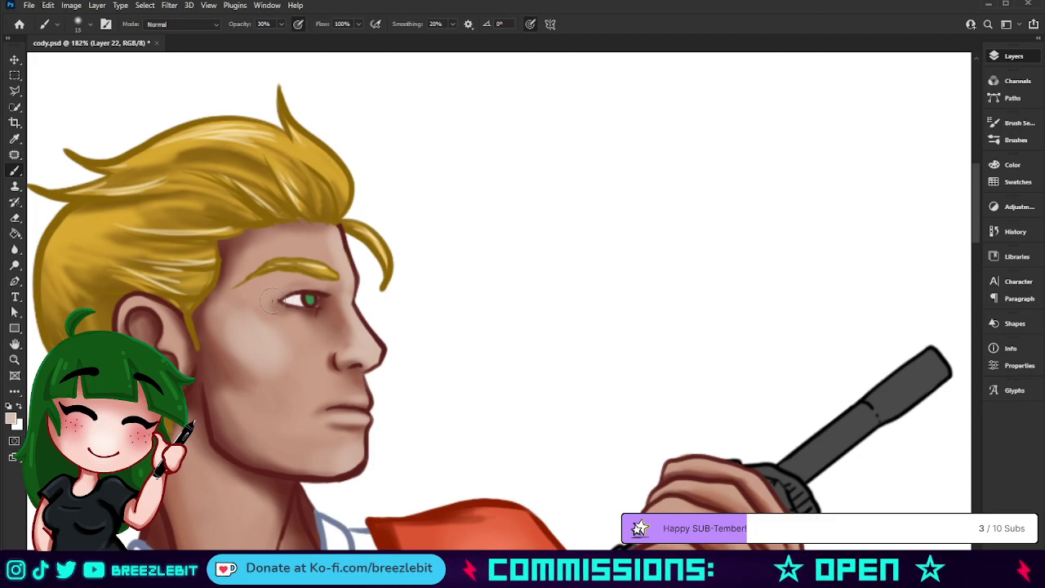
Blend pale highlights over the lower jaw and the neck with a soft brush of size 40 to 35
key(bracketright)
key(bracketright)
key(bracketright)
key(bracketright)
key(bracketright)
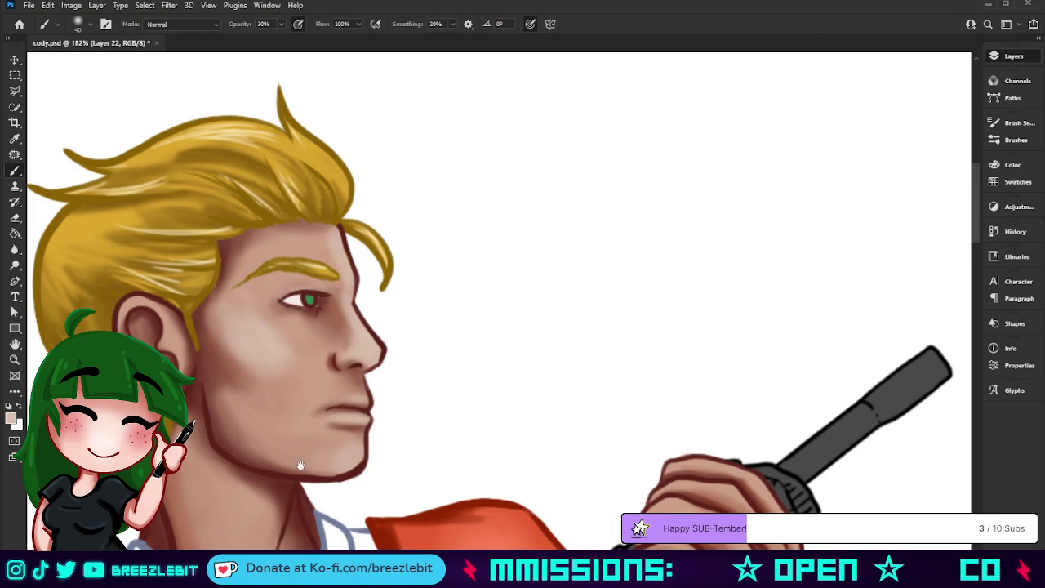
drag(243, 410, 276, 451)
scroll(214, 391, down, 5)
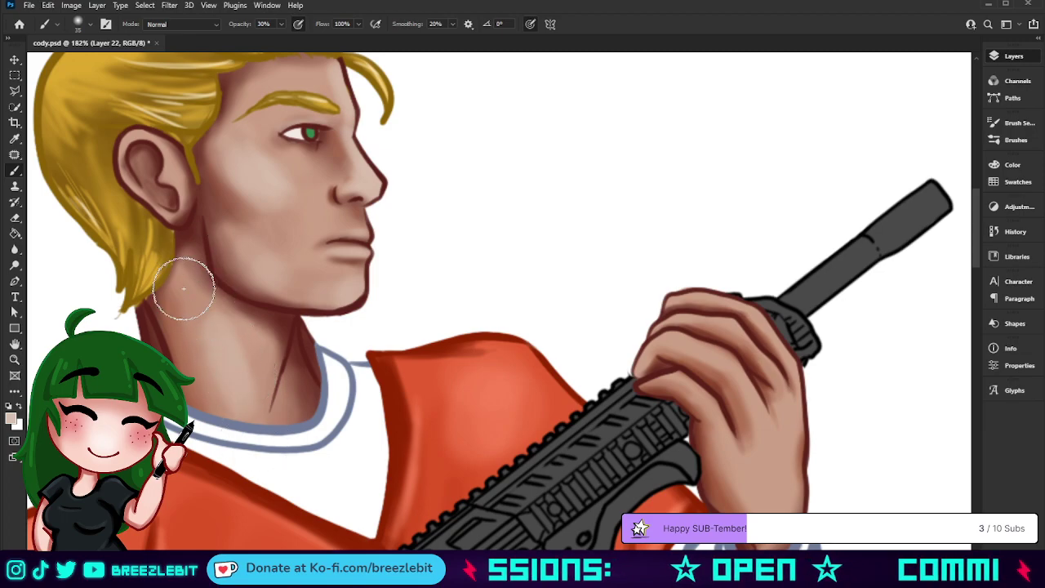
key([)
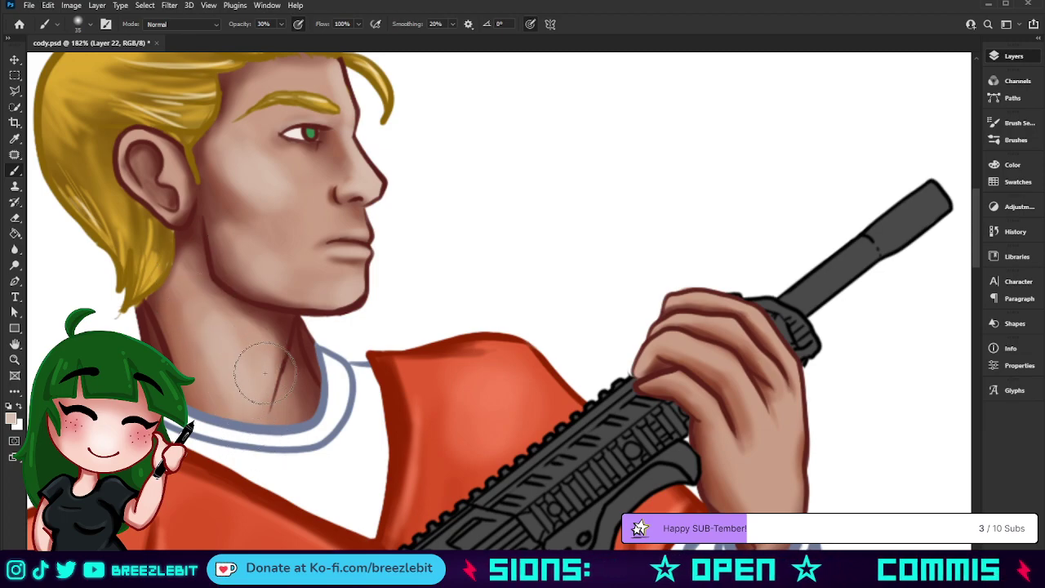
Examine the new highlights on the face and neck, from close-up to the whole figure
key(z)
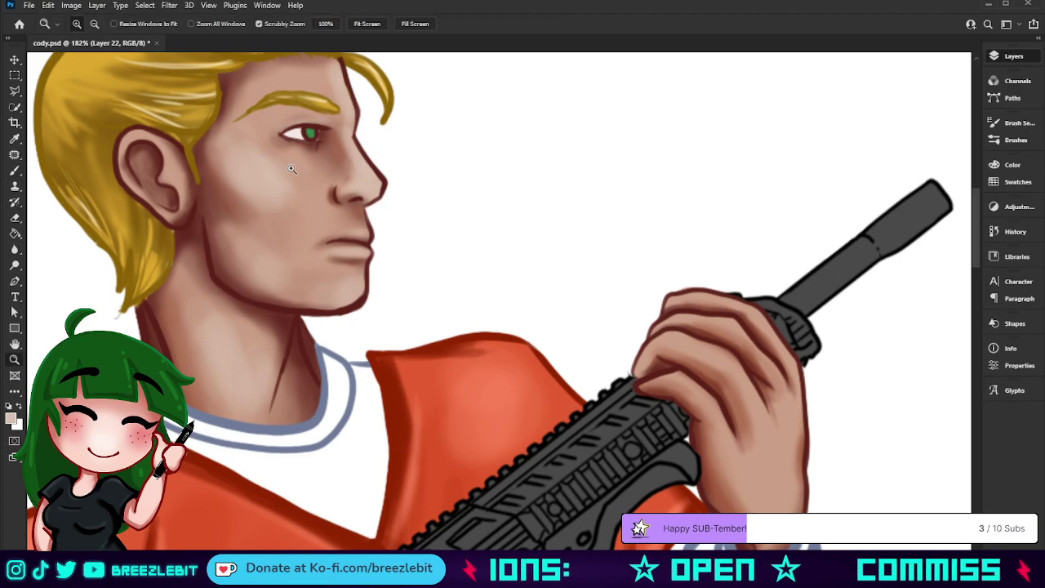
drag(272, 199, 253, 204)
drag(320, 310, 433, 513)
drag(324, 390, 378, 381)
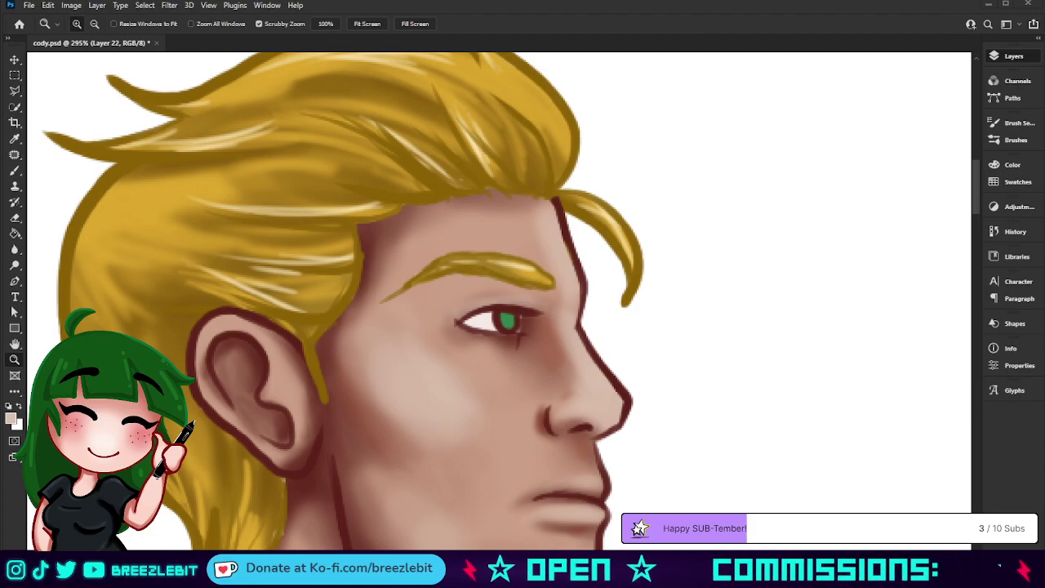
drag(398, 292, 273, 335)
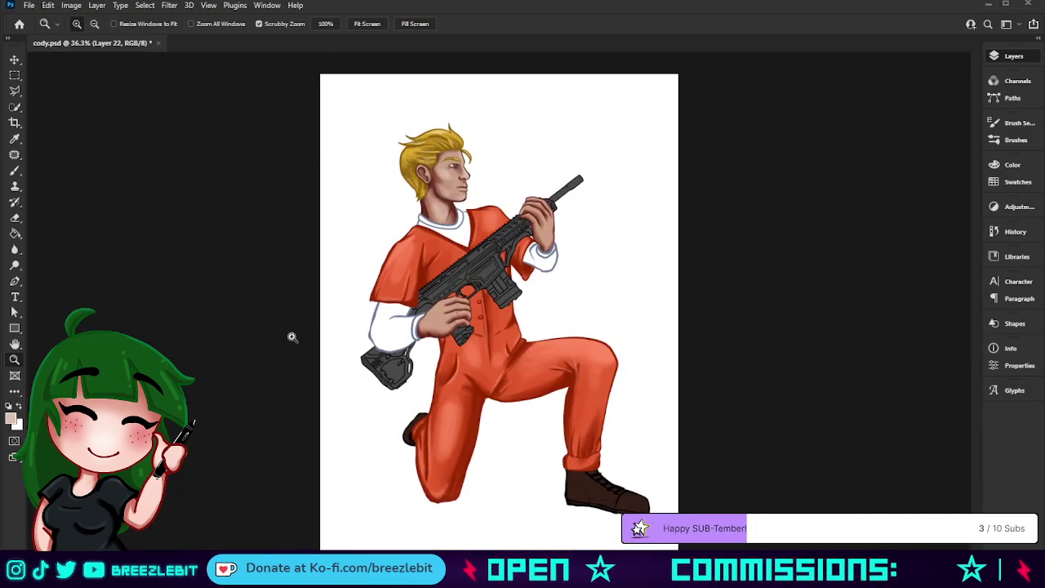
drag(522, 282, 541, 282)
drag(492, 190, 474, 299)
drag(433, 251, 471, 251)
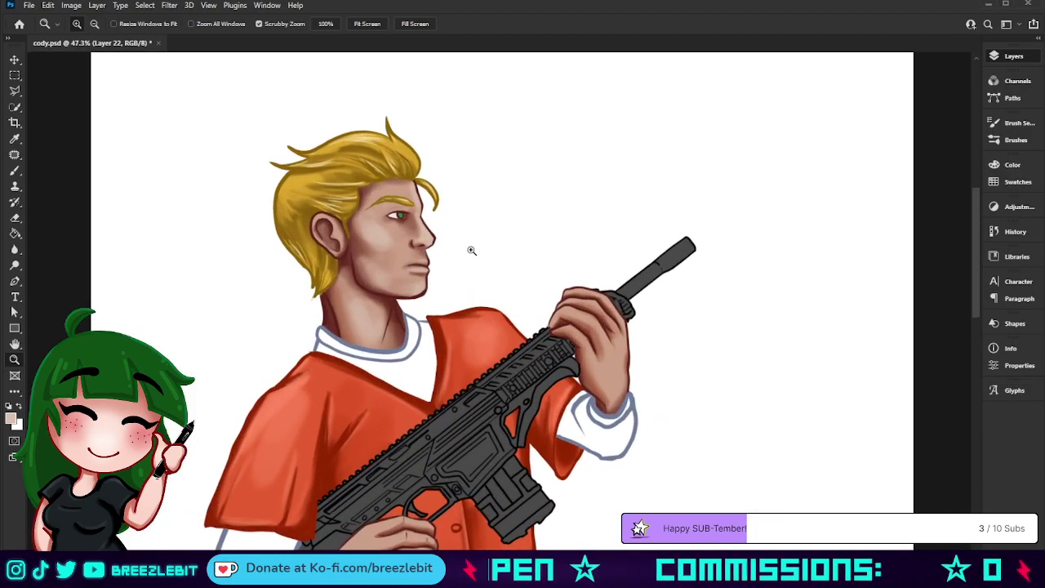
click(436, 226)
Highlight the ear's rim and inner ridges at brush size 7 and soften the cheek highlight at size 20
key(b)
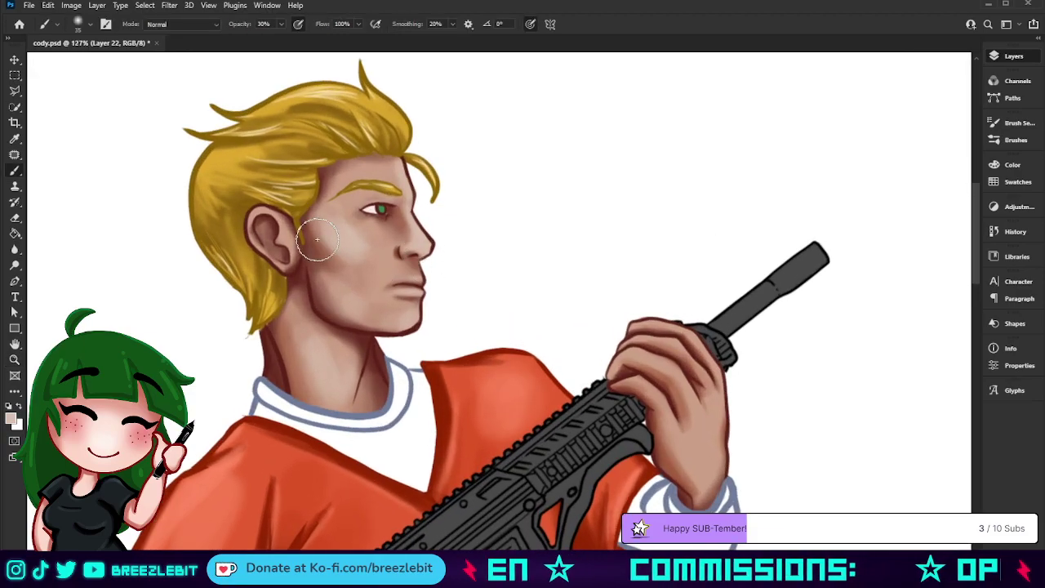
key(z)
mouse_move(316, 241)
mouse_down()
mouse_move(359, 252)
mouse_move(372, 297)
mouse_up()
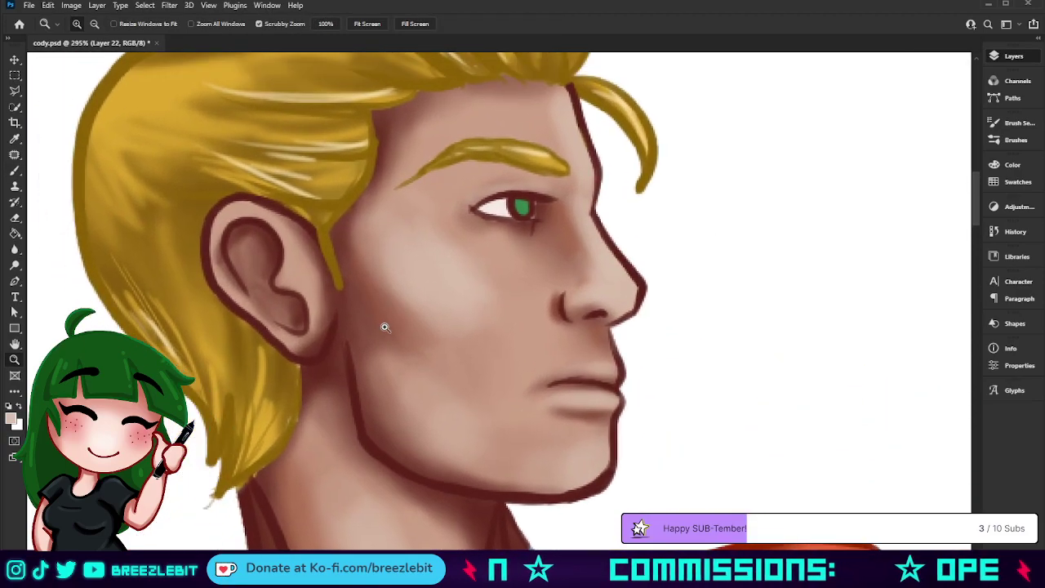
key(b)
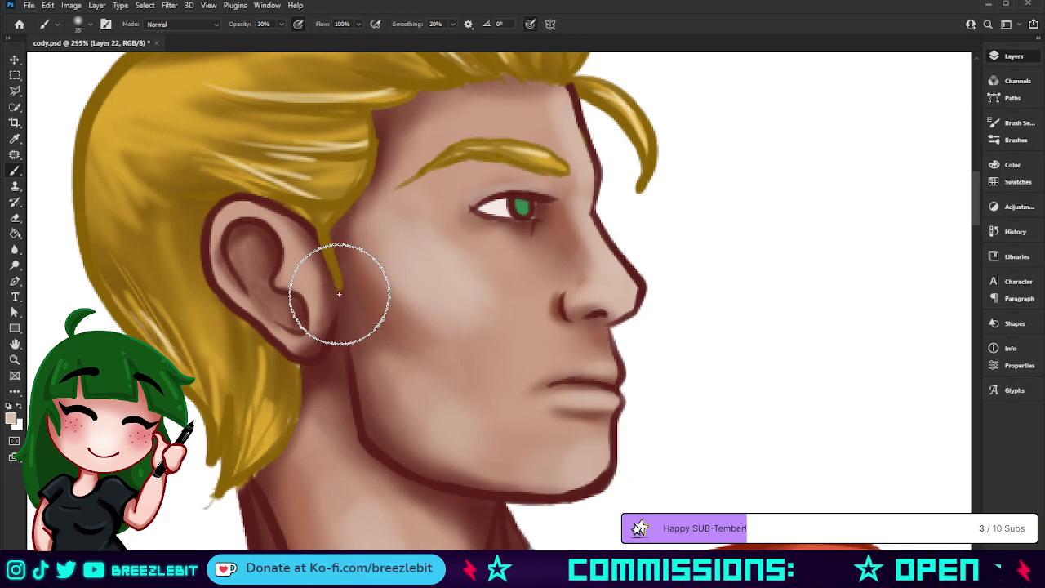
key(bracketleft)
key(bracketleft)
key(bracketleft)
key(bracketleft)
key(bracketleft)
key(bracketleft)
key(bracketleft)
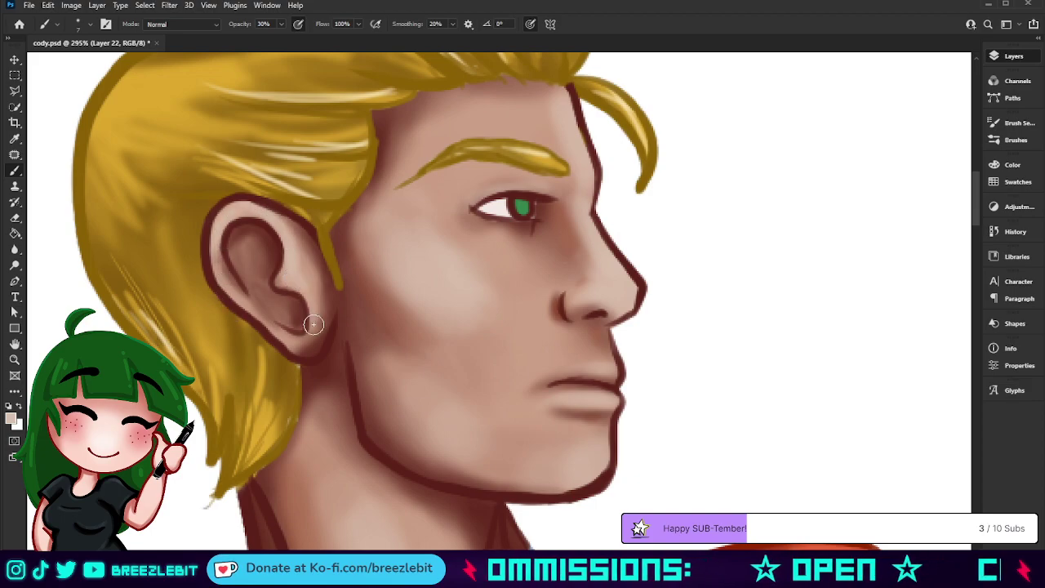
key(])
mouse_move(456, 315)
mouse_down()
mouse_move(367, 237)
mouse_move(380, 278)
mouse_up()
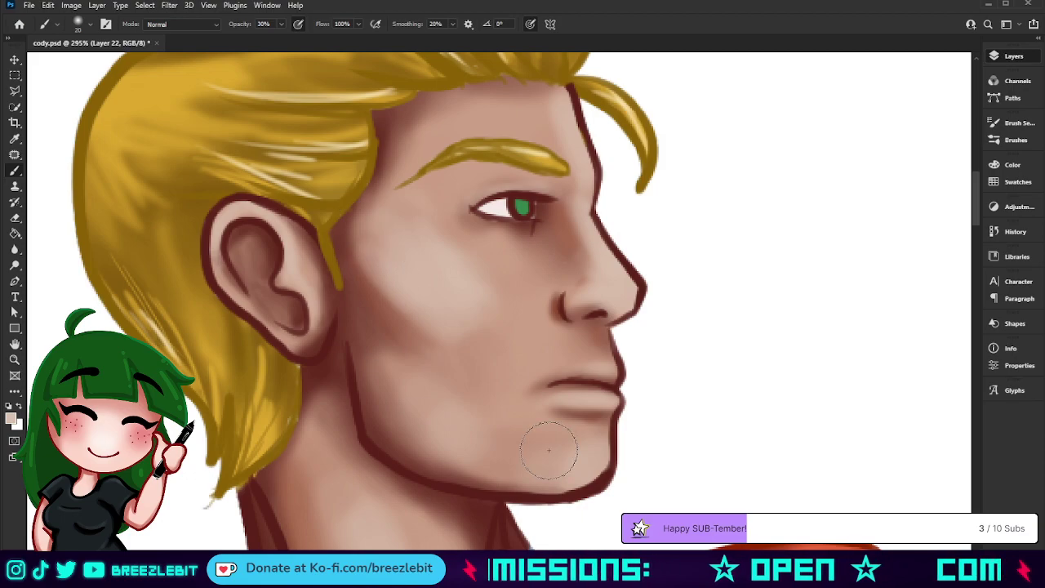
Paint pale highlights along the trigger hand's upper fingers at brush size 8, raising the brush opacity to 50%
key(z)
drag(530, 420, 463, 444)
drag(445, 374, 283, 153)
drag(397, 289, 367, 291)
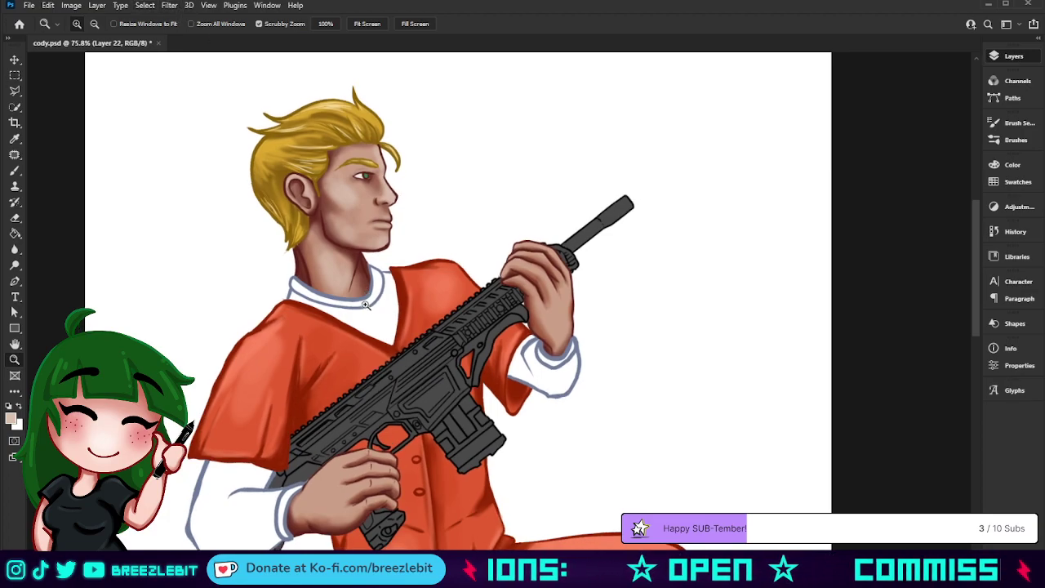
drag(390, 318, 352, 324)
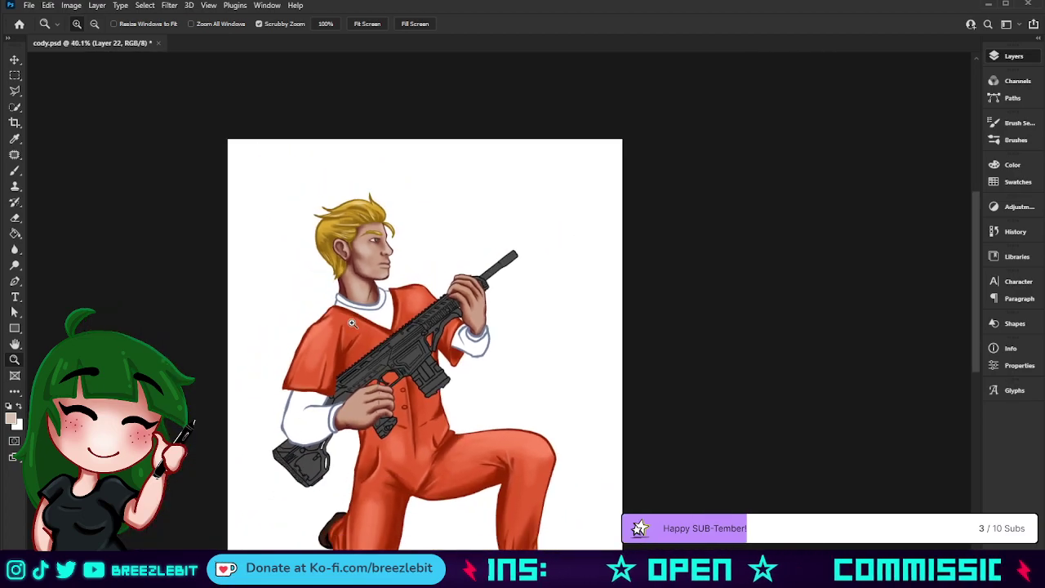
mouse_move(324, 405)
mouse_down()
mouse_move(397, 392)
mouse_move(416, 416)
mouse_move(401, 345)
mouse_move(422, 334)
mouse_up()
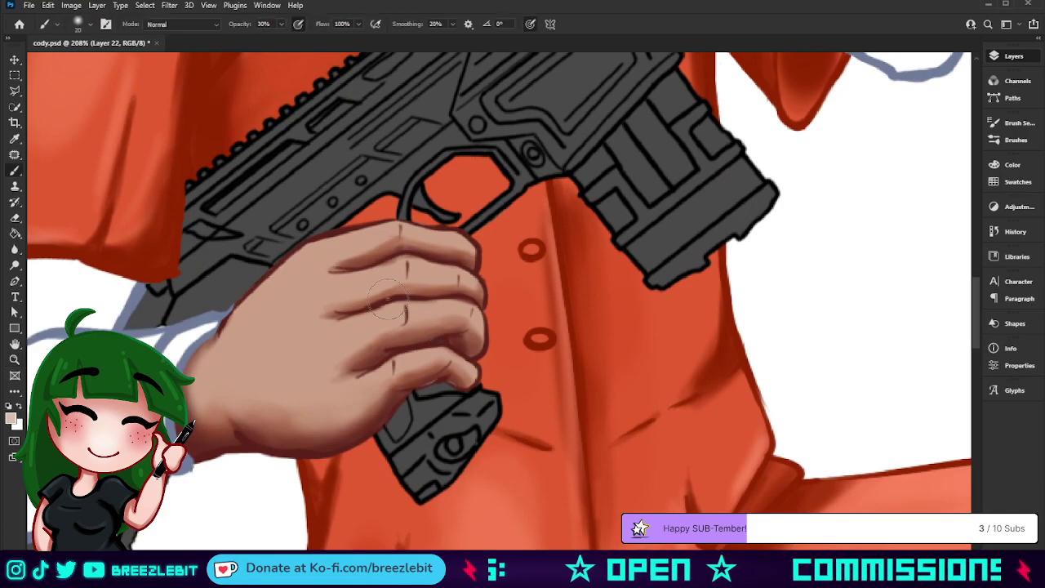
key(b)
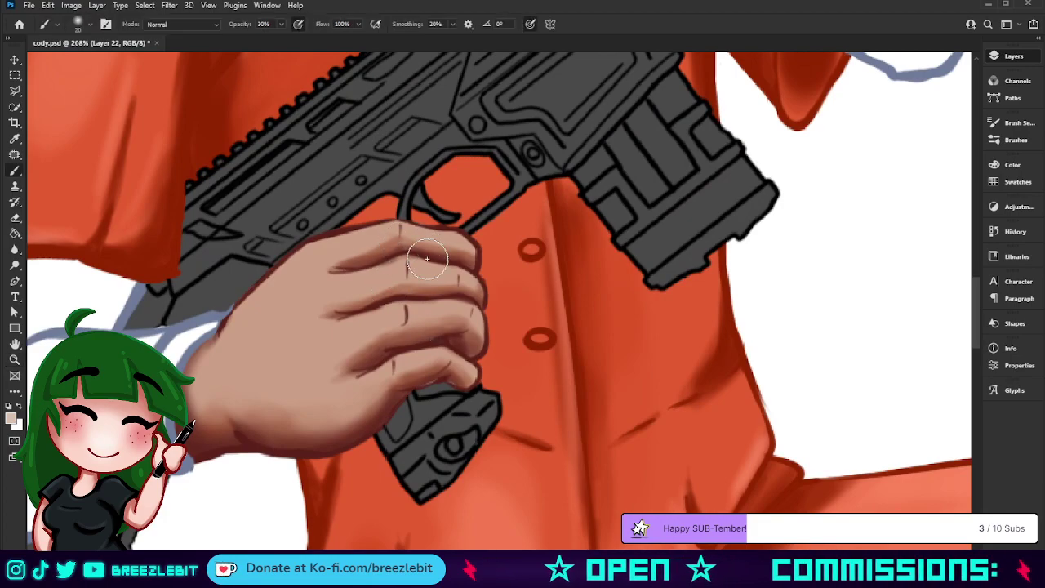
key(bracketleft)
key(bracketleft)
key(bracketleft)
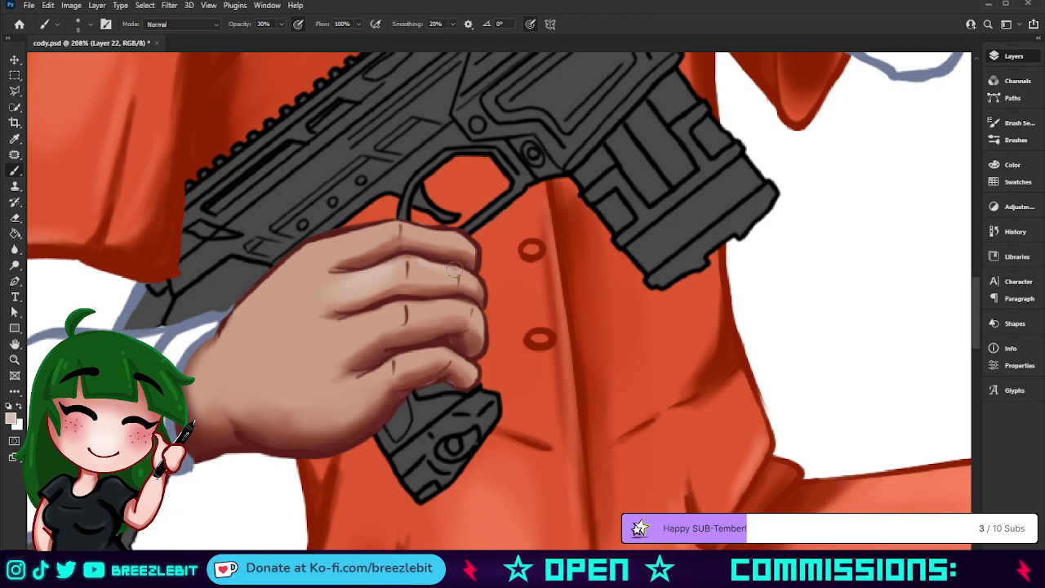
key(5)
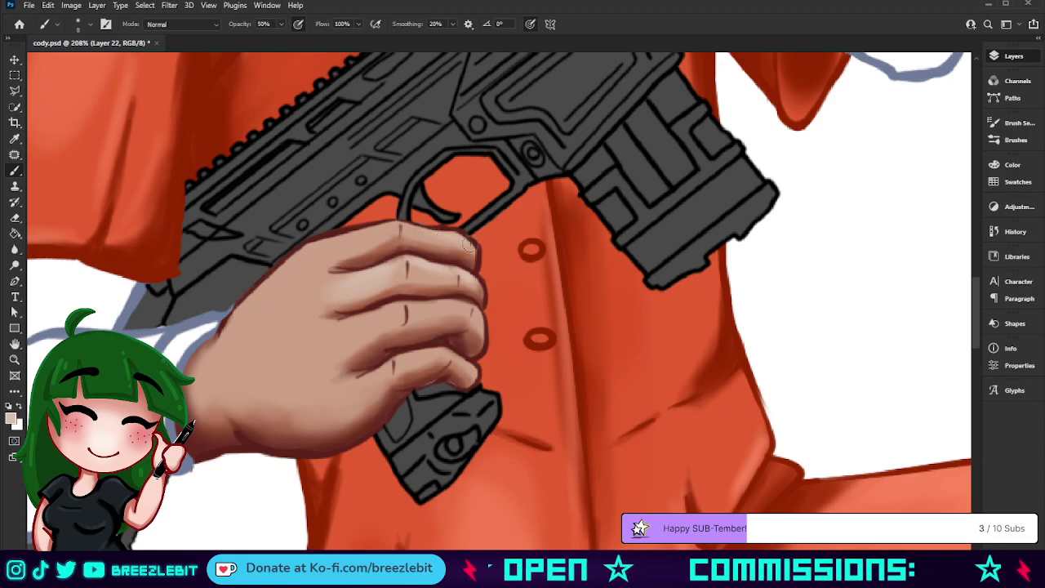
drag(388, 226, 314, 246)
Dab pale highlights on the trigger hand's knuckles at brush size 20 and brighten the upper edge toward the wrist
key(])
key(])
key(])
key(])
click(308, 264)
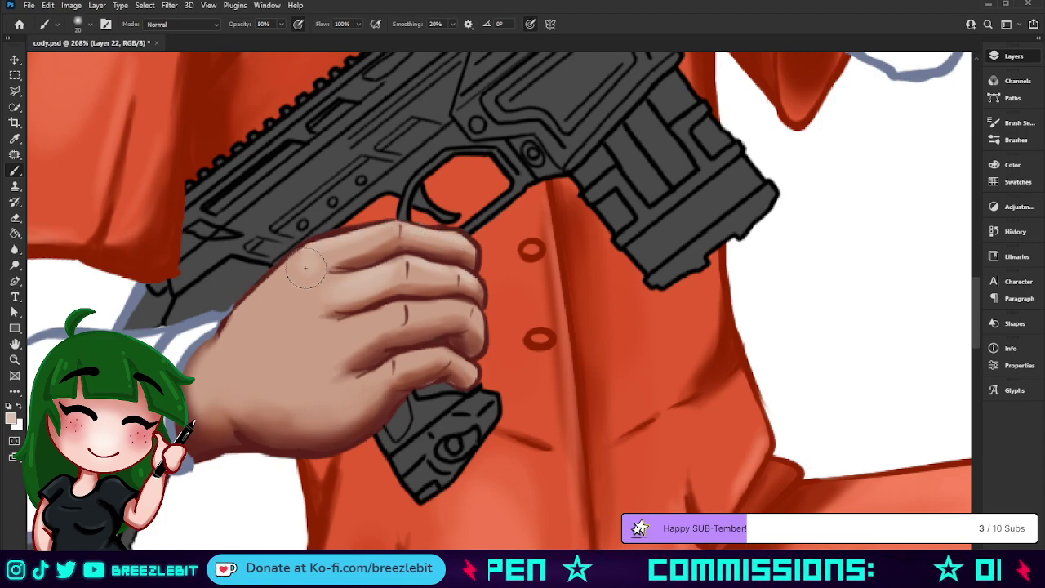
click(315, 296)
click(326, 341)
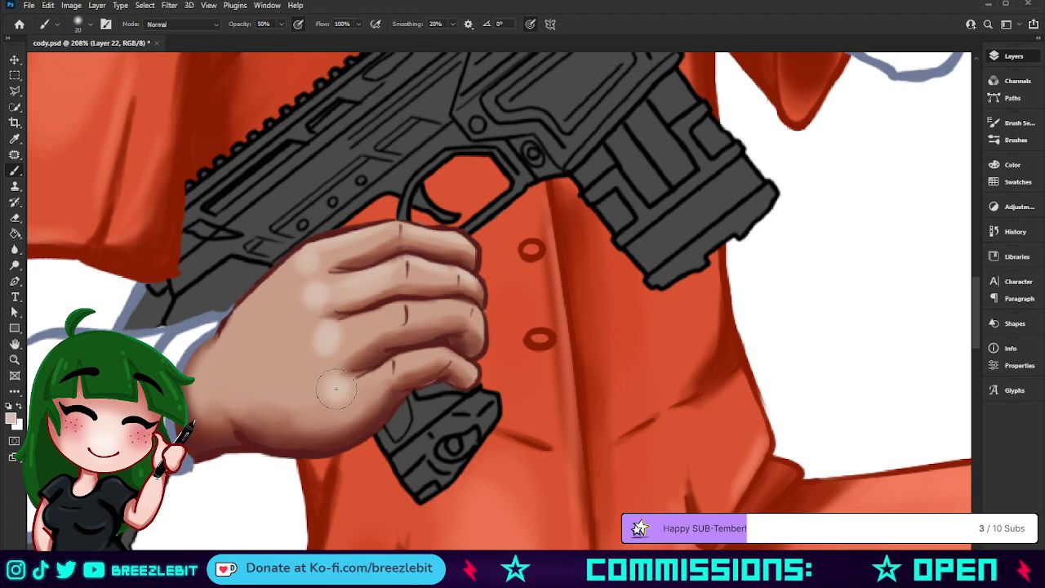
drag(262, 300, 221, 348)
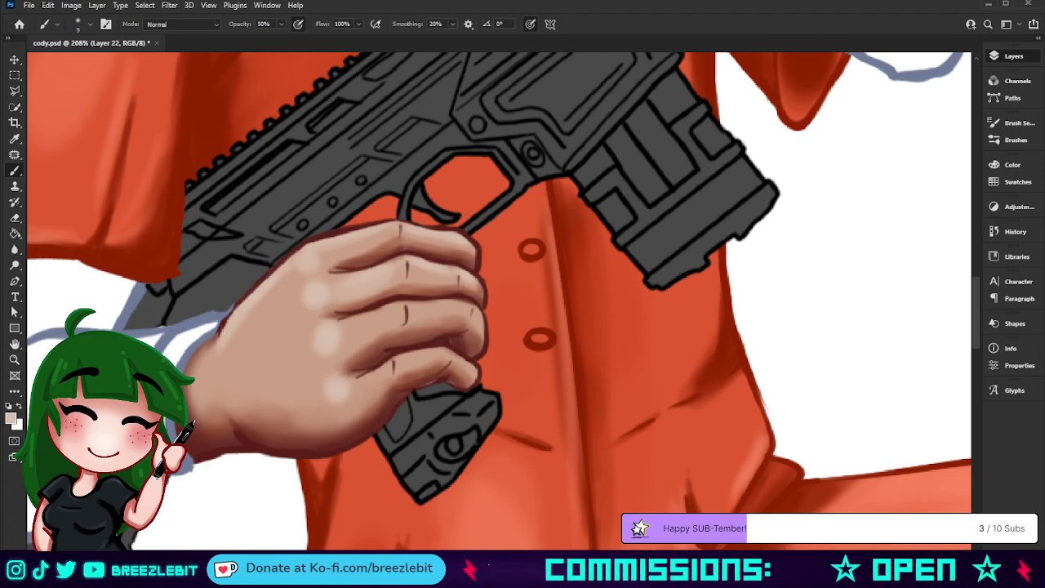
Add small pale highlights on the middle finger joints of the trigger hand at brush size 9
drag(402, 308, 398, 322)
drag(401, 263, 400, 290)
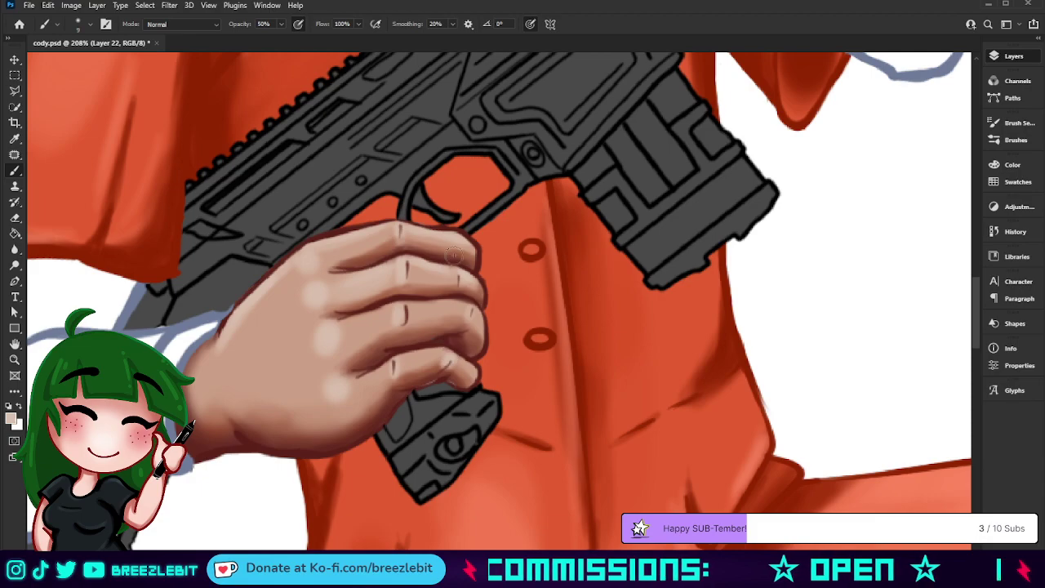
Paint pale highlights along the two lower fingers of the hand gripping the rifle's barrel at brush size 9
key(z)
drag(580, 261, 515, 387)
drag(602, 364, 572, 359)
scroll(539, 239, up, 5)
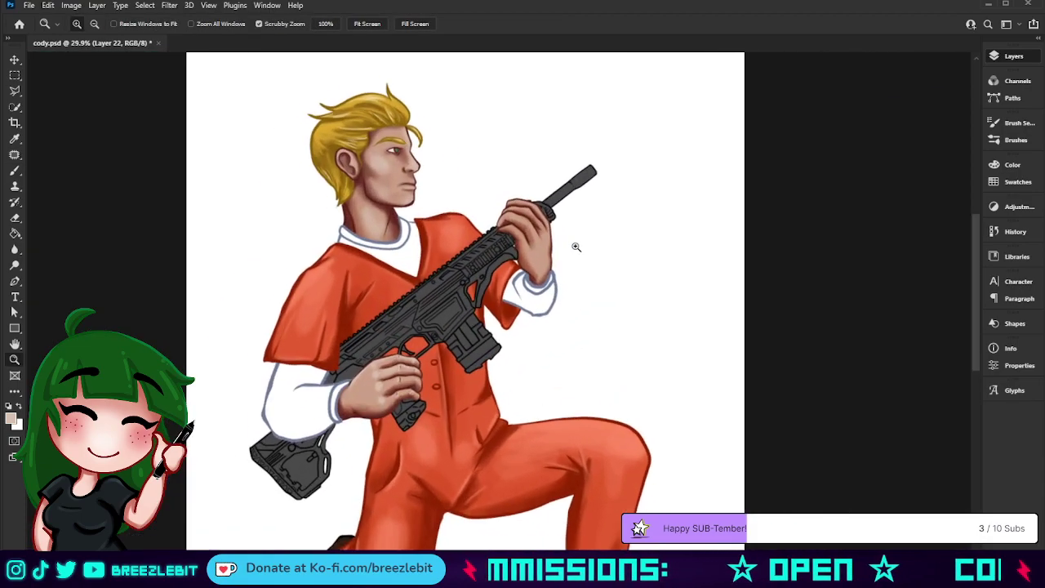
scroll(525, 281, up, 6)
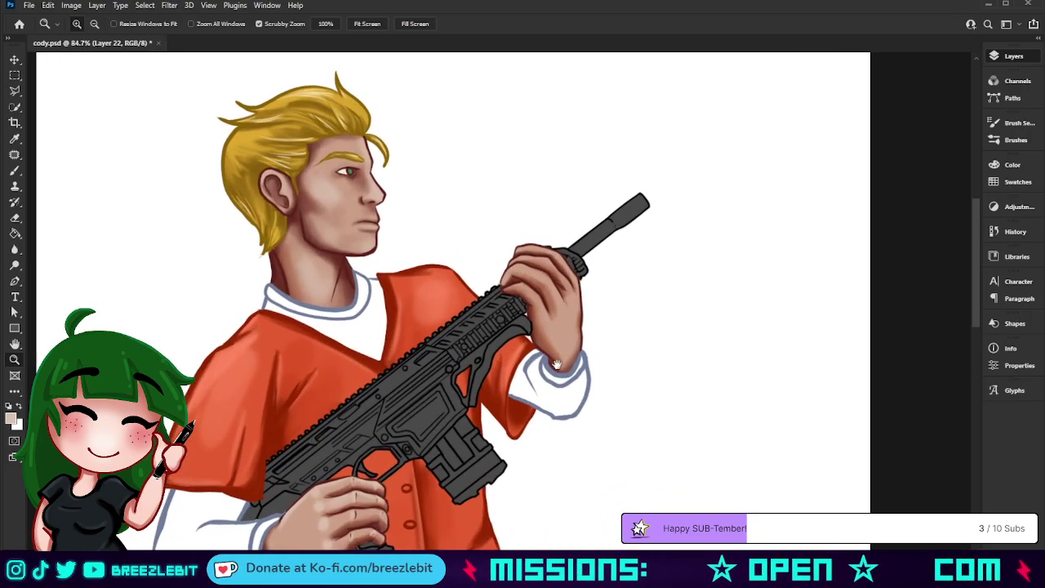
scroll(507, 329, up, 1)
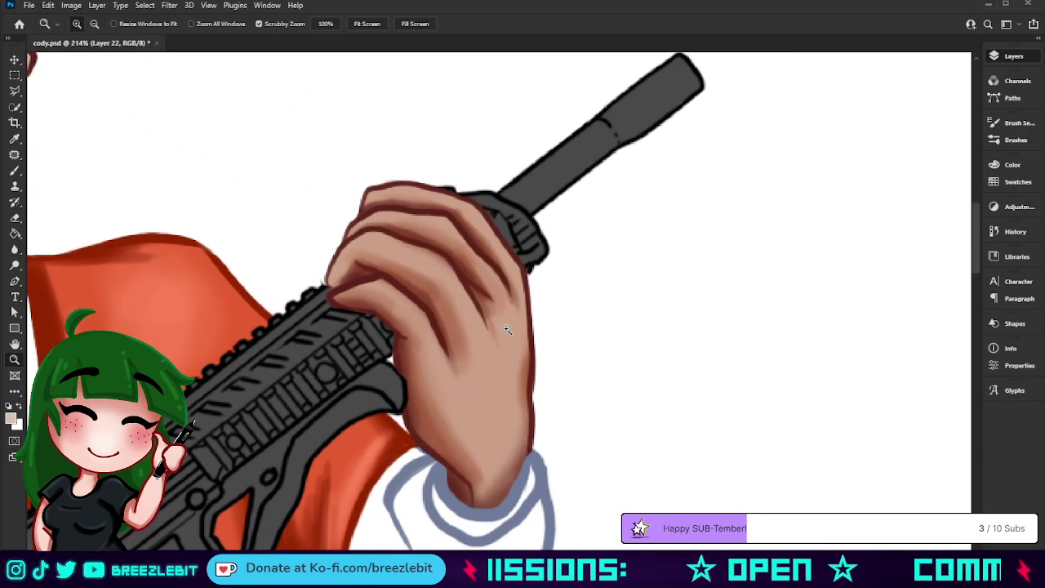
key(b)
mouse_move(393, 292)
mouse_down()
mouse_move(431, 337)
mouse_move(421, 314)
mouse_up()
mouse_move(381, 282)
mouse_down()
mouse_move(331, 294)
mouse_move(325, 273)
mouse_move(361, 238)
mouse_up()
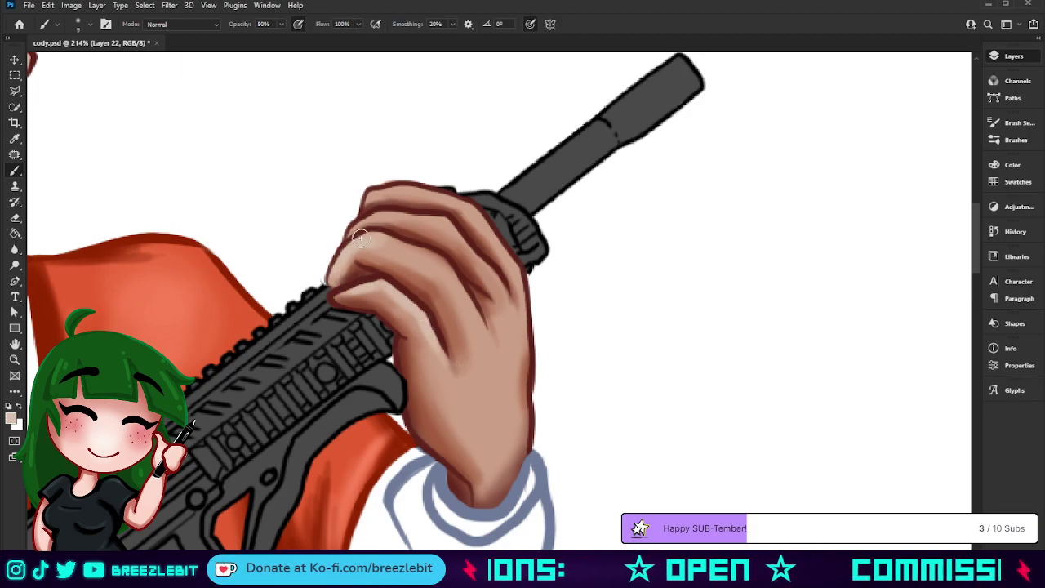
mouse_move(428, 258)
mouse_down()
mouse_move(447, 256)
mouse_move(426, 271)
mouse_move(476, 326)
mouse_up()
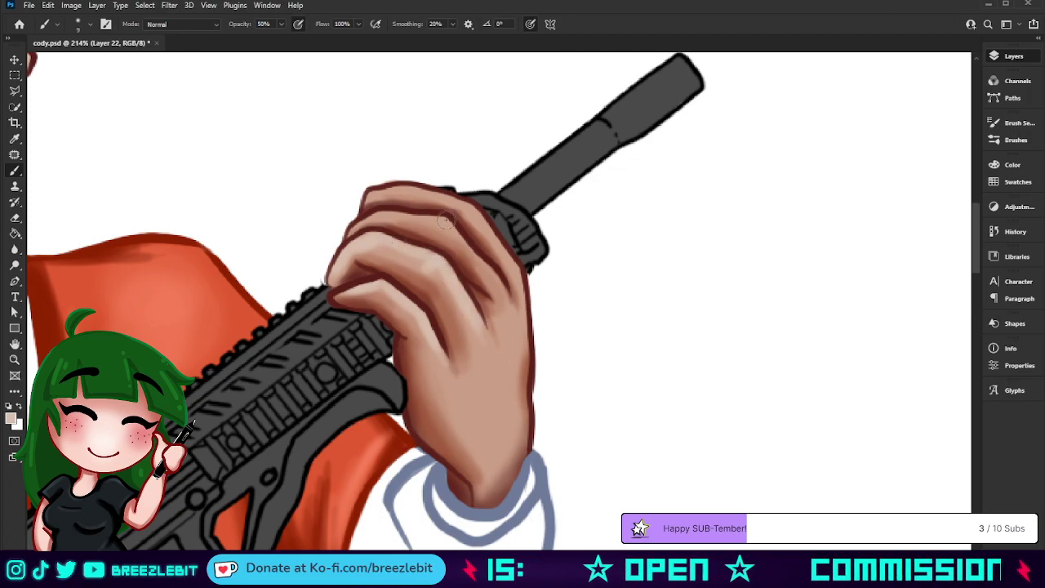
Highlight the two upper fingers of the barrel hand and lighten the knuckles at the base of its fingers
drag(447, 218, 494, 273)
drag(446, 221, 436, 228)
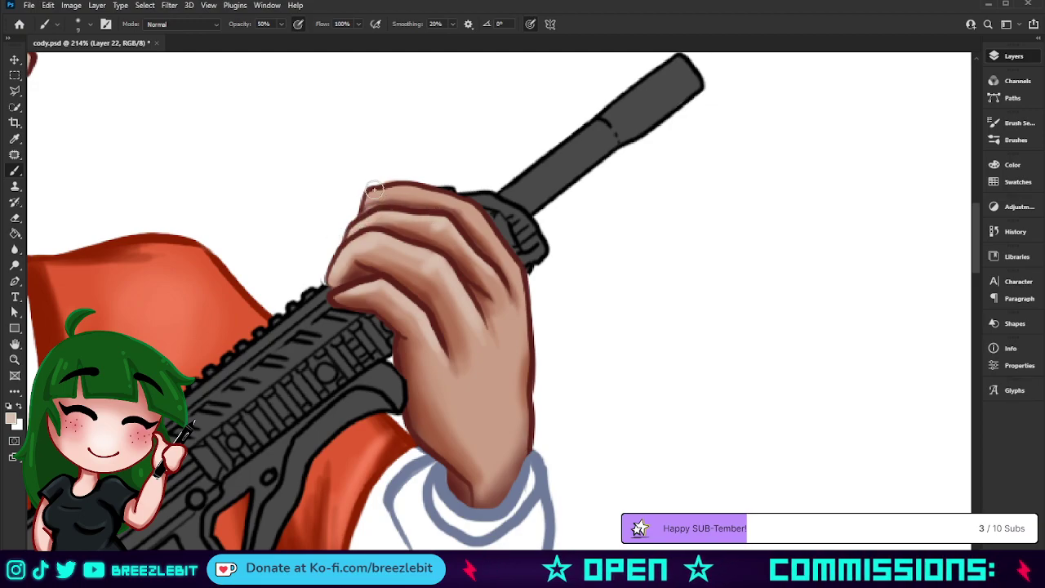
mouse_move(373, 183)
mouse_down()
mouse_move(353, 219)
mouse_move(372, 196)
mouse_move(409, 185)
mouse_up()
mouse_move(485, 216)
mouse_down()
mouse_move(522, 274)
mouse_move(520, 294)
mouse_move(487, 260)
mouse_move(508, 309)
mouse_move(491, 279)
mouse_move(431, 251)
mouse_up()
mouse_move(463, 295)
mouse_down()
mouse_move(476, 327)
mouse_move(462, 341)
mouse_move(501, 314)
mouse_move(490, 328)
mouse_up()
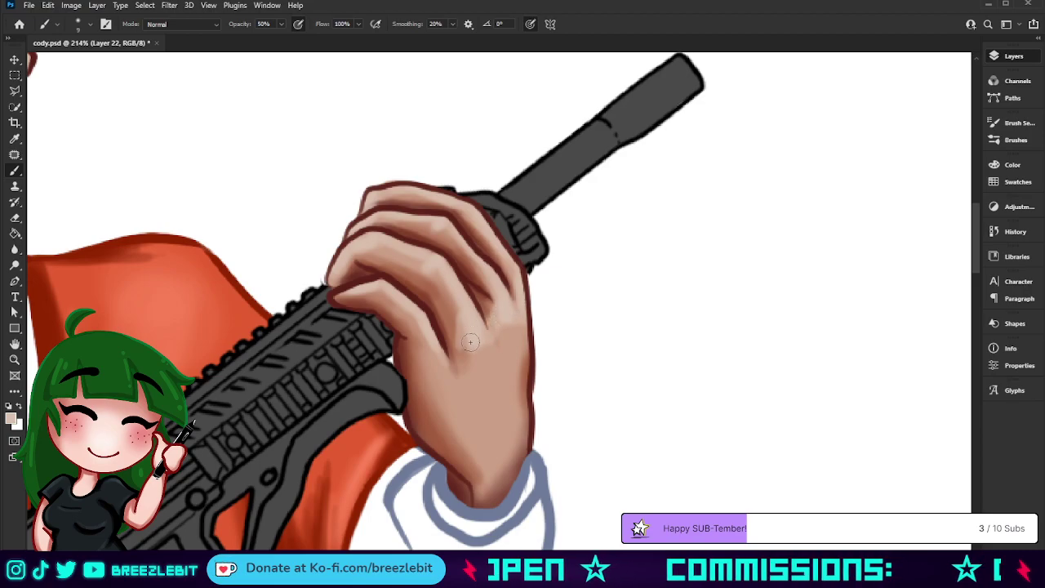
mouse_move(449, 357)
mouse_down()
mouse_move(424, 340)
mouse_move(421, 369)
mouse_up()
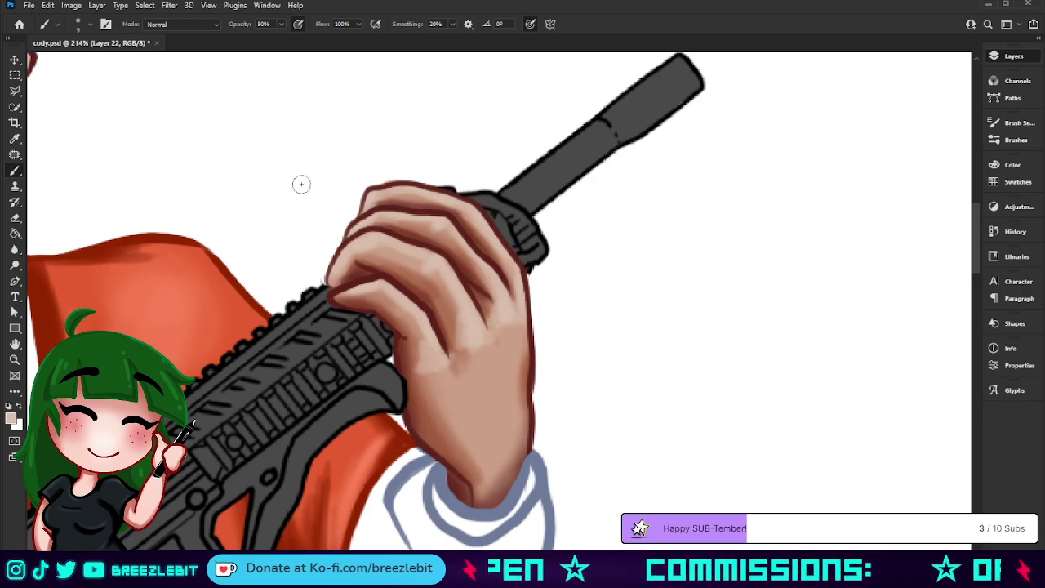
Brighten the back of the barrel hand from the knuckles toward the wrist with soft pale strokes at brush size 20
key(bracketright)
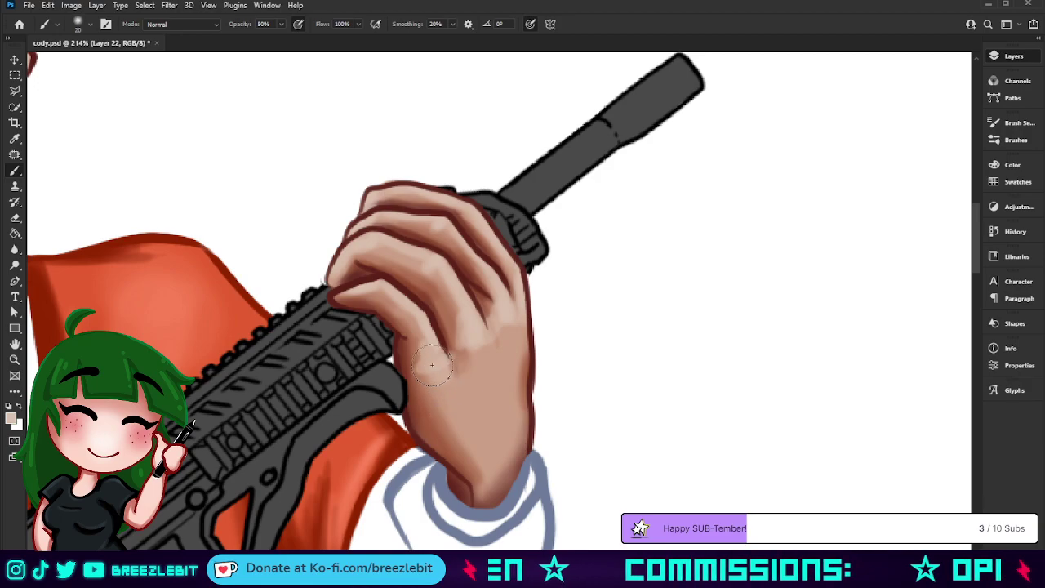
mouse_move(474, 351)
mouse_down()
mouse_move(506, 375)
mouse_move(512, 418)
mouse_move(512, 331)
mouse_move(502, 369)
mouse_move(471, 343)
mouse_move(489, 386)
mouse_move(490, 375)
mouse_move(478, 417)
mouse_move(462, 374)
mouse_move(488, 453)
mouse_up()
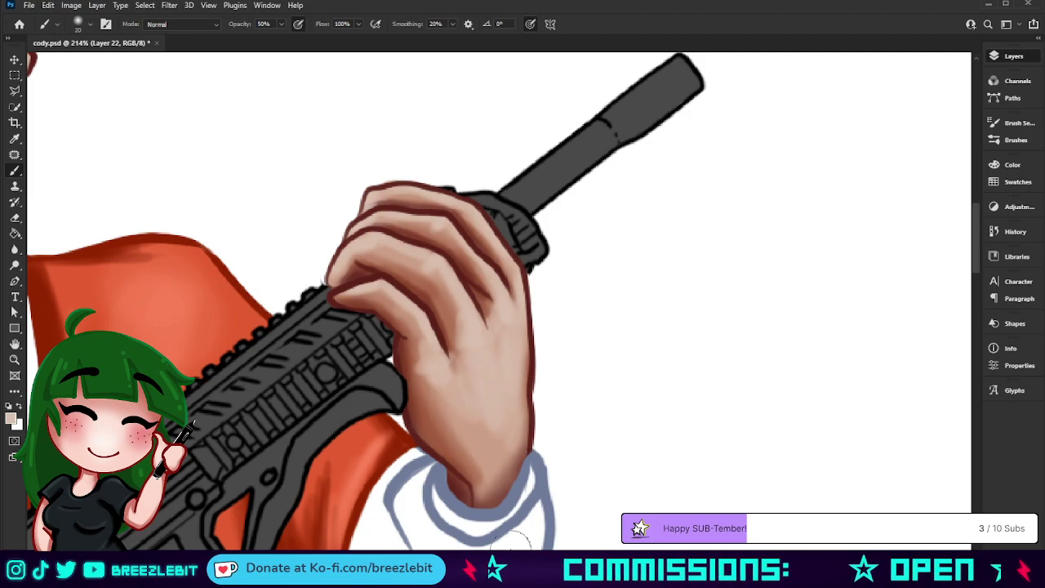
key(z)
alt+click(587, 331)
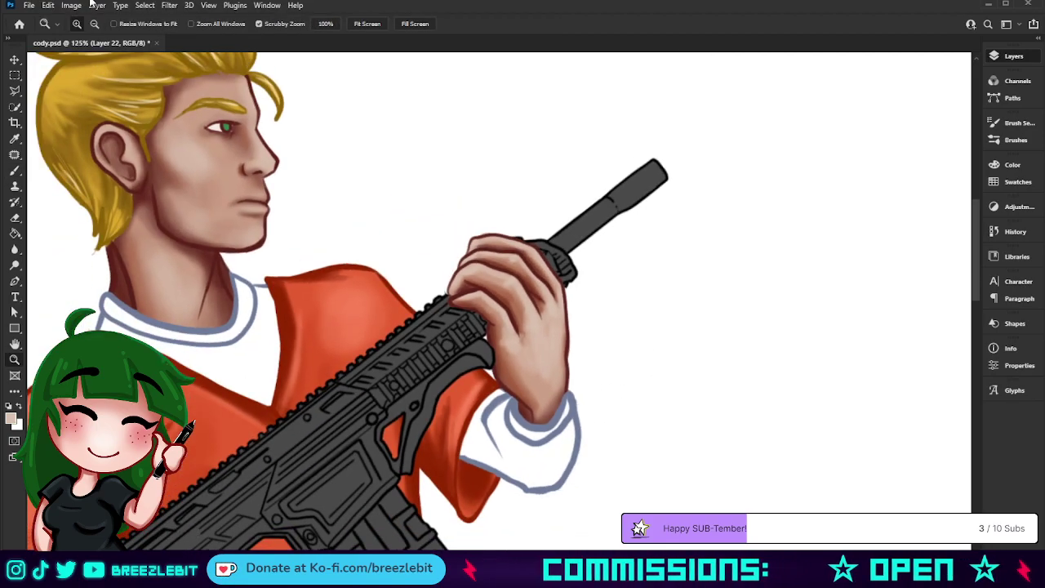
click(367, 24)
mouse_move(538, 289)
mouse_down()
mouse_move(561, 282)
mouse_move(545, 292)
mouse_up()
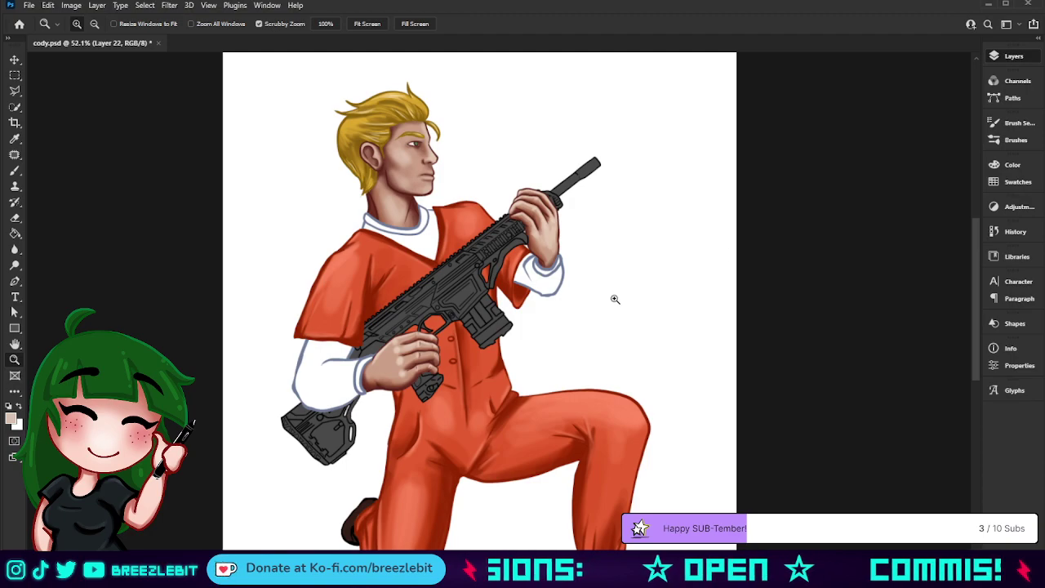
Make Layer 23 the active layer for painting highlights on the kneeling figure's skin
drag(615, 299, 574, 315)
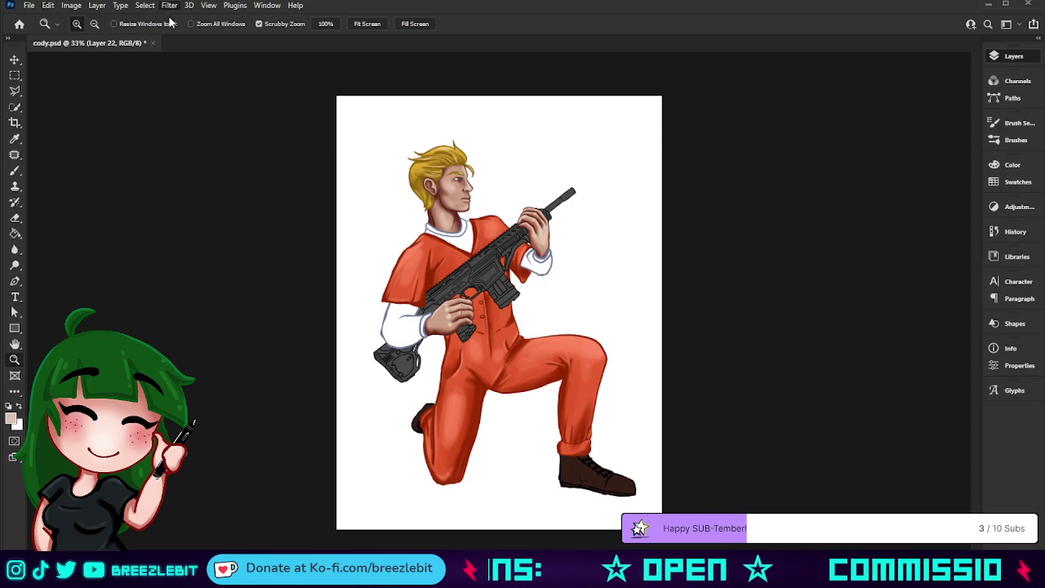
drag(423, 310, 434, 351)
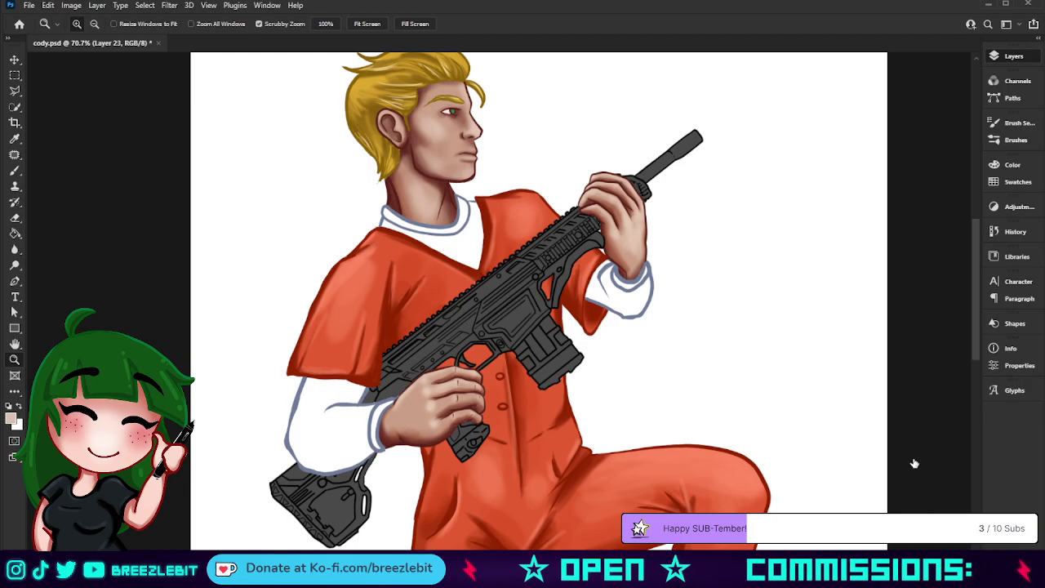
alt+click(896, 413)
alt+click(896, 419)
alt+click(901, 408)
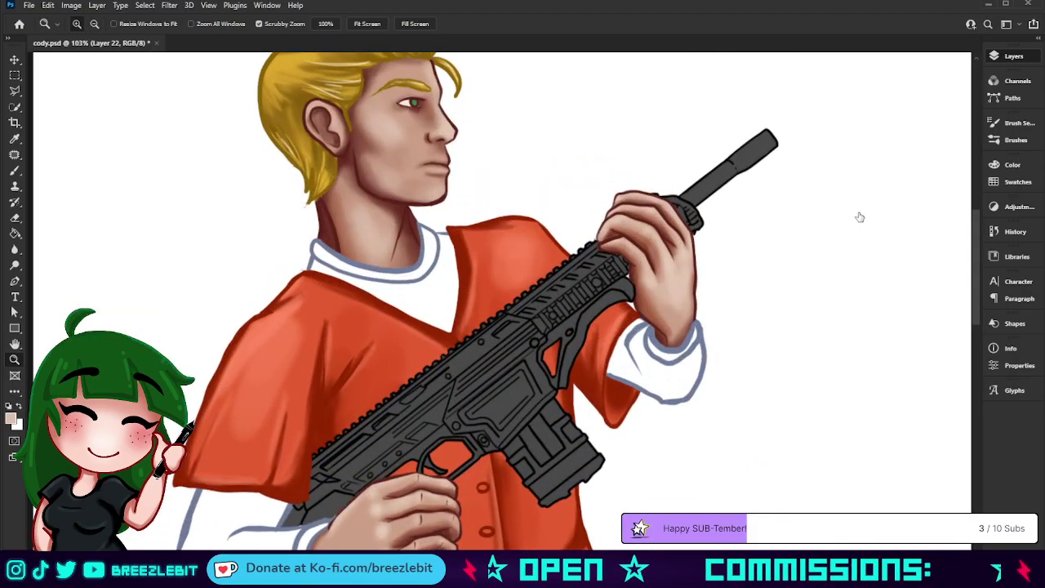
alt+click(959, 440)
click(922, 373)
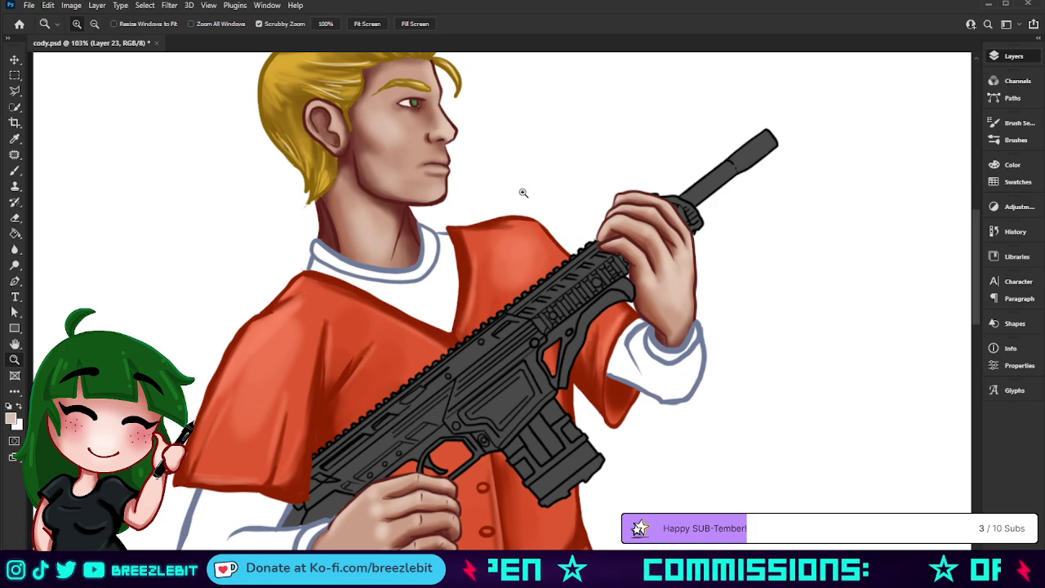
Paint highlights on the kneeling man's nose with a 7 px brush, sampling white from the background as the paint colour
drag(520, 191, 572, 191)
mouse_move(517, 142)
mouse_down()
mouse_move(579, 364)
mouse_move(574, 357)
mouse_up()
key(b)
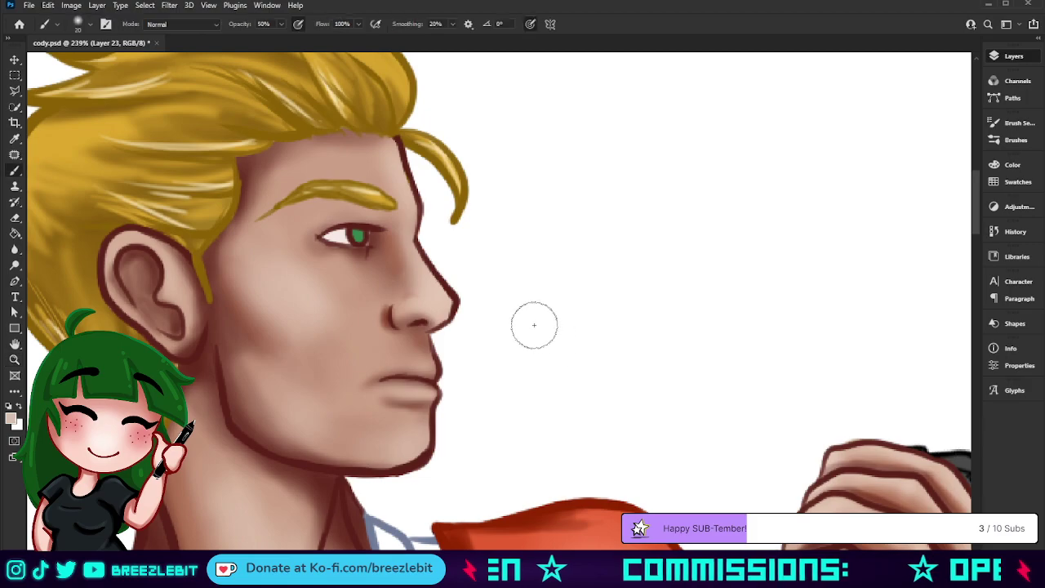
key(bracketleft)
key(bracketleft)
key(bracketleft)
key(bracketleft)
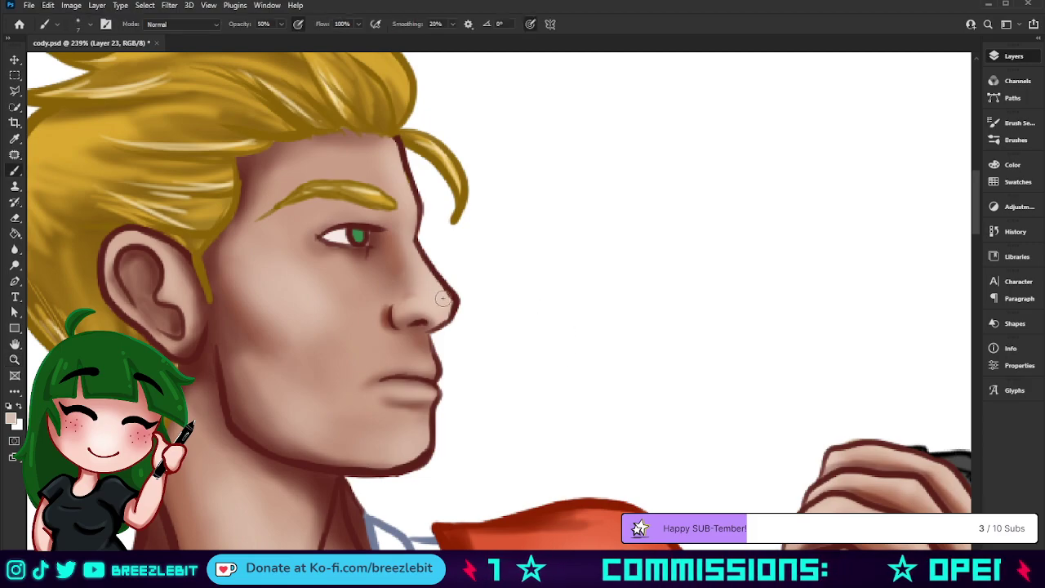
drag(448, 303, 437, 293)
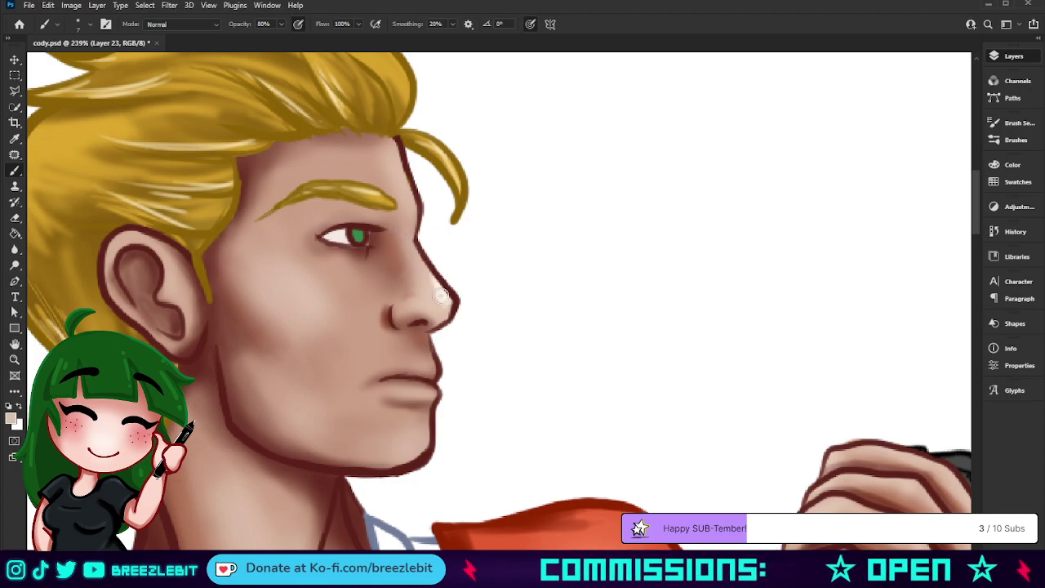
alt+click(472, 389)
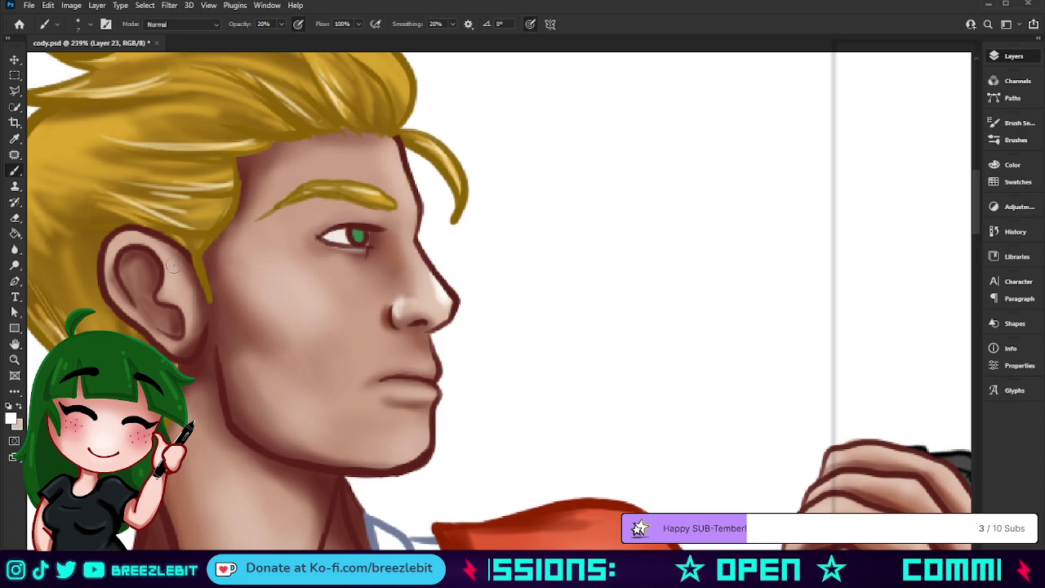
Dab a soft white highlight onto the man's cheekbone with a 25 px brush at 20% opacity
key(])
key(])
key(])
key(])
key(])
key(])
click(251, 278)
click(251, 277)
click(253, 276)
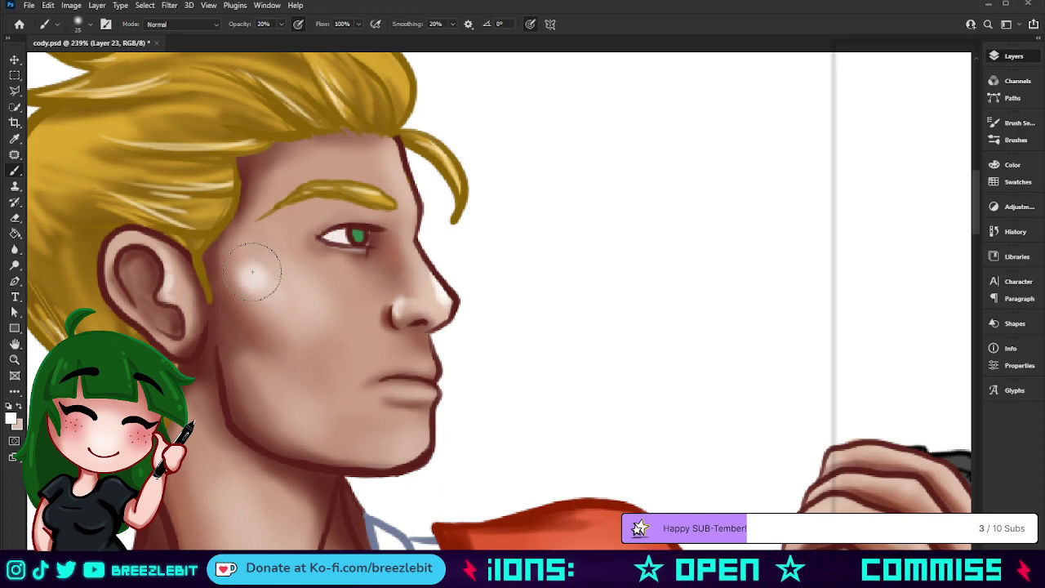
Paint small white highlights on the knuckles and fingers of both hands with a reduced brush at 20% opacity
key(z)
mouse_move(406, 390)
mouse_down()
mouse_move(373, 392)
mouse_move(325, 466)
mouse_move(336, 474)
mouse_up()
key(ctrl+0)
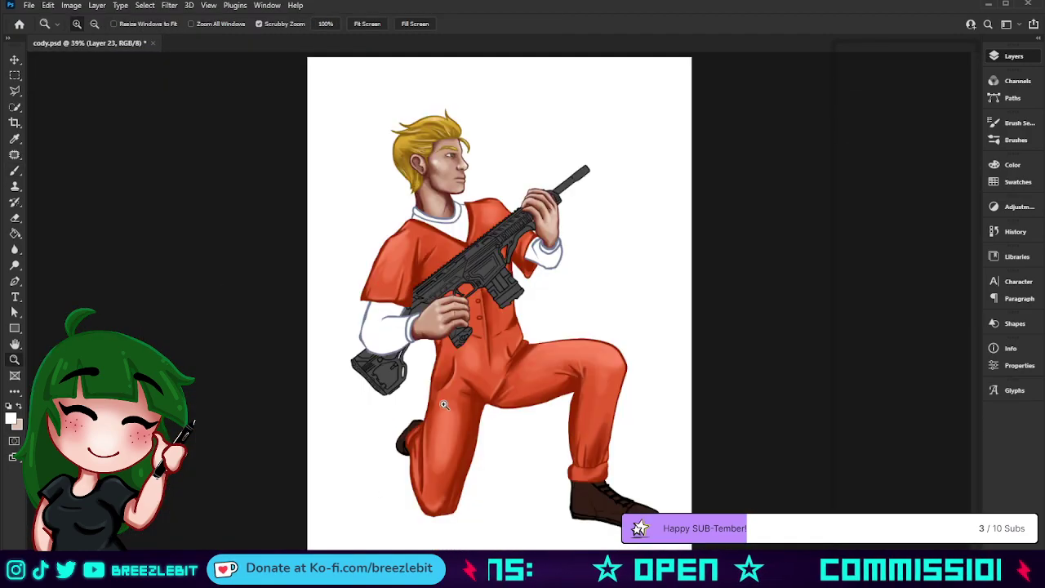
drag(463, 401, 488, 401)
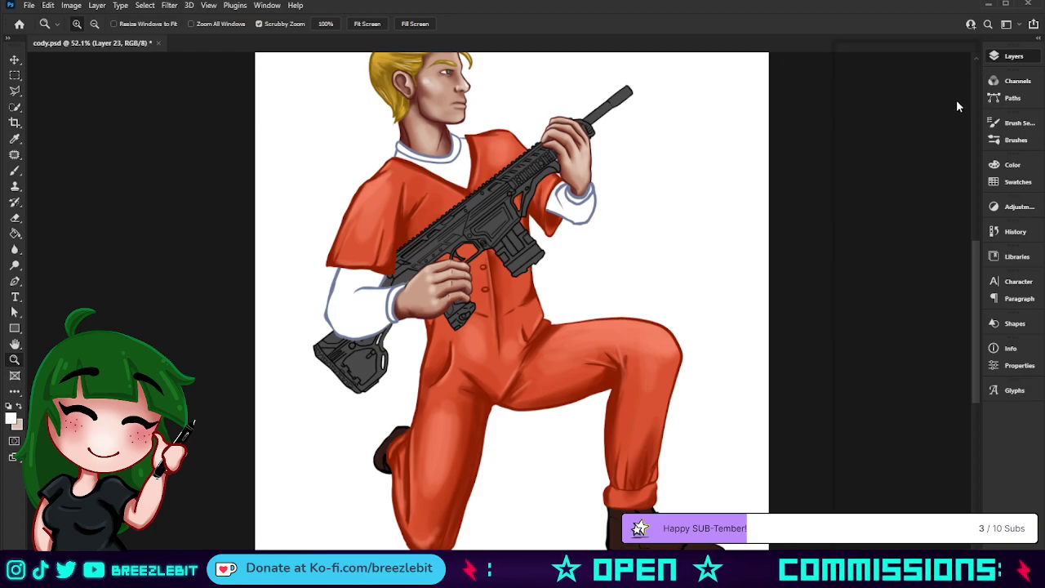
drag(448, 338, 502, 346)
key(b)
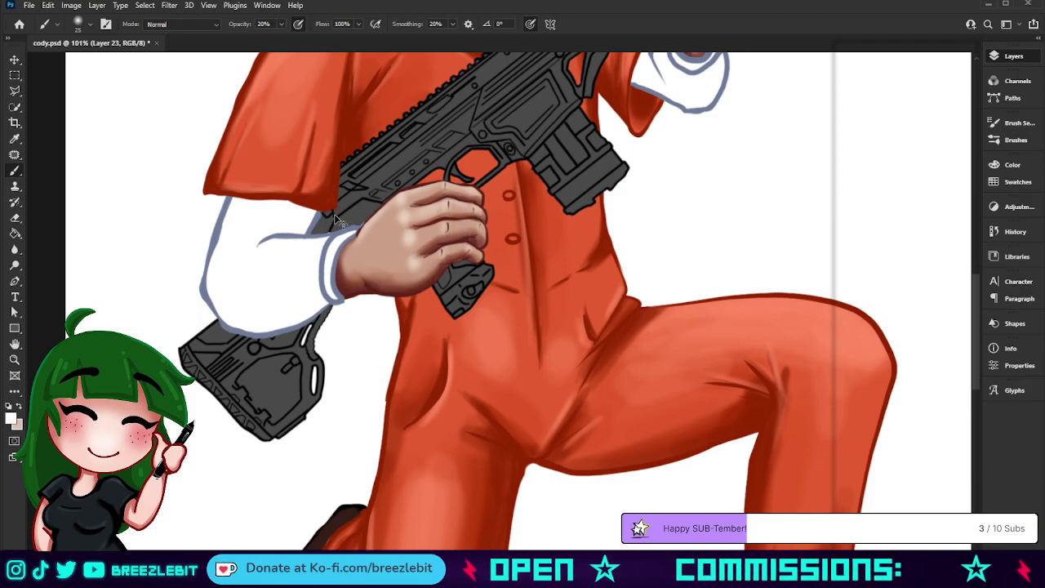
key([)
key([)
key([)
key([)
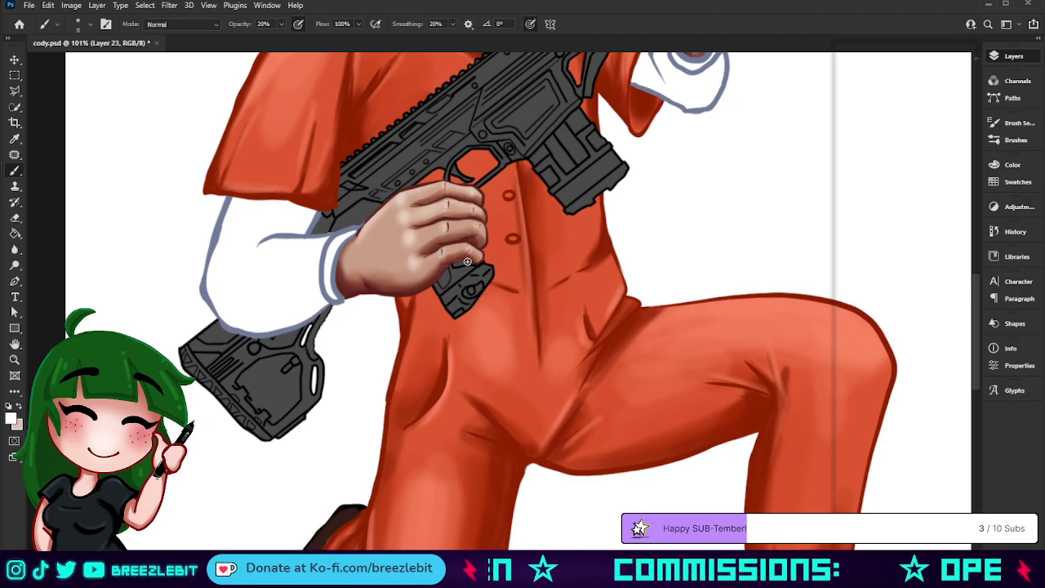
drag(526, 225, 292, 502)
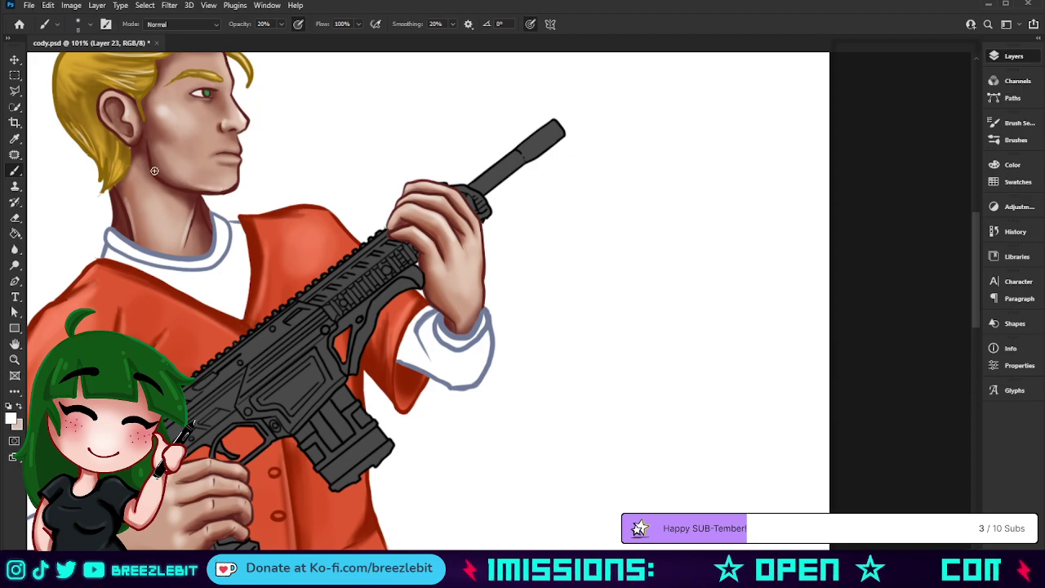
key(z)
drag(273, 172, 171, 196)
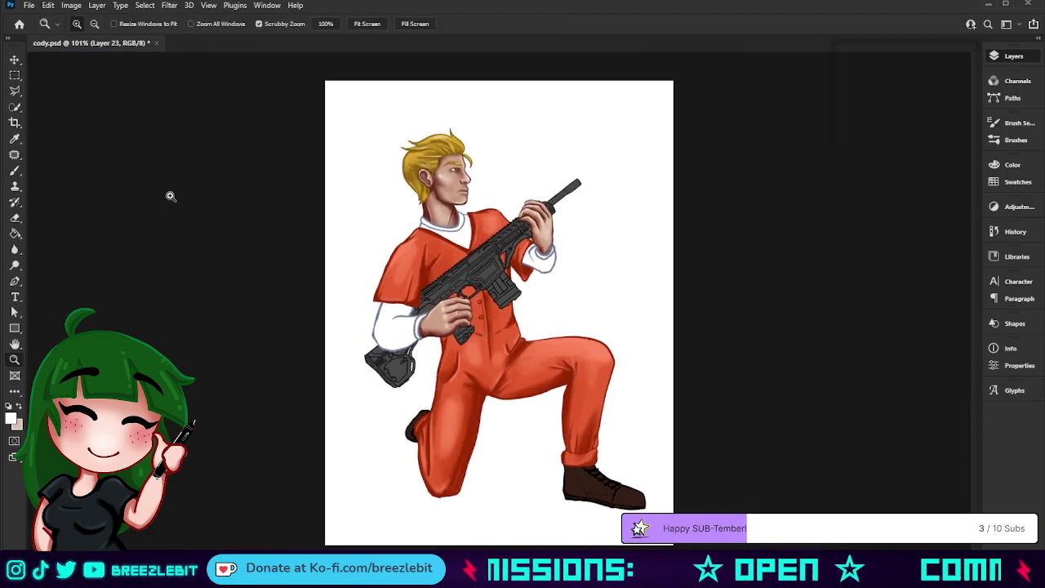
drag(445, 252, 465, 253)
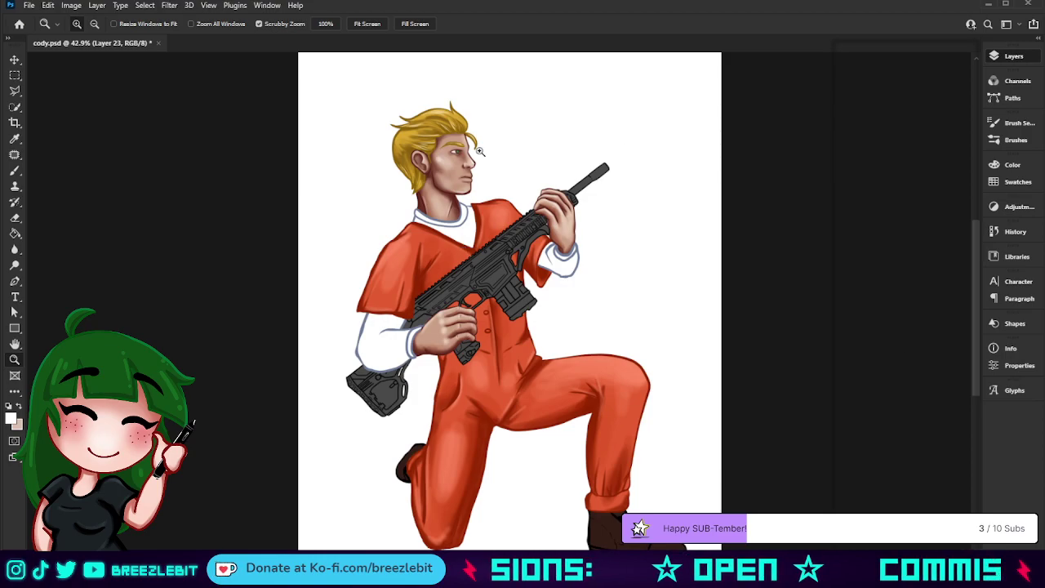
drag(481, 151, 523, 183)
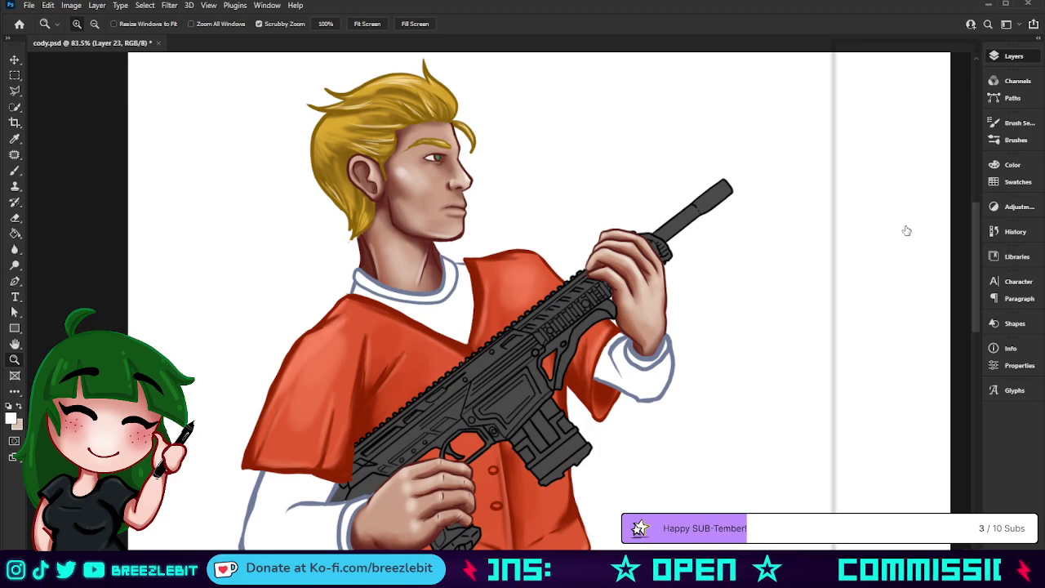
drag(522, 315, 445, 327)
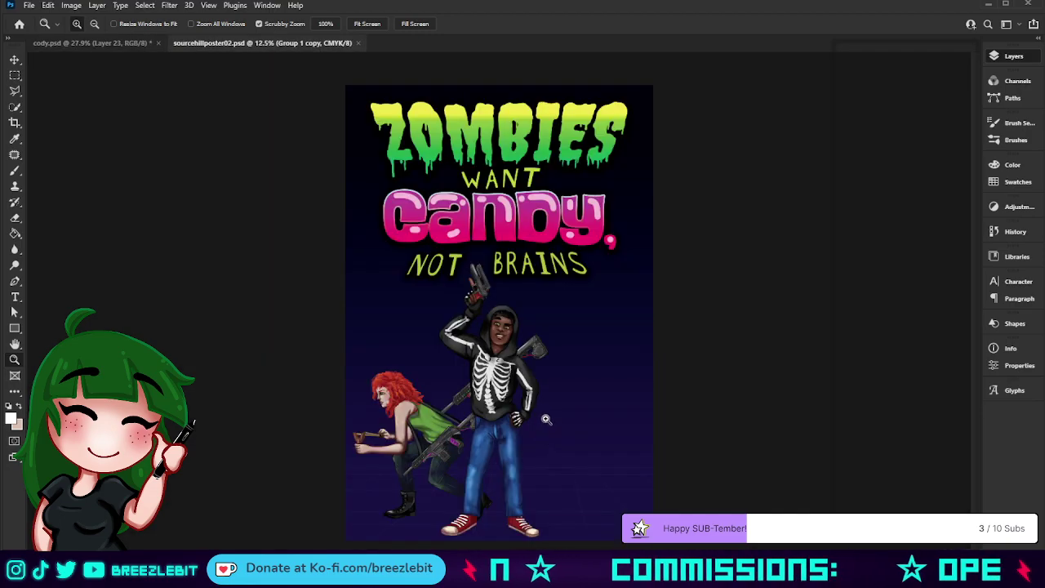
Examine the rendering and placement of the two finished characters in the poster document sourcehillposter02.psd
drag(485, 354, 533, 369)
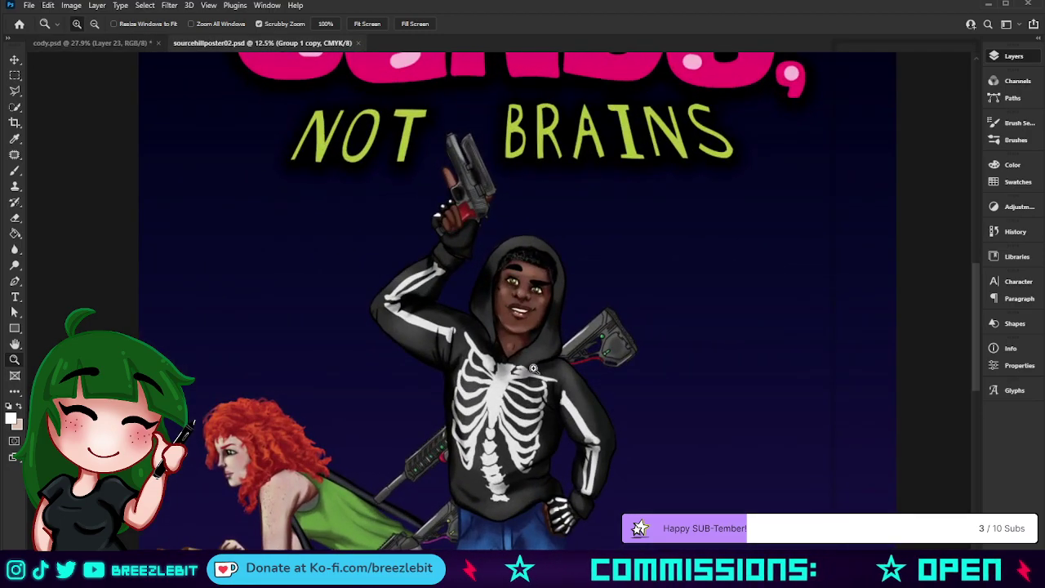
drag(301, 441, 338, 444)
drag(352, 449, 424, 298)
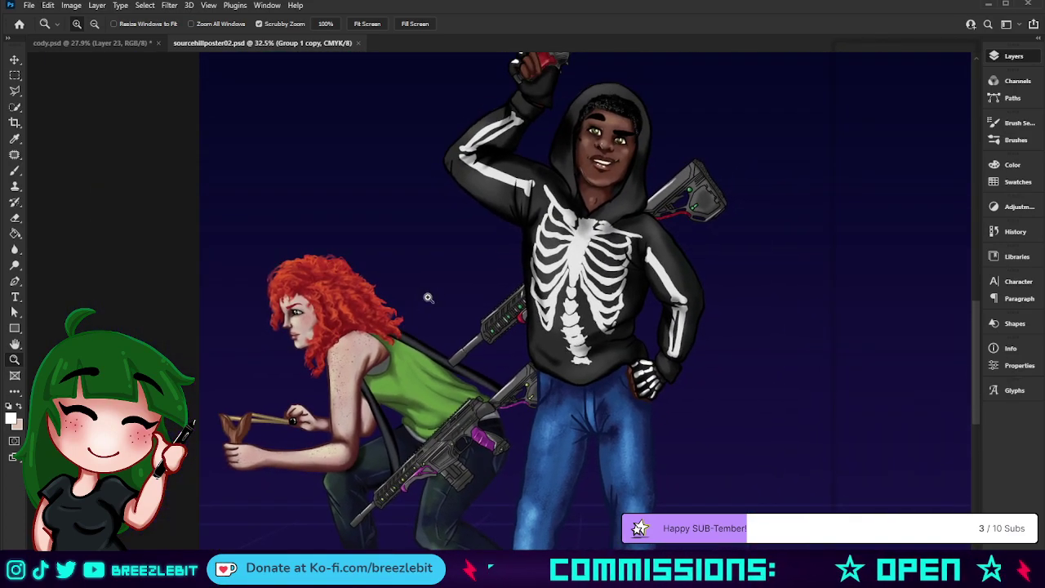
scroll(428, 297, down, 2)
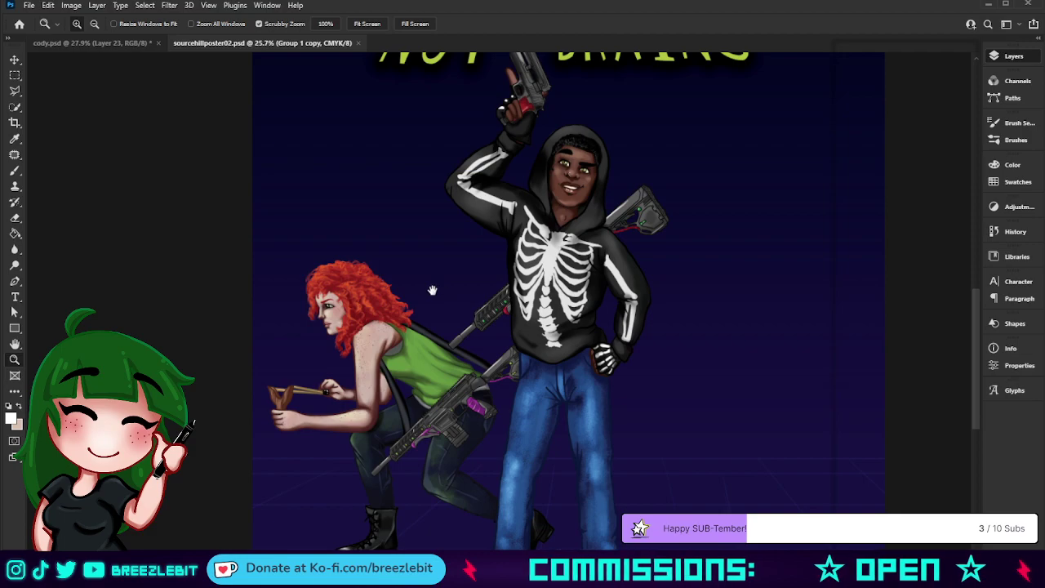
scroll(384, 327, down, 2)
scroll(376, 316, down, 2)
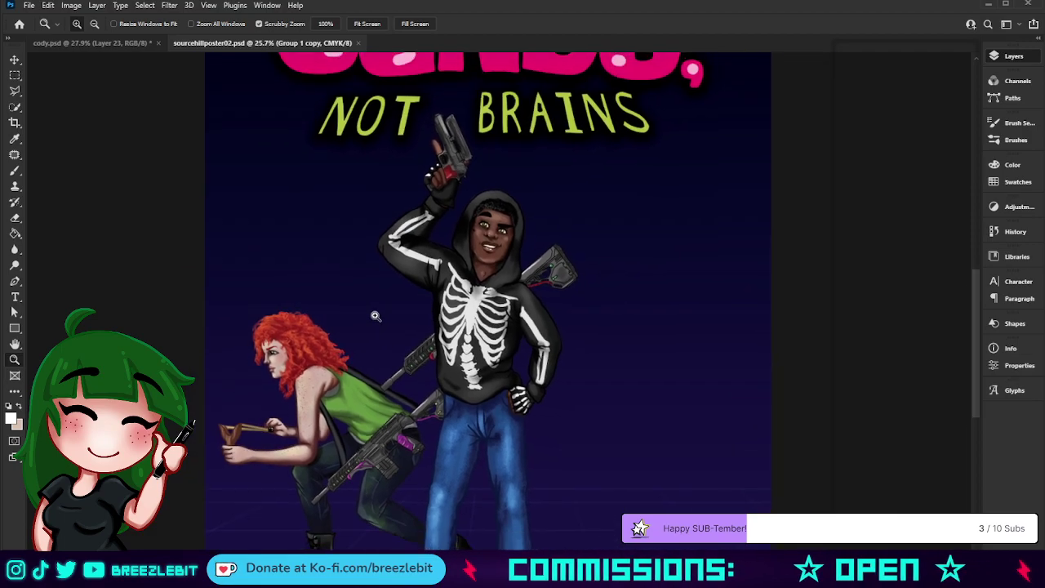
scroll(371, 318, down, 2)
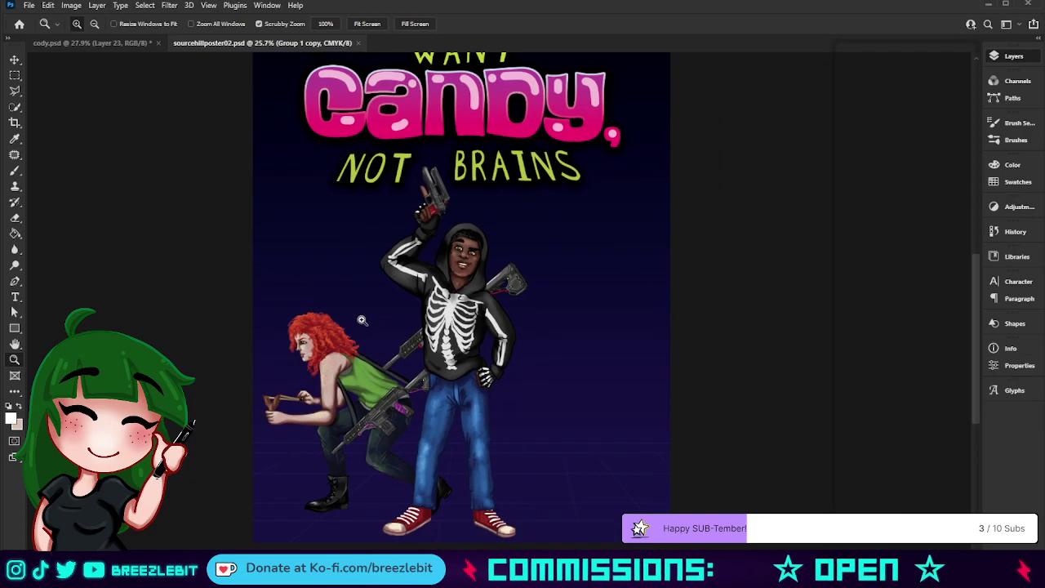
scroll(356, 321, down, 3)
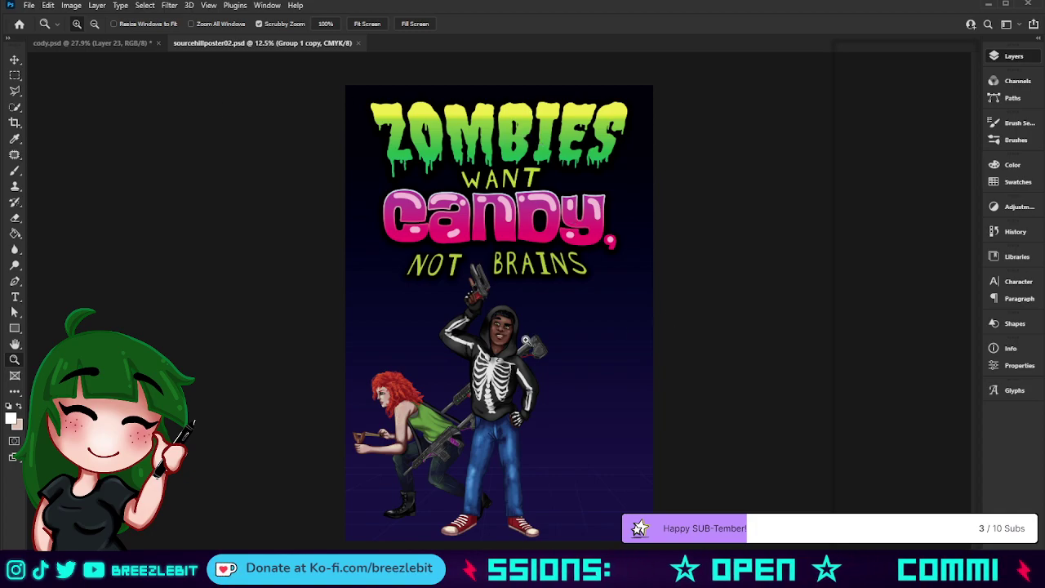
drag(560, 411, 583, 444)
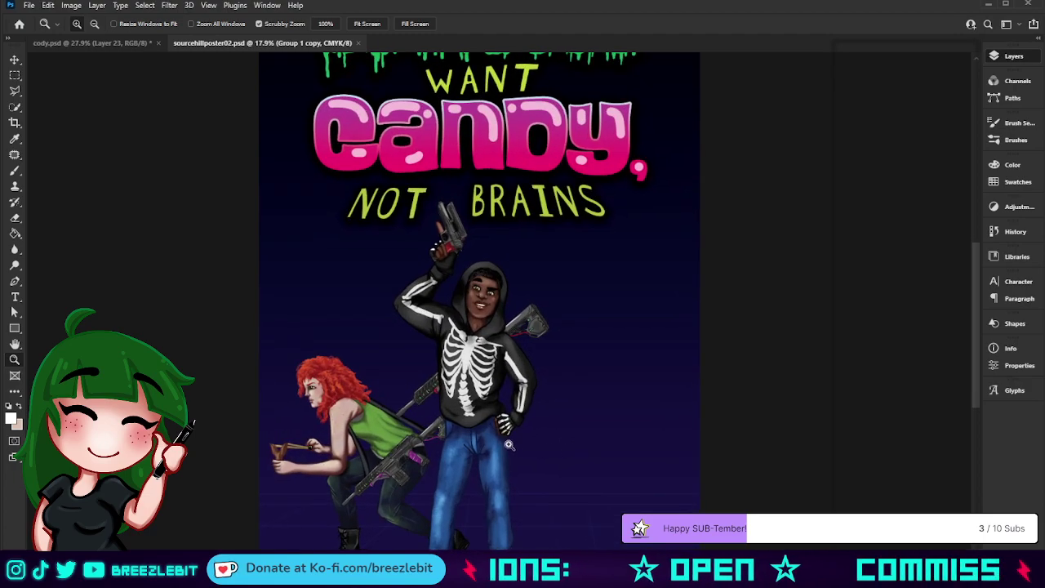
drag(508, 444, 528, 456)
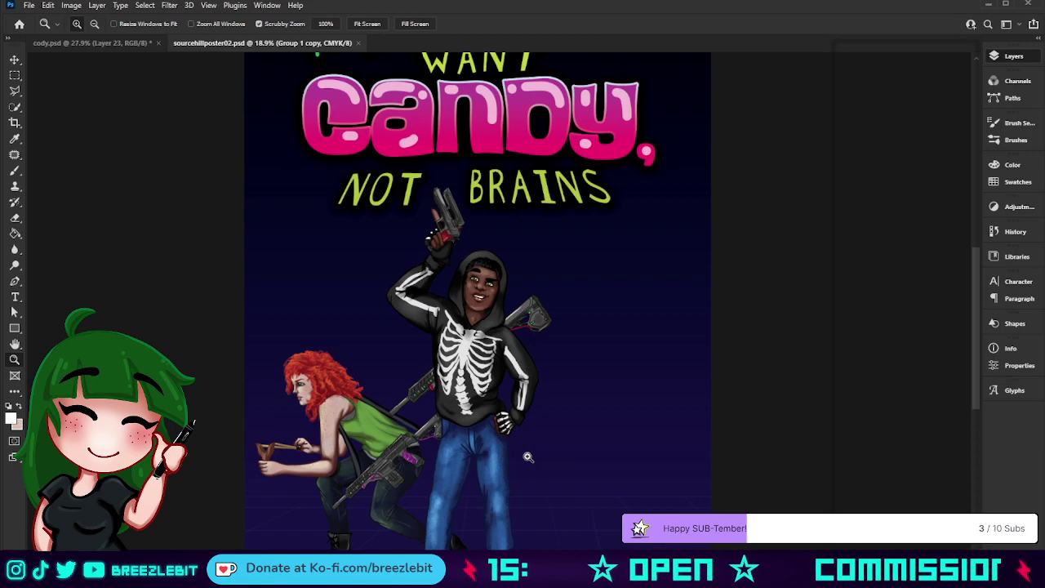
Compare the kneeling figure in cody.psd with the finished characters in sourcehillposter02.psd
click(93, 45)
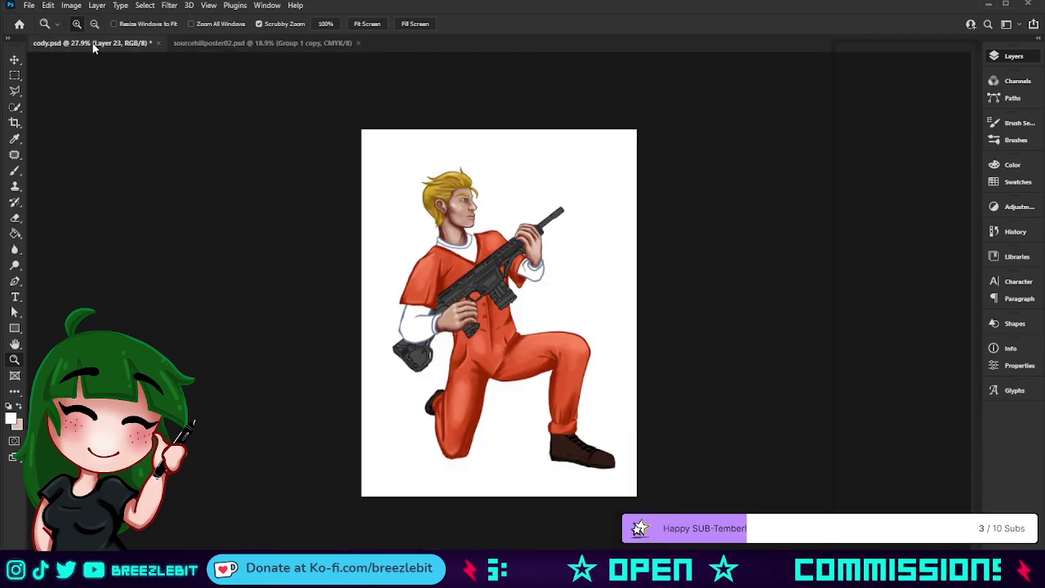
click(264, 44)
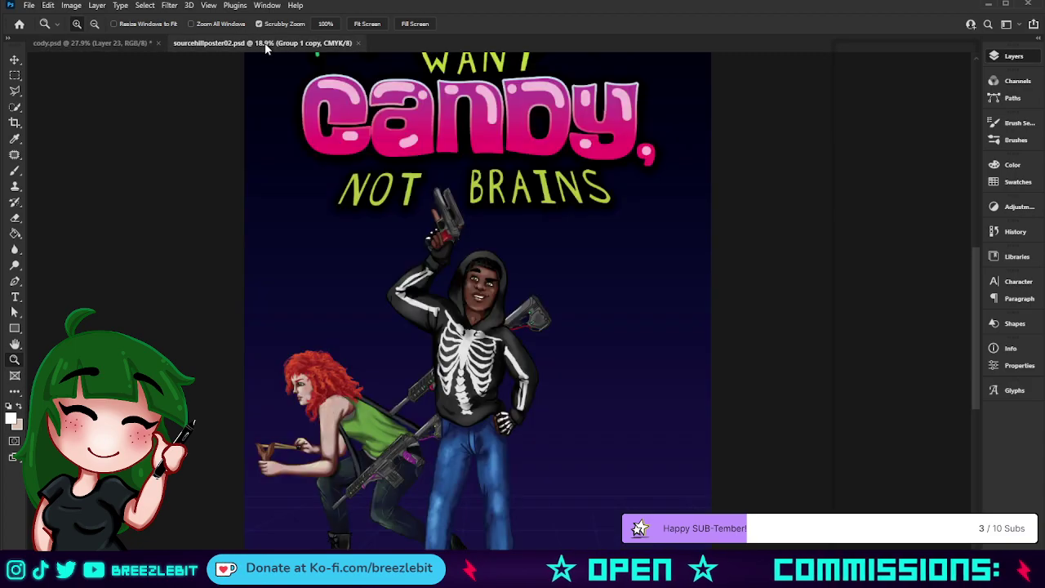
click(143, 45)
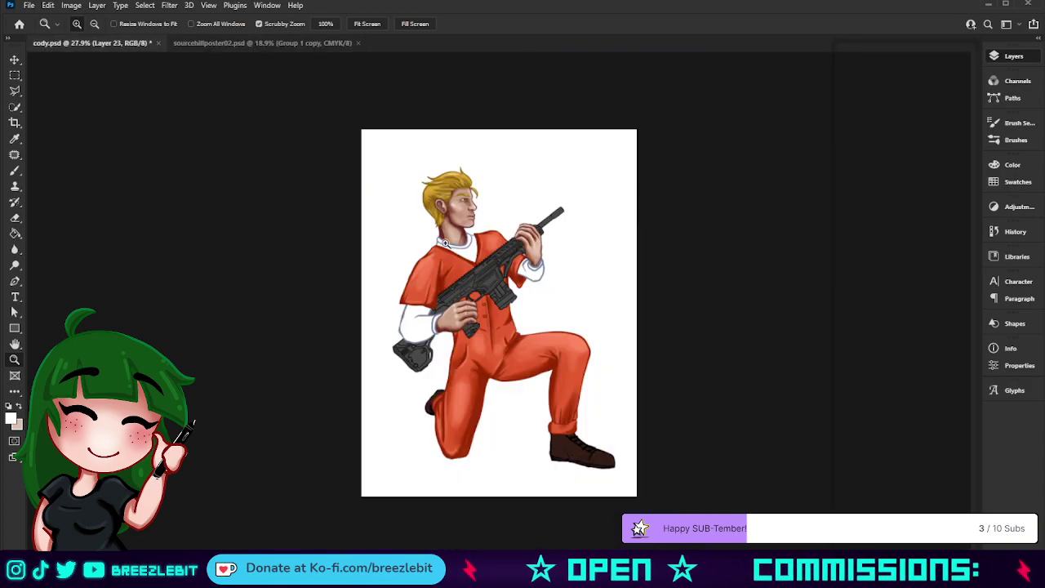
drag(437, 250, 462, 250)
click(270, 43)
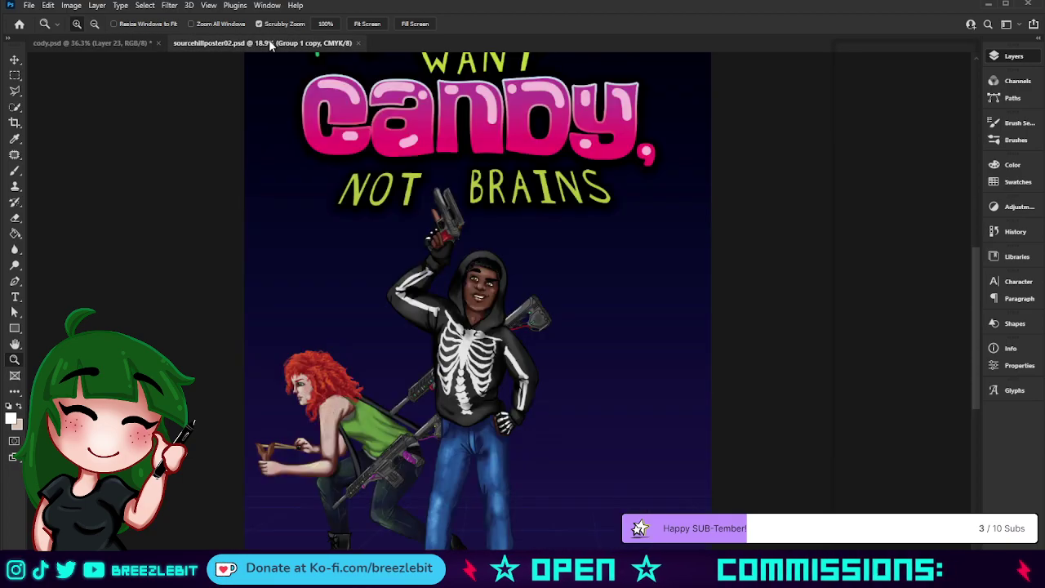
click(143, 44)
Check the kneeling figure's layers in cody.psd and make Layer 21 the active layer
drag(514, 223, 530, 211)
drag(467, 128, 470, 180)
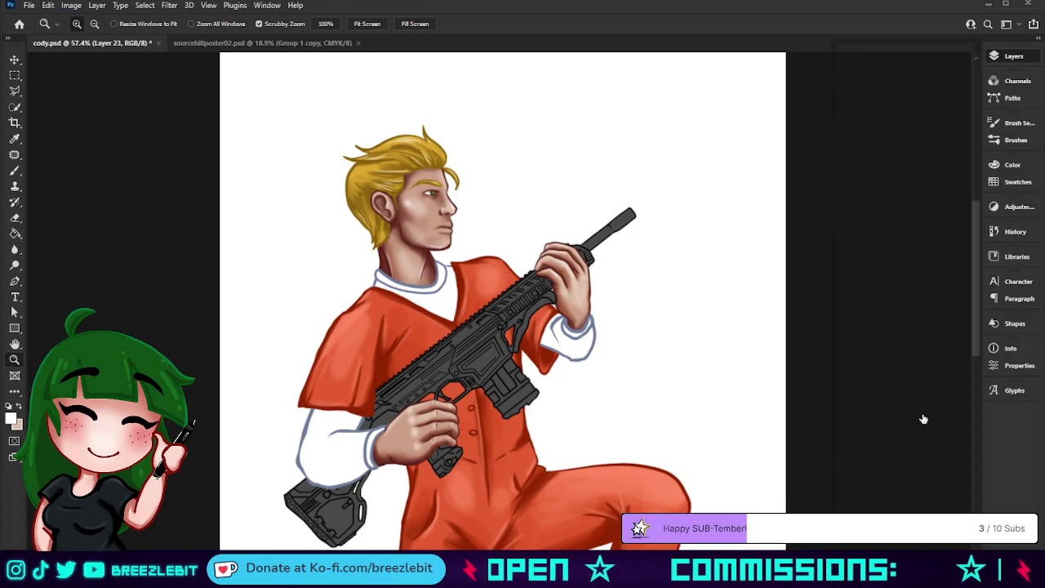
click(907, 473)
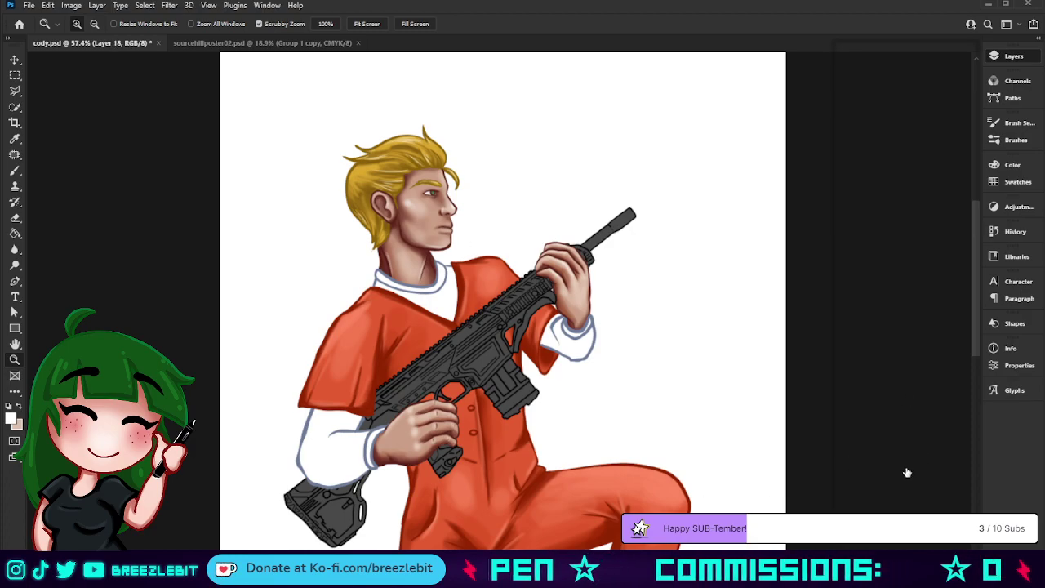
click(841, 472)
click(841, 472)
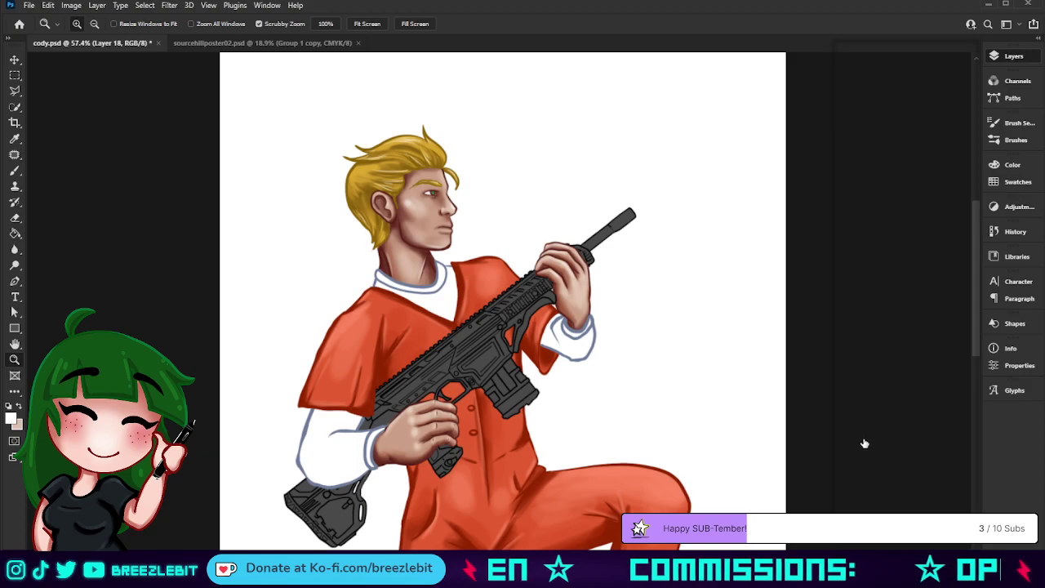
click(844, 405)
click(844, 405)
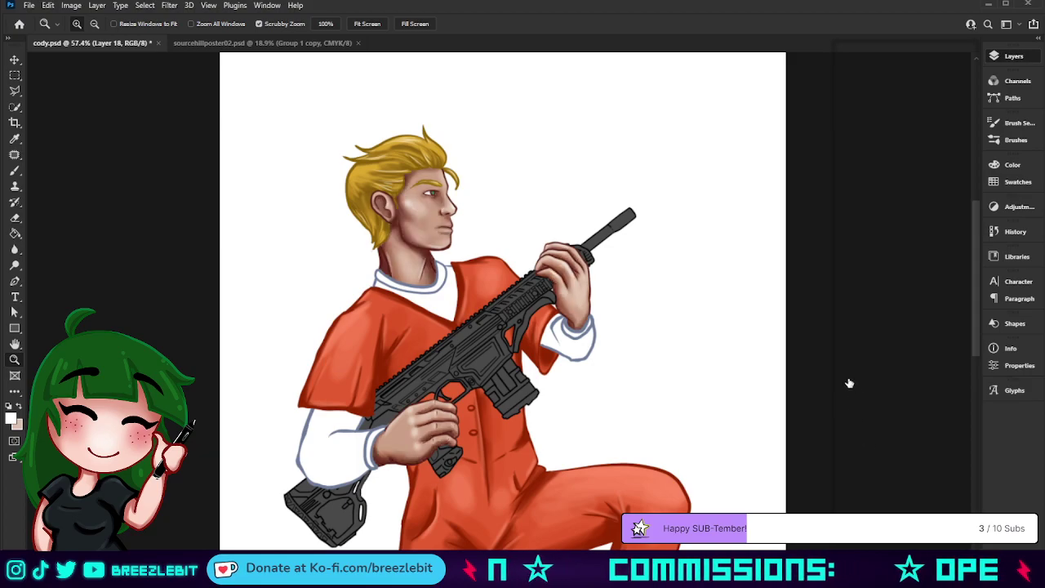
click(850, 383)
click(850, 383)
click(878, 404)
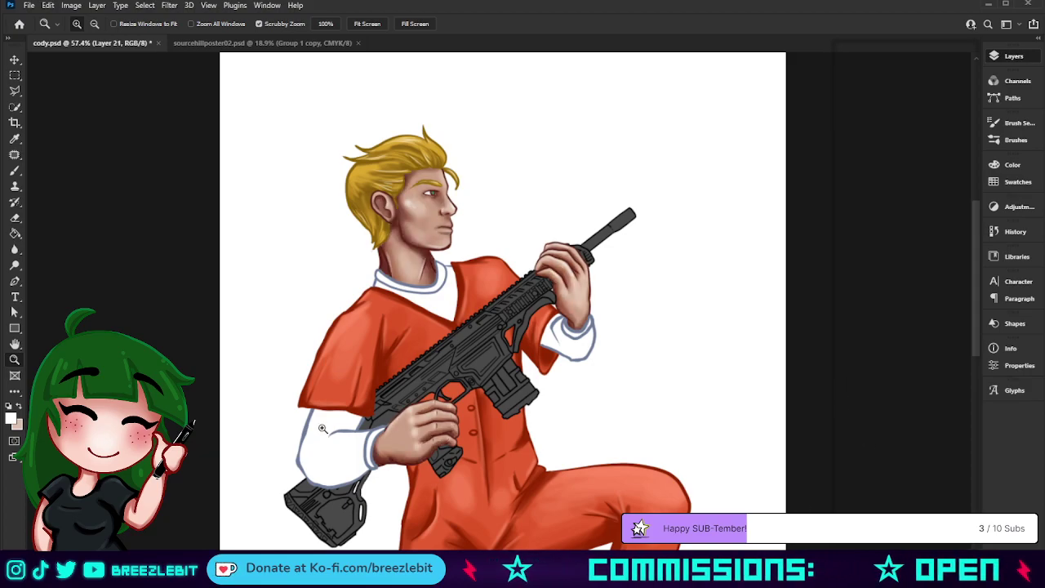
Sample the forehead's skin tone and soften the shading along the temple and sideburn with a 35 px brush at 20% opacity
drag(372, 205, 442, 312)
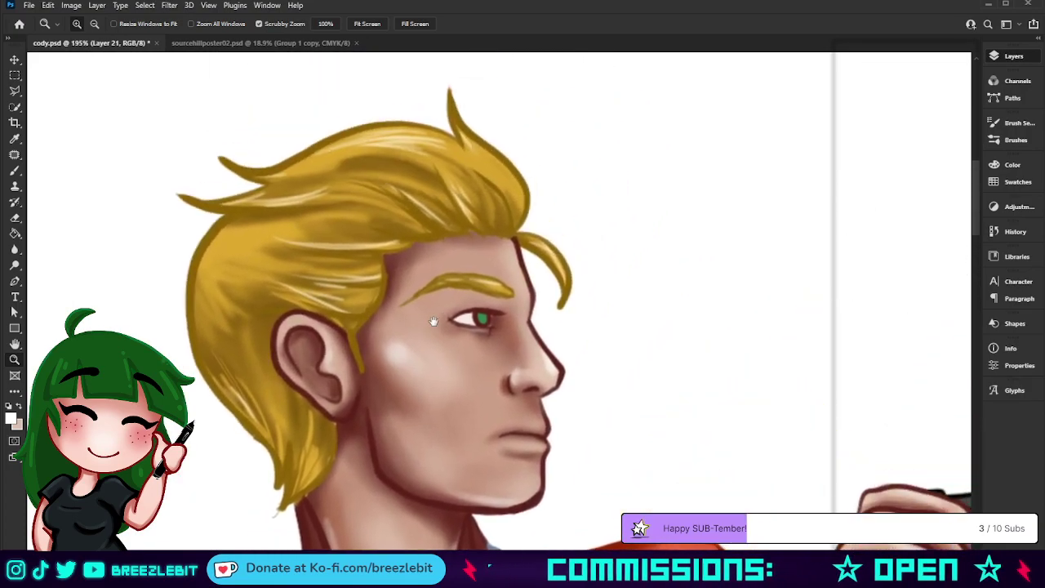
key(i)
click(471, 266)
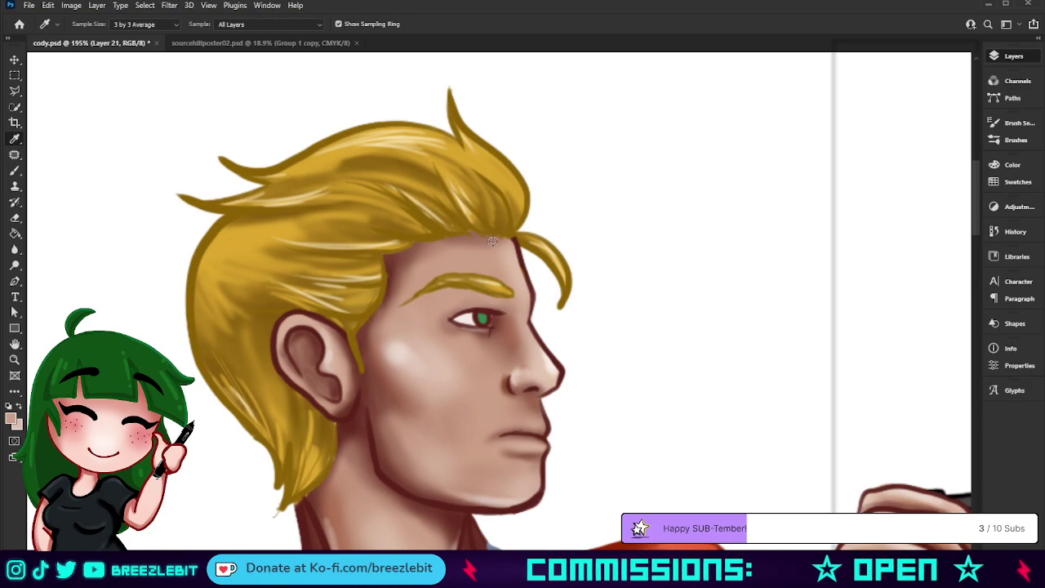
key(b)
key(])
key(])
key(])
key(])
key(])
key(])
key(])
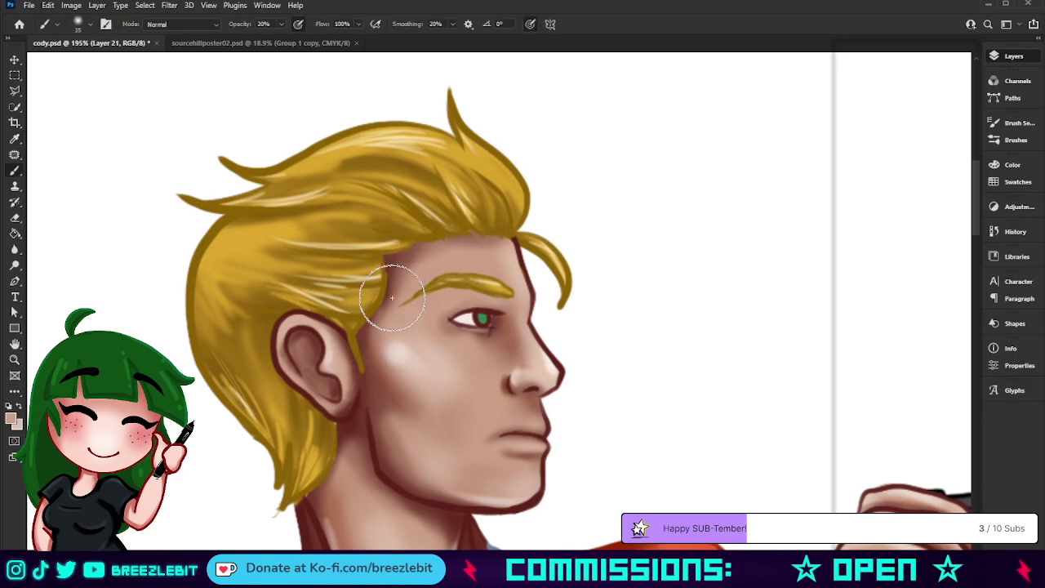
drag(411, 269, 404, 259)
mouse_move(380, 317)
mouse_down()
mouse_move(373, 292)
mouse_move(385, 292)
mouse_move(380, 365)
mouse_up()
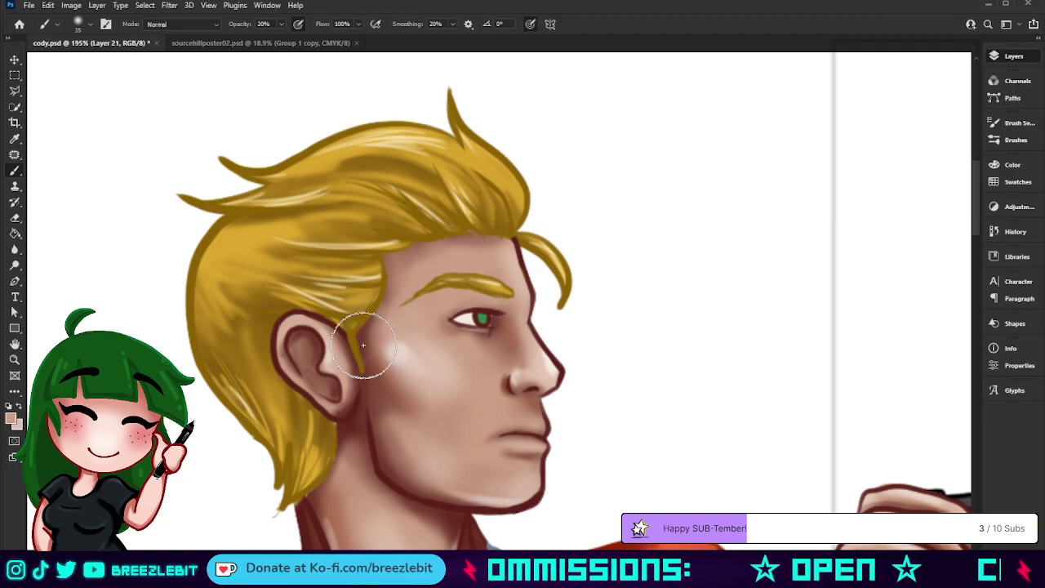
Blend the sampled skin tone over the cheek in front of the ear and along the neck's back edge
key(z)
drag(556, 250, 494, 334)
drag(477, 280, 522, 236)
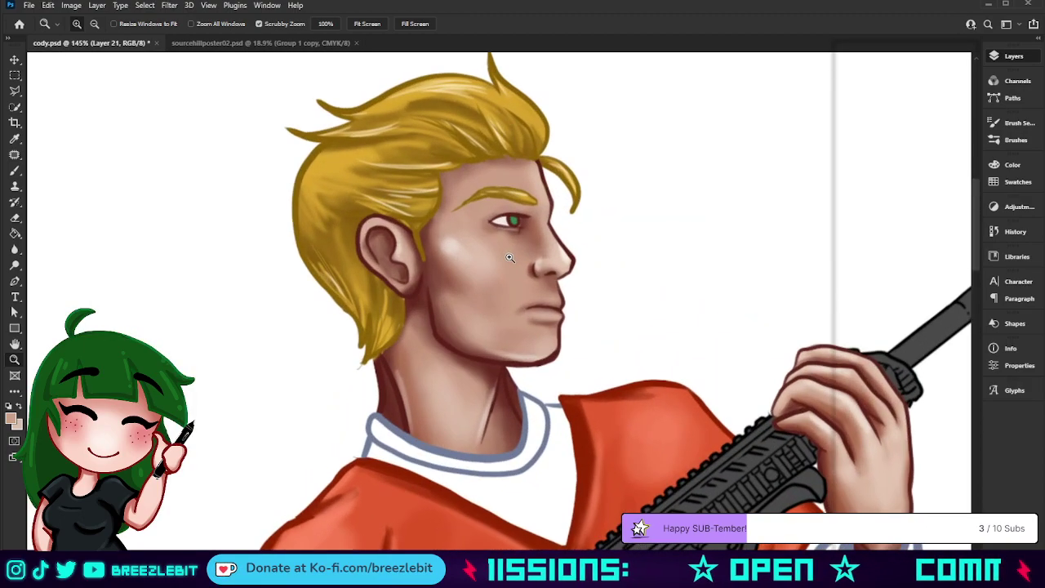
key(b)
mouse_move(440, 262)
mouse_down()
mouse_move(434, 245)
mouse_move(460, 275)
mouse_move(465, 266)
mouse_move(425, 238)
mouse_up()
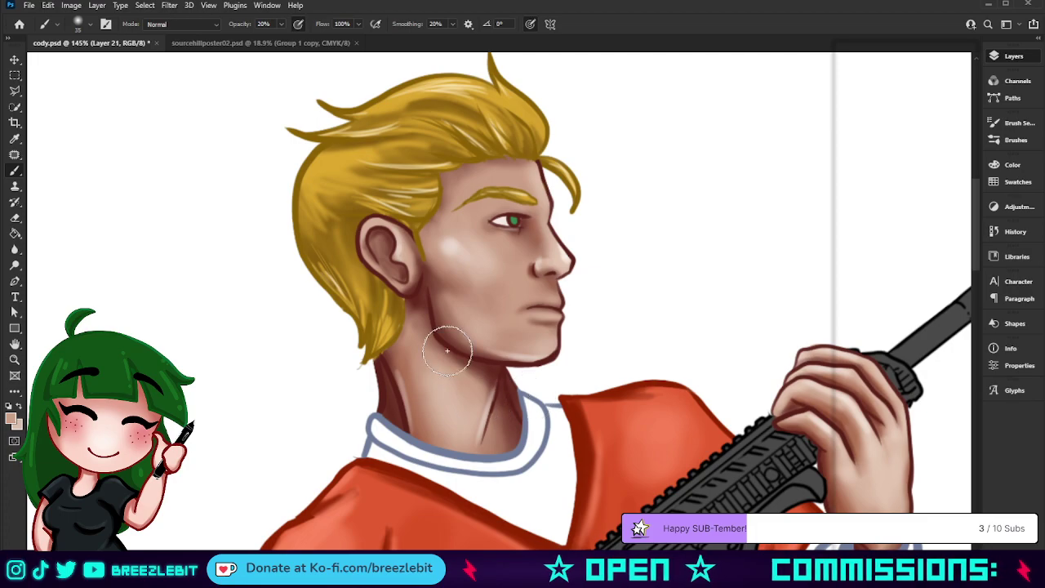
drag(379, 394, 364, 445)
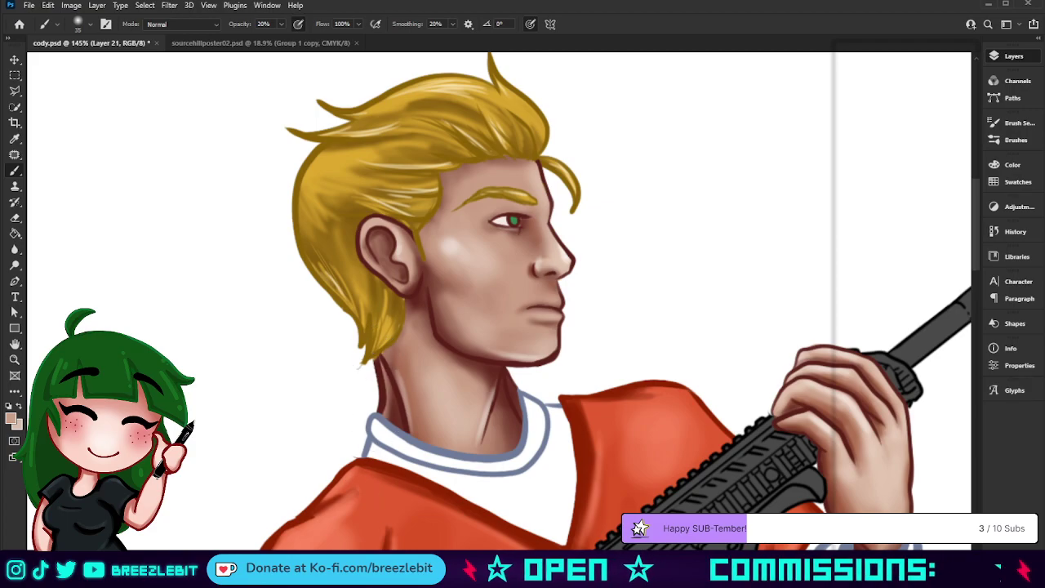
key(z)
drag(441, 523, 408, 542)
drag(466, 443, 475, 446)
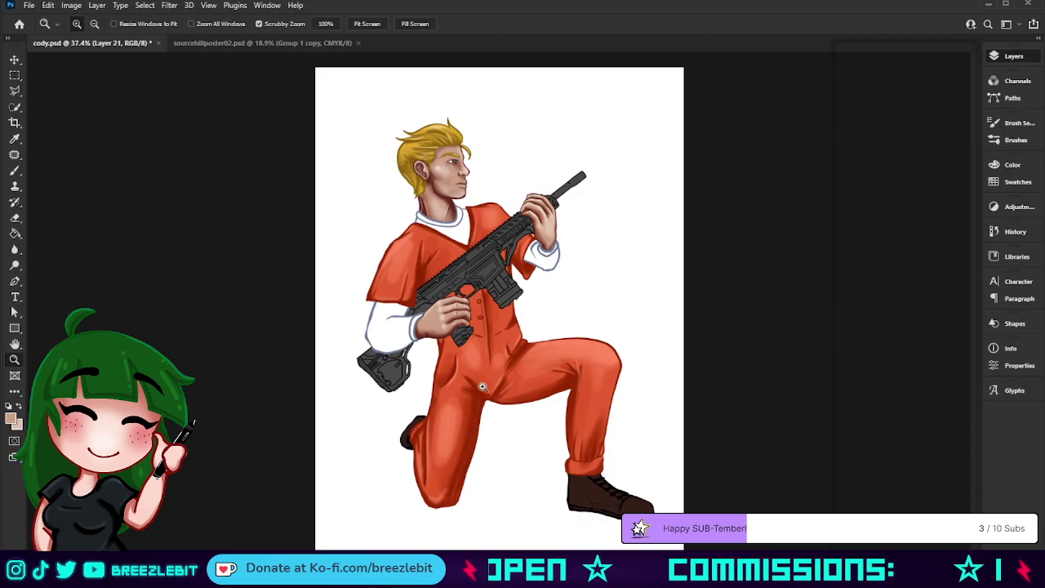
drag(482, 388, 464, 345)
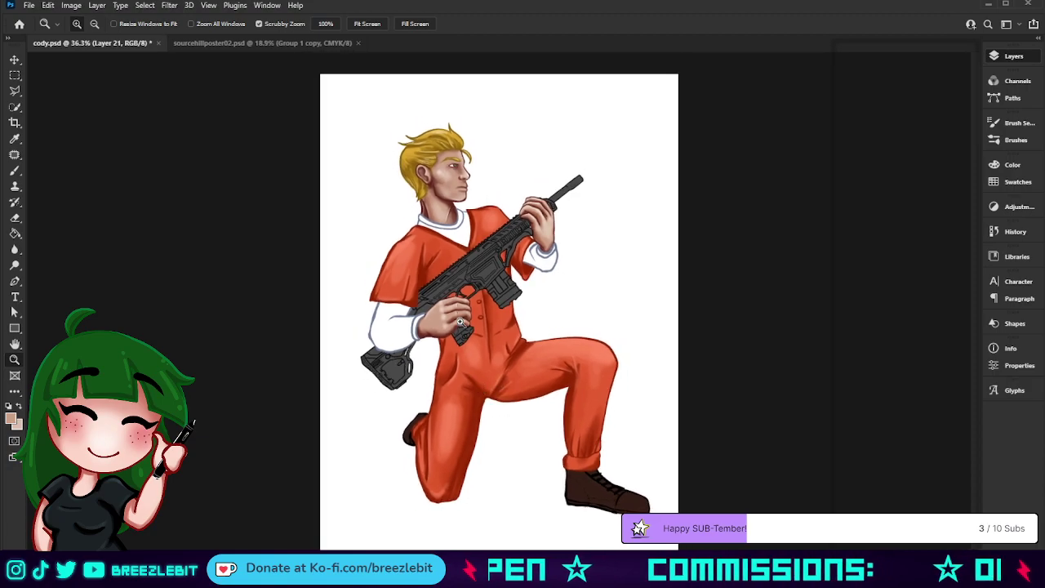
key(b)
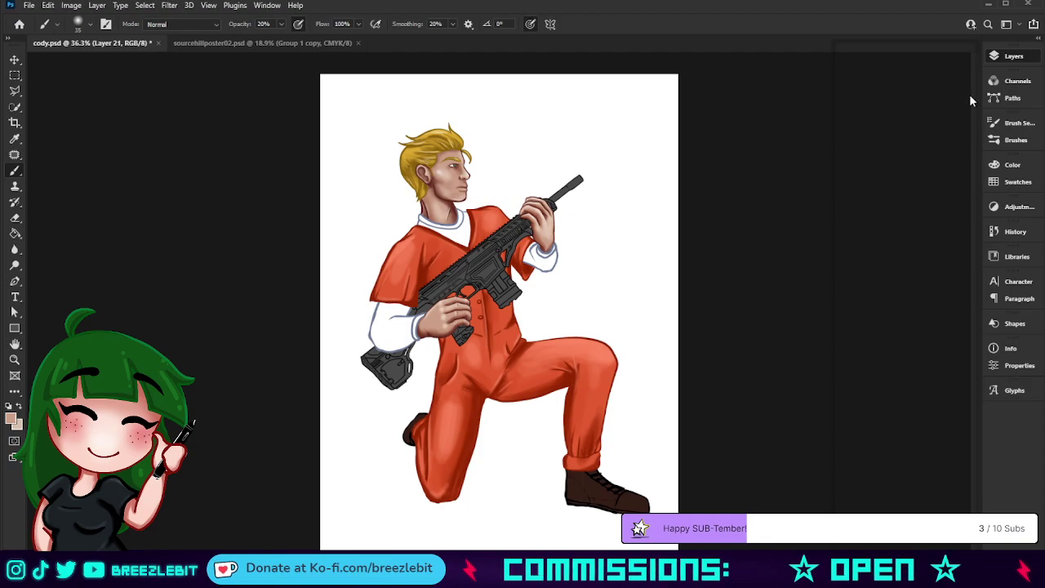
Show the skin colour reference, sample a muted red and a pale skin tone as the two working colours, and hide the reference
key(z)
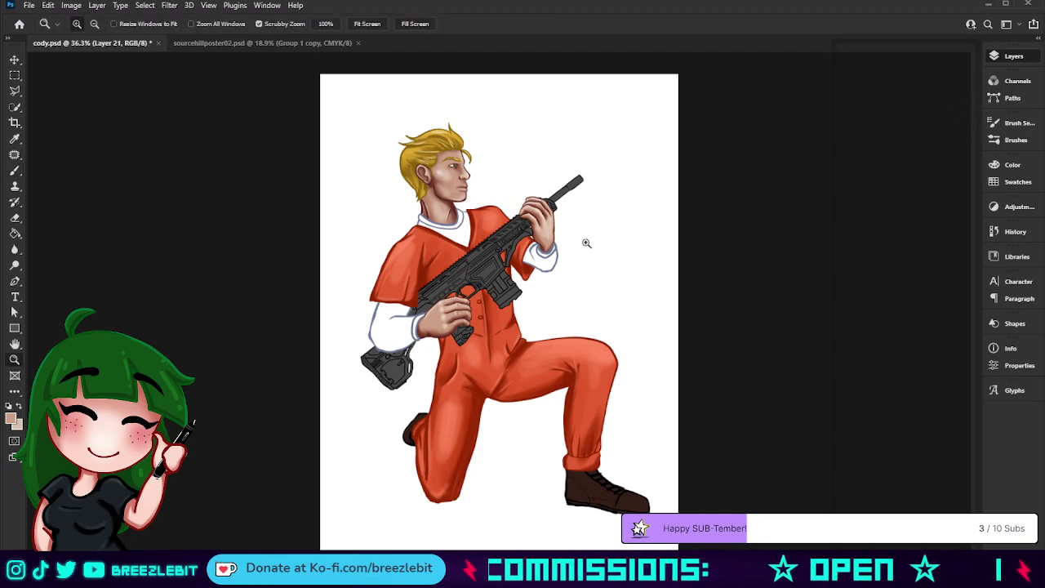
drag(587, 243, 629, 243)
drag(580, 203, 627, 302)
drag(542, 270, 600, 270)
click(840, 152)
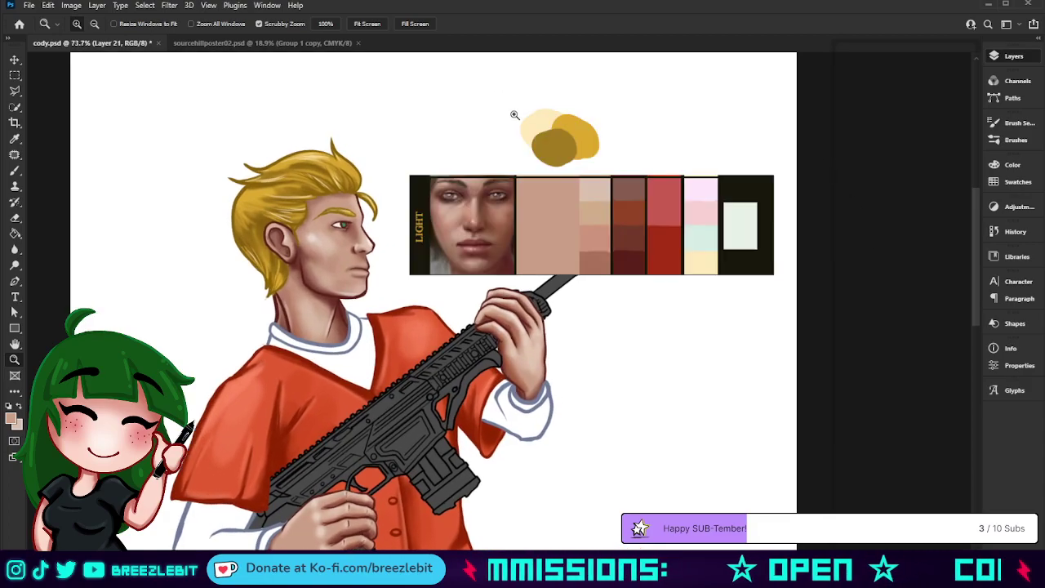
key(i)
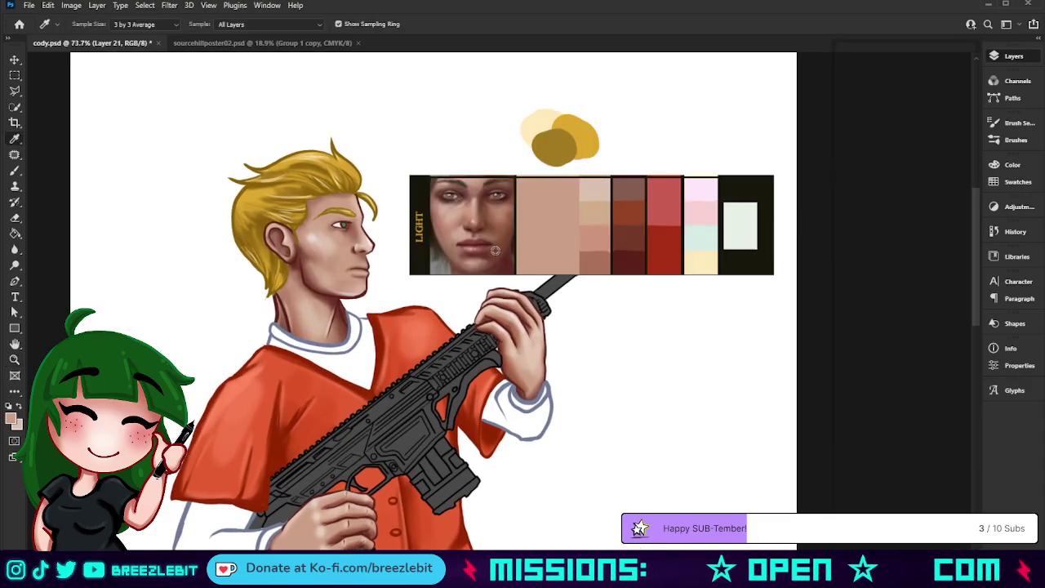
drag(488, 249, 481, 247)
drag(680, 218, 472, 243)
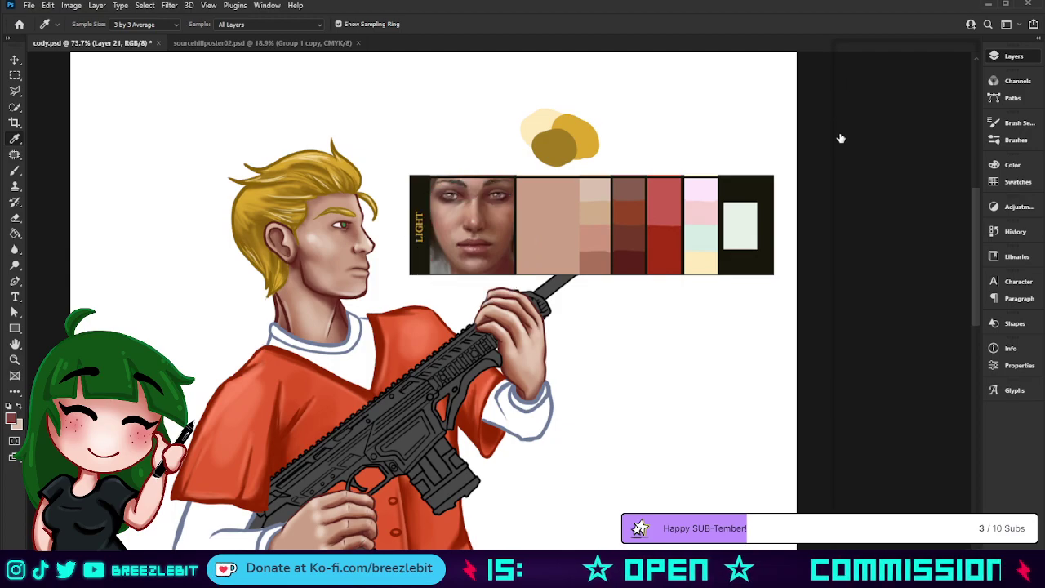
click(840, 161)
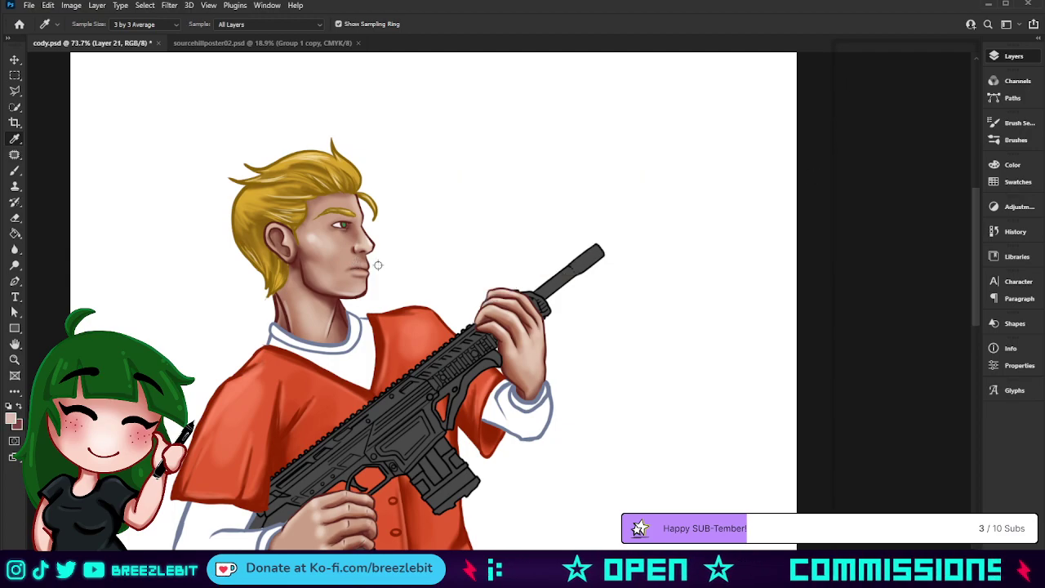
Tint the lower lip on Layer 24 with the muted red, using a 15 px brush at 20% opacity
key(z)
drag(378, 265, 436, 292)
drag(914, 508, 915, 328)
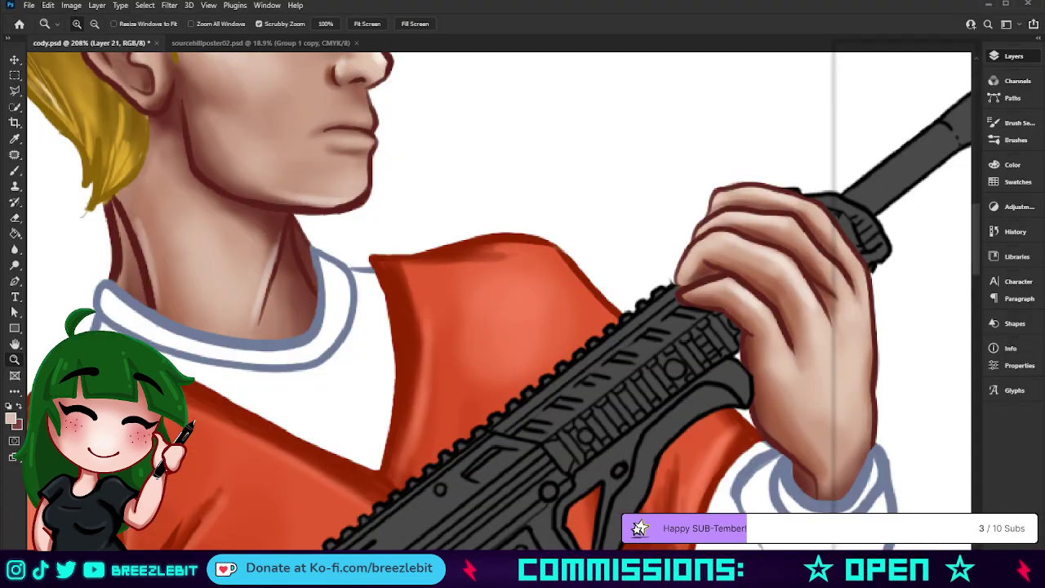
scroll(439, 378, up, 4)
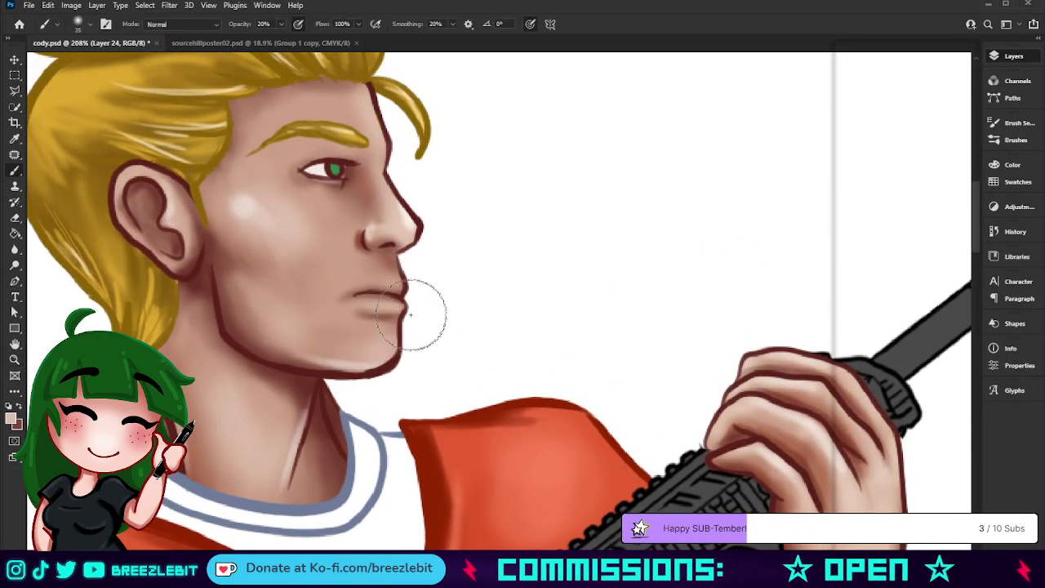
key(bracketleft)
key(bracketleft)
key(bracketleft)
key(bracketleft)
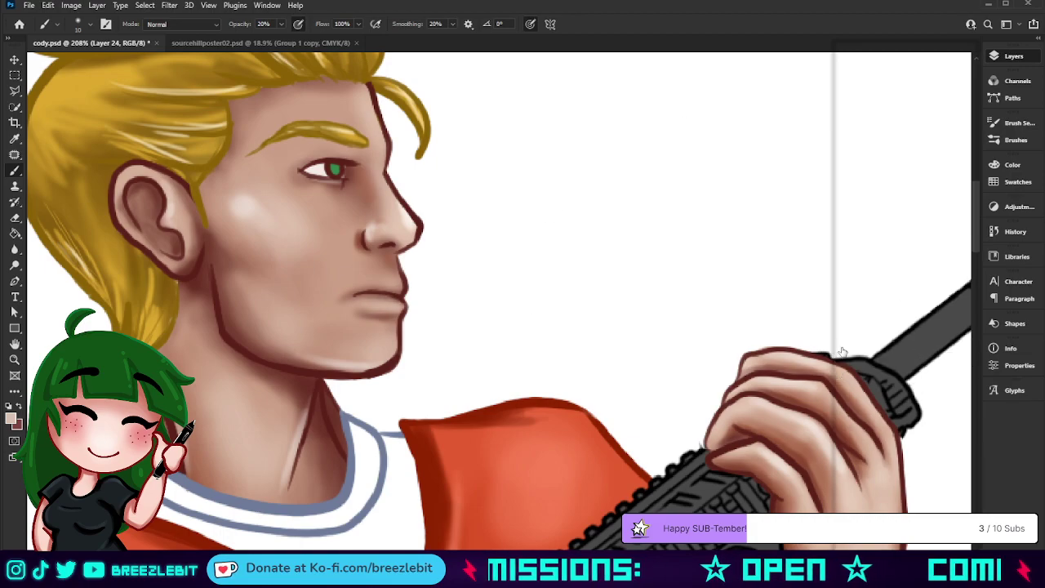
key(x)
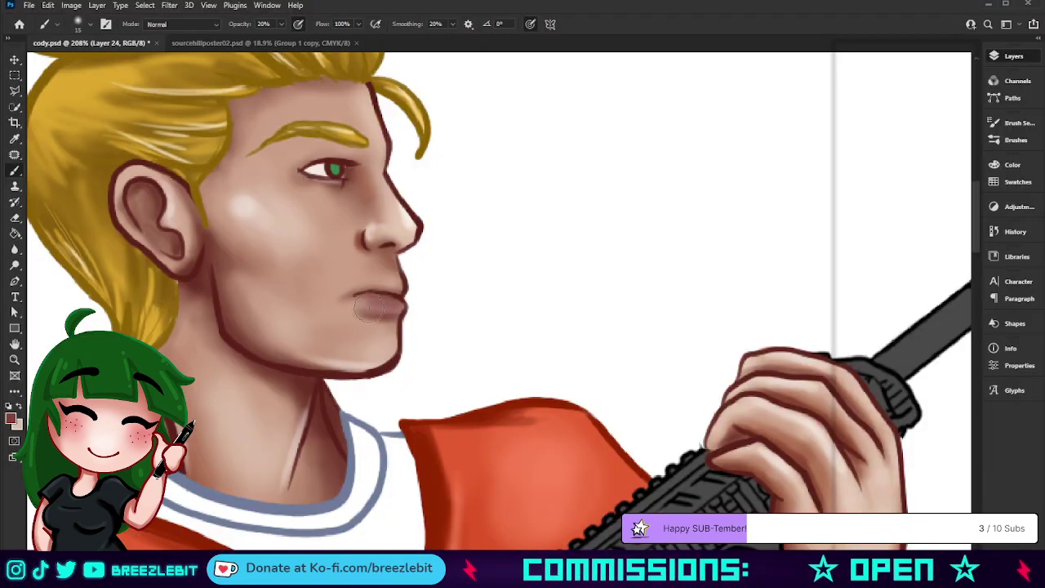
Fill in the upper lip and define the edges of both lips in the muted red with small brush sizes
key([)
key([)
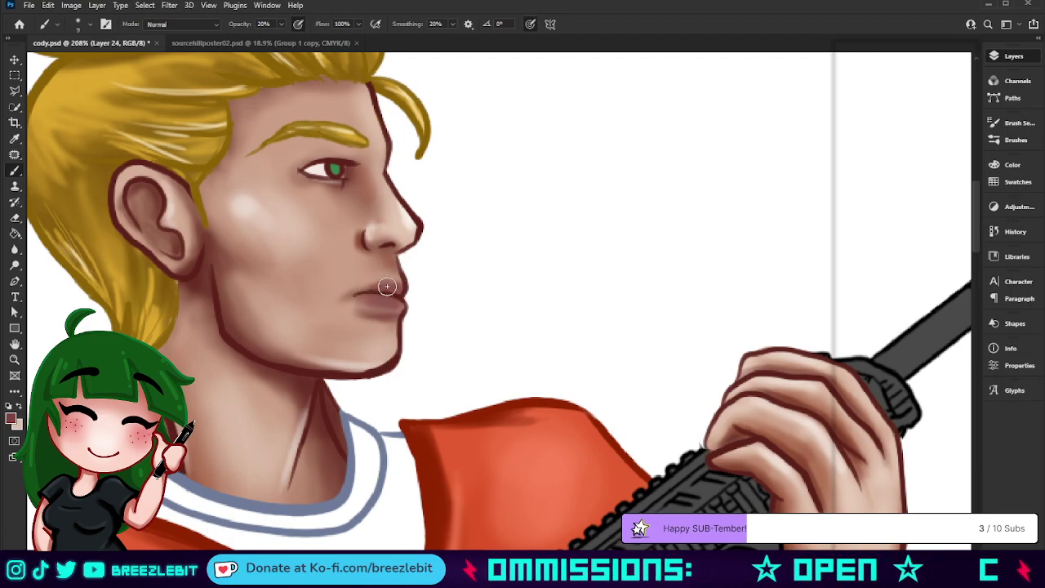
key(bracketright)
key(bracketright)
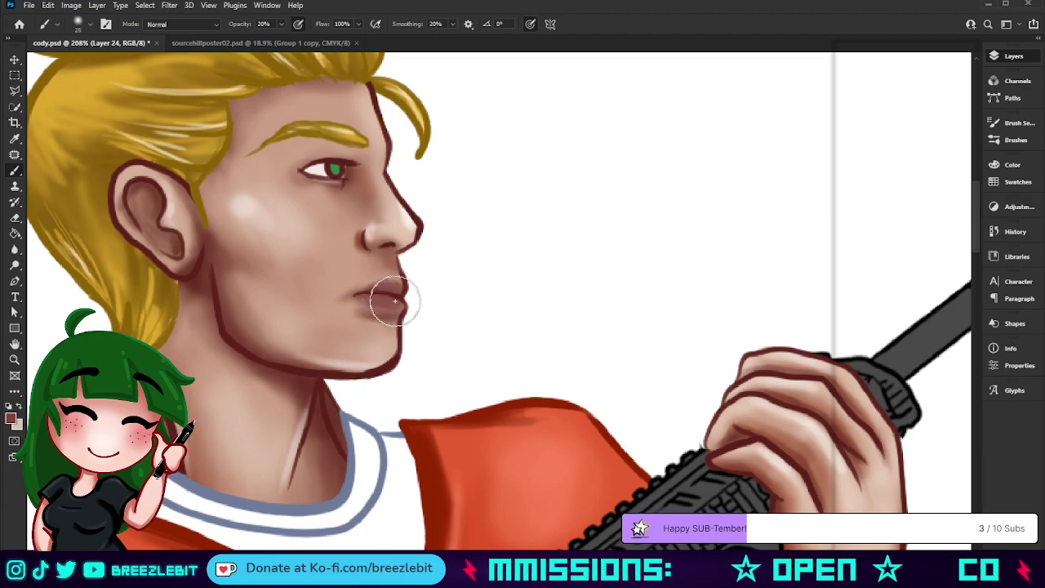
key(bracketleft)
key(bracketleft)
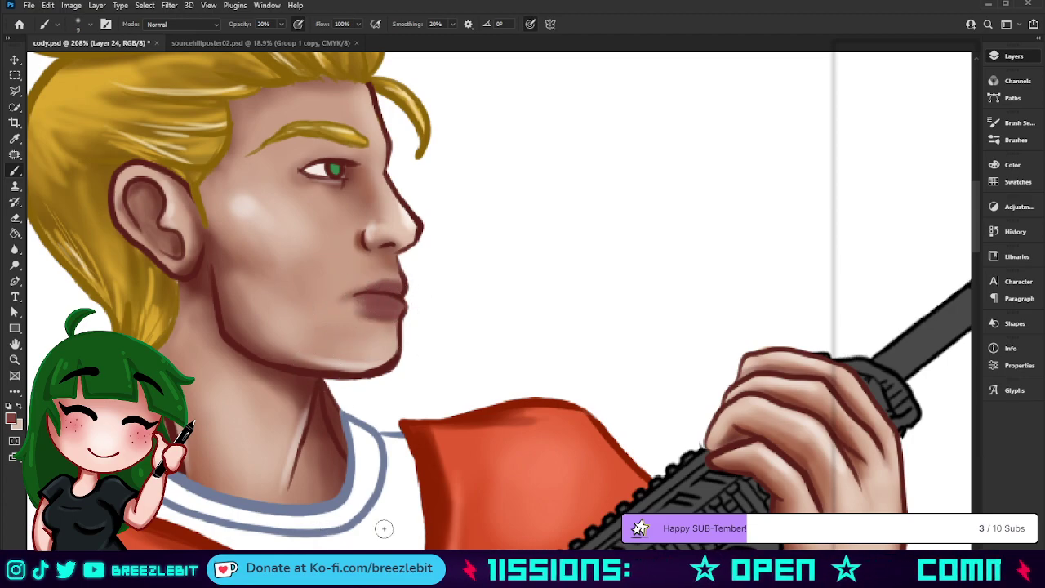
Try a darker rendering of the lip colour on Layer 24 and undo it
key(z)
drag(578, 237, 488, 326)
drag(498, 258, 891, 96)
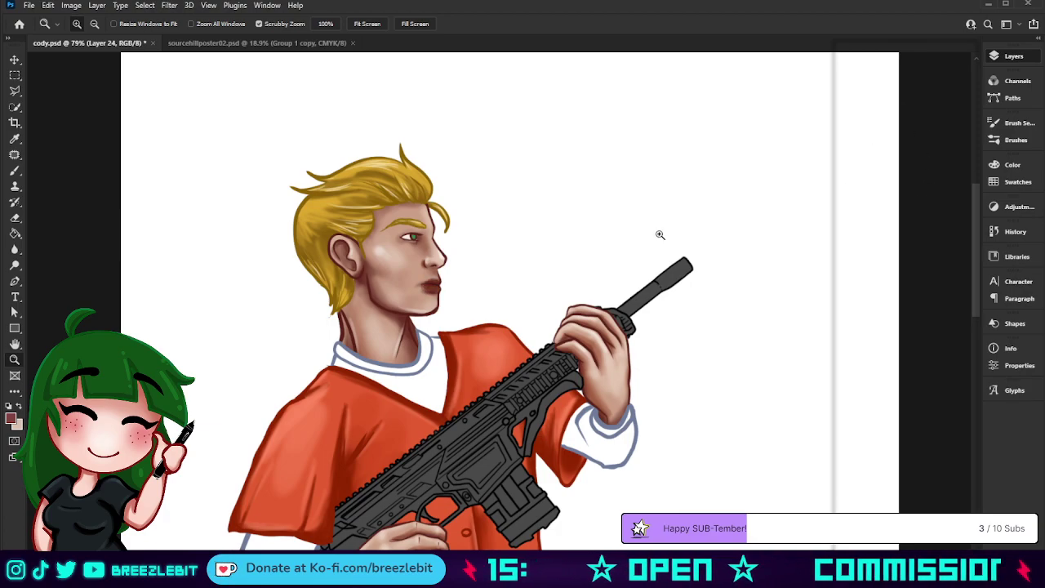
drag(545, 298, 477, 338)
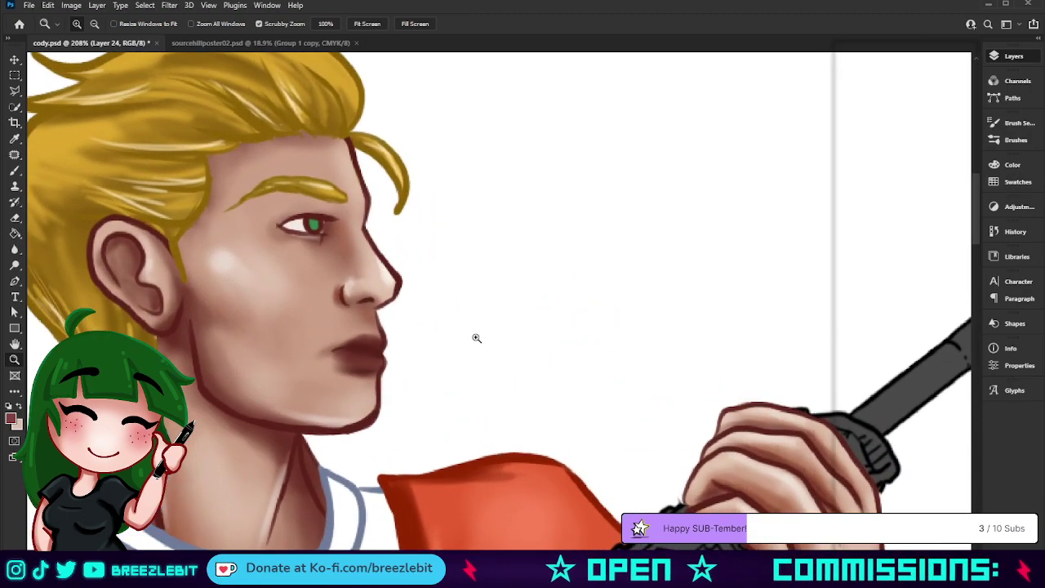
key(ctrl+z)
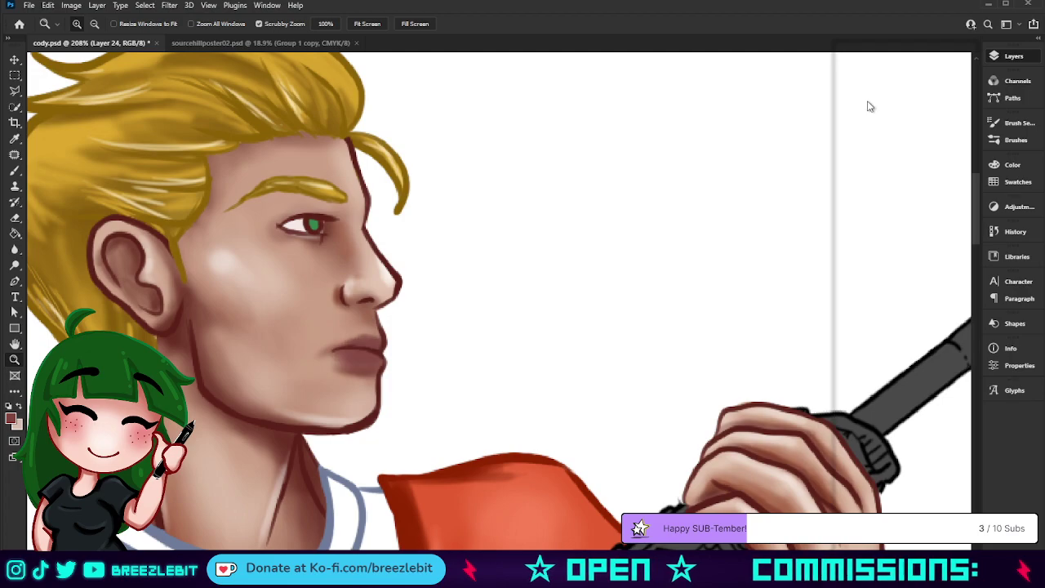
key(ctrl+z)
key(ctrl+z)
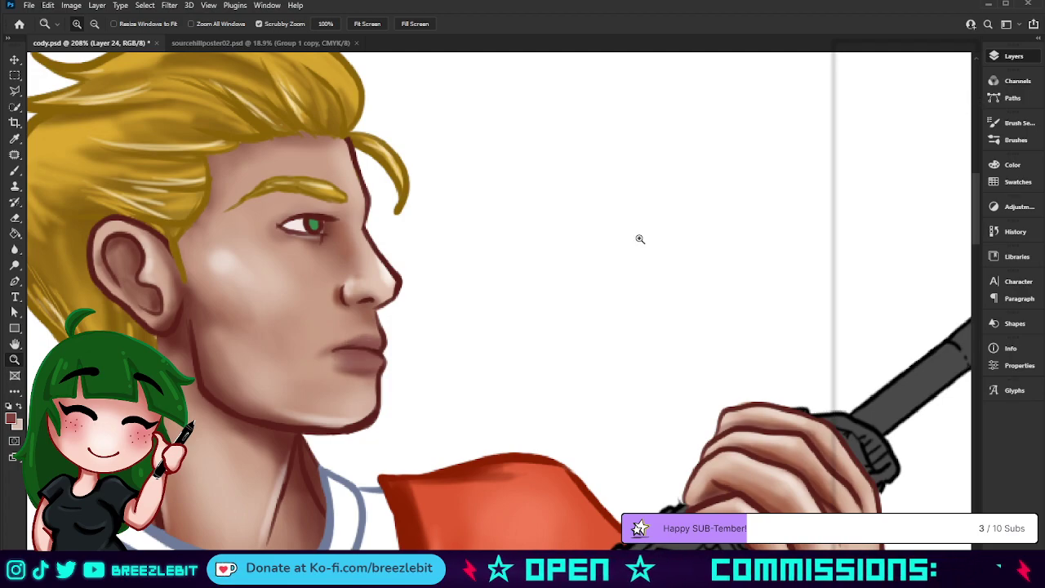
Soften the lower lip with skin tone and shade the mouth line with sampled dark red using a 15 px brush
key(b)
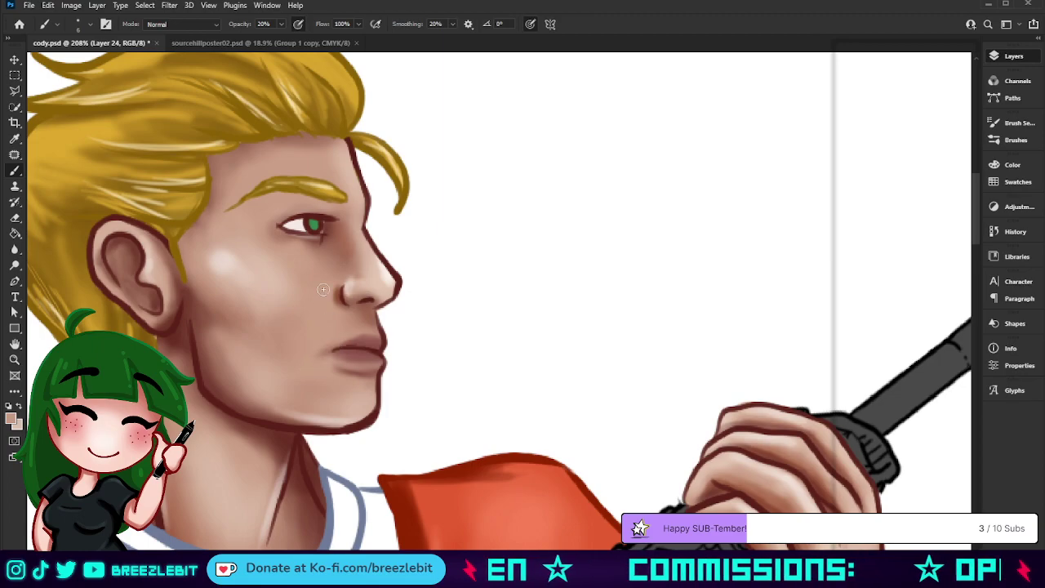
key(bracketright)
key(bracketright)
key(bracketright)
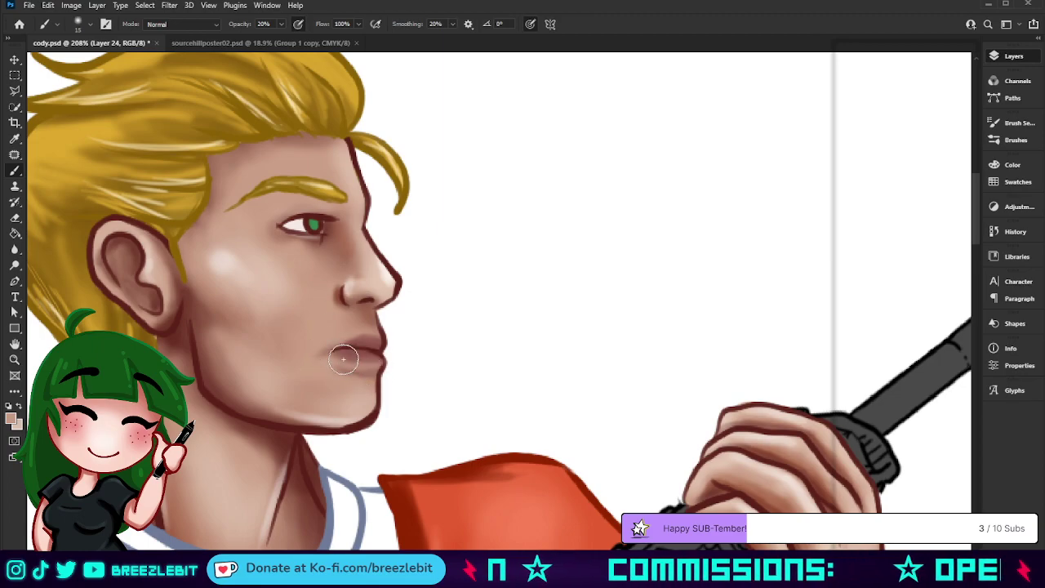
alt+click(374, 347)
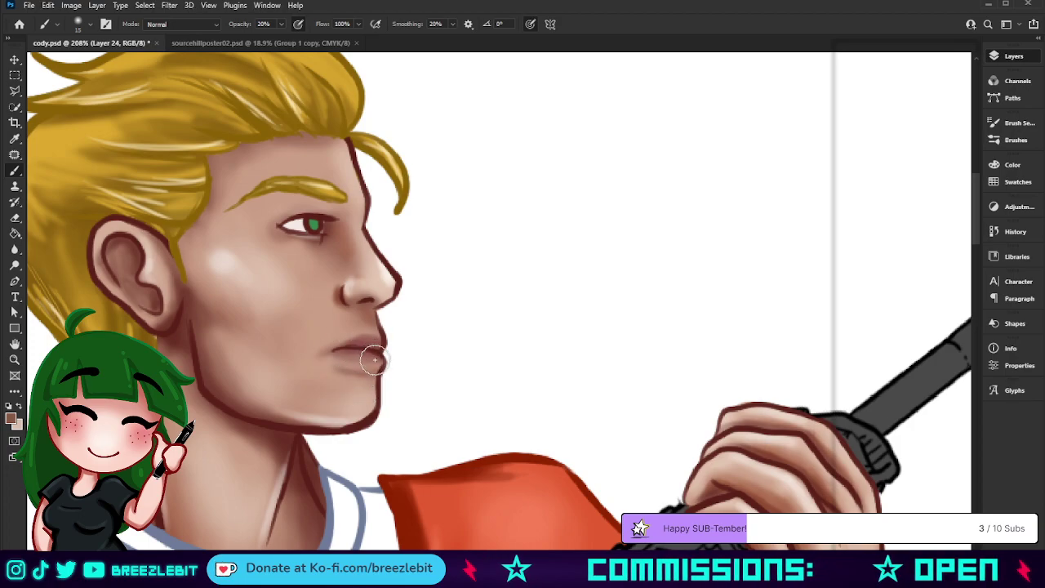
alt+click(376, 352)
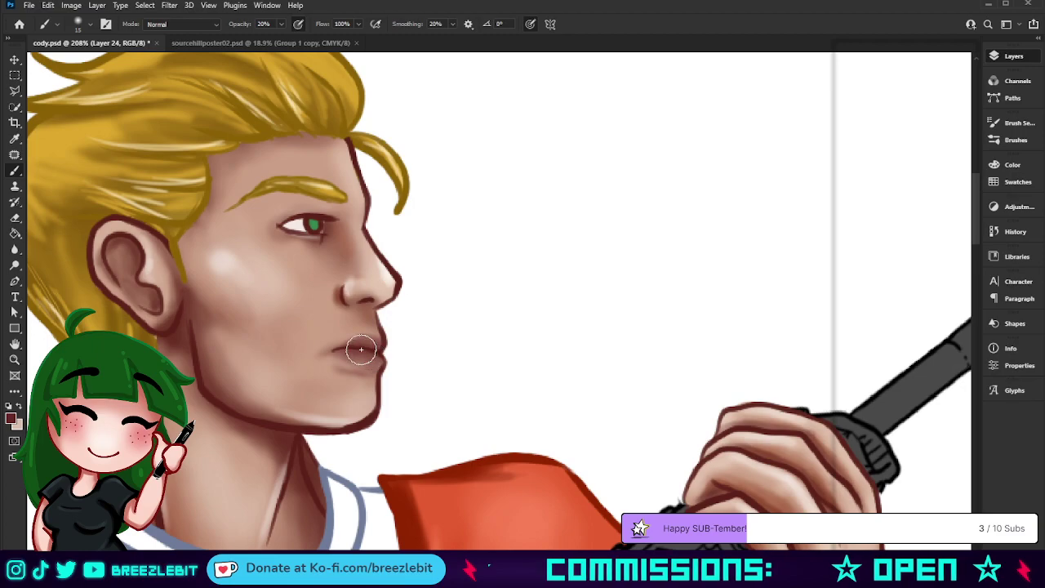
drag(382, 345, 319, 353)
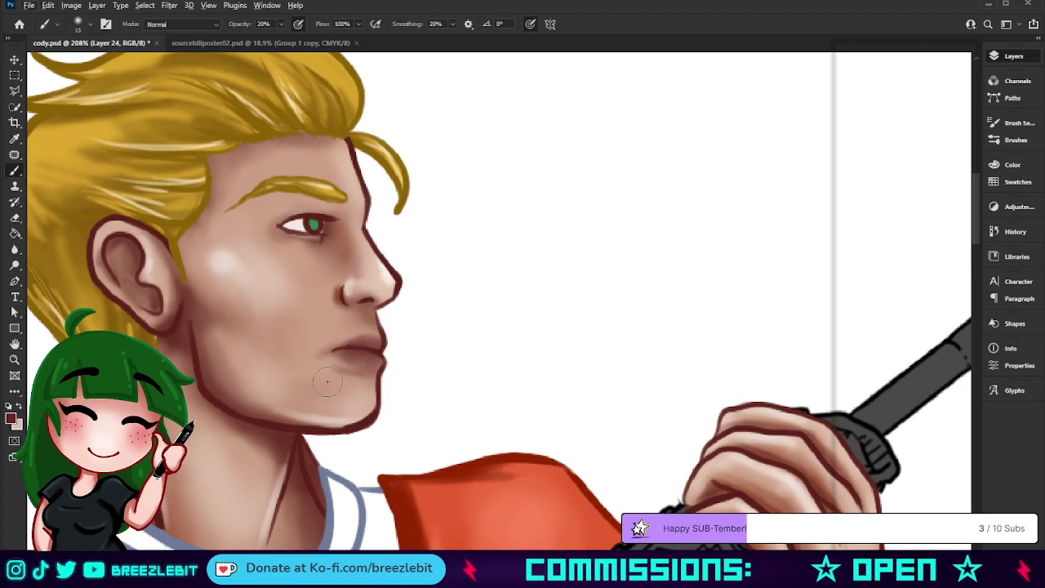
Scale the lip shading on Layer 24 up proportionally to 114.30%, extending it toward the cheek
key(z)
key(ctrl+0)
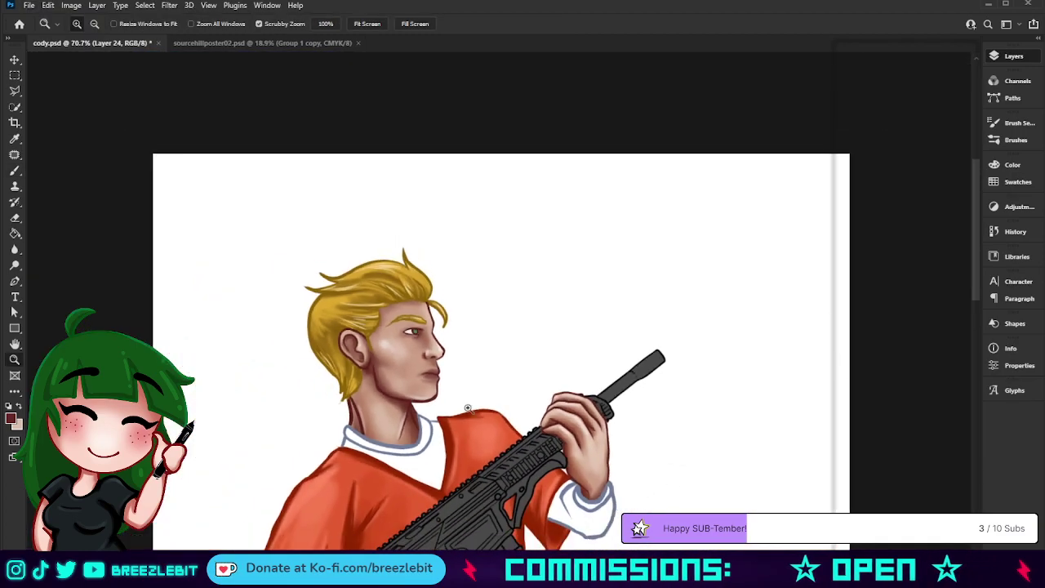
drag(504, 325, 455, 263)
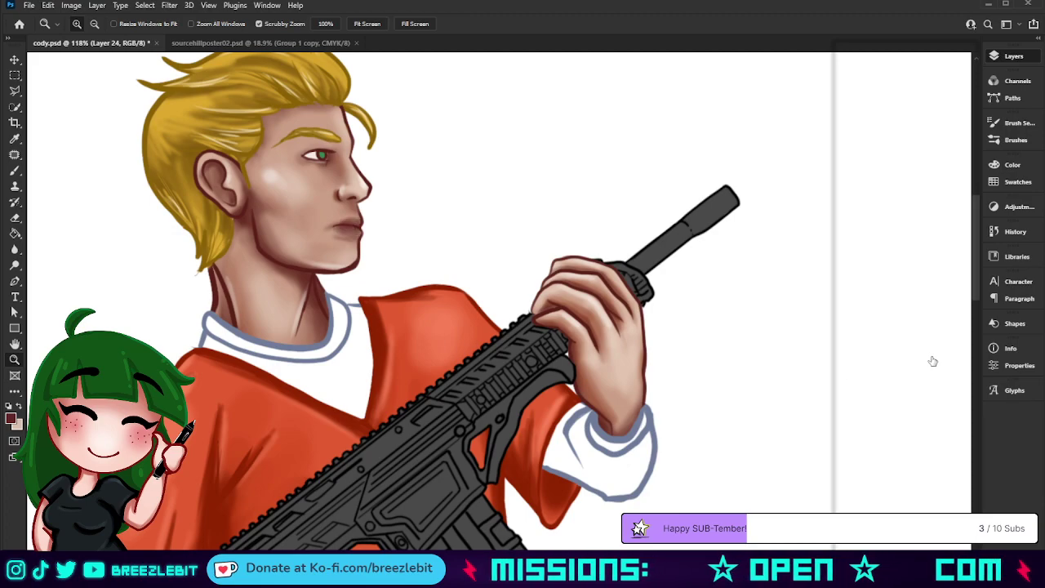
key(ctrl+t)
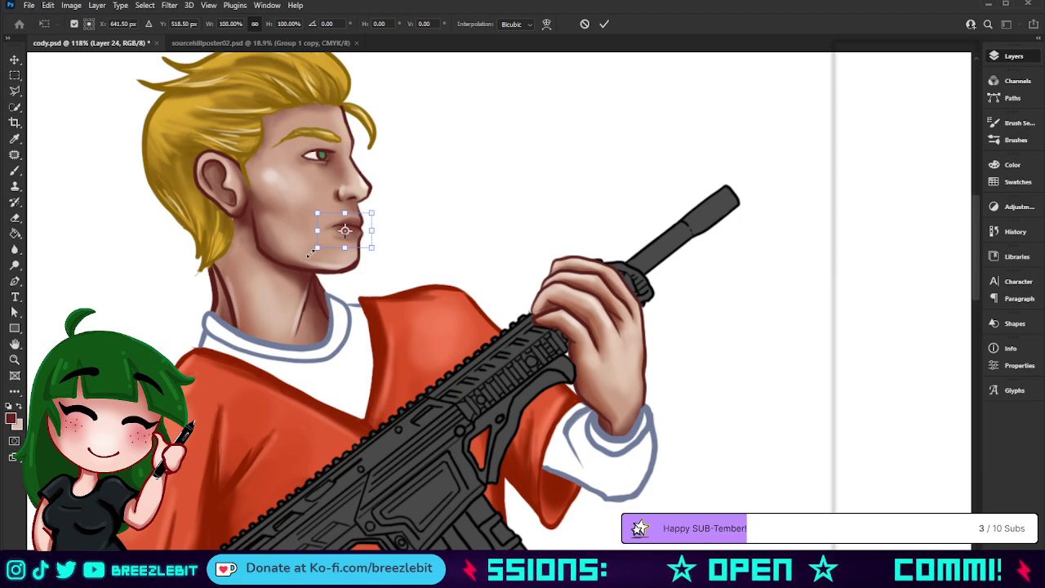
drag(309, 253, 303, 258)
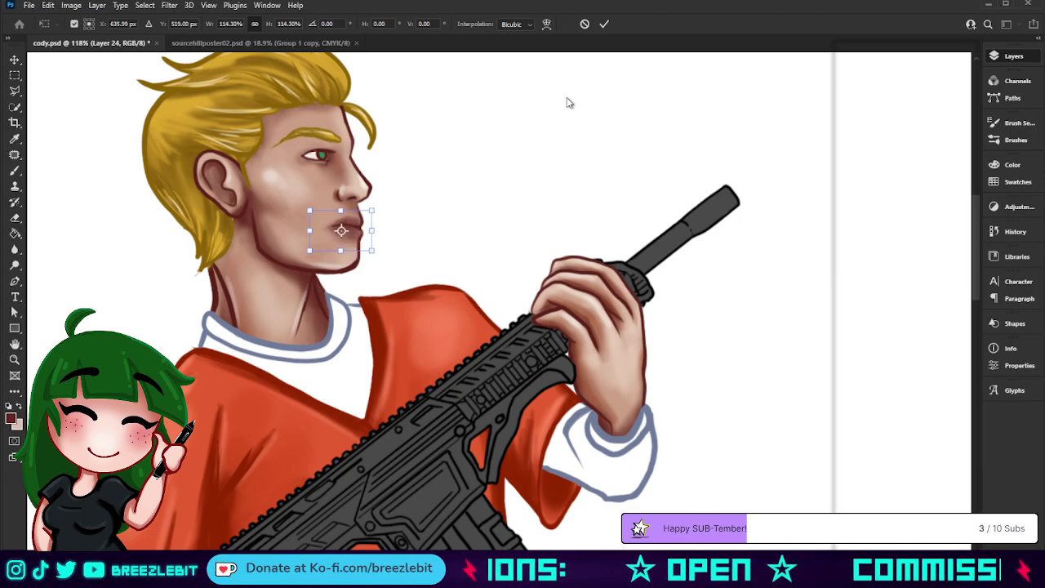
key(Return)
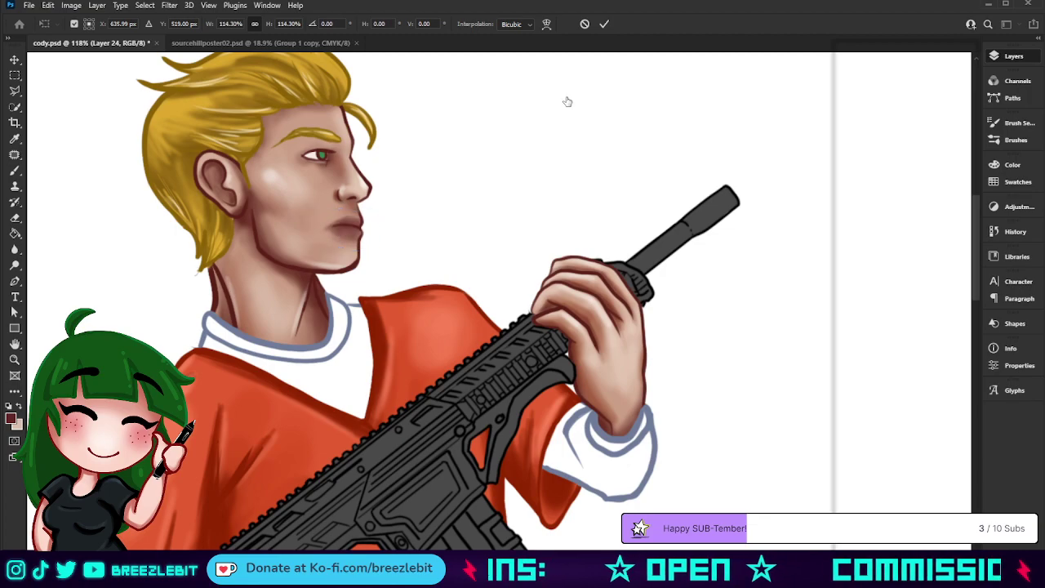
Erase the excess lip shading around the corner of the mouth with a soft 40 px eraser at 100% opacity
key(z)
key(ctrl+0)
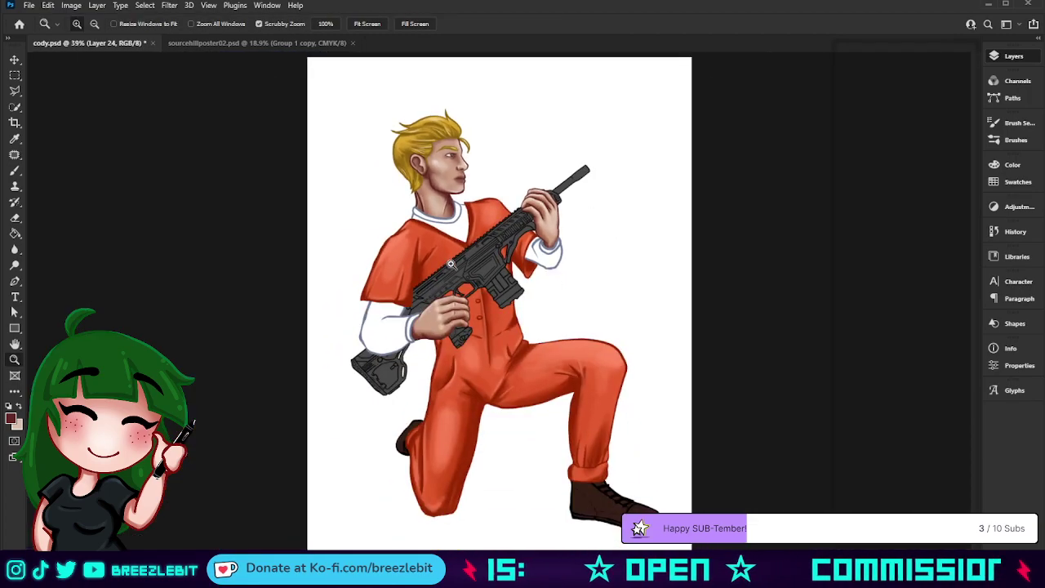
drag(453, 214, 459, 304)
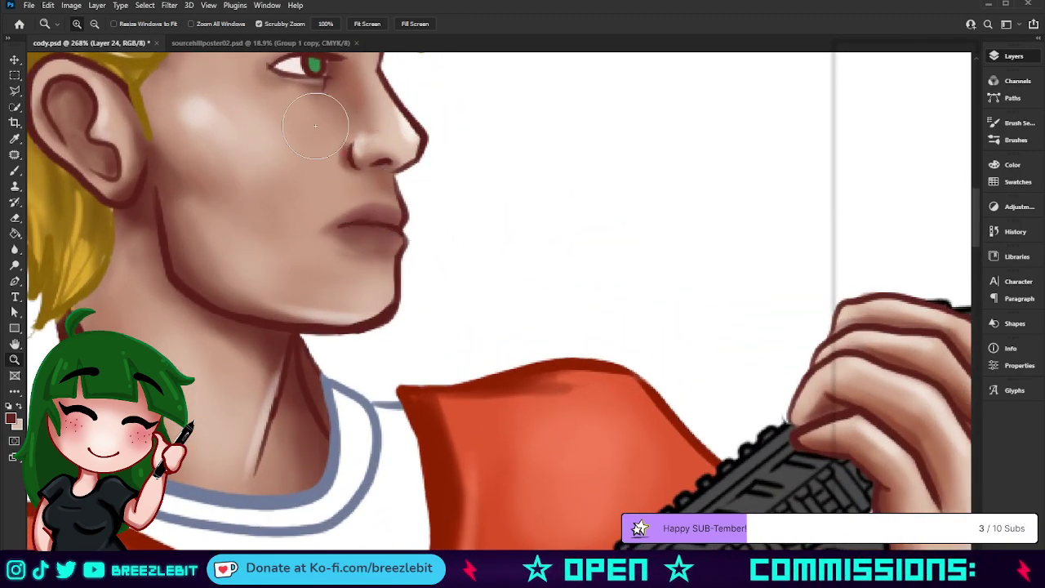
click(15, 217)
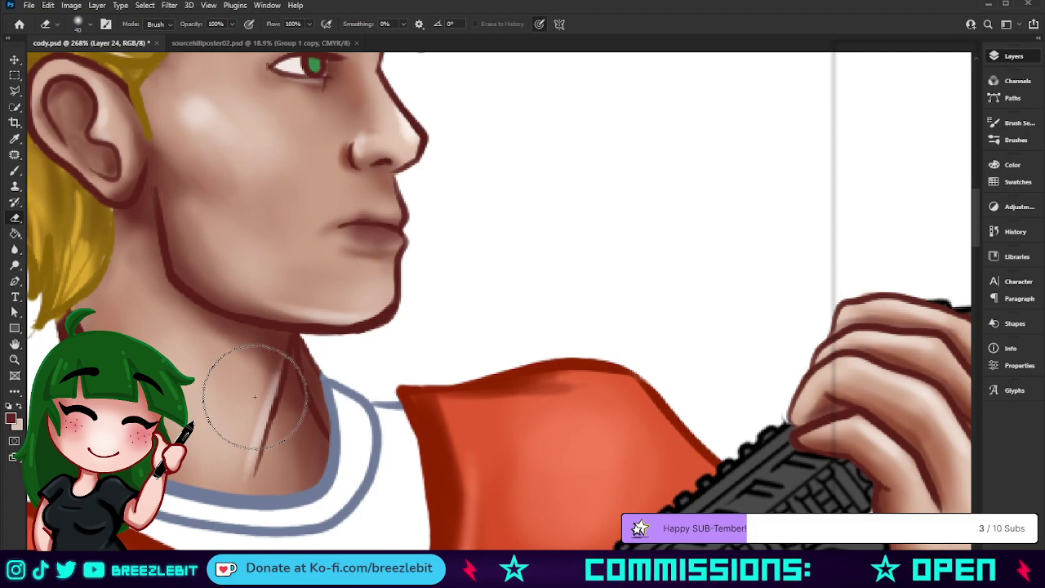
Darken and reshape the upper lip in dark red at 20% opacity, using a 15 px brush and smaller sizes
key(b)
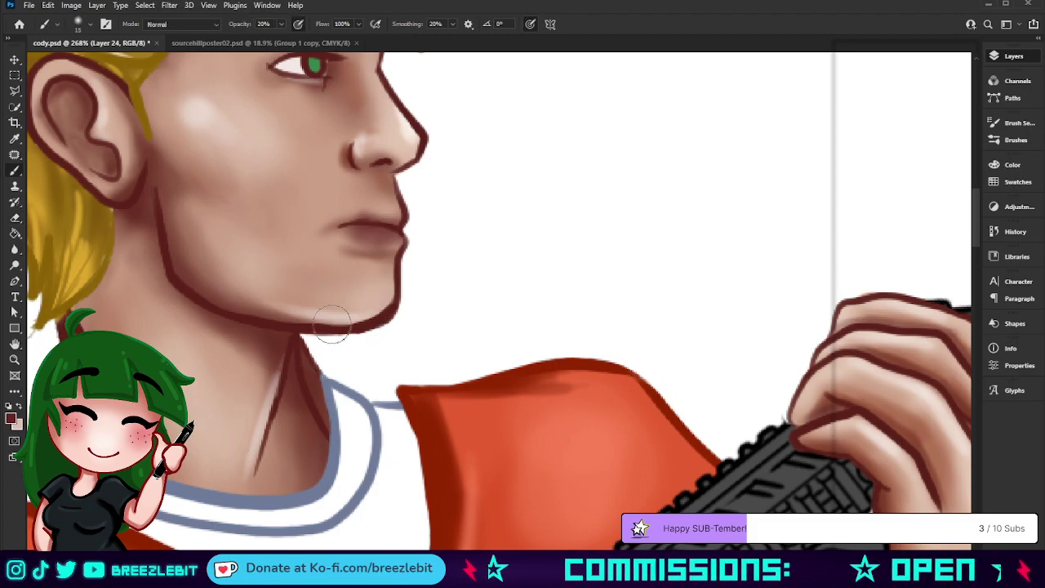
mouse_move(380, 216)
mouse_down()
mouse_move(406, 230)
mouse_move(339, 235)
mouse_move(371, 220)
mouse_move(408, 227)
mouse_up()
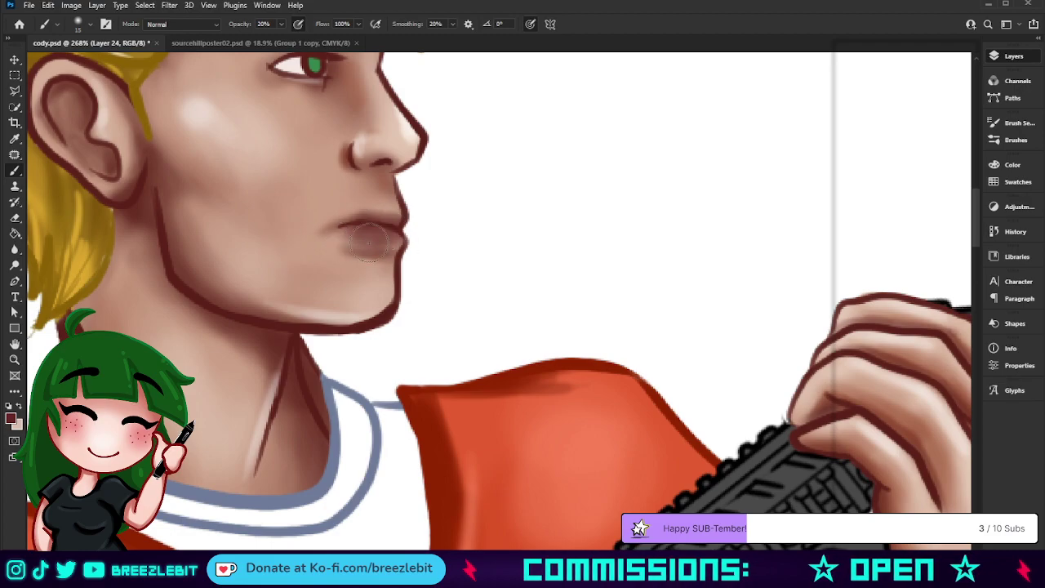
key(z)
mouse_move(555, 255)
mouse_down()
mouse_move(490, 298)
mouse_move(477, 321)
mouse_up()
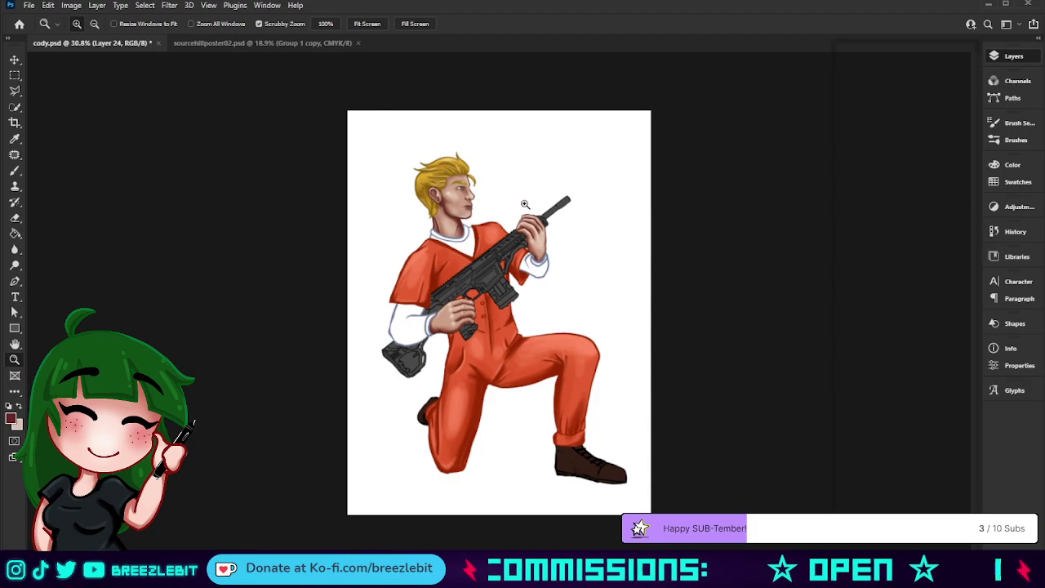
drag(517, 204, 563, 204)
mouse_move(457, 200)
mouse_down()
mouse_move(480, 202)
mouse_move(441, 285)
mouse_move(459, 315)
mouse_up()
key(b)
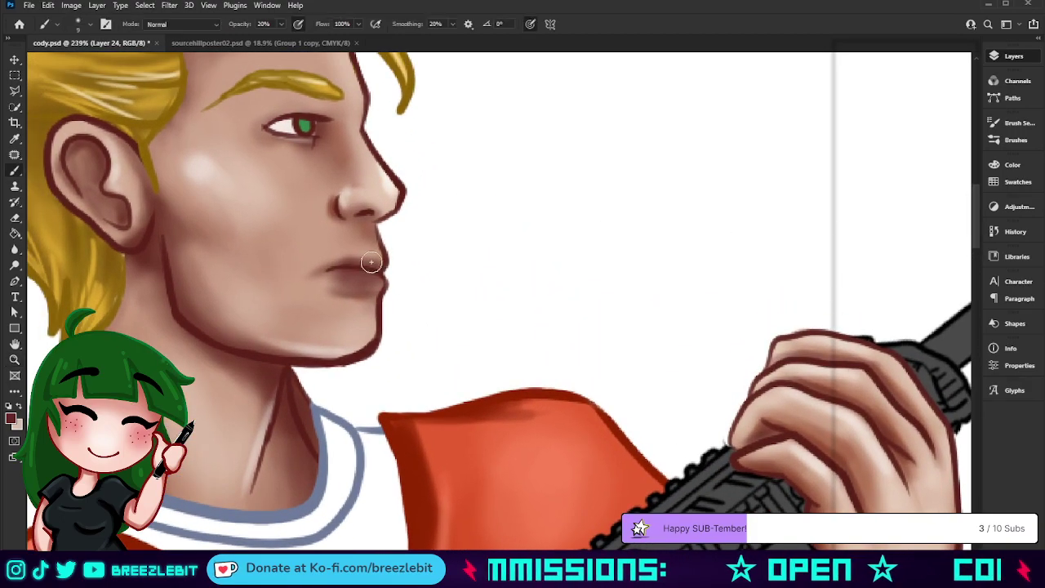
drag(353, 263, 369, 260)
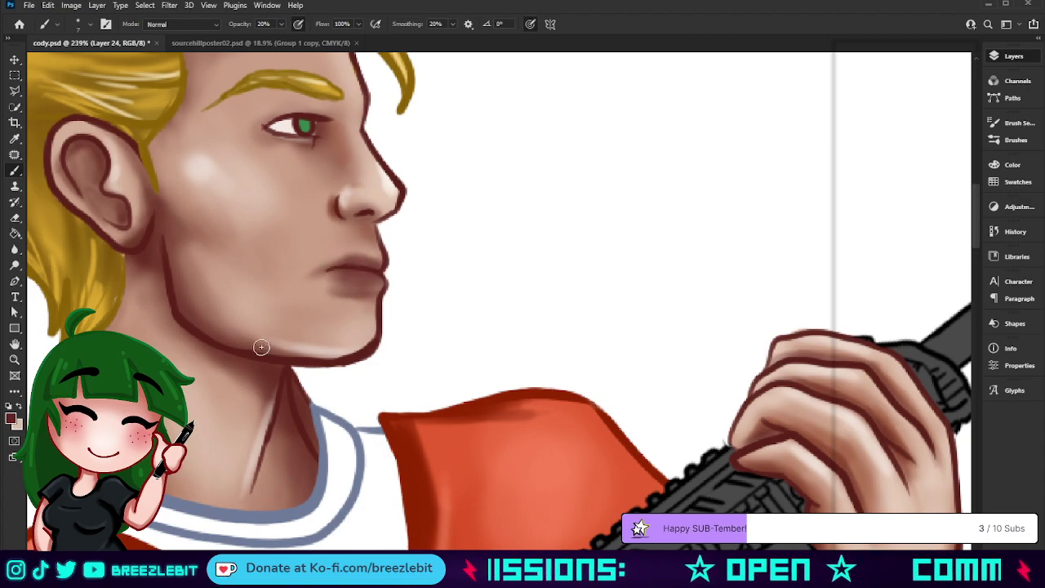
Brighten the lower lip with the 7 px brush in Screen mode at 20% opacity
key(shift+alt+s)
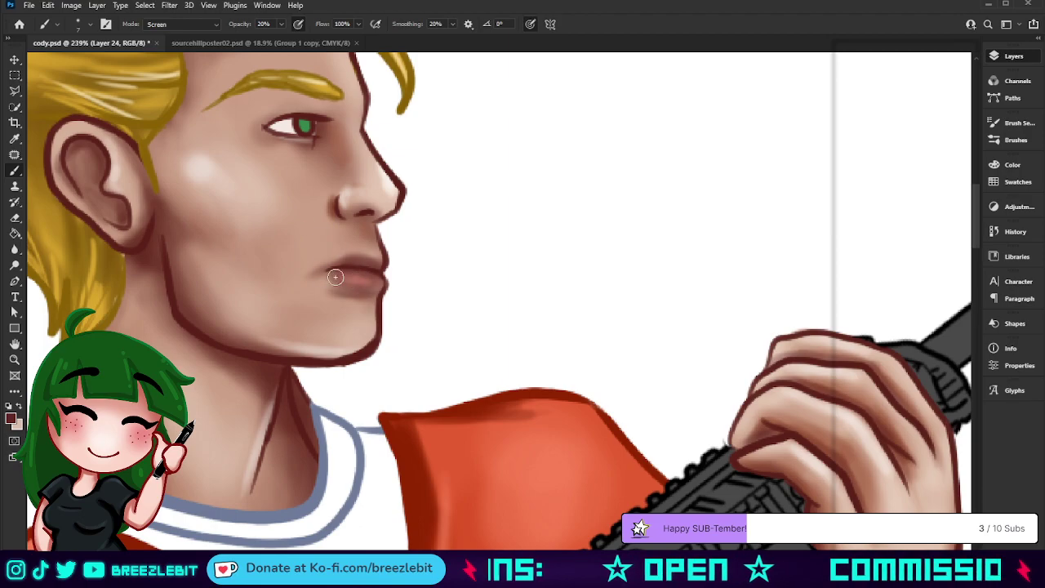
drag(352, 266, 333, 273)
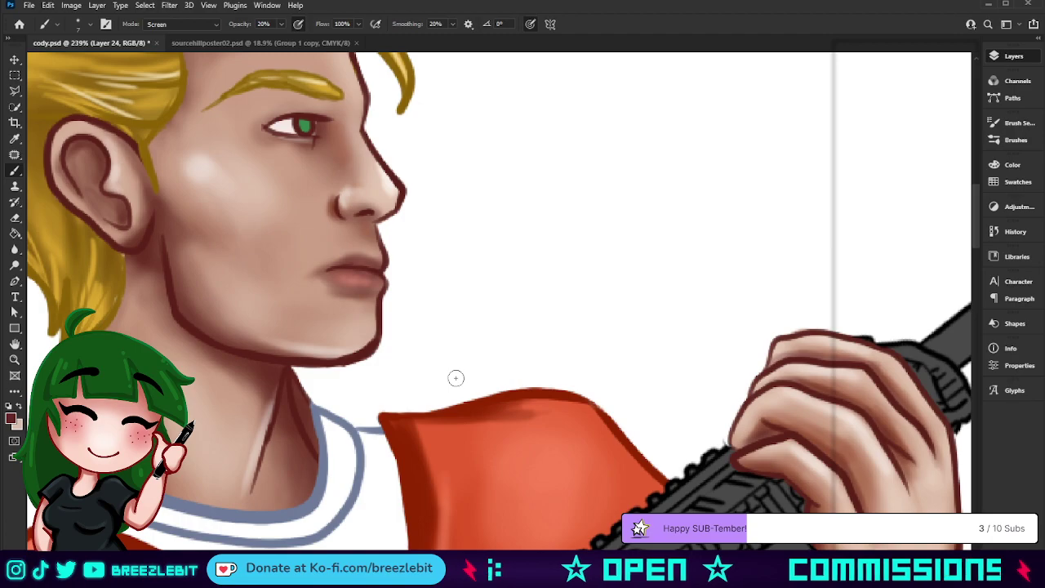
key(z)
drag(688, 182, 597, 241)
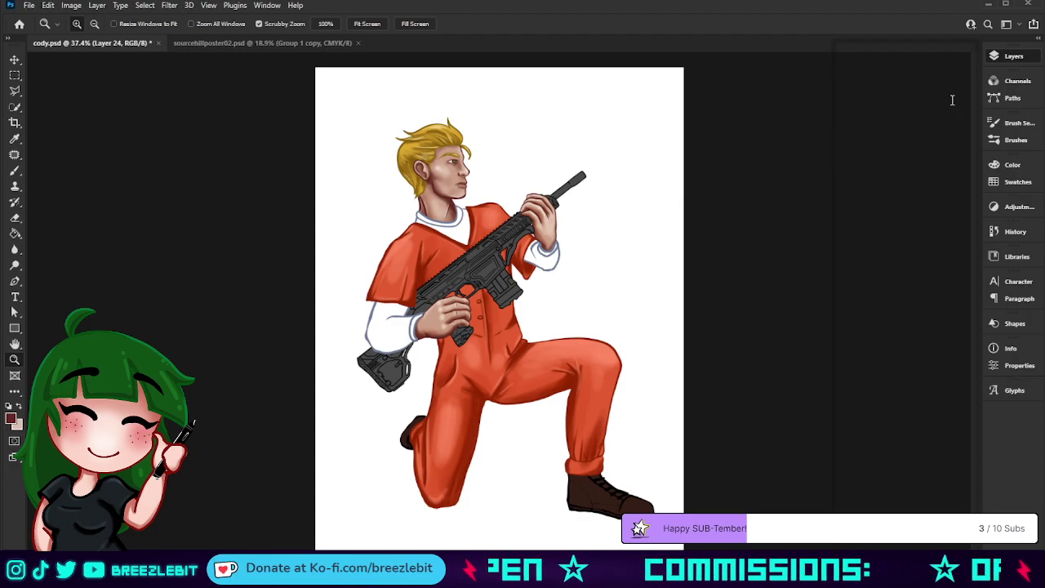
Check the face against the full figure and add a new layer for further mouth shading
key(i)
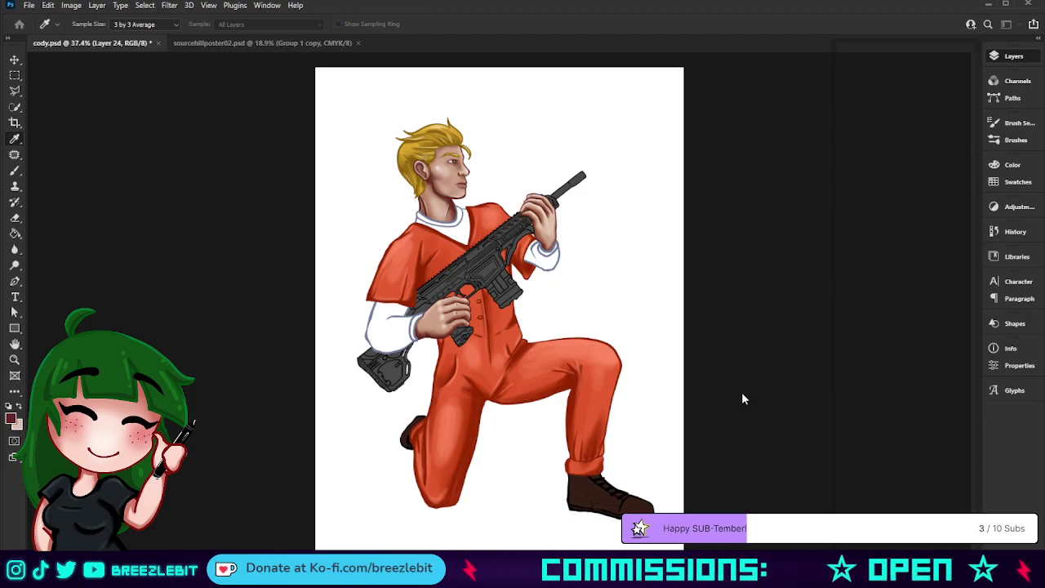
key(z)
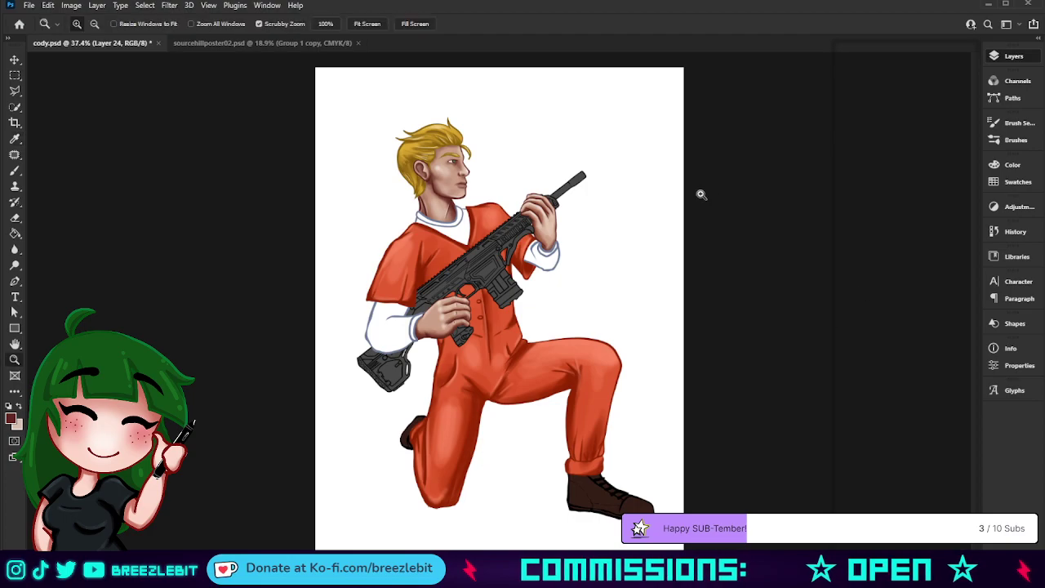
drag(700, 194, 609, 238)
drag(443, 248, 595, 398)
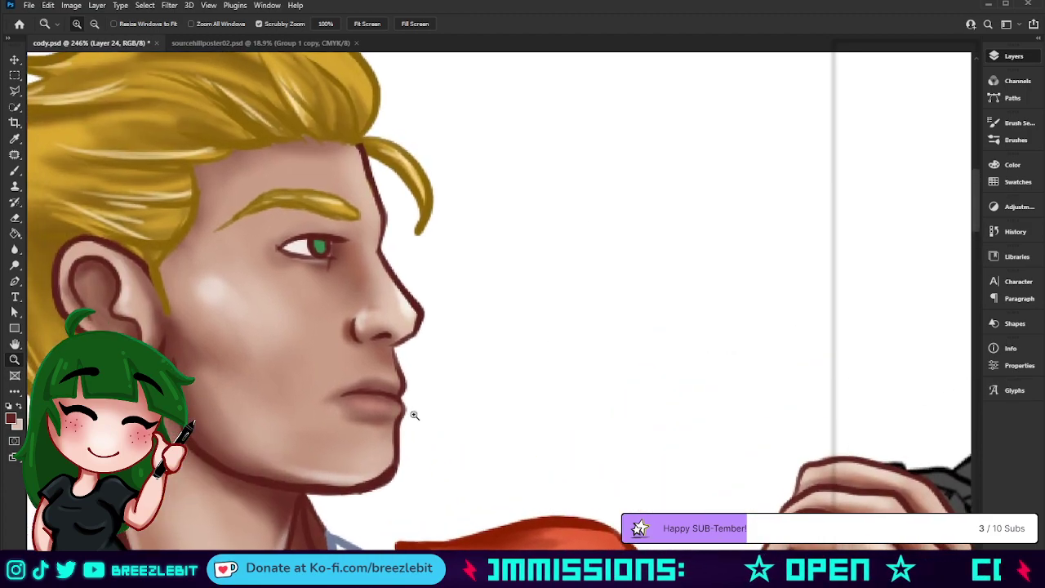
click(842, 401)
click(842, 401)
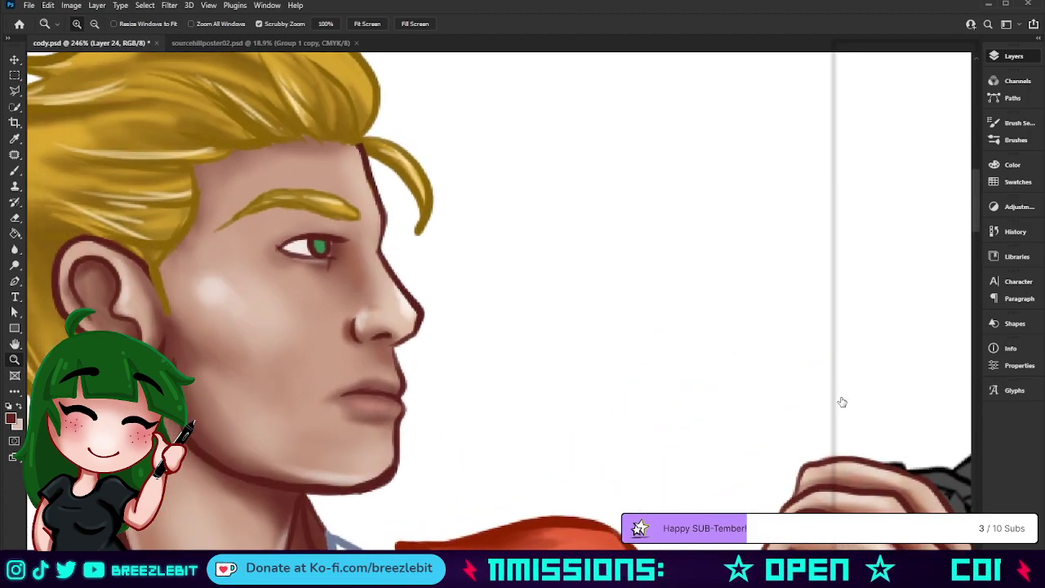
click(846, 372)
key(ctrl+shift+z)
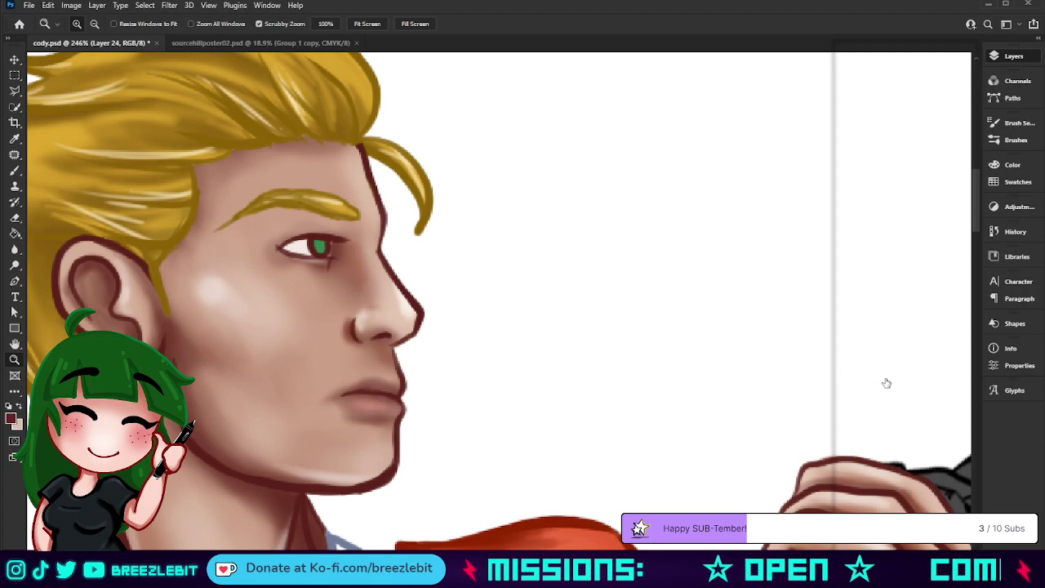
key(i)
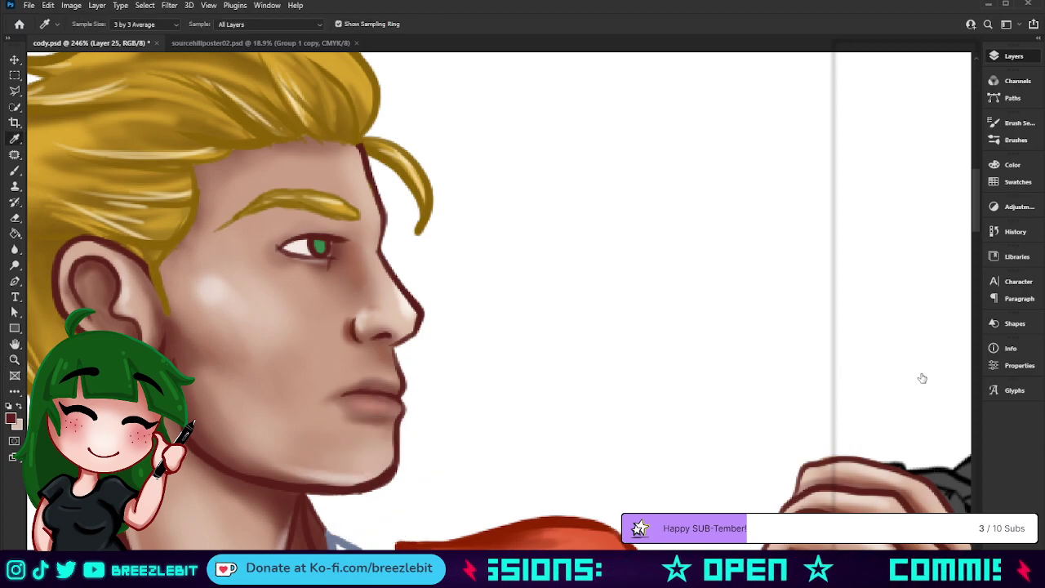
click(915, 375)
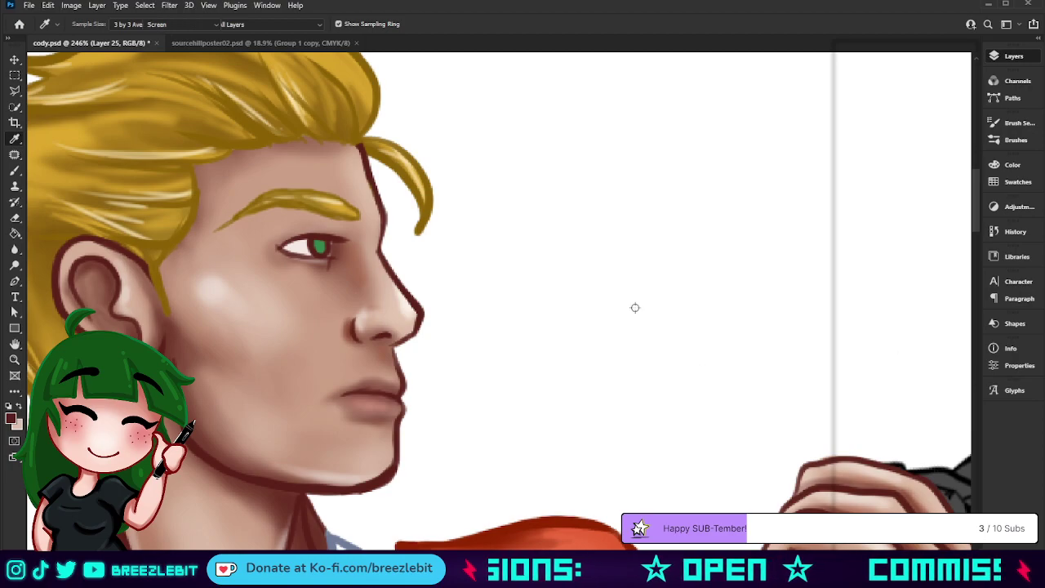
Blend the skin around the lips with a sampled skin tone, using a 10 px brush in Normal mode at 20% opacity
key(b)
key(shift+alt+n)
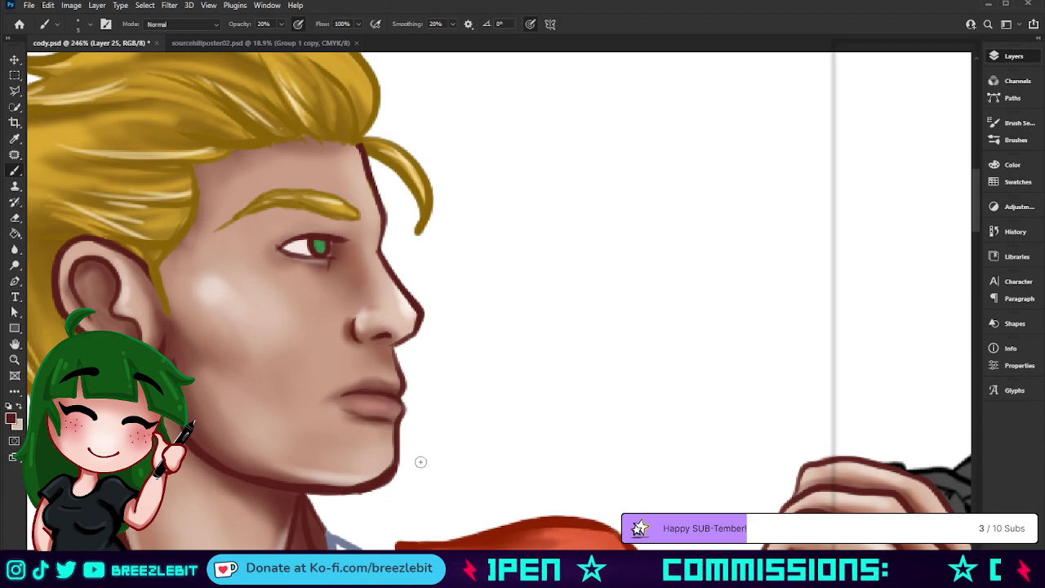
alt+click(368, 433)
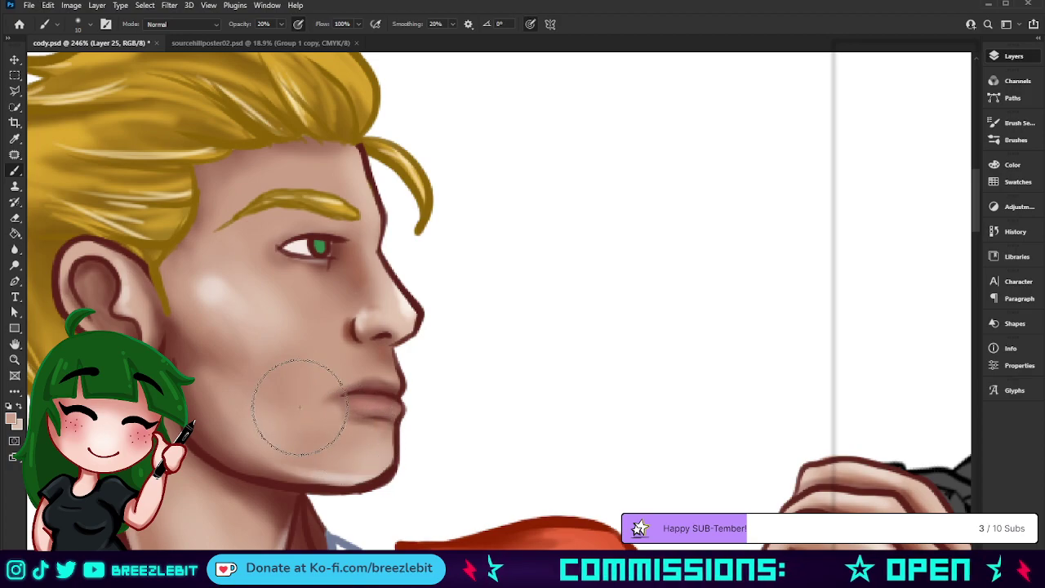
key(z)
drag(394, 400, 339, 443)
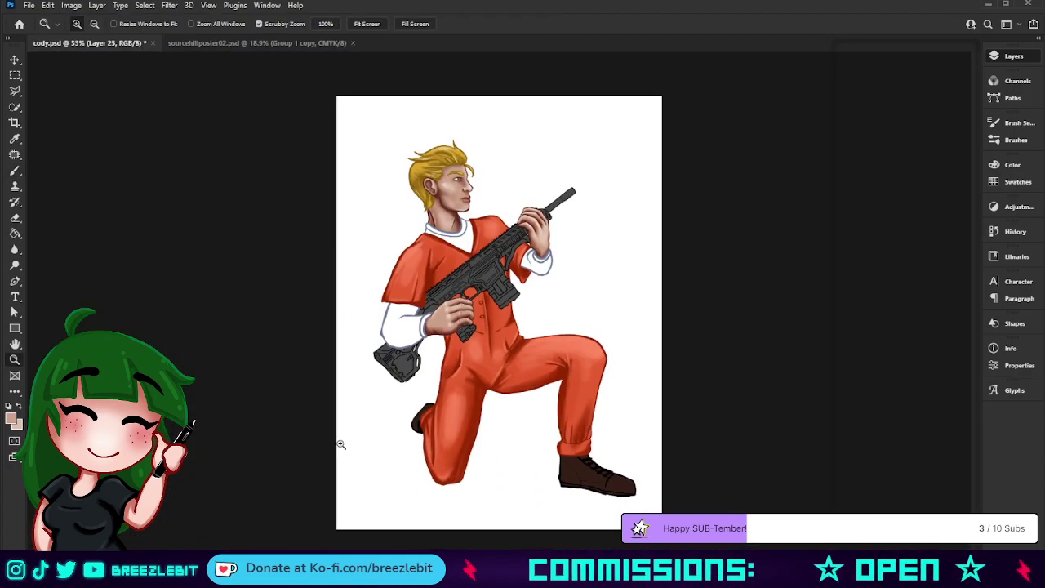
Select the irisa layer and pick a dark green based on the man's iris as the painting colour
alt+click(403, 415)
click(408, 410)
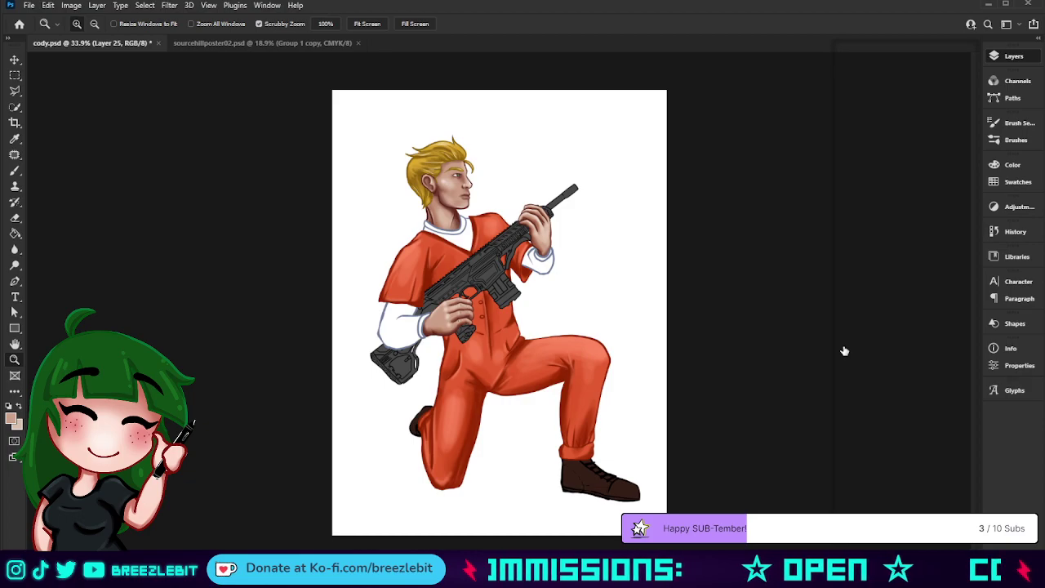
drag(534, 186, 564, 196)
drag(479, 150, 576, 308)
drag(492, 305, 552, 360)
drag(436, 273, 478, 273)
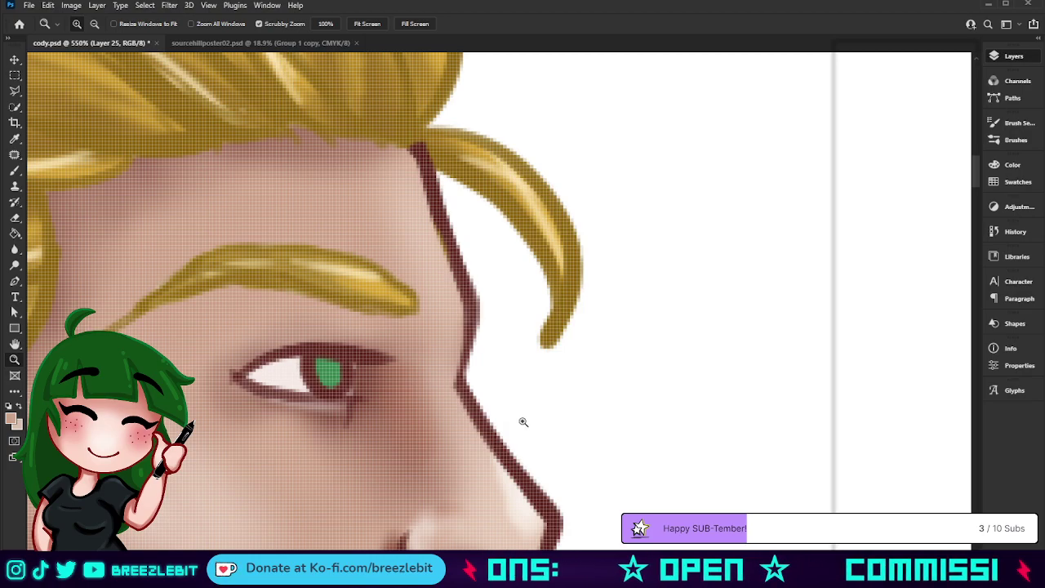
drag(524, 421, 512, 425)
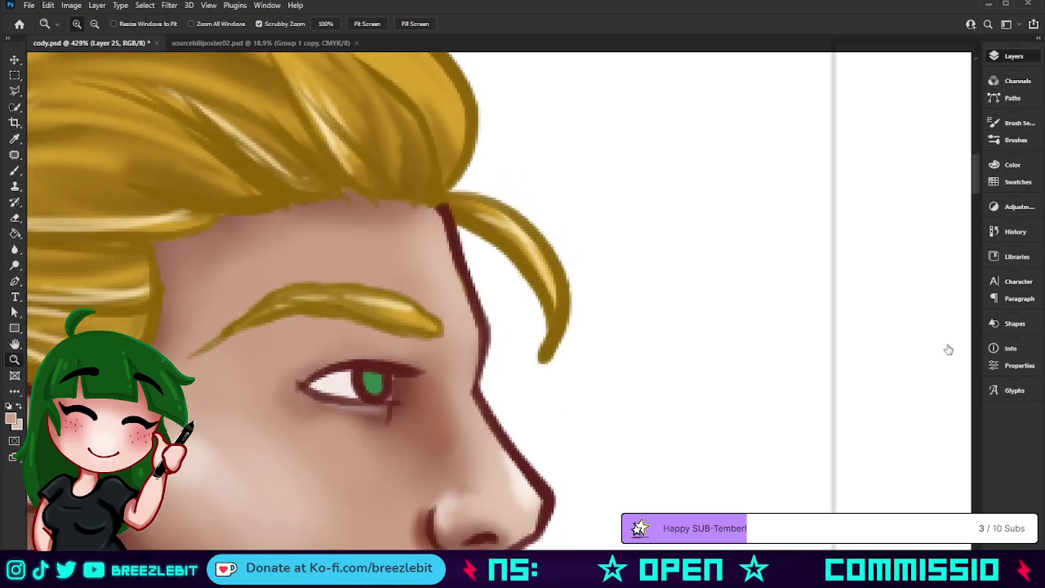
click(861, 334)
click(886, 338)
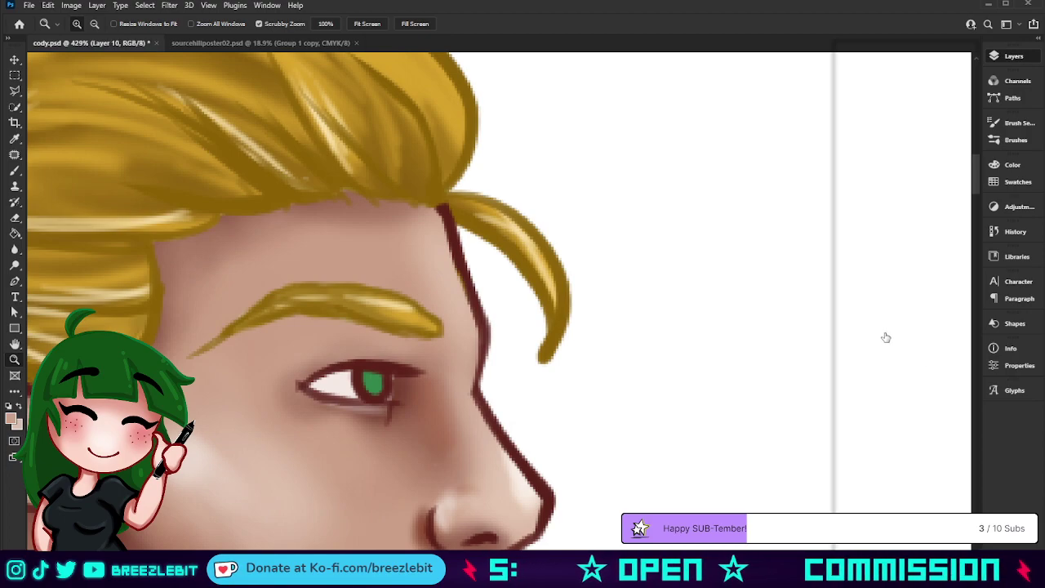
key(alt+bracketleft)
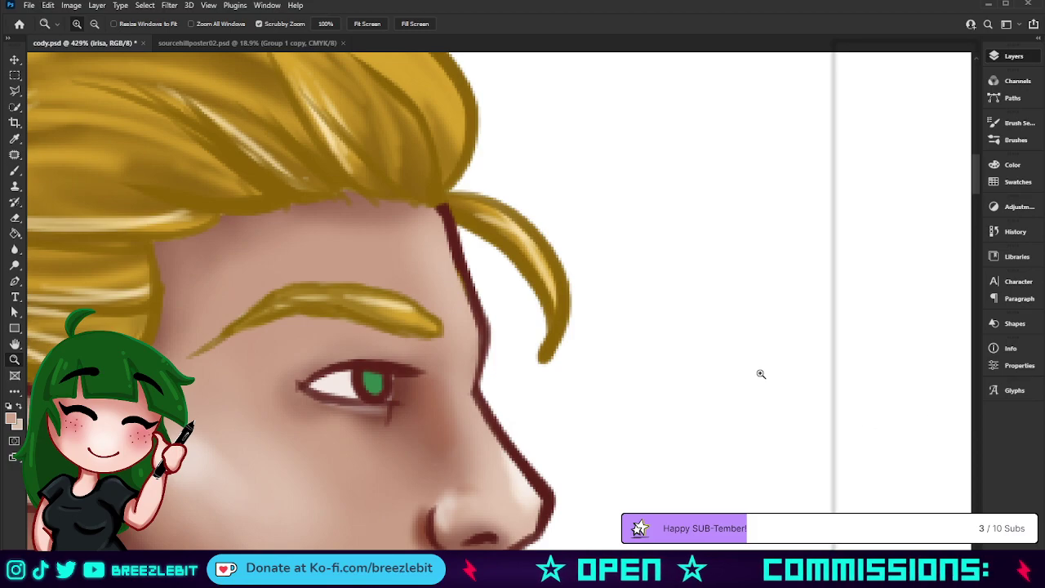
key(i)
click(377, 384)
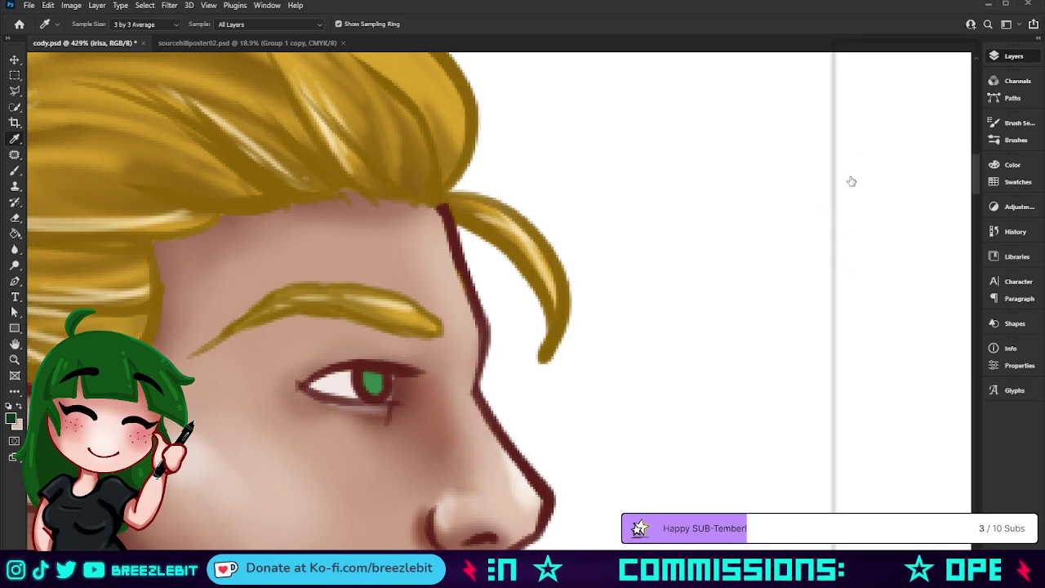
Add a new layer above the iris and paint a dark green rim around it with a 2 px brush at 100% opacity
click(873, 288)
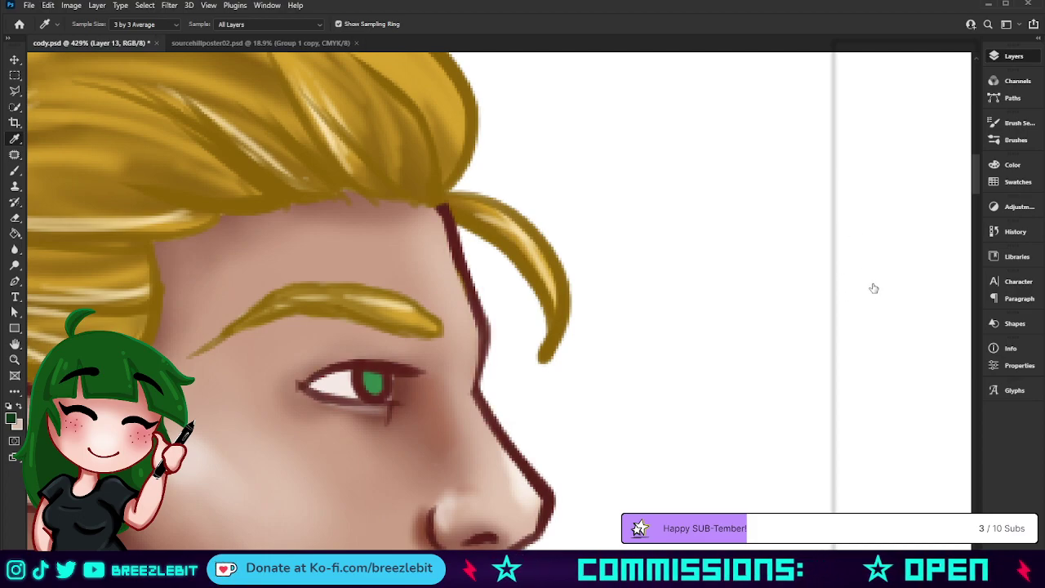
key(ctrl+shift+alt+n)
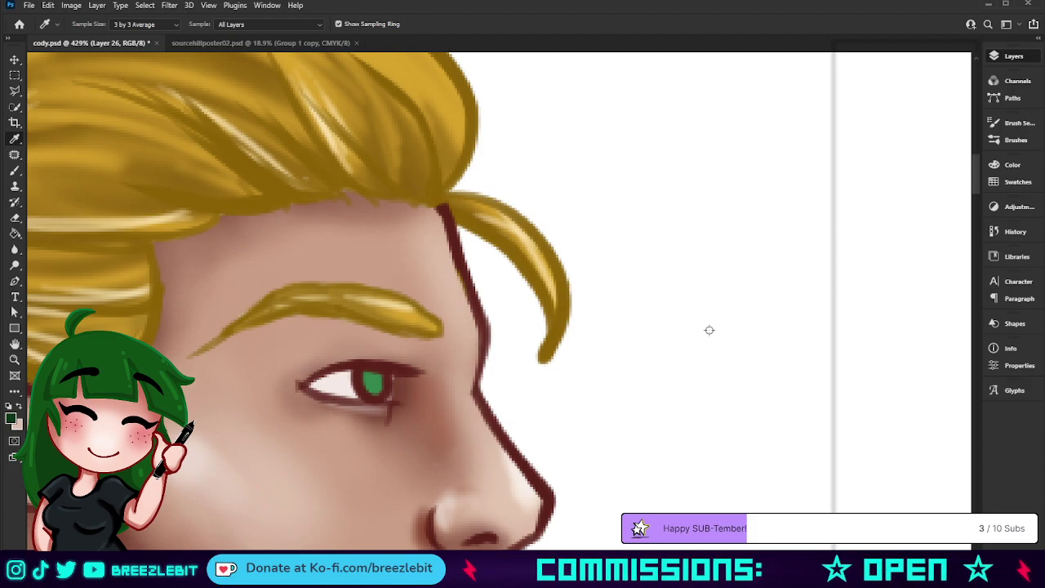
key(b)
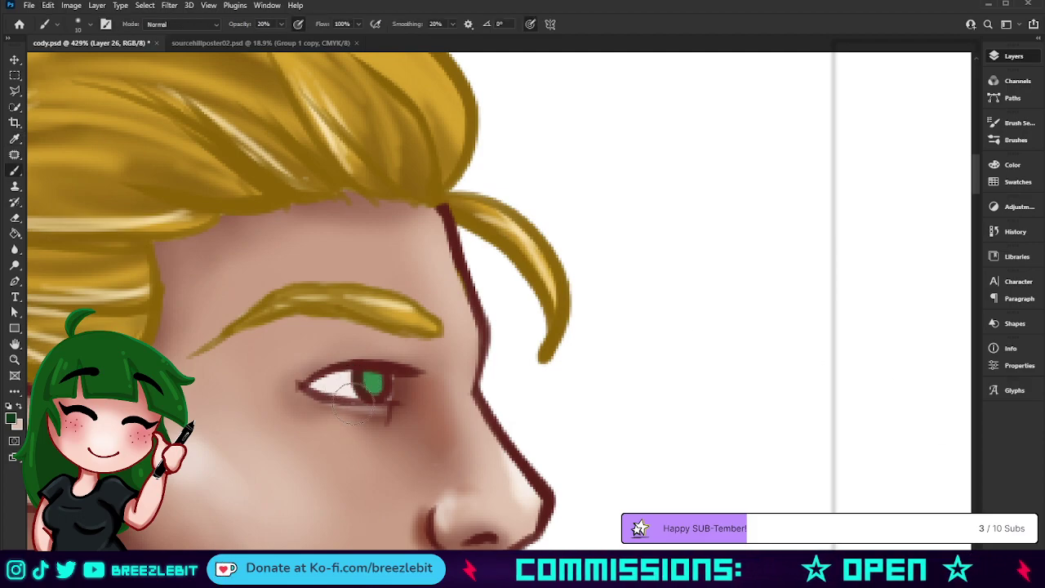
key(bracketleft)
key(bracketleft)
key(bracketleft)
key(bracketleft)
key(bracketleft)
key(bracketleft)
key(bracketleft)
key(bracketleft)
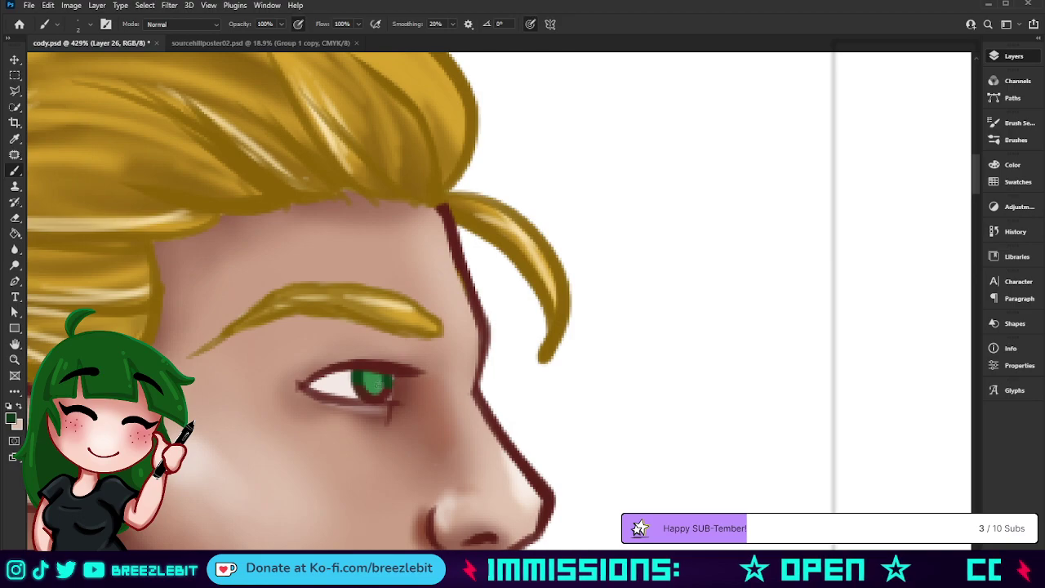
mouse_move(375, 391)
mouse_down()
mouse_move(386, 392)
mouse_move(366, 398)
mouse_move(355, 385)
mouse_up()
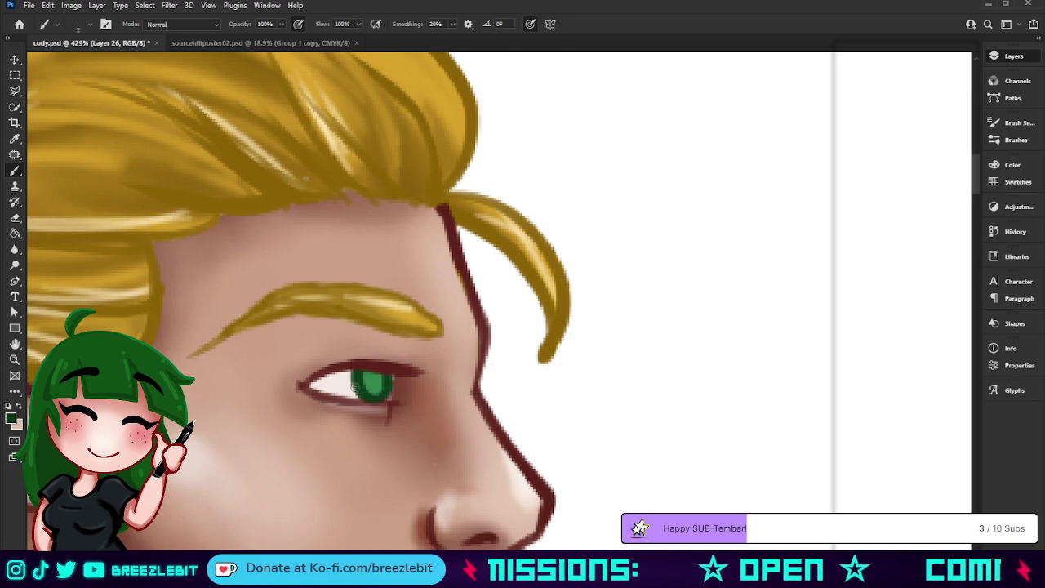
Check the iris shading against the whole head and add another new layer for more iris detail
key(z)
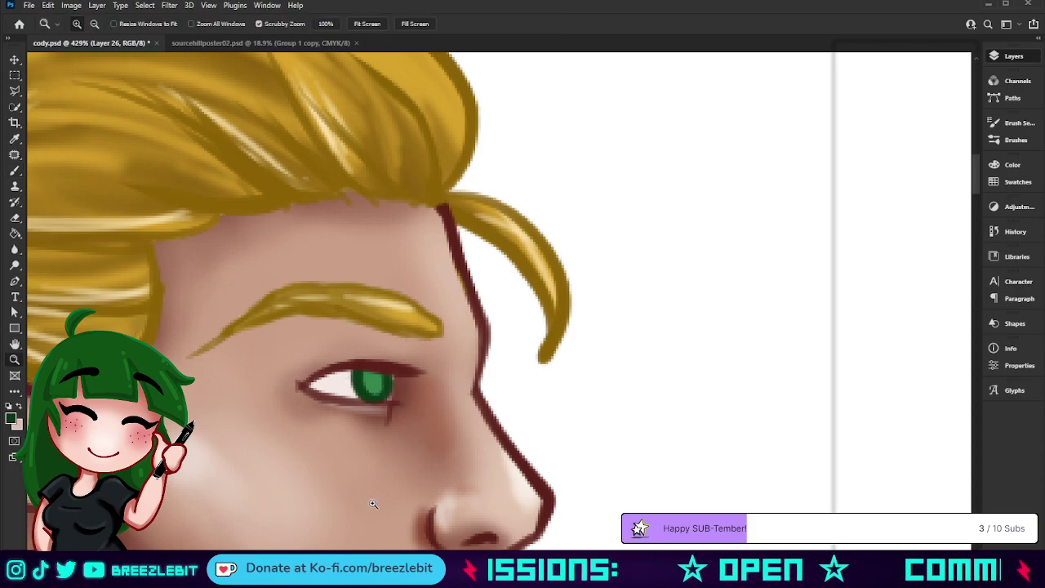
drag(396, 436, 237, 442)
scroll(498, 380, down, 2)
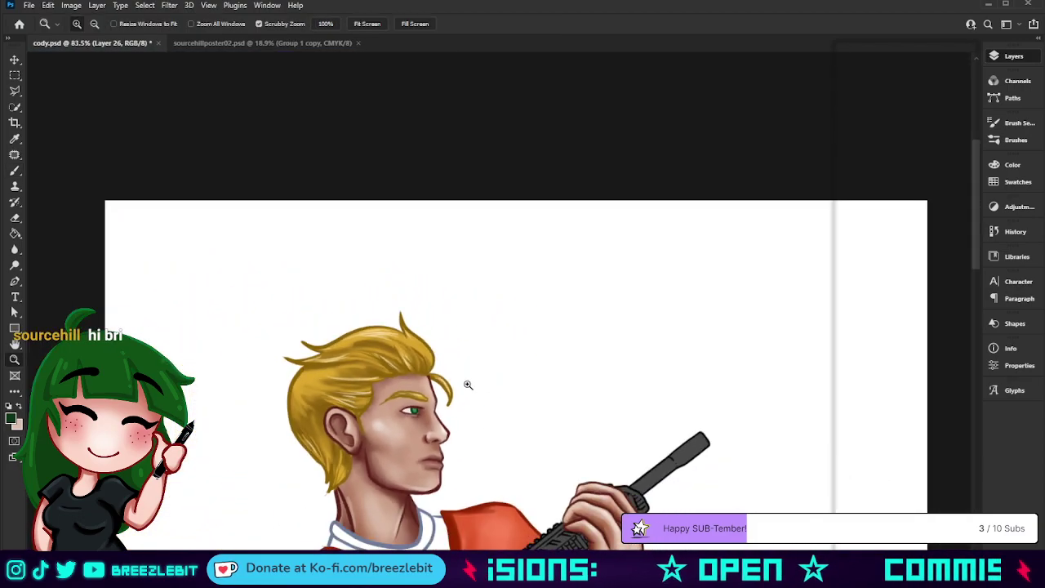
scroll(572, 390, up, 3)
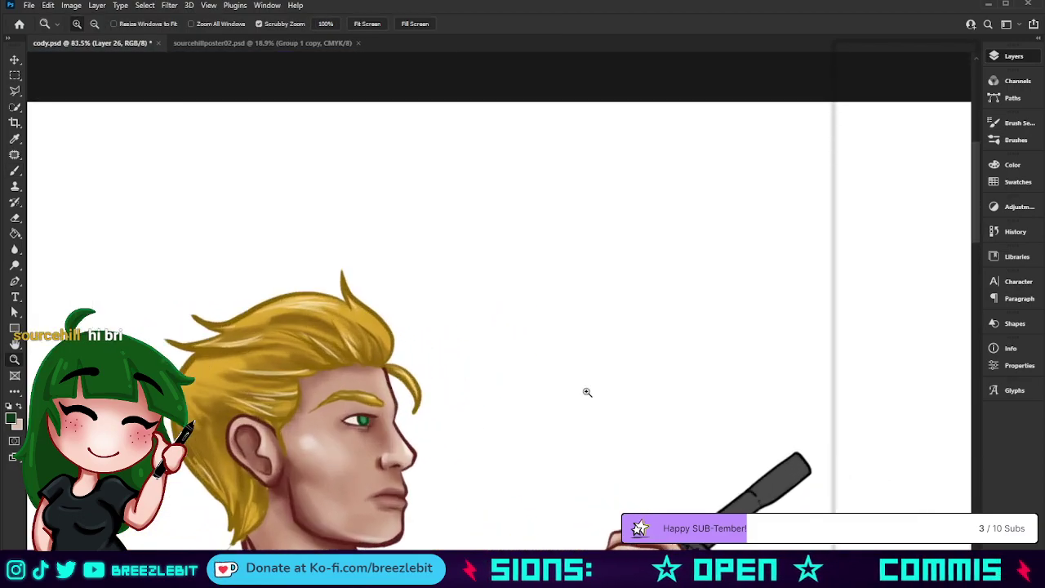
click(910, 279)
click(950, 374)
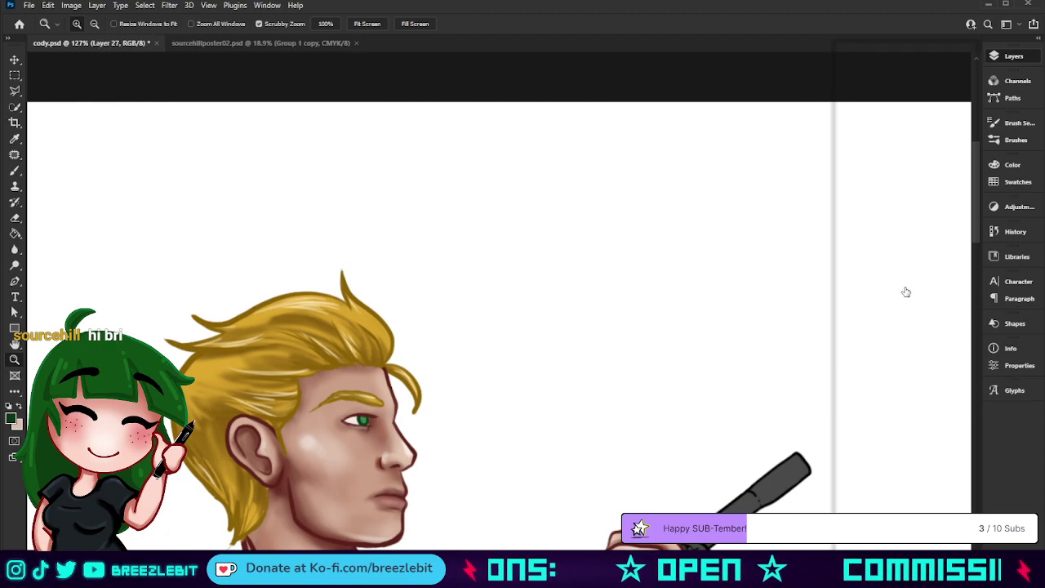
alt+click(901, 280)
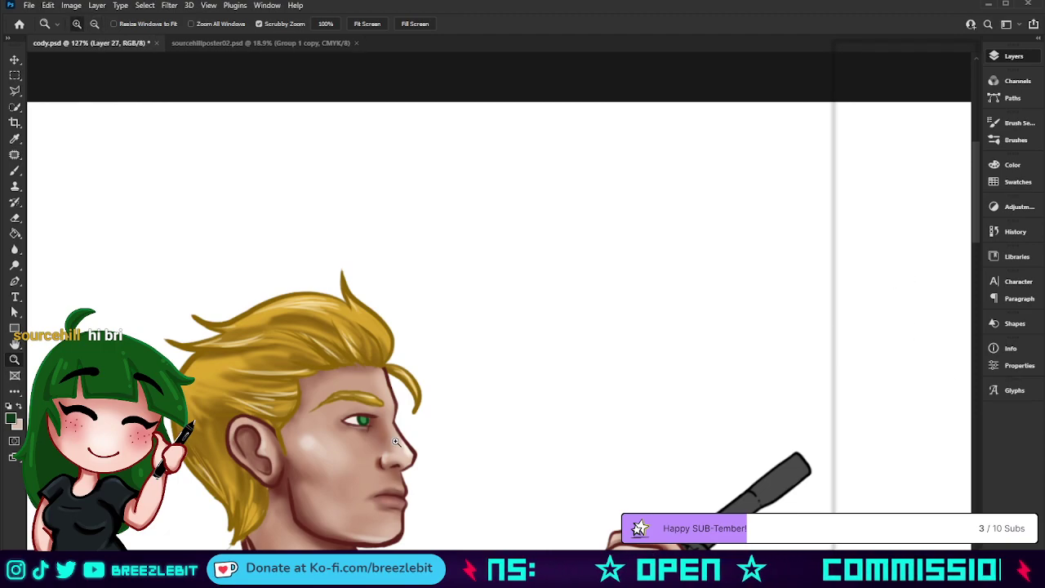
scroll(395, 445, up, 4)
scroll(395, 445, up, 2)
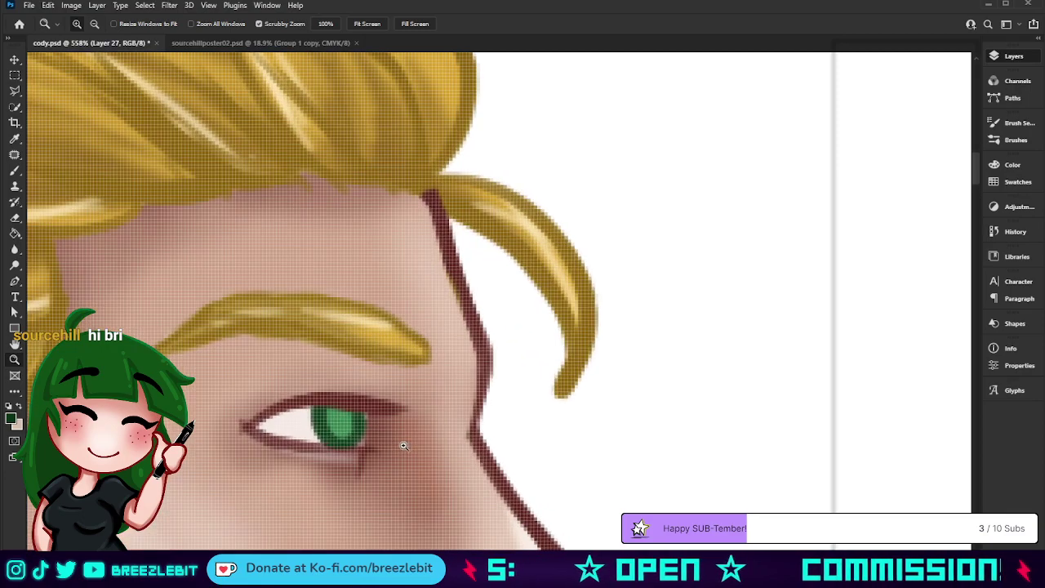
Try painting a small black pupil in the middle of the iris and sampling a green from around it
key(b)
mouse_move(337, 401)
mouse_down()
mouse_move(345, 420)
mouse_move(330, 410)
mouse_up()
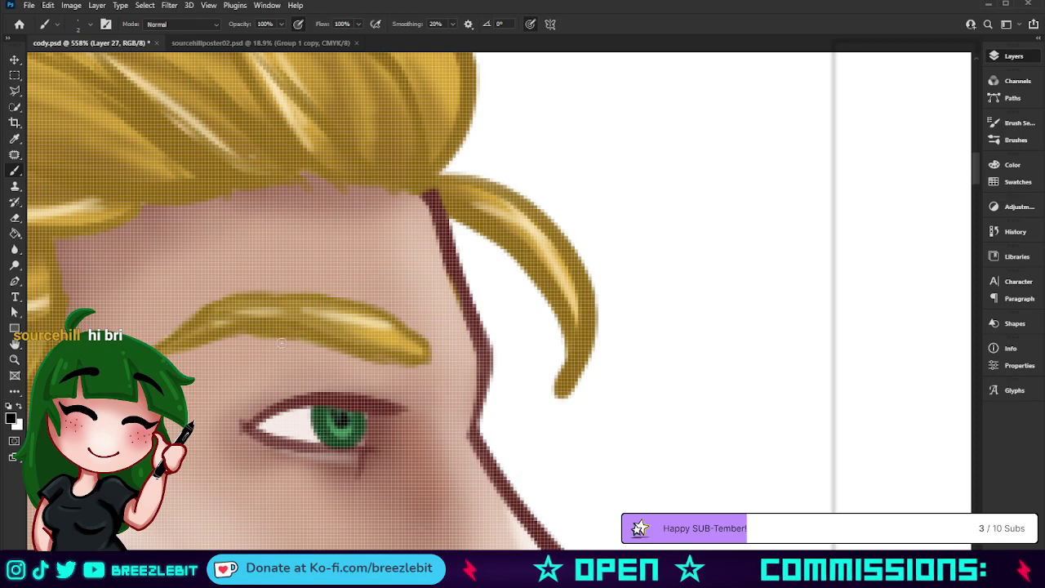
alt+click(339, 431)
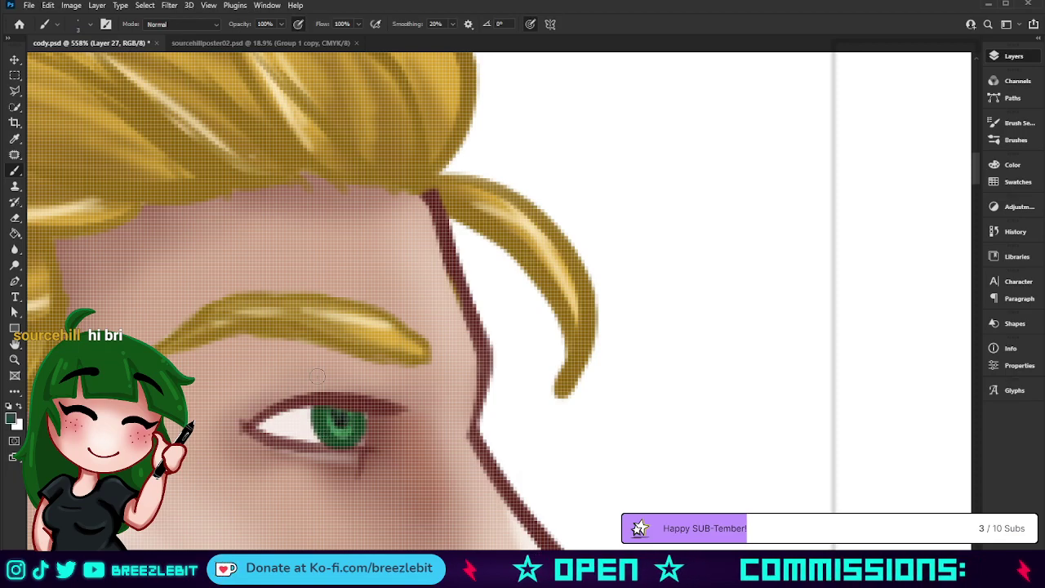
mouse_move(339, 421)
mouse_down()
mouse_move(351, 429)
mouse_move(338, 423)
mouse_up()
Paint a bright green highlight in the iris with a 2 px brush in Screen mode at 100% opacity
key(alt+shift+s)
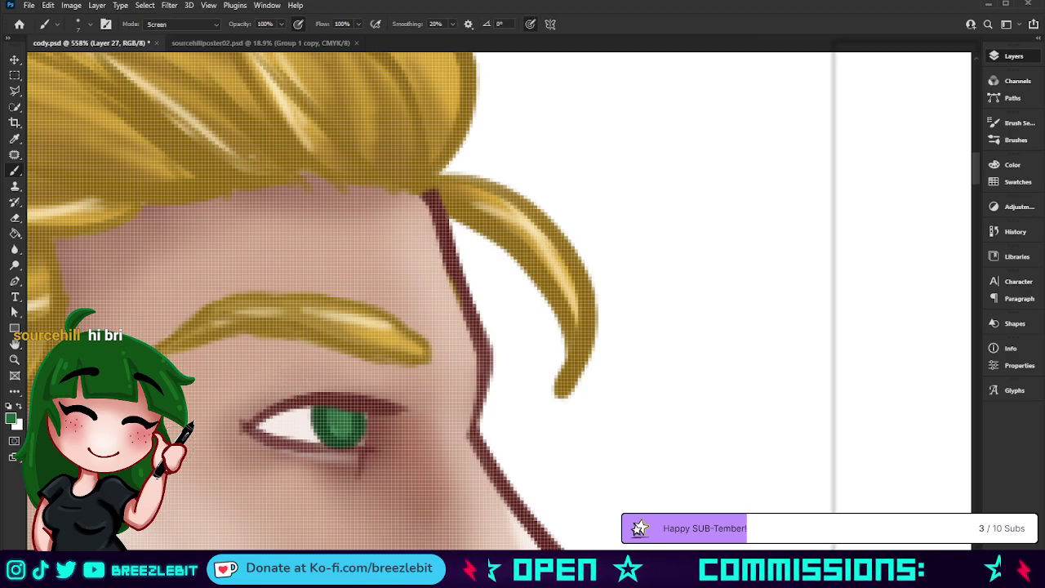
key([)
key([)
key([)
key([)
key([)
mouse_move(339, 432)
mouse_down()
mouse_move(347, 430)
mouse_move(322, 413)
mouse_up()
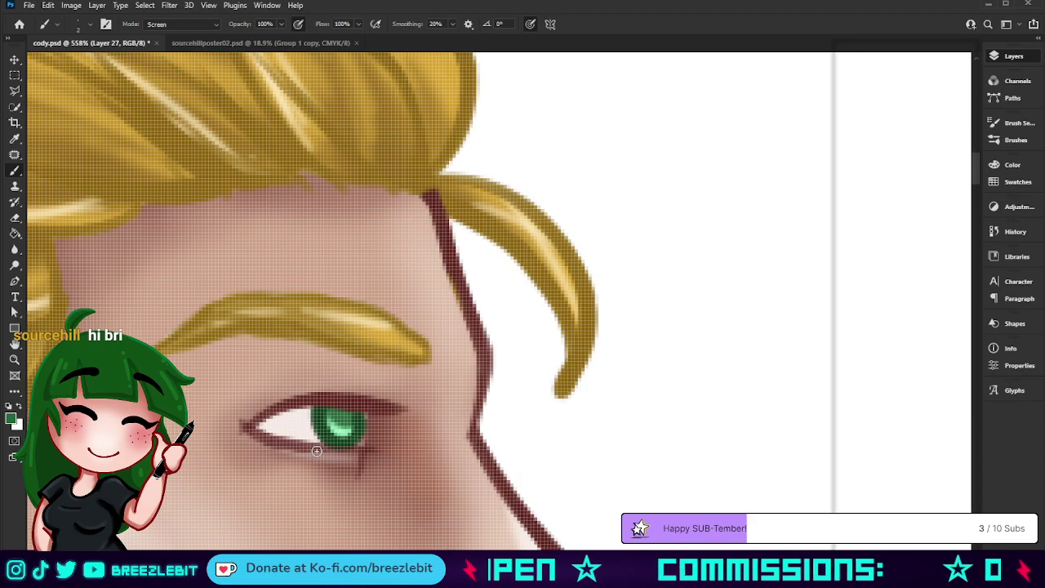
Paint a black pupil in the iris and dot a white catchlight at its edge with the 2 px brush
key(d)
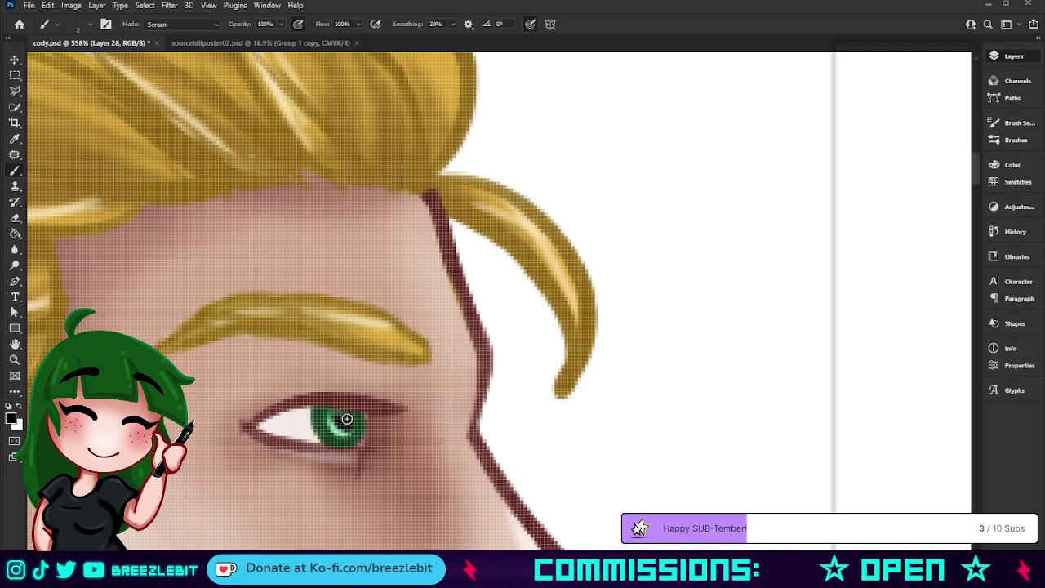
key(x)
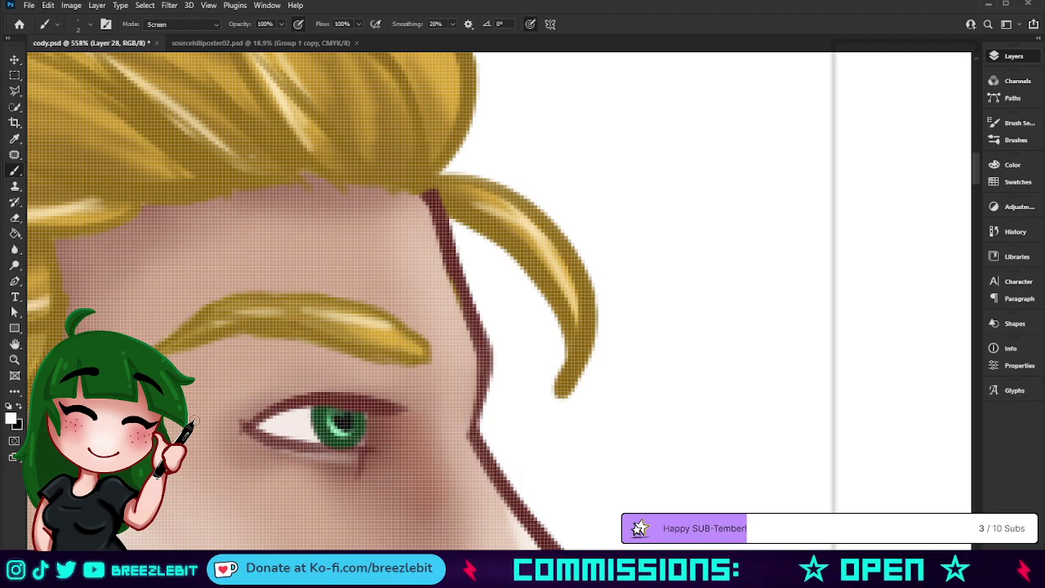
click(337, 419)
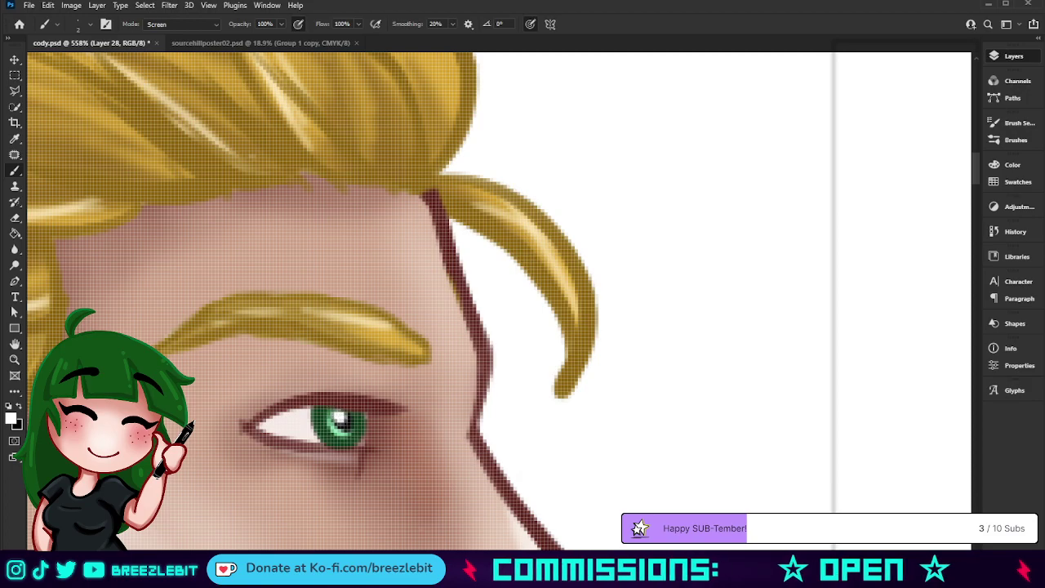
Check the eye against the full figure, select the eyewht layer and add a new layer above it
key(z)
scroll(321, 427, down, 2)
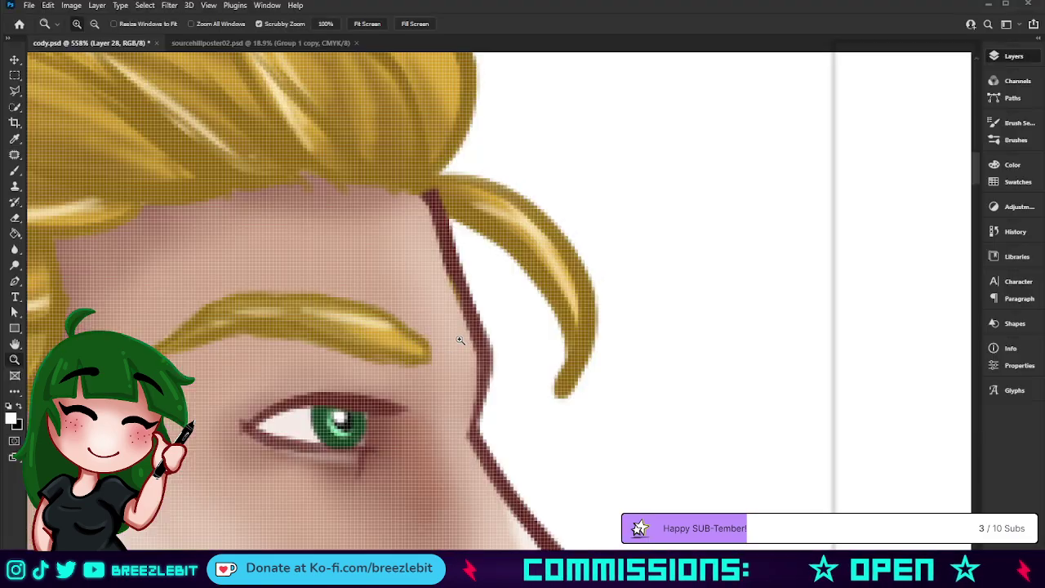
scroll(369, 402, down, 3)
scroll(369, 402, down, 5)
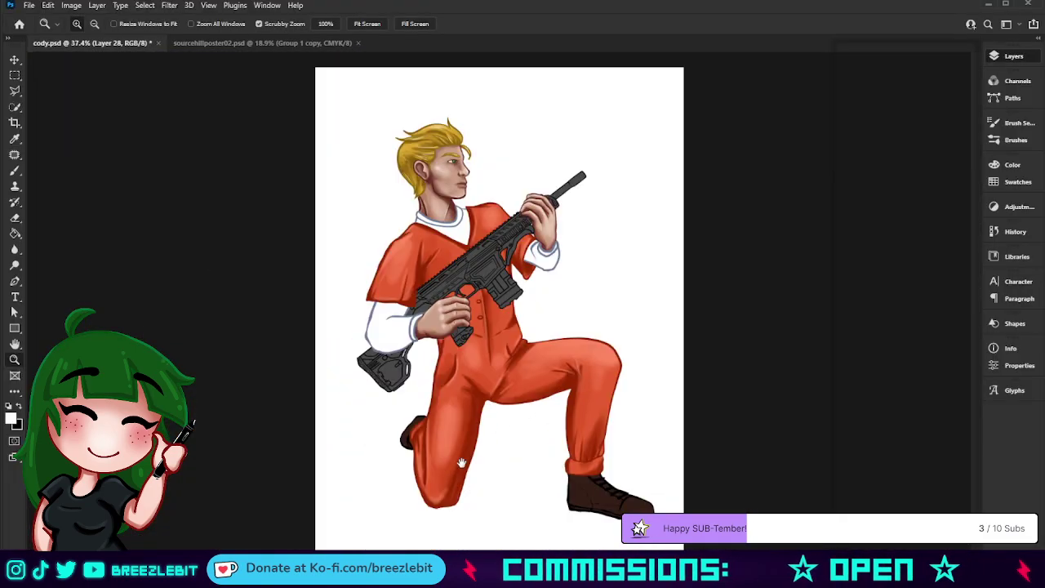
scroll(482, 184, up, 2)
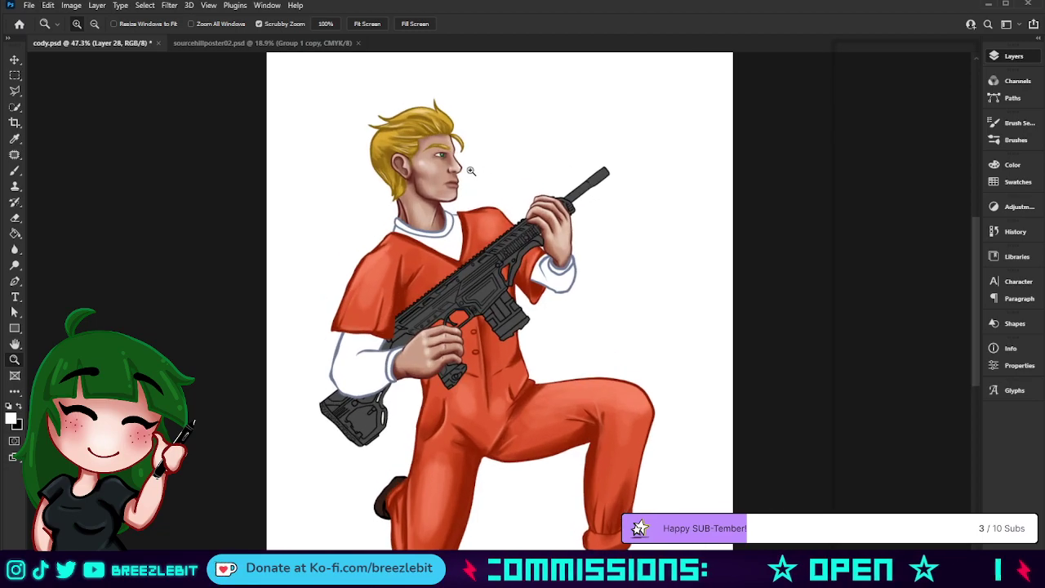
scroll(470, 170, up, 5)
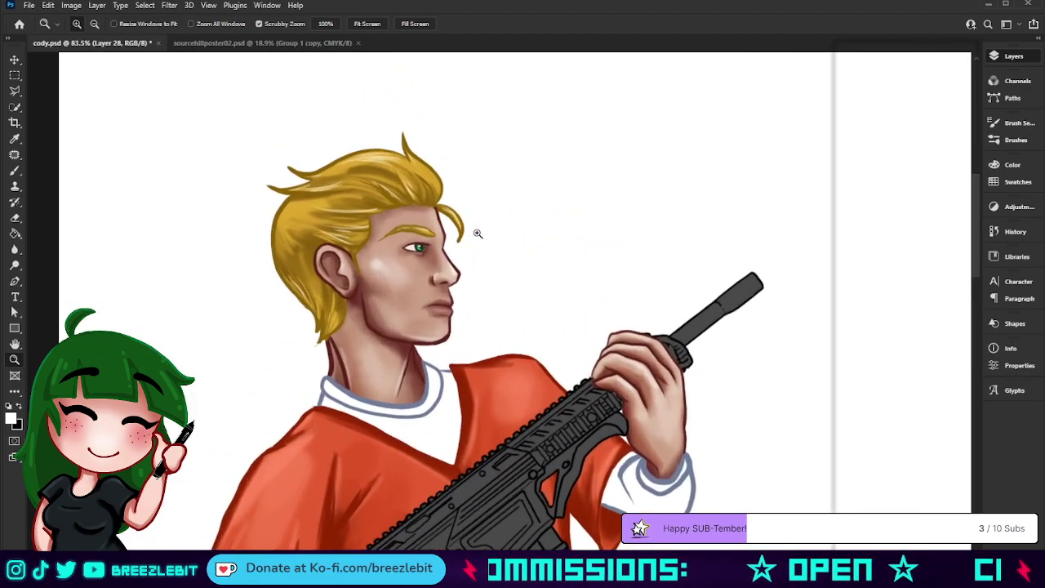
scroll(477, 234, up, 5)
click(904, 348)
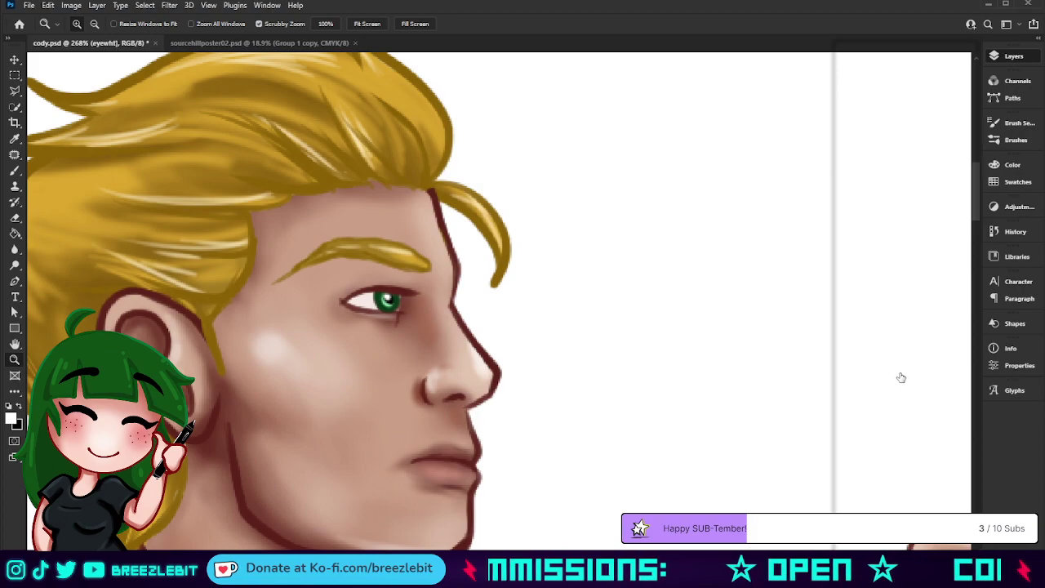
click(924, 512)
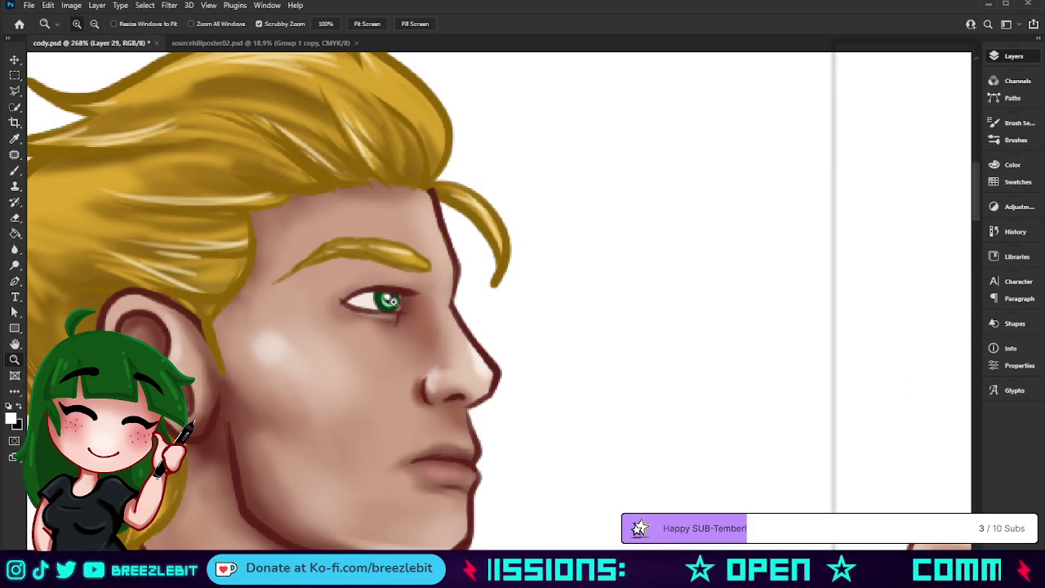
Shade the white of the eye under the upper lid with a sampled dark reddish brown, using a 25 px brush in Normal mode
drag(368, 300, 400, 301)
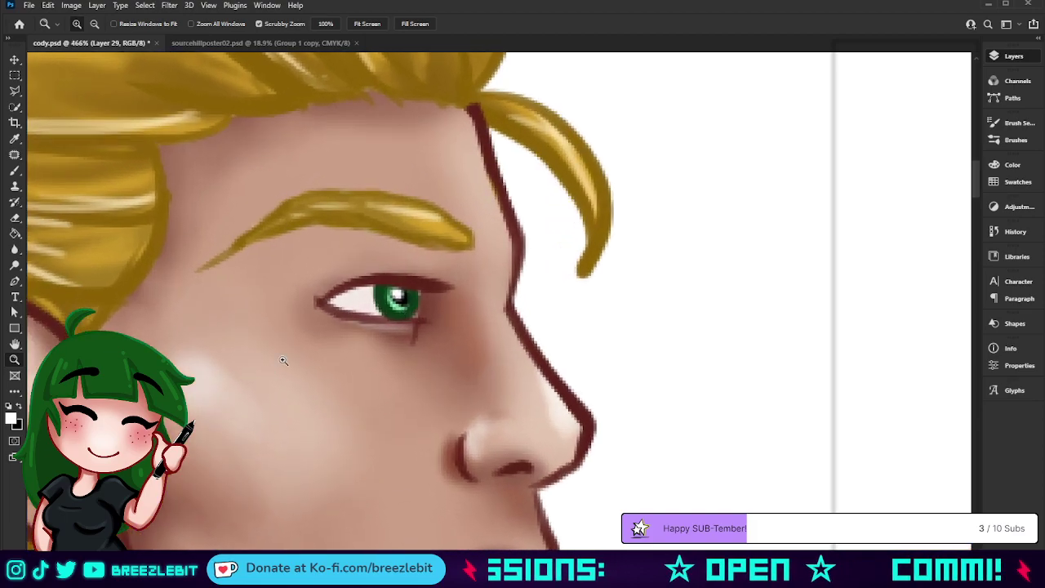
key(i)
click(65, 331)
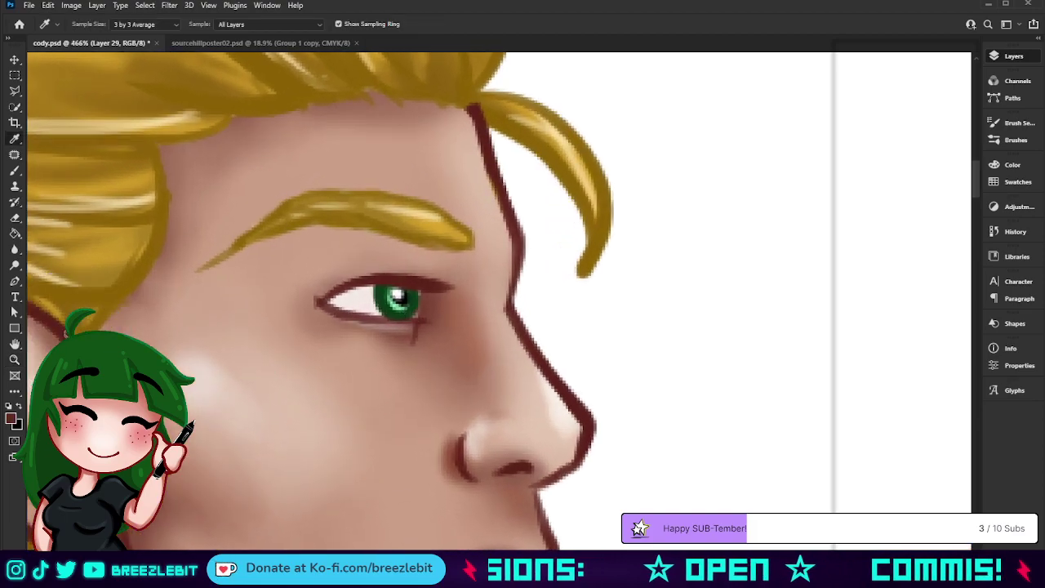
key(b)
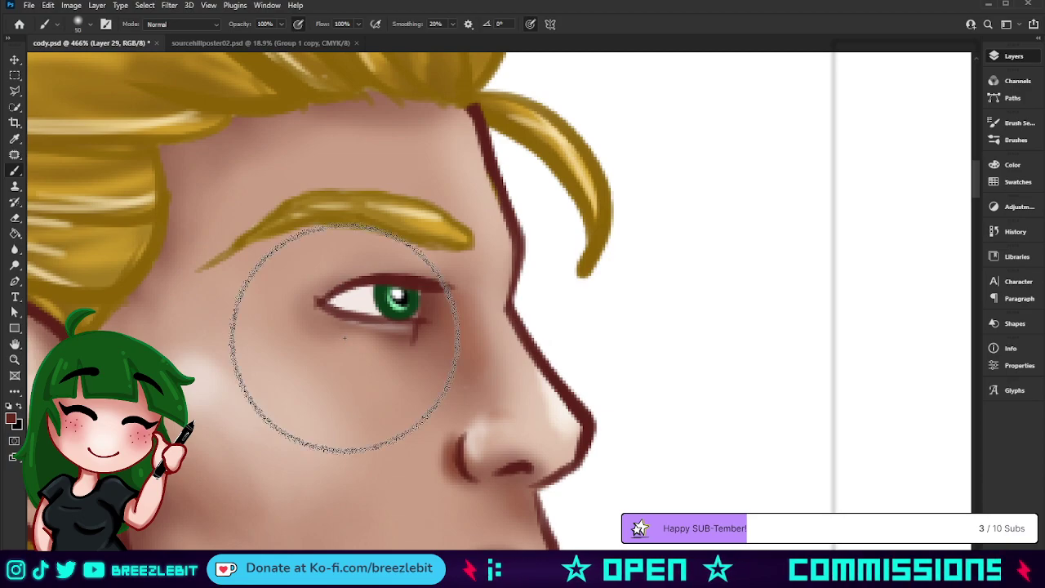
key([)
key([)
key([)
key([)
key([)
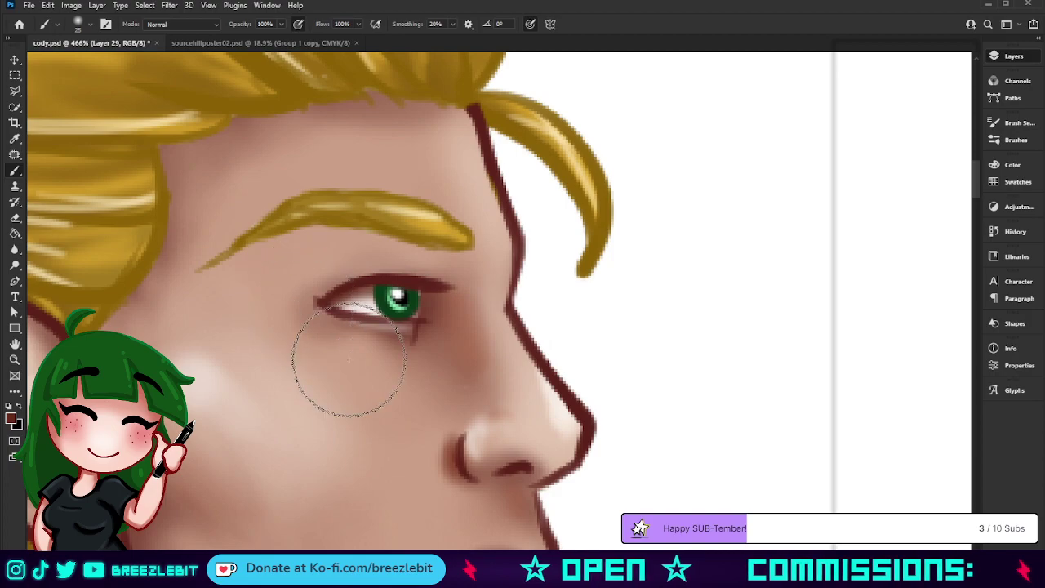
Review the full kneeling figure and compare it with the characters in sourcehillposter02.psd
key(z)
drag(407, 354, 343, 381)
drag(496, 383, 445, 400)
scroll(496, 423, down, 3)
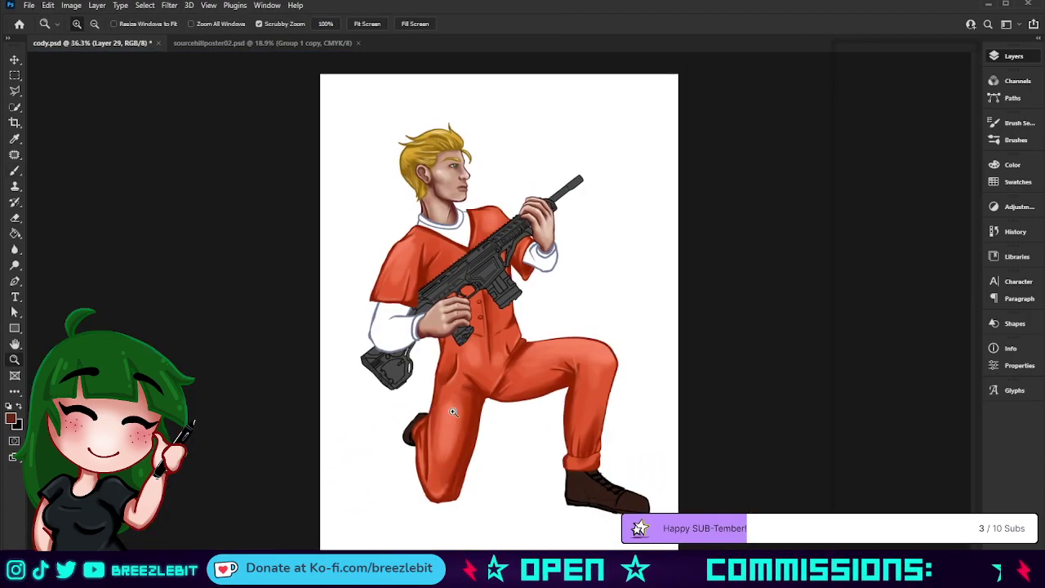
scroll(492, 260, up, 1)
scroll(515, 255, up, 1)
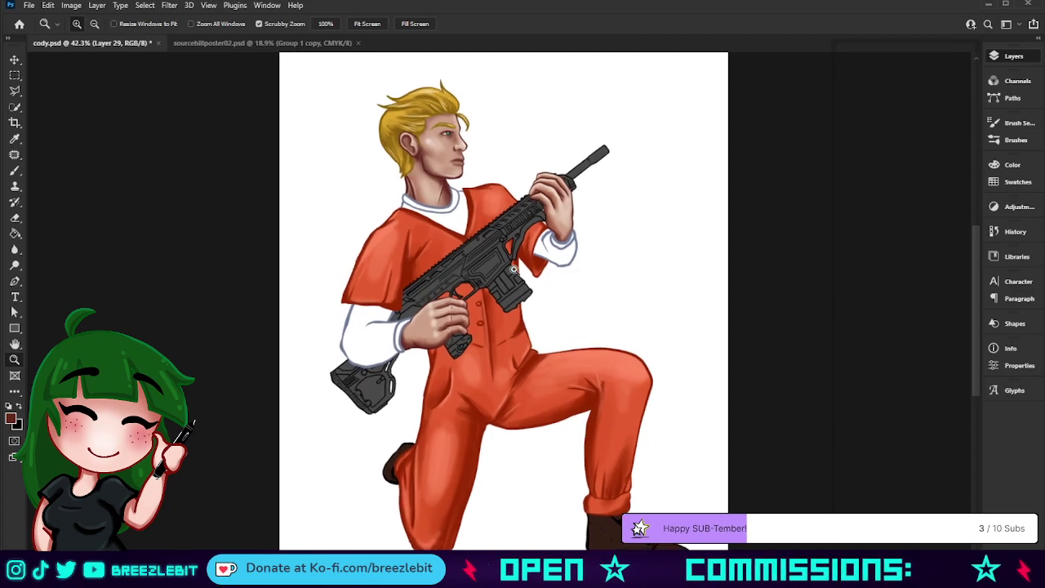
scroll(510, 259, down, 2)
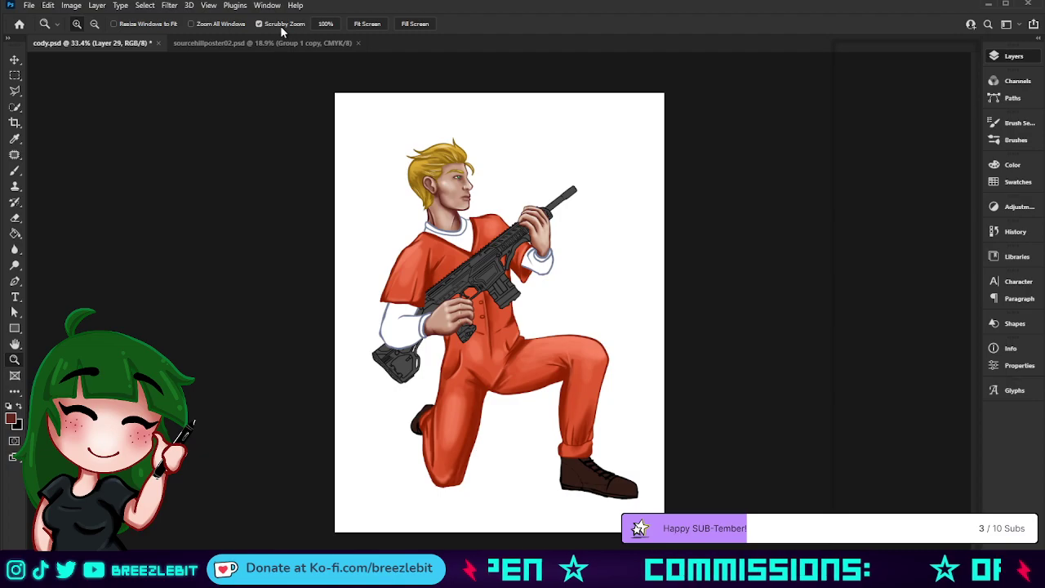
click(244, 43)
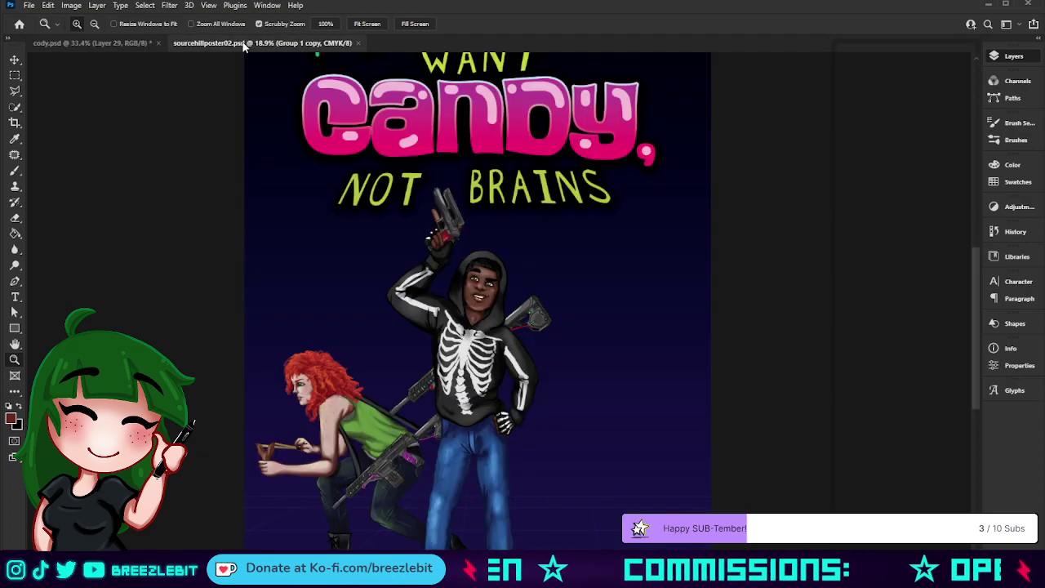
click(106, 43)
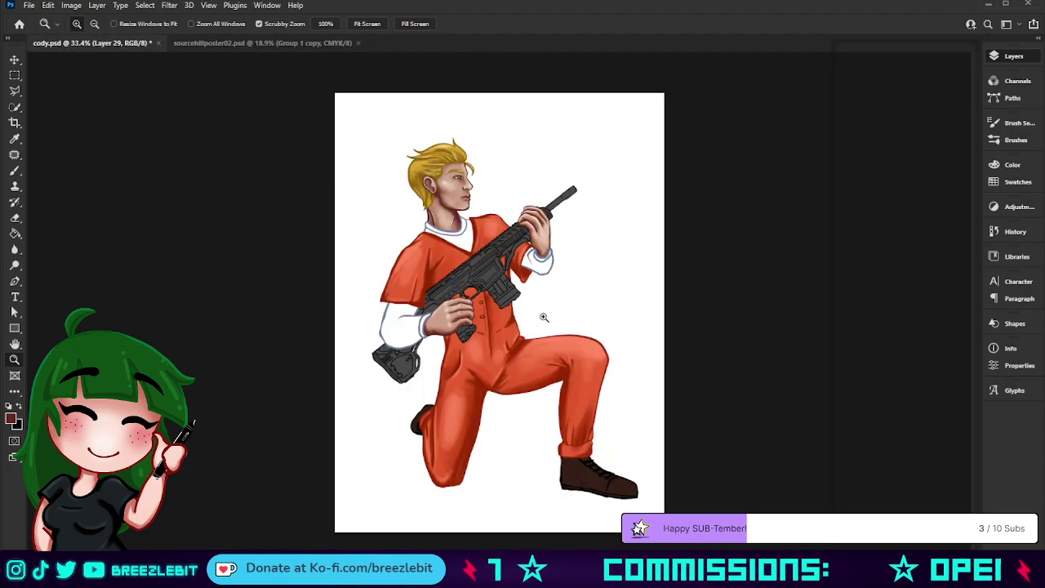
scroll(510, 231, up, 1)
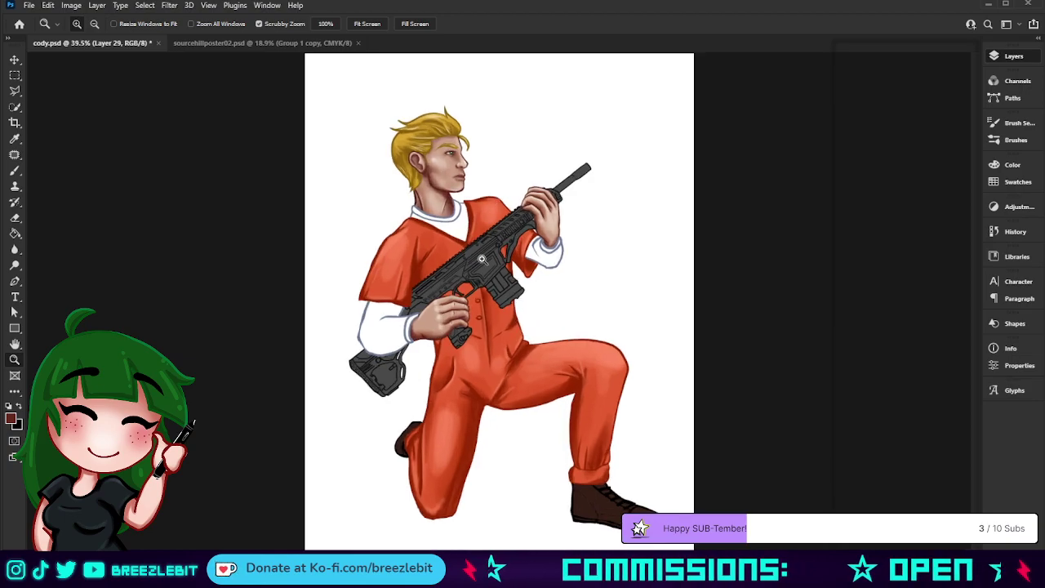
mouse_move(482, 259)
mouse_down()
mouse_move(515, 264)
mouse_move(489, 277)
mouse_up()
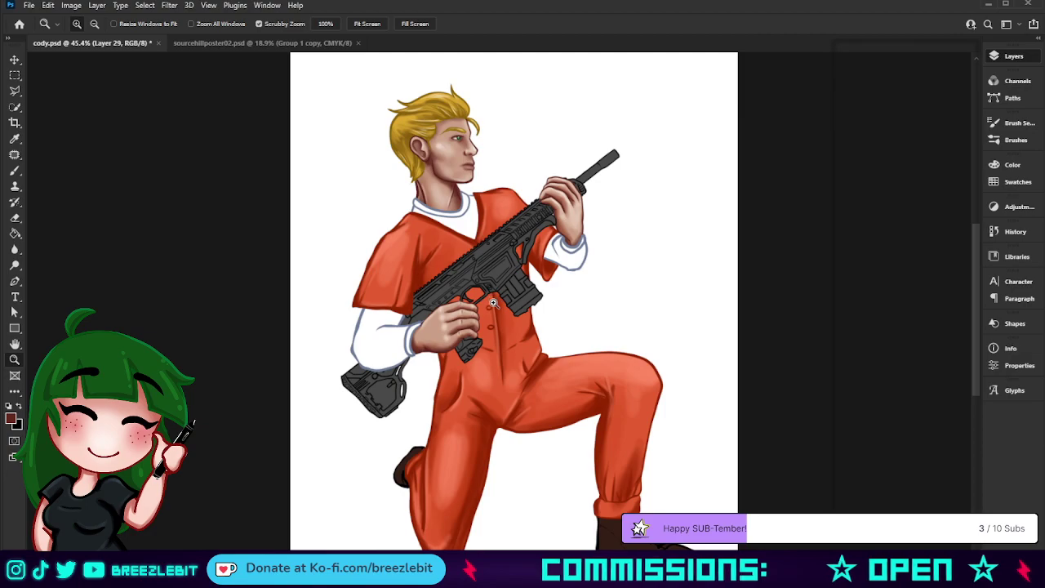
Add a new layer and sample the light bluish grey at the lower edge of the bent arm's white sleeve
key(i)
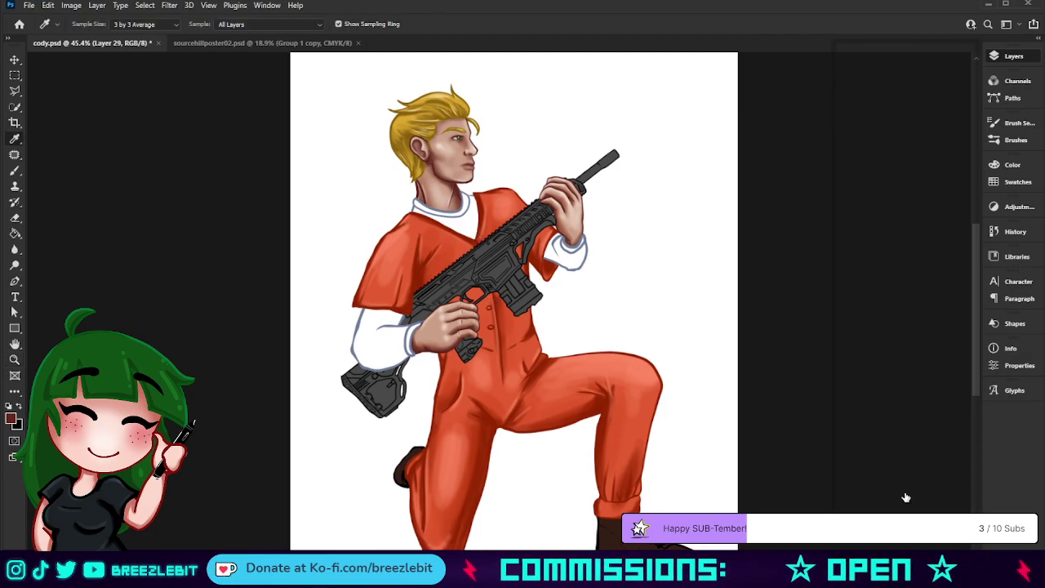
click(904, 511)
click(904, 526)
key(ctrl+shift+alt+n)
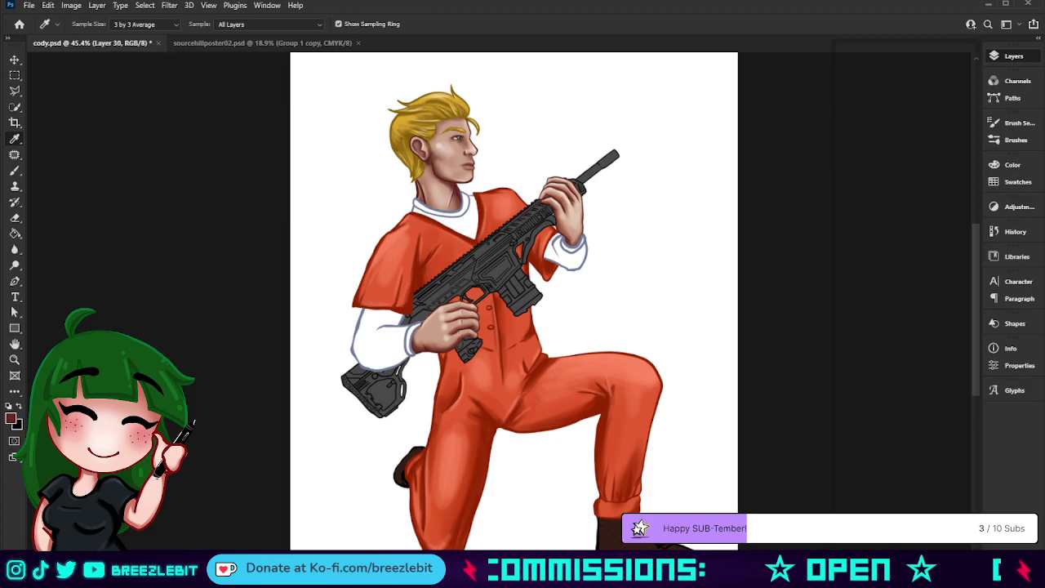
click(390, 368)
drag(389, 367, 393, 369)
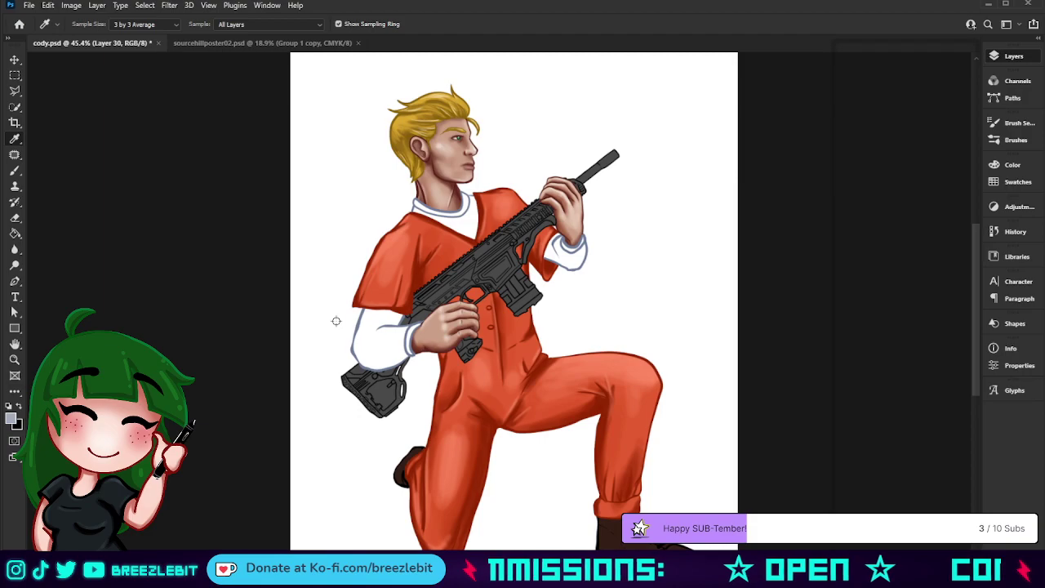
Shade the white sleeve of the bent arm below the orange hem, using a 50 px brush at 55% opacity
key(b)
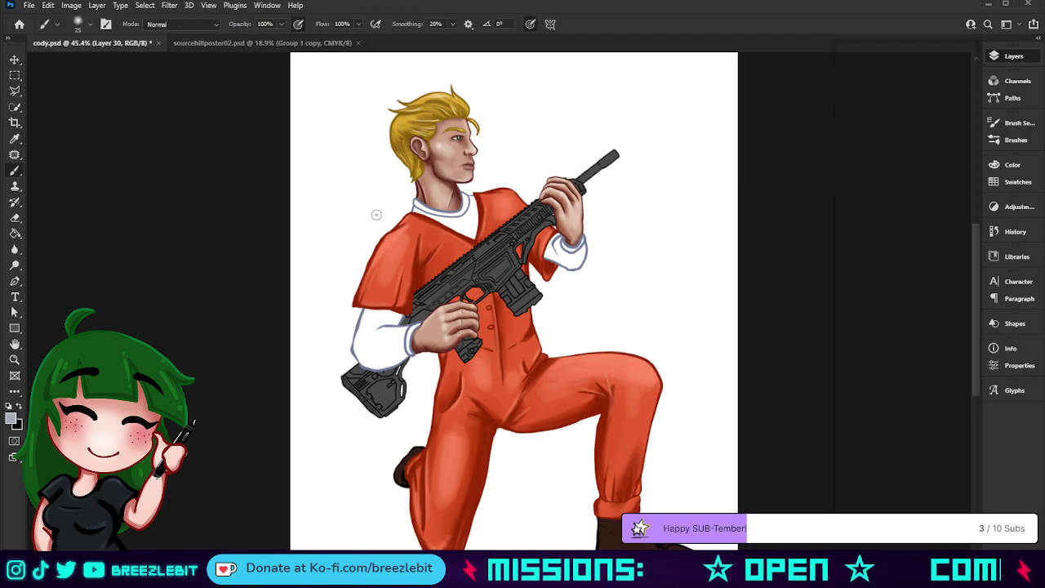
key(5)
key(5)
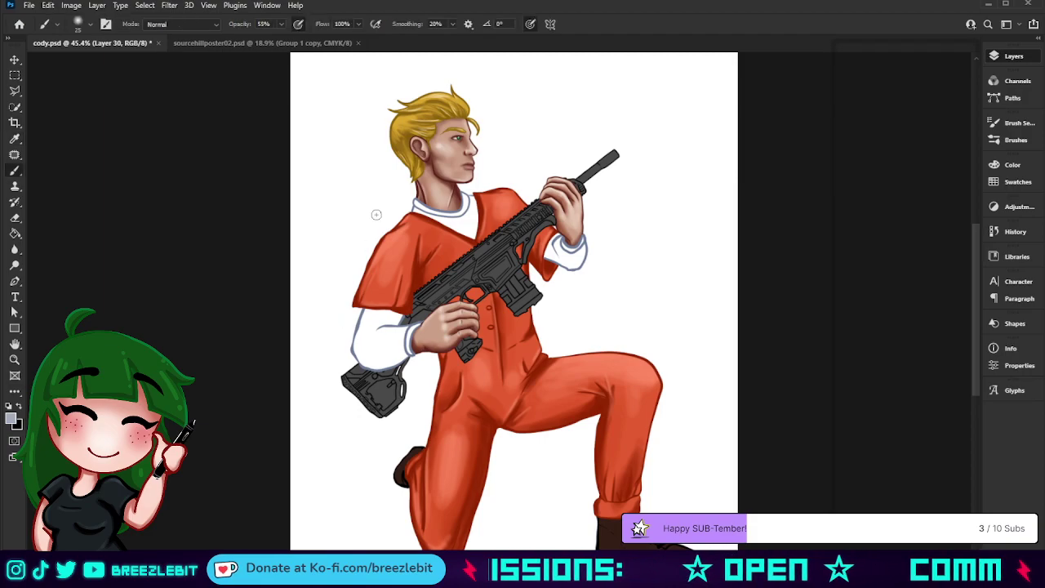
key(])
key(])
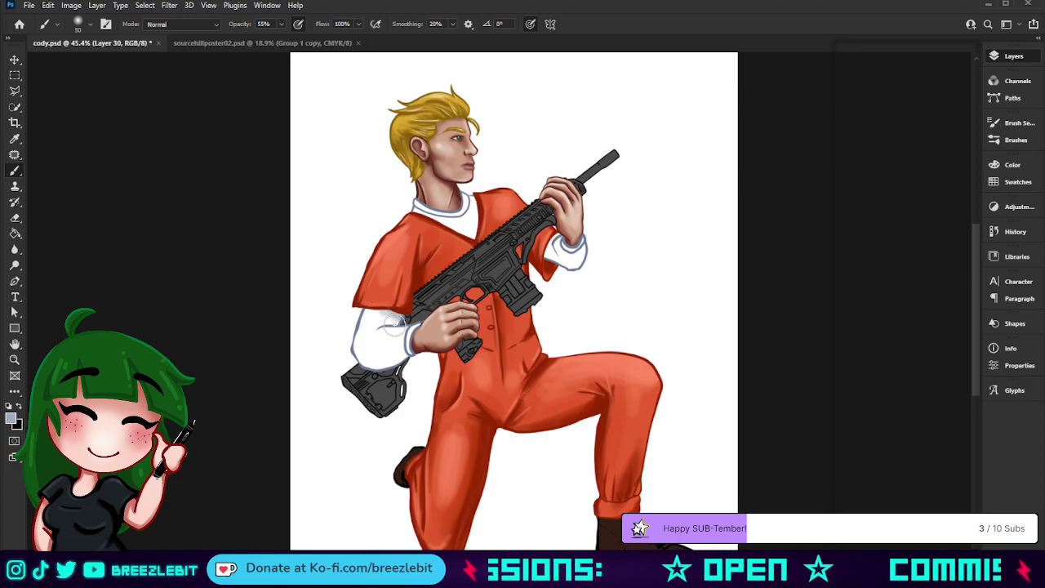
mouse_move(400, 324)
mouse_down()
mouse_move(367, 334)
mouse_move(389, 328)
mouse_move(372, 318)
mouse_up()
Paint fold shadows along the bent arm's white sleeve and near its cuff with brush sizes between 9 and 30 px
key([)
key([)
key([)
key([)
key([)
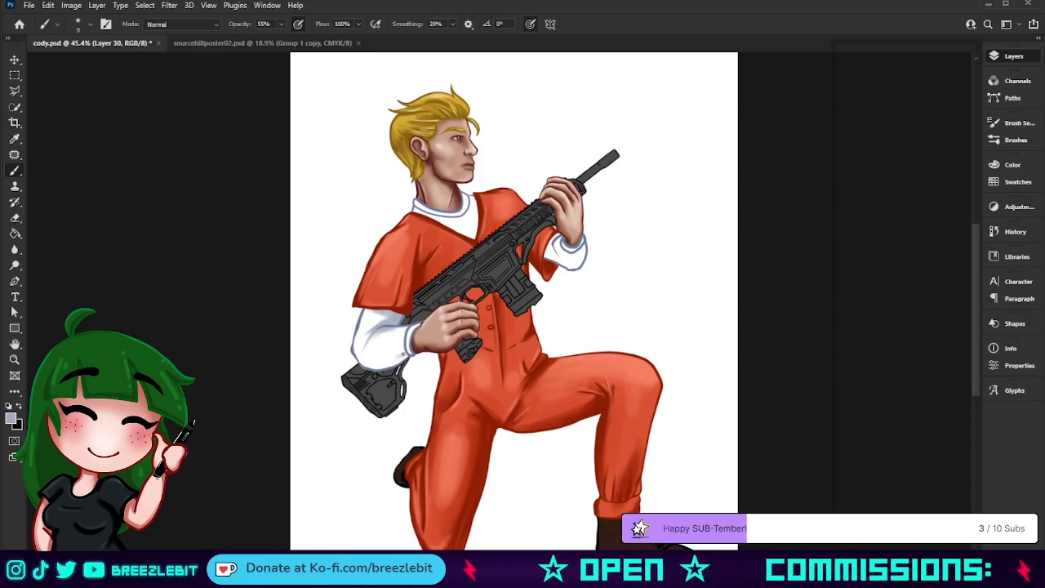
key(])
key(])
key(])
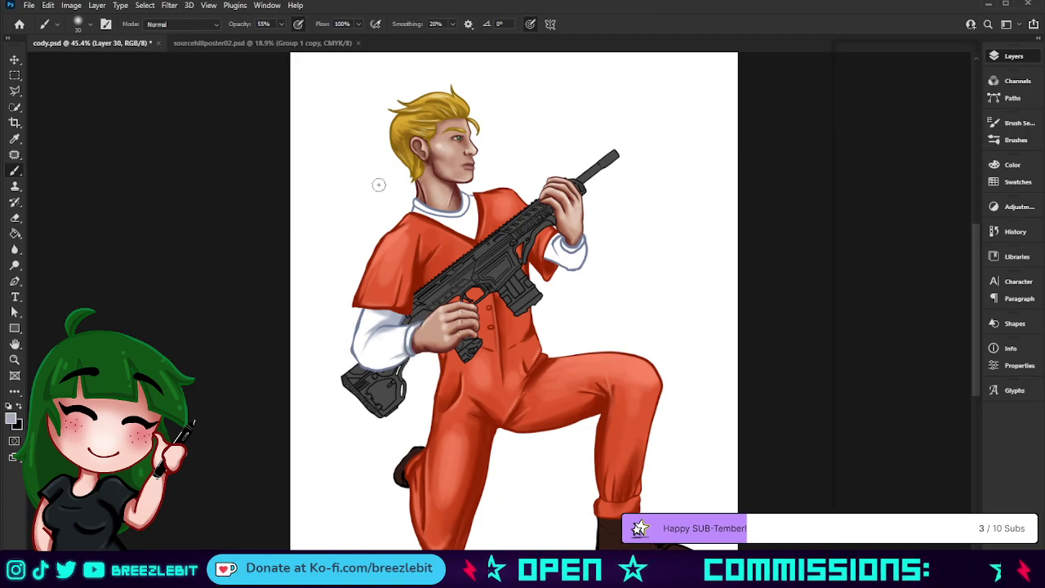
key(bracketleft)
key(bracketleft)
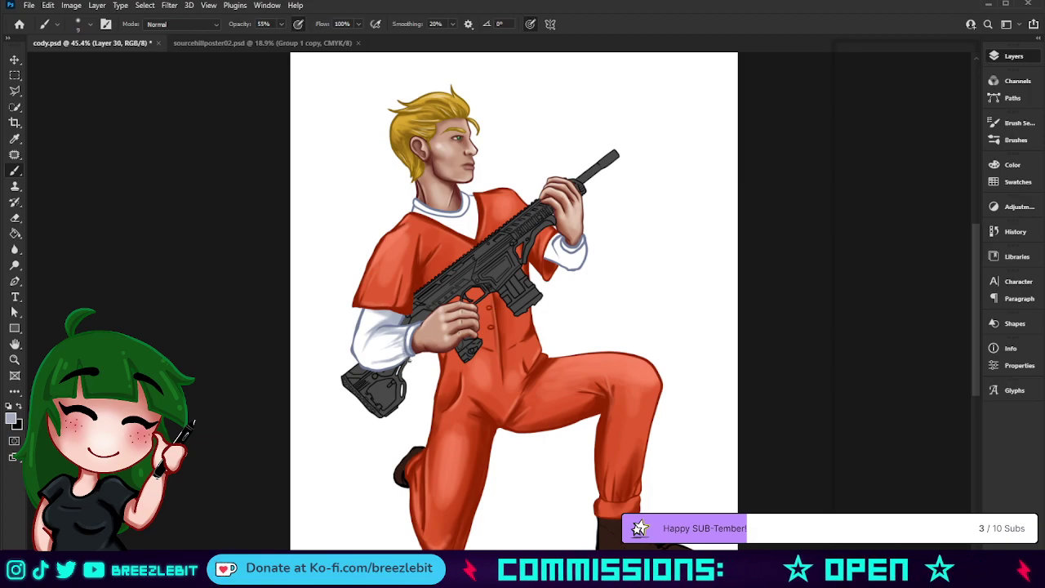
key(z)
drag(408, 331, 477, 372)
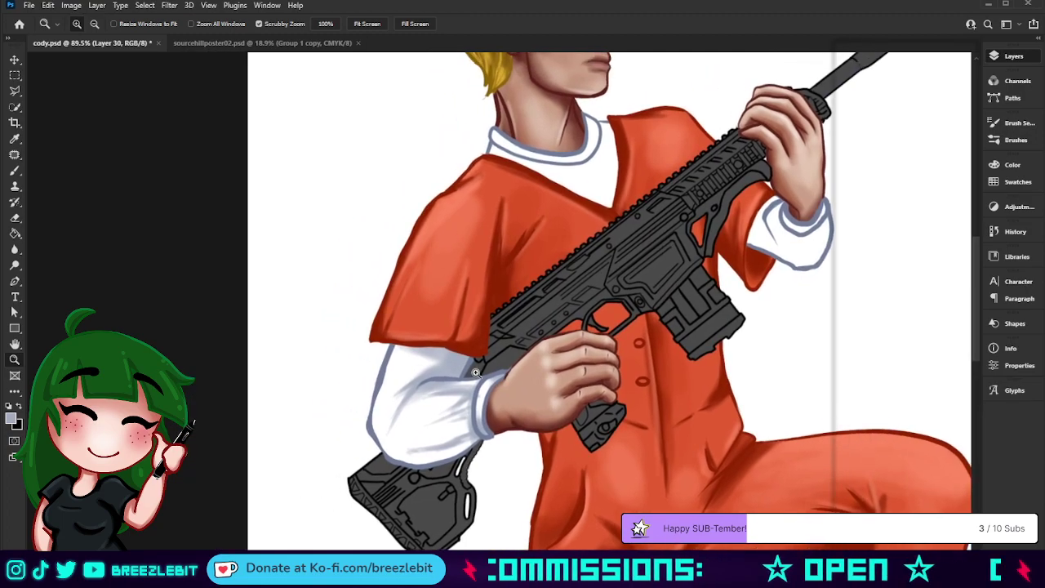
key(b)
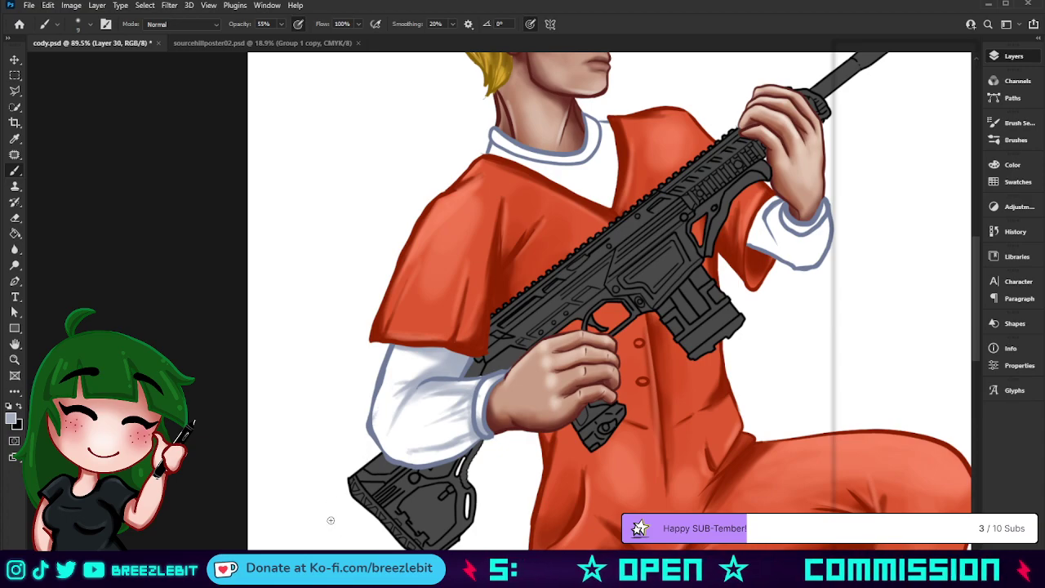
Softly shade the underside of the bent arm's white sleeve above the rifle stock with a 35 px brush
key(])
key(])
key(])
key(])
key(])
key(])
drag(488, 438, 386, 474)
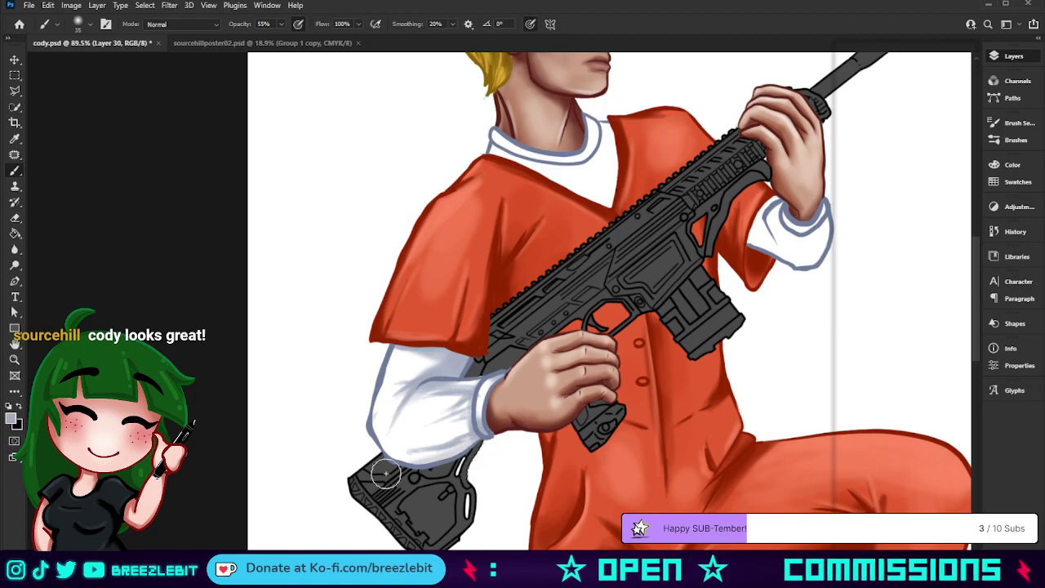
drag(460, 457, 381, 453)
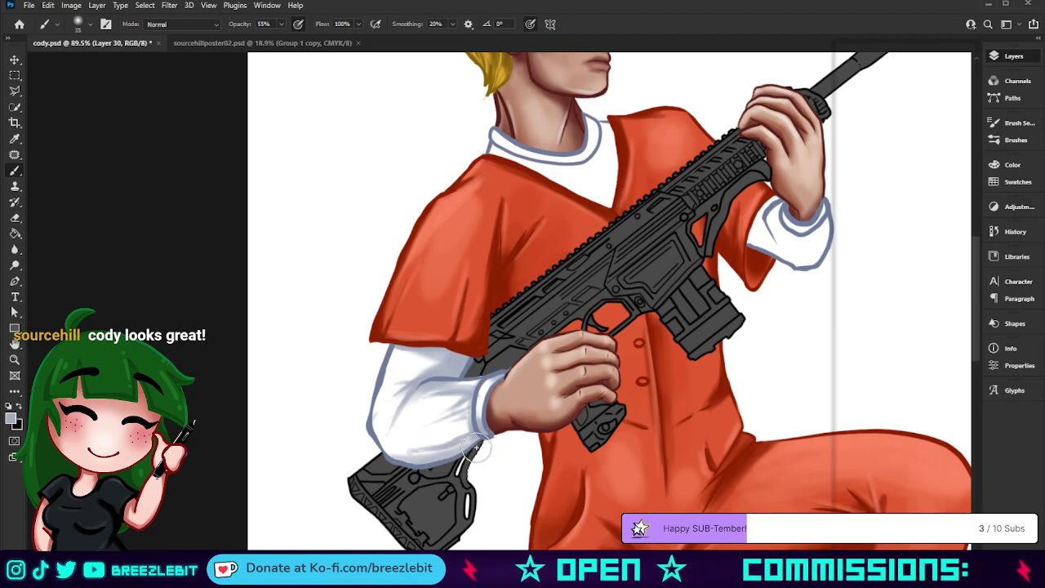
drag(478, 447, 364, 451)
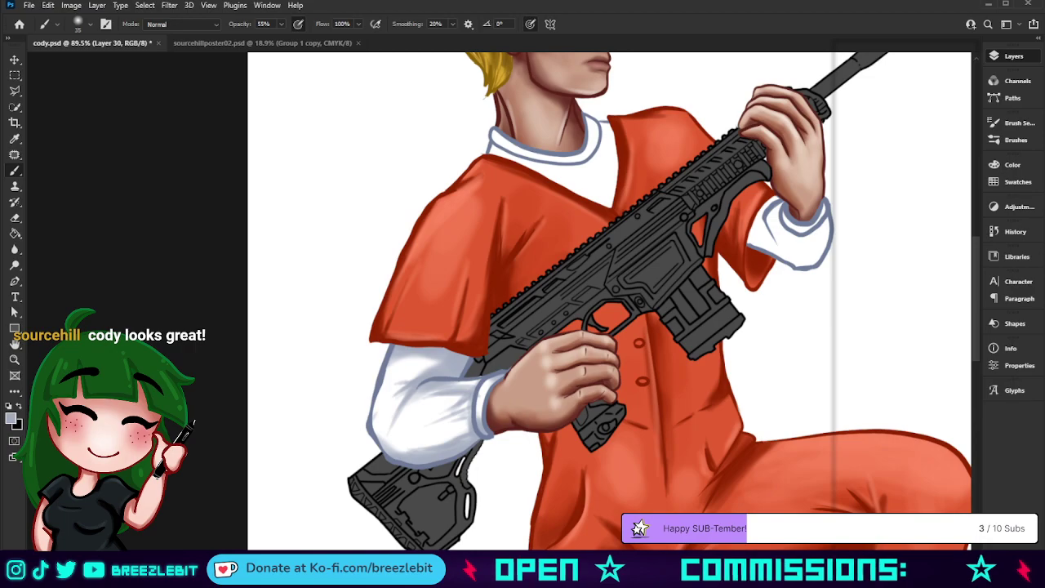
Shade the white collar and undershirt neckline in bluish grey with the 35 px brush, refining the details with a much smaller one
key(z)
key(ctrl+0)
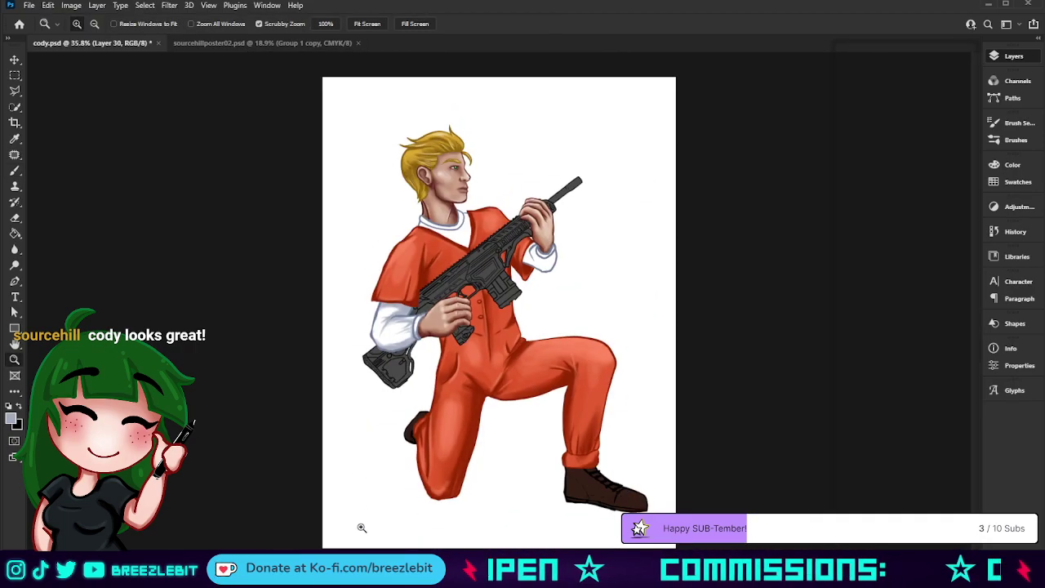
drag(478, 286, 523, 286)
drag(482, 237, 501, 315)
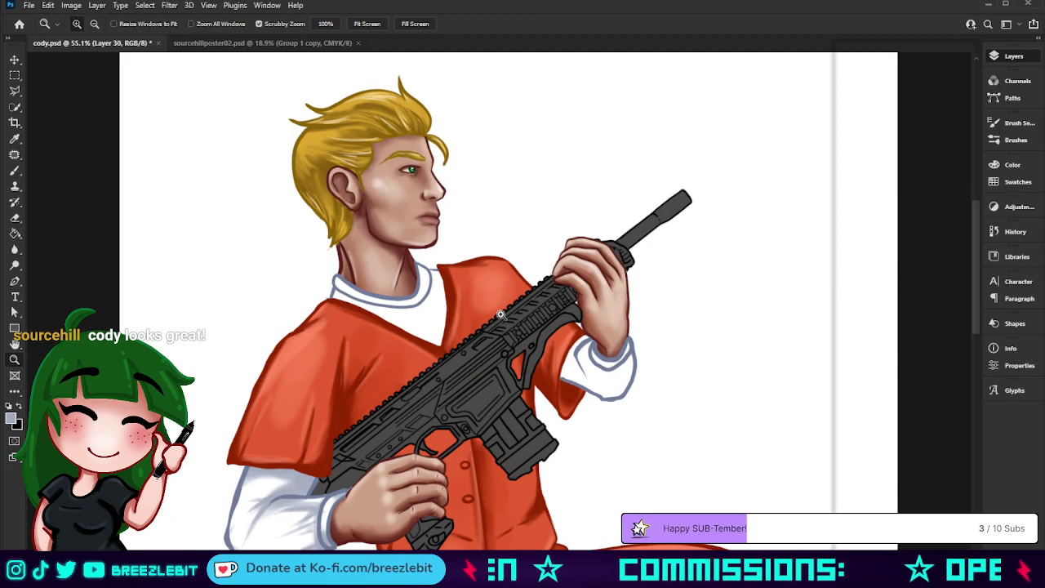
key(b)
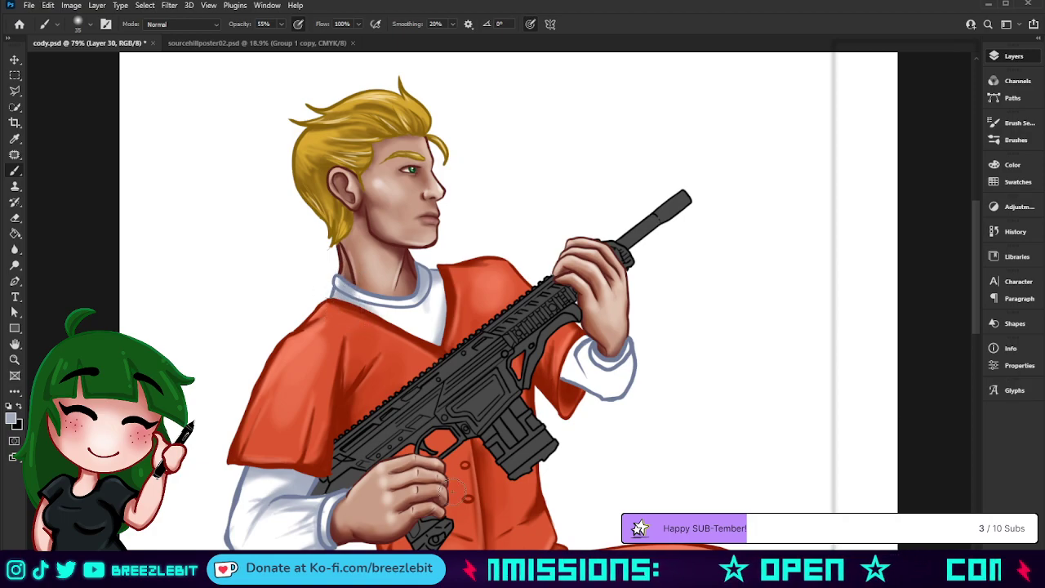
key(bracketleft)
key(bracketleft)
key(bracketleft)
key(bracketleft)
key(bracketleft)
key(bracketleft)
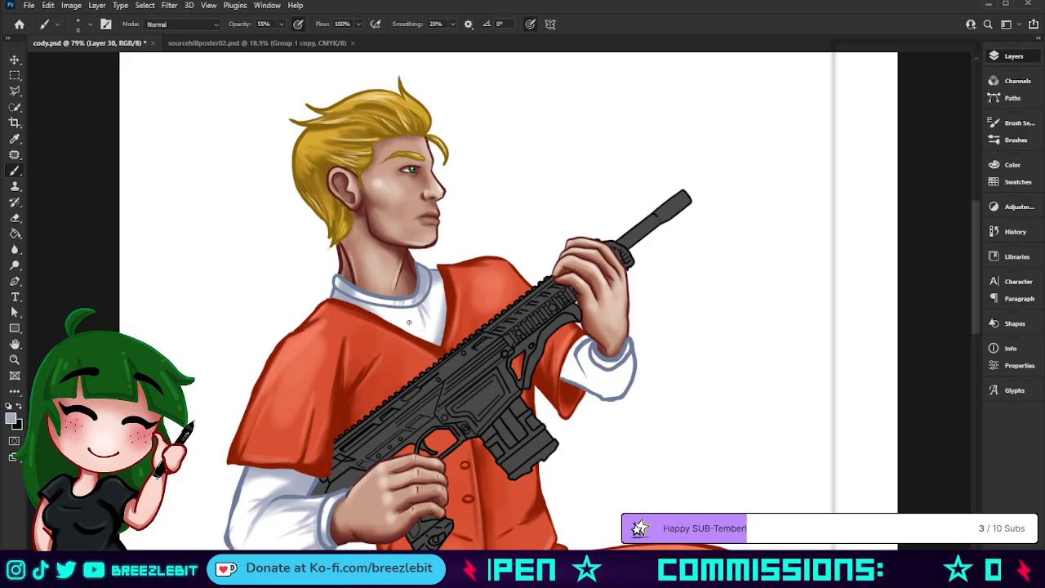
Shade the white sleeve and cuff of the raised arm in bluish grey with brush sizes between 10 and 30 px
drag(536, 392, 483, 418)
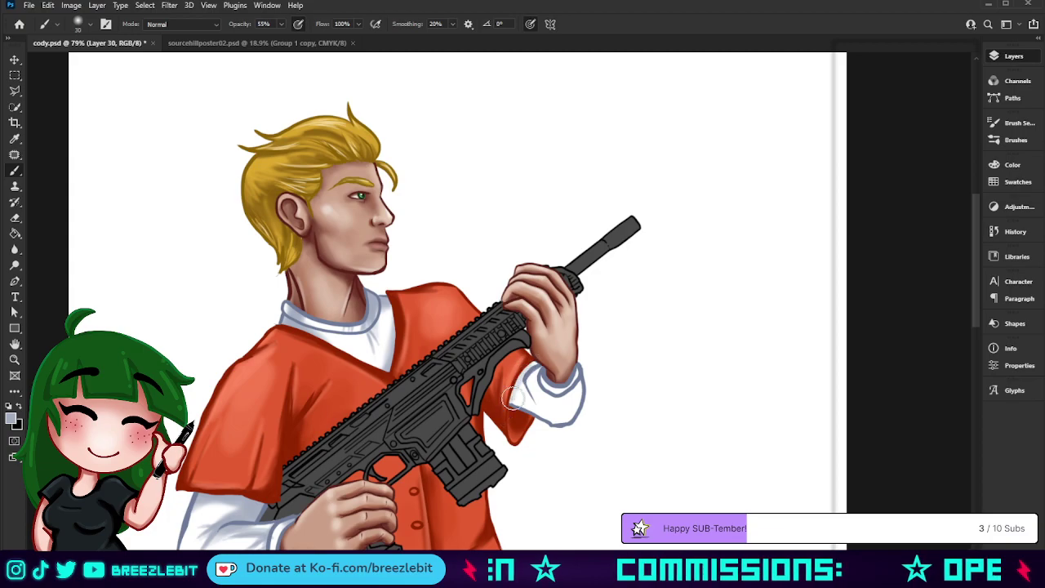
mouse_move(513, 399)
mouse_down()
mouse_move(510, 421)
mouse_move(530, 429)
mouse_move(563, 436)
mouse_move(551, 417)
mouse_move(574, 421)
mouse_move(536, 427)
mouse_up()
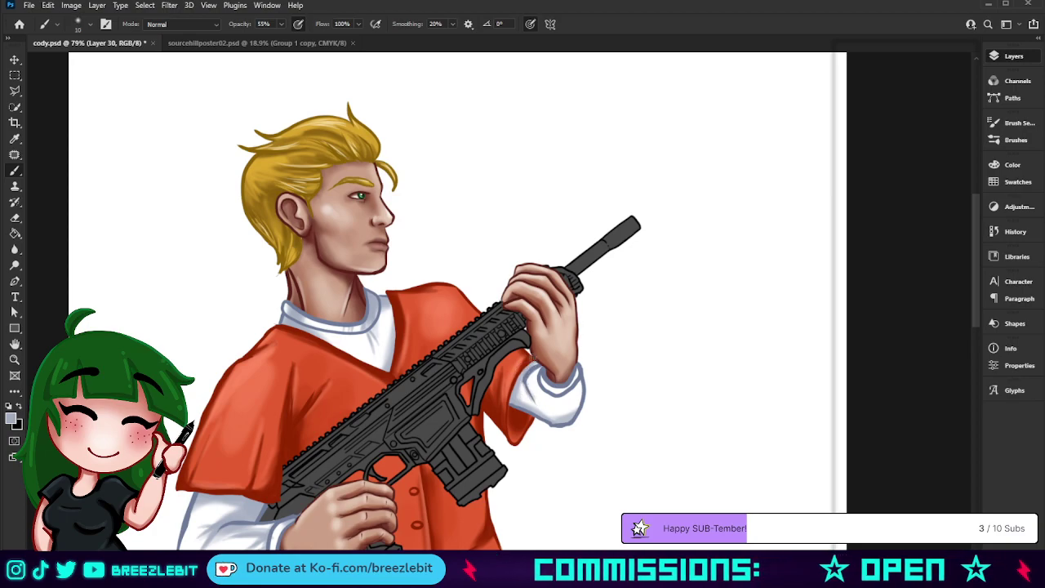
key(bracketright)
key(bracketright)
key(bracketright)
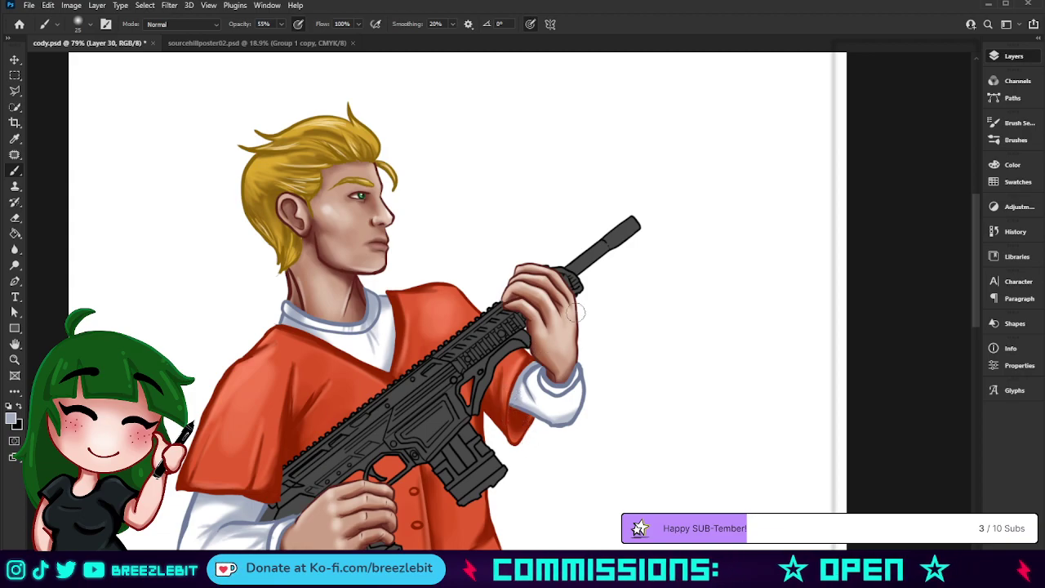
key(bracketleft)
key(bracketleft)
key(bracketleft)
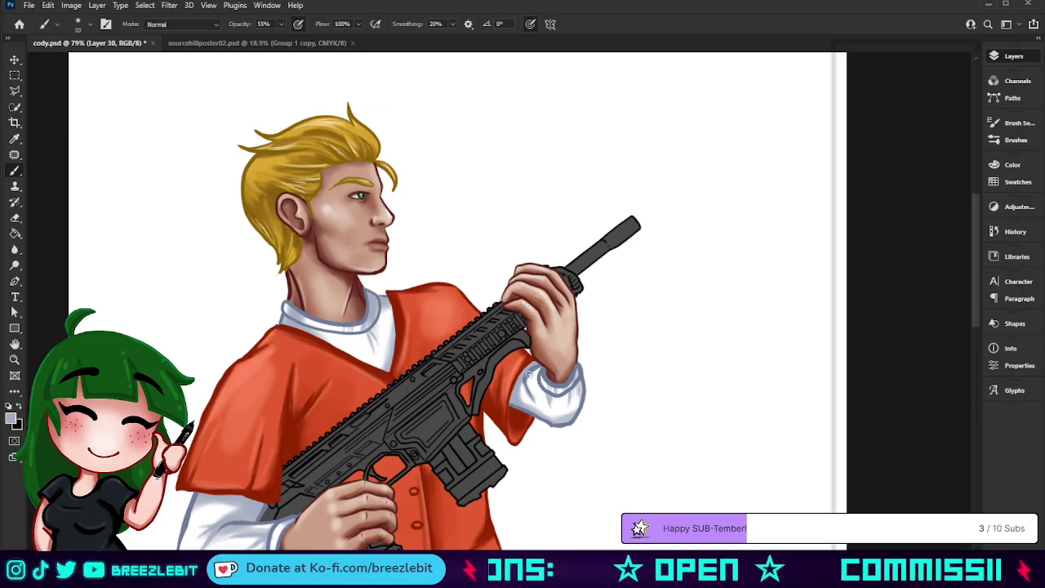
Deepen the lower edge of the raised arm's white sleeve with a 35 px brush and highlight its middle with sampled white
drag(566, 404, 578, 408)
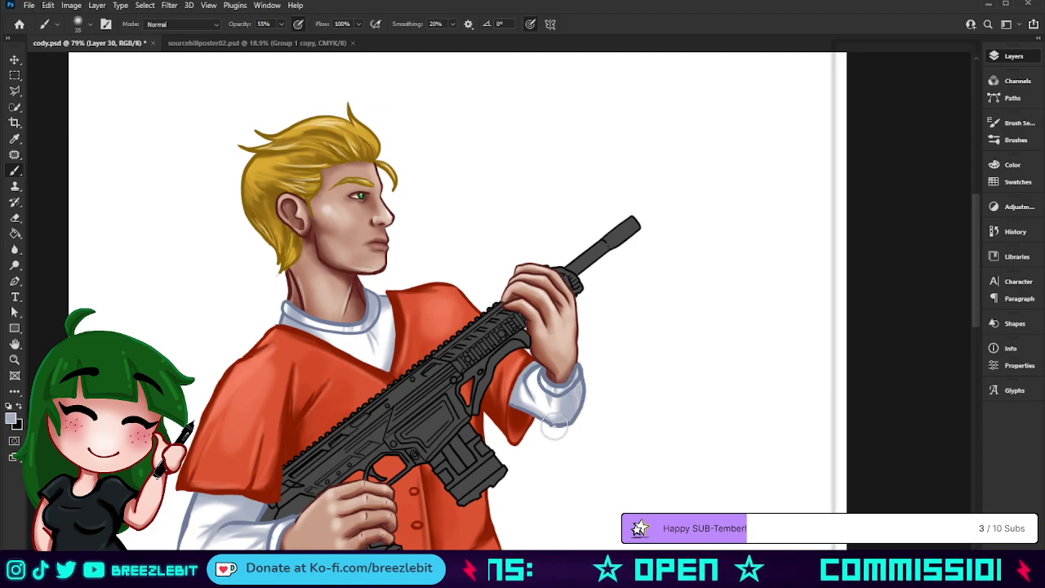
key(bracketright)
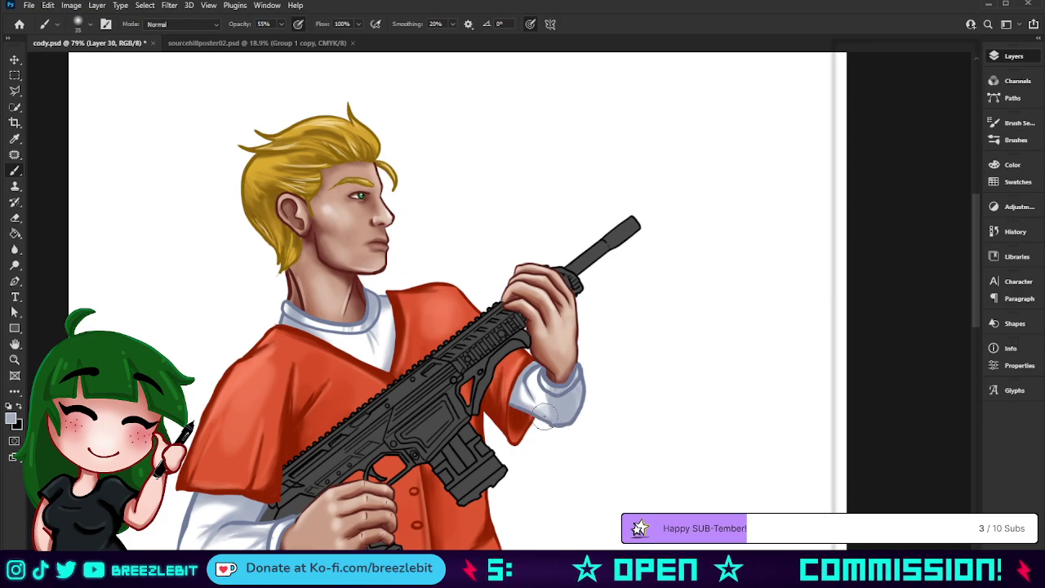
alt+click(539, 396)
drag(544, 392, 544, 402)
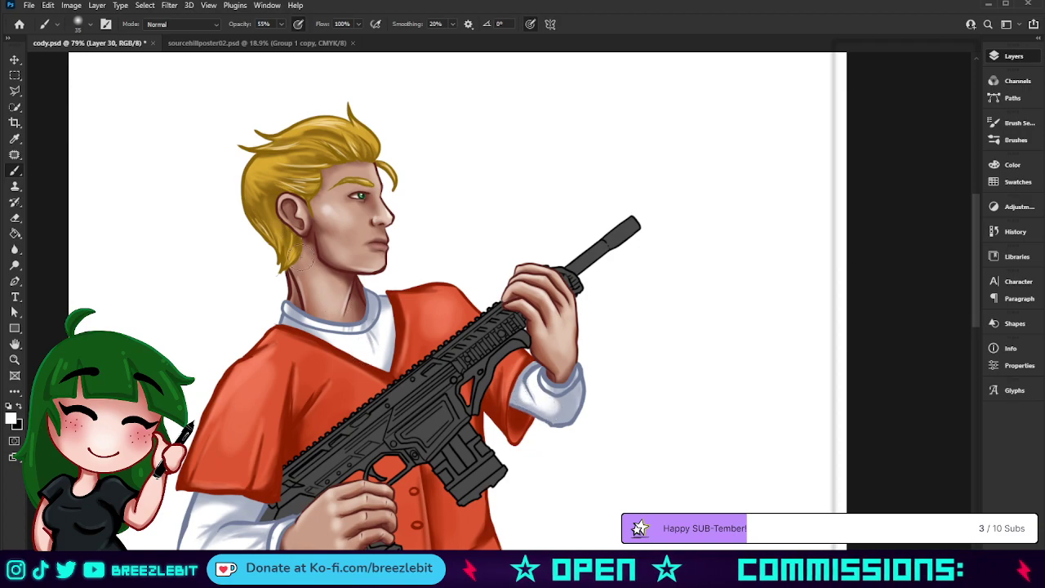
Sample a darker bluish grey from the raised arm's cuff and paint fold lines on the collar and undershirt neckline
alt+click(541, 372)
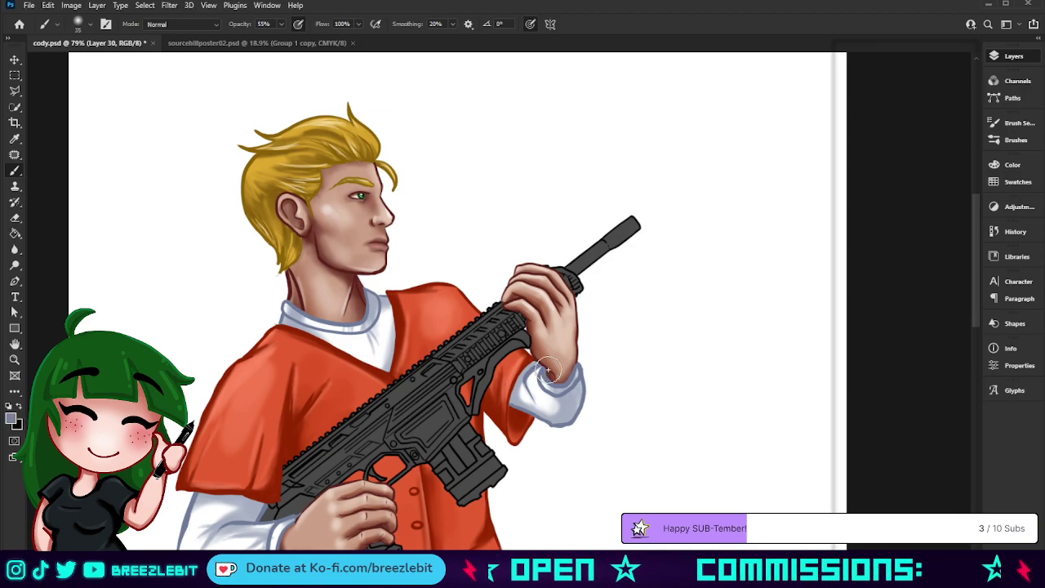
key(bracketleft)
key(bracketleft)
key(bracketleft)
key(bracketleft)
key(bracketleft)
key(bracketleft)
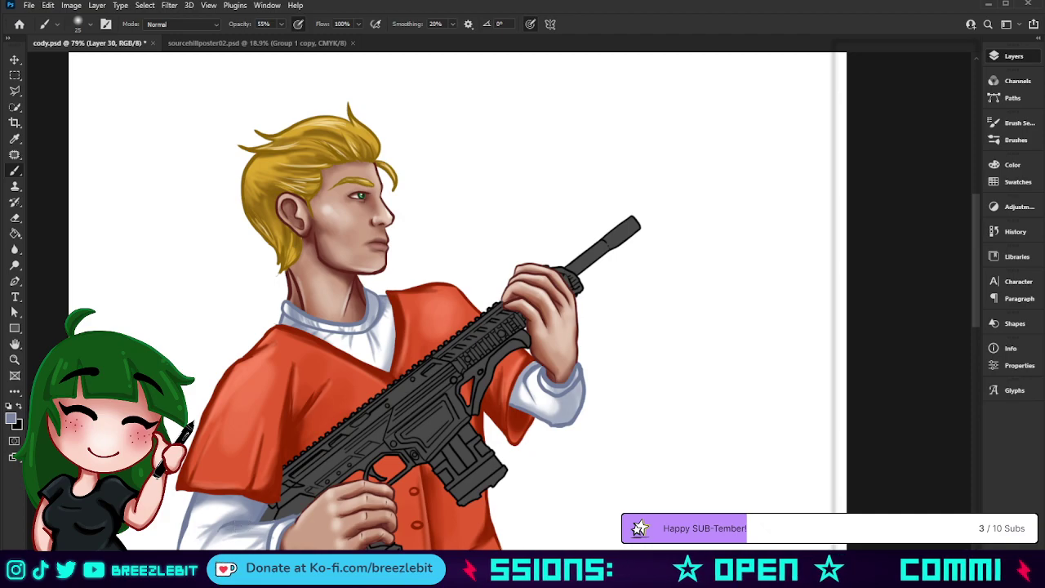
Review the undershirt shading on the full kneeling figure and inspect the collar and sleeves up close
key(z)
drag(392, 408, 298, 408)
scroll(567, 275, down, 3)
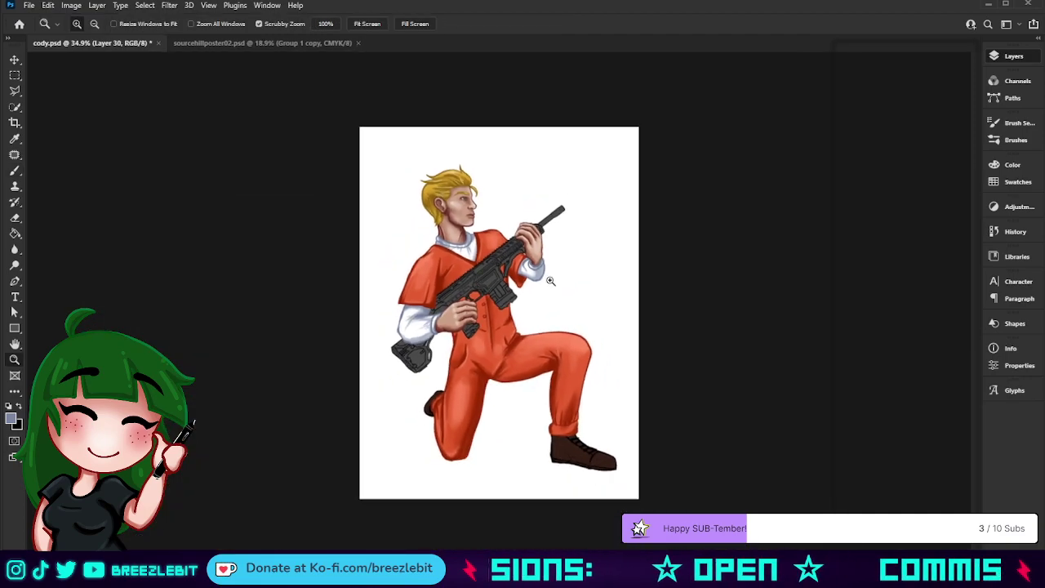
scroll(522, 293, up, 2)
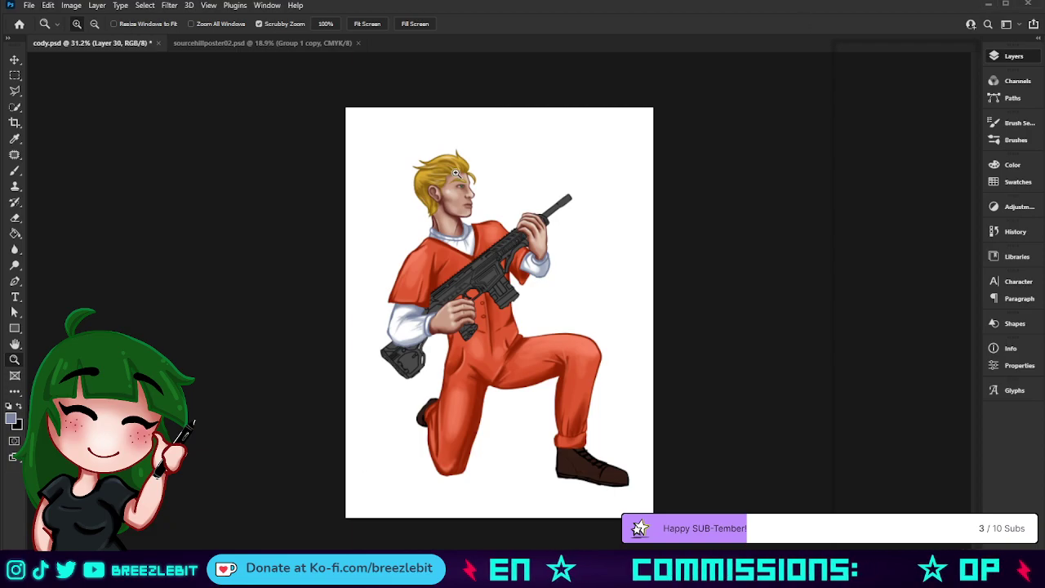
drag(457, 174, 525, 218)
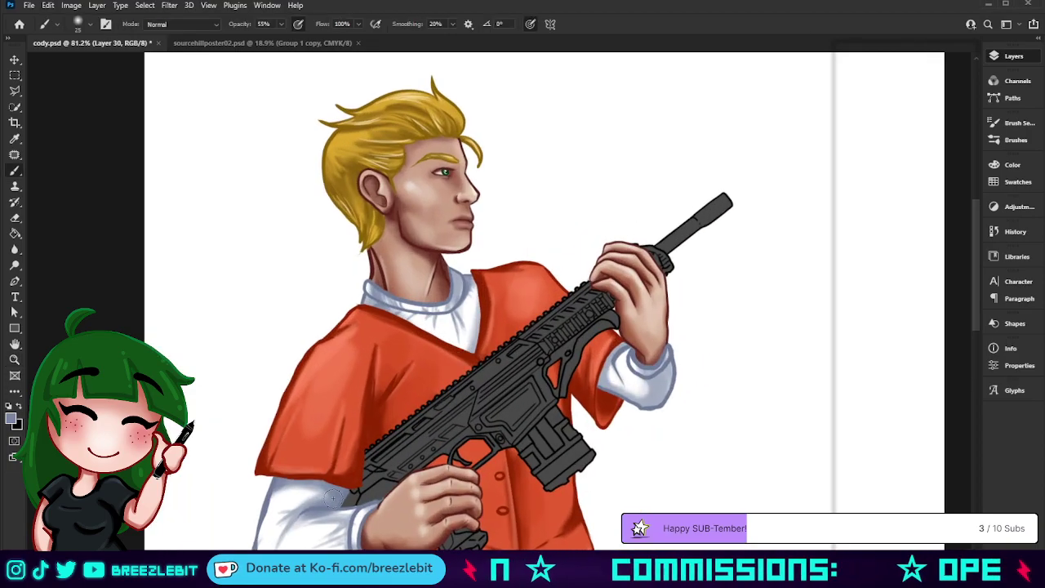
scroll(347, 477, down, 2)
drag(365, 483, 379, 416)
scroll(400, 431, up, 3)
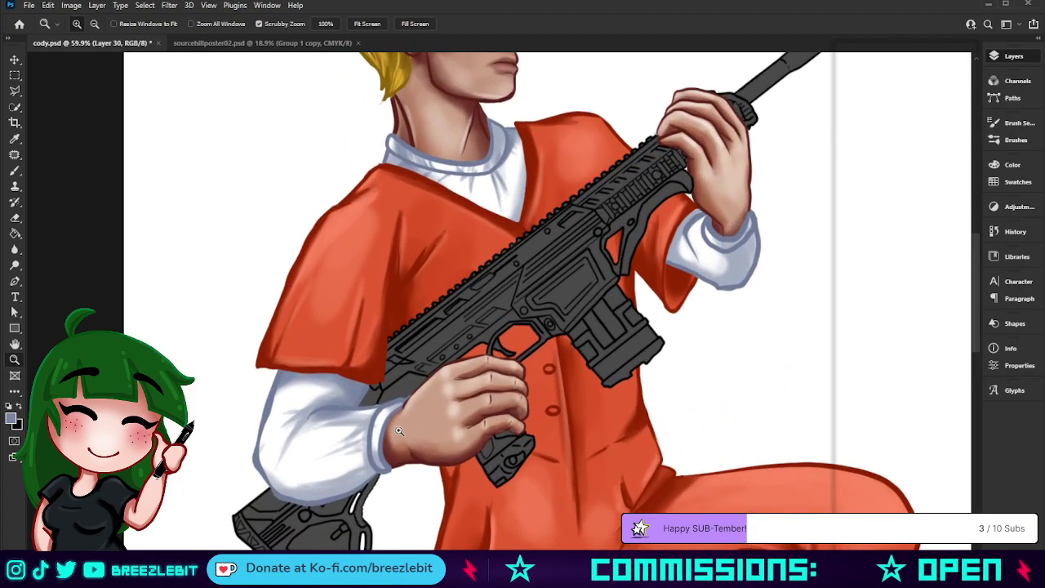
Brighten the lower half of the bent arm's sleeve with white, using a 45 px brush
key(b)
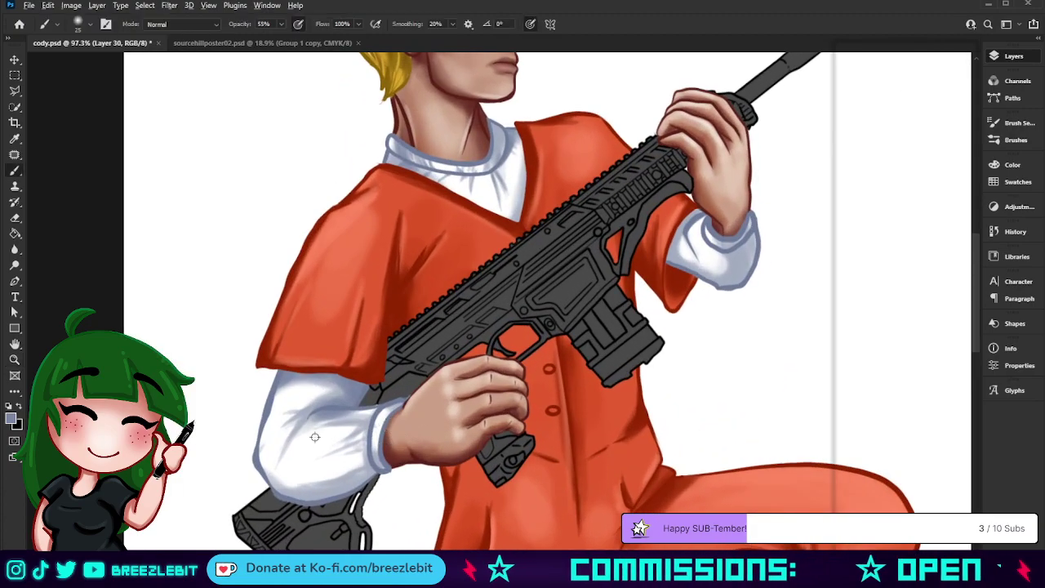
key(x)
key(bracketright)
key(bracketright)
mouse_move(295, 448)
mouse_down()
mouse_move(321, 475)
mouse_move(297, 480)
mouse_move(351, 465)
mouse_move(313, 479)
mouse_move(282, 472)
mouse_move(273, 431)
mouse_move(305, 386)
mouse_move(269, 459)
mouse_move(279, 457)
mouse_move(277, 474)
mouse_move(276, 461)
mouse_move(332, 442)
mouse_move(327, 457)
mouse_move(314, 424)
mouse_move(320, 463)
mouse_move(326, 431)
mouse_move(294, 462)
mouse_move(271, 421)
mouse_up()
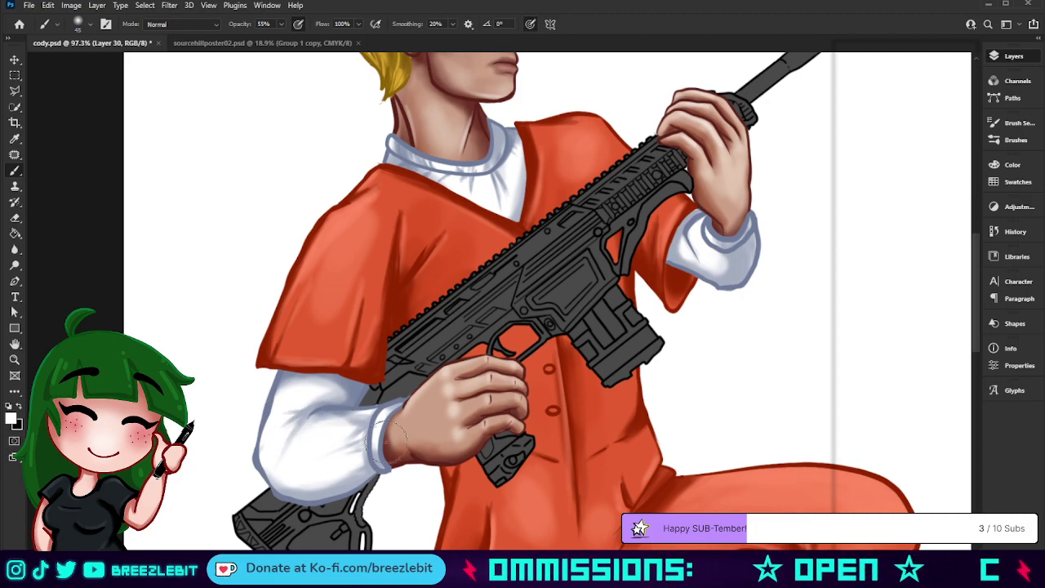
key(z)
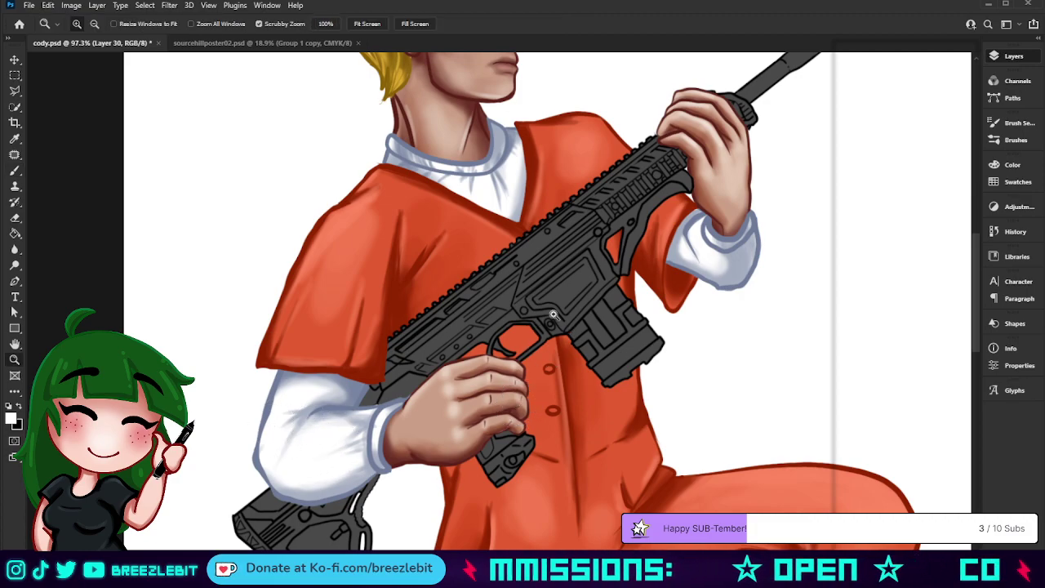
key(b)
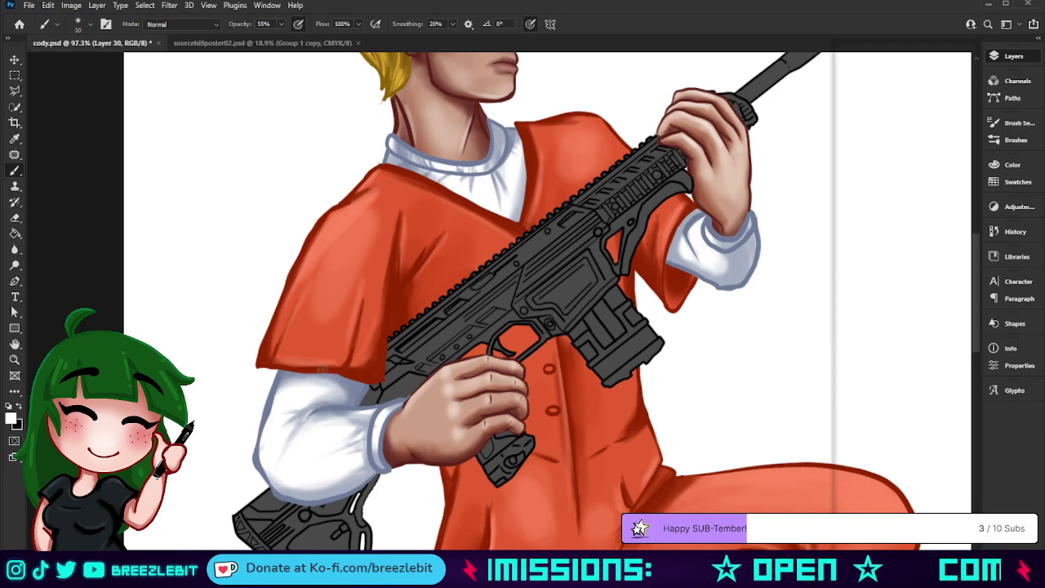
Sample a bluish grey from the bent arm's sleeve and paint fine ribbing lines on the undershirt's collar and cuff with a small brush
key(bracketleft)
key(bracketleft)
key(bracketleft)
key(bracketleft)
key(bracketleft)
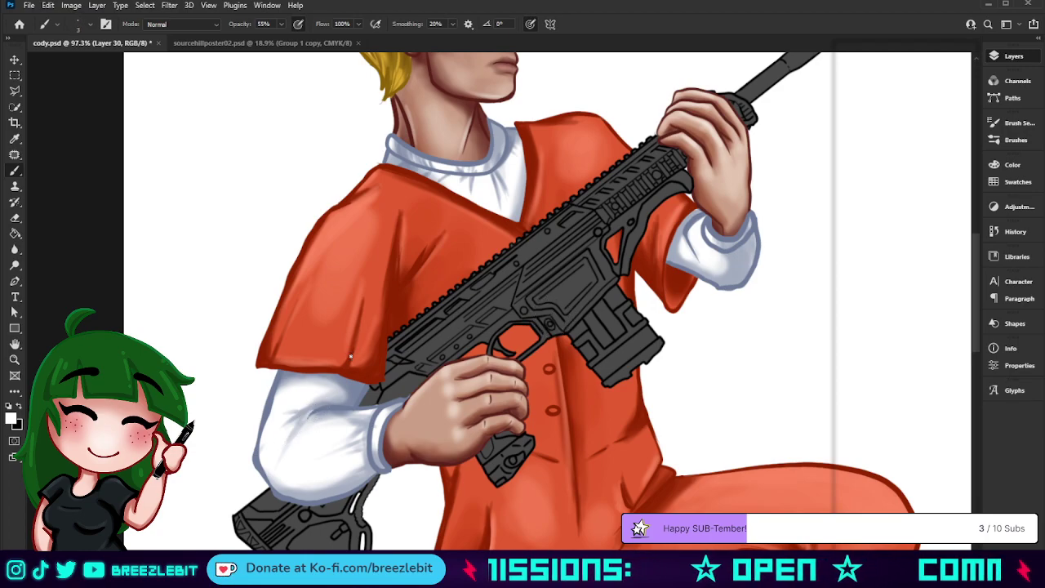
alt+click(271, 417)
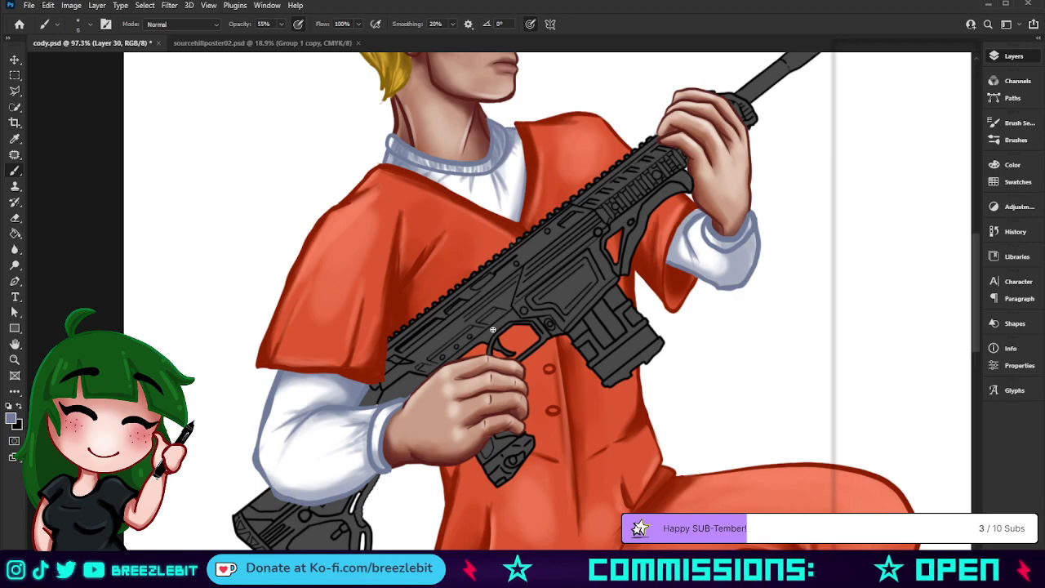
Save cody.psd and glance at the sourcehillposter02.psd poster for comparison
key(z)
drag(493, 330, 563, 298)
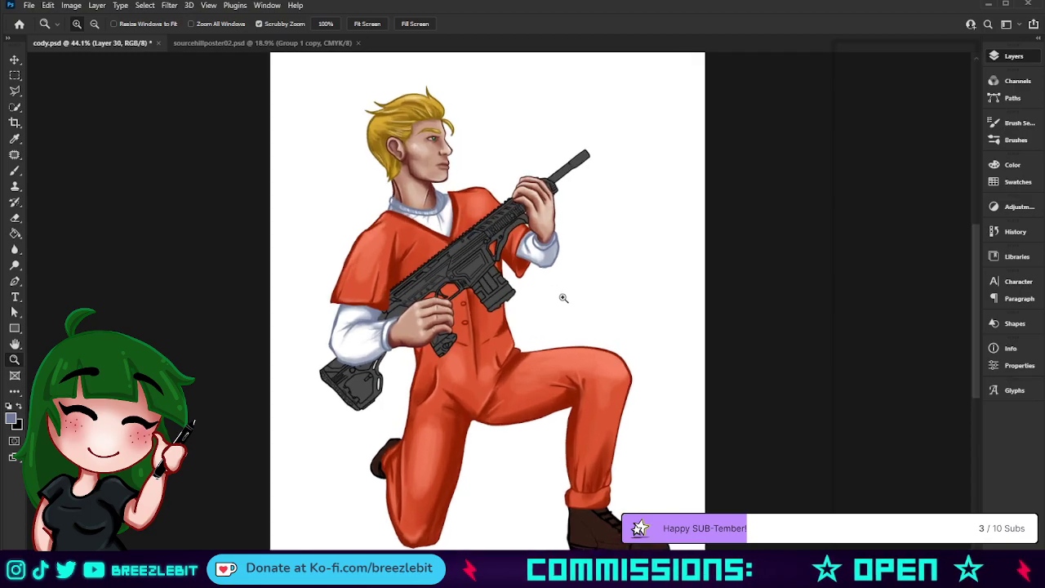
key(ctrl+s)
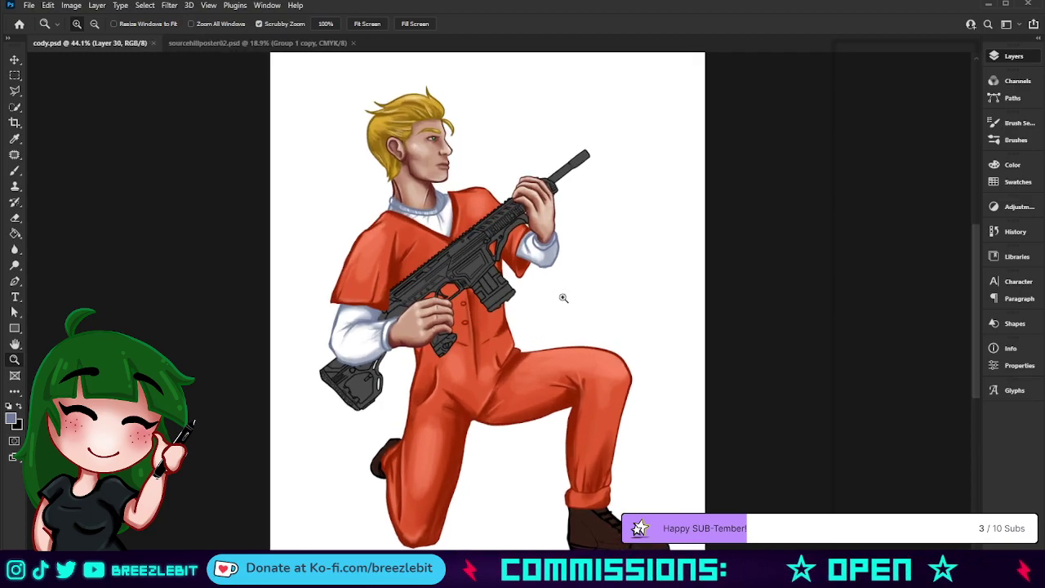
click(211, 43)
click(90, 43)
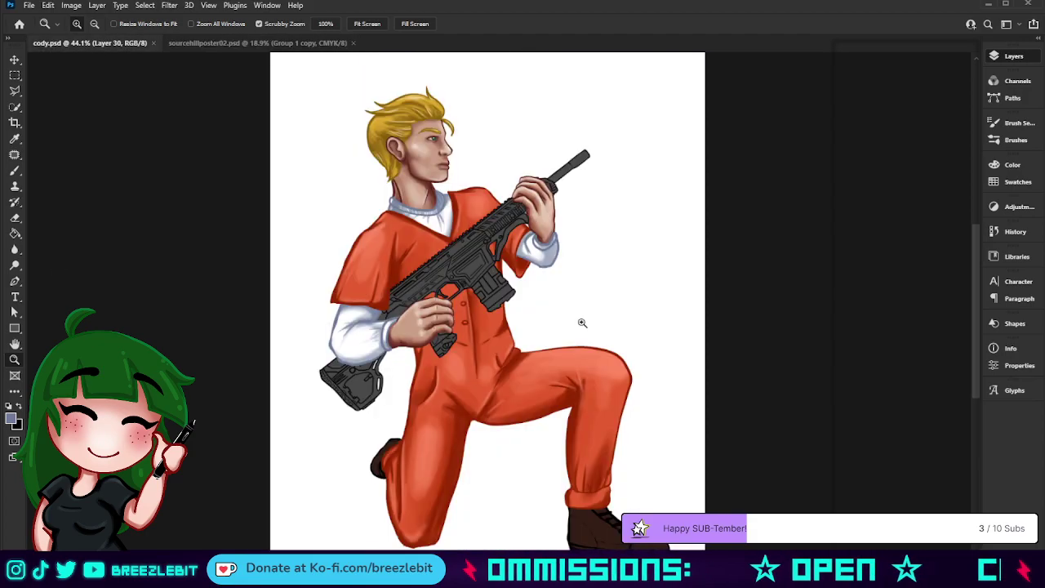
Sample a near-black brown from the front boot's lace area and add a new layer for the boot shading
drag(626, 498, 536, 370)
drag(493, 305, 554, 380)
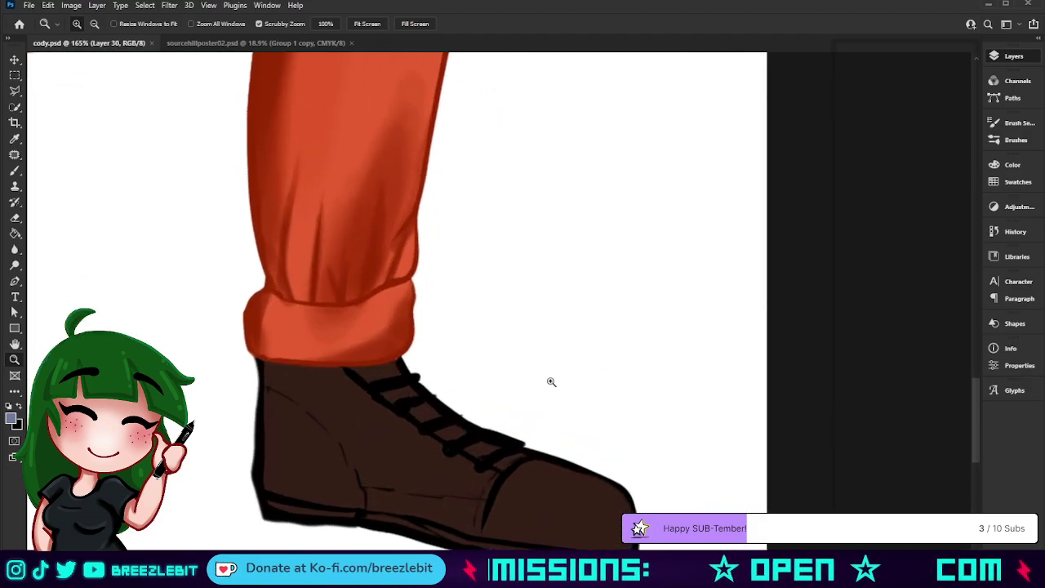
key(i)
mouse_move(462, 446)
mouse_down()
mouse_move(460, 433)
mouse_move(446, 434)
mouse_move(465, 435)
mouse_up()
key(z)
drag(546, 285, 482, 334)
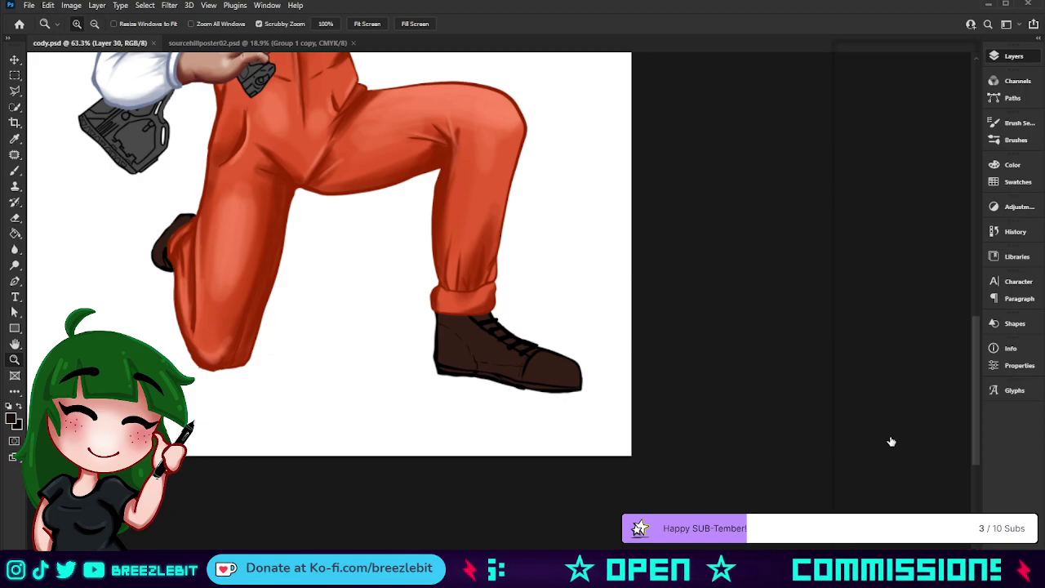
key(ctrl+alt+shift+n)
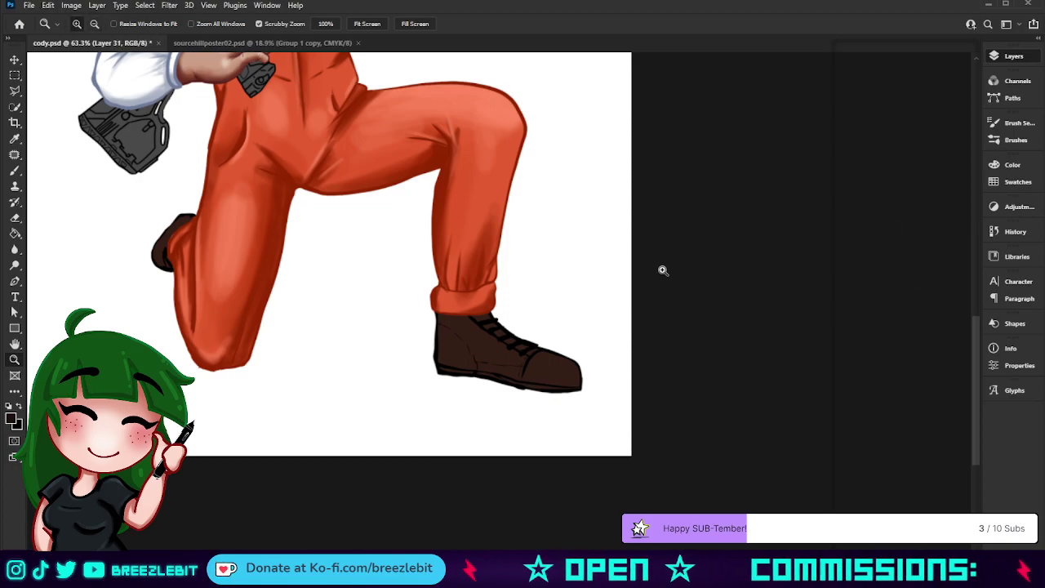
Paint soft shading across the front boot's side and toe cap, setting the brush to Screen mode at 40 px
key(b)
key(])
key(])
key(])
key(])
key(])
key(])
key(])
key(])
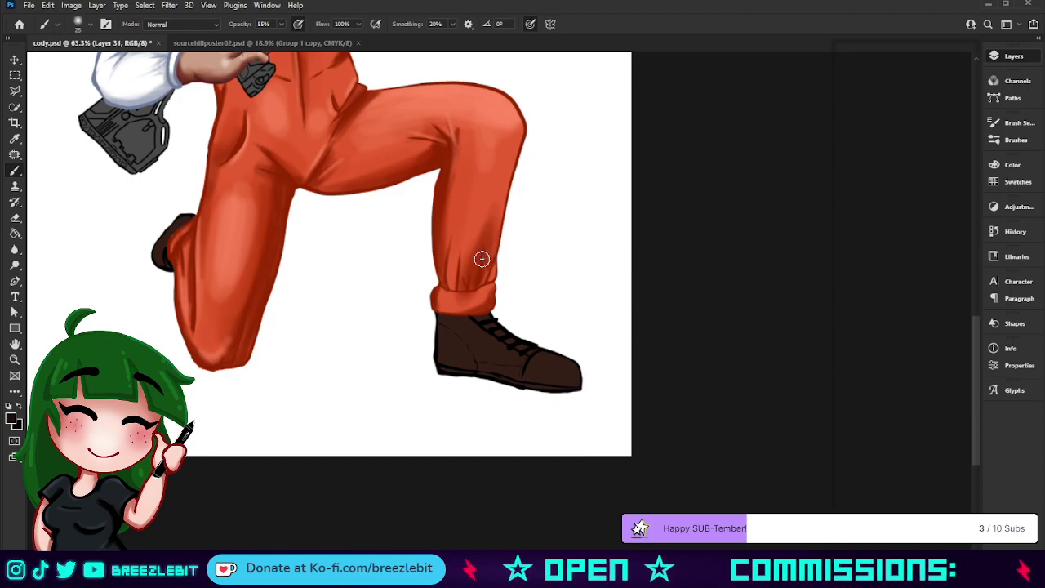
key(z)
mouse_move(473, 401)
mouse_down()
mouse_move(518, 418)
mouse_move(491, 466)
mouse_up()
key(b)
mouse_move(356, 373)
mouse_down()
mouse_move(555, 430)
mouse_move(536, 413)
mouse_move(694, 431)
mouse_move(596, 430)
mouse_move(702, 420)
mouse_move(612, 421)
mouse_up()
mouse_move(588, 323)
mouse_down()
mouse_move(567, 357)
mouse_move(569, 387)
mouse_move(553, 390)
mouse_move(469, 343)
mouse_move(559, 378)
mouse_move(451, 336)
mouse_move(469, 325)
mouse_move(516, 333)
mouse_up()
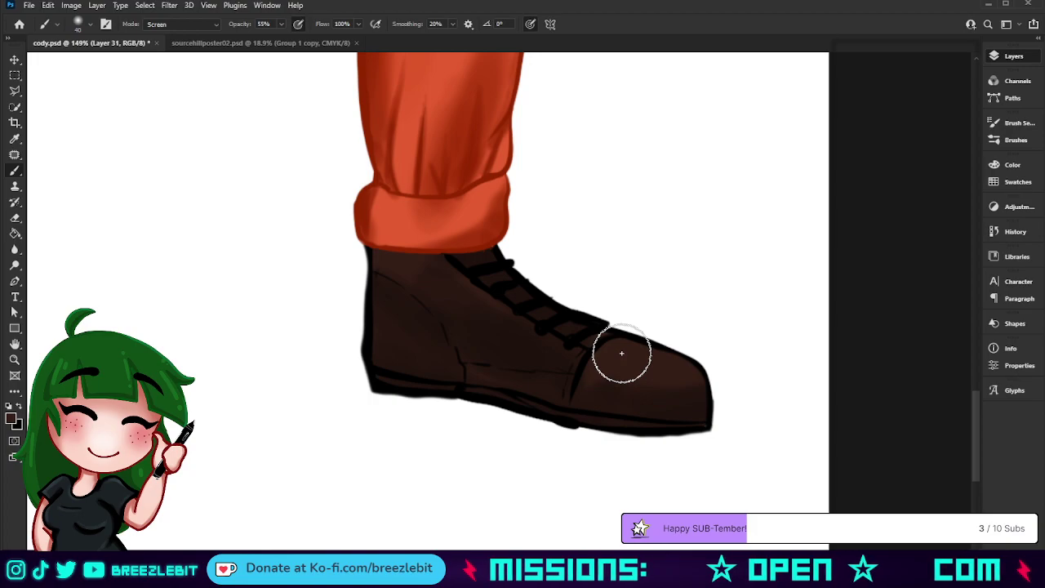
Trace thin lighter reddish-brown highlights along the front boot's seams and lace edge with a 5 px brush
key(bracketleft)
key(bracketleft)
key(bracketleft)
key(bracketleft)
key(bracketleft)
key(bracketleft)
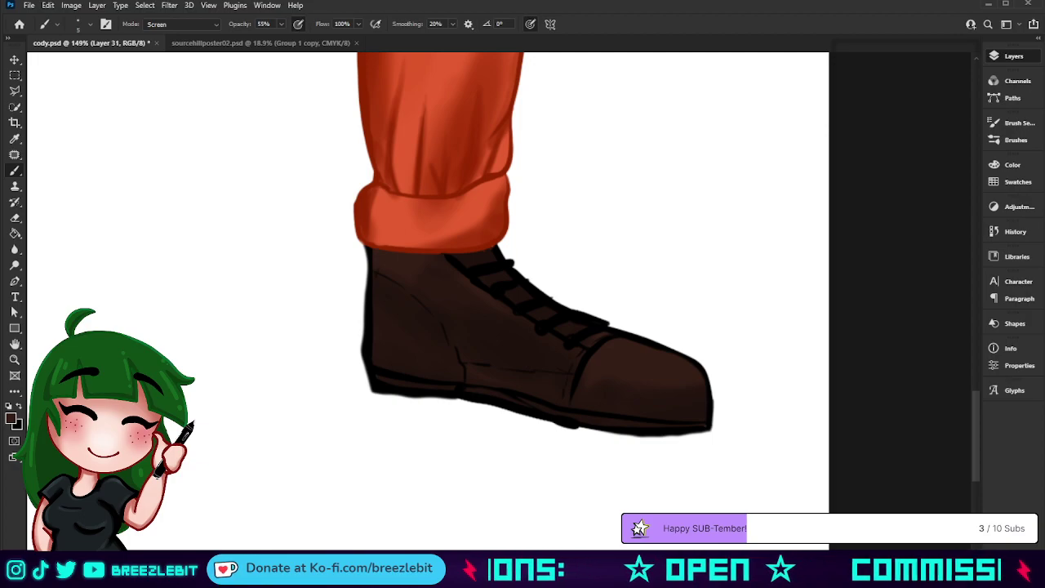
key(i)
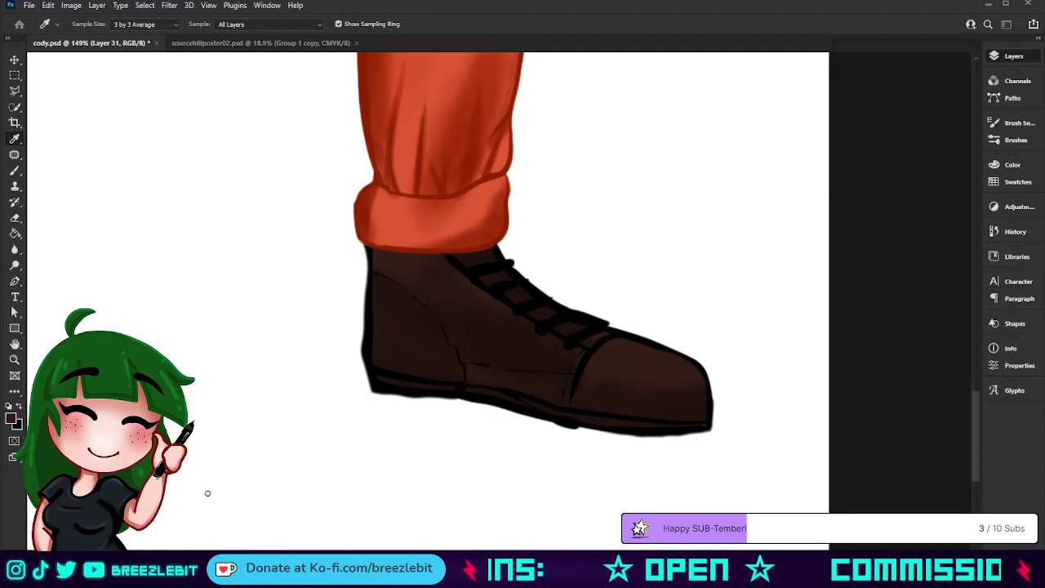
key(b)
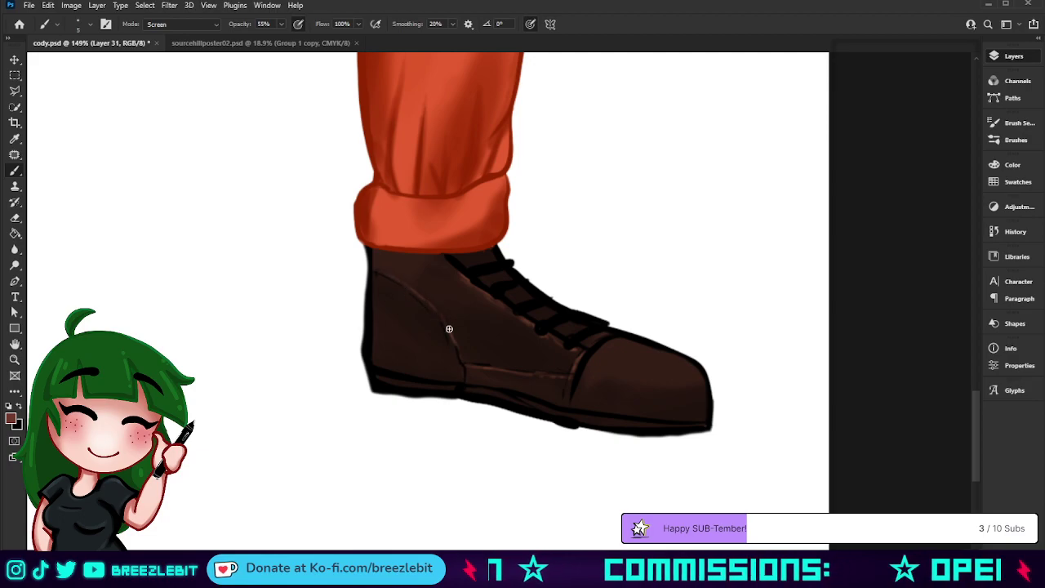
Paint a soft highlight on the front boot's heel panel, using a 35 to 40 px Screen brush
key(bracketright)
key(bracketright)
key(bracketright)
key(bracketright)
key(bracketright)
key(bracketright)
key(bracketright)
key(bracketright)
key(bracketright)
key(bracketright)
key(bracketright)
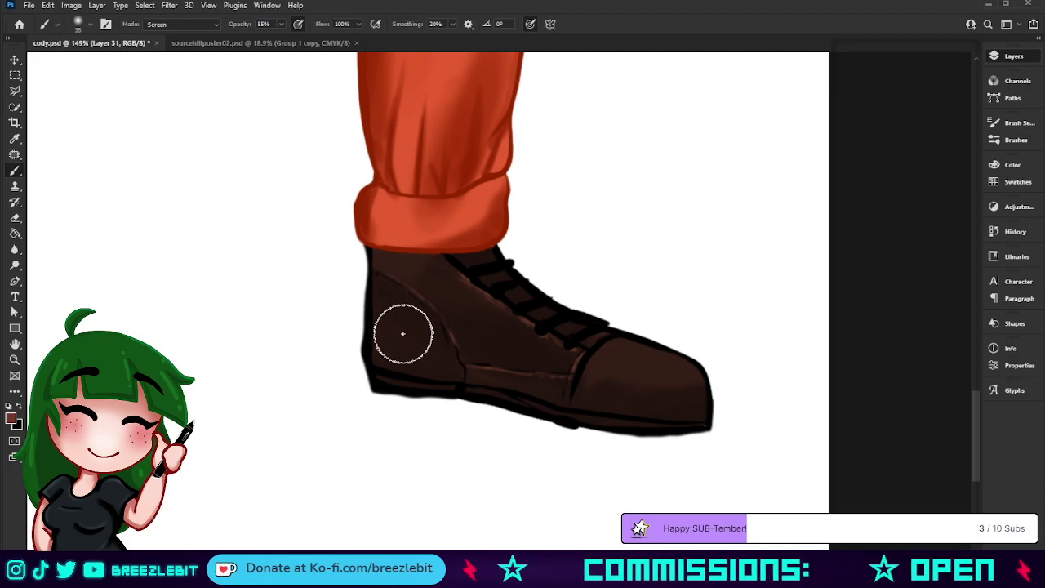
mouse_move(398, 322)
mouse_down()
mouse_move(397, 340)
mouse_move(397, 303)
mouse_move(392, 362)
mouse_up()
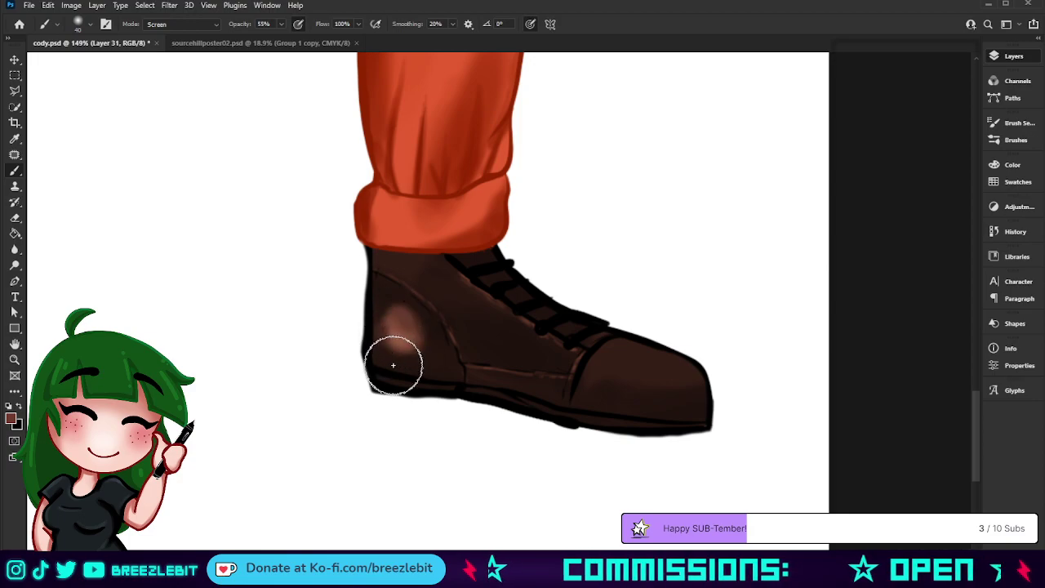
Build up a glossy highlight on the front boot's toe cap, enlarging the brush from 50 to 70 px
mouse_move(632, 356)
mouse_down()
mouse_move(626, 350)
mouse_move(693, 368)
mouse_move(652, 350)
mouse_move(602, 348)
mouse_move(661, 355)
mouse_move(660, 367)
mouse_move(626, 365)
mouse_move(646, 364)
mouse_move(617, 376)
mouse_up()
key(])
key(])
key(])
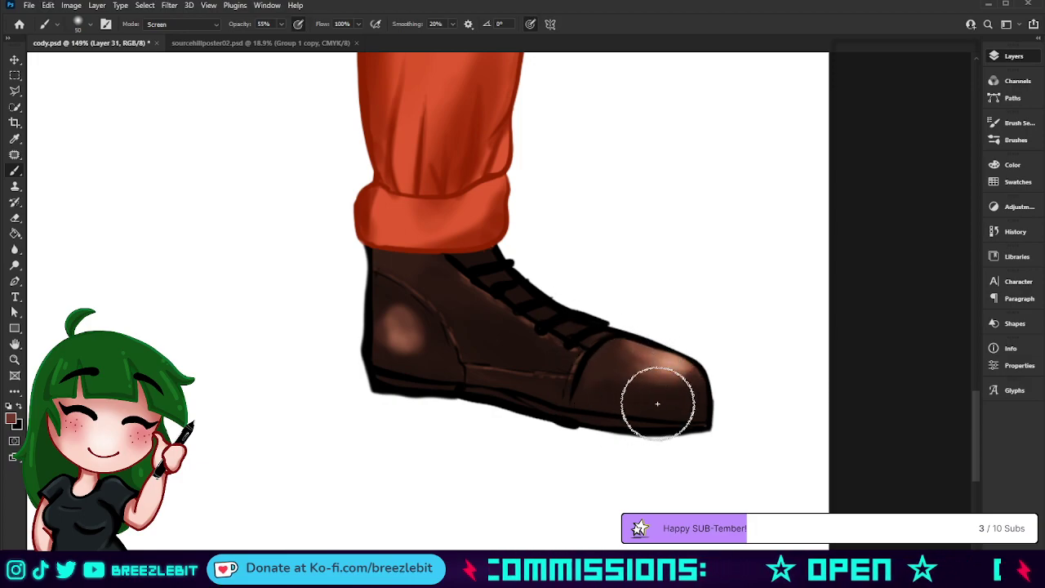
mouse_move(686, 381)
mouse_down()
mouse_move(665, 362)
mouse_move(691, 374)
mouse_move(541, 344)
mouse_move(607, 363)
mouse_move(582, 326)
mouse_move(501, 272)
mouse_up()
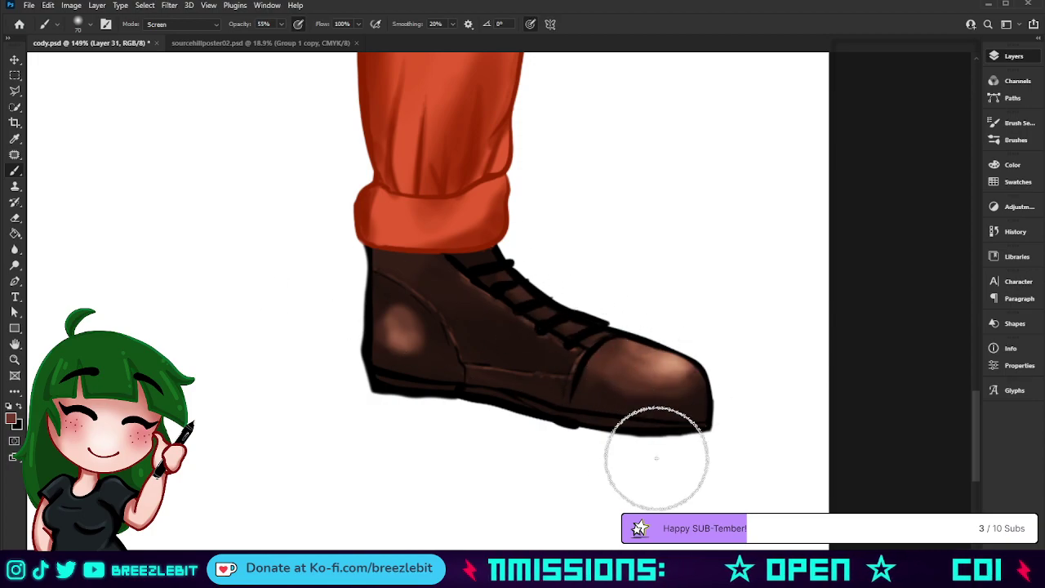
Widen the heel panel's highlight on the front boot with a 45 px brush
key([)
key(bracketleft)
key(bracketleft)
key(bracketleft)
mouse_move(410, 331)
mouse_down()
mouse_move(442, 369)
mouse_move(399, 347)
mouse_move(380, 297)
mouse_move(408, 348)
mouse_move(396, 349)
mouse_move(381, 304)
mouse_move(418, 361)
mouse_up()
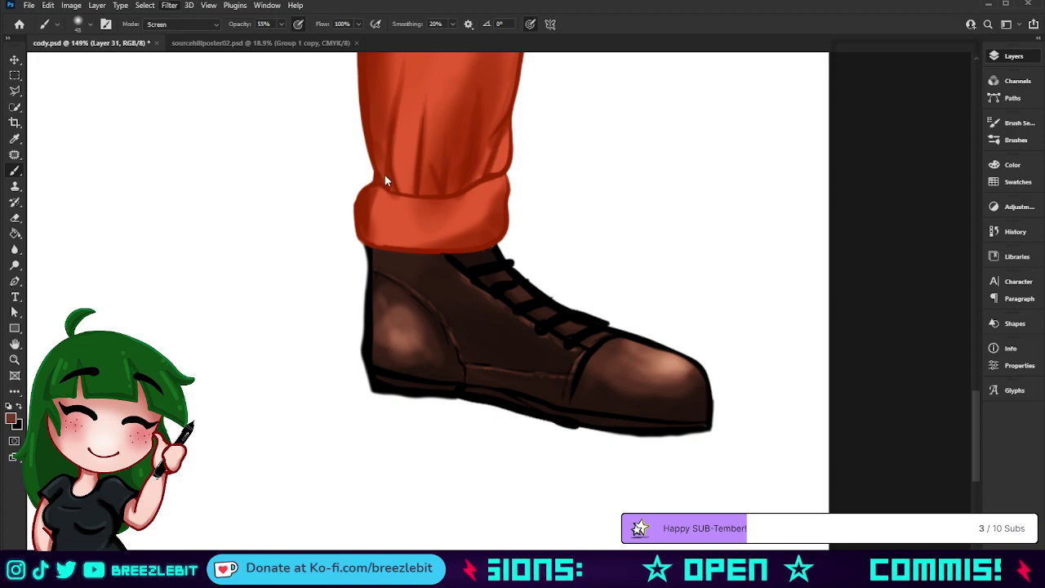
key(h)
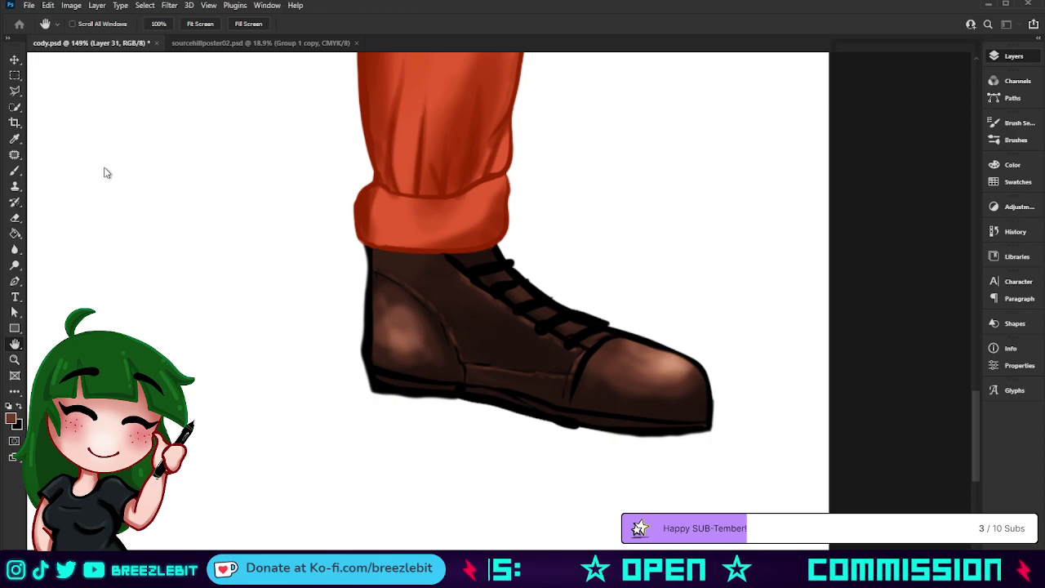
key(b)
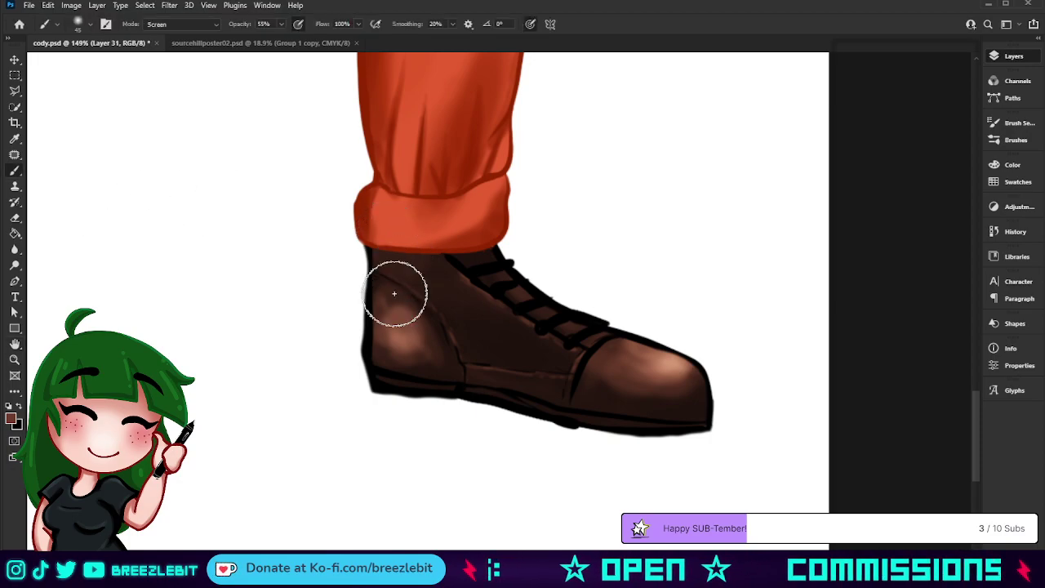
Add a small, brighter shine spot in the middle of the front boot's toe highlight with a much smaller brush
key([)
key([)
key([)
key([)
key([)
key([)
key([)
key([)
key([)
key([)
key([)
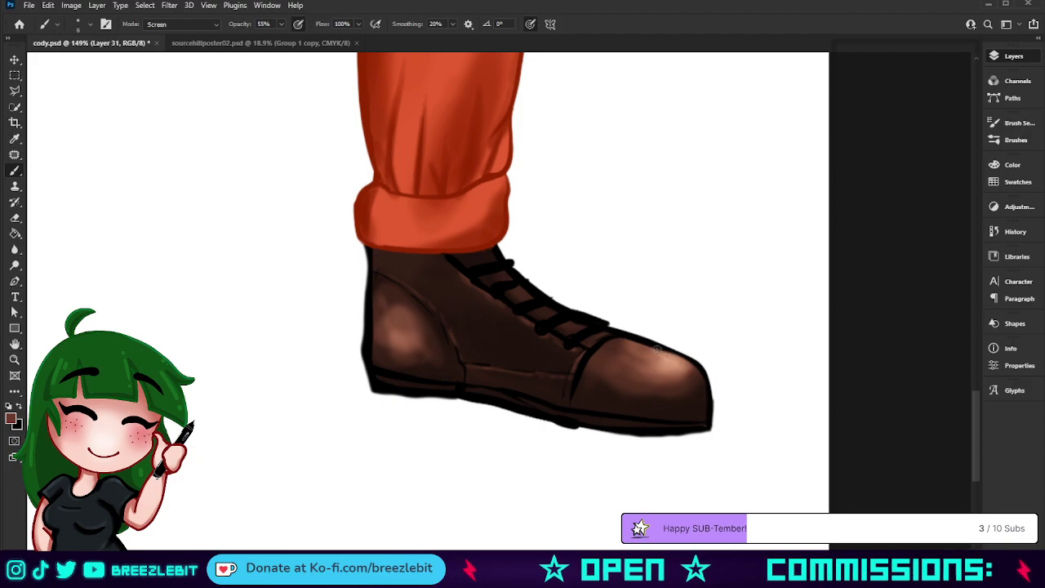
mouse_move(676, 360)
mouse_down()
mouse_move(651, 353)
mouse_move(675, 365)
mouse_move(647, 351)
mouse_move(700, 370)
mouse_move(666, 347)
mouse_up()
Brighten the centre of the front boot's heel highlight with a 15 px brush
key(])
key(])
key(])
key(])
key(])
key(])
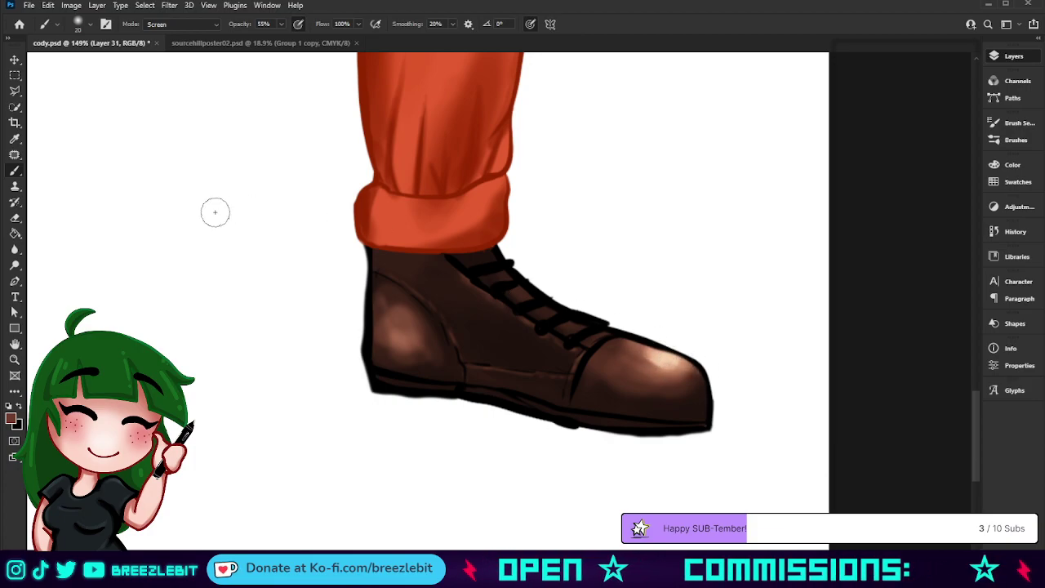
key(bracketleft)
drag(395, 333, 390, 321)
Lighten the front boot's side panels between the heel and toe cap with a 40 px brush
key(bracketright)
key(bracketright)
key(bracketright)
key(bracketright)
key(bracketright)
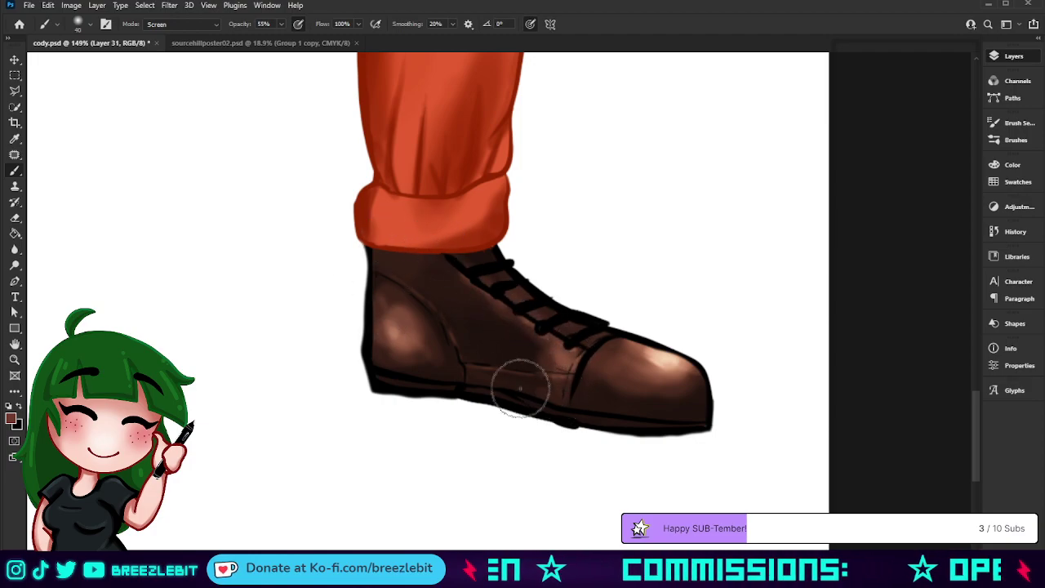
key(z)
drag(522, 272, 471, 322)
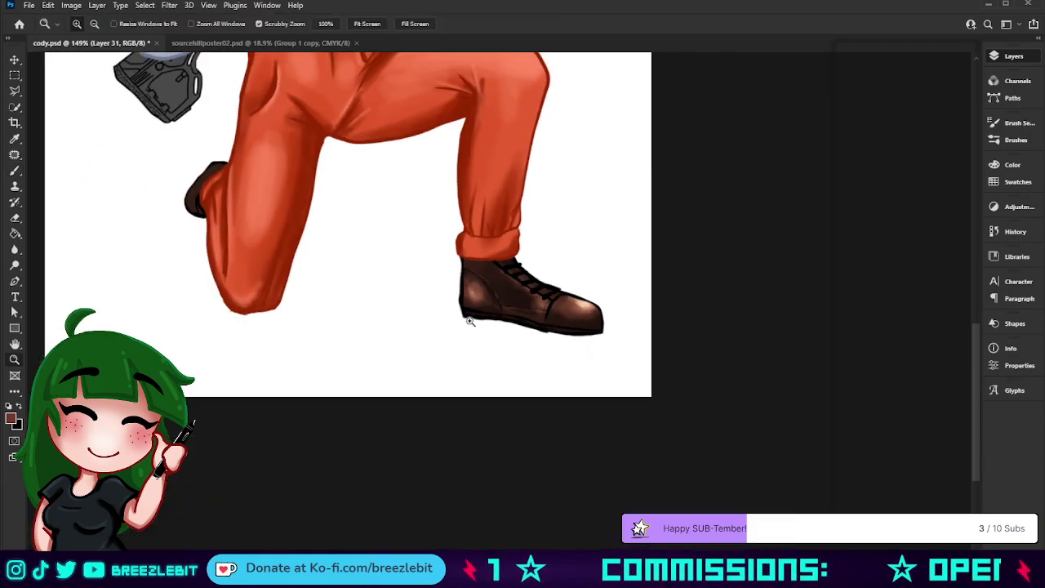
Highlight the rear boot's sole, set the brush back to Normal mode and darken the boot's edges with black
drag(543, 357, 482, 398)
drag(432, 467, 458, 425)
mouse_move(459, 379)
mouse_down()
mouse_move(483, 376)
mouse_move(487, 394)
mouse_up()
key(b)
mouse_move(464, 346)
mouse_down()
mouse_move(431, 386)
mouse_move(440, 377)
mouse_move(432, 422)
mouse_move(451, 358)
mouse_up()
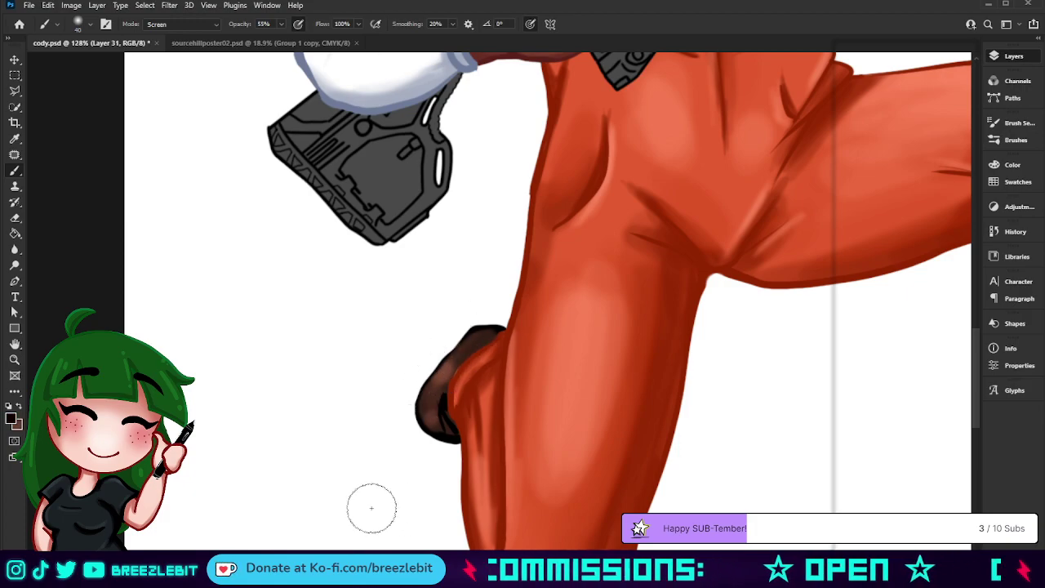
key(shift+alt+n)
drag(481, 351, 457, 407)
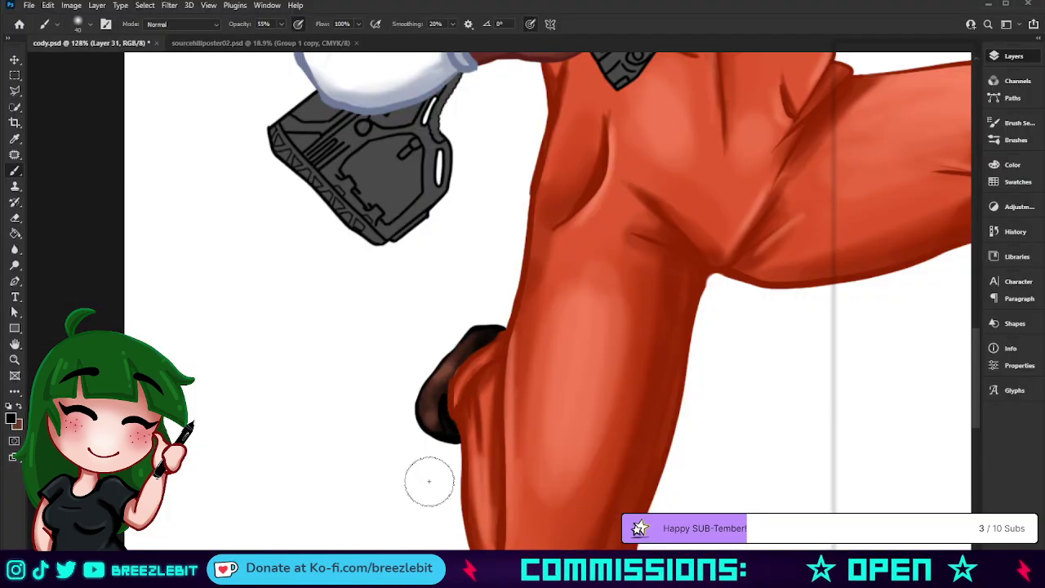
key(z)
drag(433, 399, 357, 429)
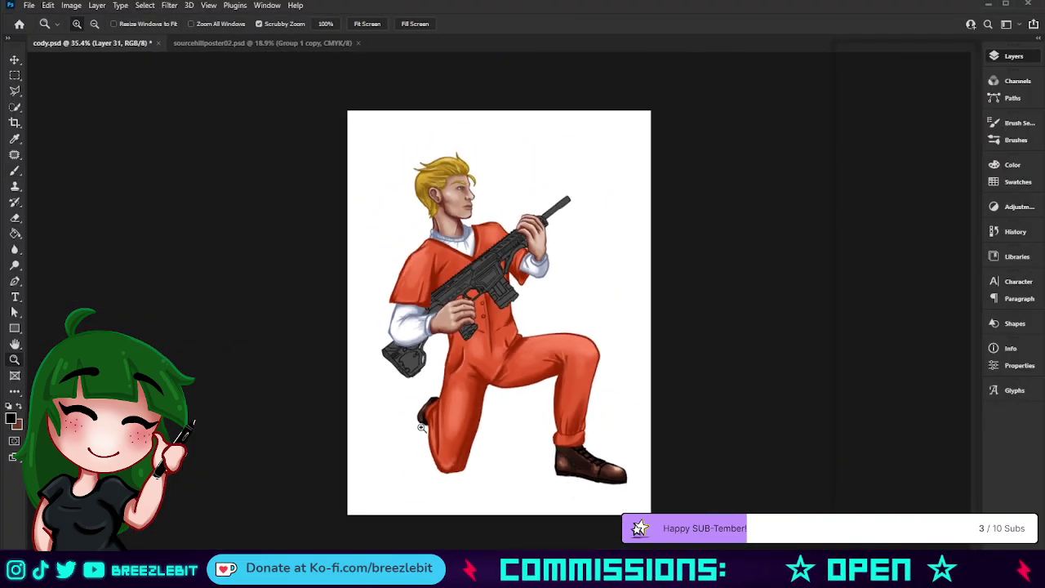
drag(482, 446, 466, 448)
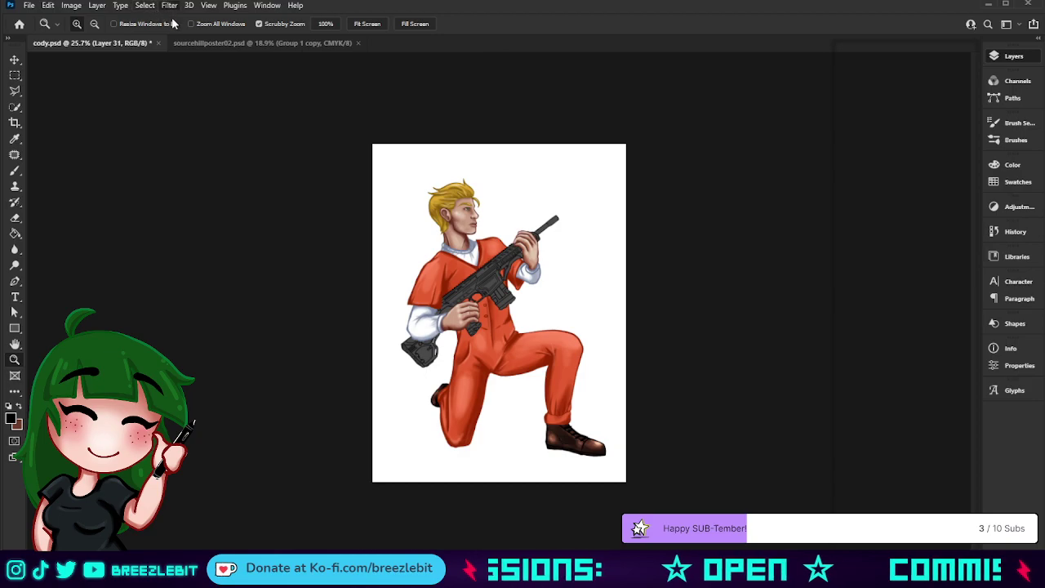
Soften the front boot's side with a dark brown sampled from it and a 70 px brush, undoing the last stroke
drag(565, 455, 611, 459)
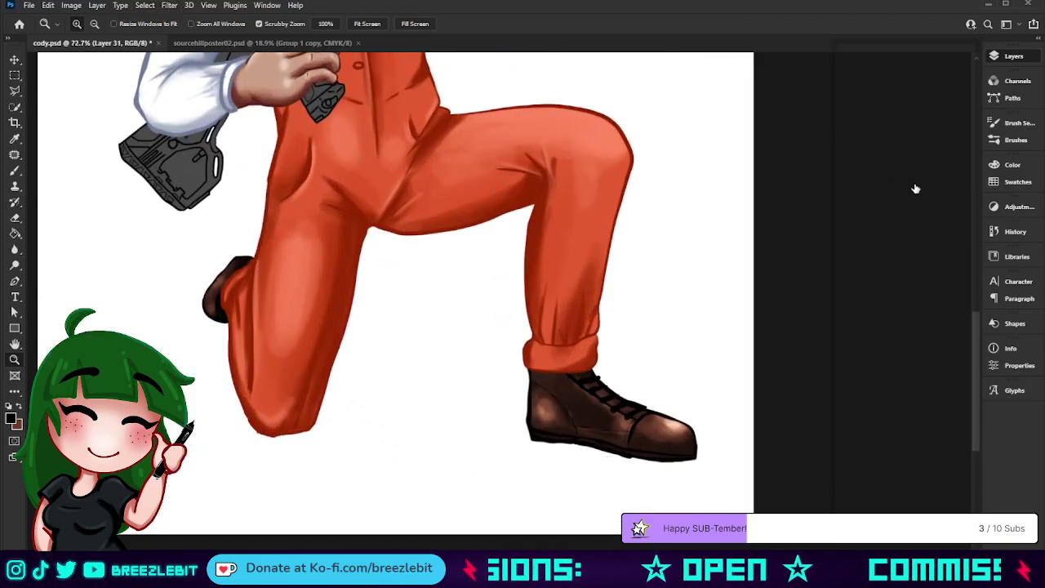
key(i)
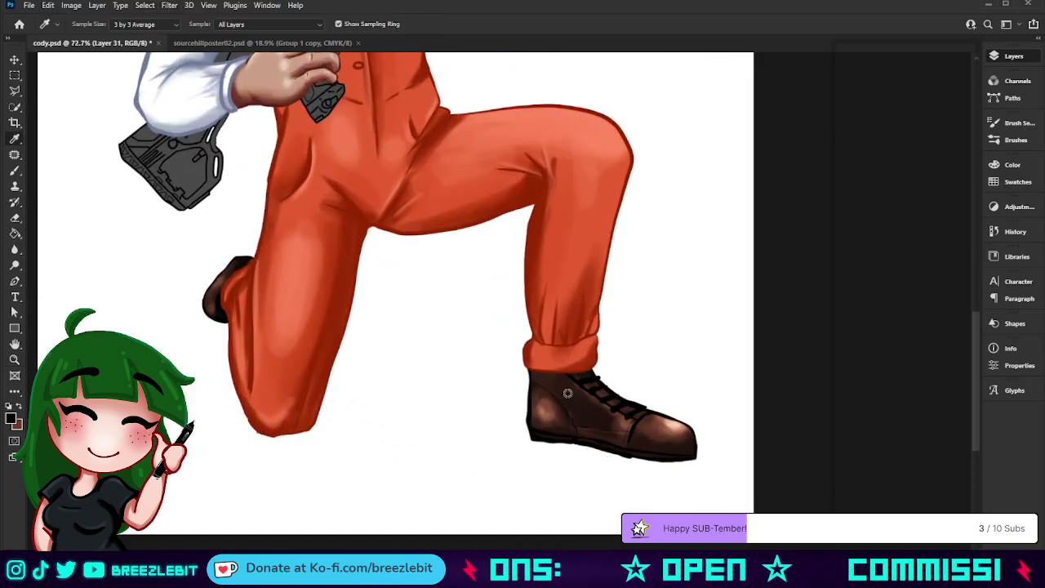
click(566, 392)
key(b)
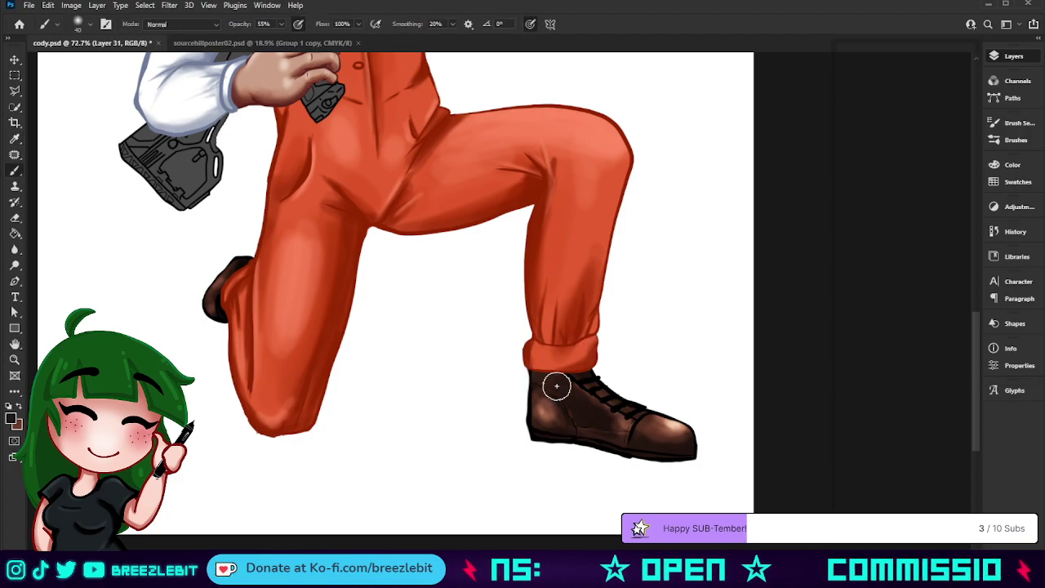
key(bracketright)
key(bracketright)
key(bracketright)
mouse_move(542, 398)
mouse_down()
mouse_move(563, 431)
mouse_move(532, 388)
mouse_move(644, 441)
mouse_move(685, 451)
mouse_move(643, 428)
mouse_move(690, 446)
mouse_move(633, 415)
mouse_up()
key(ctrl+z)
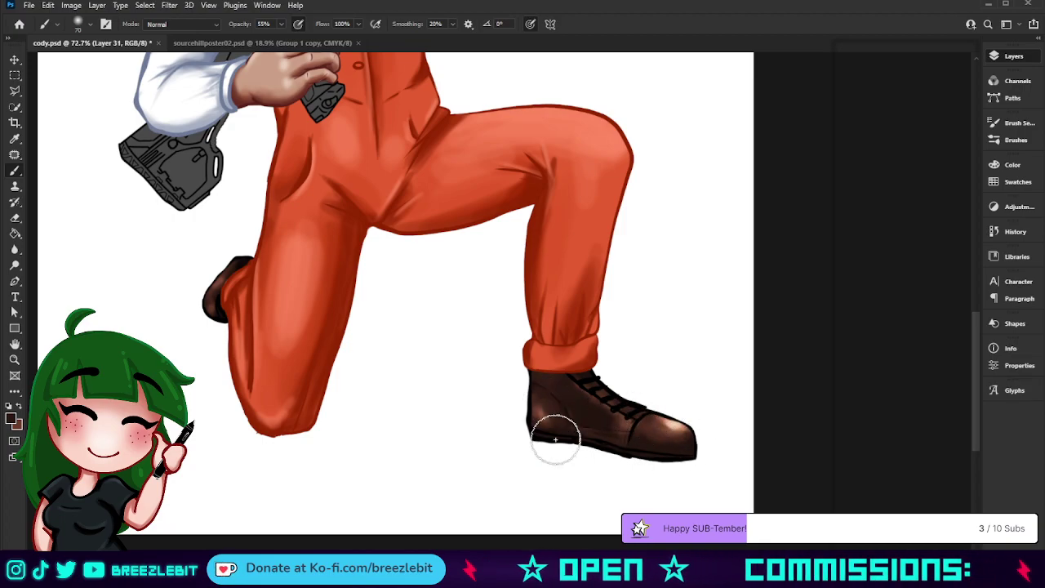
key(z)
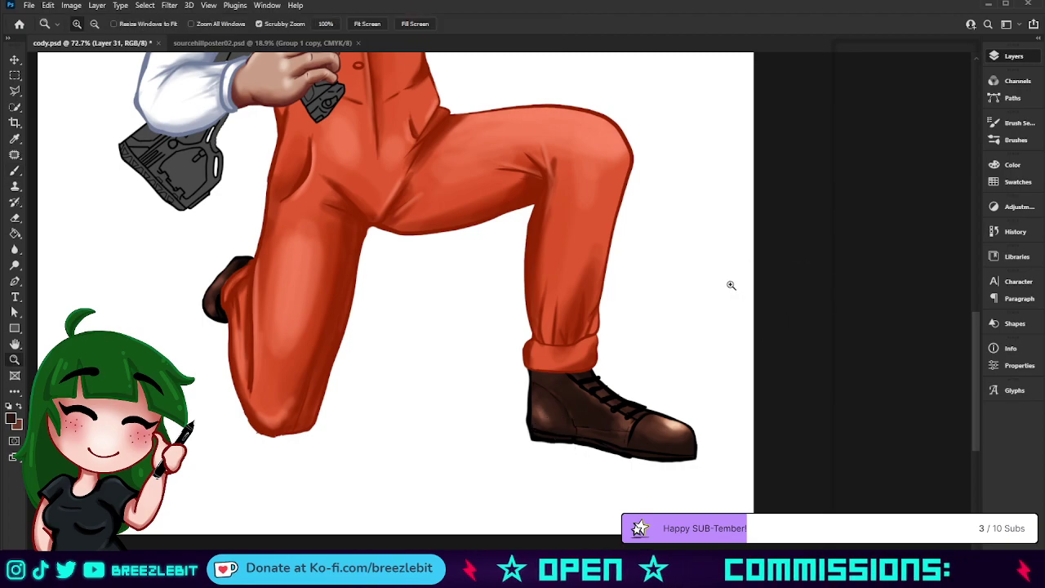
key(ctrl+0)
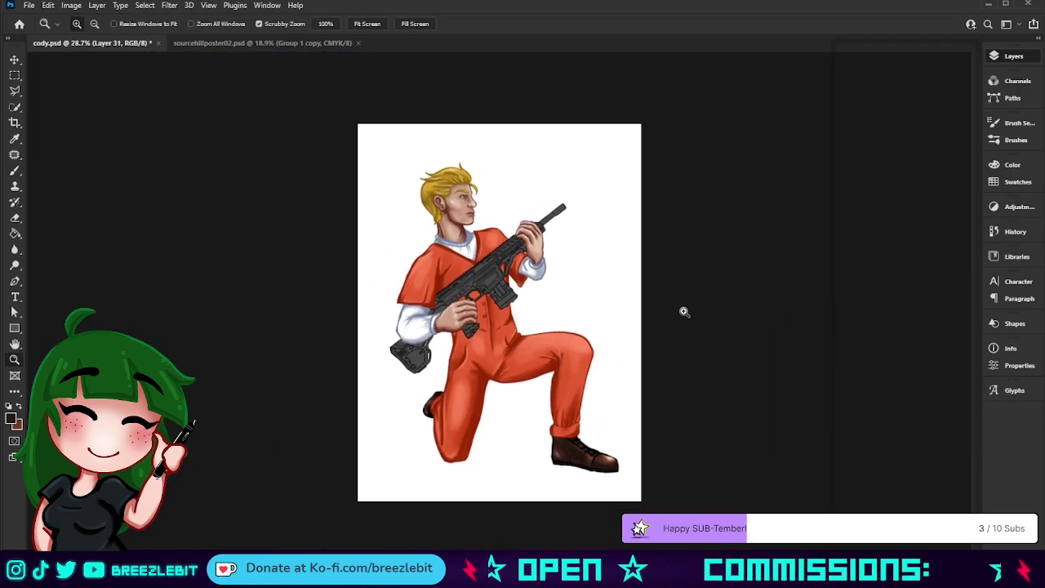
mouse_move(682, 351)
mouse_down()
mouse_move(654, 400)
mouse_move(574, 332)
mouse_move(602, 334)
mouse_up()
key(b)
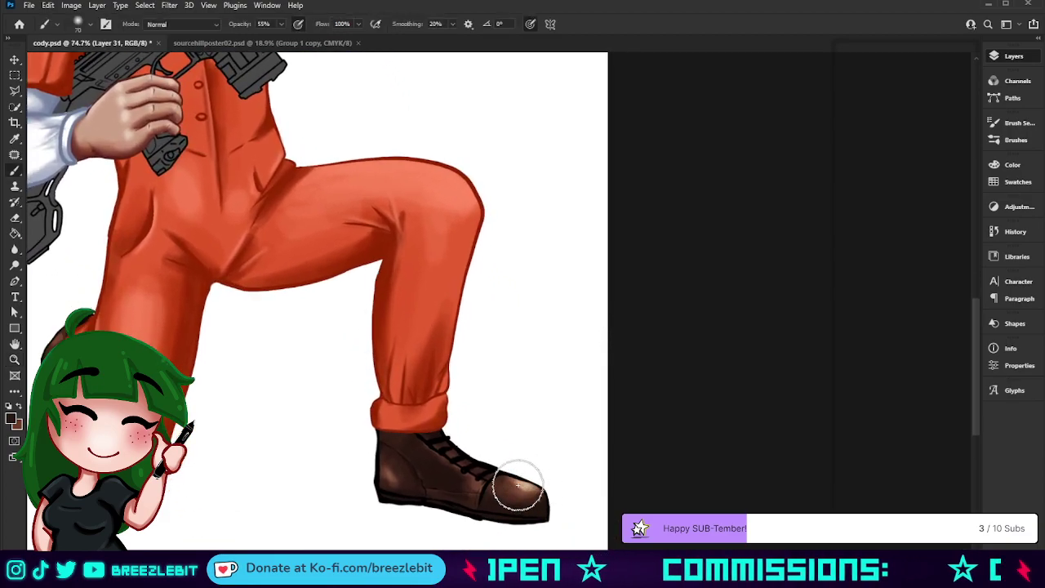
key(z)
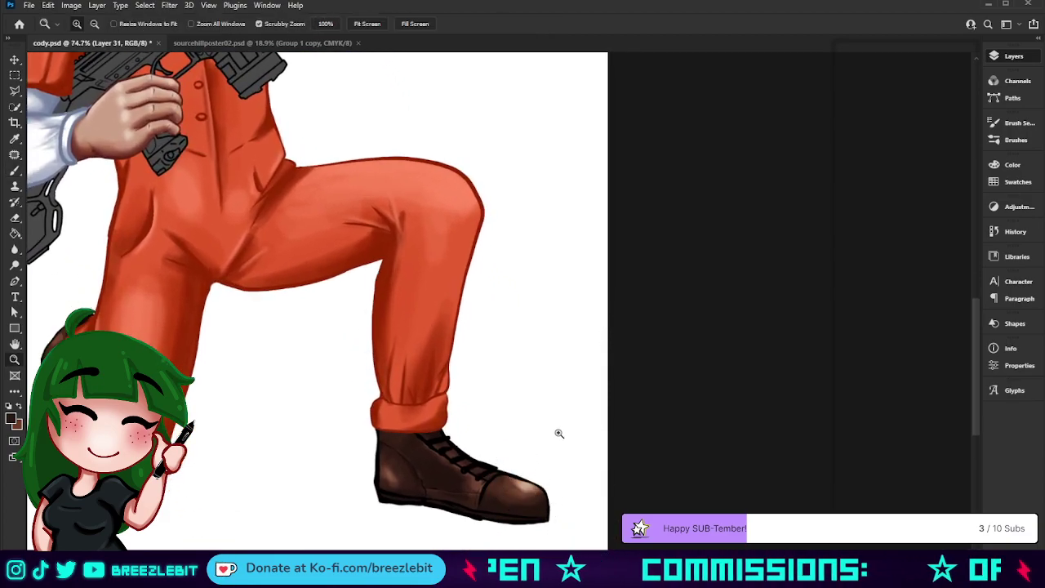
key(ctrl+0)
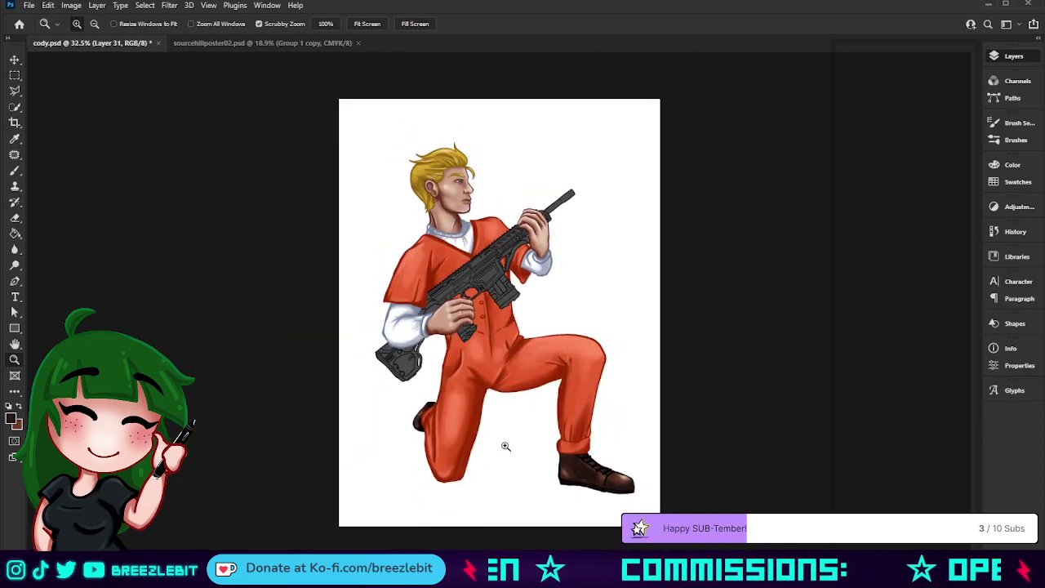
Sample the dark red of the man's eye outline and add a new layer for touching up the face
drag(467, 332, 494, 308)
drag(470, 115, 487, 318)
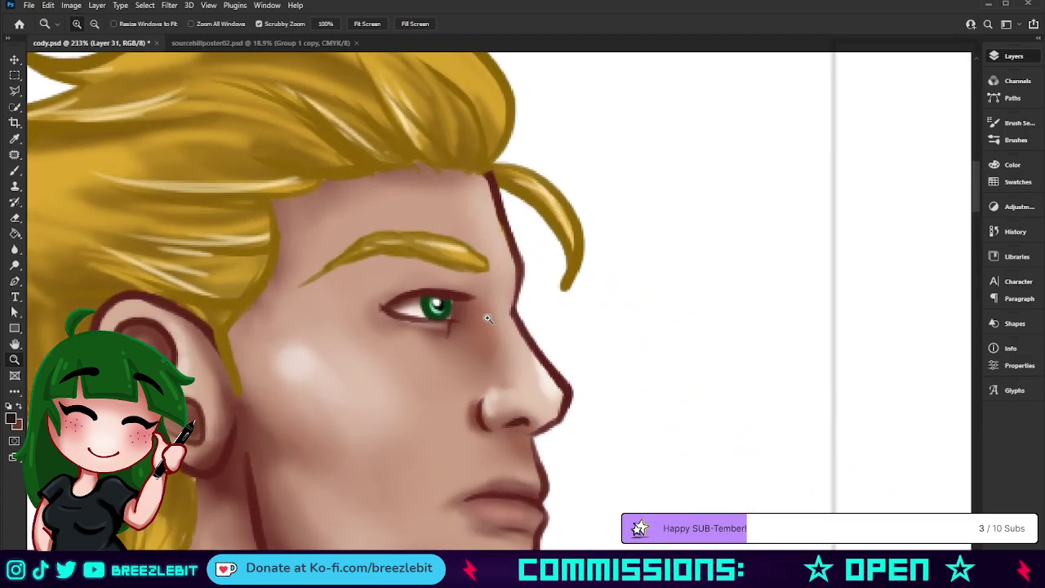
key(i)
click(458, 299)
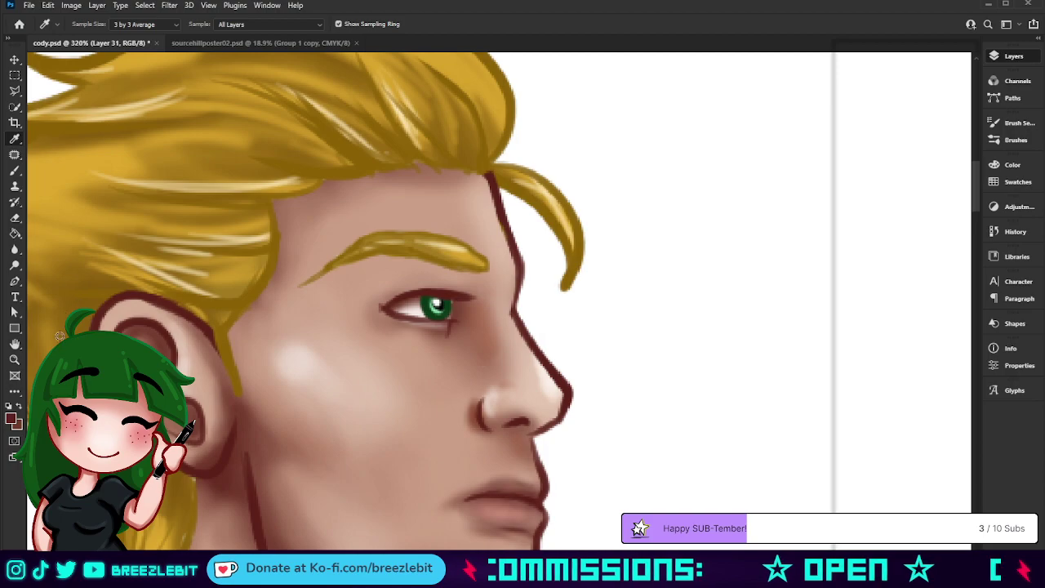
key(b)
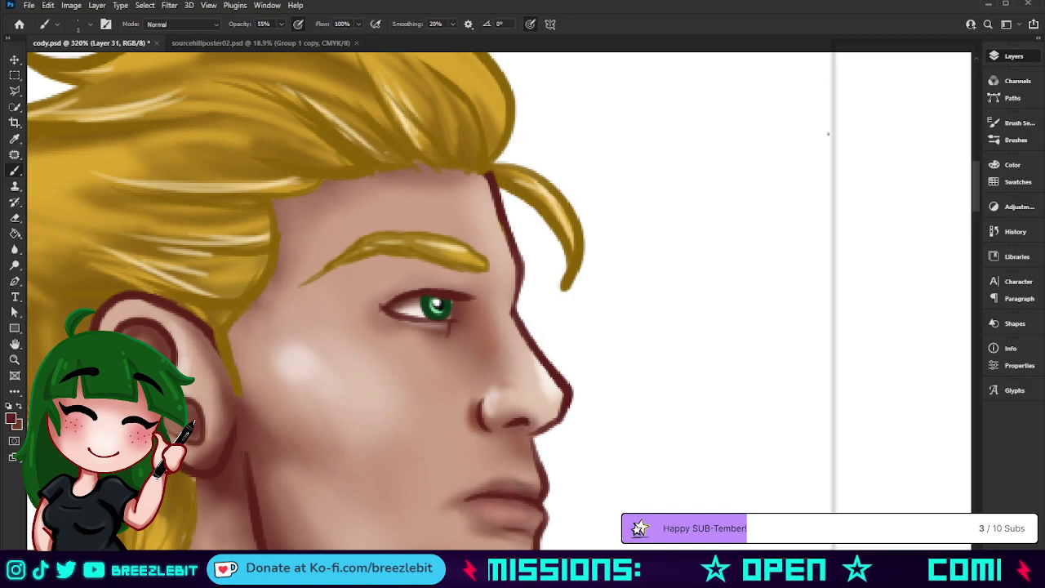
click(887, 469)
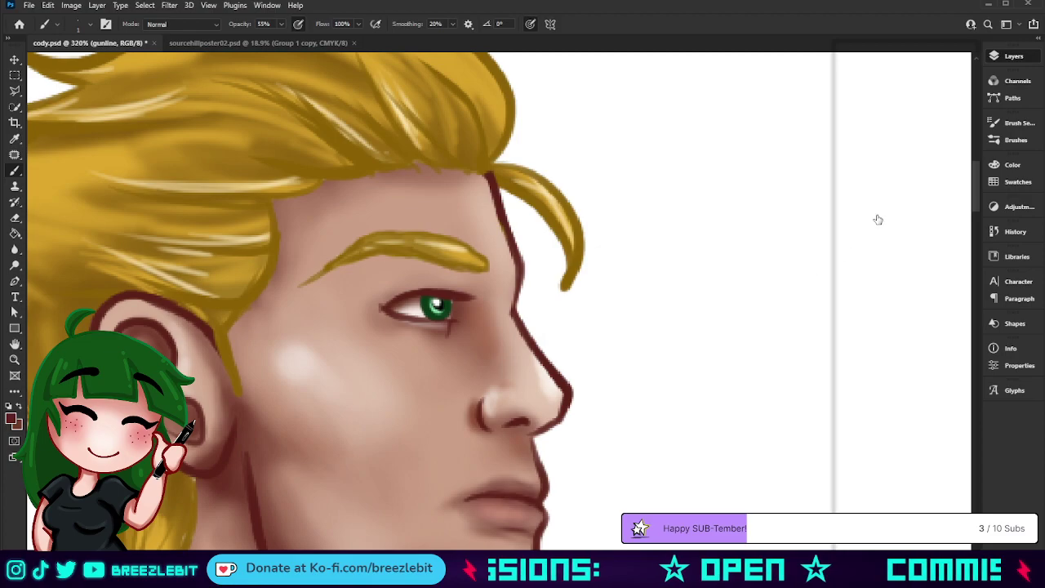
drag(932, 171, 924, 203)
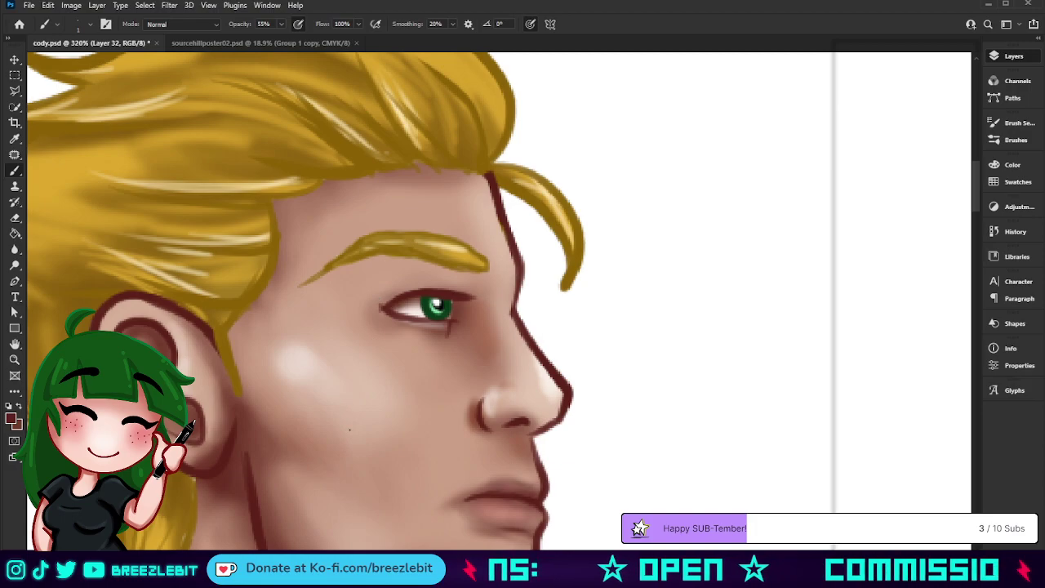
Darken the eye's corner and eyelid and the ear's inner folds at 80% opacity, first in Multiply and then in Normal mode
key(shift+alt+m)
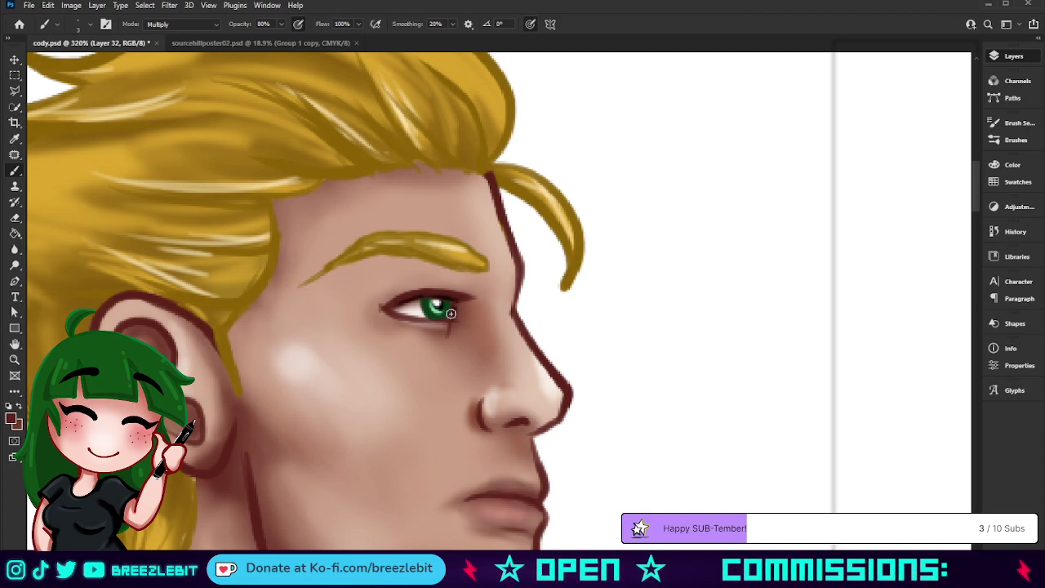
mouse_move(432, 306)
mouse_down()
mouse_move(390, 305)
mouse_move(406, 306)
mouse_up()
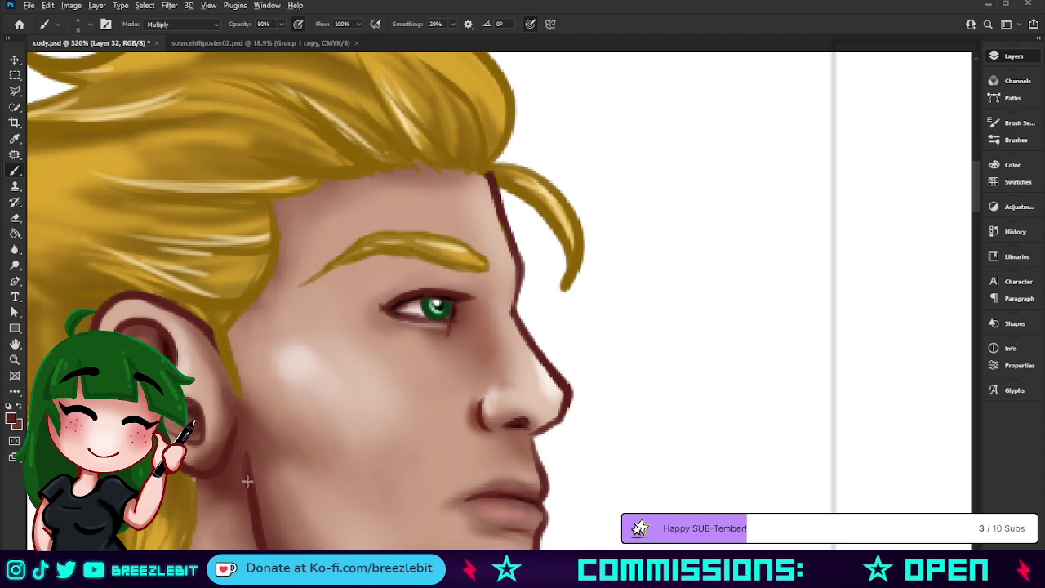
key(alt+shift+n)
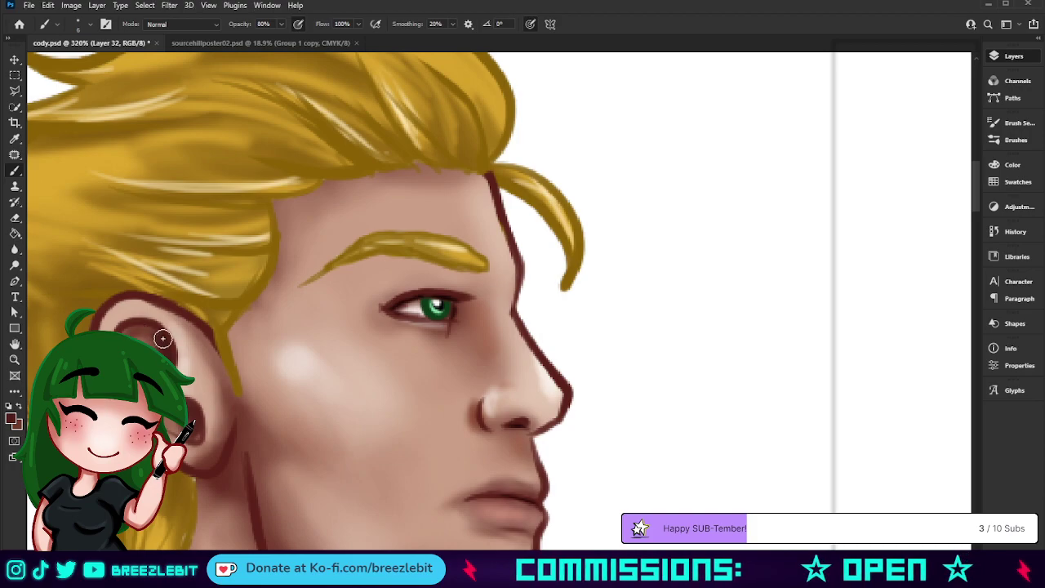
drag(392, 309, 387, 308)
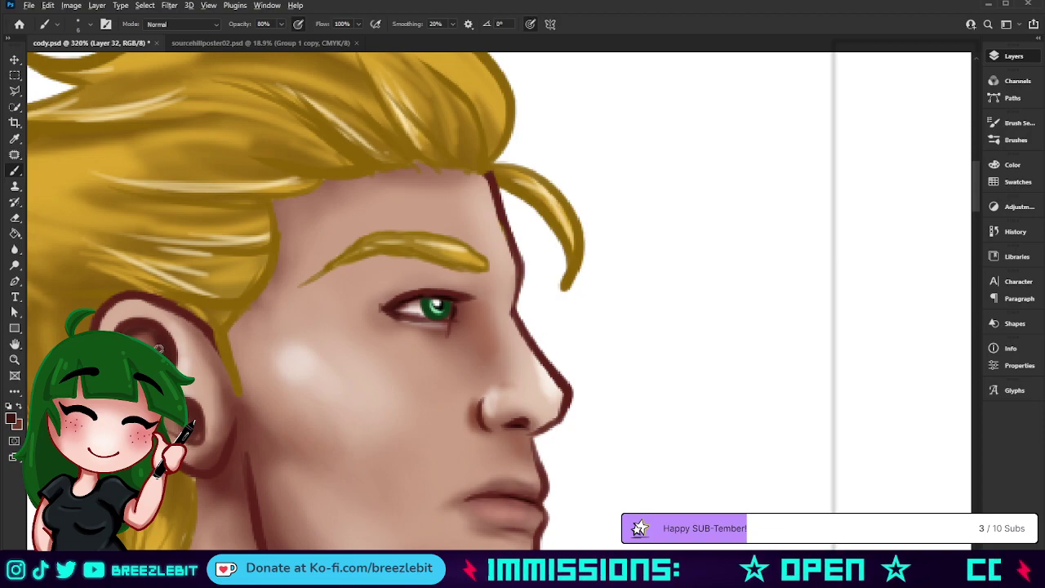
Sample the reddish brown inside the ear, enlarge the brush to 25 px and check the face within the whole figure
alt+click(160, 349)
key(bracketright)
key(bracketright)
key(bracketright)
key(bracketright)
key(bracketright)
key(bracketright)
key(bracketright)
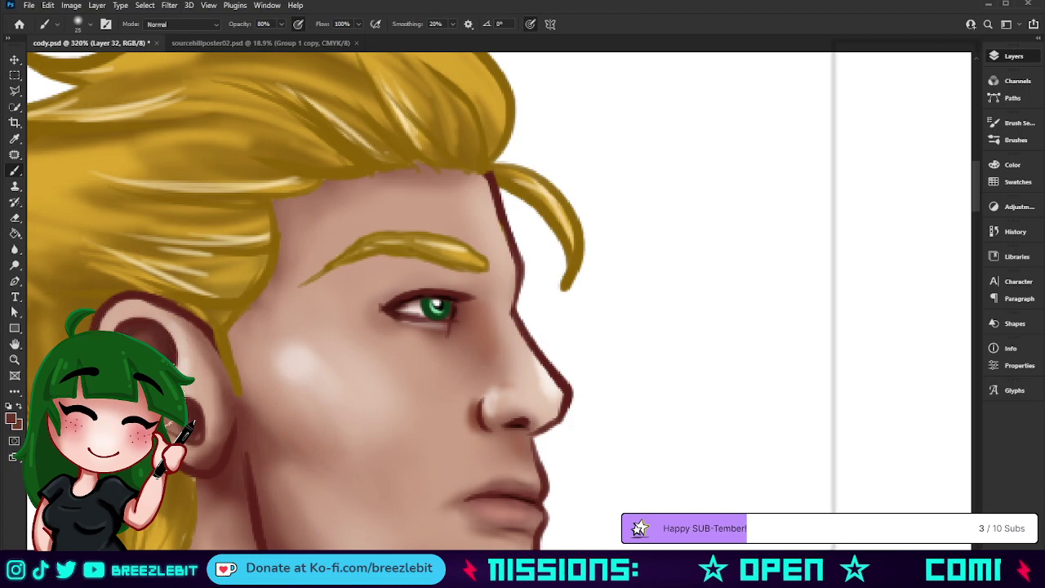
key(bracketright)
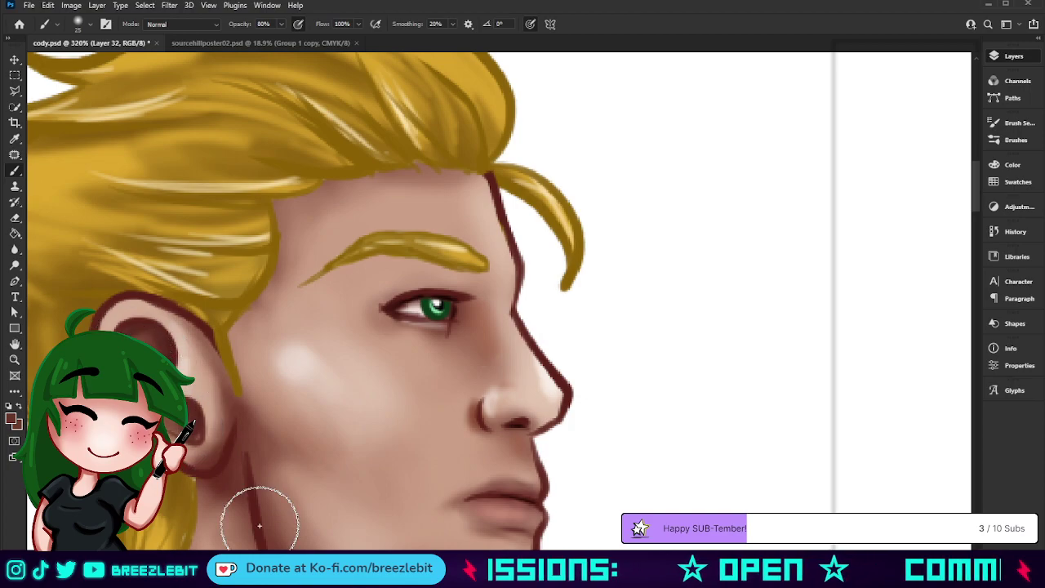
key(z)
mouse_move(408, 392)
mouse_down()
mouse_move(269, 445)
mouse_move(213, 482)
mouse_up()
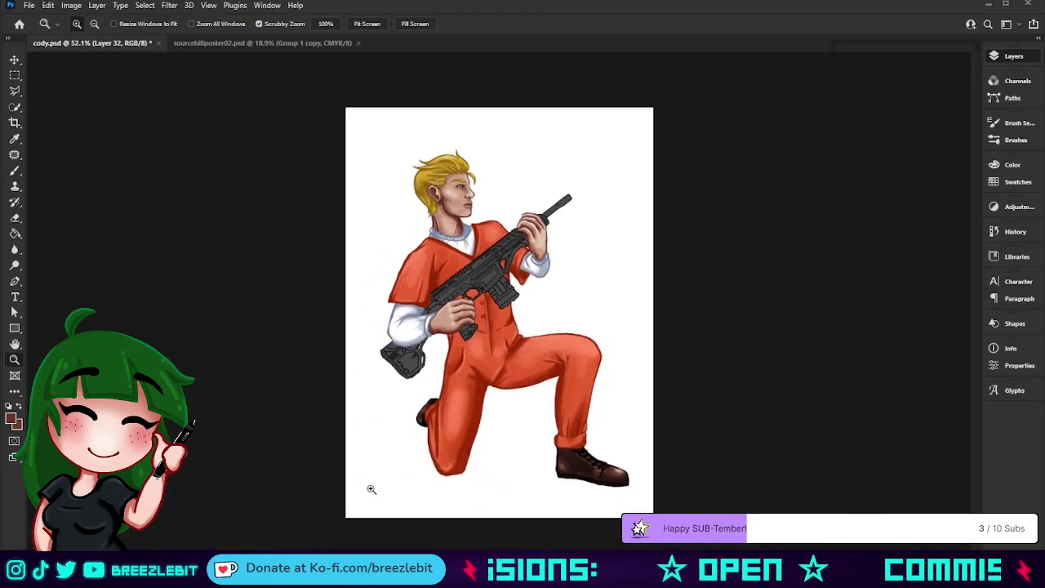
key(ctrl+0)
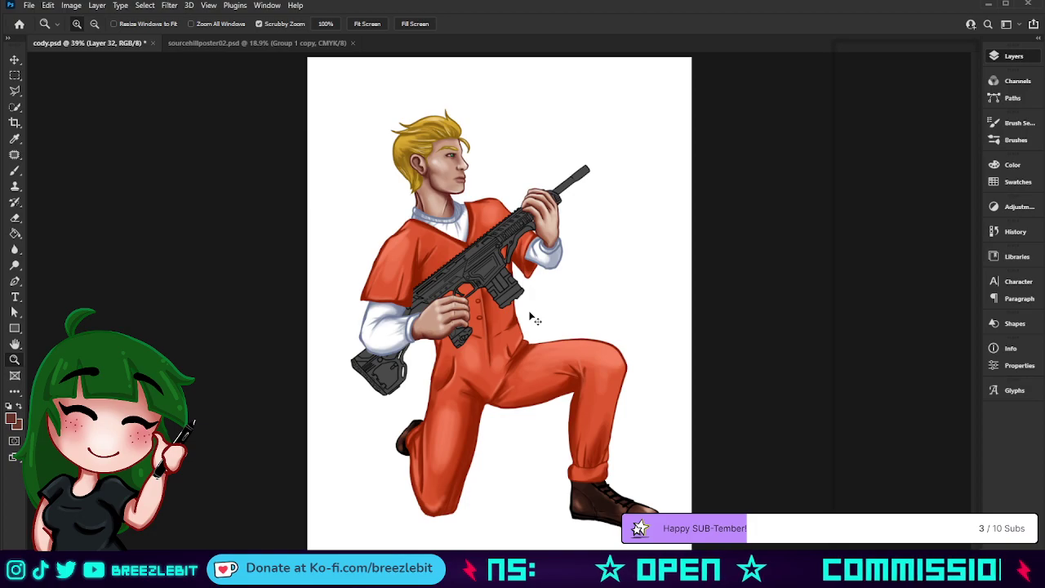
Define the ear's lower inner folds with dark red-brown strokes using a 4 px brush
drag(446, 176, 533, 307)
key(b)
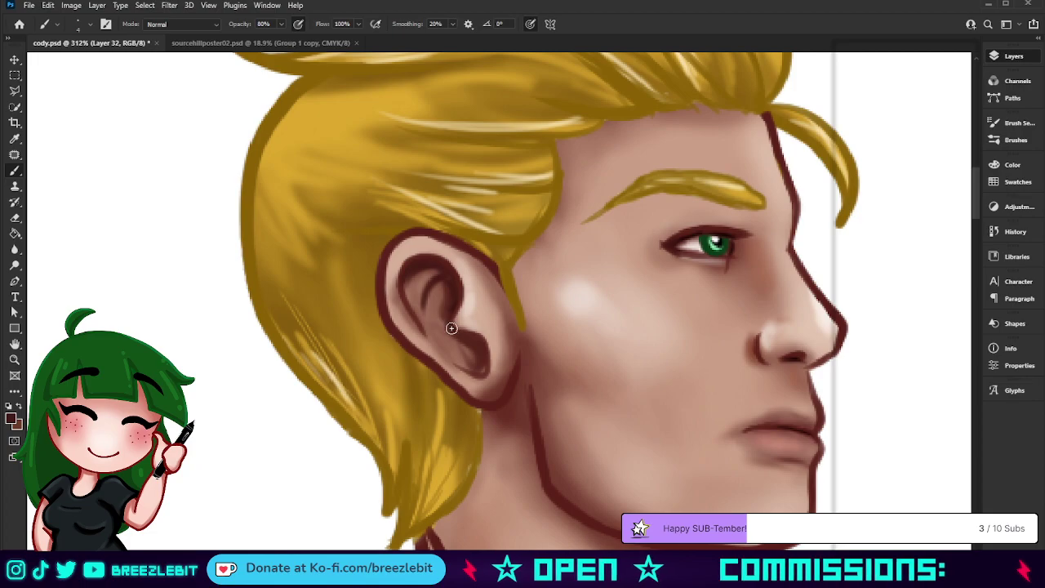
drag(452, 355, 464, 363)
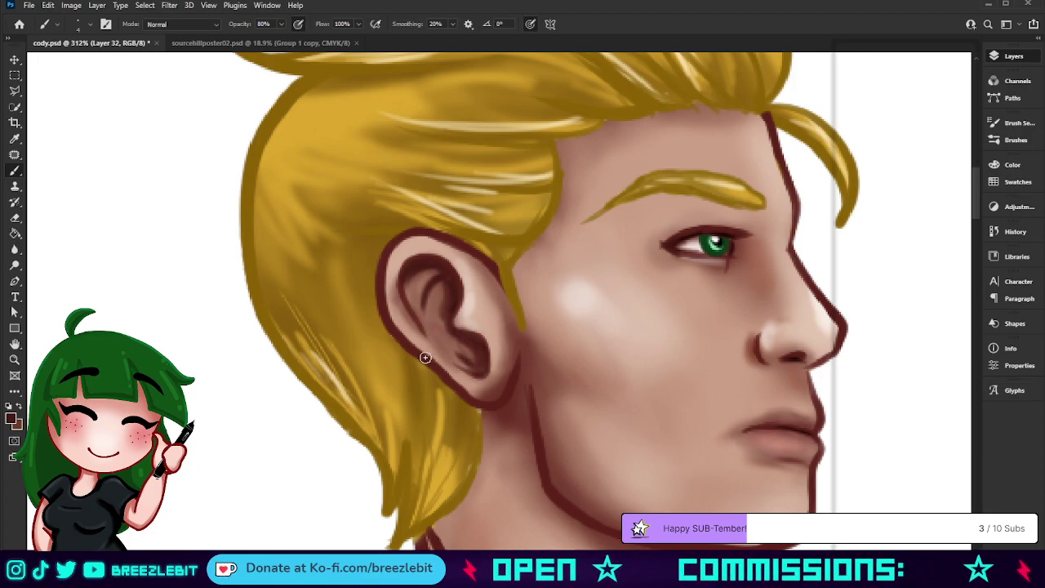
mouse_move(429, 333)
mouse_down()
mouse_move(448, 357)
mouse_move(442, 349)
mouse_up()
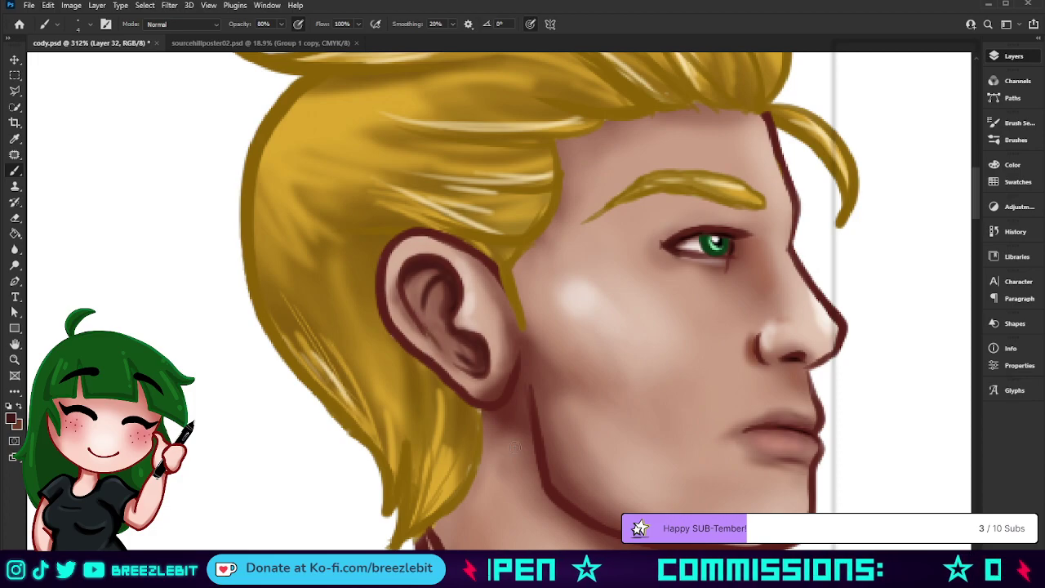
Review the whole figure and save cody.psd
key(z)
drag(560, 389, 441, 408)
drag(522, 440, 492, 454)
drag(500, 383, 499, 364)
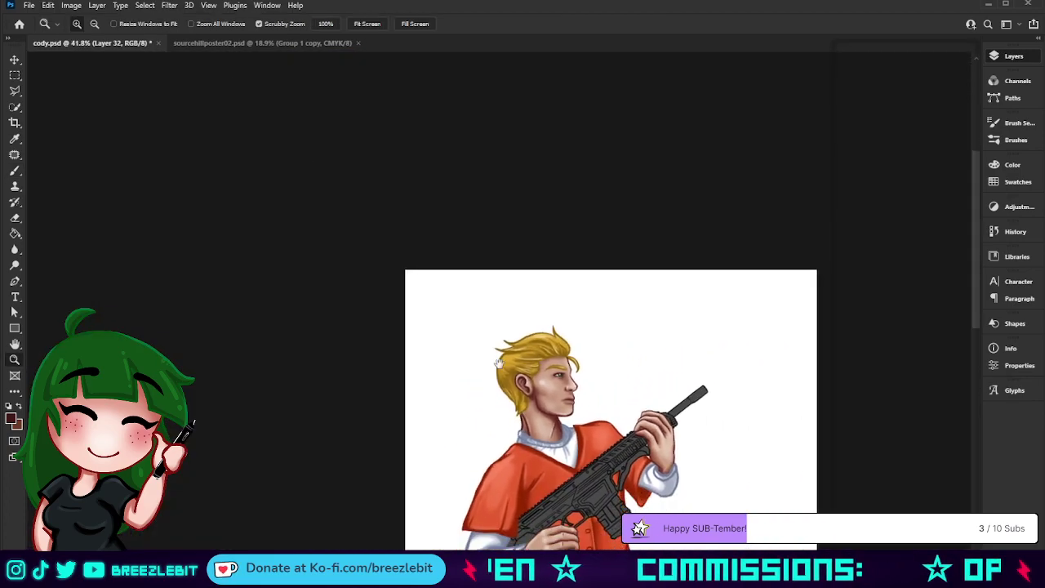
key(ctrl+0)
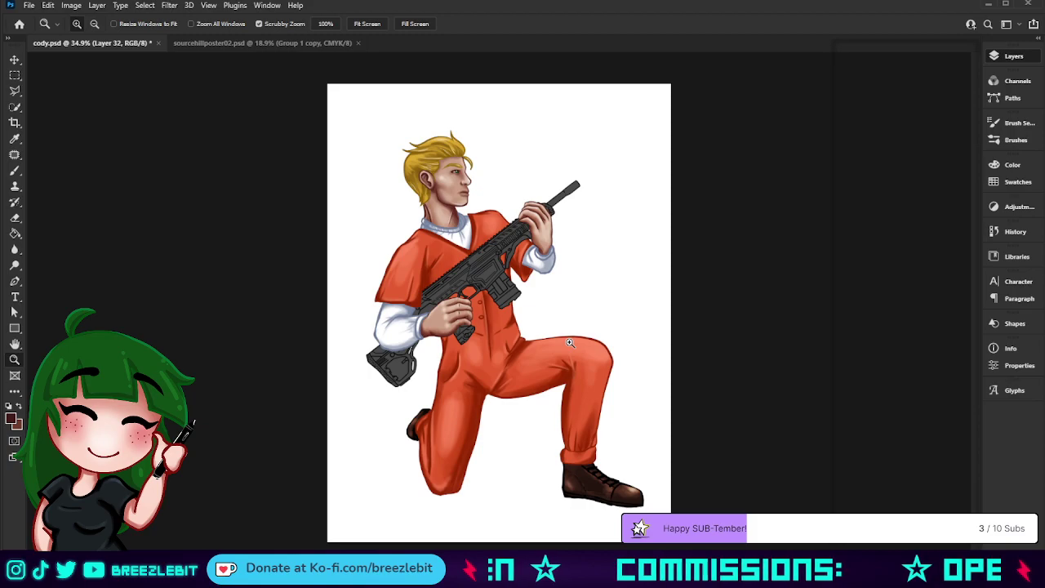
key(ctrl+s)
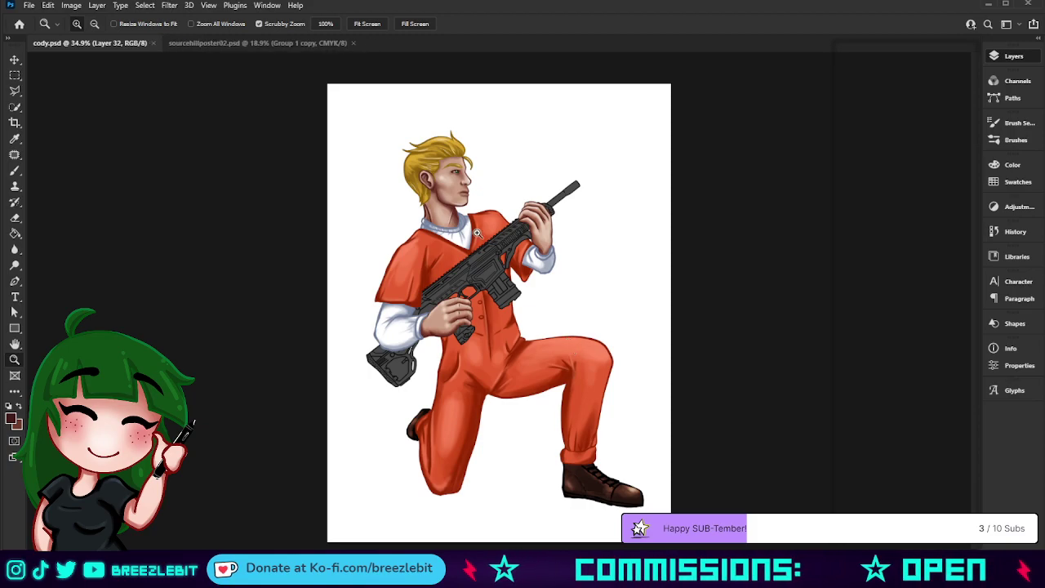
Compare the kneeling man with the finished characters in sourcehillposter02.psd and return to cody.psd
drag(471, 225, 450, 271)
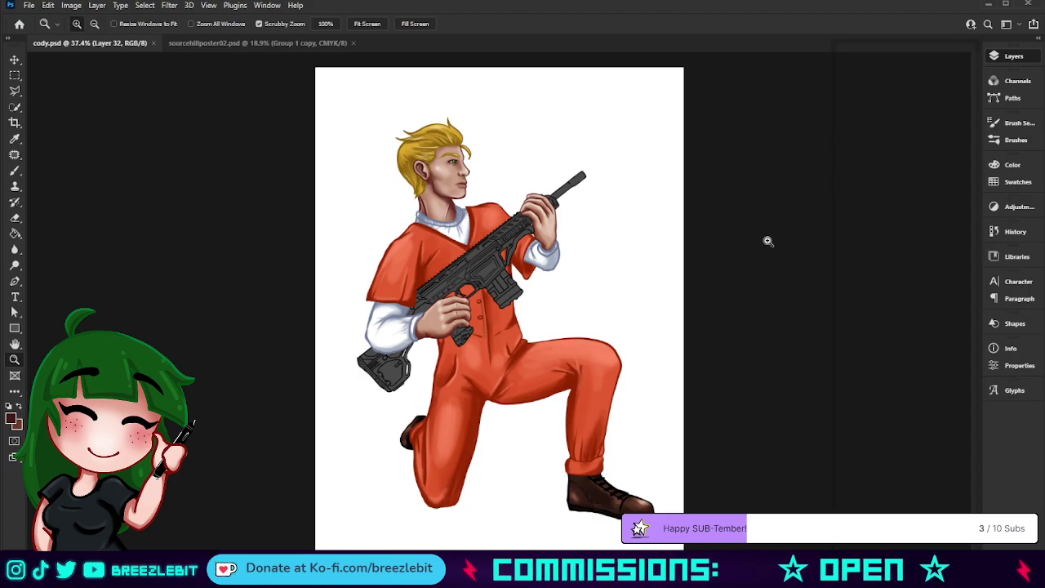
click(235, 45)
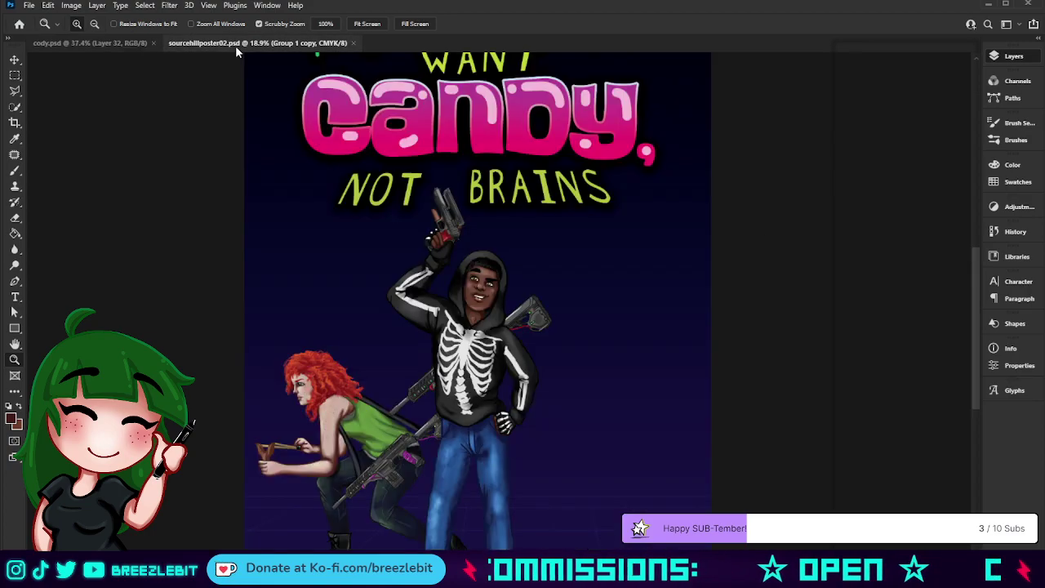
click(124, 38)
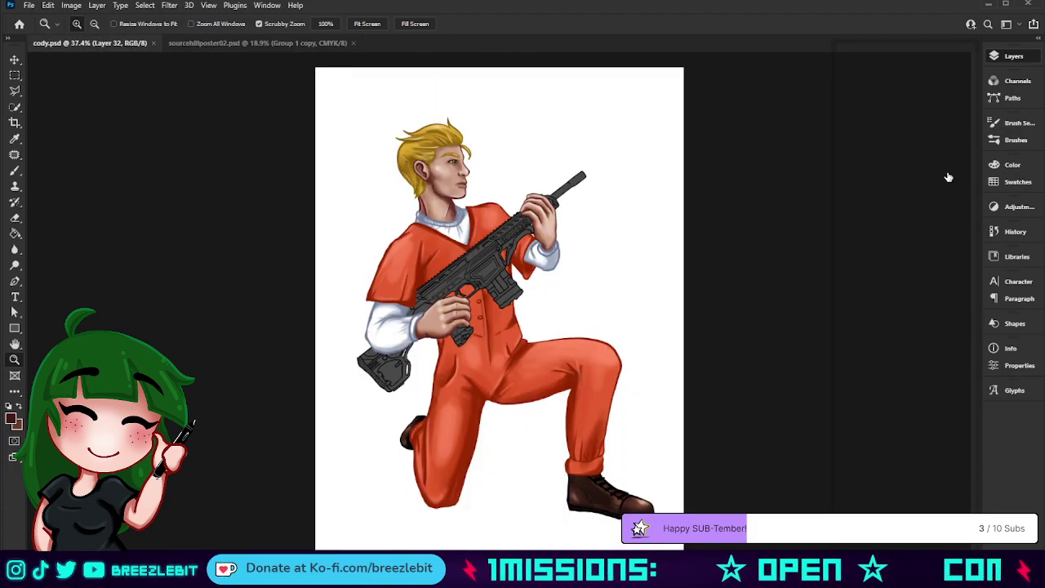
Identify the rifle's layers, starting with gunline, by hiding and reshowing them, and add a new layer for the rifle
click(948, 177)
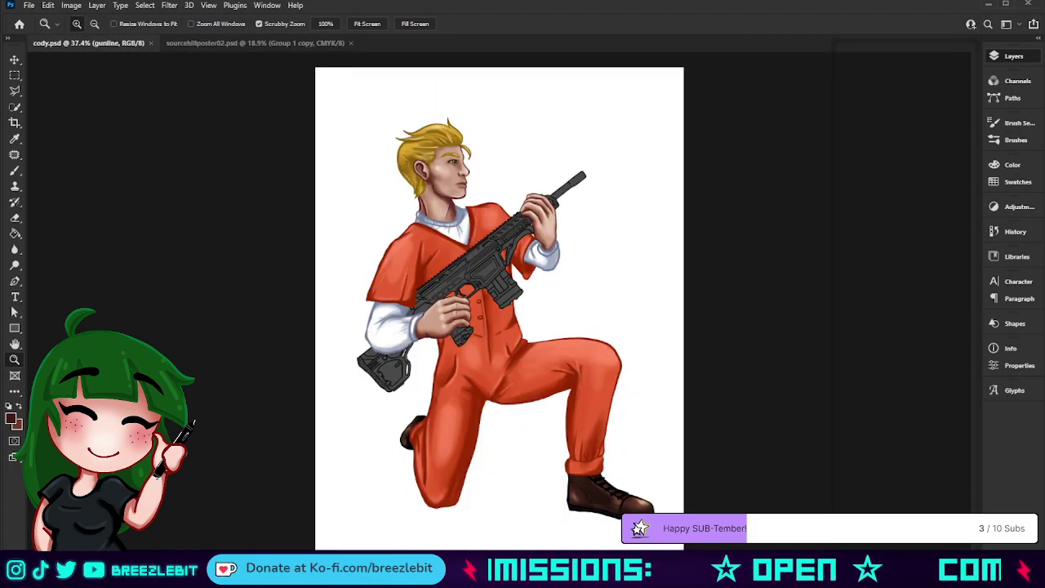
click(843, 184)
click(843, 184)
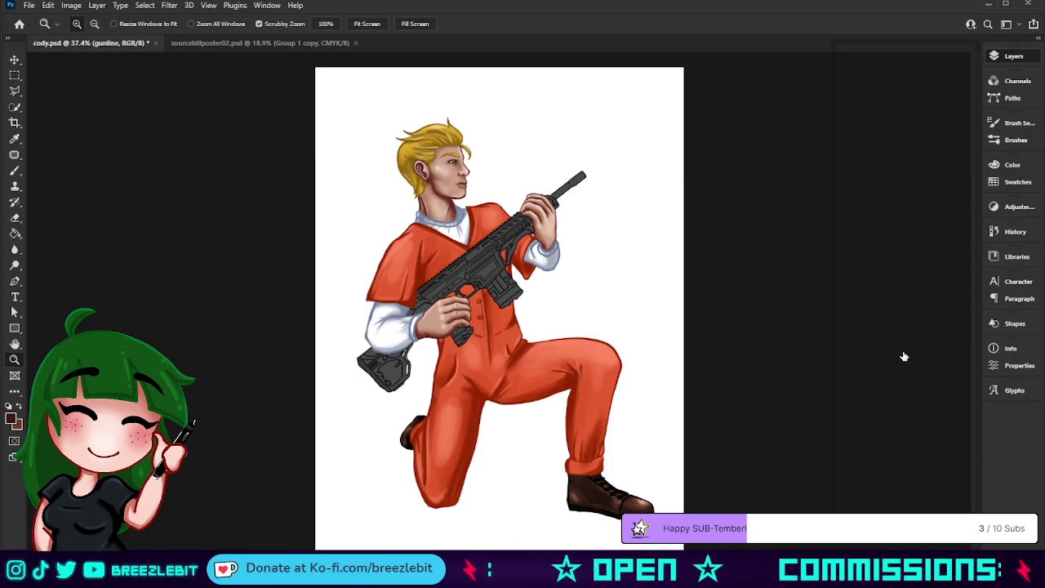
click(875, 260)
key(alt+])
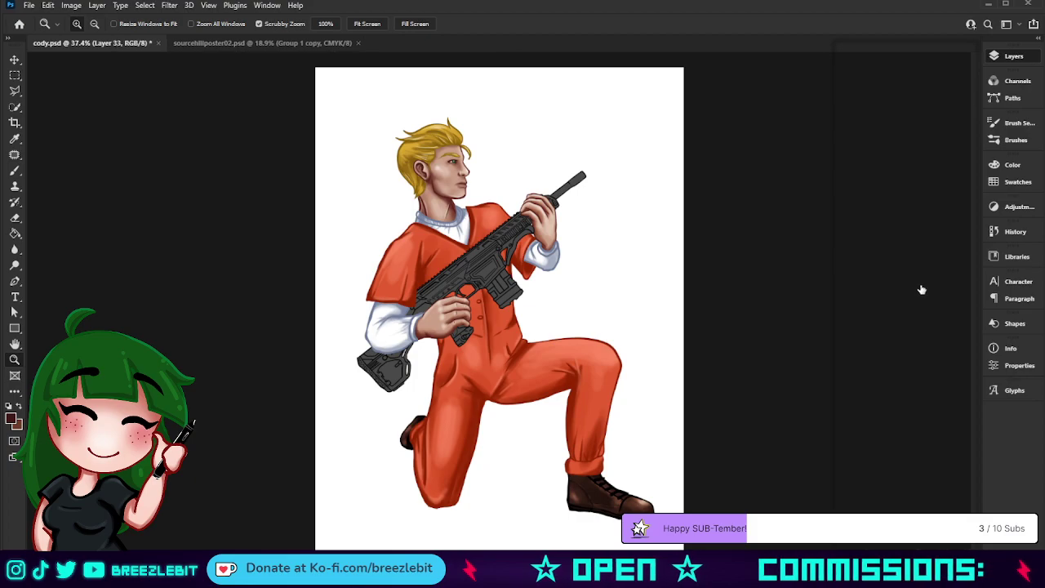
click(842, 286)
click(843, 285)
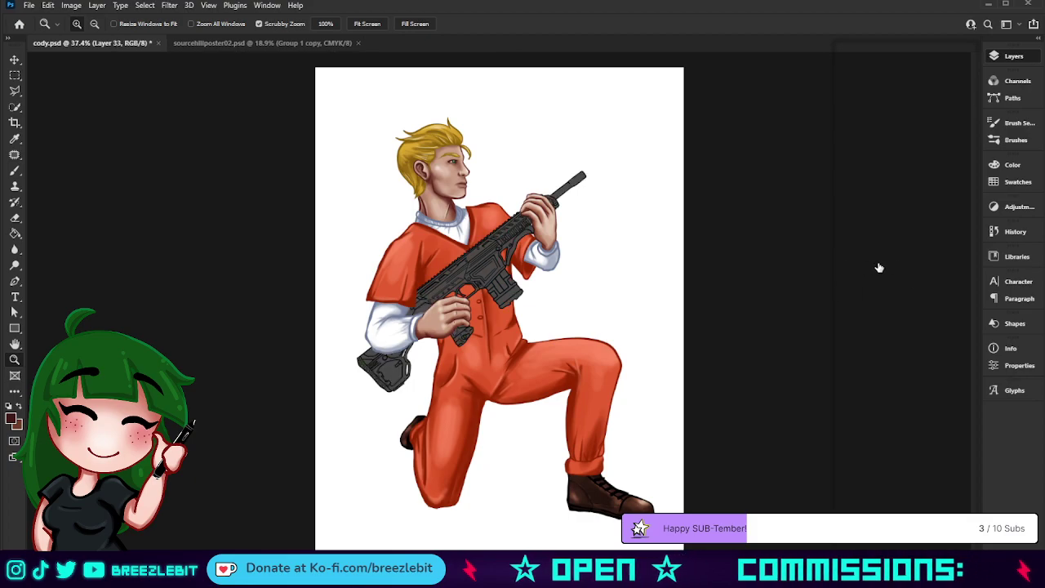
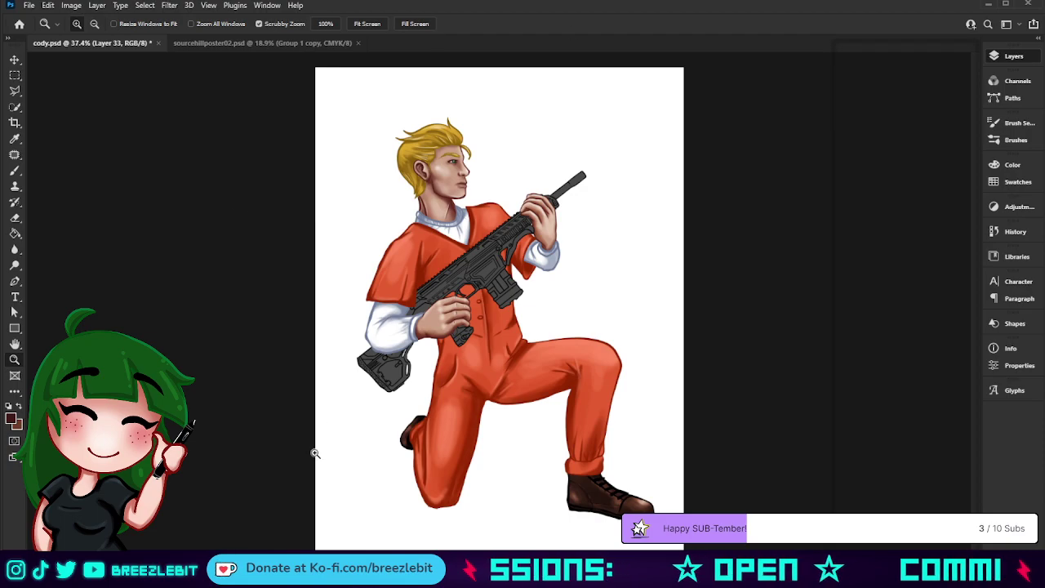
Set the foreground colour to black and ready the Brush tool for shading the rifle
drag(549, 304, 614, 305)
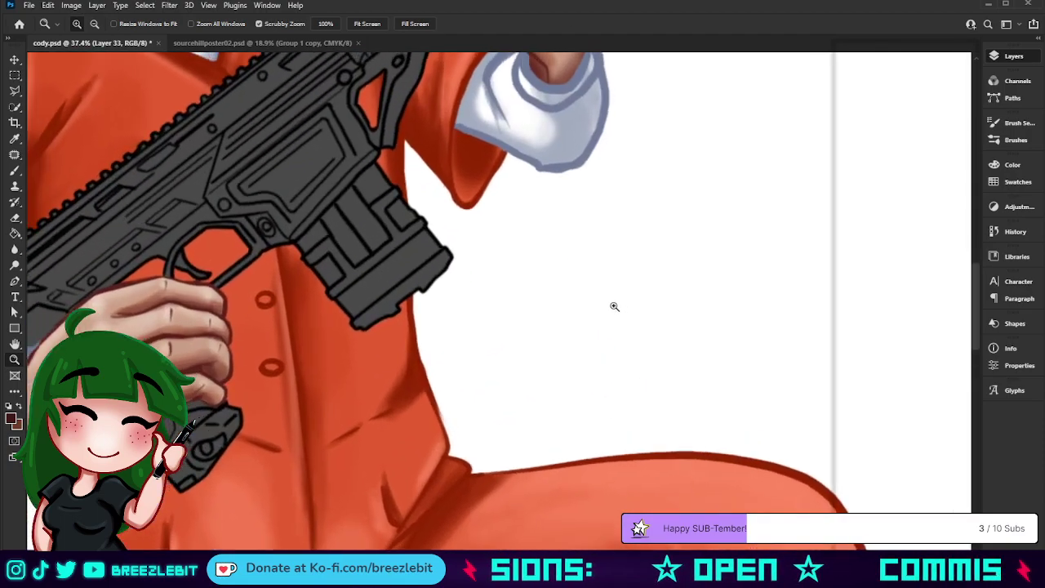
drag(438, 221, 626, 427)
key(i)
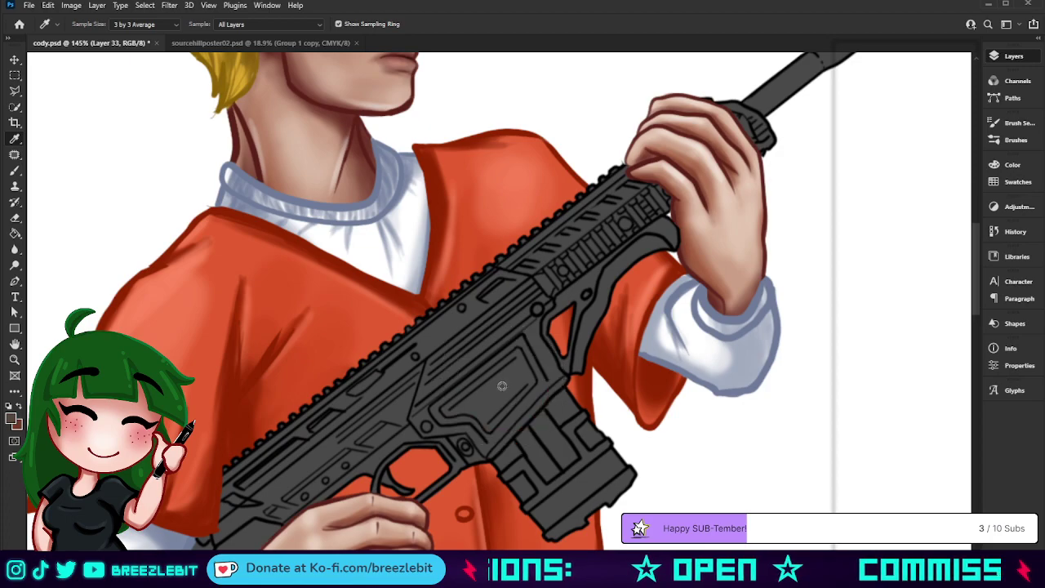
click(320, 374)
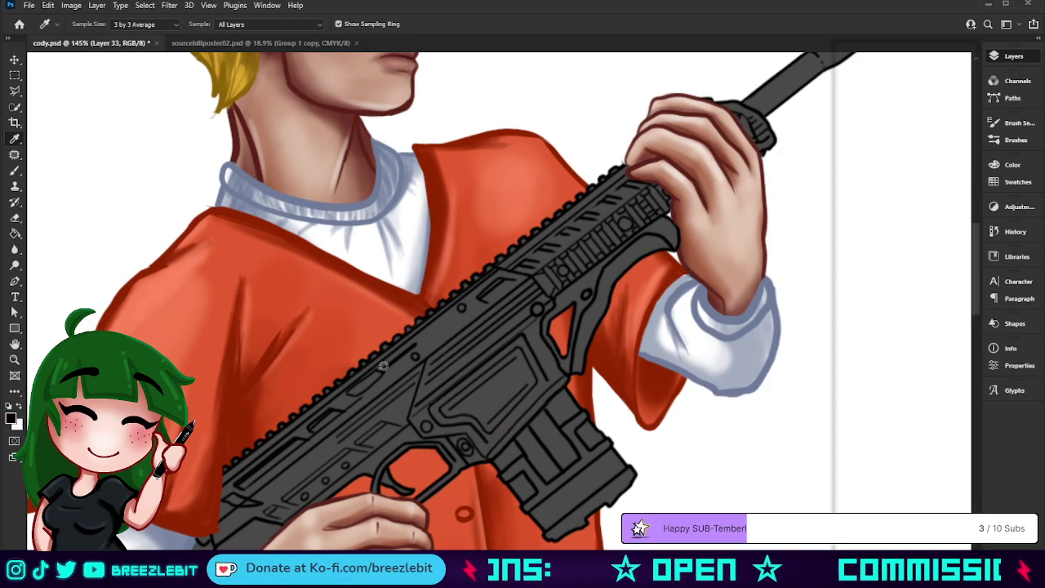
scroll(757, 271, down, 3)
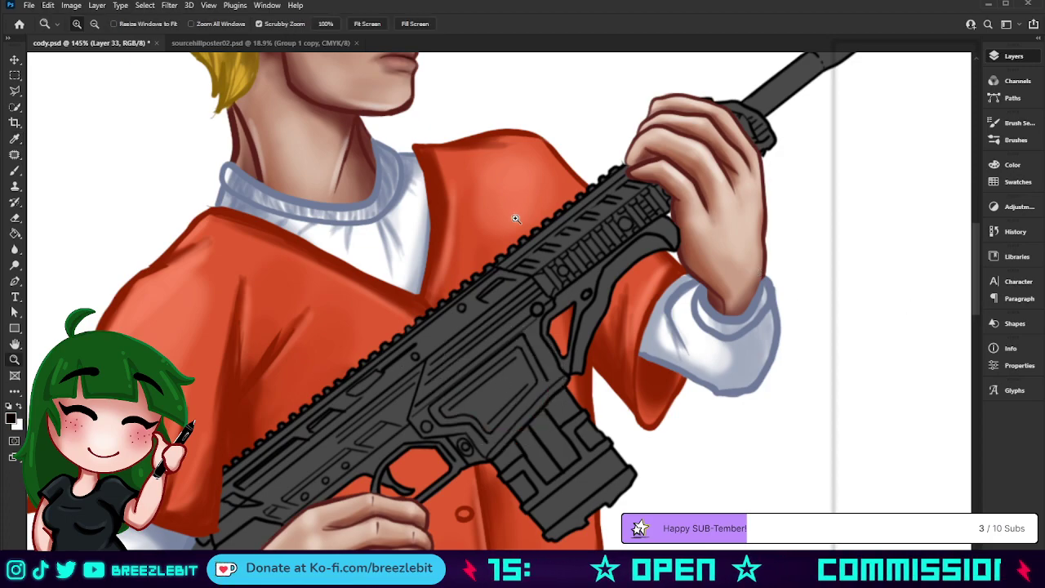
key(b)
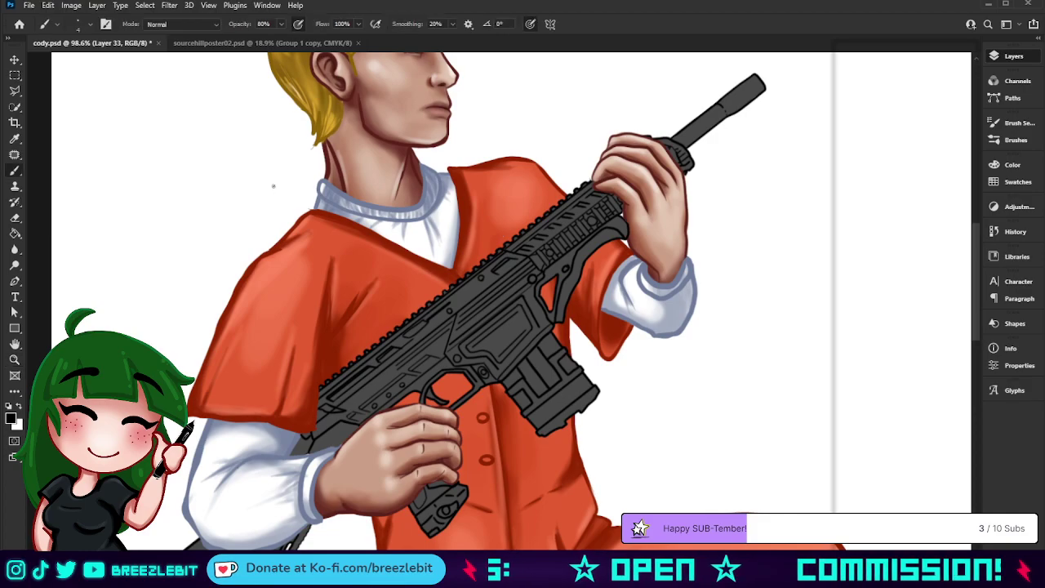
Shade the top of the magazine beneath the receiver with a soft 30 px black brush at 70% opacity
key(bracketright)
key(bracketright)
key(bracketright)
key(bracketright)
key(bracketright)
key(bracketright)
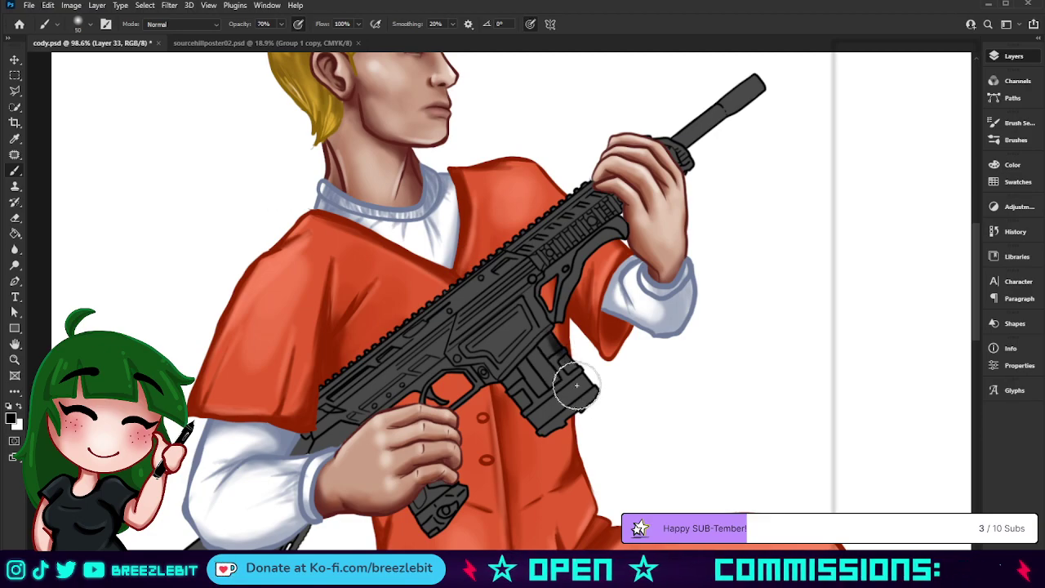
key(bracketleft)
key(bracketleft)
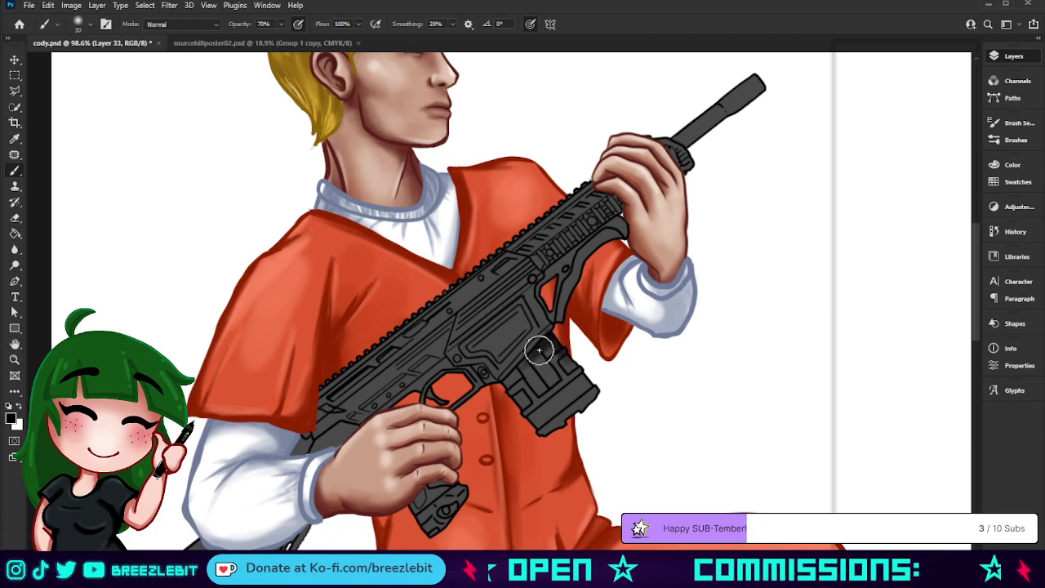
key(bracketleft)
key(bracketleft)
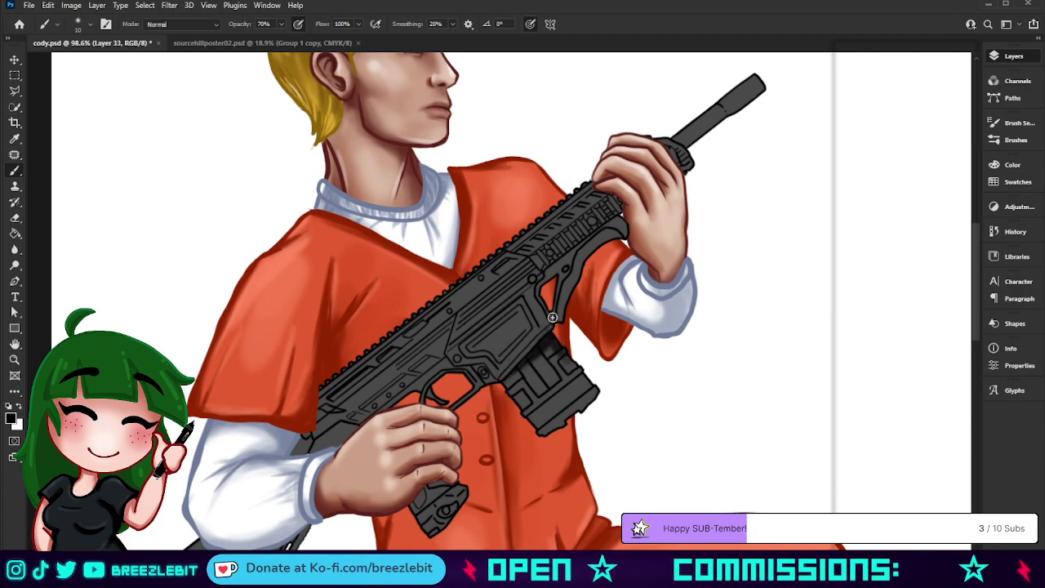
Darken the recessed panel on the rifle's receiver with soft black strokes, starting with a 25 px brush and reducing its size
key(bracketright)
key(bracketright)
key(bracketright)
mouse_move(511, 347)
mouse_down()
mouse_move(529, 329)
mouse_move(500, 357)
mouse_up()
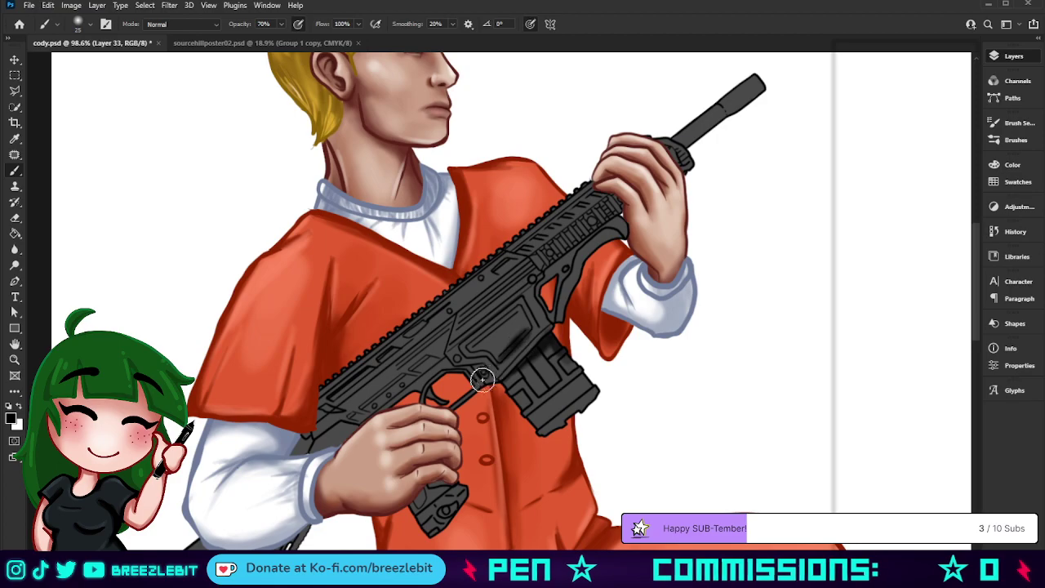
key(bracketleft)
key(bracketleft)
key(bracketleft)
key(bracketleft)
key(bracketleft)
drag(512, 312, 475, 337)
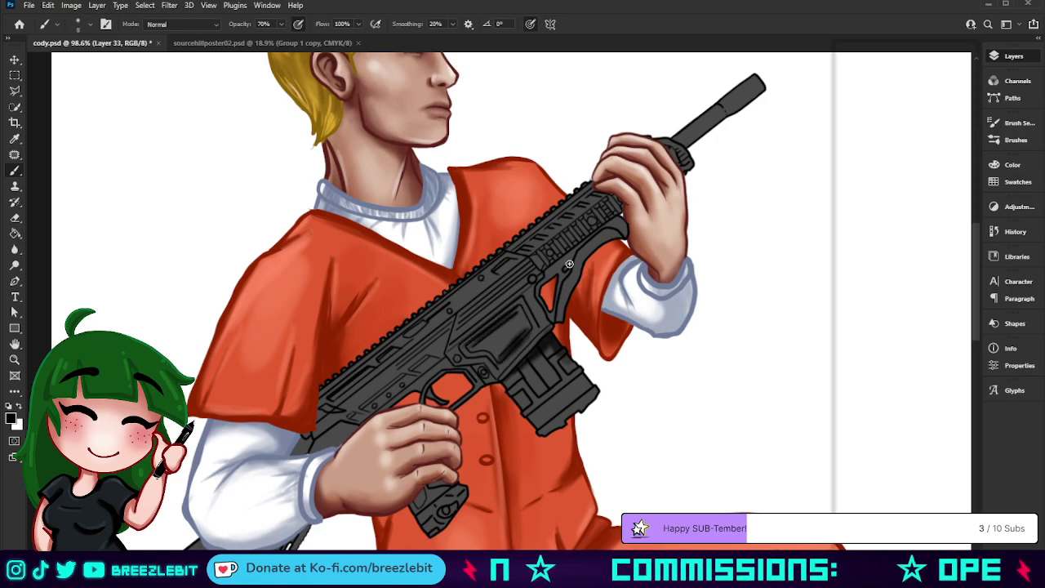
Shade the angled foregrip and the underside of the handguard with a soft 20 px black brush at 70% opacity
mouse_move(553, 288)
mouse_down()
mouse_move(558, 276)
mouse_move(550, 285)
mouse_up()
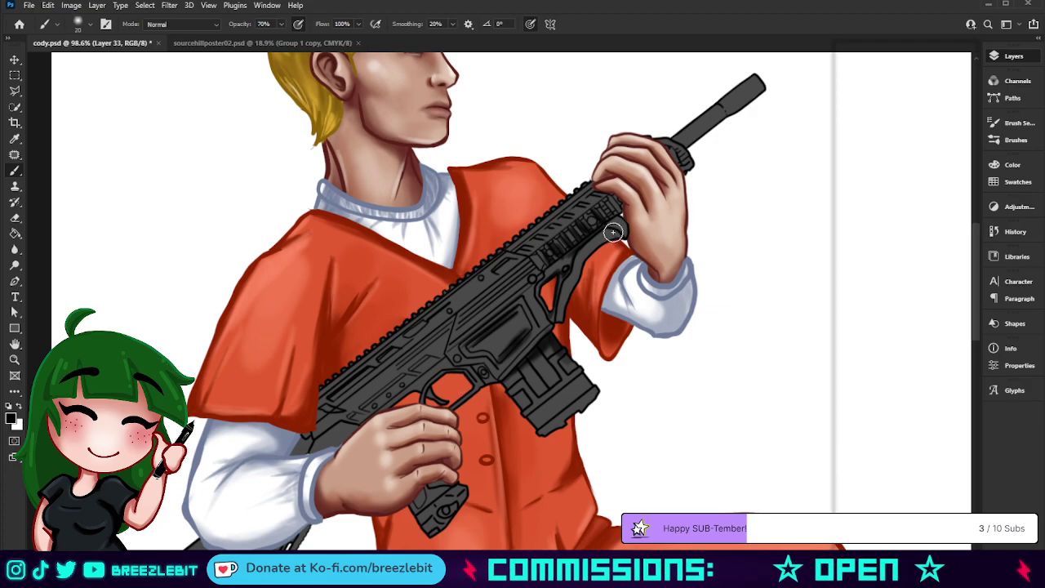
mouse_move(608, 230)
mouse_down()
mouse_move(622, 238)
mouse_move(601, 227)
mouse_move(556, 264)
mouse_up()
key(bracketleft)
key(bracketleft)
key(bracketleft)
key(bracketleft)
key(bracketleft)
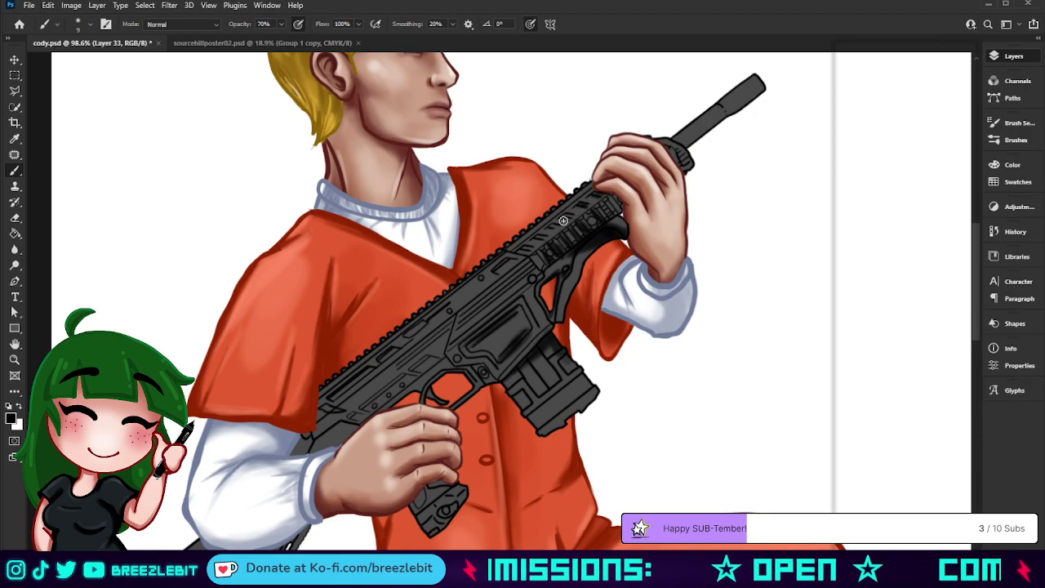
Darken the handguard's slots and the upper receiver's front recess with small soft black strokes, up to 20 px
key(bracketright)
key(bracketright)
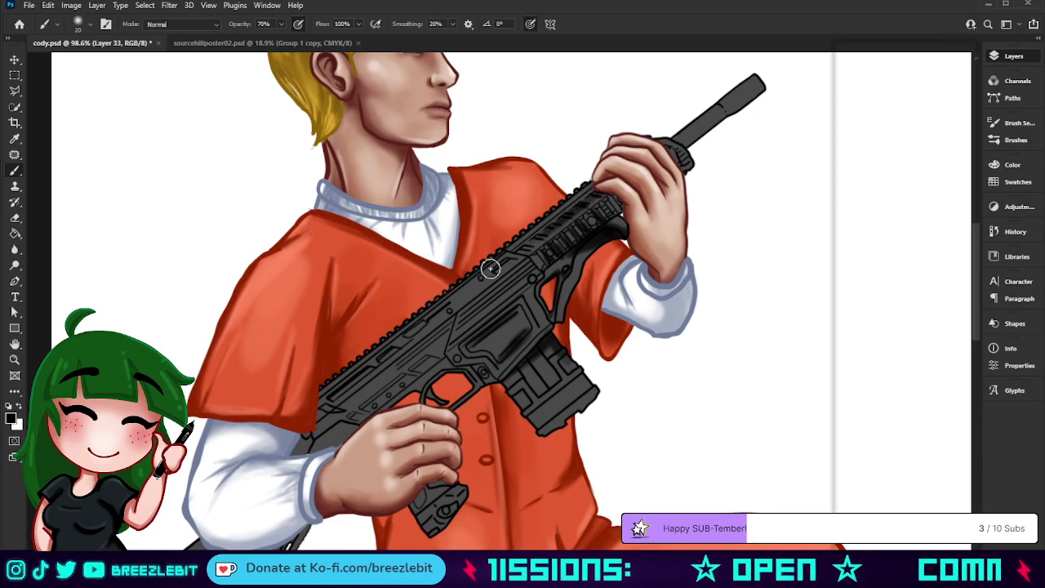
key(bracketleft)
key(bracketleft)
key(bracketleft)
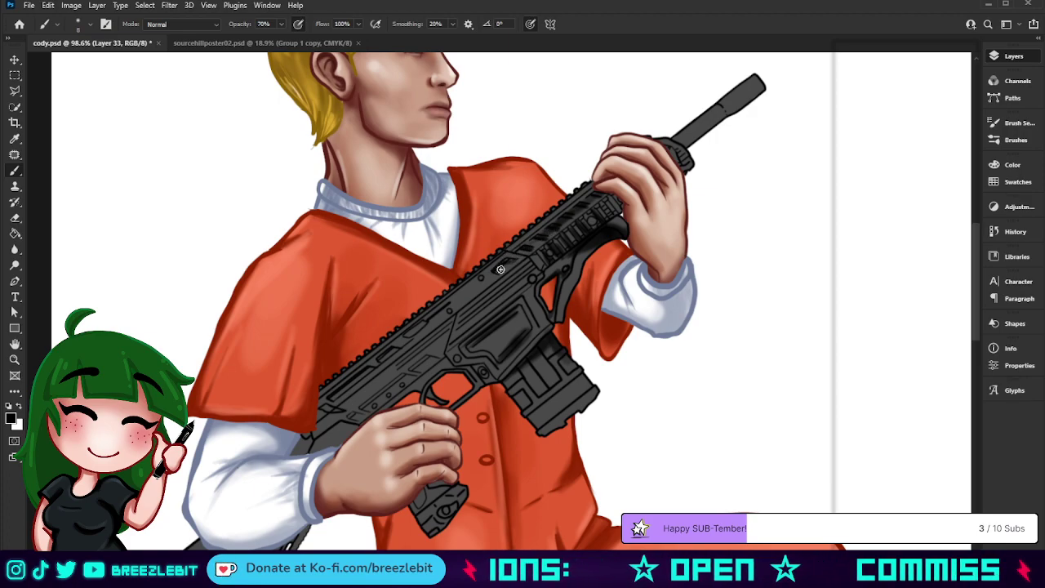
key(bracketright)
key(bracketright)
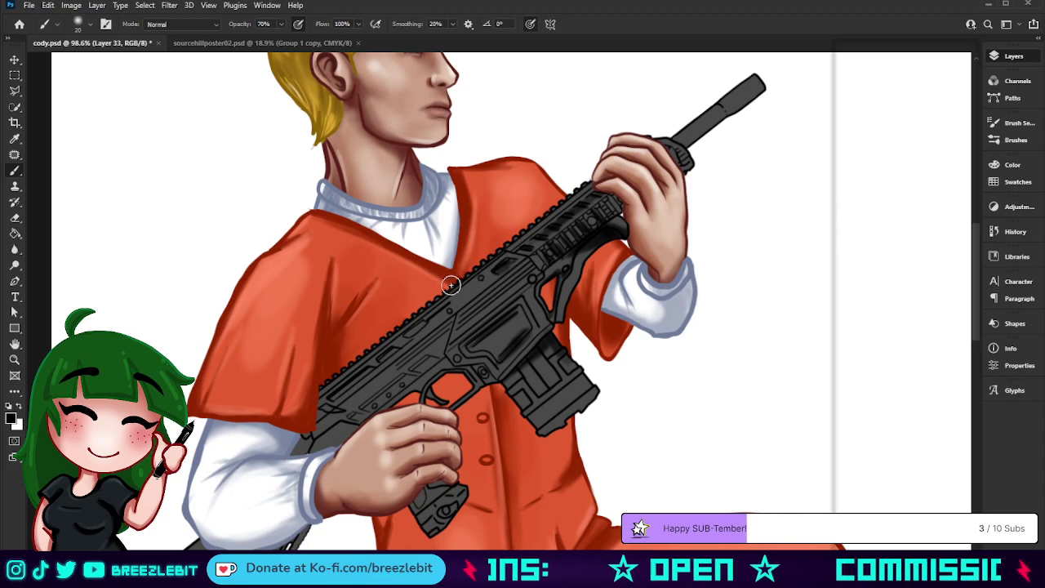
Shade the rear of the receiver between the sleeve and the trigger hand with a soft 40 px black brush
key(z)
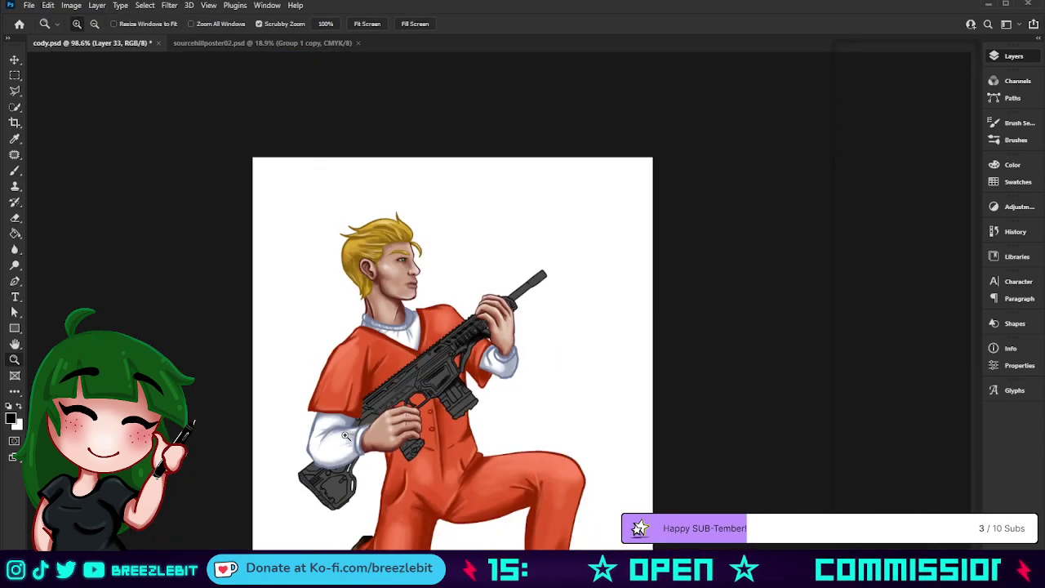
key(ctrl+0)
drag(436, 283, 517, 334)
key(b)
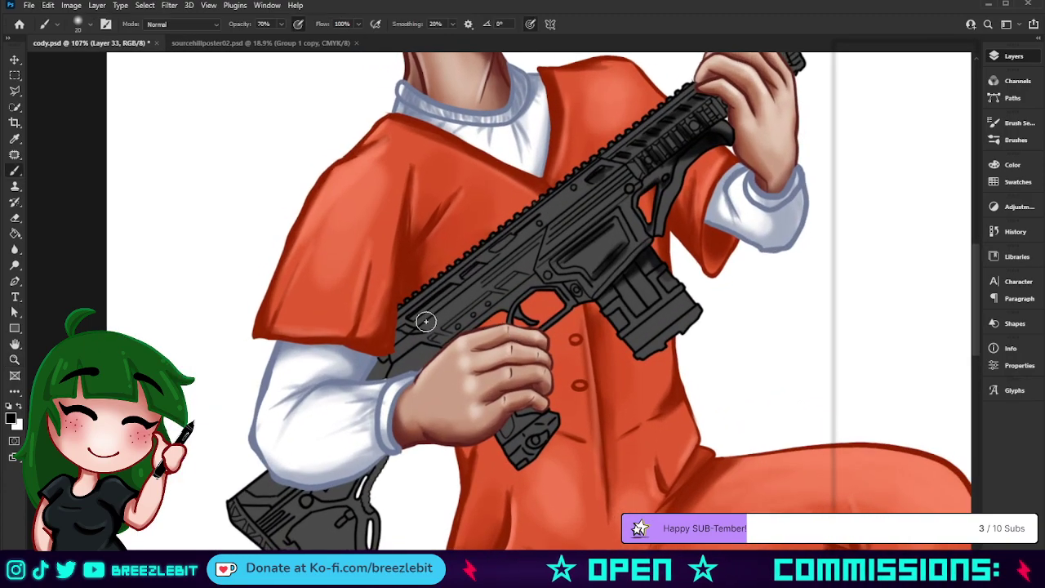
key(])
key(])
key(])
key(])
mouse_move(395, 325)
mouse_down()
mouse_move(378, 374)
mouse_move(398, 376)
mouse_move(378, 386)
mouse_move(390, 380)
mouse_up()
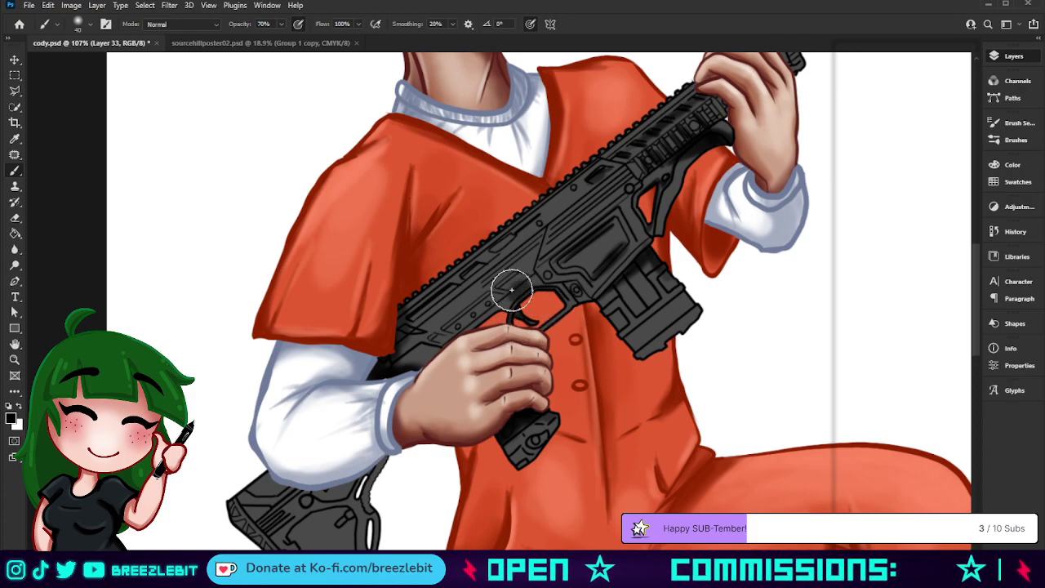
Deepen the recesses on the lower receiver above the trigger hand with a soft 20 px black brush
key(bracketleft)
key(bracketleft)
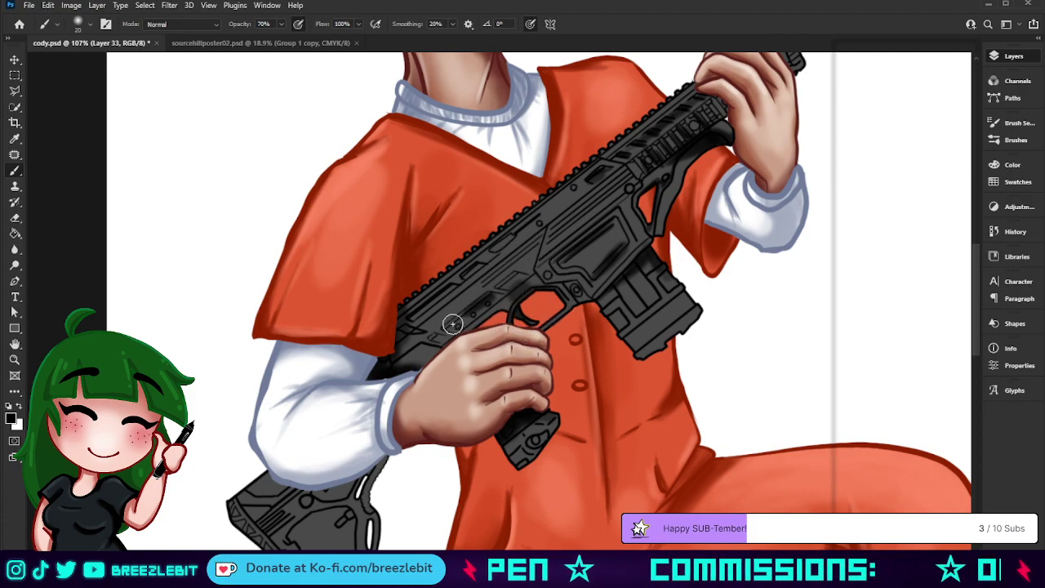
drag(483, 301, 437, 332)
Shade the magazine's ribs and base with soft black strokes, using brush sizes from 10 to 30 px
key(bracketleft)
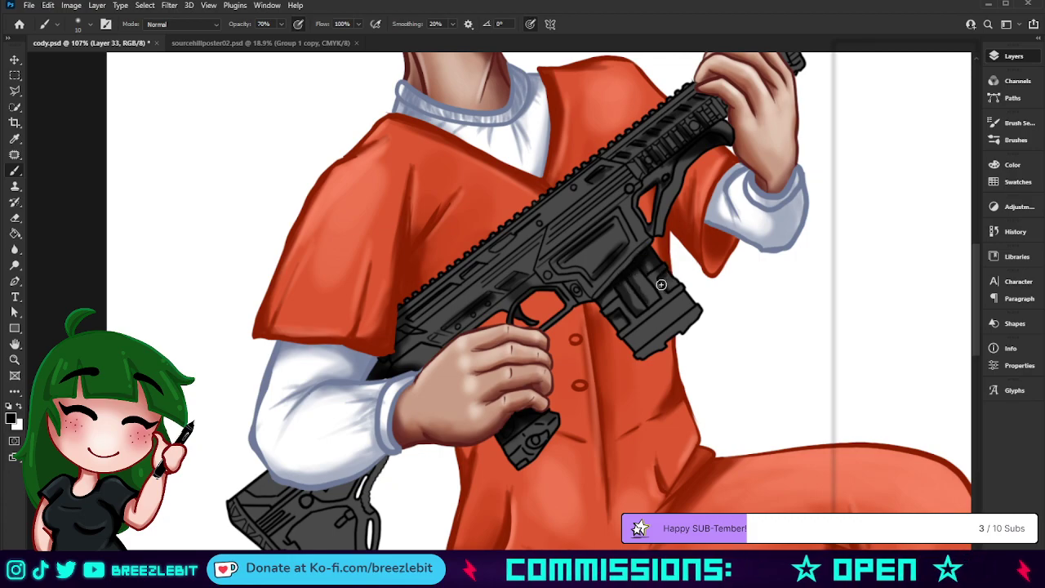
key(bracketright)
key(bracketright)
key(bracketright)
key(bracketright)
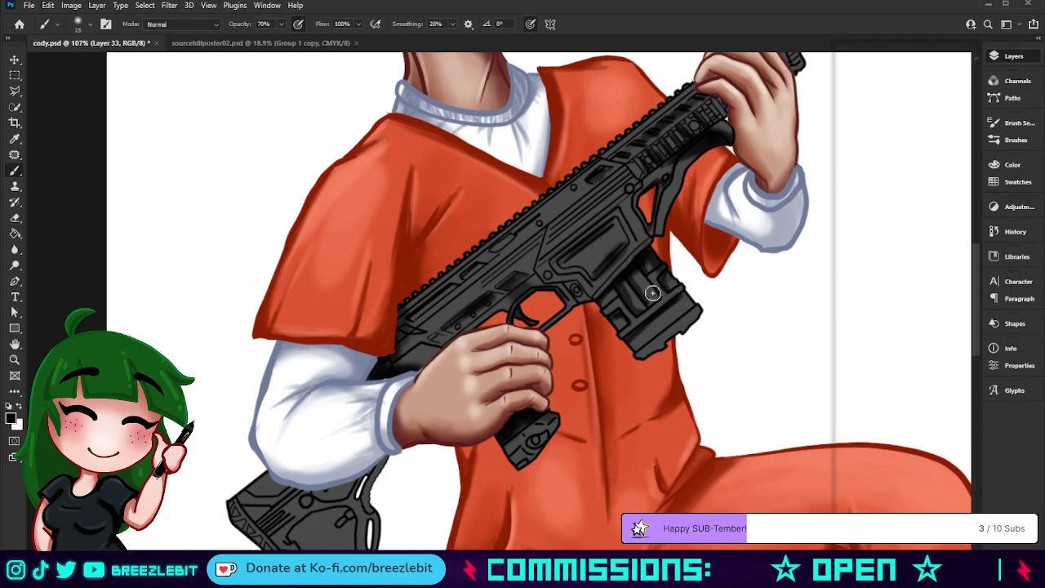
mouse_move(632, 343)
mouse_down()
mouse_move(644, 367)
mouse_move(630, 347)
mouse_move(651, 322)
mouse_move(642, 330)
mouse_up()
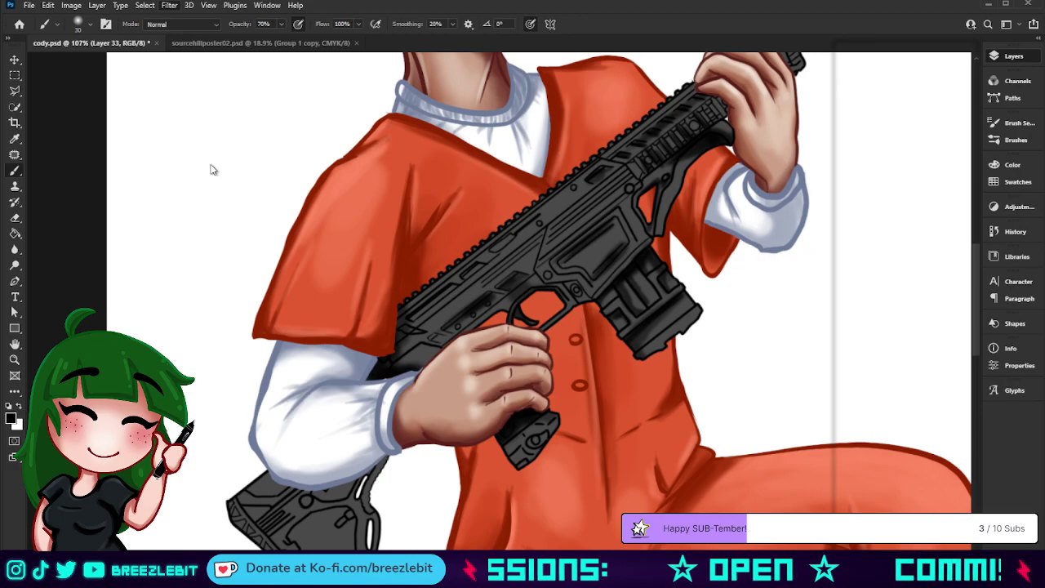
key(h)
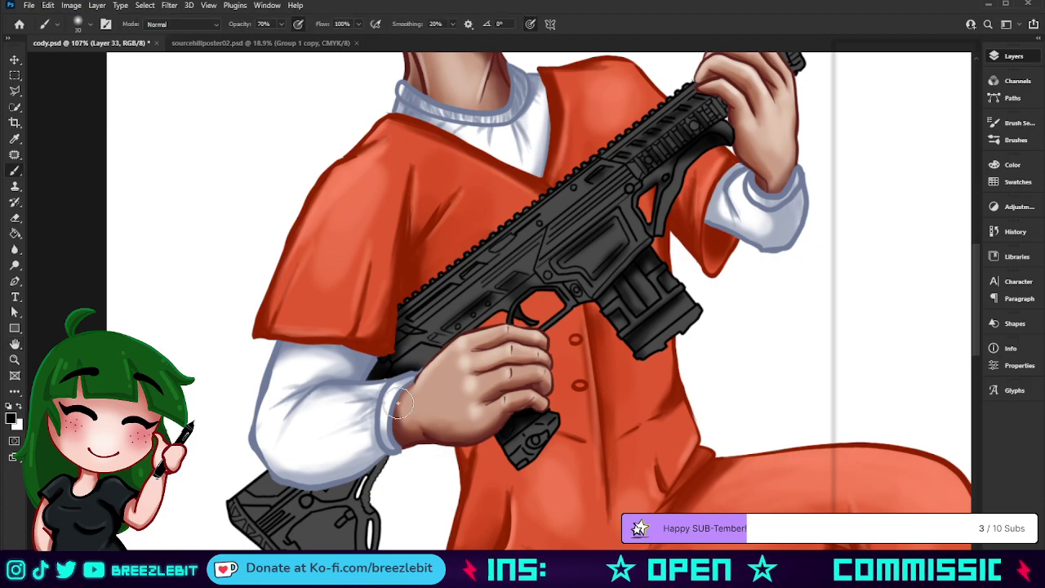
Shade the handguard beside the supporting fingers and the base of the barrel with a soft 30 px black brush
key(z)
drag(429, 320, 398, 348)
drag(624, 173, 649, 209)
key(b)
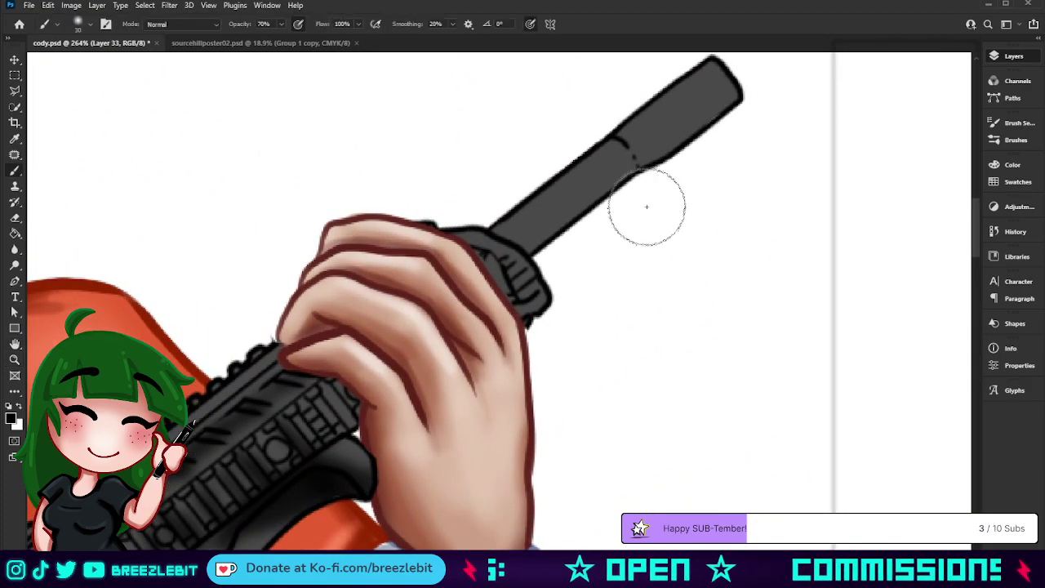
mouse_move(322, 371)
mouse_down()
mouse_move(291, 358)
mouse_move(363, 392)
mouse_move(374, 421)
mouse_up()
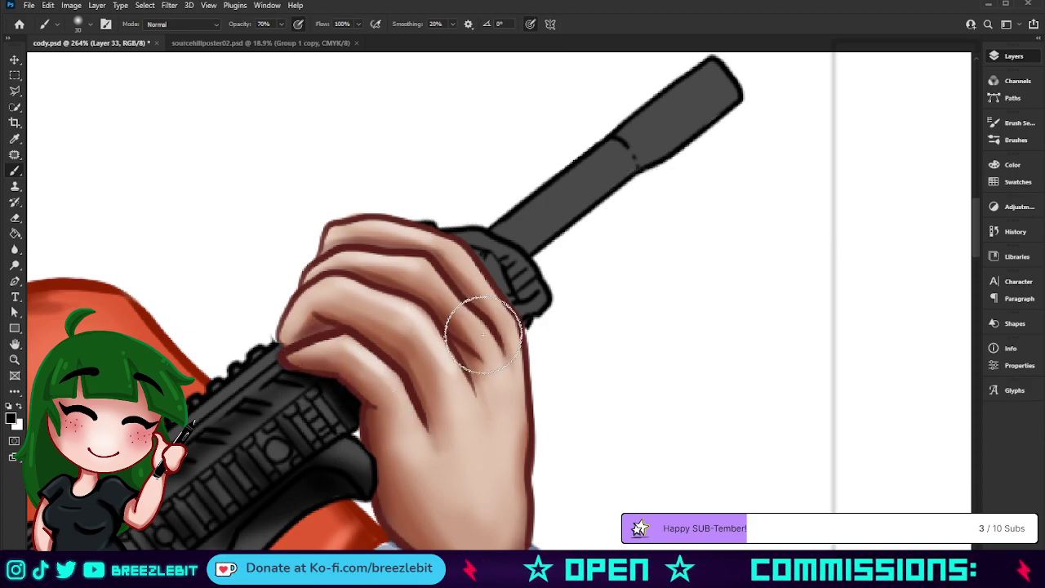
mouse_move(483, 334)
mouse_down()
mouse_move(534, 316)
mouse_move(481, 290)
mouse_move(513, 307)
mouse_move(491, 284)
mouse_move(532, 242)
mouse_up()
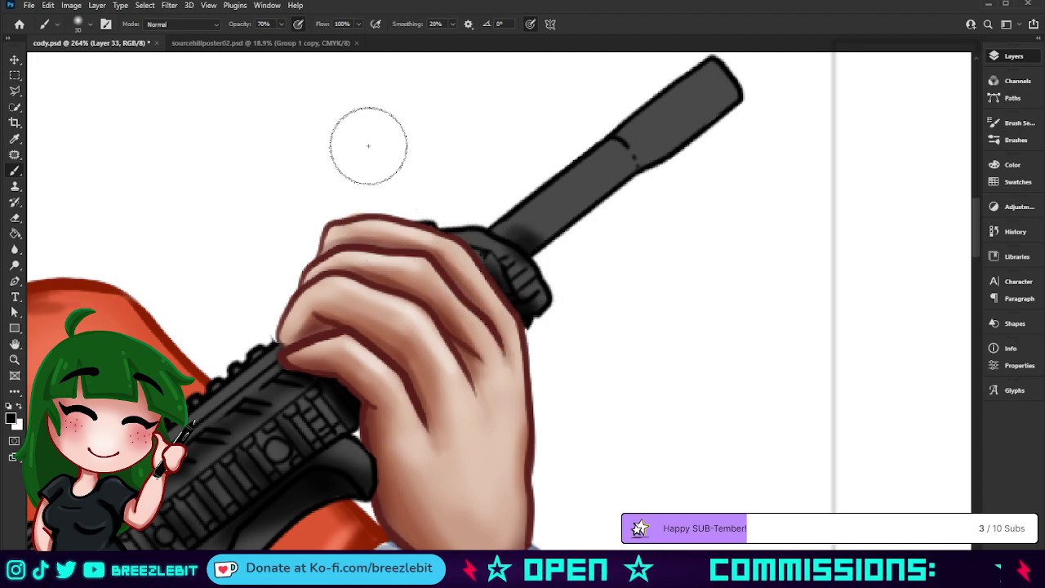
Darken the barrel's lower edge and the joint line at the muzzle piece with a progressively smaller soft black brush
key(bracketleft)
key(bracketleft)
key(bracketleft)
key(bracketleft)
key(bracketleft)
mouse_move(634, 167)
mouse_down()
mouse_move(523, 254)
mouse_move(638, 166)
mouse_move(620, 139)
mouse_move(633, 155)
mouse_move(621, 154)
mouse_move(675, 151)
mouse_move(631, 165)
mouse_move(657, 155)
mouse_up()
key(bracketleft)
key(bracketleft)
key(bracketleft)
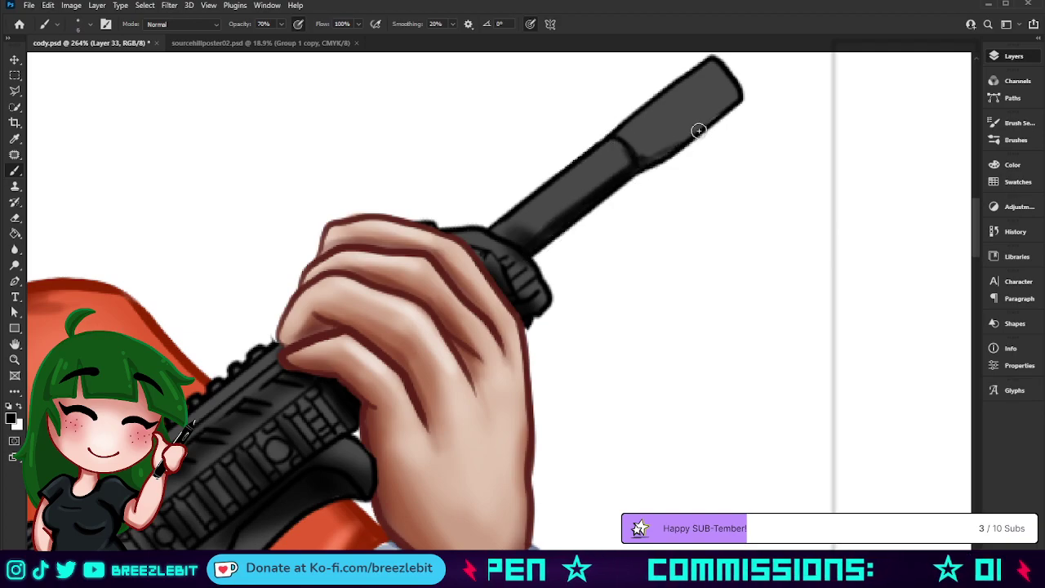
Shade the lower side of the muzzle piece with a soft 15 px black brush at 70% opacity
key(bracketright)
key(bracketright)
key(bracketright)
key(bracketright)
key(bracketright)
mouse_move(726, 93)
mouse_down()
mouse_move(648, 147)
mouse_move(724, 90)
mouse_move(717, 98)
mouse_up()
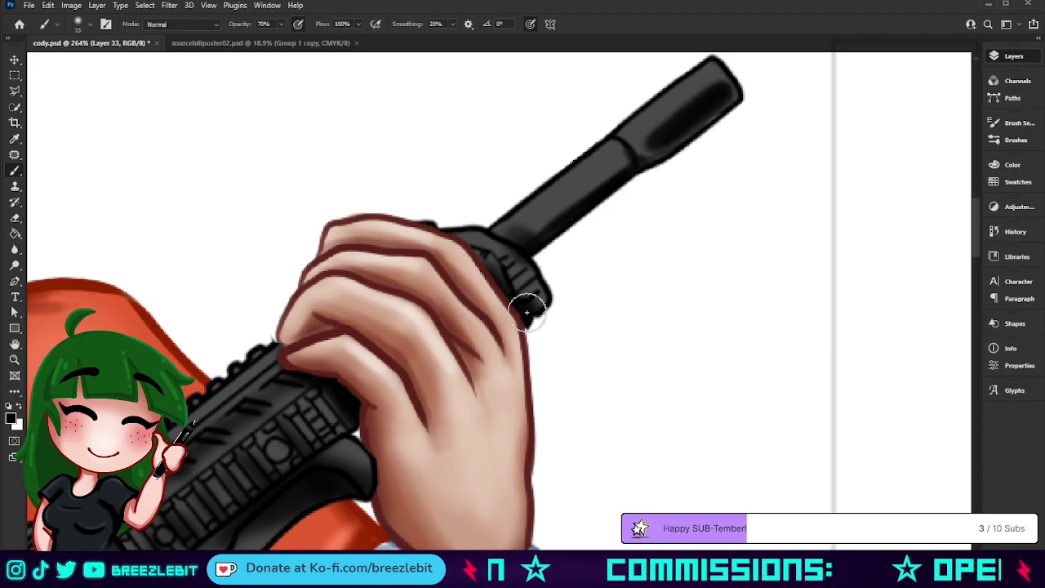
Undo the trial stroke under the sleeve and shade the stock's lower edge with a soft 40 px black brush
key(z)
mouse_move(622, 195)
mouse_down()
mouse_move(583, 210)
mouse_move(559, 302)
mouse_move(503, 332)
mouse_up()
drag(483, 296, 515, 299)
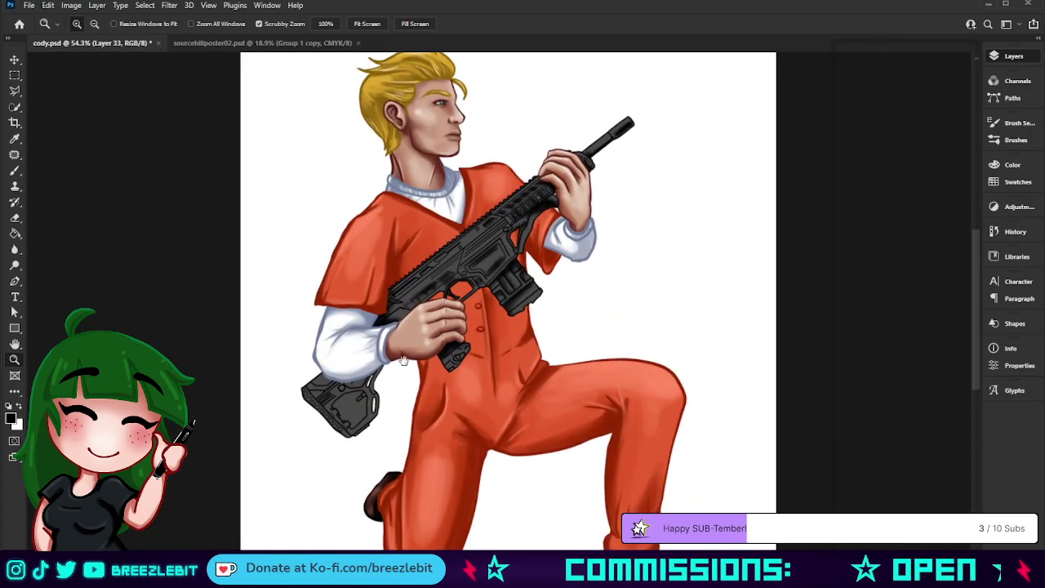
mouse_move(422, 408)
mouse_down()
mouse_move(474, 411)
mouse_move(428, 408)
mouse_move(430, 384)
mouse_up()
key(b)
key(bracketright)
key(bracketright)
key(bracketright)
key(bracketright)
key(bracketright)
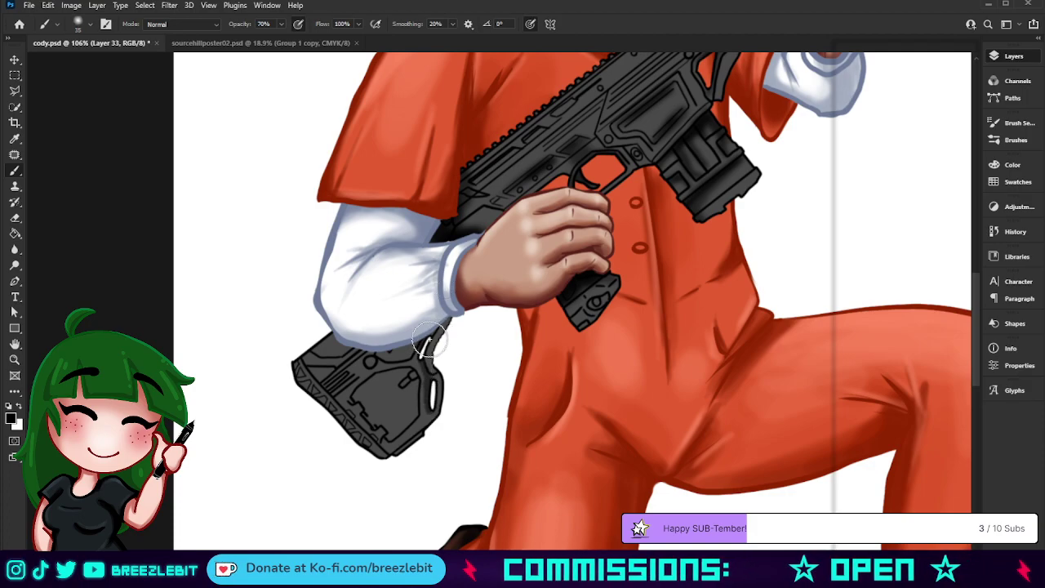
drag(432, 340, 374, 341)
key(ctrl+z)
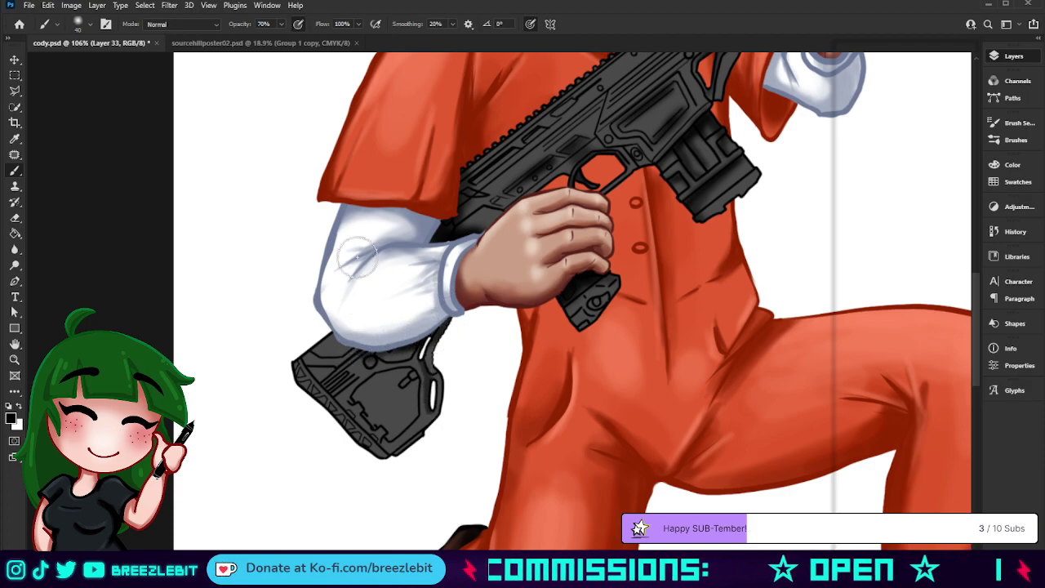
mouse_move(426, 437)
mouse_down()
mouse_move(400, 461)
mouse_move(362, 461)
mouse_up()
Darken the stock's toothed rear edge and inner panel with soft black strokes, using 30 and 20 px brushes
key(bracketleft)
key(bracketleft)
key(bracketleft)
key(bracketleft)
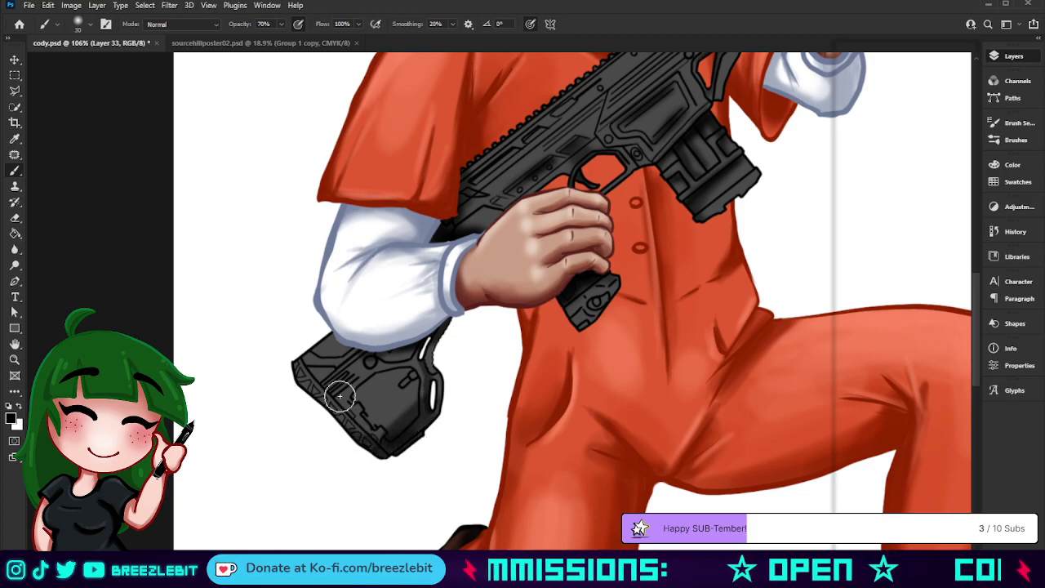
mouse_move(405, 408)
mouse_down()
mouse_move(376, 430)
mouse_move(376, 418)
mouse_move(395, 439)
mouse_move(372, 457)
mouse_up()
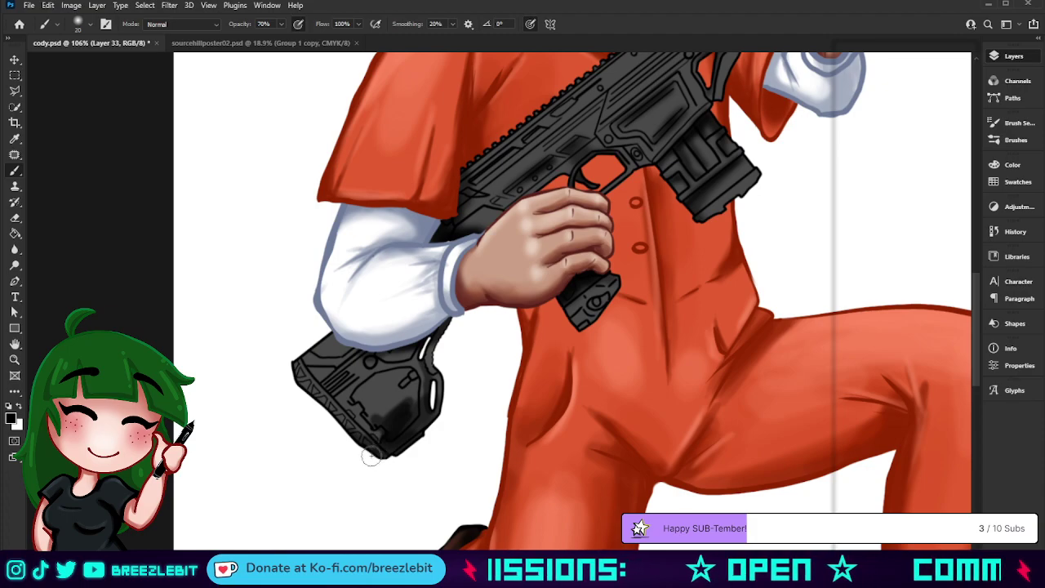
Try a soft black shading stroke with a larger brush across the stock's inner panel
key(bracketright)
key(bracketright)
key(bracketright)
key(bracketright)
mouse_move(398, 386)
mouse_down()
mouse_move(376, 371)
mouse_move(374, 398)
mouse_move(389, 390)
mouse_move(374, 413)
mouse_up()
key(bracketright)
key(bracketright)
key(bracketright)
key(bracketright)
key(bracketright)
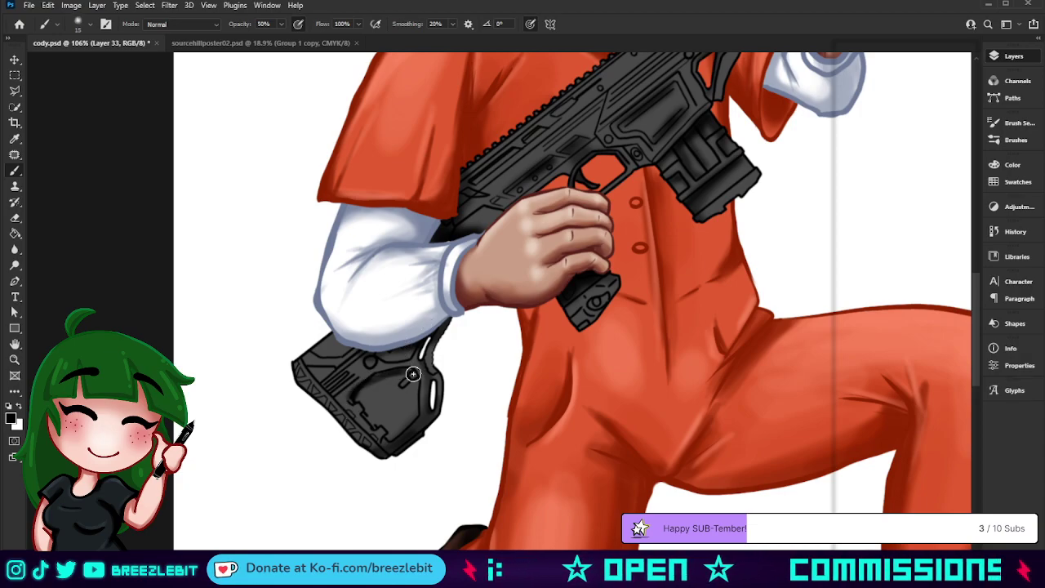
Shade the stock's rear section, upper corner and inner panel with soft black at 50% opacity, using 15 and 30 px brushes
key(5)
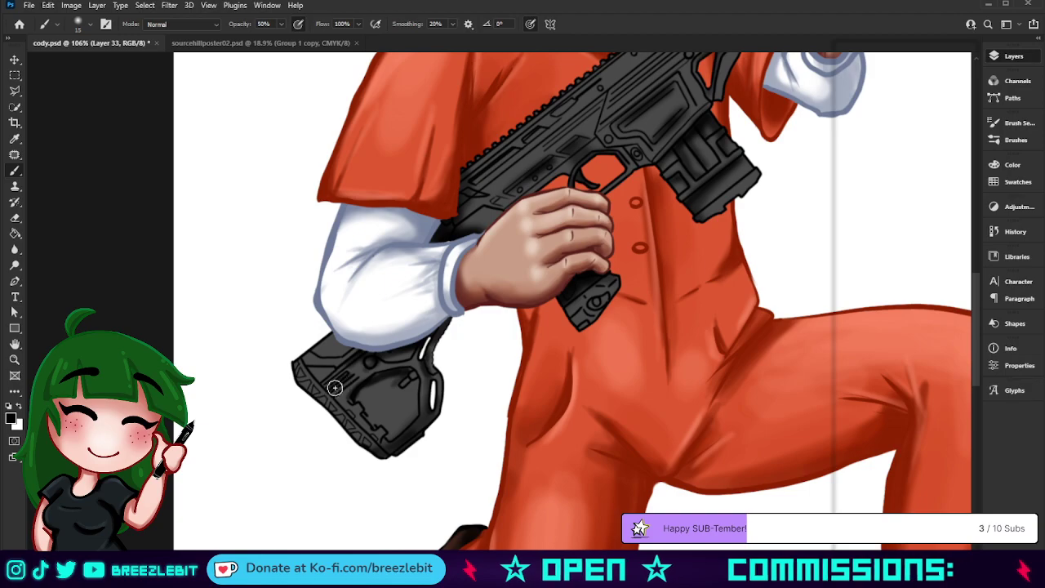
mouse_move(335, 387)
mouse_down()
mouse_move(341, 374)
mouse_move(307, 368)
mouse_up()
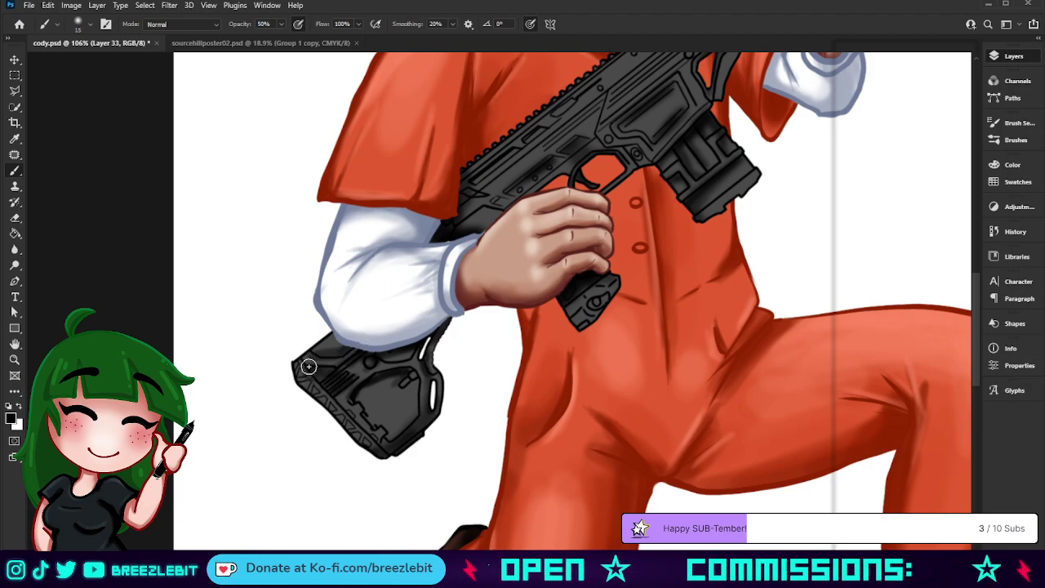
drag(331, 353, 304, 350)
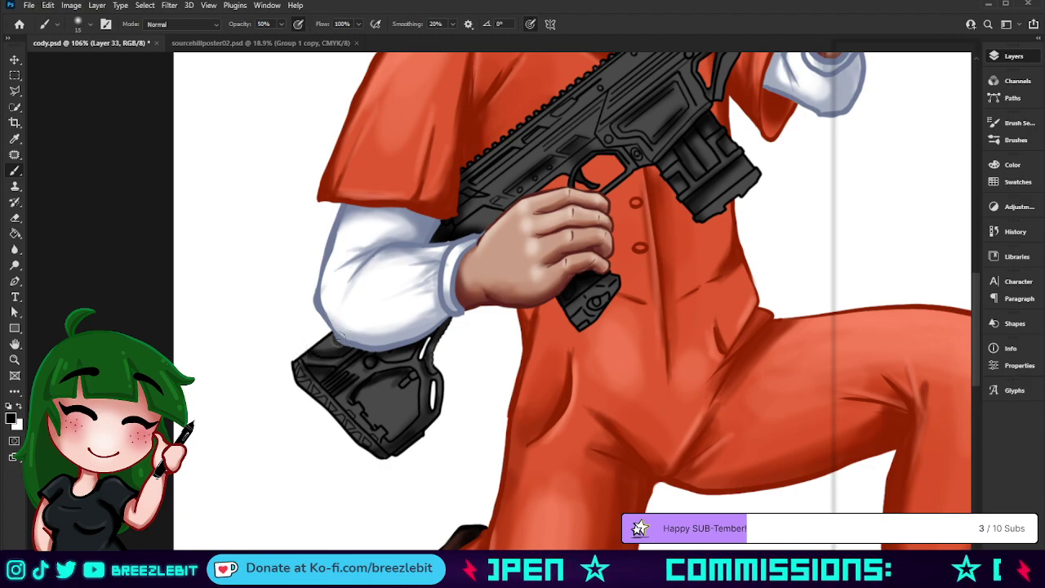
mouse_move(326, 396)
mouse_down()
mouse_move(317, 388)
mouse_move(389, 449)
mouse_move(360, 404)
mouse_move(365, 386)
mouse_move(366, 410)
mouse_move(385, 432)
mouse_up()
key(bracketright)
key(bracketright)
key(bracketright)
key(bracketright)
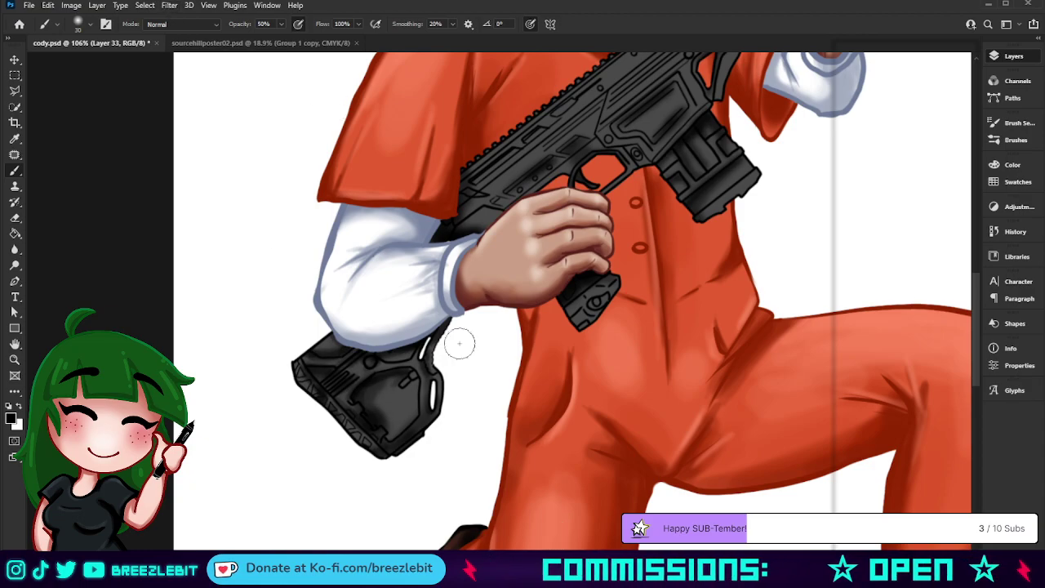
Darken the long grooves along the side of the rifle's receiver with a soft 15 px black brush at 50% opacity
key(z)
drag(499, 373, 415, 338)
drag(445, 269, 522, 271)
key(b)
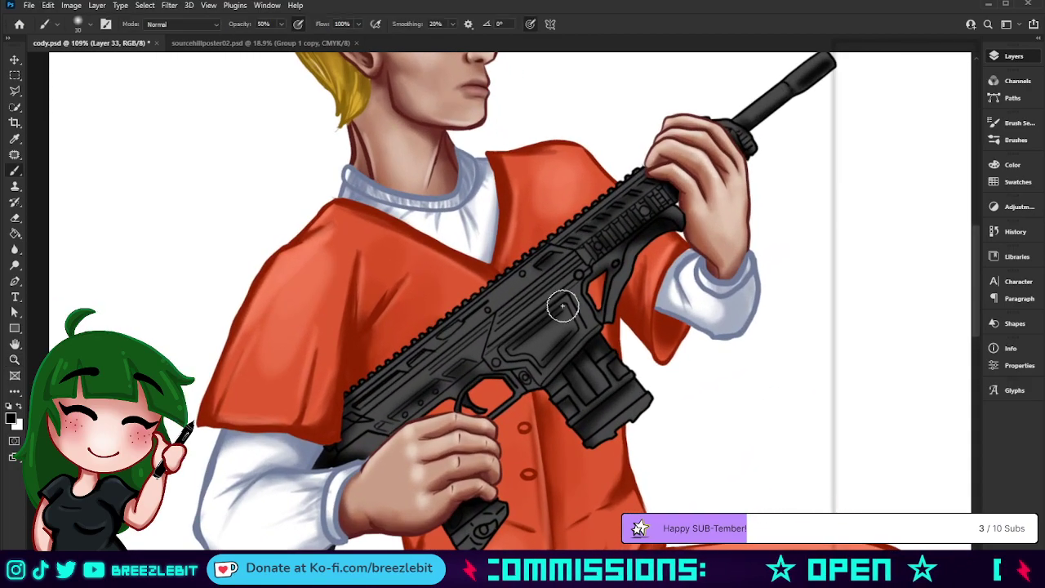
key(bracketleft)
key(bracketleft)
key(bracketleft)
key(bracketleft)
key(bracketleft)
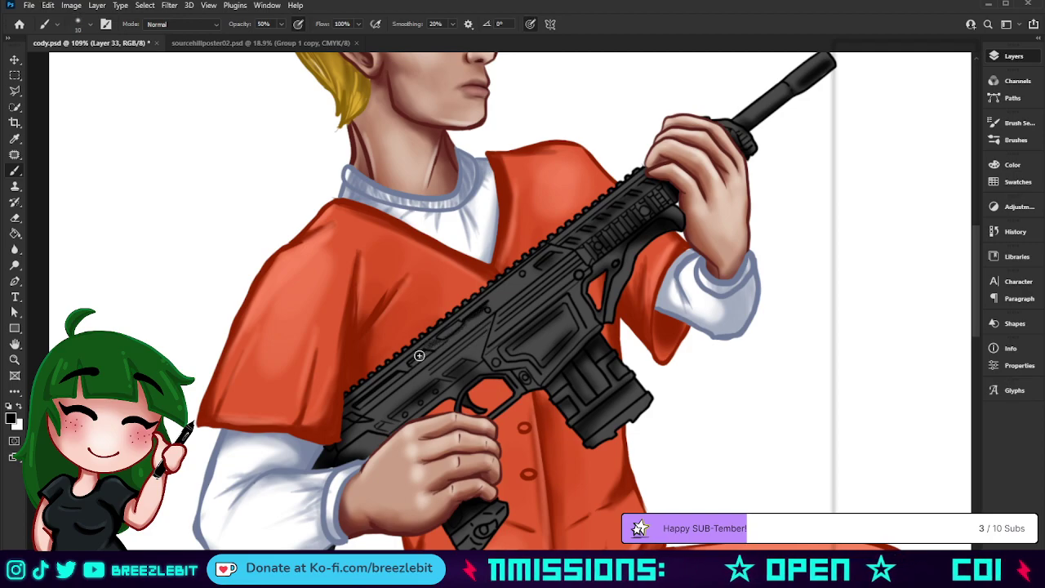
key(bracketright)
drag(480, 332, 416, 381)
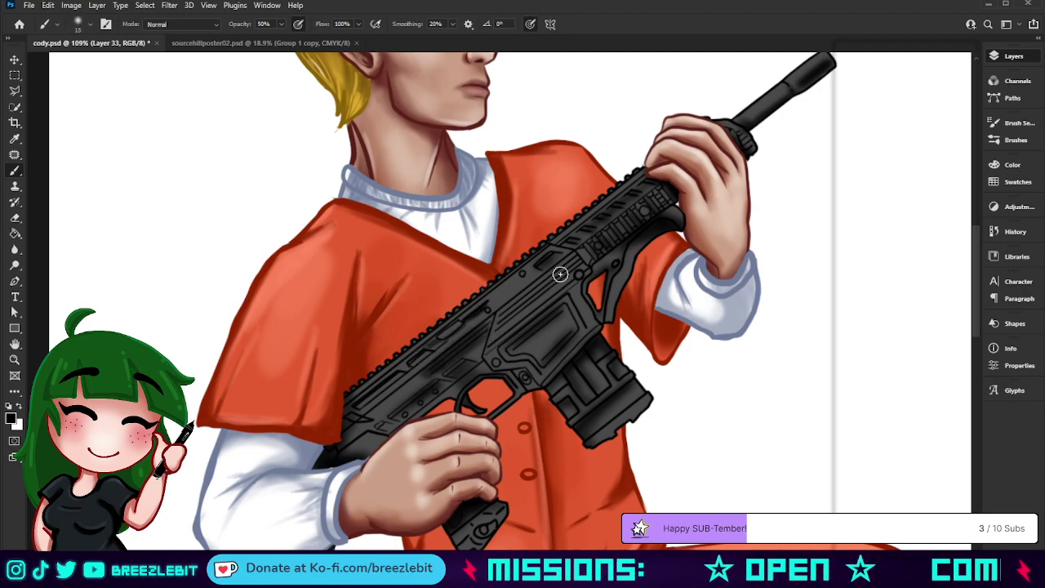
drag(560, 275, 509, 315)
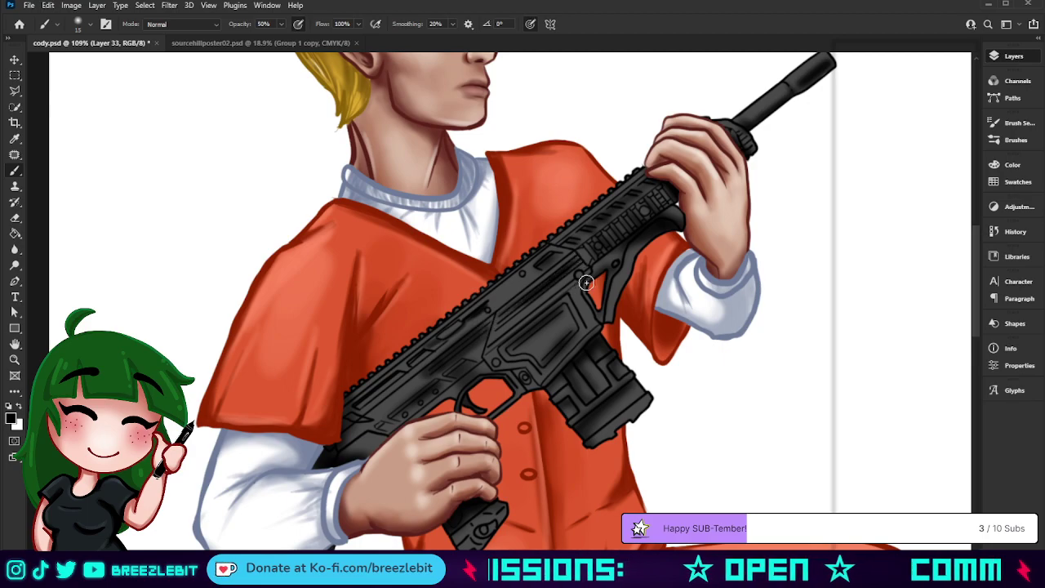
drag(581, 280, 557, 295)
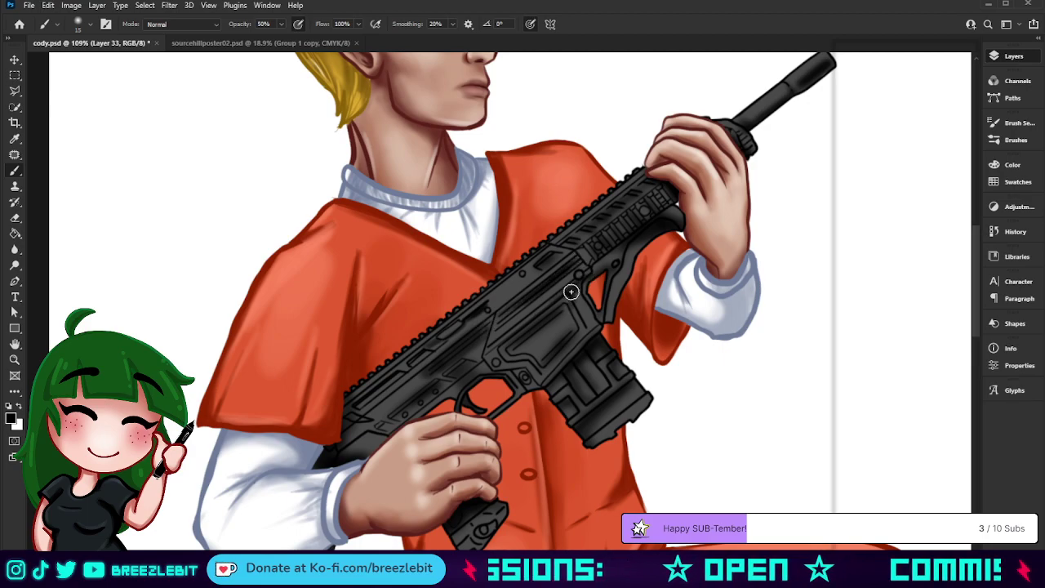
Shade the frame around the receiver's recessed panel and the band below the top rail with soft black strokes
drag(565, 310, 503, 351)
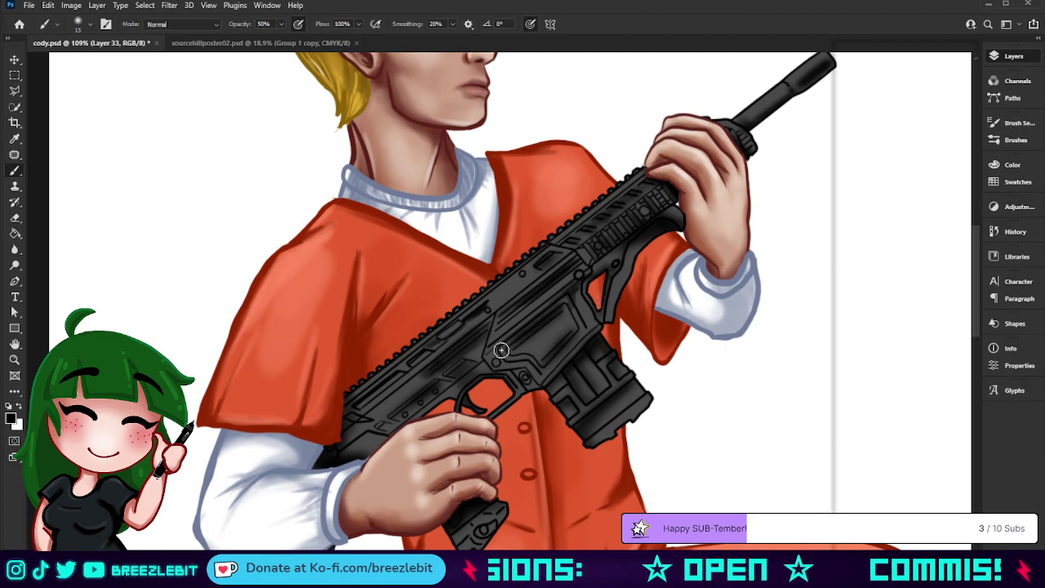
drag(576, 290, 585, 322)
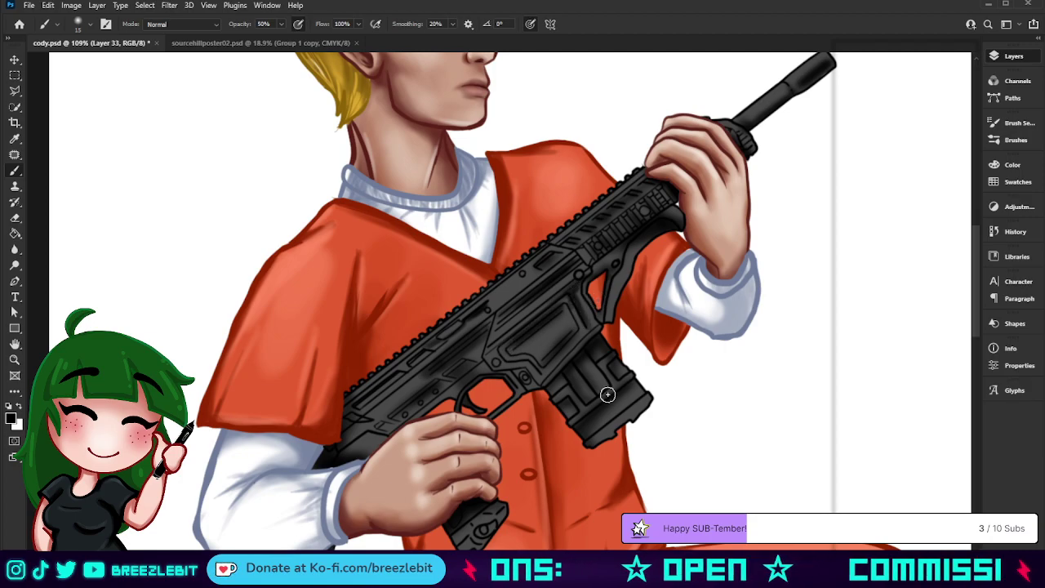
drag(528, 362, 508, 368)
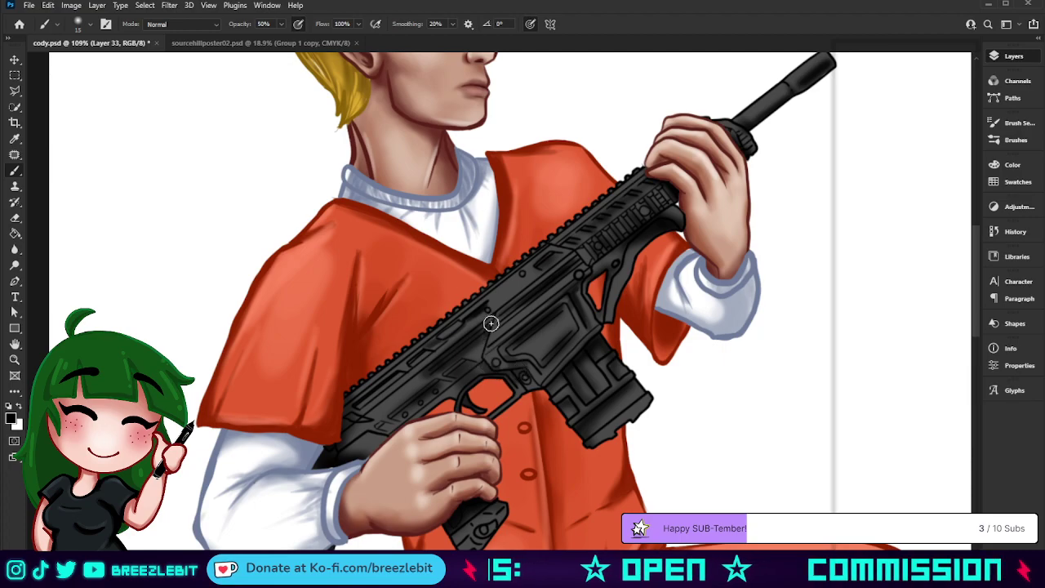
mouse_move(490, 323)
mouse_down()
mouse_move(450, 352)
mouse_move(500, 314)
mouse_move(355, 425)
mouse_move(411, 380)
mouse_move(373, 393)
mouse_up()
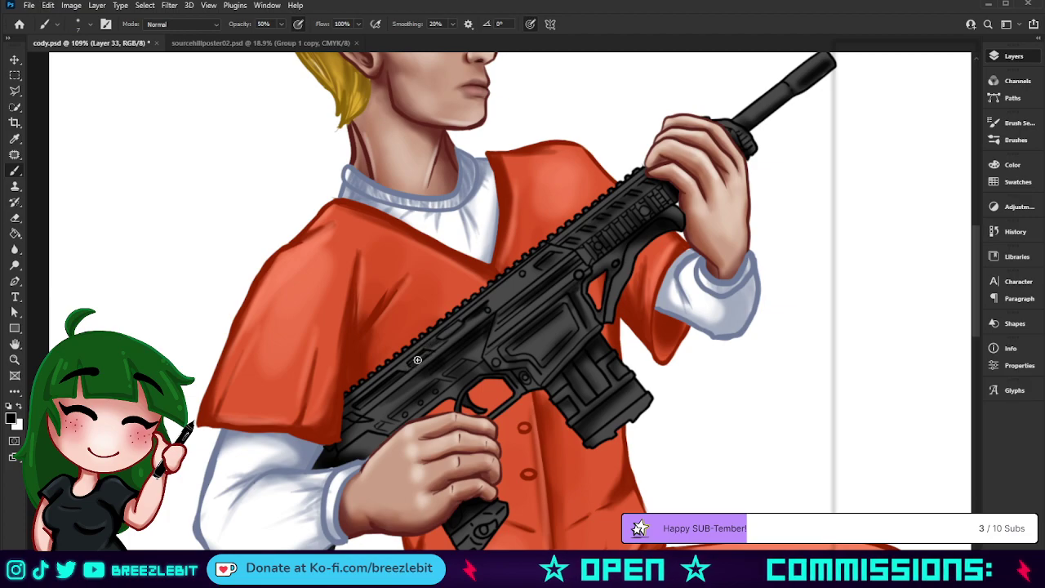
mouse_move(455, 329)
mouse_down()
mouse_move(463, 313)
mouse_move(463, 326)
mouse_up()
Darken the rear of the receiver beside the sleeve and the end of the pistol grip with a soft 25 px black brush
key(bracketright)
key(bracketright)
key(bracketright)
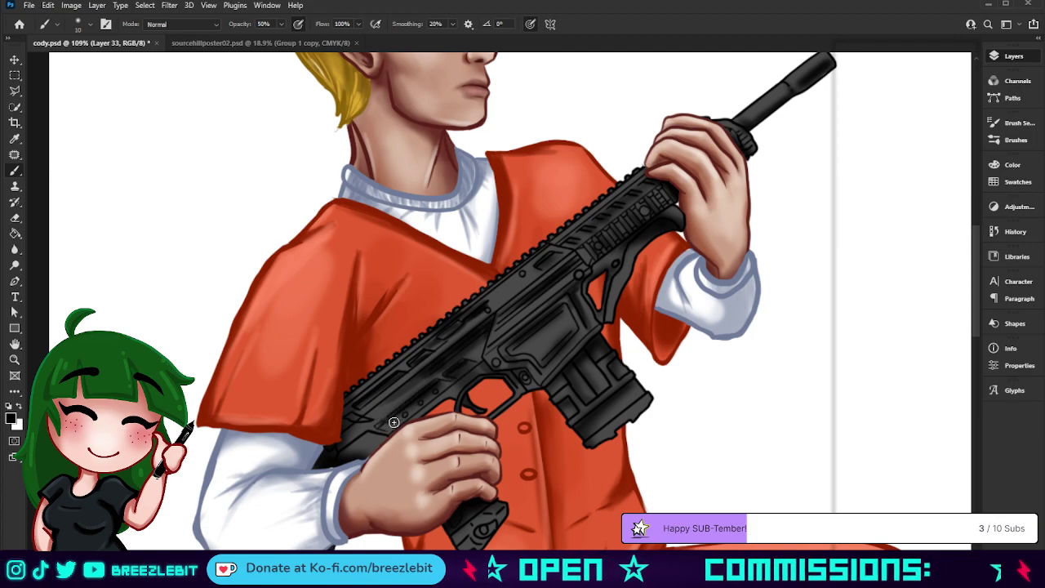
key(bracketright)
key(bracketright)
key(bracketright)
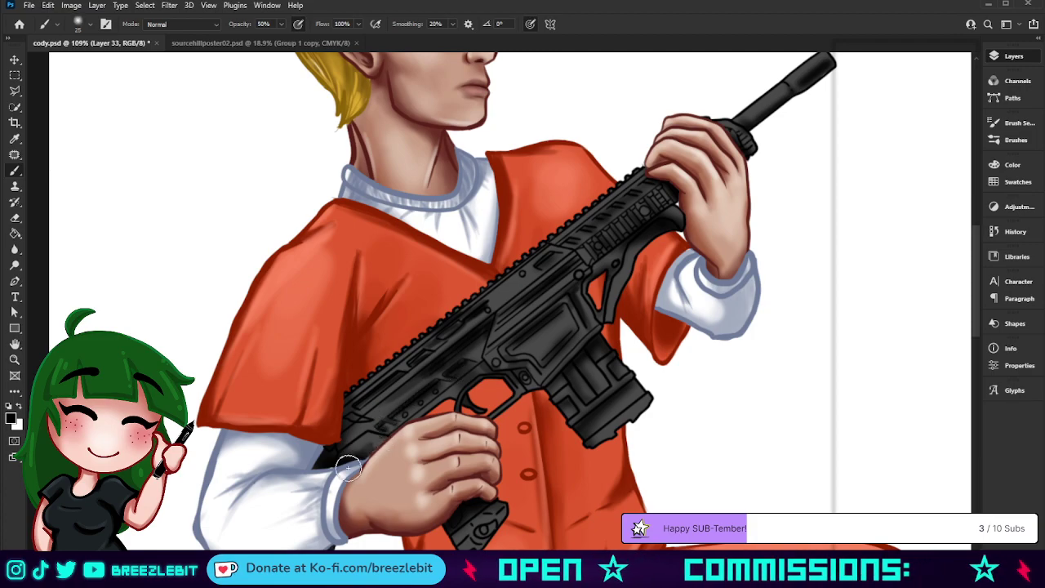
mouse_move(340, 463)
mouse_down()
mouse_move(322, 464)
mouse_move(331, 462)
mouse_up()
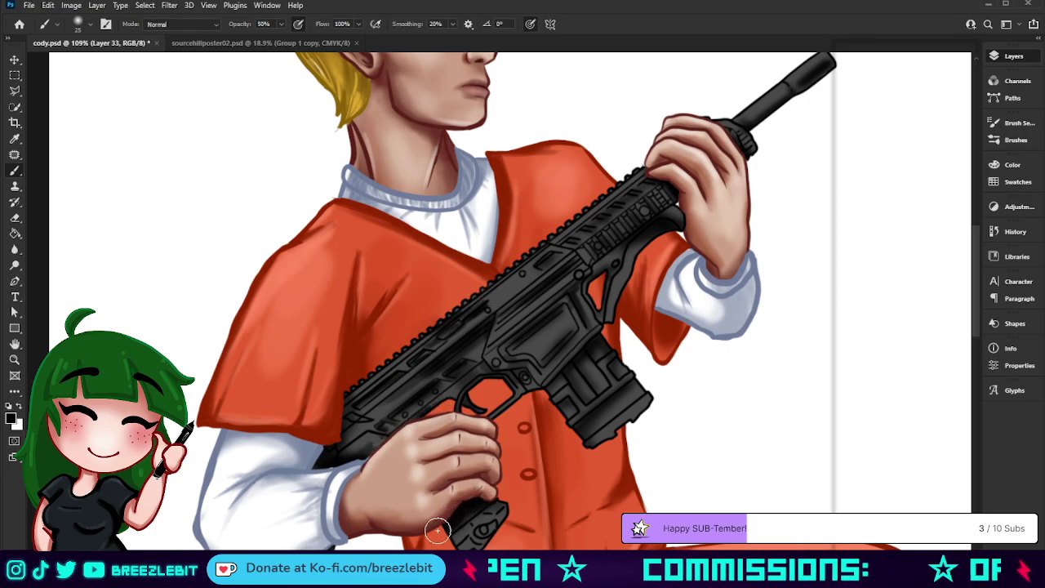
drag(500, 528, 495, 519)
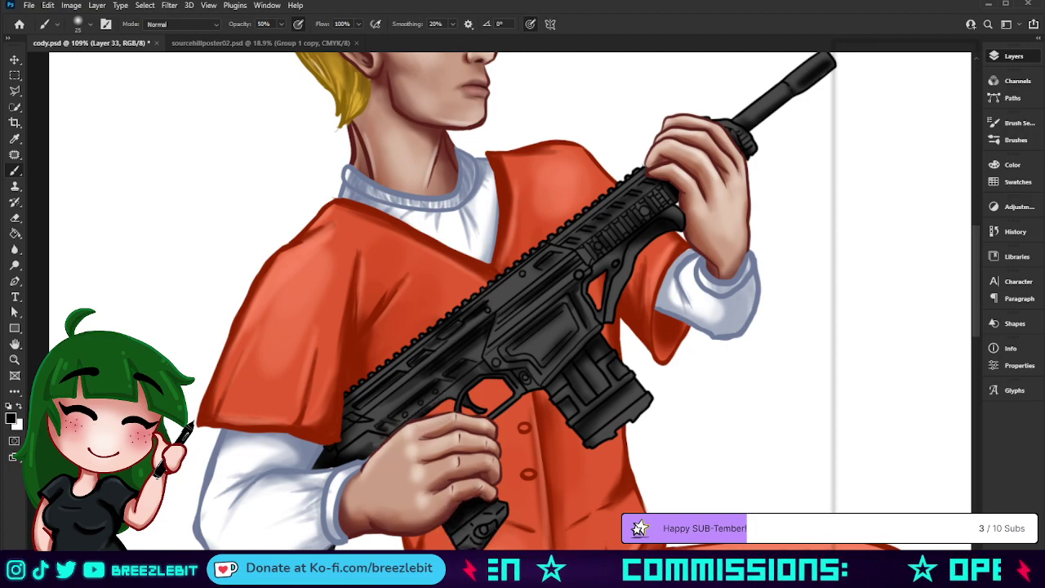
Shade the magazine's lower edge and the angled foregrip with soft black strokes, using brushes between 7 and 15 px
key([)
key([)
key([)
key([)
key([)
key([)
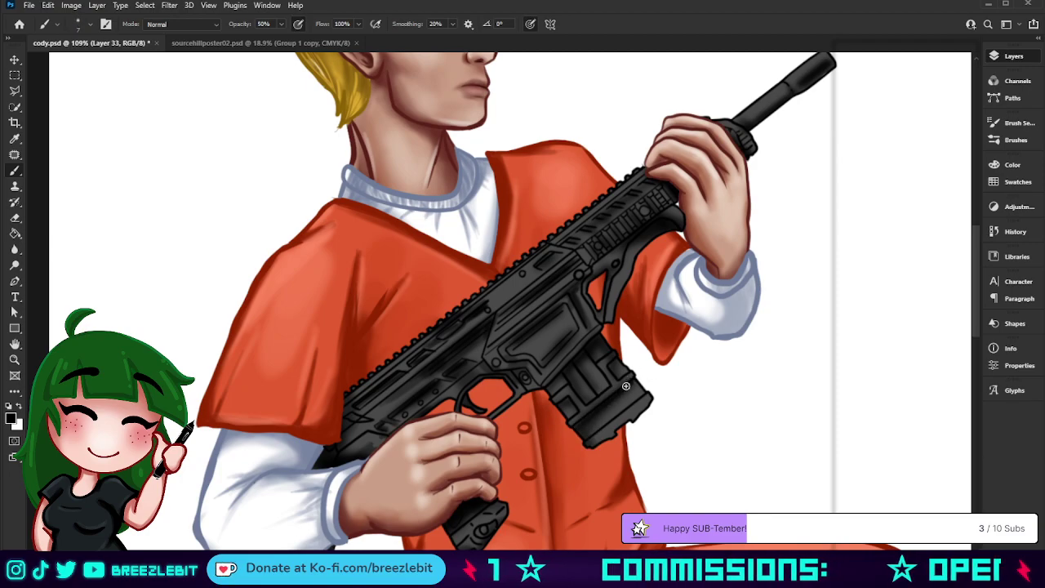
mouse_move(595, 434)
mouse_down()
mouse_move(625, 432)
mouse_move(643, 419)
mouse_move(613, 436)
mouse_move(654, 401)
mouse_move(615, 433)
mouse_up()
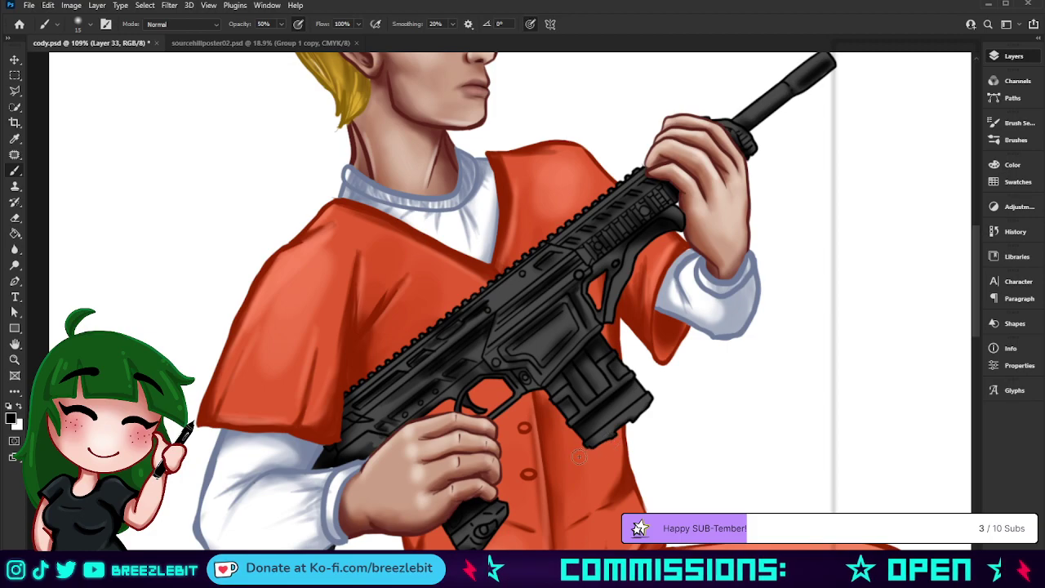
key([)
drag(645, 399, 582, 443)
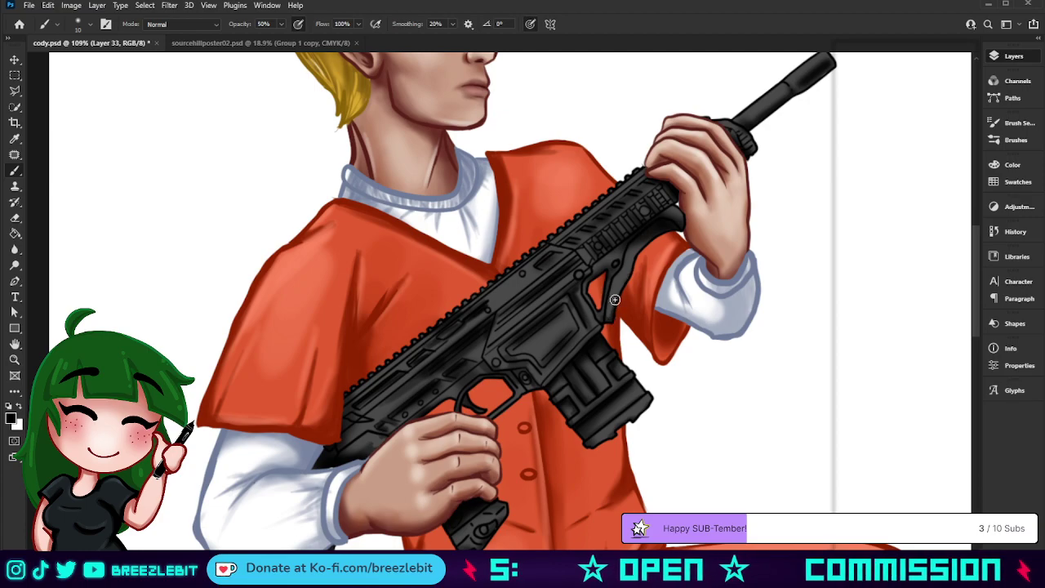
drag(615, 300, 637, 256)
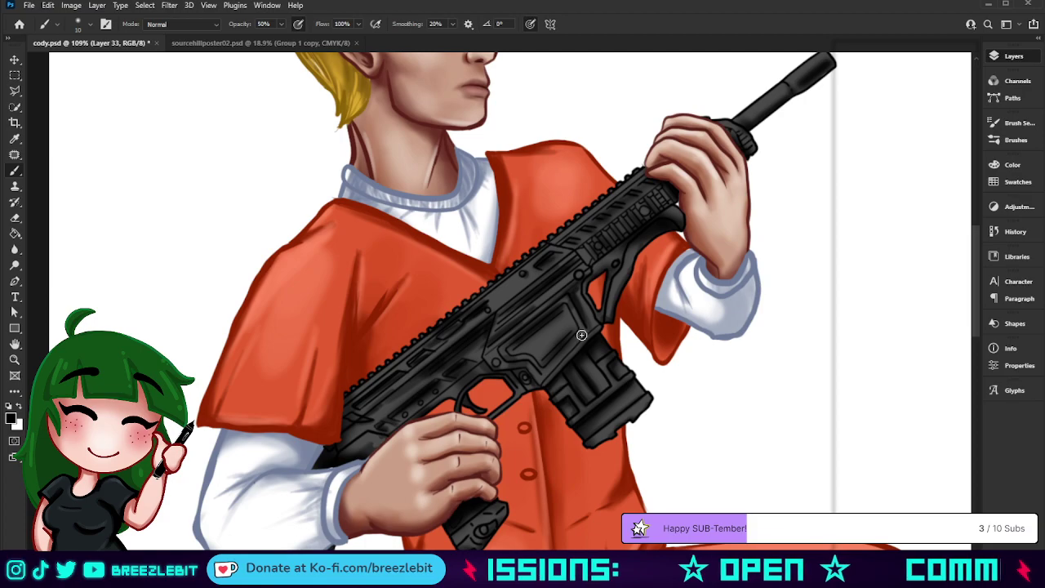
Add a new layer for the rifle's highlights and choose a medium gray as the painting color, starting from the stock's tone
key(z)
drag(518, 245, 488, 280)
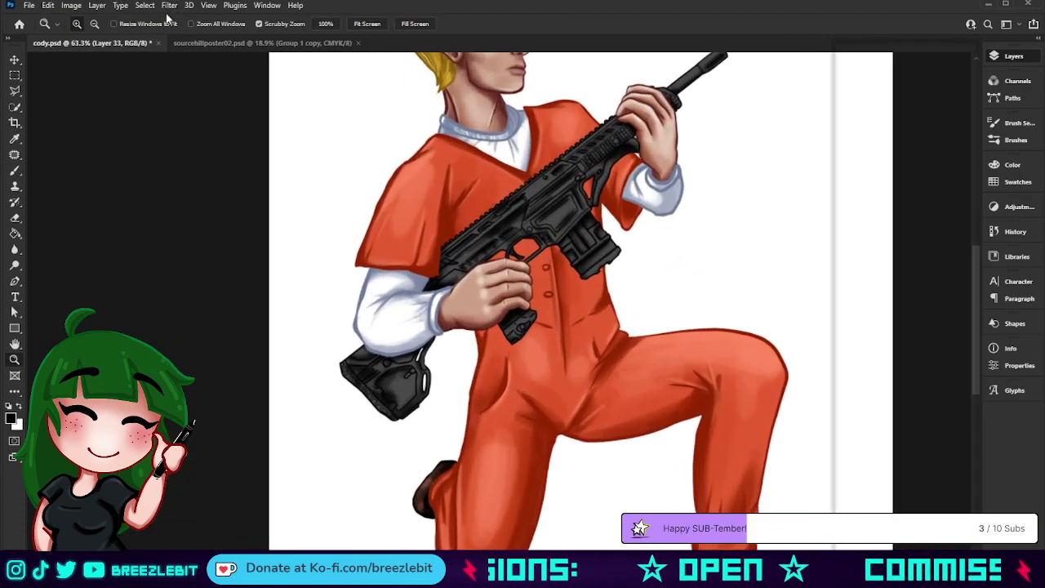
drag(594, 298, 561, 303)
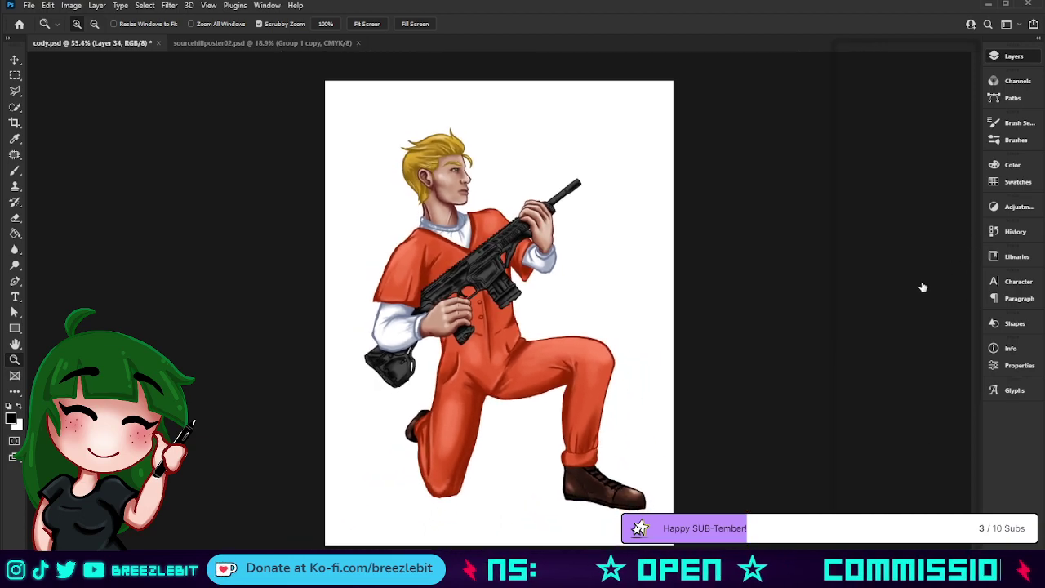
key(alt)
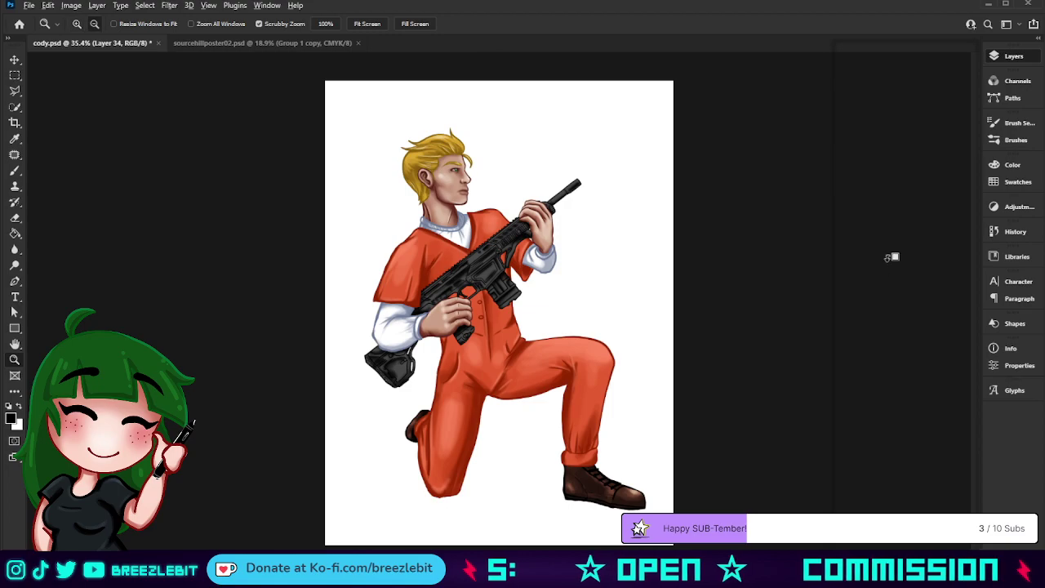
drag(413, 377, 470, 383)
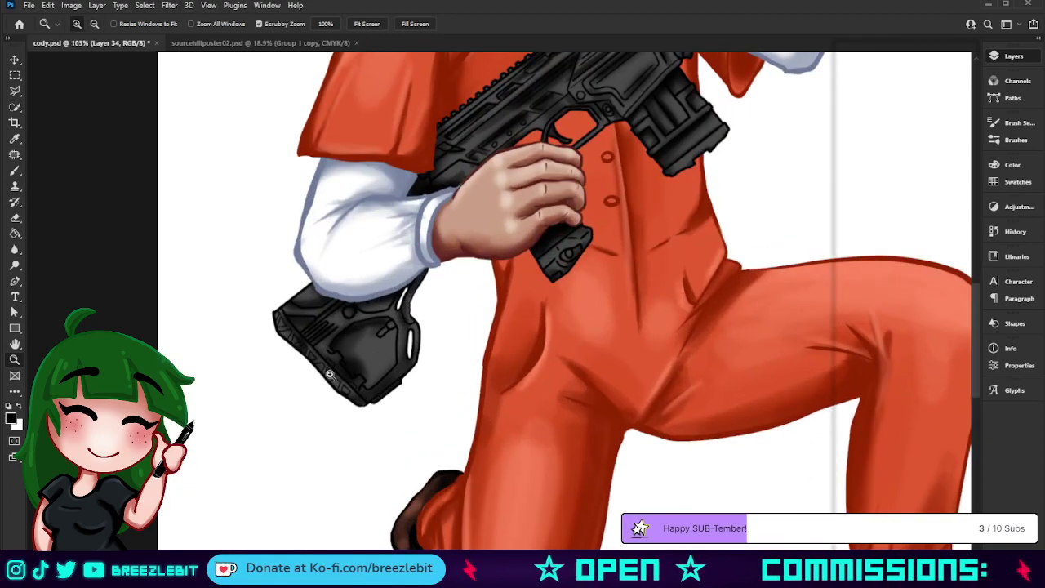
key(i)
click(372, 348)
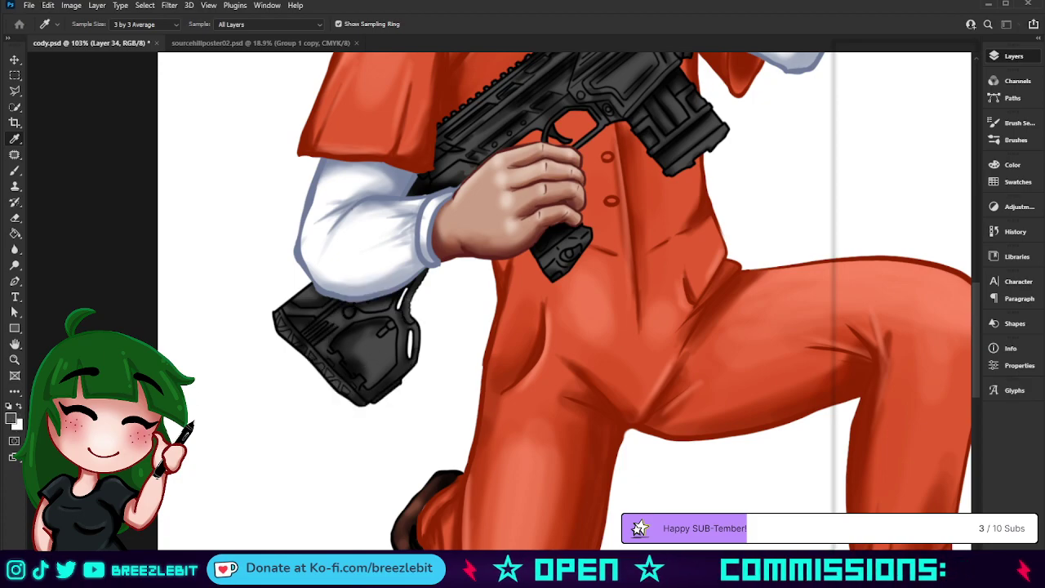
click(371, 416)
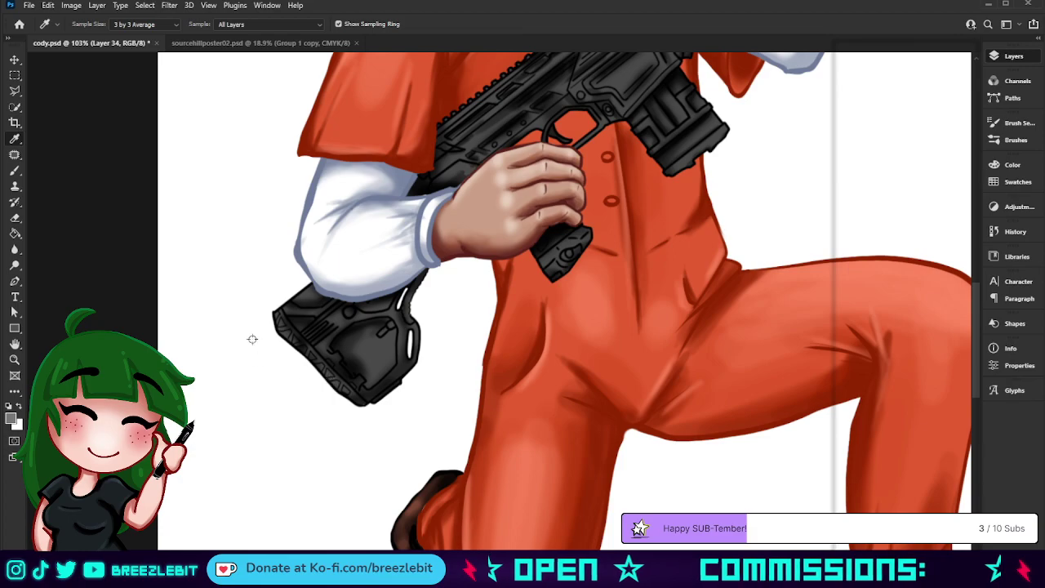
key(b)
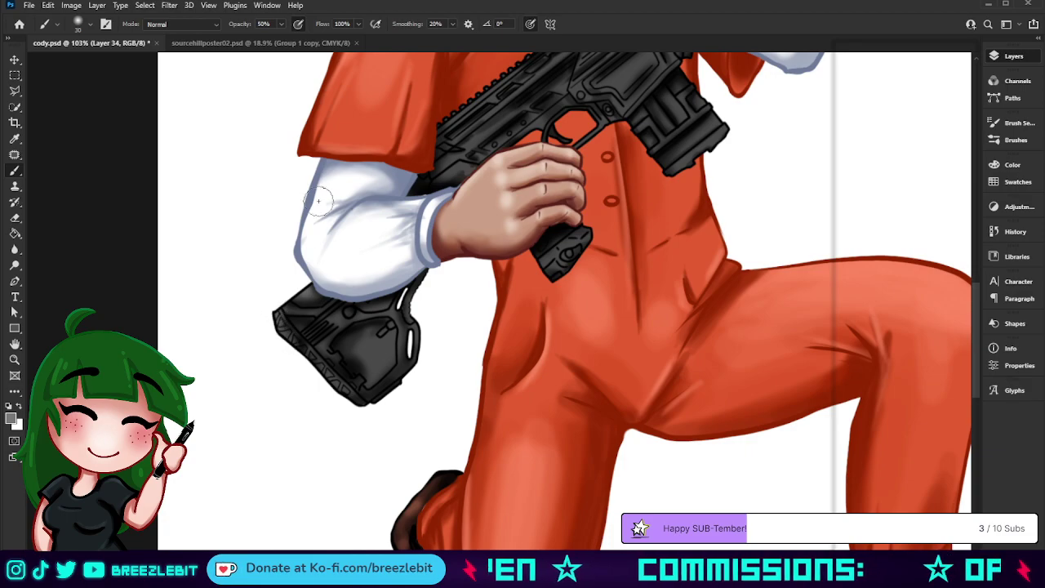
Paint soft gray highlights on the stock, finishing its inner panel with a 40 px brush at 50% opacity
key(bracketleft)
key(bracketleft)
key(bracketleft)
key(bracketleft)
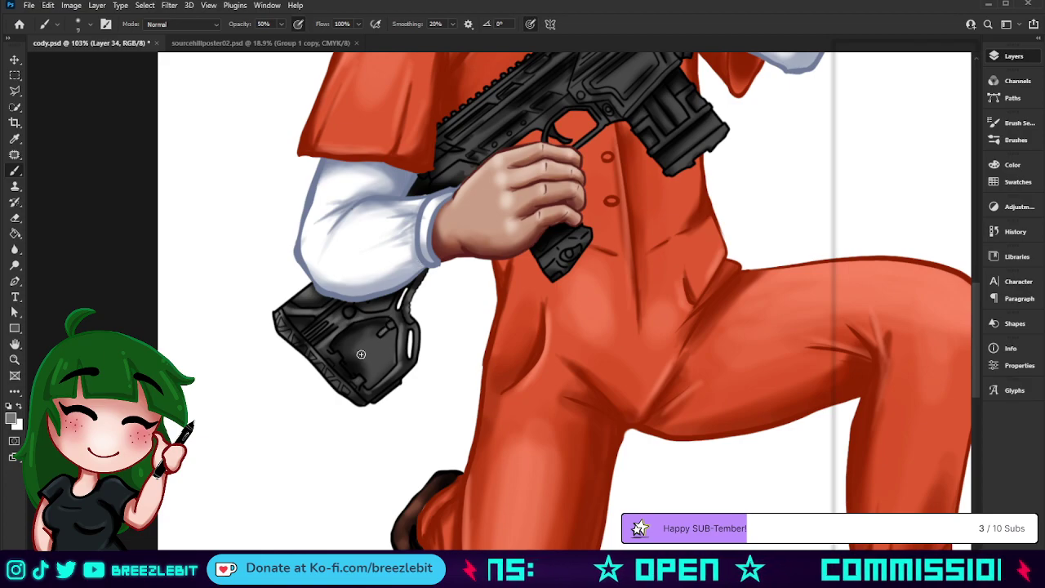
key(bracketright)
key(bracketright)
key(bracketright)
key(bracketright)
key(bracketright)
key(bracketright)
key(bracketright)
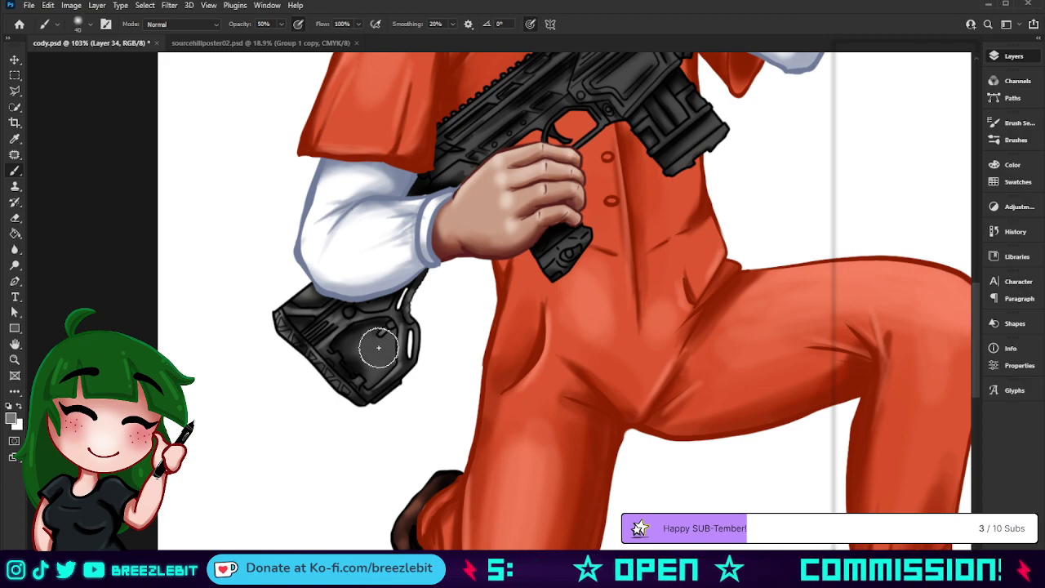
mouse_move(378, 346)
mouse_down()
mouse_move(378, 359)
mouse_move(367, 340)
mouse_move(352, 376)
mouse_up()
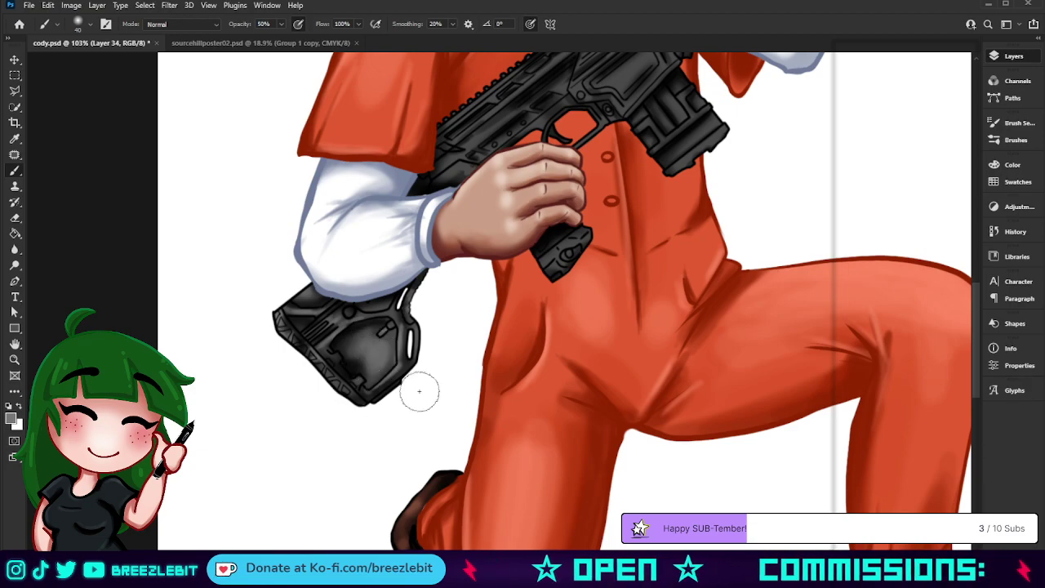
Add soft gray highlights to the magazine with a 10 px brush at 50% opacity
key(z)
key(ctrl+0)
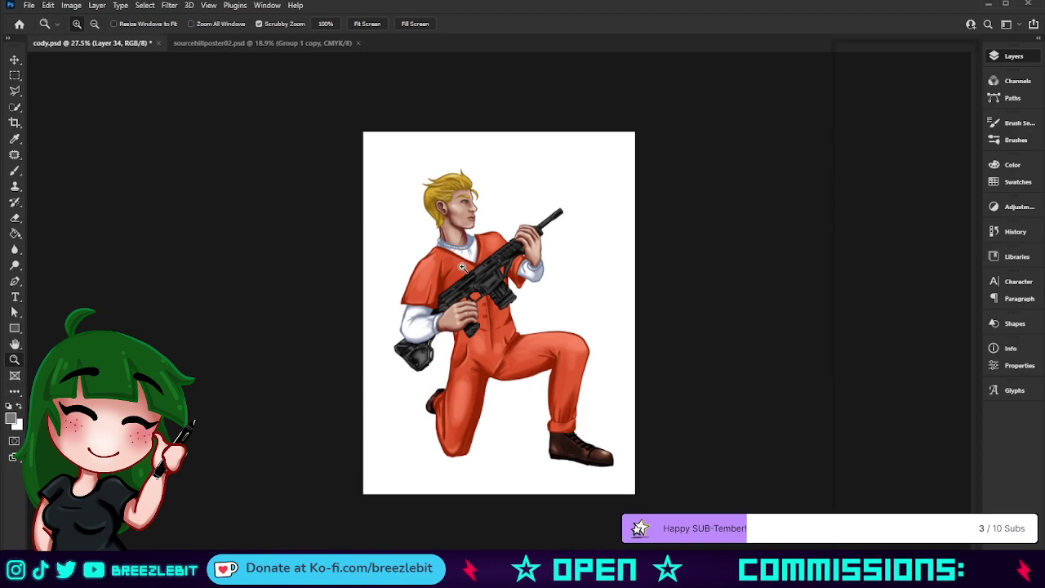
drag(464, 267, 510, 316)
key(b)
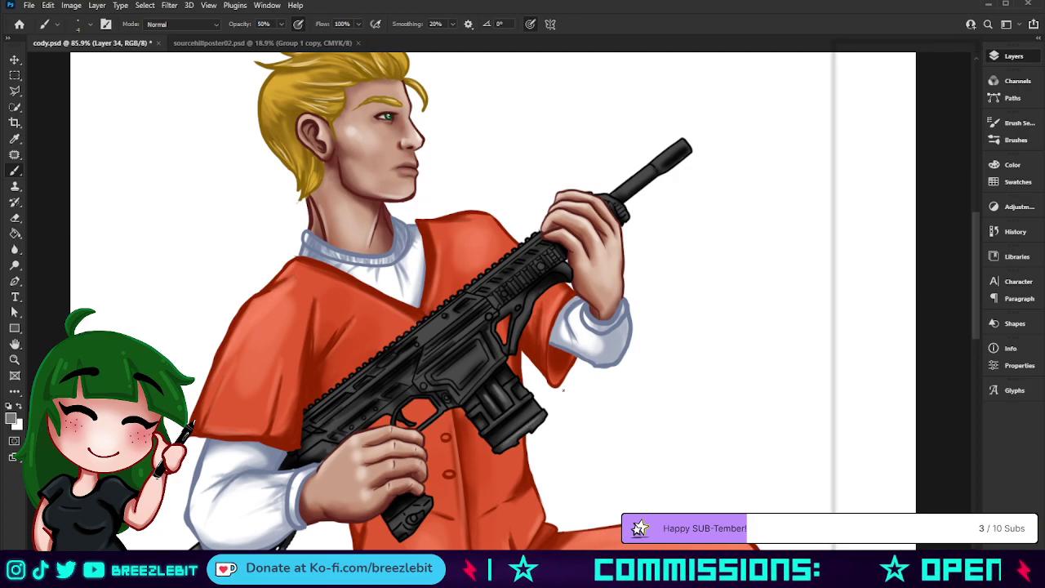
key(bracketright)
key(bracketright)
drag(540, 405, 511, 428)
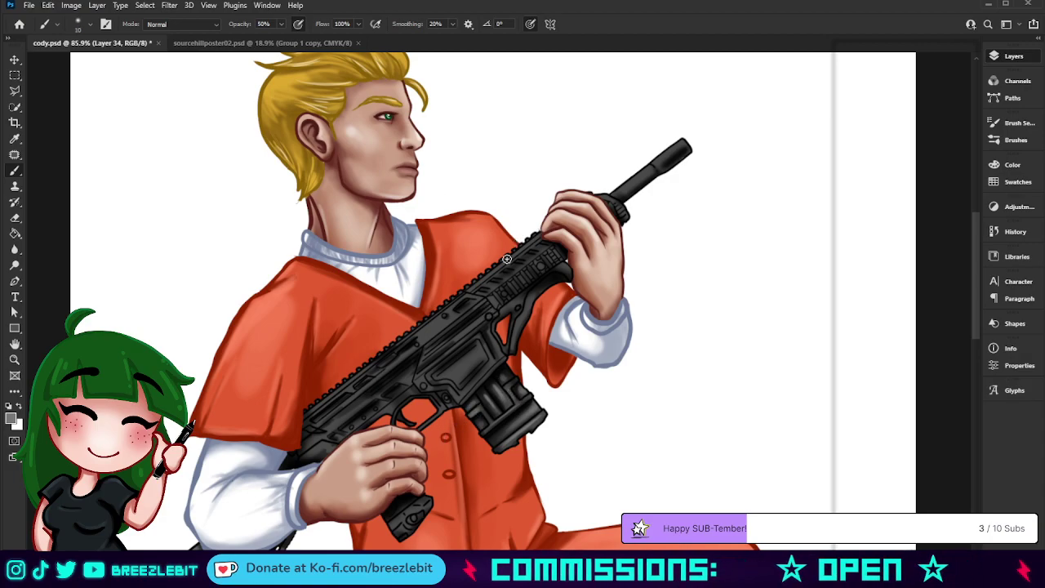
Paint soft gray highlights on the receiver and its side panel with a 35 px brush at 50% opacity
key(bracketright)
key(bracketright)
key(bracketright)
key(bracketright)
key(bracketright)
drag(469, 362, 447, 380)
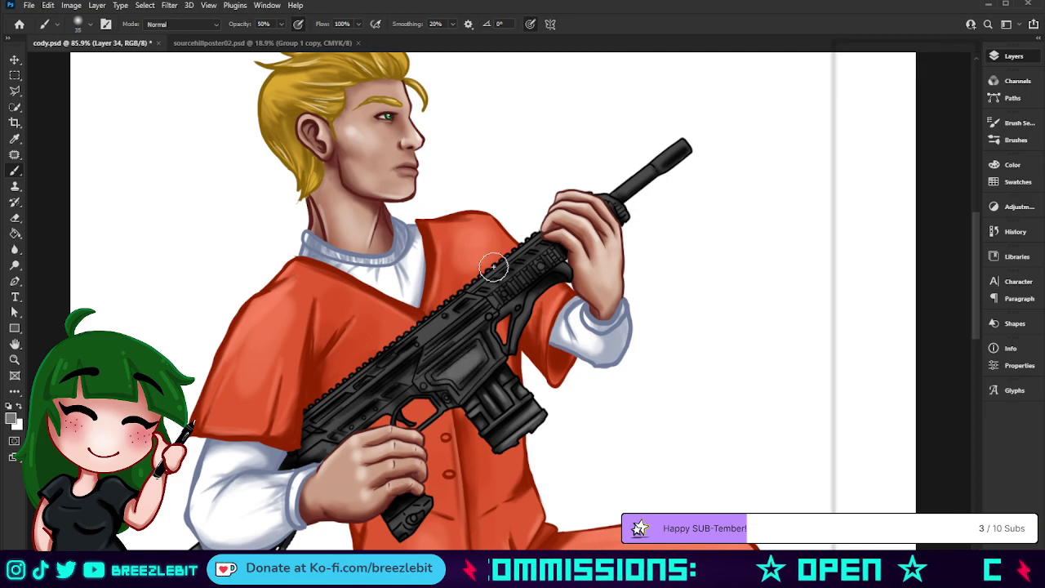
Switch the painting color to white and paint a thin highlight along the side panel's lower edge with a 5 px brush
key(bracketleft)
key(bracketleft)
key(bracketleft)
key(bracketleft)
key(bracketleft)
key(bracketleft)
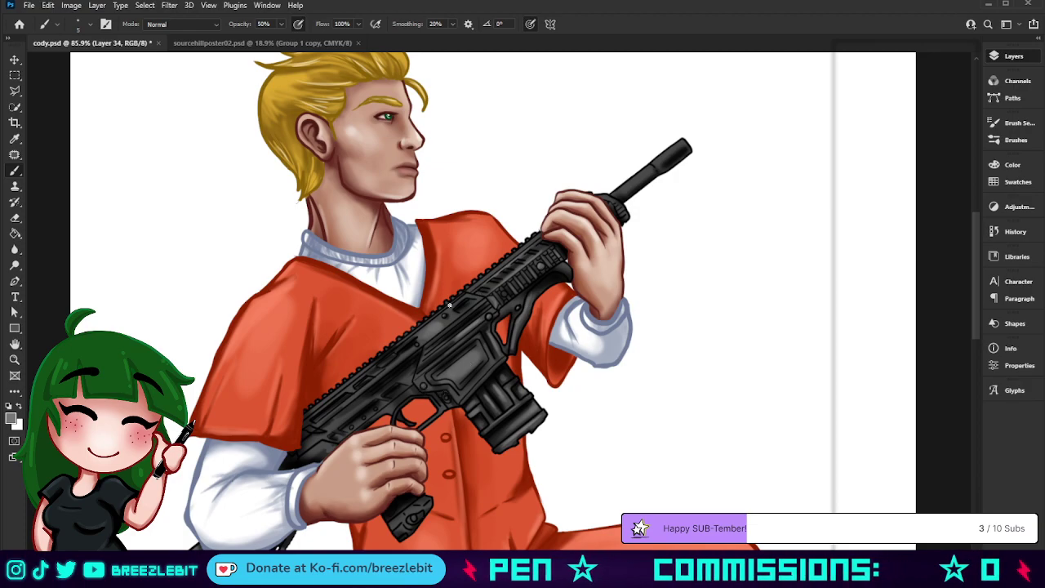
key(x)
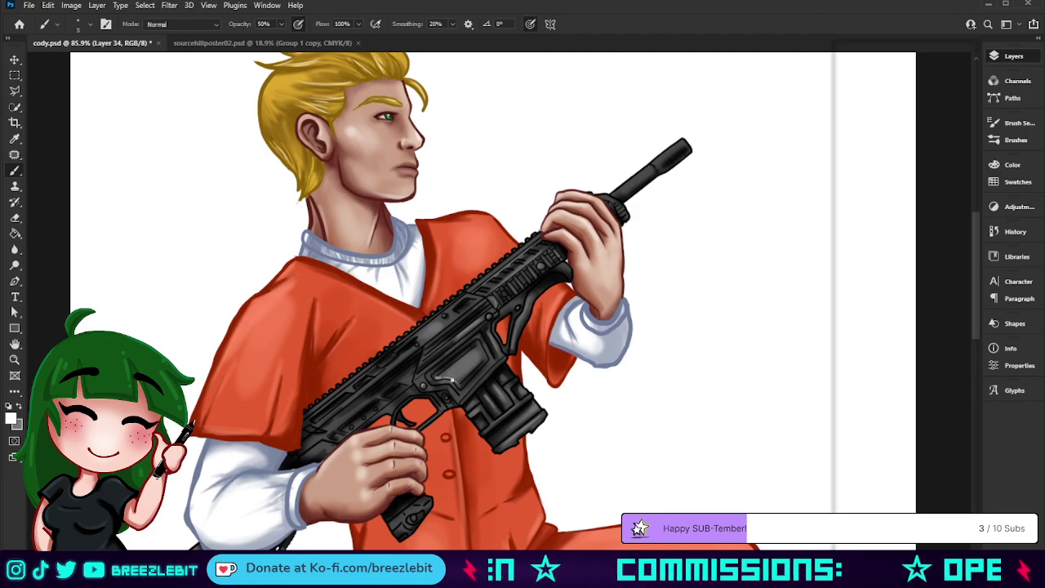
click(435, 376)
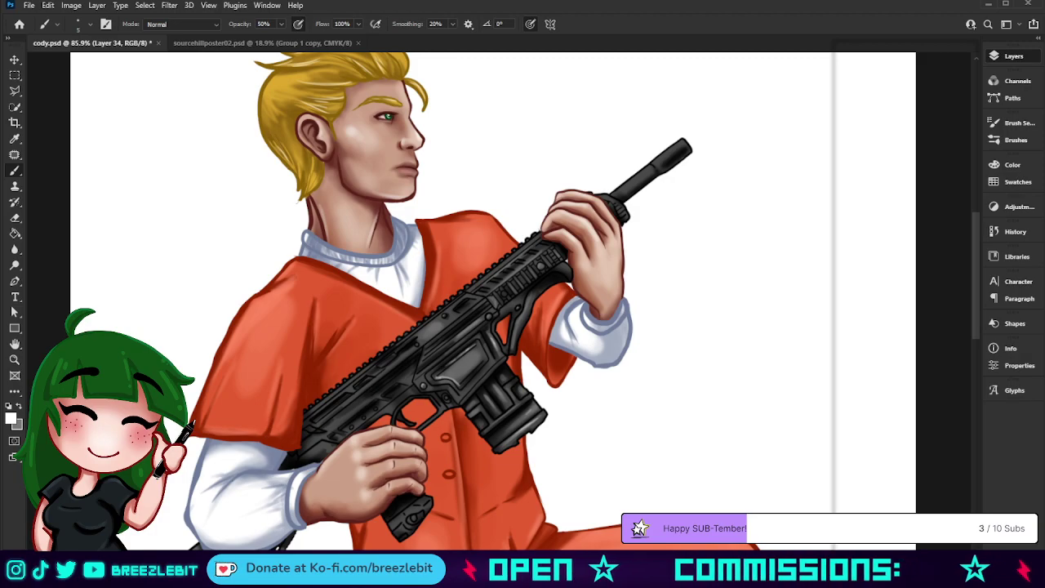
Add fine white highlights to the edges and slot of the upper receiver with the 5 px brush at 50% opacity
key(z)
drag(380, 329, 474, 329)
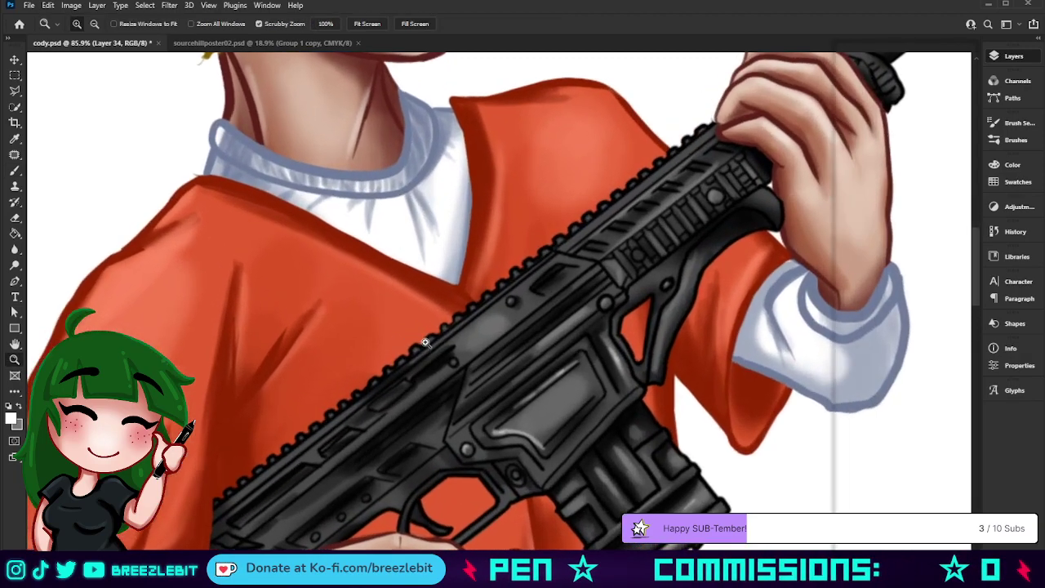
drag(567, 407, 651, 359)
key(b)
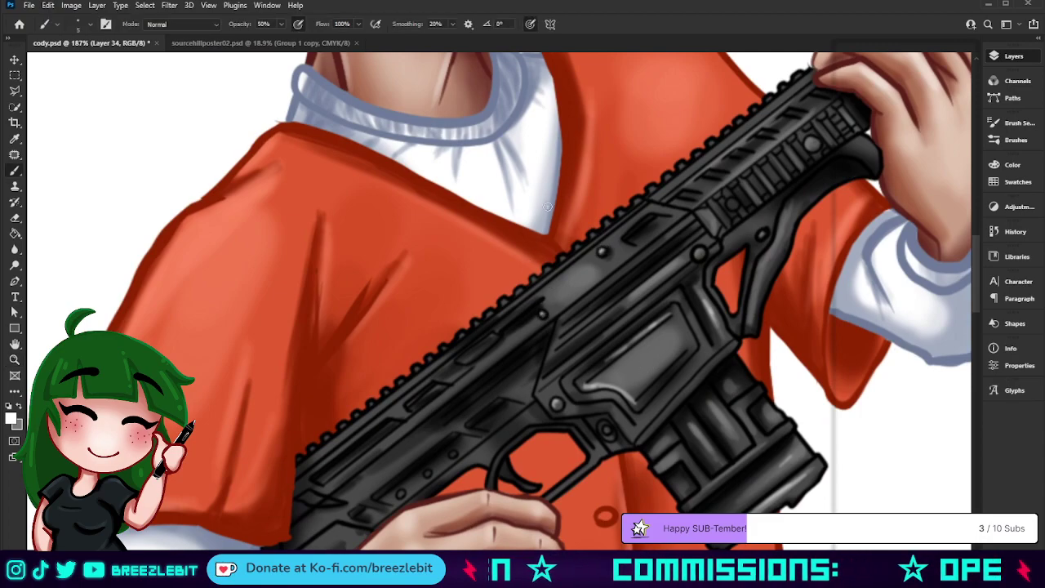
key(h)
click(556, 326)
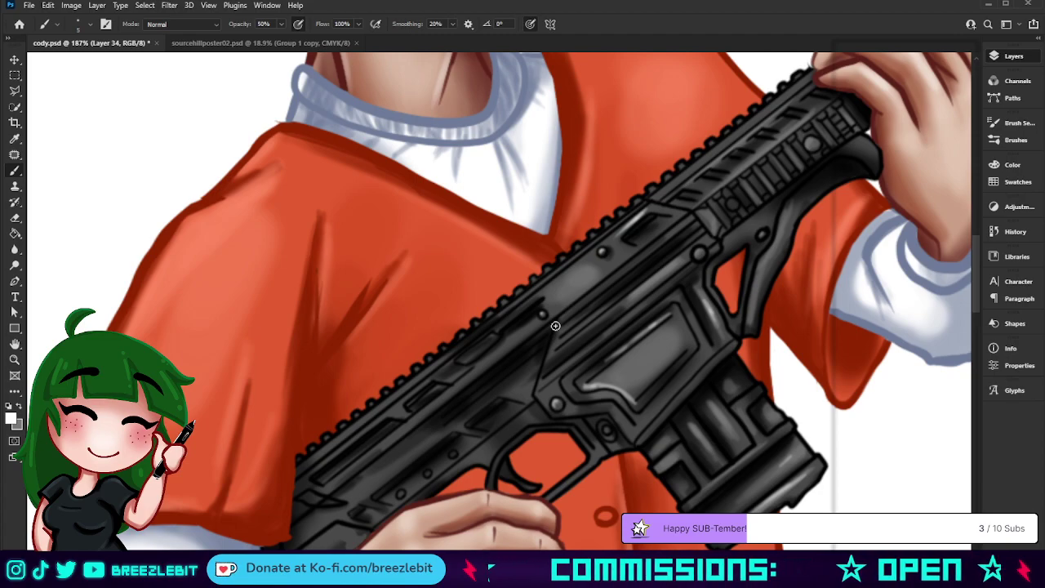
Try a thin white stroke along the rear receiver, undo it, and paint fine white highlights along the handguard's upper edge
key(z)
drag(518, 320, 491, 346)
drag(596, 421, 625, 434)
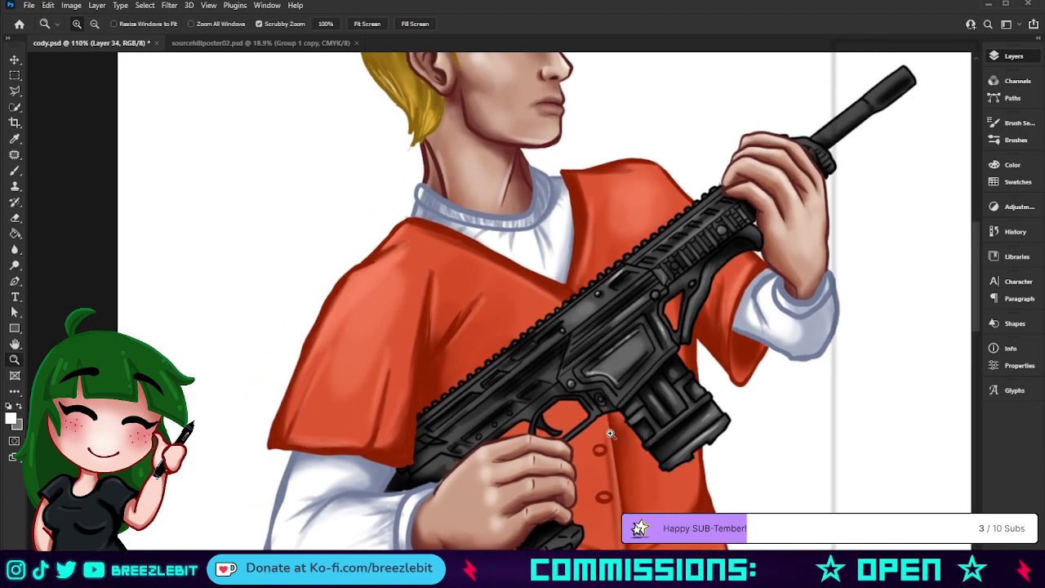
key(b)
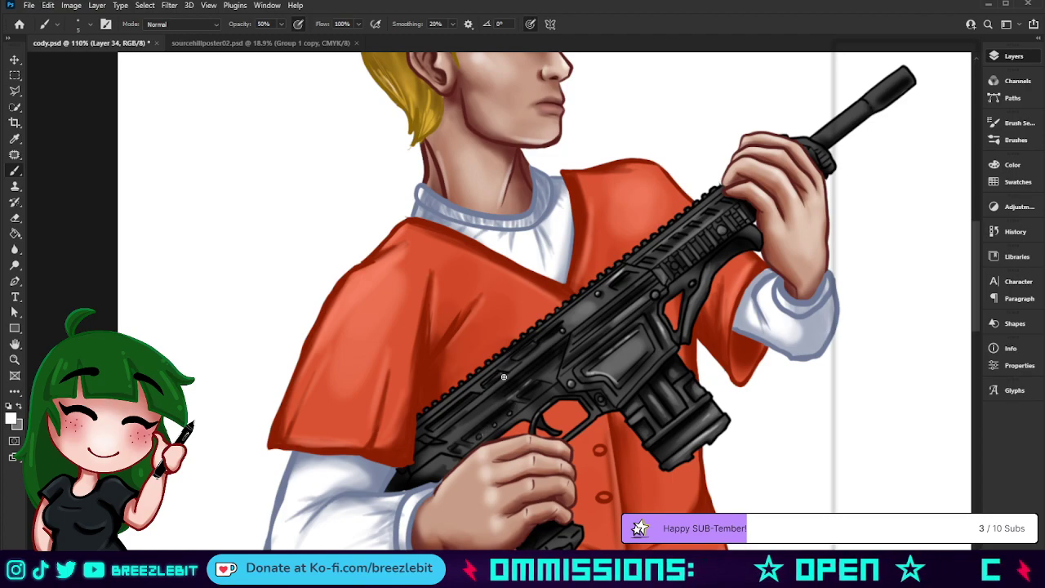
drag(462, 394, 480, 377)
key(ctrl+z)
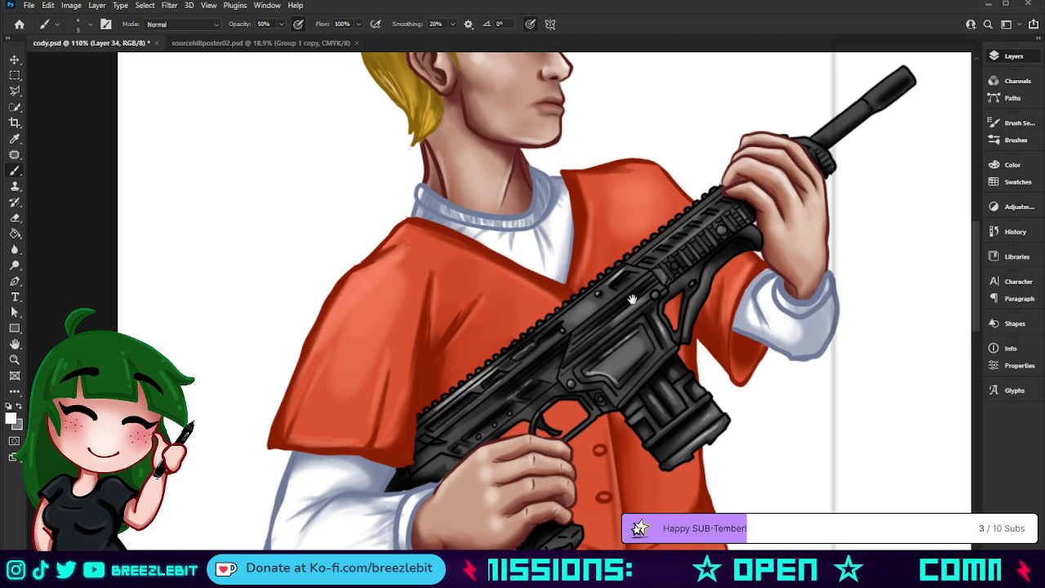
drag(633, 300, 454, 424)
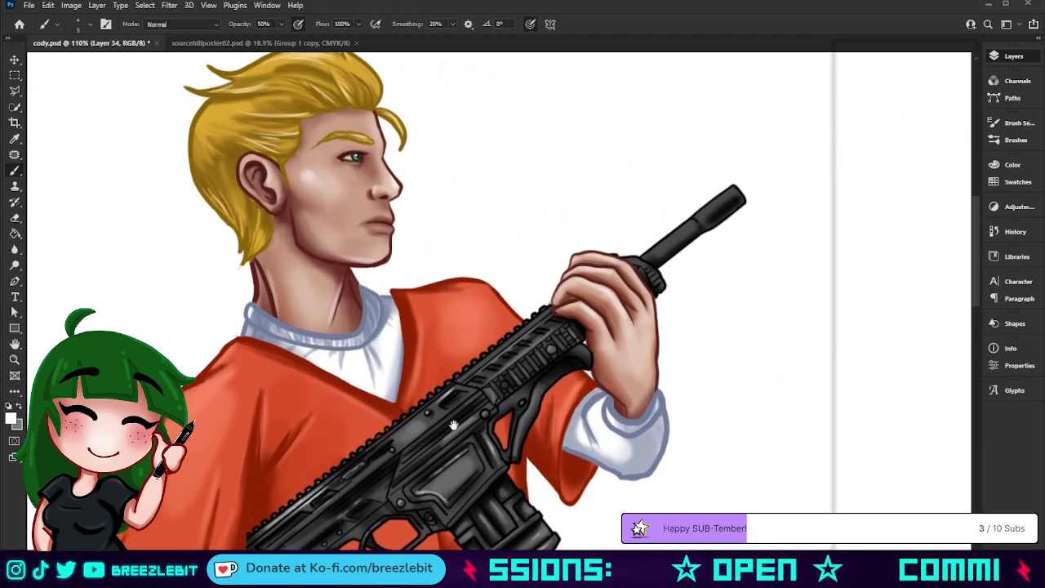
drag(539, 319, 478, 364)
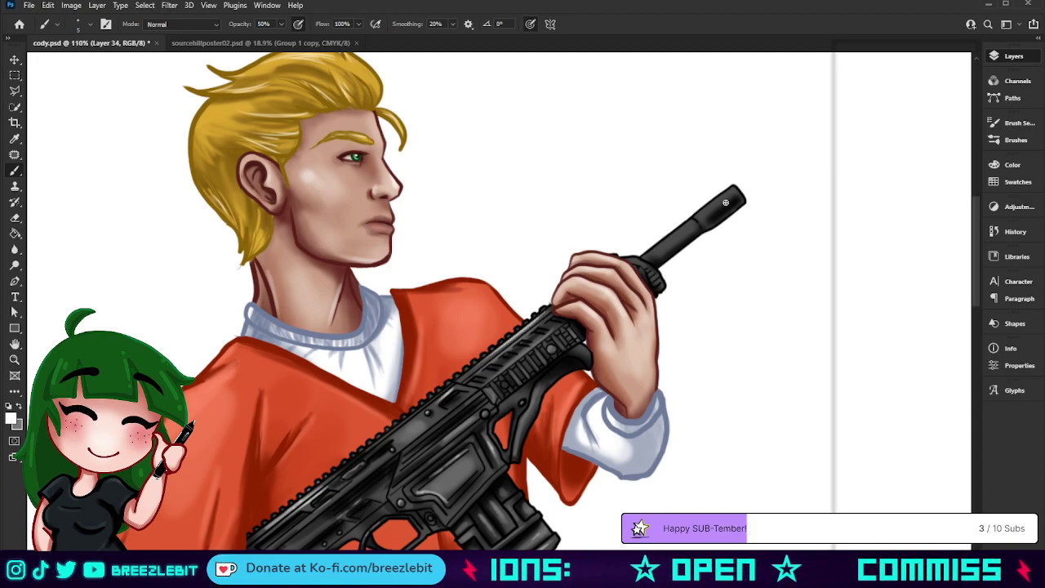
Paint white highlights along the muzzle, barrel and barrel collar with brushes between 5 and 10 px
drag(739, 193, 707, 208)
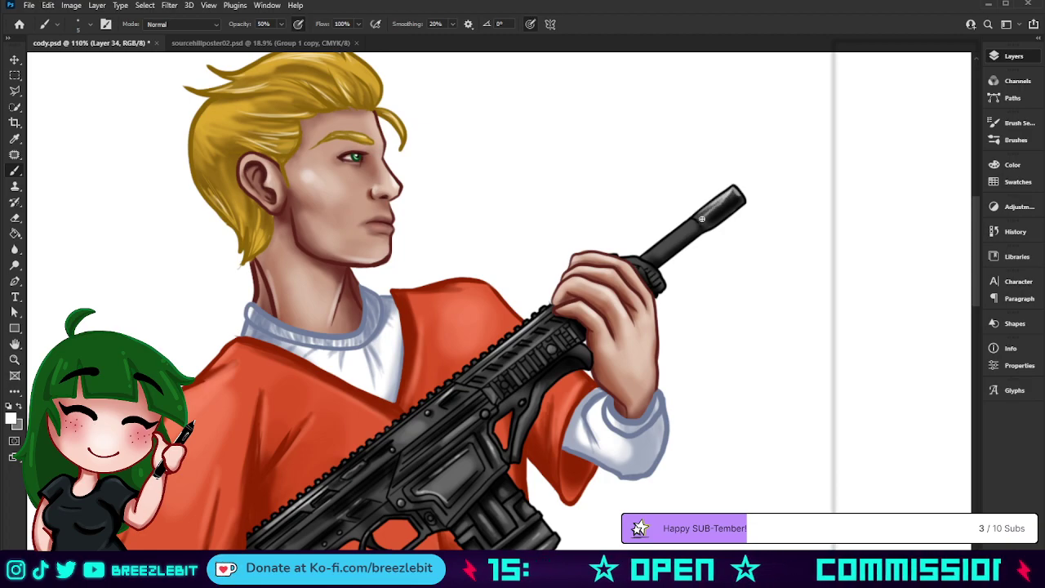
drag(731, 194, 646, 256)
drag(698, 219, 651, 256)
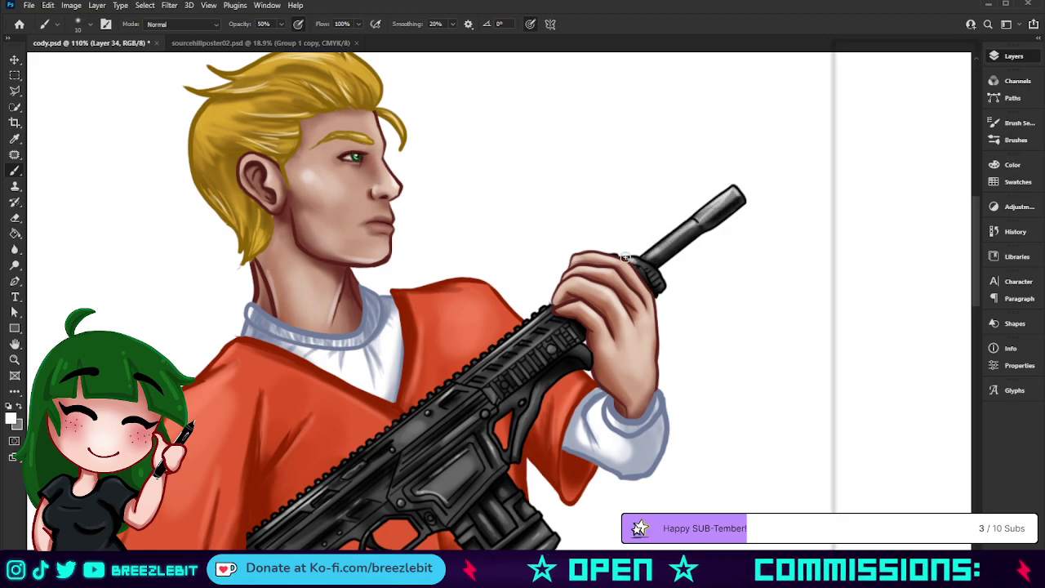
drag(658, 279, 642, 266)
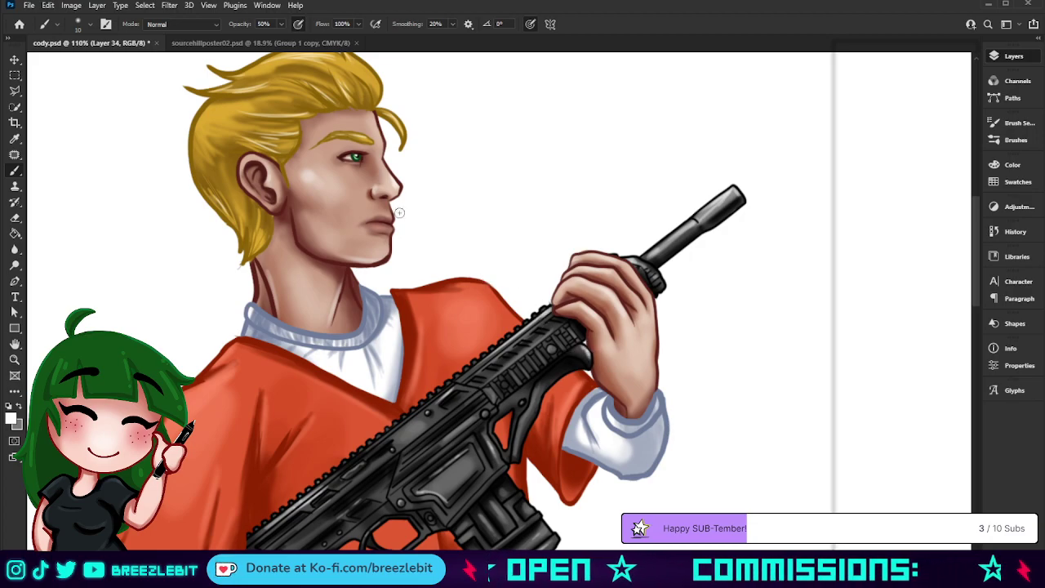
Add soft white glows to the receiver and the center of its side panel with a 40 px brush at 50% opacity
key(bracketright)
key(bracketright)
key(bracketright)
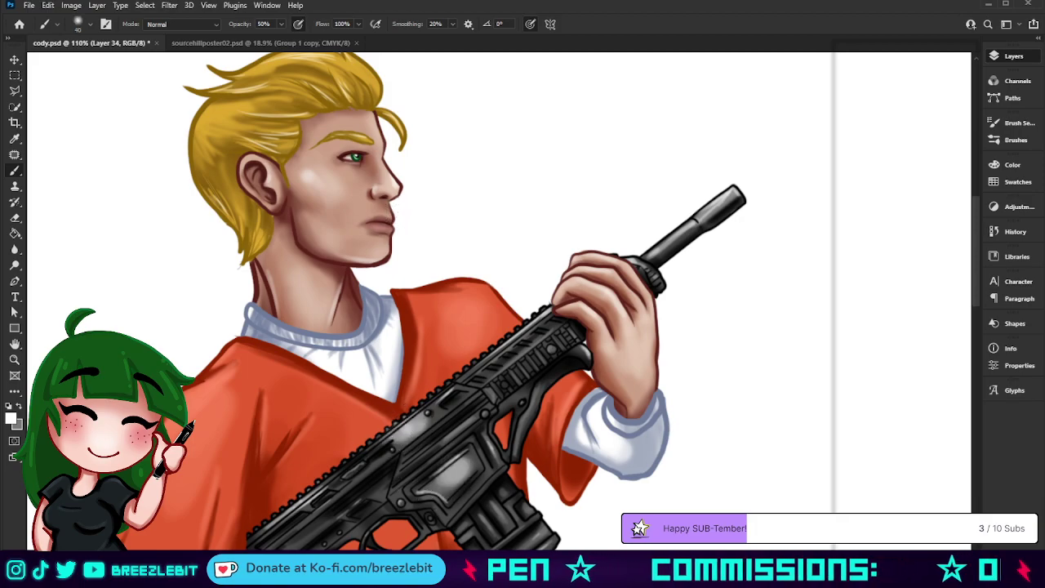
key(z)
drag(448, 451, 410, 462)
drag(461, 394, 479, 395)
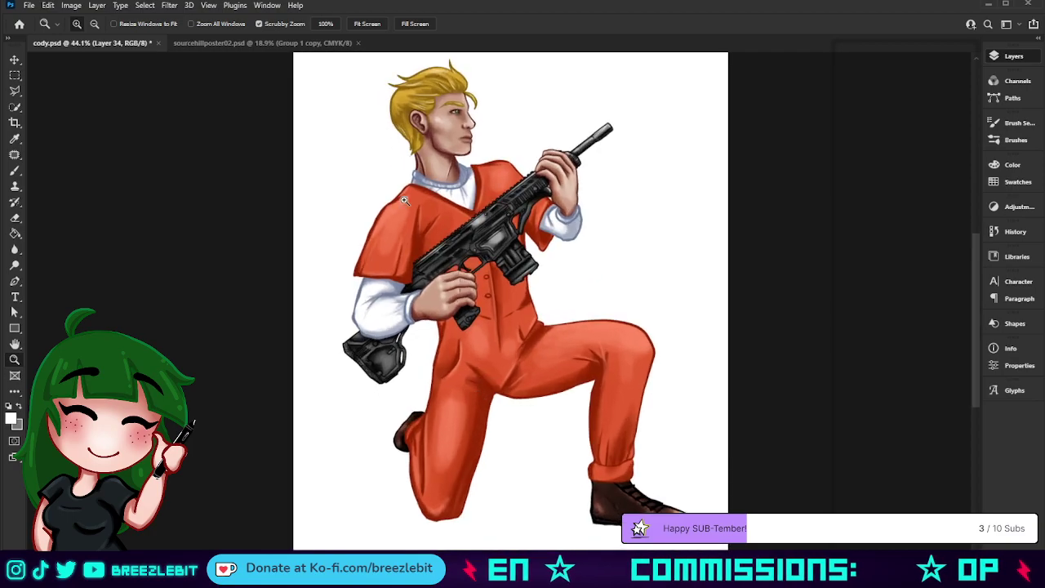
Add a soft white highlight to the stock's inner panel with a 30 px brush at 50% opacity
drag(401, 337, 432, 346)
key(b)
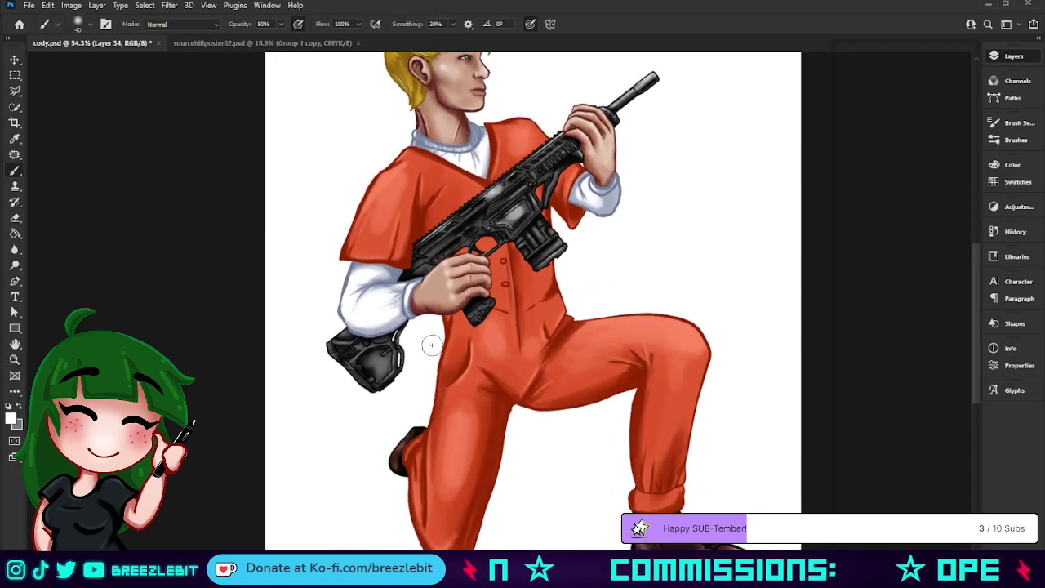
key(bracketleft)
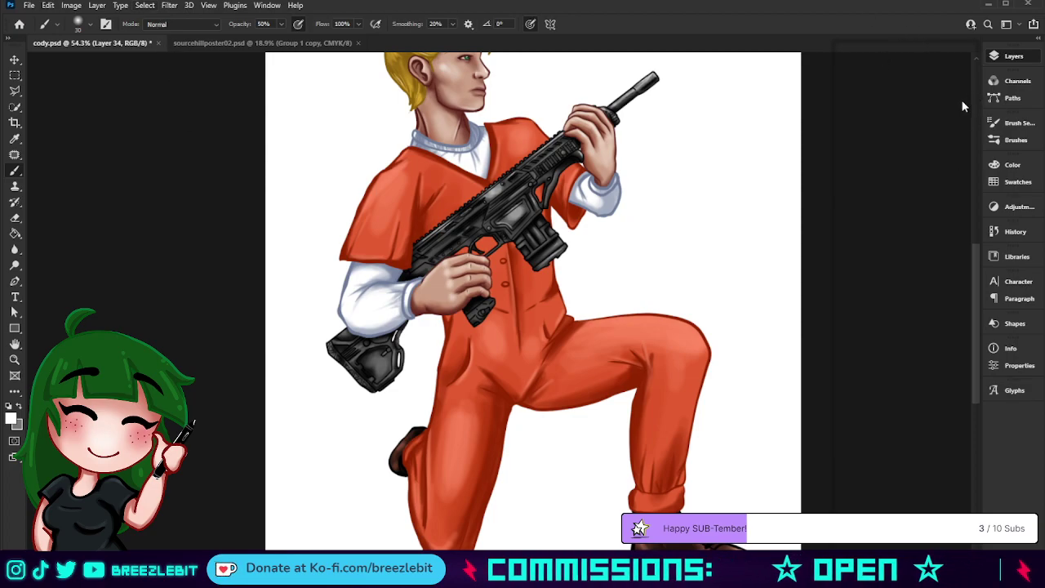
key(z)
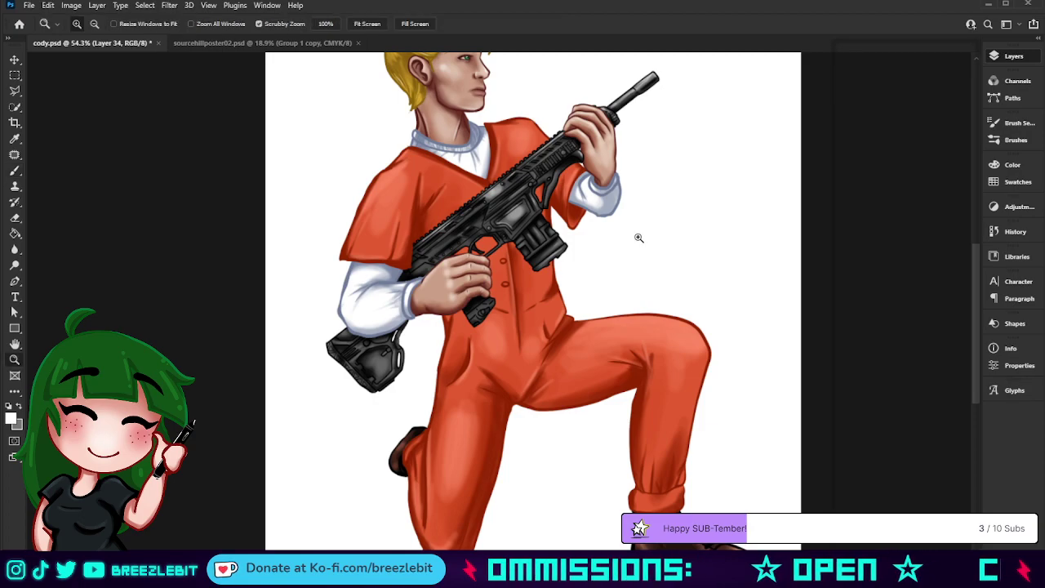
drag(639, 237, 587, 291)
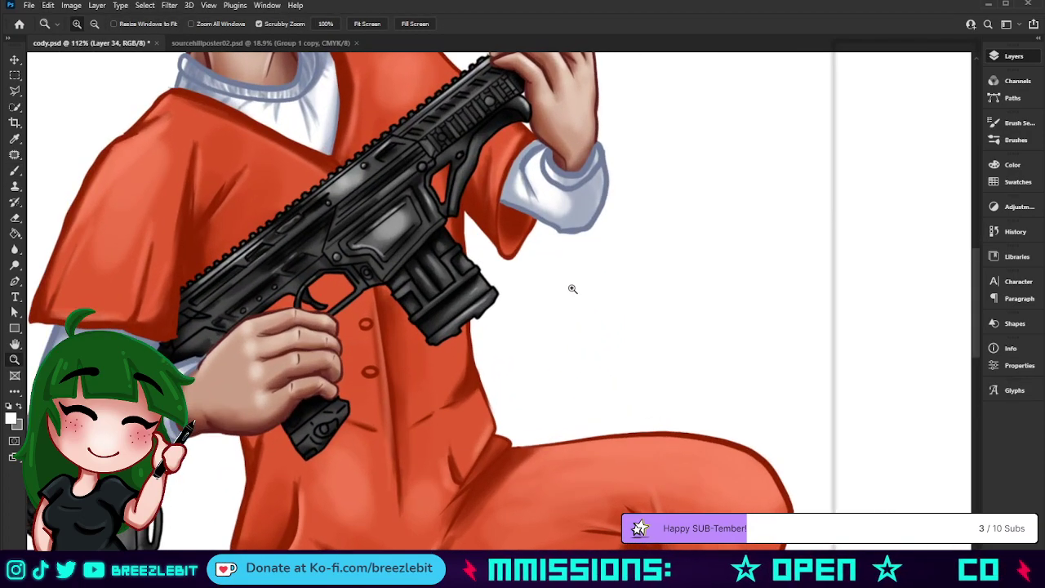
key(e)
drag(415, 219, 377, 250)
key(ctrl+z)
key(ctrl+z)
key(ctrl+z)
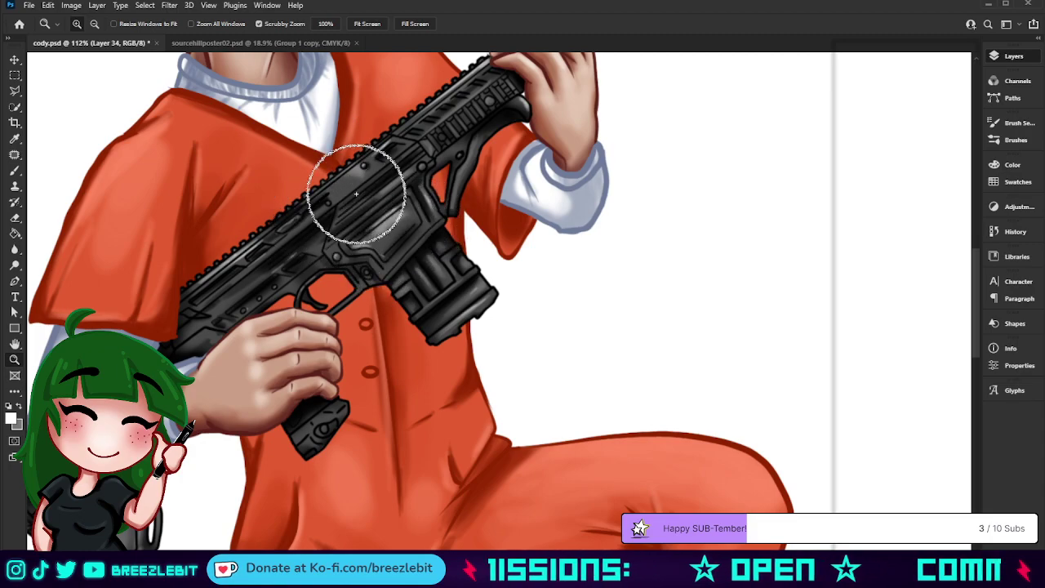
key(ctrl+shift+z)
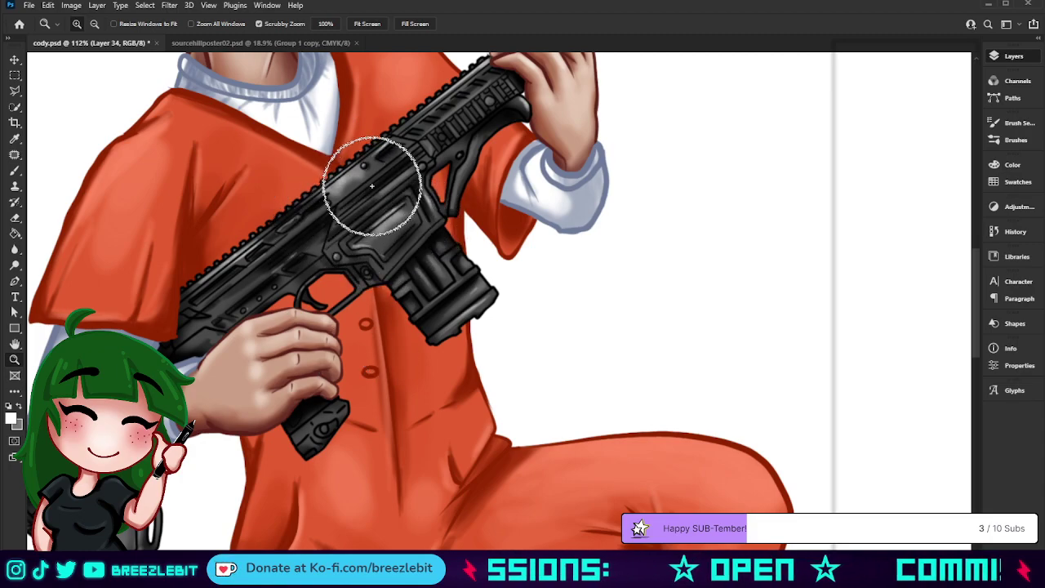
mouse_move(370, 187)
mouse_down()
mouse_move(335, 215)
mouse_move(363, 192)
mouse_up()
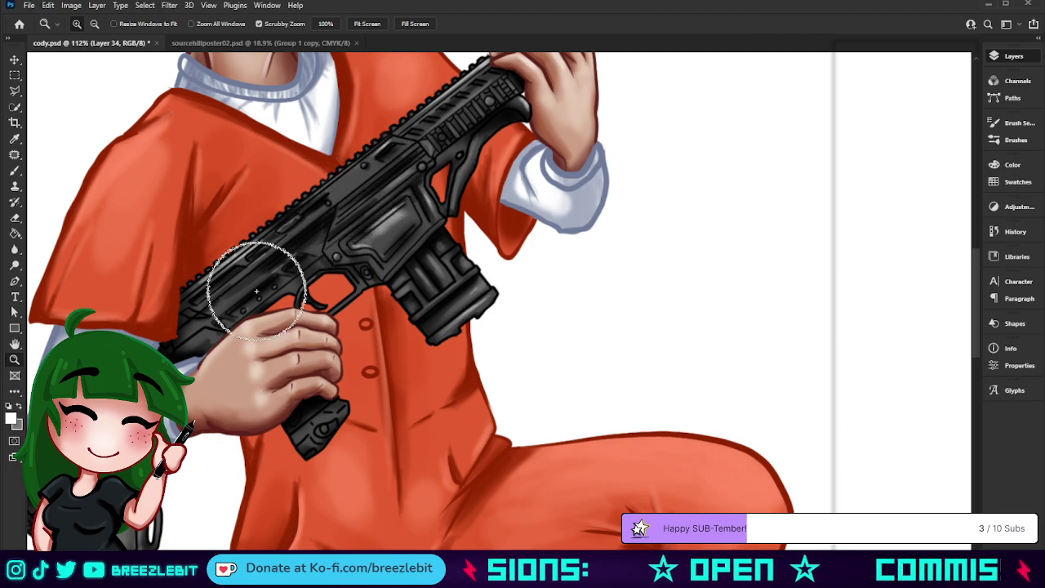
key(ctrl+z)
Reduce the eraser size and soften the white highlight along the rifle's upper receiver
key(bracketleft)
key(bracketleft)
key(bracketleft)
key(bracketleft)
key(bracketleft)
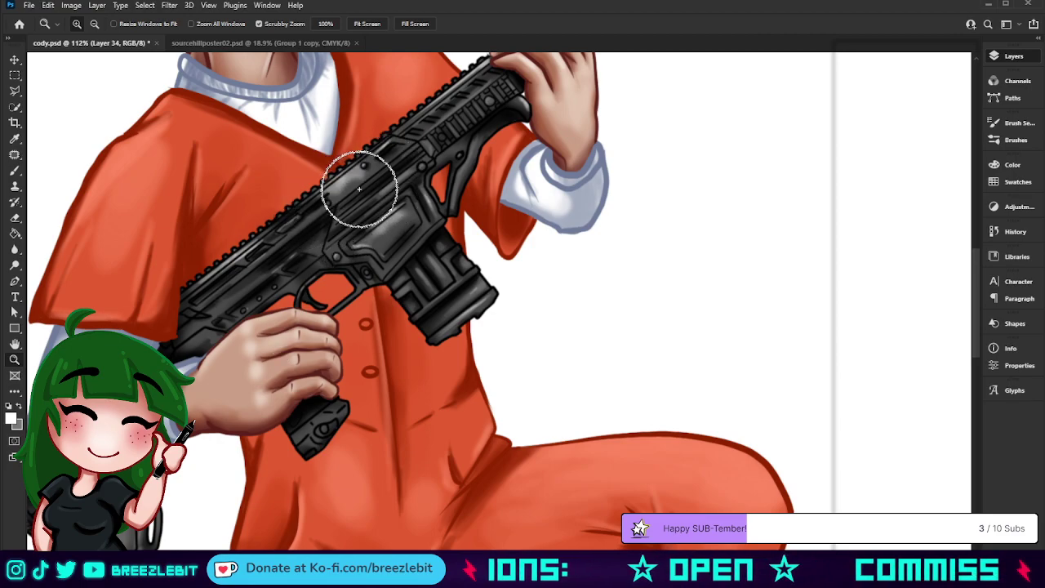
mouse_move(356, 197)
mouse_down()
mouse_move(375, 173)
mouse_move(313, 228)
mouse_up()
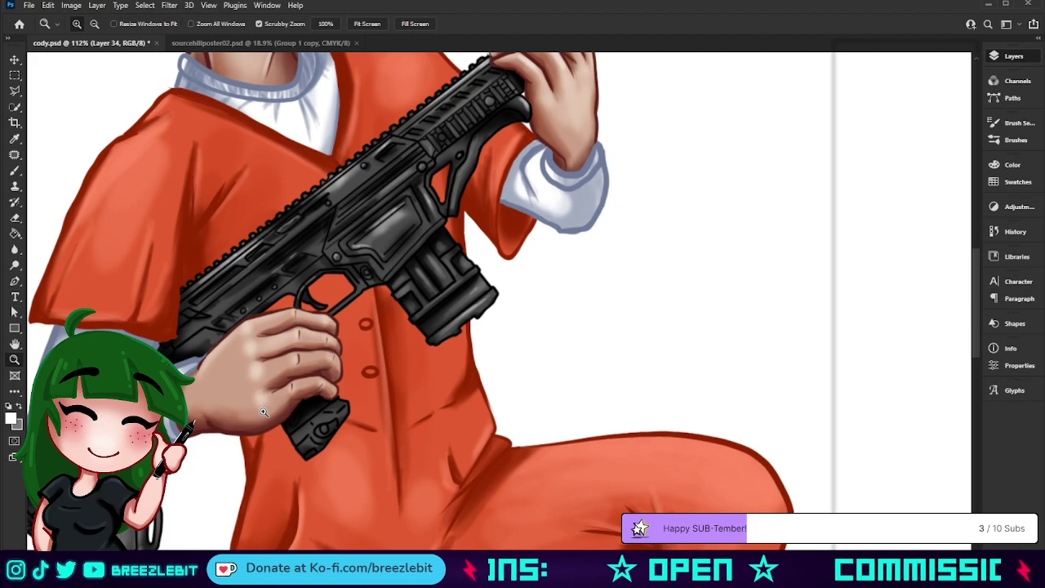
Swap the foreground and background colours, check the whole figure and save the document
key(x)
drag(490, 266, 457, 299)
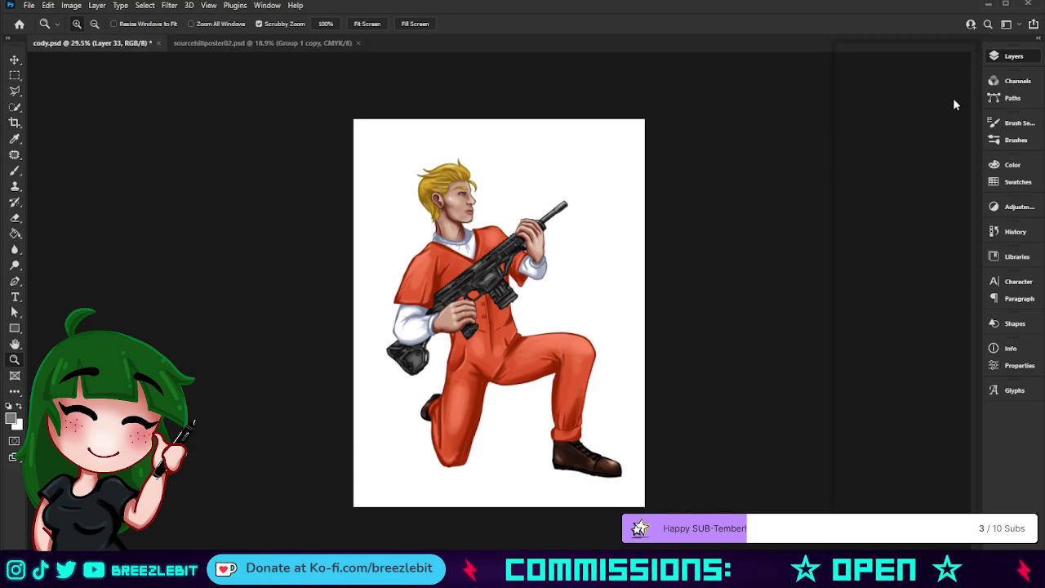
scroll(499, 286, up, 4)
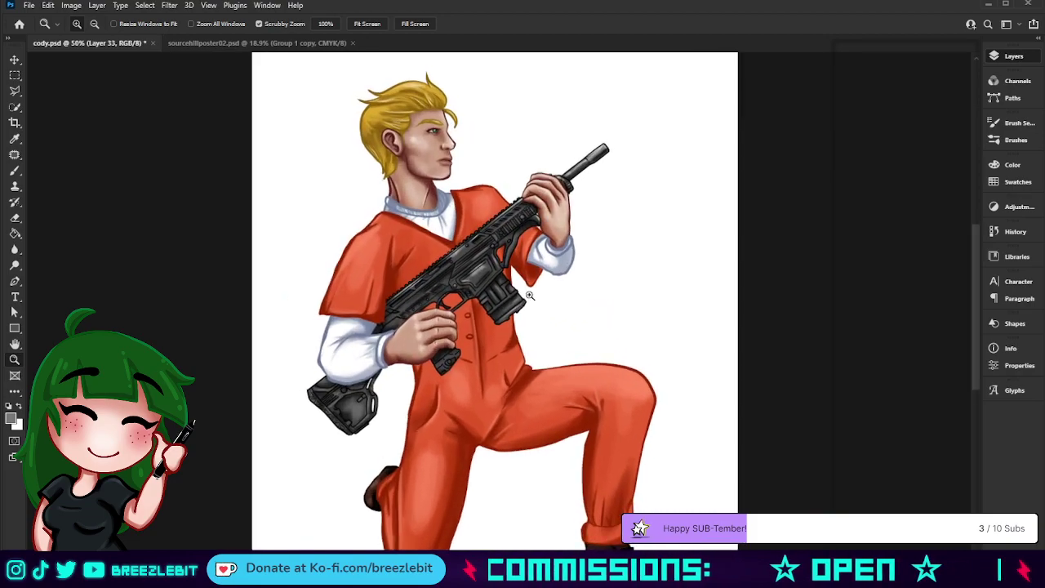
scroll(526, 280, down, 3)
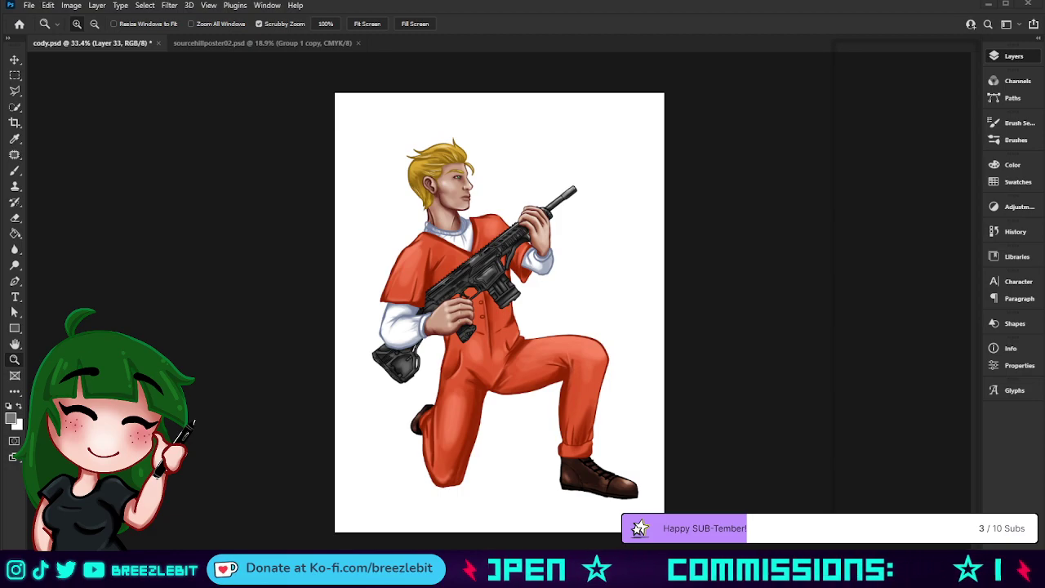
mouse_move(509, 276)
mouse_down()
mouse_move(559, 281)
mouse_move(487, 276)
mouse_move(483, 266)
mouse_move(509, 256)
mouse_up()
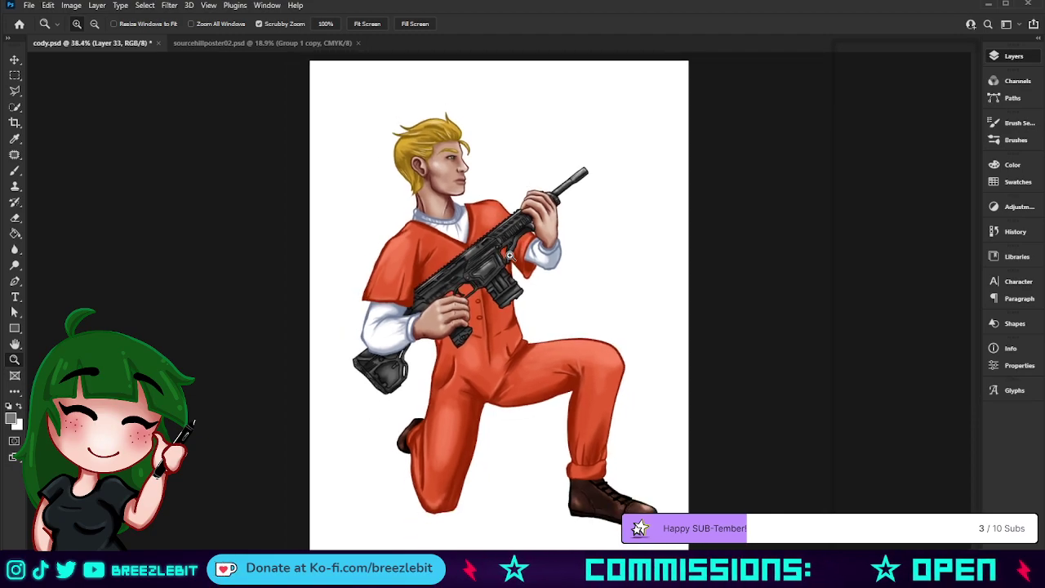
key(ctrl+s)
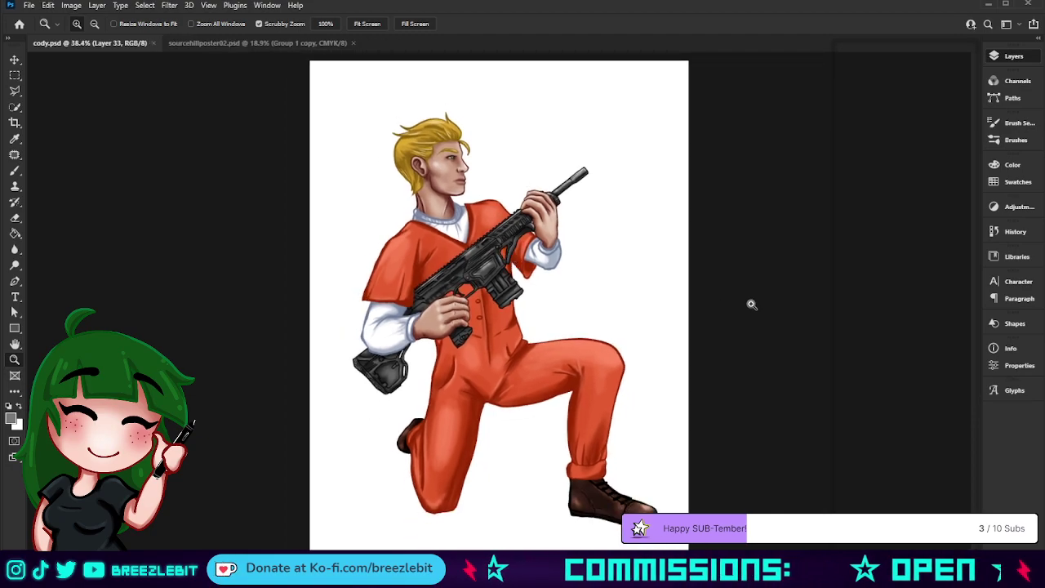
Select the figure's layers from the gunline layer, group them and duplicate the group
click(905, 179)
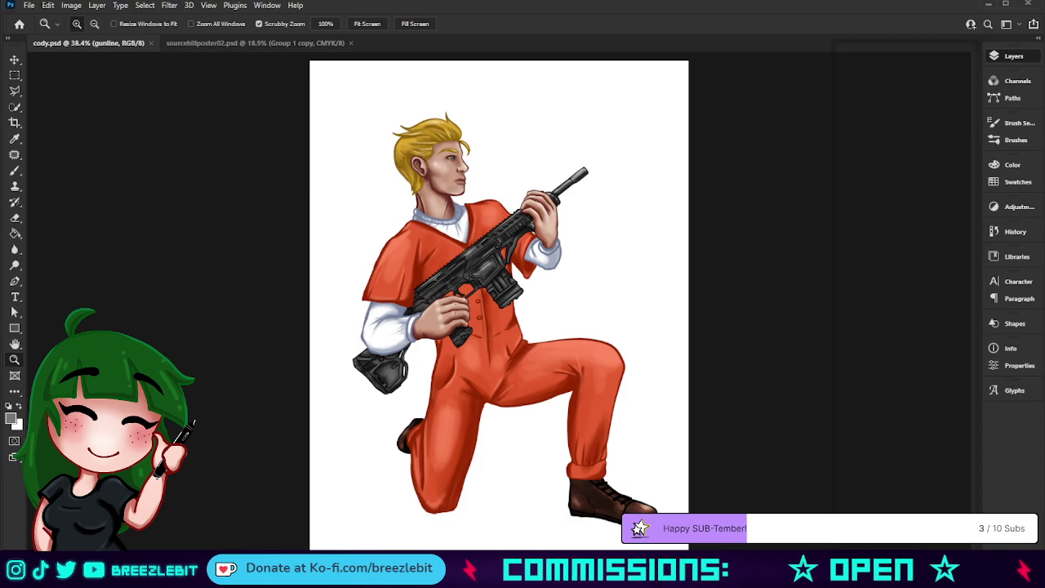
key(ctrl+g)
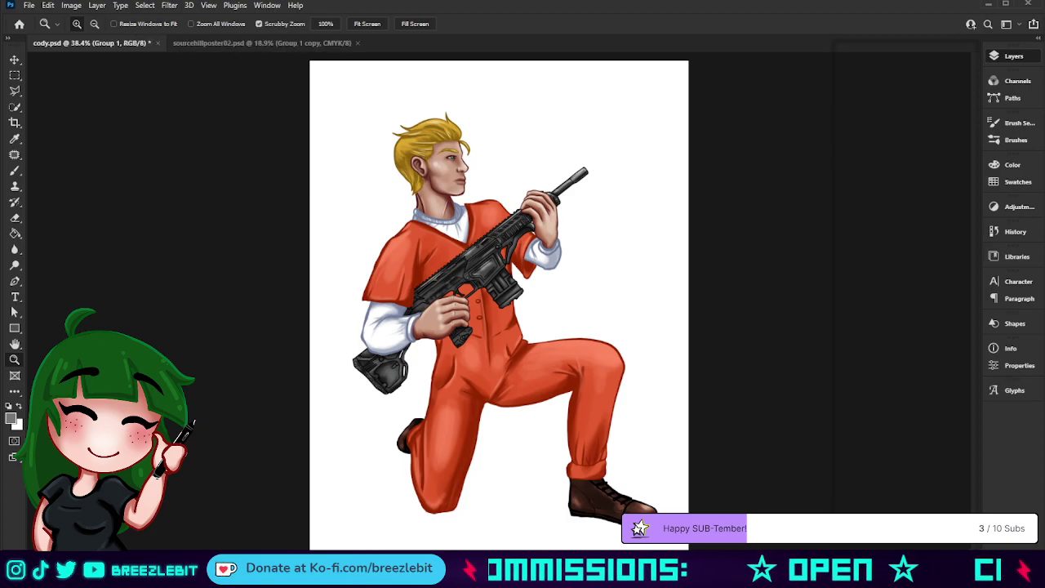
key(ctrl+j)
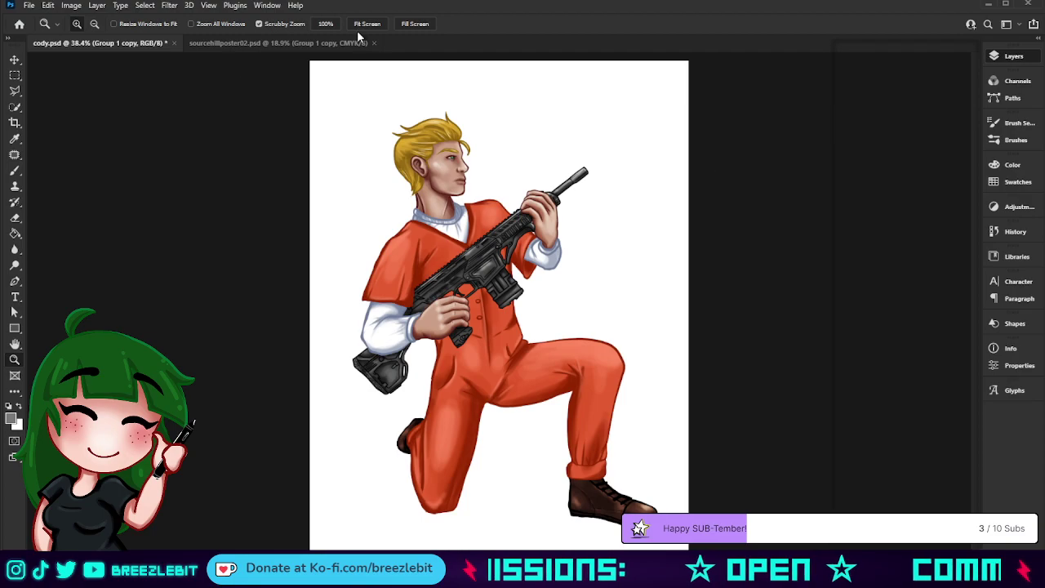
Paste the copied orange-jumpsuit figure into sourcehillposter02.psd
click(238, 43)
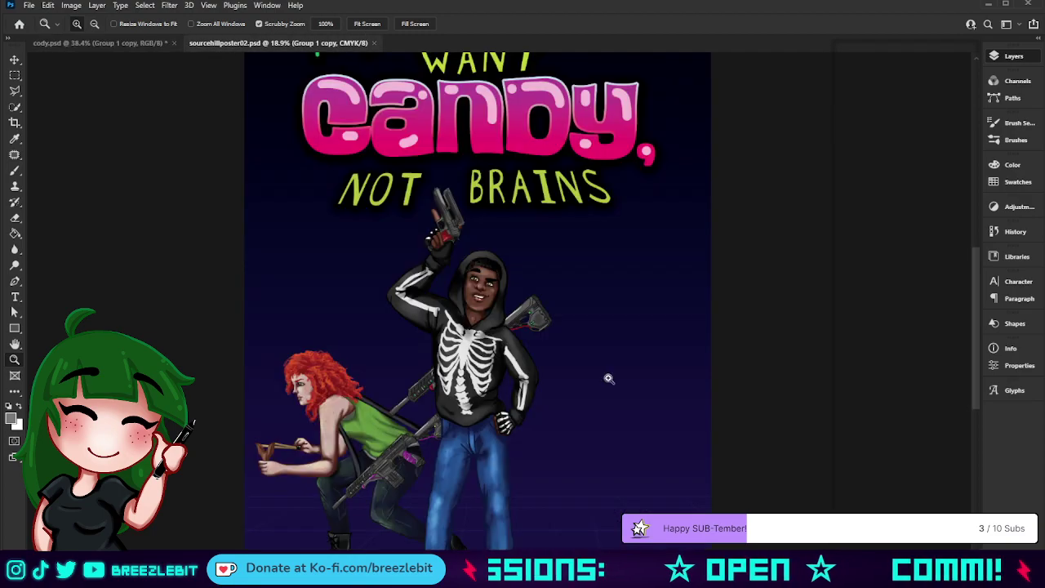
scroll(590, 379, up, 1)
scroll(590, 379, down, 1)
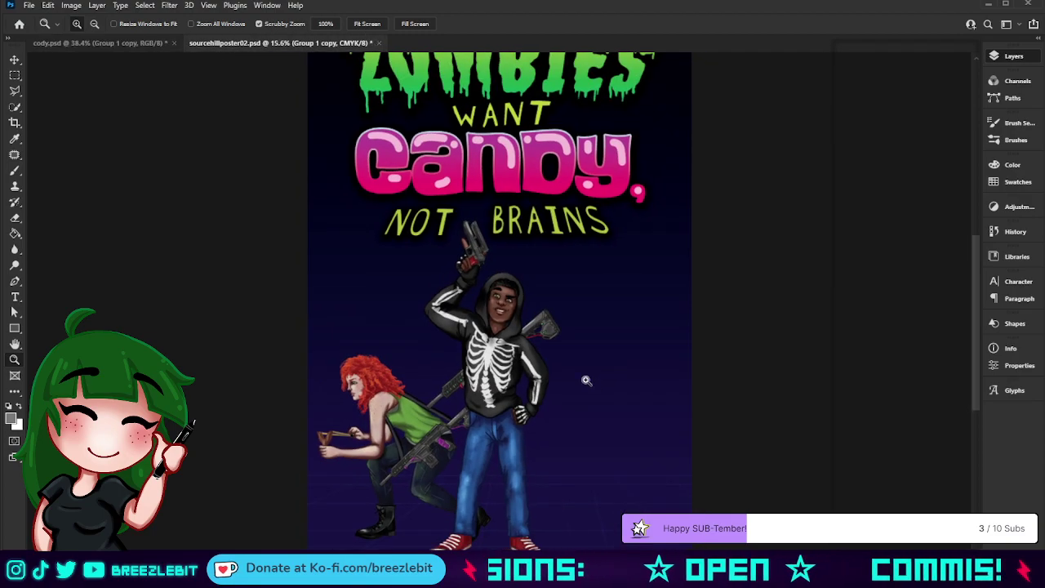
key(ctrl+v)
Enlarge the pasted jumpsuit figure proportionally and place it in the poster's lower right, beside the skeleton-hoodie figure
key(ctrl+t)
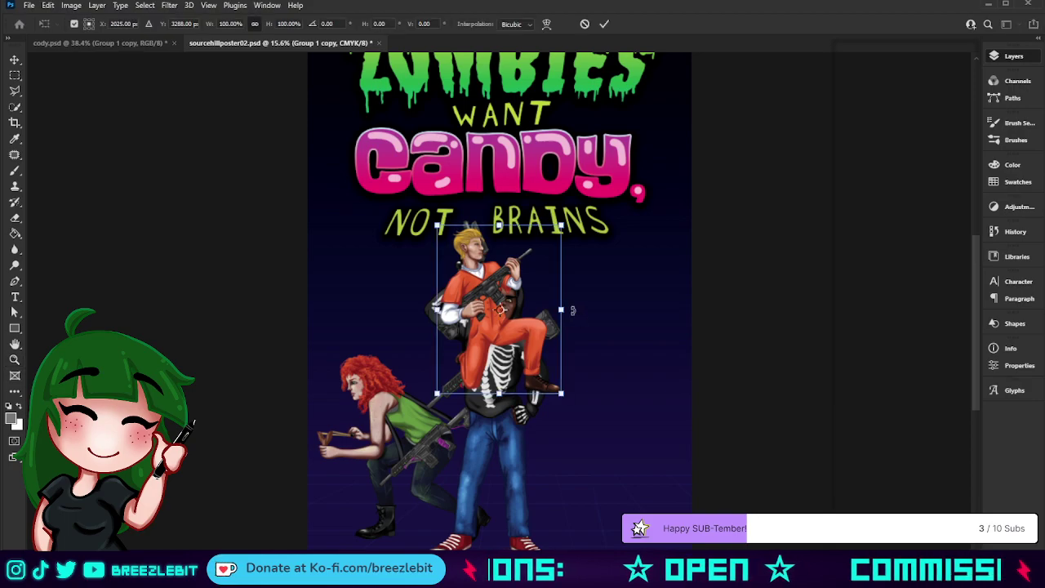
drag(561, 408, 625, 455)
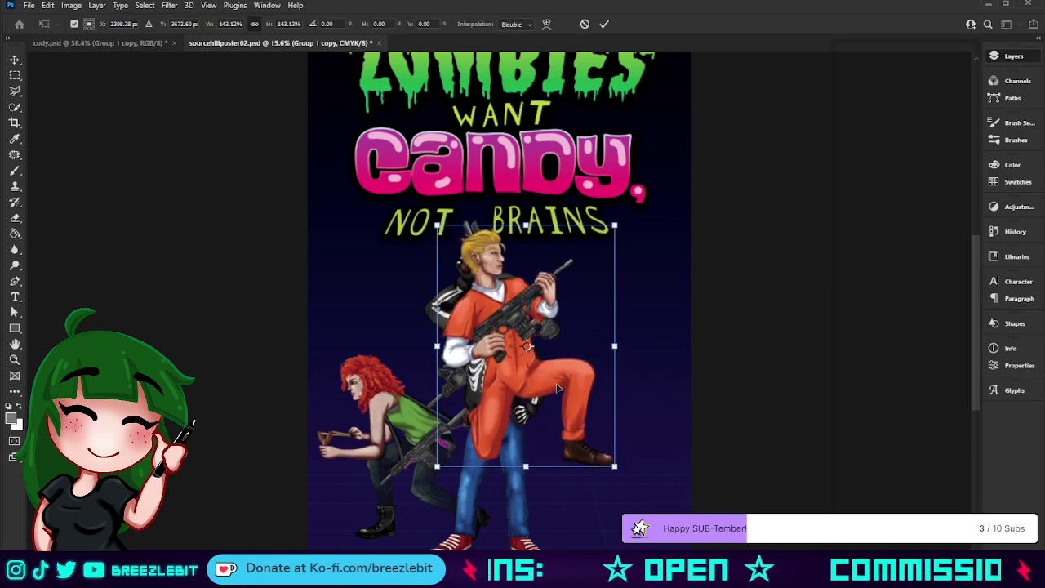
drag(561, 389, 610, 463)
drag(579, 300, 581, 321)
drag(556, 401, 611, 406)
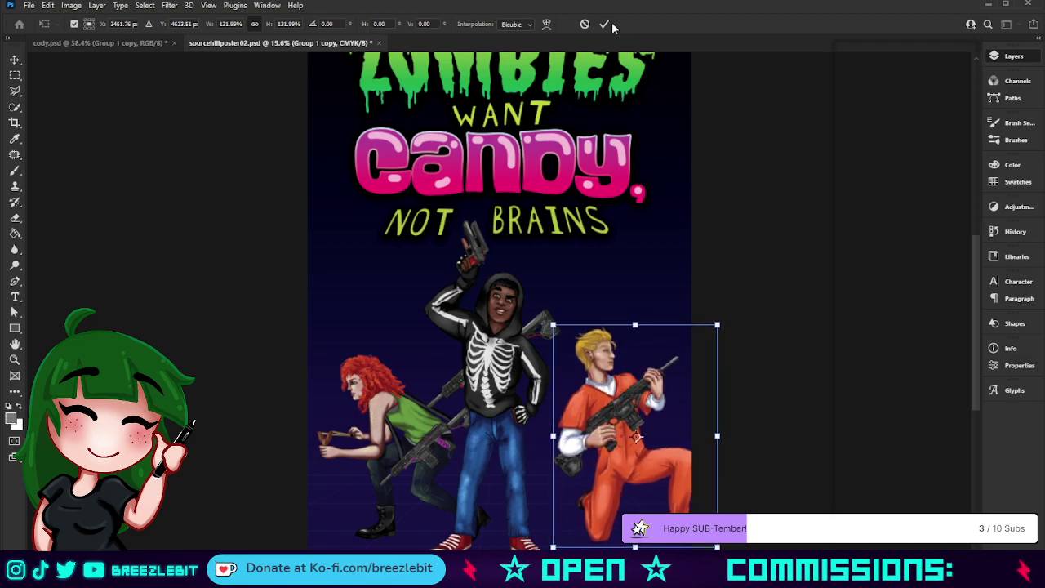
drag(555, 327, 564, 338)
drag(636, 407, 627, 406)
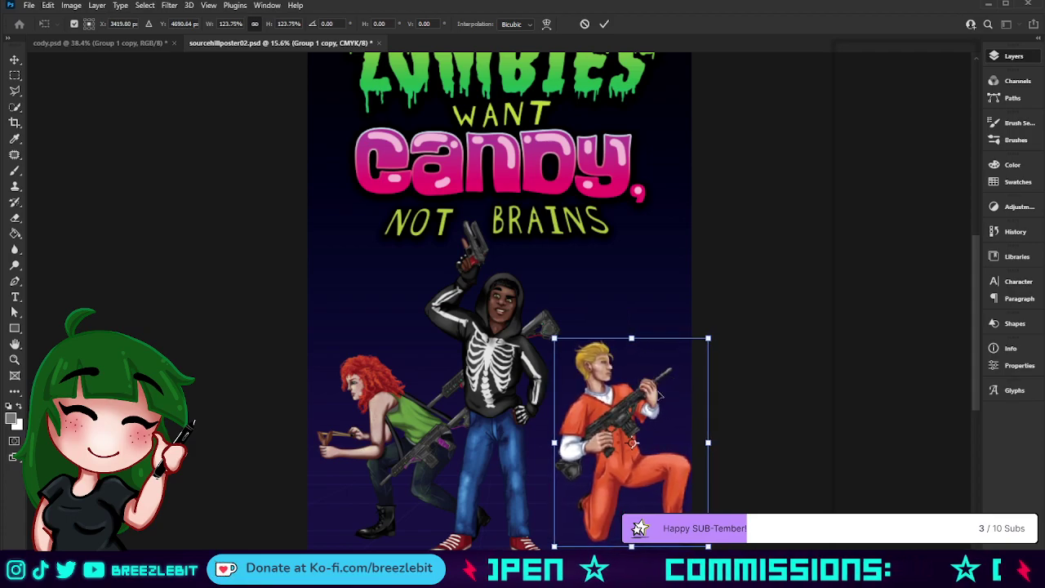
drag(716, 352, 713, 357)
drag(621, 389, 580, 361)
click(605, 24)
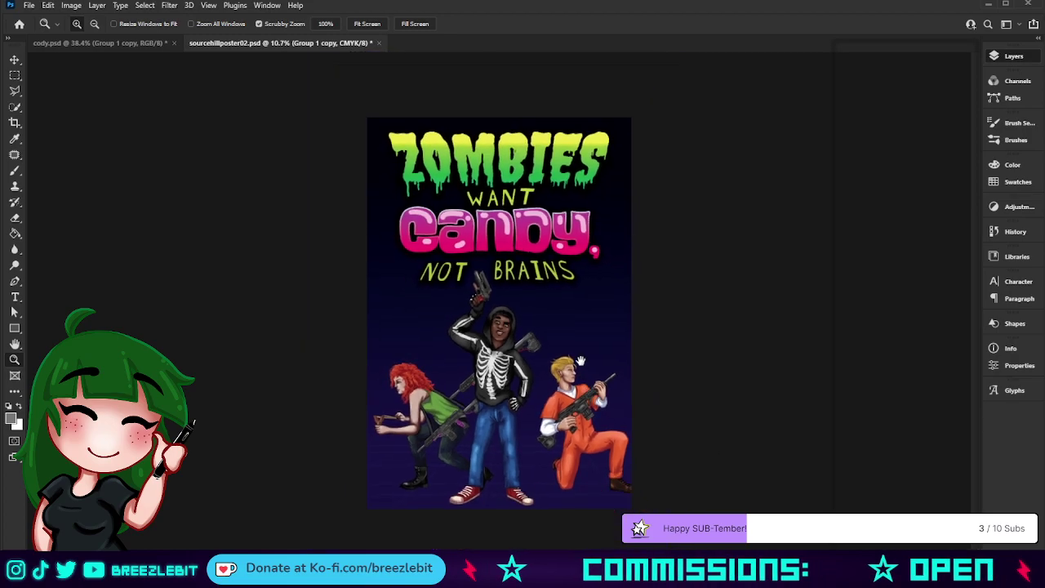
Scale the red-haired woman's layer to 96.41% and shift her slightly left and down
scroll(608, 373, up, 3)
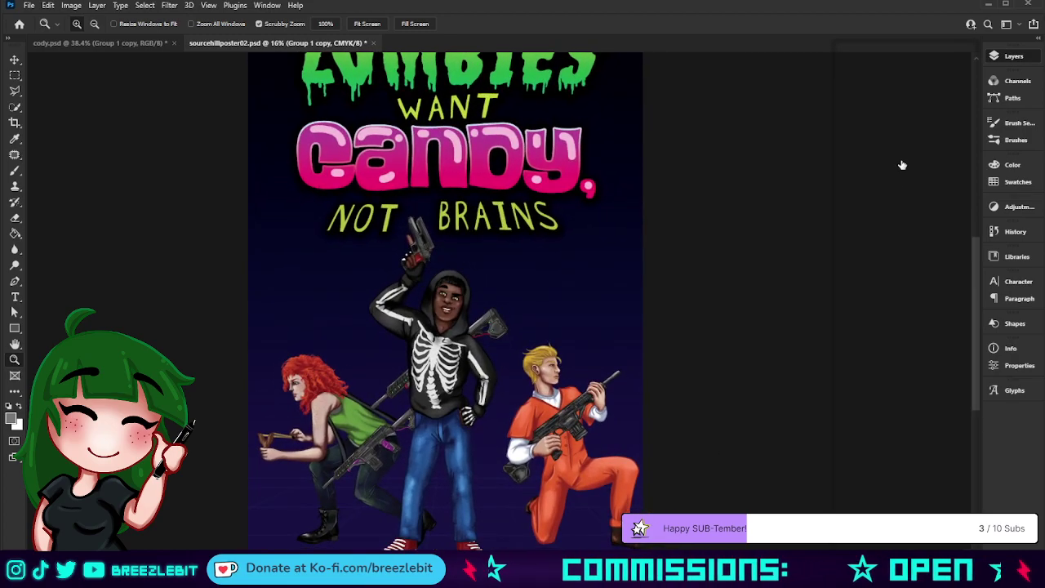
scroll(430, 342, down, 2)
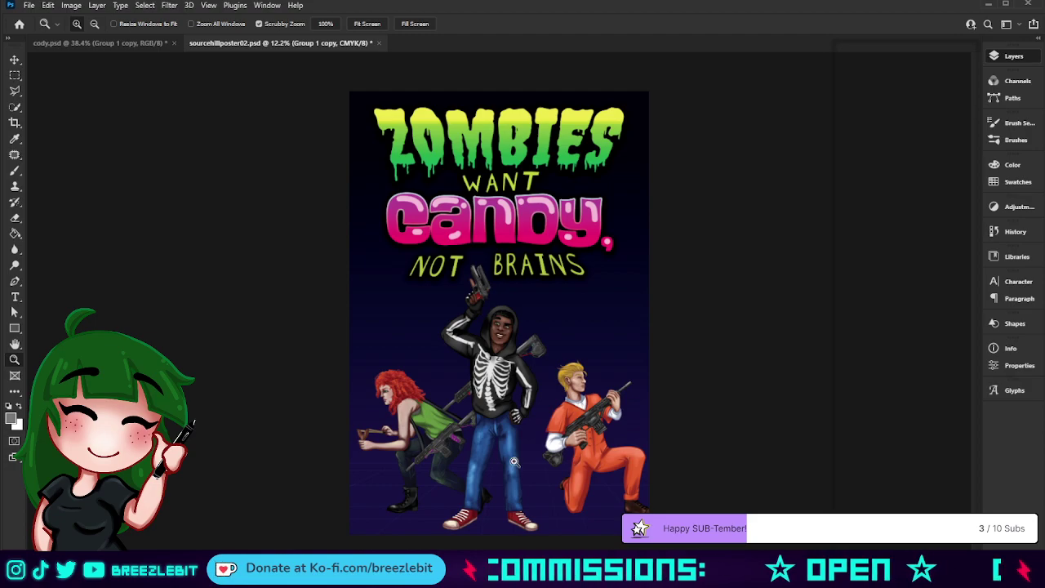
drag(612, 327, 639, 339)
drag(585, 383, 648, 321)
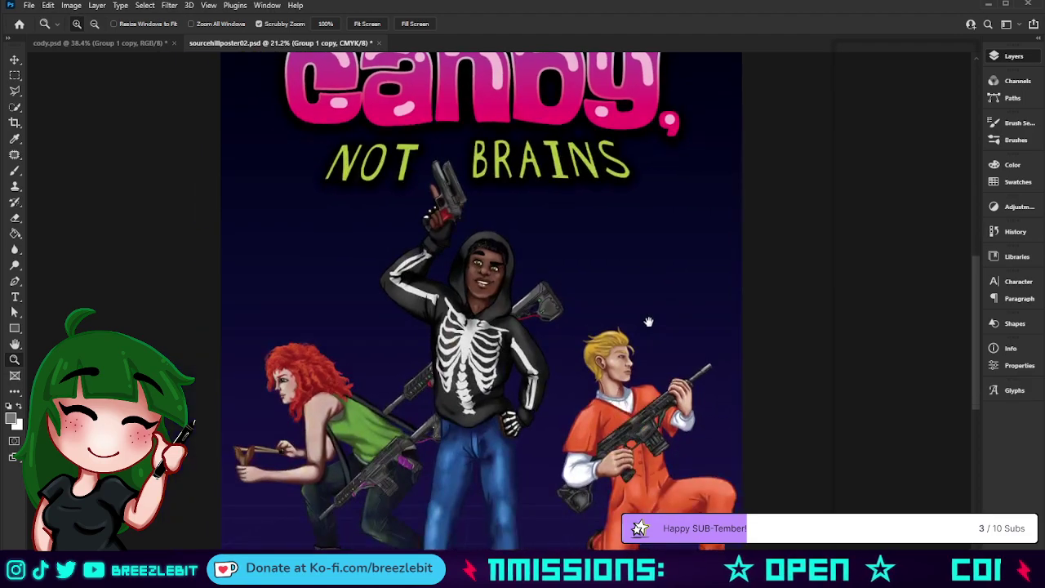
click(897, 188)
key(ctrl+t)
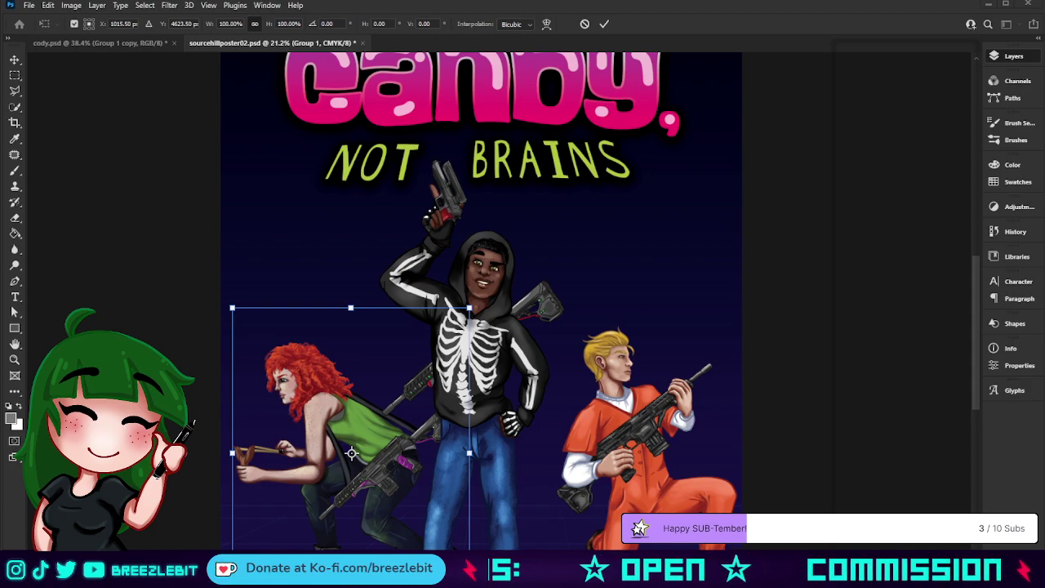
drag(353, 394, 493, 287)
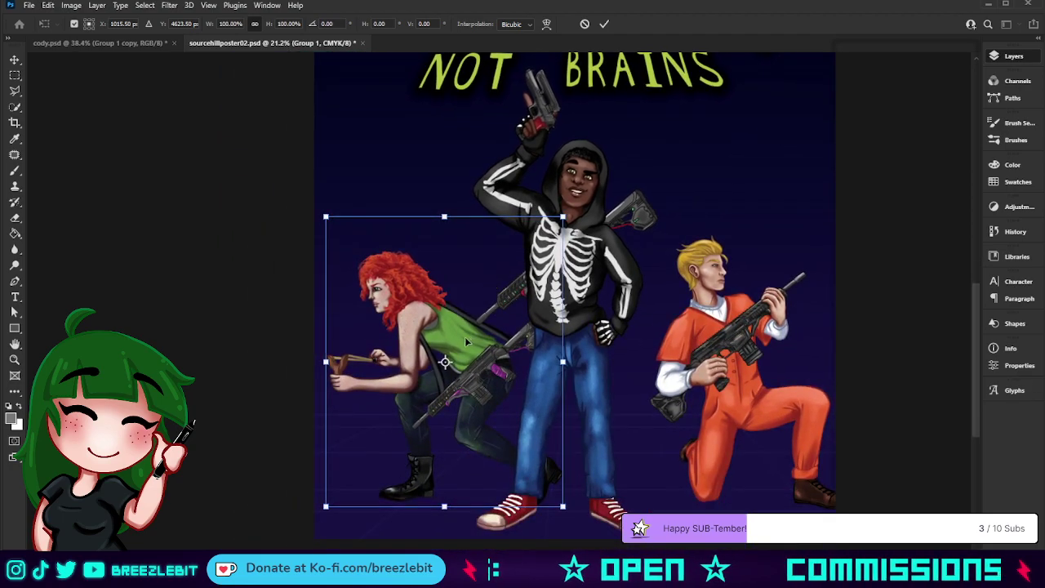
mouse_move(459, 337)
mouse_down()
mouse_move(449, 331)
mouse_move(450, 347)
mouse_move(457, 338)
mouse_up()
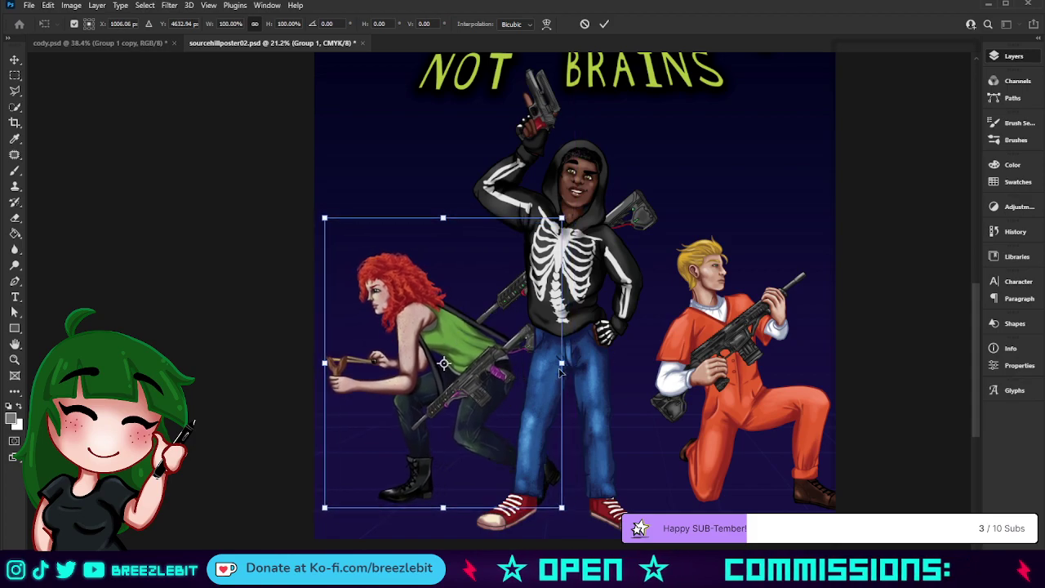
drag(561, 367, 557, 365)
drag(494, 374, 492, 377)
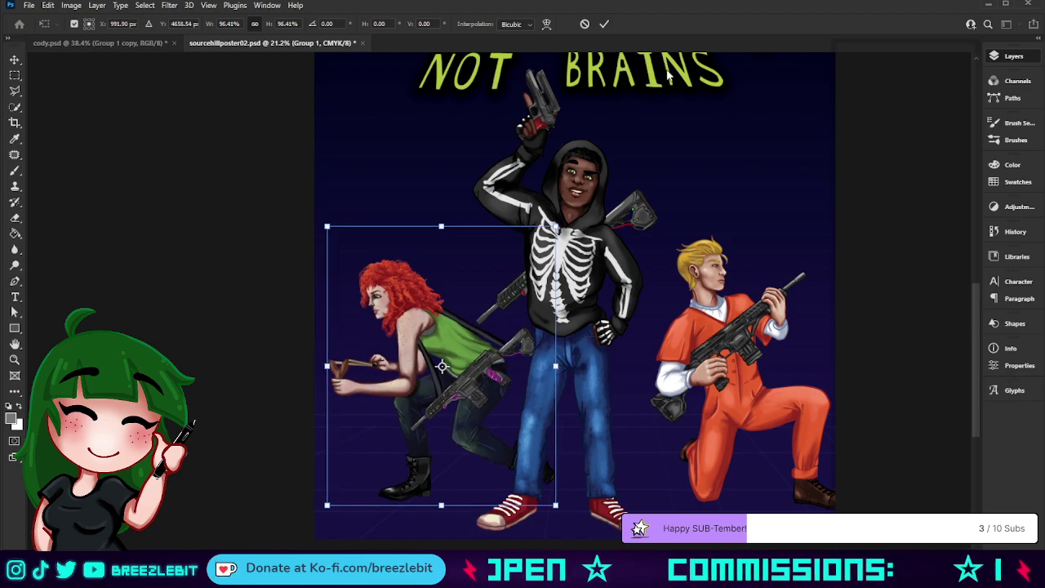
click(605, 24)
Nudge the orange-jumpsuit figure slightly toward the poster's right edge with the Move tool
key(z)
drag(598, 400, 501, 459)
drag(586, 387, 572, 384)
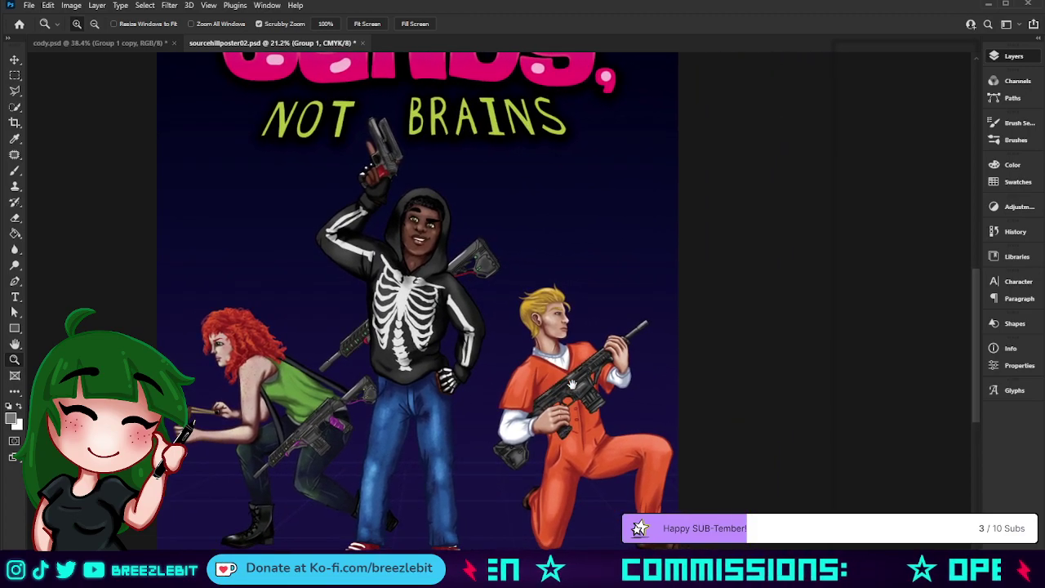
click(14, 60)
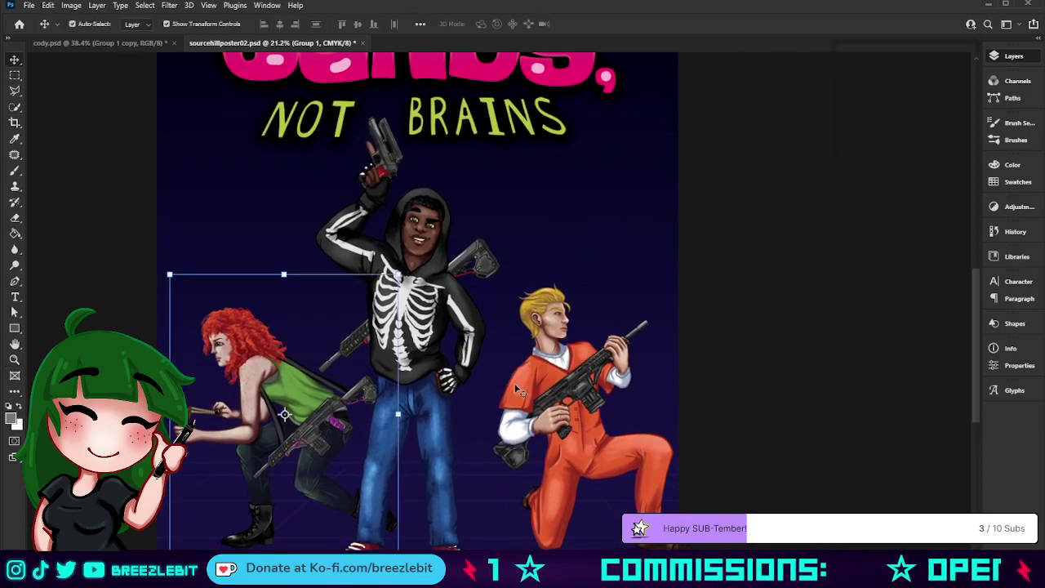
mouse_move(590, 397)
mouse_down()
mouse_move(574, 396)
mouse_move(589, 395)
mouse_up()
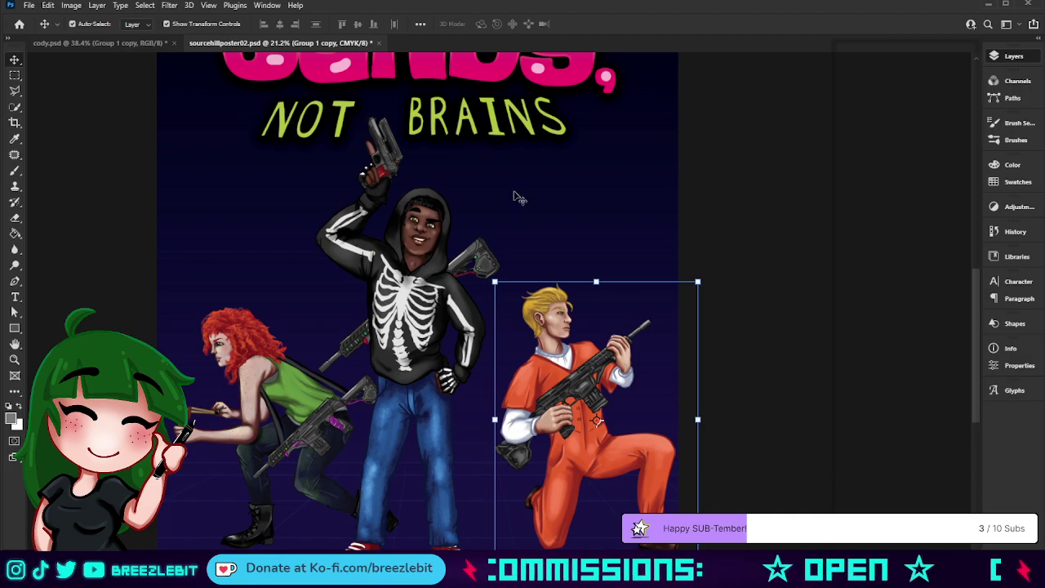
Hide the poster's title lettering so only the three figures and the background show
key(z)
drag(522, 212, 882, 214)
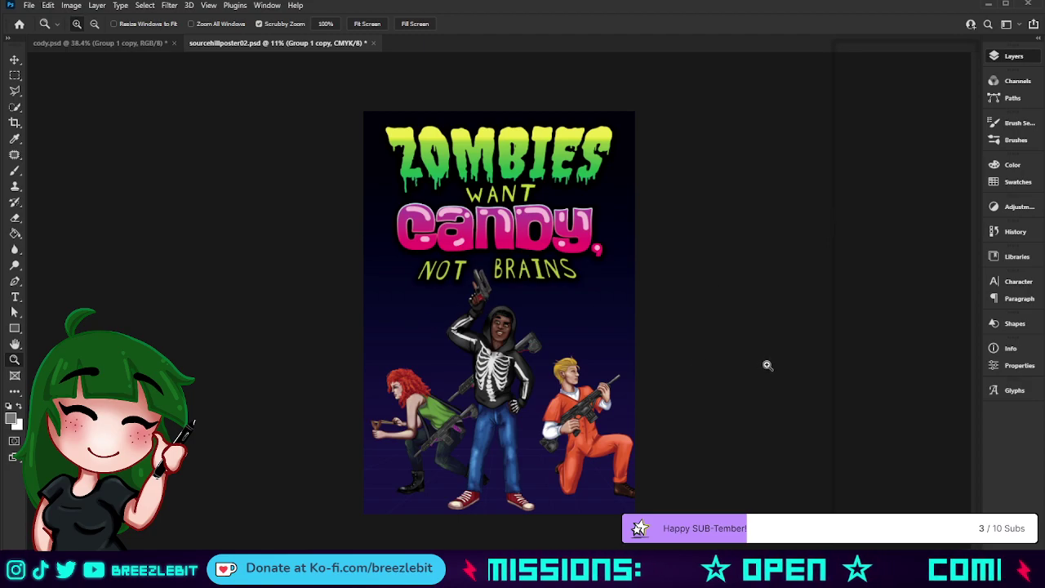
click(818, 186)
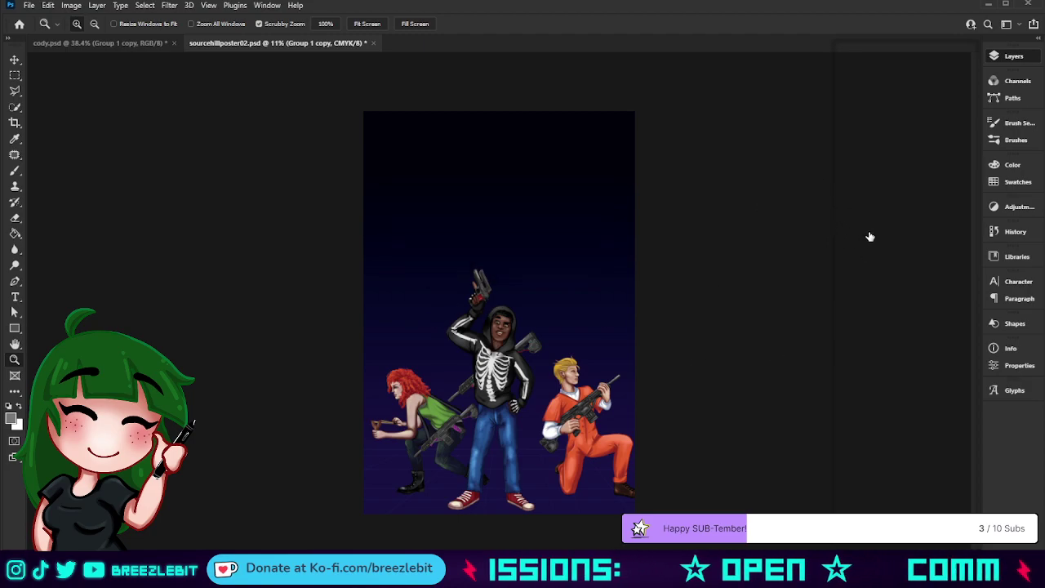
Move the skeleton-hoodie figure left so it overlaps the red-haired woman, fine-tuning its position slightly right and down
click(920, 168)
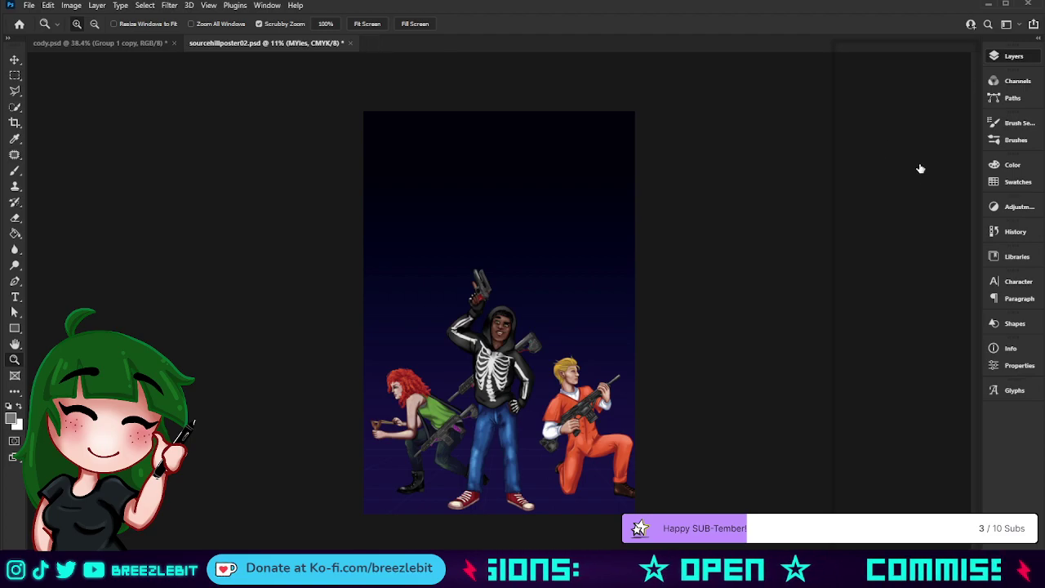
key(ctrl+t)
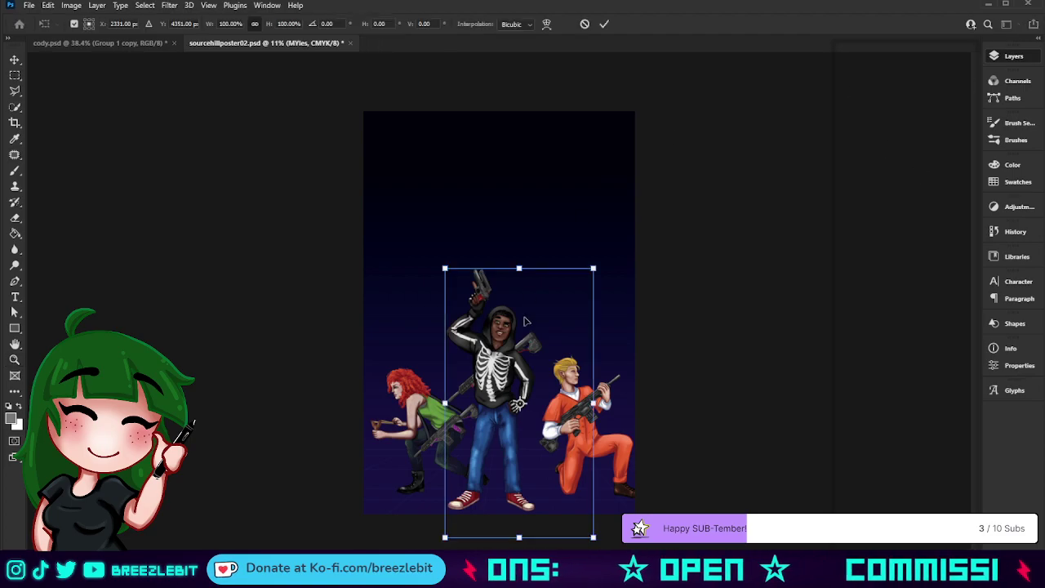
drag(528, 321, 498, 335)
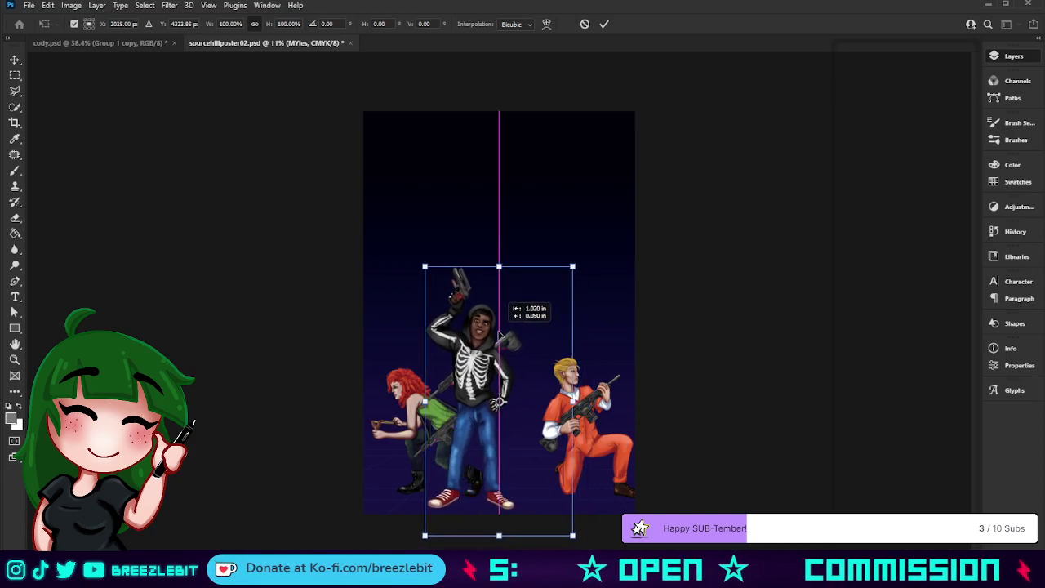
click(605, 24)
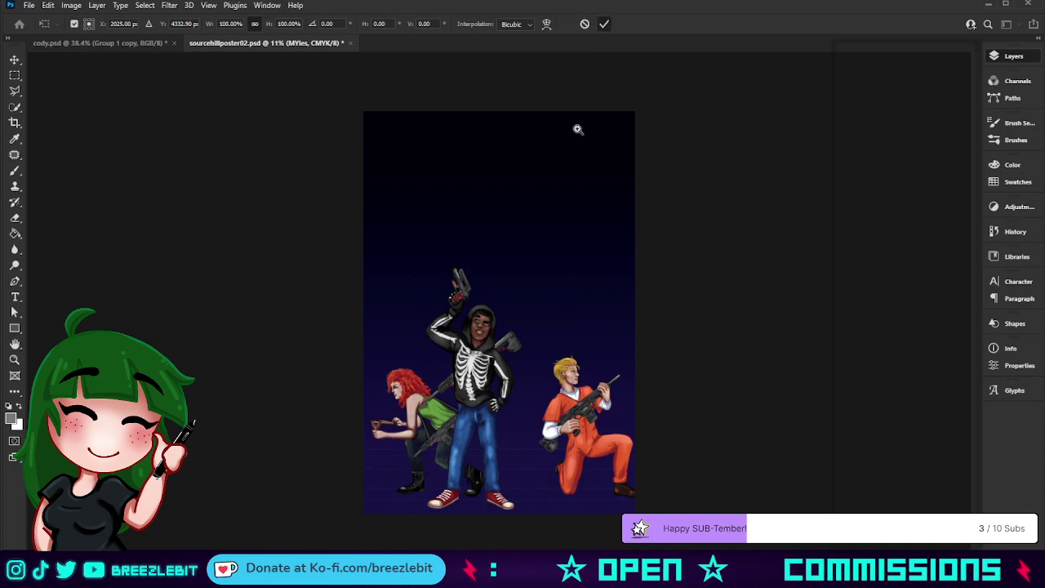
key(z)
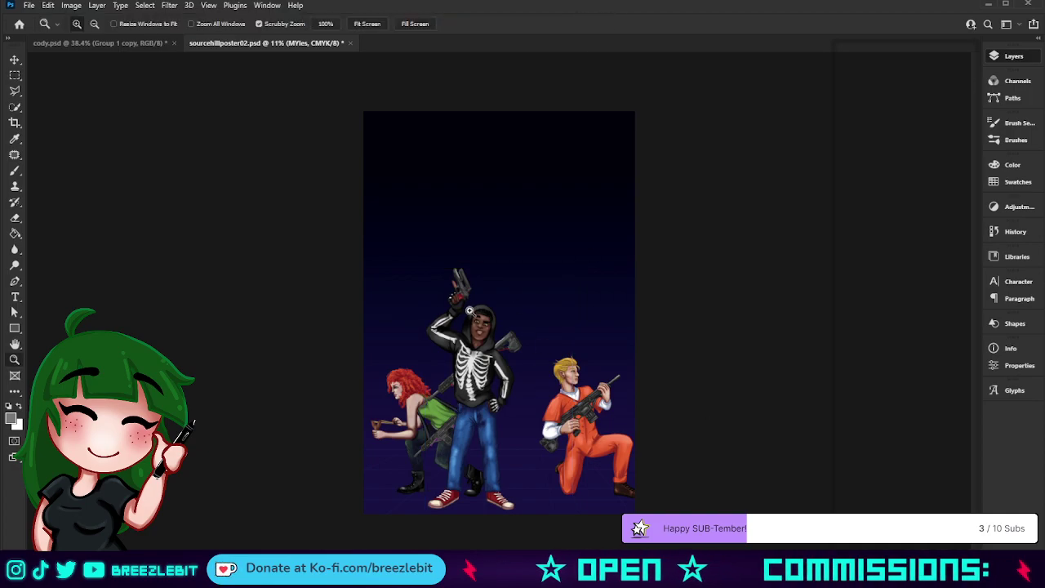
key(ctrl+t)
drag(479, 324, 485, 330)
key(Return)
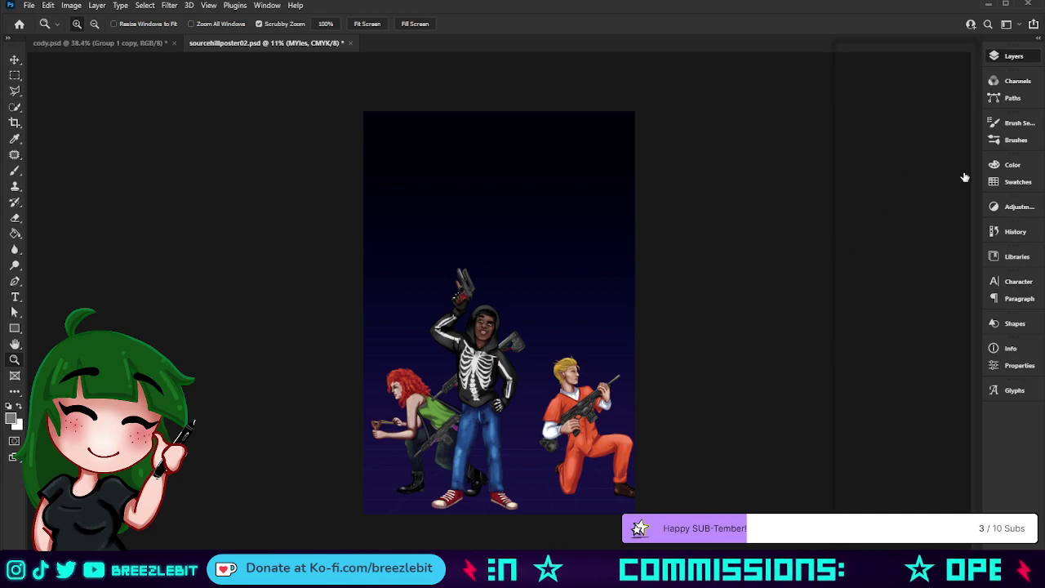
Scale the orange-jumpsuit figure down proportionally to 95.27%, keeping its upper-left corner in place
click(877, 126)
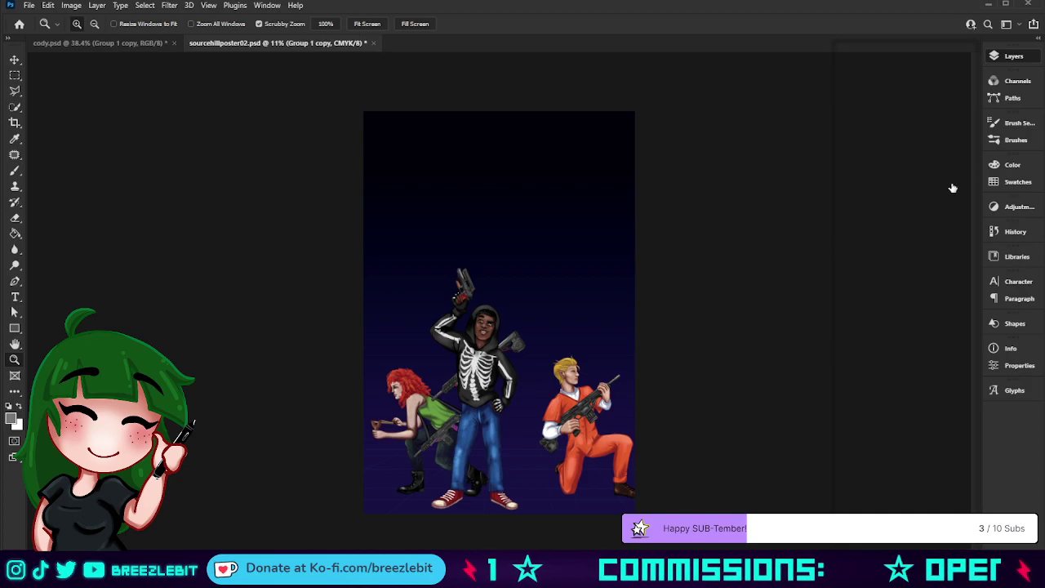
click(952, 187)
key(ctrl+t)
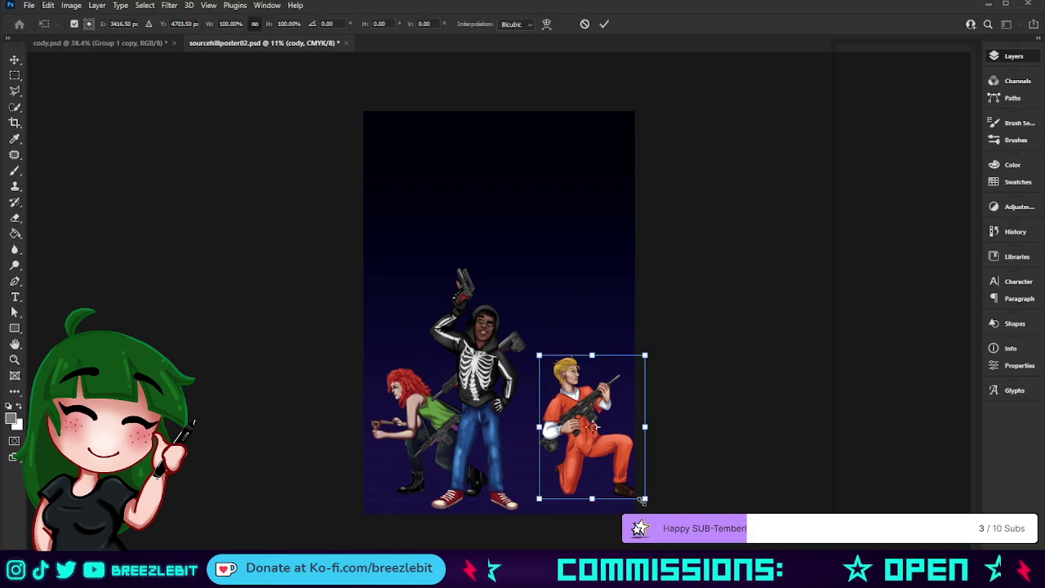
drag(643, 502, 634, 497)
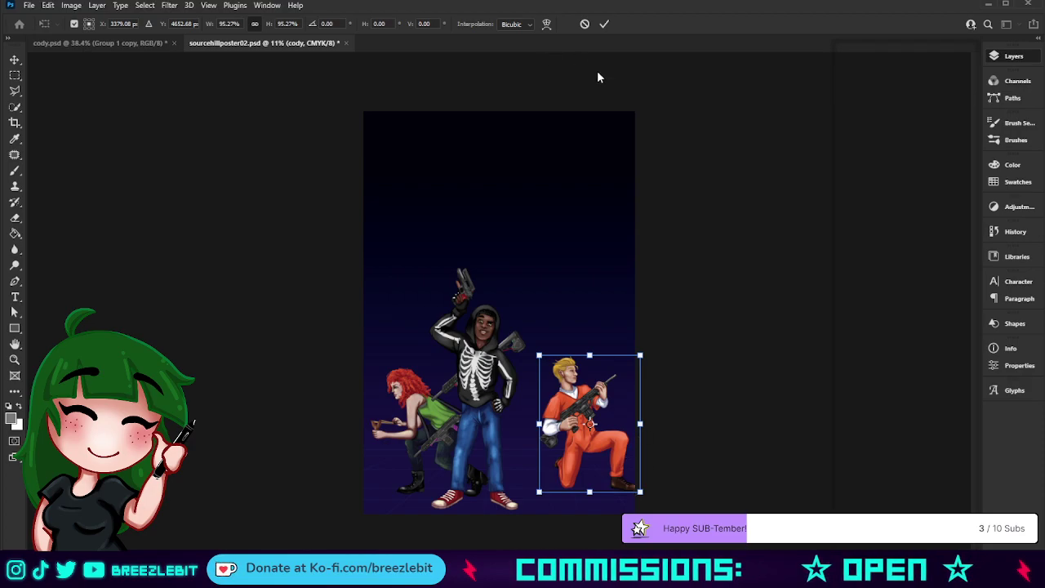
click(604, 24)
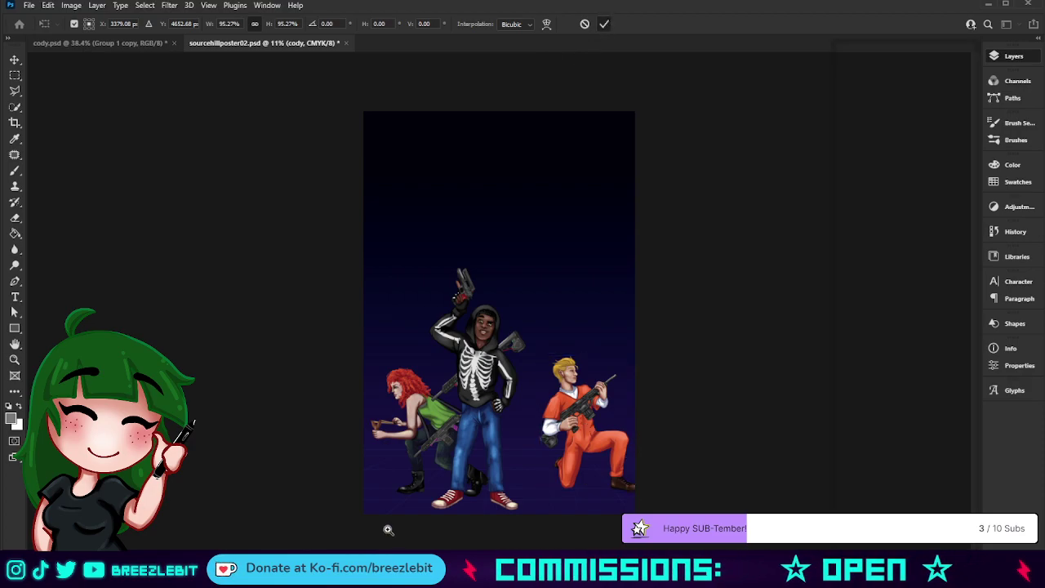
Scale the red-haired woman's group up to 105.92% and nudge her slightly left and down
key(z)
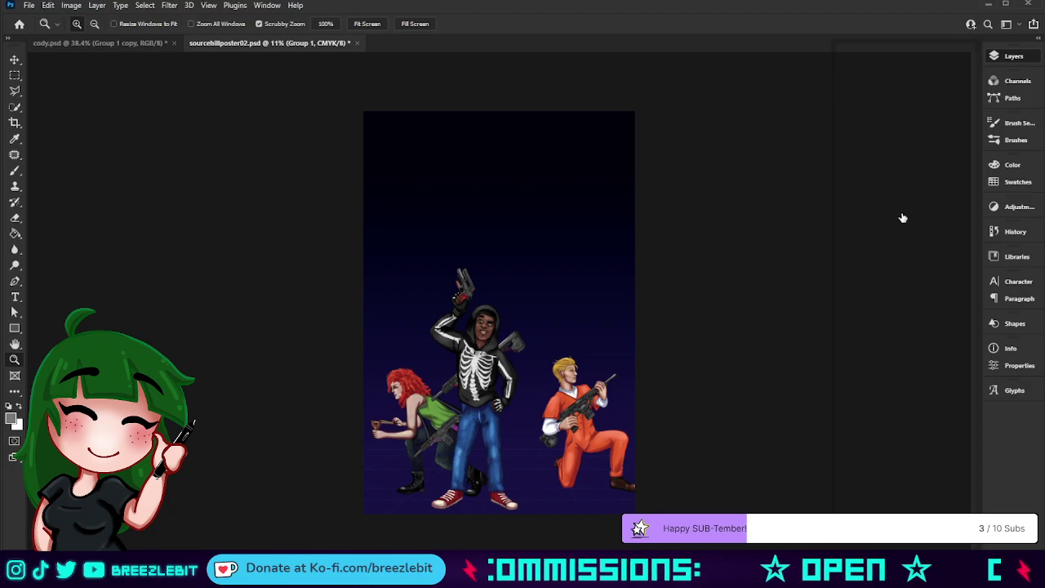
key(ctrl+t)
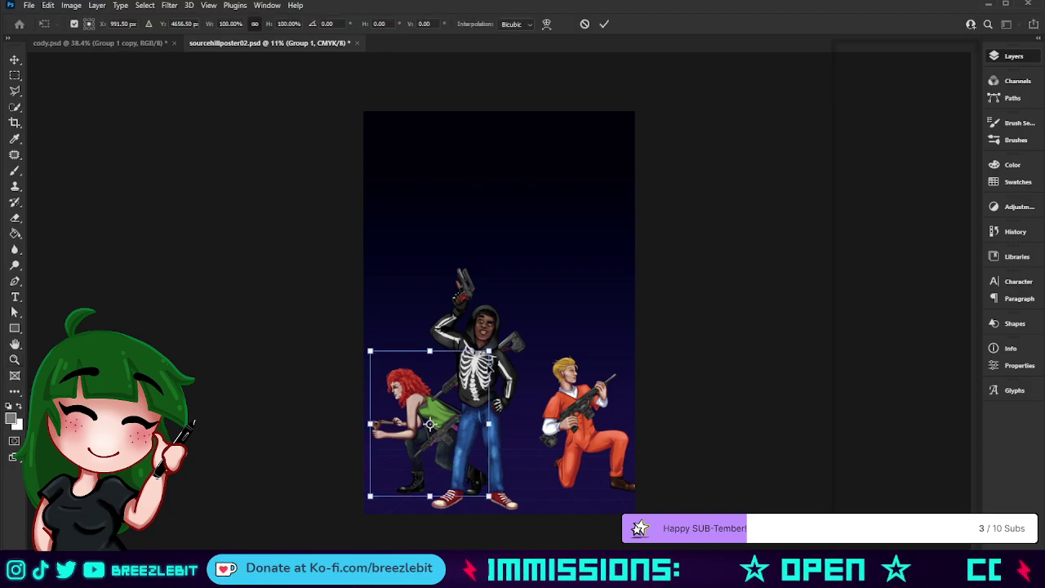
drag(490, 356, 503, 349)
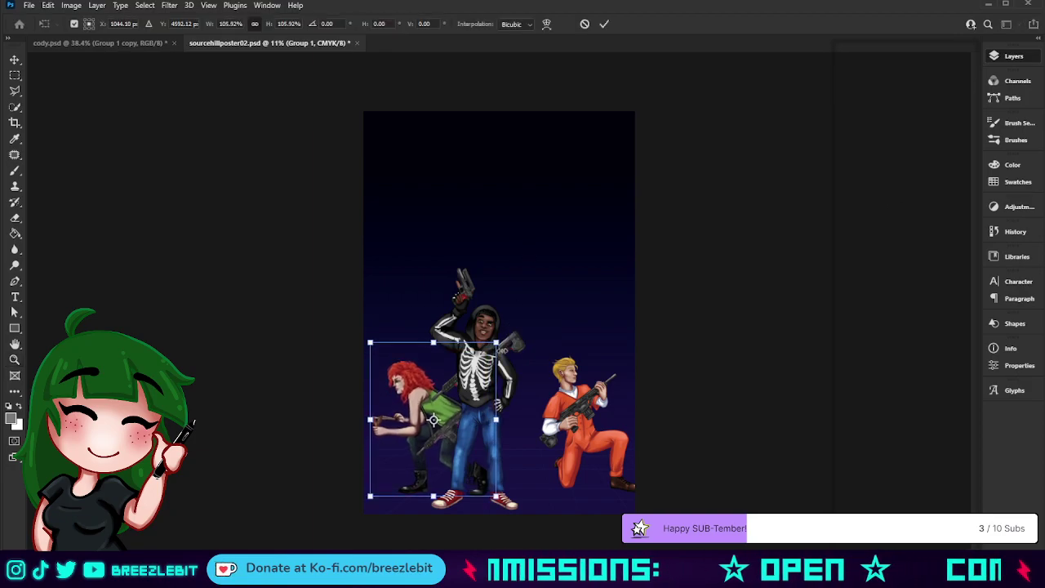
key(Down)
key(Down)
key(Down)
key(Left)
key(Left)
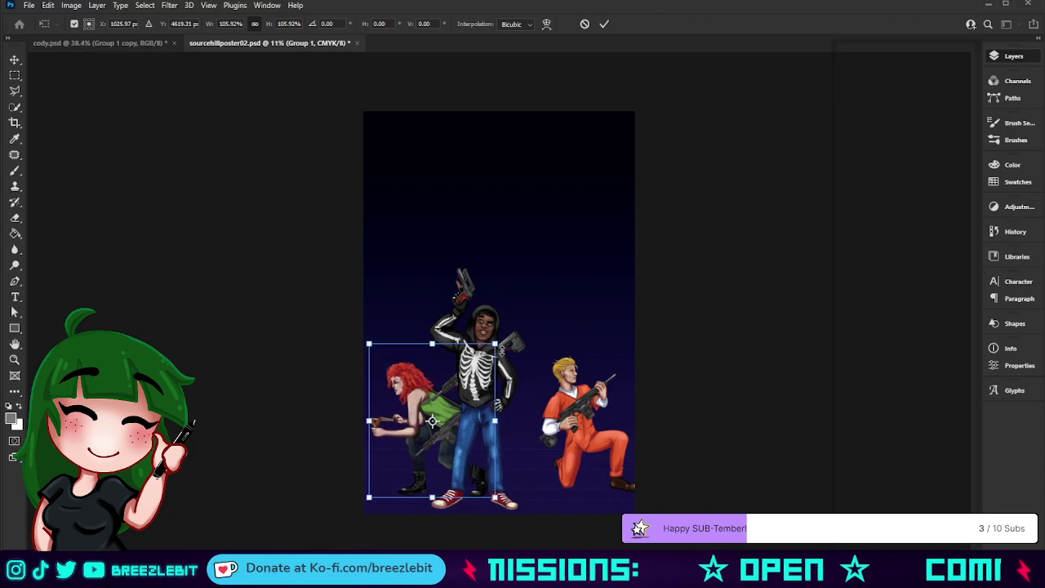
key(Left)
key(Left)
key(Down)
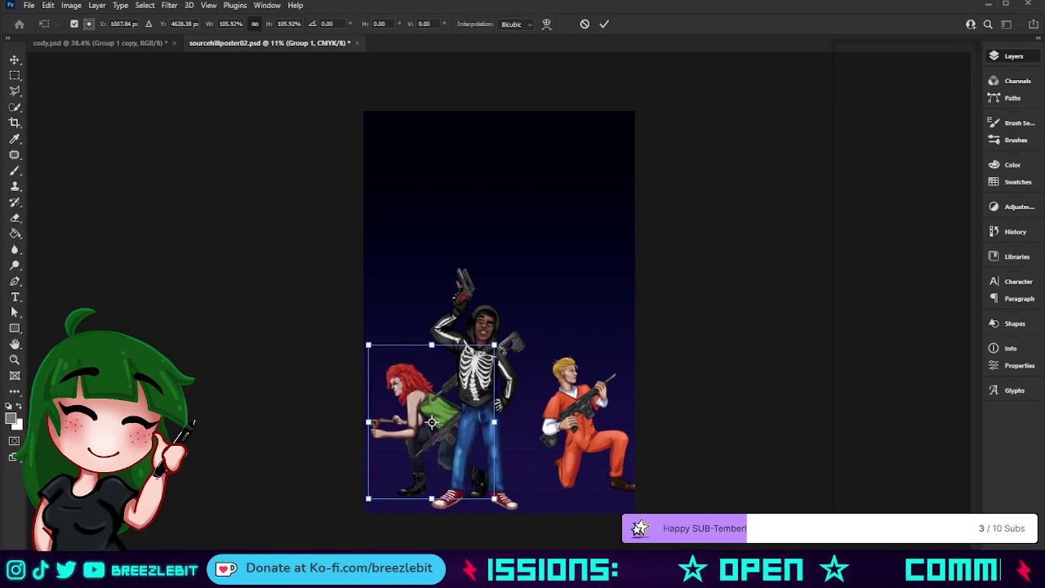
drag(432, 422, 431, 421)
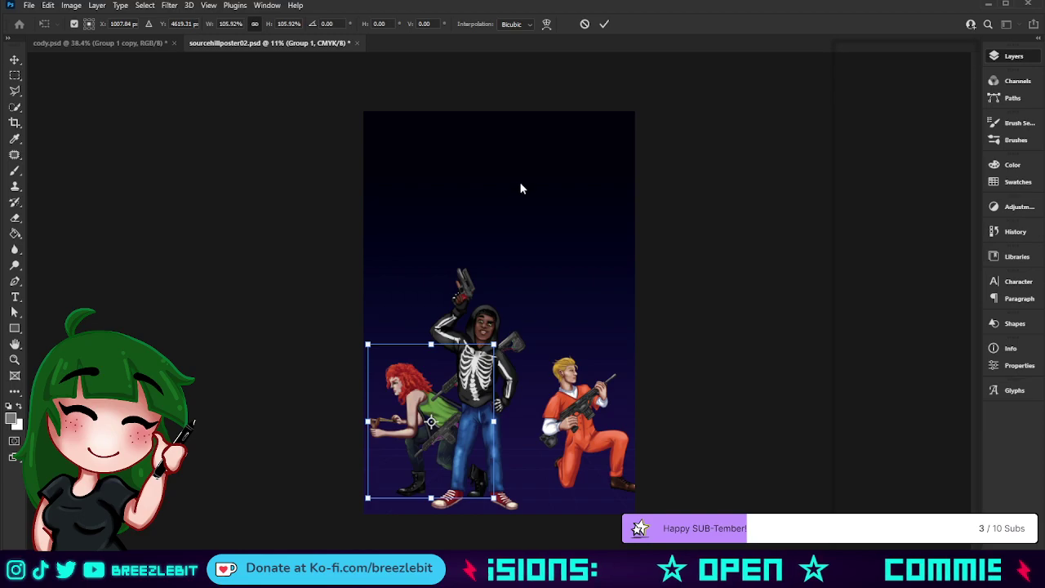
click(610, 23)
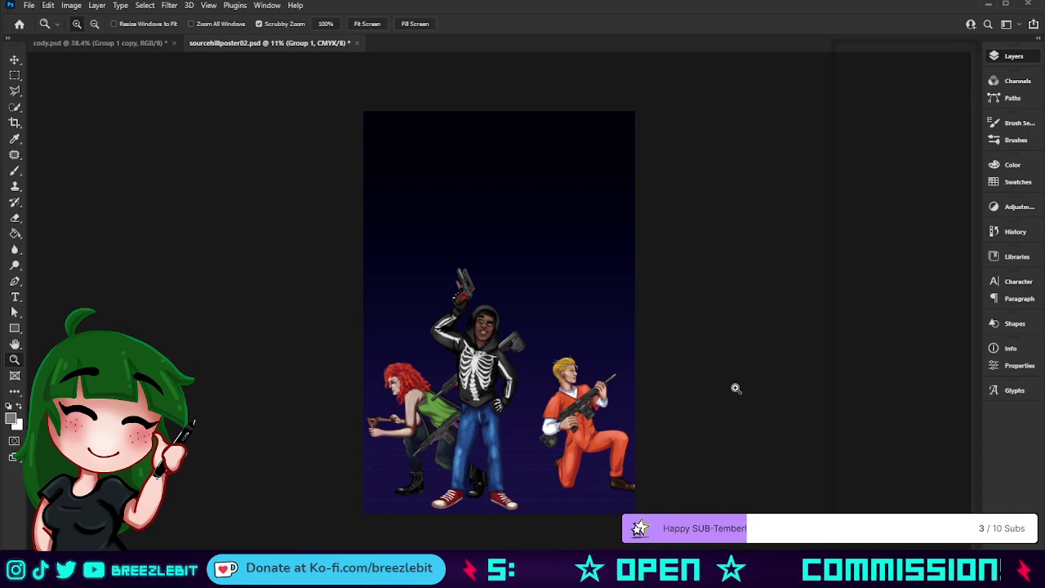
Show the poster's title lettering again and select the NOT BRAINS text layer
click(844, 223)
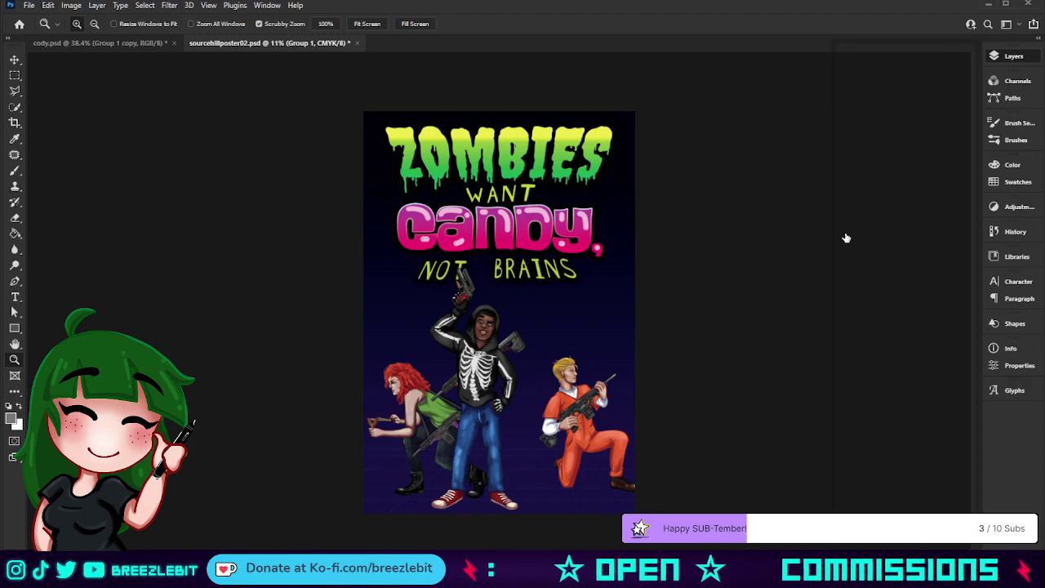
click(906, 228)
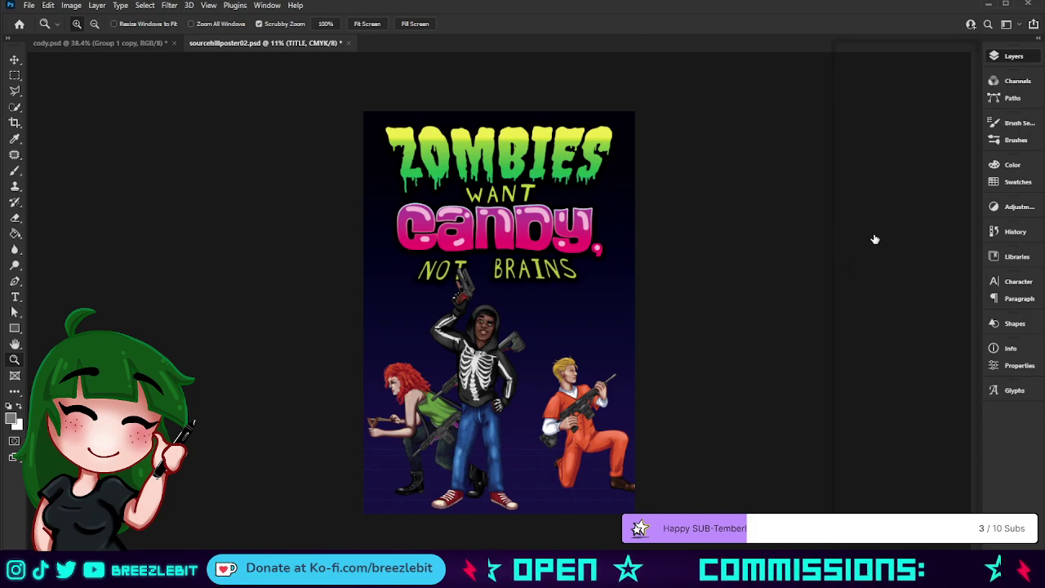
click(931, 280)
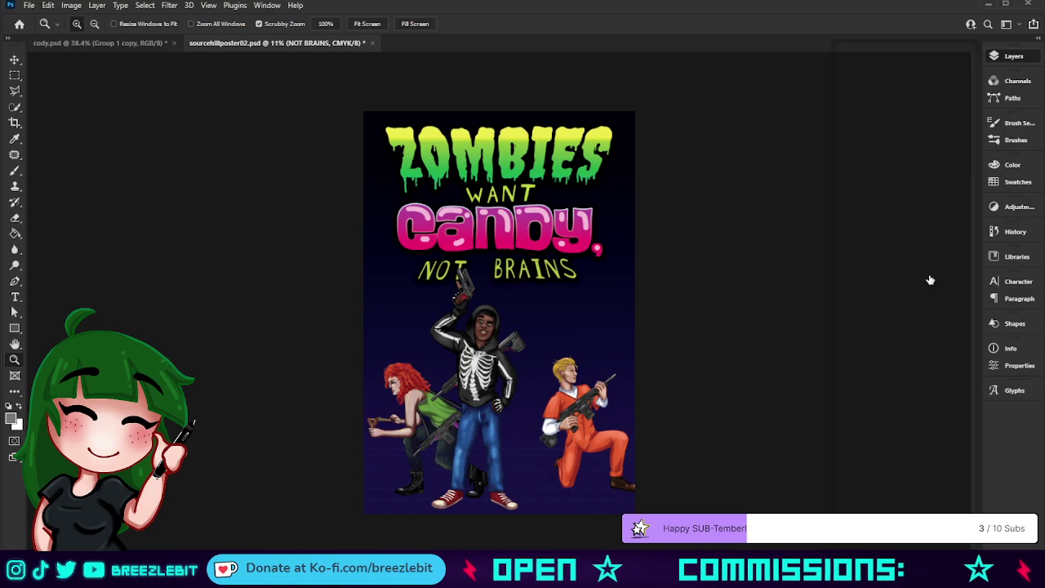
Try to place a text cursor in the NOT BRAINS lettering with the Type tool
key(t)
click(486, 265)
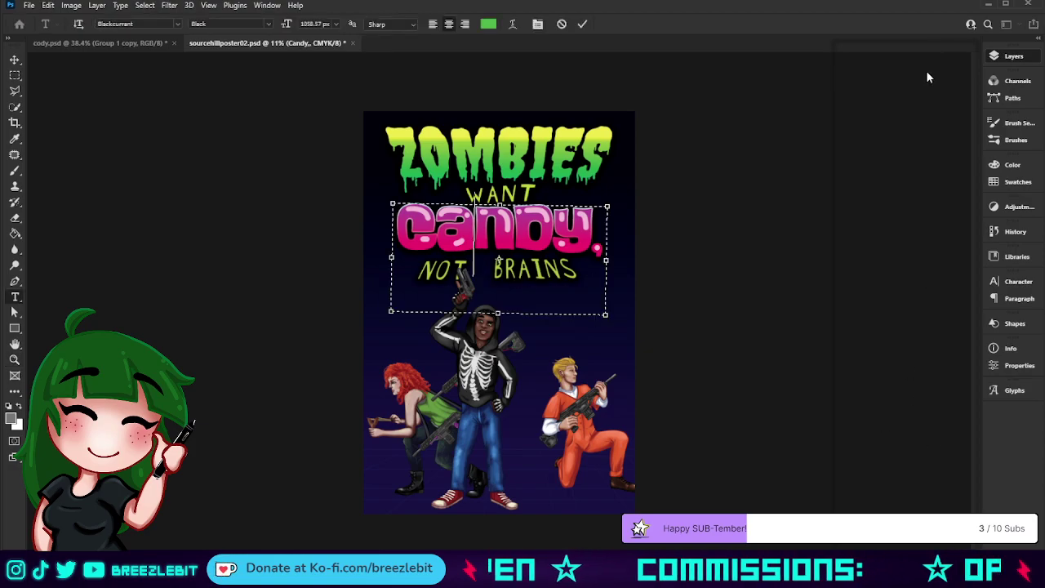
click(934, 127)
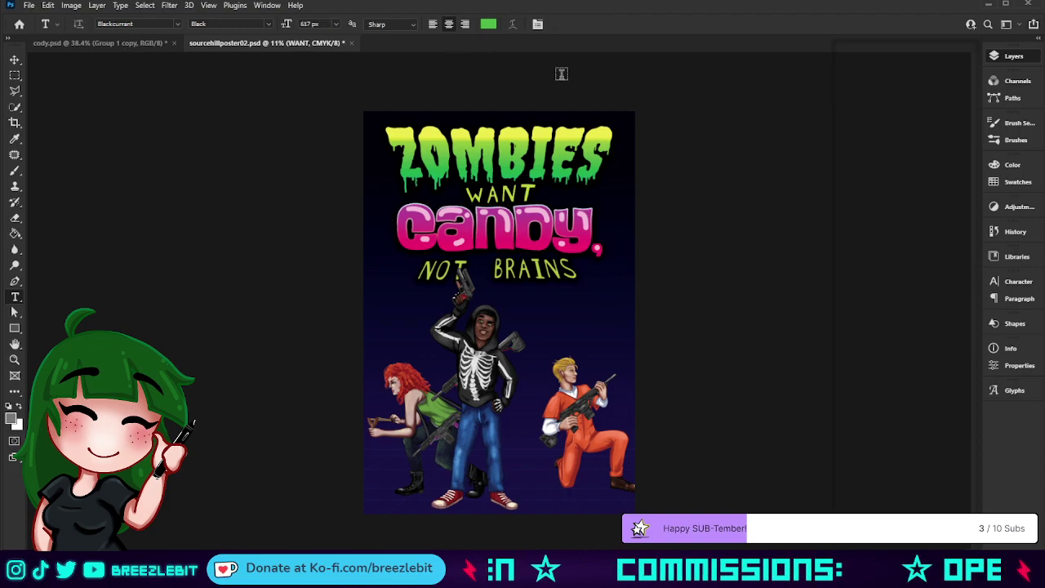
Check the bounds of the WANT, Candy and NOT BRAINS lettering with the Move tool, finishing with NOT BRAINS selected
click(15, 60)
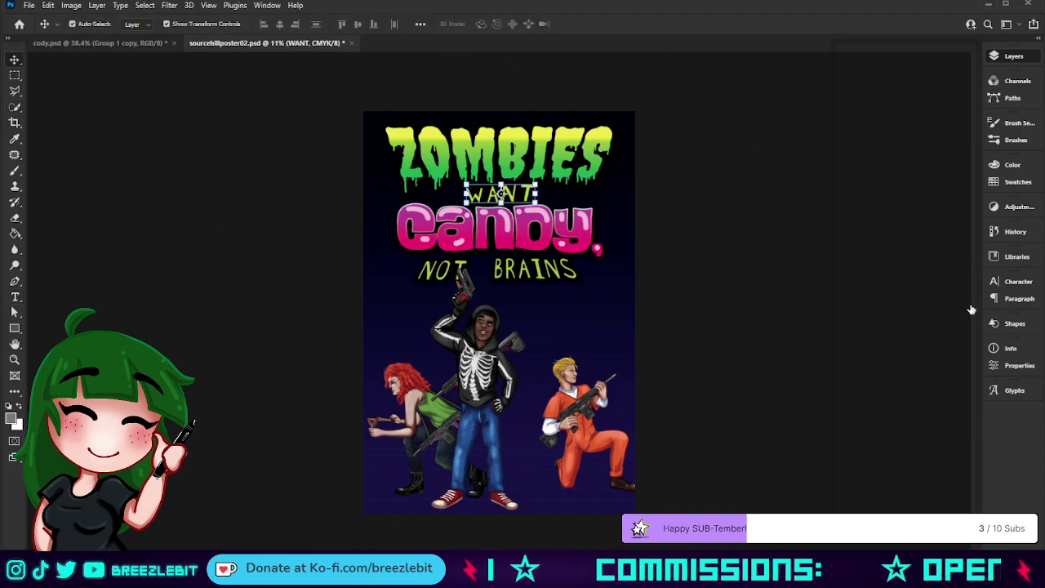
click(948, 399)
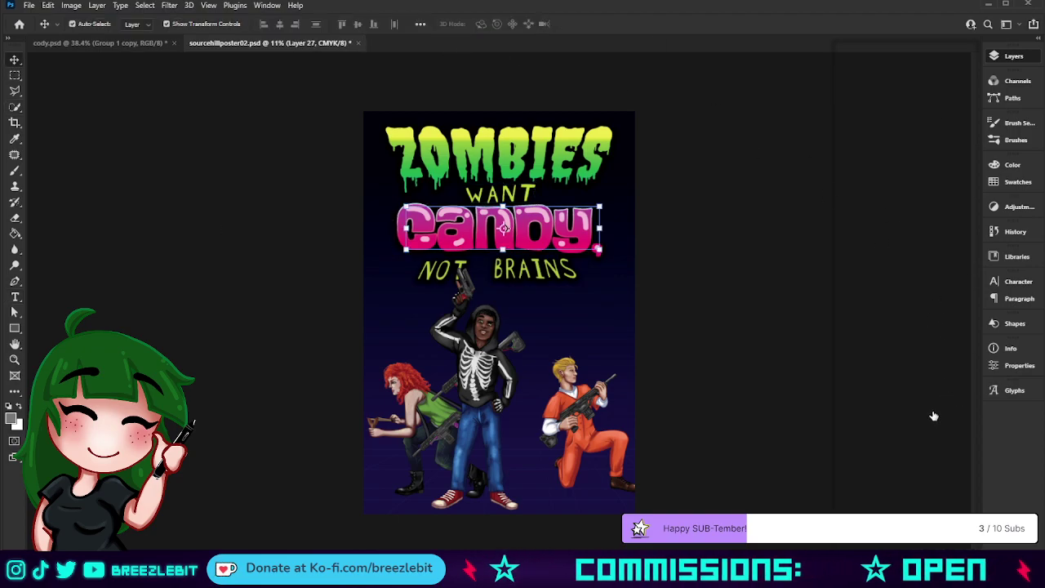
key(ctrl+z)
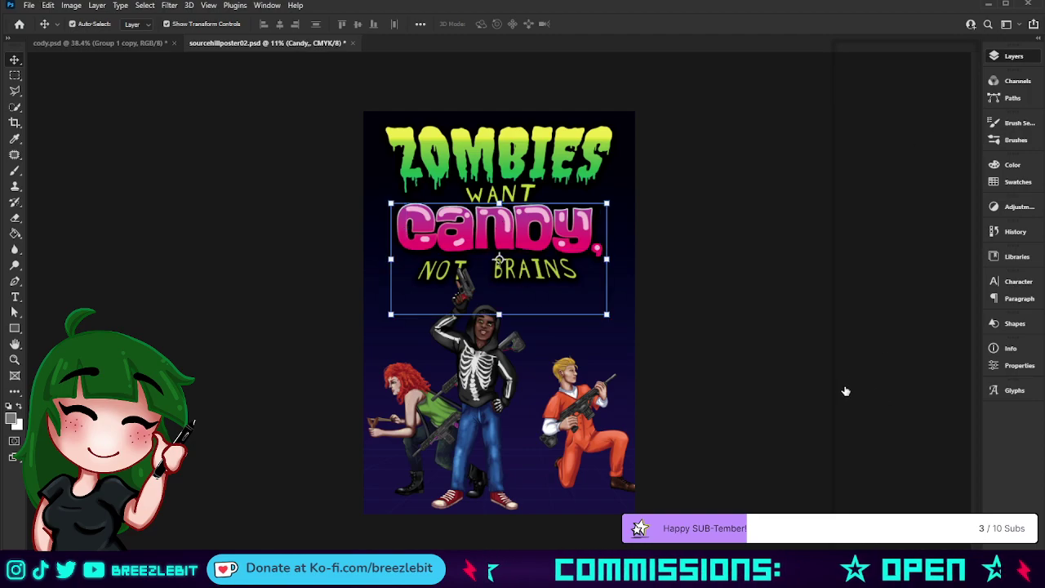
click(845, 389)
click(844, 388)
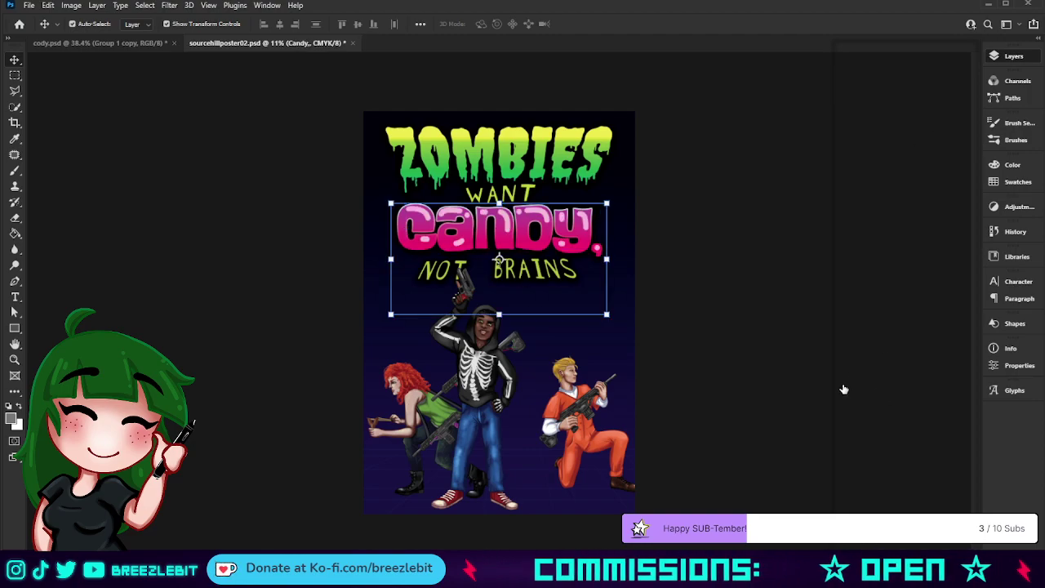
click(913, 329)
click(919, 279)
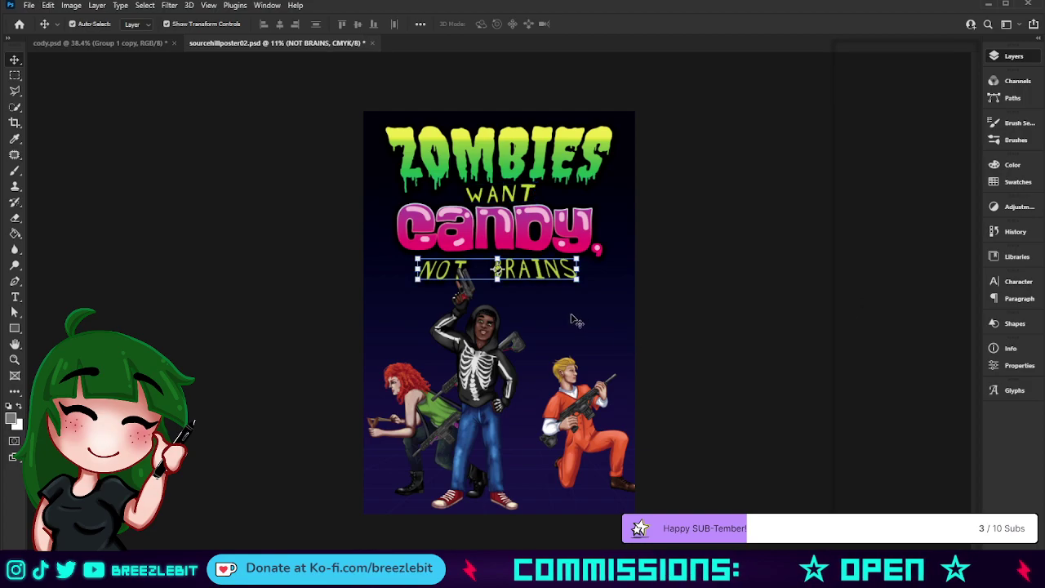
Try again to open the NOT BRAINS line for text editing beneath the pink Candy lettering
key(t)
click(508, 266)
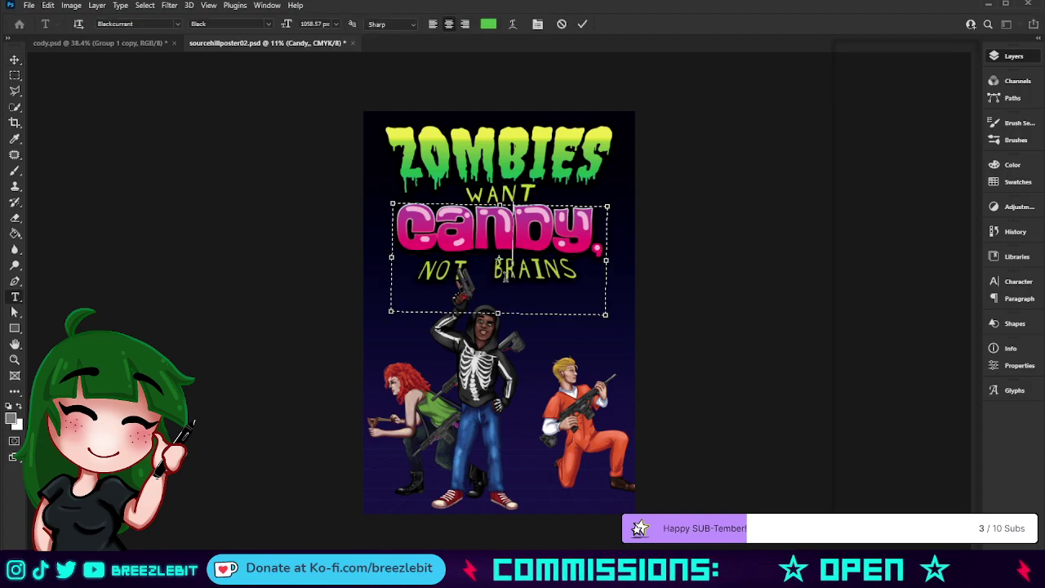
click(584, 24)
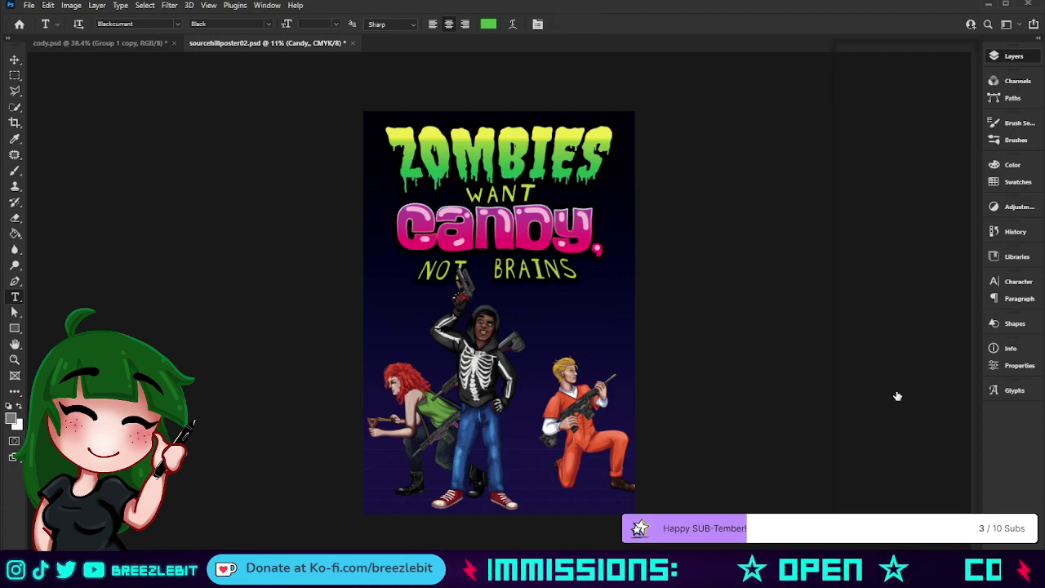
click(913, 277)
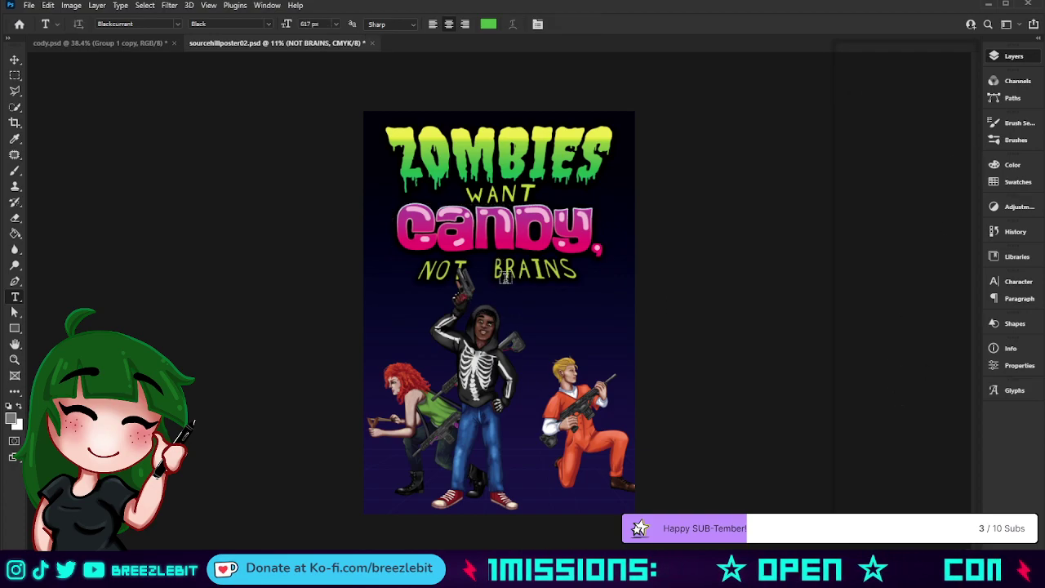
click(503, 274)
click(566, 25)
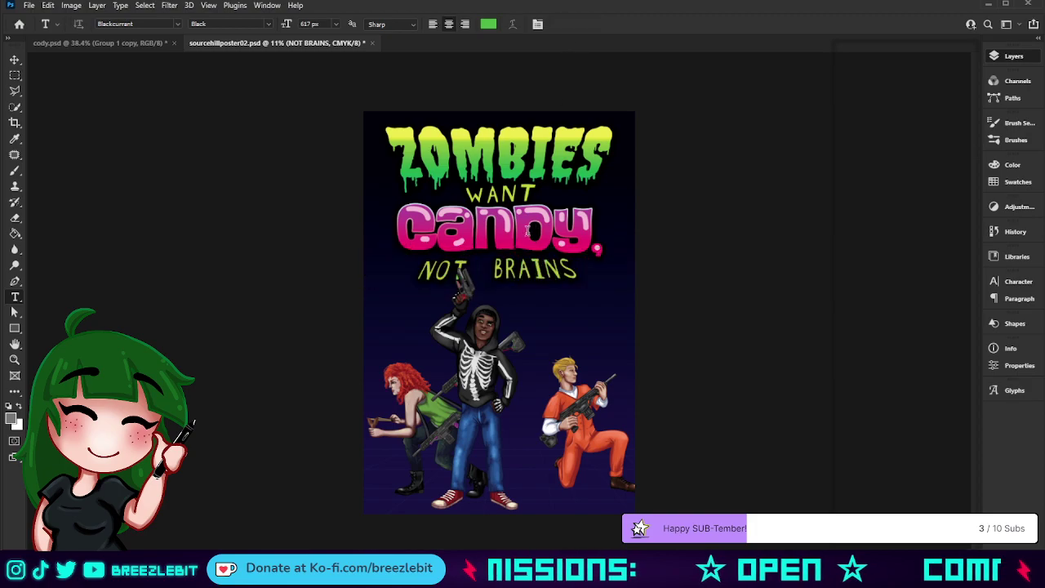
Hide the pink Candy text layer and try to open the NOT BRAINS lettering for editing with the Type tool
key(alt+bracketright)
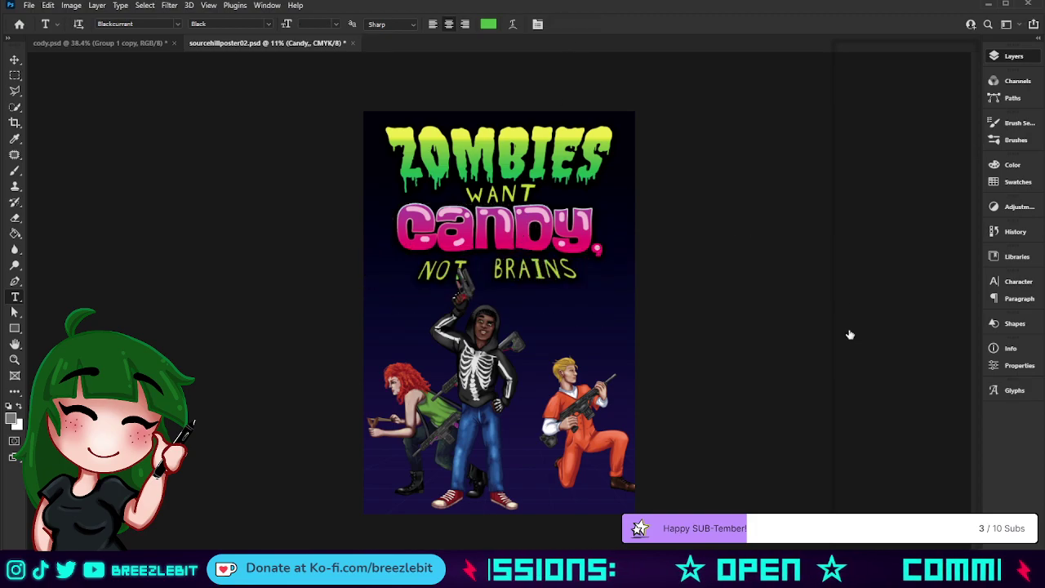
click(849, 413)
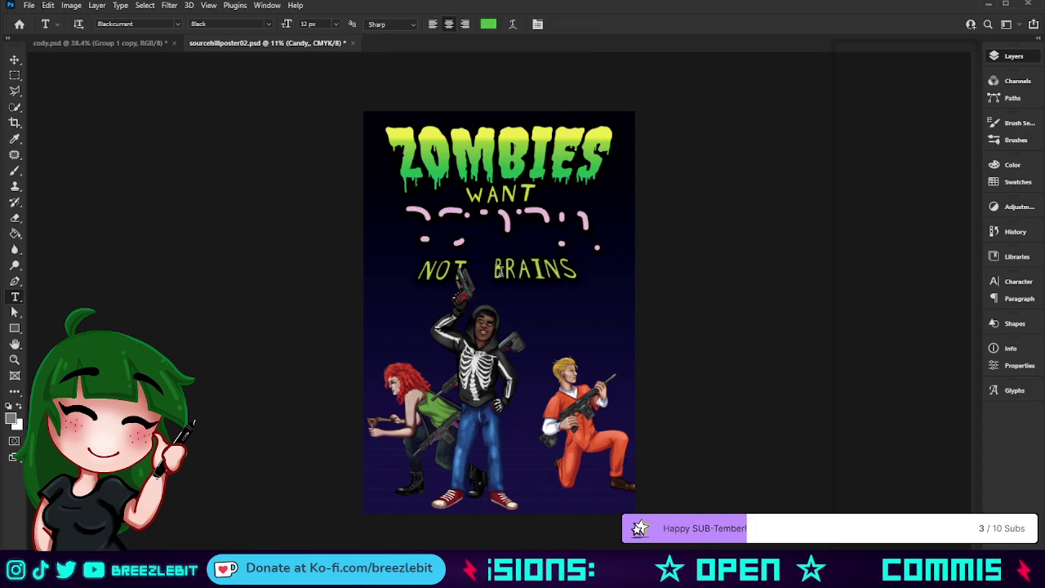
click(498, 272)
click(563, 24)
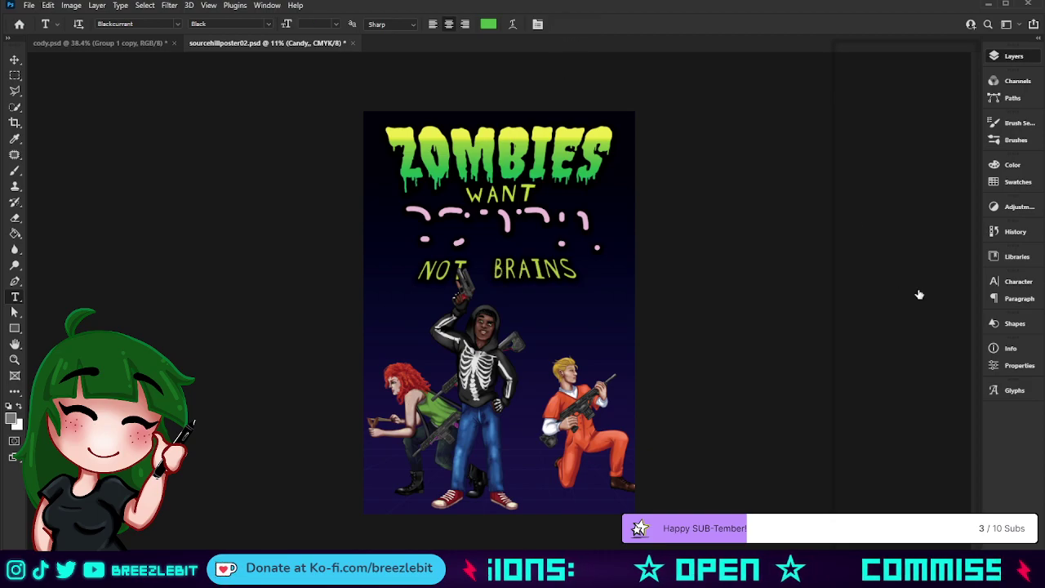
key(alt+bracketleft)
shift+click(529, 272)
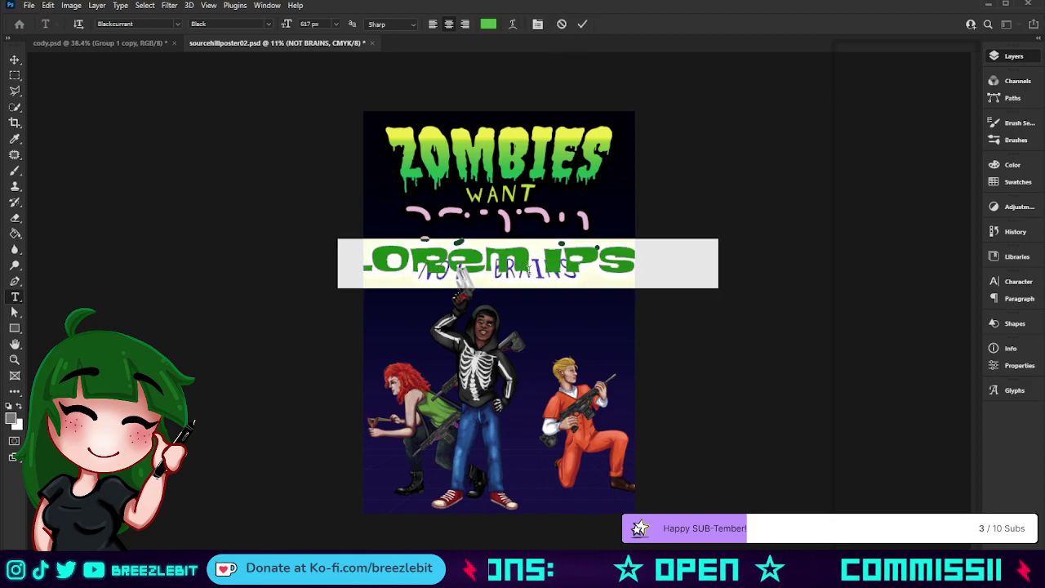
key(Escape)
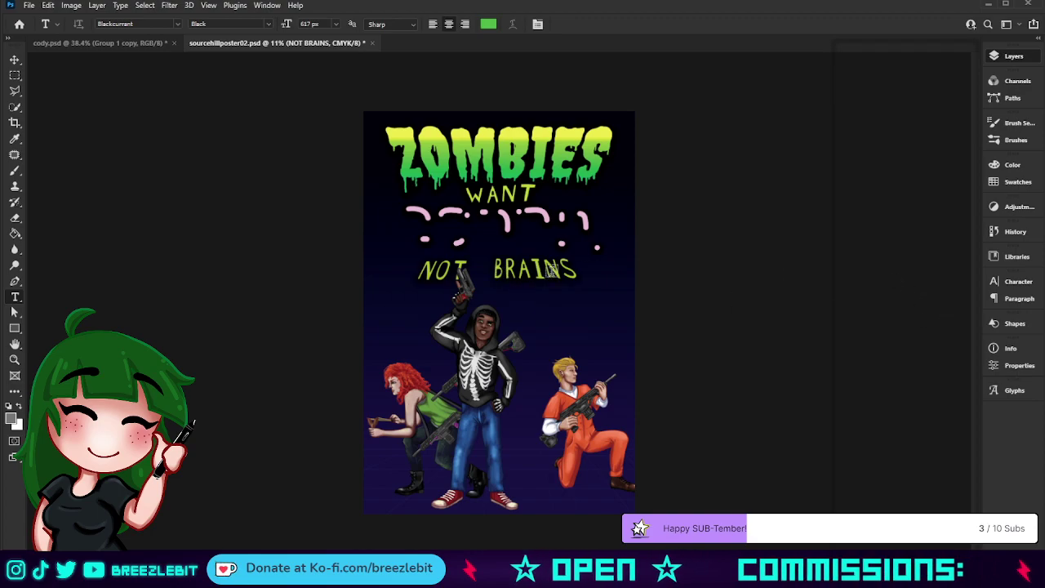
Try to place a text cursor inside the word BRAINS at close range with the Type tool
key(z)
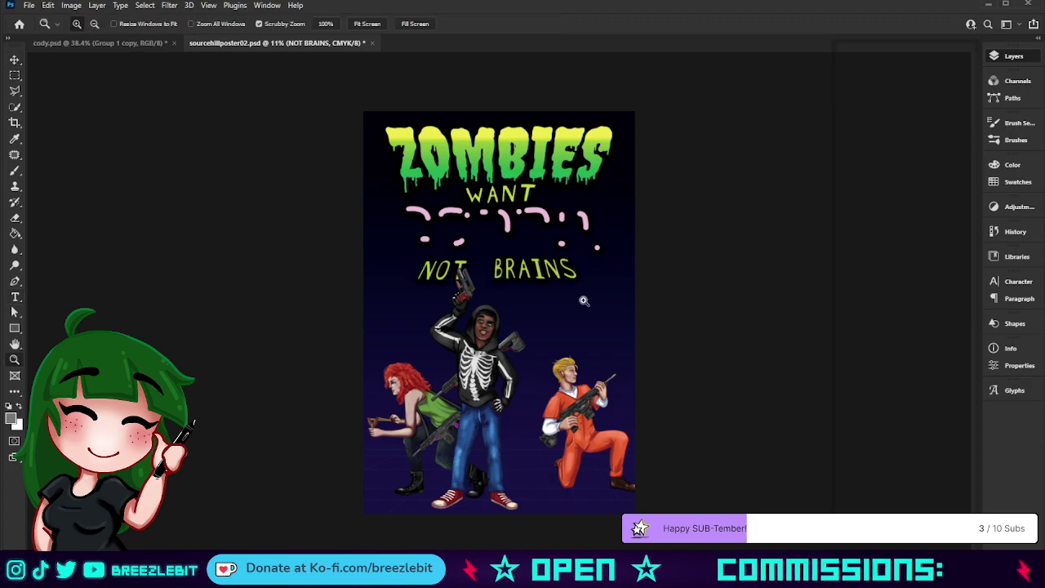
drag(558, 294, 667, 310)
drag(602, 179, 708, 386)
key(t)
drag(656, 249, 486, 298)
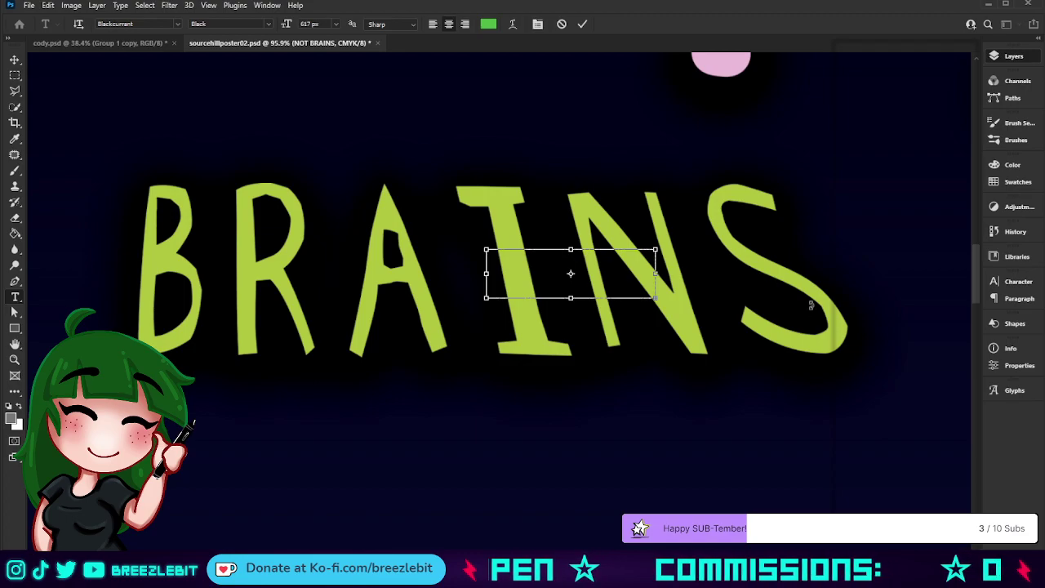
key(Escape)
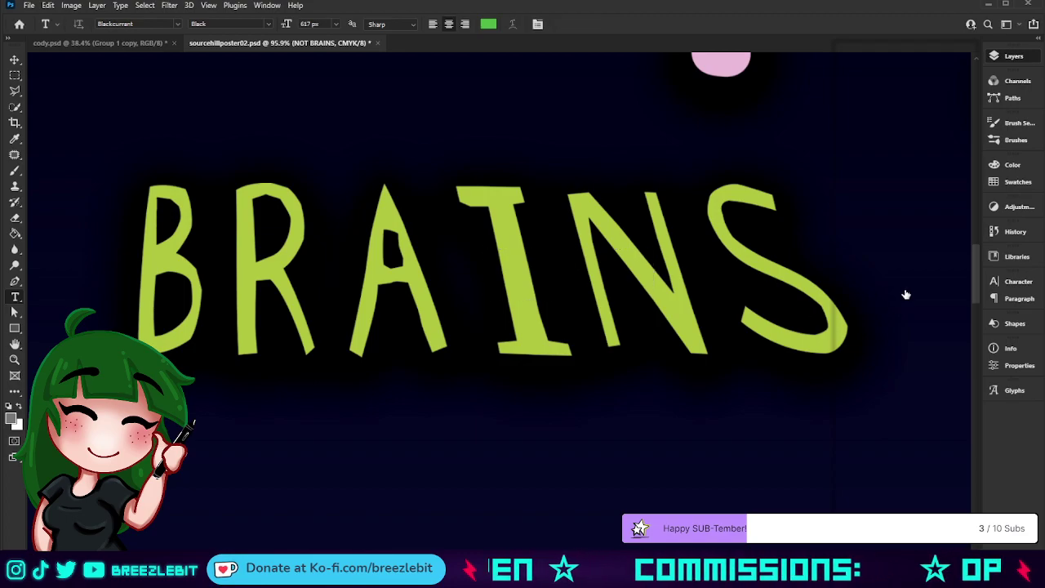
Try to open the BRAINS lettering for text editing after a Free Transform check, and remove the placeholder text
key(ctrl+t)
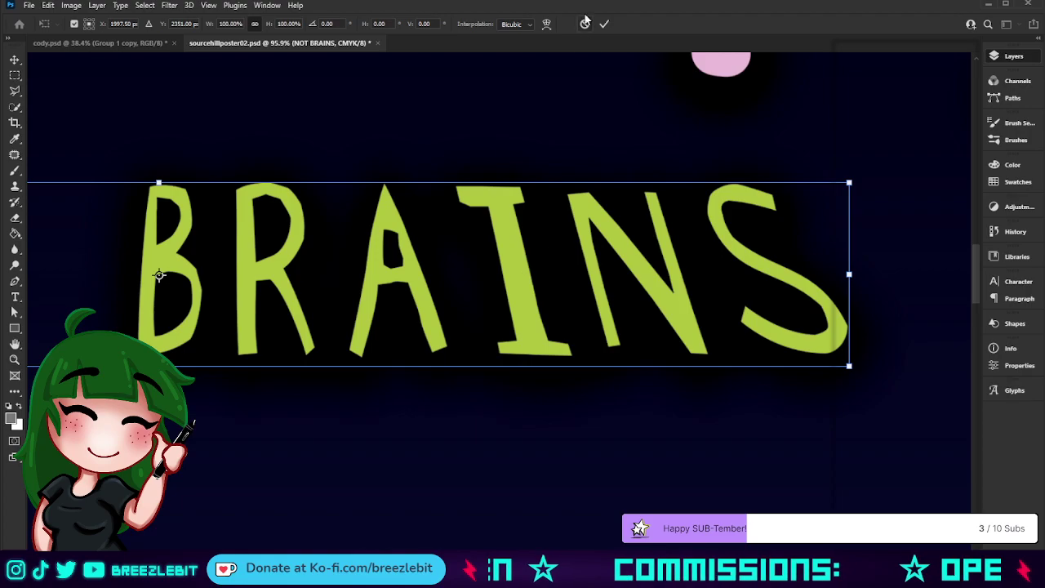
click(585, 23)
double_click(517, 249)
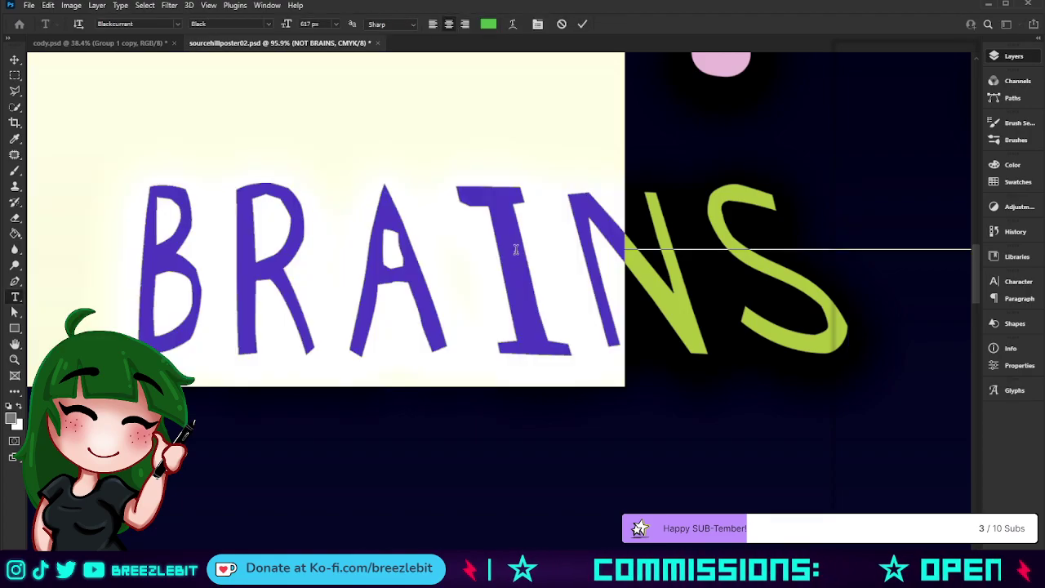
click(562, 24)
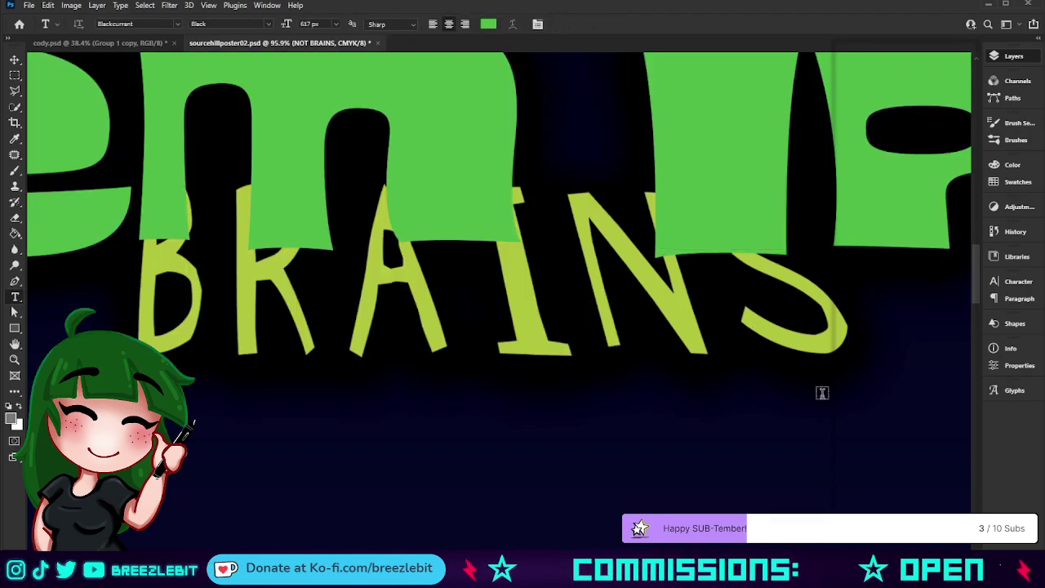
key(ctrl+z)
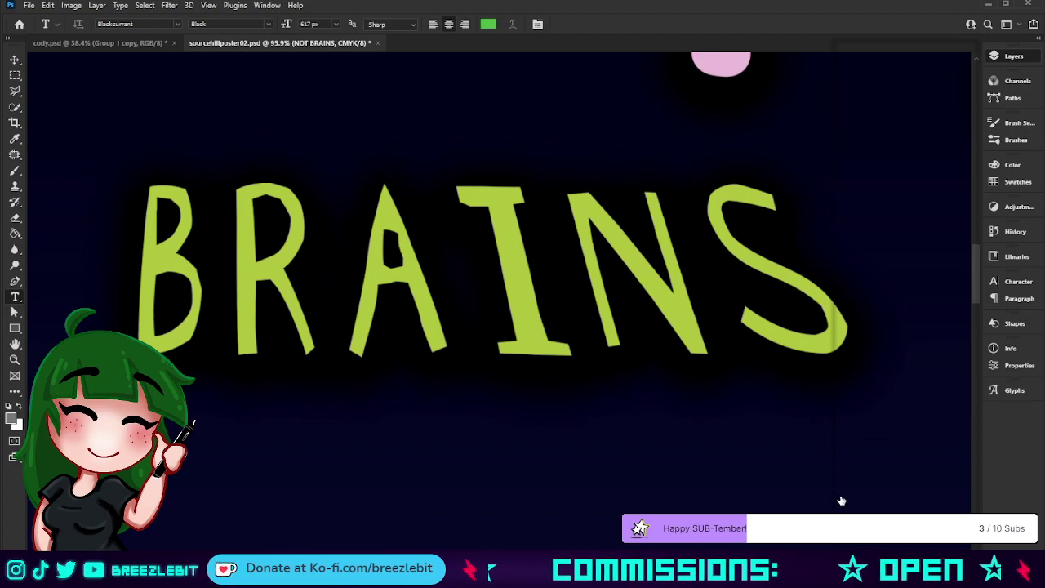
Hide the WANT lettering and the pink Candy highlights, try the Type tool on BRAINS, and reselect the NOT BRAINS layer
click(852, 350)
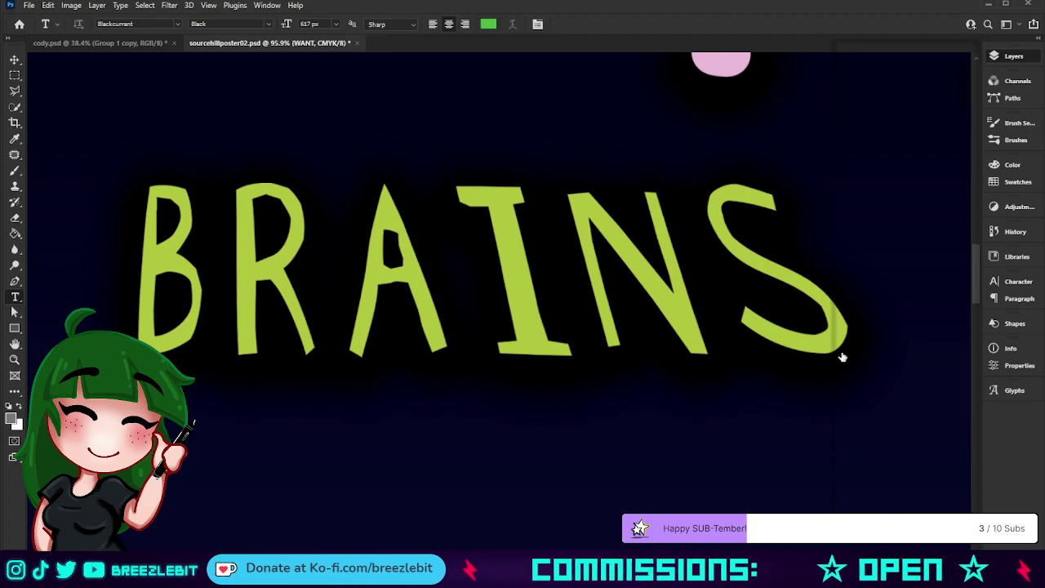
key(z)
drag(660, 304, 525, 370)
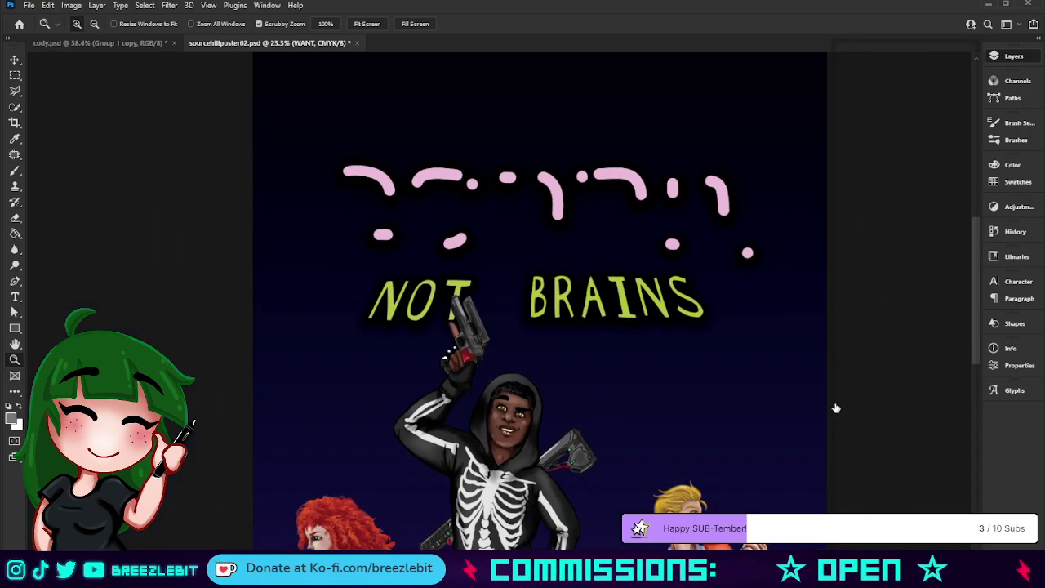
key(ctrl+z)
key(t)
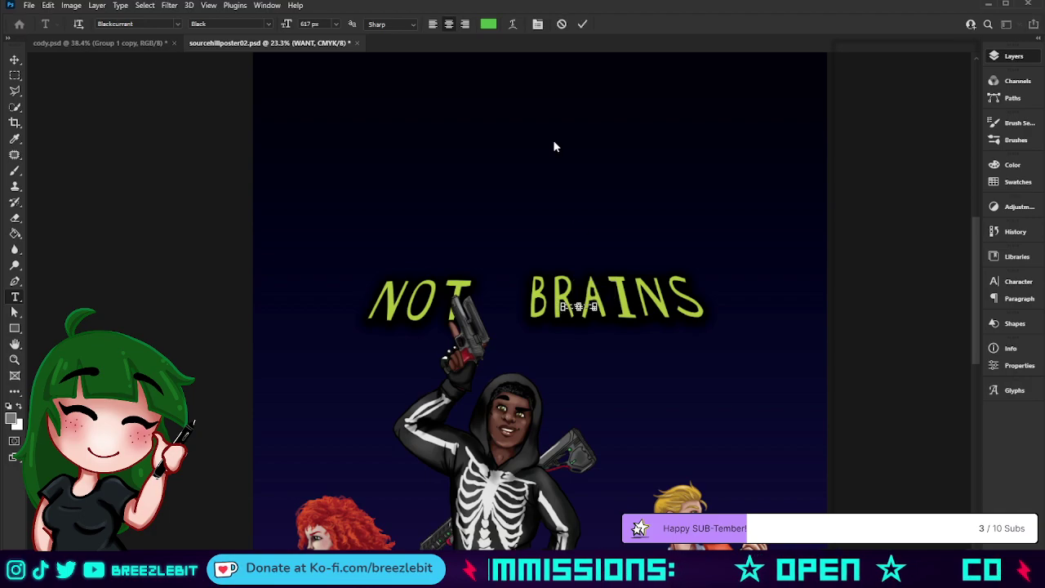
click(562, 23)
drag(906, 282, 917, 171)
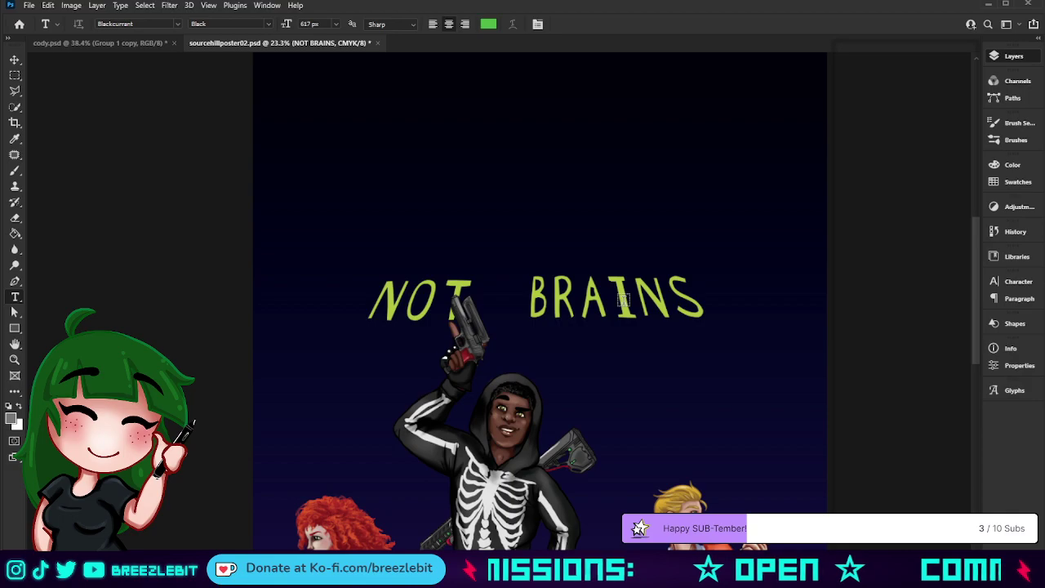
Try moving the NOT BRAINS lettering up to edit its text clear of the gun, and undo the move
key(v)
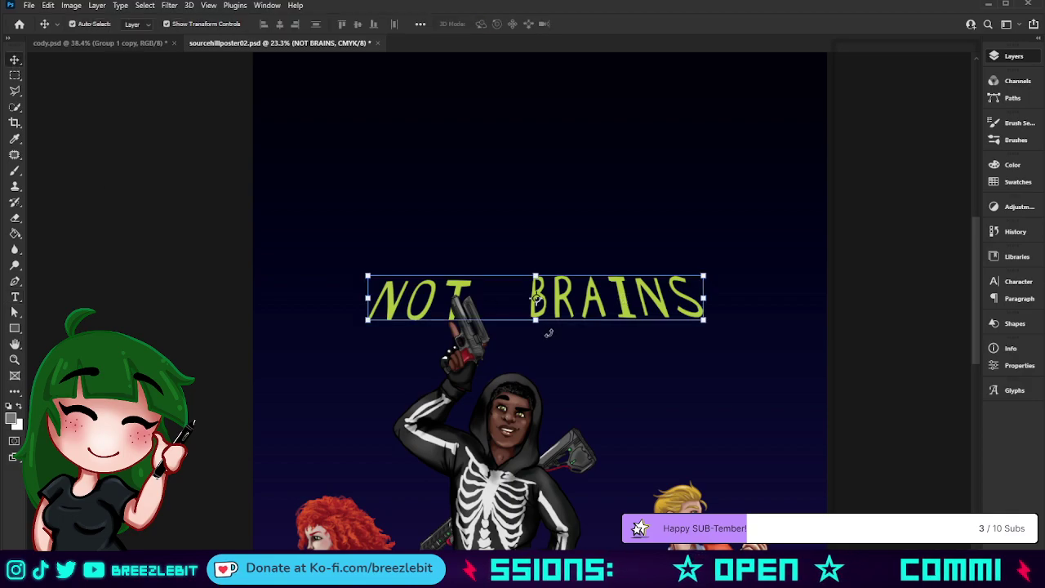
drag(568, 302, 567, 211)
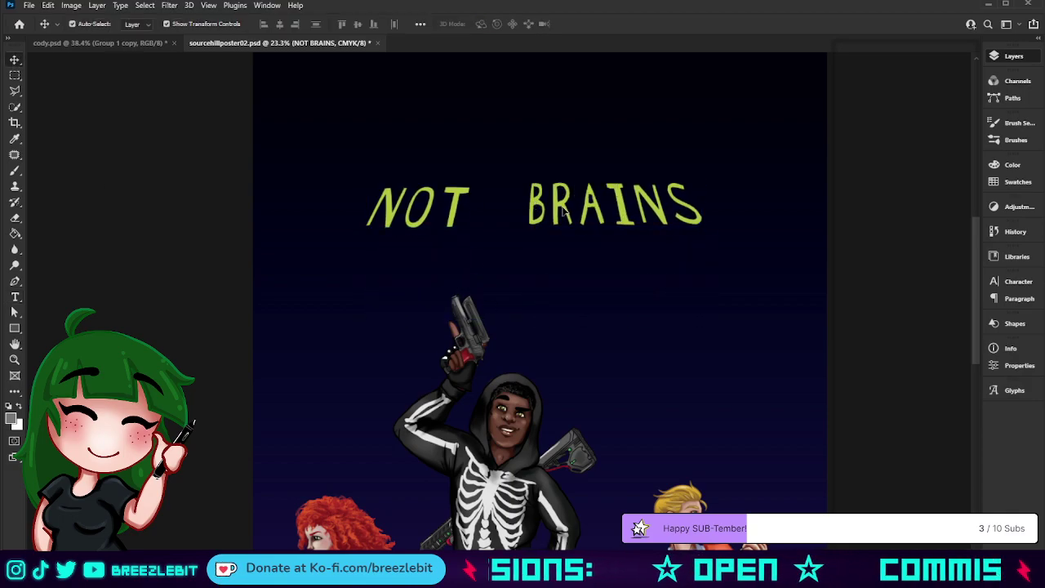
double_click(562, 210)
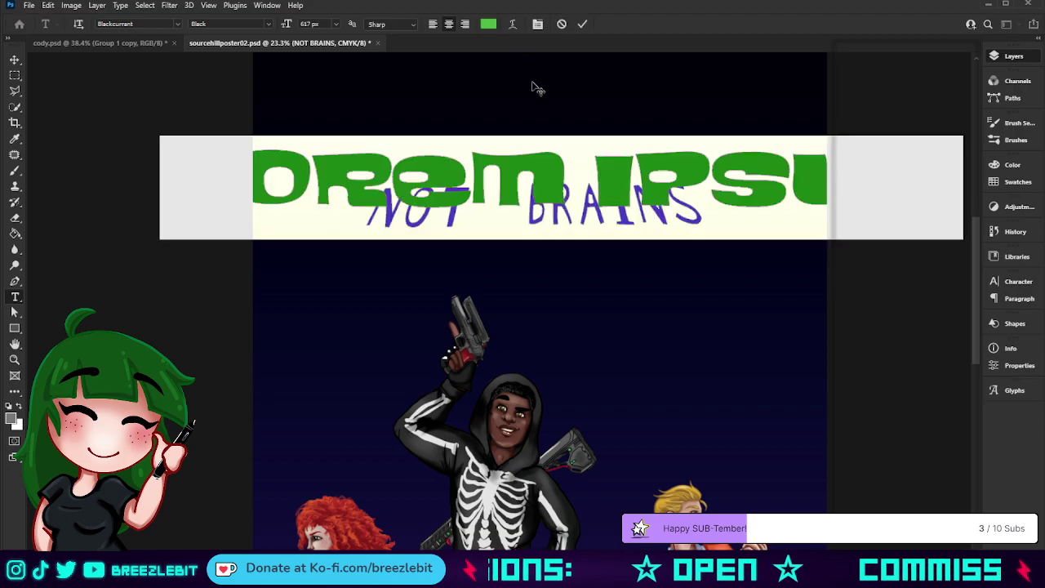
click(560, 23)
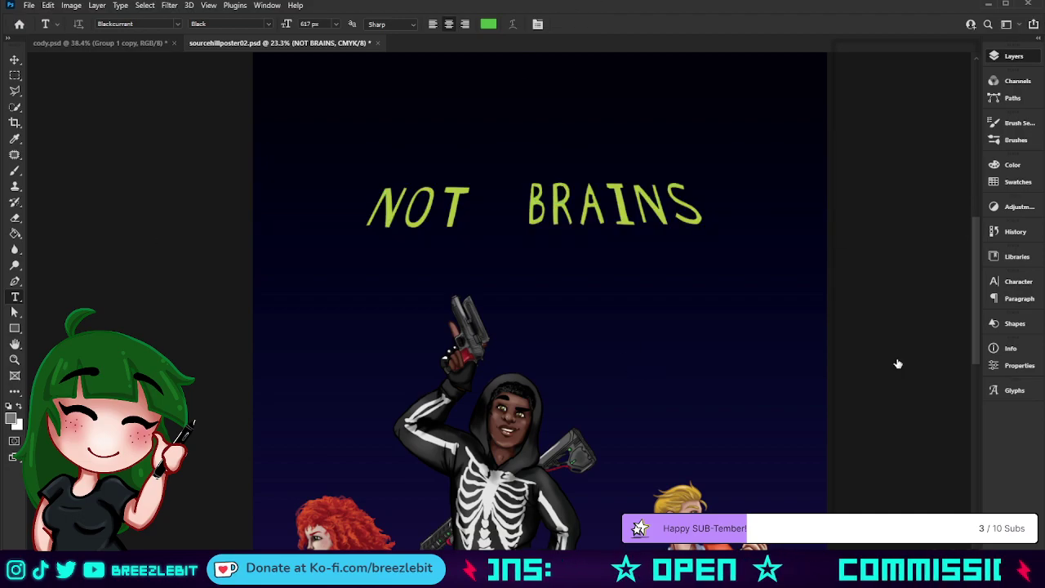
key(ctrl+z)
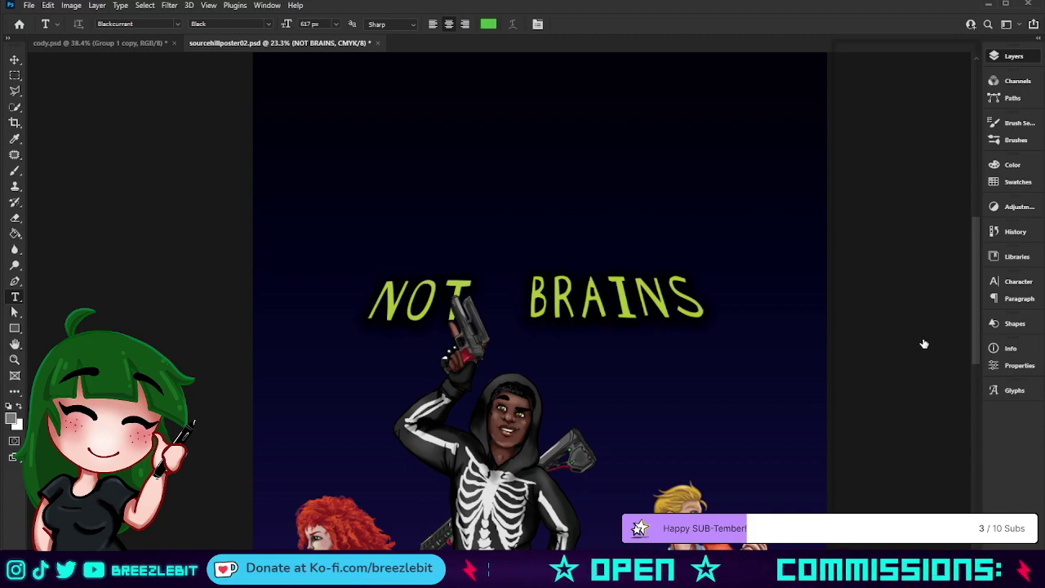
Select the word NOT with a rectangular marquee, shift it right toward BRAINS and nudge it up slightly
key(m)
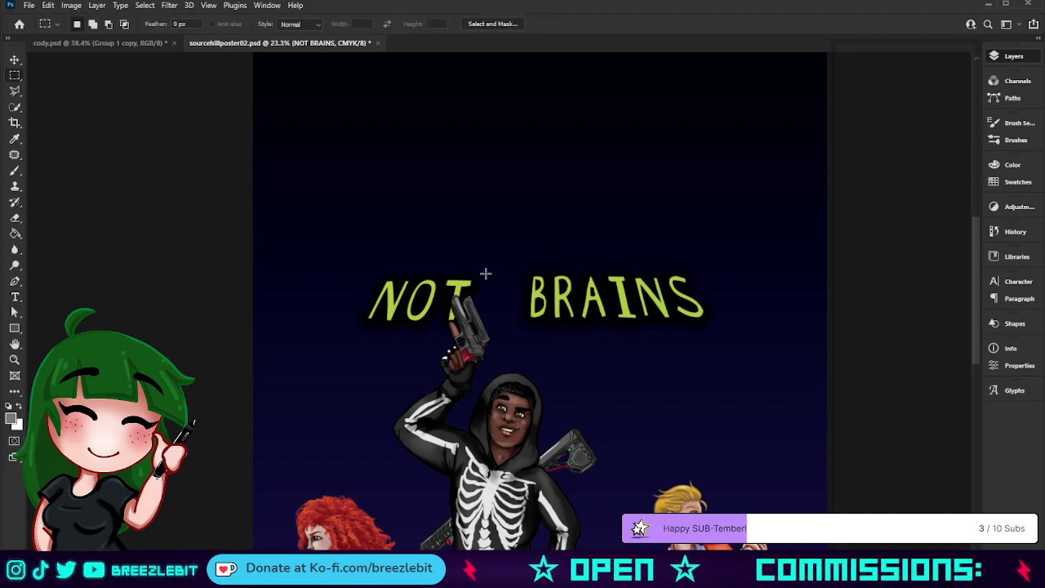
drag(493, 256, 331, 361)
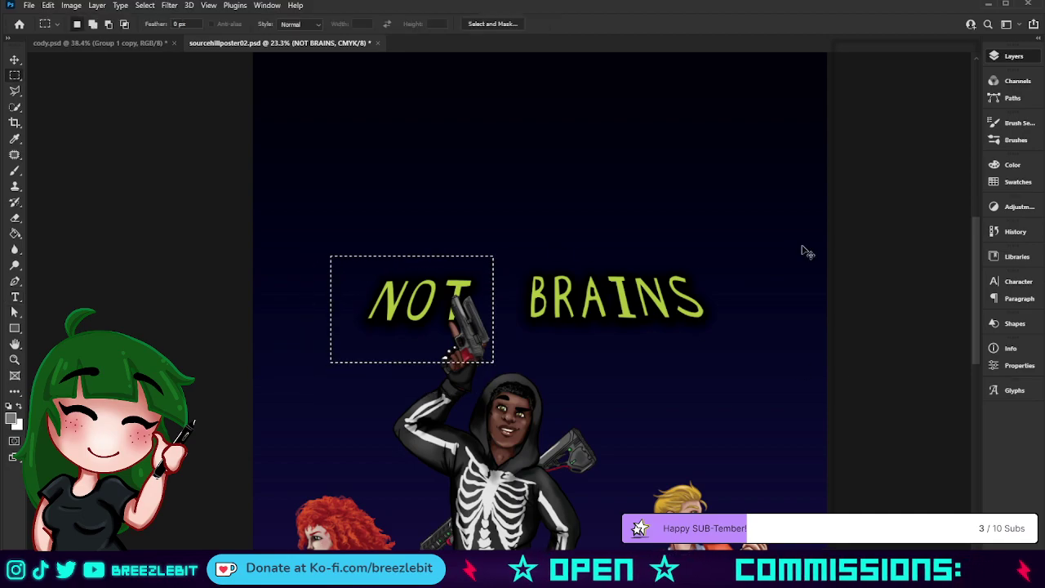
key(ctrl+t)
drag(478, 284, 505, 277)
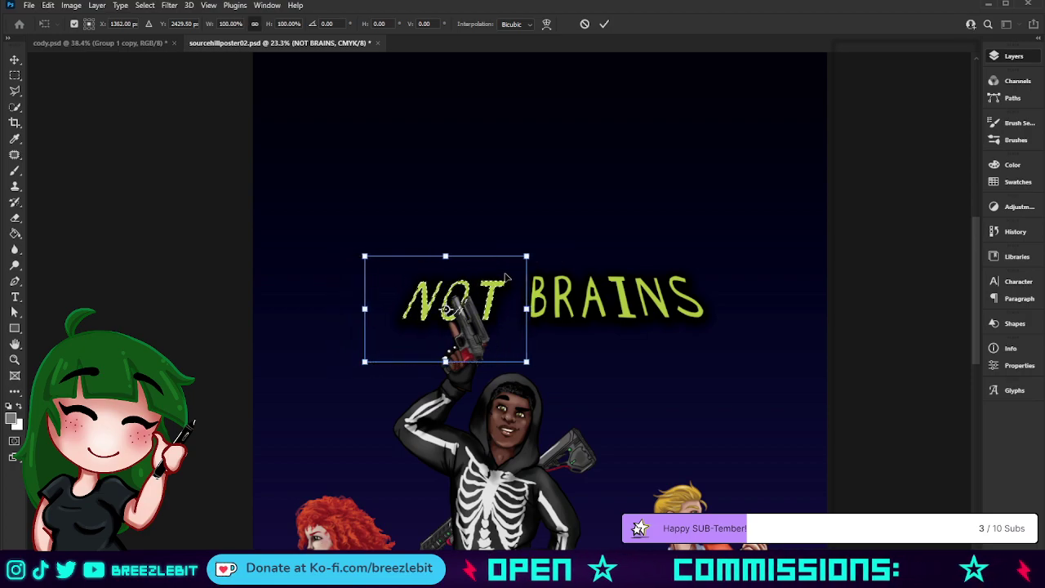
key(Up)
key(Up)
key(Up)
key(Up)
key(Up)
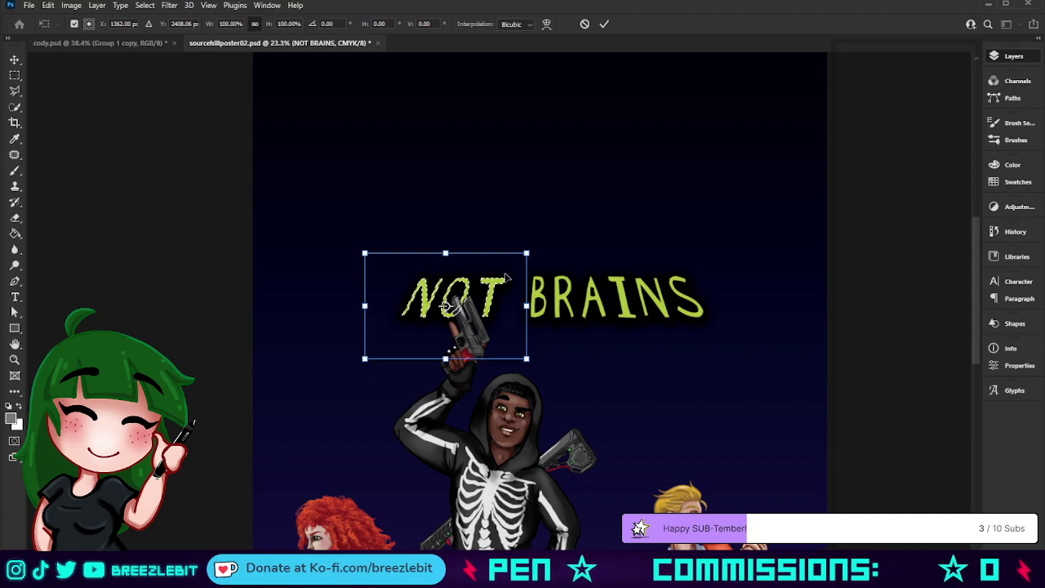
key(Return)
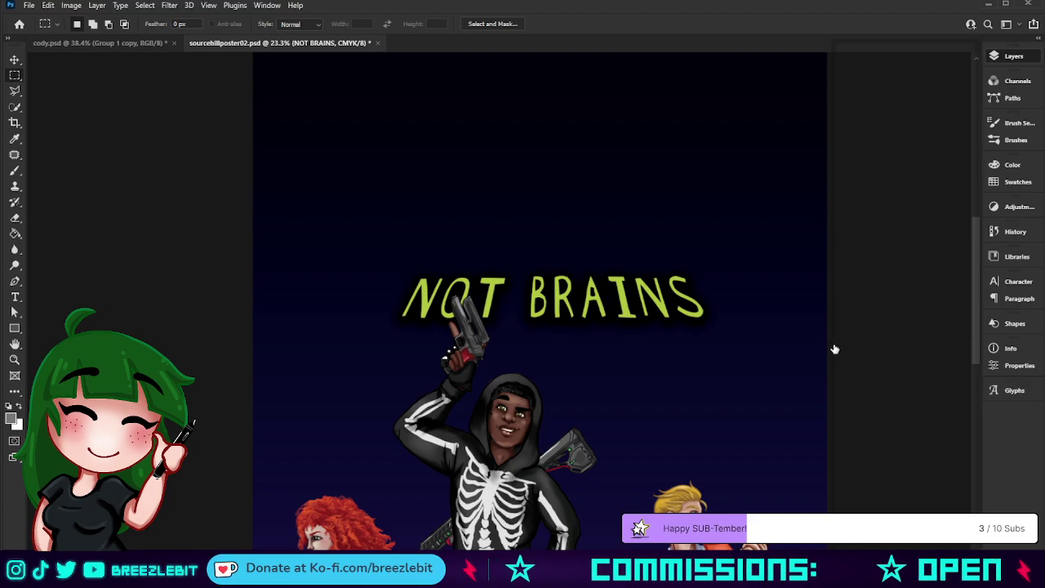
Show the ZOMBIES, WANT and Candy lettering again and clear the stray rectangular selections
key(z)
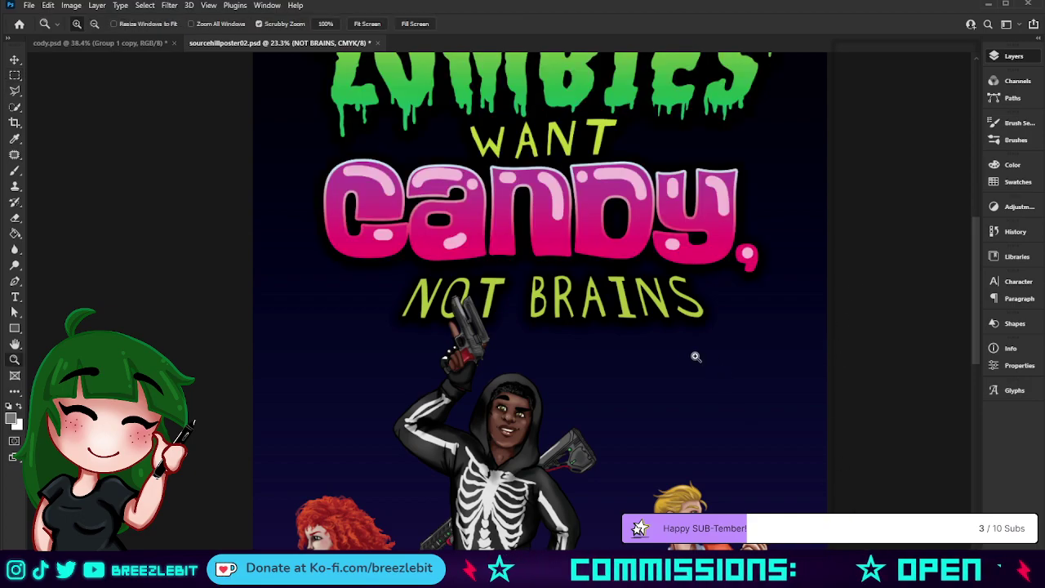
key(m)
drag(520, 361, 634, 383)
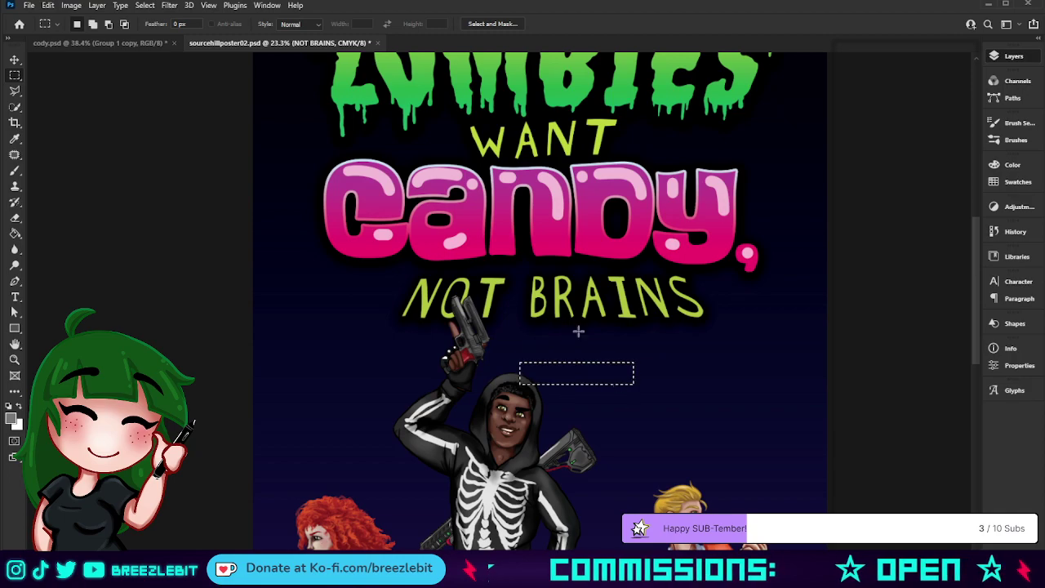
key(ctrl+z)
key(ctrl+z)
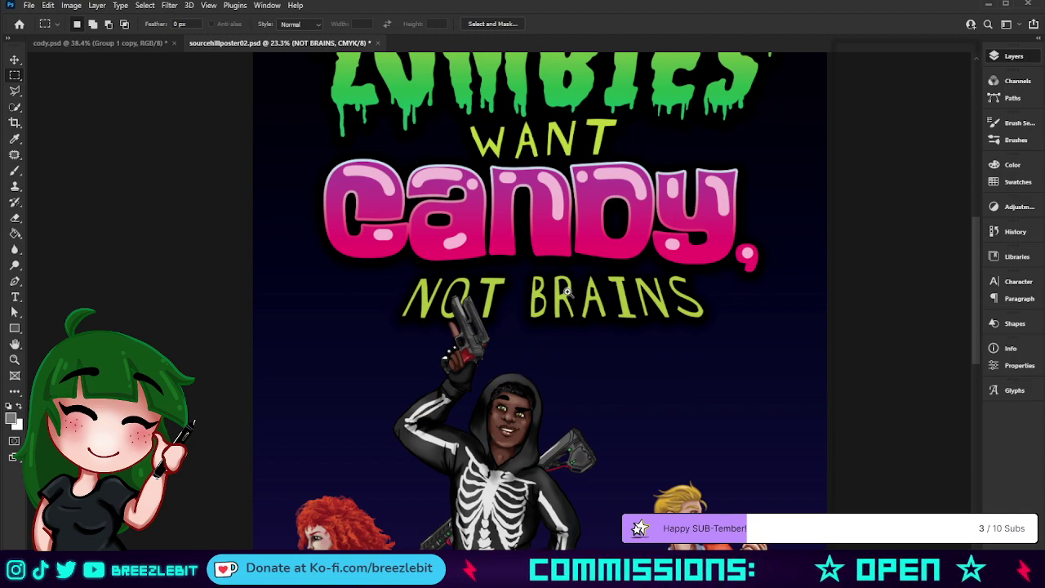
drag(567, 292, 448, 344)
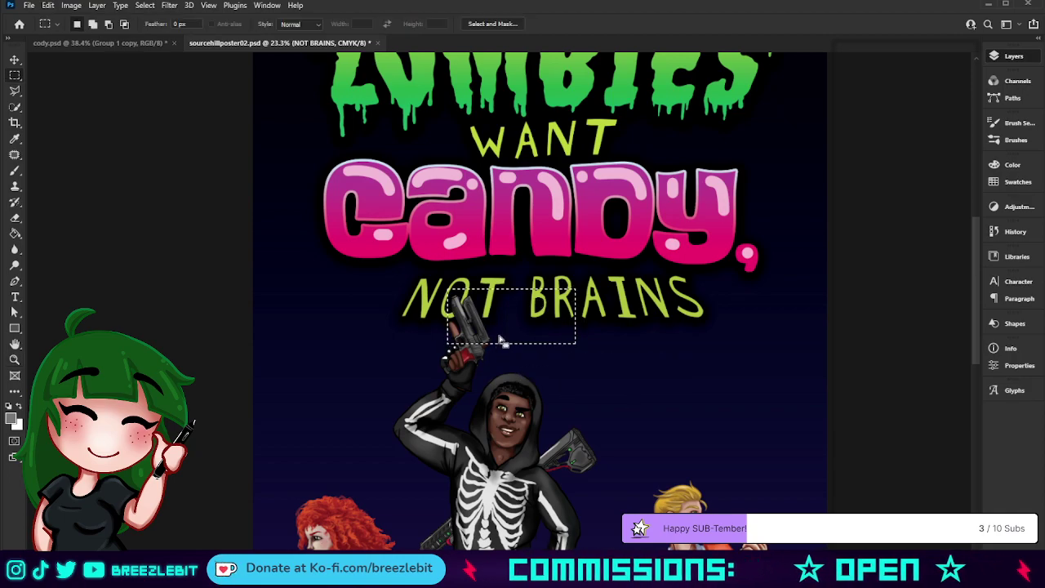
key(ctrl+d)
Move the NOT BRAINS lettering left with Free Transform to center it beneath the word Candy
key(z)
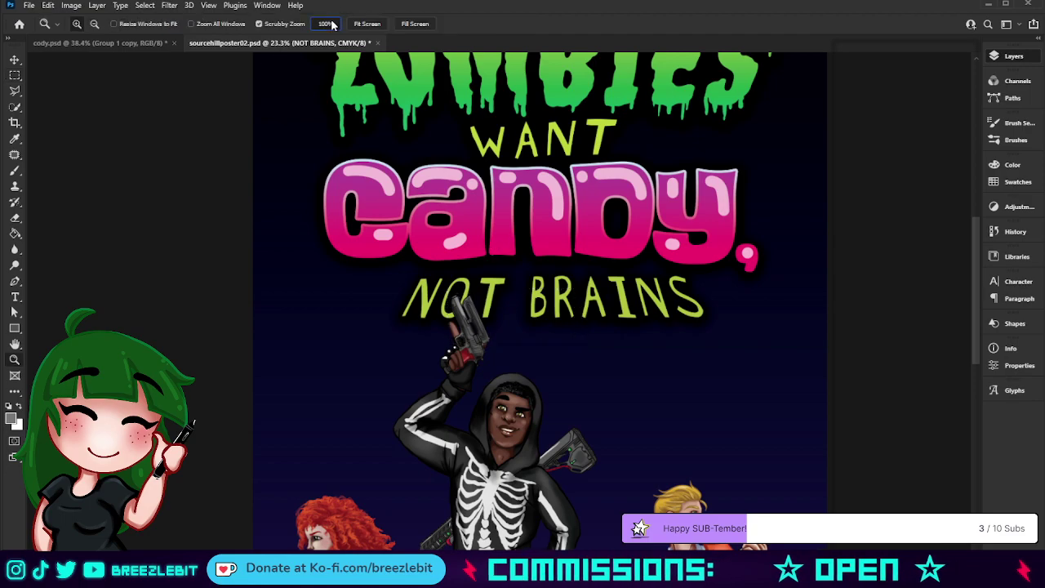
click(327, 23)
click(366, 23)
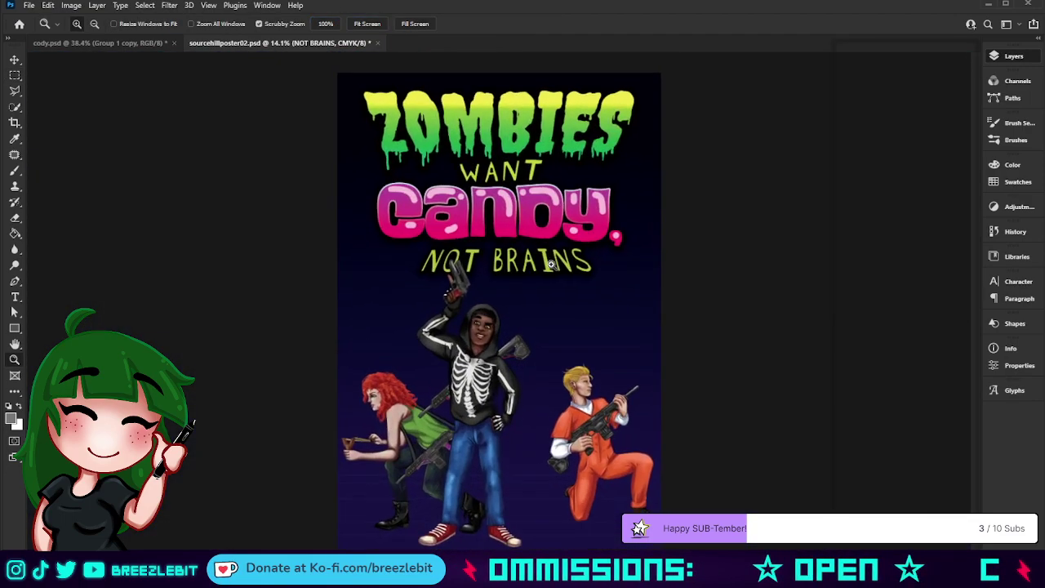
drag(552, 265, 530, 275)
key(space)
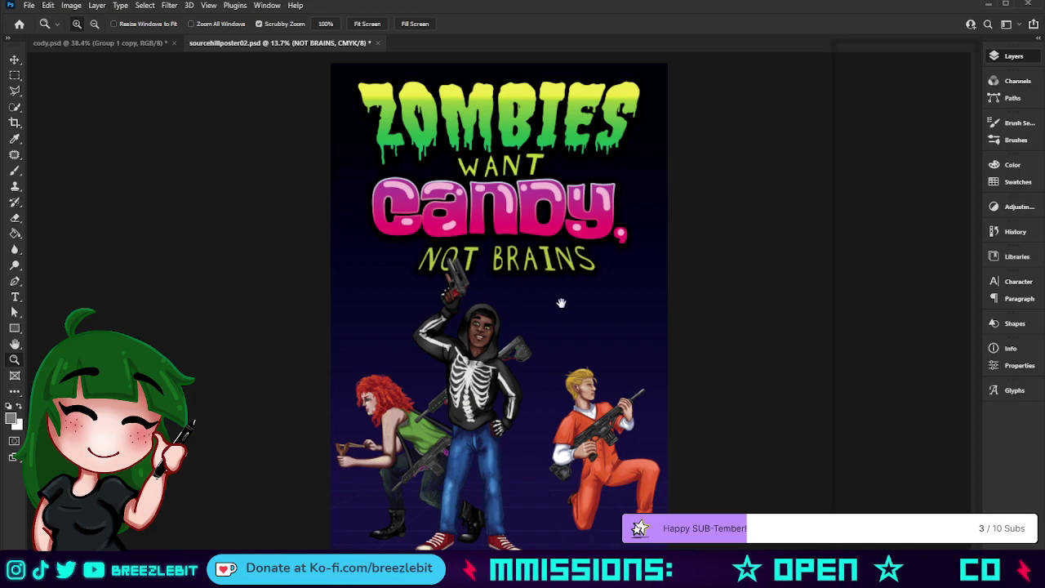
key(ctrl+t)
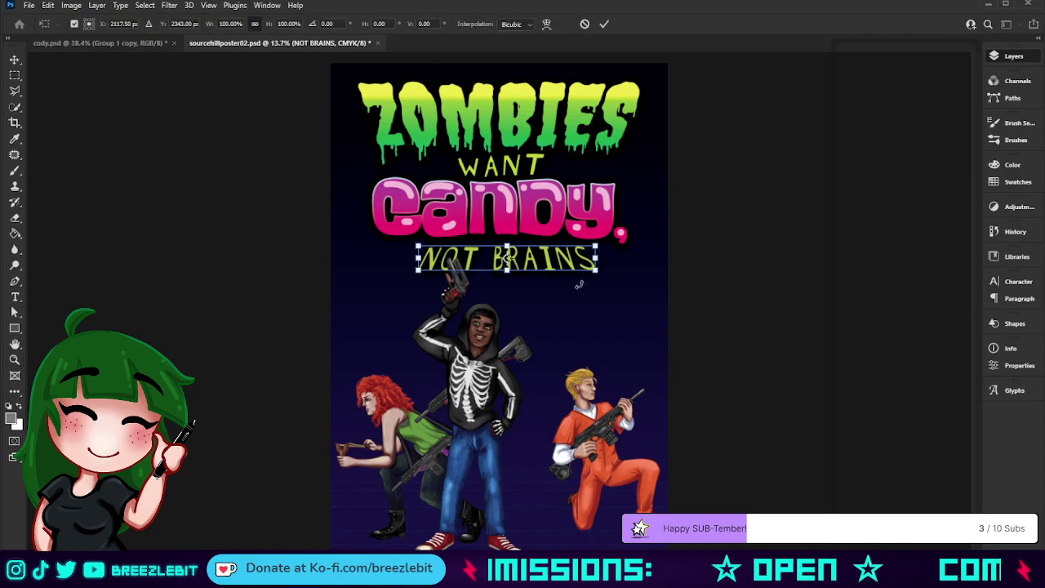
drag(557, 261, 549, 263)
key(Left)
key(Up)
key(Up)
key(Up)
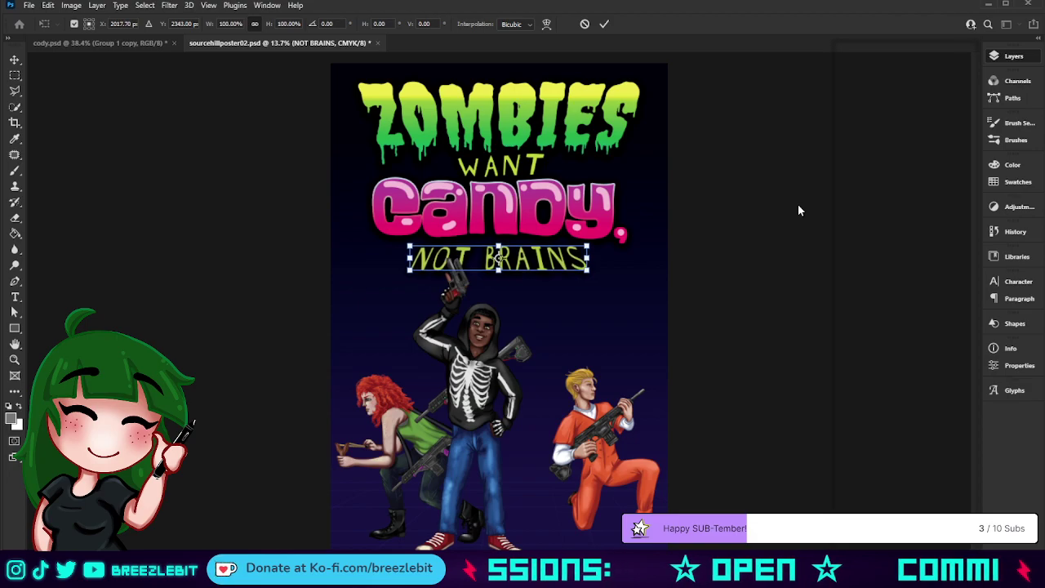
Nudge the NOT BRAINS lettering slightly down and a little further left, and apply the transform
key(Down)
key(Down)
key(Down)
key(Left)
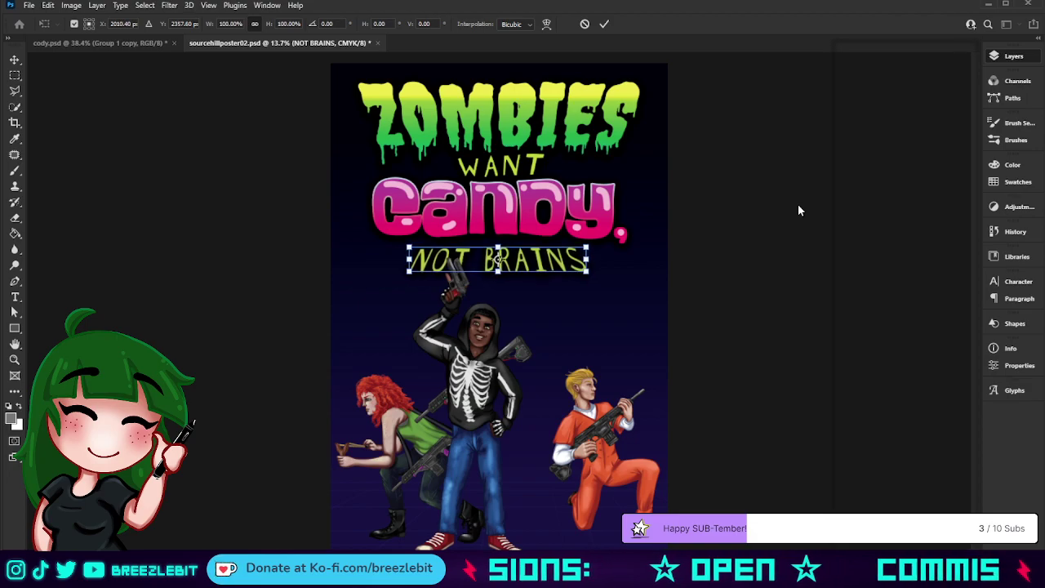
key(Return)
key(z)
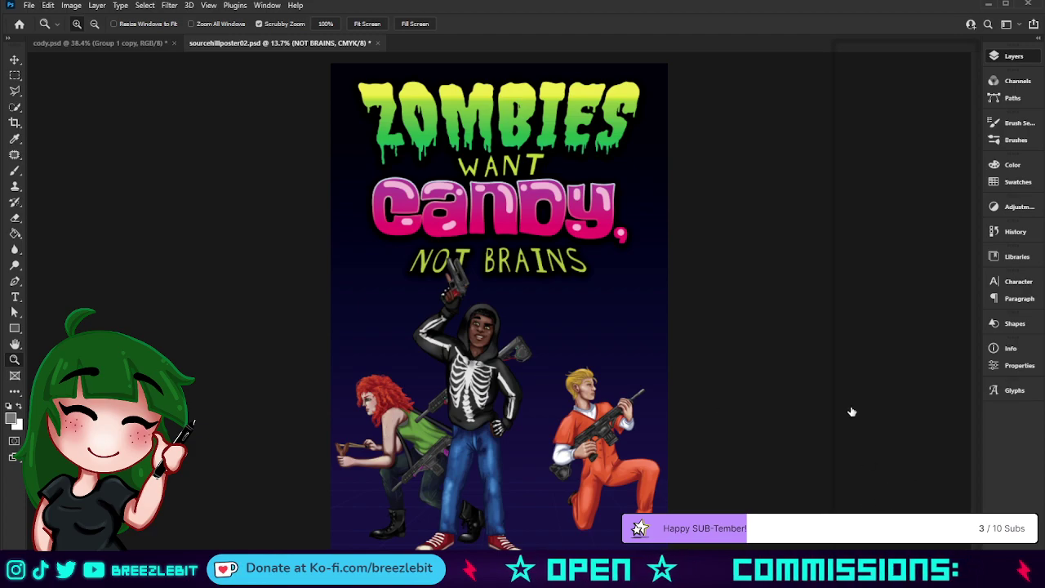
Select the layer of the skeleton-hoodie figure and shift the figure slightly left with Free Transform
click(868, 233)
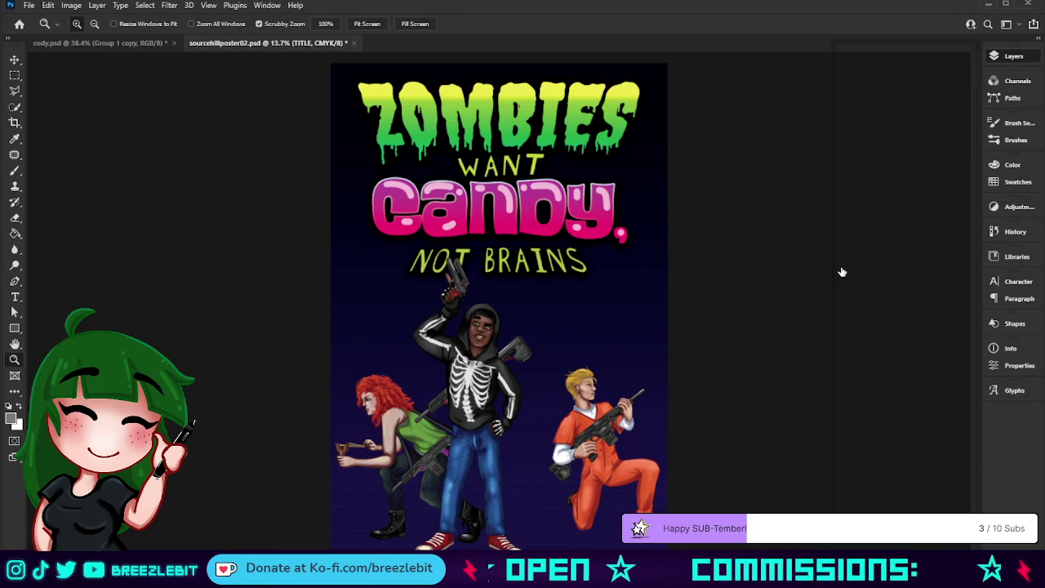
click(842, 272)
click(842, 272)
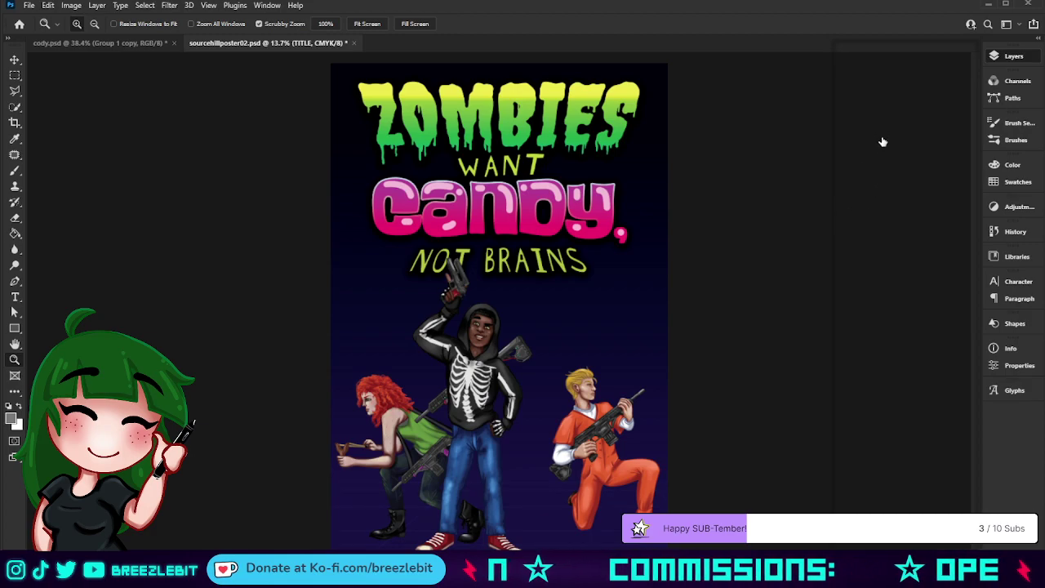
click(880, 178)
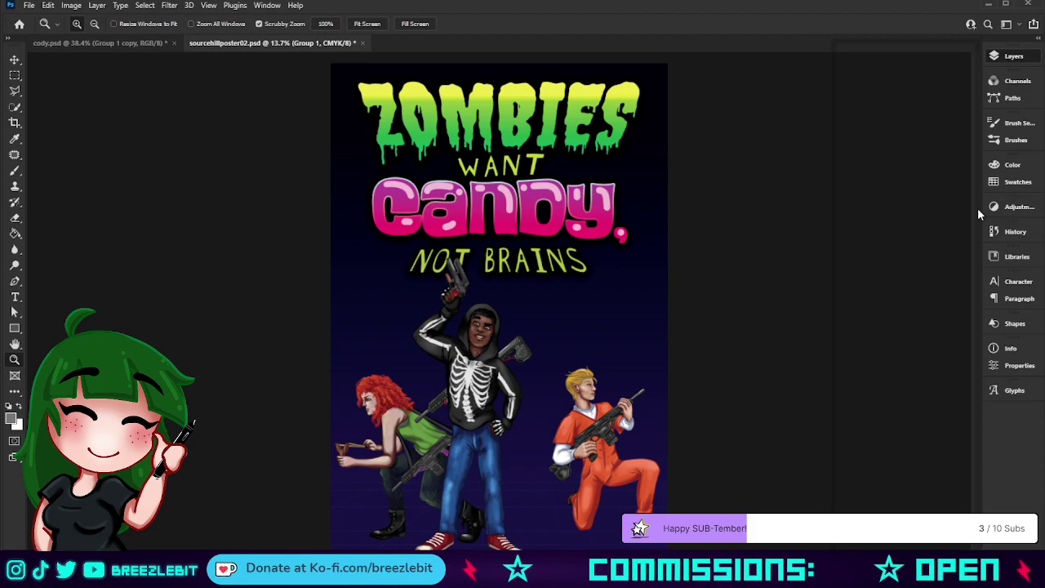
key(alt+bracketleft)
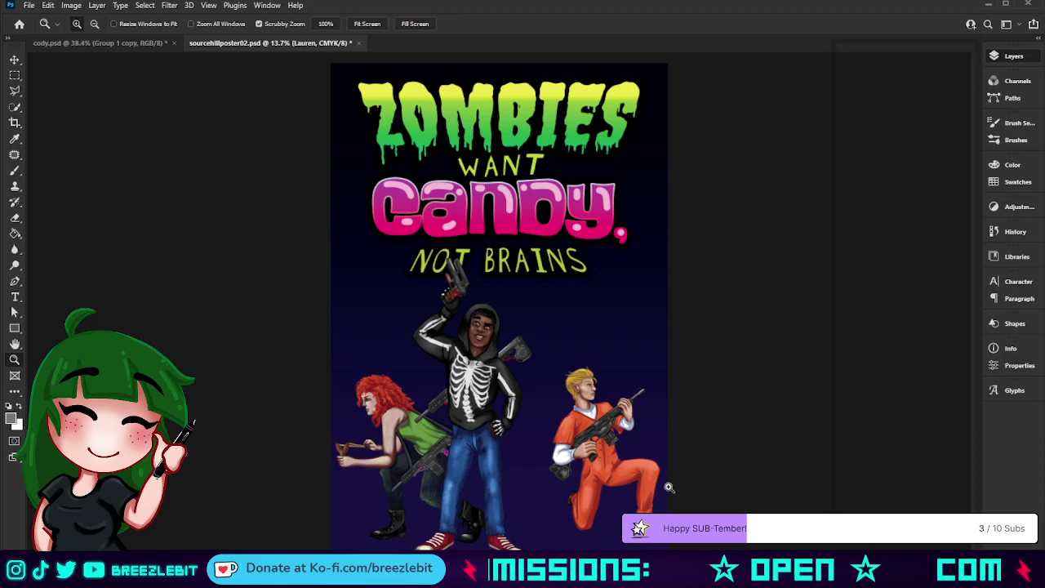
click(921, 163)
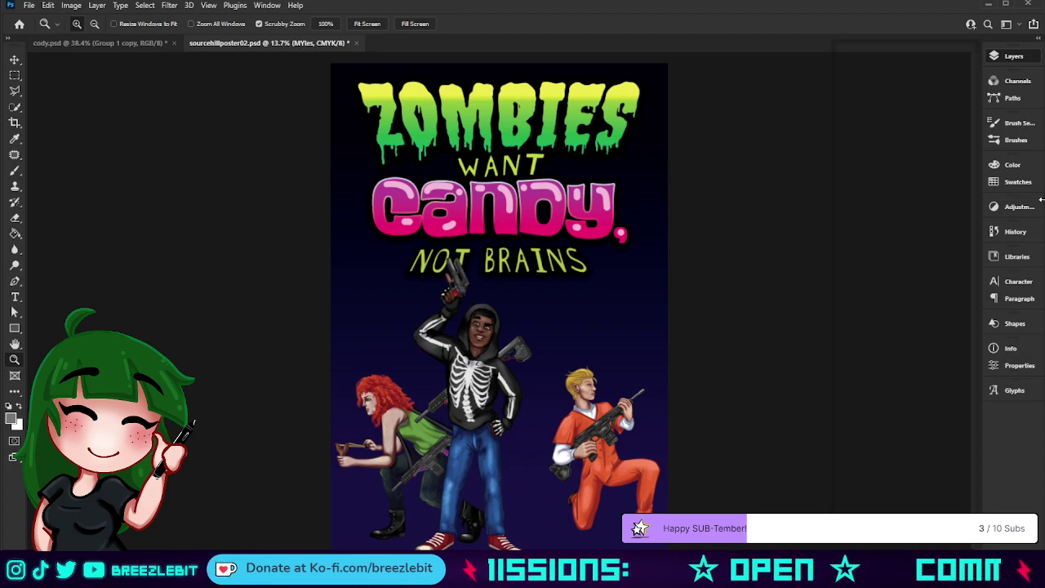
key(ctrl+t)
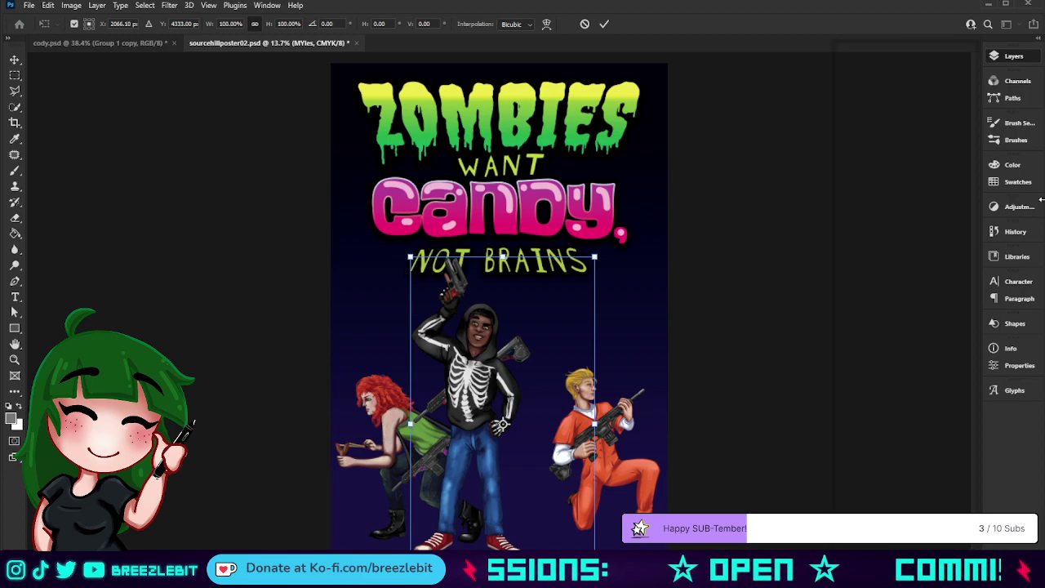
key(Return)
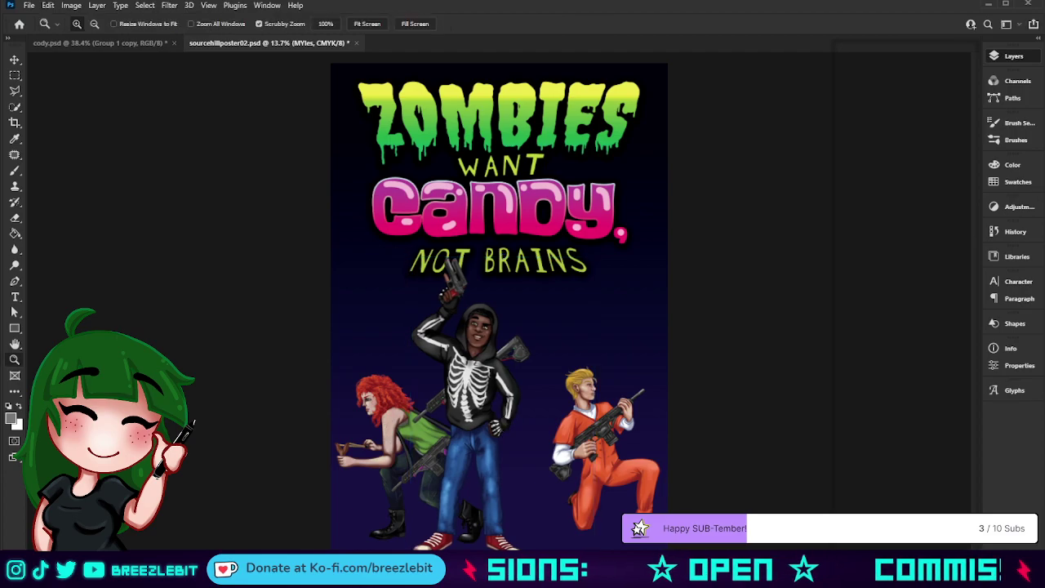
key(ctrl+s)
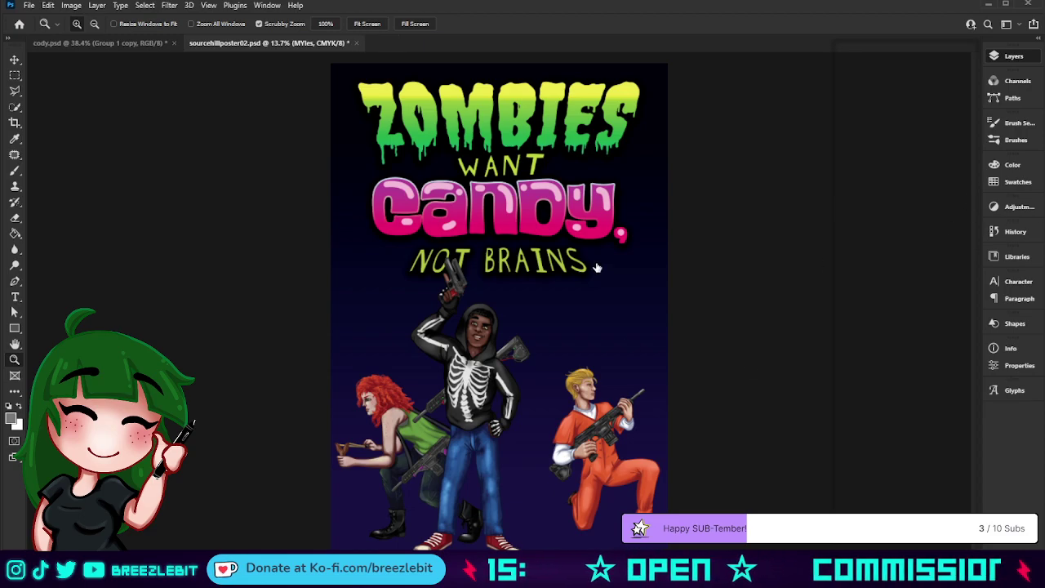
Save and close cody.psd and sourcehillposter02.psd
click(60, 44)
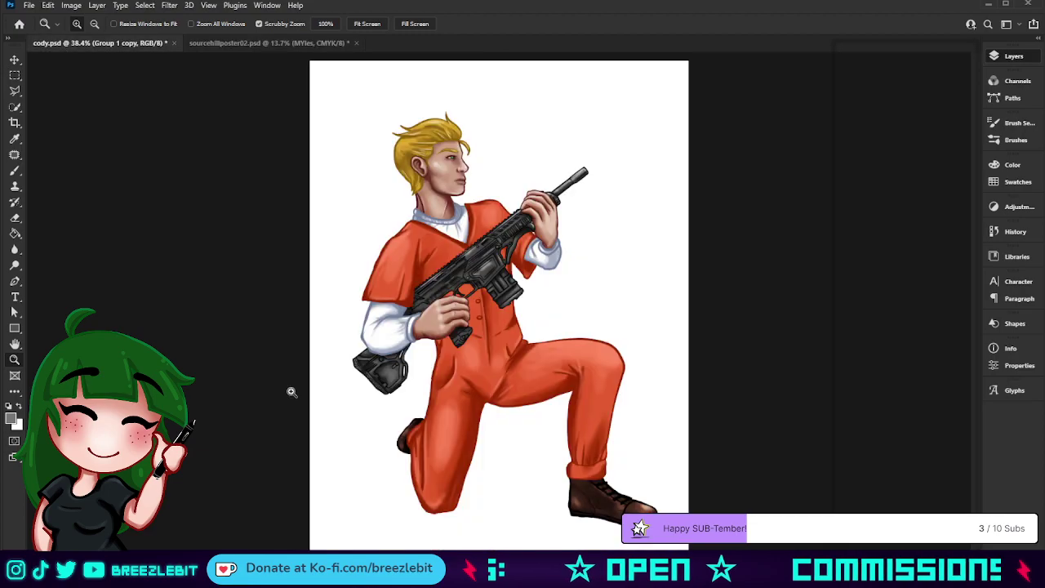
key(ctrl+s)
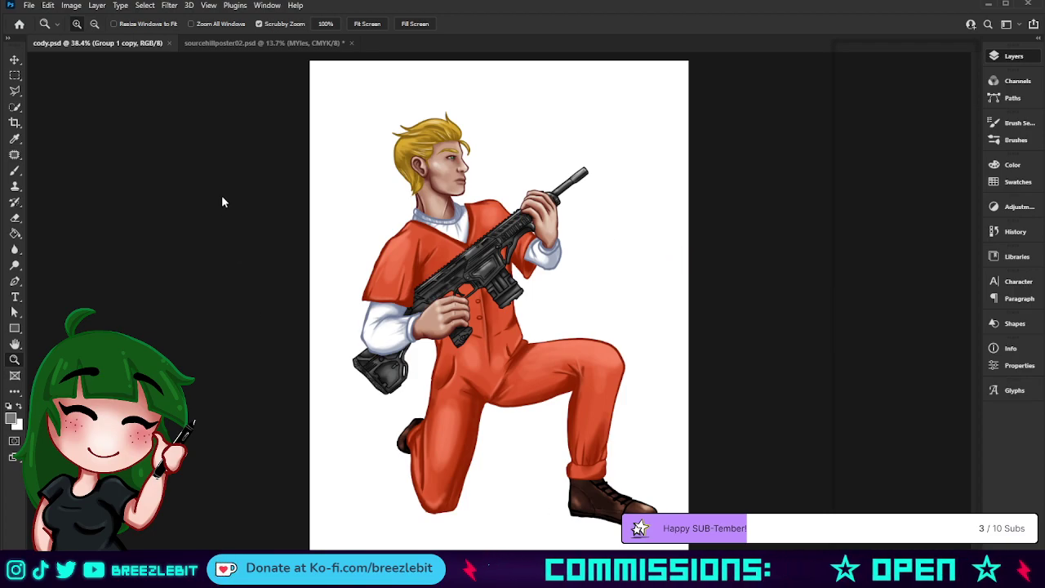
click(170, 42)
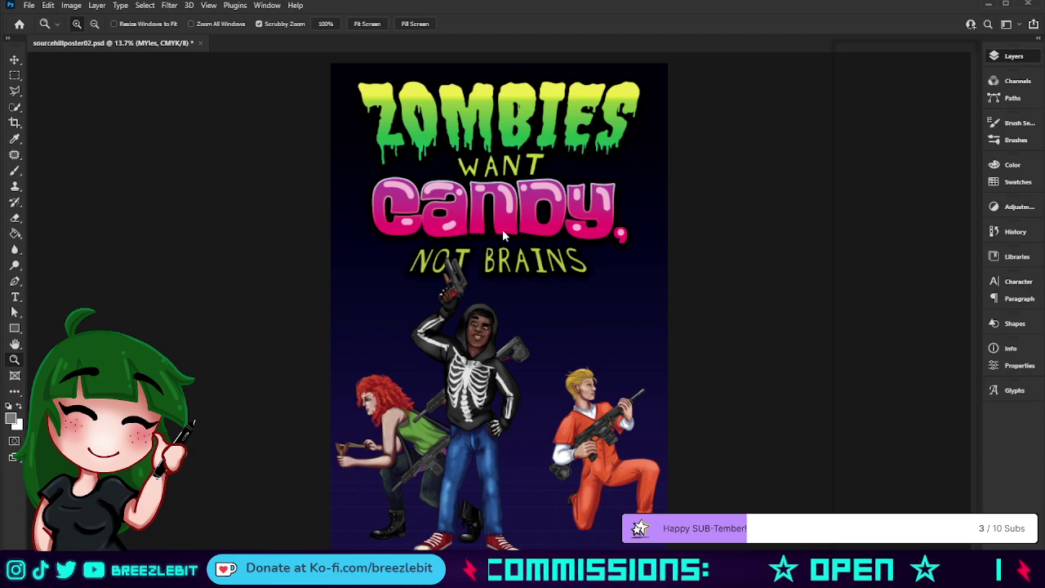
key(ctrl+s)
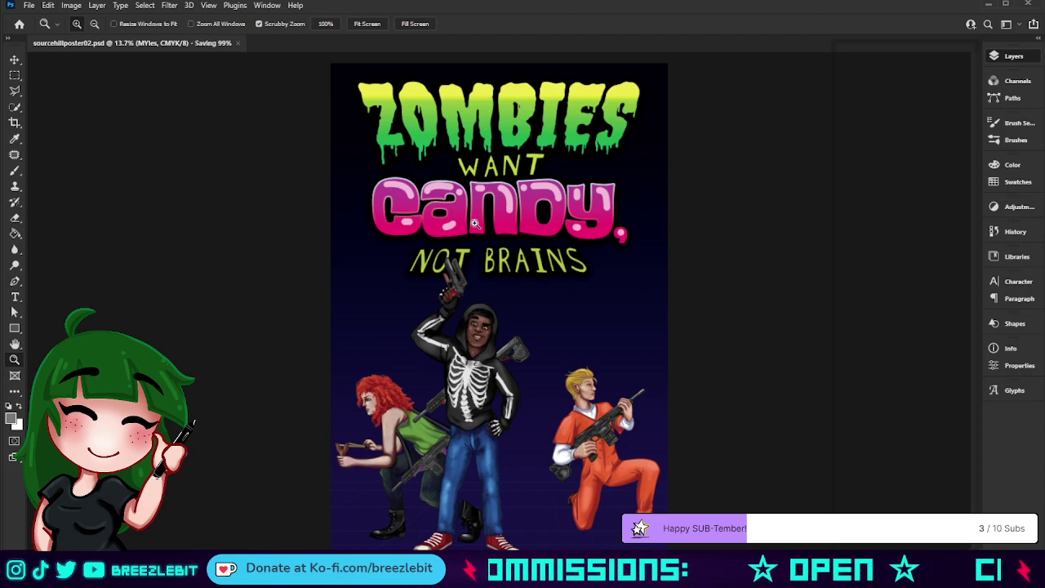
key(ctrl+w)
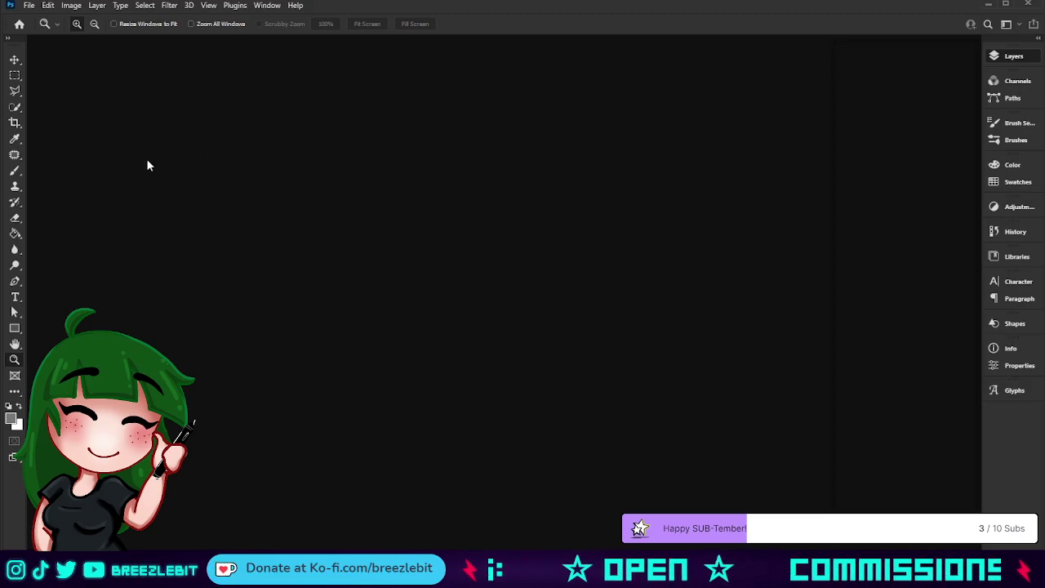
Open the emote files VAMPluv.psd, skello.psd, mummysus.psd and ded.psd to view the artwork
double_click(461, 176)
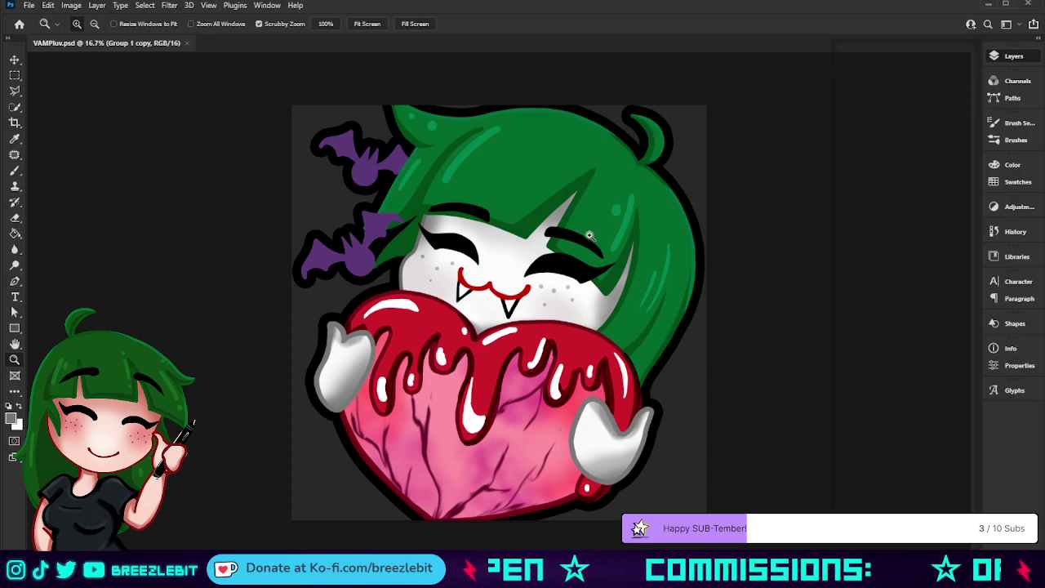
drag(591, 236, 561, 245)
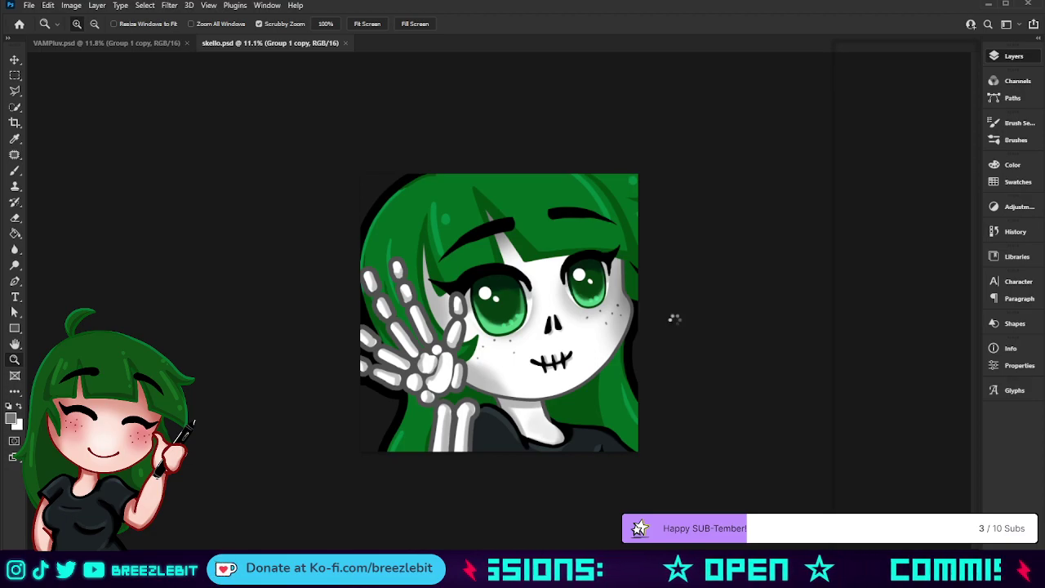
drag(675, 320, 629, 388)
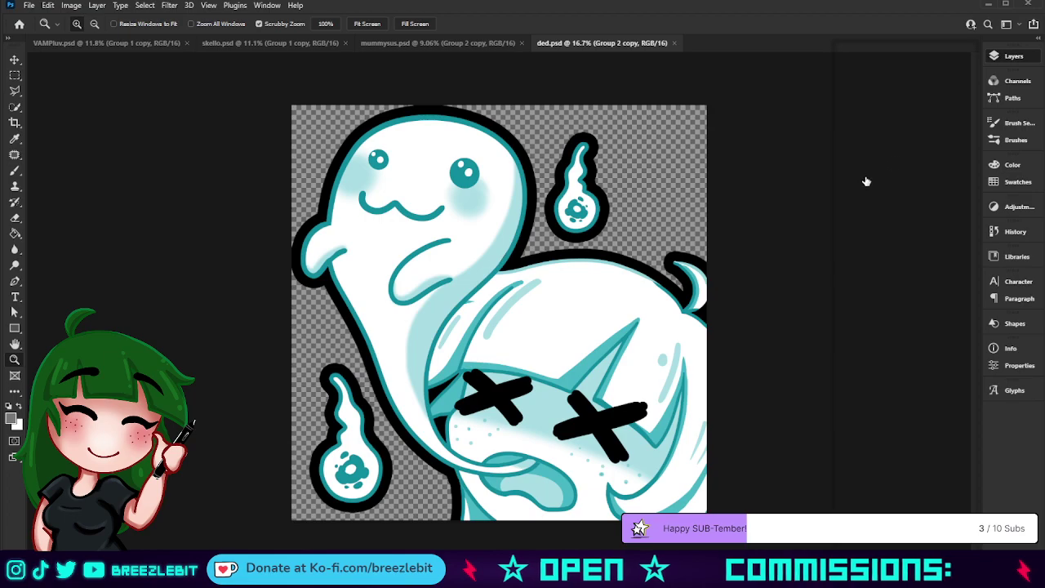
Show the dark grey background behind the ghost in ded.psd and open frankenhype.psd
click(837, 201)
drag(758, 231, 747, 233)
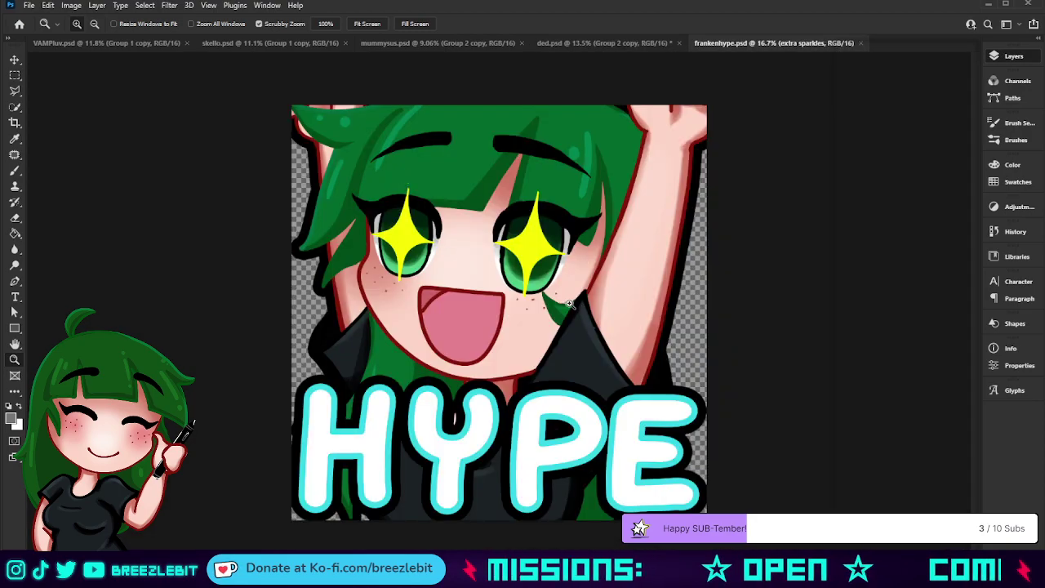
key(ctrl+minus)
alt+click(565, 305)
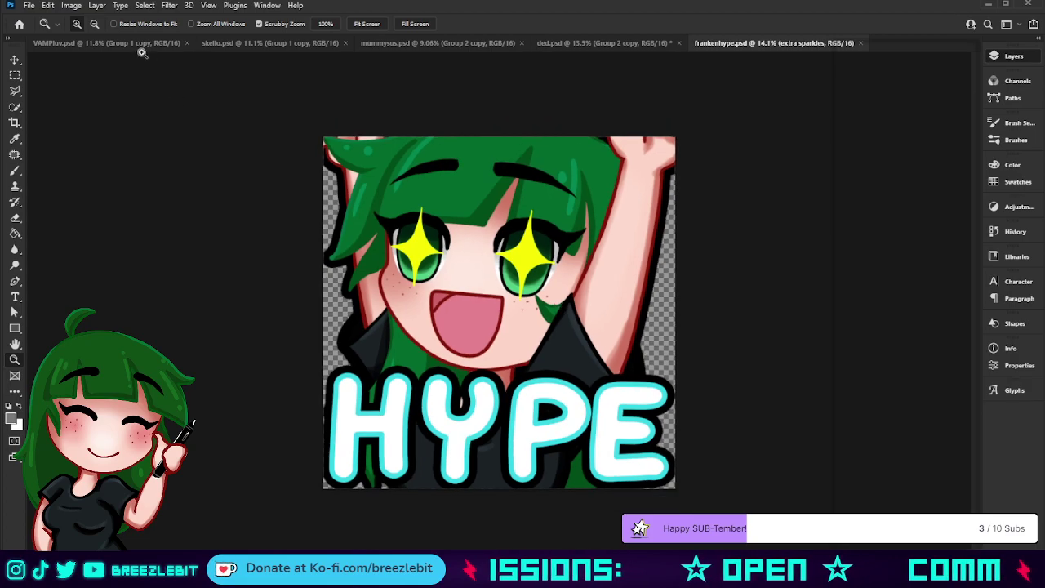
Close VAMPluv.psd, skello.psd, mummysus.psd and ded.psd, keeping only frankenhype.psd open
click(139, 45)
click(236, 43)
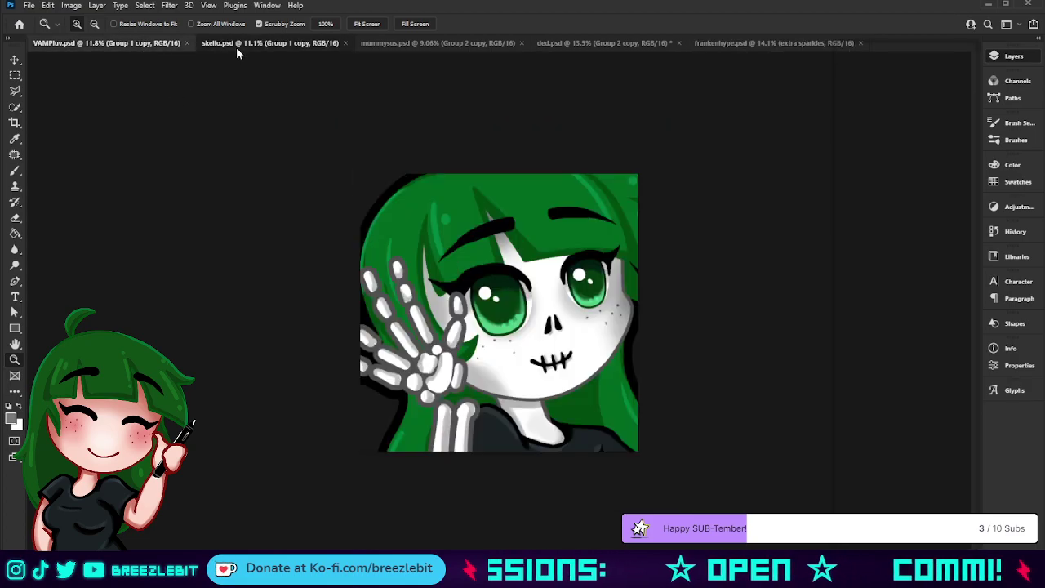
click(184, 42)
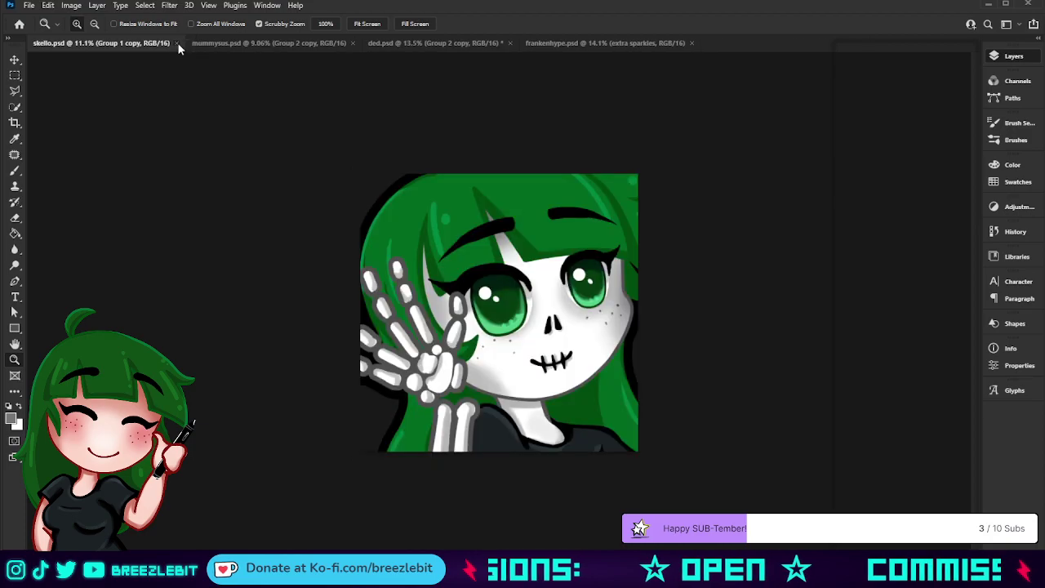
click(178, 43)
click(192, 43)
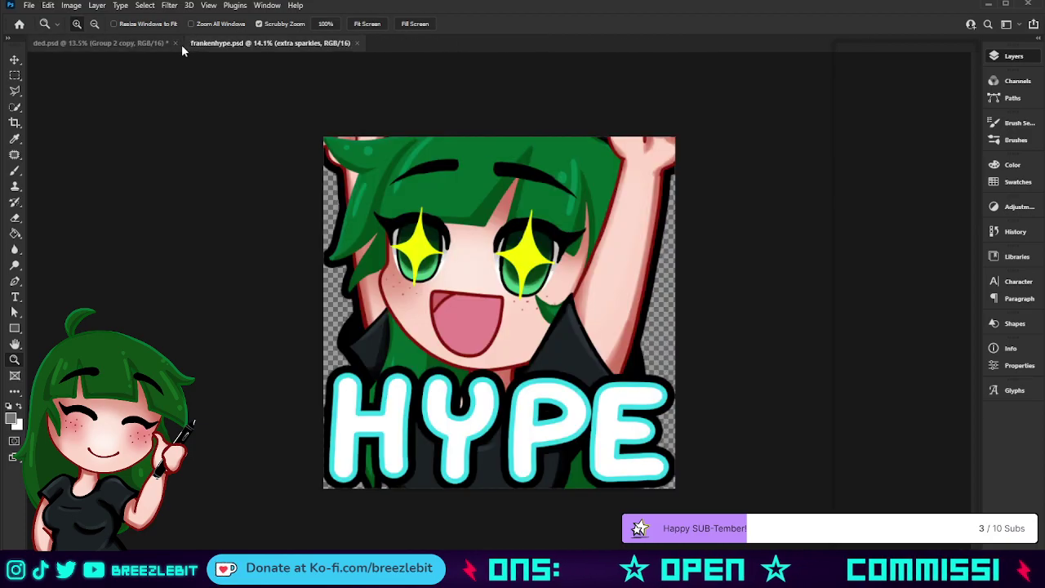
click(174, 43)
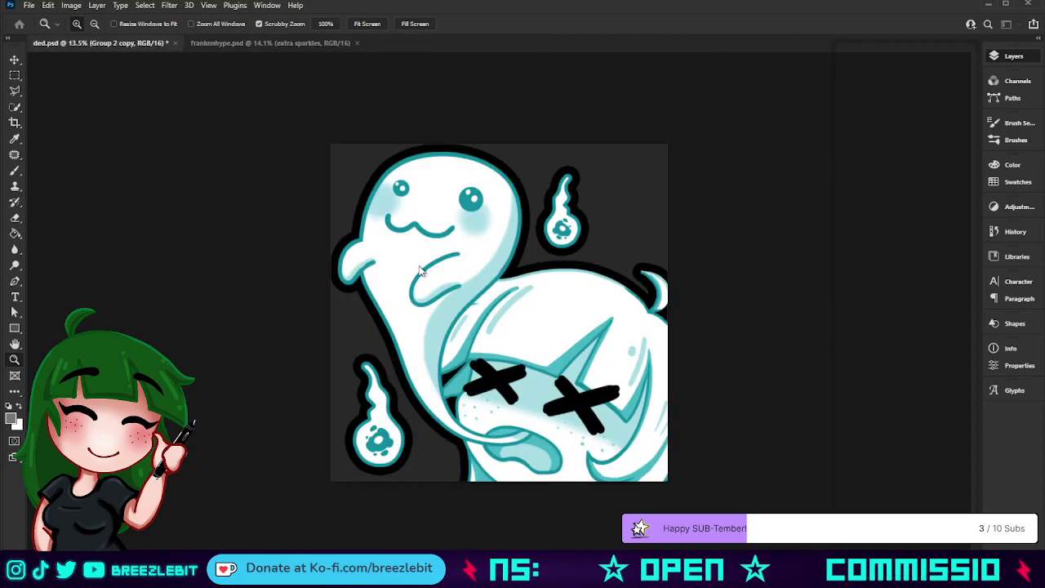
key(ctrl+w)
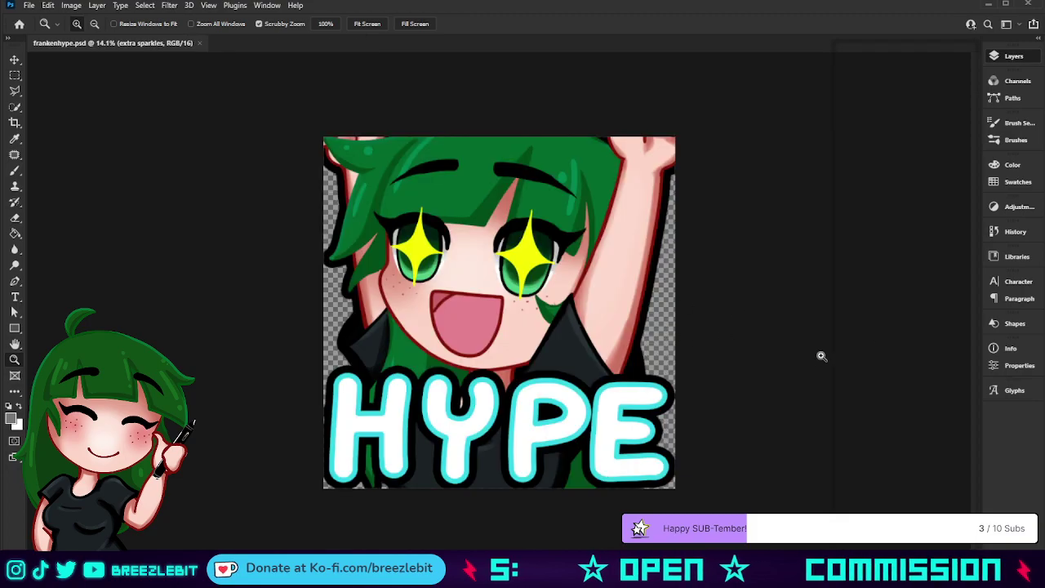
Show the dark grey background in frankenhype.psd and hide the HYPE lettering over the character
click(843, 331)
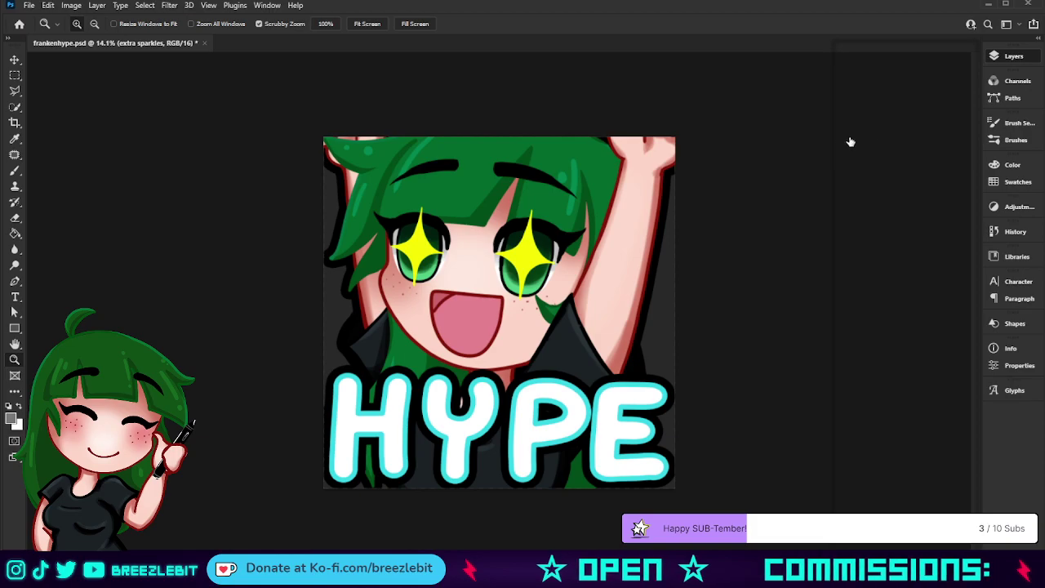
click(877, 269)
key(alt+bracketleft)
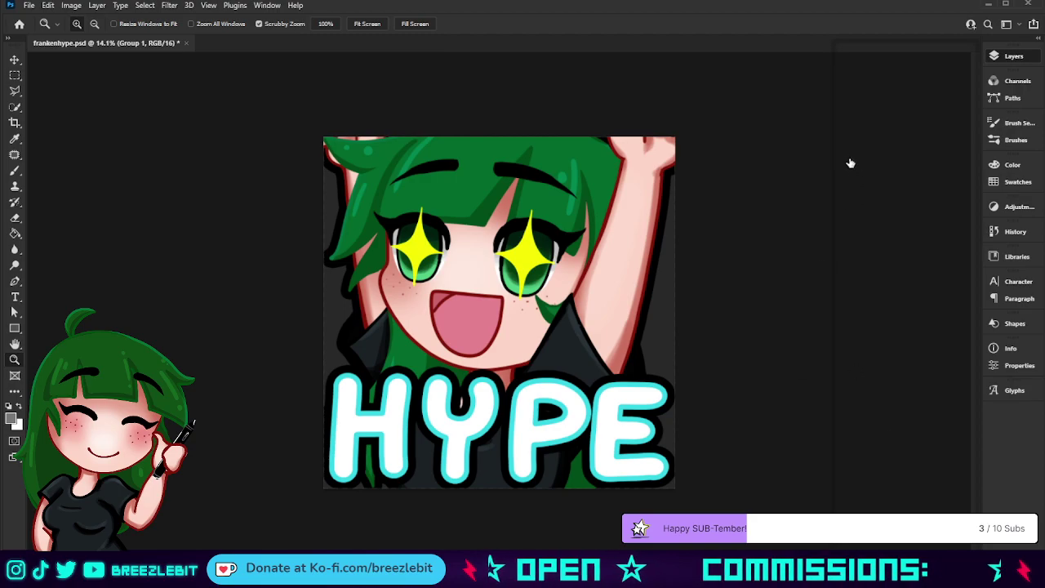
key(ctrl+comma)
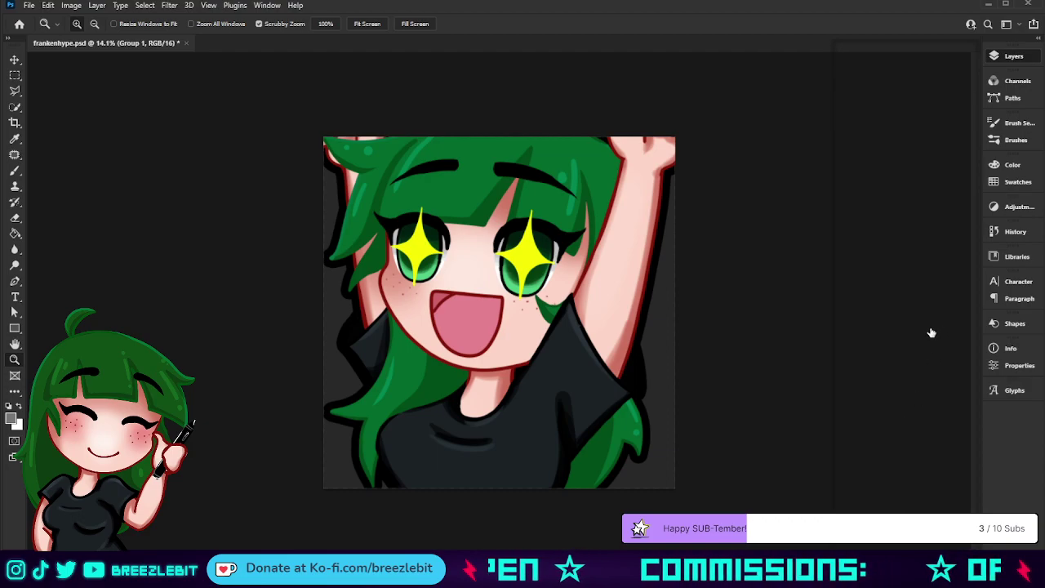
Hide the enlarged character artwork and show the smaller full-arm version with its green hair fill
click(904, 361)
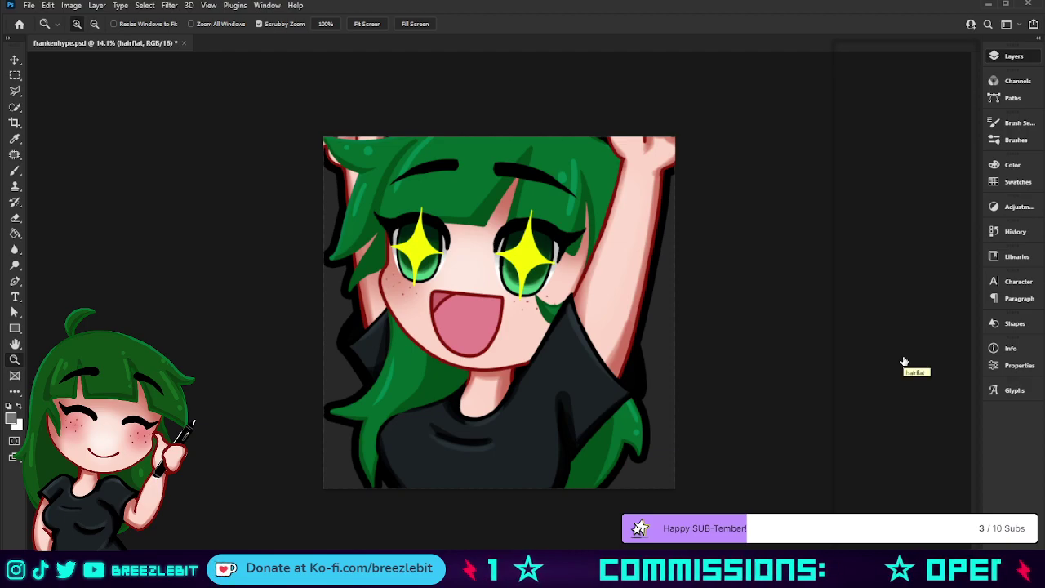
key(alt+[)
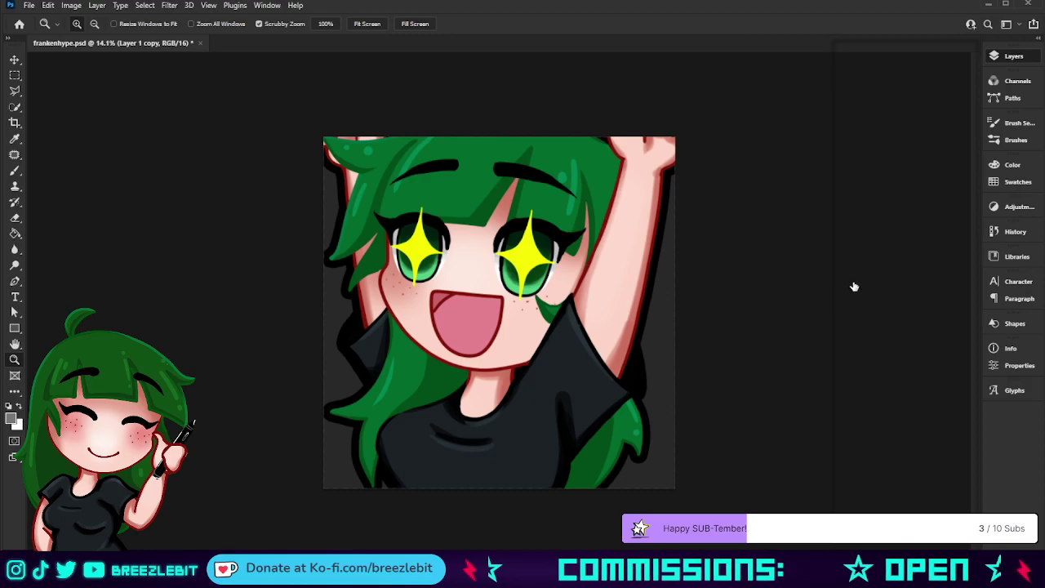
click(838, 213)
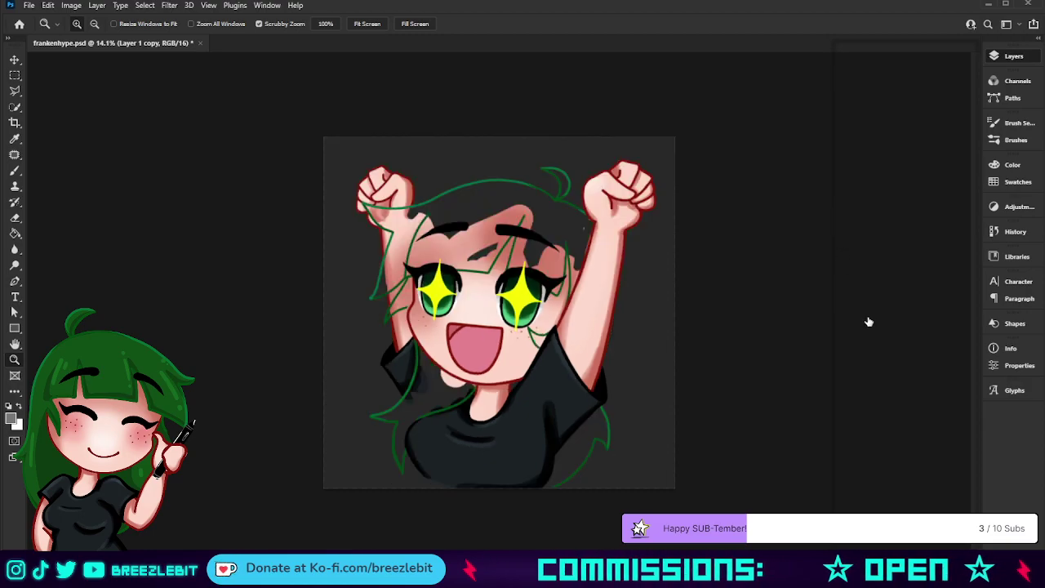
key(ctrl+comma)
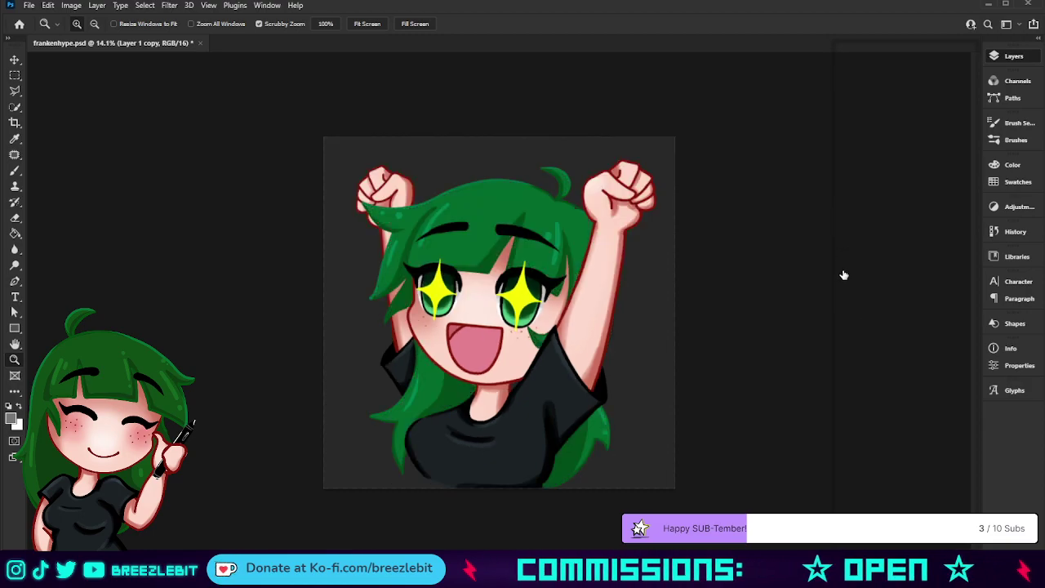
Toggle the green hair fill off and on to check which parts of the character it covers
key(ctrl+comma)
key(ctrl+comma)
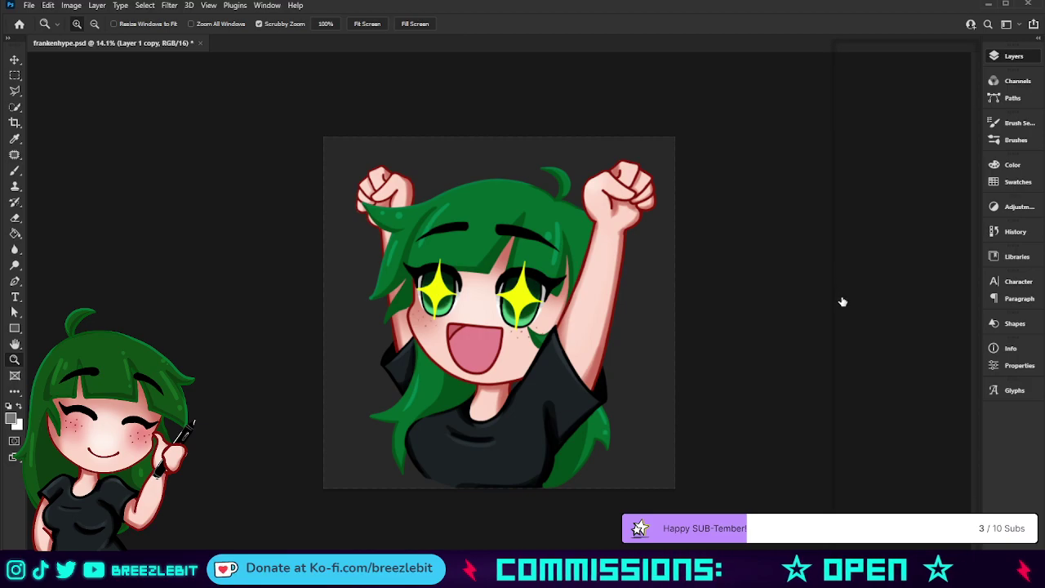
key(ctrl+comma)
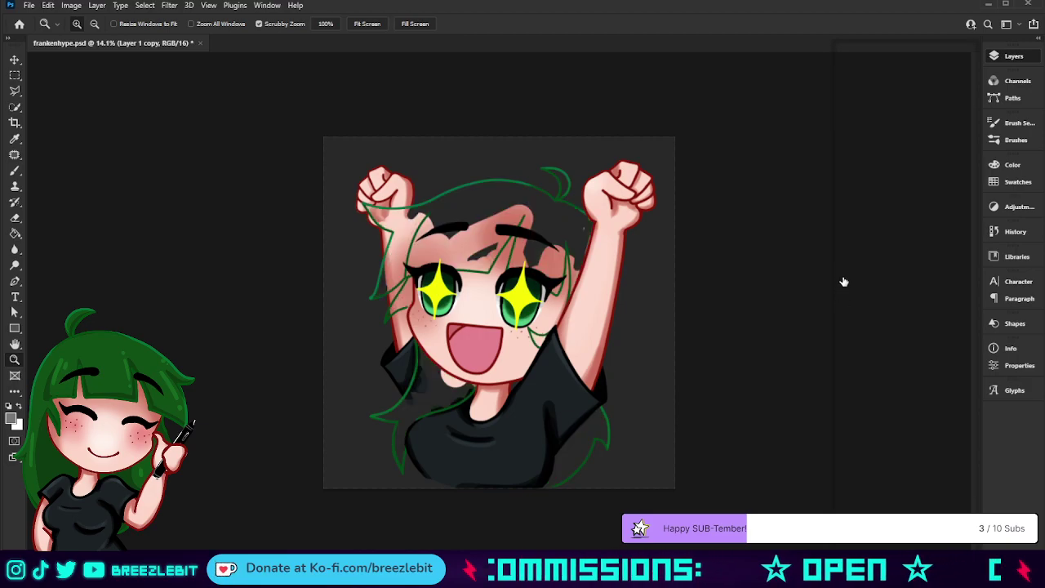
key(ctrl+comma)
key(ctrl+comma)
key(ctrl+comma)
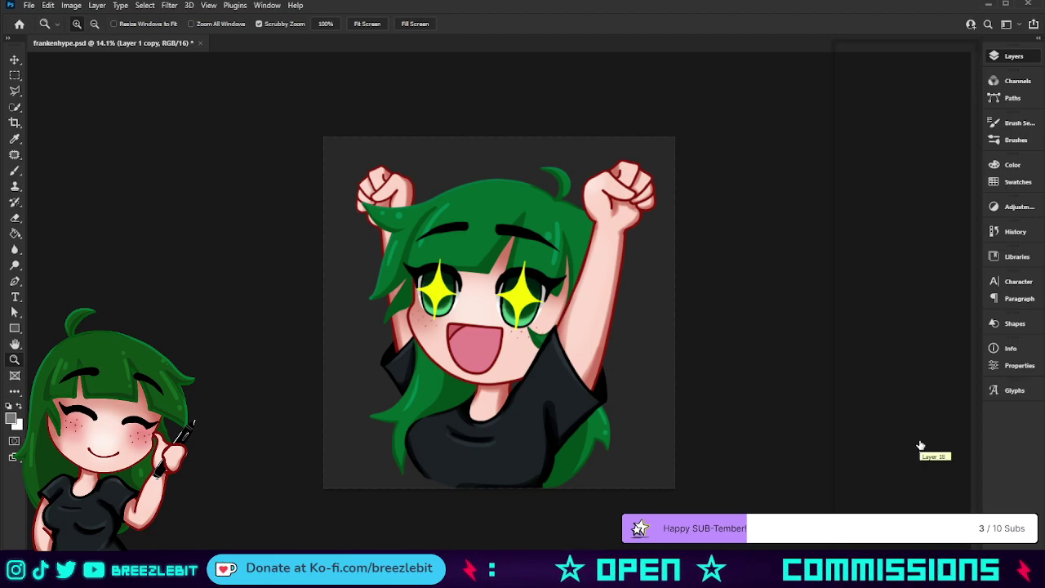
Try recolouring the flat skin layer sknflt to light green, comparing paler and more saturated tints
click(858, 499)
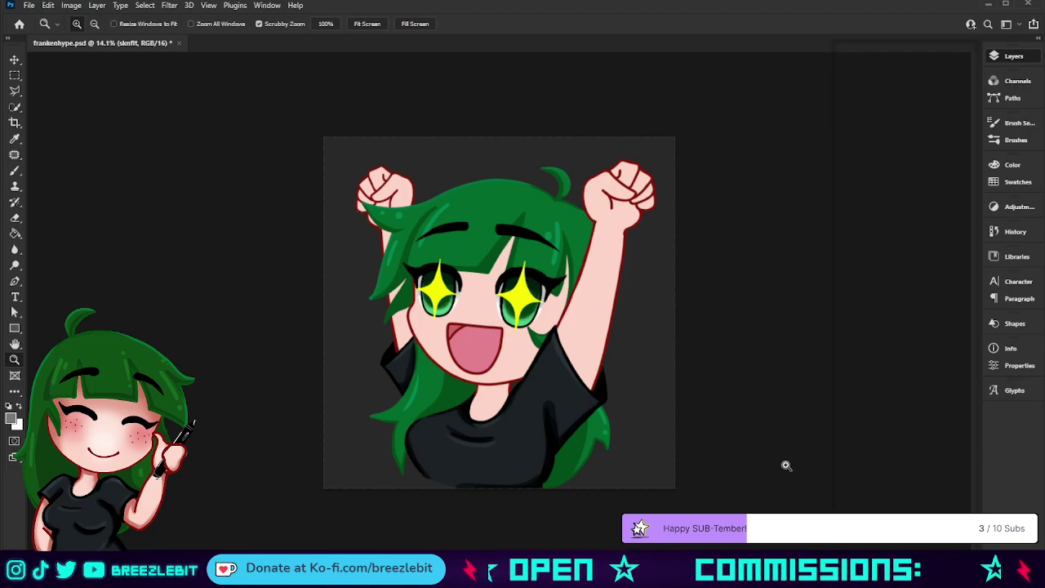
drag(552, 303, 568, 313)
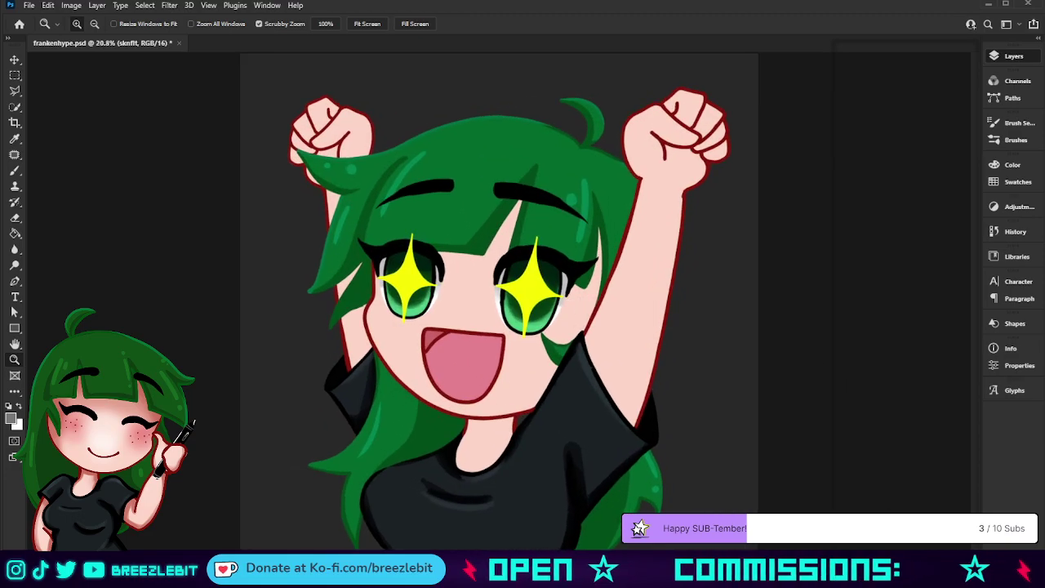
key(i)
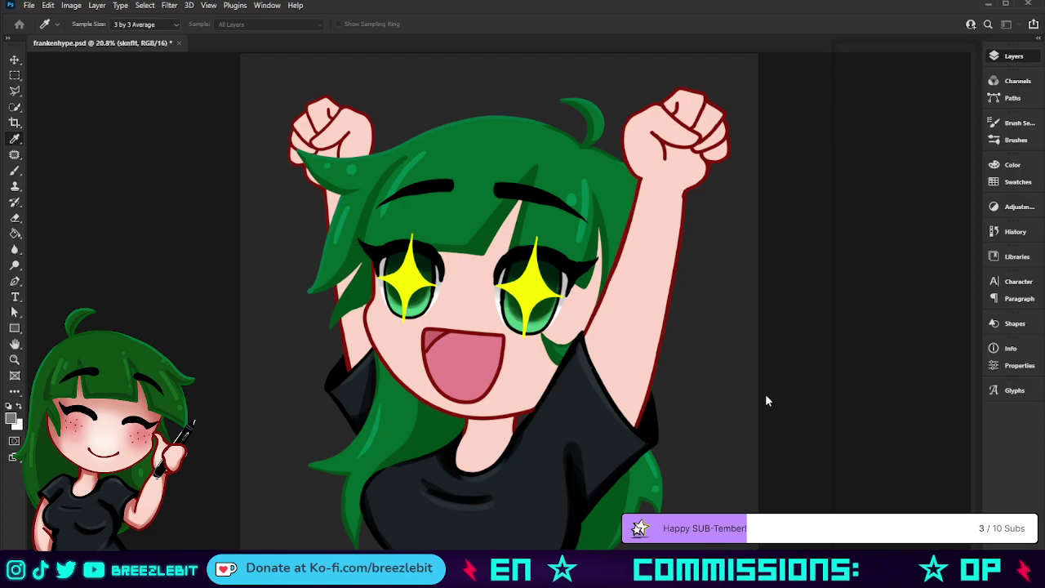
click(877, 398)
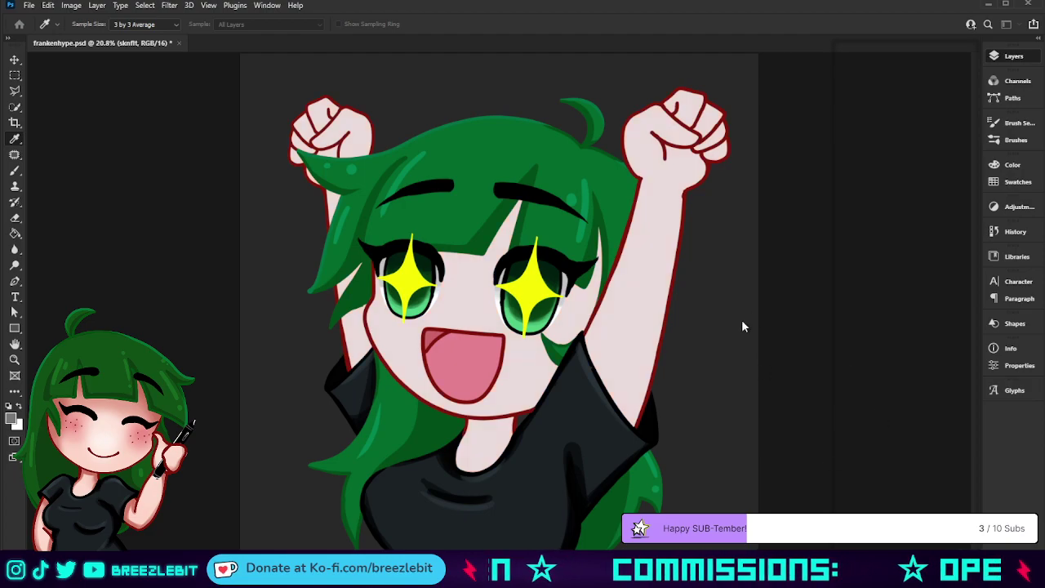
drag(710, 335, 725, 329)
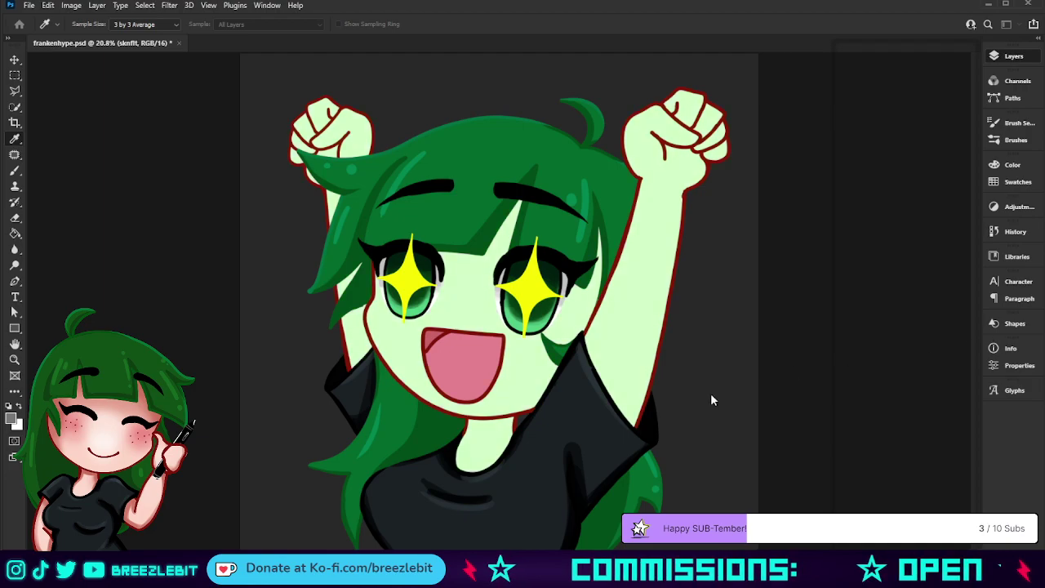
drag(762, 392, 728, 390)
key(ctrl+z)
key(ctrl+shift+z)
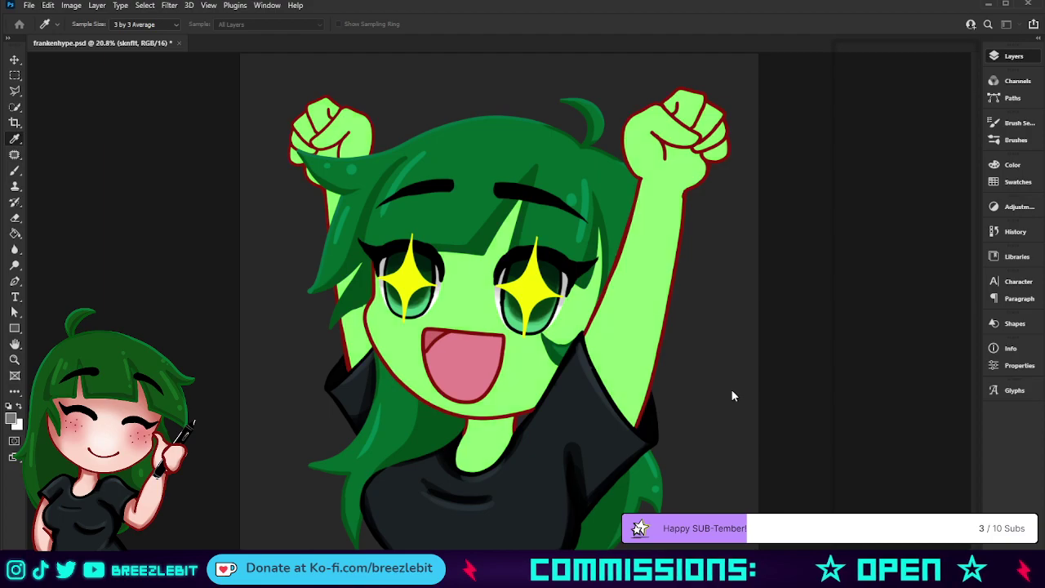
key(ctrl+z)
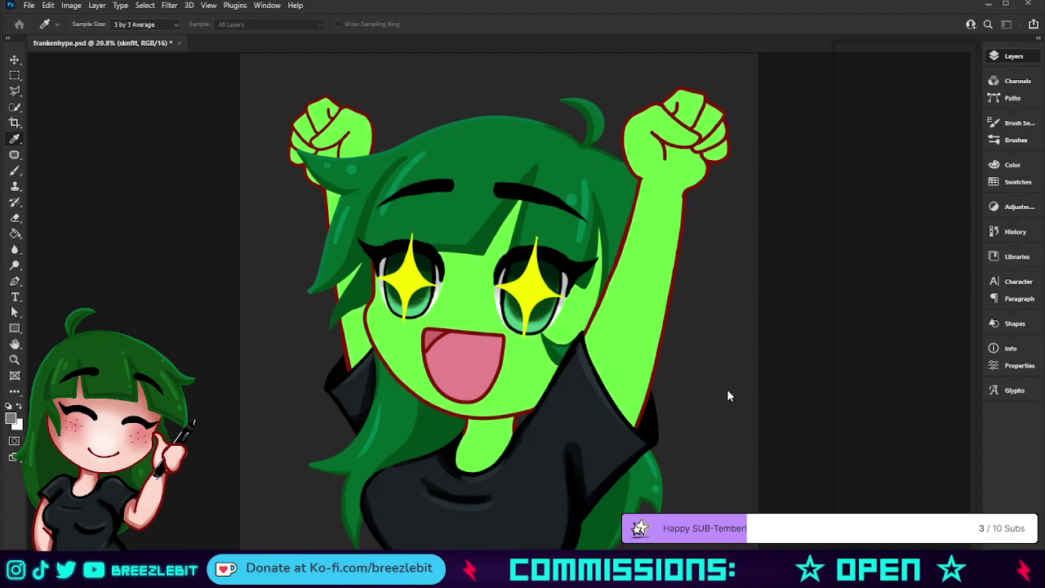
key(ctrl+shift+z)
key(ctrl+z)
key(ctrl+shift+z)
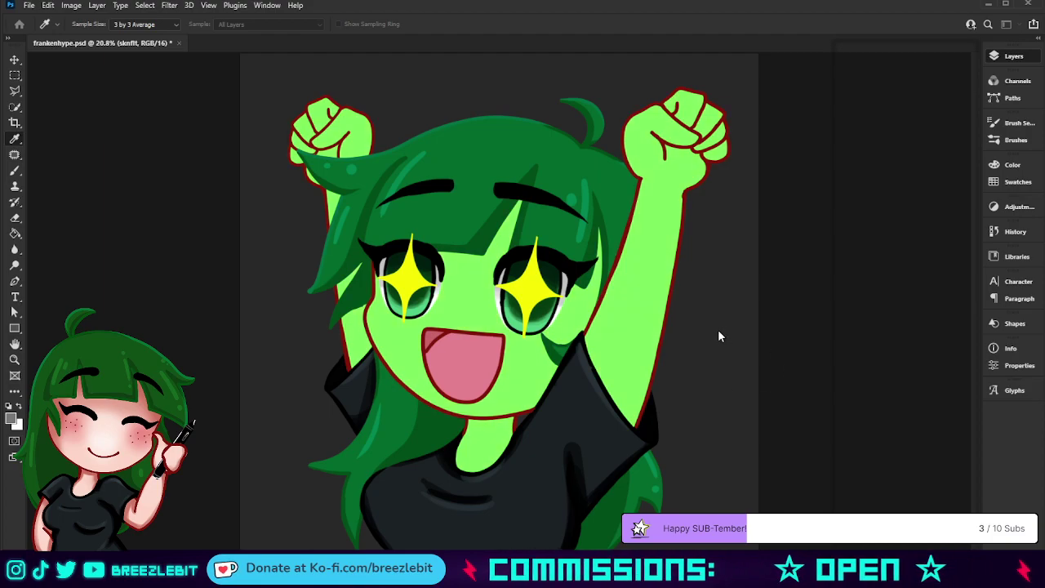
key(ctrl+z)
key(ctrl+shift+z)
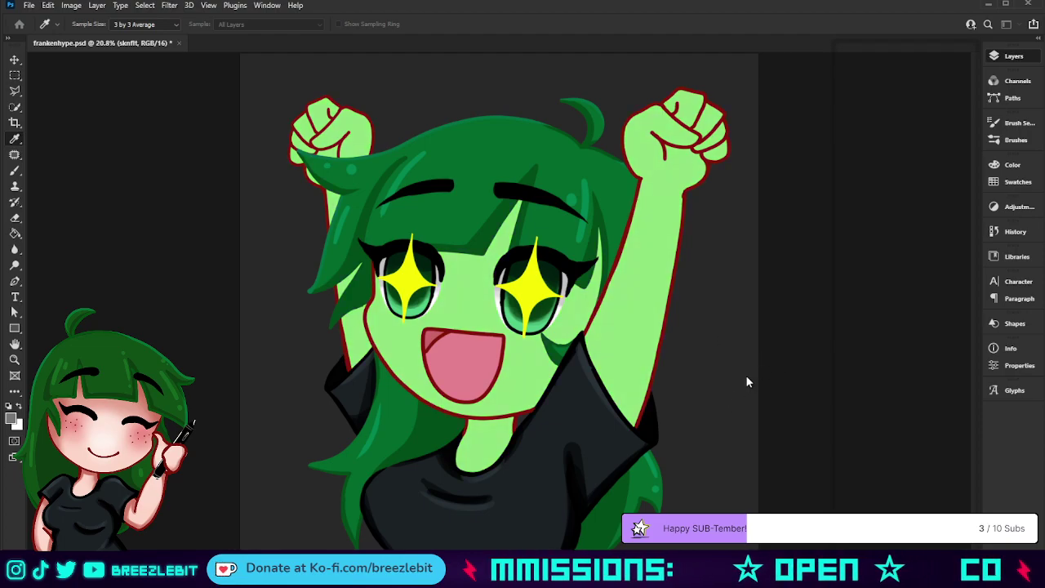
drag(737, 390, 725, 392)
key(ctrl+z)
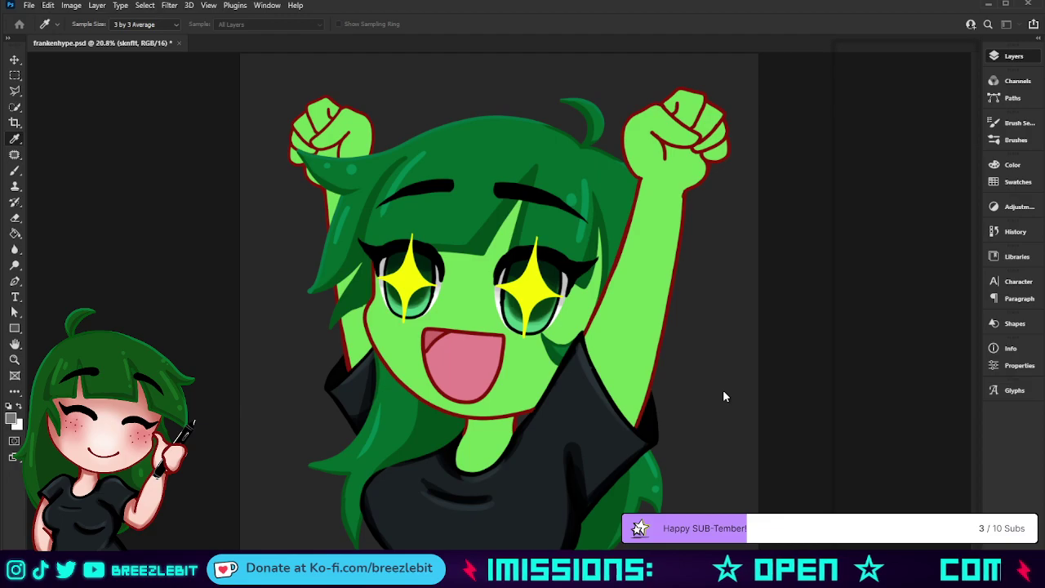
key(ctrl+shift+z)
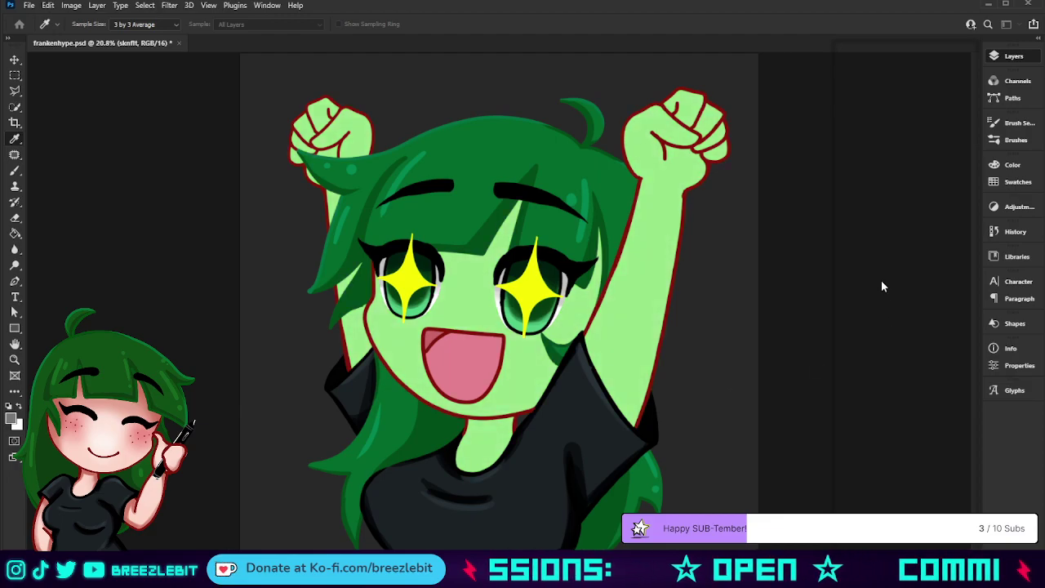
Try a dark tint on the face outline in Layer 4, then undo it and the green skin recolour
key(z)
drag(751, 282, 673, 314)
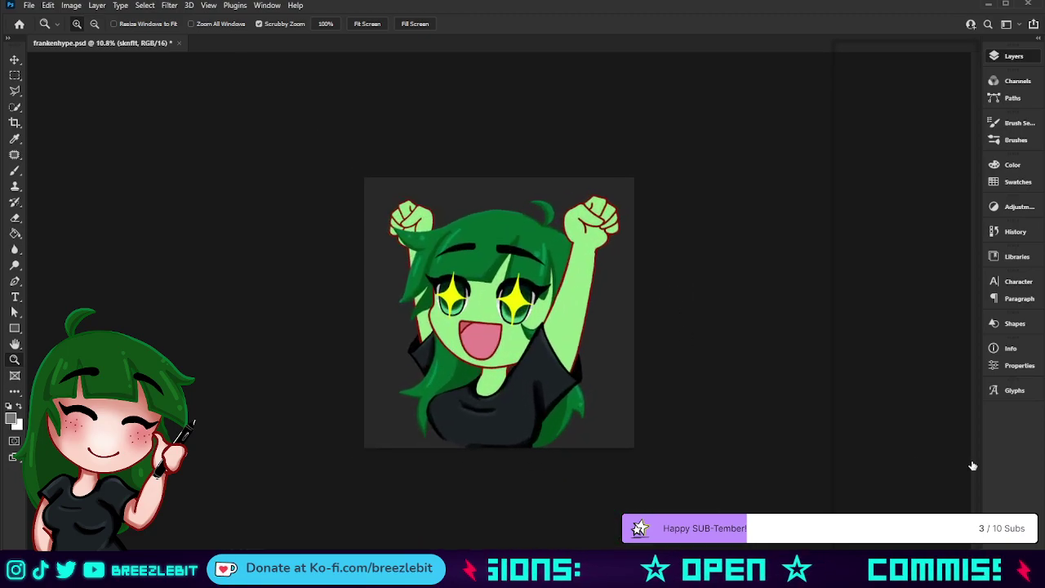
click(878, 170)
key(ctrl+u)
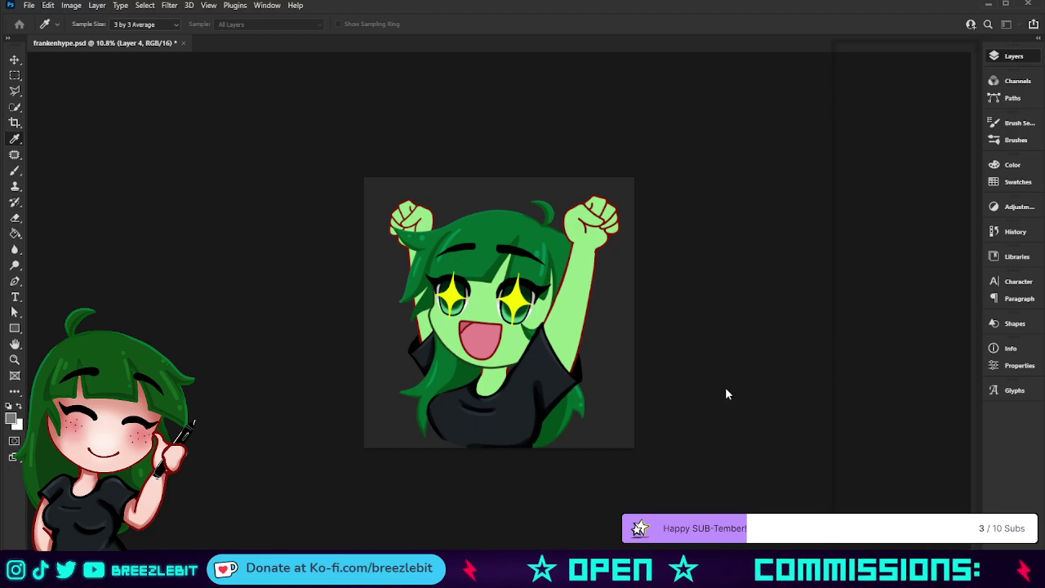
click(510, 353)
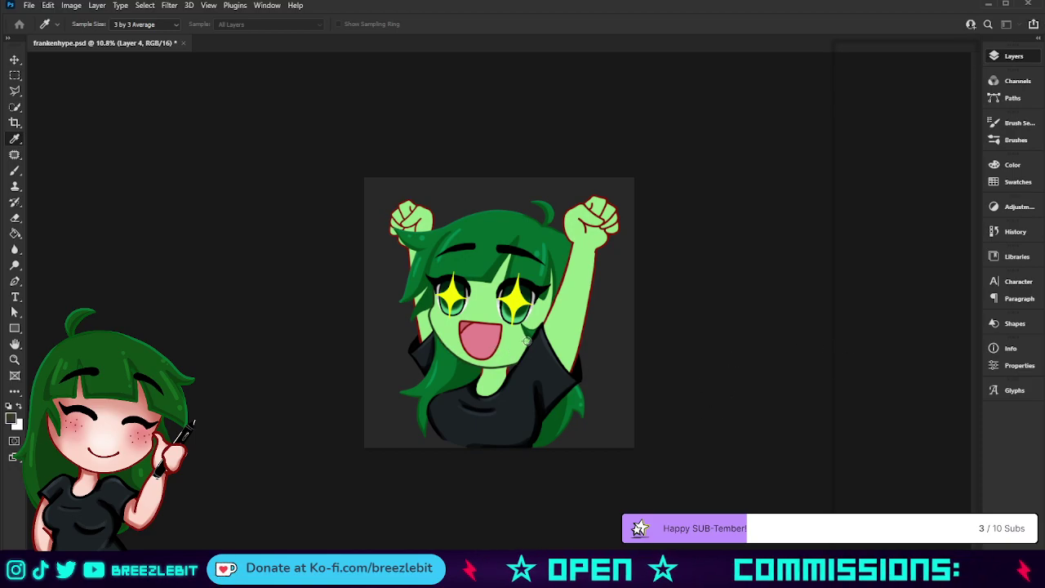
key(z)
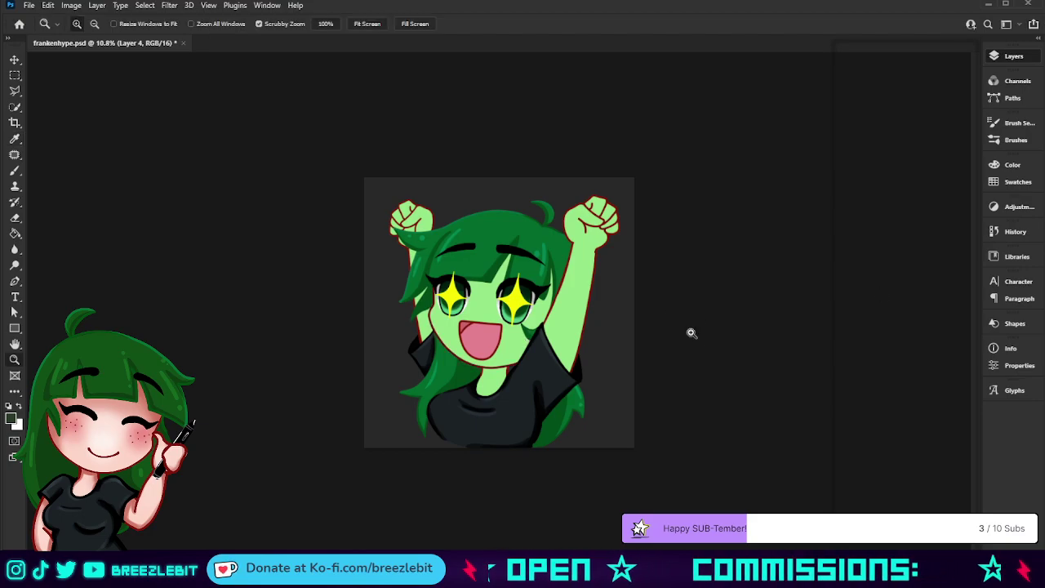
key(ctrl+z)
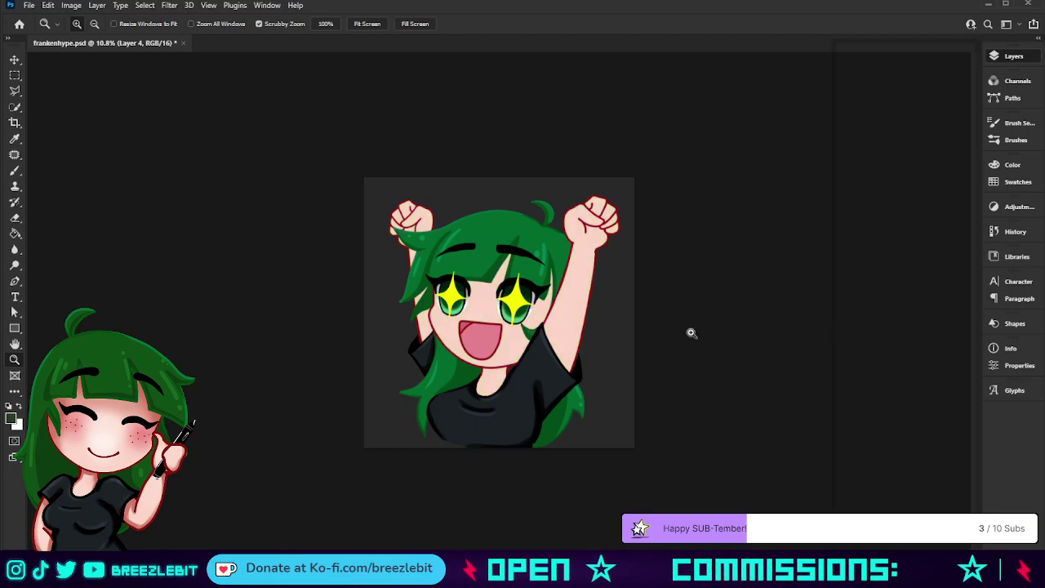
Recolour the flat skin layer sknflt to a soft, muted light green
drag(642, 357, 858, 392)
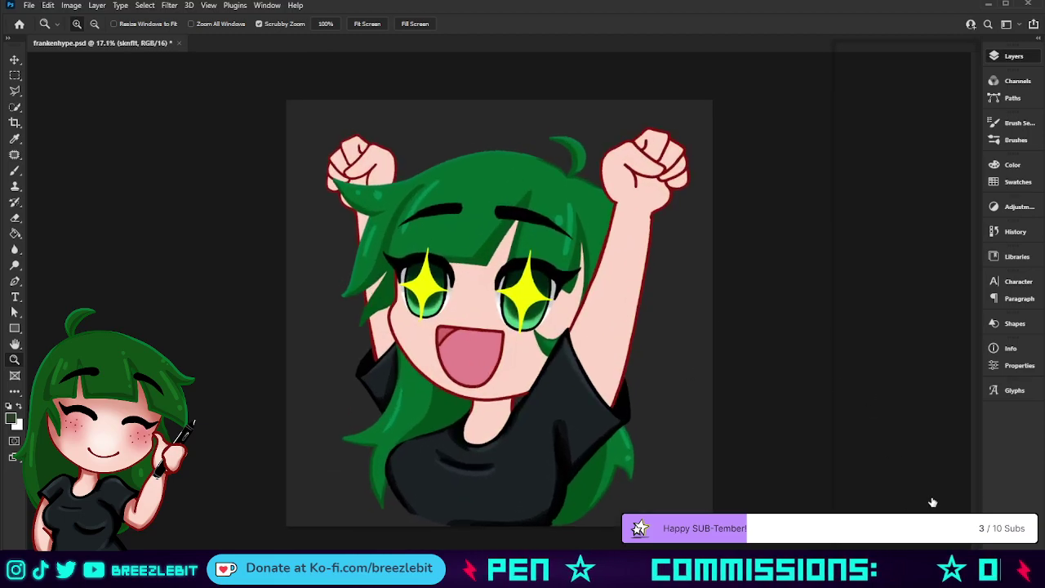
key(i)
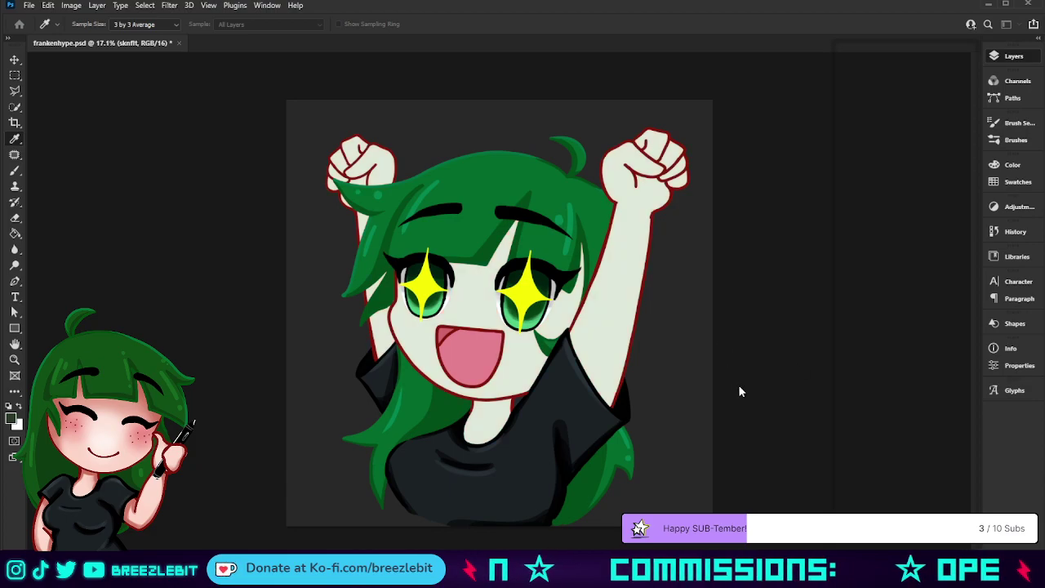
key(ctrl+shift+z)
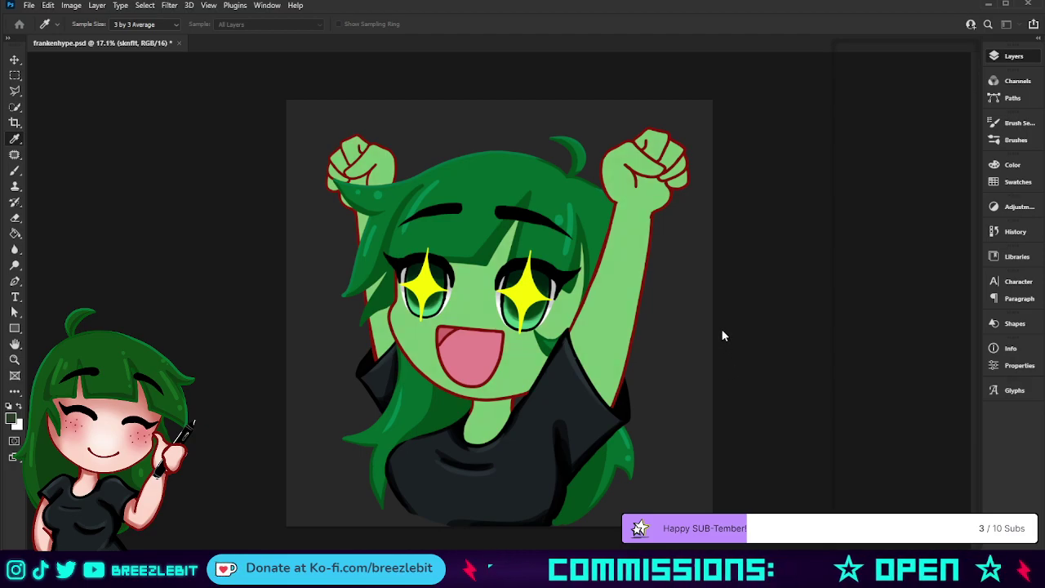
drag(728, 391, 729, 392)
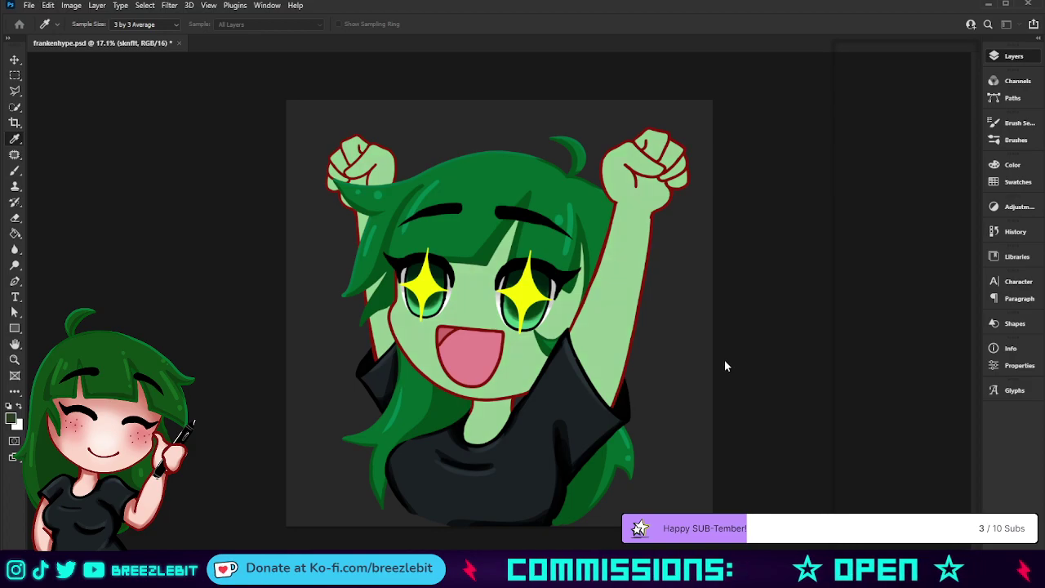
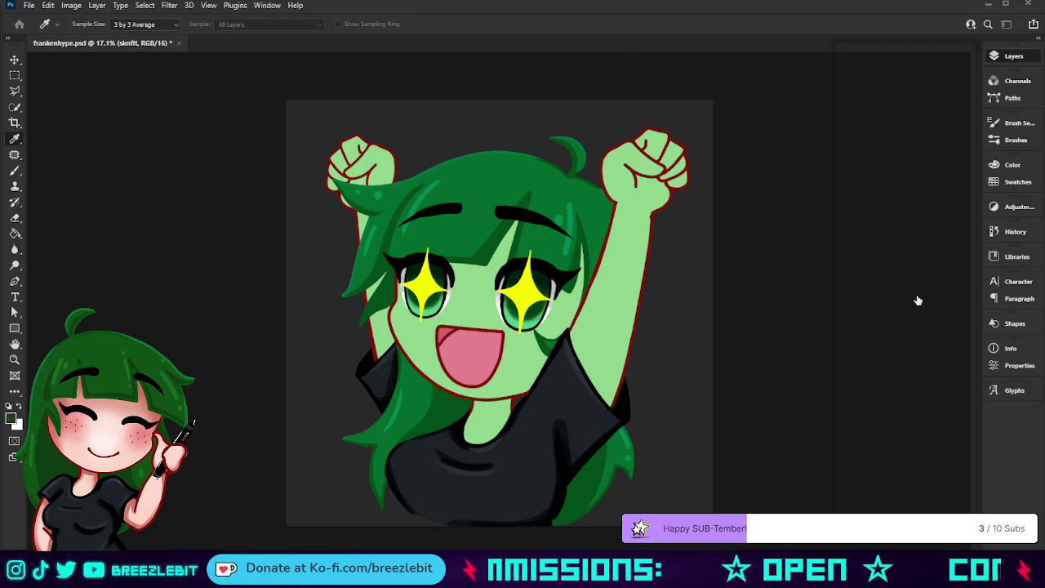
Recolour the red face outline on Layer 4 to dark green
key(z)
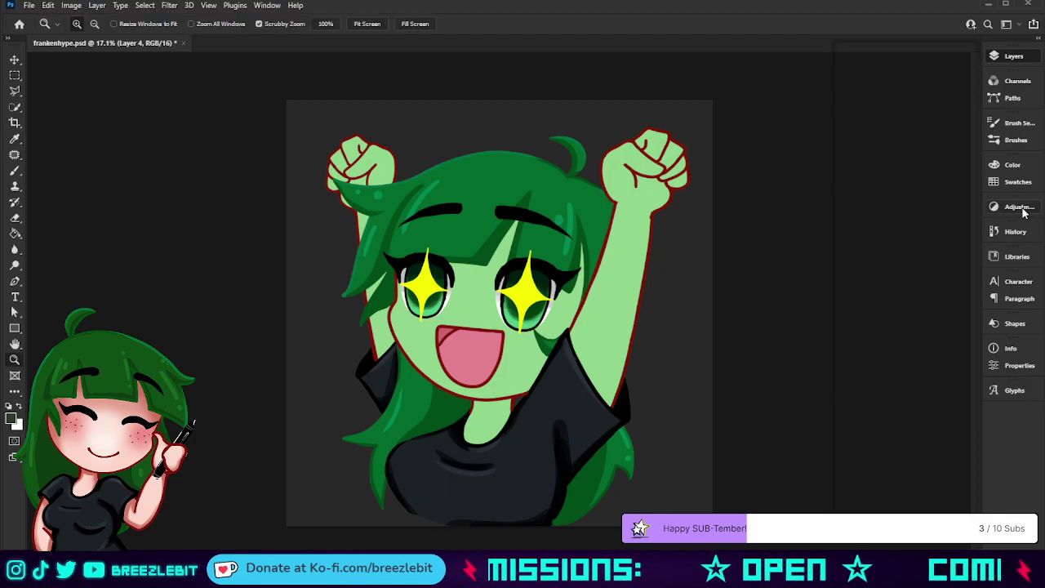
key(i)
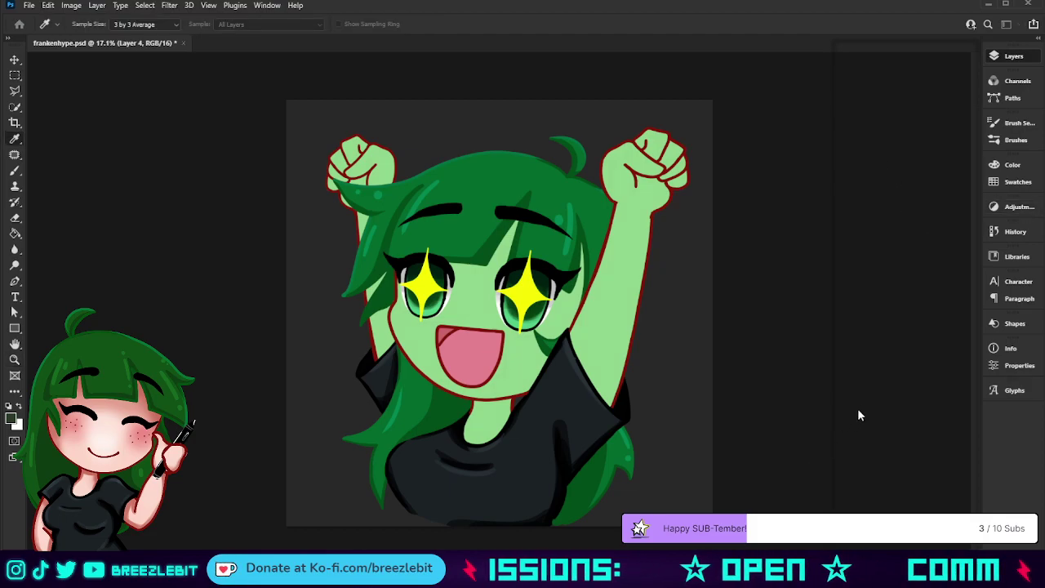
key(alt+BackSpace)
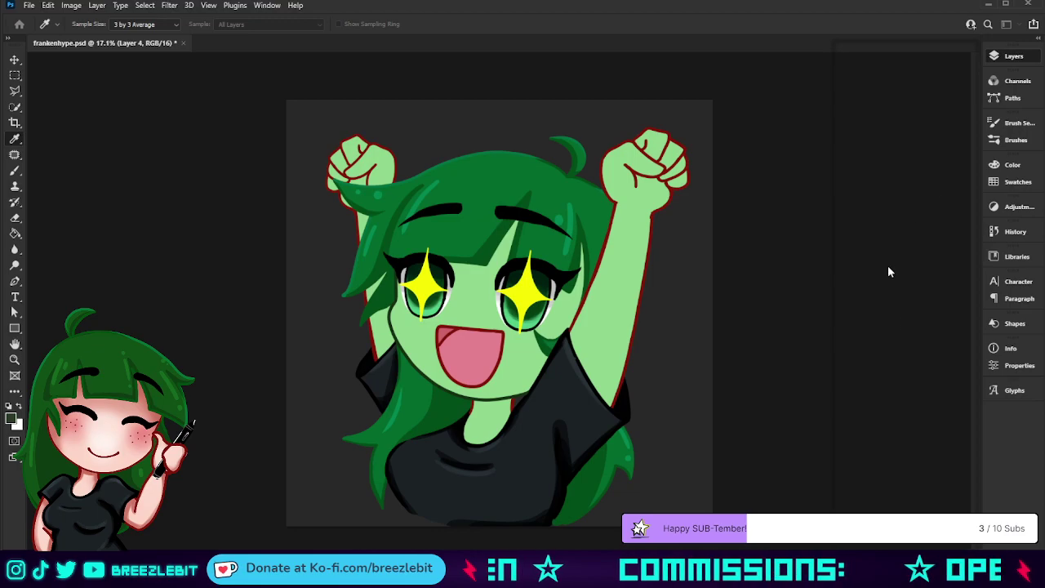
Go from the hairflat layer to Layer 20 and toggle its visibility to check its contents
key(z)
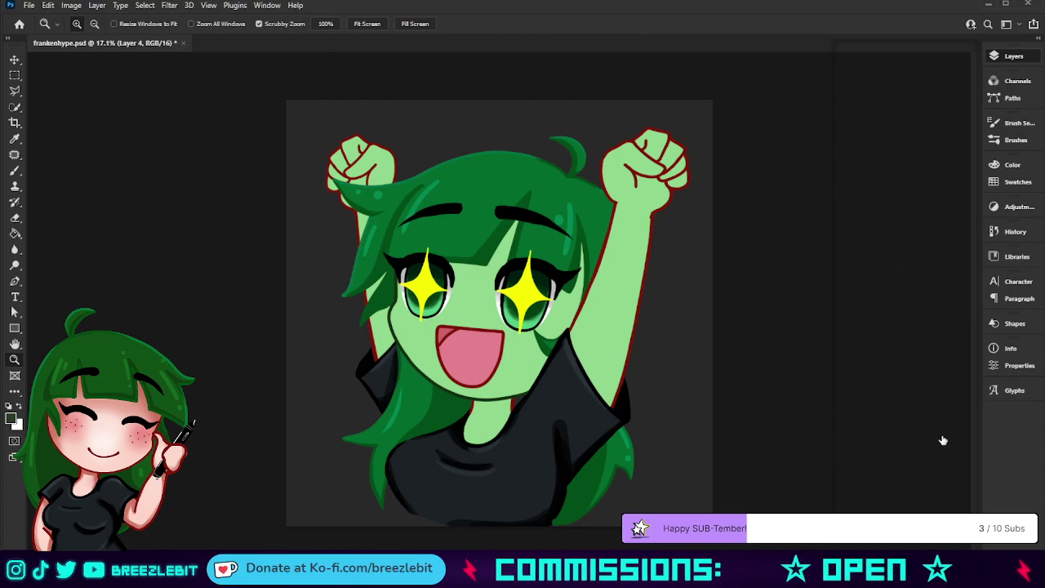
click(910, 336)
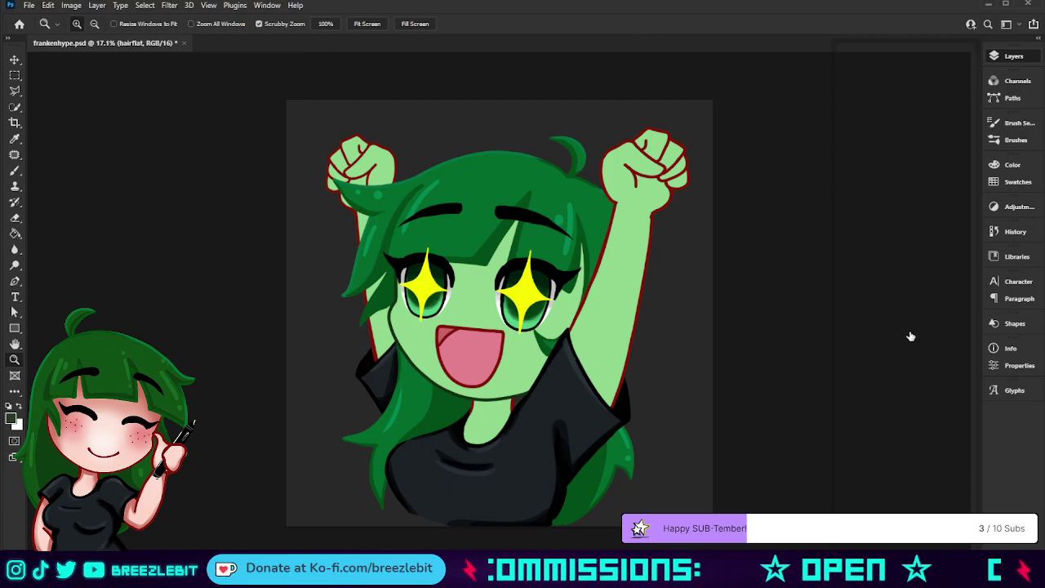
key(alt+bracketleft)
key(alt+bracketleft)
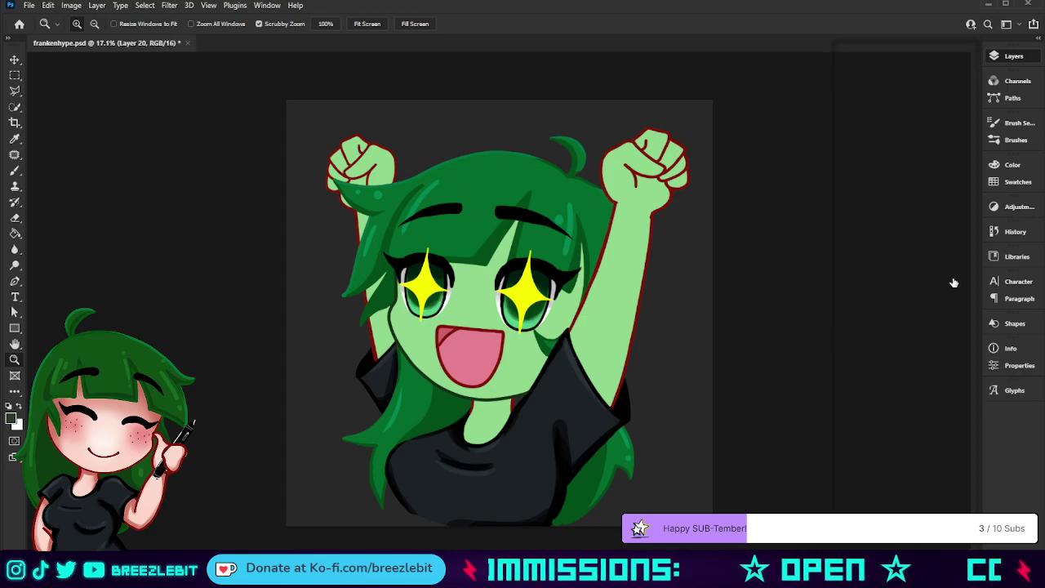
click(841, 379)
click(840, 379)
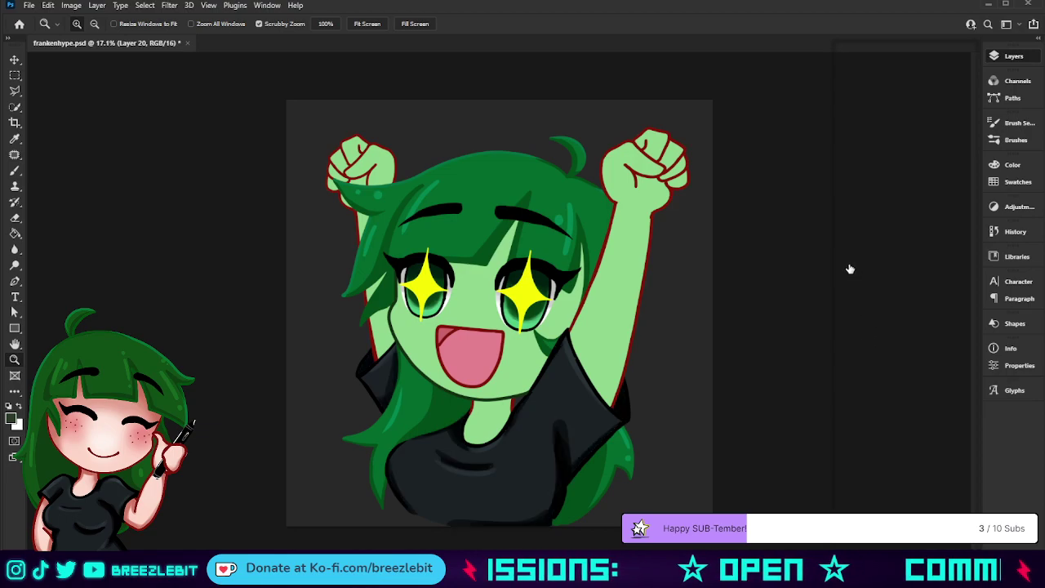
Recolour the red mouth outline on Layer 13 to dark green
key(ctrl+comma)
key(ctrl+comma)
click(911, 306)
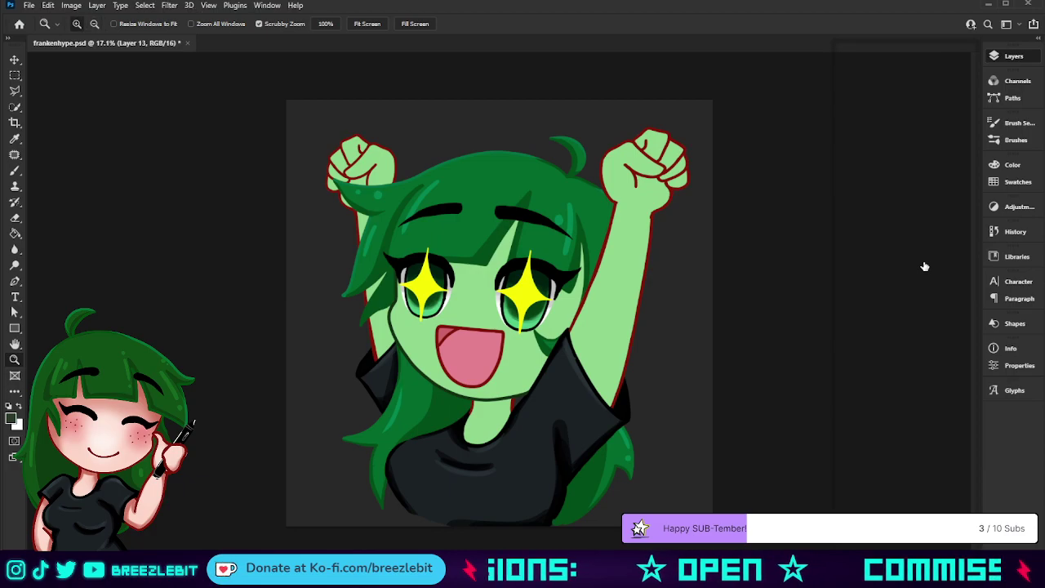
key(i)
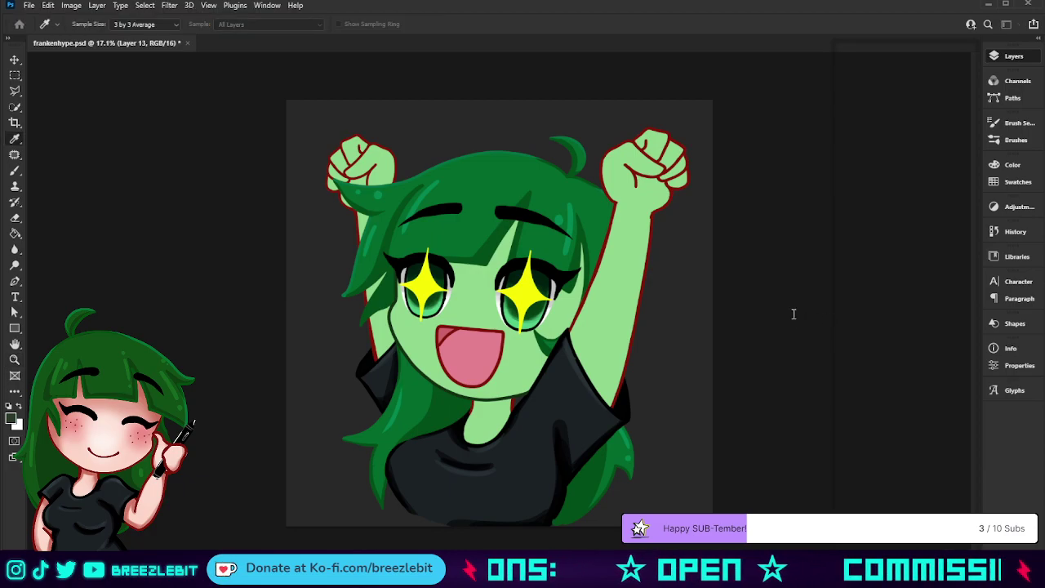
drag(553, 331, 653, 261)
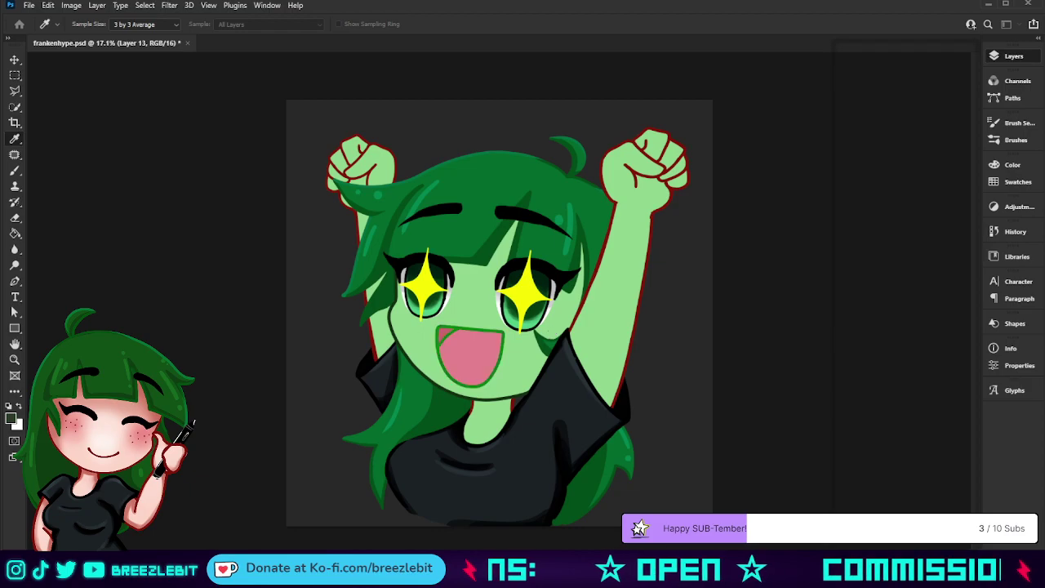
click(549, 335)
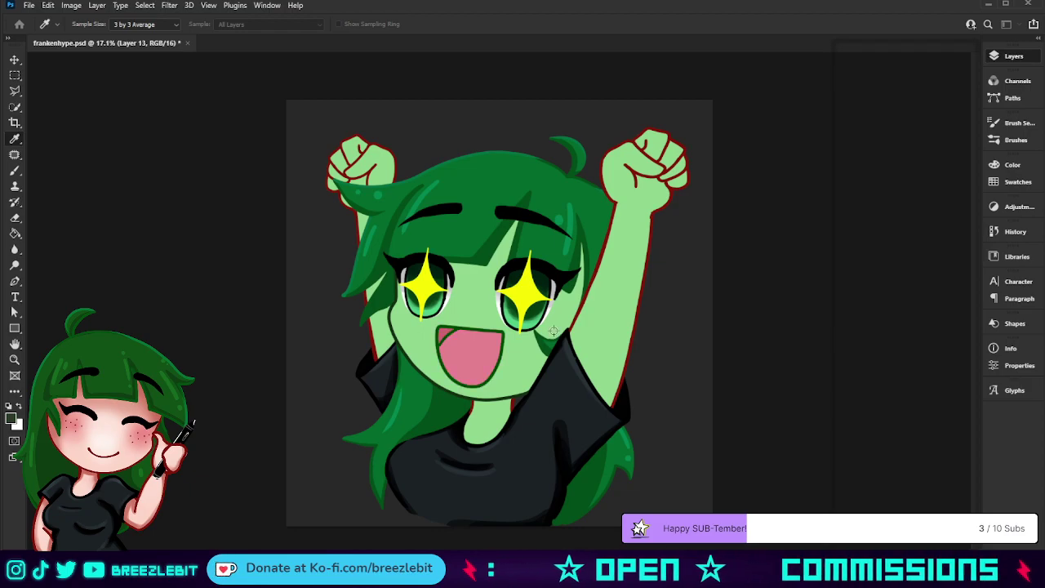
Recolour the red arm and fist outlines on Layer 3 to the same dark green as the face outline
key(z)
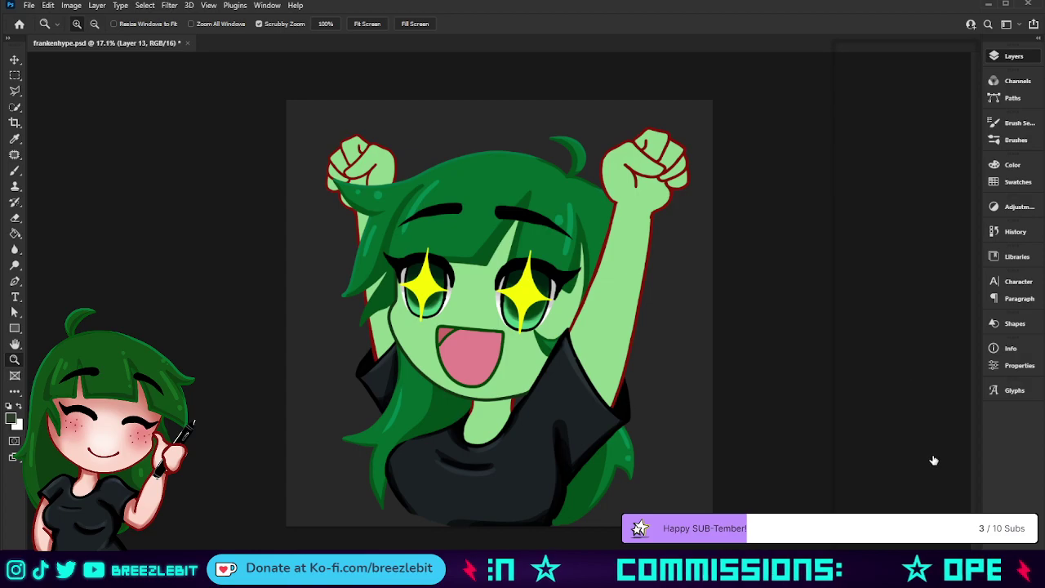
click(898, 285)
key(i)
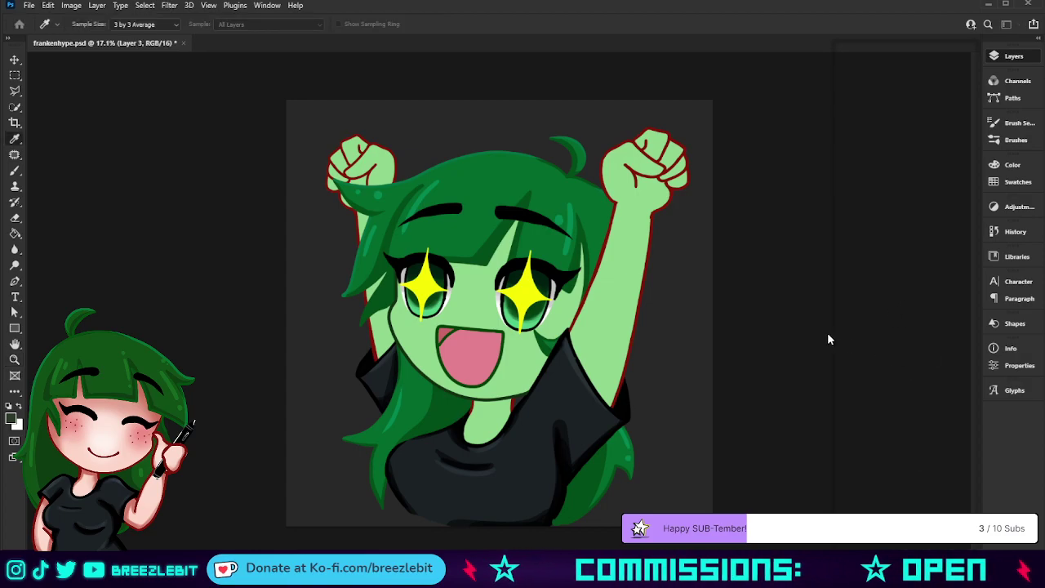
key(alt+BackSpace)
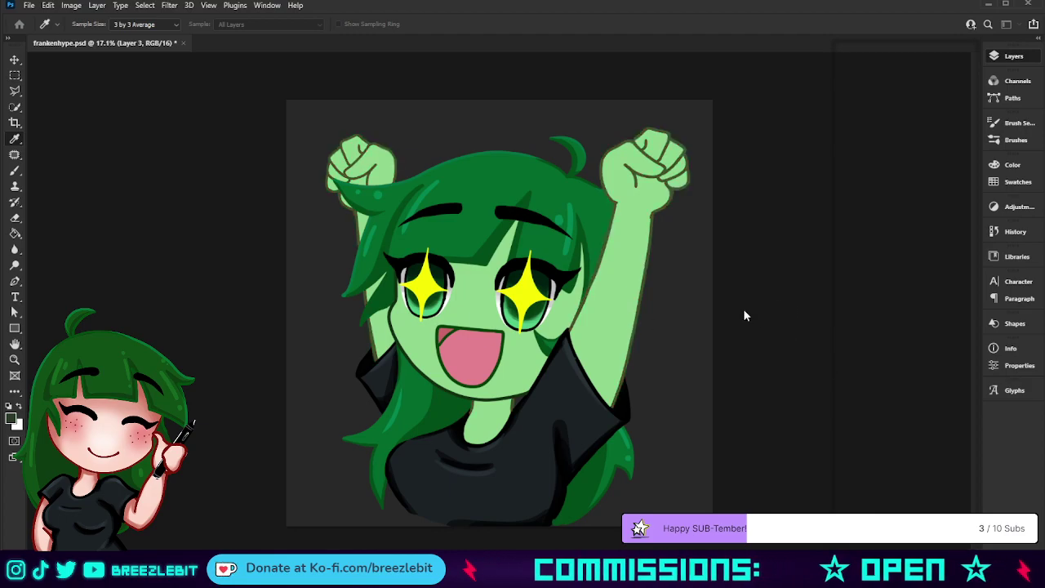
key(ctrl+z)
key(ctrl+shift+z)
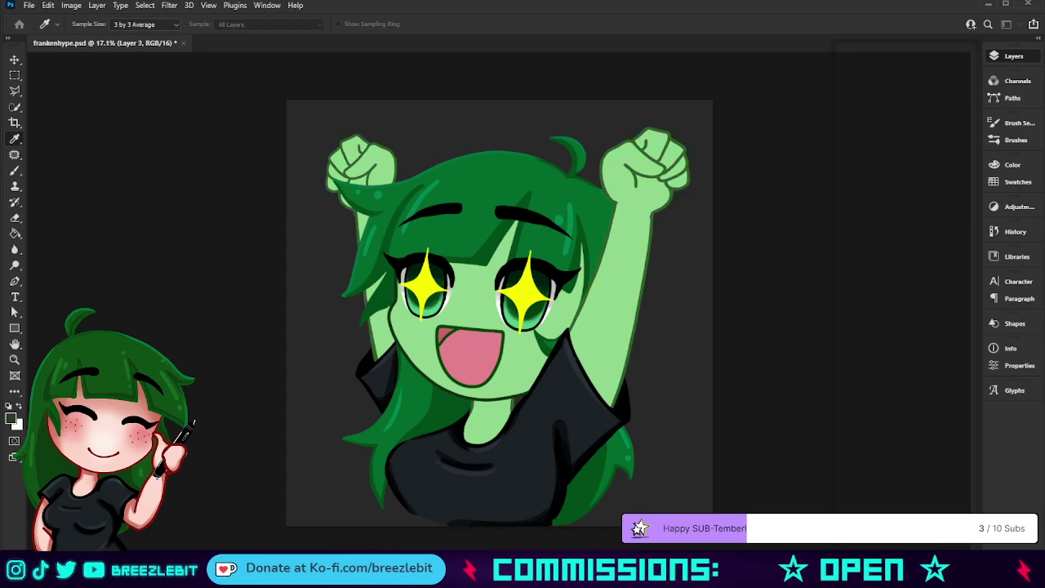
key(ctrl+z)
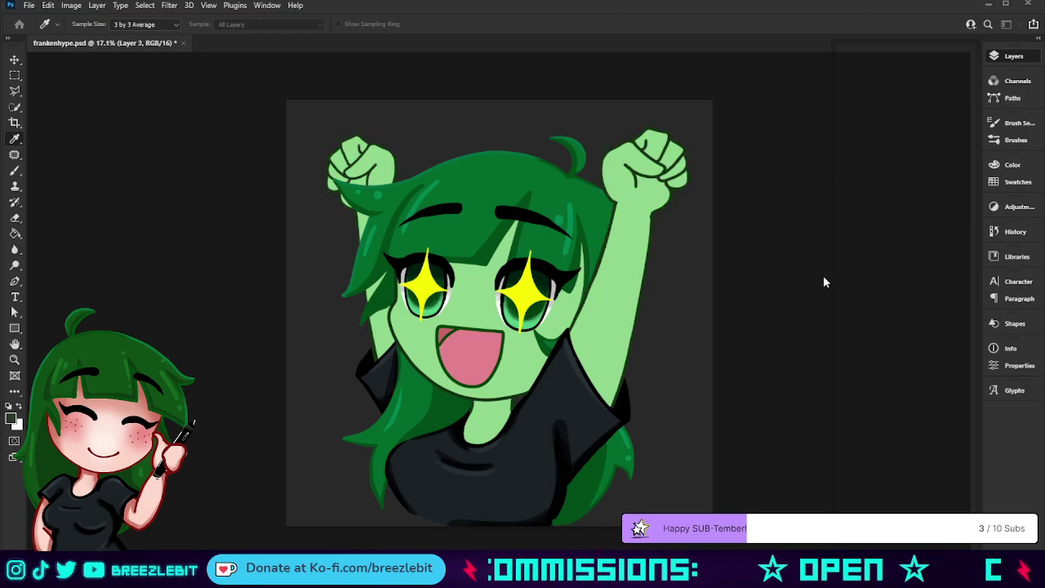
Check the emote at small size, then select Layer 15 and show its reddish arm and neck shading
key(z)
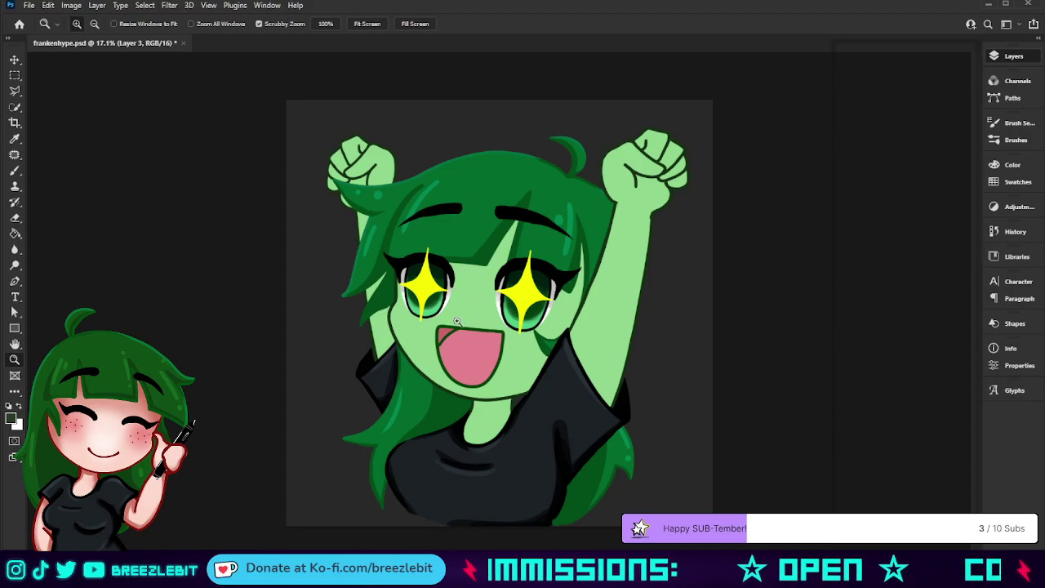
drag(554, 351, 488, 362)
alt+click(486, 361)
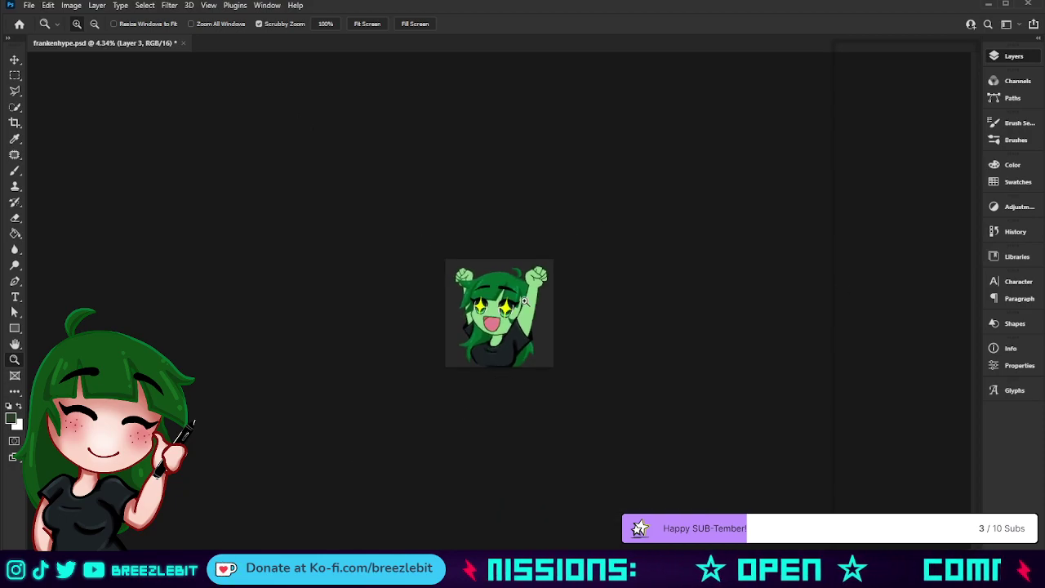
click(570, 317)
drag(570, 316, 463, 336)
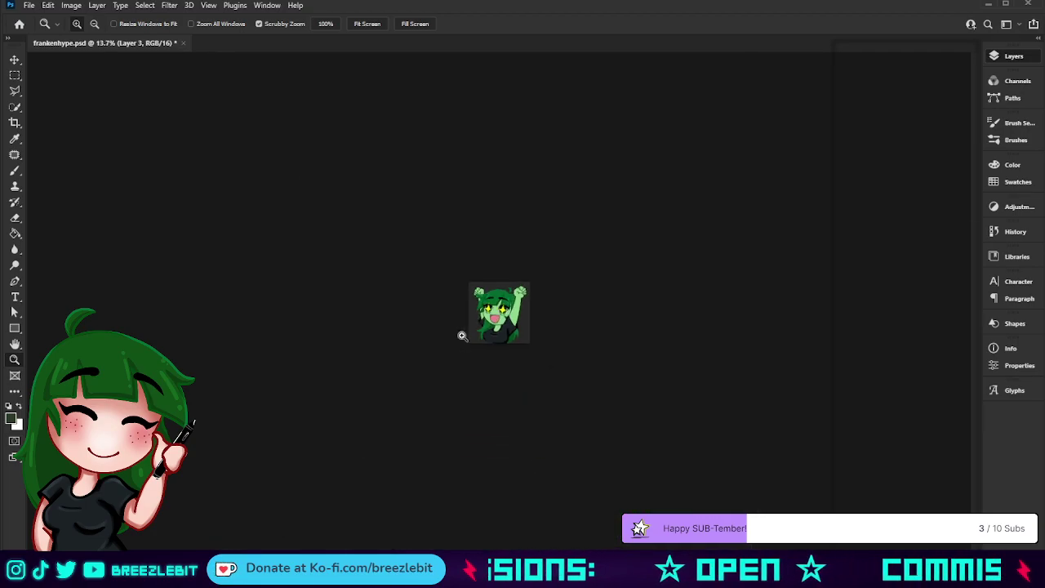
key(ctrl+0)
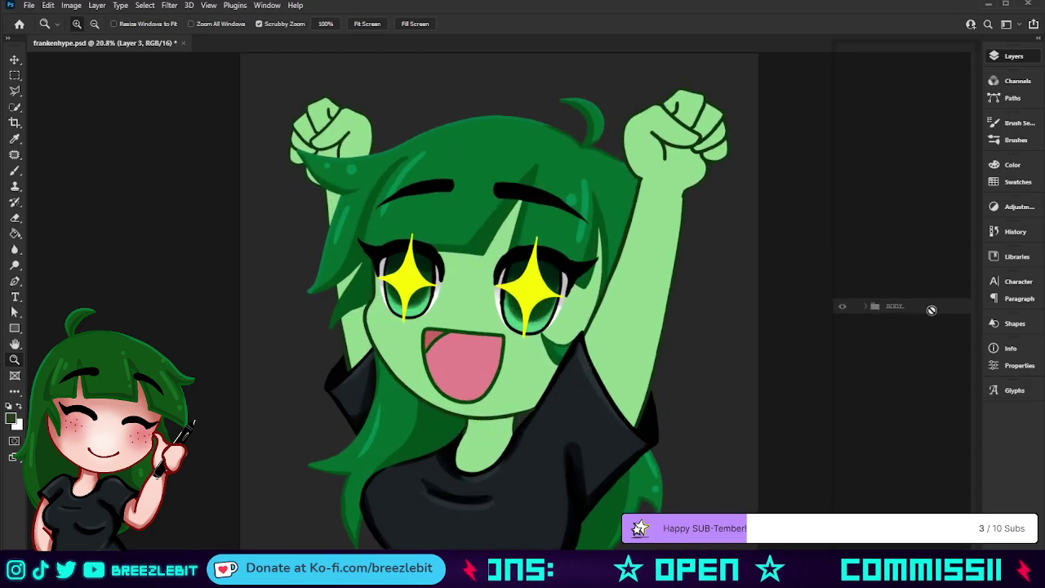
click(945, 511)
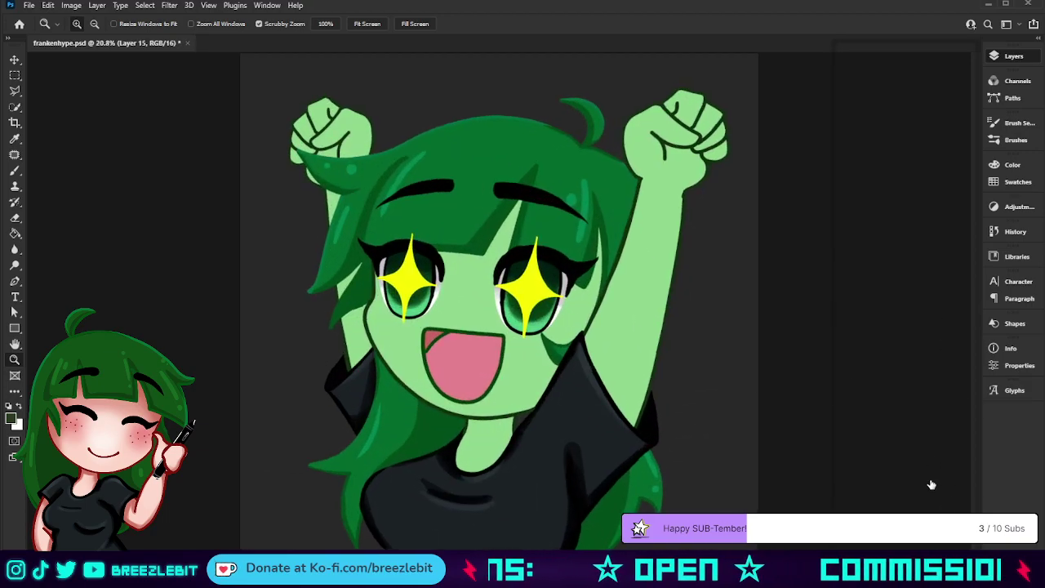
click(846, 501)
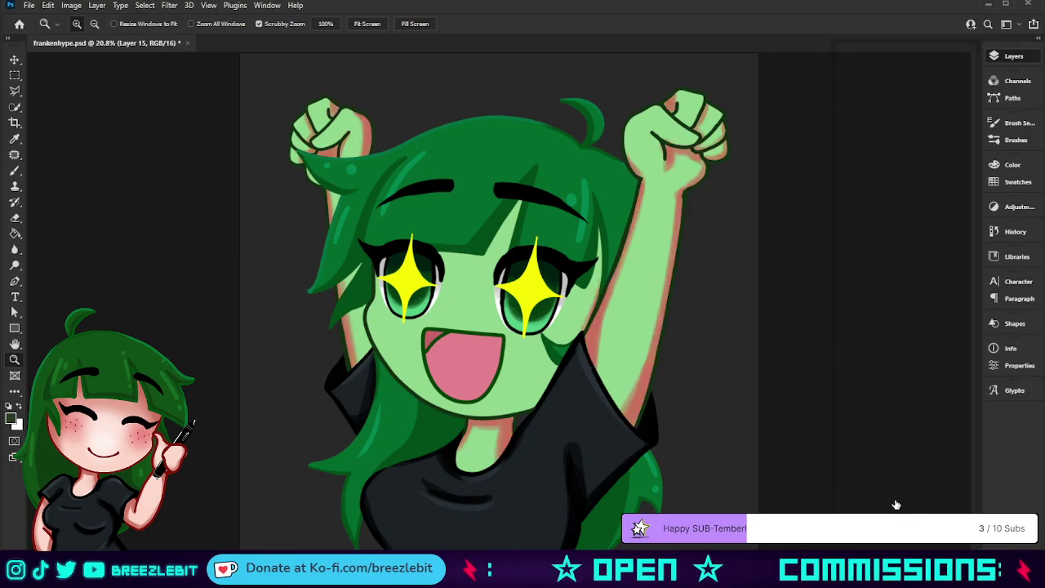
Try recolouring the Layer 15 arm and neck shading to a dark blue-green
key(i)
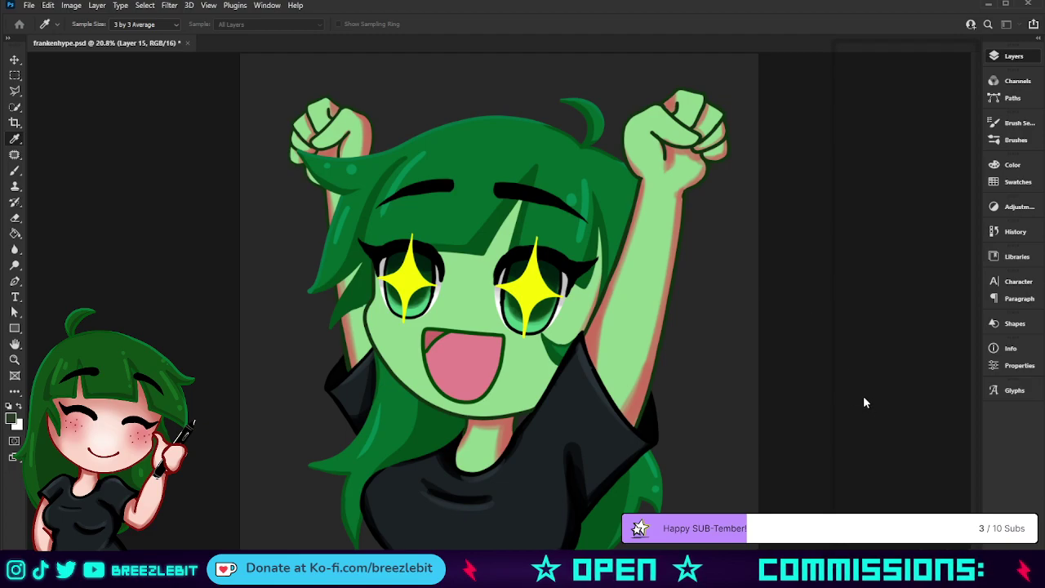
key(ctrl+shift+z)
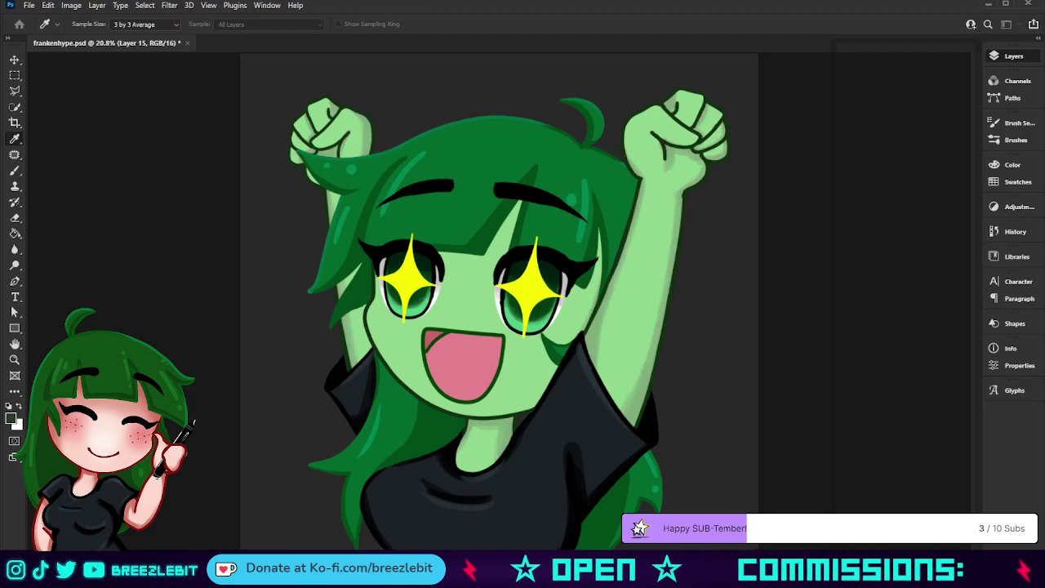
drag(735, 356, 760, 360)
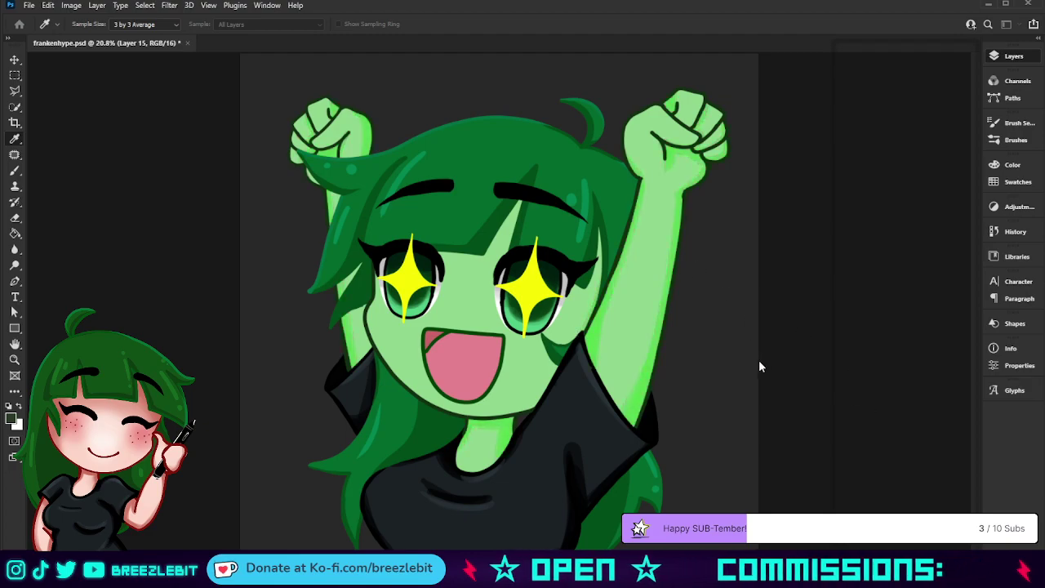
key(ctrl+shift+z)
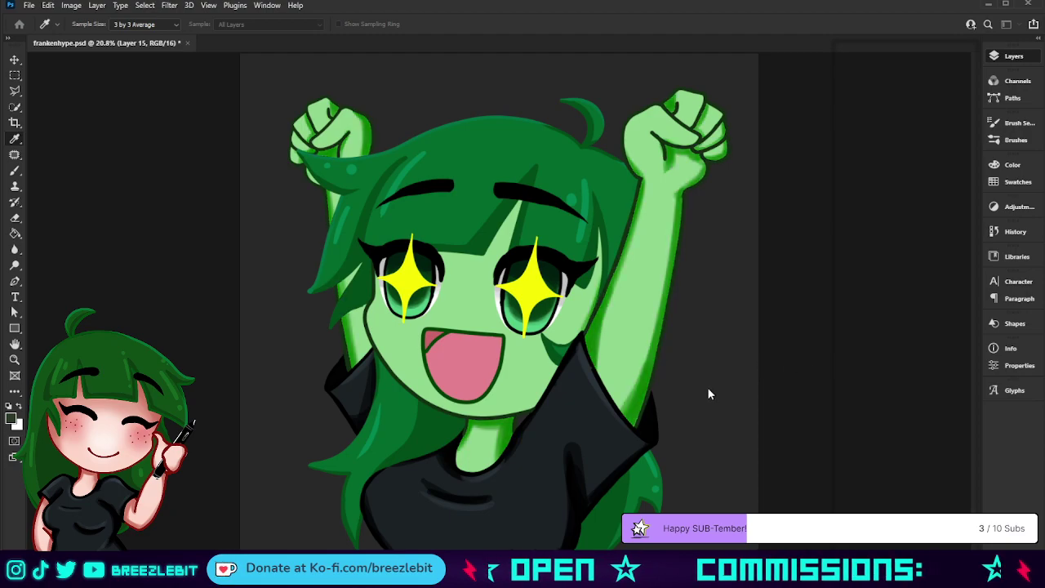
drag(709, 389, 704, 390)
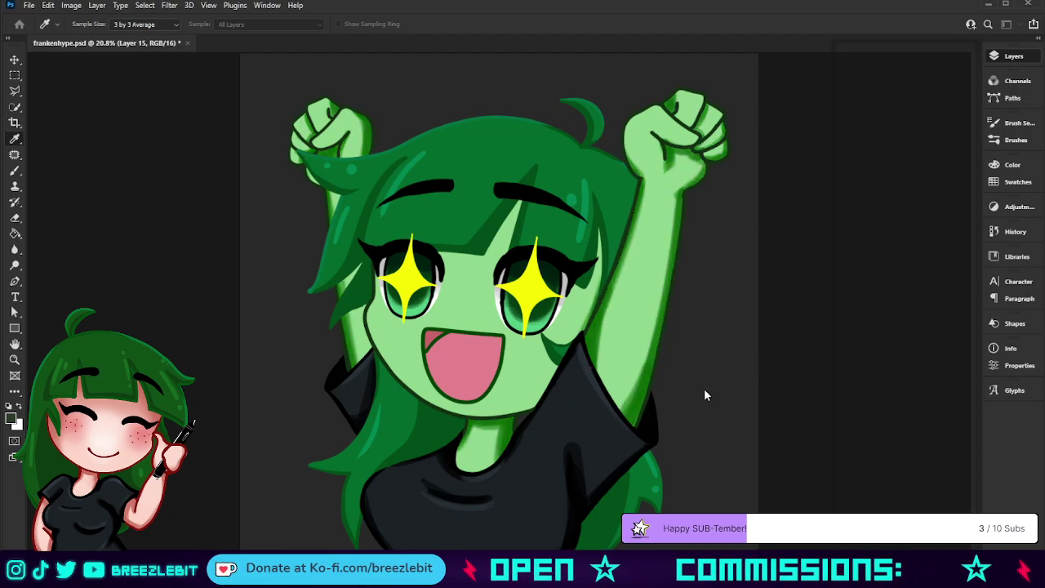
key(ctrl+z)
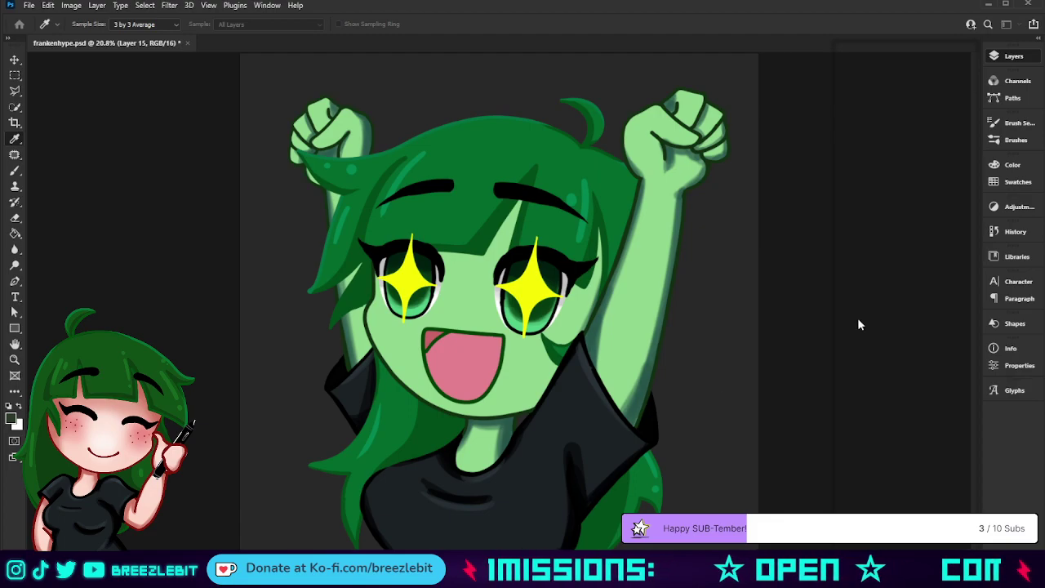
Compare the emote with the blush and highlight layers shown and hidden, then undo the Layer 15 shading recolour
key(z)
drag(668, 328, 648, 406)
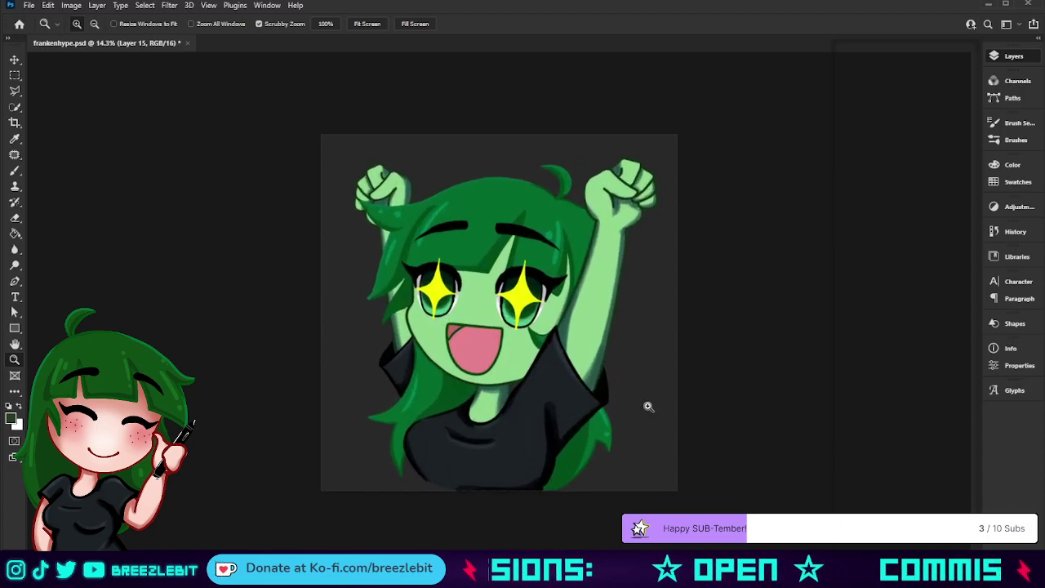
click(845, 462)
click(848, 439)
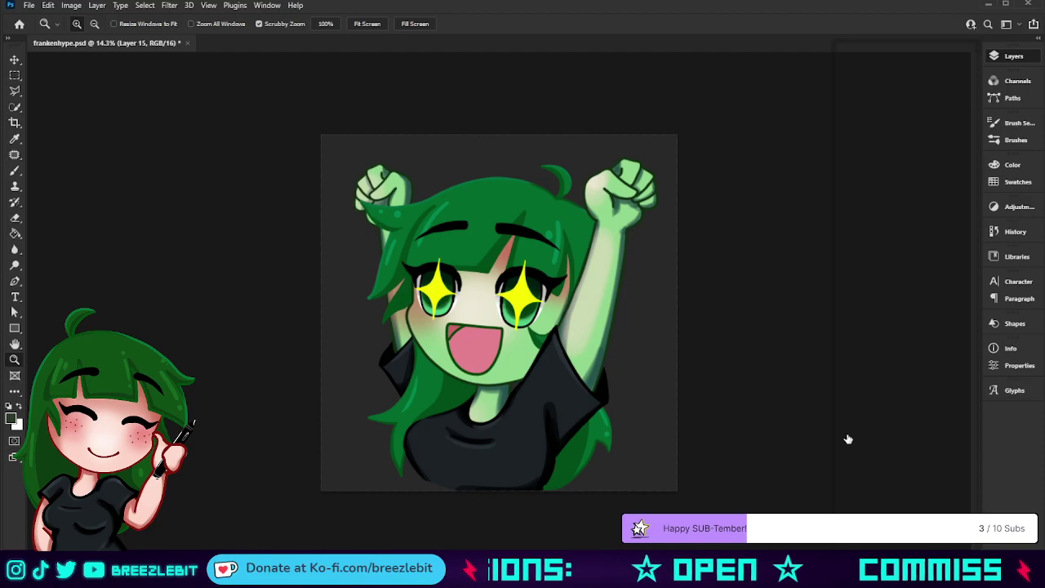
key(ctrl+shift+z)
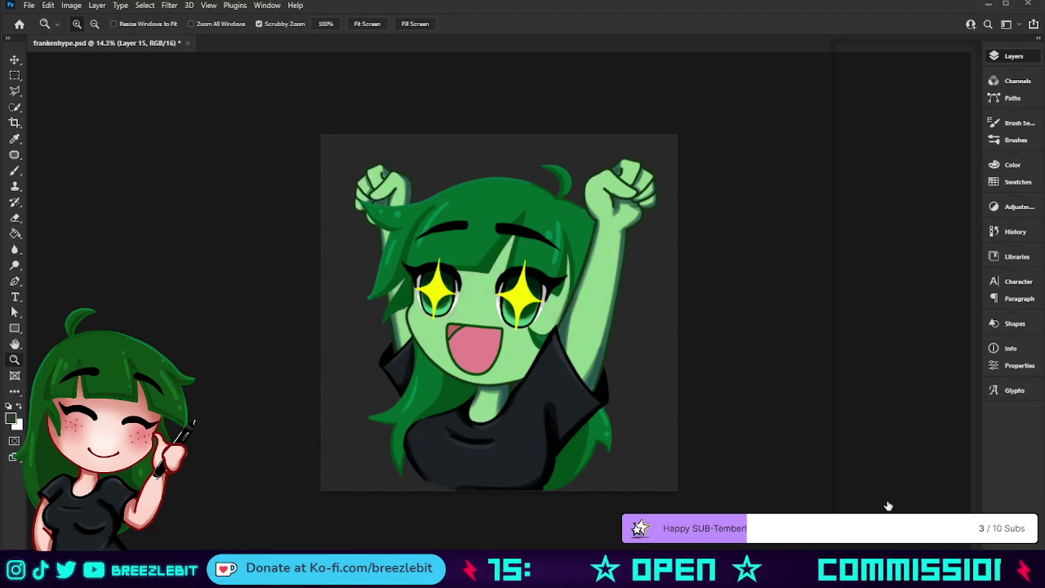
key(ctrl+shift+z)
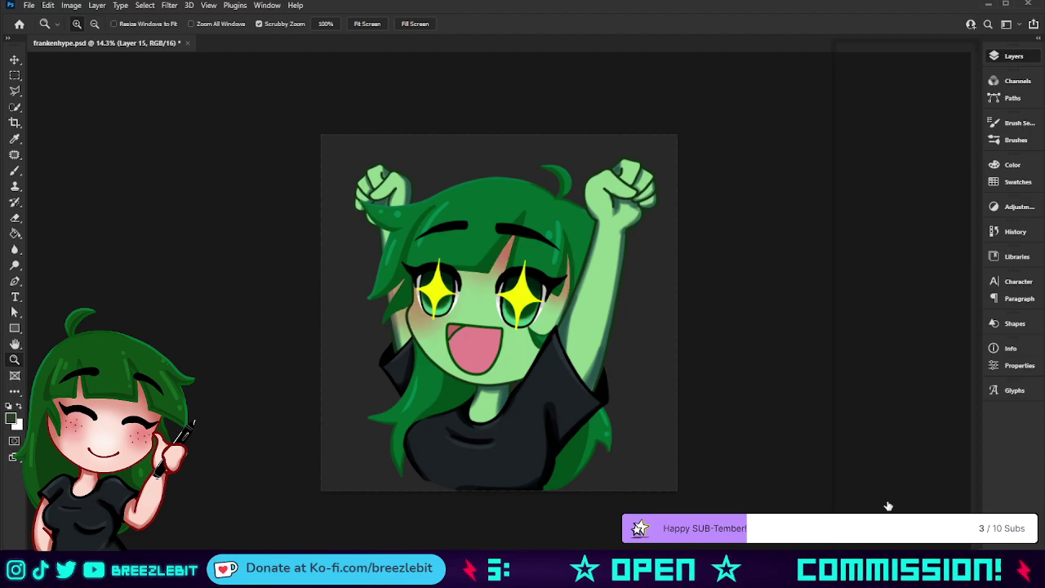
key(ctrl+z)
key(ctrl+shift+z)
key(ctrl+shift+z)
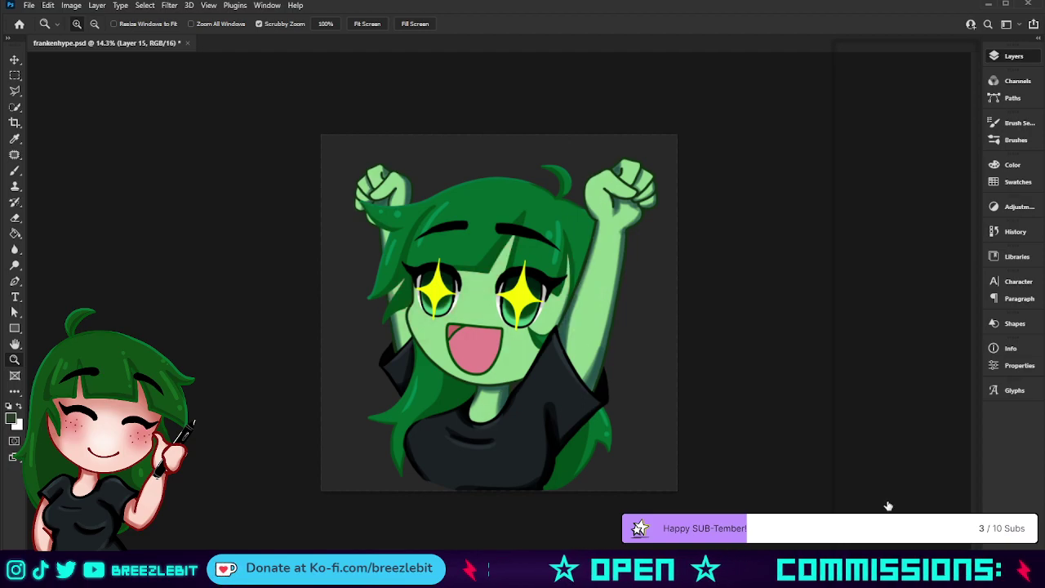
key(ctrl+shift+z)
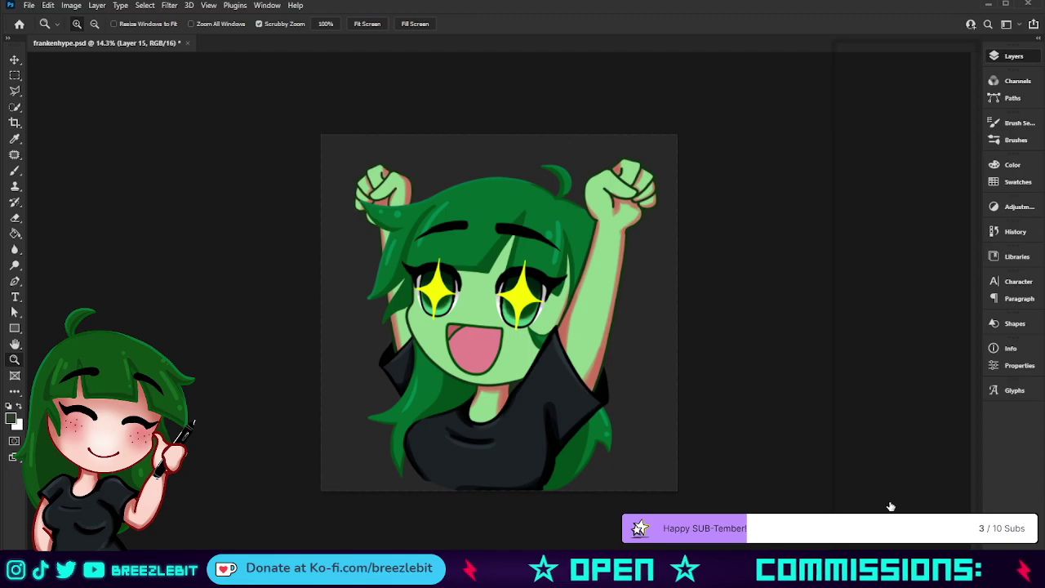
Recolour the reddish arm and neck shading on Layer 15 to a dark, muted teal green
key(i)
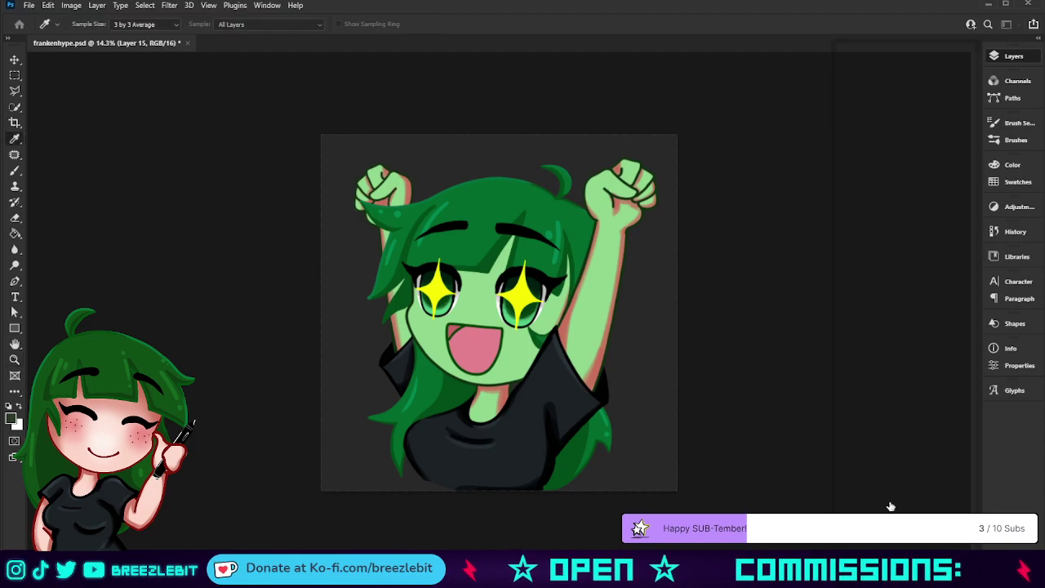
key(ctrl+z)
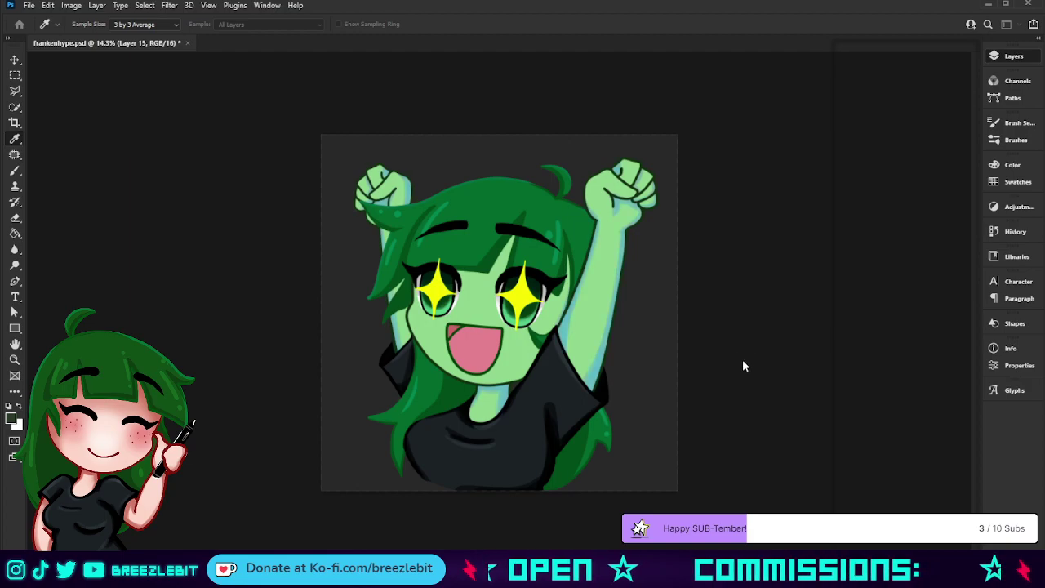
key(ctrl+z)
key(ctrl+z)
key(ctrl+z)
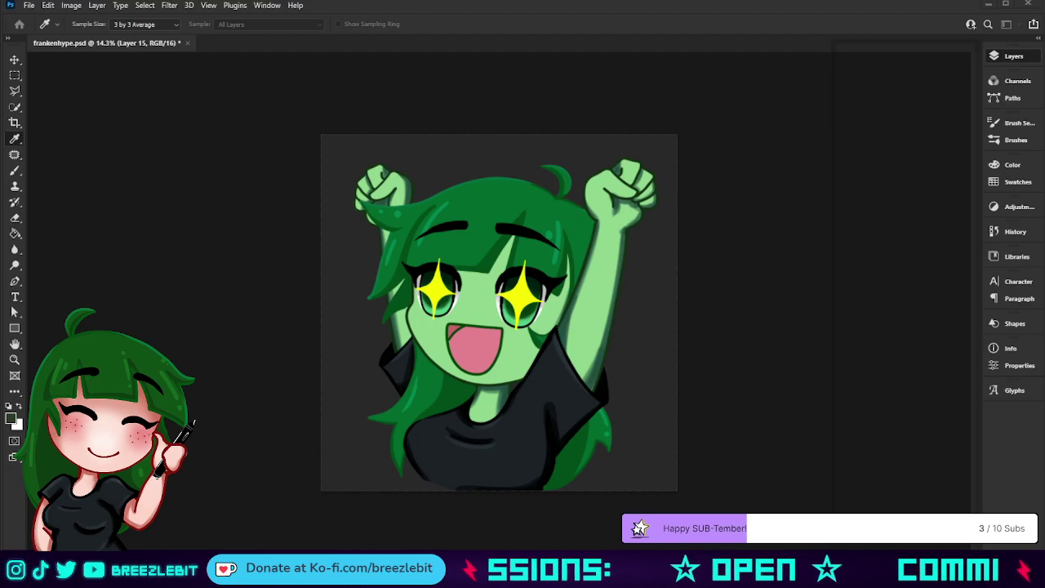
Preview the reddish blush on Layer 16, hide it again, and show the cream highlights on Layer 17
key(z)
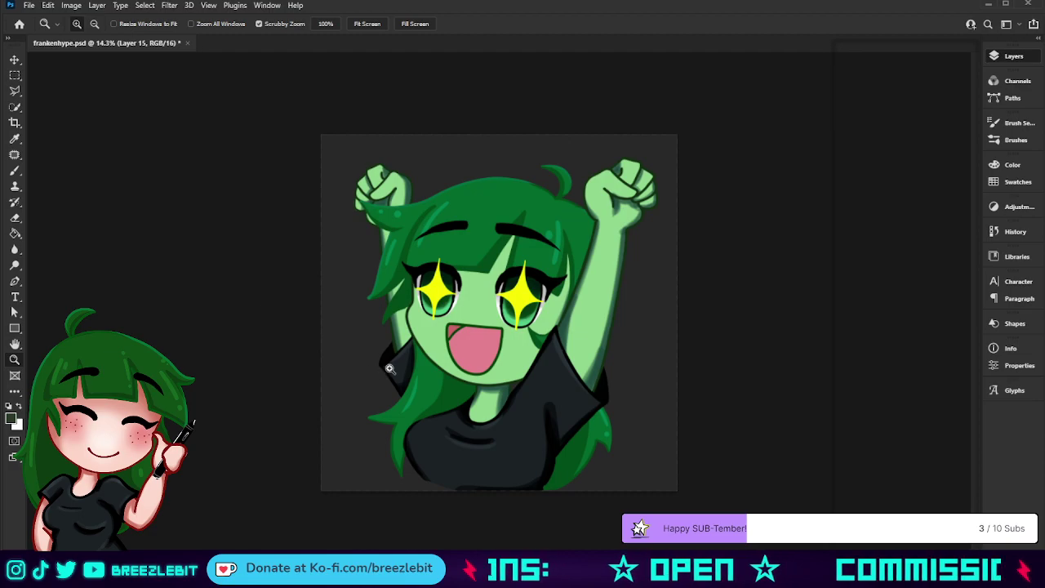
click(930, 476)
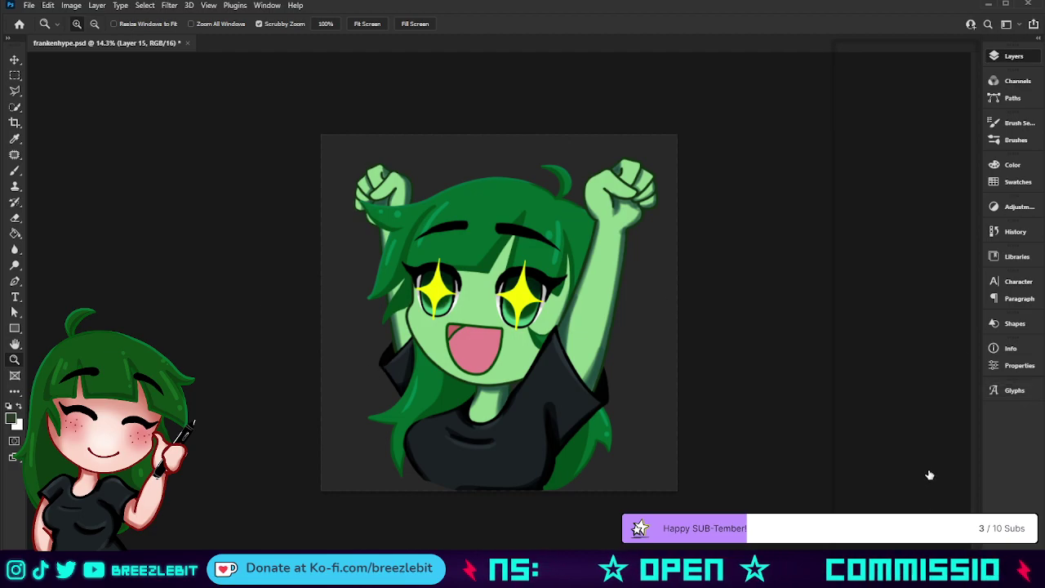
click(839, 477)
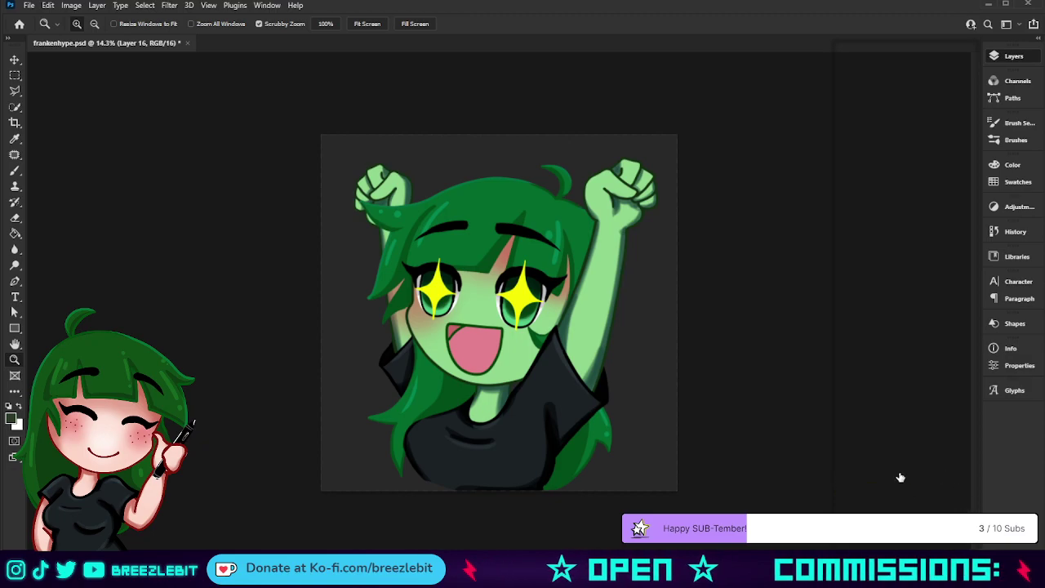
key(ctrl+shift+z)
key(ctrl+shift+z)
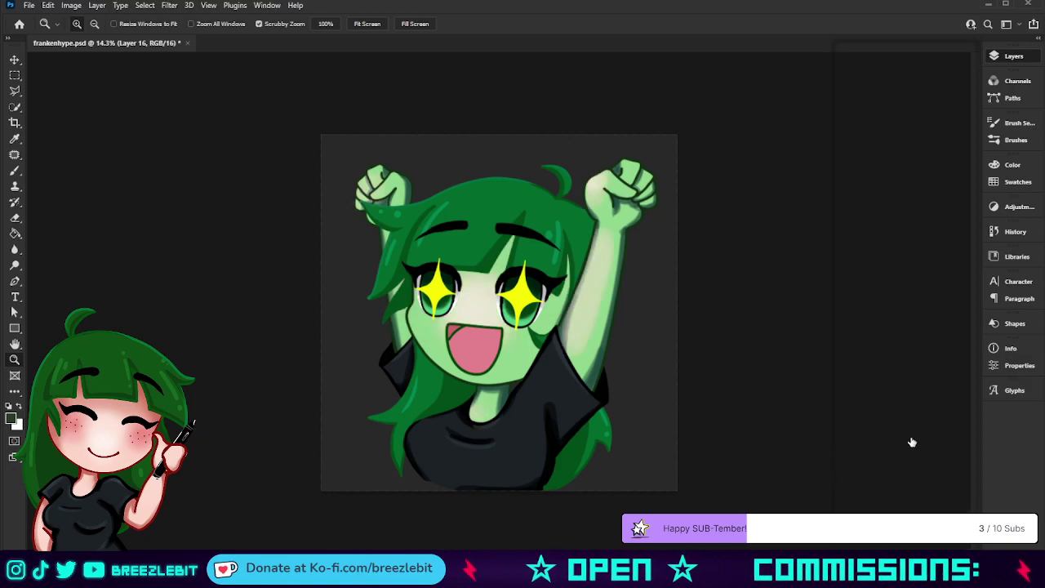
Recolour the Layer 17 highlights on the face and arms to a soft, light green
key(i)
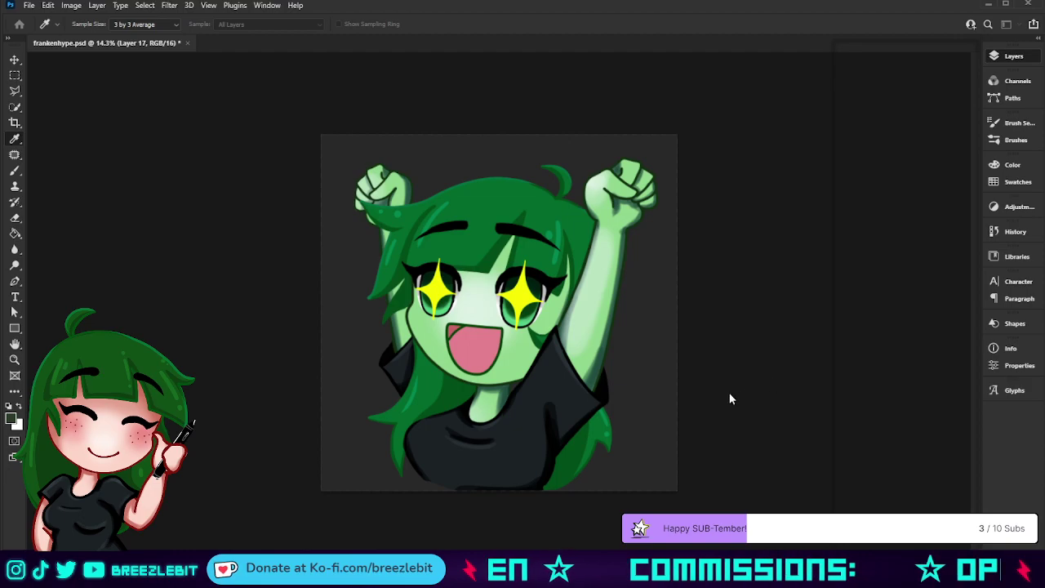
key(ctrl+z)
key(ctrl+shift+z)
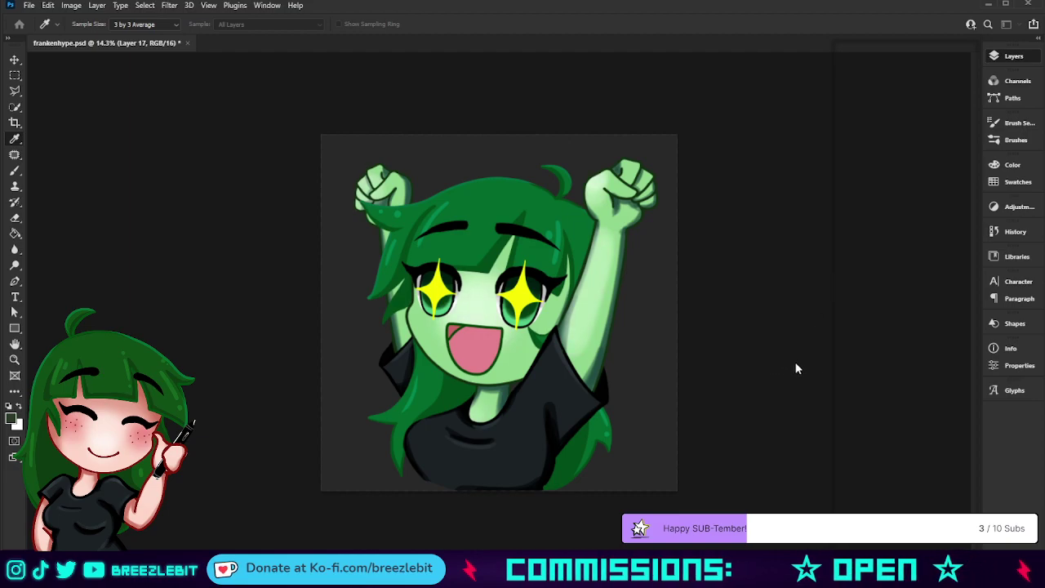
click(726, 387)
drag(727, 387, 746, 389)
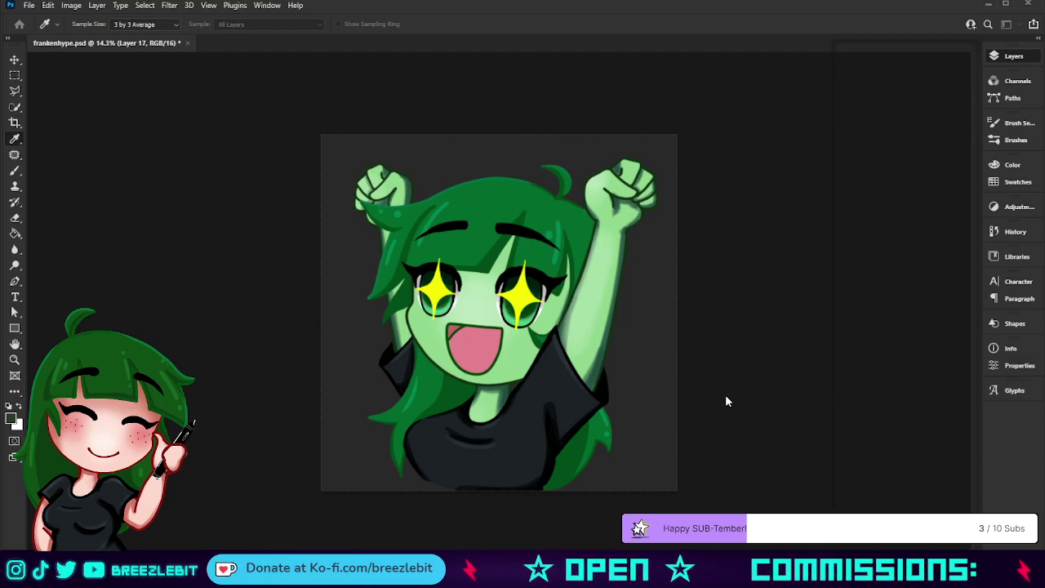
Select the sknflt layer and try recolouring the base skin to a pale yellowish green
key(z)
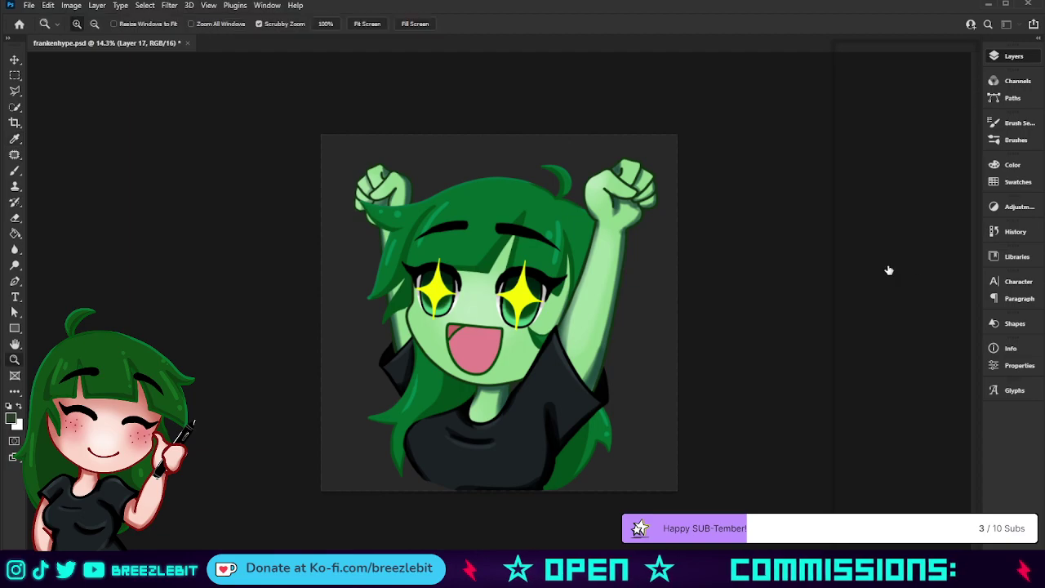
drag(686, 280, 634, 348)
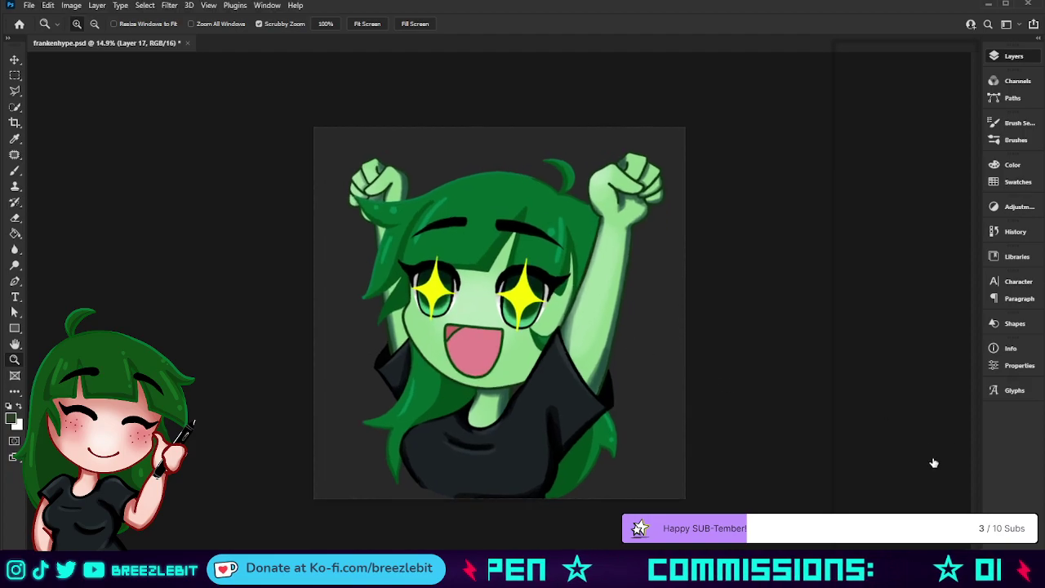
click(879, 464)
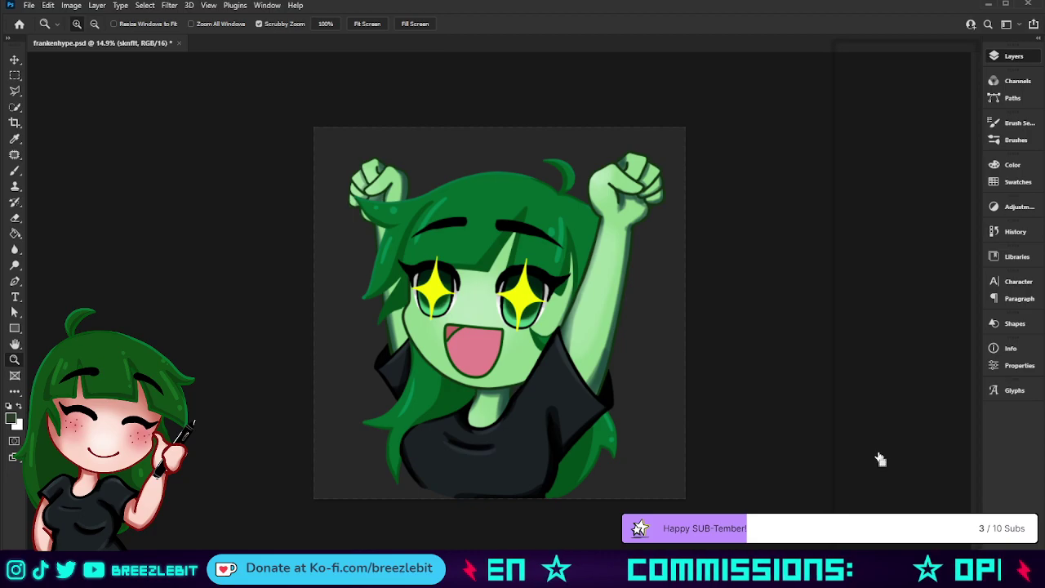
key(i)
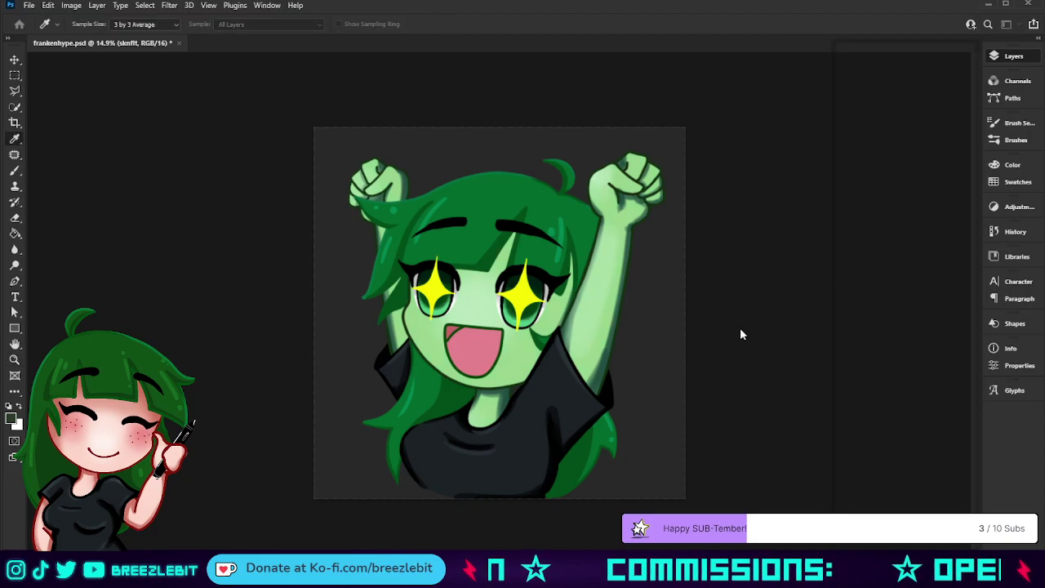
drag(748, 331, 768, 338)
key(ctrl+shift+z)
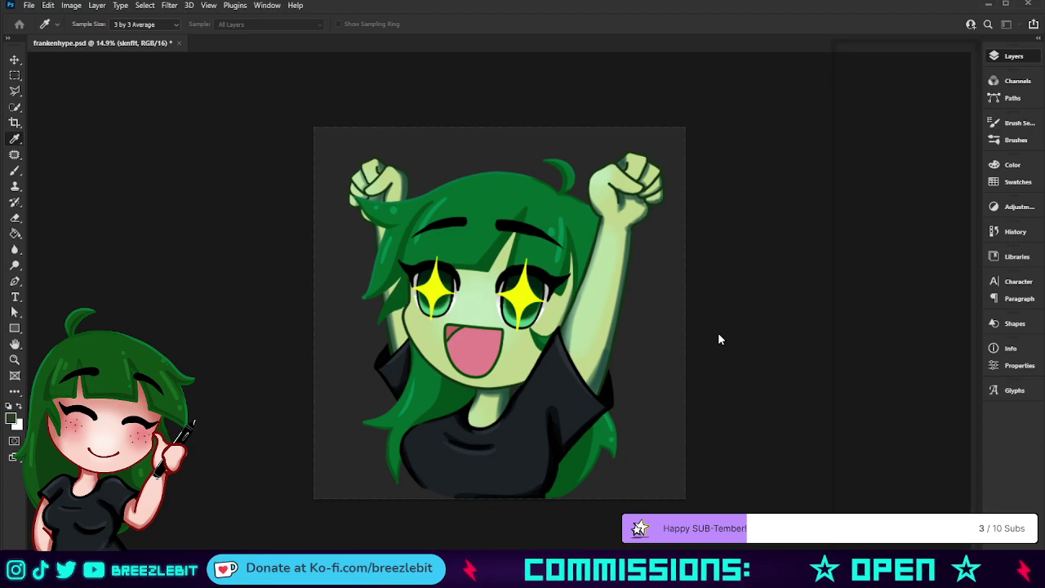
Try a dark olive green for the Layer 15 shading, and undo both the shading and base skin recolours
key(z)
click(921, 497)
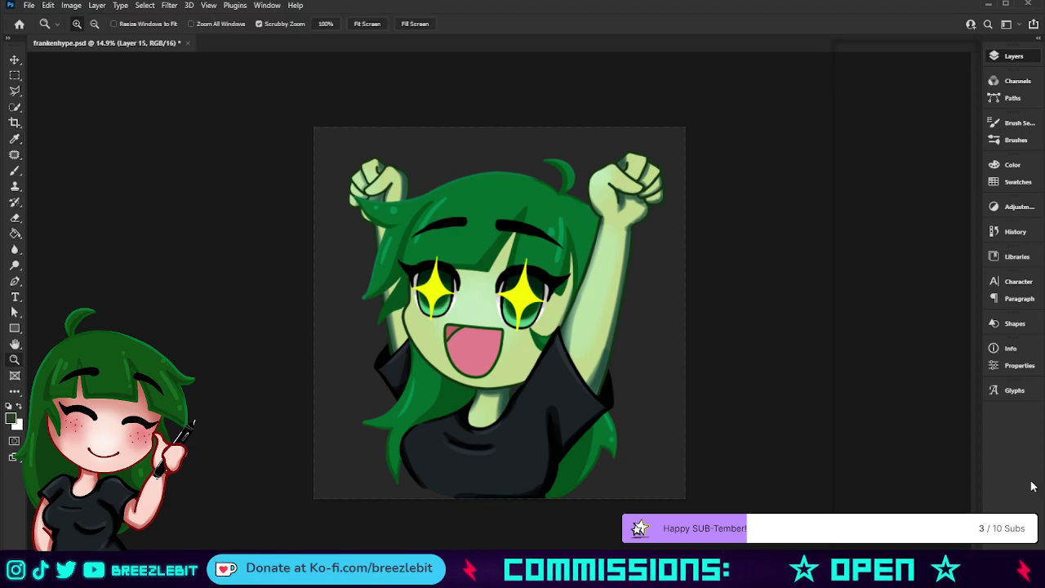
key(i)
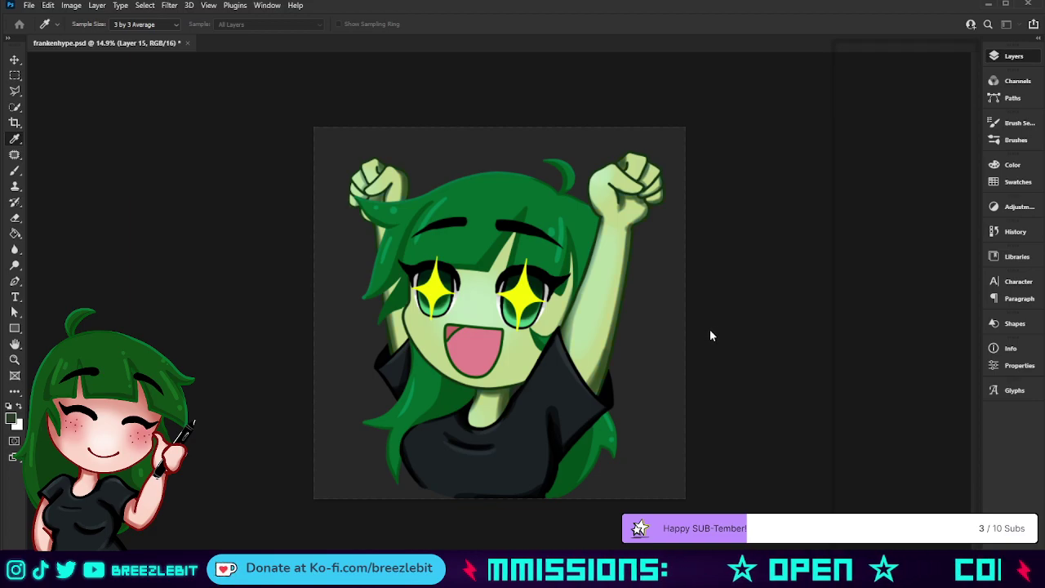
key(z)
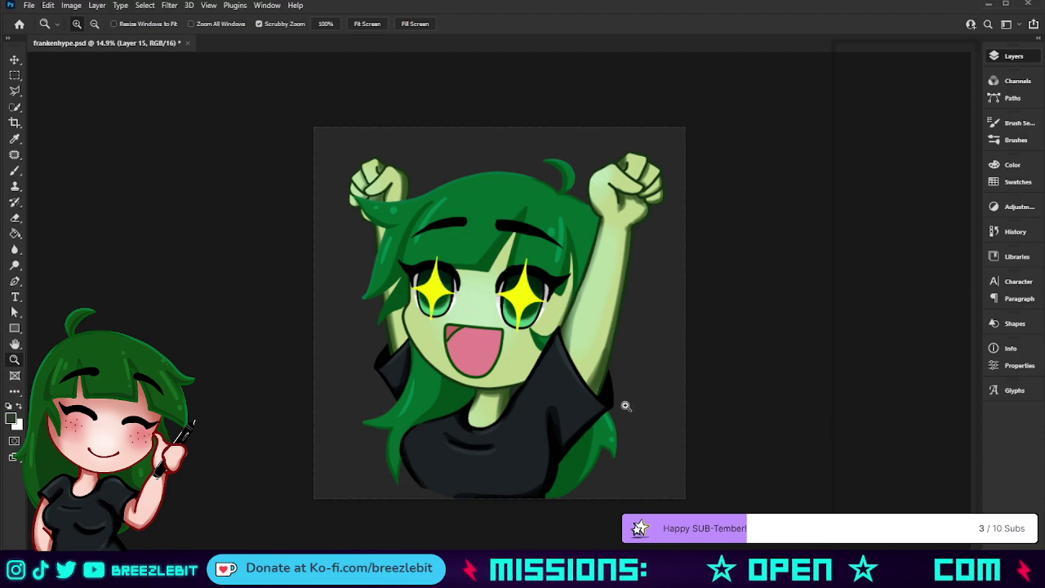
drag(625, 404, 544, 438)
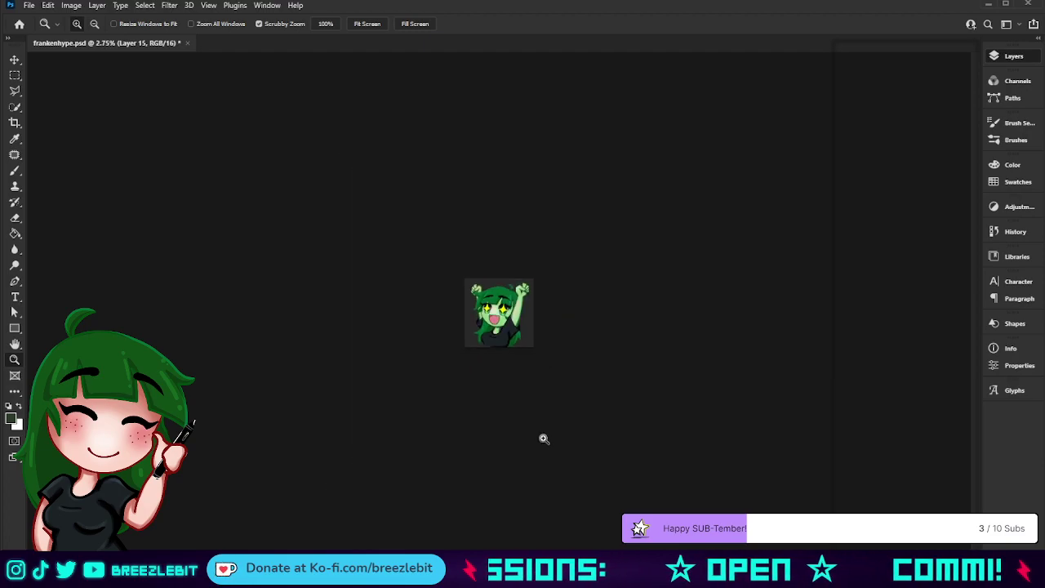
drag(544, 439, 697, 439)
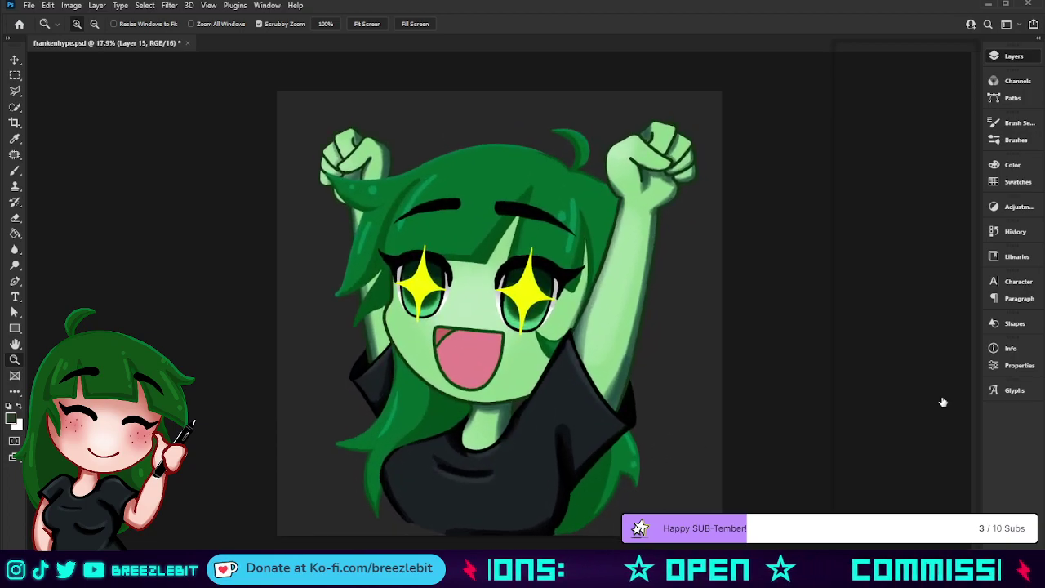
Show the reddish blush on Layer 16 and try recolouring it mint green and bright purple
click(841, 481)
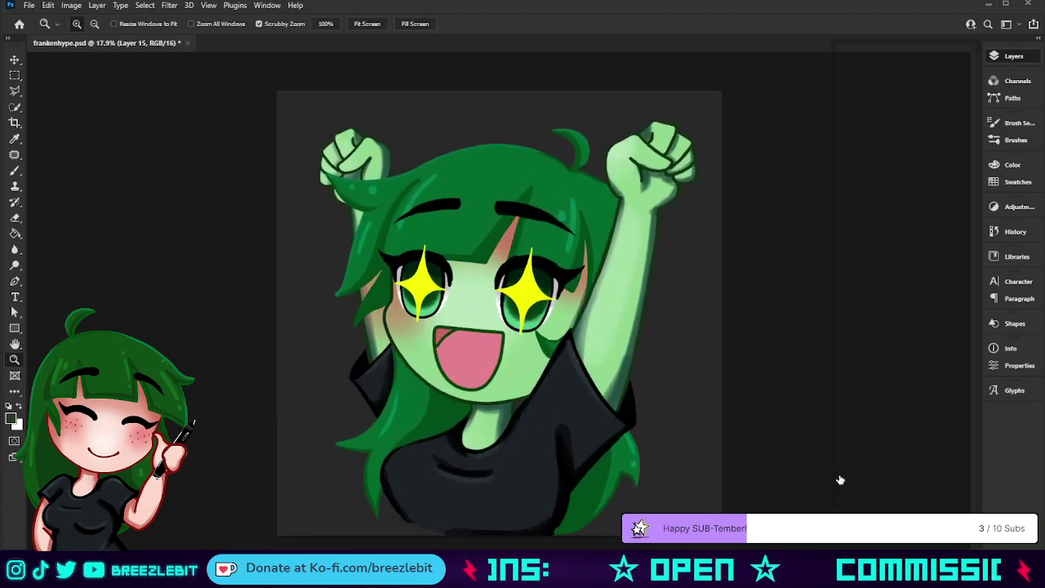
click(913, 483)
key(i)
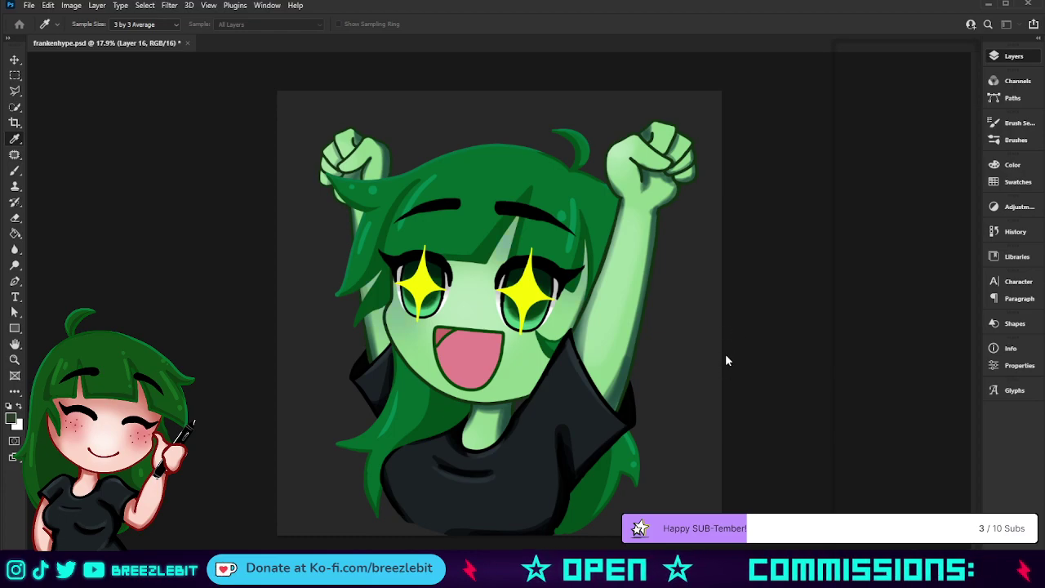
key(ctrl+z)
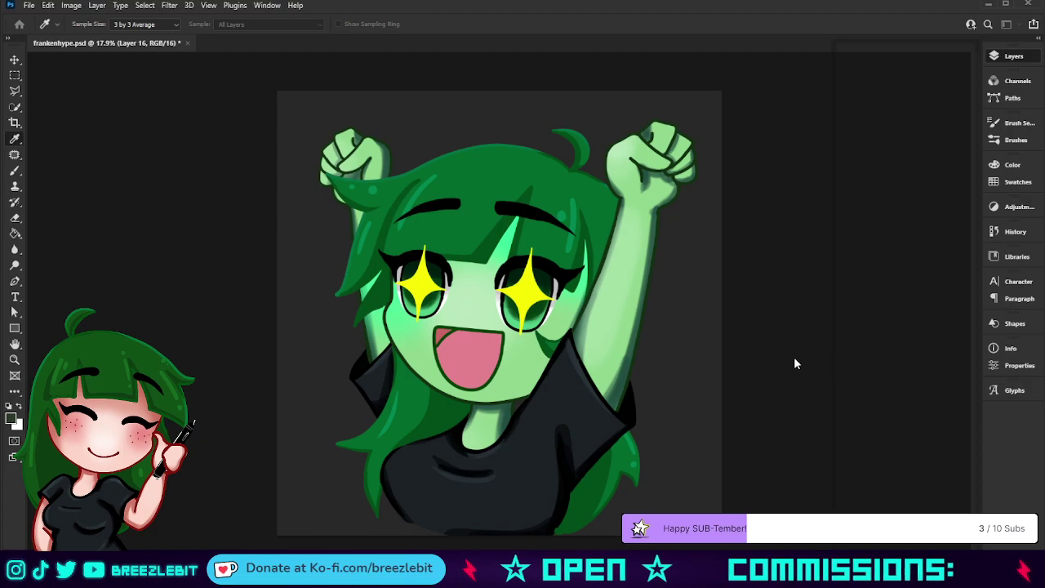
mouse_move(763, 334)
mouse_down()
mouse_move(713, 334)
mouse_move(773, 333)
mouse_up()
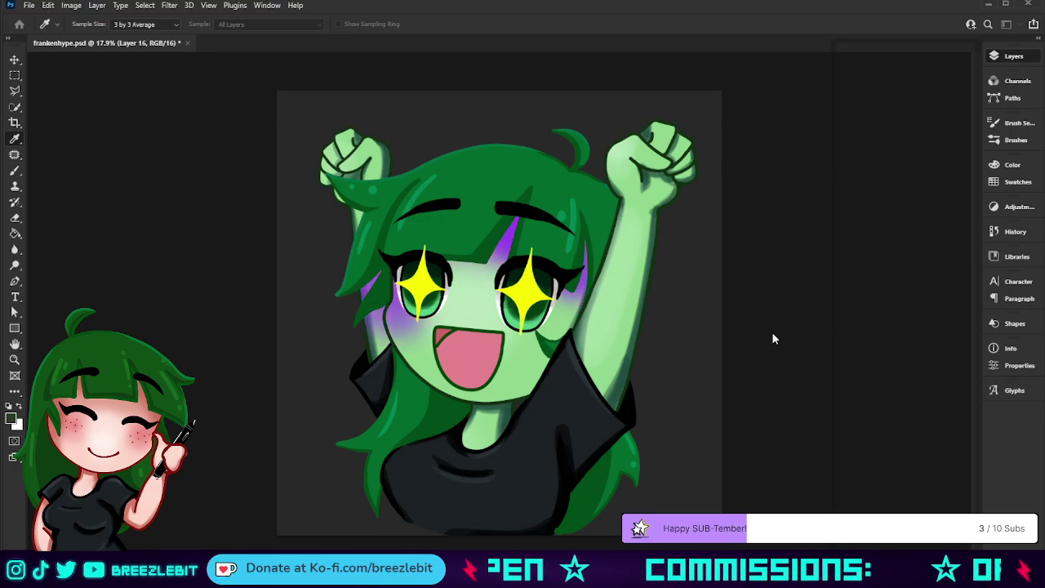
Recolour the Layer 16 blush on the cheeks and under the fringe to a muted dark teal
key(ctrl+z)
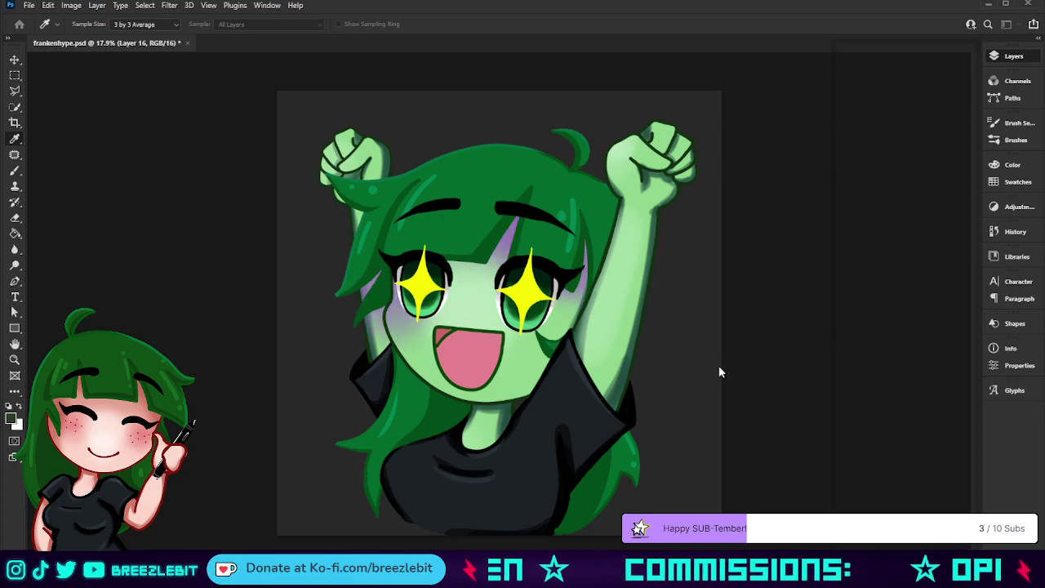
key(ctrl+z)
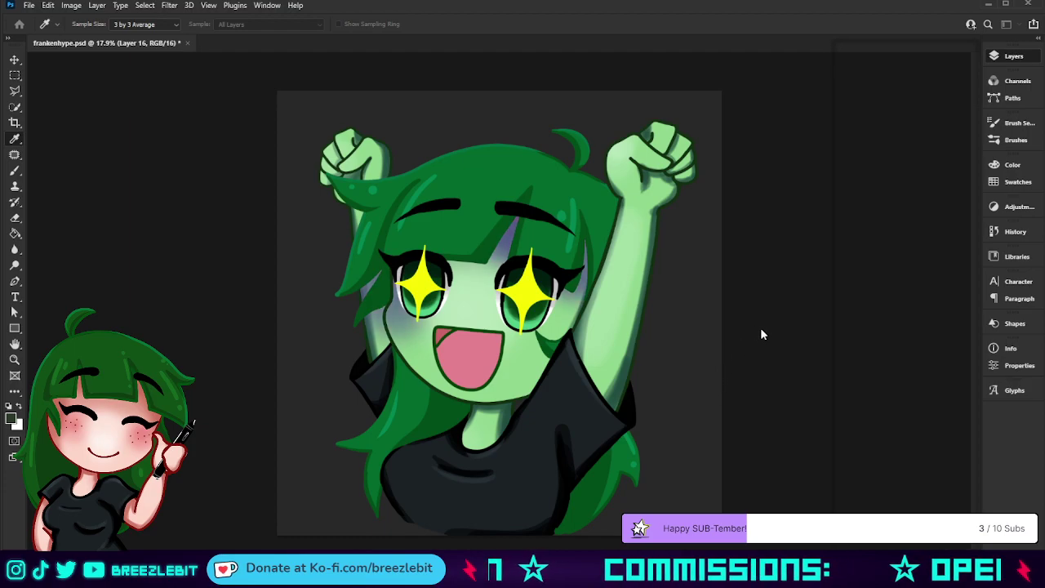
key(ctrl+z)
key(ctrl+z)
key(ctrl+z)
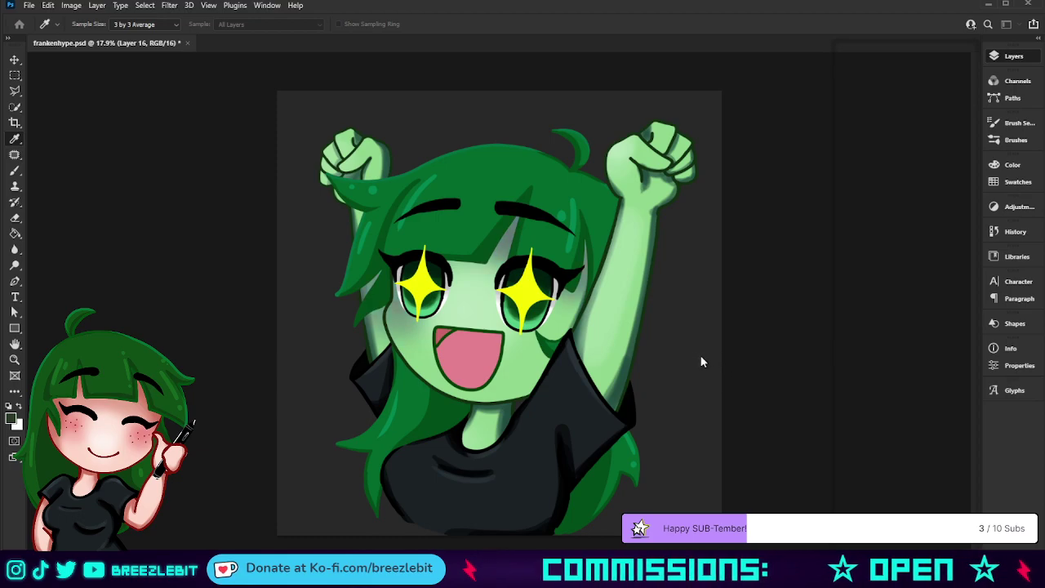
drag(713, 390, 710, 391)
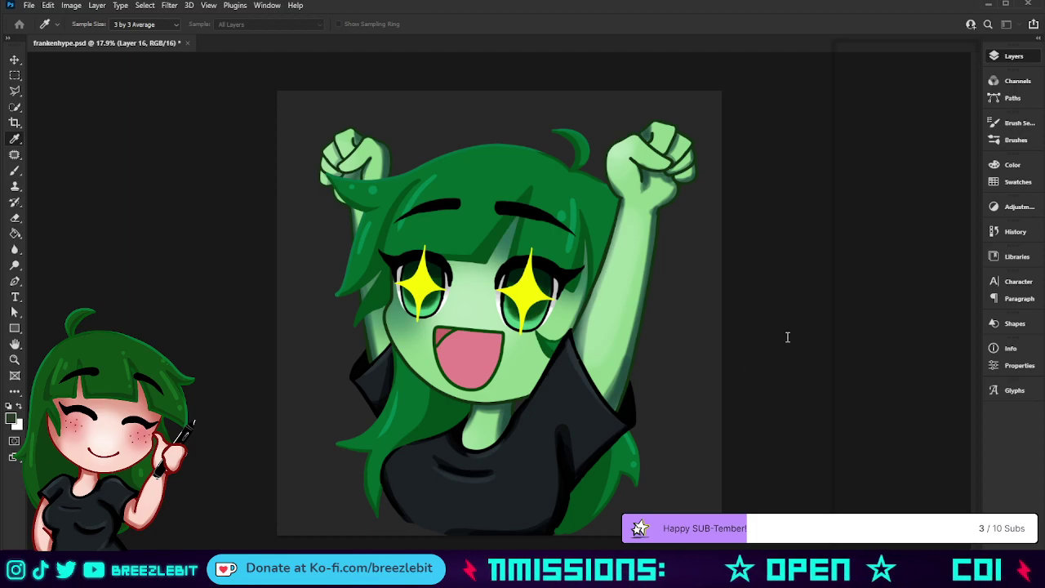
Check the emote at small size and fine-tune the arm and neck shading colour on Layer 15
key(z)
drag(686, 367, 578, 419)
drag(531, 329, 633, 368)
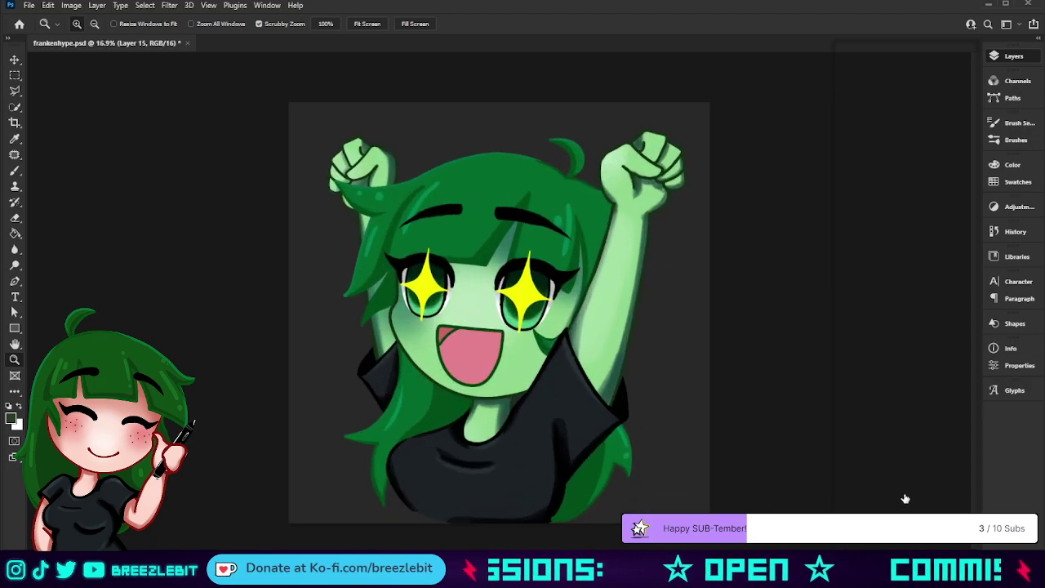
key(i)
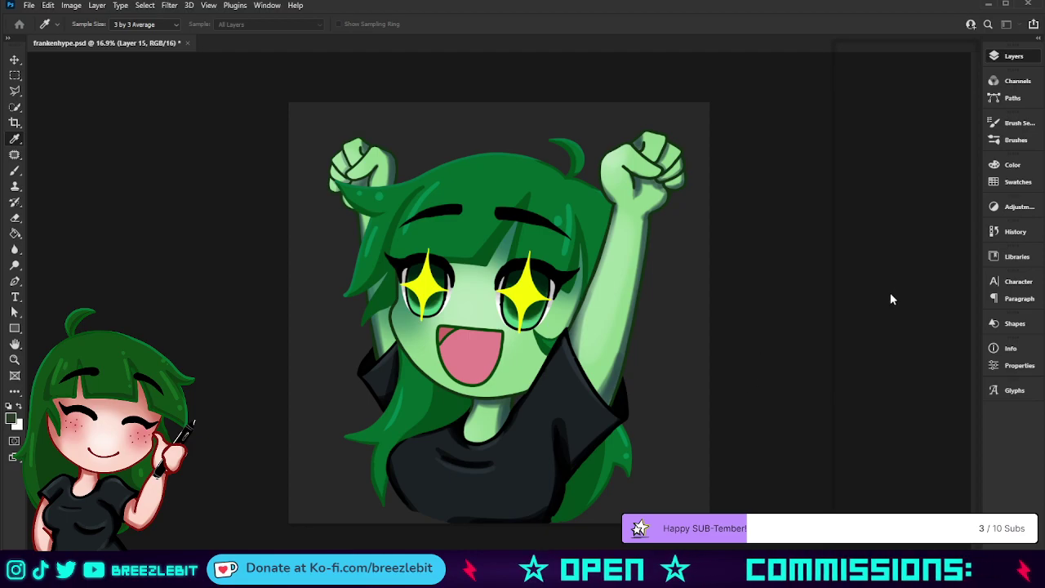
key(z)
drag(691, 335, 670, 346)
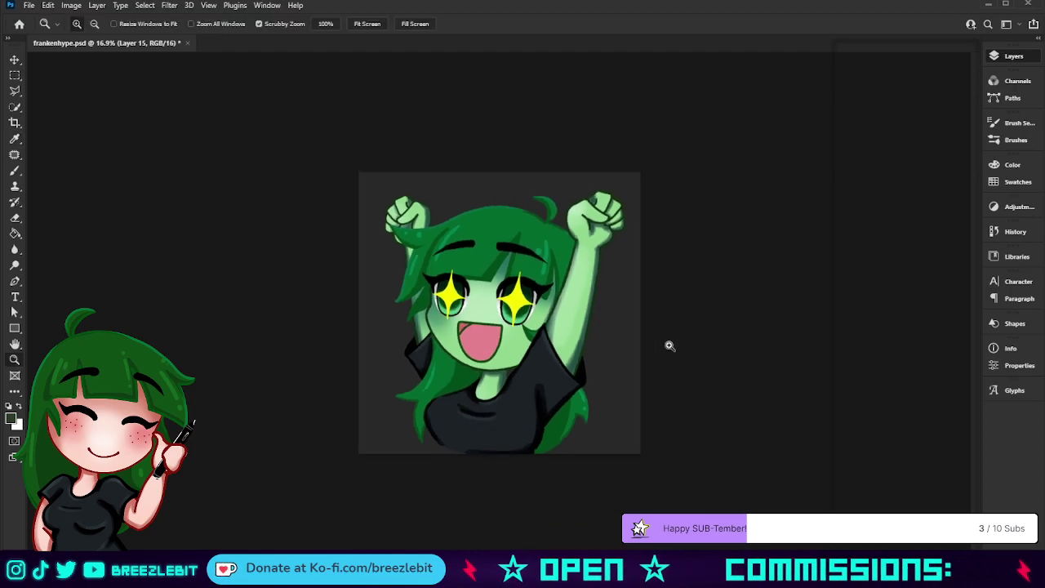
Adjust the strength of the Layer 17 highlights on the face and arms, checking the emote at small size
click(909, 442)
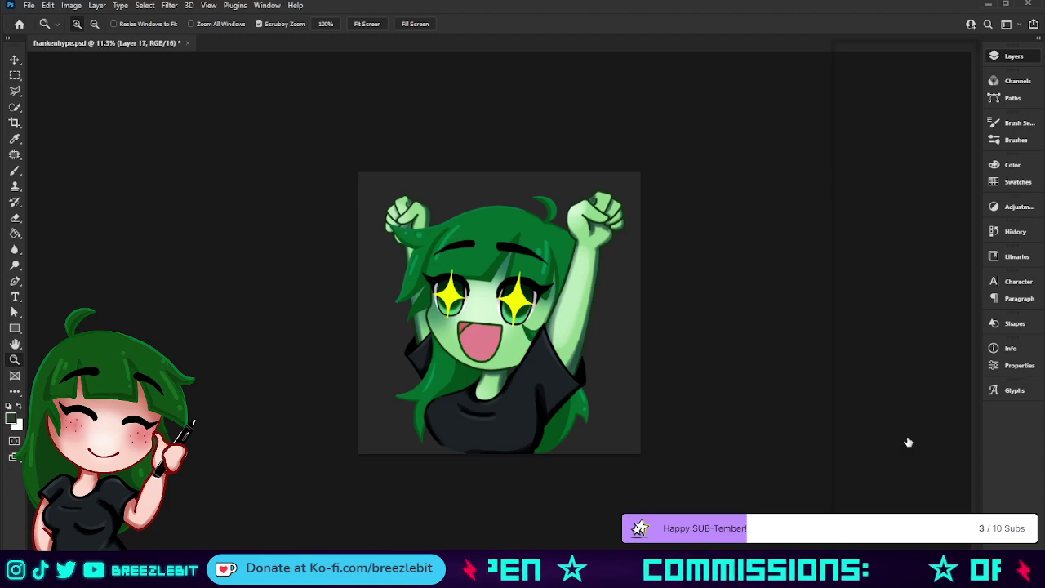
drag(466, 423, 489, 459)
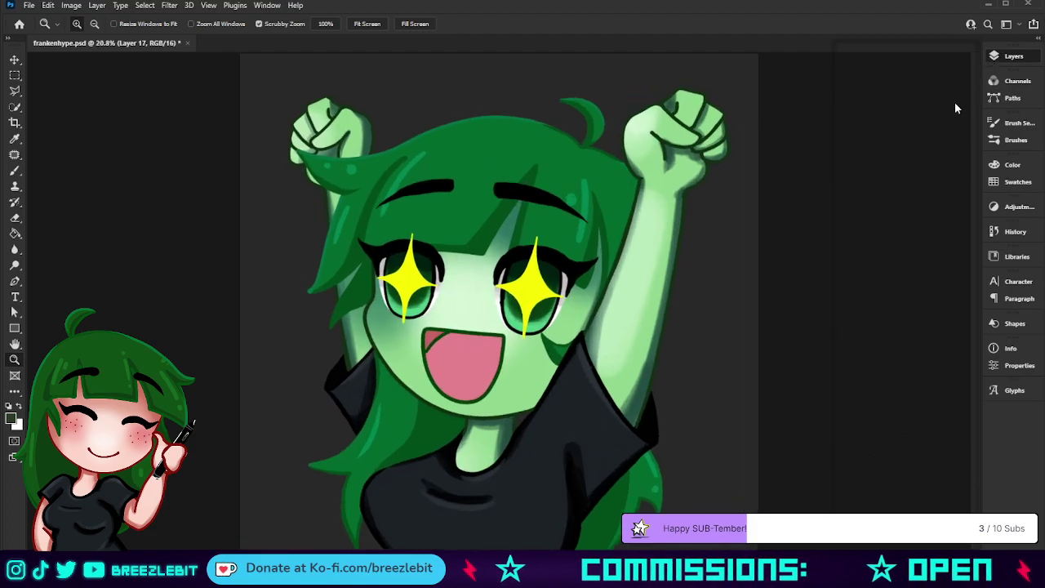
drag(955, 103, 912, 109)
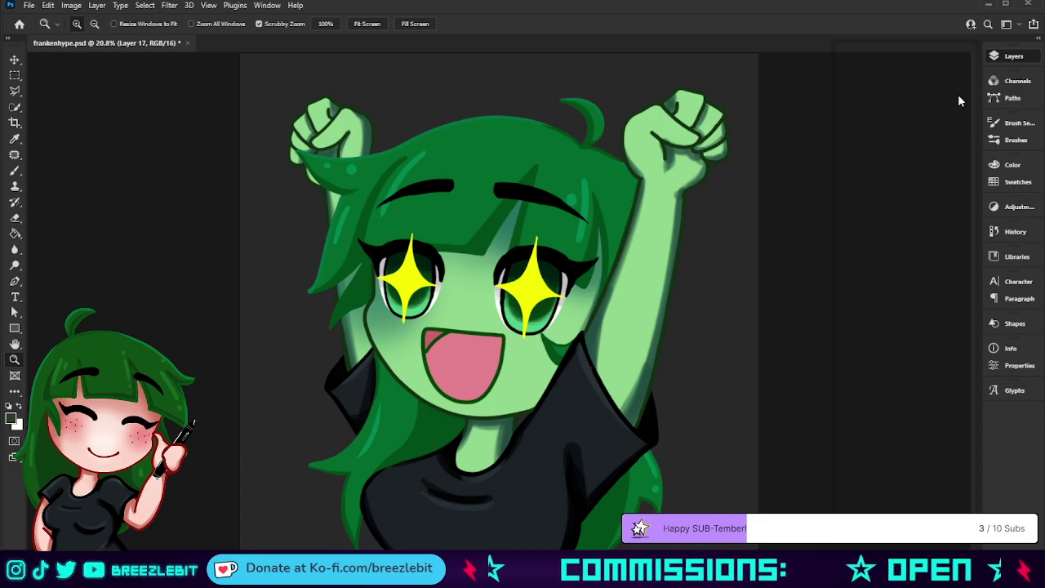
key(ctrl+z)
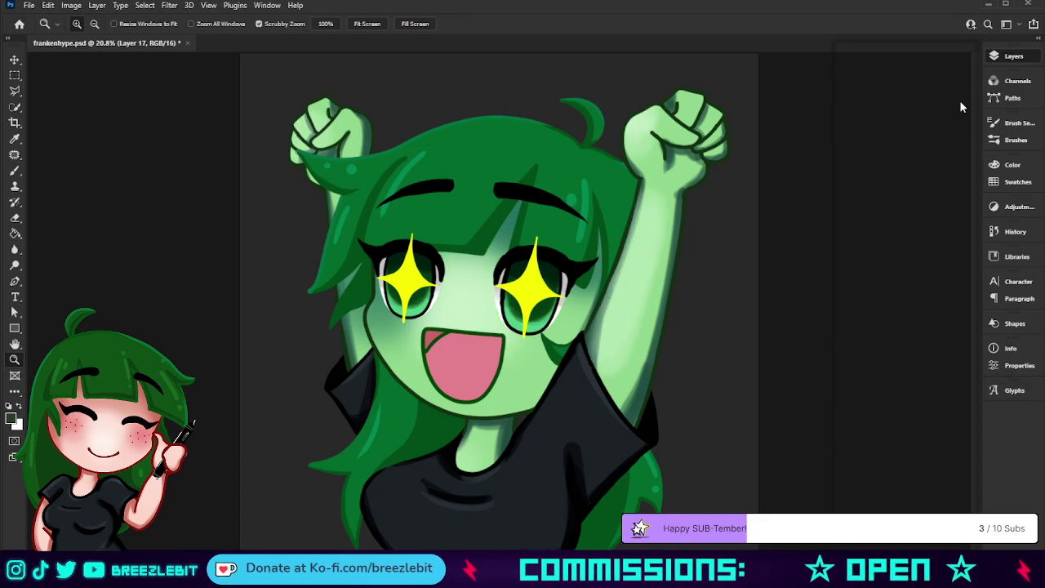
drag(503, 384, 455, 391)
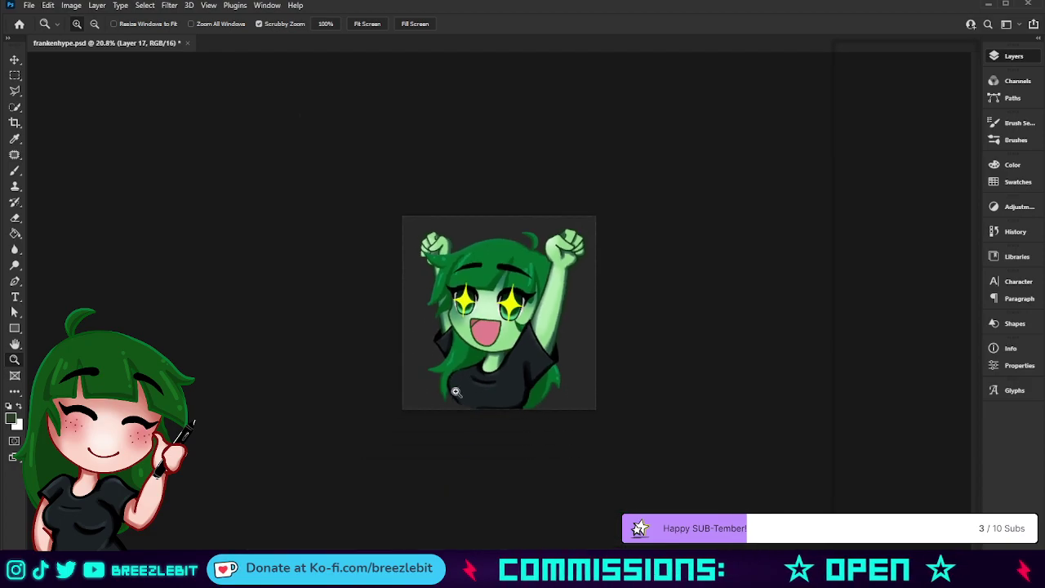
drag(546, 417, 495, 413)
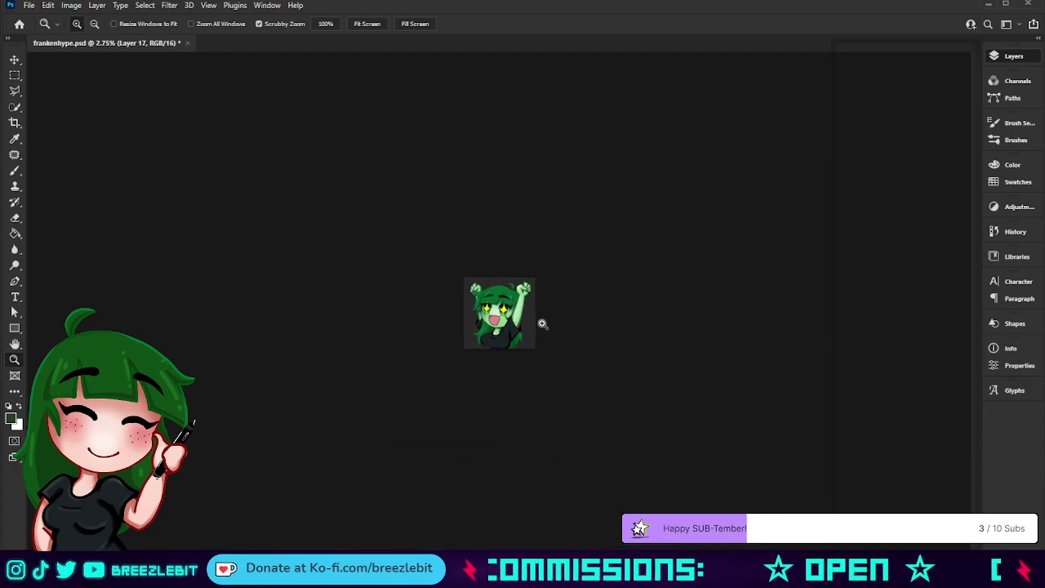
drag(543, 323, 948, 433)
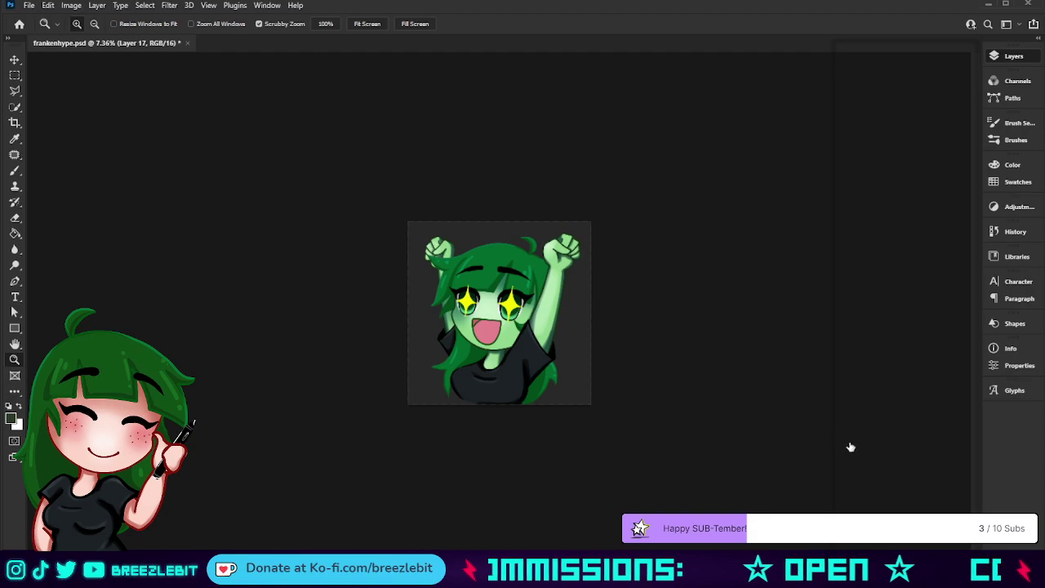
Group the skin layers together and add a Hue/Saturation adjustment layer for them
click(911, 502)
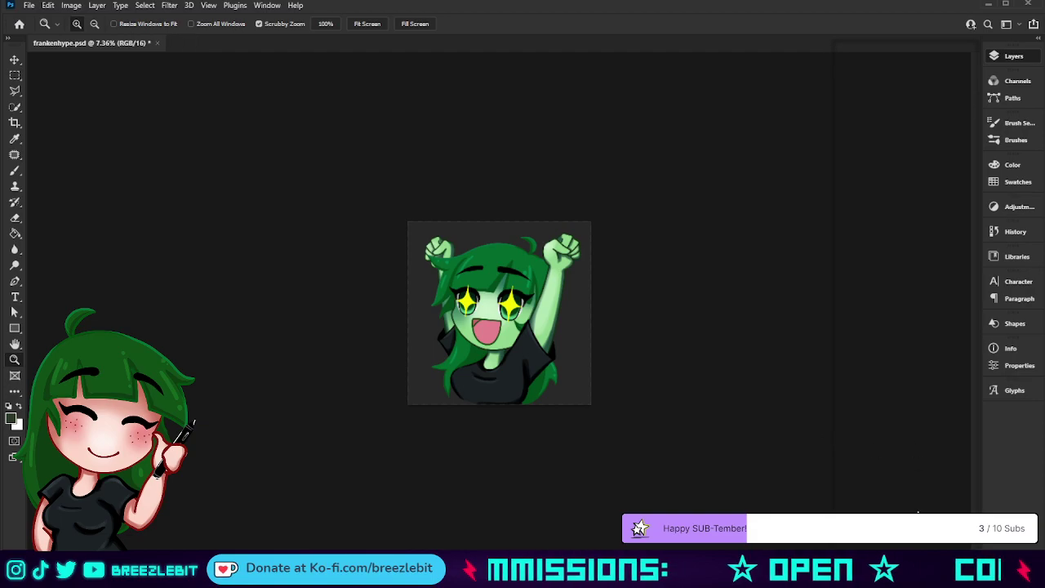
click(922, 508)
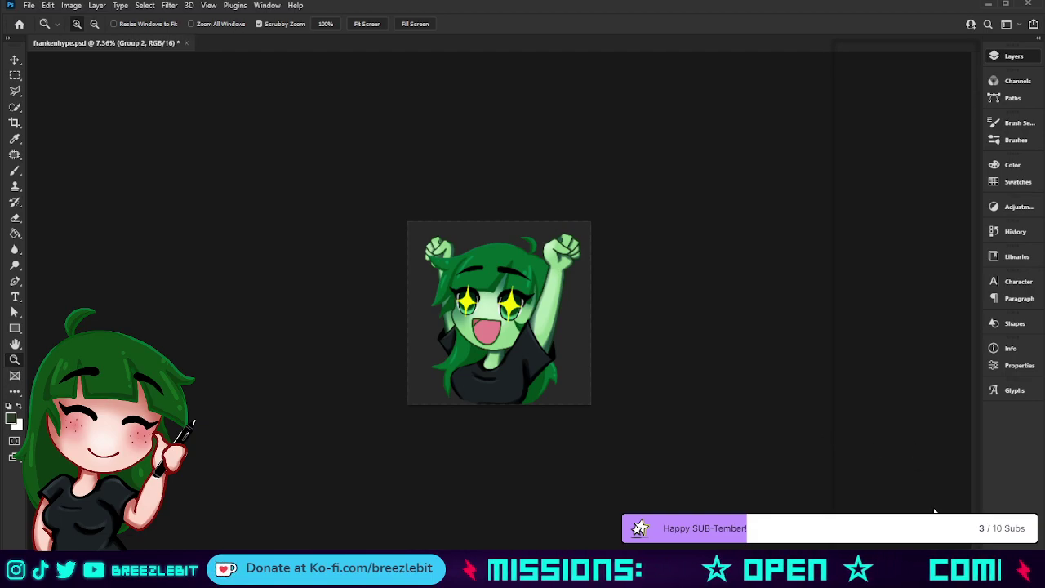
click(941, 454)
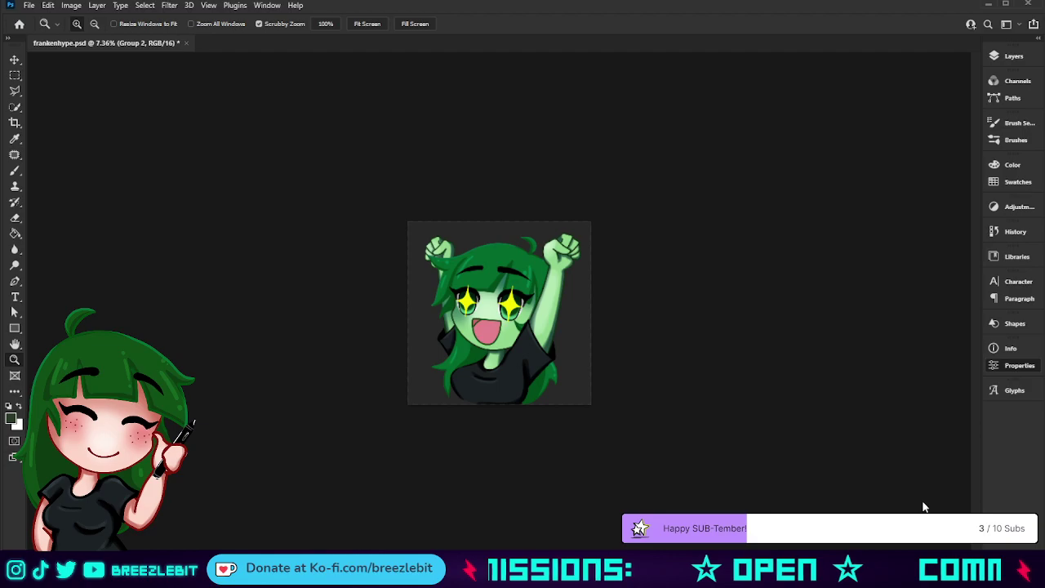
click(964, 343)
click(1021, 59)
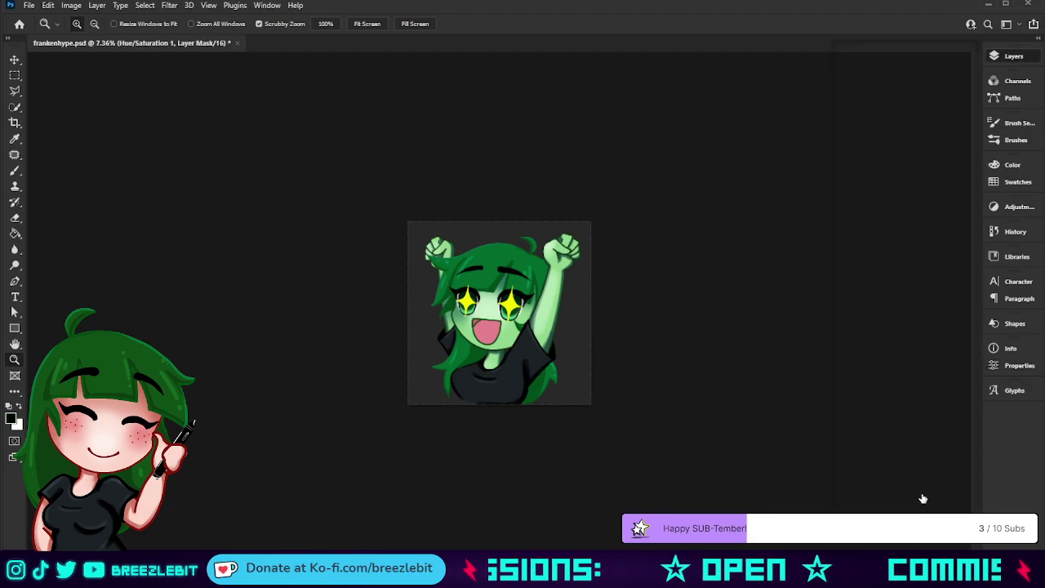
double_click(876, 543)
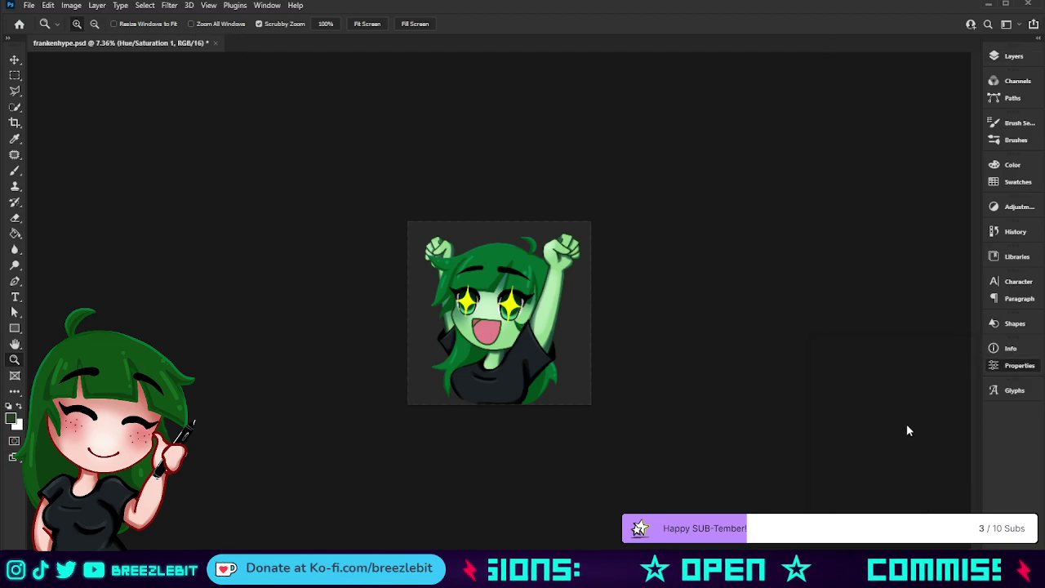
Tune the skin's Hue/Saturation adjustment through yellow-green and greyish variants to a pale, muted green
drag(919, 433, 942, 450)
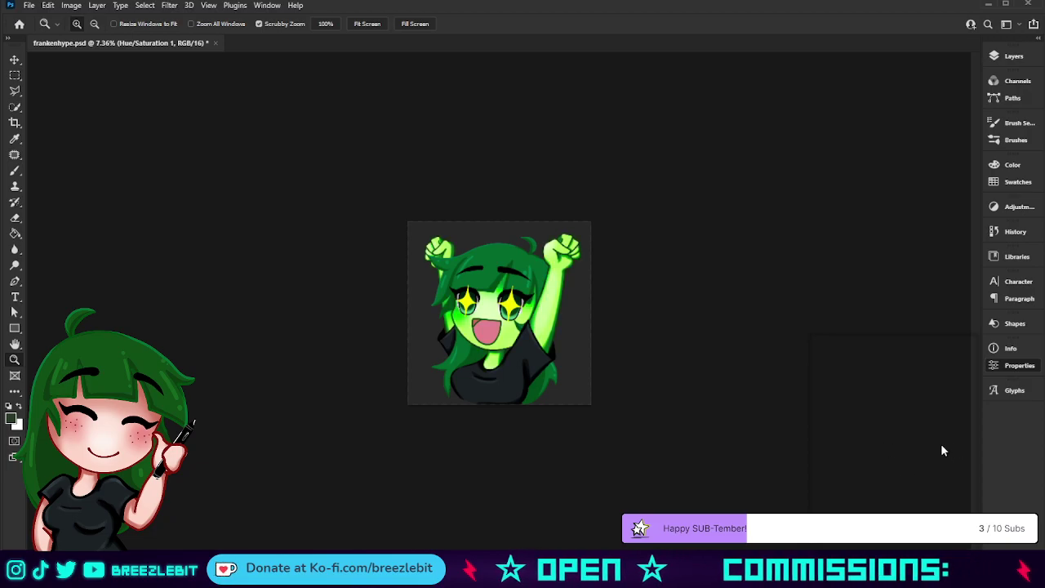
drag(882, 434, 885, 472)
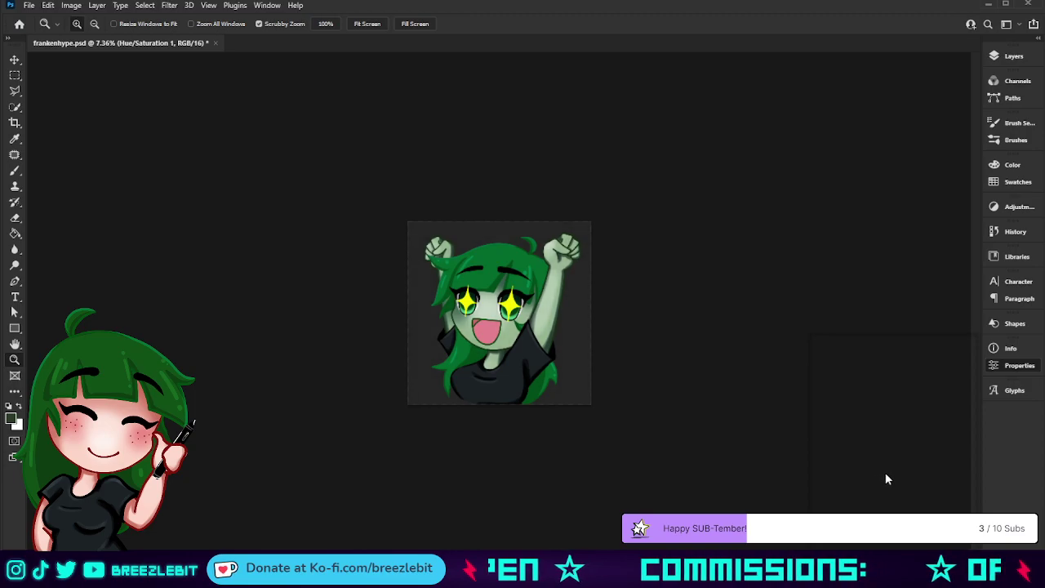
click(953, 336)
click(1013, 56)
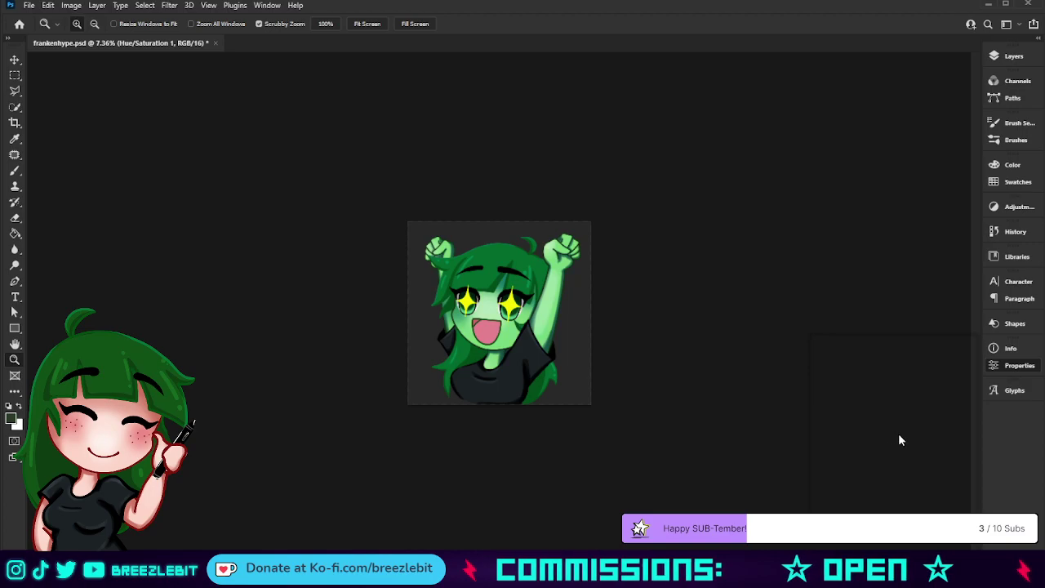
drag(918, 432, 884, 478)
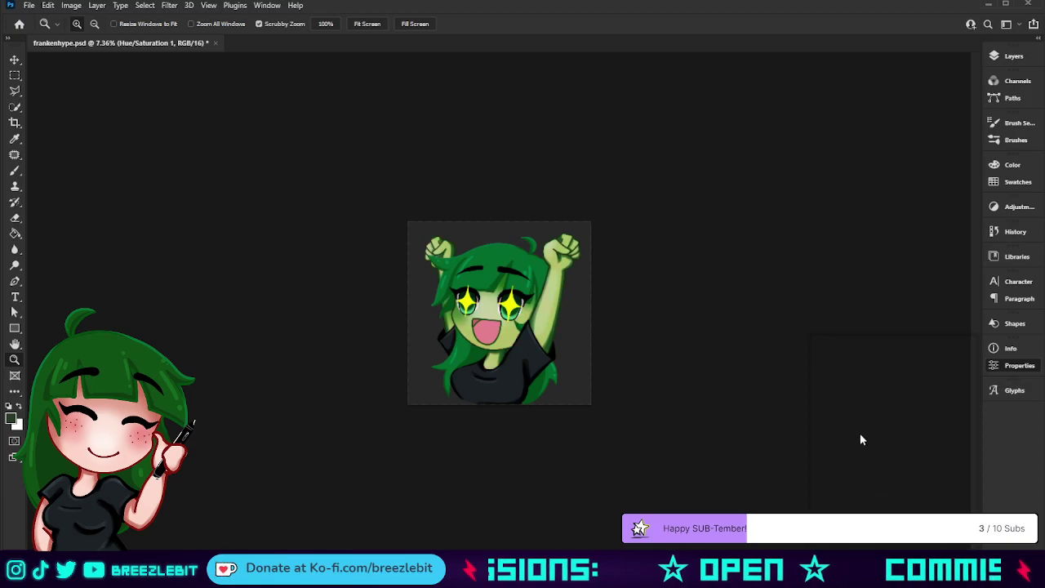
mouse_move(915, 456)
mouse_down()
mouse_move(931, 451)
mouse_move(872, 455)
mouse_move(890, 433)
mouse_move(906, 440)
mouse_up()
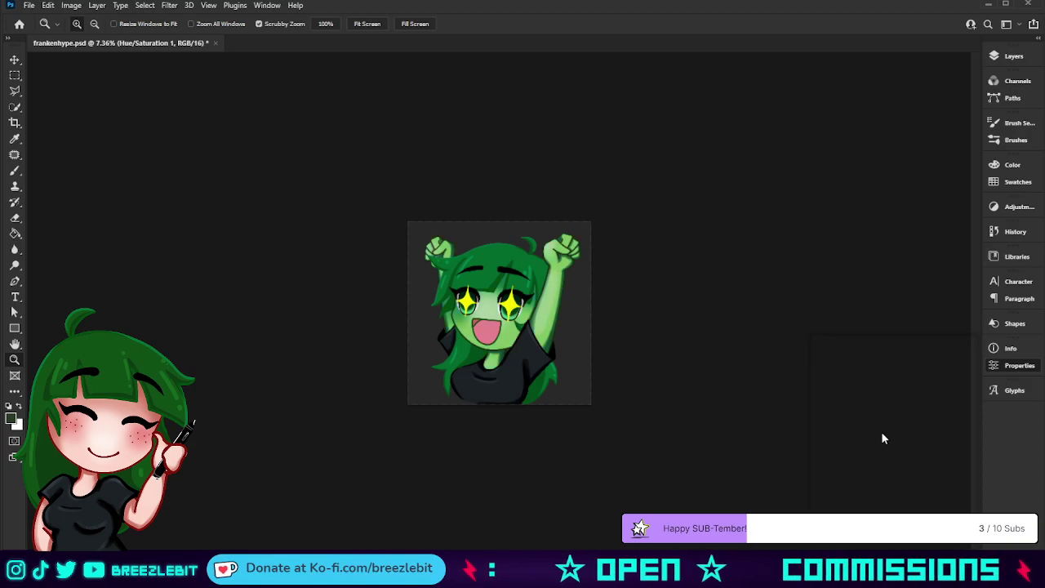
drag(881, 465, 896, 487)
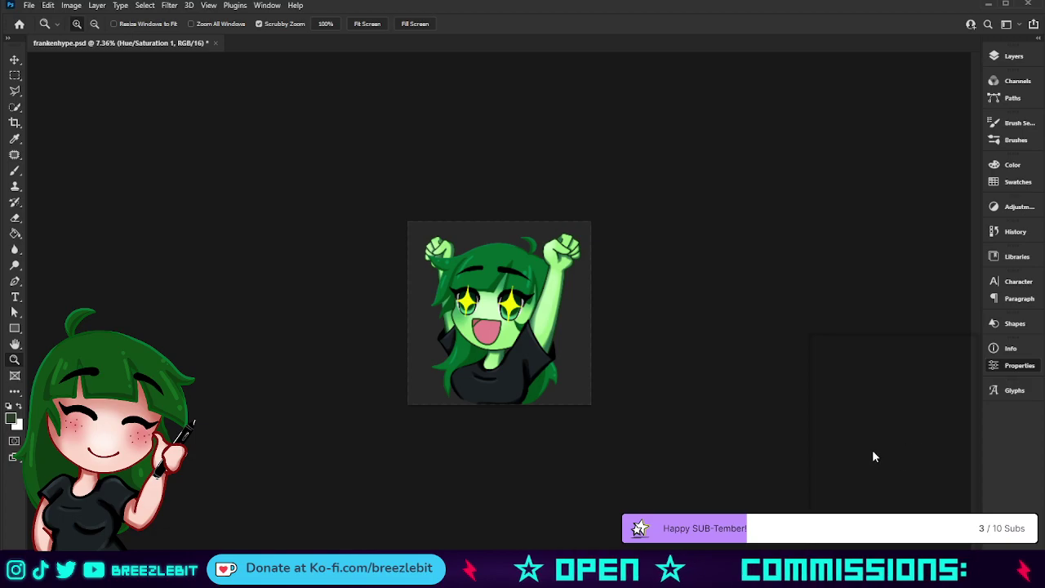
click(873, 452)
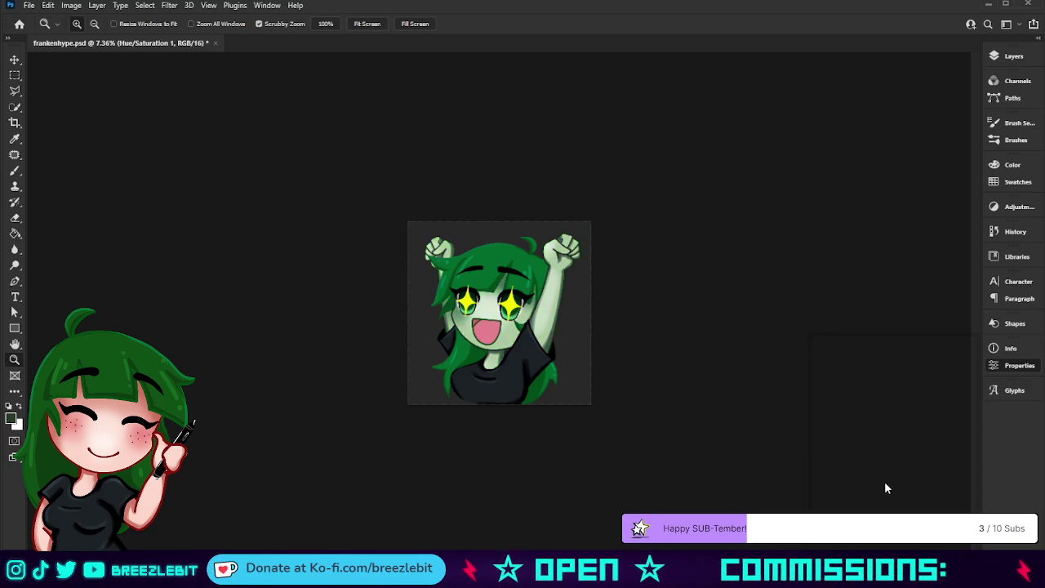
mouse_move(899, 475)
mouse_down()
mouse_move(880, 475)
mouse_move(892, 477)
mouse_up()
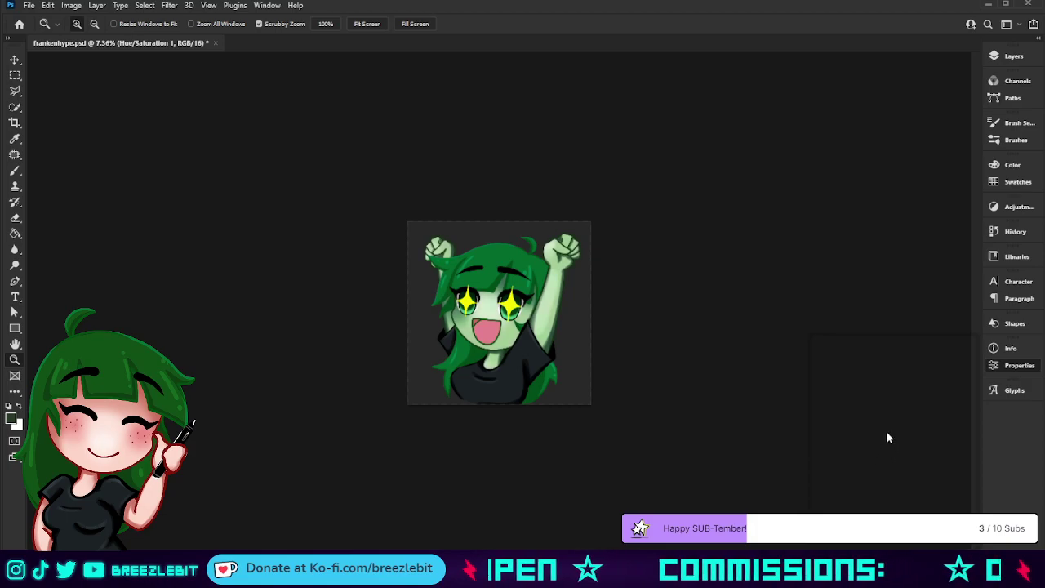
click(958, 341)
Group the shirt layers and recolour the black shirt dark purple with a Hue/Saturation adjustment layer
drag(650, 387, 682, 446)
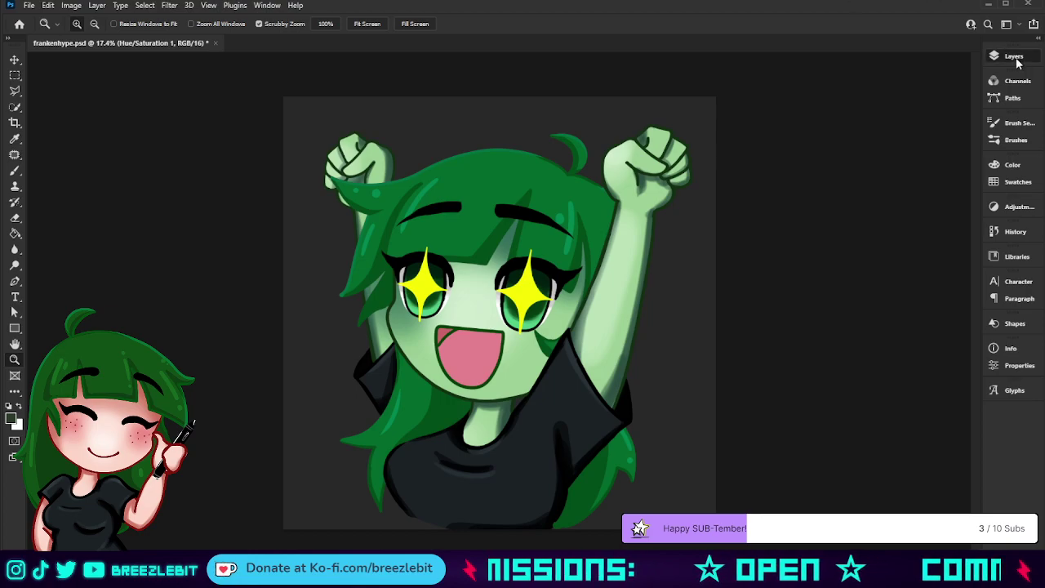
click(912, 415)
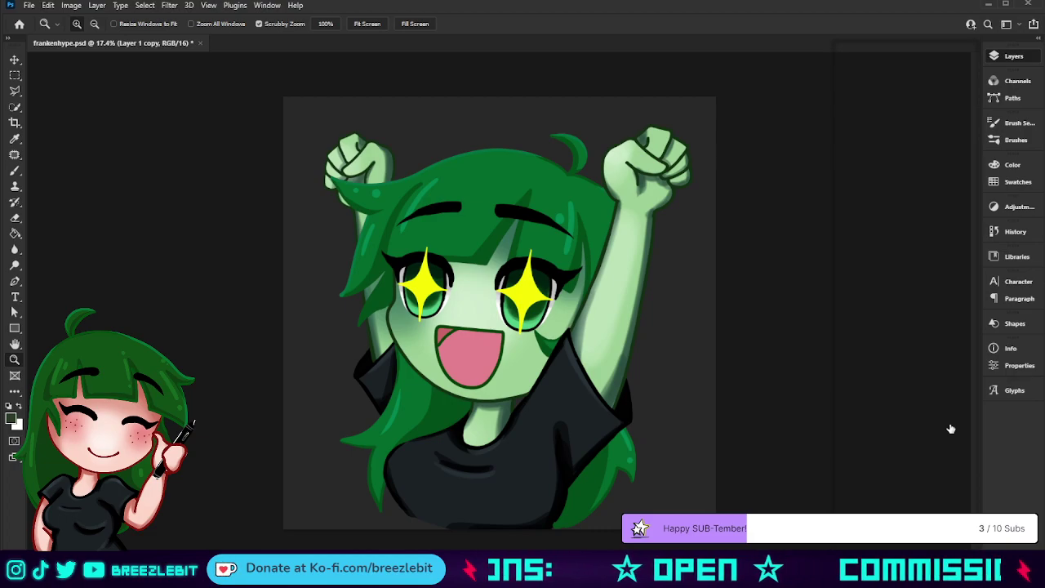
key(alt+bracketleft)
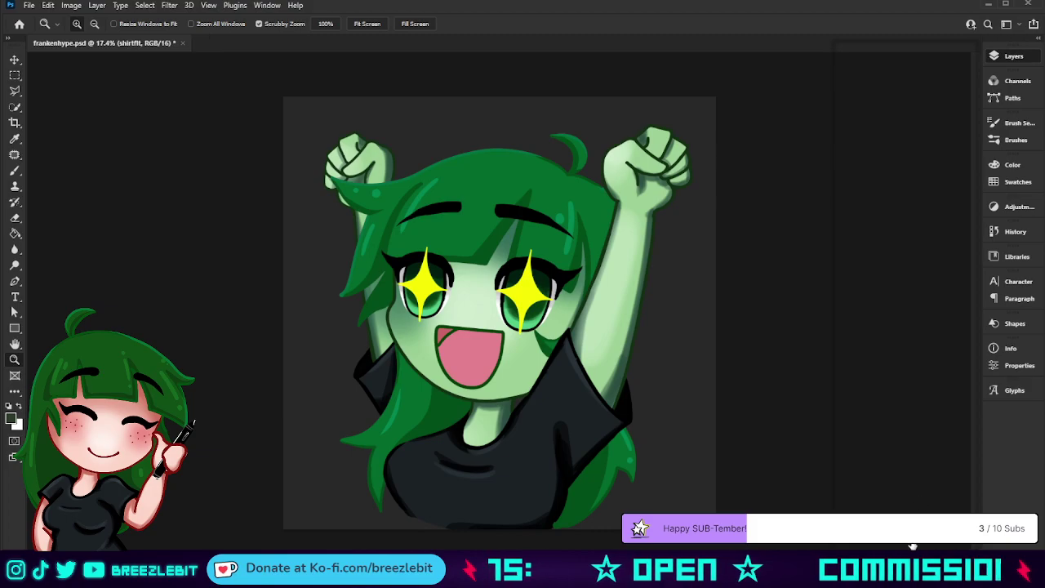
key(alt+bracketleft)
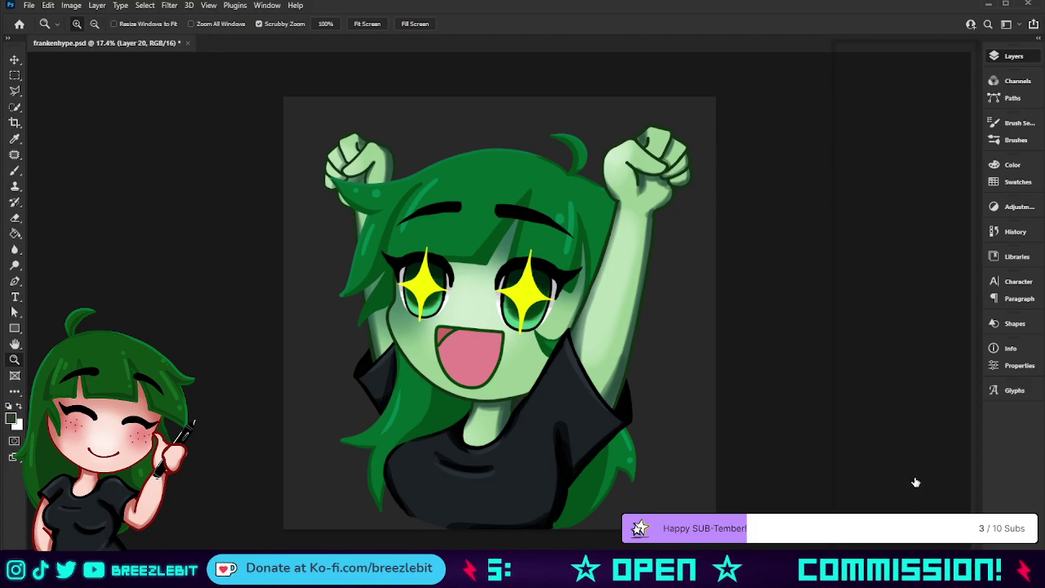
click(924, 479)
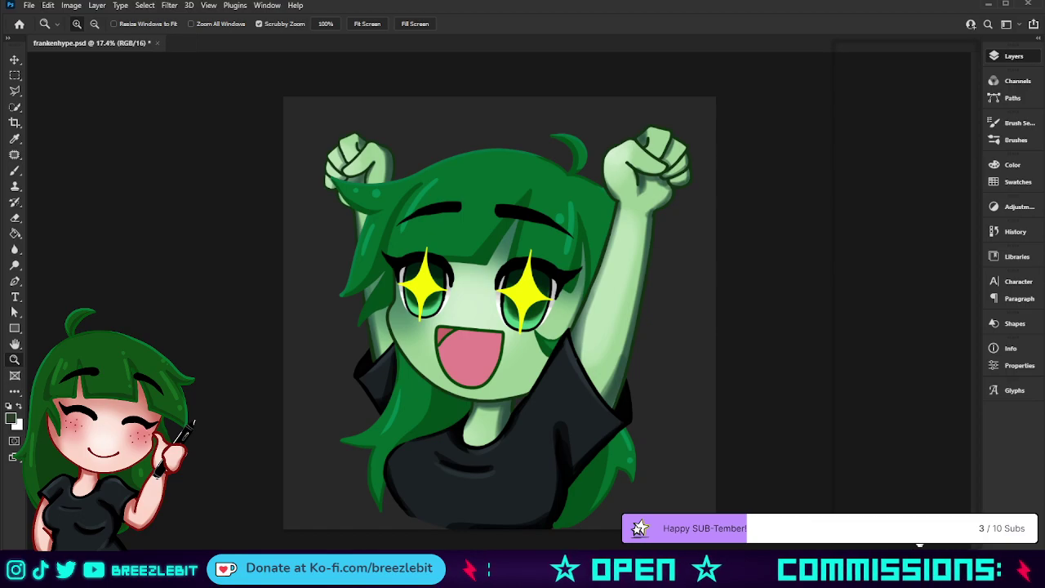
key(alt+bracketleft)
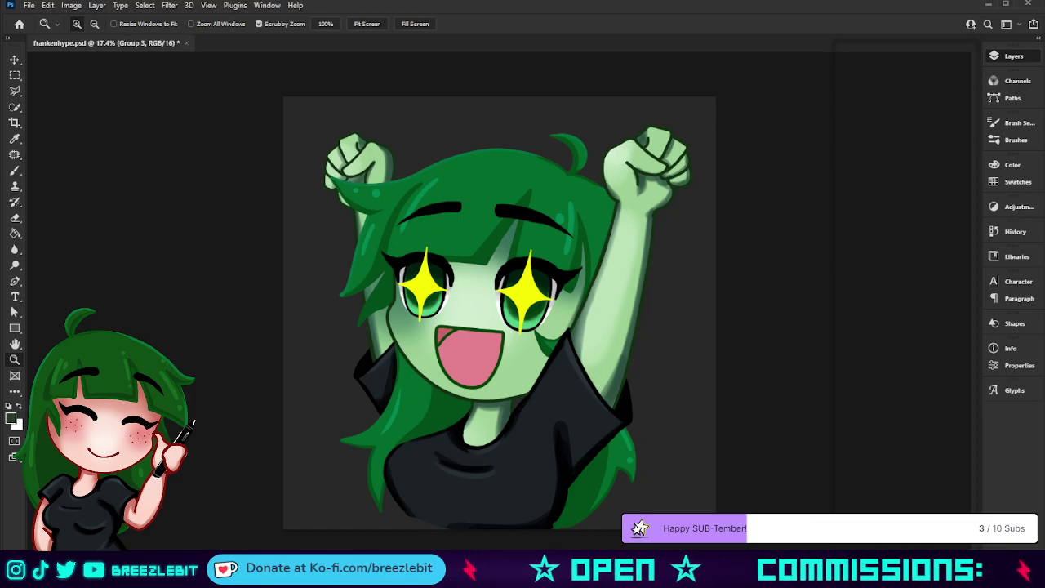
key(alt+bracketleft)
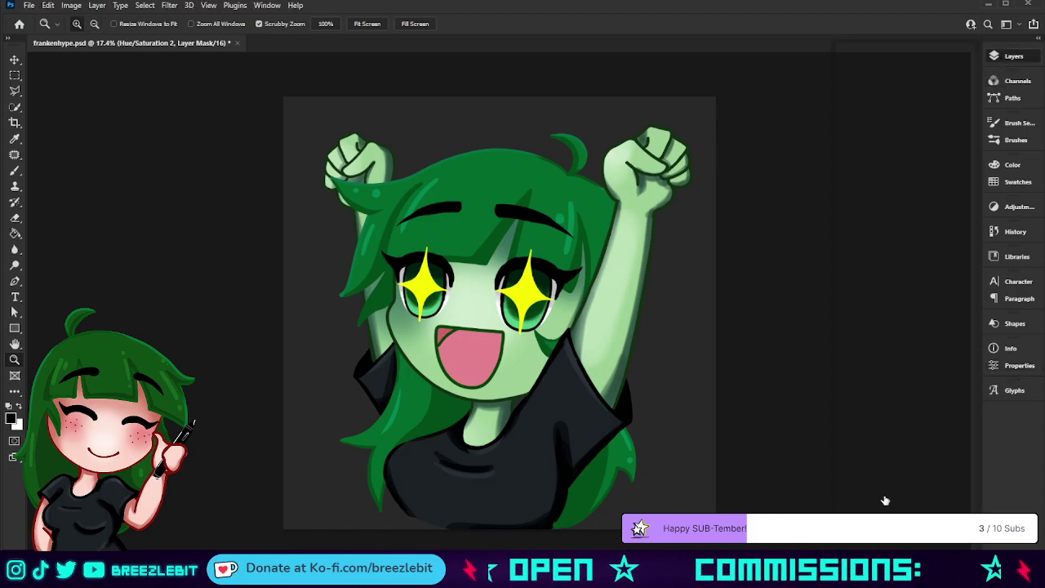
key(ctrl+2)
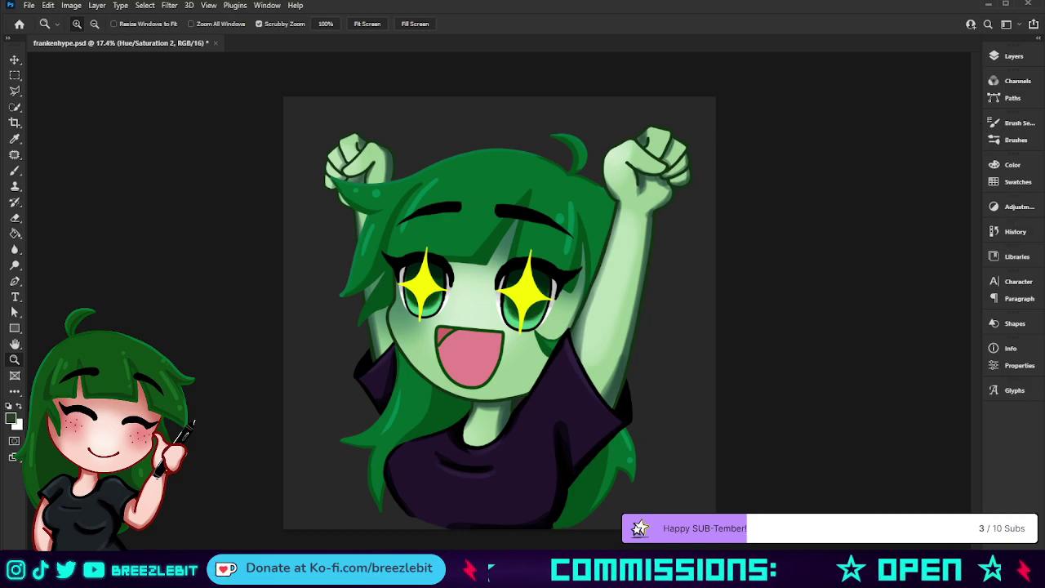
Add a Hue/Saturation adjustment layer for the hair fill and open its settings
click(998, 64)
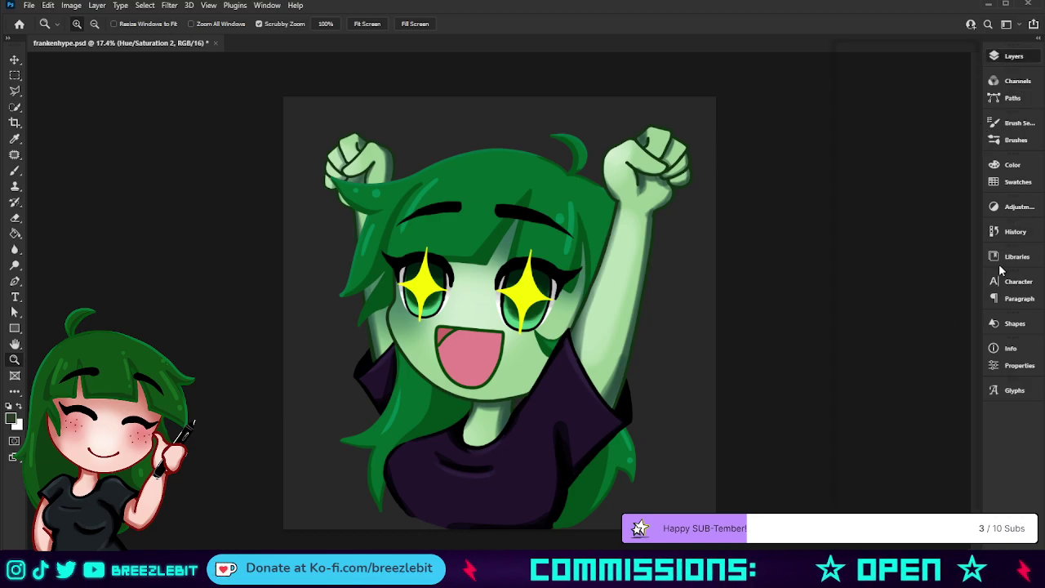
click(917, 376)
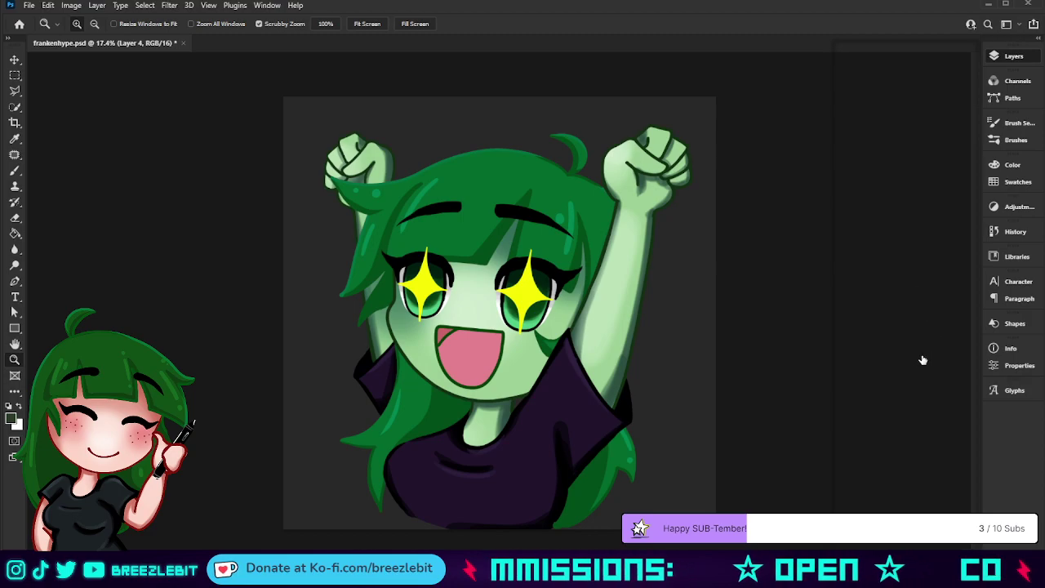
click(864, 352)
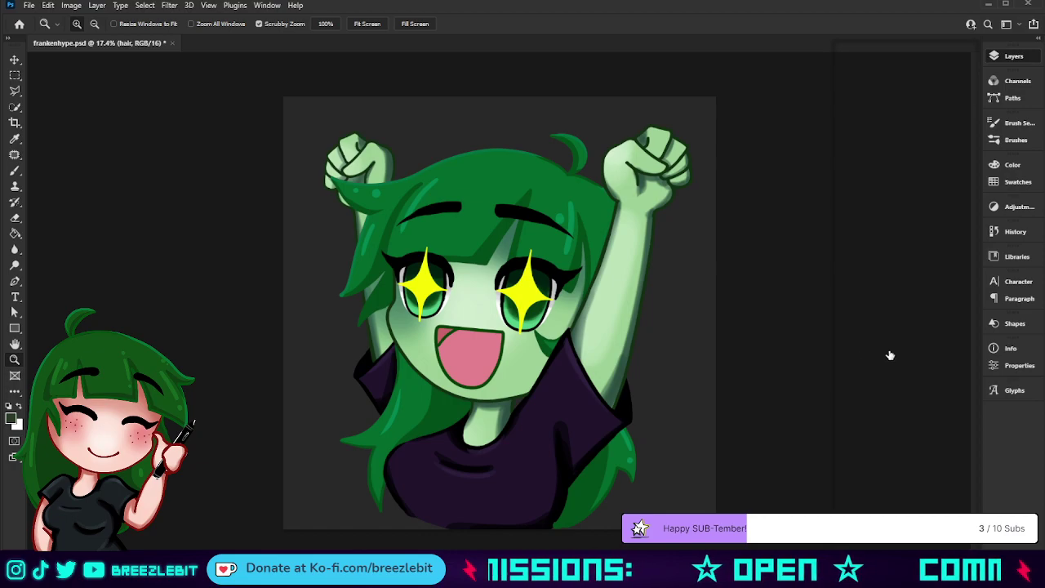
click(947, 364)
click(913, 454)
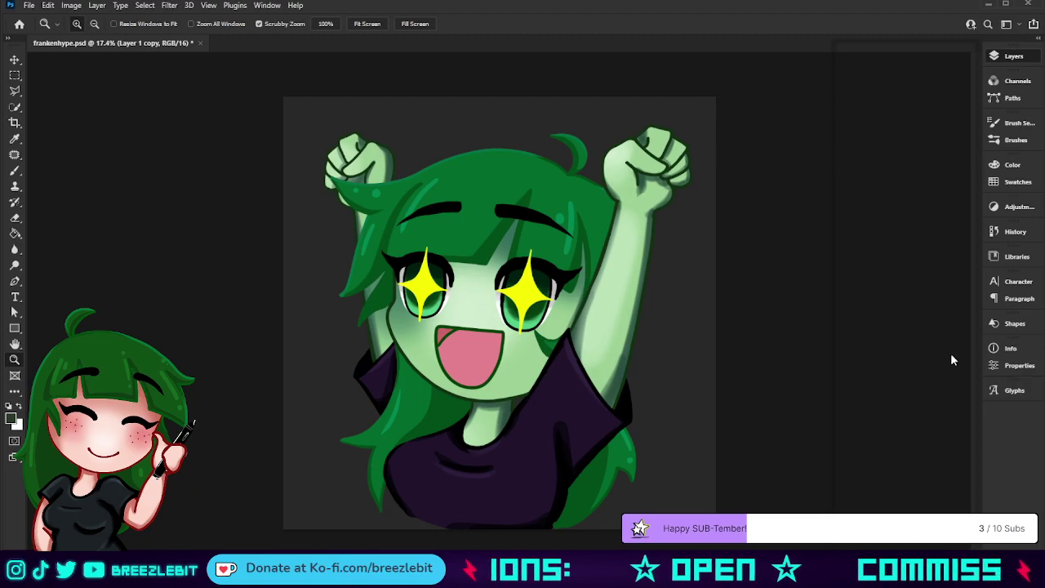
click(917, 441)
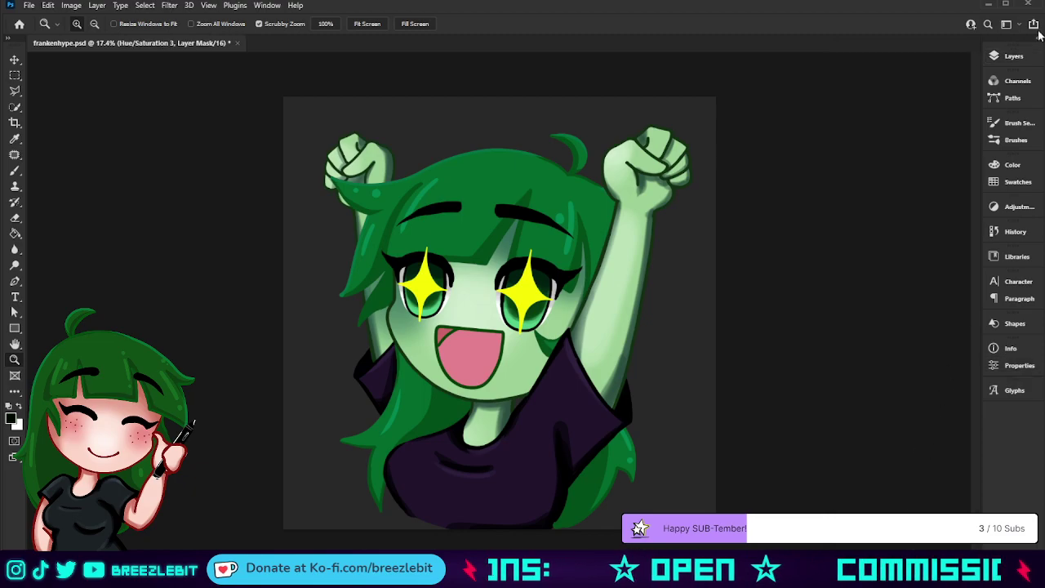
click(1015, 59)
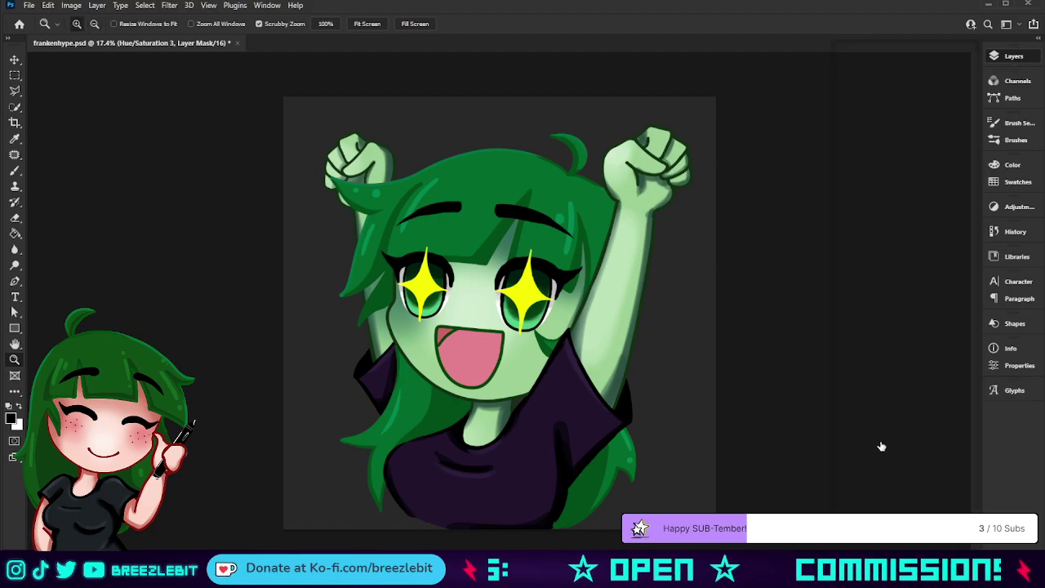
click(881, 446)
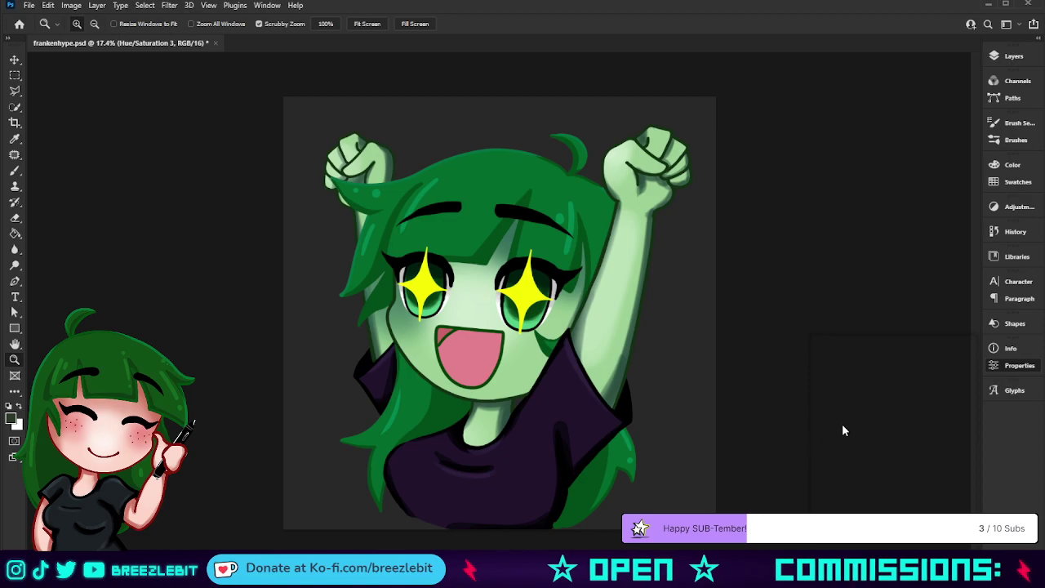
Try a magenta hue on the hair fill, then desaturate and darken it to near-black
drag(892, 430, 1027, 433)
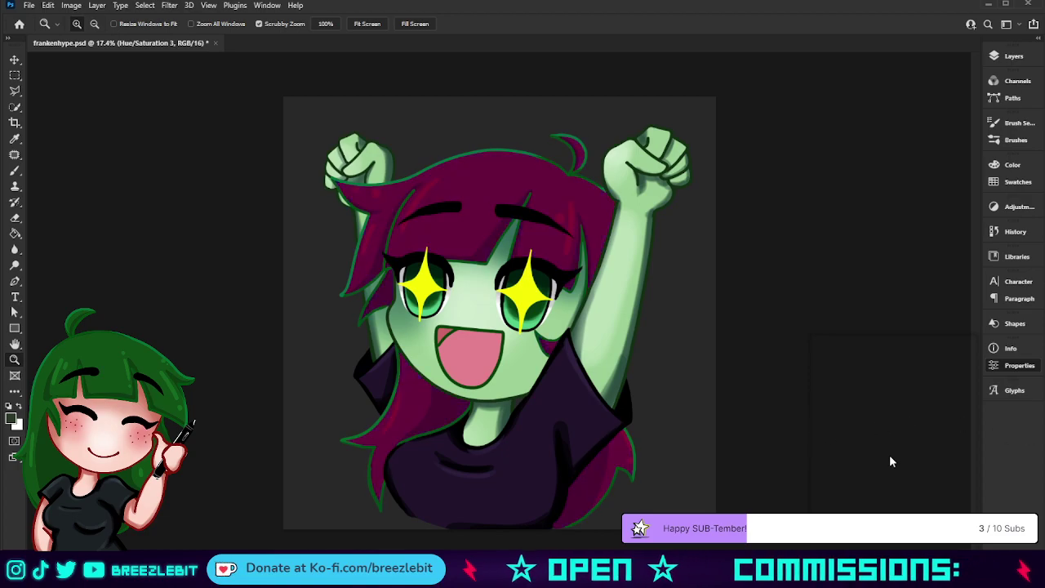
drag(889, 455, 595, 496)
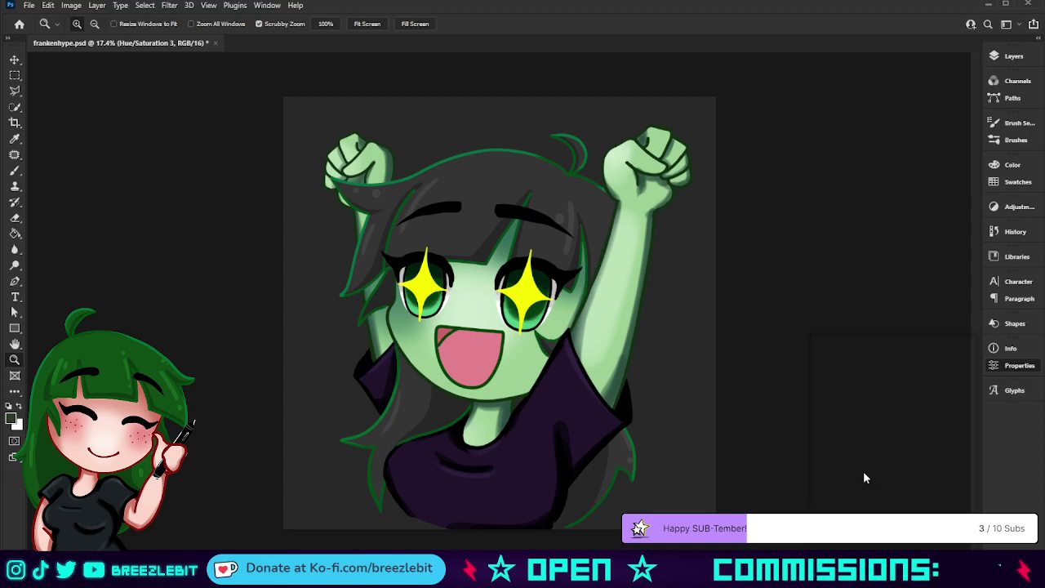
drag(863, 473, 829, 472)
click(833, 473)
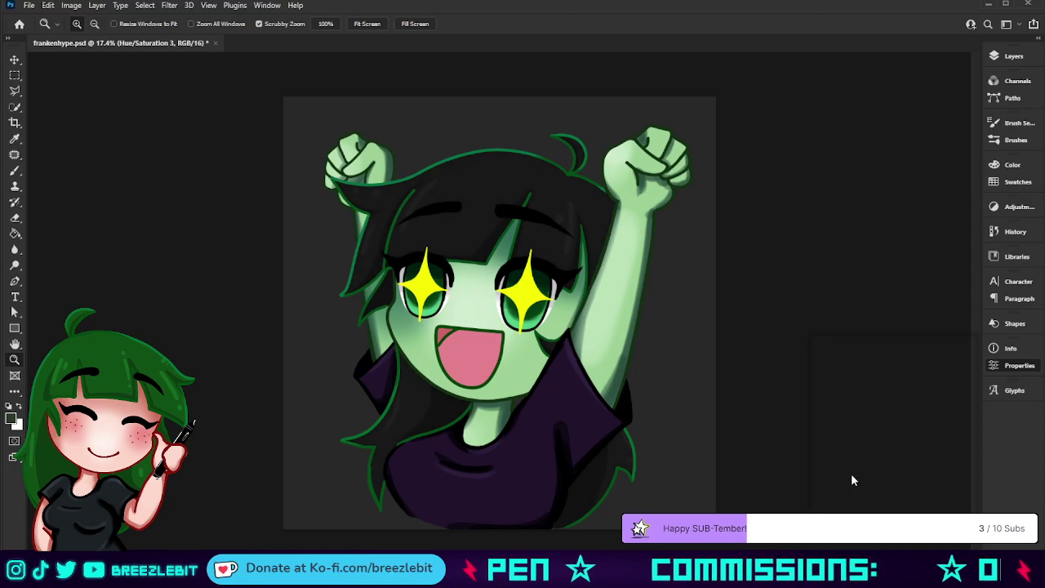
click(955, 343)
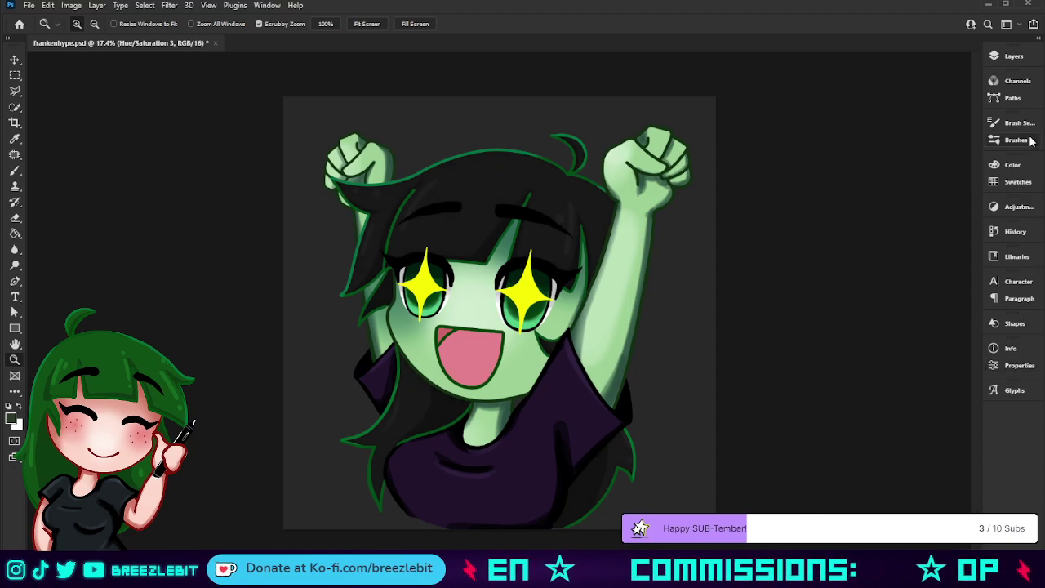
Toggle the hair's Hue/Saturation adjustment off and on to compare the green and near-black hair
click(1021, 59)
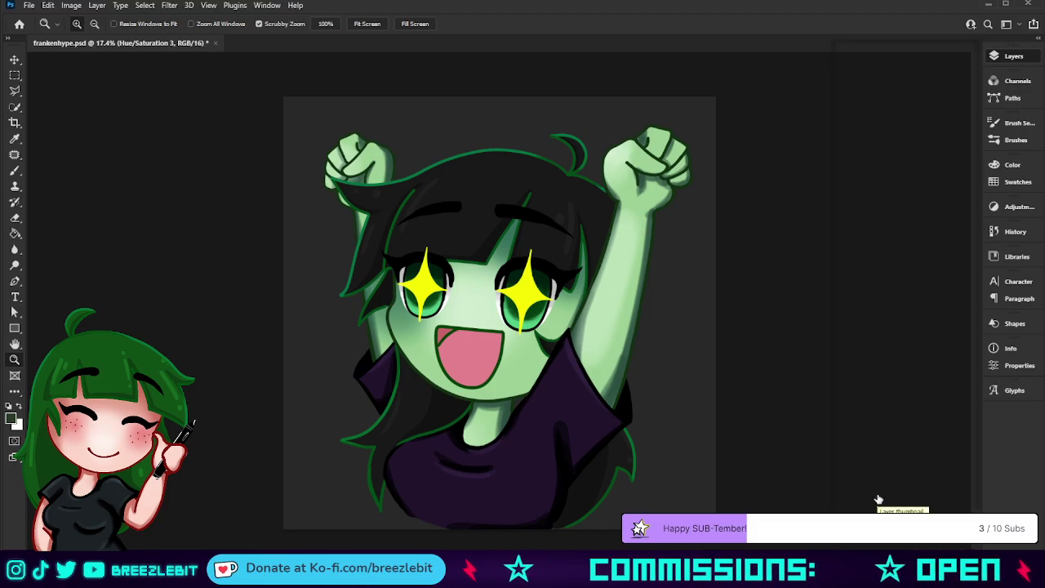
click(847, 449)
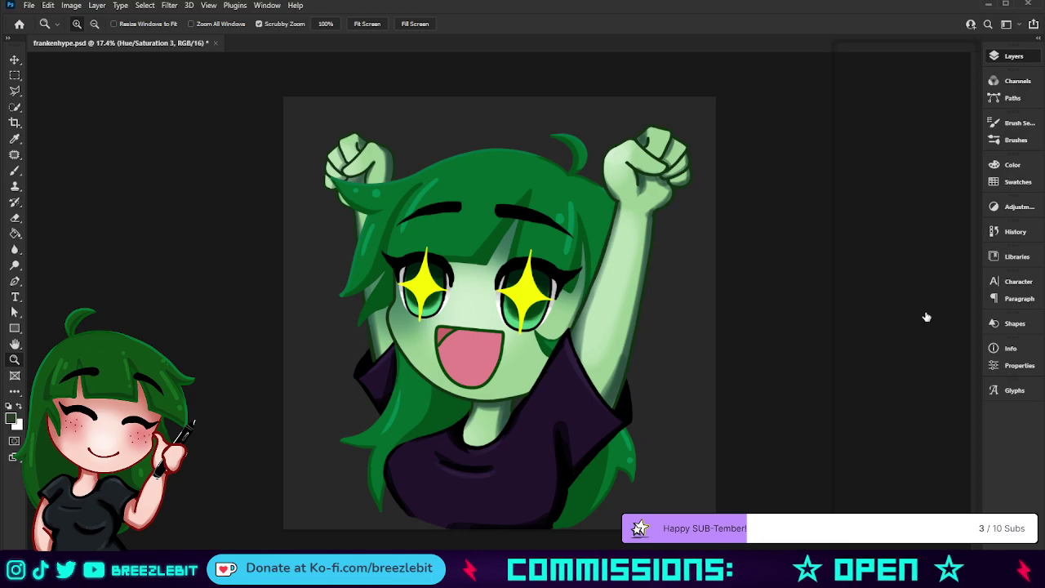
click(934, 341)
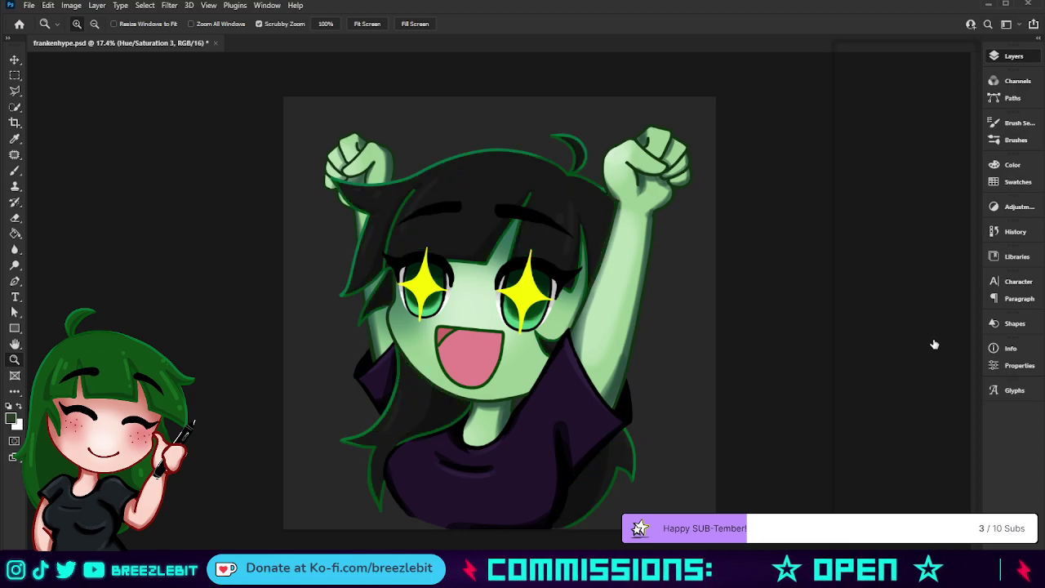
Turn off the hair's Hue/Saturation adjustment, then hide the green hair fill and the green tint over the hair line art
click(918, 423)
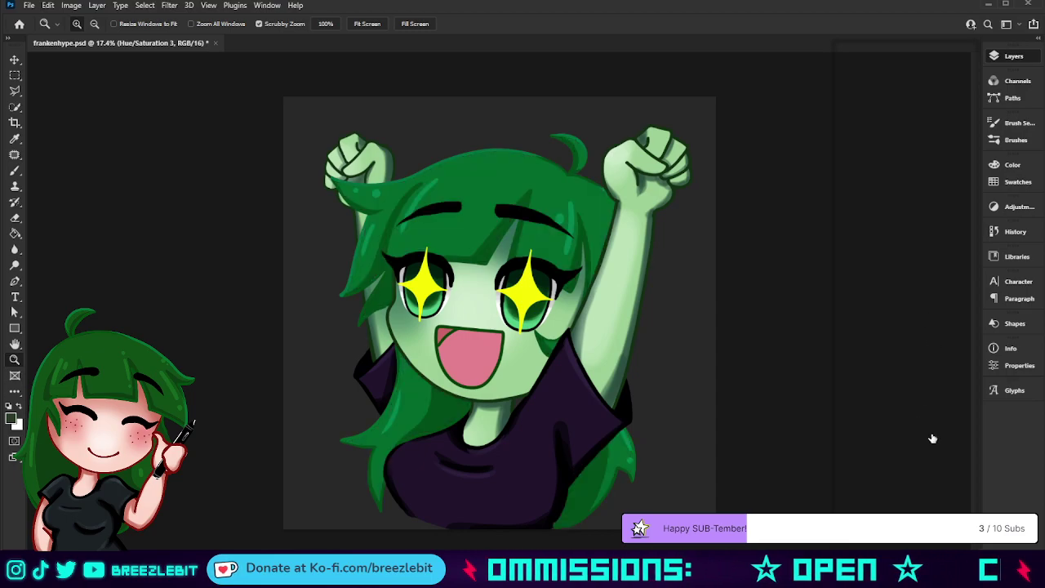
click(933, 439)
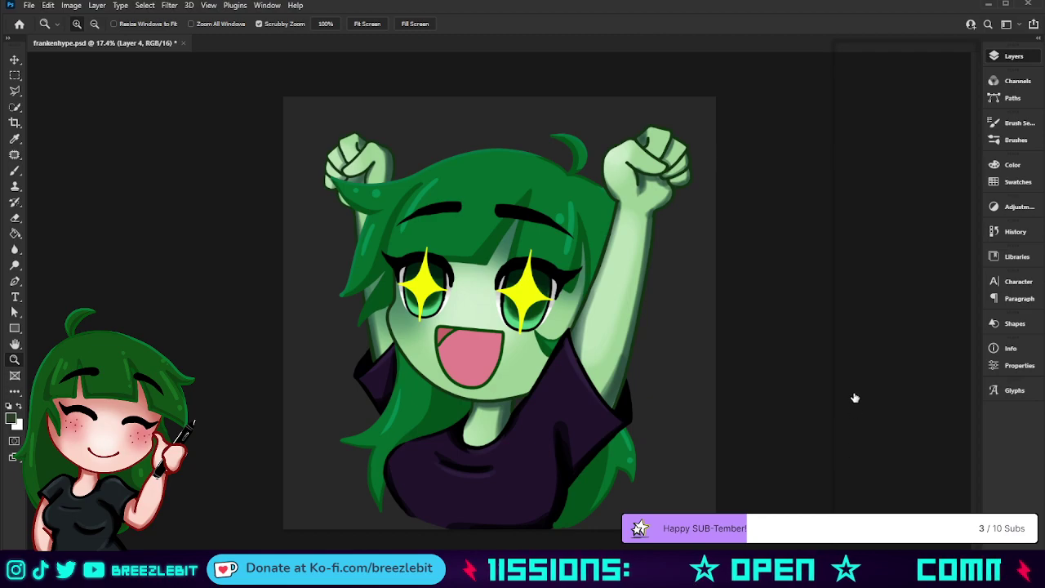
click(839, 349)
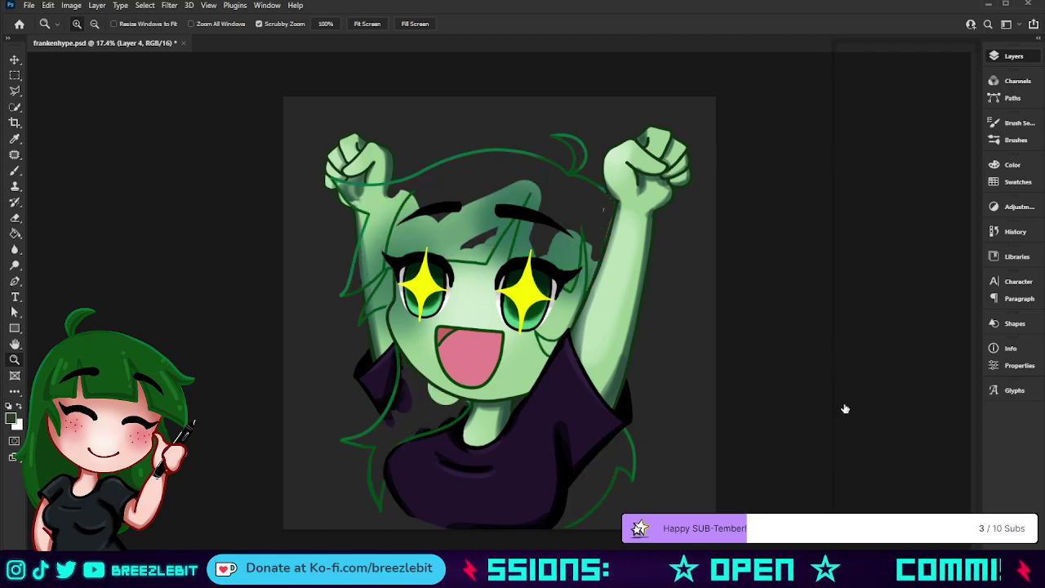
click(890, 351)
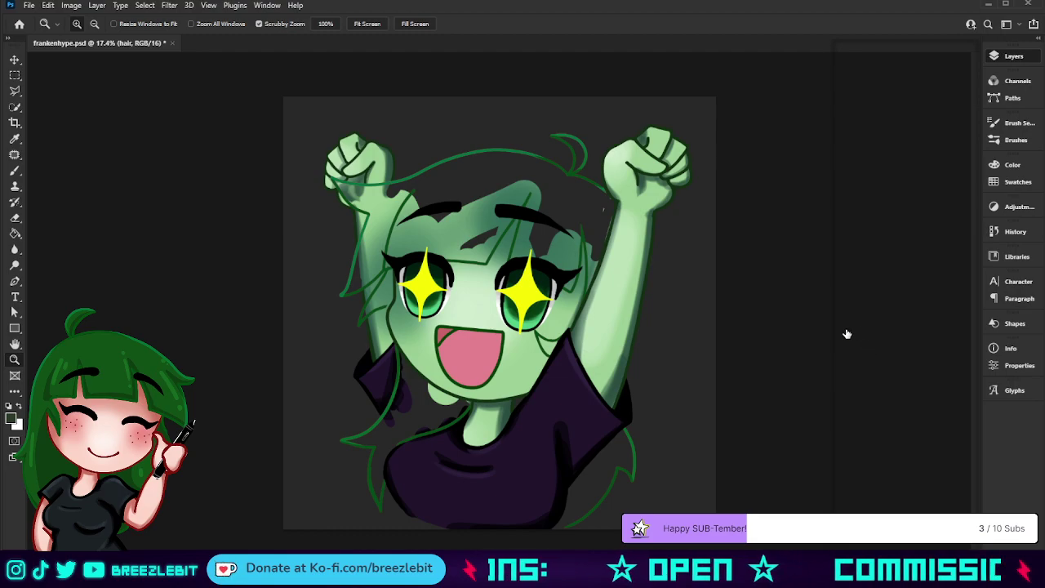
click(847, 333)
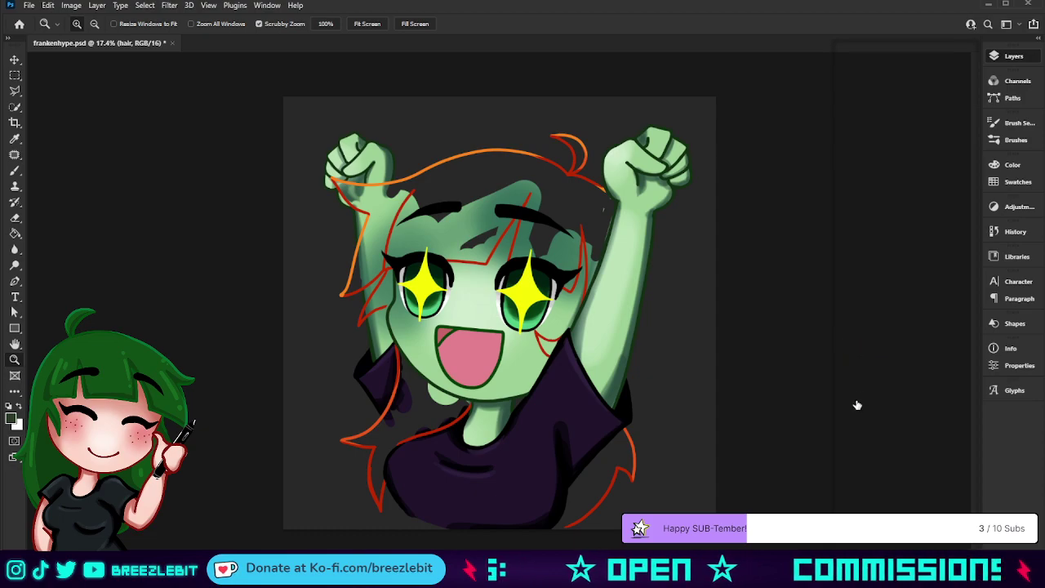
Show and re-hide the green hair fill, then add a new empty layer for repainting the hair
click(840, 464)
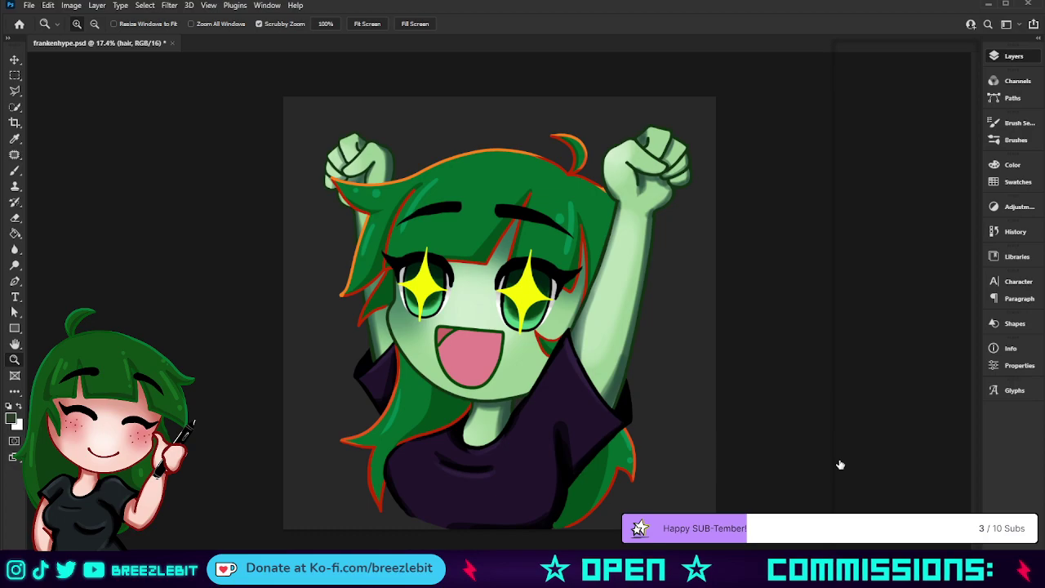
click(902, 458)
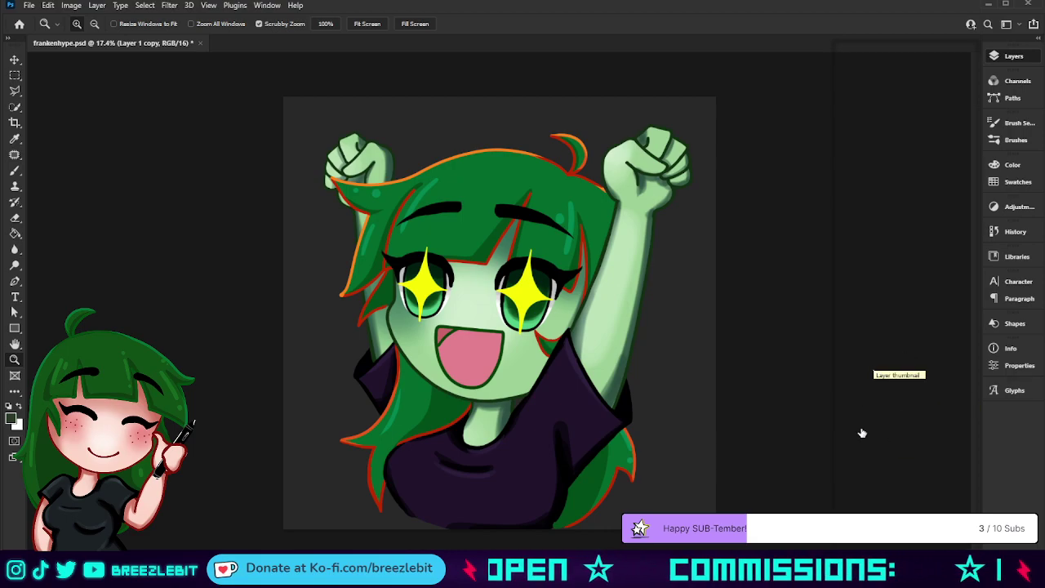
click(862, 357)
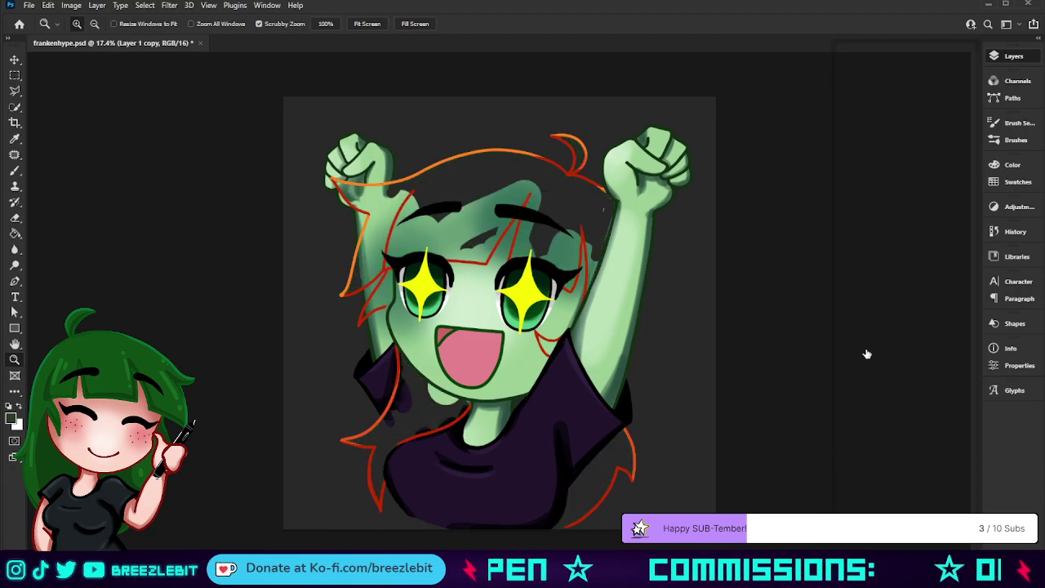
click(909, 425)
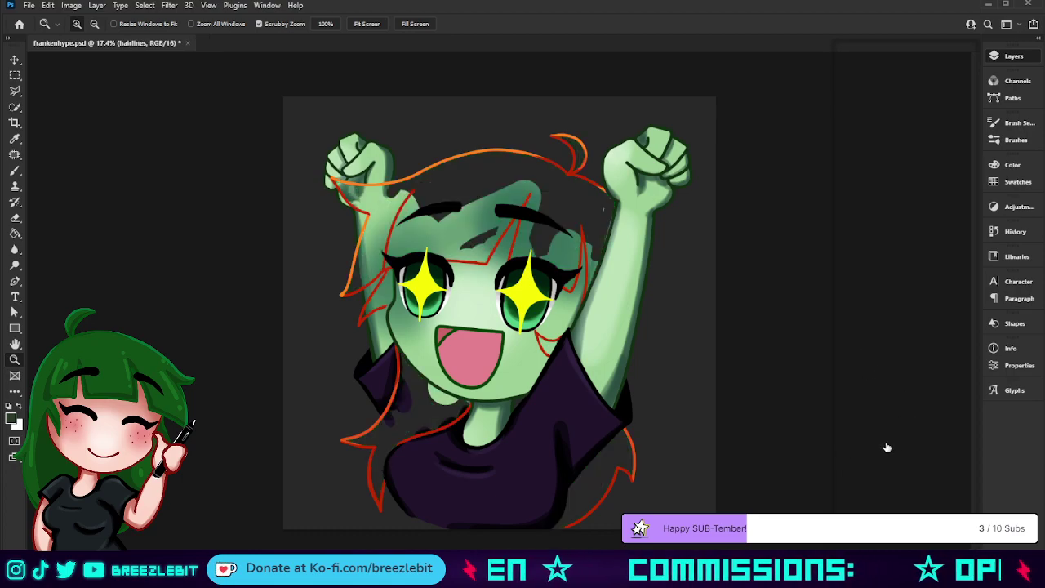
click(887, 467)
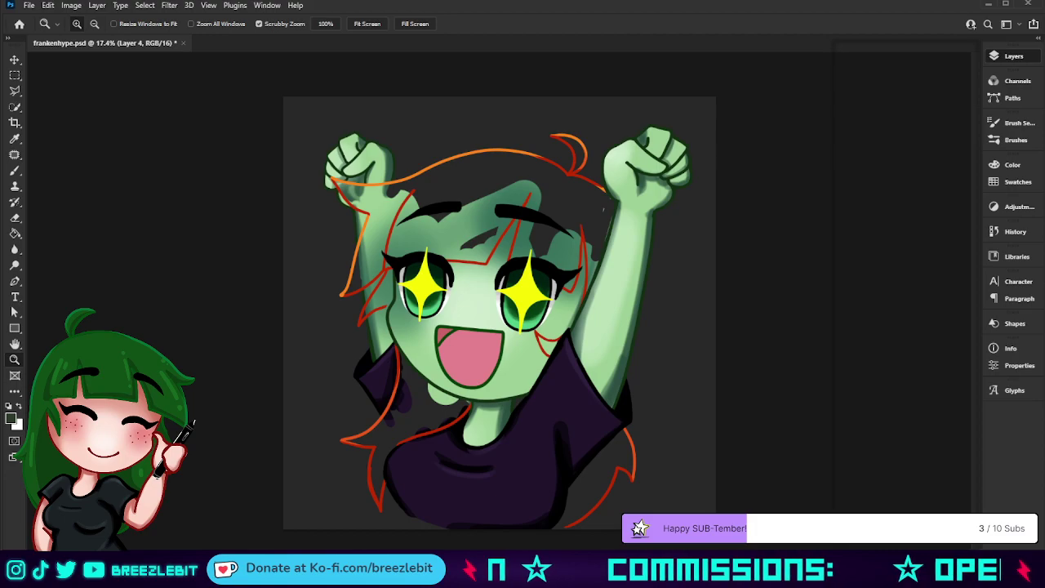
click(902, 482)
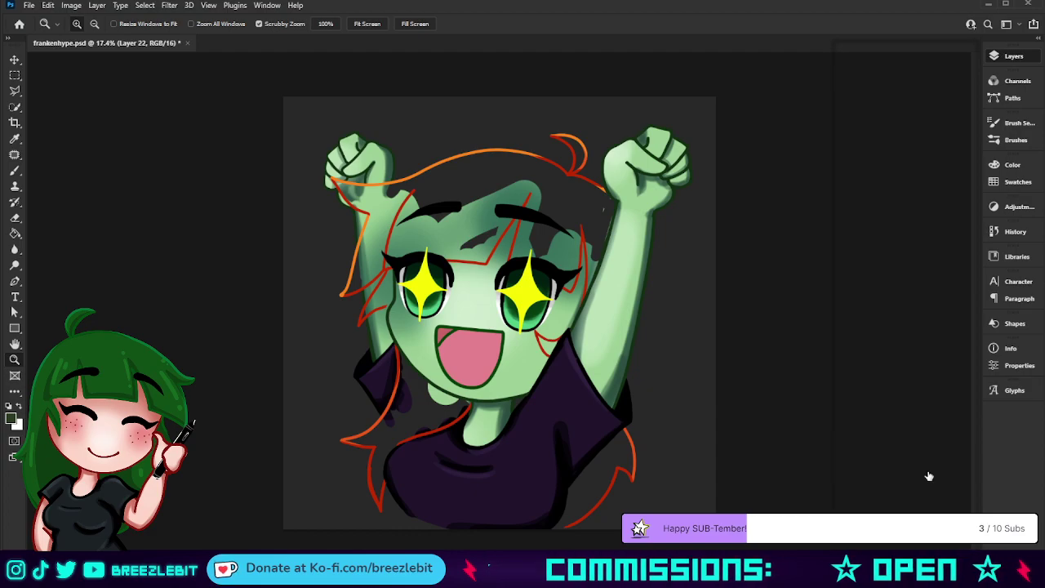
Reset the colours to their defaults and recolour the line art on the hair layer solid black
click(865, 350)
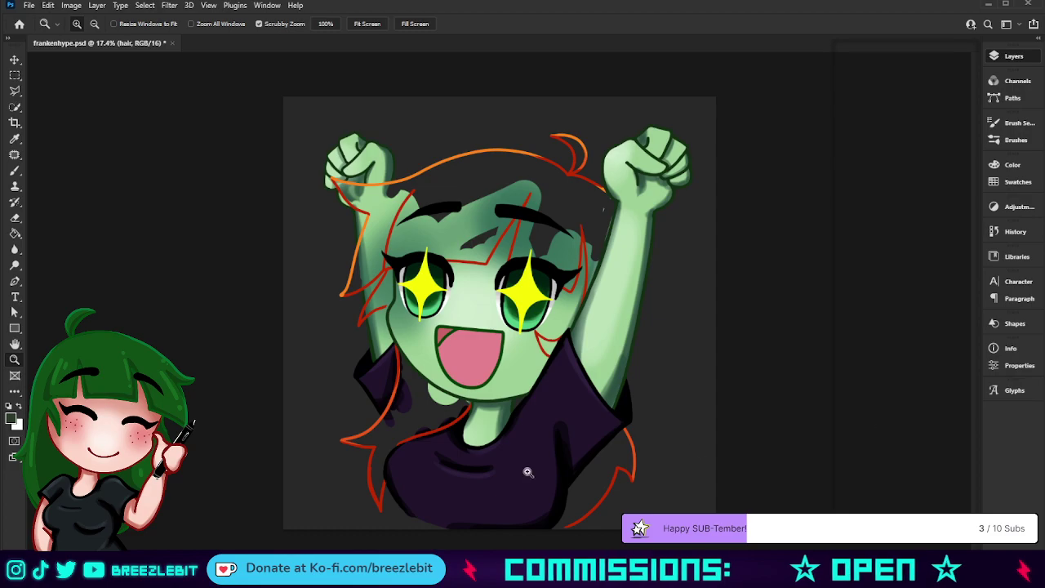
key(d)
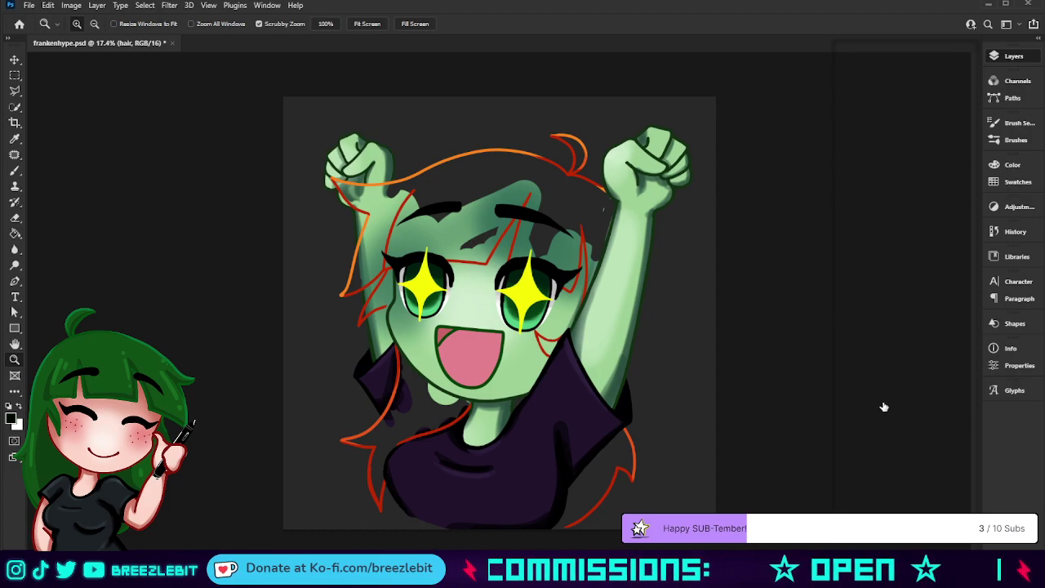
key(alt+shift+BackSpace)
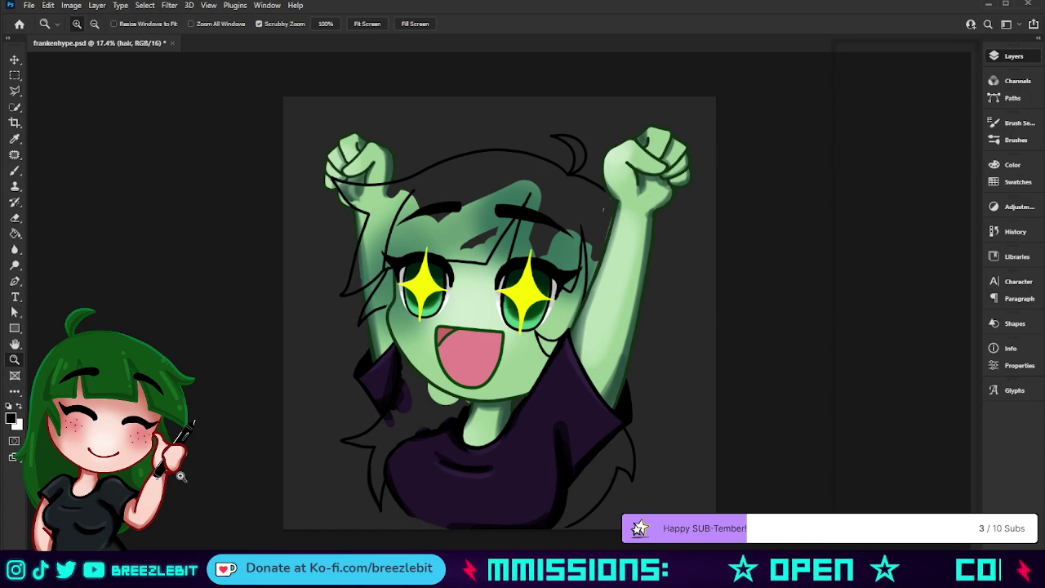
Switch to a hard round brush and make the new hair-fill layer active
key(b)
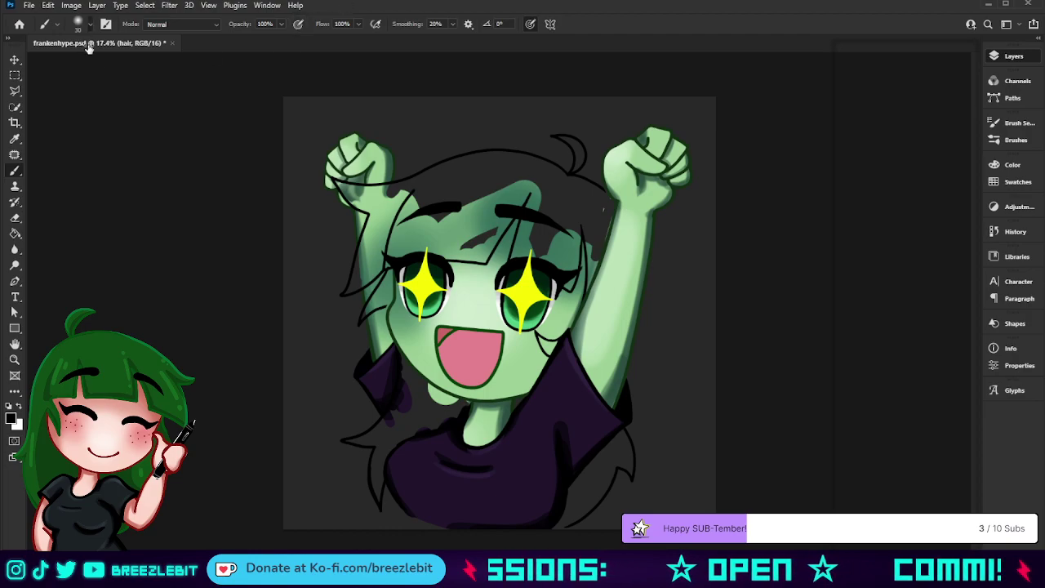
drag(96, 89, 204, 96)
click(569, 41)
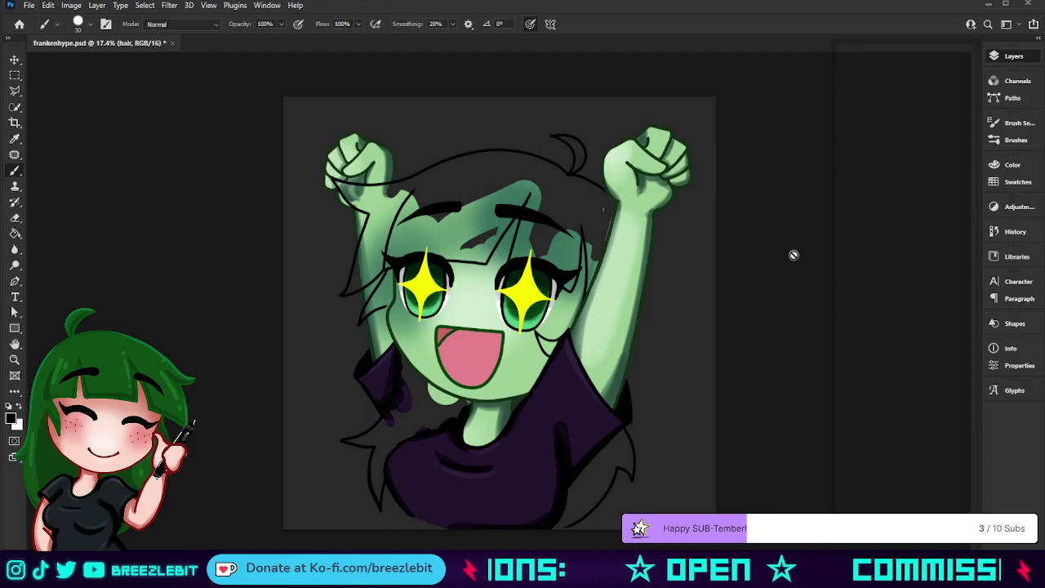
key(ctrl+shift+alt+n)
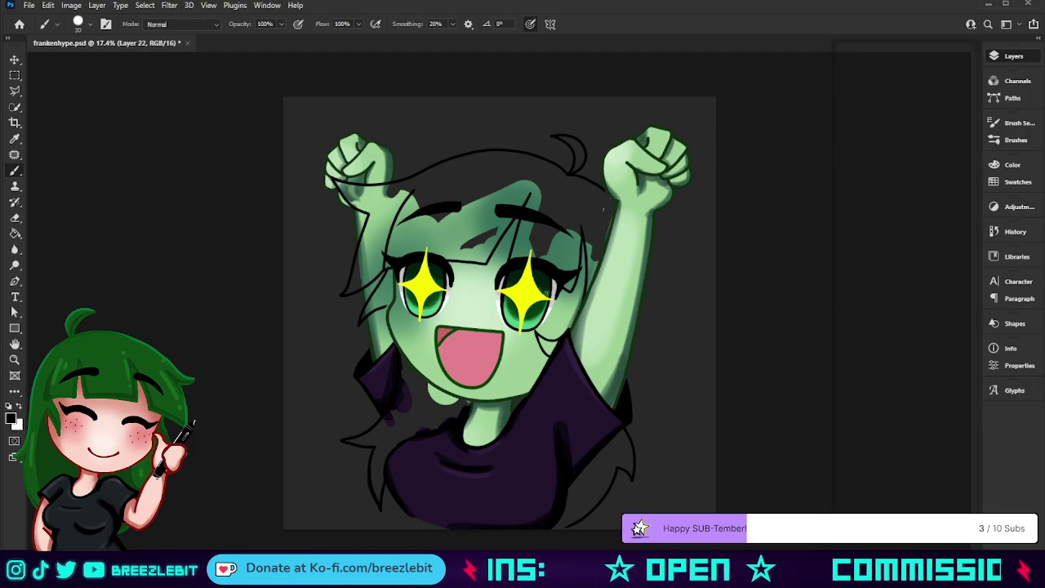
Hide the eyebrows and both eyes with their sparkles to leave the fringe area unobstructed
key(z)
drag(508, 210, 517, 267)
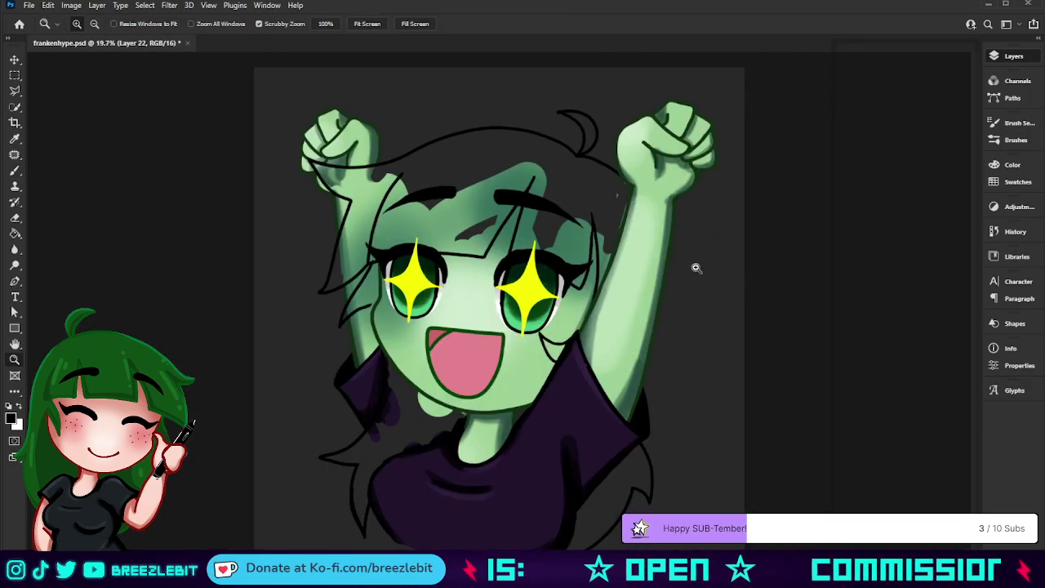
drag(602, 213, 652, 221)
drag(453, 226, 446, 278)
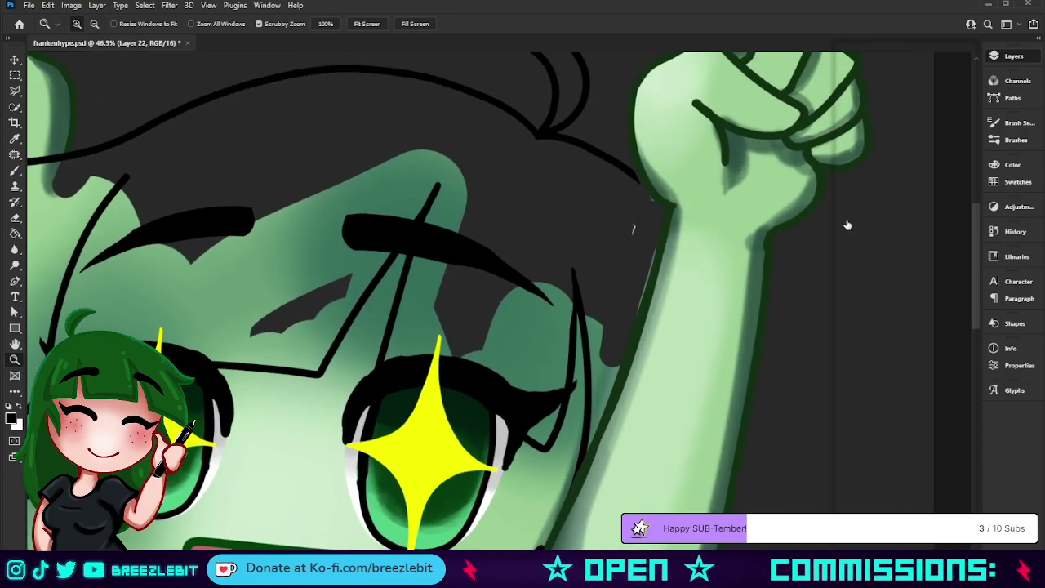
key(ctrl+z)
mouse_move(552, 236)
mouse_down()
mouse_move(500, 253)
mouse_move(539, 263)
mouse_up()
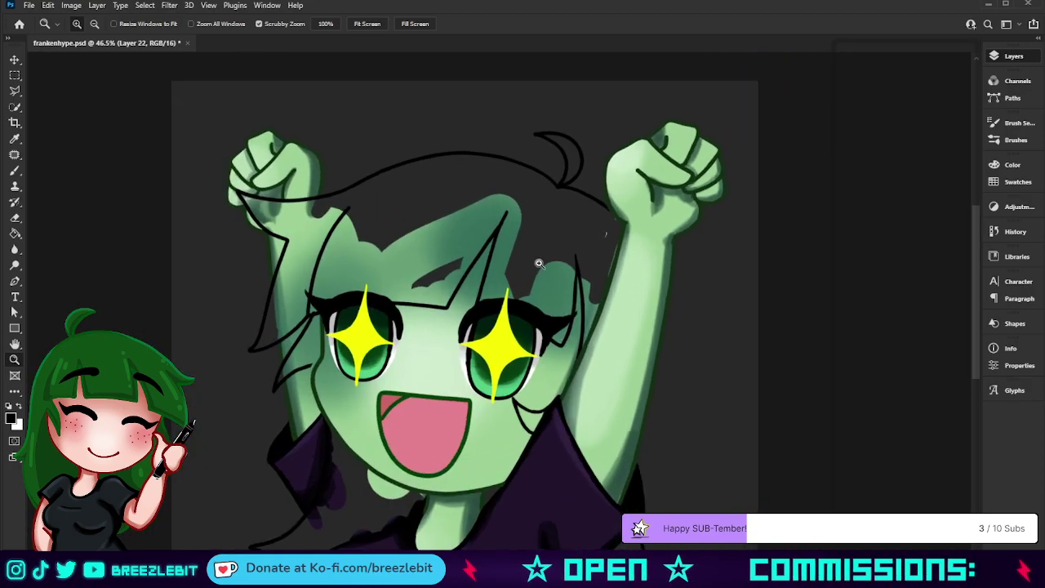
click(843, 260)
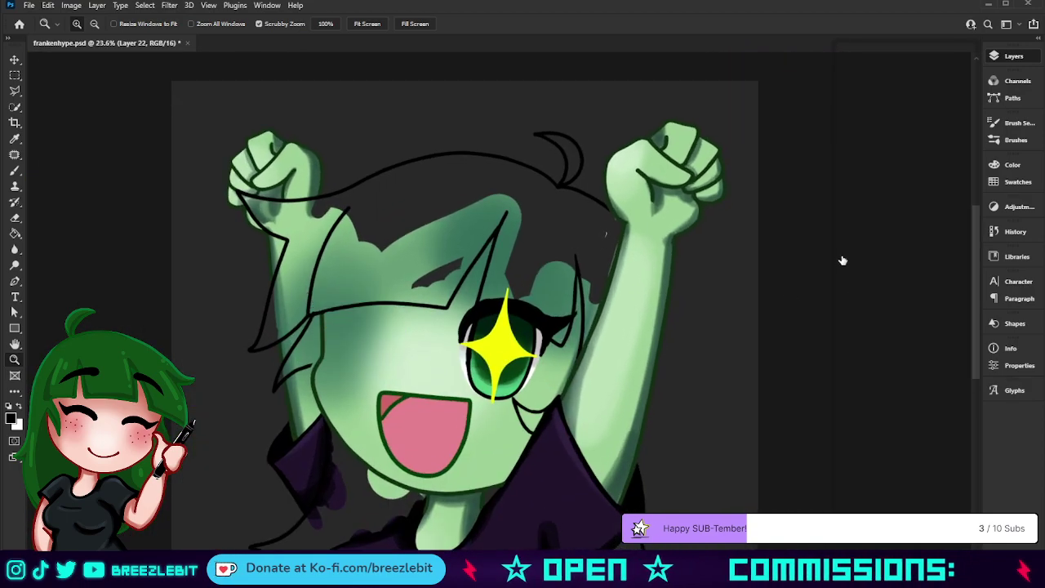
key(ctrl+shift+z)
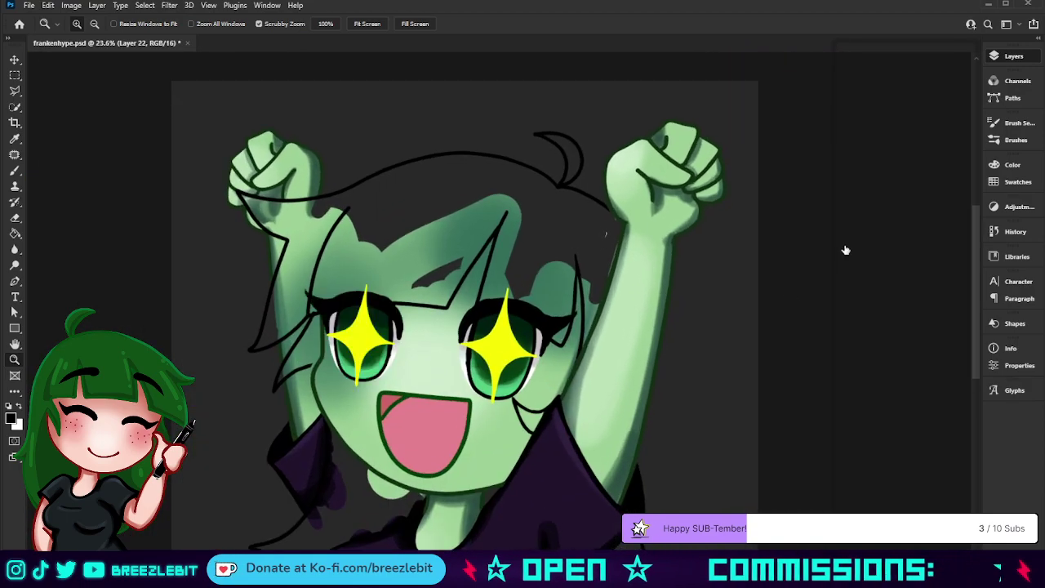
key(ctrl+z)
key(ctrl+z)
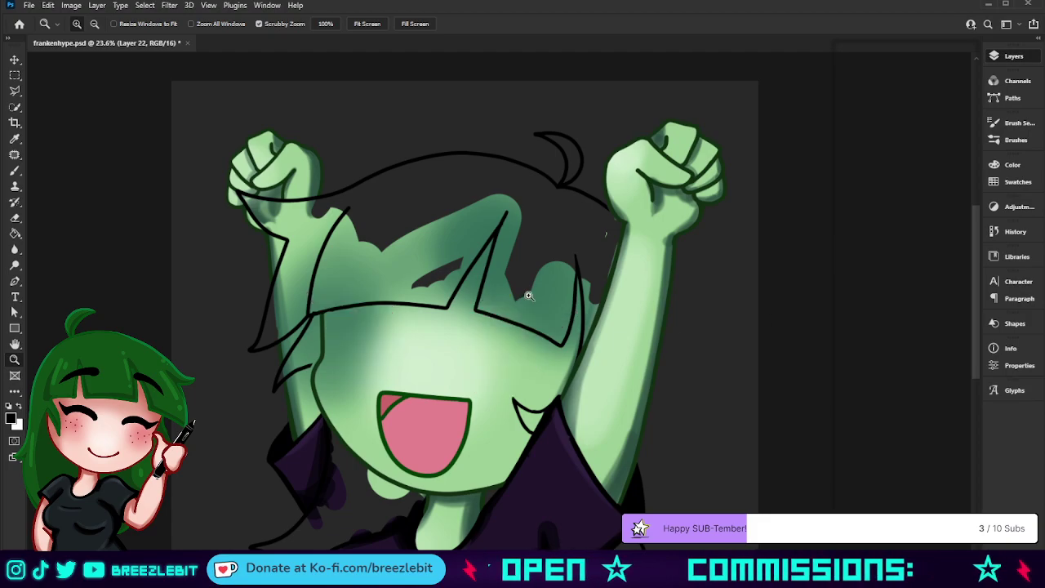
scroll(555, 240, up, 1)
Paint black hair along the right side of the crown with a 175 px brush and move the layer behind the raised arm
key(b)
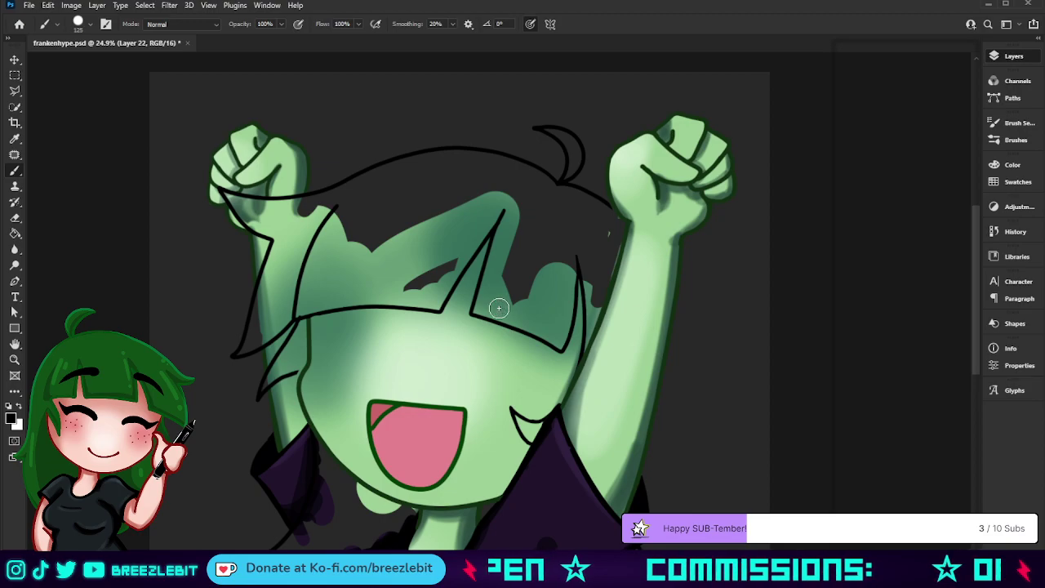
key(bracketright)
mouse_move(552, 209)
mouse_down()
mouse_move(544, 214)
mouse_move(562, 197)
mouse_move(618, 227)
mouse_up()
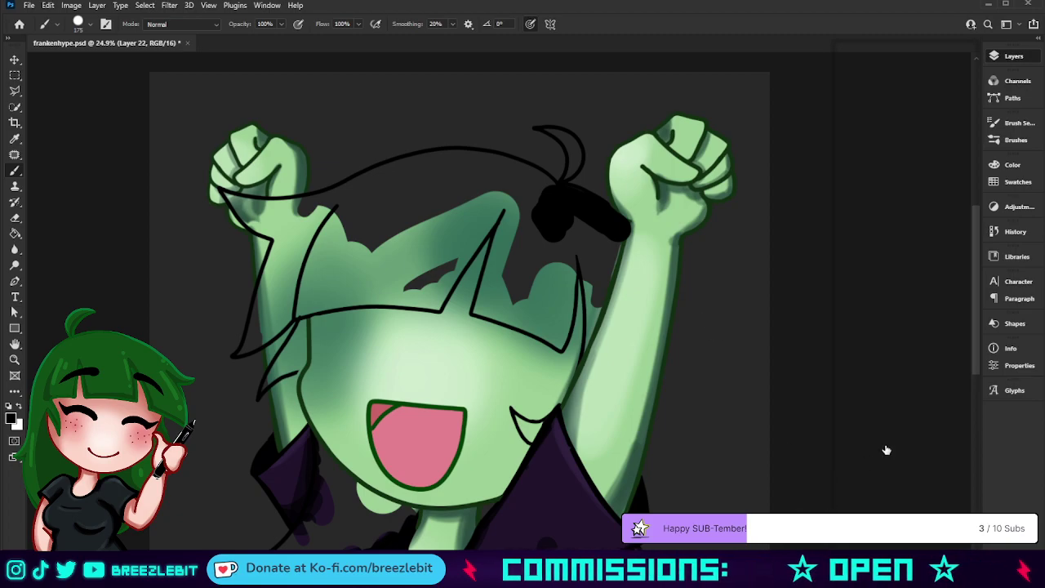
drag(945, 334, 941, 433)
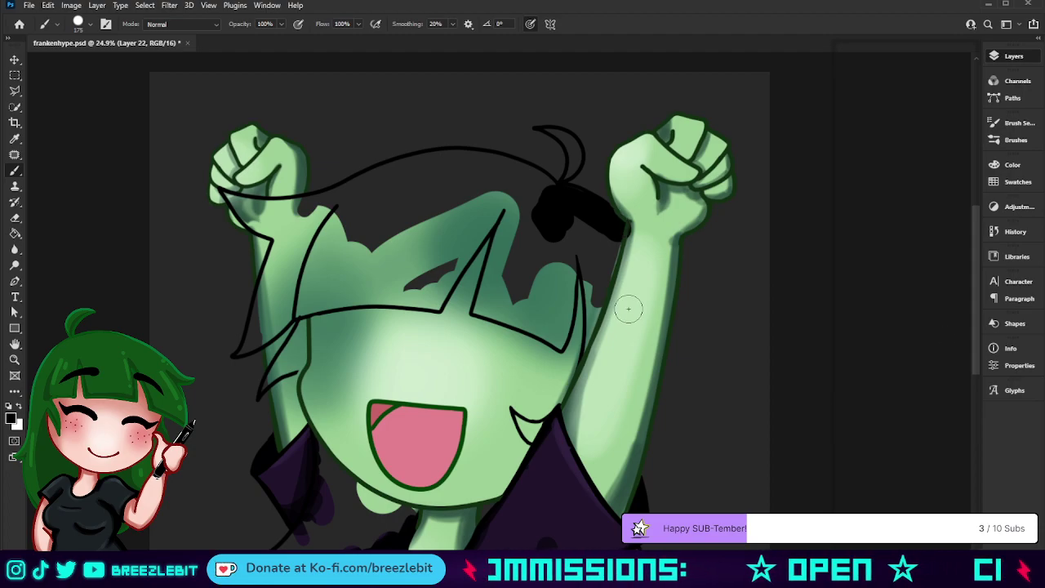
Extend the black paint along the crown's outline, then try a wide stroke down the right fringe and undo it
key(bracketright)
key(bracketright)
key(bracketright)
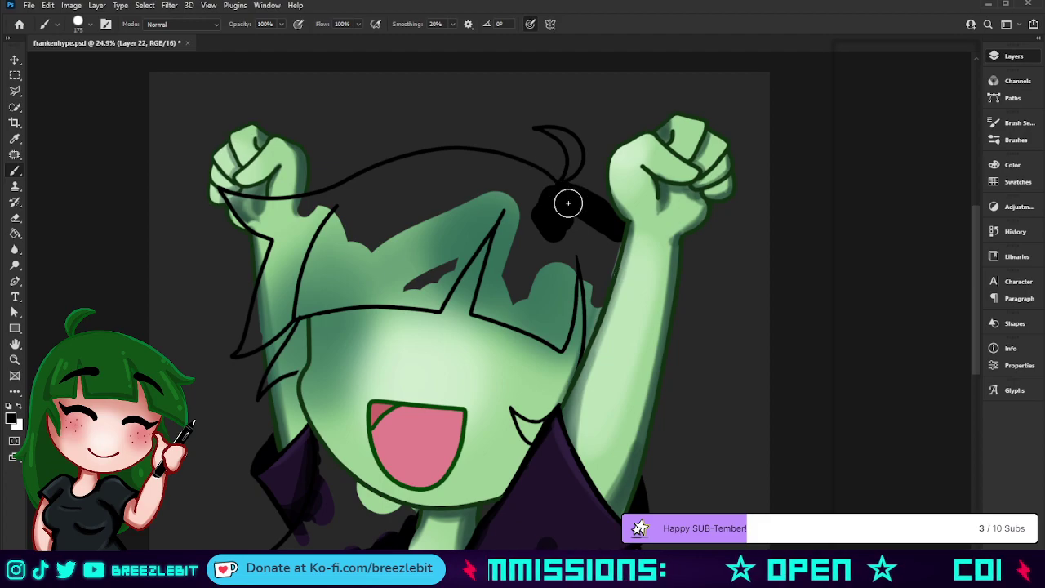
mouse_move(577, 199)
mouse_down()
mouse_move(515, 173)
mouse_move(556, 200)
mouse_move(566, 233)
mouse_move(557, 227)
mouse_move(566, 272)
mouse_move(561, 351)
mouse_up()
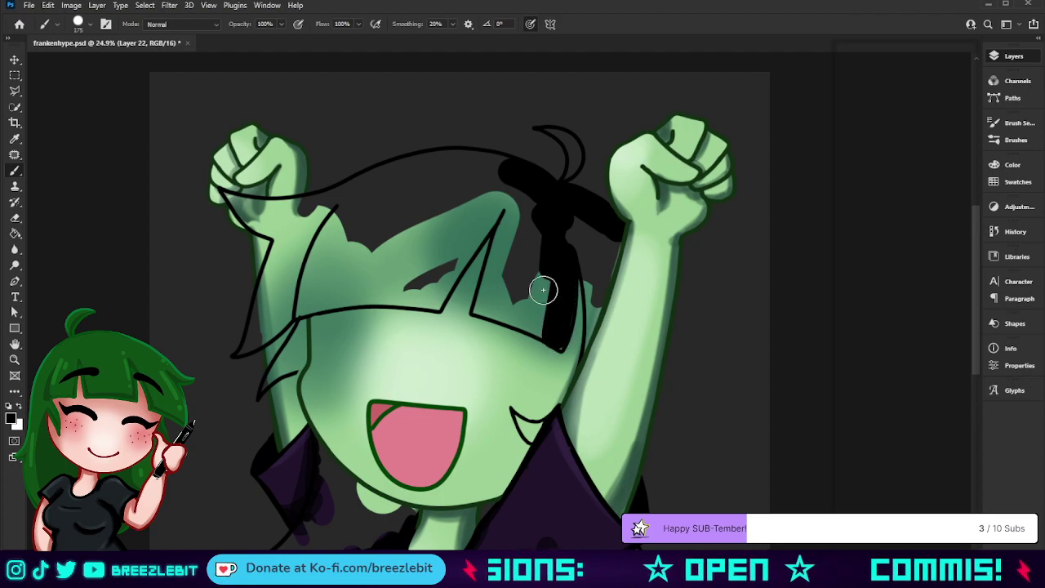
key(ctrl+z)
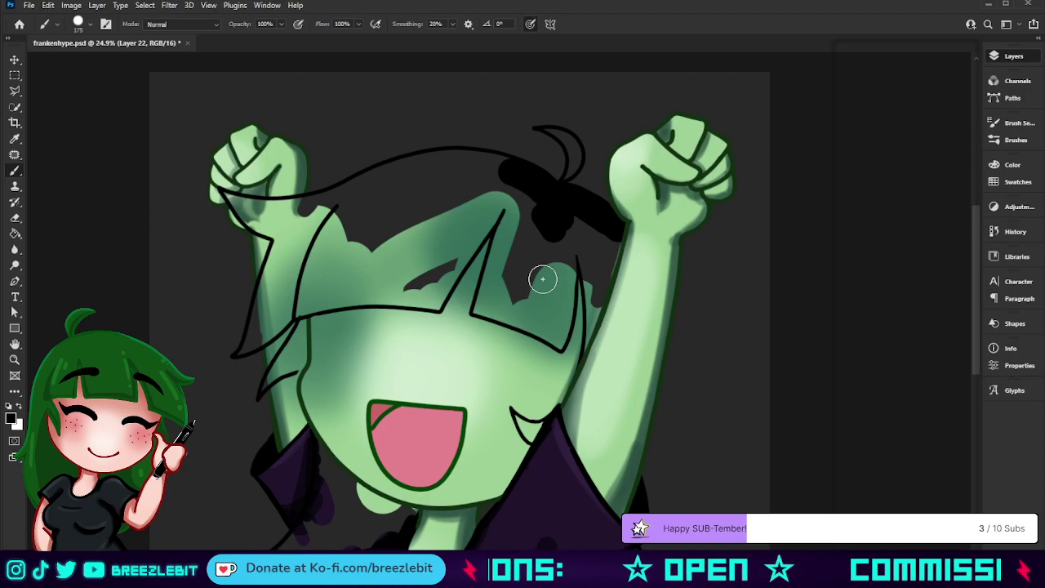
Paint a narrow black stroke down the outer edge of the right fringe with a 60 px brush
key(bracketleft)
key(bracketleft)
key(bracketleft)
key(bracketleft)
key(bracketleft)
drag(569, 236, 560, 347)
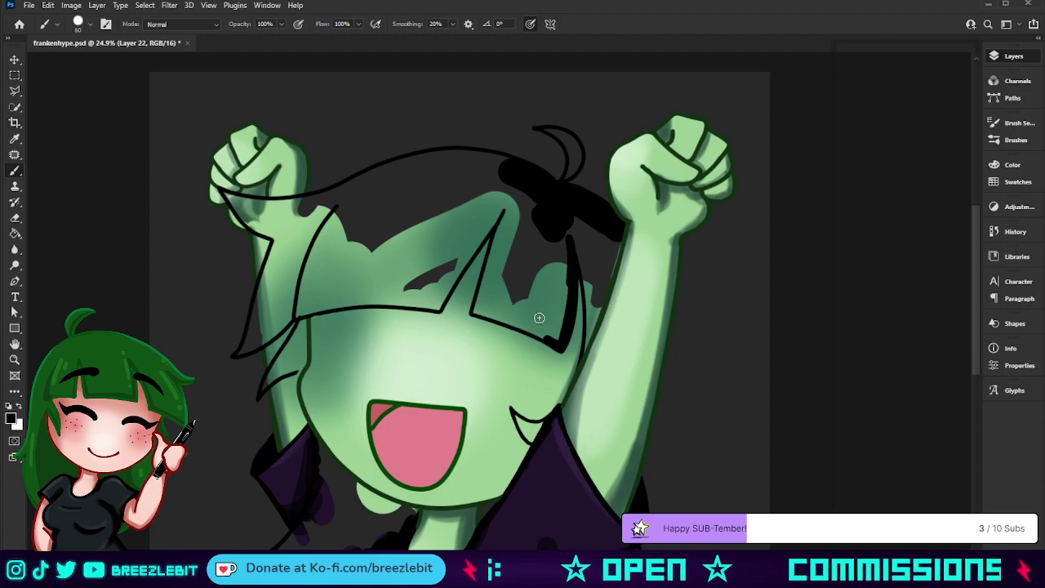
Choose a slightly lighter near-black for the hair and recolour the existing hair strokes with it
key(i)
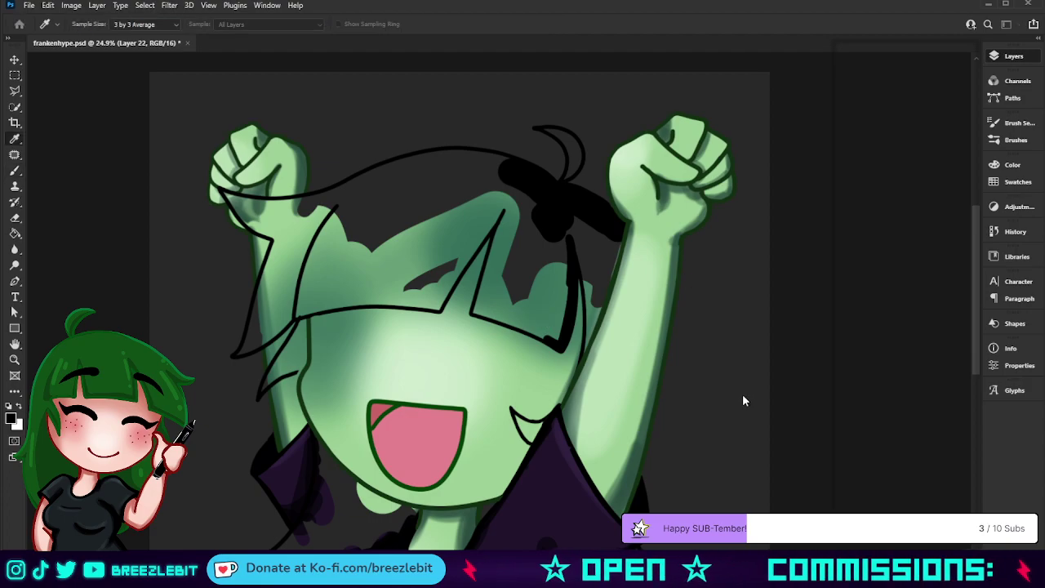
key(3)
key(8)
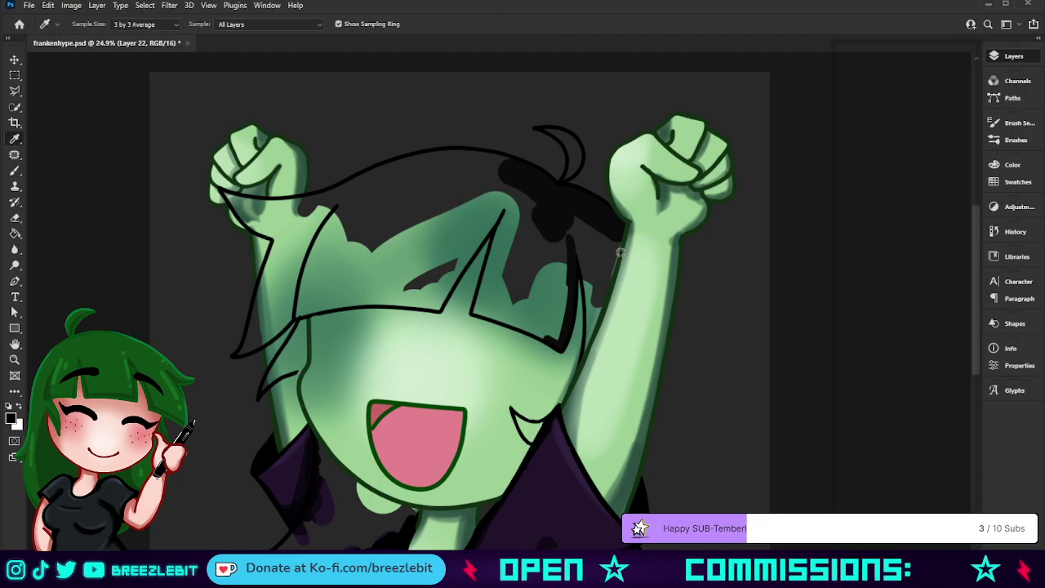
Fill the right fringe section with near-black, using a 150 px brush for the middle and 80 px along its edges
key(b)
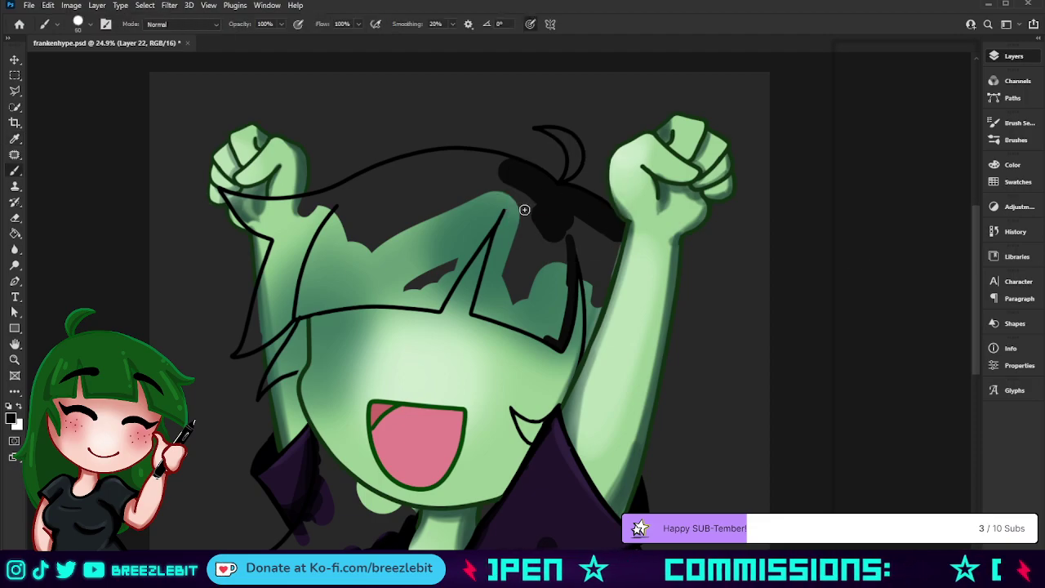
key(bracketright)
key(bracketright)
key(bracketright)
mouse_move(535, 204)
mouse_down()
mouse_move(531, 240)
mouse_move(548, 217)
mouse_move(563, 305)
mouse_up()
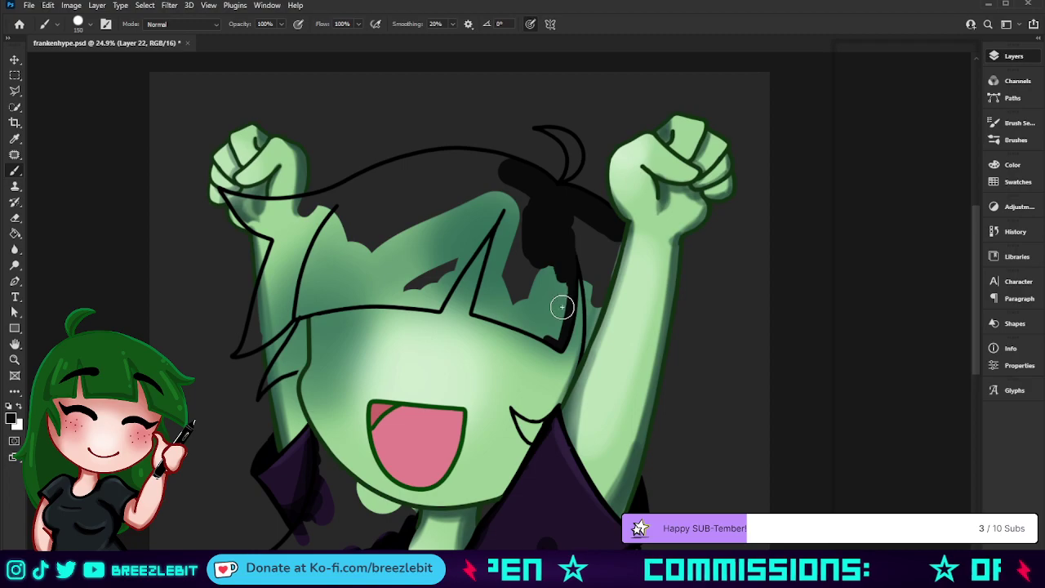
mouse_move(535, 211)
mouse_down()
mouse_move(515, 276)
mouse_move(519, 229)
mouse_move(498, 272)
mouse_move(513, 216)
mouse_move(489, 293)
mouse_move(527, 163)
mouse_move(505, 207)
mouse_move(482, 308)
mouse_move(489, 257)
mouse_move(487, 314)
mouse_move(551, 333)
mouse_up()
key(bracketleft)
key(bracketleft)
key(bracketleft)
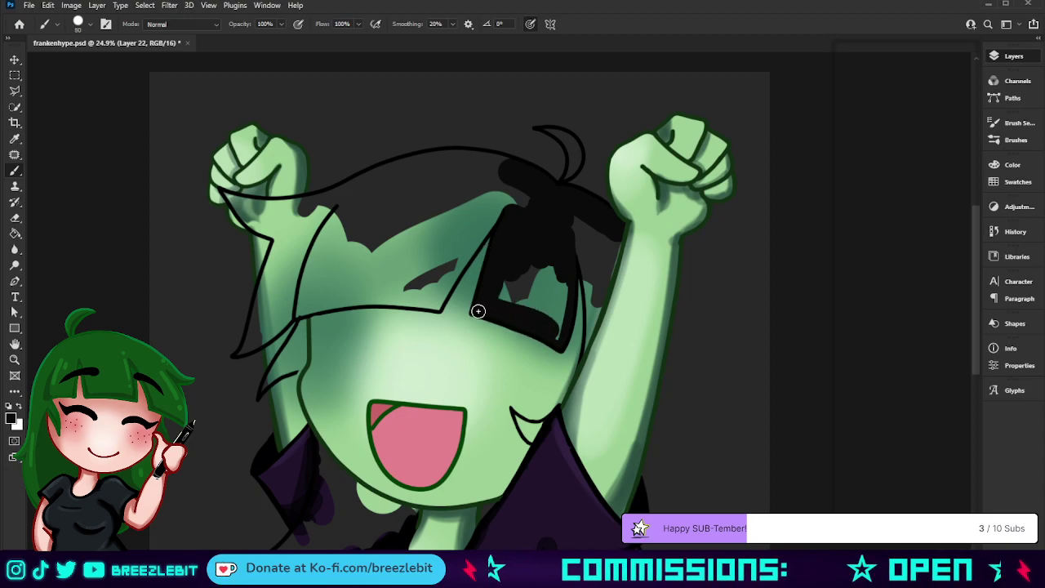
mouse_move(568, 278)
mouse_down()
mouse_move(553, 303)
mouse_move(557, 251)
mouse_move(525, 306)
mouse_move(529, 262)
mouse_move(524, 309)
mouse_move(512, 308)
mouse_move(507, 266)
mouse_move(494, 301)
mouse_move(569, 205)
mouse_move(588, 270)
mouse_move(584, 255)
mouse_move(587, 353)
mouse_move(588, 278)
mouse_up()
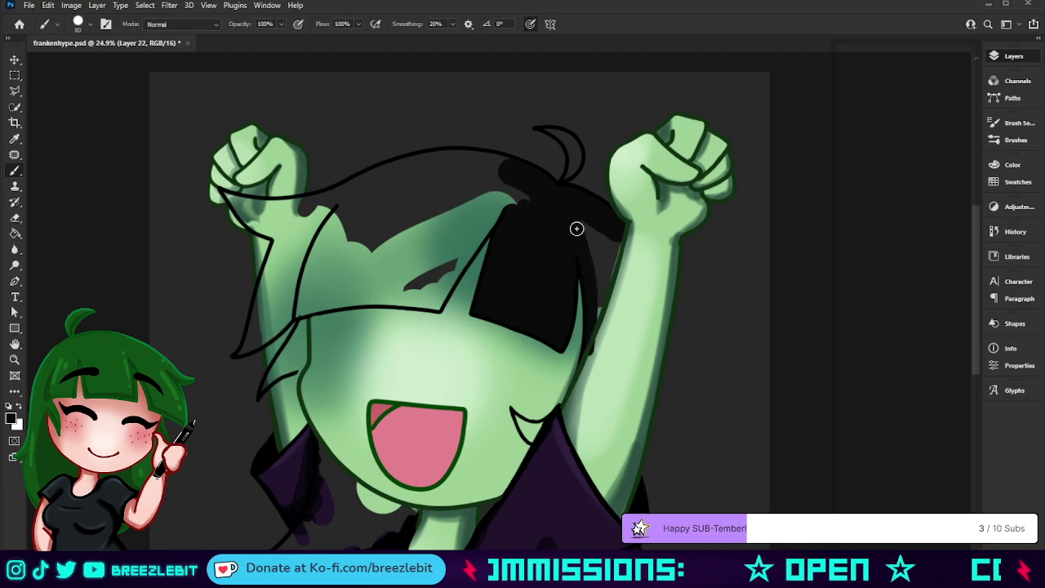
Fill the hair between the right fringe and the raised arm with near-black, using a 200 px brush
key(bracketright)
key(bracketright)
key(bracketright)
key(bracketright)
key(bracketright)
key(bracketright)
mouse_move(616, 237)
mouse_down()
mouse_move(602, 309)
mouse_move(586, 209)
mouse_move(639, 222)
mouse_move(609, 328)
mouse_move(635, 228)
mouse_move(578, 377)
mouse_up()
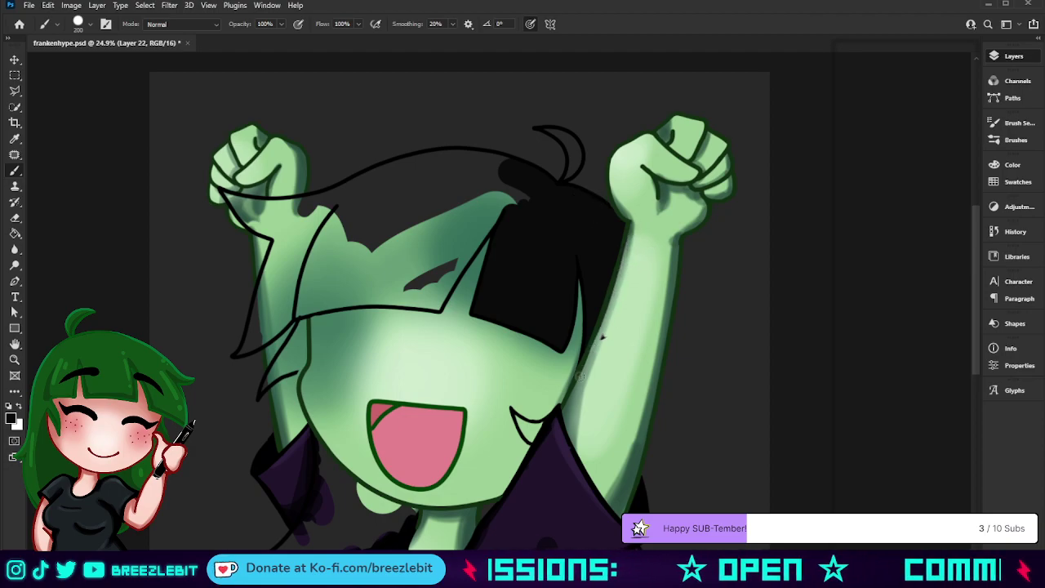
click(14, 218)
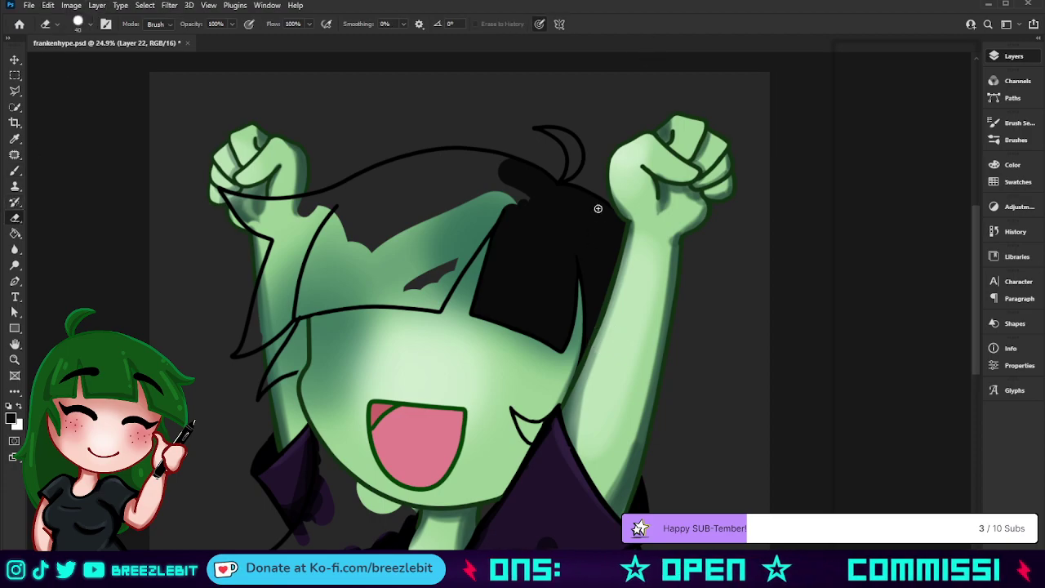
Fill the small pointed hair tip between the cheek and the right shirt sleeve with near-black
key(z)
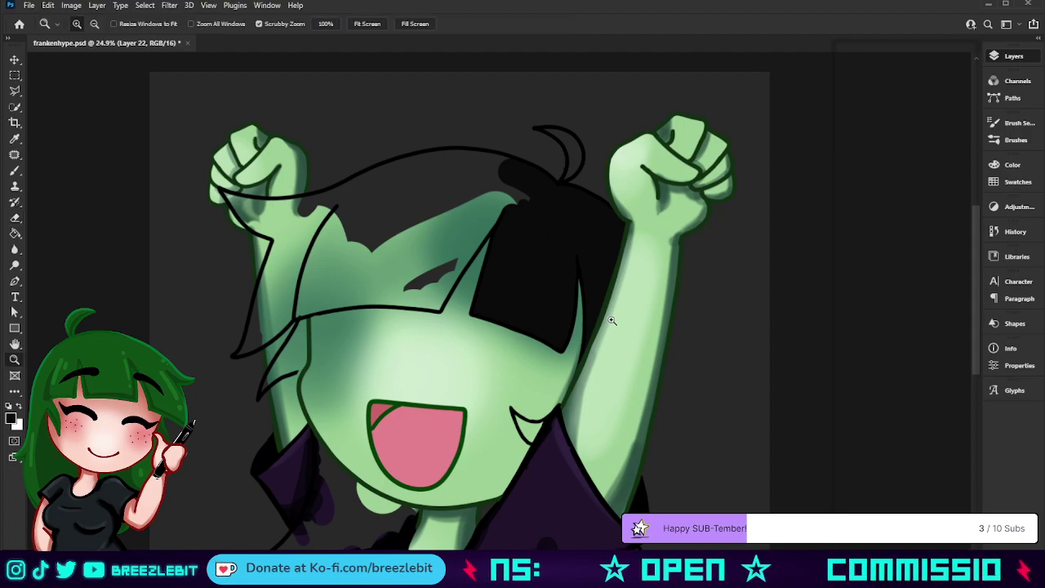
drag(546, 320, 612, 441)
drag(566, 497, 580, 347)
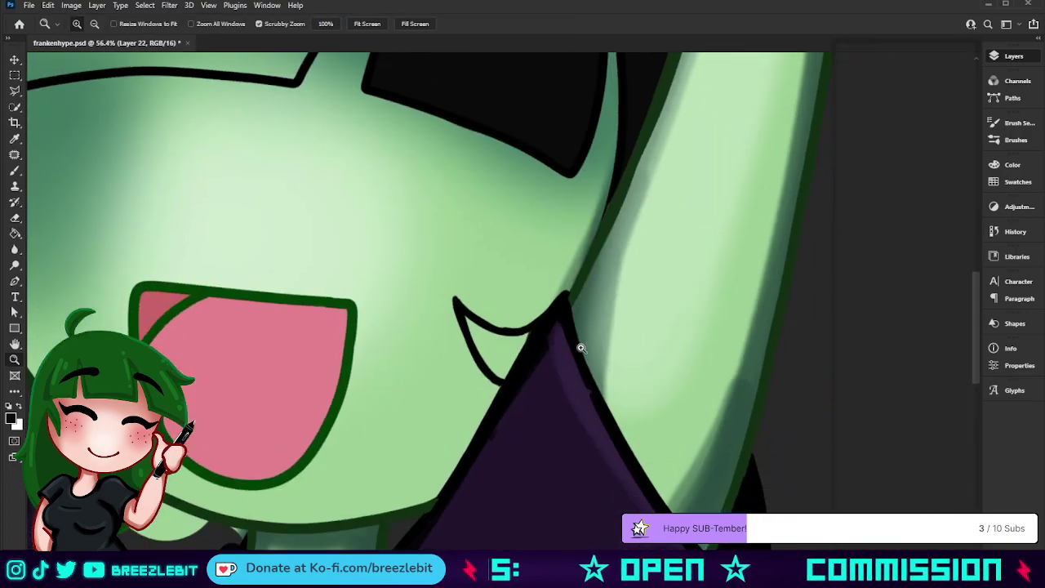
key(b)
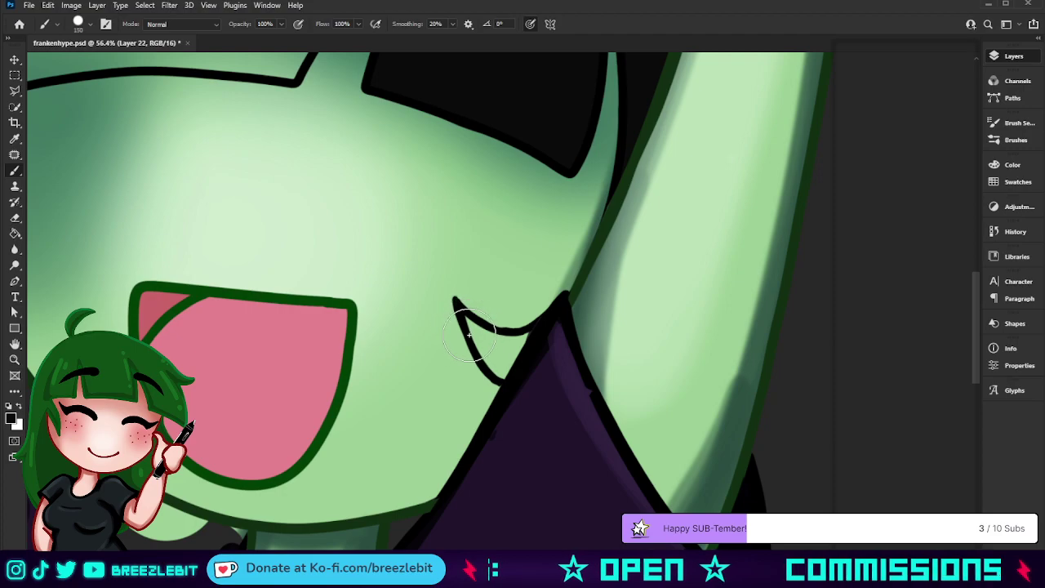
mouse_move(458, 305)
mouse_down()
mouse_move(491, 340)
mouse_move(529, 337)
mouse_move(509, 376)
mouse_move(476, 334)
mouse_move(499, 351)
mouse_up()
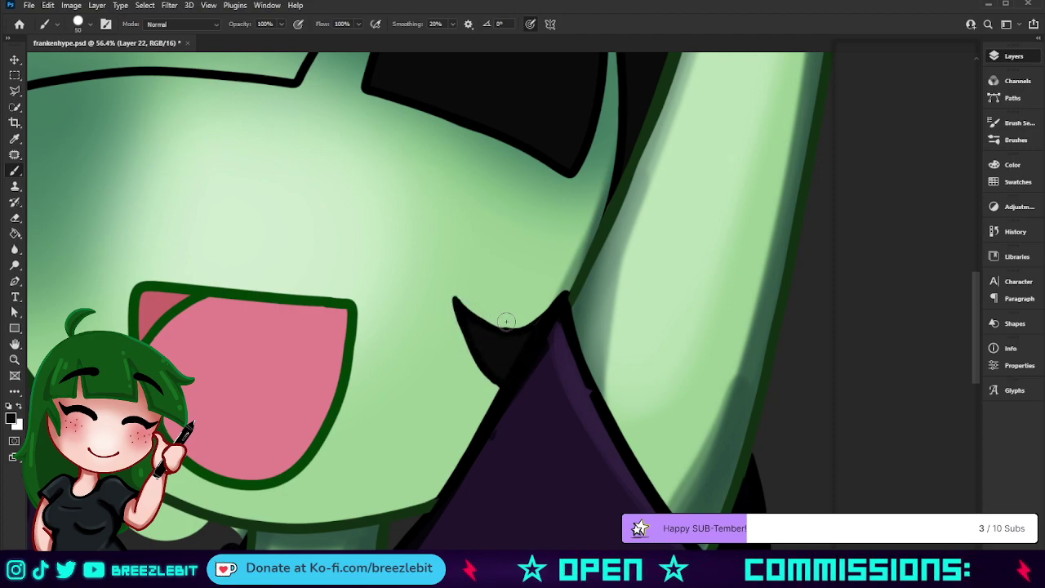
Paint near-black over the hair area below the jaw, between the neck and the left sleeve
drag(451, 445, 640, 229)
drag(559, 317, 558, 355)
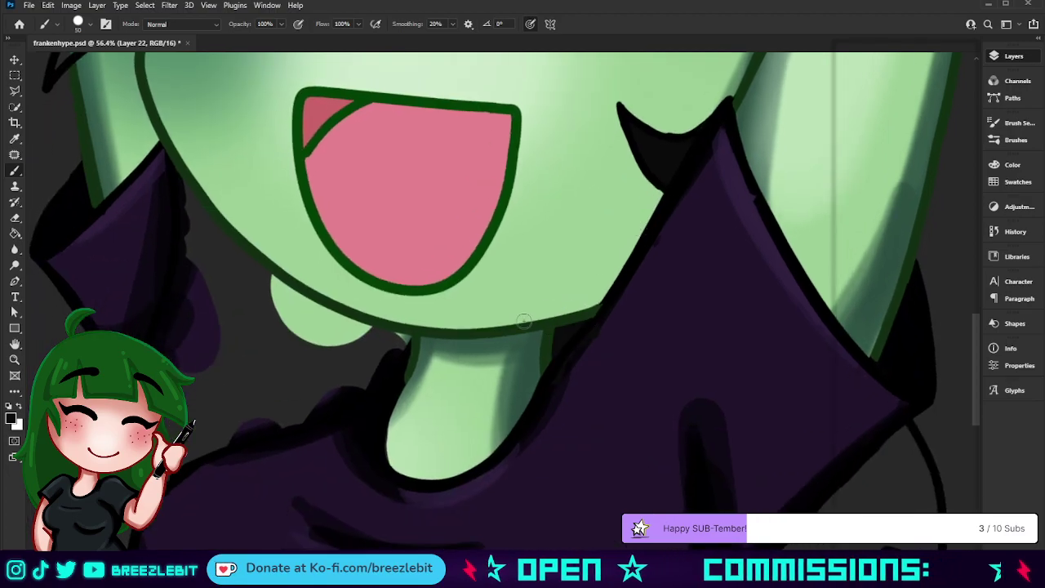
drag(481, 361, 556, 361)
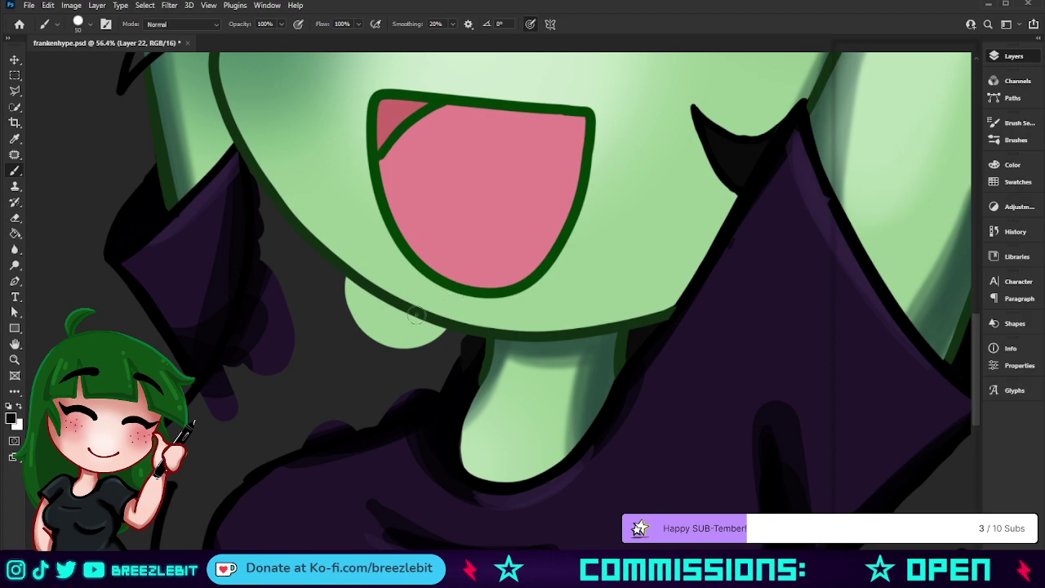
mouse_move(472, 348)
mouse_down()
mouse_move(355, 287)
mouse_move(367, 328)
mouse_move(329, 290)
mouse_move(394, 351)
mouse_move(449, 359)
mouse_move(412, 396)
mouse_move(293, 425)
mouse_move(313, 420)
mouse_move(368, 332)
mouse_move(403, 348)
mouse_move(383, 389)
mouse_move(349, 383)
mouse_move(289, 325)
mouse_move(283, 404)
mouse_move(267, 410)
mouse_move(258, 385)
mouse_move(273, 327)
mouse_up()
key(bracketright)
key(bracketright)
key(bracketright)
key(bracketright)
key(bracketright)
key(bracketleft)
key(bracketleft)
key(bracketleft)
mouse_move(270, 282)
mouse_down()
mouse_move(262, 306)
mouse_move(265, 274)
mouse_move(235, 356)
mouse_move(266, 252)
mouse_up()
Fill the remaining gaps along the left jawline and sleeve with near-black, using 25 px and 50 px brushes
key(bracketleft)
key(bracketleft)
key(bracketleft)
key(bracketleft)
key(bracketleft)
key(bracketleft)
key(bracketleft)
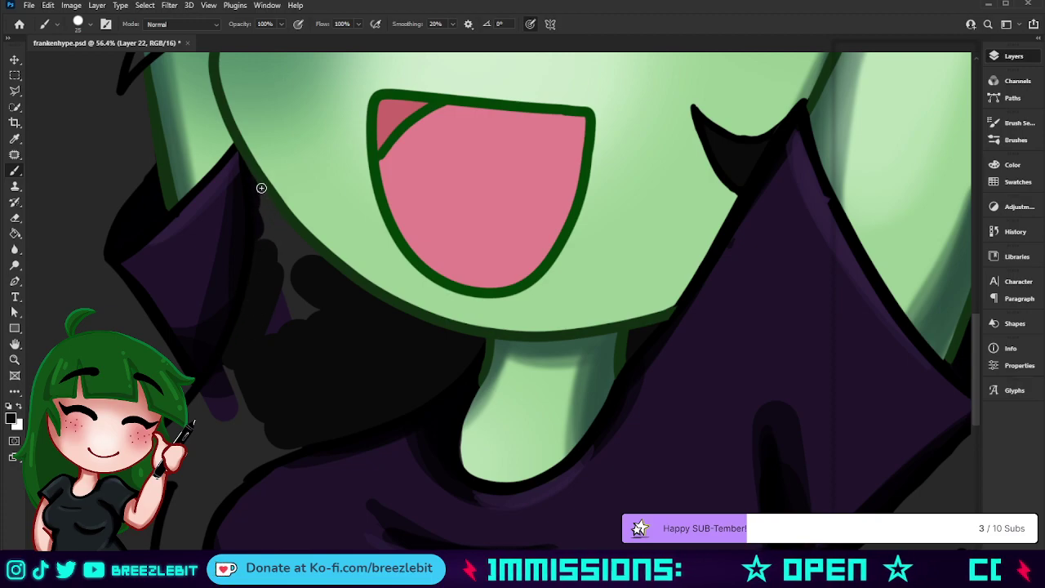
drag(261, 188, 321, 272)
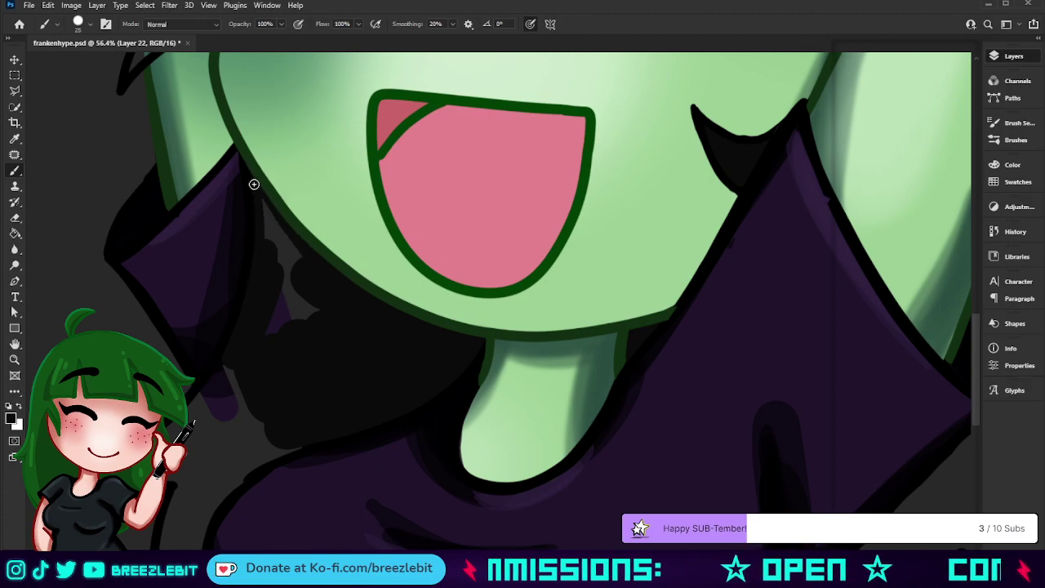
key(bracketright)
key(bracketright)
mouse_move(269, 210)
mouse_down()
mouse_move(294, 265)
mouse_move(306, 267)
mouse_move(295, 273)
mouse_move(309, 350)
mouse_move(285, 321)
mouse_move(271, 286)
mouse_up()
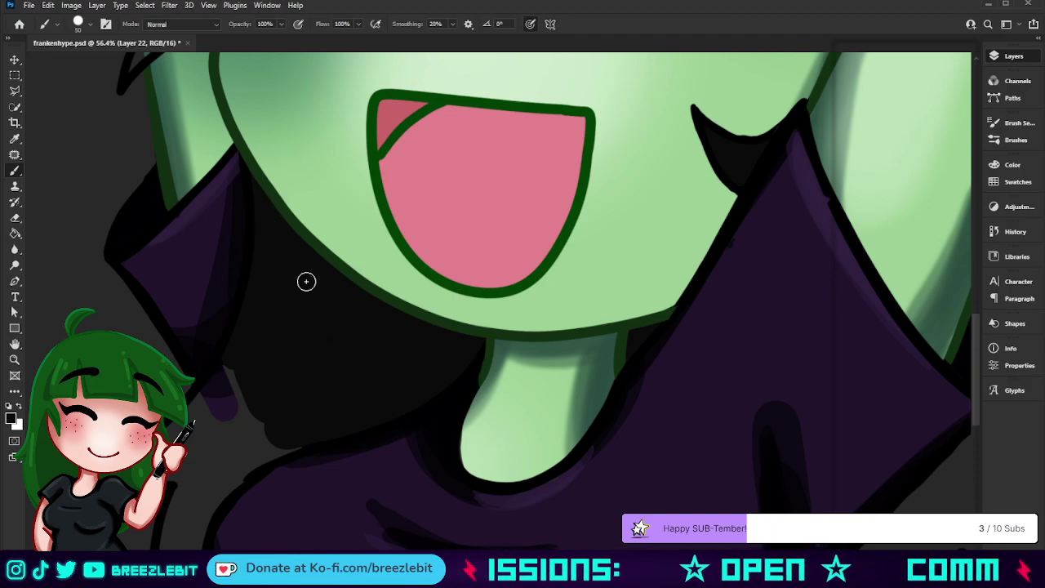
Rotate the canvas and fill the two pointed hair tips beside the shirt's left side with near-black, then reset the rotation
drag(372, 441, 667, 226)
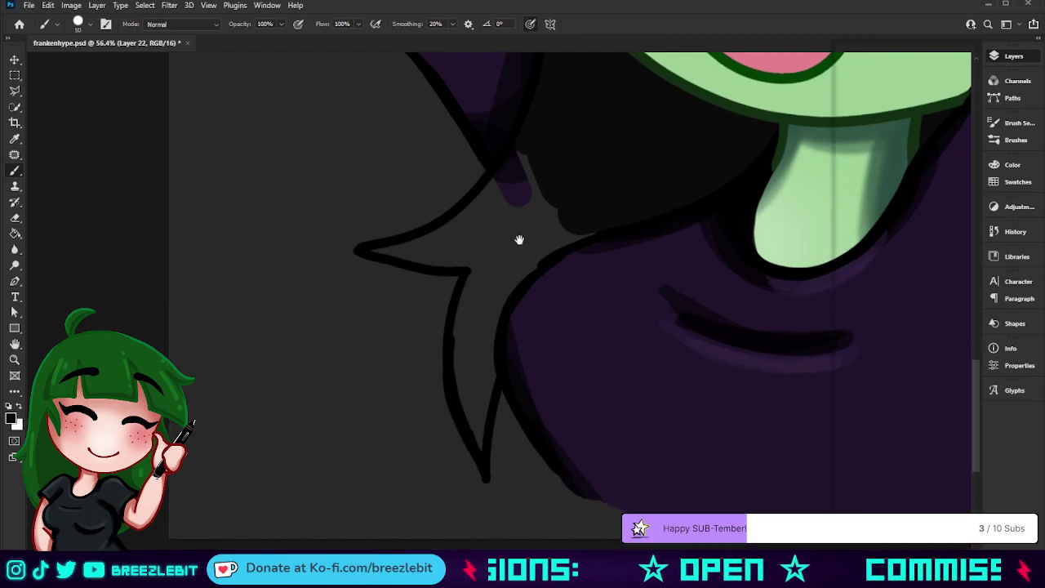
drag(517, 236, 534, 242)
key(r)
drag(655, 318, 564, 179)
key(b)
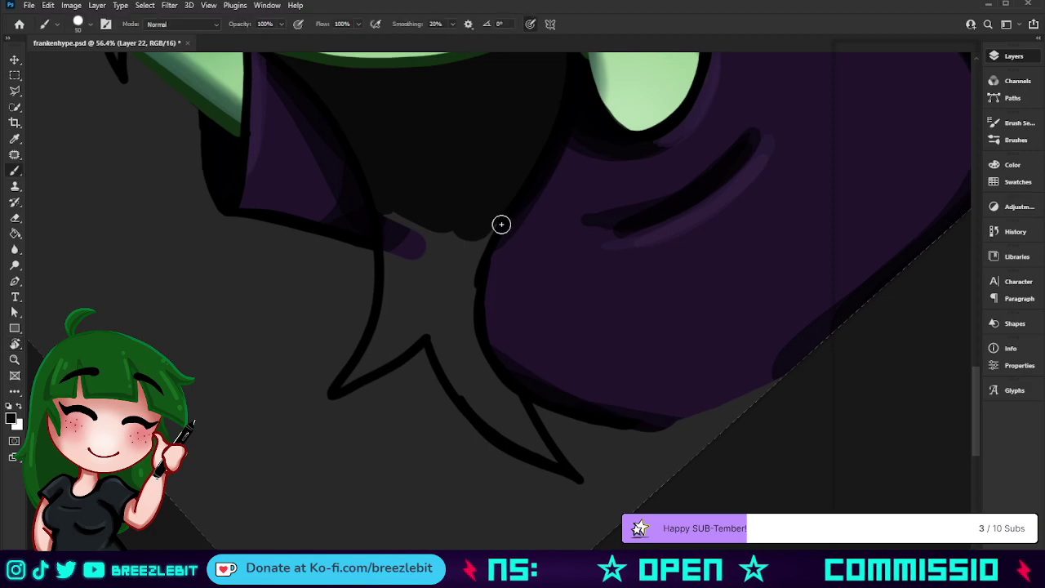
mouse_move(501, 224)
mouse_down()
mouse_move(481, 229)
mouse_move(465, 299)
mouse_move(451, 214)
mouse_move(417, 220)
mouse_move(474, 291)
mouse_move(490, 283)
mouse_up()
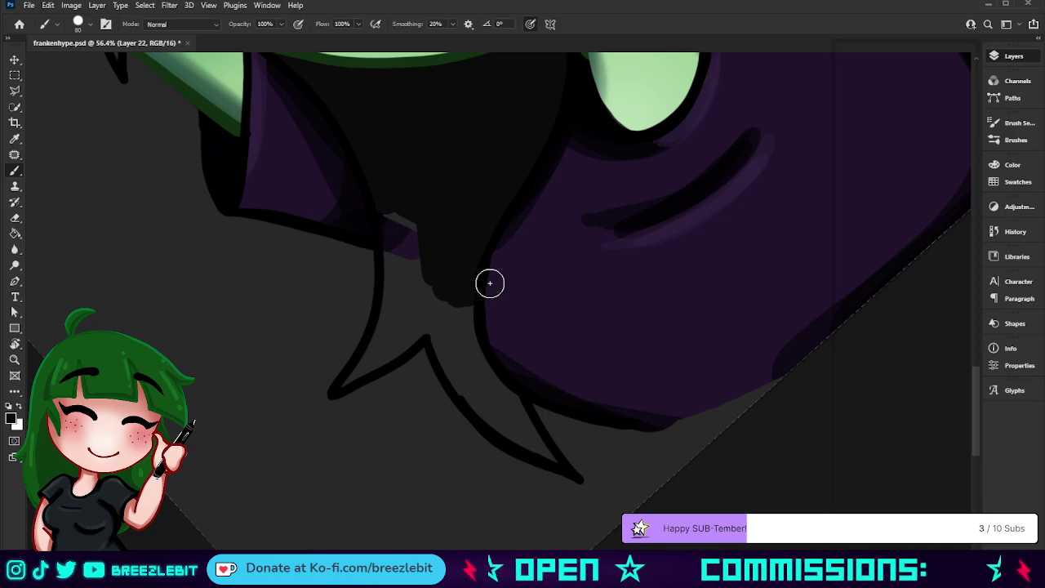
mouse_move(490, 283)
mouse_down()
mouse_move(433, 223)
mouse_move(419, 245)
mouse_move(400, 202)
mouse_move(394, 266)
mouse_move(420, 325)
mouse_move(386, 349)
mouse_move(393, 304)
mouse_move(374, 357)
mouse_up()
key(bracketleft)
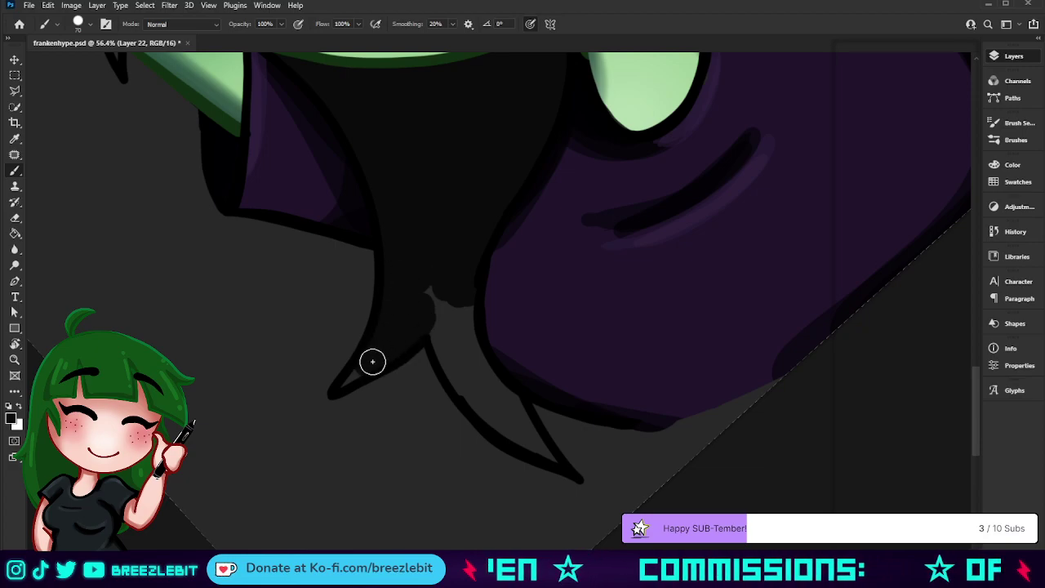
drag(430, 310, 440, 341)
mouse_move(456, 385)
mouse_down()
mouse_move(553, 462)
mouse_move(482, 354)
mouse_move(472, 254)
mouse_move(527, 437)
mouse_move(454, 338)
mouse_move(449, 355)
mouse_move(452, 324)
mouse_move(499, 446)
mouse_up()
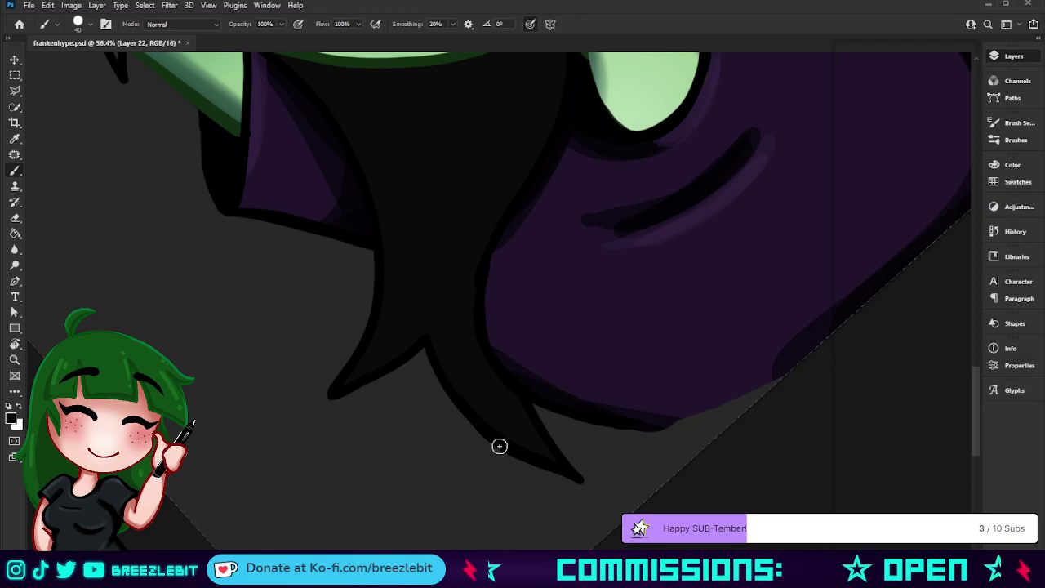
key(Escape)
Fill the curled hair strand on top of the head with near-black, using a 40 px brush
key(z)
drag(558, 383, 464, 389)
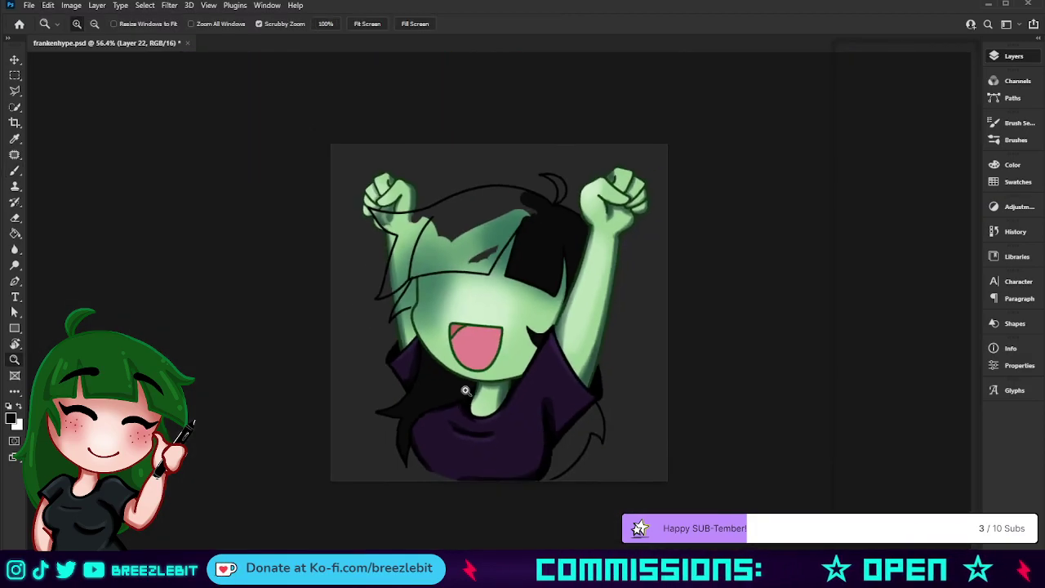
drag(527, 258, 530, 368)
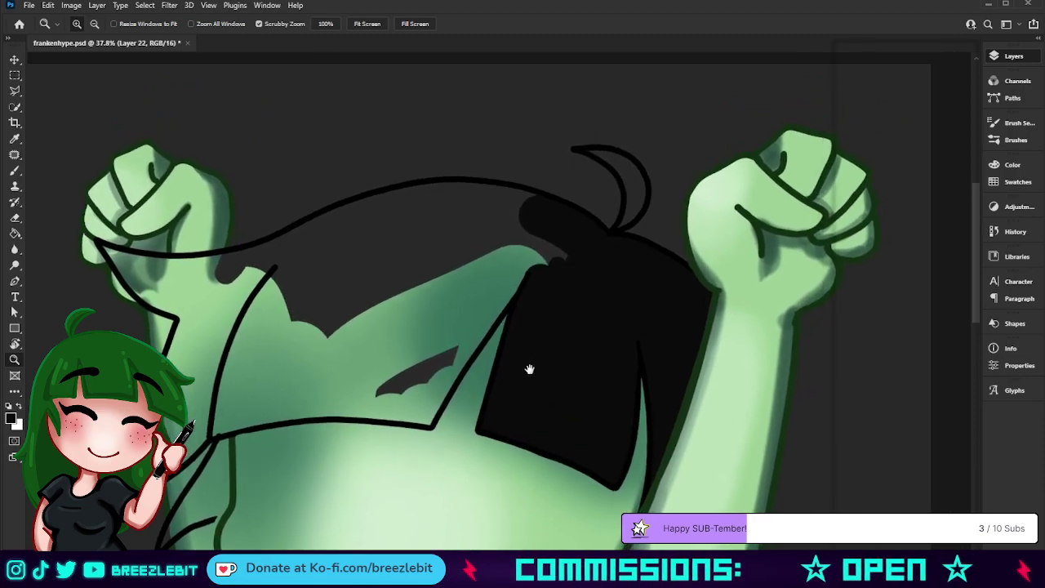
mouse_move(599, 237)
mouse_down()
mouse_move(653, 240)
mouse_move(460, 420)
mouse_up()
key(b)
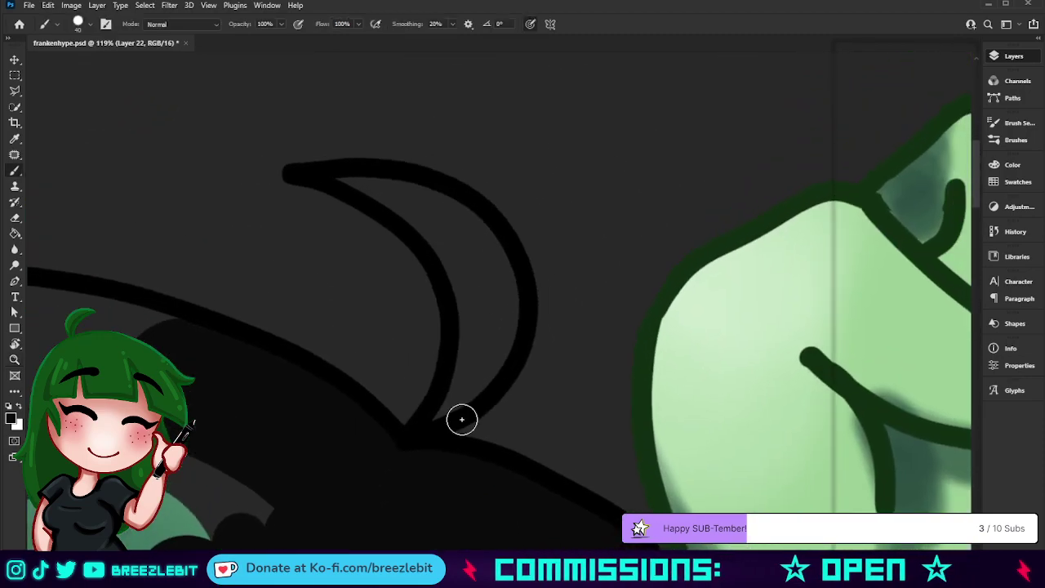
mouse_move(344, 186)
mouse_down()
mouse_move(428, 193)
mouse_move(485, 234)
mouse_move(510, 299)
mouse_move(493, 360)
mouse_move(425, 422)
mouse_move(444, 405)
mouse_move(441, 416)
mouse_move(468, 324)
mouse_move(426, 243)
mouse_move(328, 177)
mouse_move(447, 236)
mouse_move(478, 381)
mouse_move(455, 246)
mouse_move(498, 288)
mouse_move(497, 435)
mouse_move(517, 392)
mouse_move(429, 378)
mouse_move(635, 253)
mouse_up()
Enlarge the brush and paint near-black across the crown, from the right hair section towards the left fringe
key(z)
key(b)
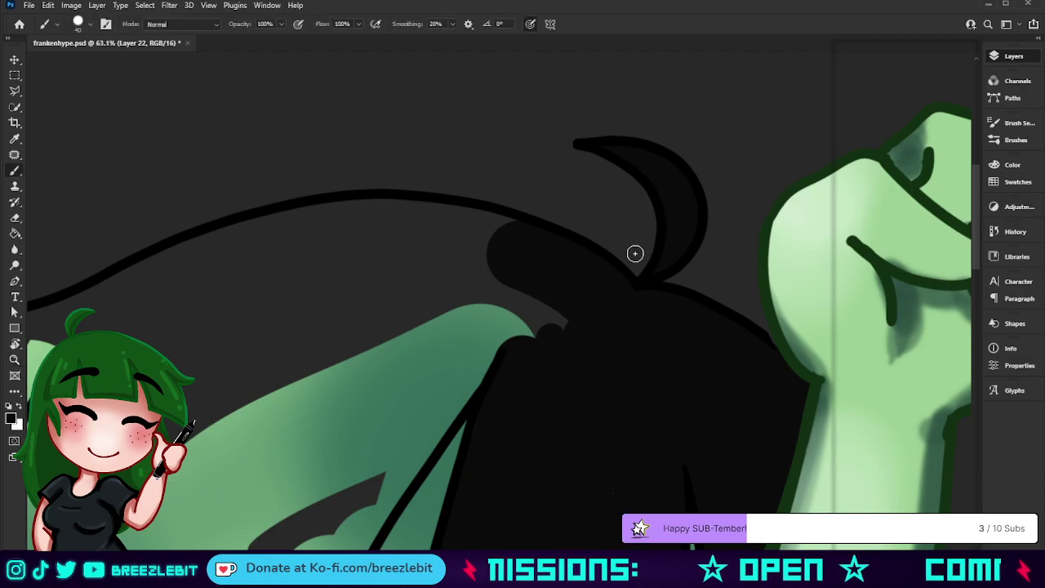
key(bracketright)
key(bracketright)
key(bracketright)
key(bracketright)
key(bracketright)
key(bracketright)
key(bracketright)
key(bracketright)
key(bracketright)
key(bracketright)
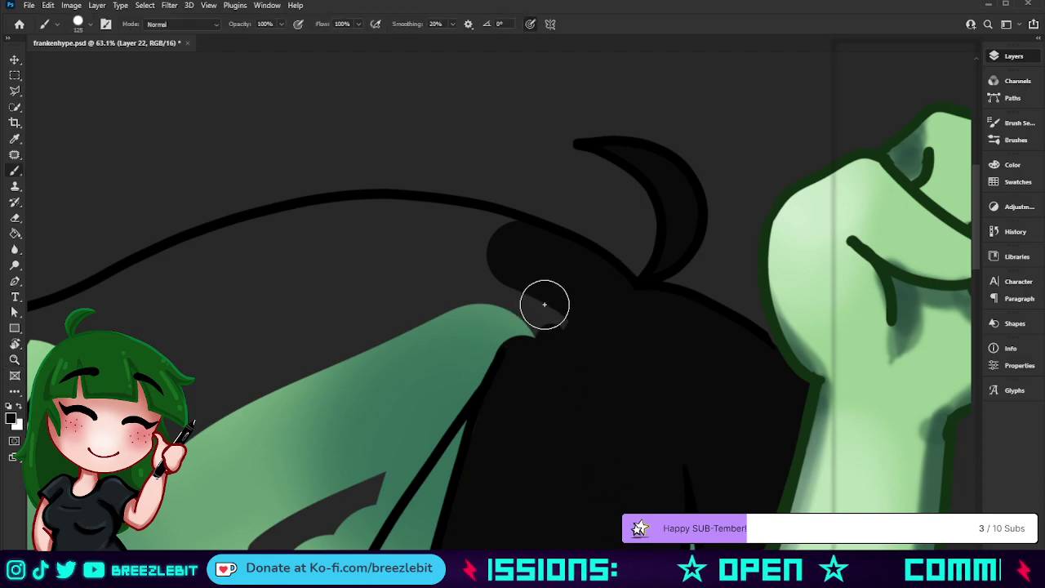
mouse_move(574, 310)
mouse_down()
mouse_move(494, 254)
mouse_move(506, 253)
mouse_move(477, 245)
mouse_move(285, 241)
mouse_move(155, 296)
mouse_move(296, 343)
mouse_move(489, 319)
mouse_move(540, 326)
mouse_move(336, 293)
mouse_move(248, 386)
mouse_up()
Paint near-black along the inside of the left fringe's outline with a brush of about 100 px
mouse_move(478, 285)
mouse_down()
mouse_move(548, 240)
mouse_move(662, 122)
mouse_up()
key(bracketleft)
key(bracketleft)
key(bracketleft)
key(bracketleft)
key(bracketleft)
key(bracketleft)
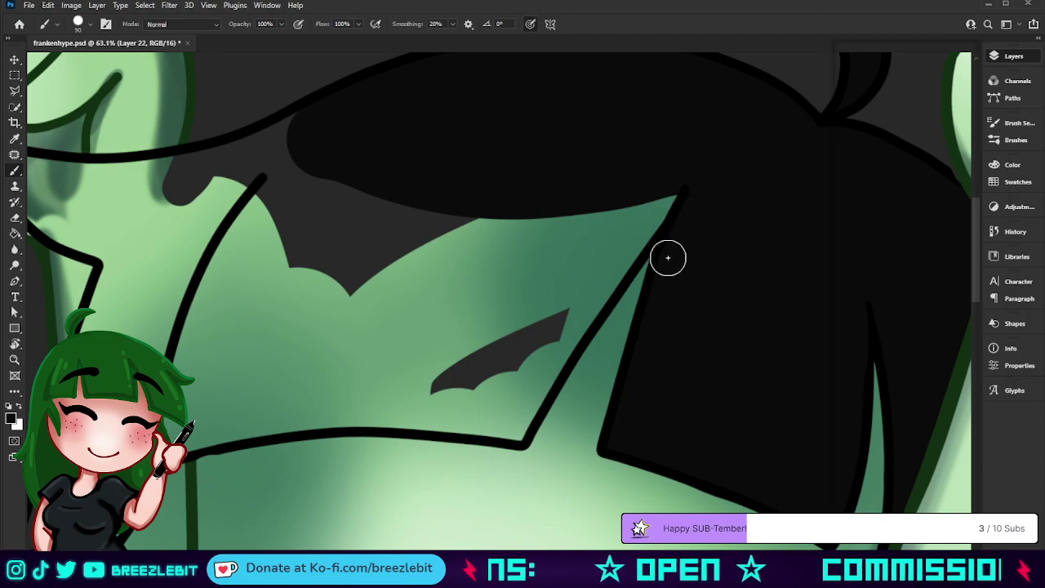
mouse_move(660, 201)
mouse_down()
mouse_move(509, 430)
mouse_move(282, 417)
mouse_move(196, 432)
mouse_move(181, 425)
mouse_move(210, 280)
mouse_up()
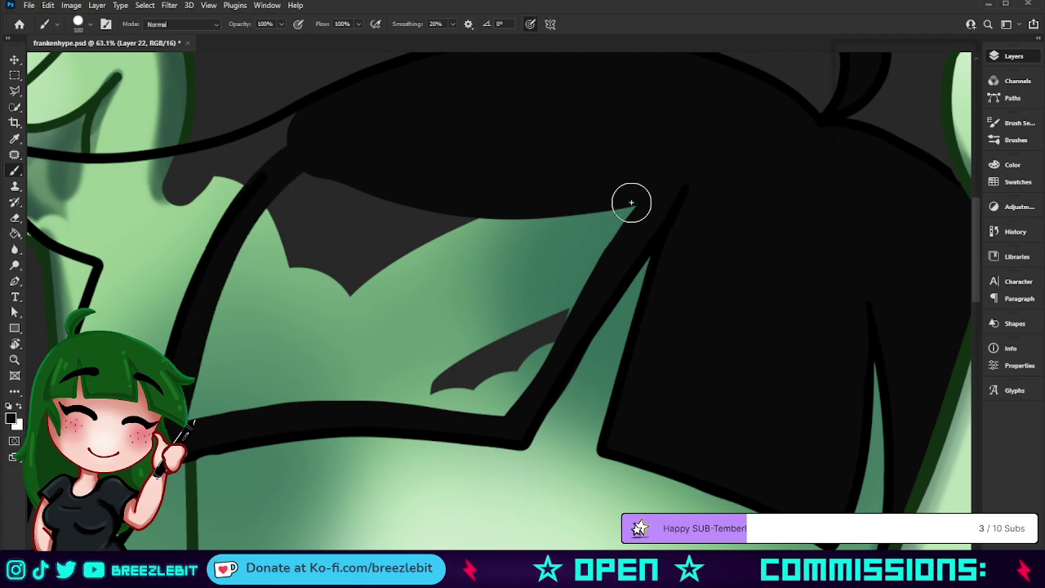
Fill the remaining gaps in the left half of the bangs with black using a 150 px brush
key(bracketright)
key(bracketright)
key(bracketright)
key(bracketright)
mouse_move(625, 203)
mouse_down()
mouse_move(566, 286)
mouse_move(512, 381)
mouse_move(462, 396)
mouse_move(320, 380)
mouse_move(205, 392)
mouse_move(268, 252)
mouse_move(334, 151)
mouse_move(276, 273)
mouse_move(277, 337)
mouse_move(357, 174)
mouse_move(414, 229)
mouse_move(597, 210)
mouse_move(488, 358)
mouse_move(507, 281)
mouse_move(353, 254)
mouse_move(319, 291)
mouse_move(473, 373)
mouse_move(288, 362)
mouse_move(403, 273)
mouse_move(459, 335)
mouse_move(353, 282)
mouse_move(443, 413)
mouse_move(528, 380)
mouse_move(641, 367)
mouse_move(697, 406)
mouse_up()
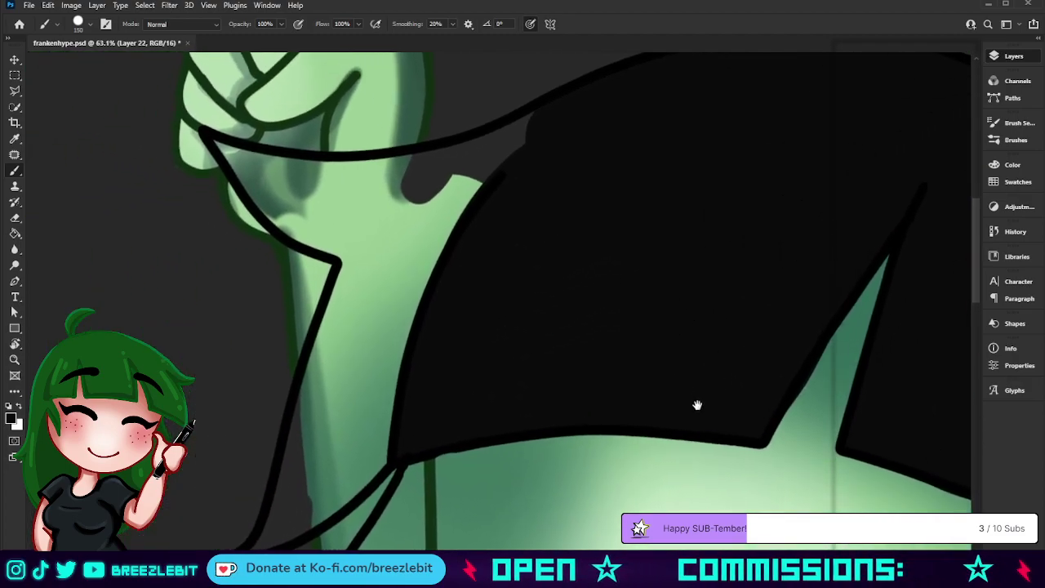
Paint black inside the pointed hair tip that overlaps the left fist using a 70 px brush
drag(491, 366, 531, 411)
key(bracketleft)
key(bracketleft)
key(bracketleft)
key(bracketleft)
key(bracketleft)
key(bracketleft)
key(bracketleft)
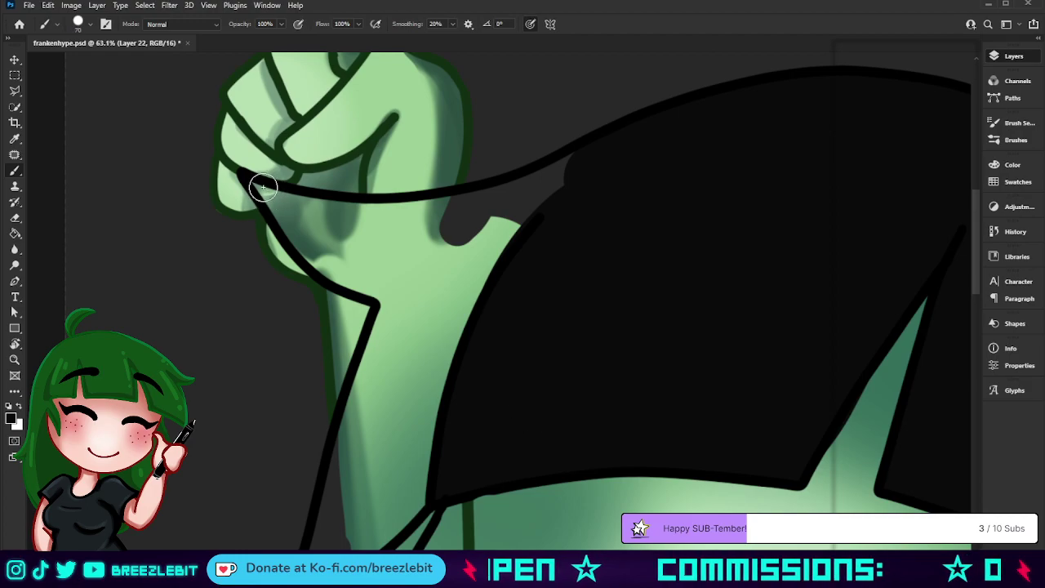
mouse_move(256, 180)
mouse_down()
mouse_move(308, 246)
mouse_move(385, 295)
mouse_move(310, 254)
mouse_move(271, 194)
mouse_move(363, 208)
mouse_move(488, 194)
mouse_move(630, 136)
mouse_move(449, 245)
mouse_up()
Fill the outer left hair strand over the wrist and forearm with black using a 100 px brush
key(bracketright)
key(bracketright)
key(bracketright)
key(bracketright)
key(bracketright)
mouse_move(528, 204)
mouse_down()
mouse_move(437, 240)
mouse_move(301, 212)
mouse_move(455, 226)
mouse_move(410, 228)
mouse_move(317, 207)
mouse_move(323, 229)
mouse_move(419, 280)
mouse_move(529, 216)
mouse_move(433, 295)
mouse_move(396, 388)
mouse_move(396, 249)
mouse_move(401, 288)
mouse_move(362, 426)
mouse_move(430, 357)
mouse_move(487, 257)
mouse_move(414, 486)
mouse_move(361, 537)
mouse_move(414, 497)
mouse_move(364, 540)
mouse_move(413, 435)
mouse_move(380, 487)
mouse_move(350, 499)
mouse_move(360, 433)
mouse_move(339, 502)
mouse_move(361, 423)
mouse_move(388, 443)
mouse_move(347, 545)
mouse_up()
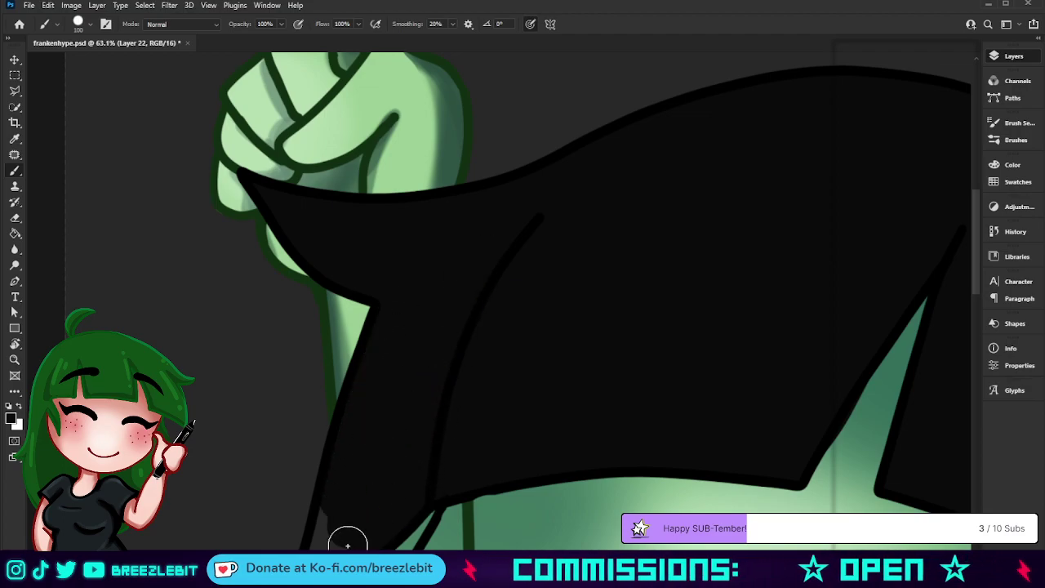
Fill the lower tip of the outer left strand and the small strand behind it with black using a 40 px brush
drag(414, 494, 556, 300)
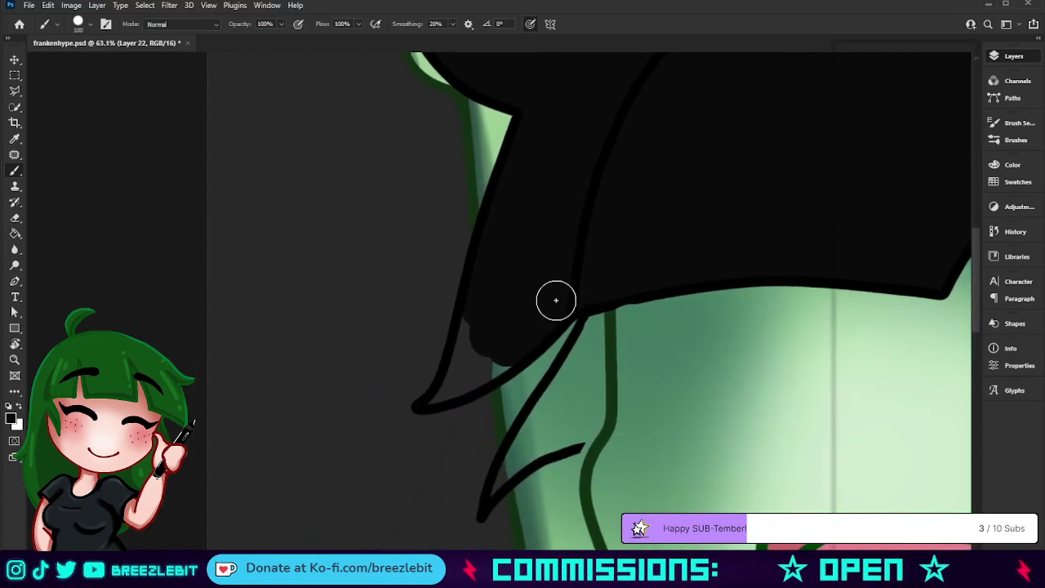
key(bracketleft)
key(bracketleft)
key(bracketleft)
key(bracketleft)
key(bracketleft)
key(bracketleft)
mouse_move(485, 310)
mouse_down()
mouse_move(452, 375)
mouse_move(427, 407)
mouse_move(485, 379)
mouse_move(518, 347)
mouse_move(447, 392)
mouse_move(479, 346)
mouse_up()
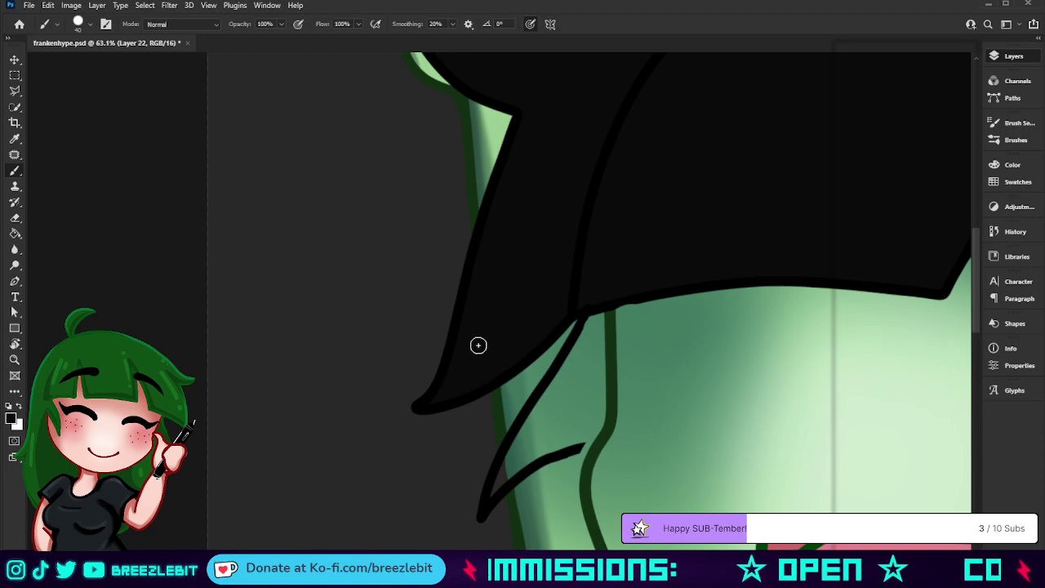
mouse_move(599, 319)
mouse_down()
mouse_move(600, 426)
mouse_move(598, 302)
mouse_move(661, 289)
mouse_move(600, 434)
mouse_move(606, 421)
mouse_move(588, 441)
mouse_move(579, 446)
mouse_move(581, 432)
mouse_move(524, 463)
mouse_move(487, 500)
mouse_move(592, 318)
mouse_move(516, 473)
mouse_move(589, 345)
mouse_move(564, 429)
mouse_move(590, 380)
mouse_move(575, 425)
mouse_move(585, 372)
mouse_move(613, 398)
mouse_move(259, 268)
mouse_up()
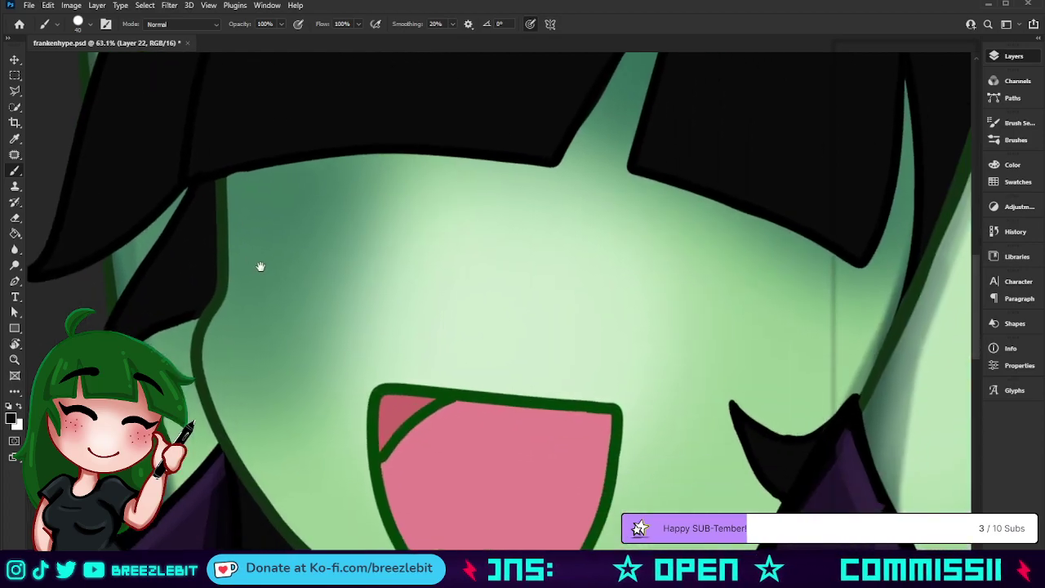
Paint black along the inner edges of the hair lock beneath the right sleeve using a 40 px brush
key(z)
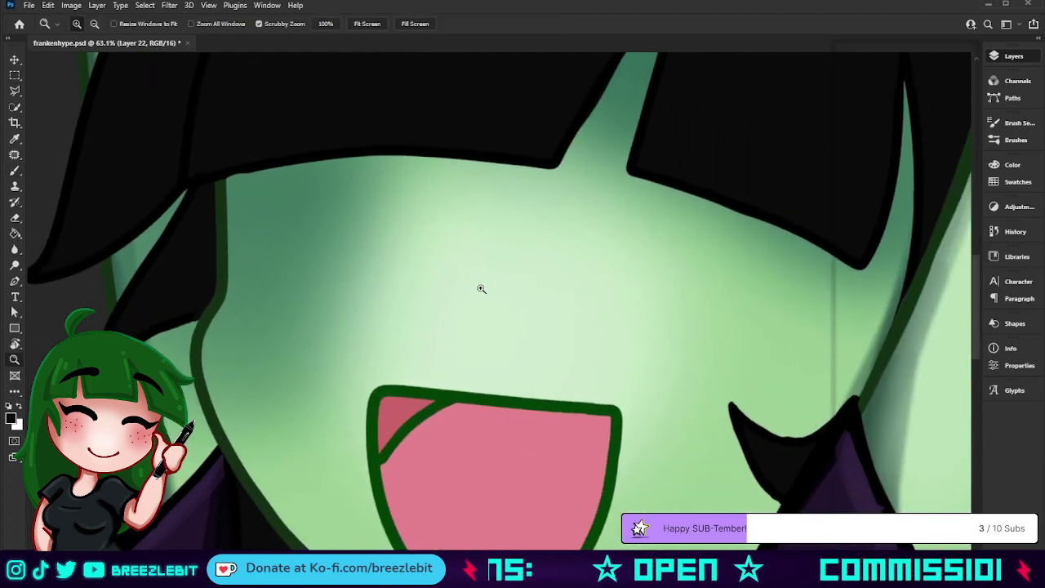
drag(481, 289, 412, 310)
drag(569, 395, 625, 401)
drag(634, 420, 522, 243)
drag(586, 321, 603, 327)
key(b)
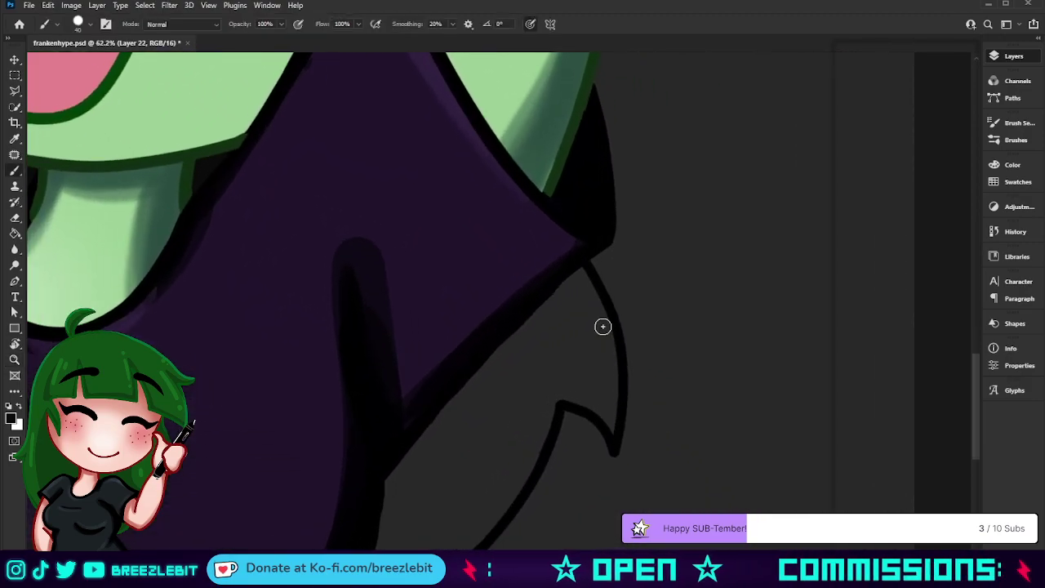
mouse_move(589, 273)
mouse_down()
mouse_move(611, 435)
mouse_move(612, 338)
mouse_move(598, 298)
mouse_move(609, 414)
mouse_move(559, 389)
mouse_move(497, 520)
mouse_up()
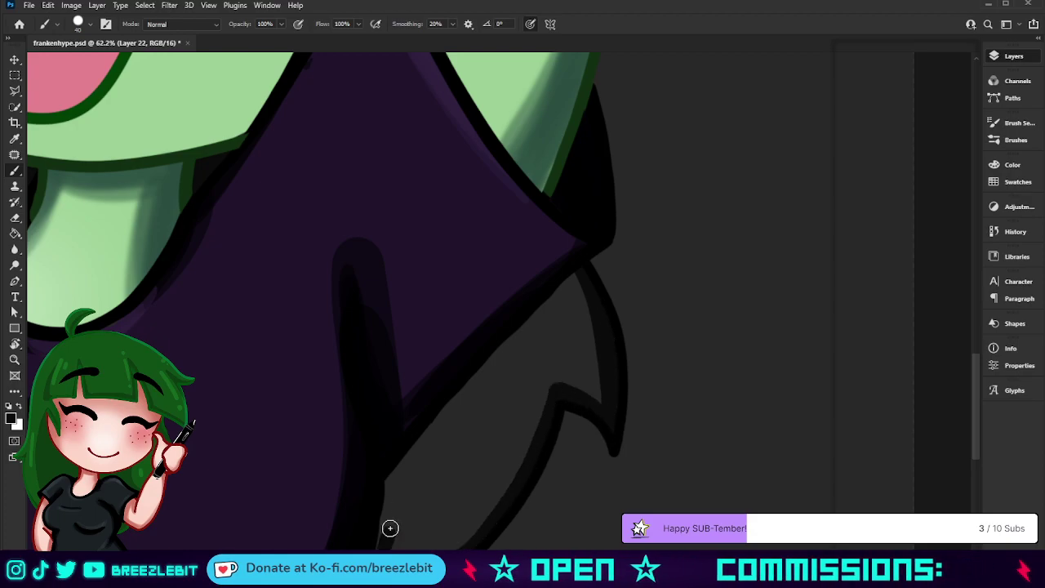
mouse_move(390, 528)
mouse_down()
mouse_move(386, 545)
mouse_move(388, 500)
mouse_up()
drag(457, 474, 486, 325)
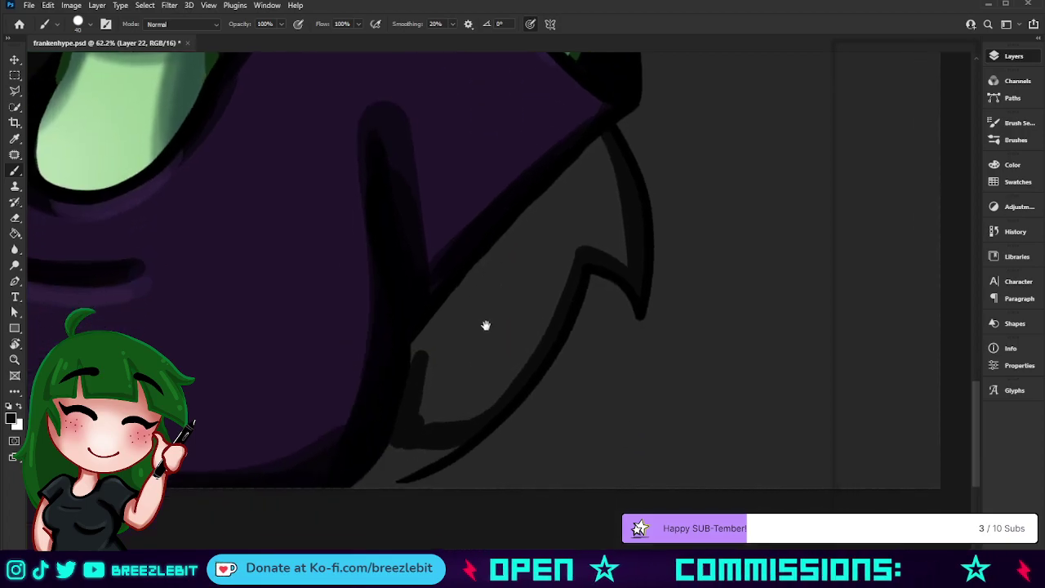
drag(392, 455, 351, 495)
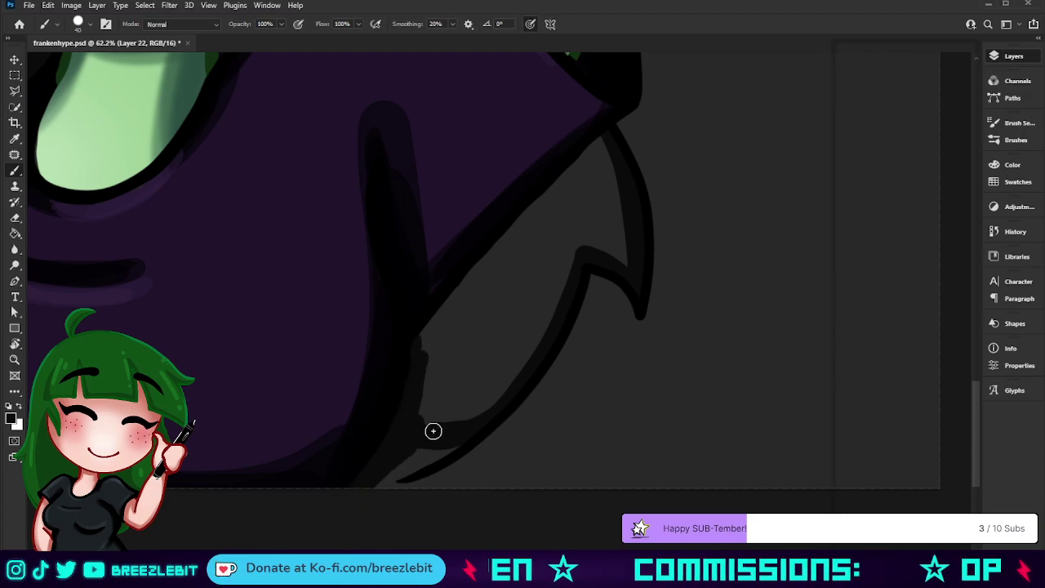
Fill the interior of the hair lock beneath the right sleeve with black, enlarging the brush to 150 px
mouse_move(433, 429)
mouse_down()
mouse_move(472, 408)
mouse_move(472, 429)
mouse_move(359, 490)
mouse_move(469, 435)
mouse_move(389, 473)
mouse_move(481, 340)
mouse_move(476, 409)
mouse_move(434, 426)
mouse_move(518, 355)
mouse_move(553, 240)
mouse_move(480, 341)
mouse_move(448, 358)
mouse_move(445, 345)
mouse_move(596, 160)
mouse_move(622, 246)
mouse_move(513, 260)
mouse_up()
key(bracketright)
key(bracketright)
key(bracketright)
key(bracketright)
key(bracketright)
key(bracketright)
key(bracketright)
key(bracketright)
key(bracketright)
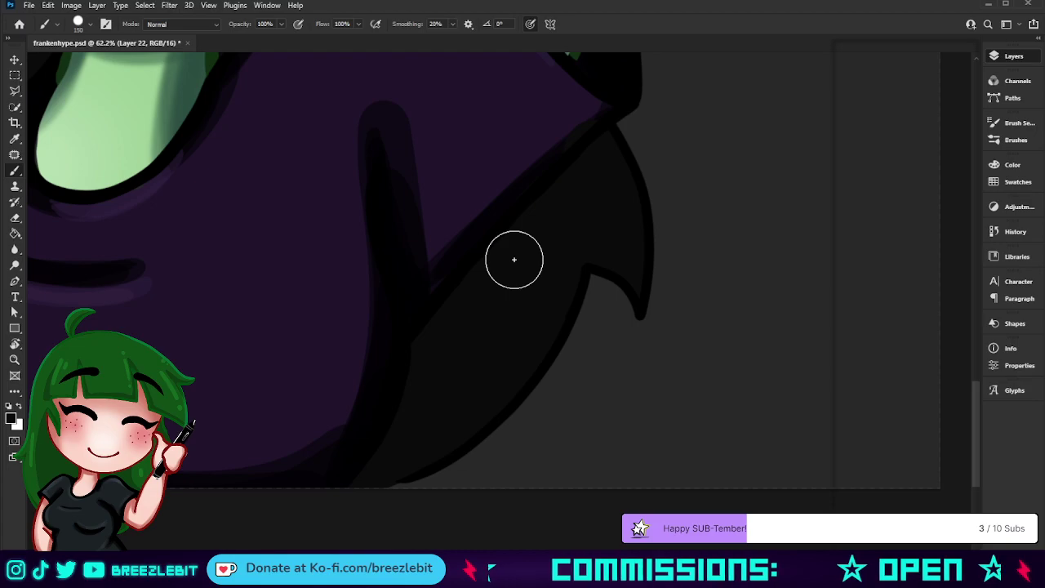
Apply a Hue/Saturation adjustment to the orange hair outlines, desaturating and darkening them to near-black
key(z)
mouse_move(588, 343)
mouse_down()
mouse_move(516, 332)
mouse_move(555, 331)
mouse_up()
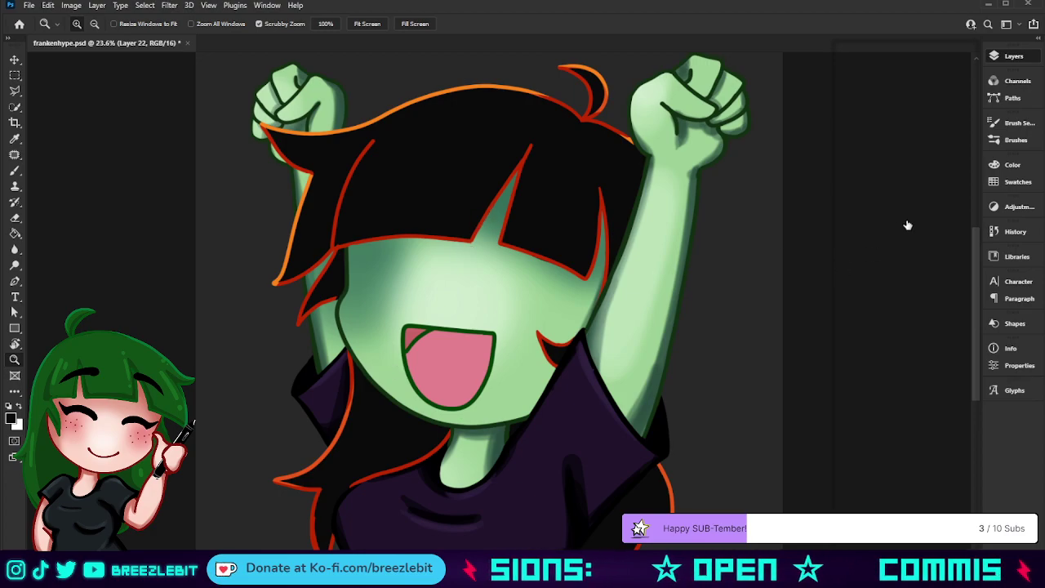
click(870, 209)
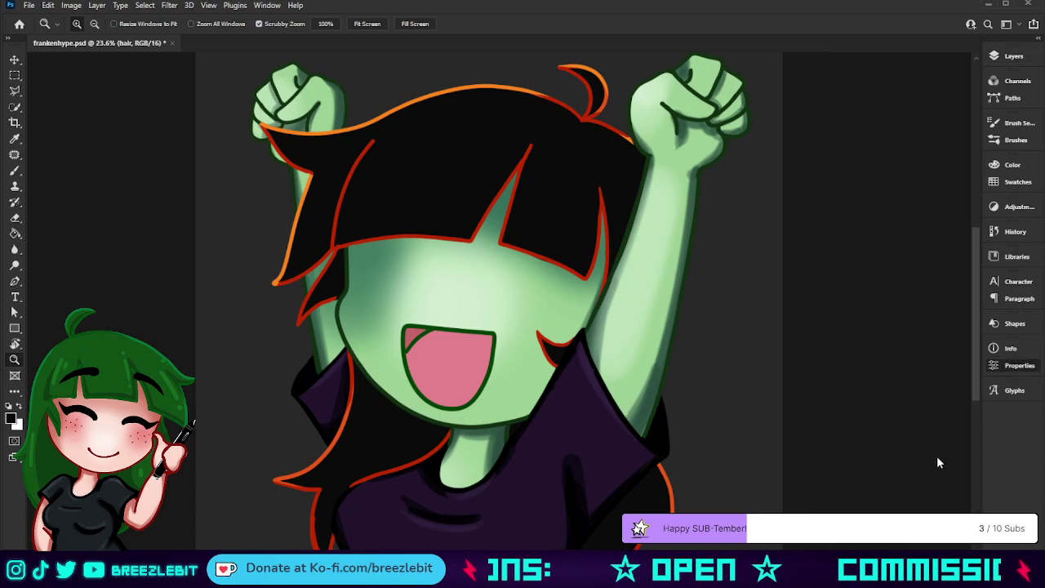
key(alt+bracketright)
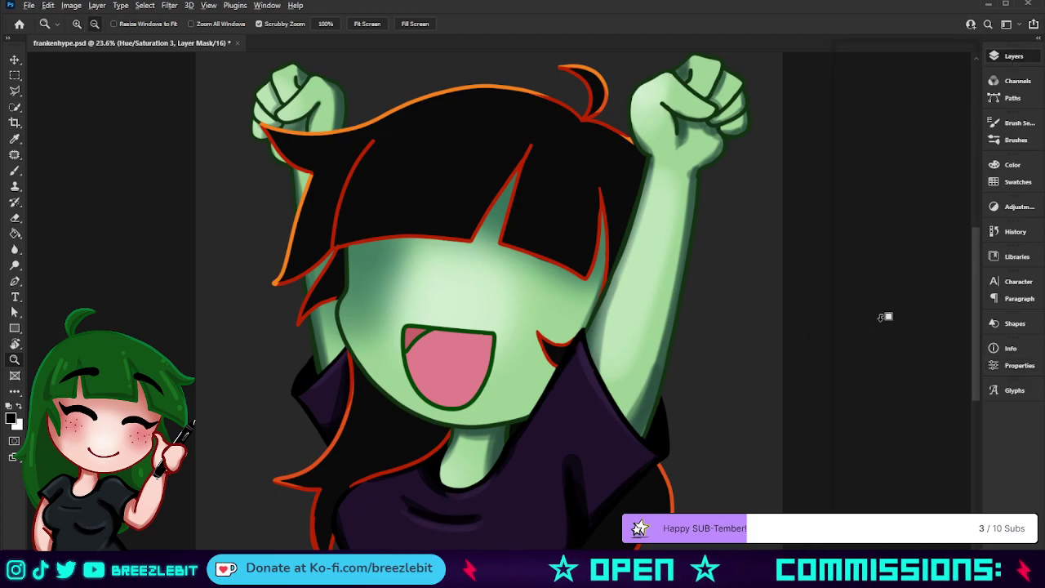
key(ctrl+2)
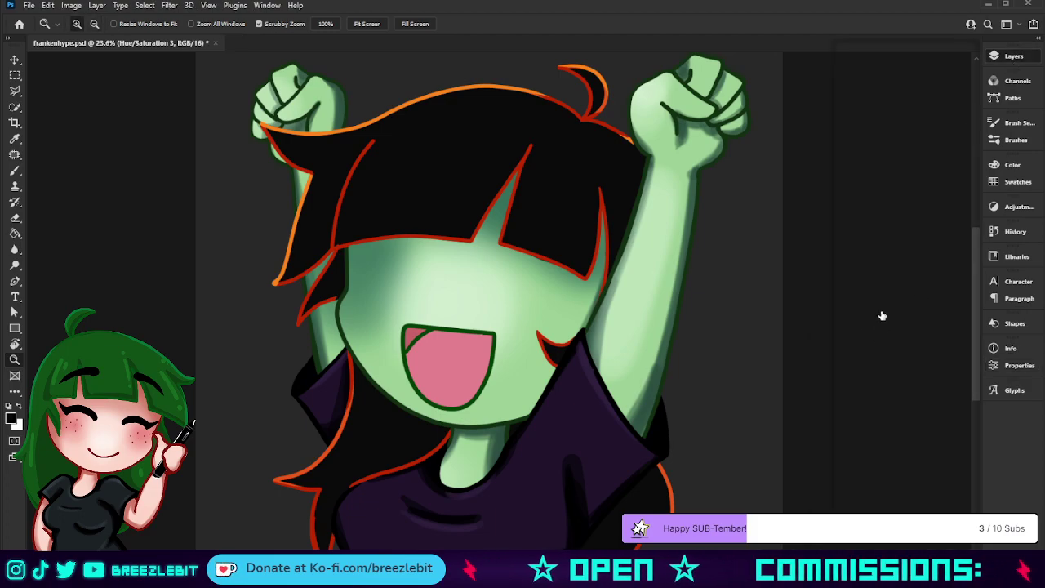
double_click(877, 308)
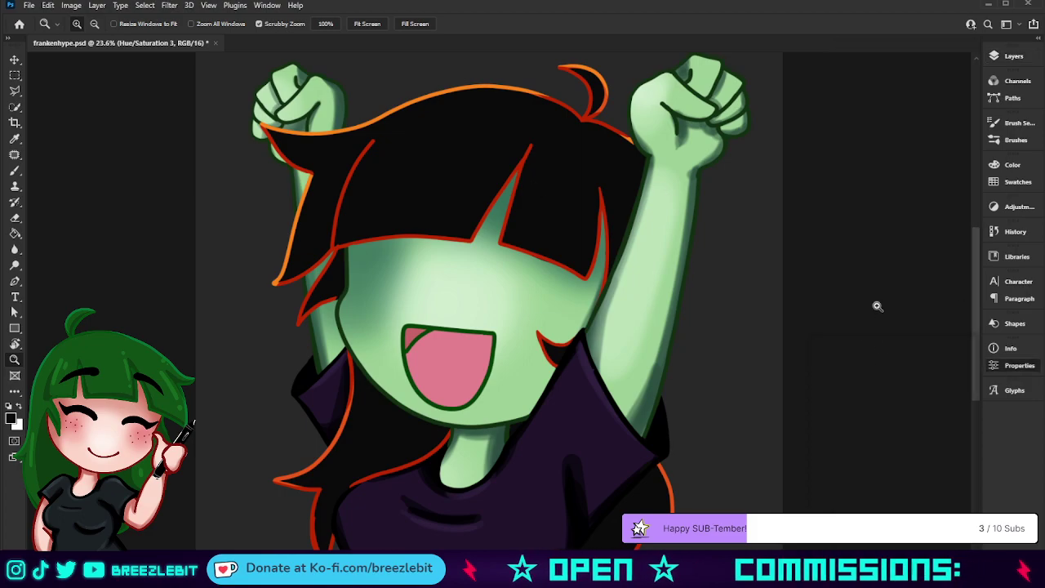
drag(850, 452, 821, 453)
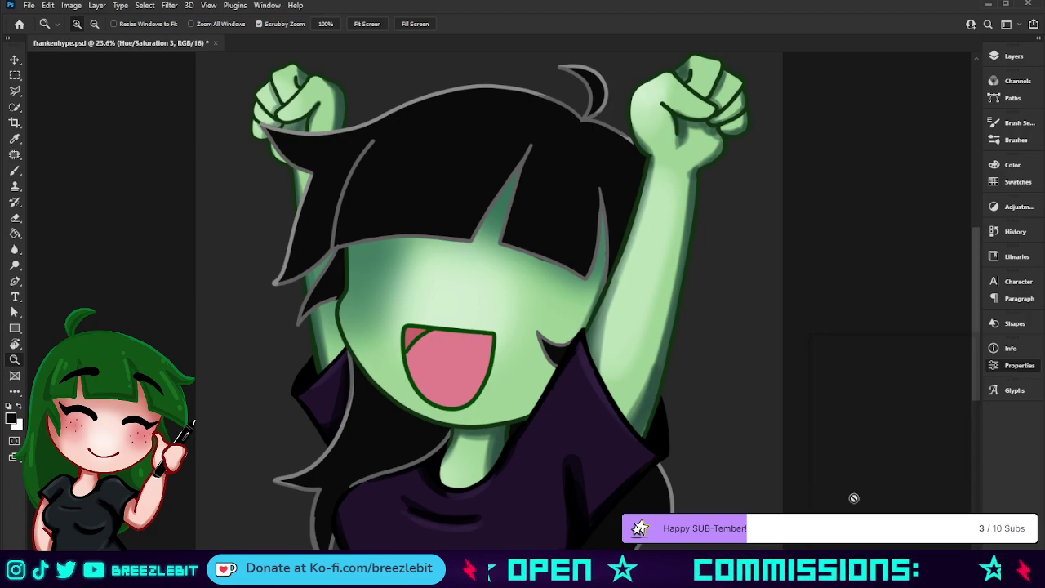
drag(879, 476, 841, 478)
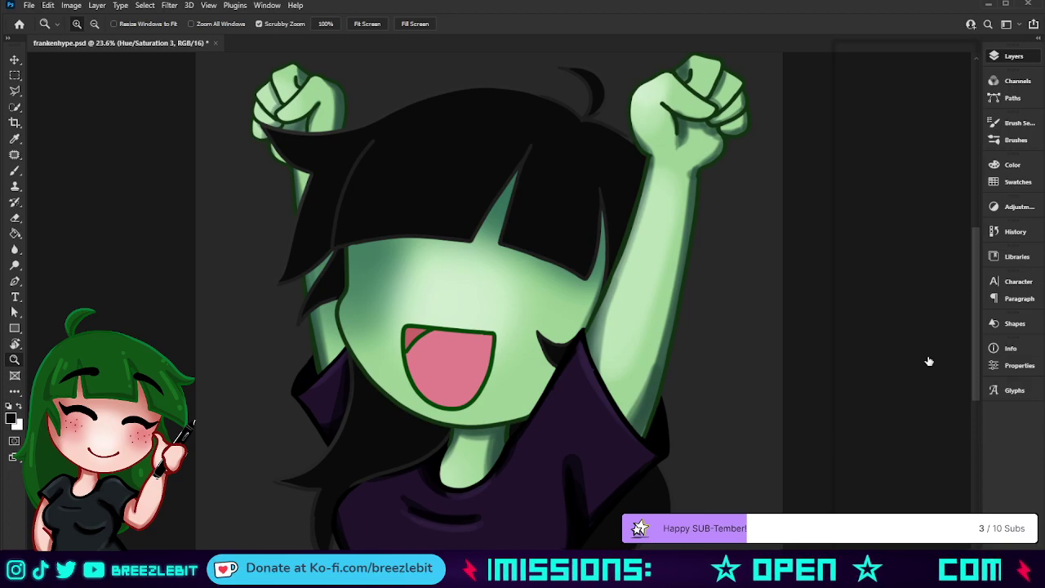
Show the shaded green hair copy over the black base and cycle its blend mode to a dark grey look
drag(912, 459, 926, 306)
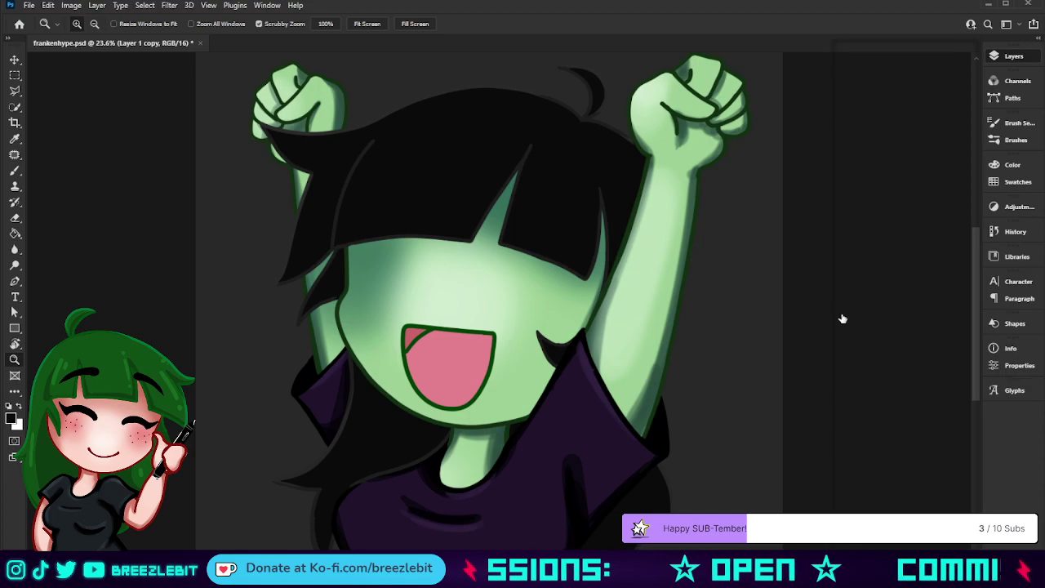
click(845, 356)
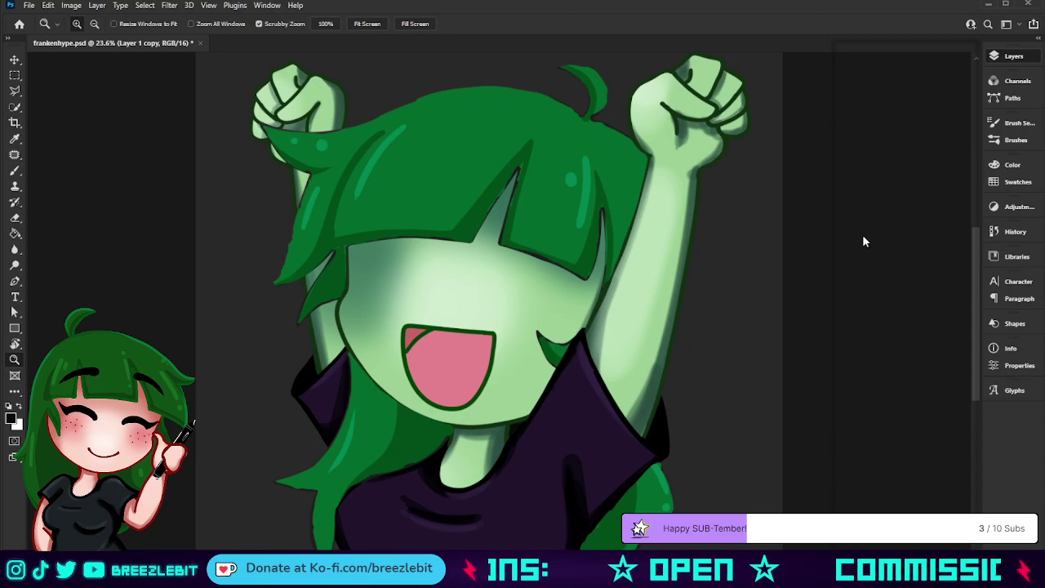
key(ctrl+shift+z)
key(ctrl+z)
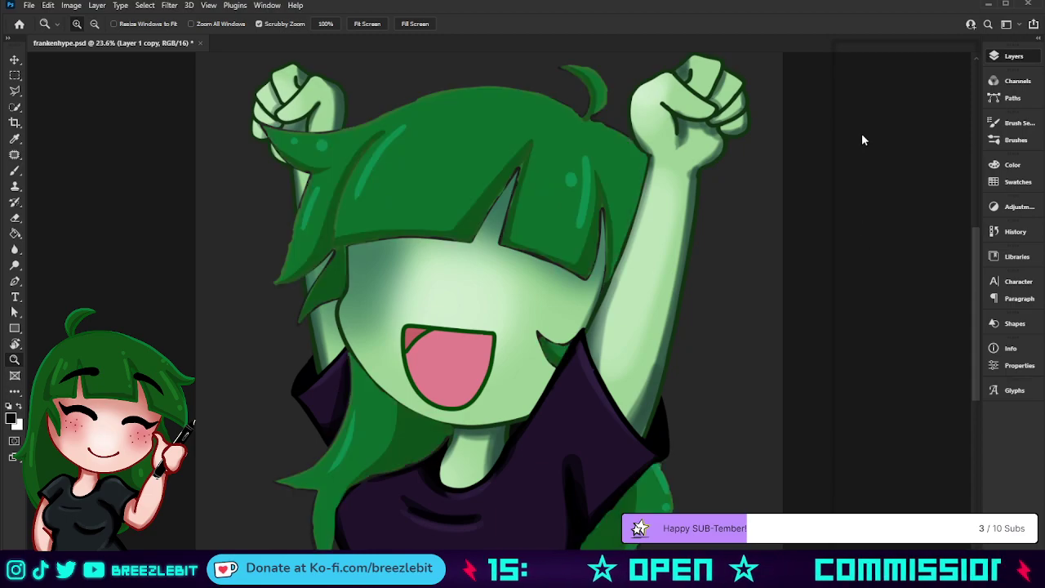
key(ctrl+z)
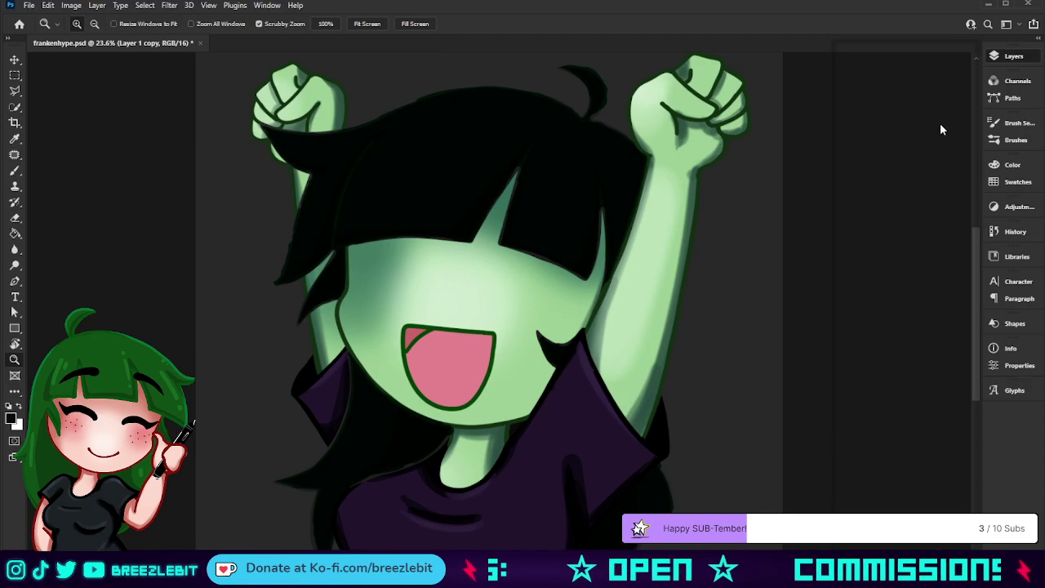
key(ctrl+shift+z)
key(ctrl+shift+z)
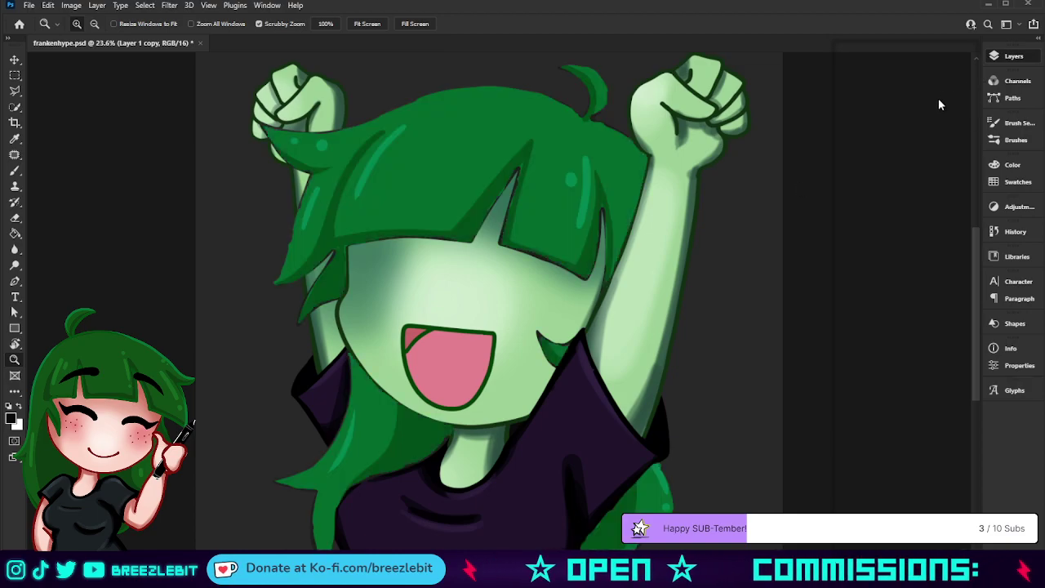
key(ctrl+z)
key(ctrl+shift+z)
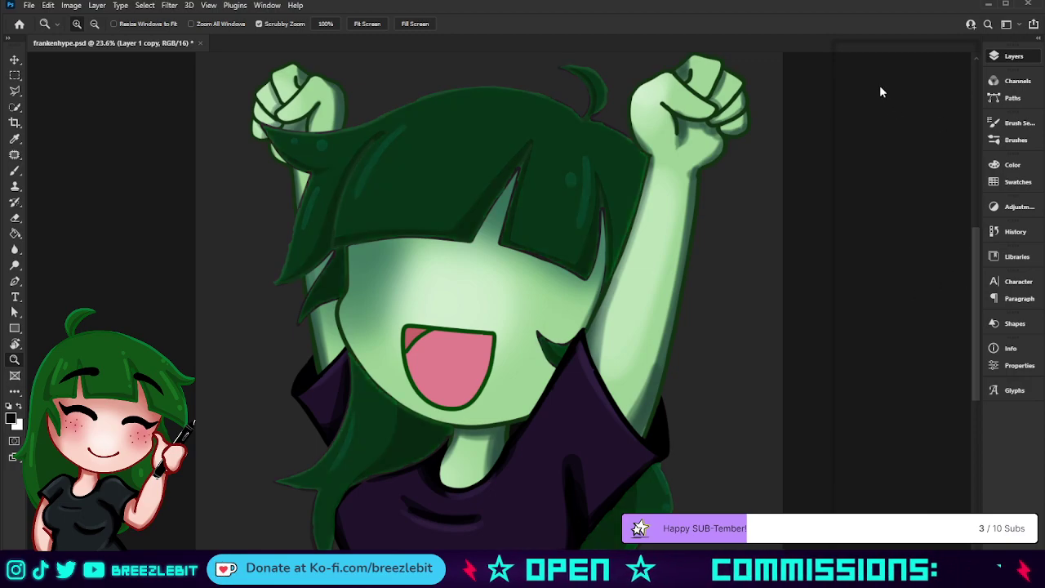
key(ctrl+shift+z)
key(i)
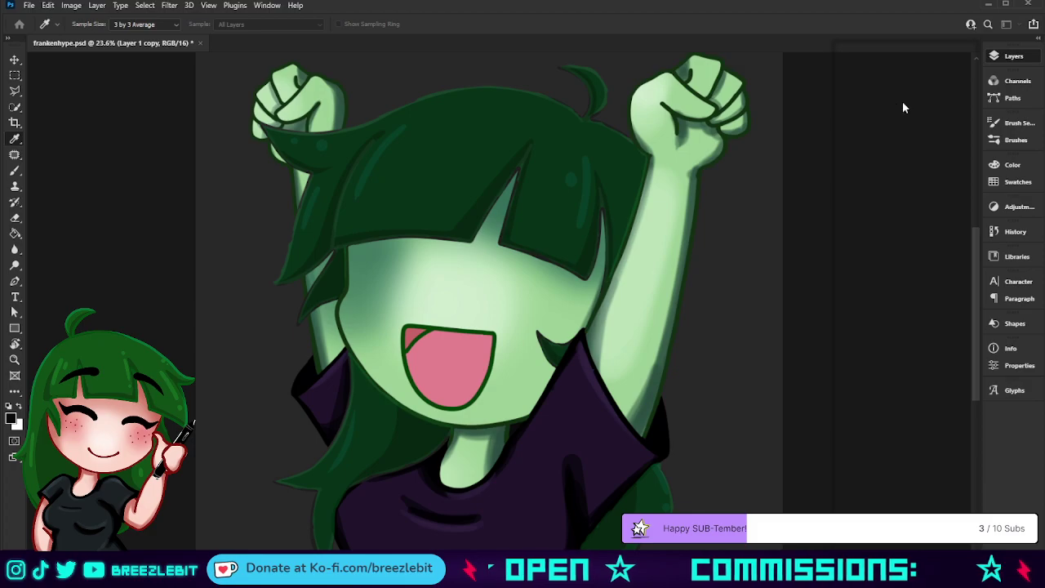
key(ctrl+shift+z)
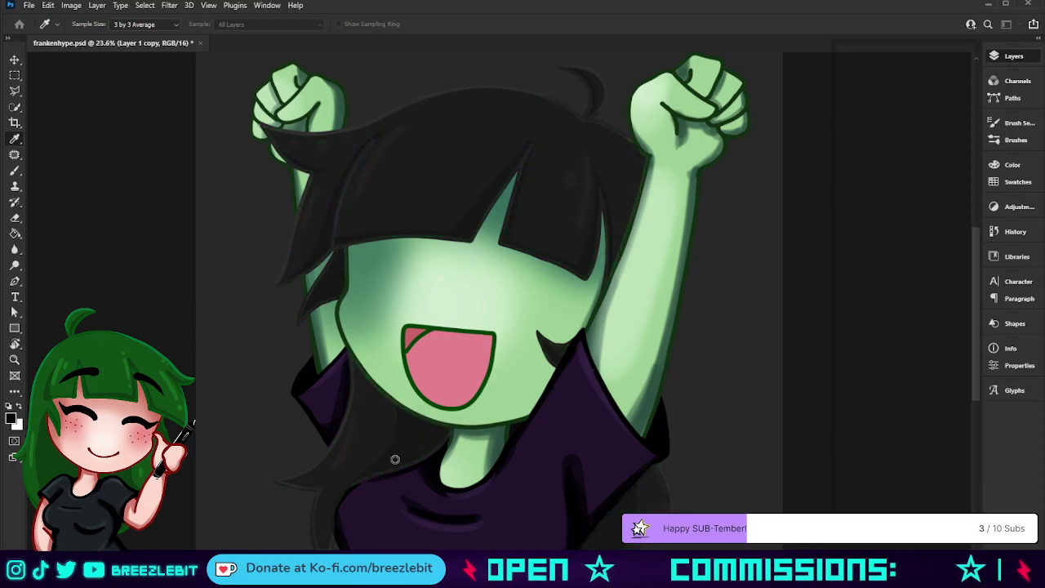
Try darker and lighter blends for the hair copy at full-figure view, returning to the dark grey look
key(z)
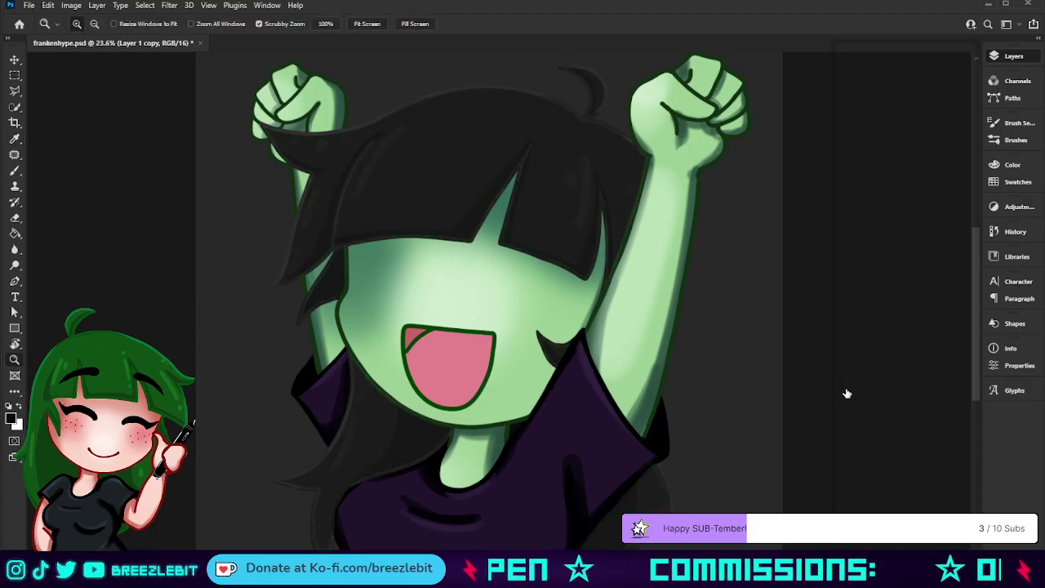
alt+click(526, 277)
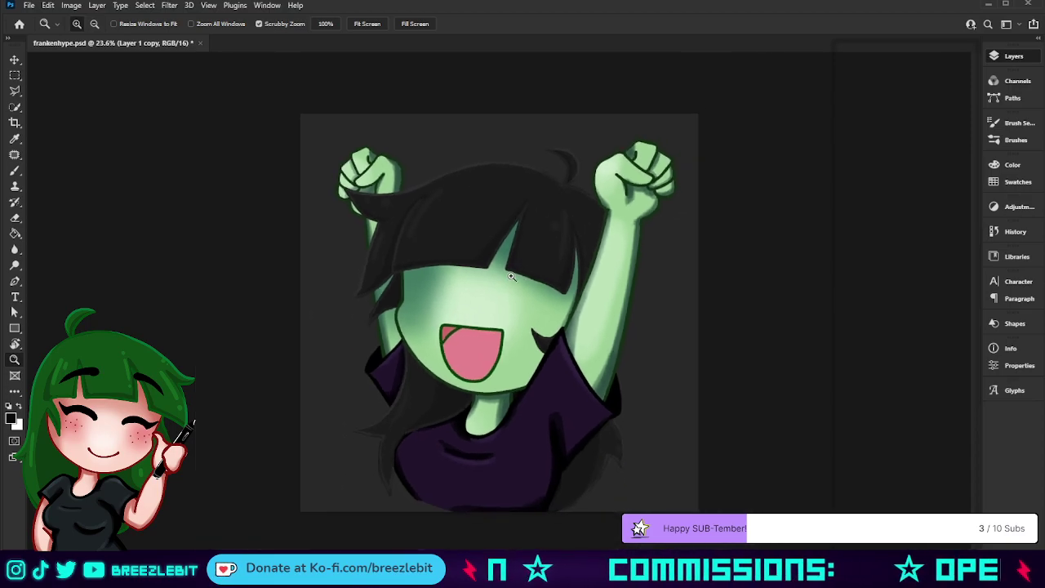
drag(511, 277, 496, 305)
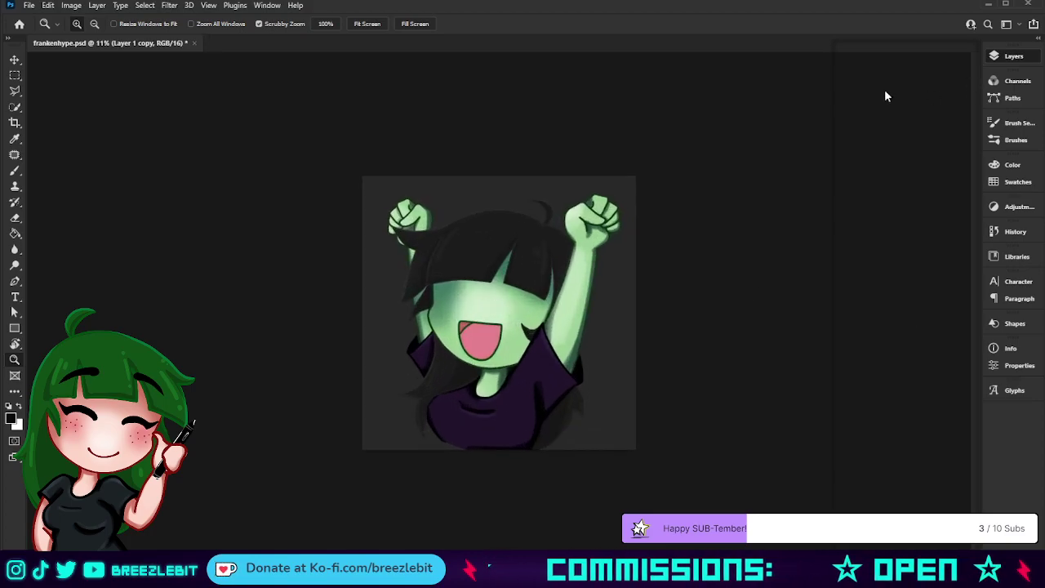
click(856, 135)
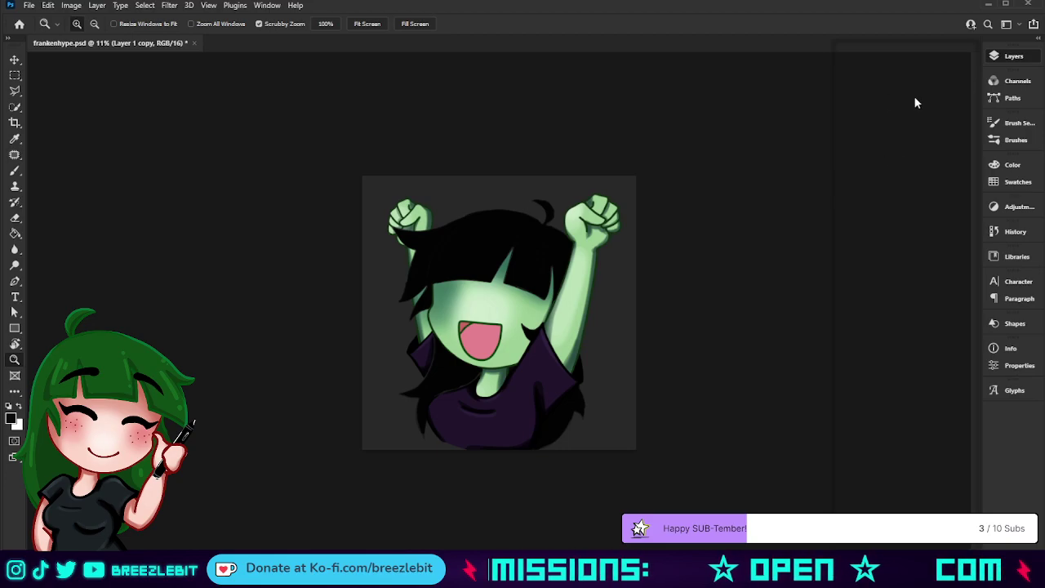
click(860, 103)
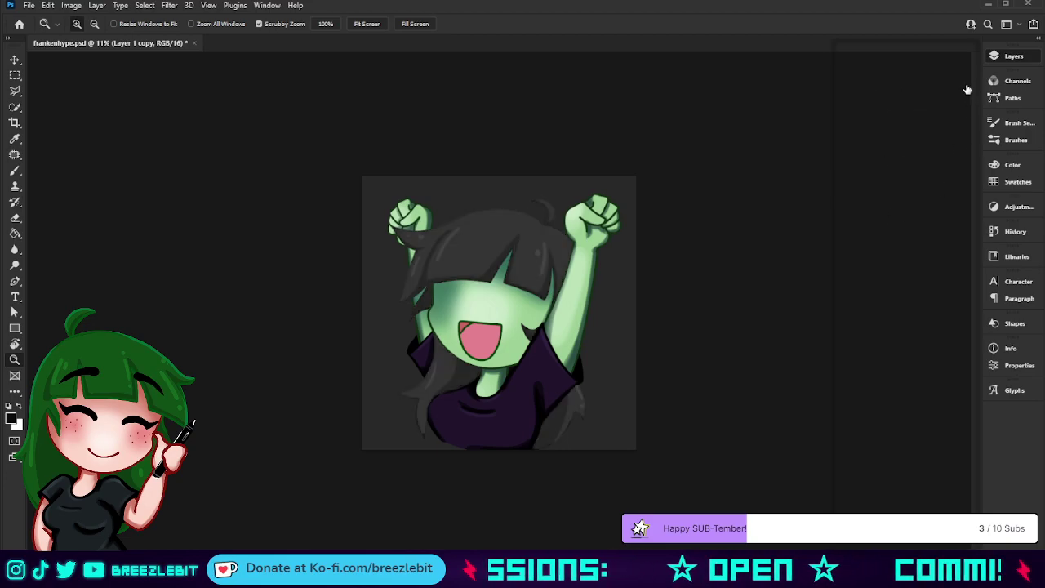
click(920, 100)
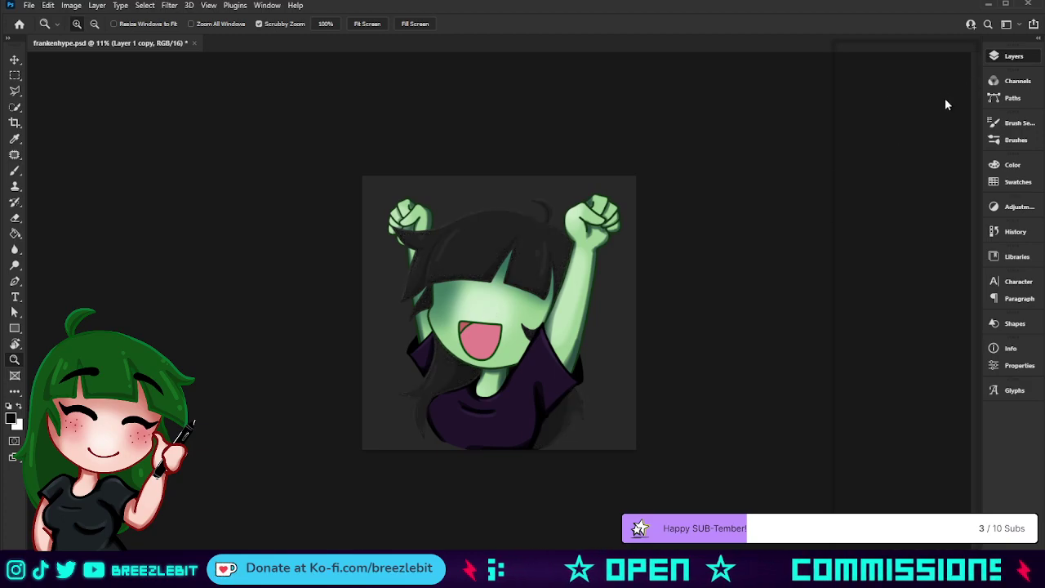
Add a new empty layer for further work on the hair
click(589, 268)
drag(588, 267, 924, 276)
drag(924, 275, 875, 333)
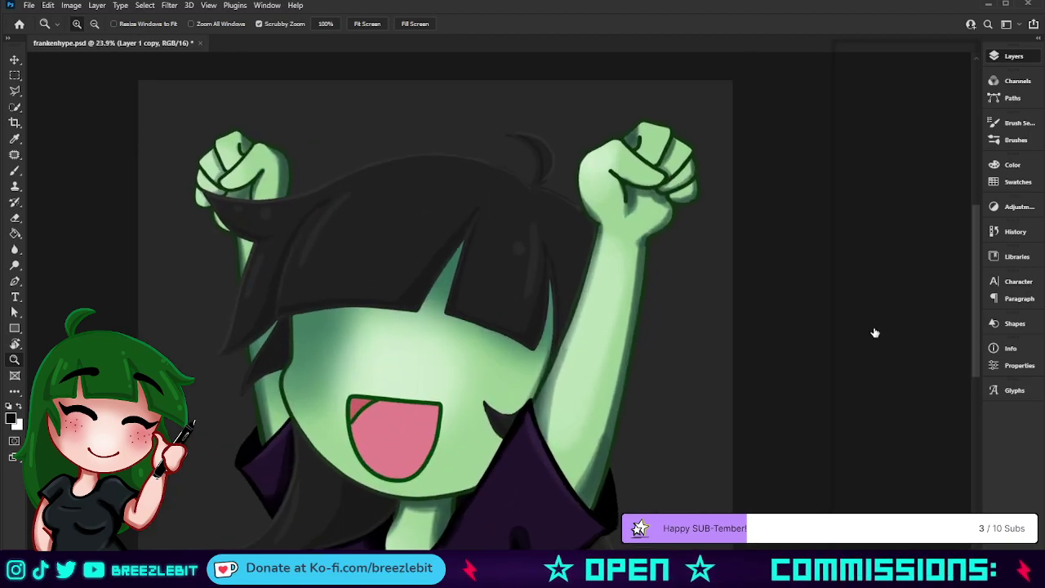
click(908, 461)
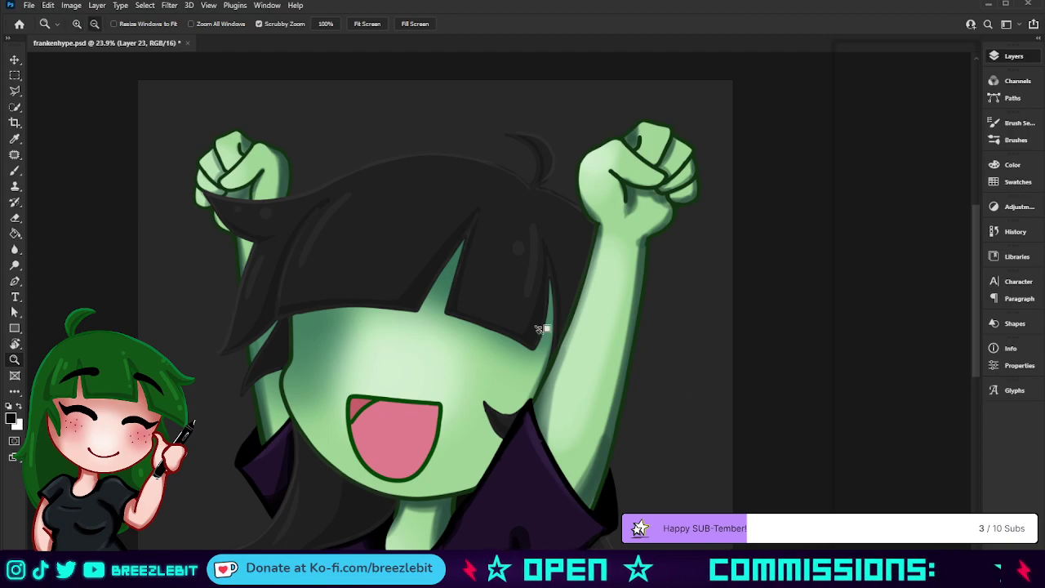
Set the brush smoothing to 50% and paint thin black shadows along the edges of the fringe and its strands with a small brush
key(i)
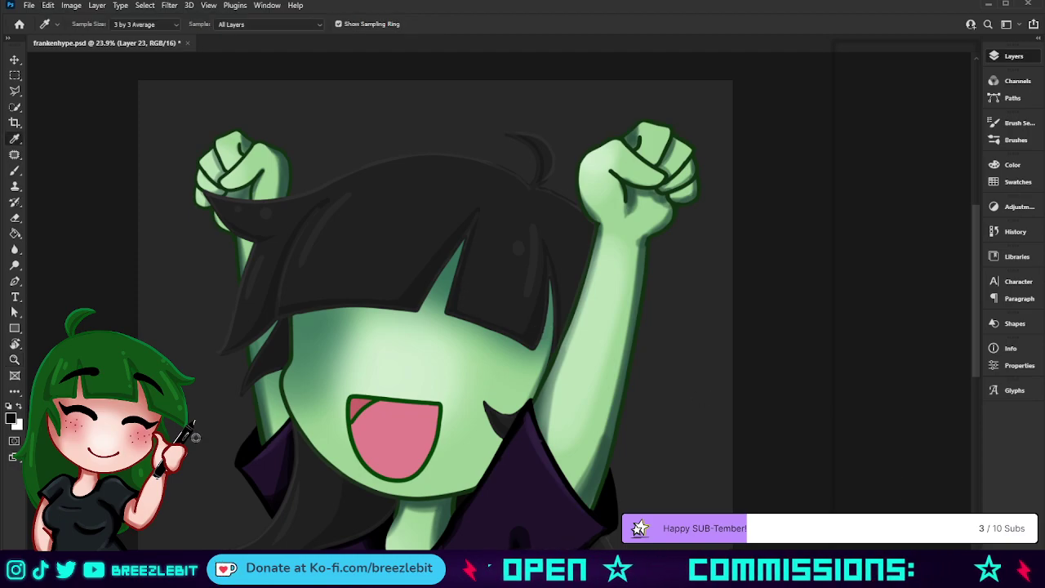
key(b)
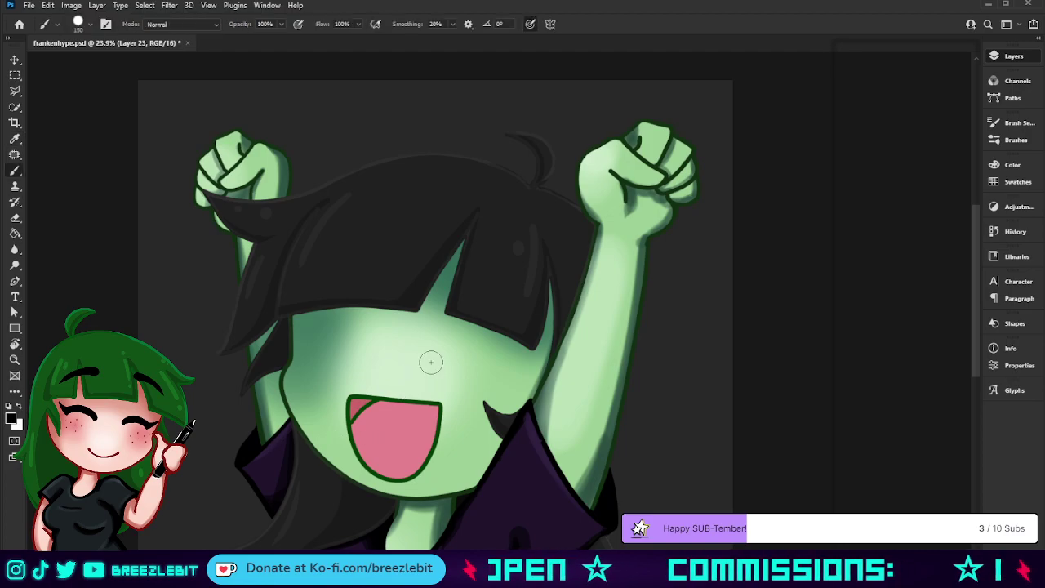
key(bracketleft)
key(bracketleft)
key(bracketleft)
key(bracketleft)
key(bracketleft)
key(bracketleft)
drag(443, 23, 393, 24)
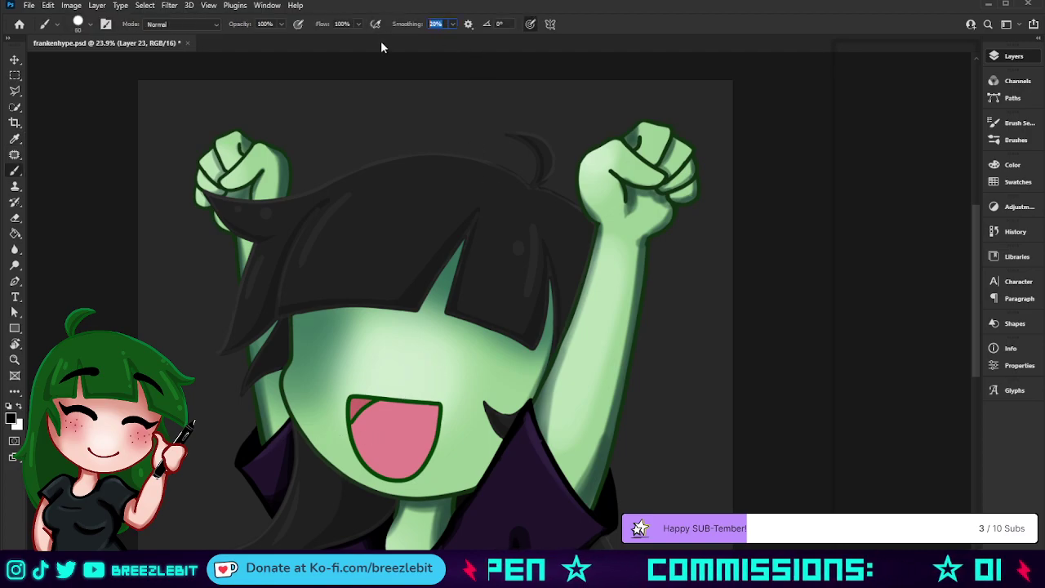
text(50)
key(Return)
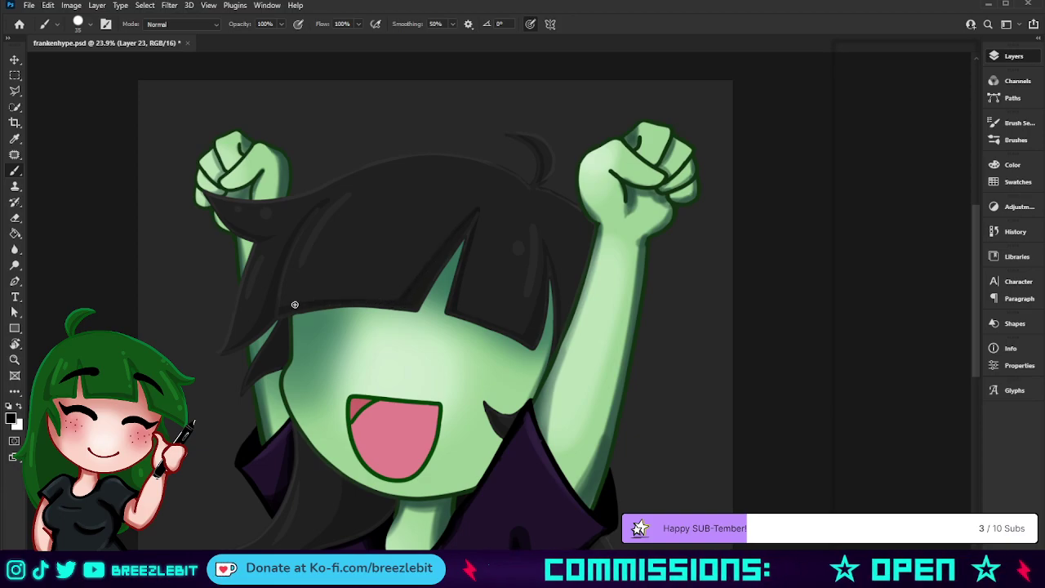
key(])
key(])
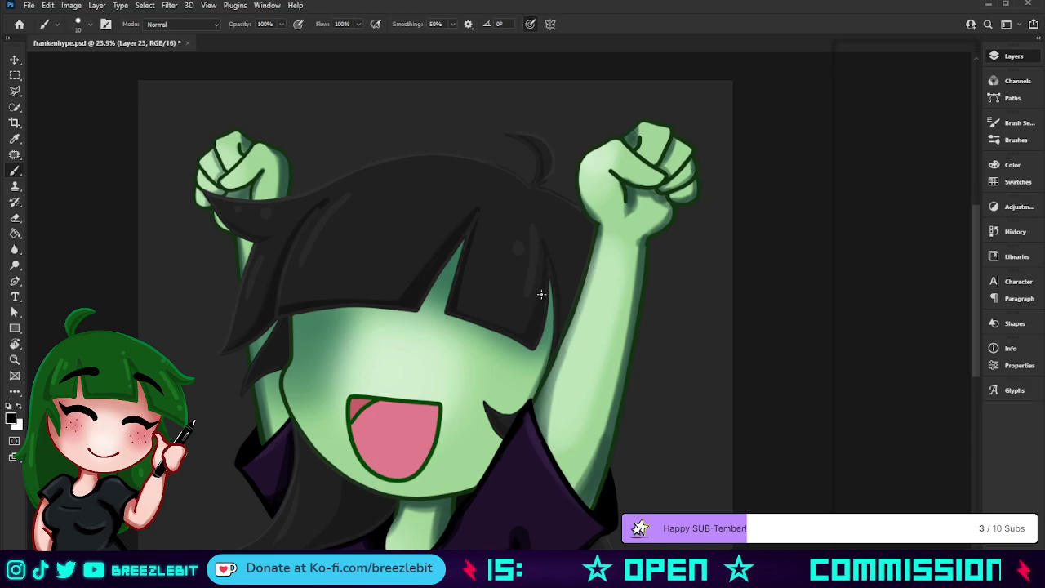
key(bracketright)
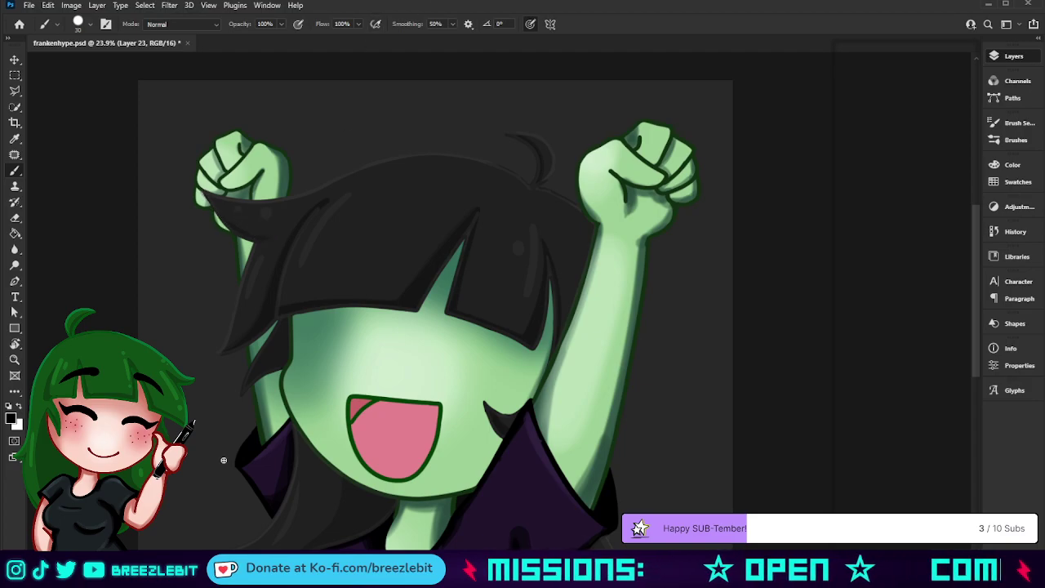
Enlarge the brush to 400 and darken the lower hair behind the shirt, below the raised sleeve
drag(391, 479, 332, 297)
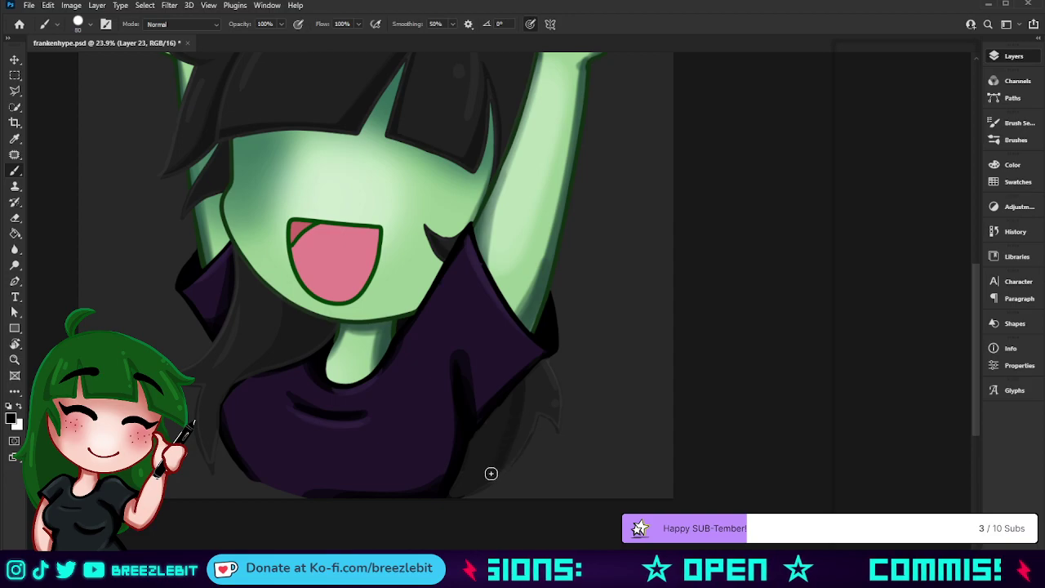
key(bracketright)
key(bracketright)
key(bracketright)
key(bracketright)
key(bracketright)
key(bracketright)
key(bracketright)
key(bracketright)
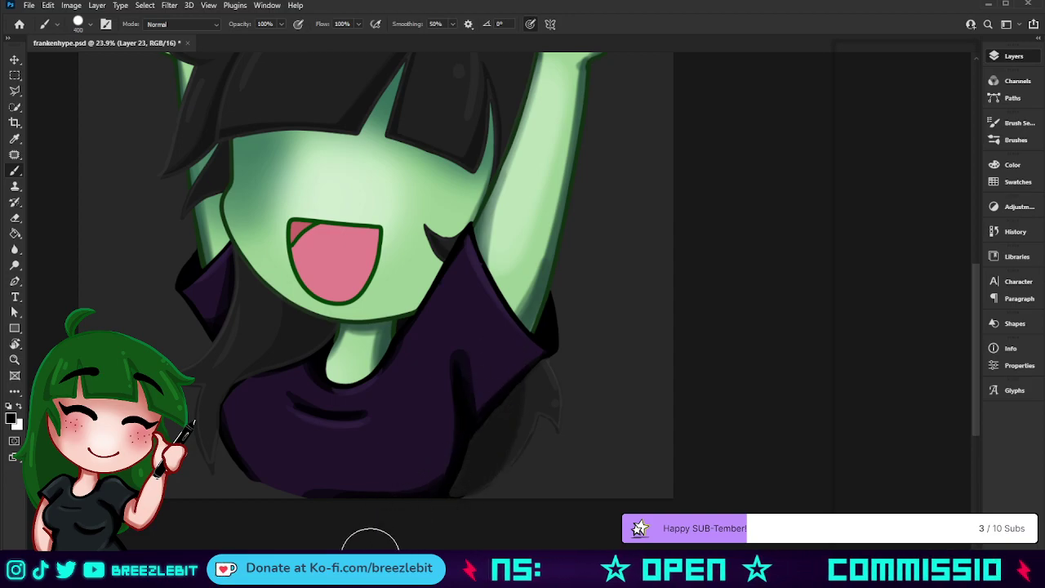
Paint black shading on the long hair lock under the chin beside the neck, varying the brush size up to 500
key(bracketleft)
key(bracketleft)
key(bracketleft)
key(bracketleft)
key(bracketleft)
key(bracketleft)
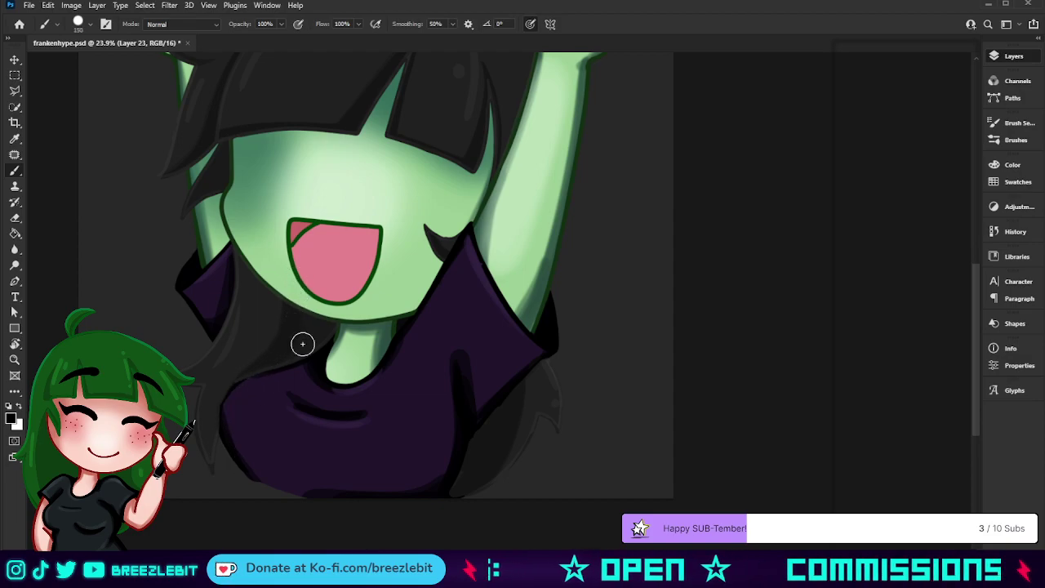
key(bracketright)
key(bracketright)
key(bracketright)
key(bracketright)
key(bracketright)
key(bracketright)
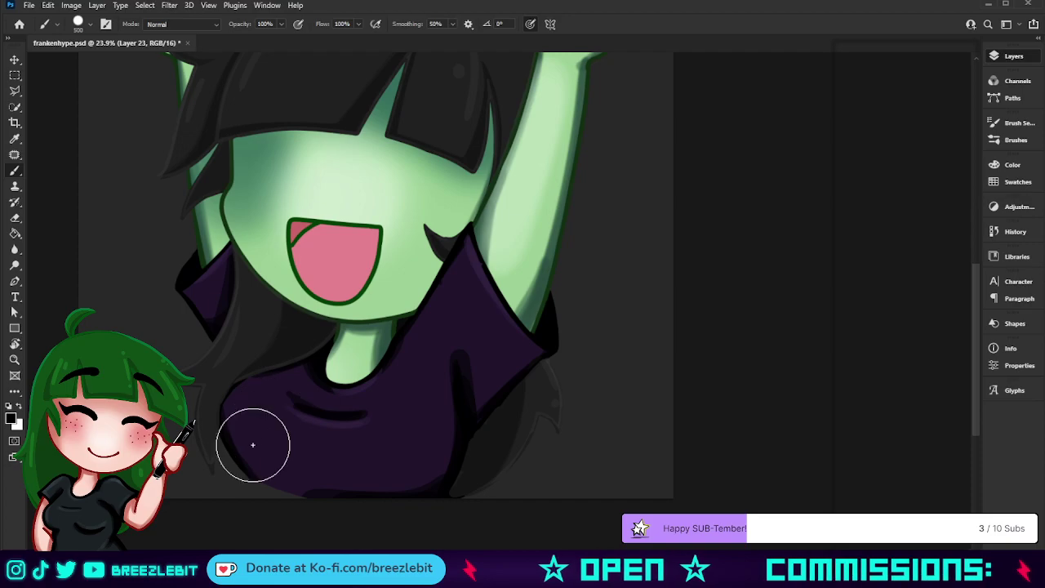
Undo the last shading stroke and rework the shadows on the lower hair with brush sizes of 200 and 400
key(ctrl+z)
key(bracketleft)
key(bracketleft)
key(bracketleft)
key(bracketleft)
key(bracketleft)
key(bracketleft)
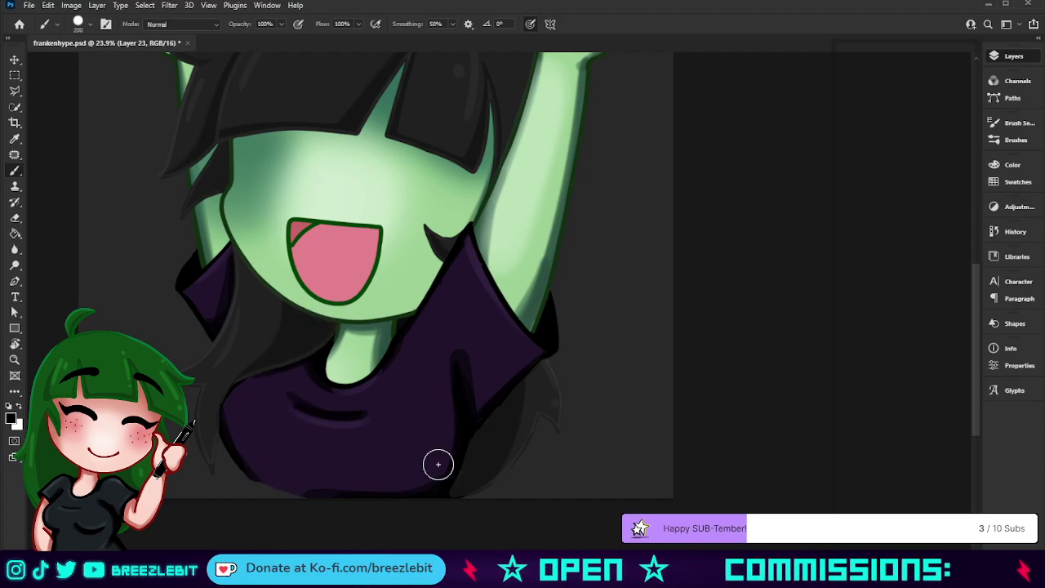
key(bracketright)
key(bracketright)
key(bracketright)
key(bracketright)
key(bracketright)
key(bracketright)
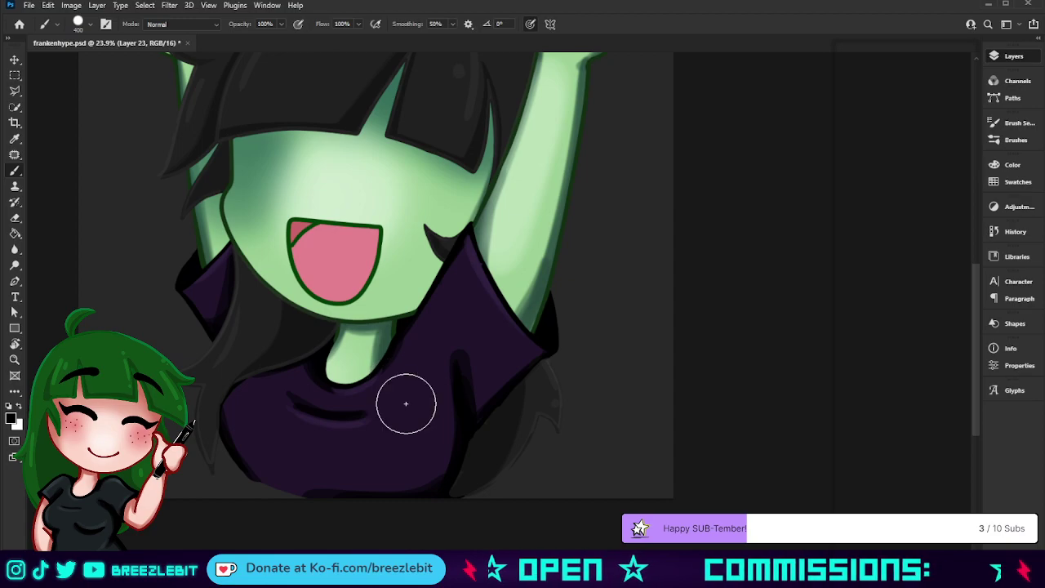
Compare the hair with the grey shaded copy hidden and shown, at full-figure view and close up on the head
drag(332, 249, 493, 471)
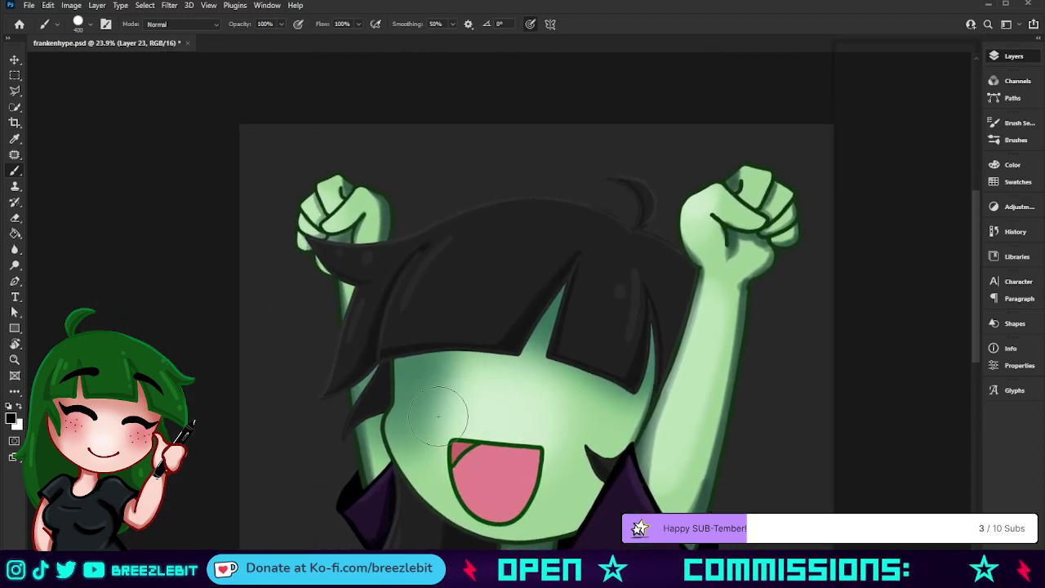
click(842, 320)
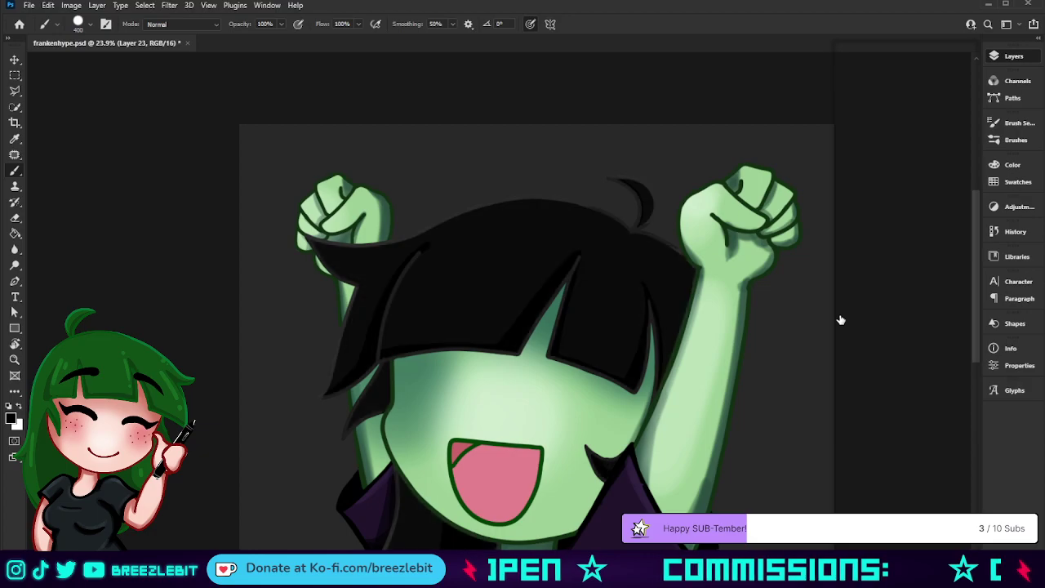
key(ctrl+shift+z)
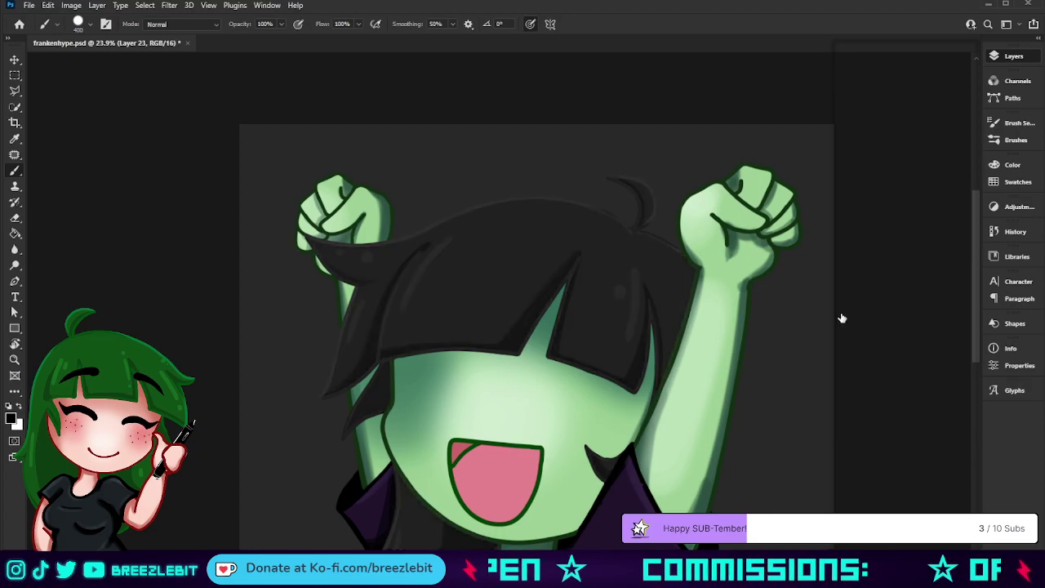
key(ctrl+z)
key(z)
alt+click(542, 347)
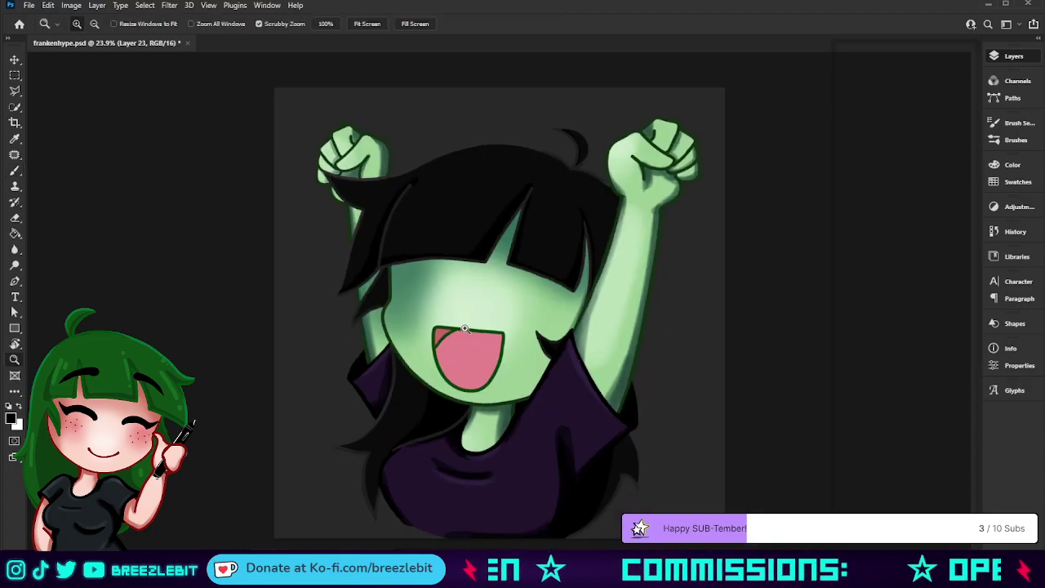
mouse_move(465, 328)
mouse_down()
mouse_move(485, 343)
mouse_move(594, 347)
mouse_up()
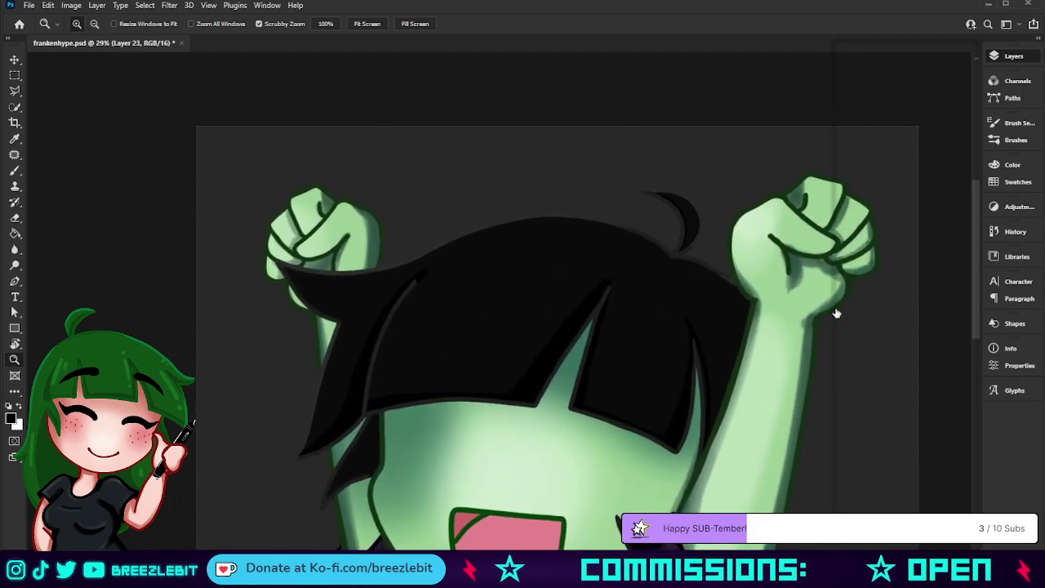
key(ctrl+shift+z)
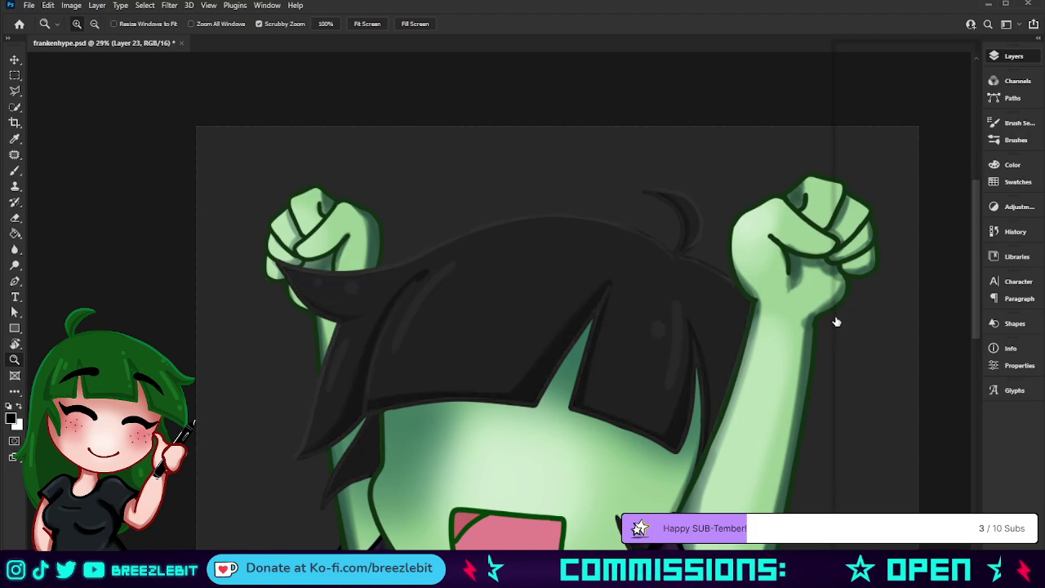
Reduce the brush to 25 and paint a dark shadow along the underside of the outward hair flick near the fist
drag(329, 312, 362, 329)
key(b)
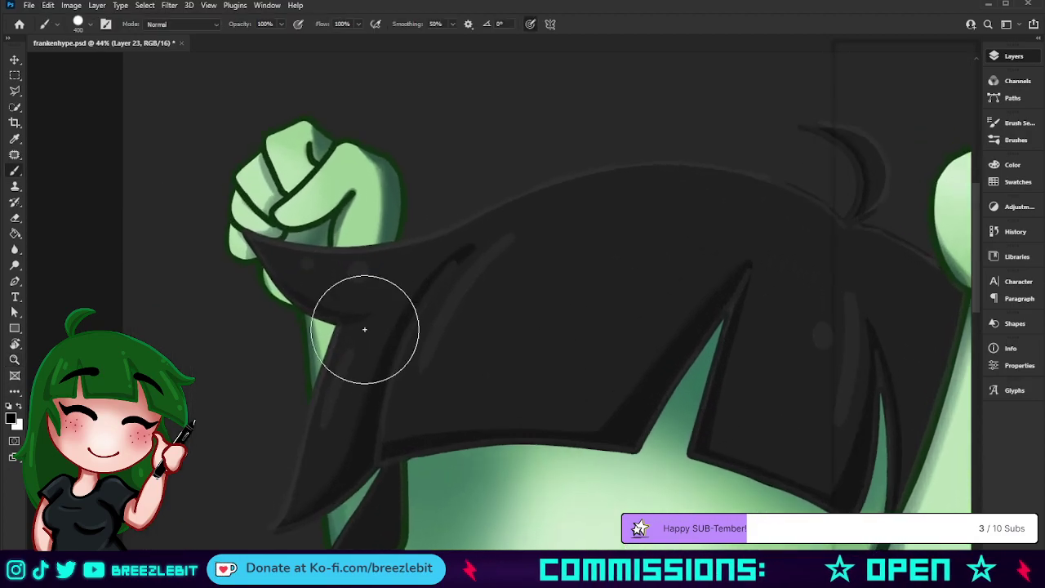
key(bracketleft)
key(bracketleft)
key(bracketleft)
key(bracketleft)
key(bracketleft)
key(bracketleft)
key(bracketleft)
key(bracketleft)
key(bracketleft)
key(bracketleft)
key(bracketleft)
key(bracketleft)
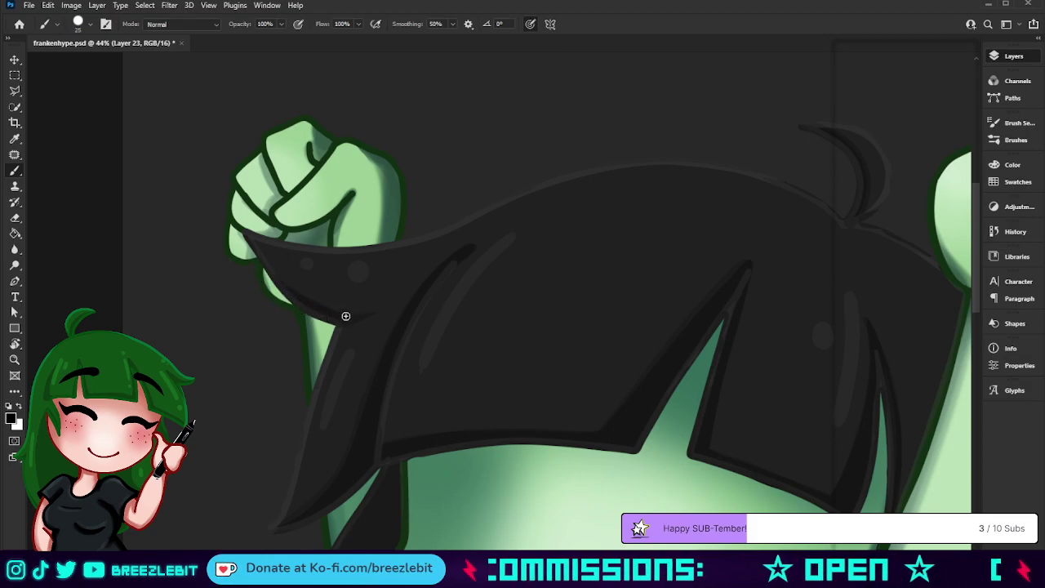
Refine the hair flick's shadow with a finer brush, restore the brush size to 25 and add a new empty layer
key(bracketleft)
key(bracketleft)
key(bracketleft)
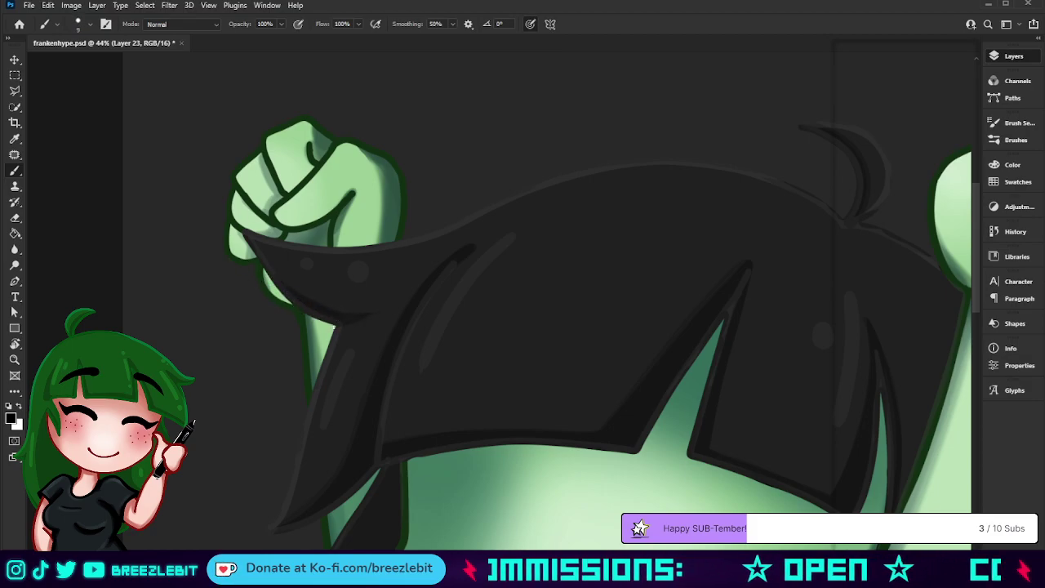
key(bracketright)
key(bracketright)
key(bracketright)
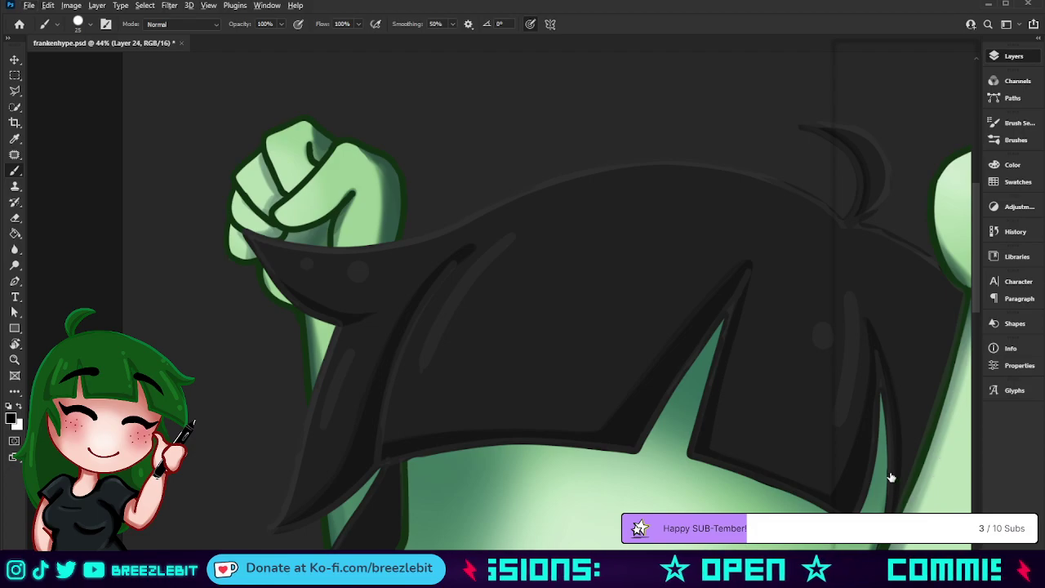
Hide the grey shaded hair copy and sample the near-black colour from the fringe
key(ctrl+0)
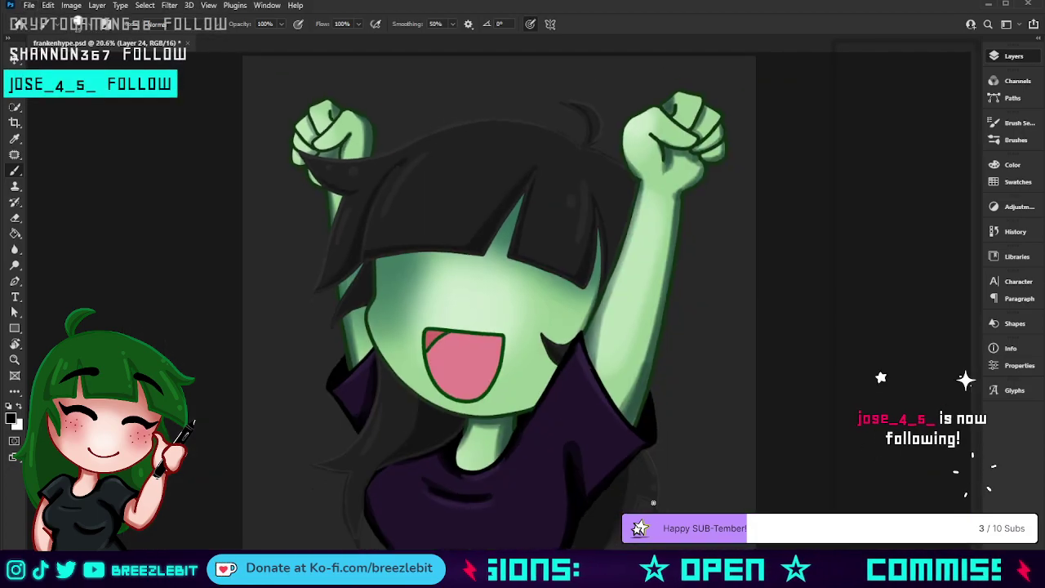
key(i)
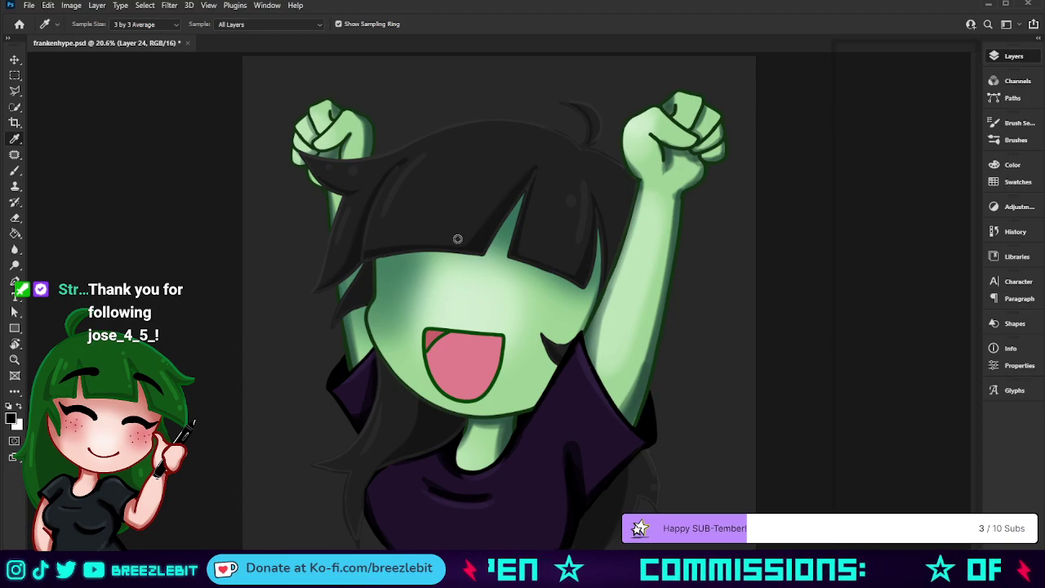
key(z)
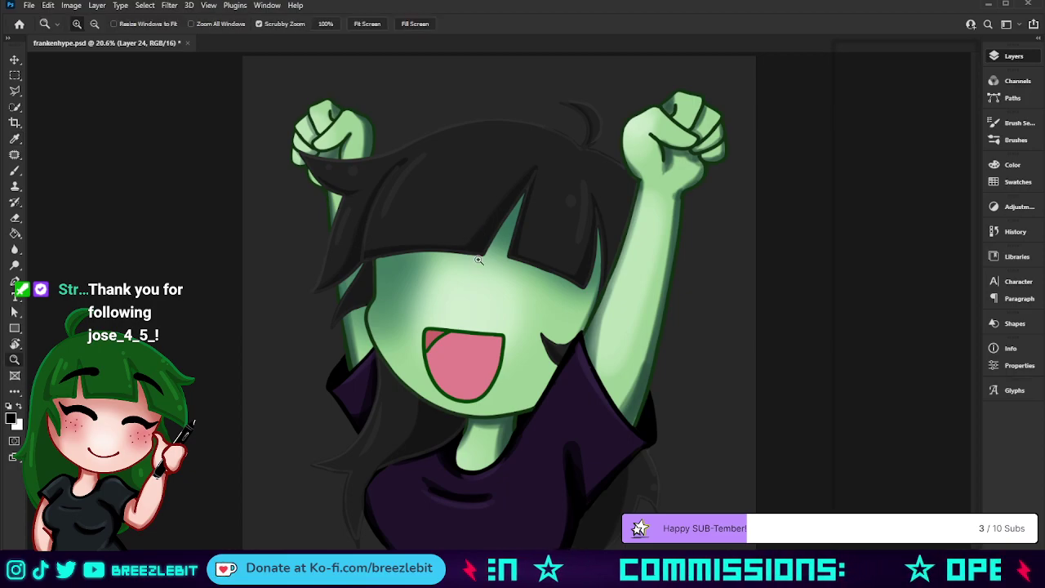
key(i)
drag(433, 237, 472, 234)
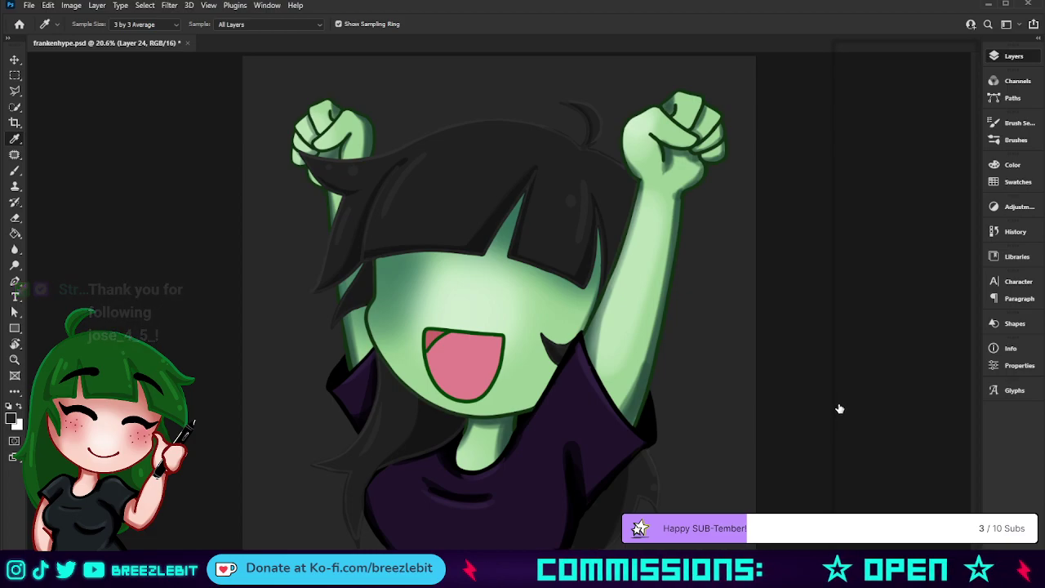
click(840, 320)
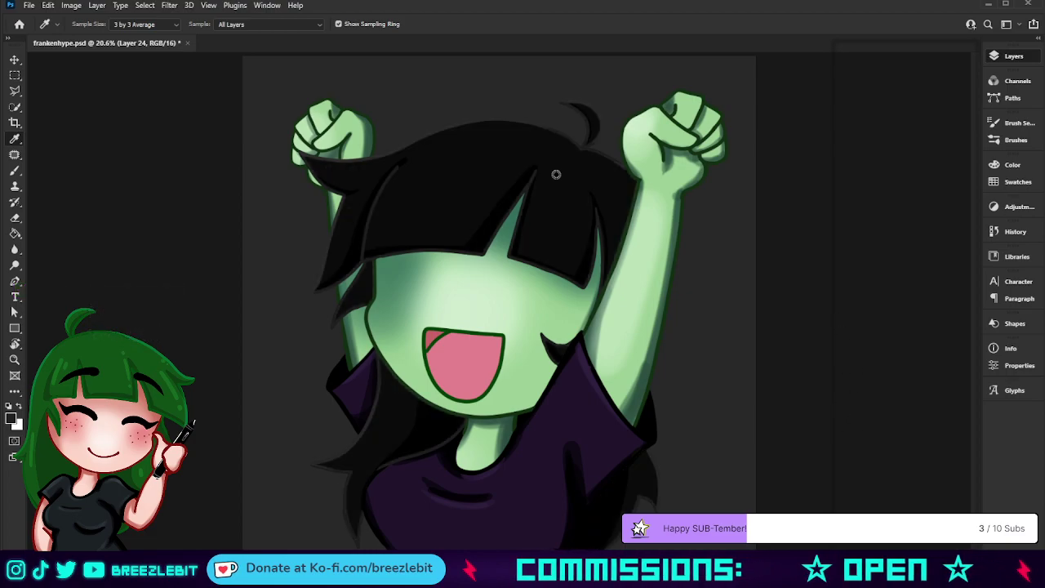
click(476, 198)
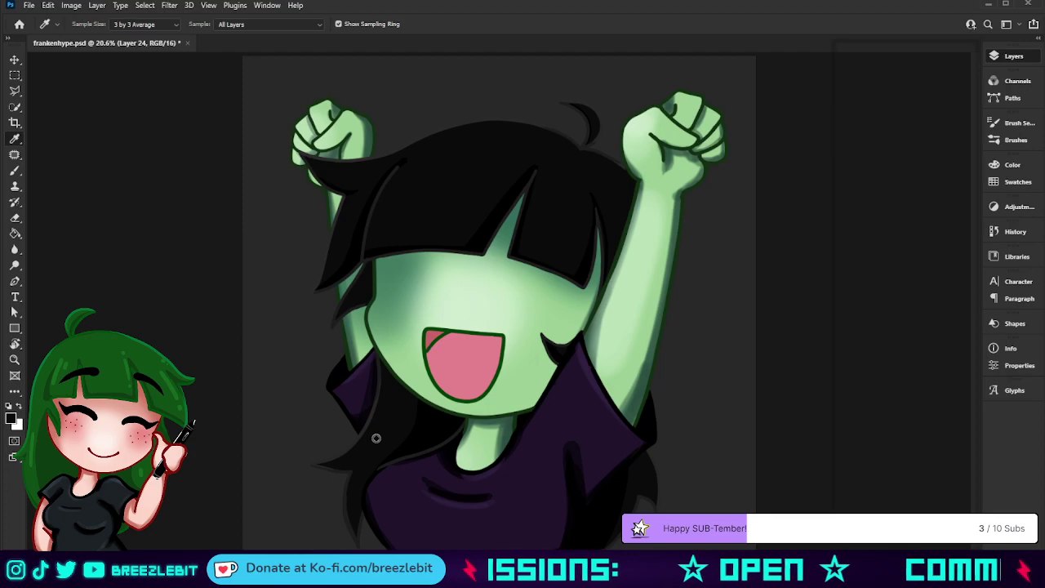
Paint two thick wavy white streaks from the crown down both sides of the fringe, using a brush size up to 100
key(x)
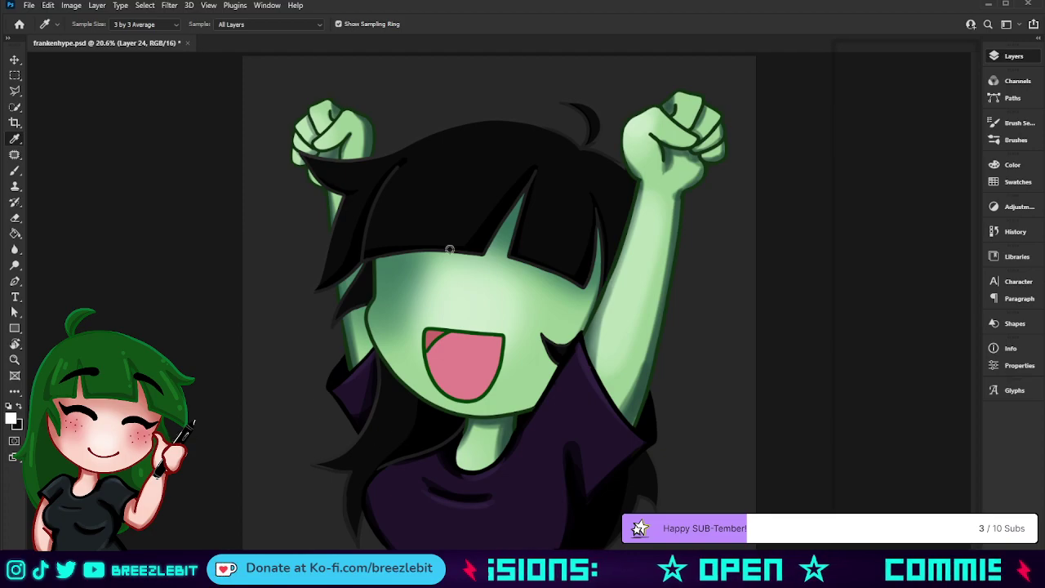
key(b)
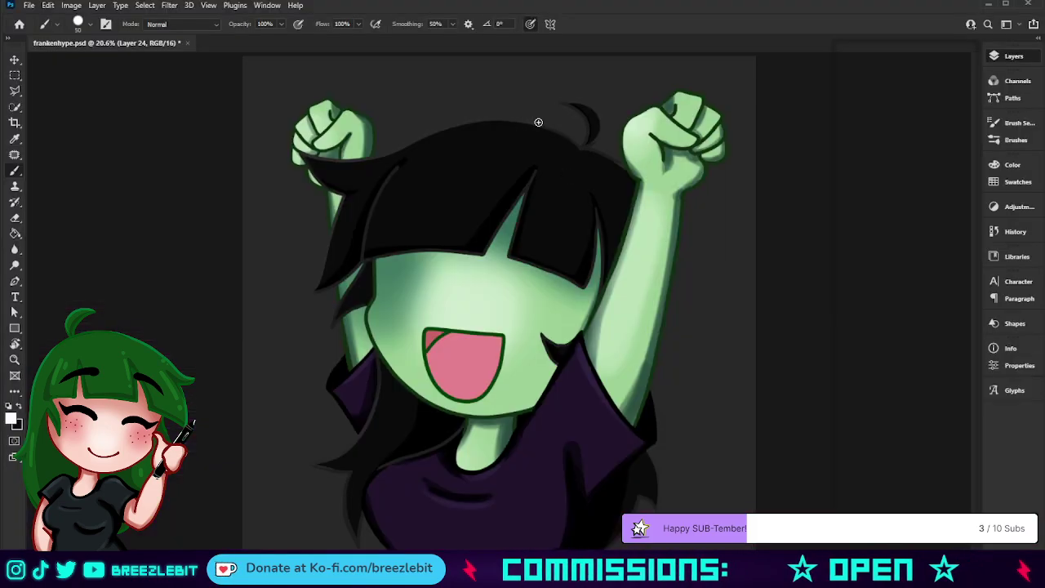
mouse_move(519, 120)
mouse_down()
mouse_move(436, 175)
mouse_move(410, 214)
mouse_move(402, 267)
mouse_up()
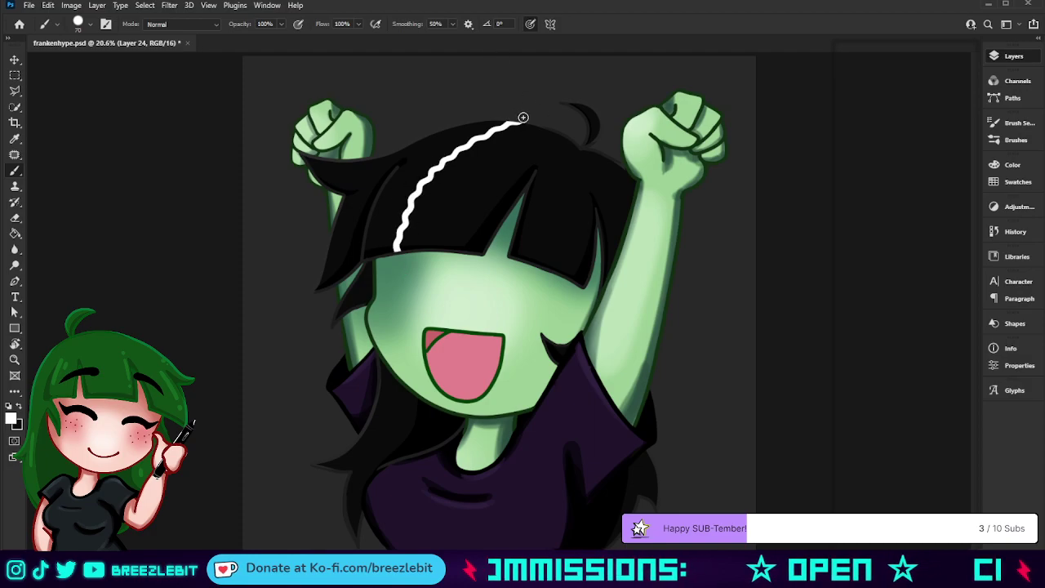
mouse_move(514, 121)
mouse_down()
mouse_move(480, 132)
mouse_move(493, 153)
mouse_move(480, 156)
mouse_move(443, 152)
mouse_move(476, 175)
mouse_move(442, 186)
mouse_up()
mouse_move(415, 205)
mouse_down()
mouse_move(394, 242)
mouse_move(431, 242)
mouse_move(417, 230)
mouse_move(386, 249)
mouse_move(410, 231)
mouse_move(393, 220)
mouse_move(430, 198)
mouse_move(406, 199)
mouse_up()
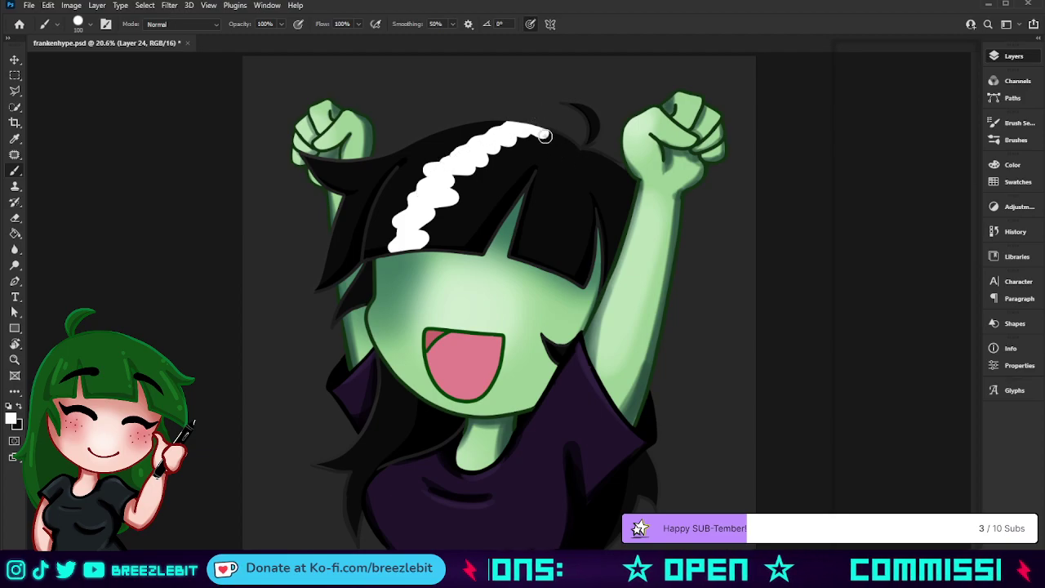
mouse_move(546, 132)
mouse_down()
mouse_move(564, 133)
mouse_move(560, 175)
mouse_move(578, 147)
mouse_move(579, 170)
mouse_move(550, 210)
mouse_move(545, 243)
mouse_up()
mouse_move(572, 189)
mouse_down()
mouse_move(544, 193)
mouse_move(577, 217)
mouse_move(540, 219)
mouse_move(562, 242)
mouse_move(533, 267)
mouse_up()
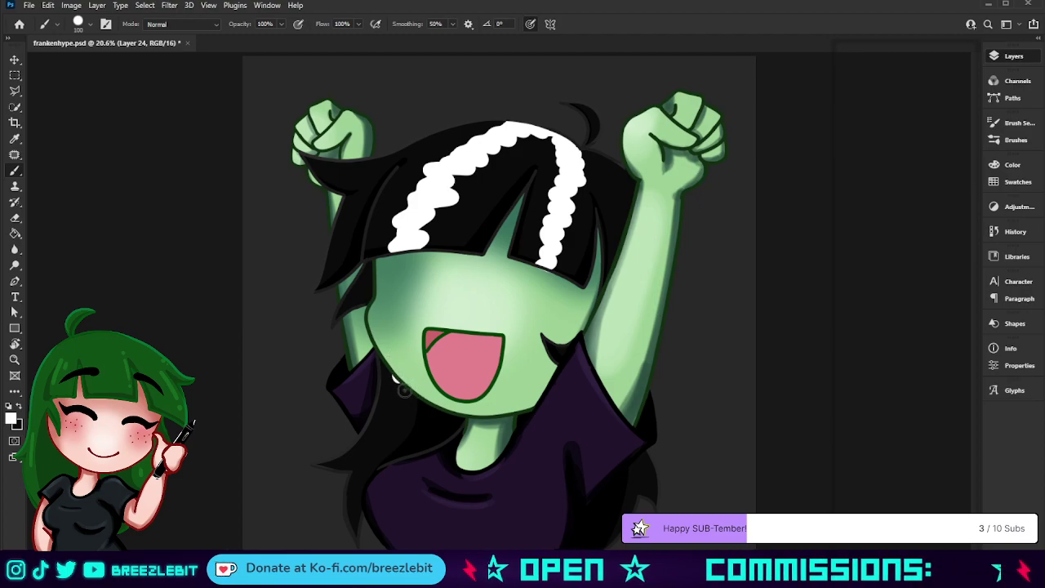
Paint a wavy white streak down the long lock beside the neck and fill part of the small lock by the cheek white
mouse_move(398, 400)
mouse_down()
mouse_move(362, 462)
mouse_move(348, 518)
mouse_up()
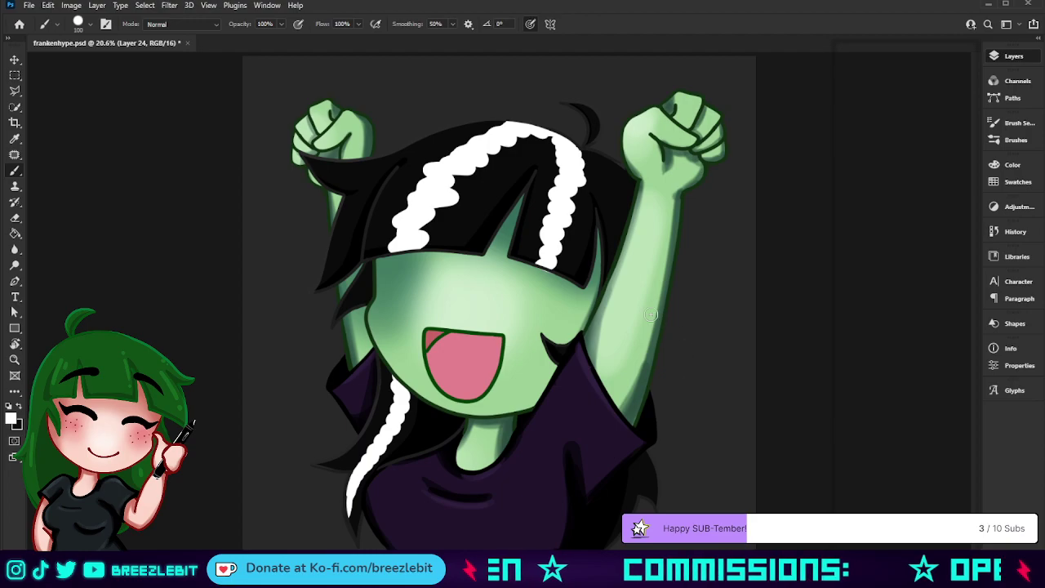
key(z)
key(b)
drag(566, 348, 551, 353)
key(b)
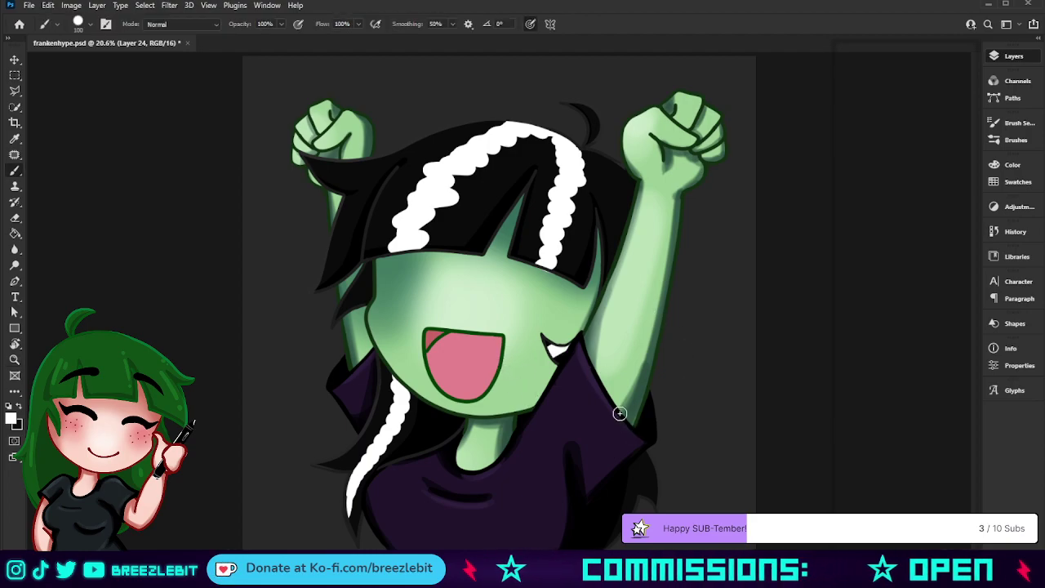
Undo the white fill in the small cheek lock and try a wavy white streak on the hair below the sleeve, reducing the brush to 40
key(ctrl+z)
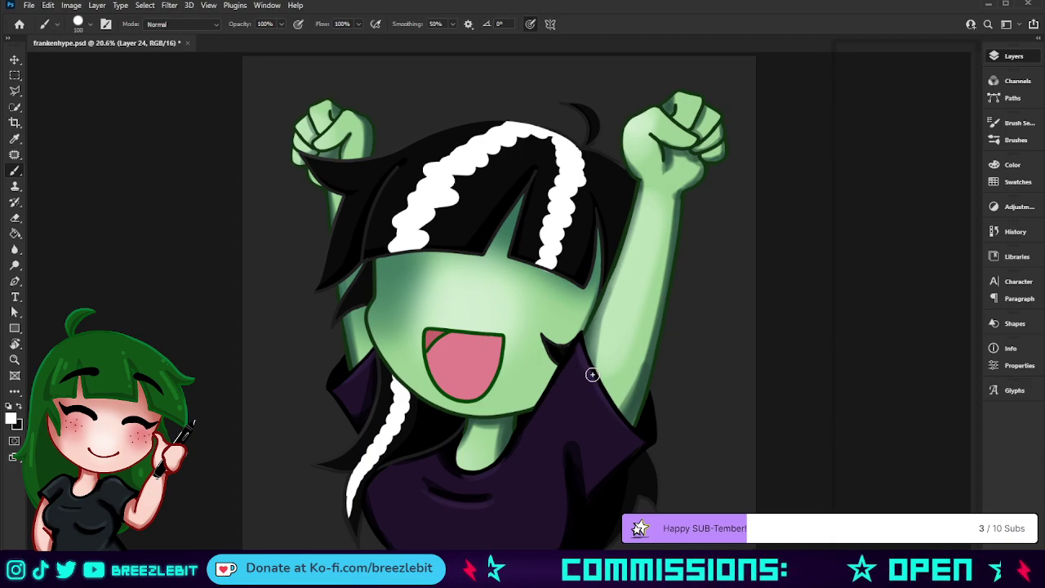
key(z)
key(b)
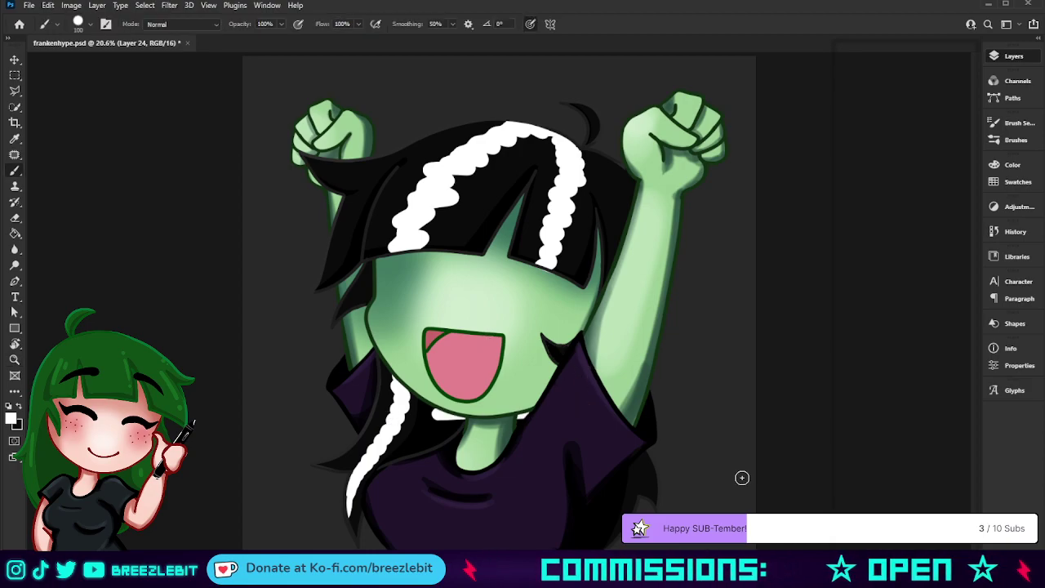
key(z)
drag(796, 311, 745, 343)
key(b)
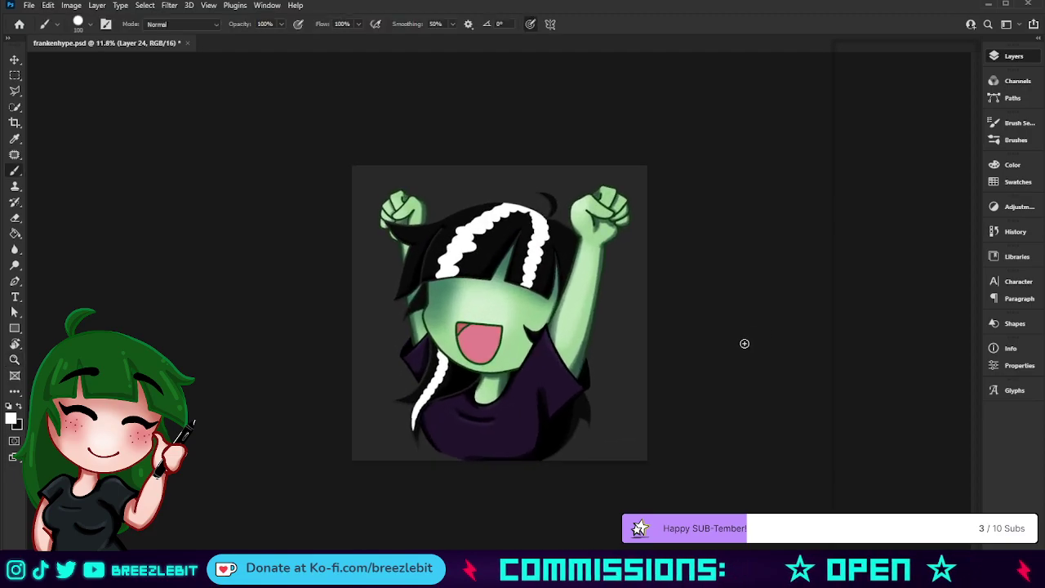
drag(573, 397, 556, 452)
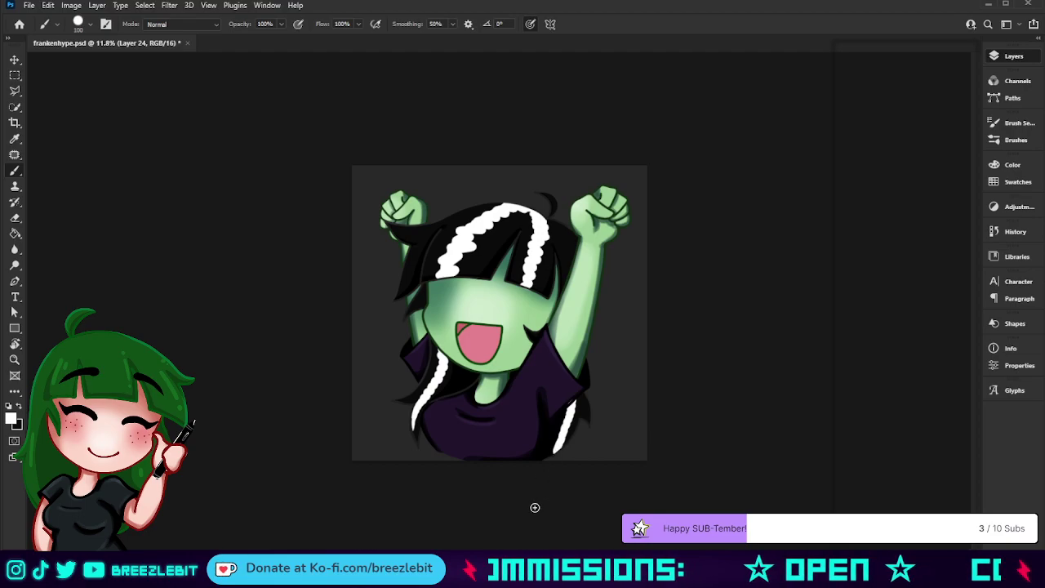
key(ctrl+z)
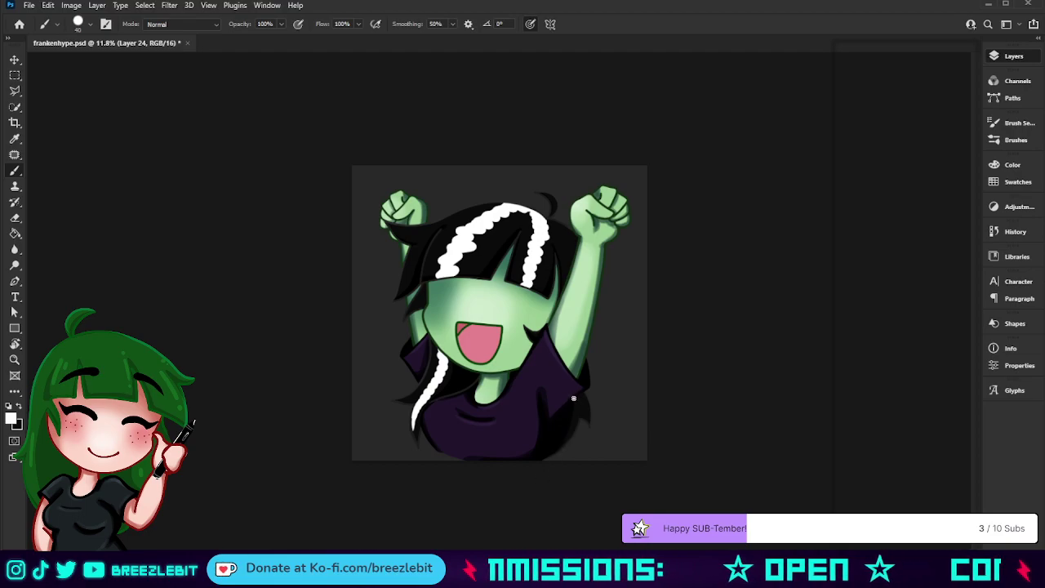
drag(572, 404, 562, 449)
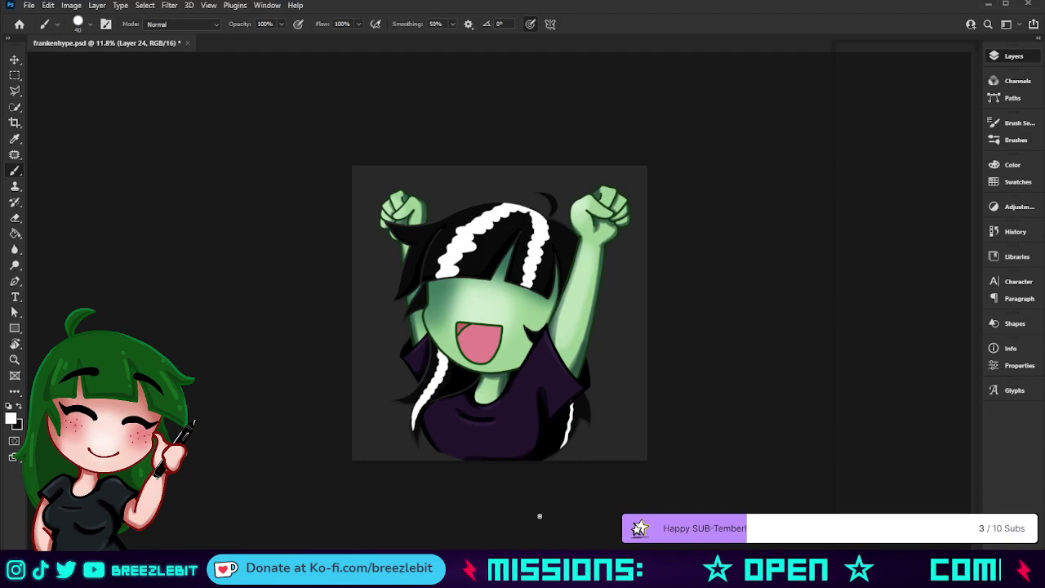
key(ctrl+z)
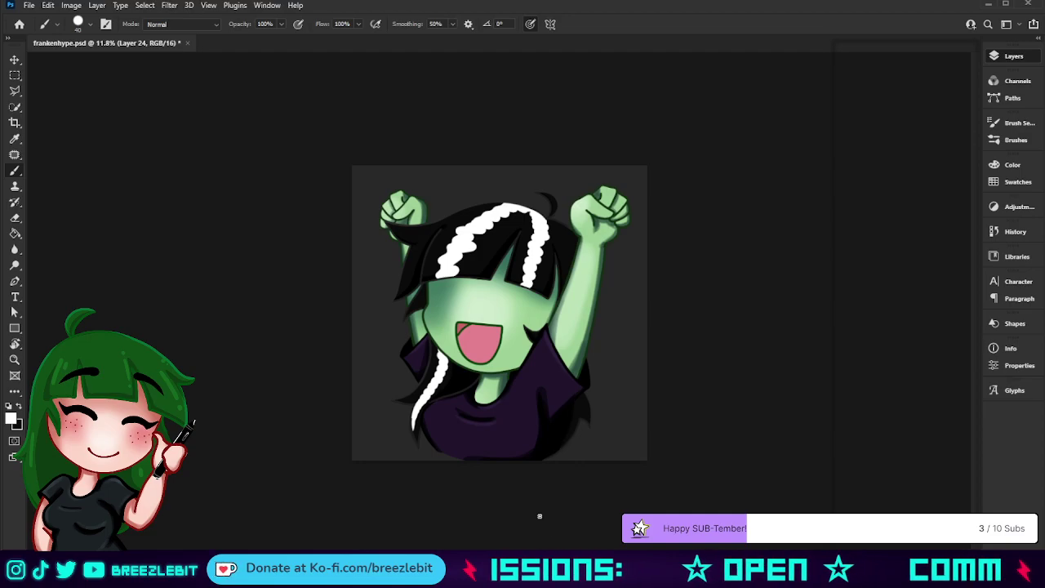
Try two thin wavy white streaks from the crown, one across the fringe and one along the head's outer edge, with brush size 40
scroll(551, 290, up, 5)
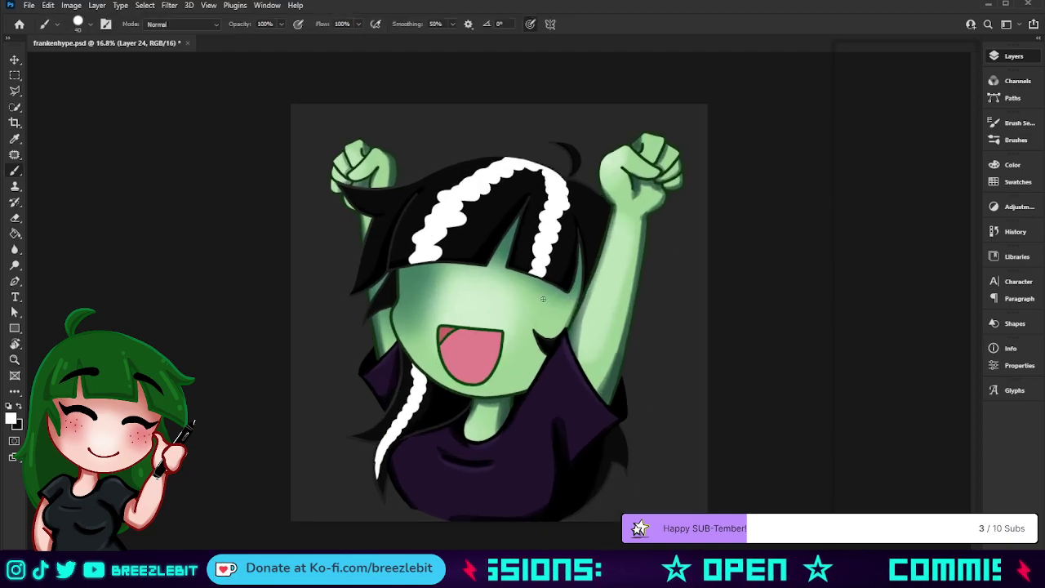
drag(532, 165, 455, 262)
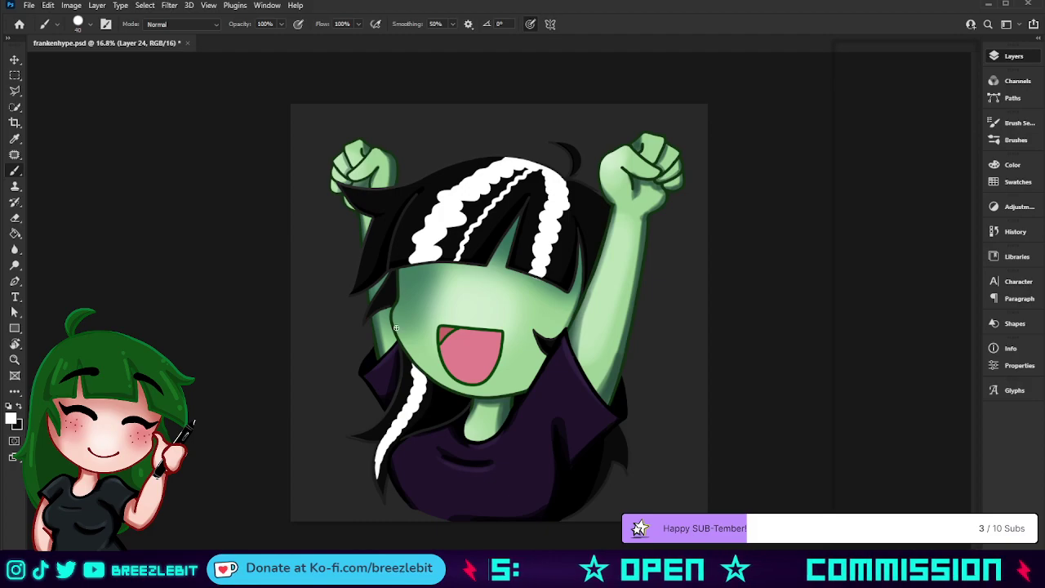
mouse_move(505, 161)
mouse_down()
mouse_move(430, 172)
mouse_move(385, 213)
mouse_move(355, 286)
mouse_up()
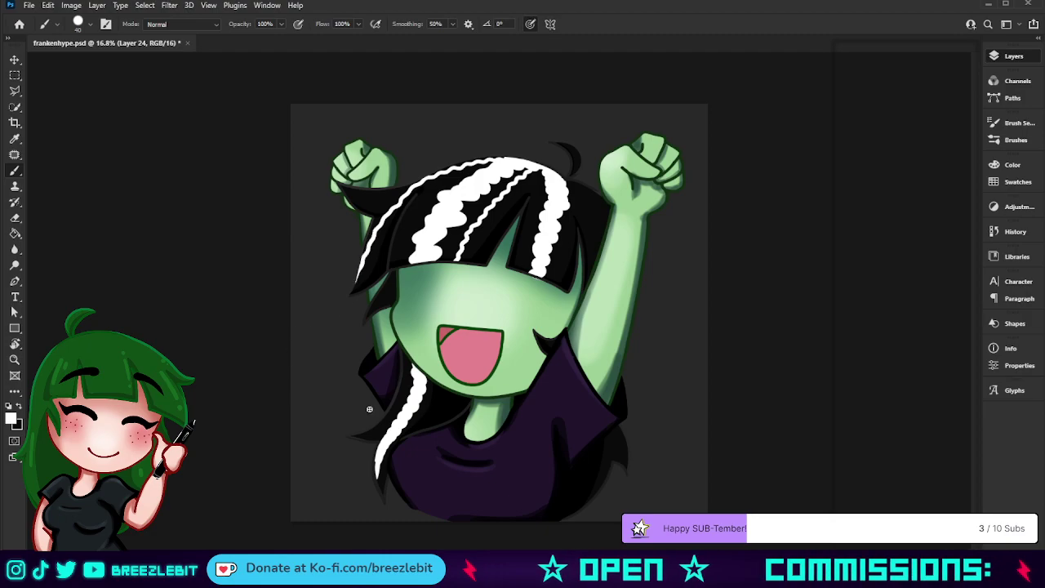
key(z)
drag(585, 196, 555, 220)
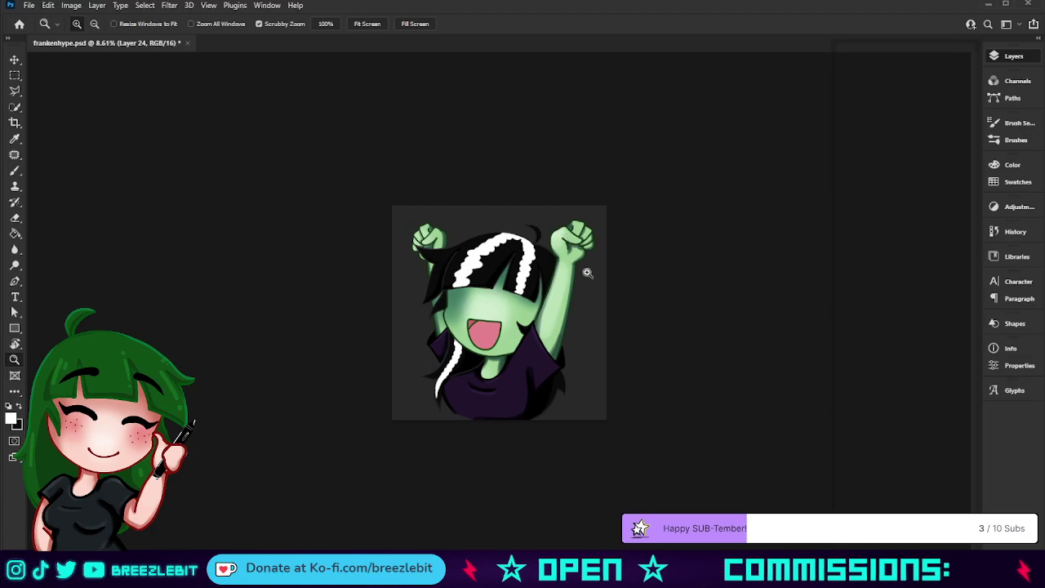
drag(477, 312, 508, 315)
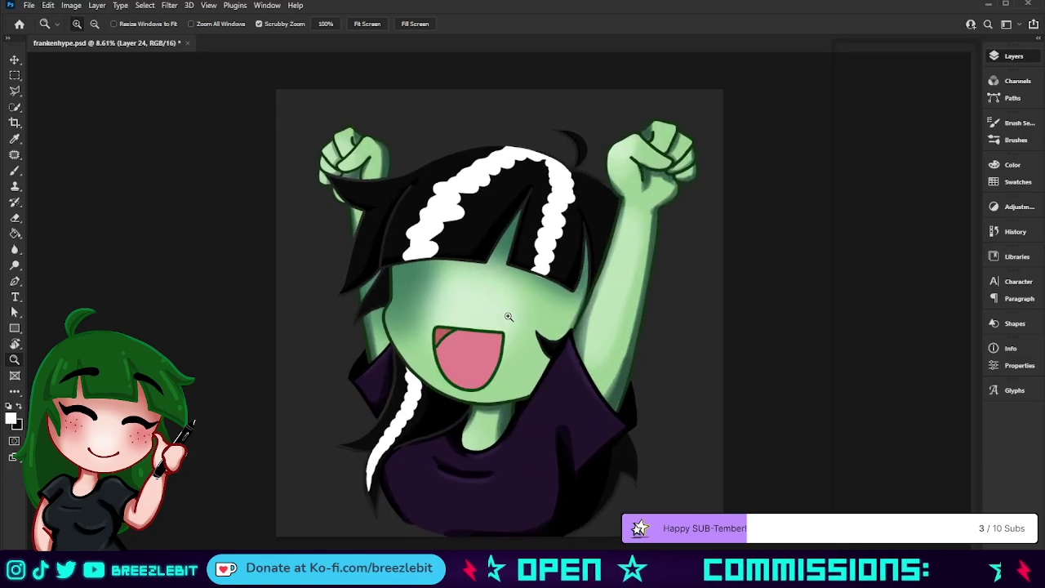
key(b)
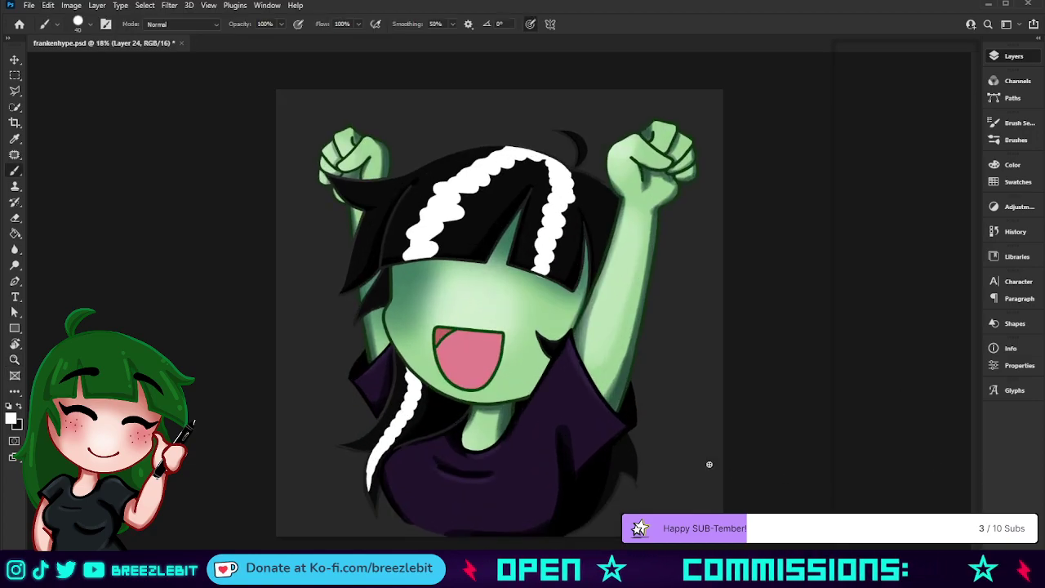
Try a black line along the longer white streak with the brush smoothing set to 100%, then undo it
key(x)
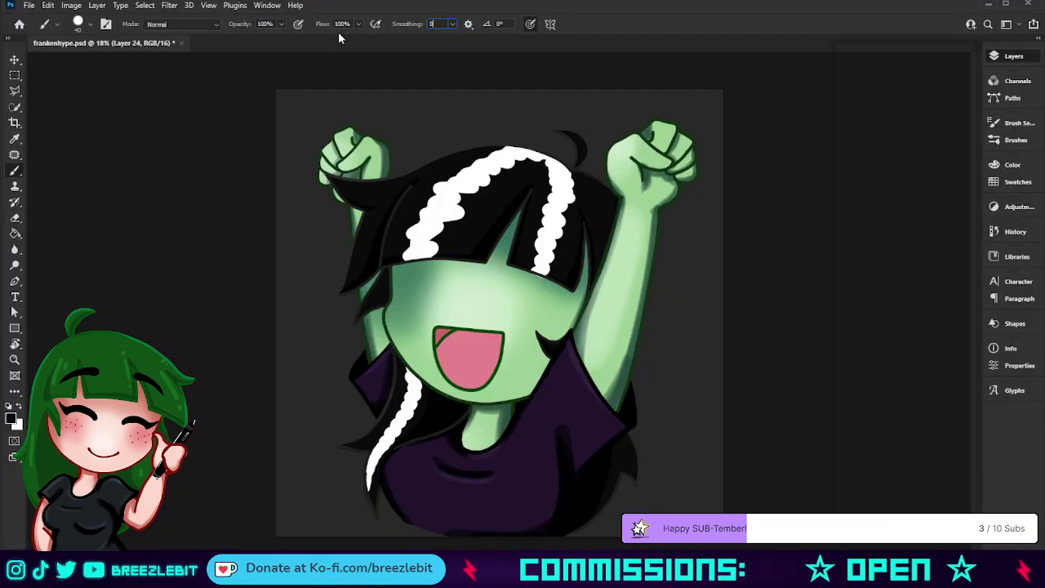
key(BackSpace)
text(100)
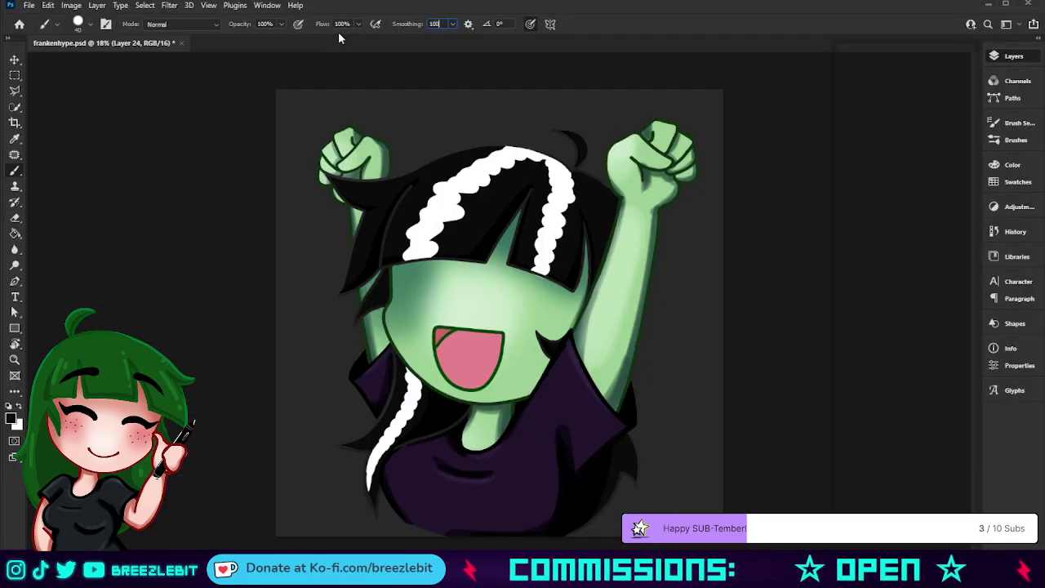
key(Return)
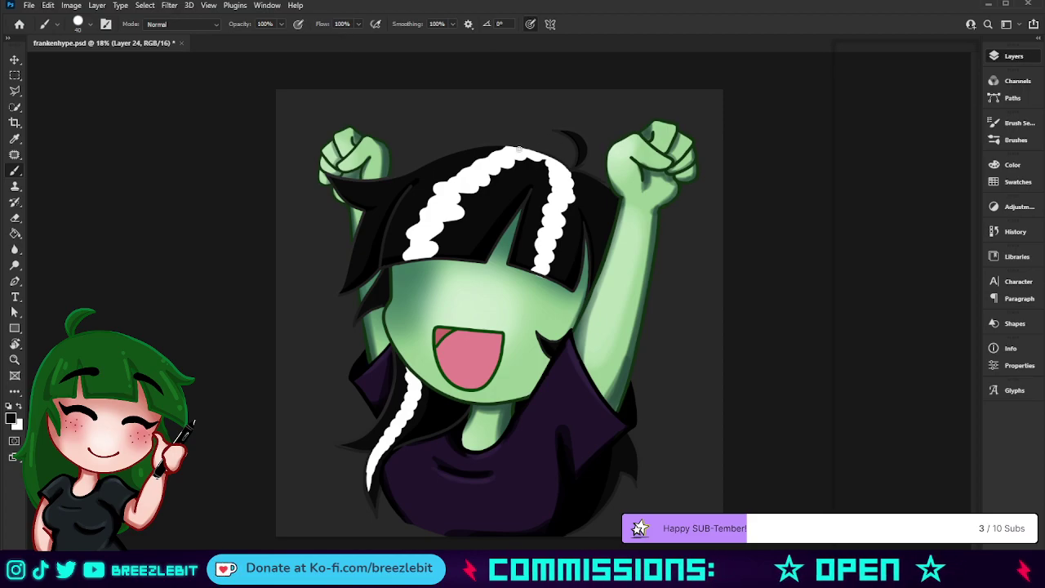
drag(486, 167, 458, 183)
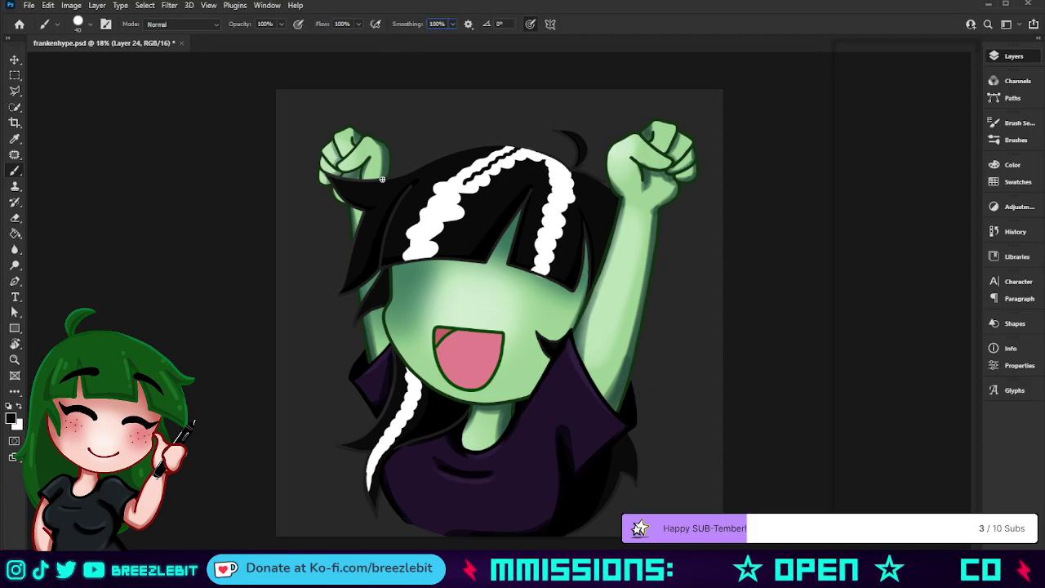
key(ctrl+z)
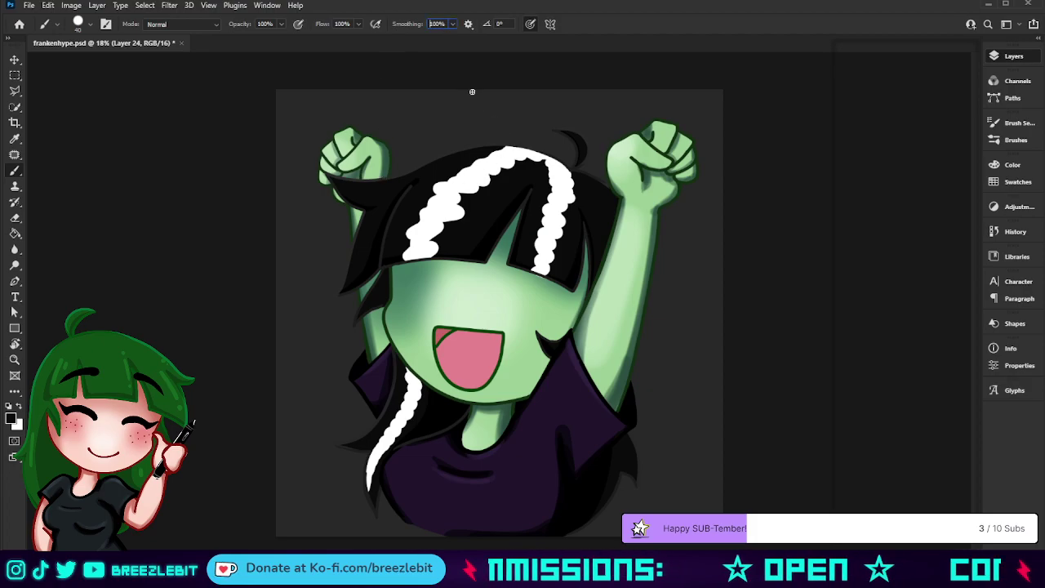
Set the brush smoothing to 20% and try a black zigzag line down the middle of the longer white streak
click(441, 24)
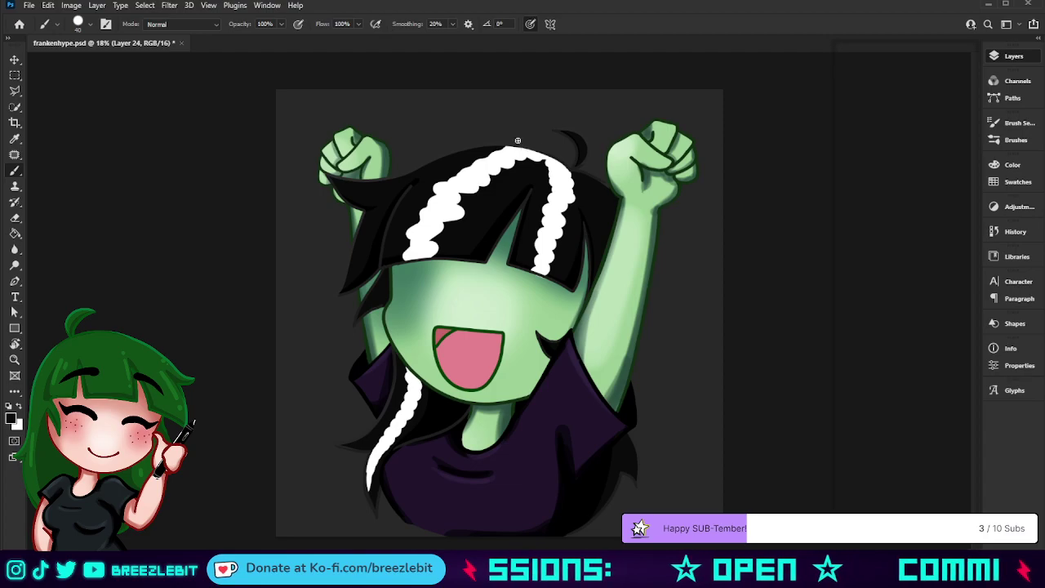
mouse_move(508, 155)
mouse_down()
mouse_move(442, 190)
mouse_move(415, 260)
mouse_up()
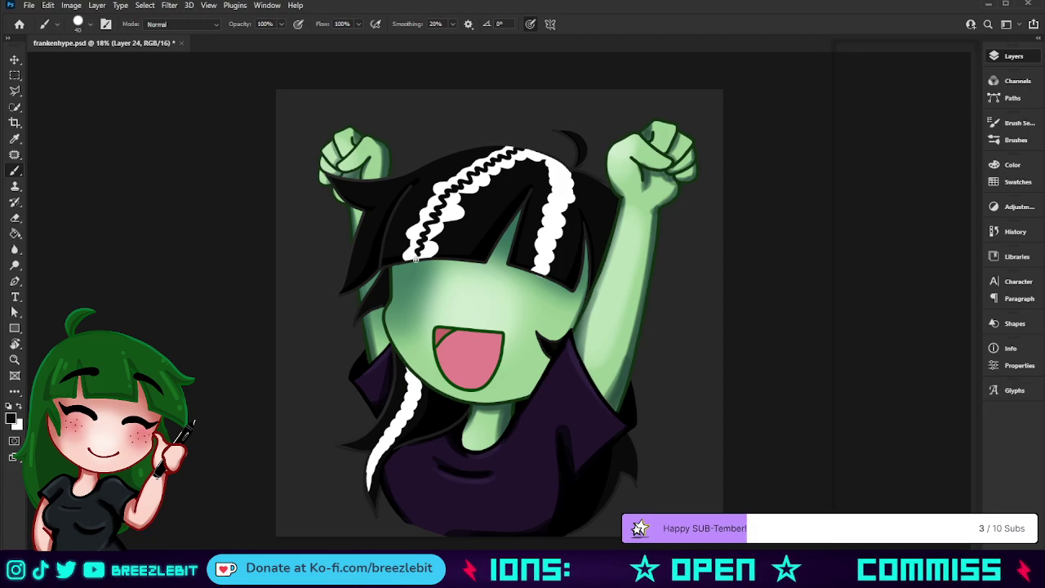
key(z)
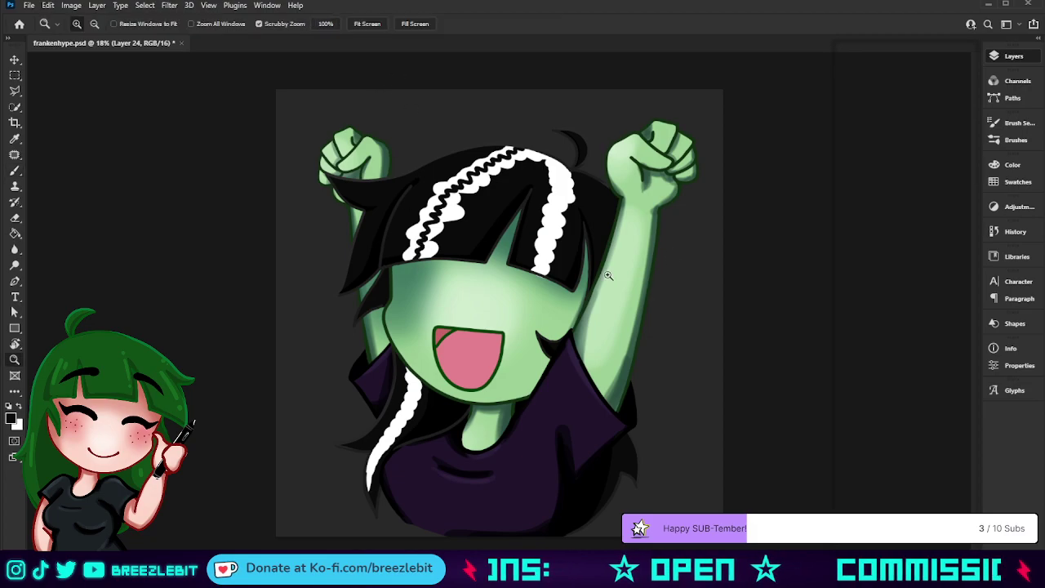
drag(672, 255, 558, 282)
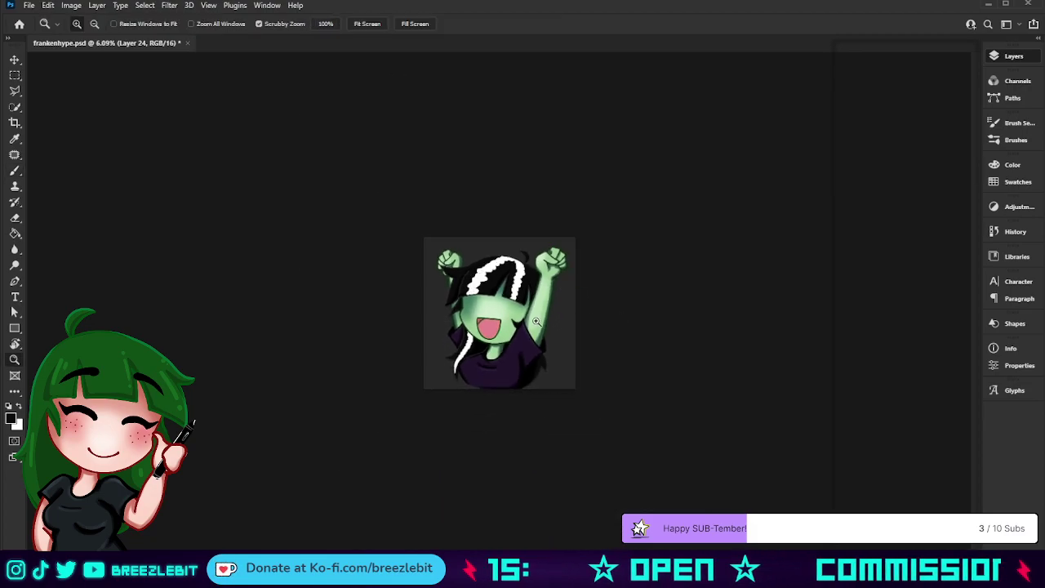
drag(538, 323, 585, 332)
key(b)
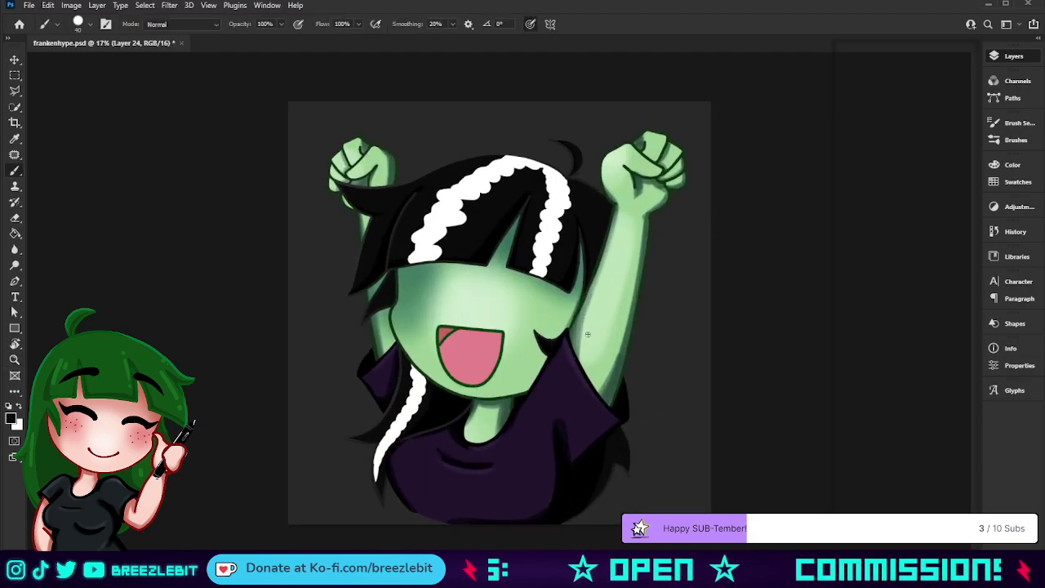
Reduce the brush size to 15 and try a fine black zigzag along the inner edge of the longer white streak
key(bracketleft)
key(bracketleft)
key(bracketleft)
key(bracketleft)
drag(543, 164, 464, 200)
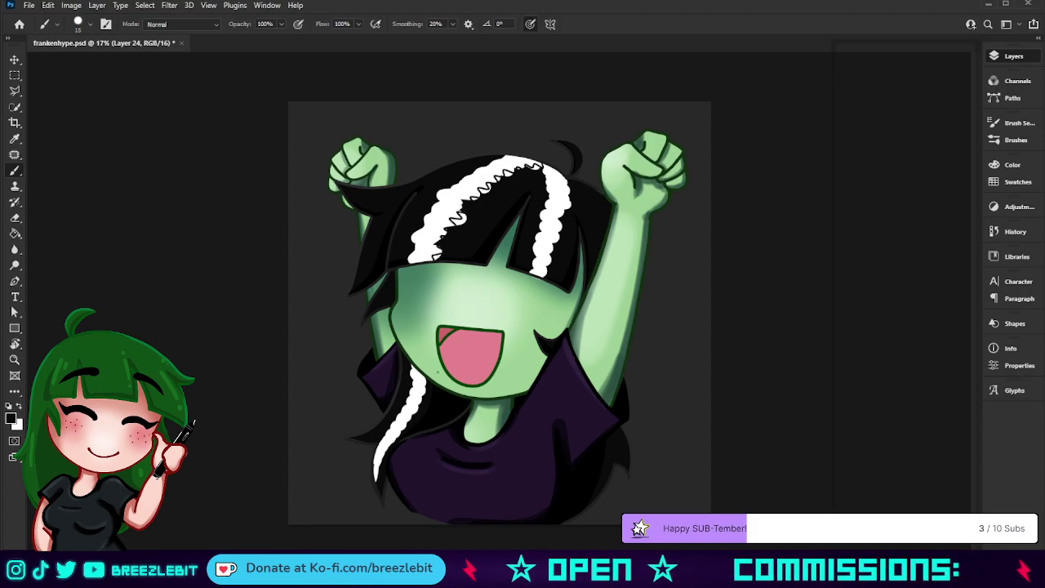
key(ctrl+z)
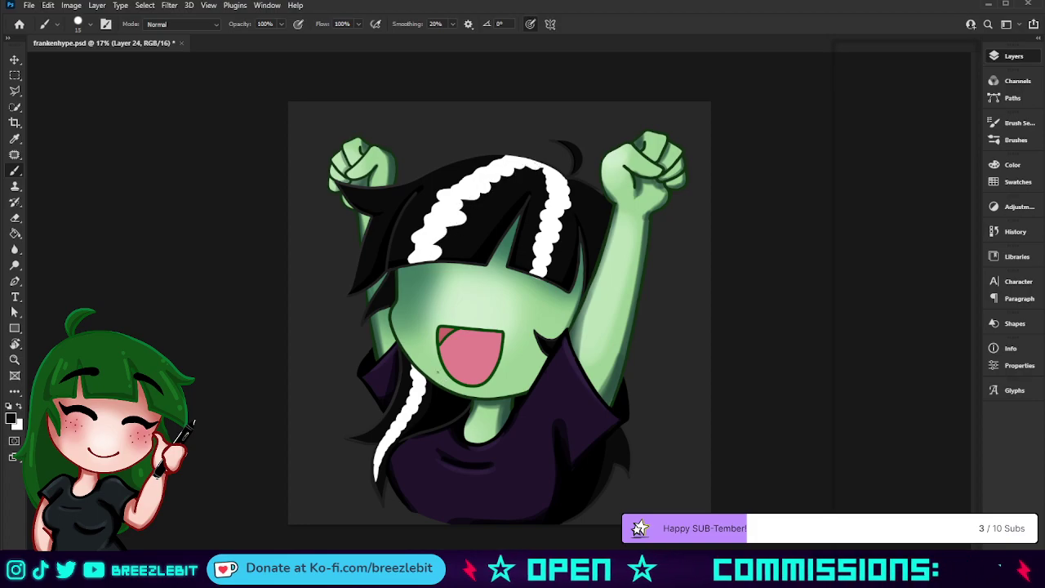
Delete all the wavy white streaks from the hair and return to the brush with white as the painting colour
key(z)
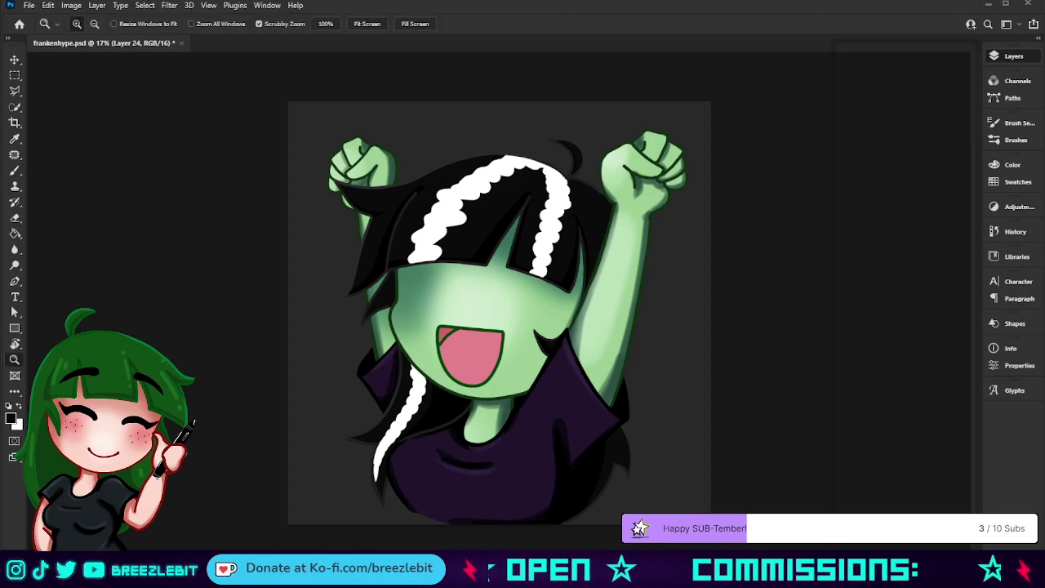
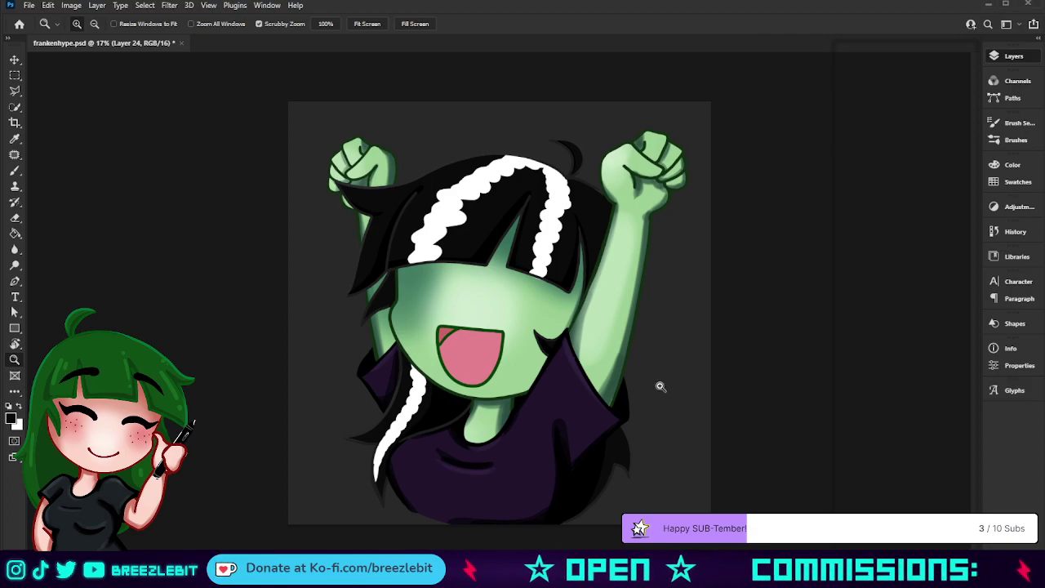
key(alt+bracketleft)
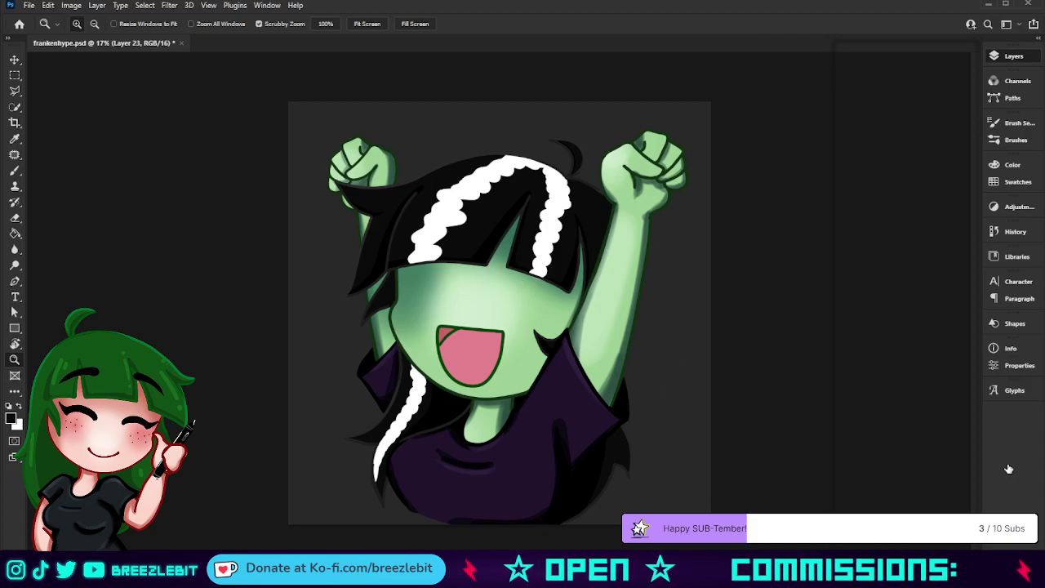
key(Delete)
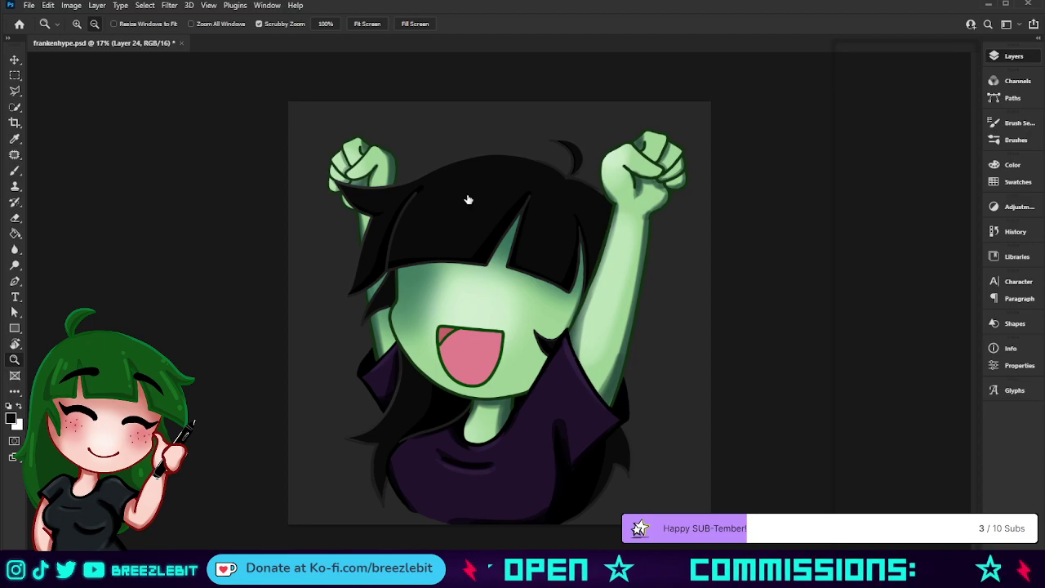
key(x)
key(b)
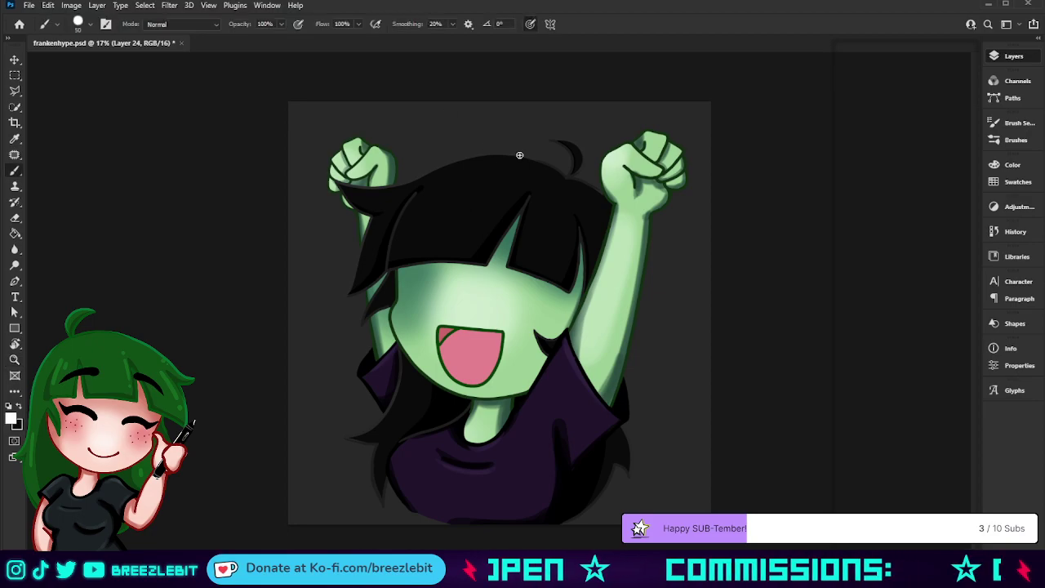
Paint a thick white zigzag streak from the crown down the wider part of the fringe, building it up with a brush size up to 100
drag(519, 156, 491, 175)
drag(490, 175, 485, 180)
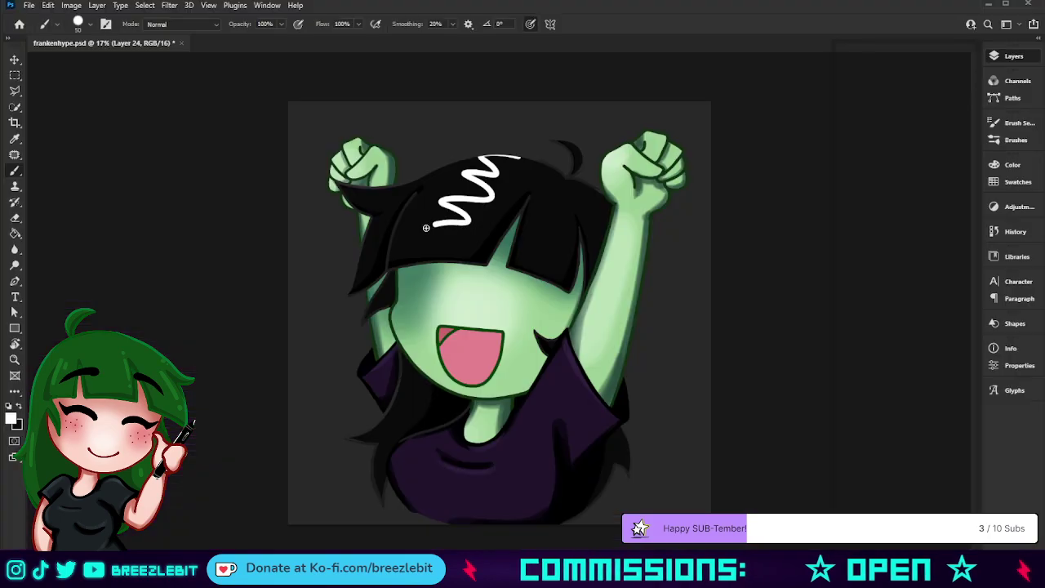
drag(449, 222, 426, 261)
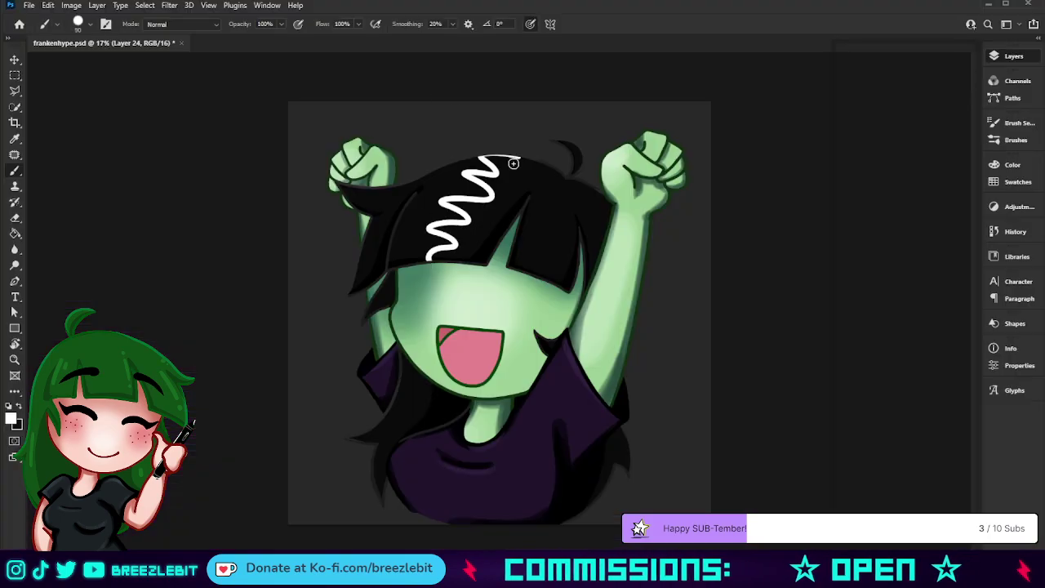
mouse_move(513, 164)
mouse_down()
mouse_move(477, 169)
mouse_move(496, 194)
mouse_move(444, 196)
mouse_move(471, 223)
mouse_move(435, 221)
mouse_move(450, 241)
mouse_move(423, 256)
mouse_up()
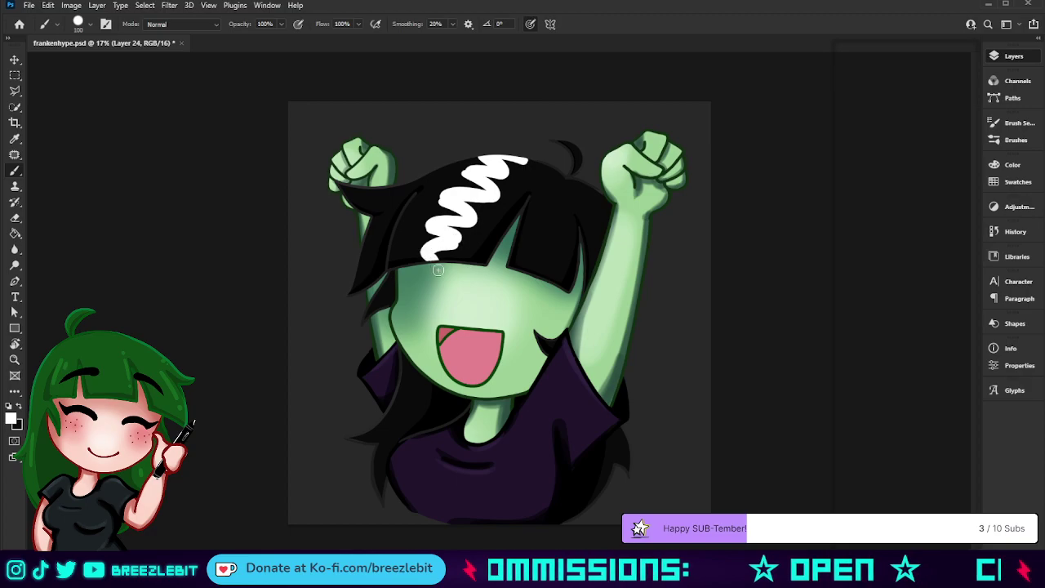
mouse_move(490, 155)
mouse_down()
mouse_move(534, 161)
mouse_move(481, 153)
mouse_move(514, 172)
mouse_move(470, 175)
mouse_move(497, 200)
mouse_move(445, 199)
mouse_move(472, 208)
mouse_move(469, 223)
mouse_move(432, 220)
mouse_move(462, 243)
mouse_move(425, 258)
mouse_up()
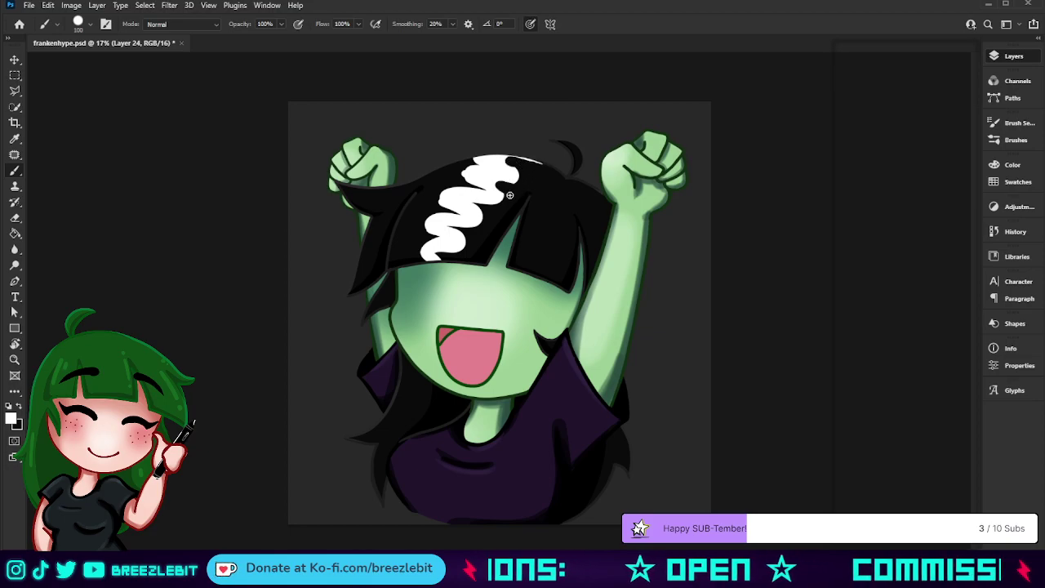
mouse_move(476, 204)
mouse_down()
mouse_move(483, 224)
mouse_move(455, 222)
mouse_up()
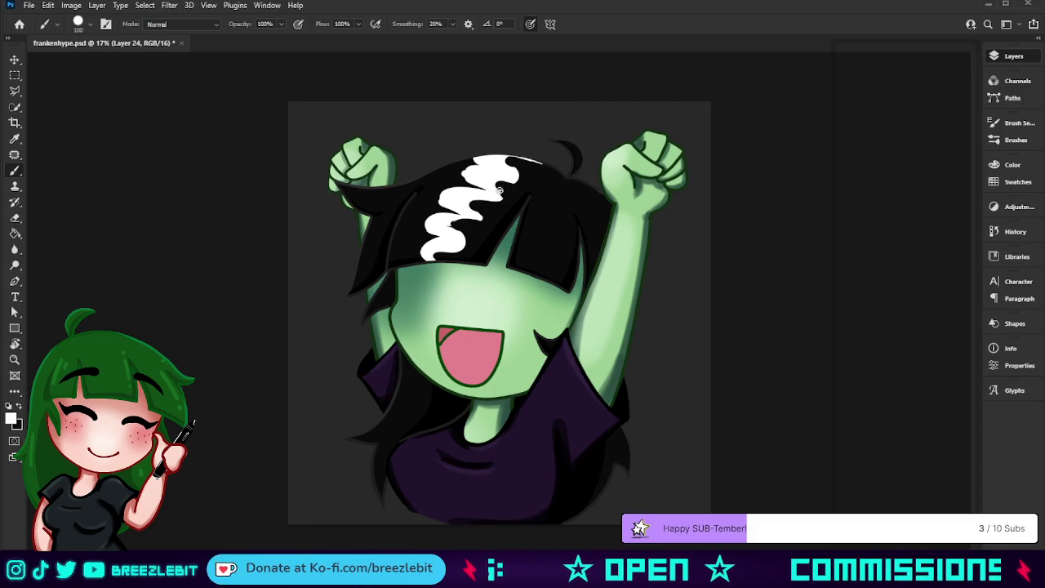
Widen and smooth the curves of the white crown streak, reducing the brush size to 50 and tapering its upper and lower ends
drag(507, 162, 535, 160)
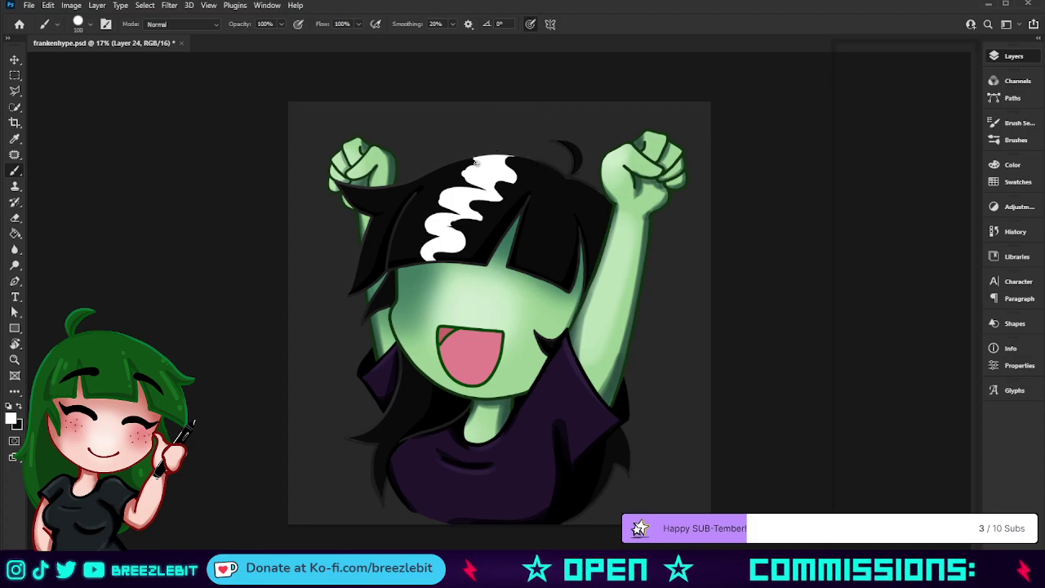
mouse_move(460, 171)
mouse_down()
mouse_move(485, 187)
mouse_move(437, 190)
mouse_move(460, 210)
mouse_up()
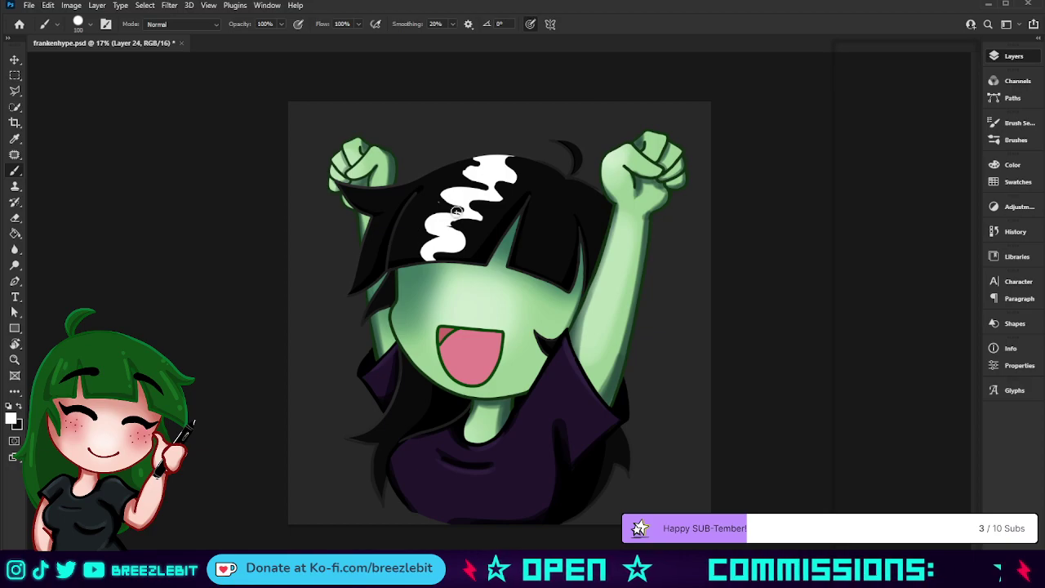
key(])
drag(463, 209, 445, 193)
key(bracketleft)
key(bracketleft)
key(bracketleft)
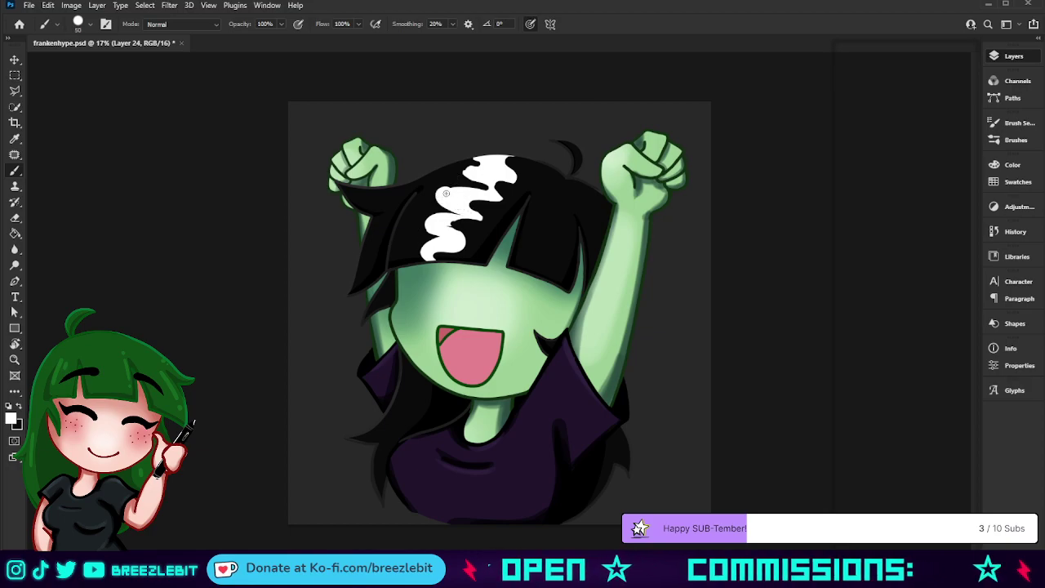
mouse_move(469, 189)
mouse_down()
mouse_move(483, 165)
mouse_move(474, 155)
mouse_move(530, 158)
mouse_move(505, 157)
mouse_move(520, 175)
mouse_move(491, 181)
mouse_move(507, 199)
mouse_move(473, 201)
mouse_move(489, 218)
mouse_move(452, 221)
mouse_move(468, 237)
mouse_move(461, 249)
mouse_move(456, 221)
mouse_up()
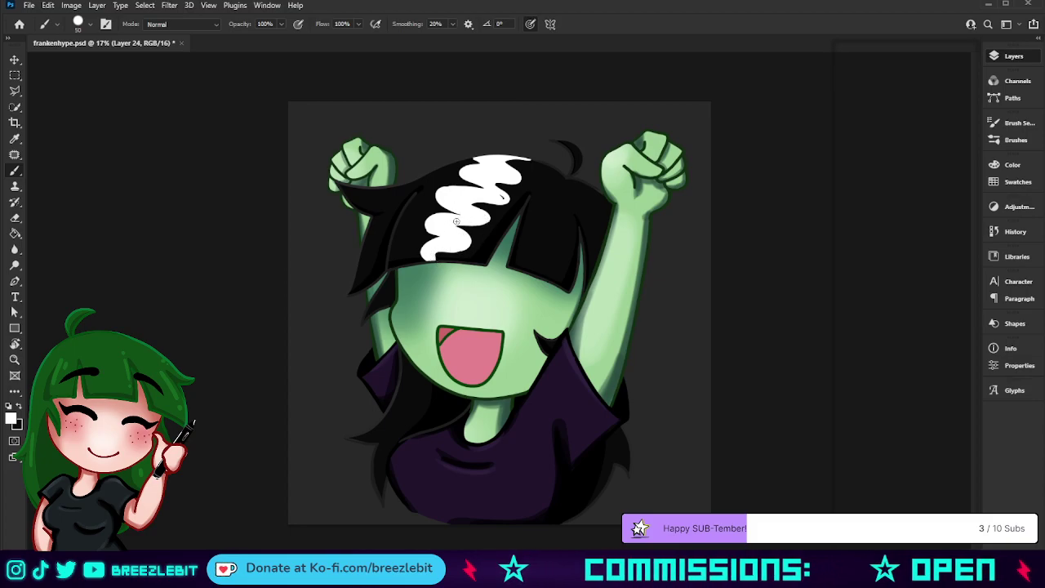
drag(505, 199, 500, 195)
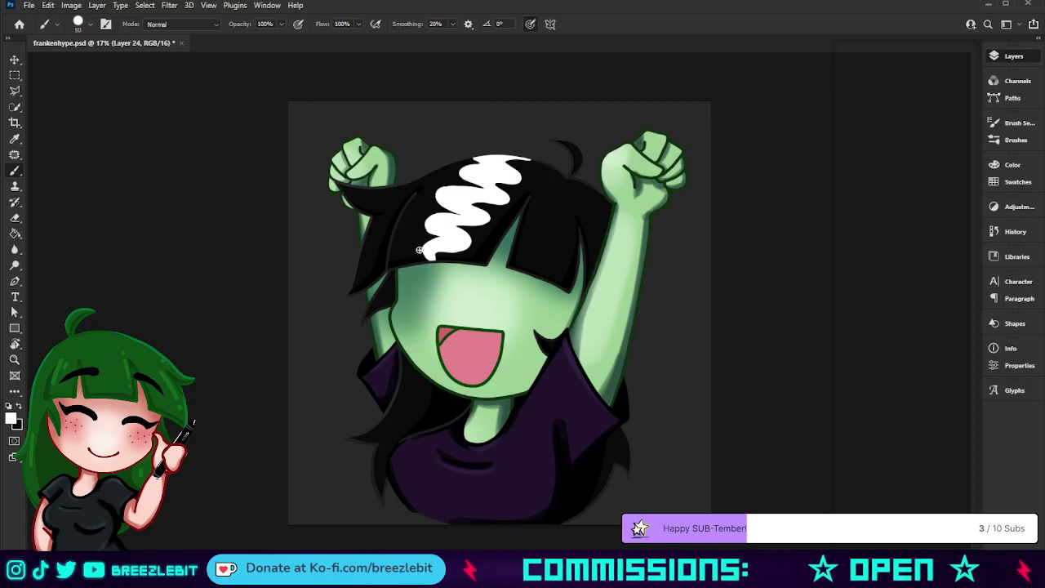
drag(441, 257, 474, 242)
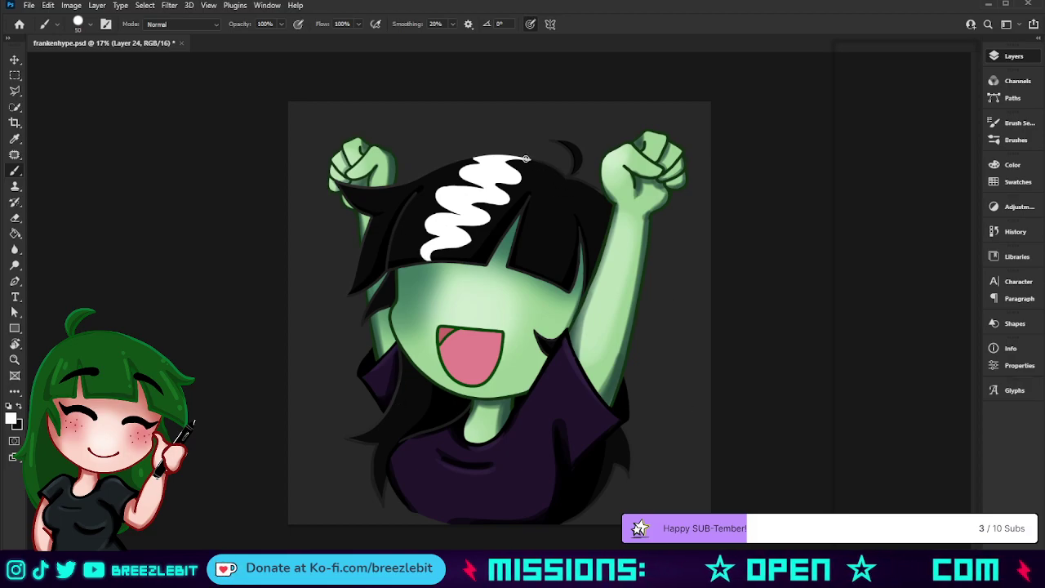
drag(526, 158, 544, 164)
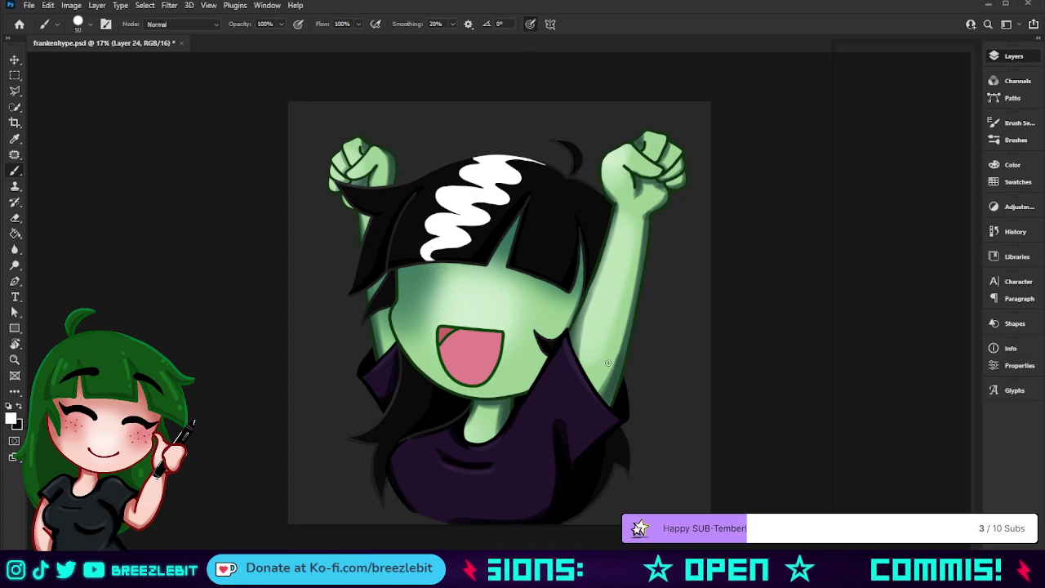
Paint thinner white zigzag streaks down the hair lock beside the neck and down the narrower part of the fringe
mouse_move(419, 377)
mouse_down()
mouse_move(410, 423)
mouse_move(385, 424)
mouse_move(390, 444)
mouse_move(373, 460)
mouse_move(378, 510)
mouse_move(380, 452)
mouse_up()
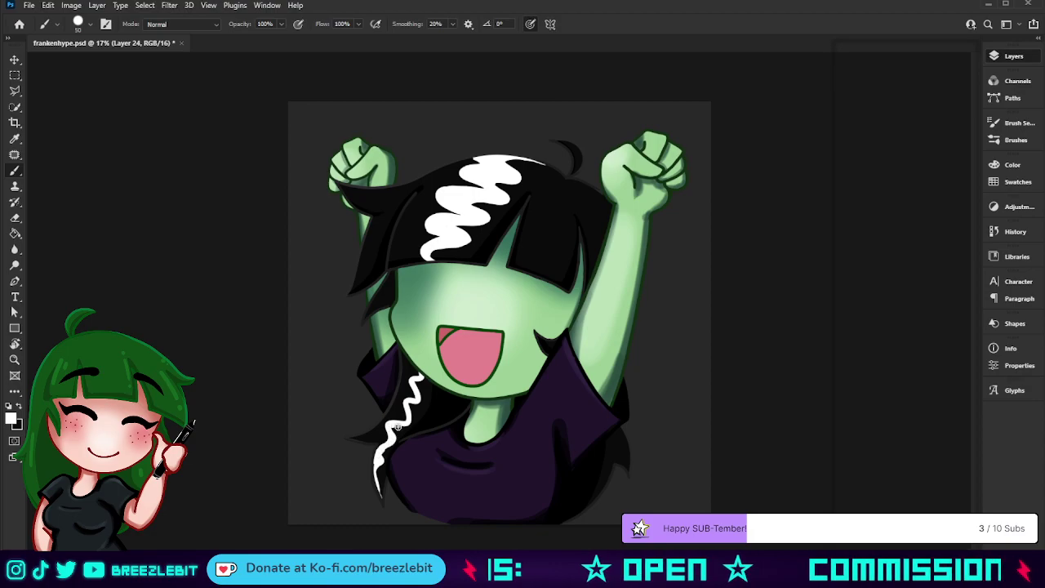
drag(419, 393, 417, 375)
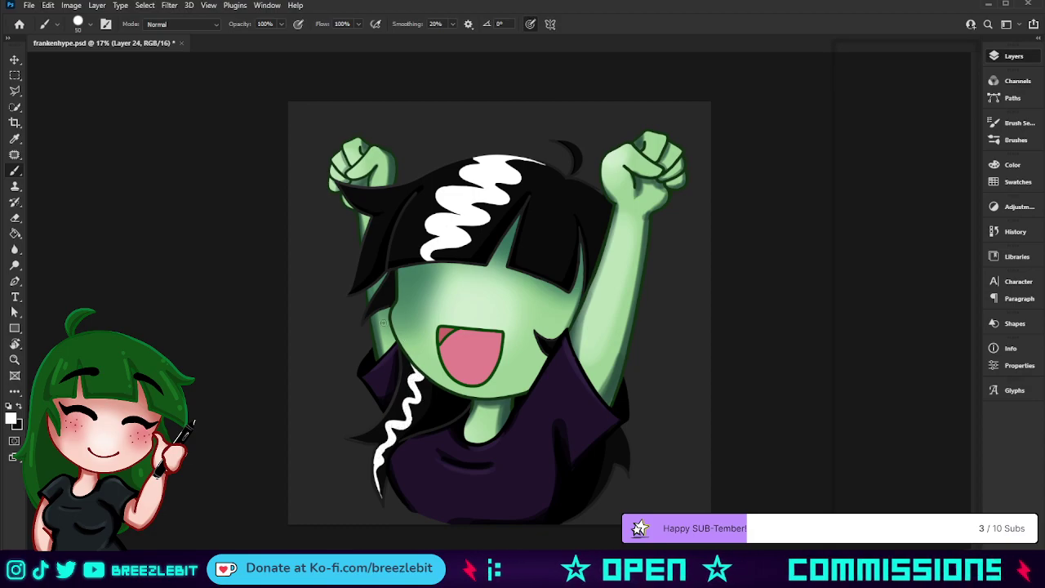
key(z)
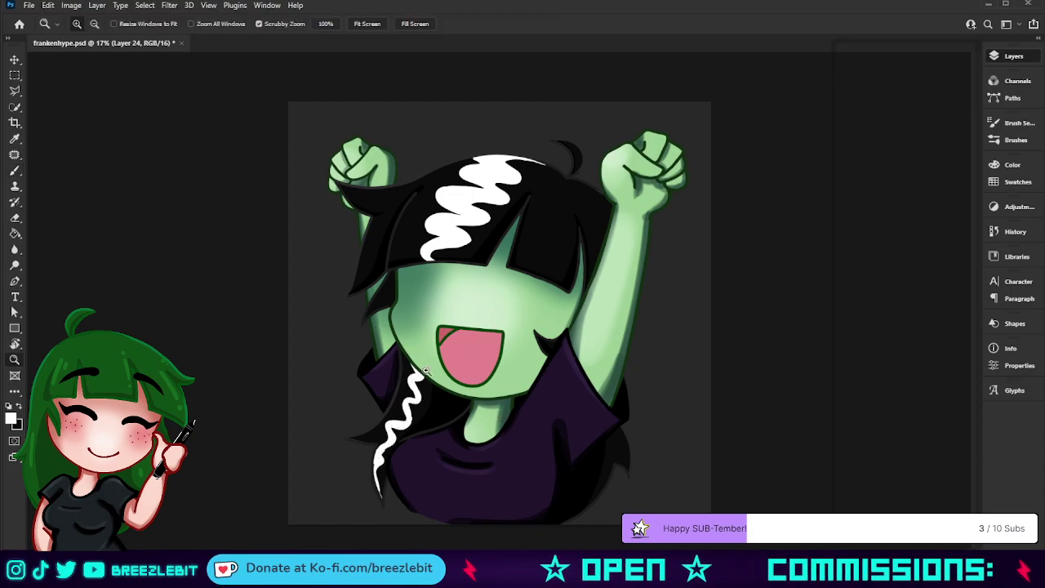
drag(491, 334, 333, 406)
drag(546, 338, 609, 337)
key(b)
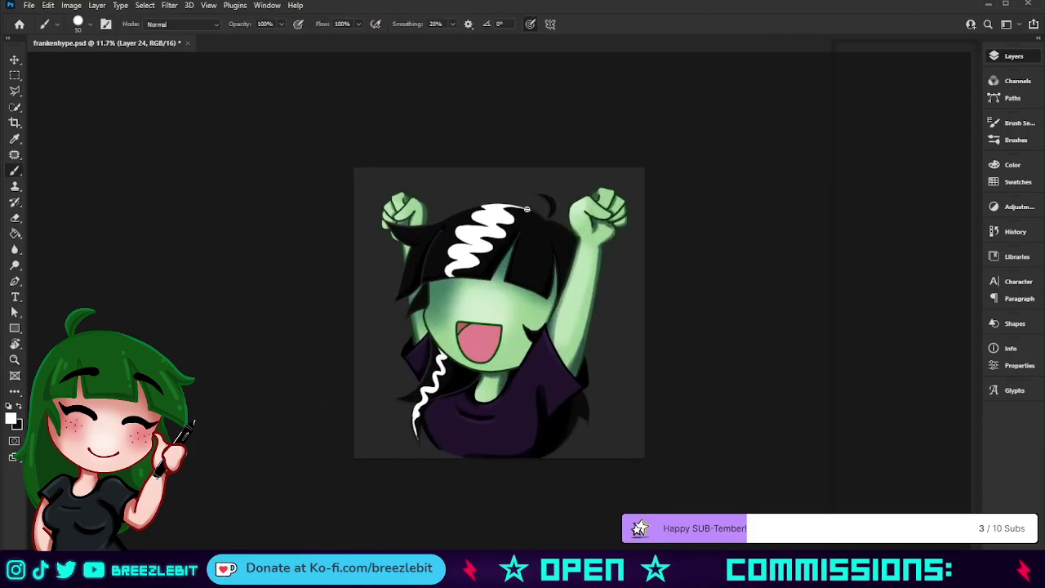
mouse_move(535, 228)
mouse_down()
mouse_move(541, 255)
mouse_move(529, 277)
mouse_up()
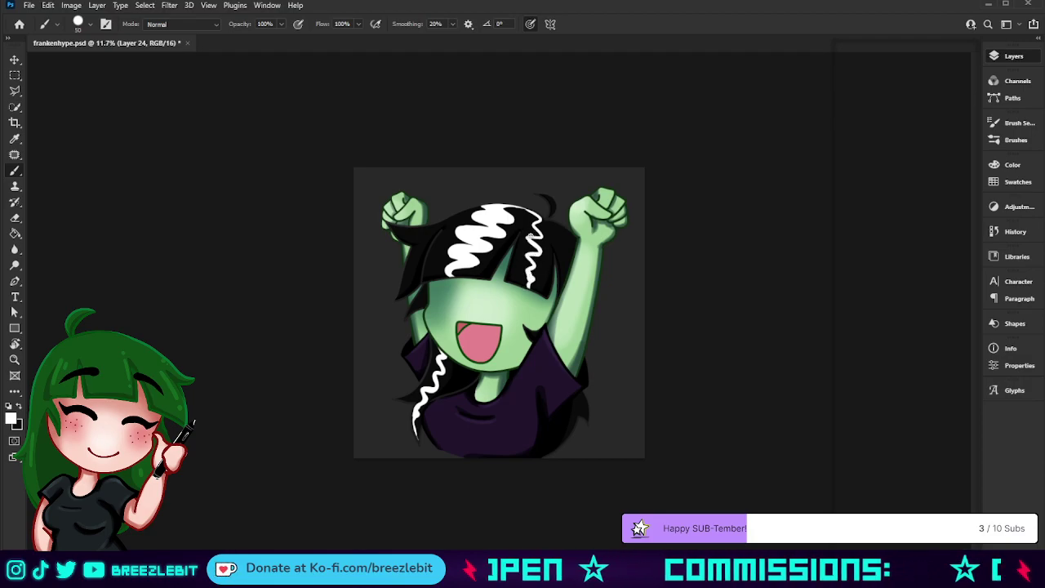
mouse_move(520, 204)
mouse_down()
mouse_move(541, 235)
mouse_move(537, 252)
mouse_up()
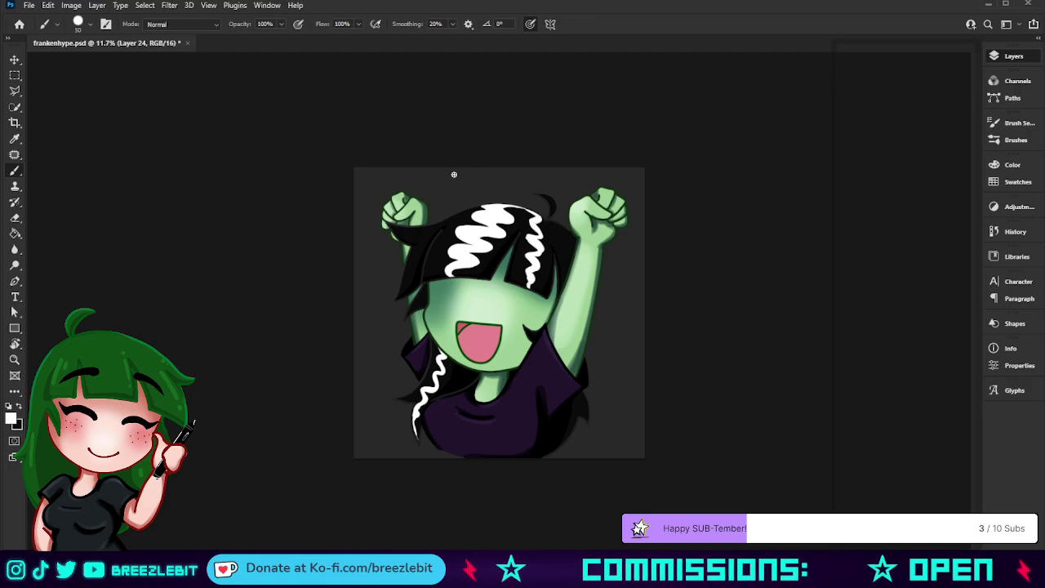
Check the streaks at a reduced size and show the green eyes with yellow sparkles again
key(z)
mouse_move(651, 290)
mouse_down()
mouse_move(583, 318)
mouse_move(593, 319)
mouse_up()
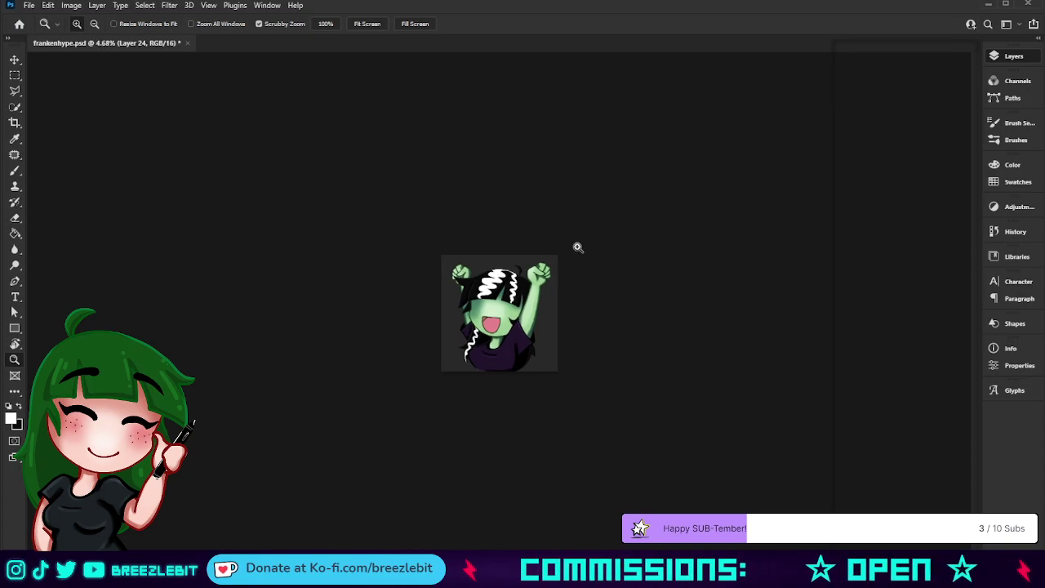
drag(577, 245, 621, 419)
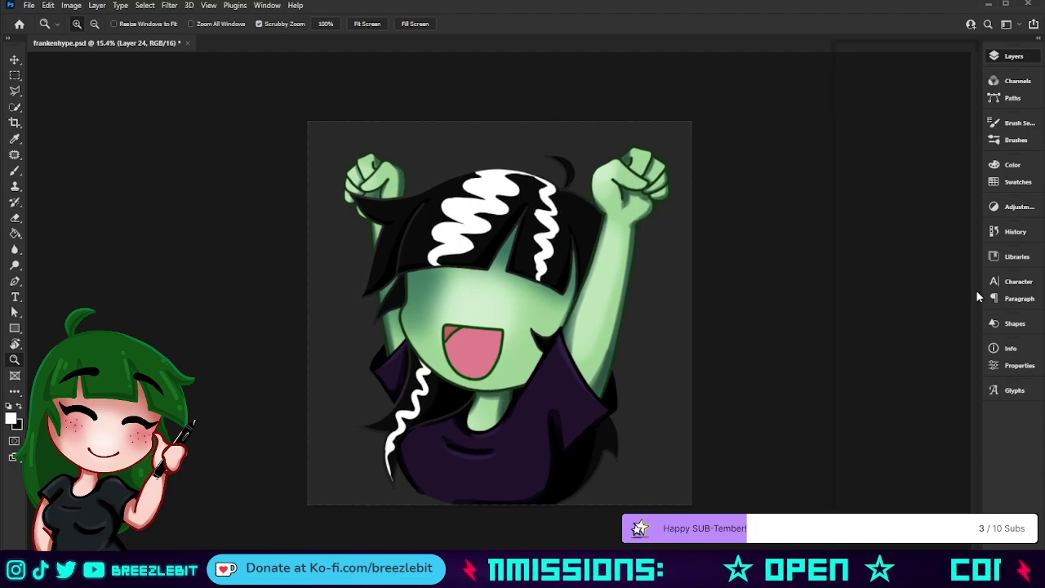
click(845, 181)
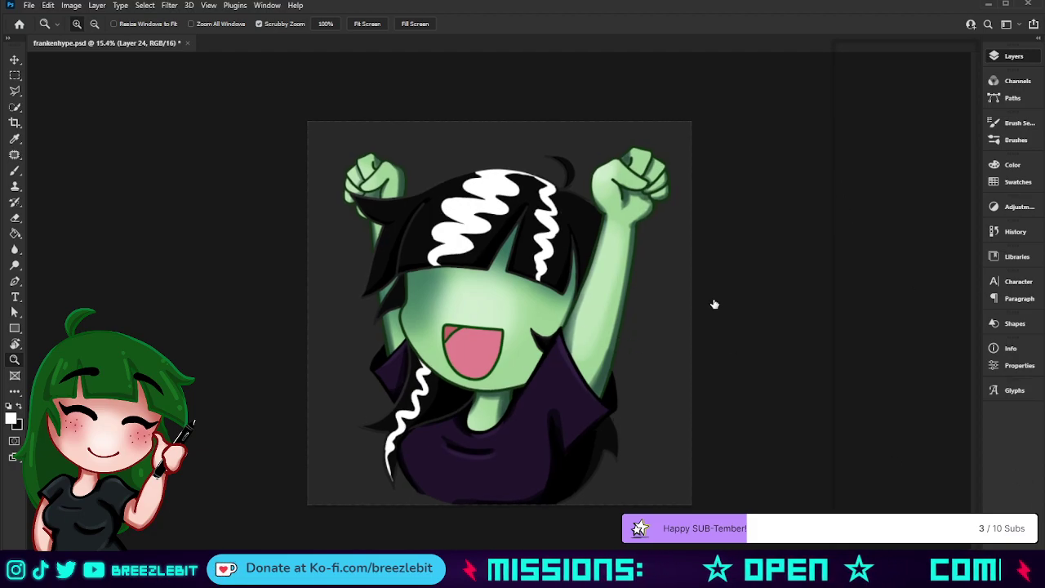
key(ctrl+z)
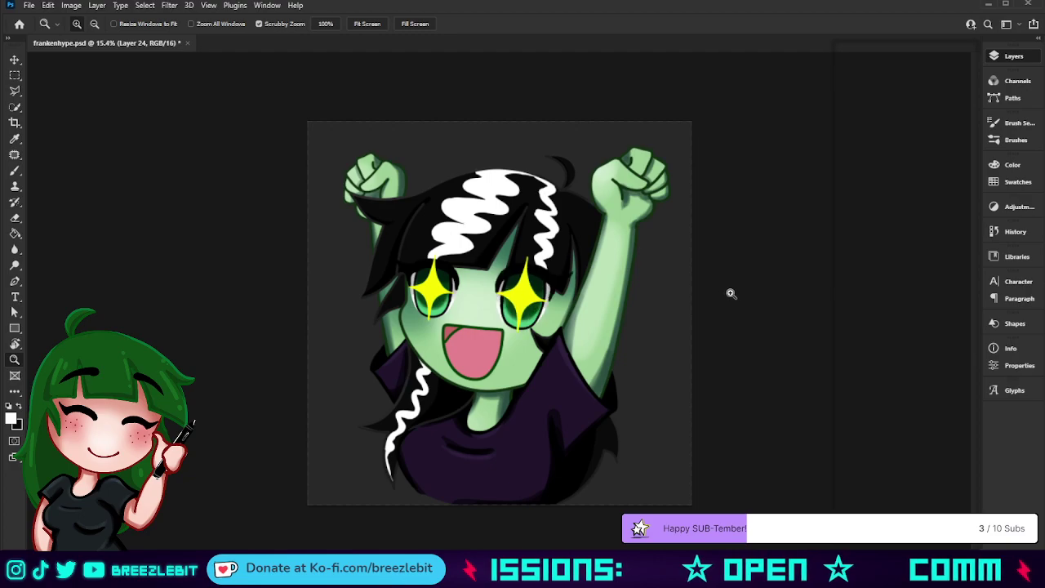
drag(730, 294, 723, 343)
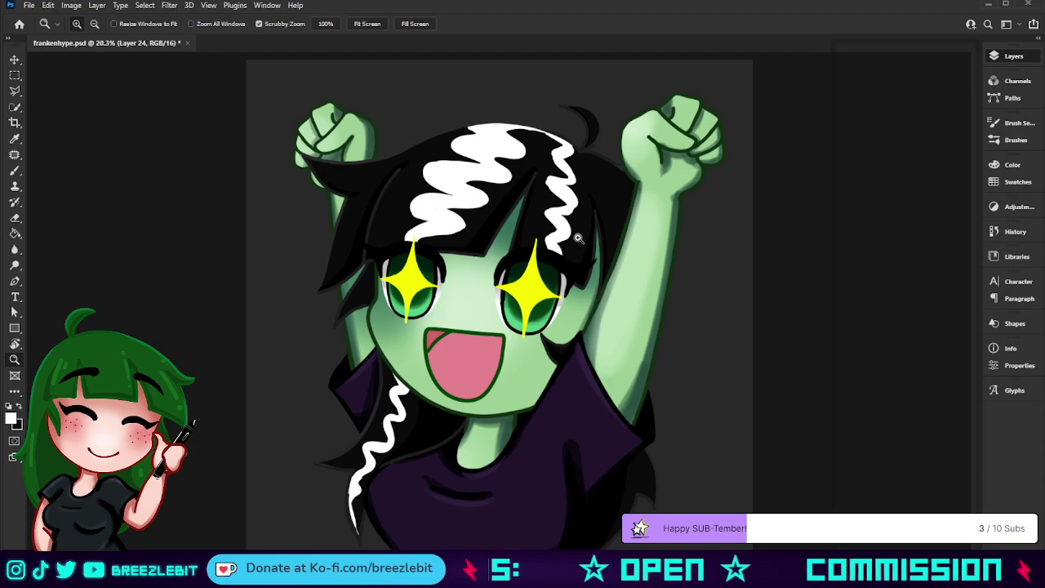
Try painting long grey highlight strokes along both sides of the fringe, with the hair displayed in lighter grey
key(i)
click(608, 185)
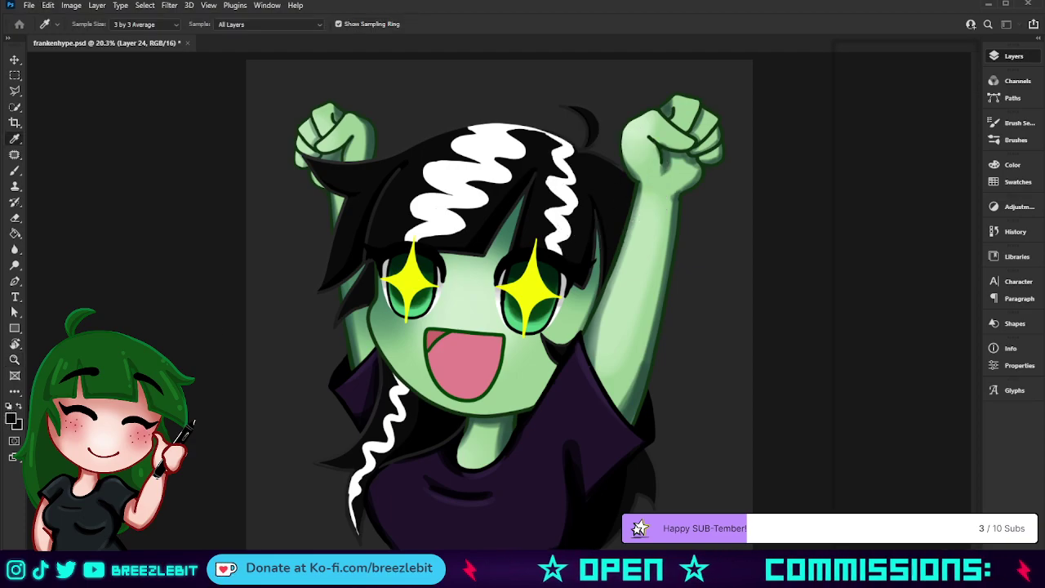
click(849, 240)
key(b)
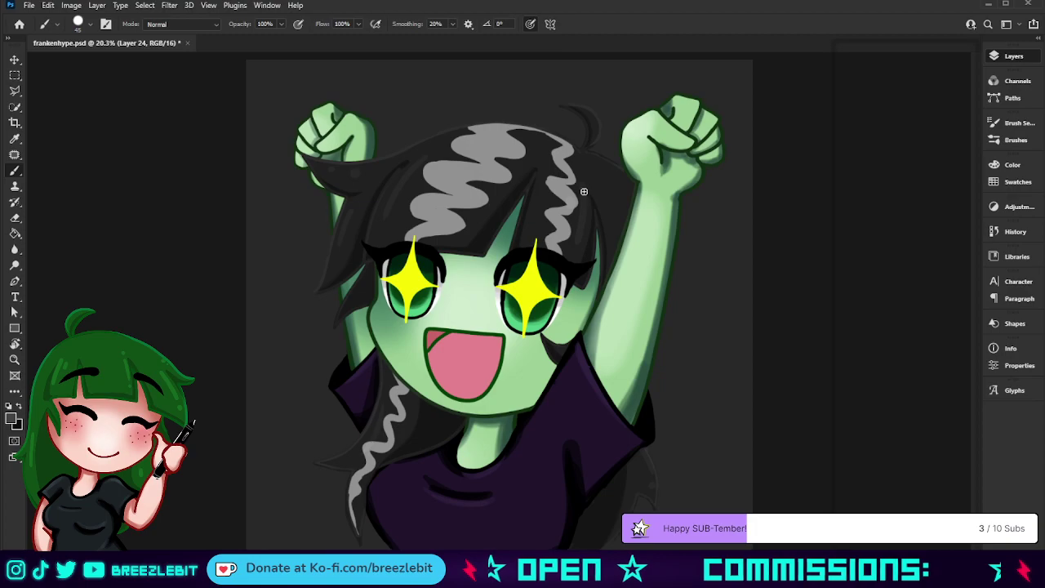
mouse_move(584, 191)
mouse_down()
mouse_move(578, 245)
mouse_move(580, 184)
mouse_up()
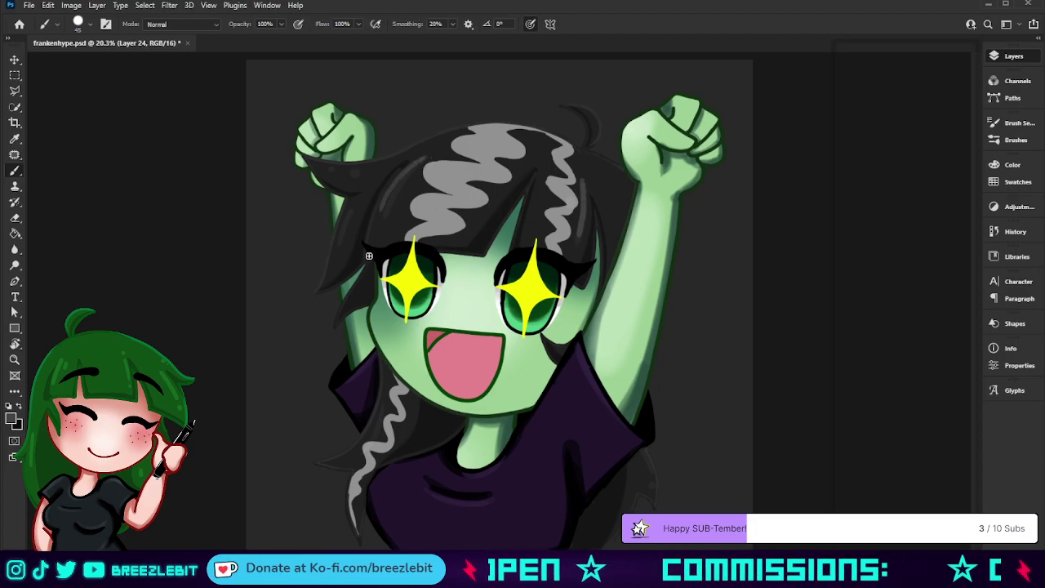
key(ctrl+z)
drag(426, 157, 387, 209)
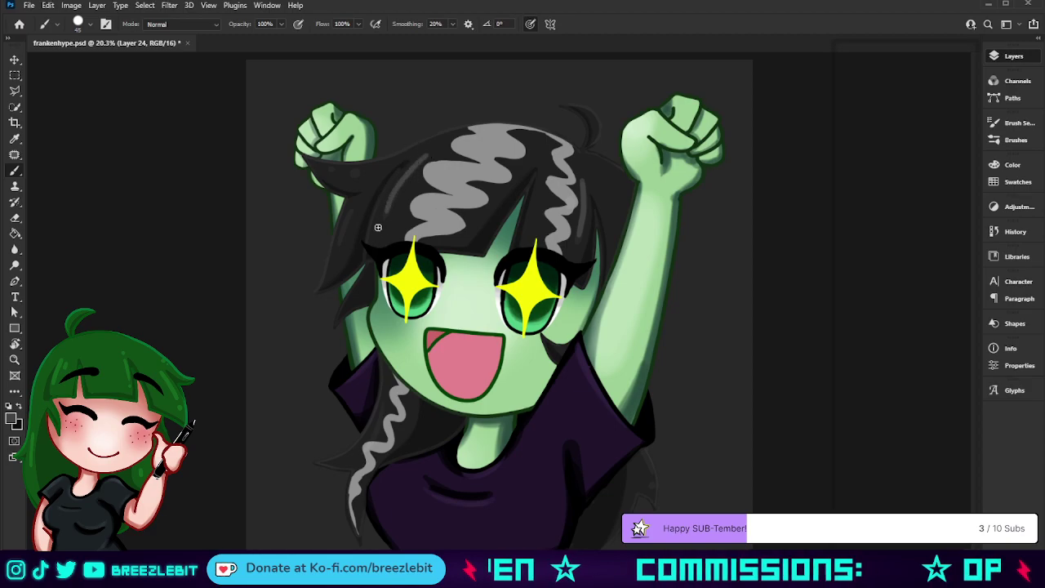
Try adding grey highlight dots and short strokes to the side tuft and the lower hair behind the sleeve, varying the brush size
click(354, 173)
key(bracketleft)
key(bracketleft)
key(bracketleft)
key(bracketleft)
key(bracketleft)
click(331, 169)
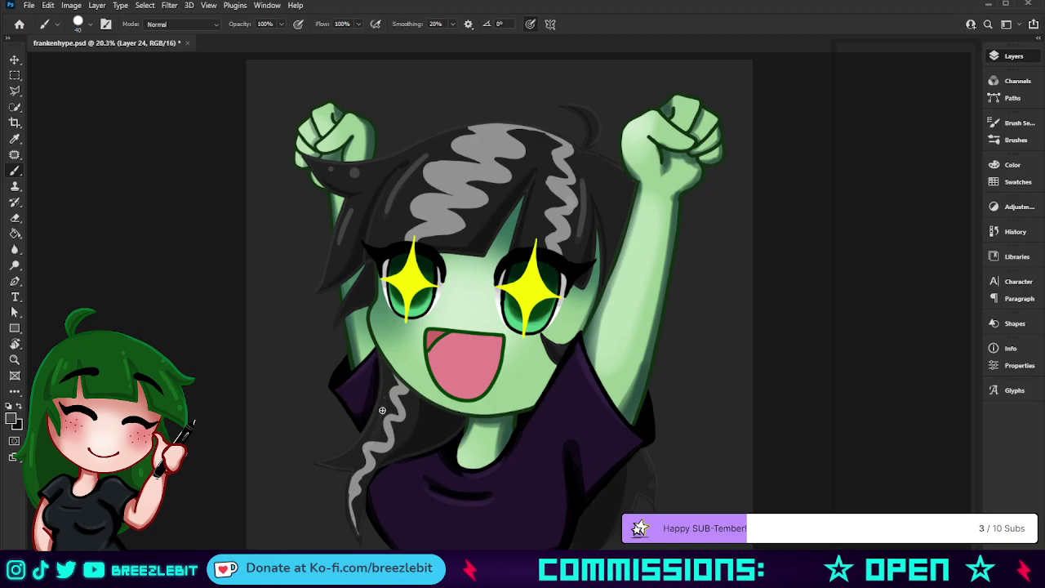
key(bracketright)
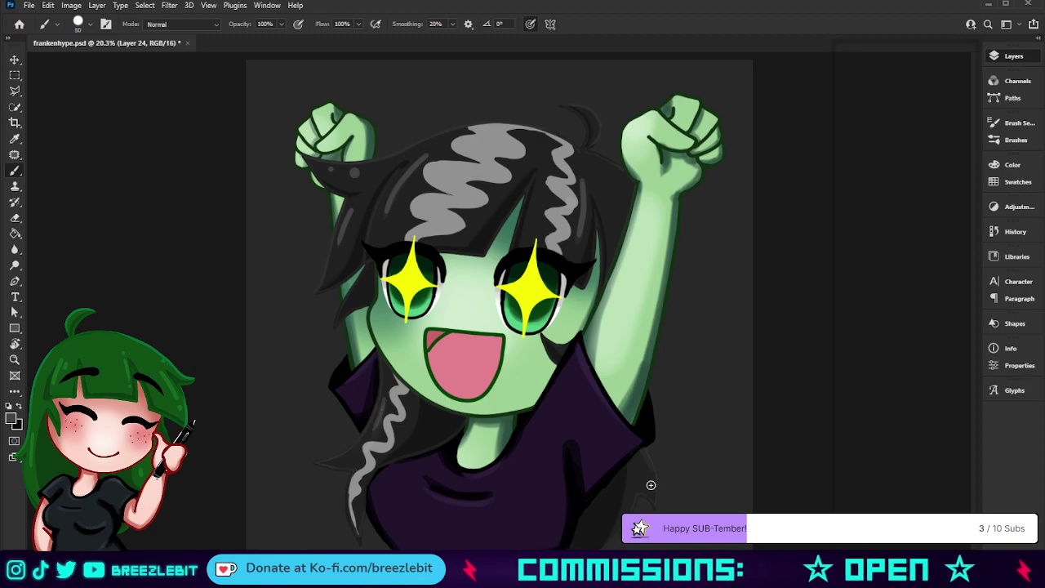
click(650, 485)
drag(651, 471, 646, 459)
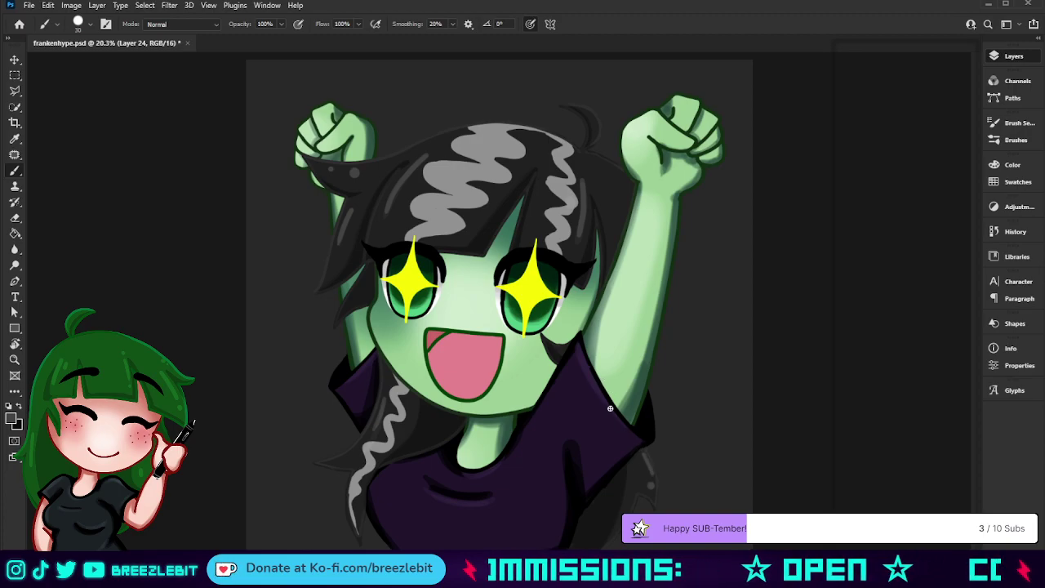
Remove the new grey highlights and return the hair to solid black with pure white streaks
key(z)
key(b)
click(850, 244)
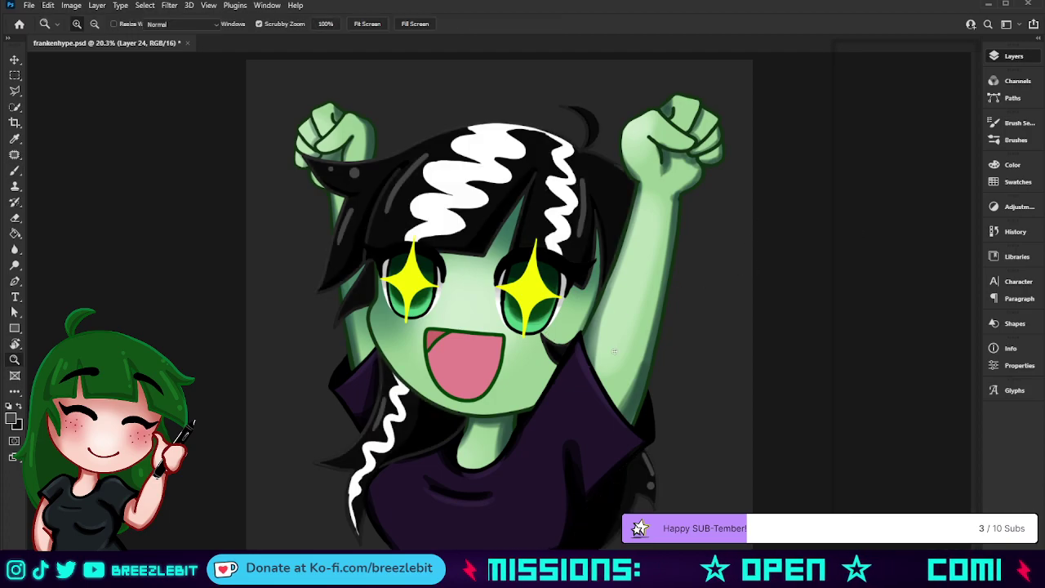
key(z)
mouse_move(527, 394)
mouse_down()
mouse_move(503, 404)
mouse_move(526, 404)
mouse_up()
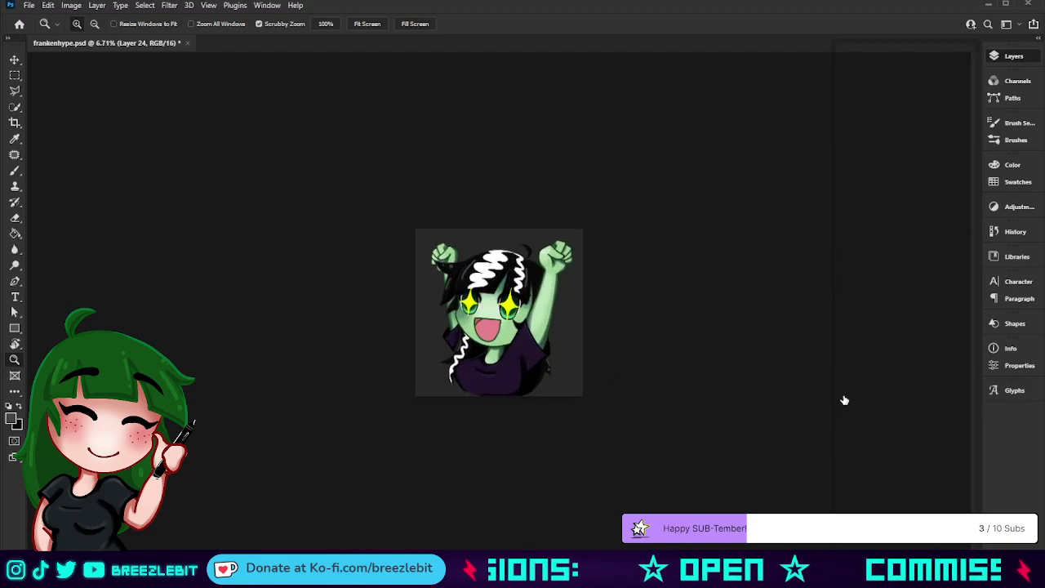
key(ctrl+z)
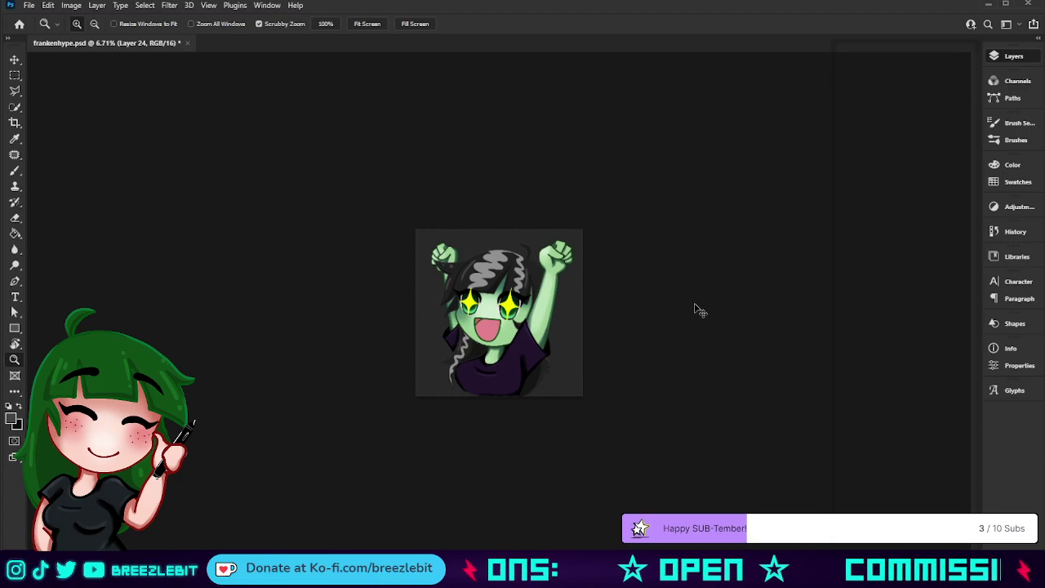
key(ctrl+z)
key(ctrl+z)
key(ctrl+z)
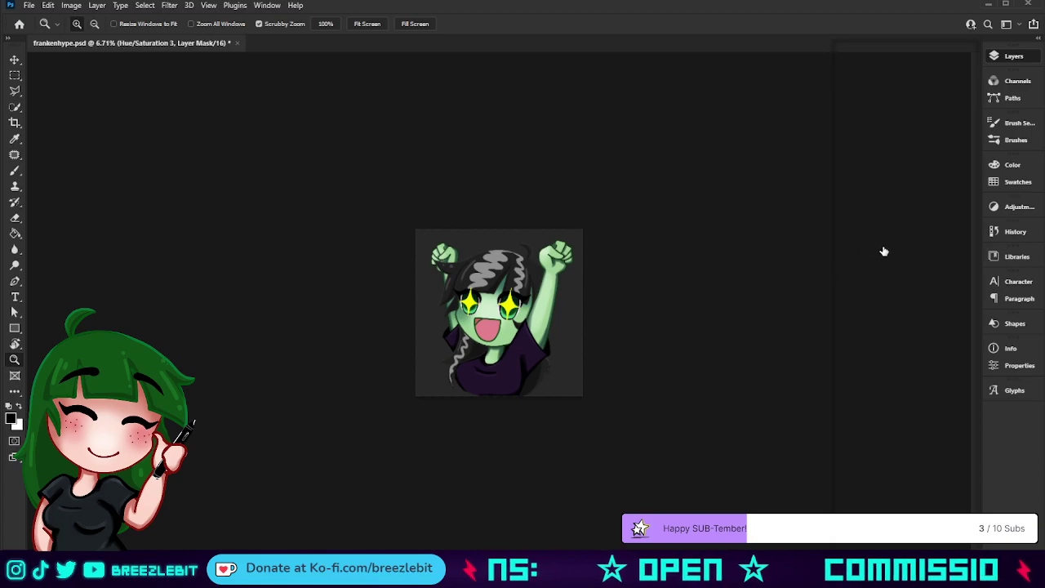
key(ctrl+shift+z)
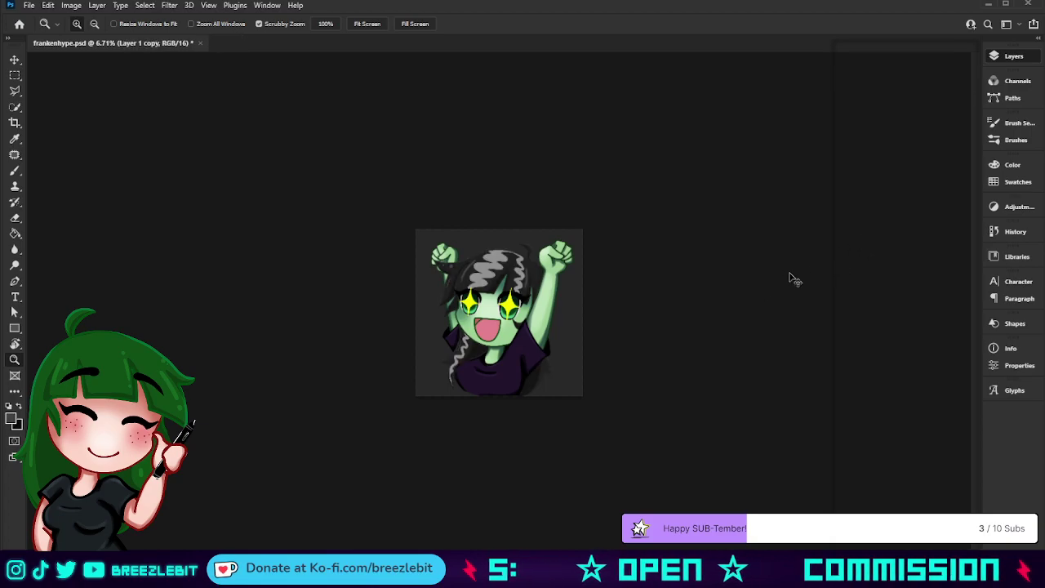
key(ctrl+shift+z)
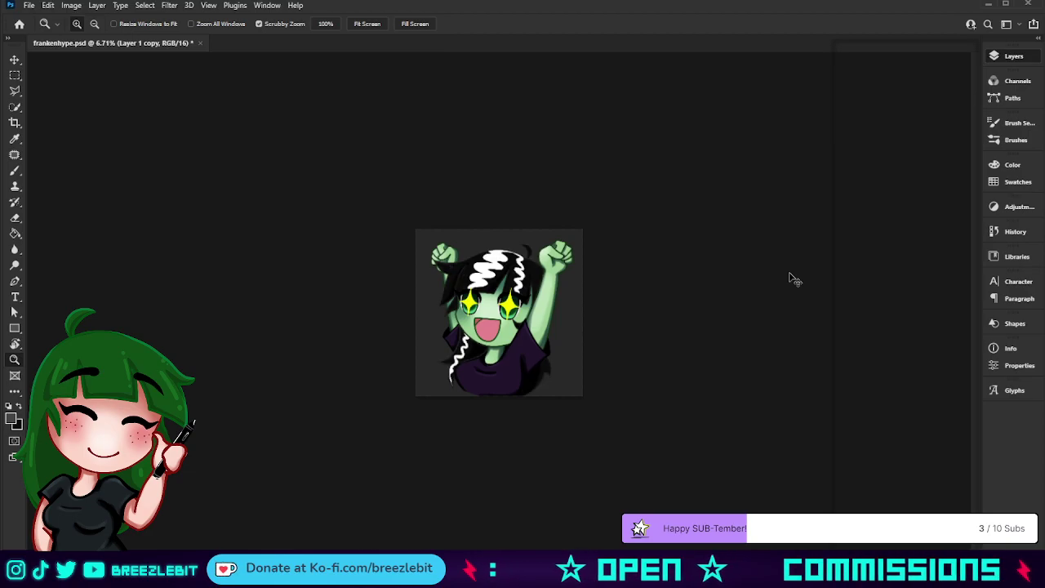
Check the recoloured character at a tiny emote size and make Layer 23 the active layer
drag(660, 315, 602, 338)
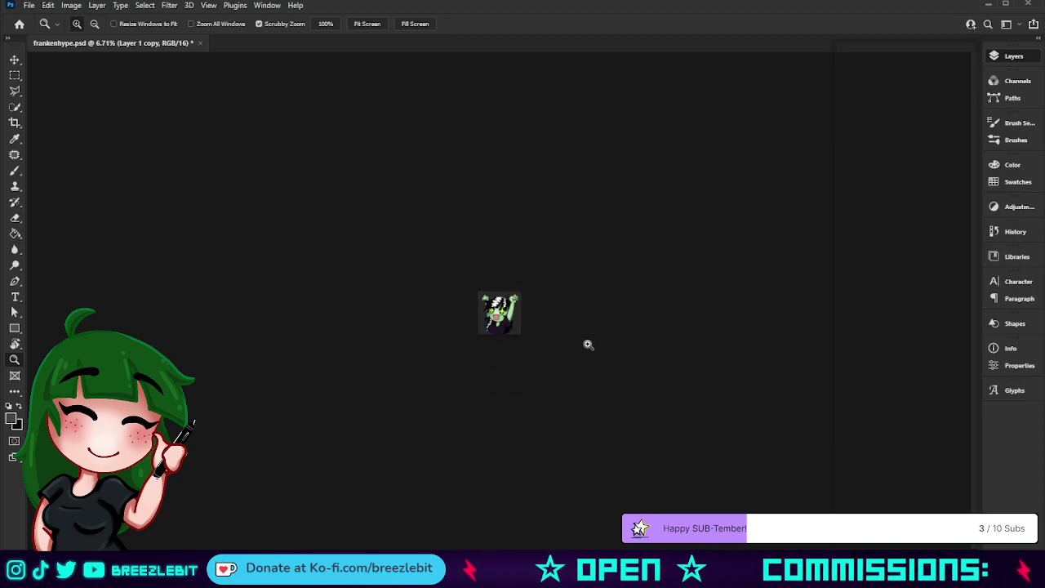
click(649, 339)
click(652, 311)
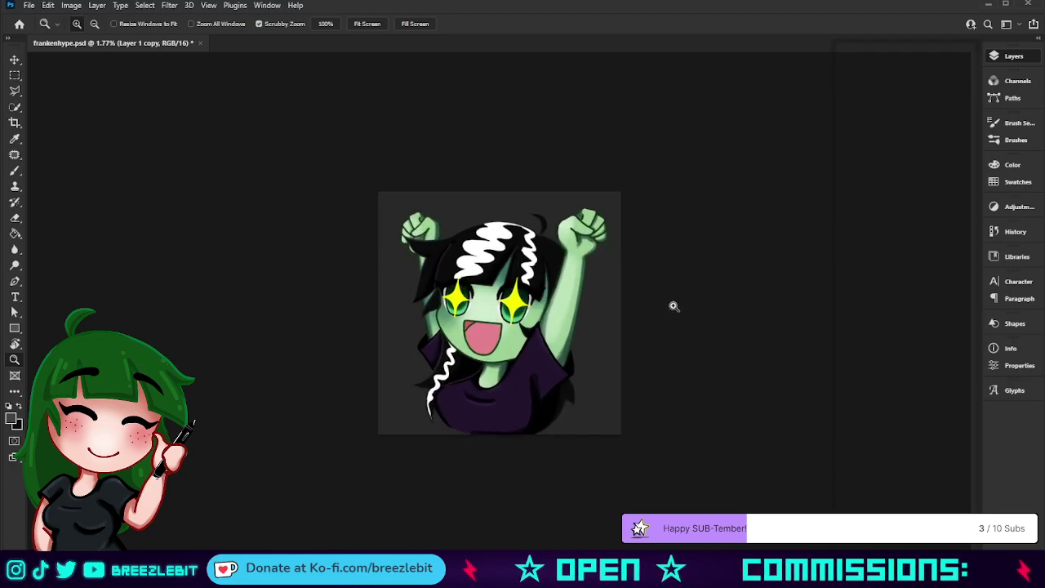
click(491, 172)
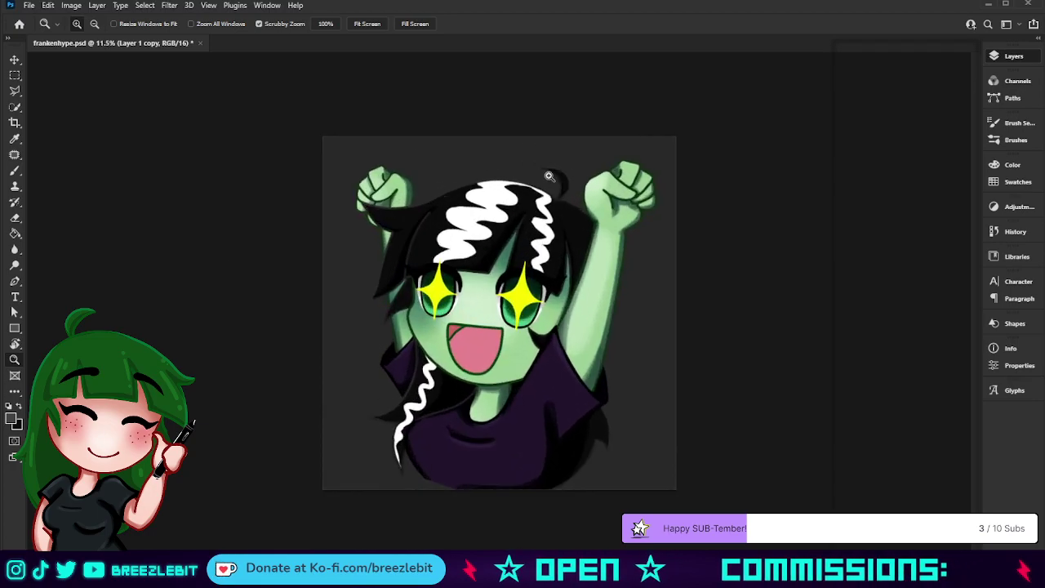
key(ctrl+shift+alt+n)
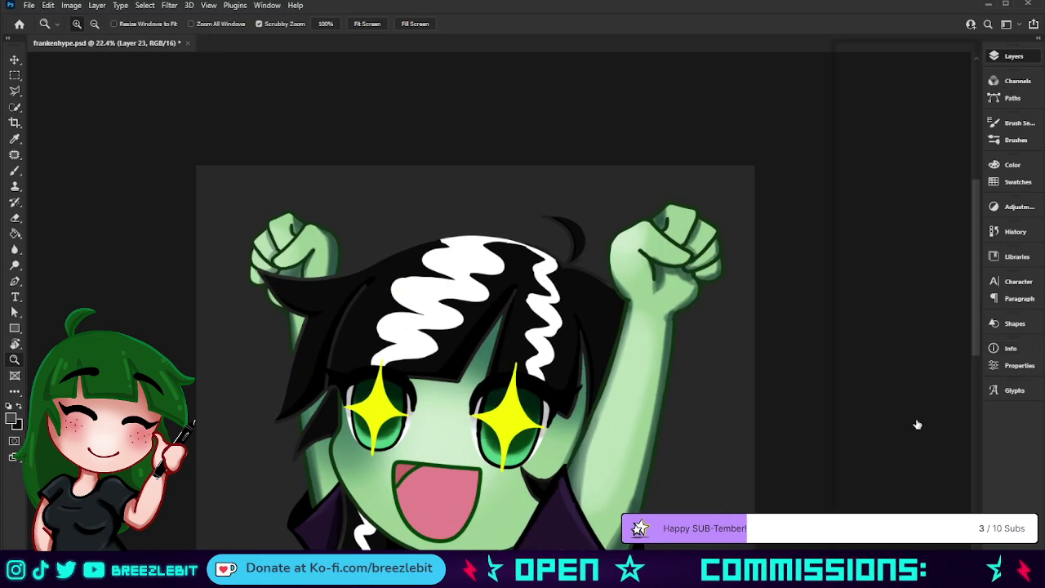
Try drawing a thin grey zigzag line down the middle of the wide white fringe streak with the Brush at size 15
key(b)
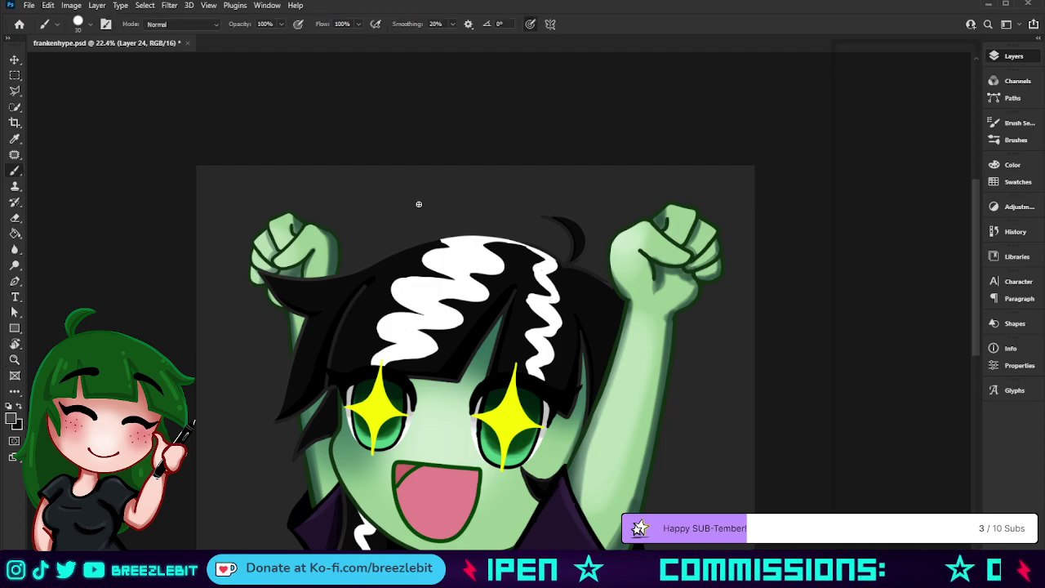
key(bracketleft)
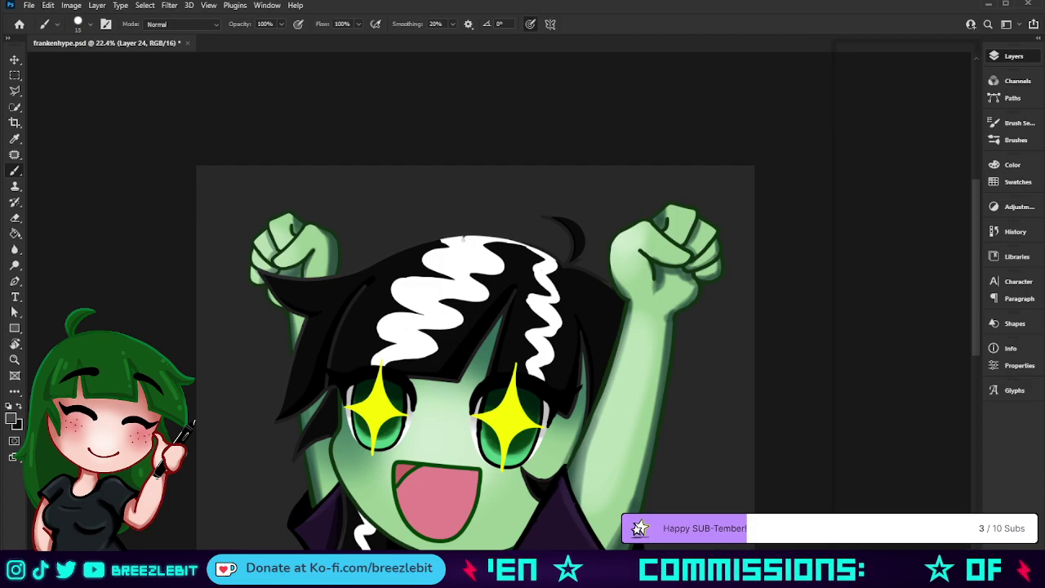
mouse_move(453, 253)
mouse_down()
mouse_move(470, 294)
mouse_move(406, 288)
mouse_move(433, 314)
mouse_move(383, 322)
mouse_up()
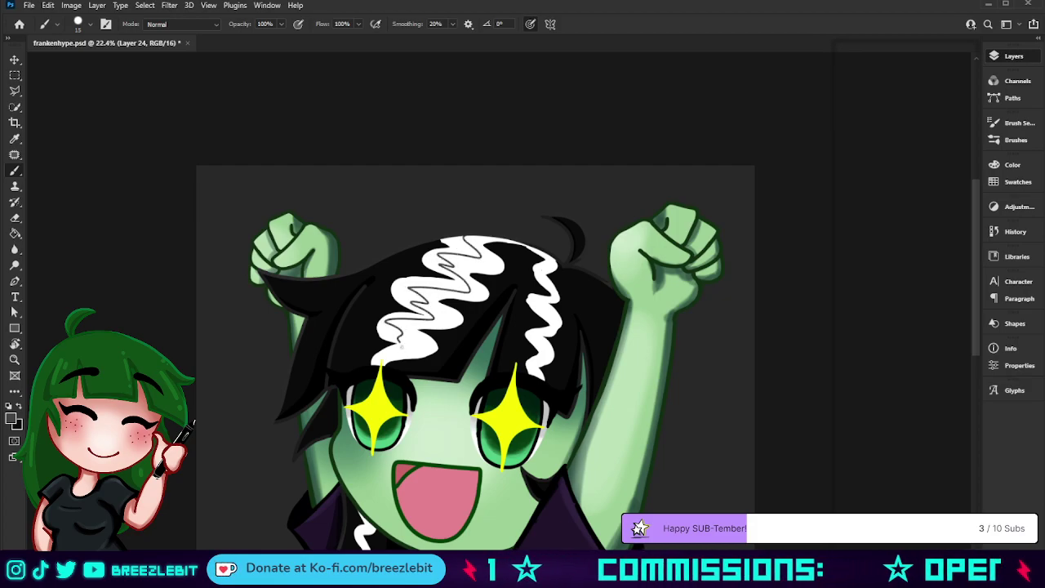
key(ctrl+z)
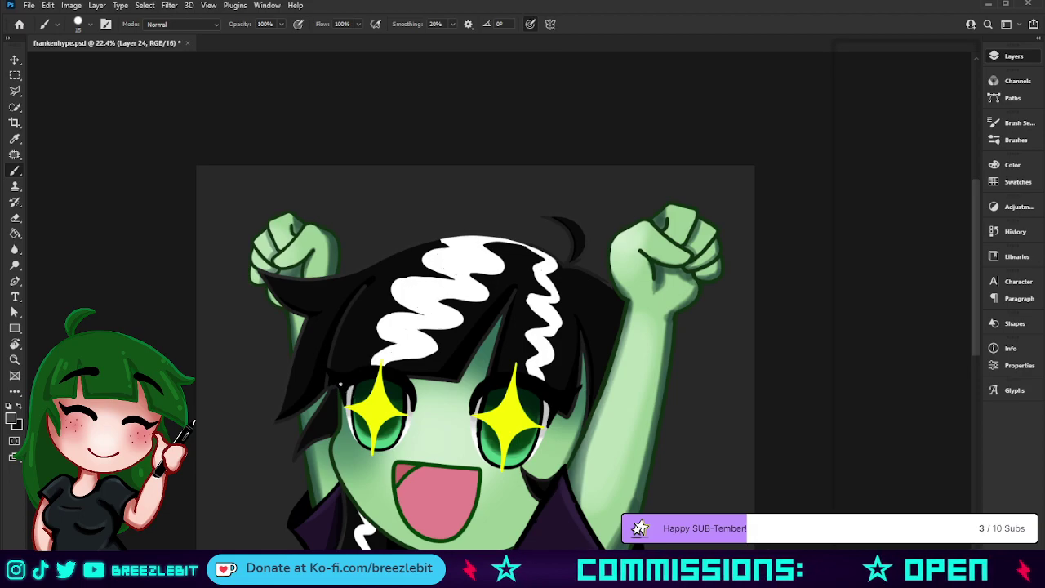
Try a thin grey zigzag line along the outer edge of the wide white fringe streak and check it at small size
mouse_move(443, 239)
mouse_down()
mouse_move(435, 264)
mouse_move(456, 280)
mouse_move(406, 296)
mouse_up()
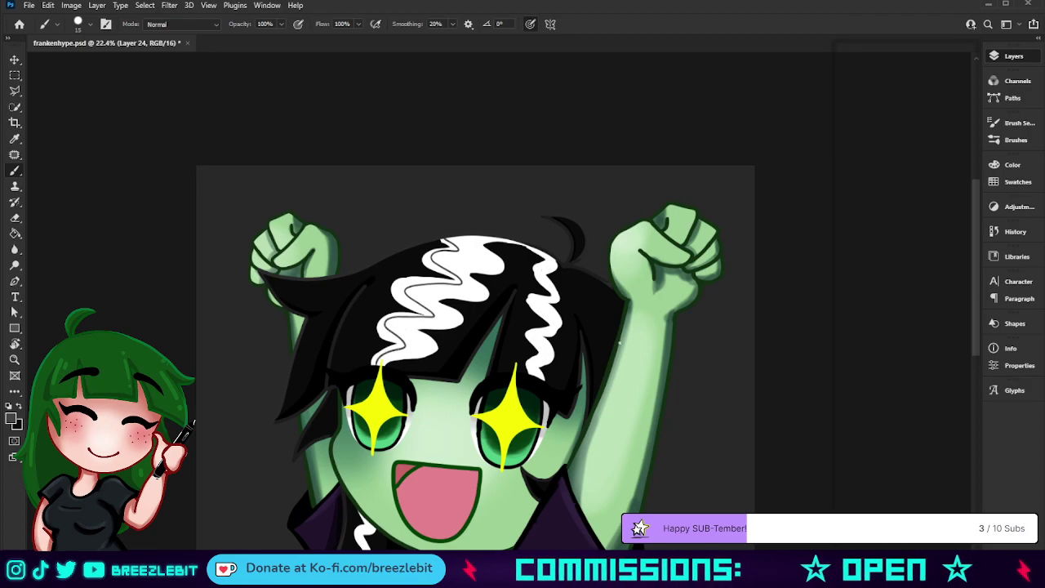
key(z)
drag(639, 337, 530, 379)
click(568, 312)
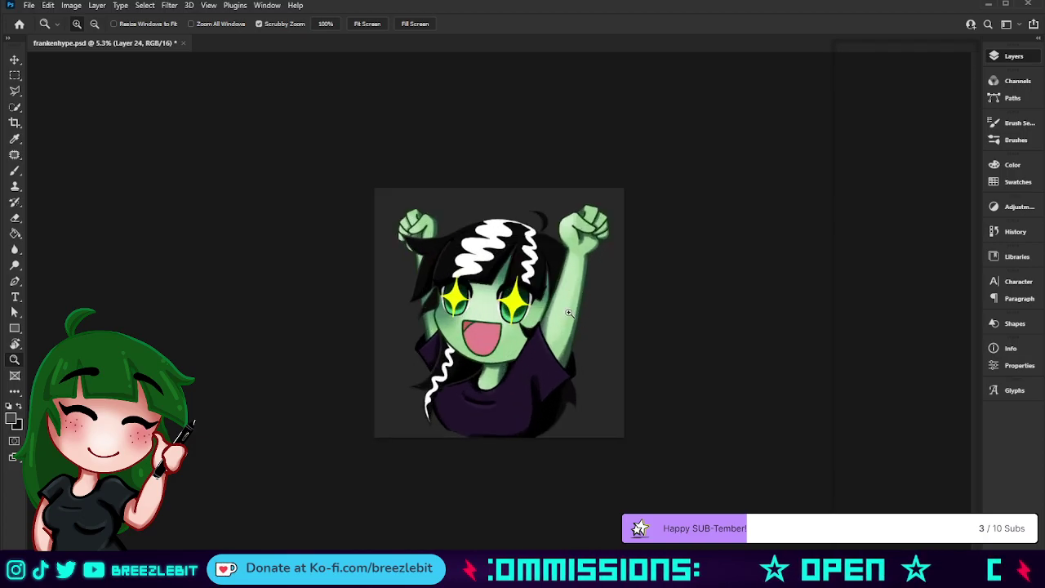
drag(568, 312, 607, 321)
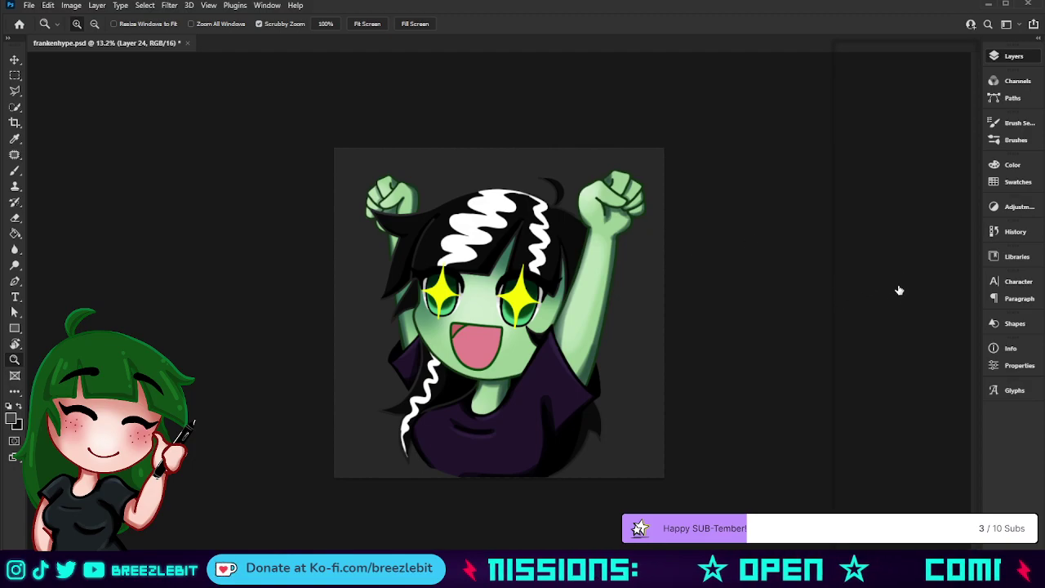
Make the eyes group active and hide the yellow sparkle over the left-hand eye
click(894, 198)
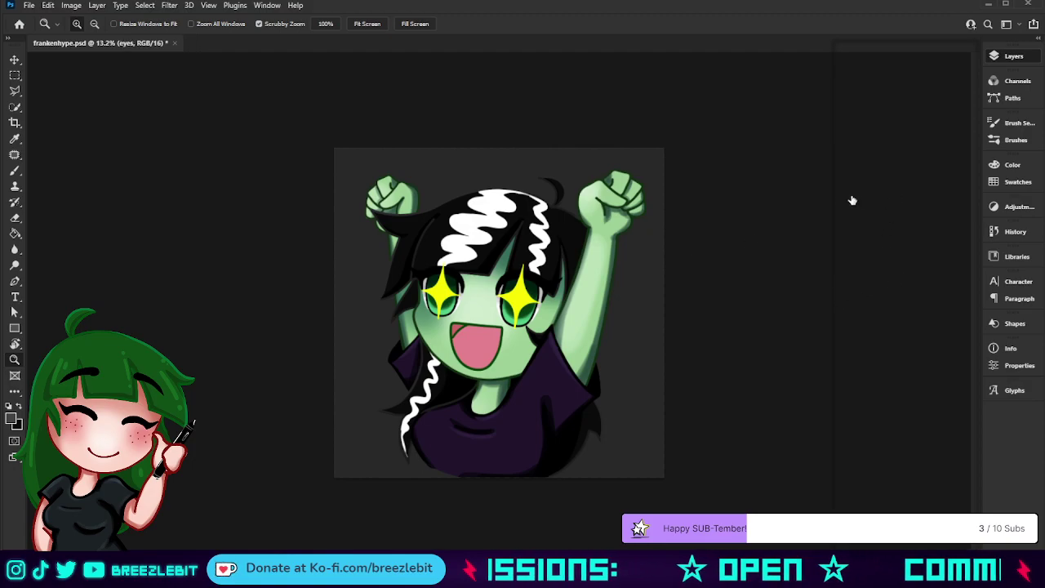
click(842, 195)
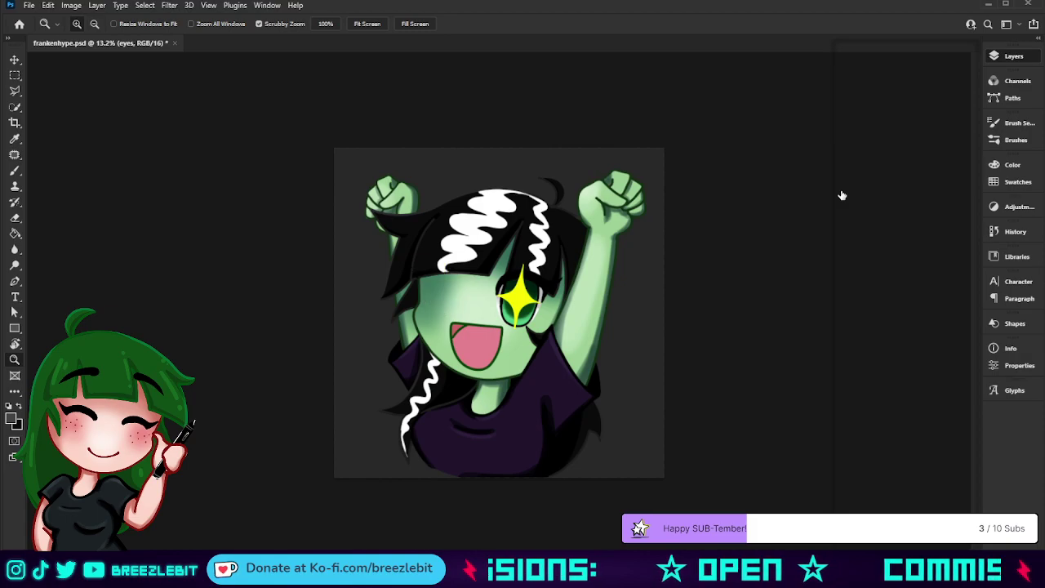
key(ctrl+shift+z)
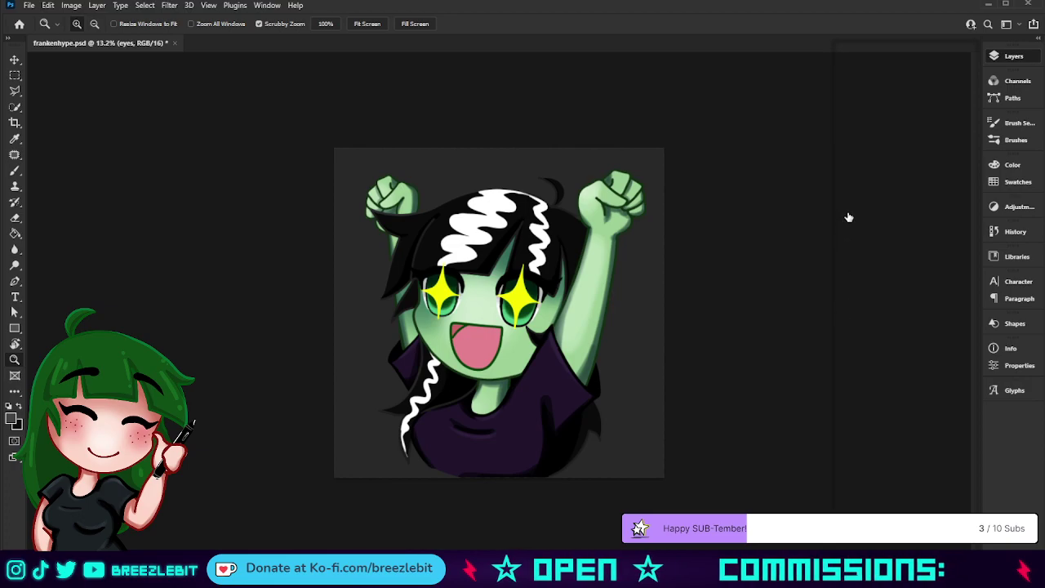
key(ctrl+z)
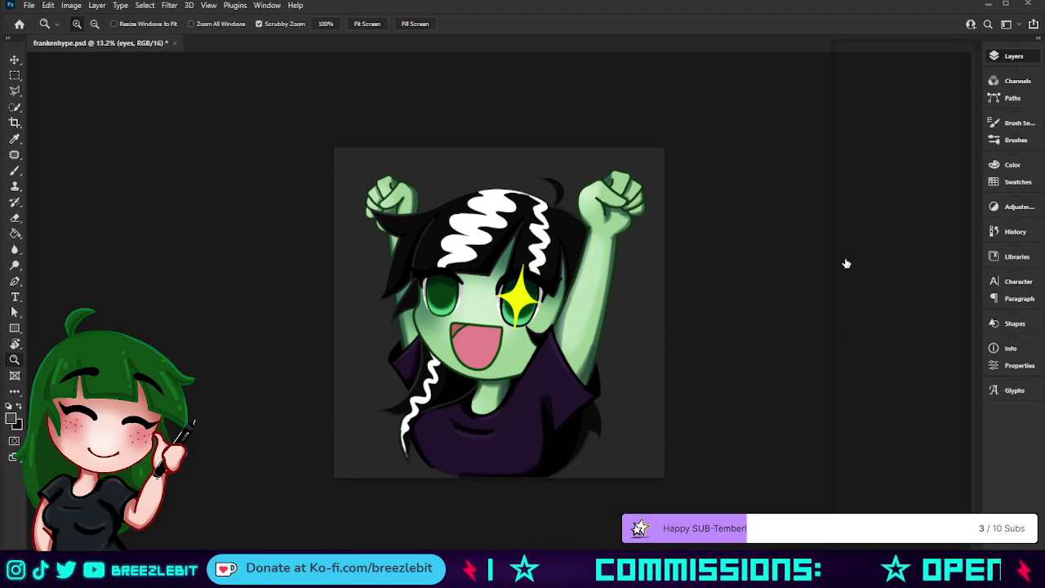
Group Layer 11 and the other iris layers of the left-hand eye, checking the selection by toggling the group's visibility
click(924, 332)
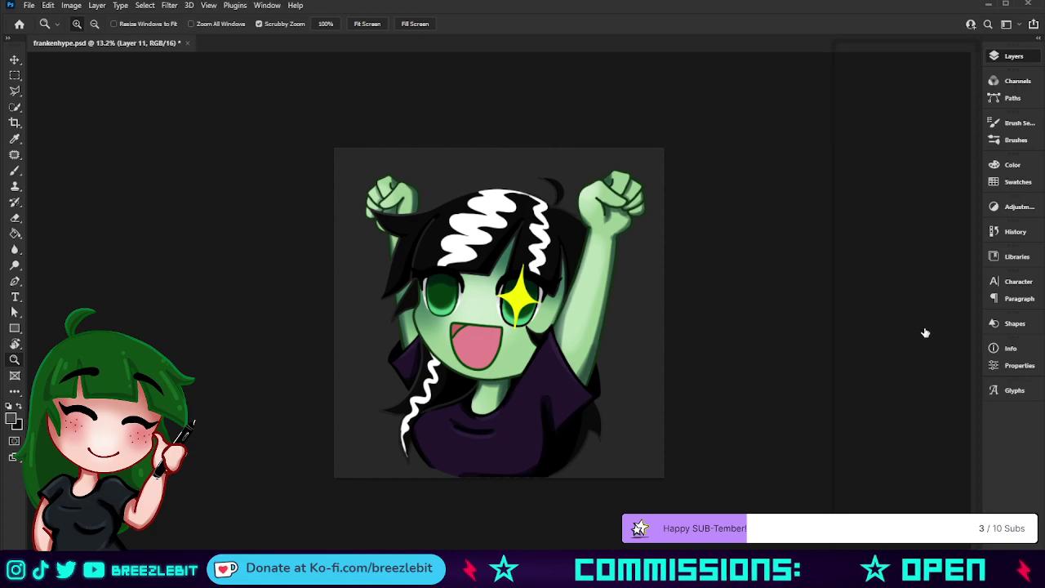
shift+click(917, 388)
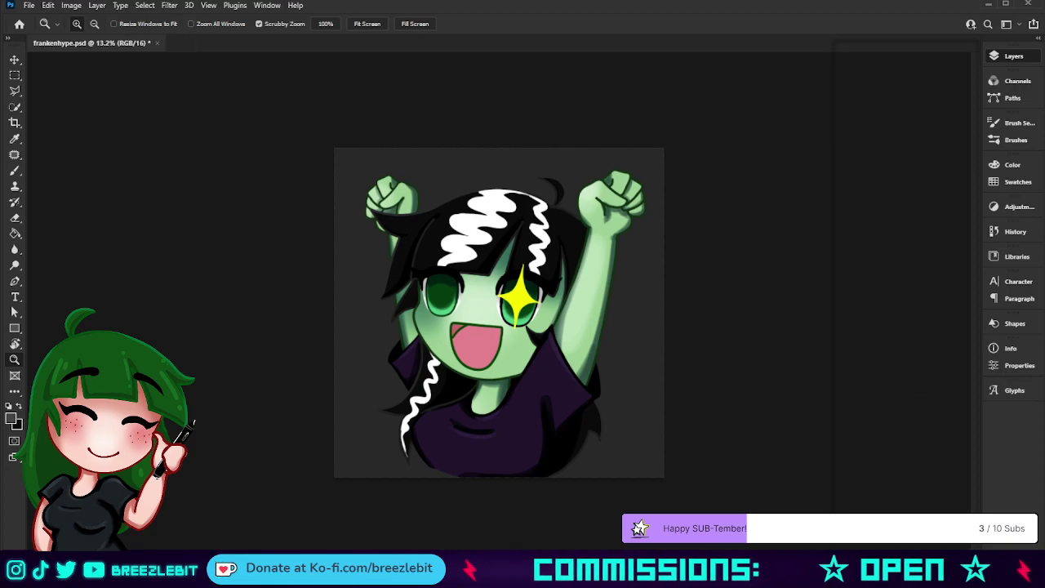
key(ctrl+g)
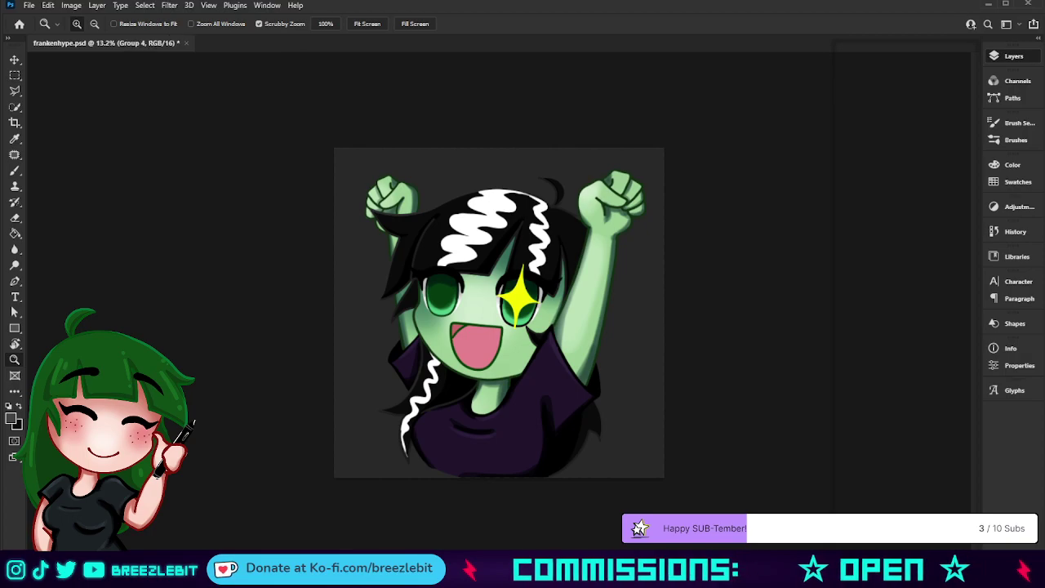
click(845, 286)
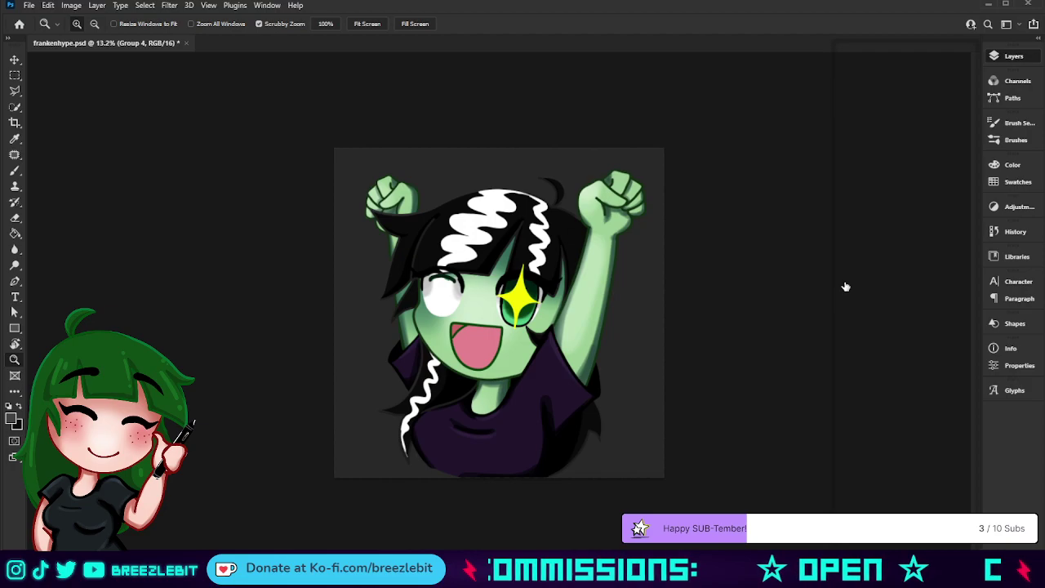
key(ctrl+comma)
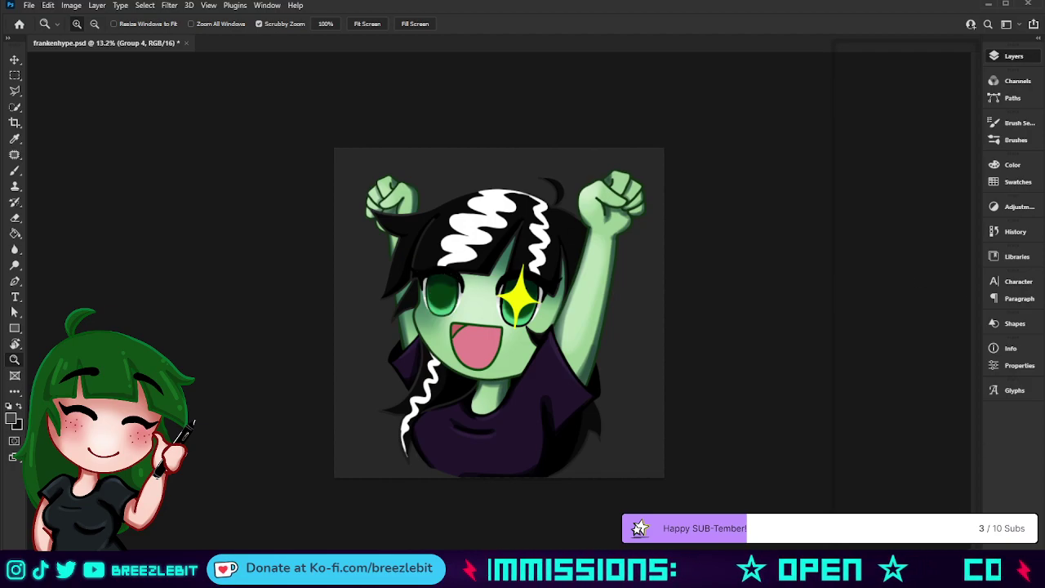
Add a Hue/Saturation adjustment to the left-hand iris group and try brown, amber and bright yellow colours
click(931, 444)
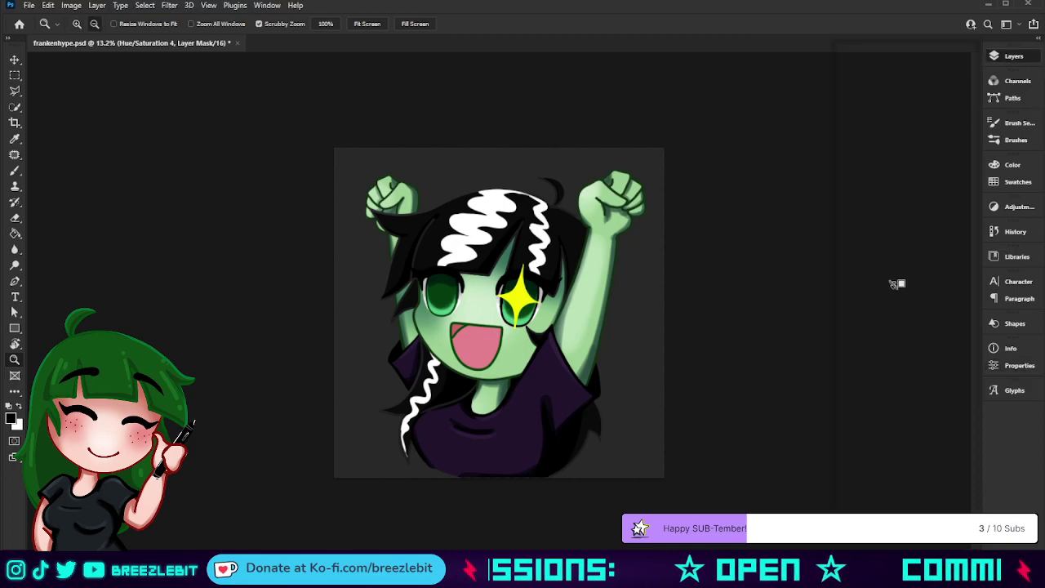
key(ctrl+2)
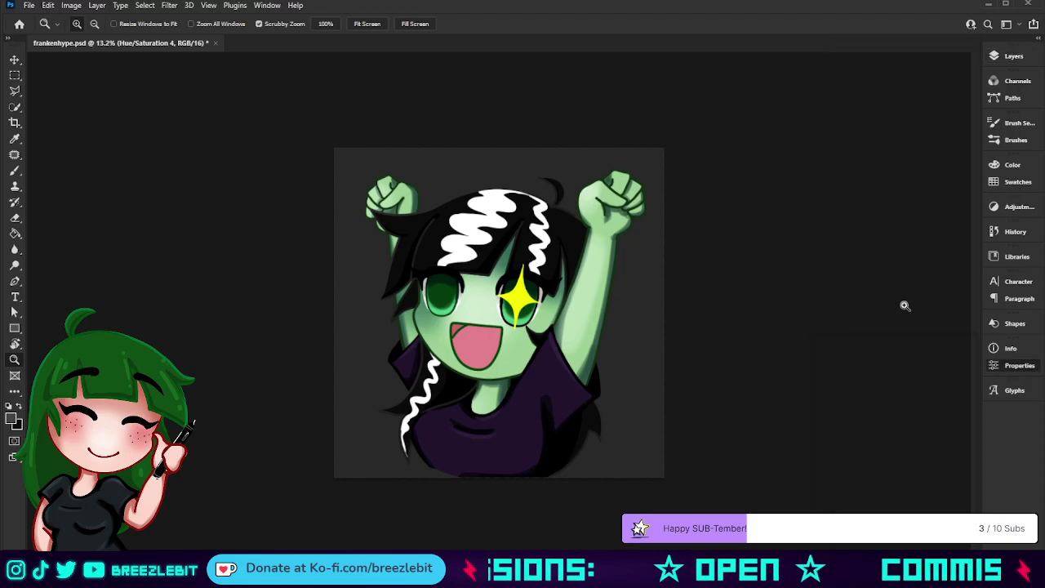
drag(923, 430, 834, 425)
key(ctrl+shift+z)
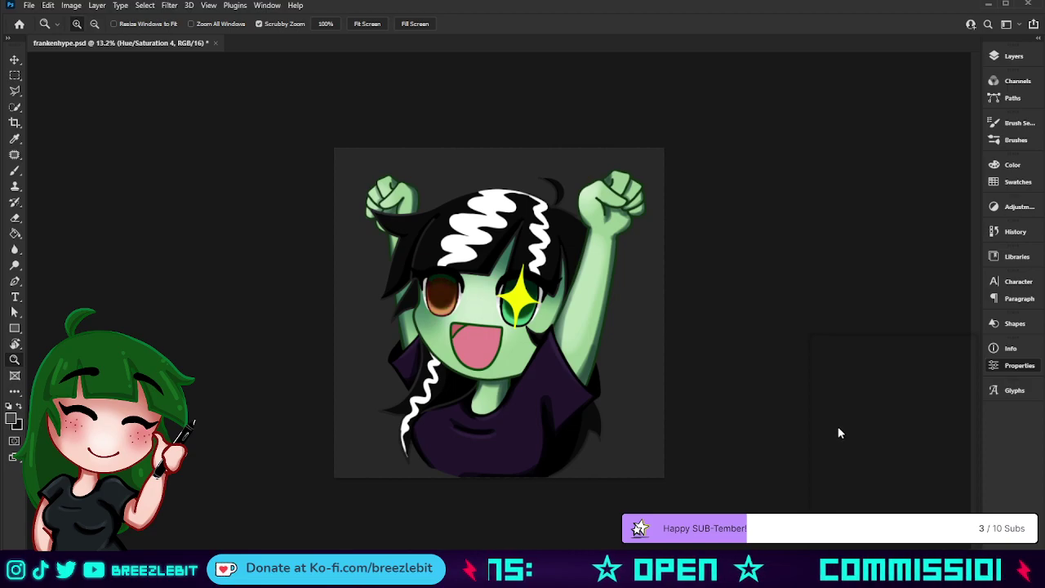
key(ctrl+shift+z)
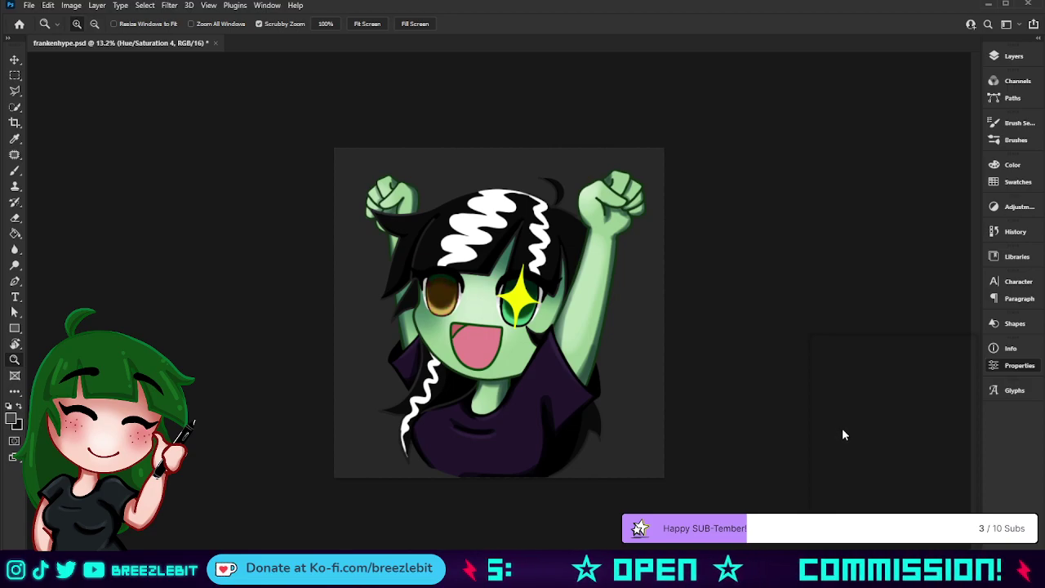
key(ctrl+shift+z)
key(ctrl+shift+z)
key(ctrl+shift+z)
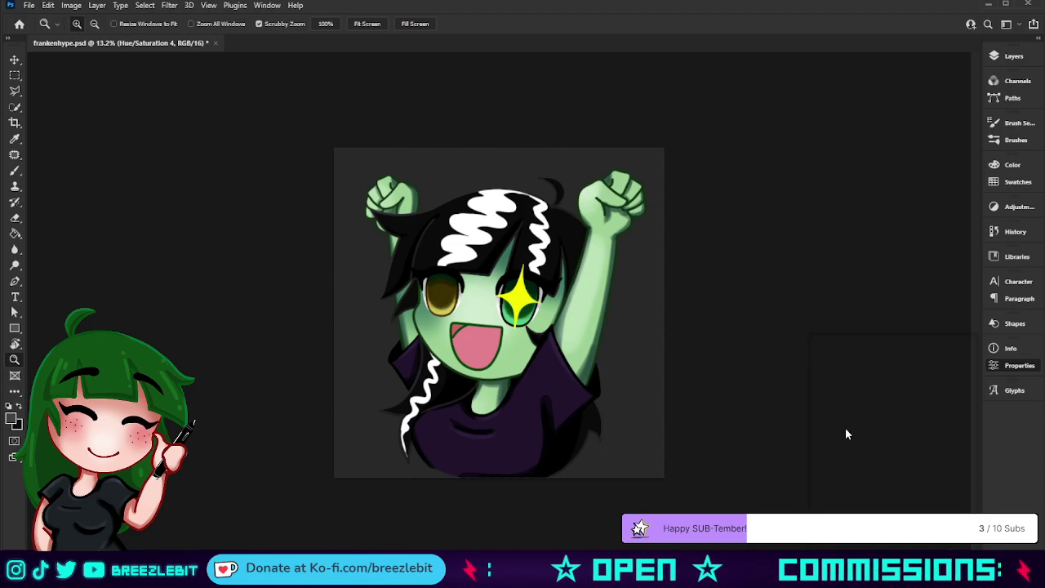
key(ctrl+shift+z)
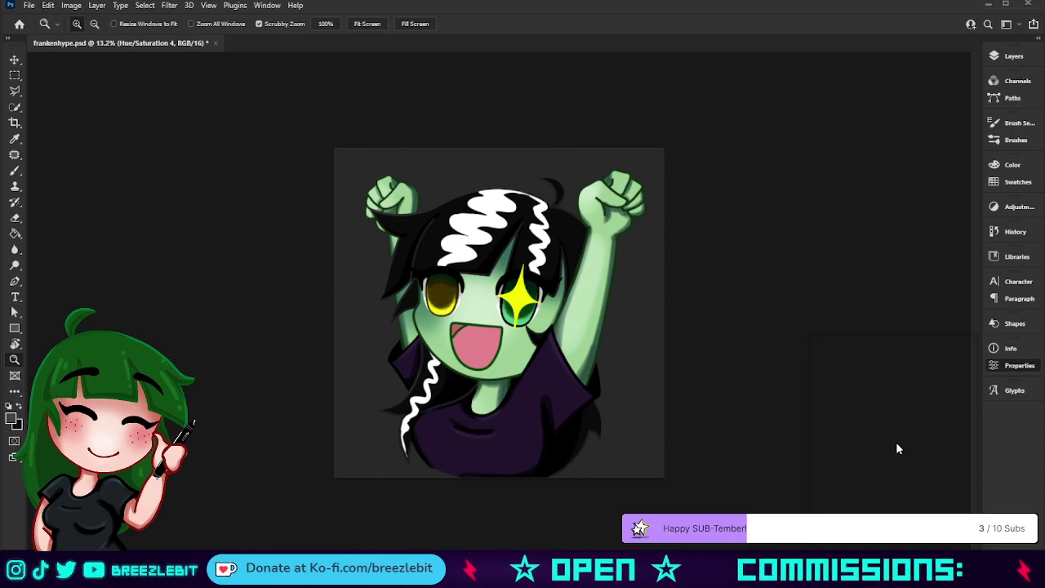
Set the left-hand iris to a muted red with the Hue/Saturation adjustment, also trying orange, blue and magenta
key(ctrl+z)
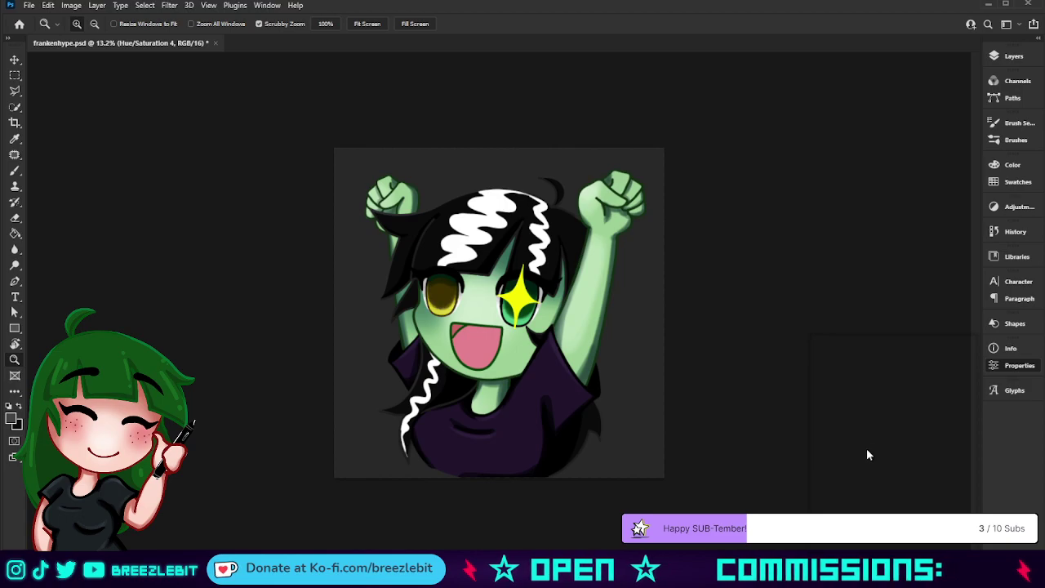
key(ctrl+z)
key(ctrl+z)
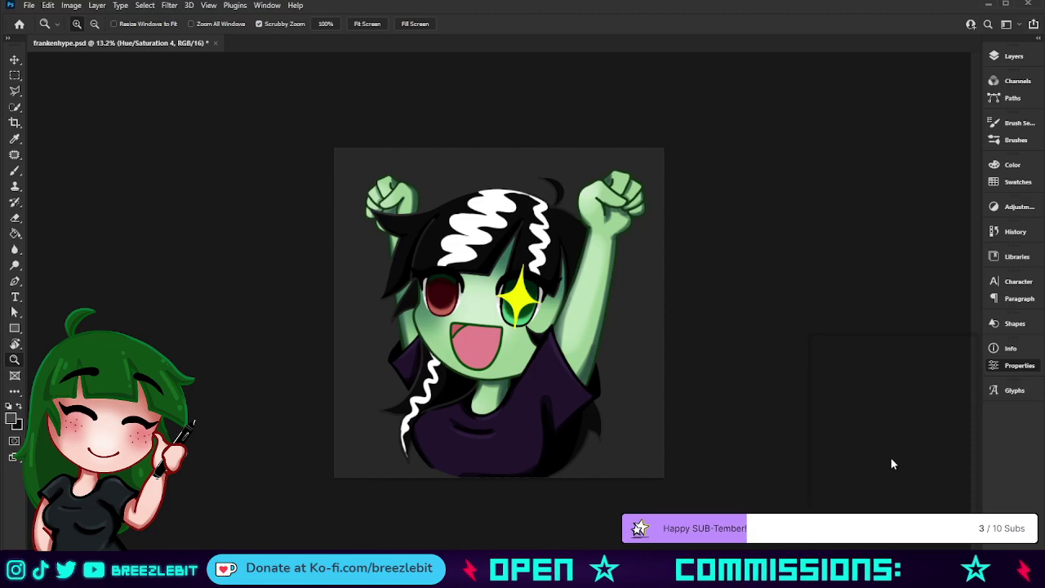
key(ctrl+shift+z)
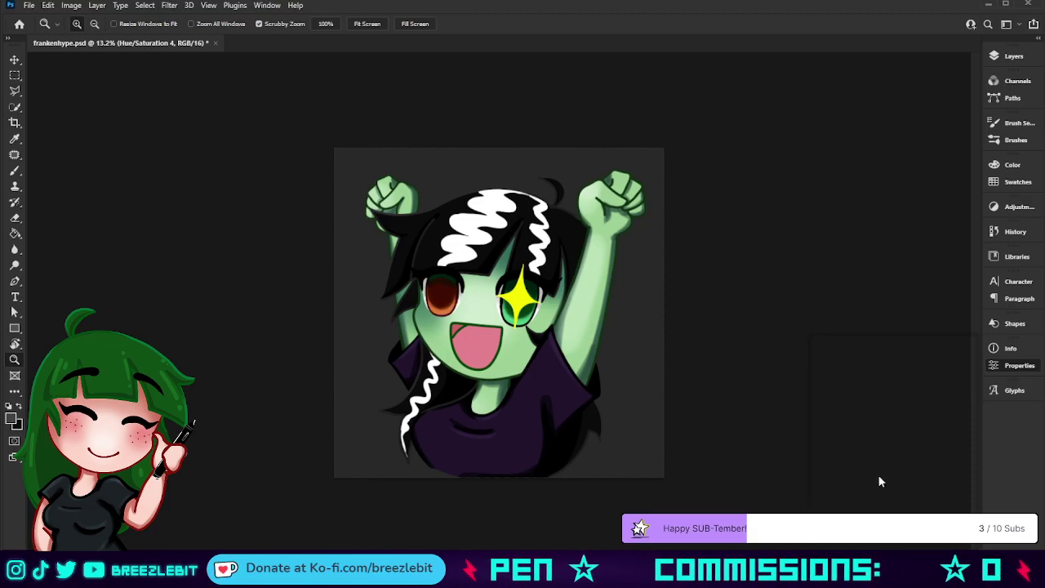
key(ctrl+z)
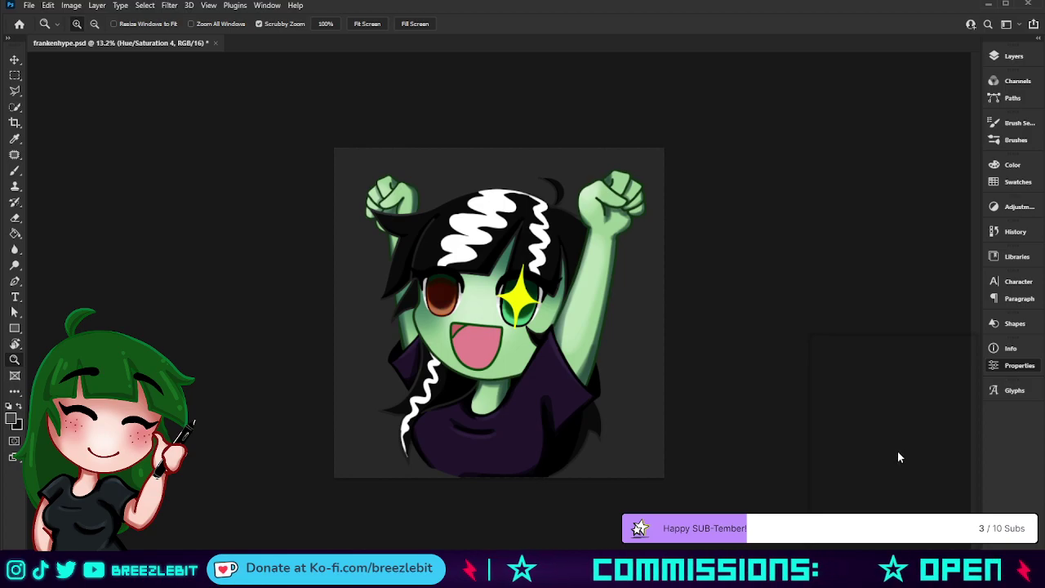
key(ctrl+z)
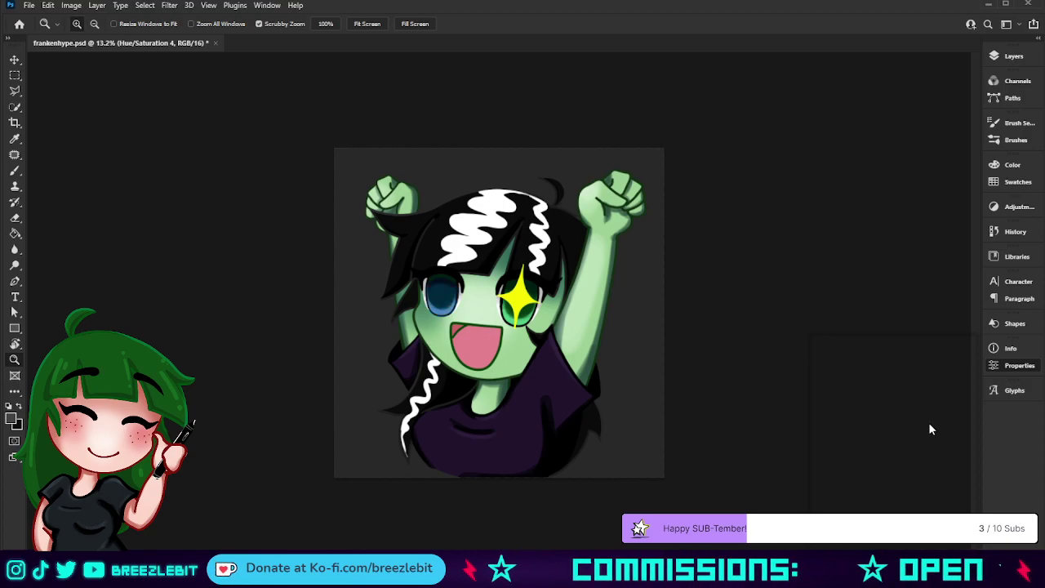
key(ctrl+z)
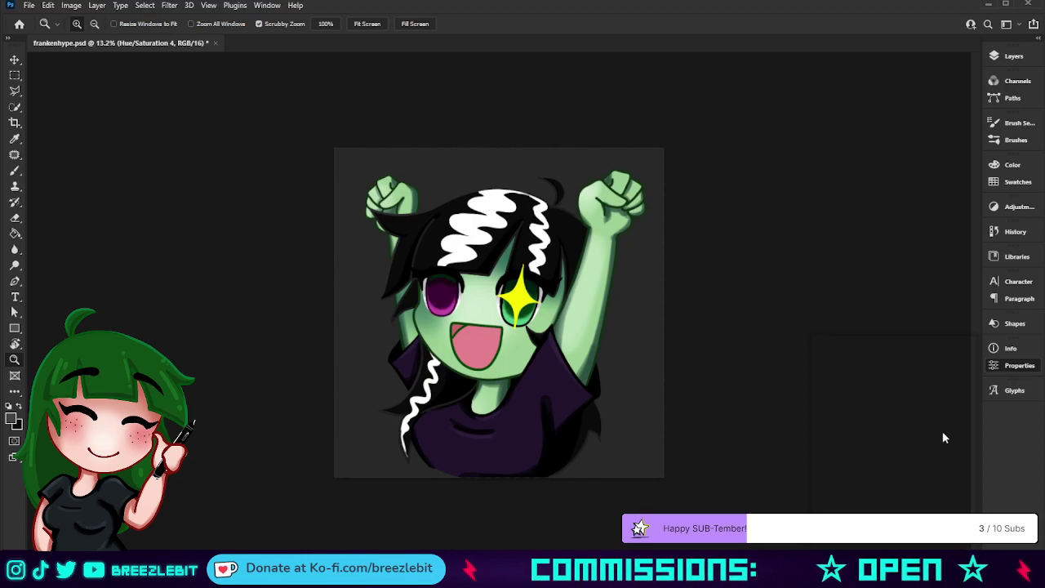
key(ctrl+z)
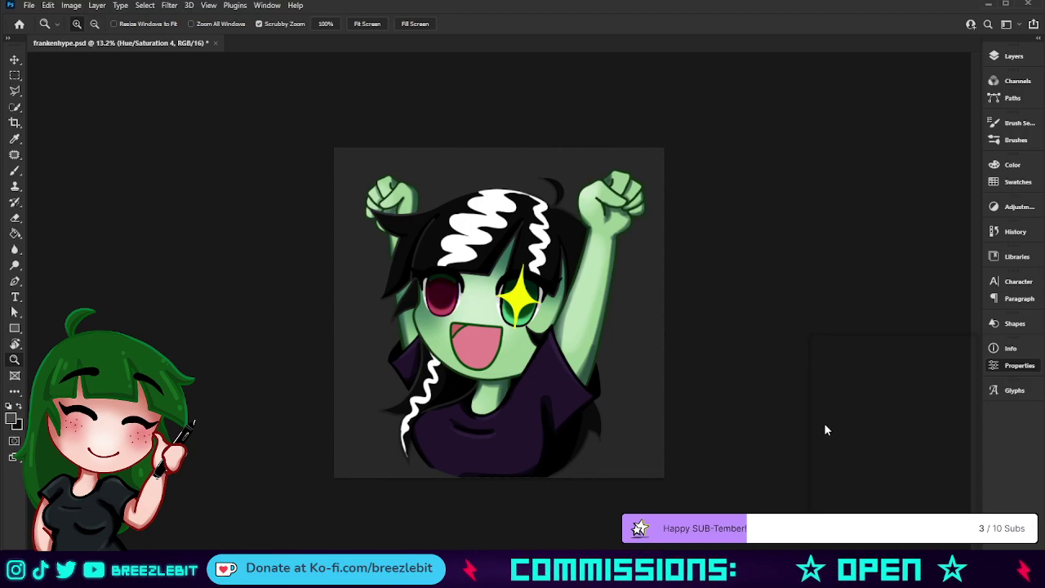
drag(831, 427, 832, 428)
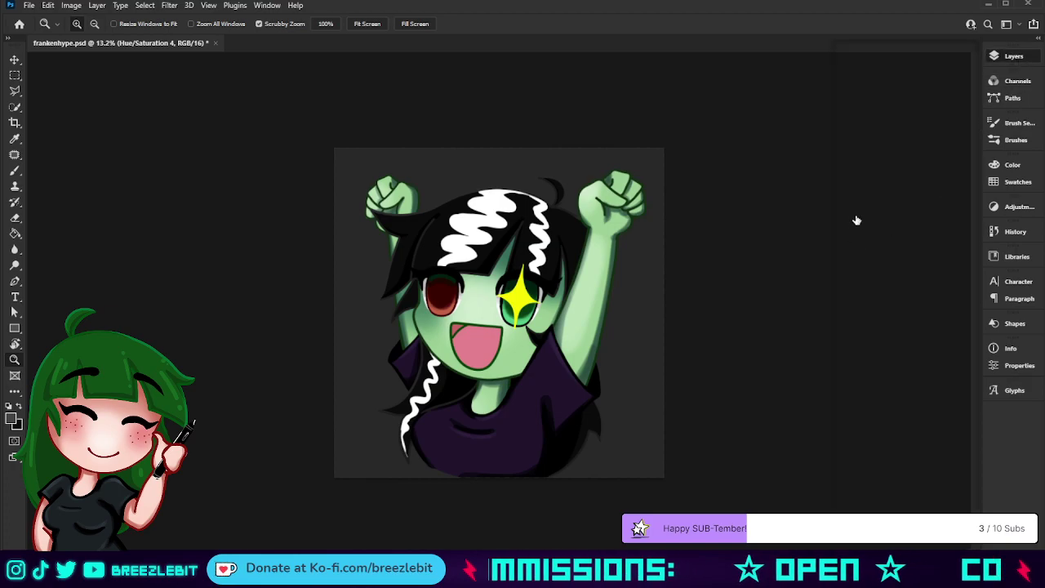
Show the yellow sparkle over the red eye again and make the eyes group active
key(ctrl+shift+z)
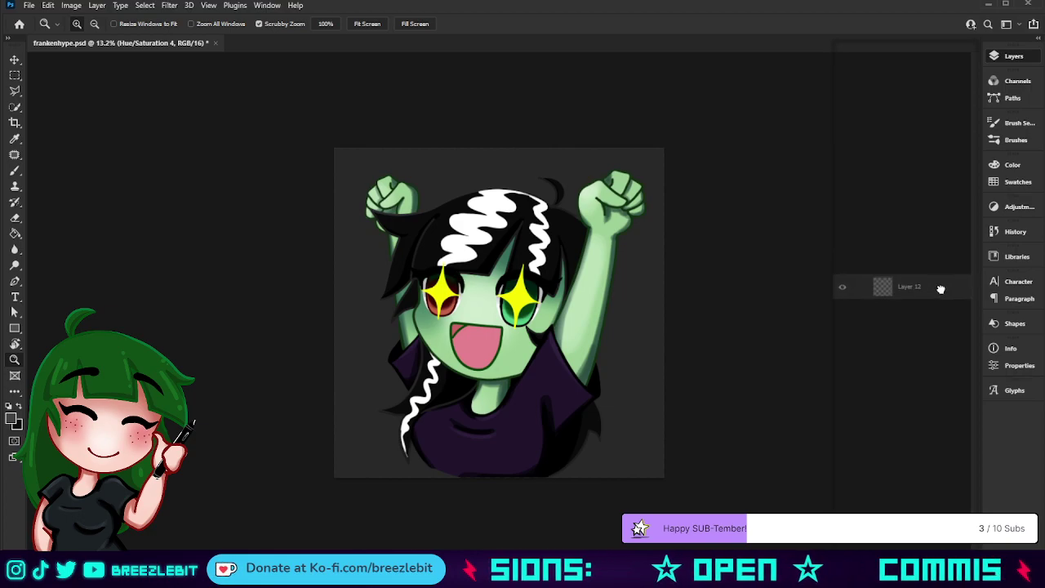
click(941, 289)
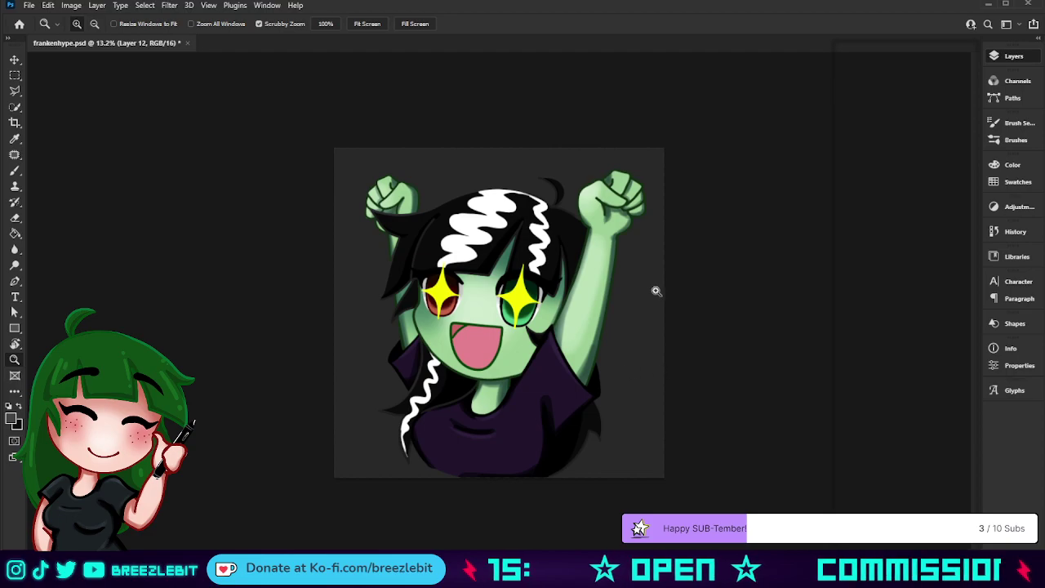
click(866, 195)
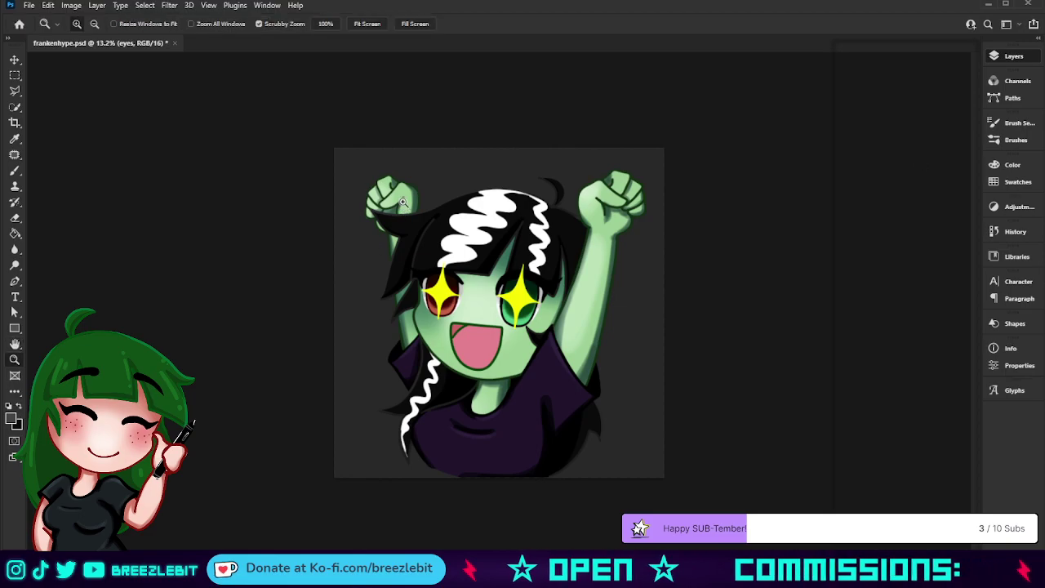
Add a new layer above the eyes and set up a slightly larger white brush with 50% smoothing at the red eye
drag(368, 285, 430, 310)
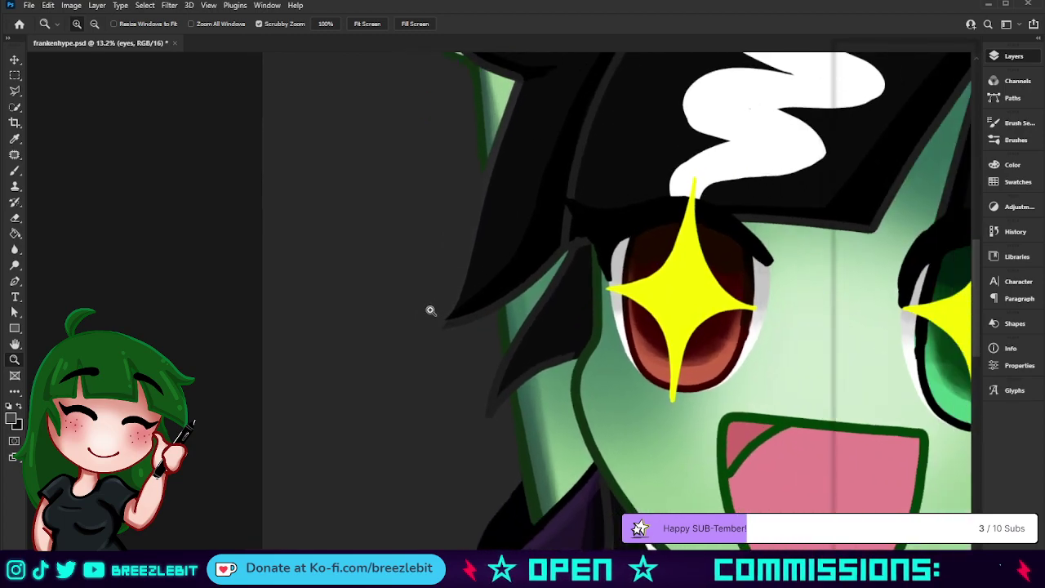
drag(668, 202, 418, 358)
drag(340, 389, 362, 390)
key(d)
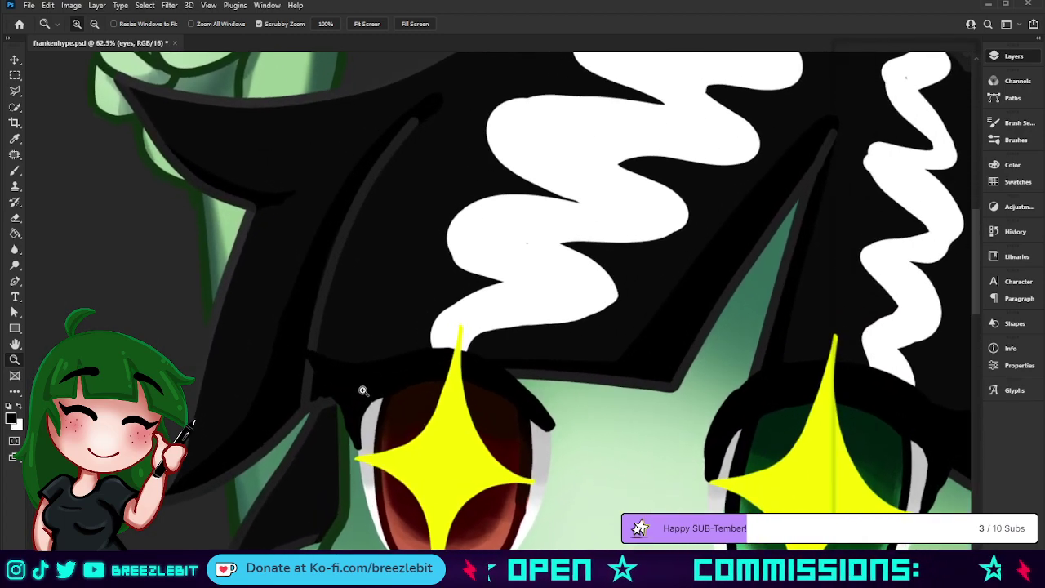
key(x)
key(b)
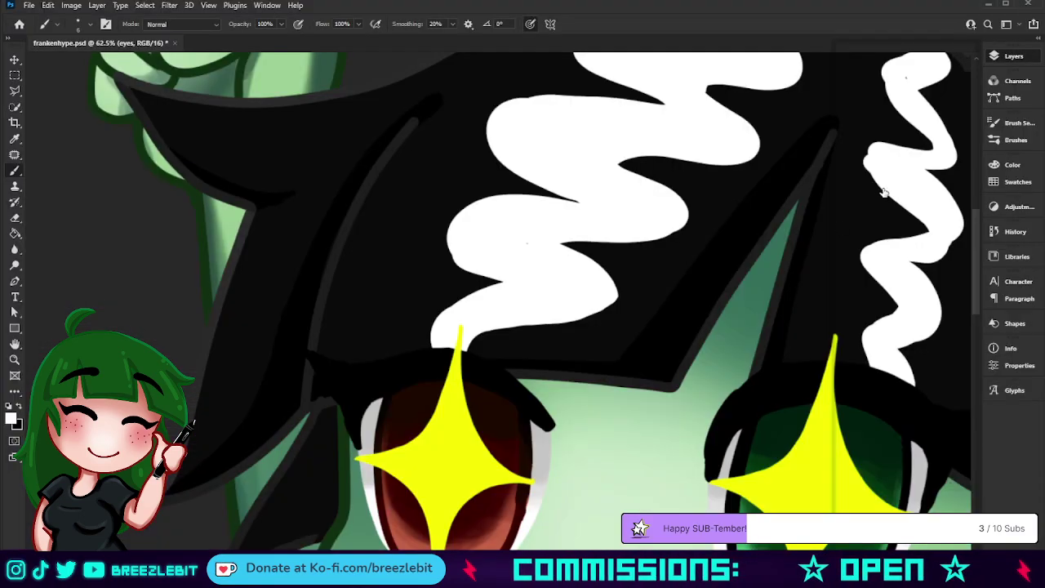
key(ctrl+shift+alt+n)
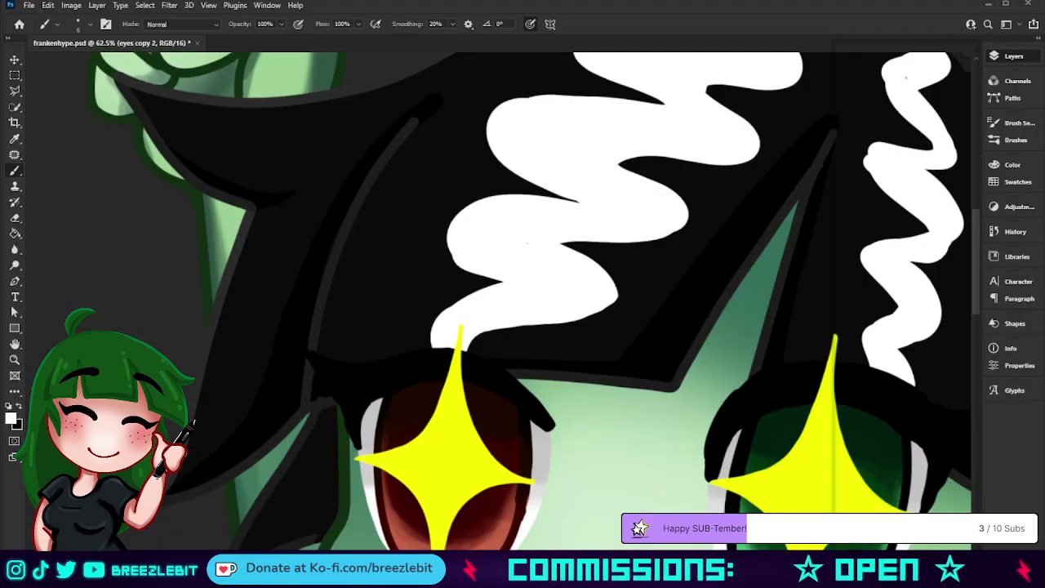
key(])
key(])
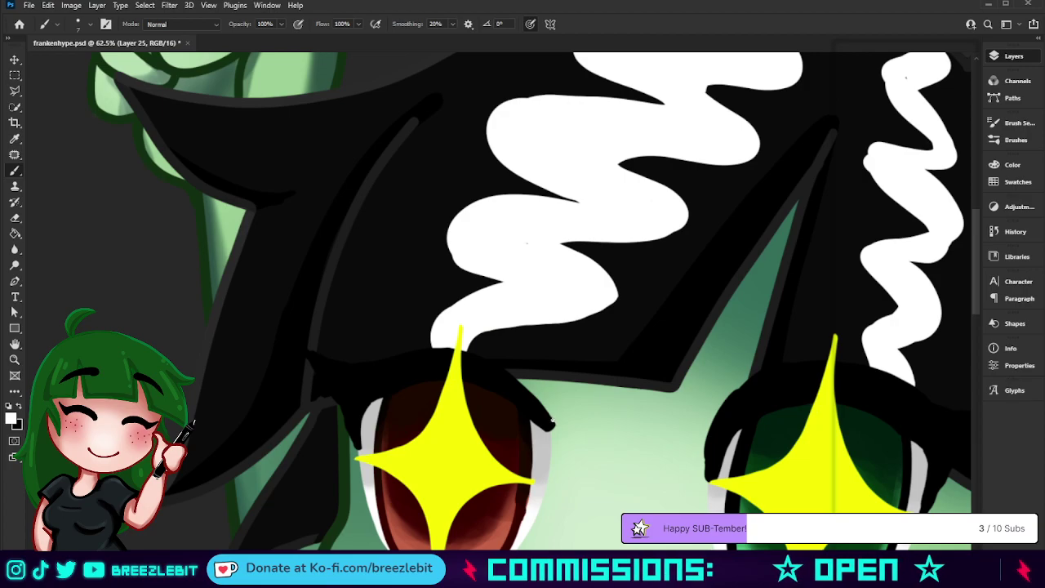
click(436, 23)
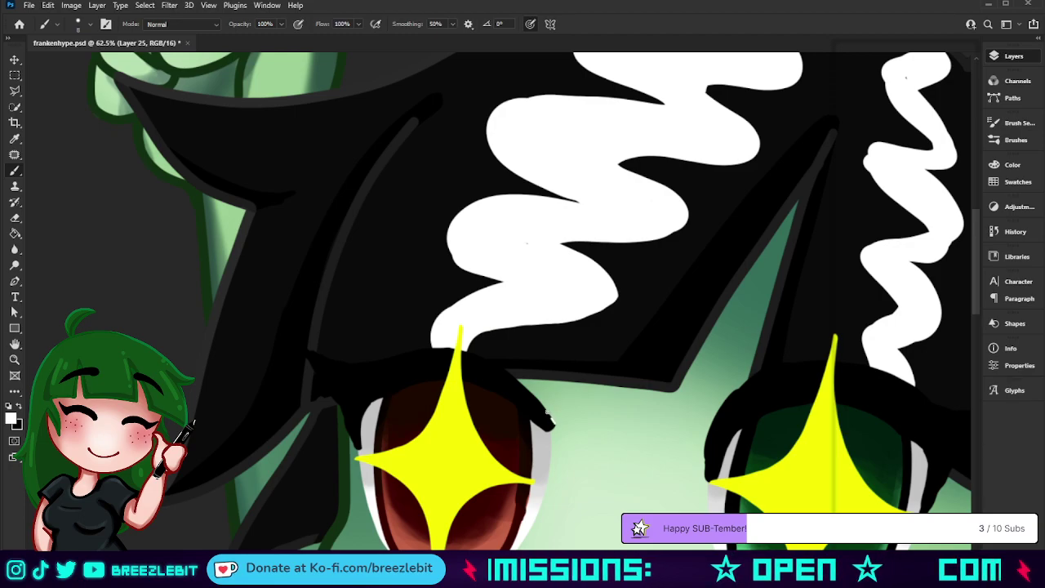
Try a white highlight stroke along the inner part of the red eye's upper lash line
drag(528, 386, 445, 345)
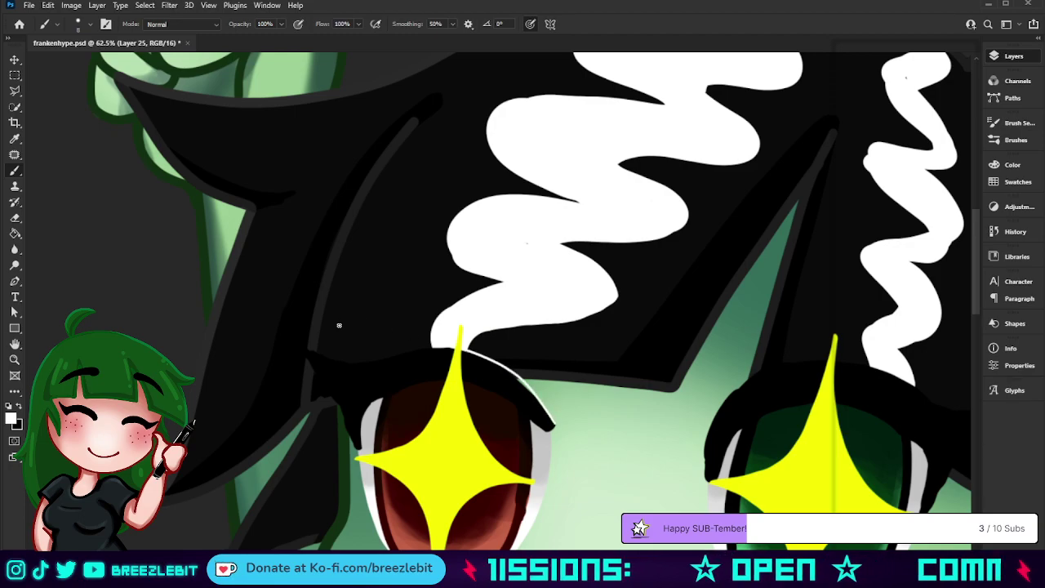
key(ctrl+z)
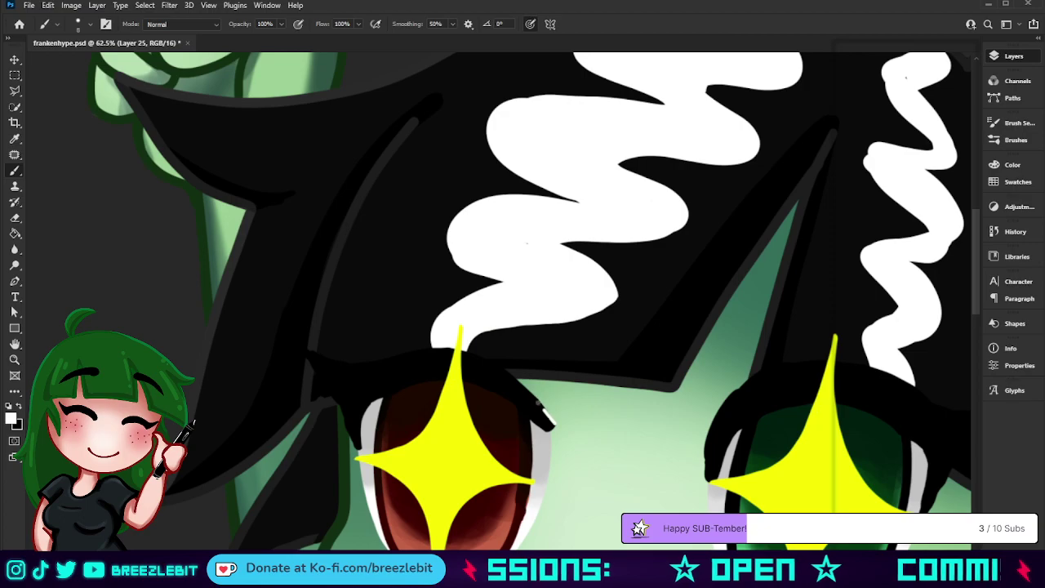
key(ctrl+z)
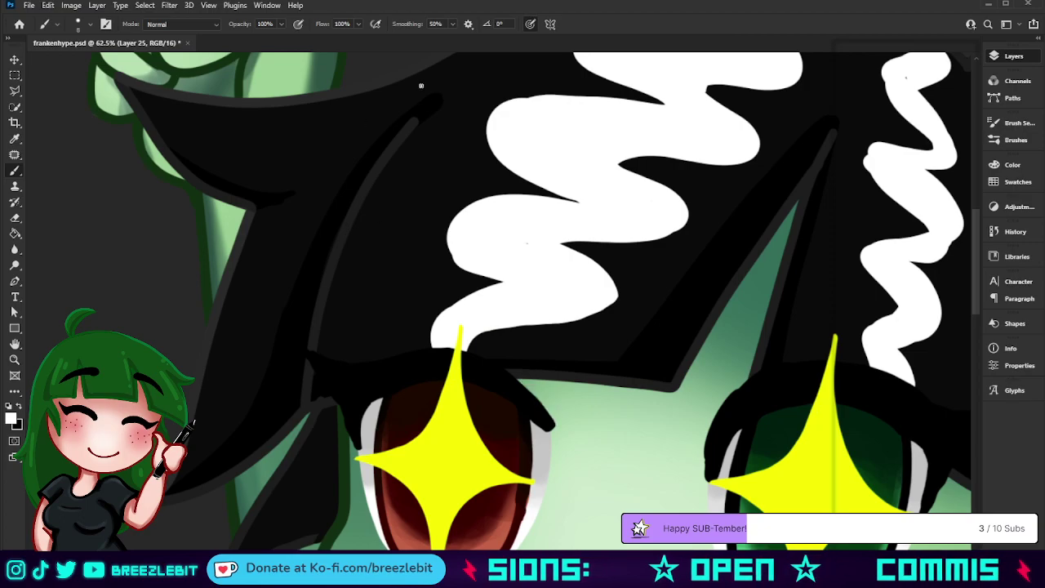
Raise the brush smoothing to 81% and outline the red eye's upper lash and pointed outer wing in white
drag(452, 26, 471, 42)
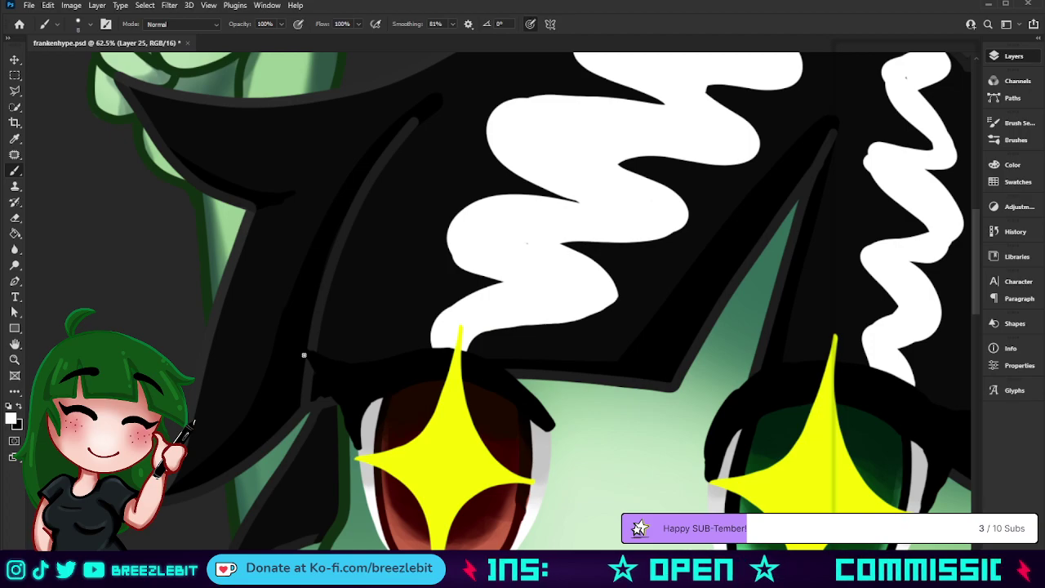
drag(303, 354, 355, 450)
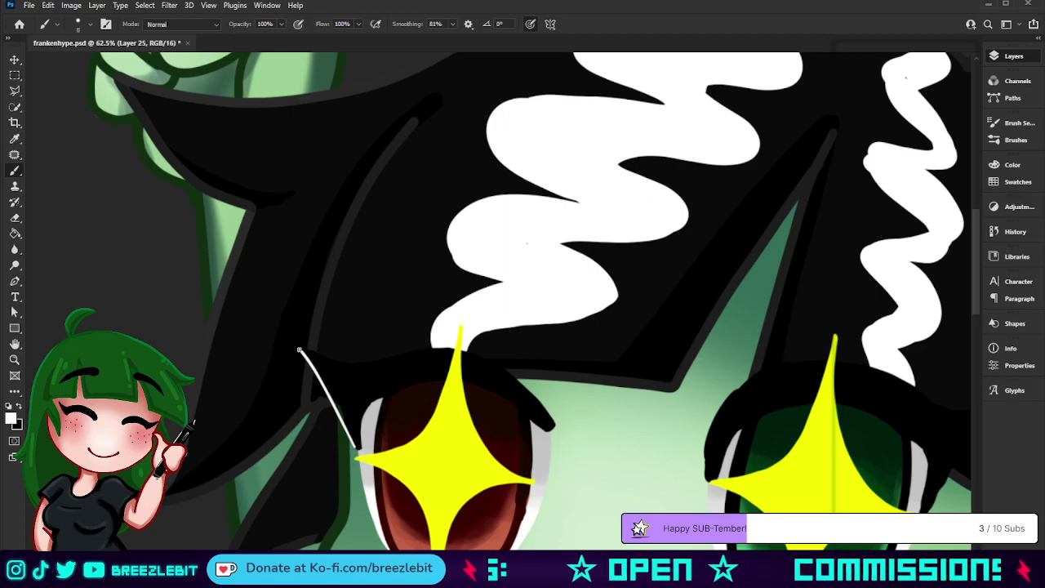
mouse_move(358, 364)
mouse_down()
mouse_move(435, 346)
mouse_move(474, 356)
mouse_move(506, 371)
mouse_move(561, 429)
mouse_up()
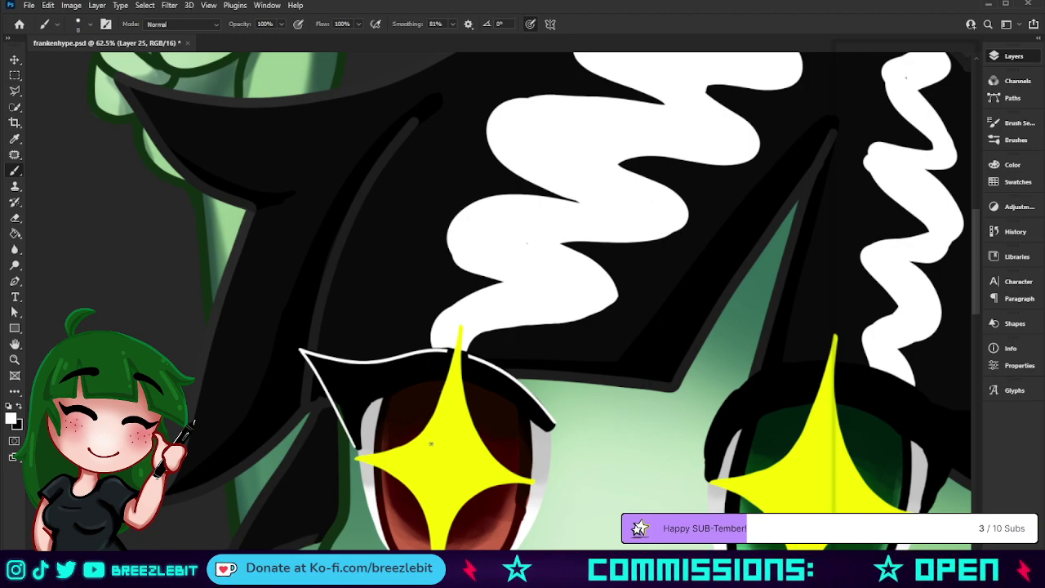
key(z)
drag(515, 369, 327, 412)
key(b)
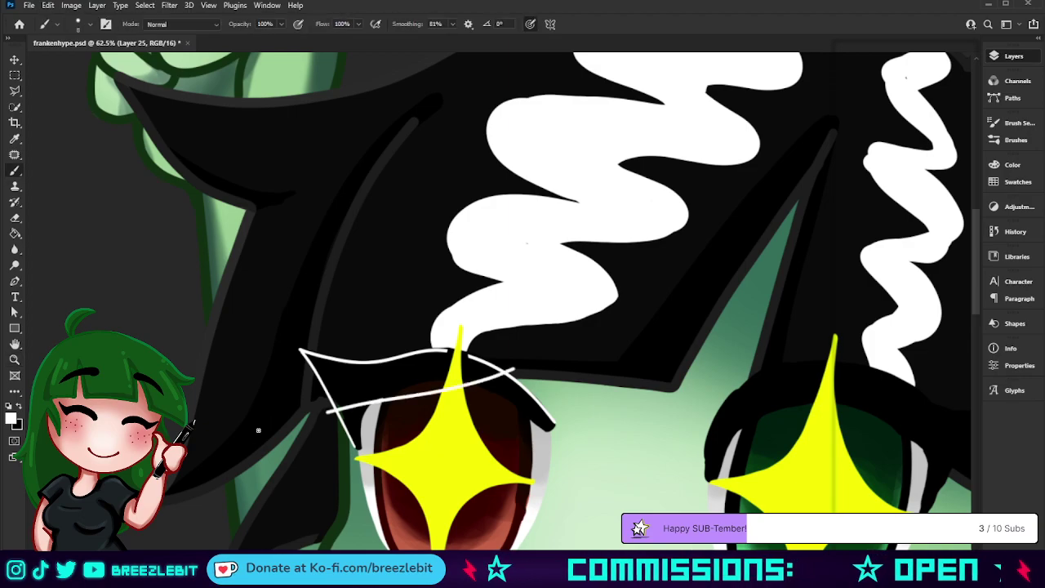
key(ctrl+z)
Outline the green eye's upper lash, inner corner and pointed outer wing in white
key(z)
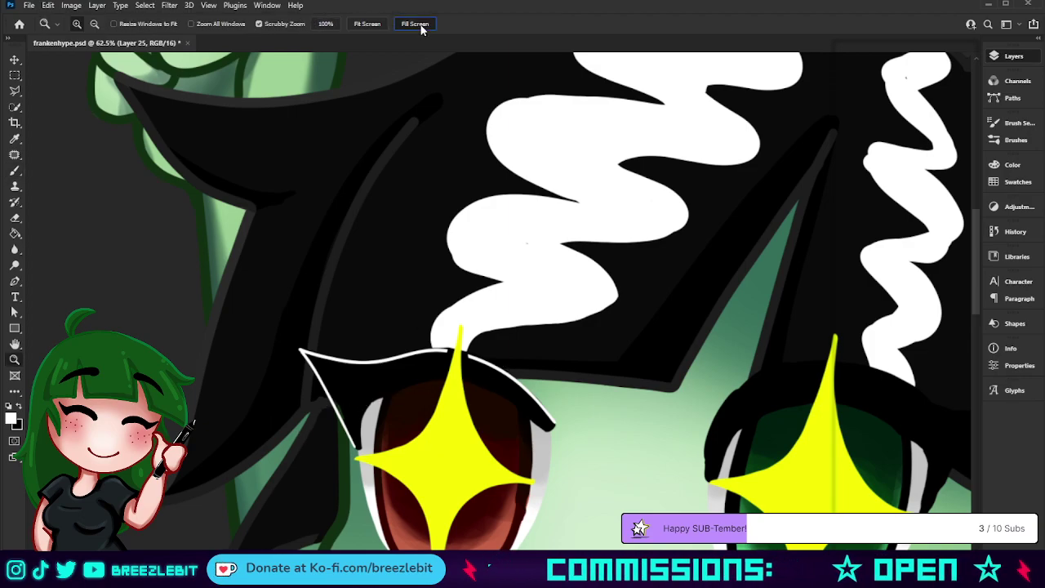
click(422, 30)
drag(521, 286, 443, 311)
drag(623, 361, 576, 325)
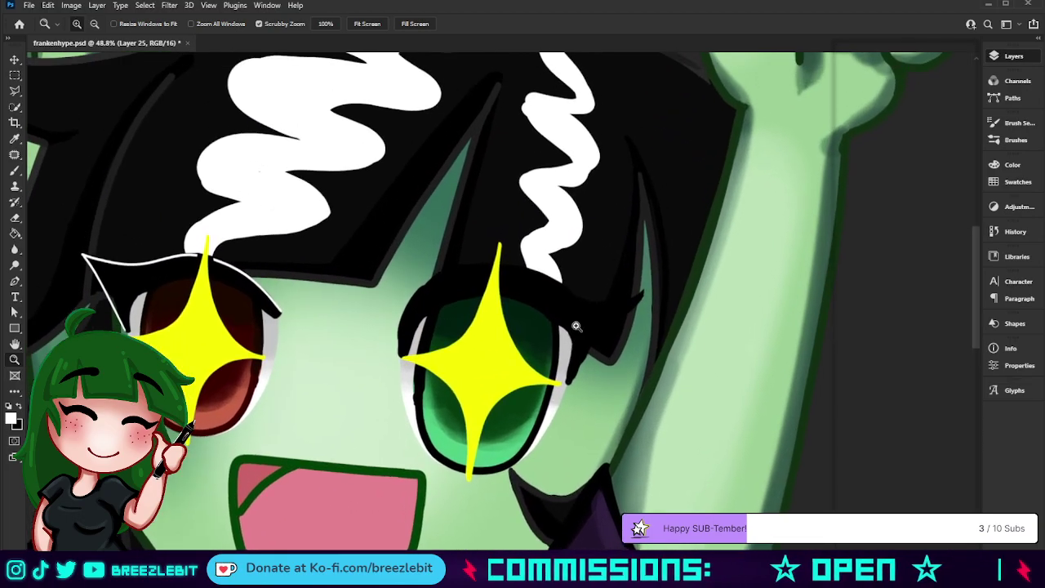
key(b)
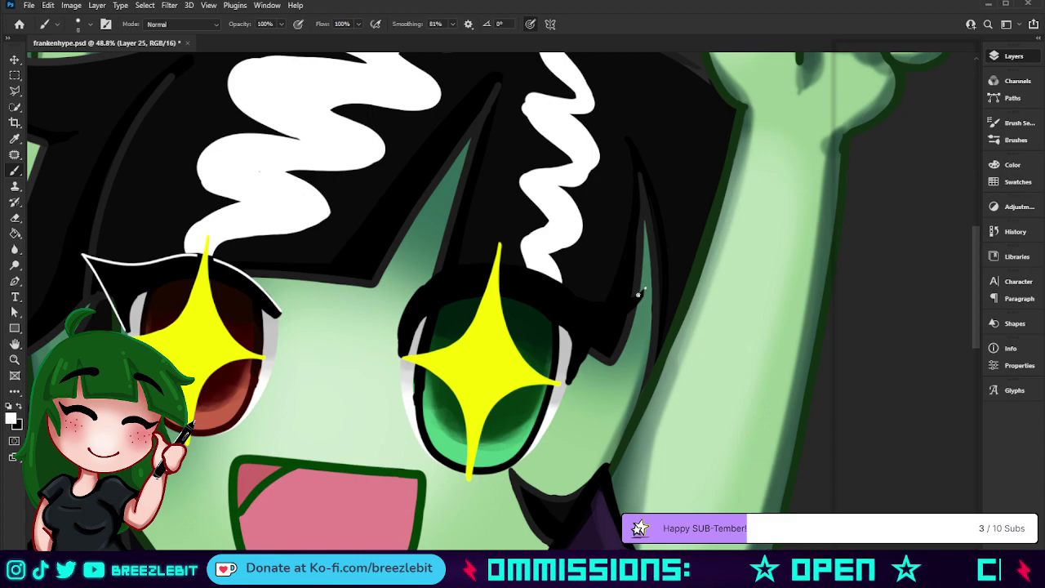
drag(614, 303, 511, 264)
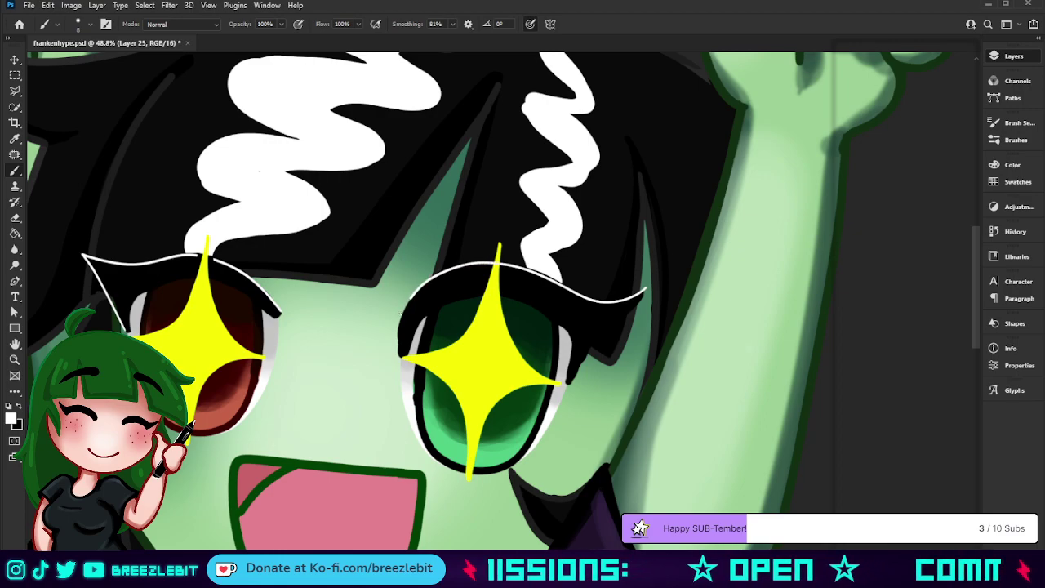
drag(400, 319, 397, 360)
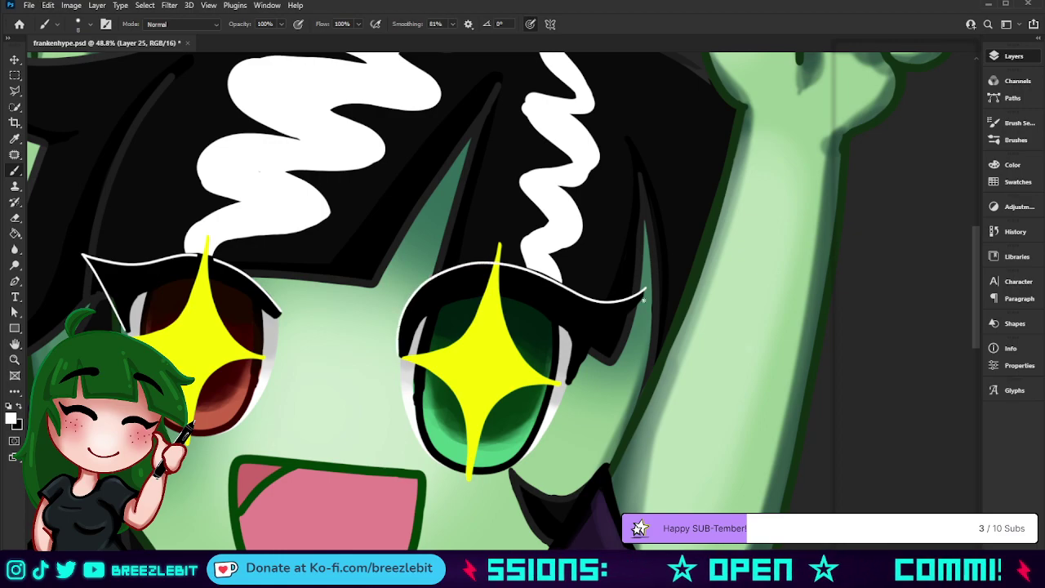
drag(650, 288, 622, 313)
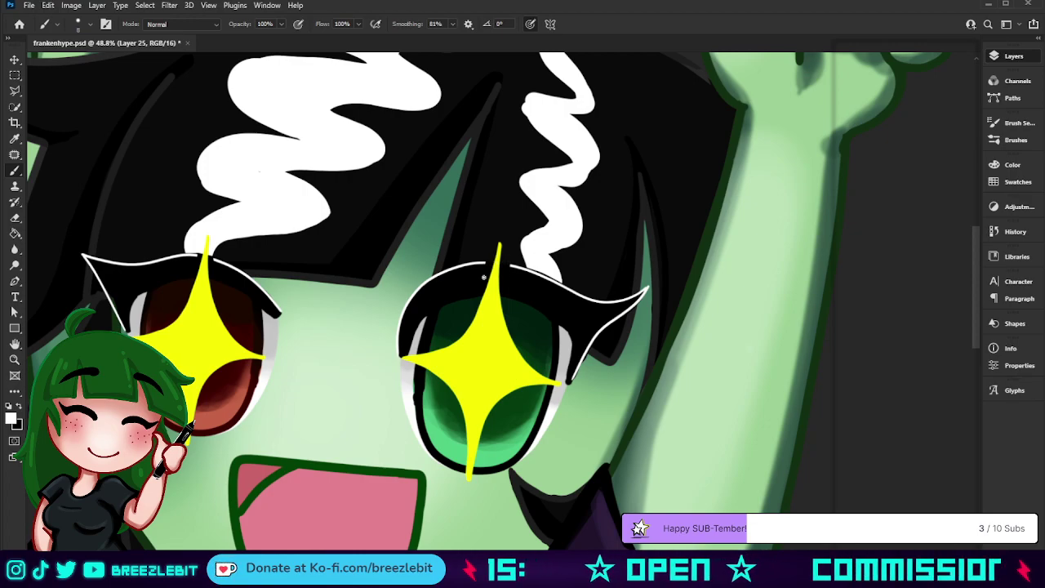
View the whole emote and save the document
key(z)
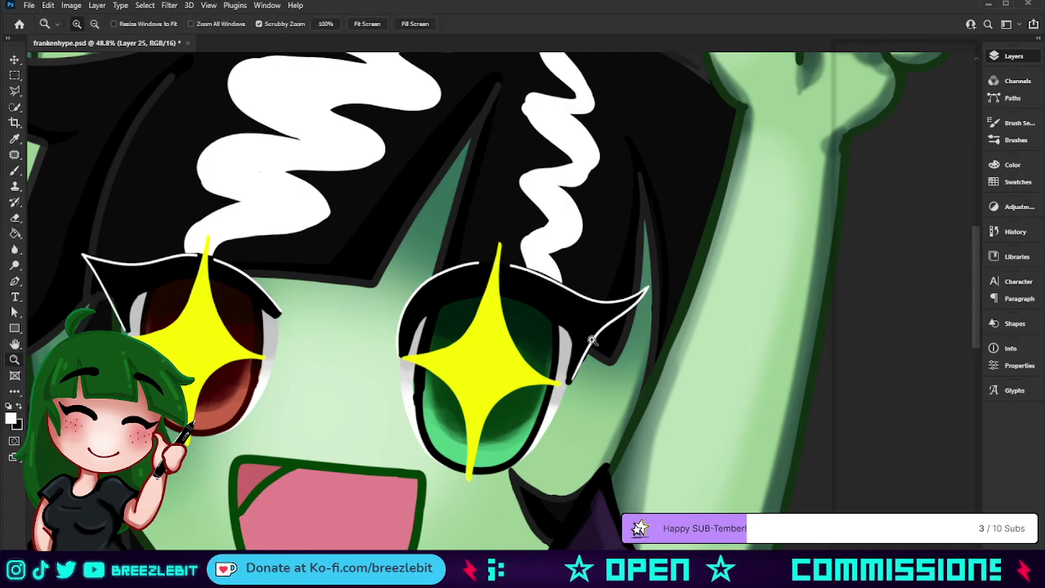
mouse_move(599, 389)
mouse_down()
mouse_move(397, 415)
mouse_move(558, 409)
mouse_move(465, 444)
mouse_move(490, 444)
mouse_up()
drag(565, 316, 598, 359)
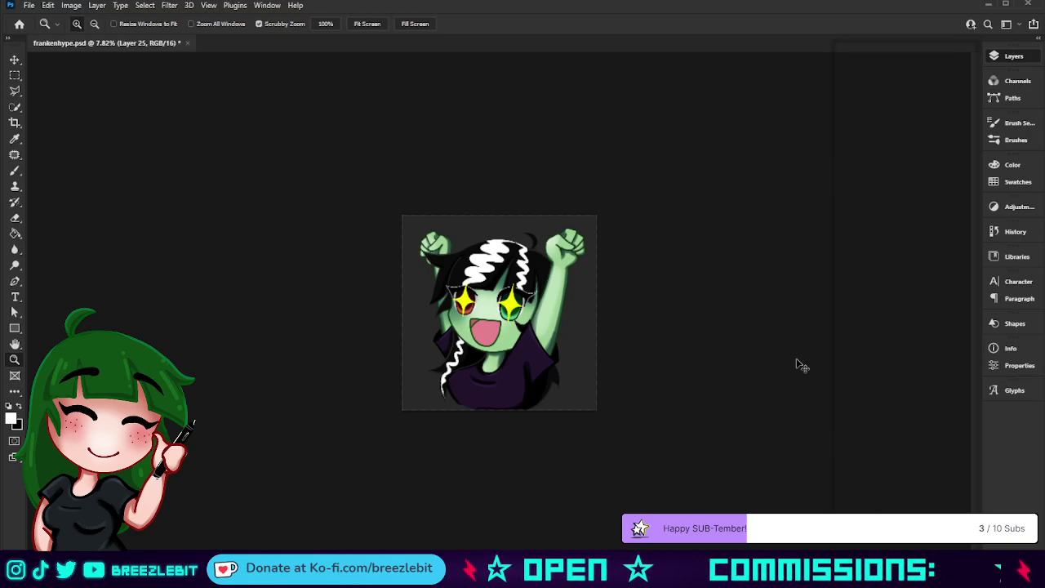
key(ctrl+s)
key(s)
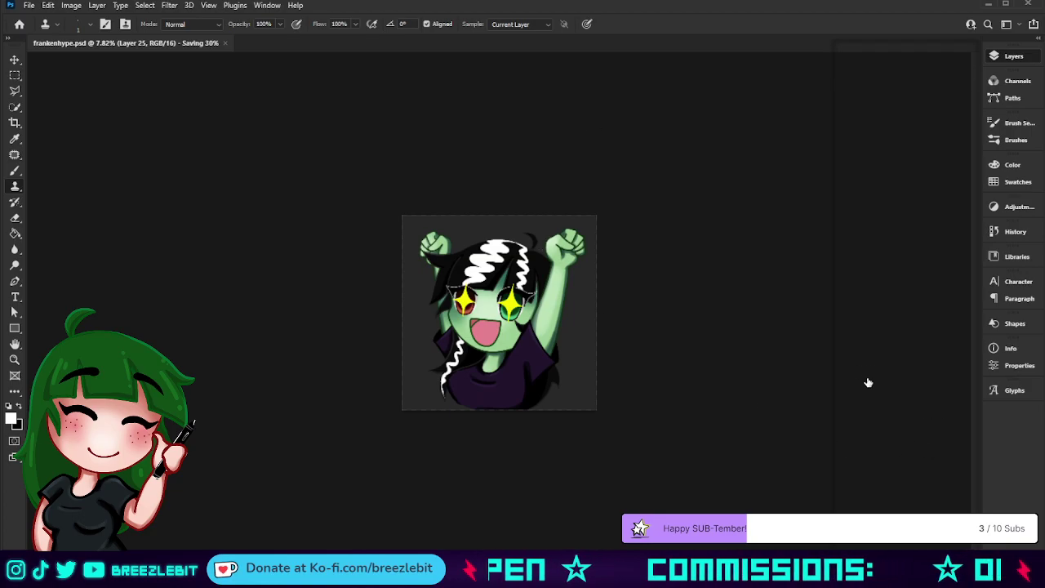
Show the HYPE lettering over the character to check the composition and hide it again
click(846, 152)
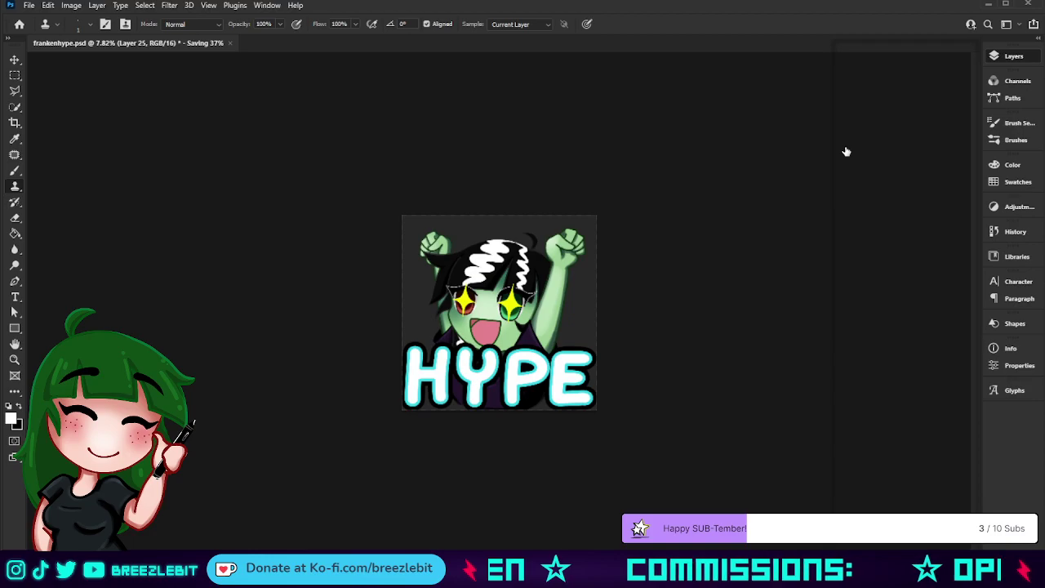
click(847, 152)
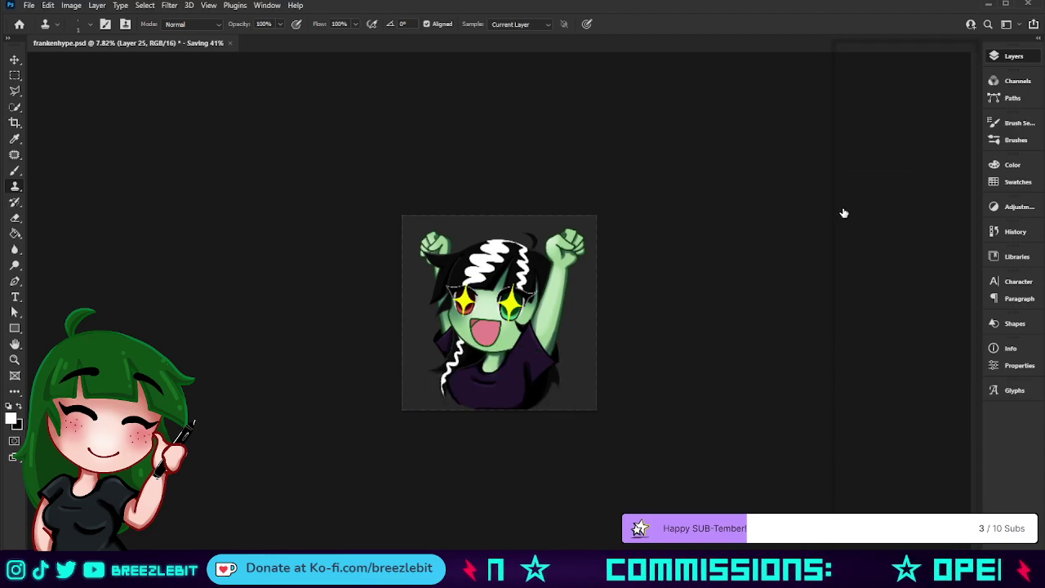
click(845, 213)
key(ctrl+shift+z)
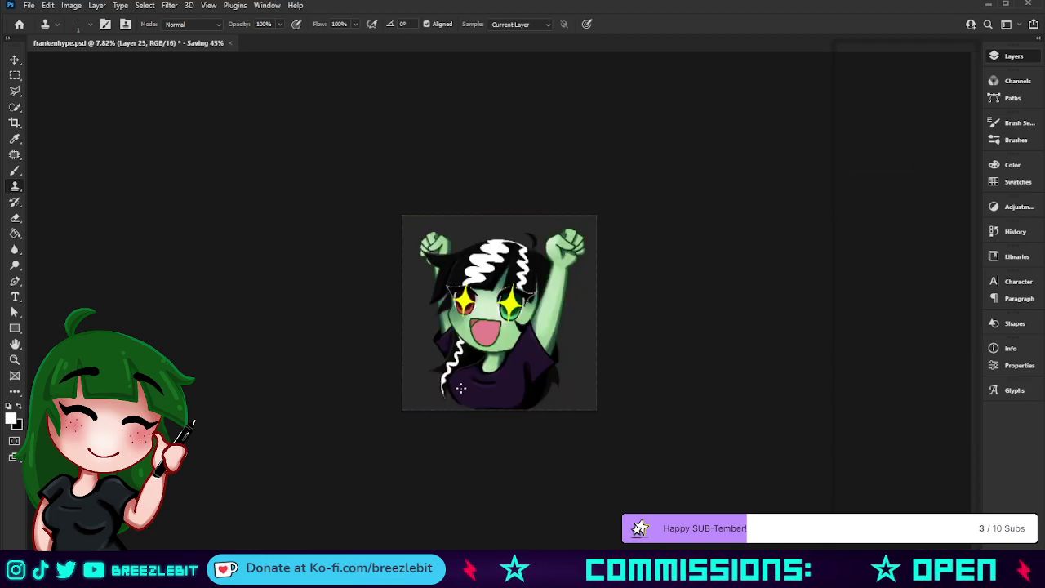
Select the Hue/Saturation 3 adjustment and toggle its visibility to check its effect on the hair outline
key(z)
drag(543, 353, 597, 351)
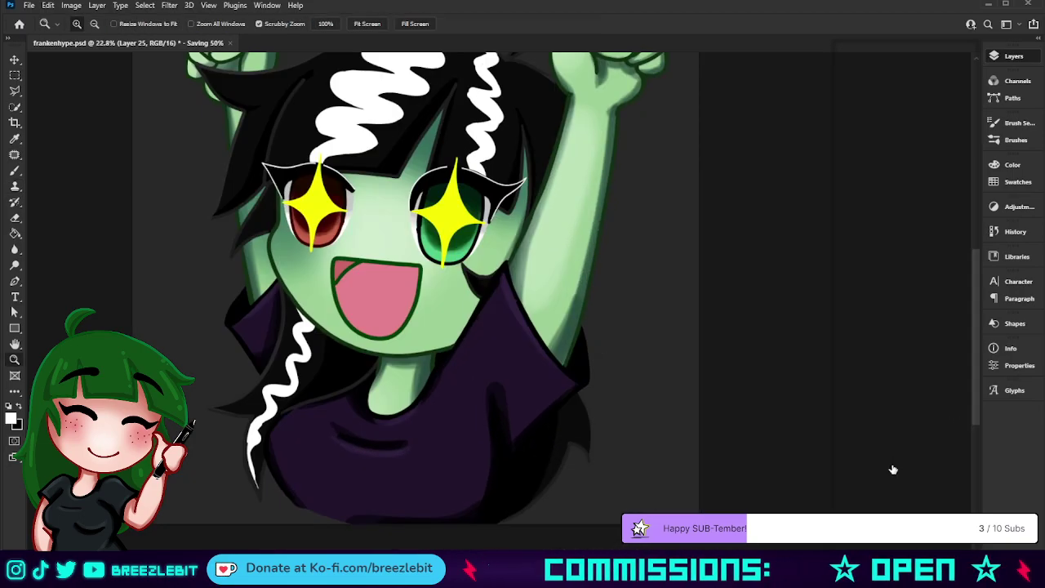
click(919, 387)
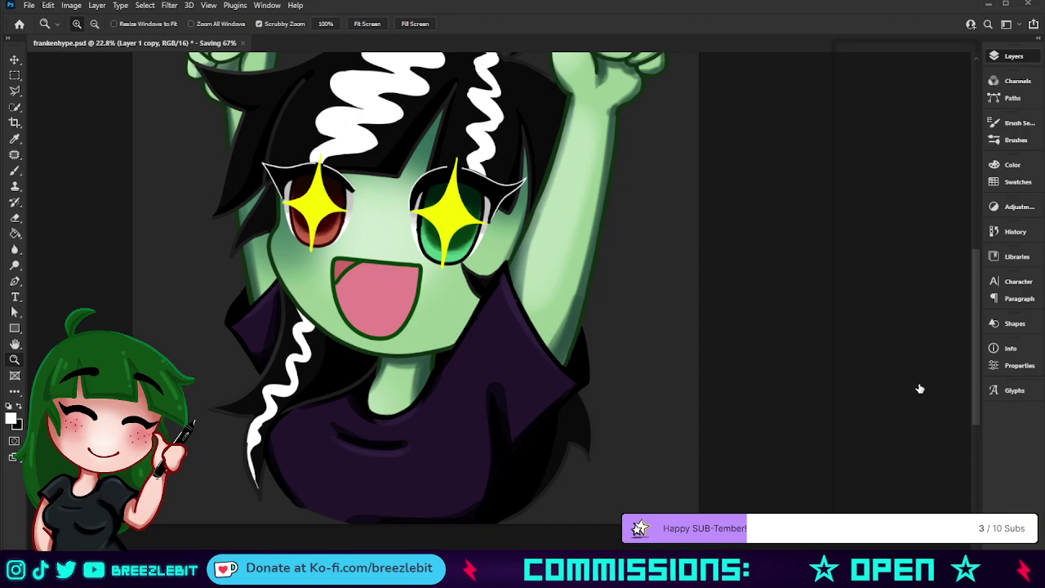
click(910, 383)
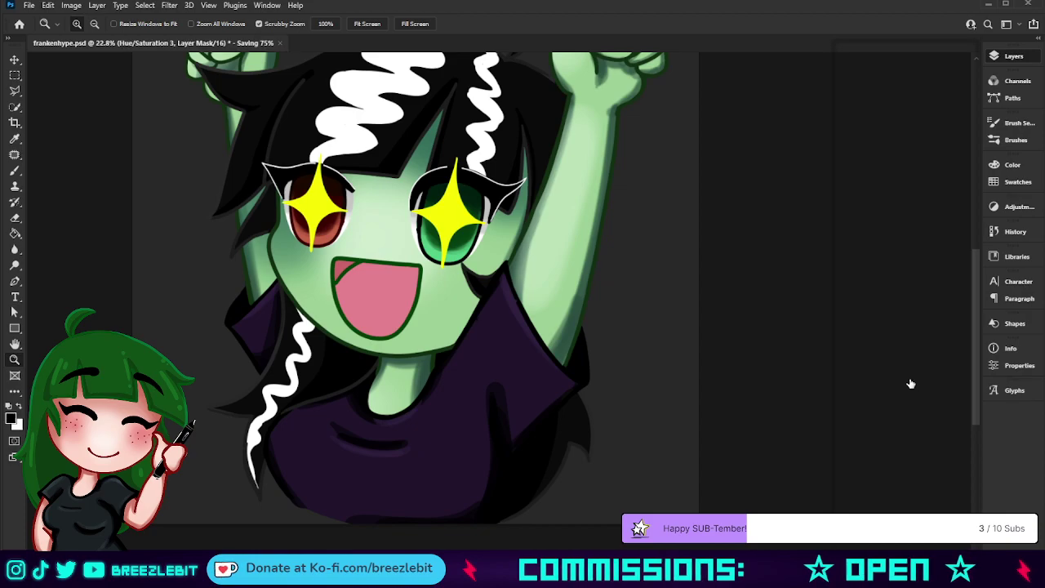
click(843, 369)
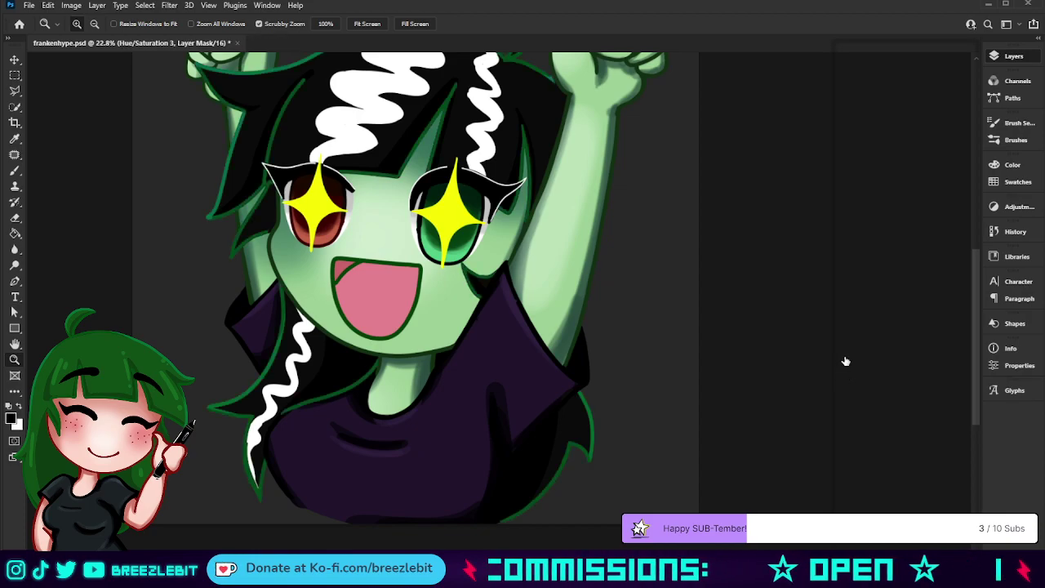
key(ctrl+z)
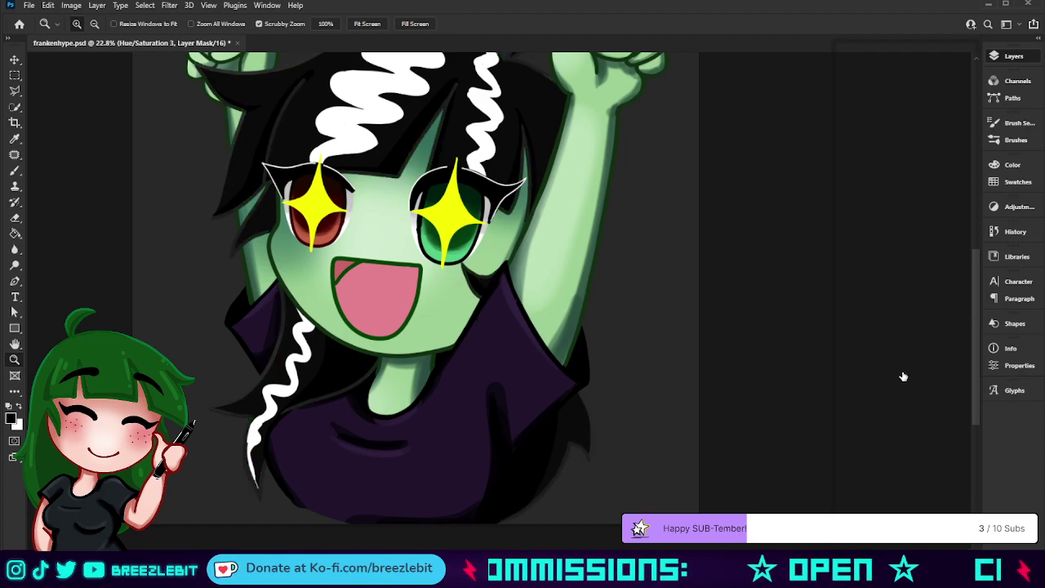
key(x)
key(alt+bracketleft)
key(alt+bracketright)
key(x)
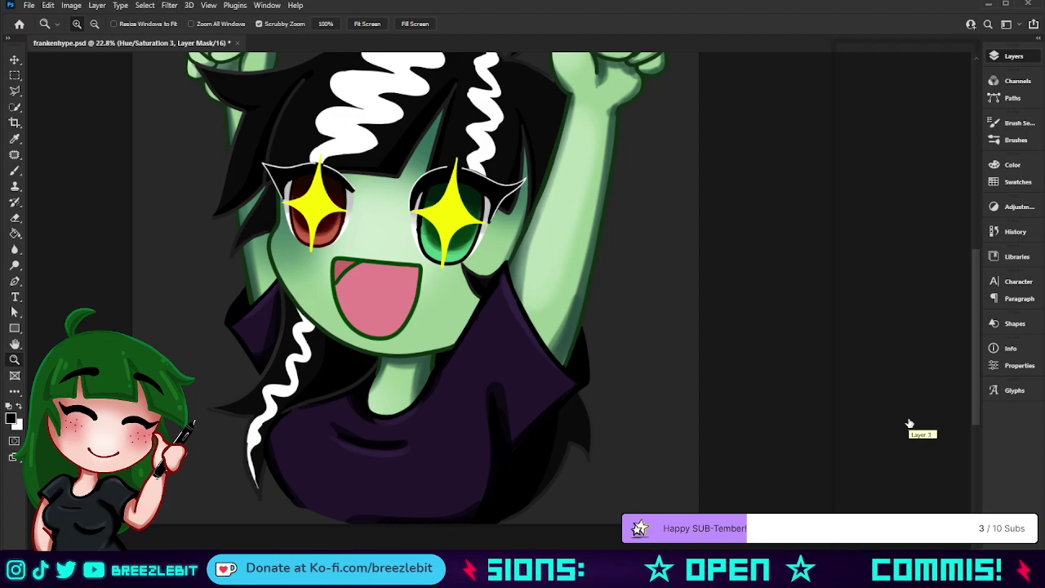
Recolour the mouth interior on Layer 14 to a muted dusty pink and check it against the whole emote
click(904, 343)
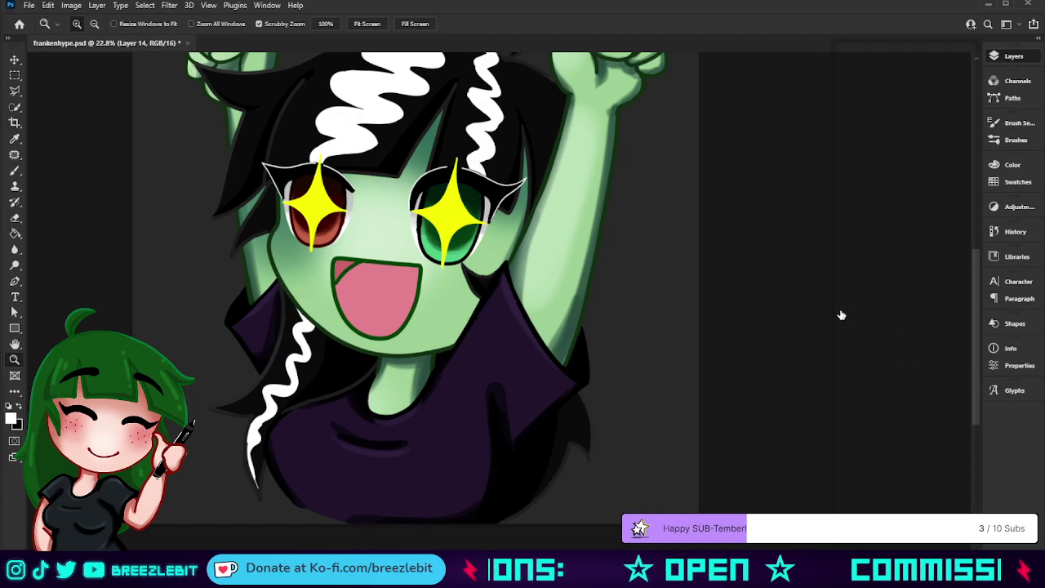
click(841, 315)
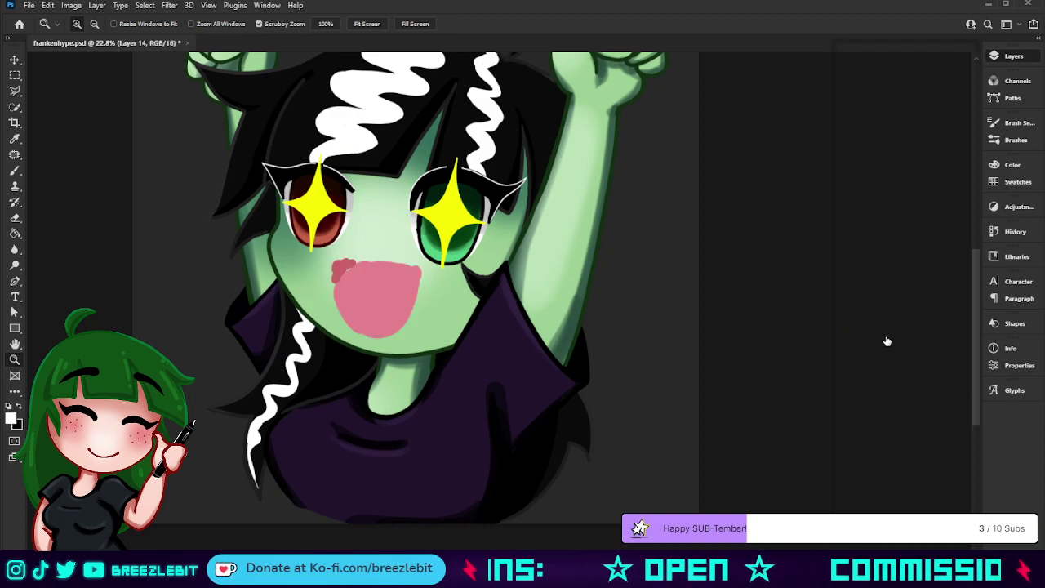
key(ctrl+z)
key(i)
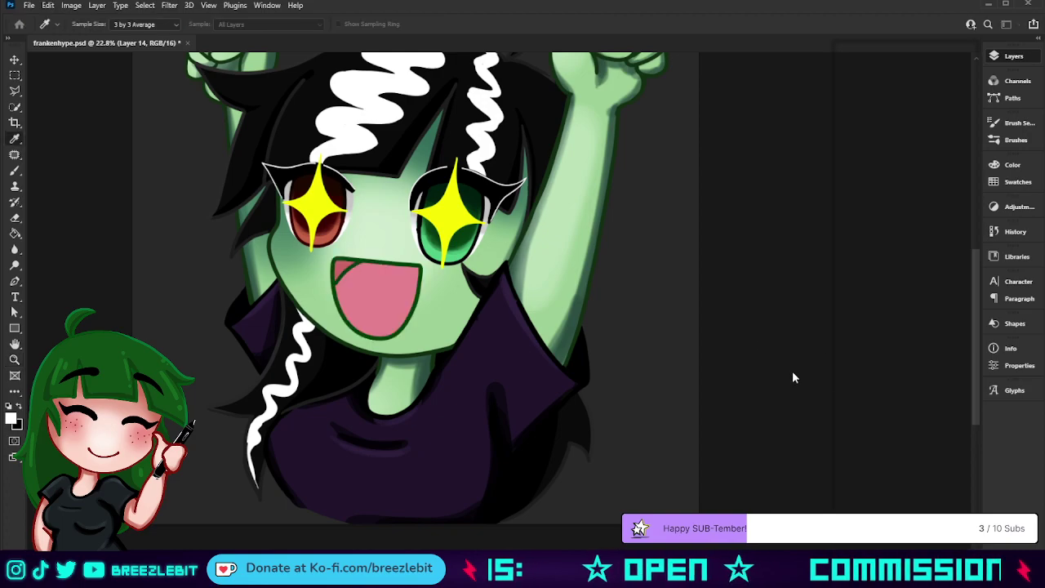
click(719, 359)
click(701, 361)
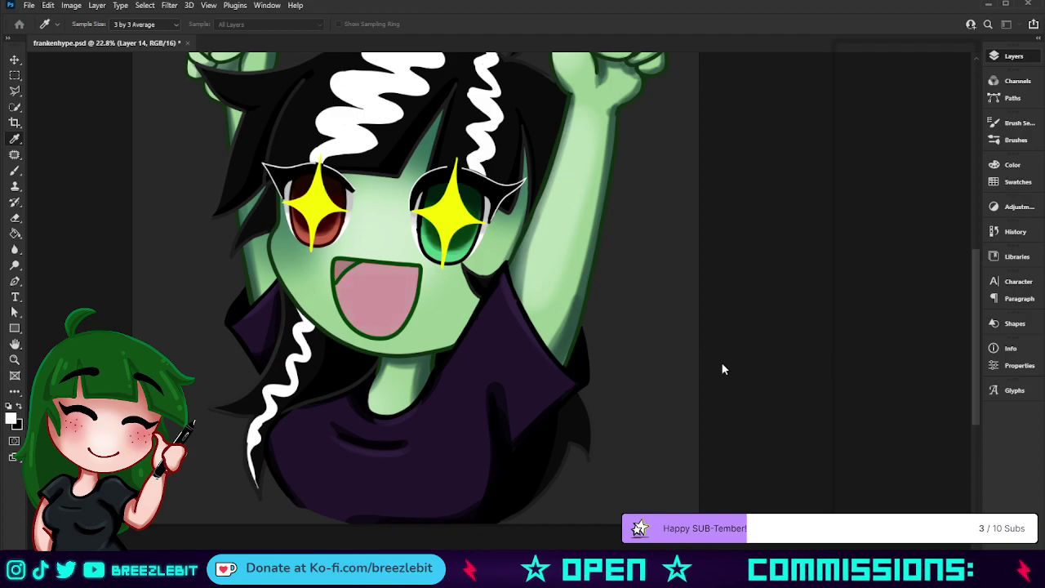
mouse_move(751, 332)
mouse_down()
mouse_move(665, 333)
mouse_move(769, 329)
mouse_move(742, 331)
mouse_up()
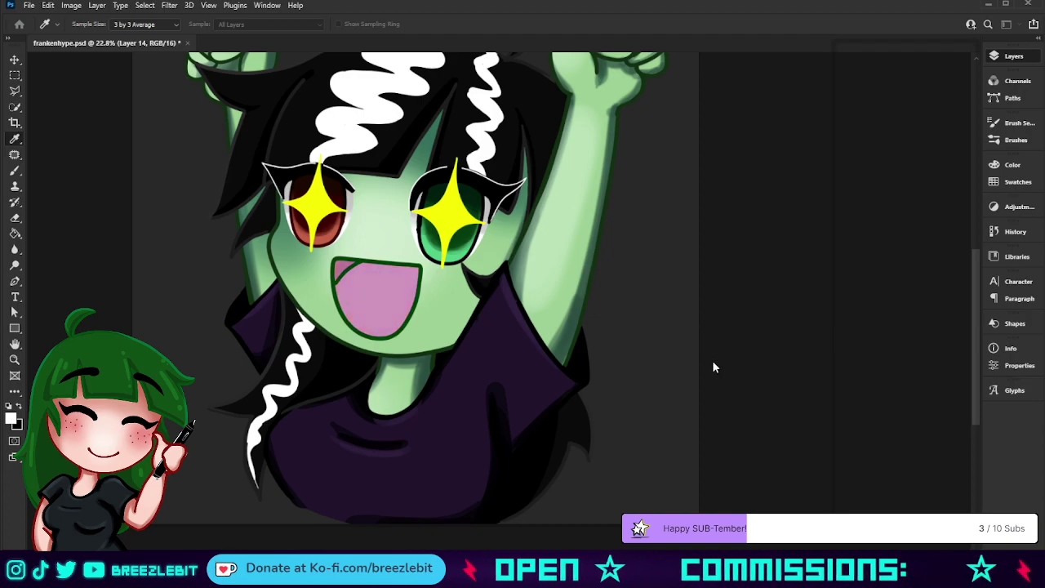
click(747, 319)
drag(736, 387, 746, 396)
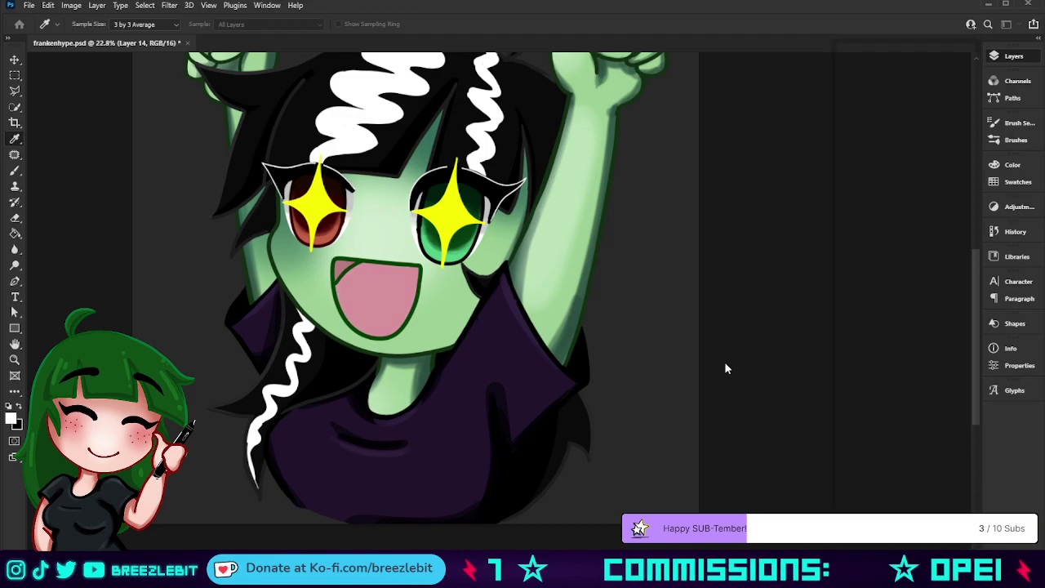
key(z)
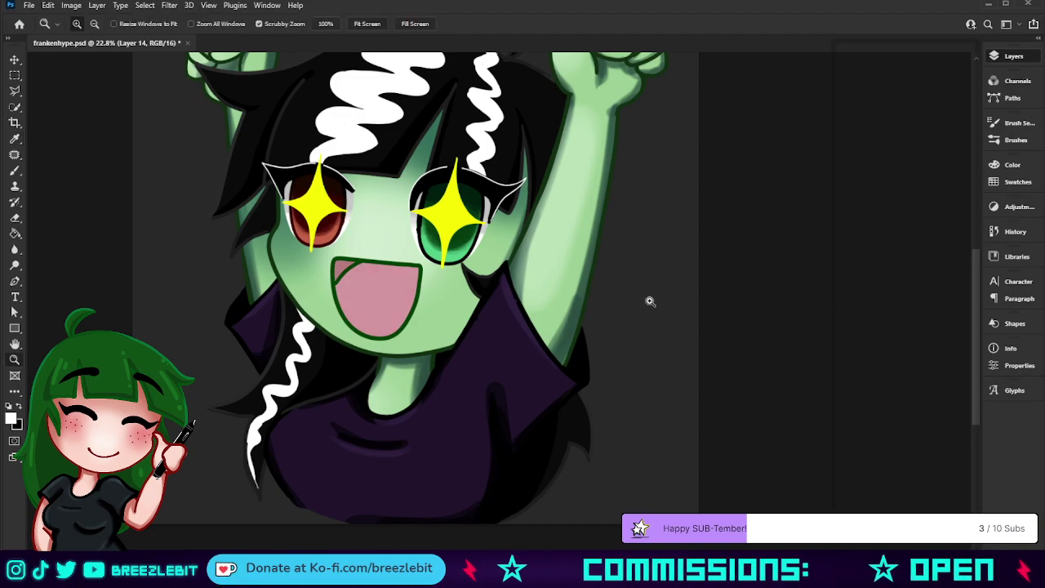
drag(651, 301, 613, 348)
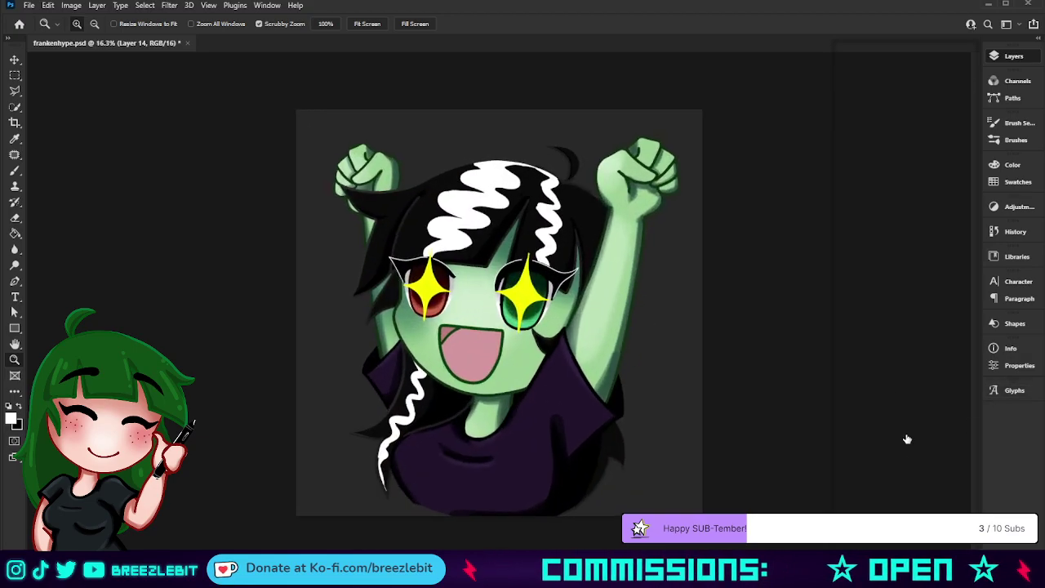
Set the brush smoothing to 25%
key(b)
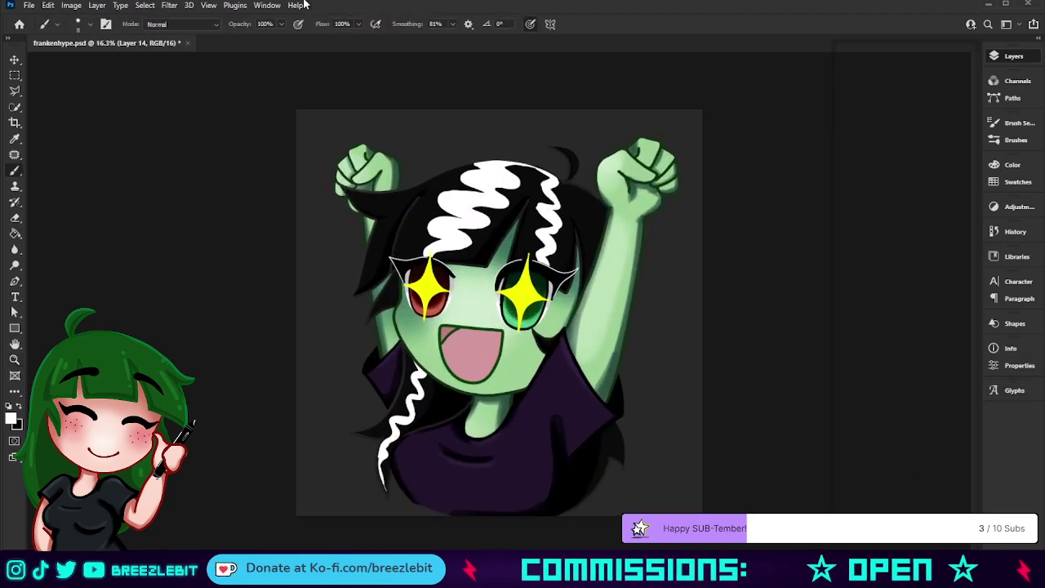
click(439, 23)
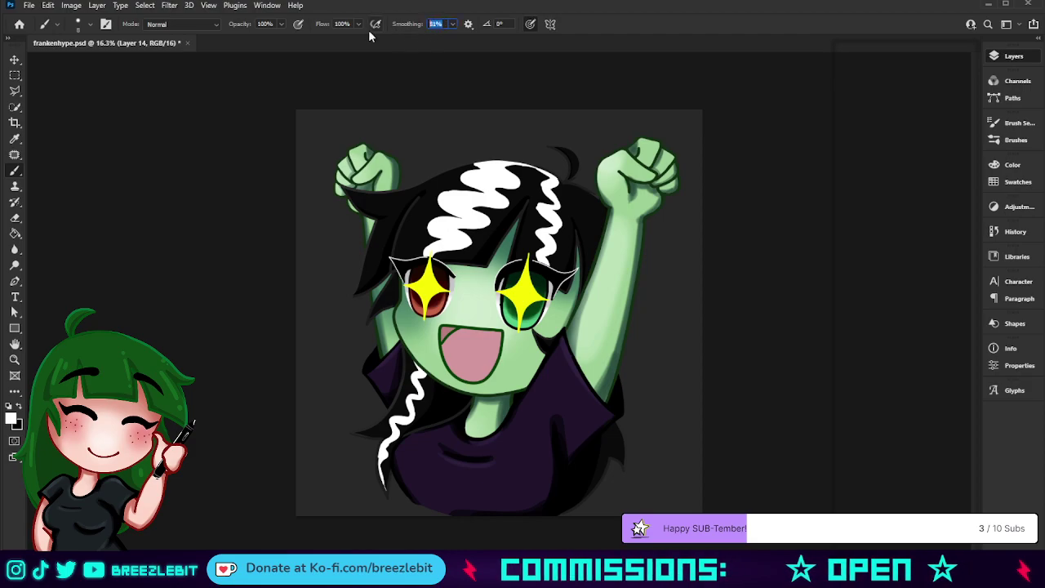
text(25)
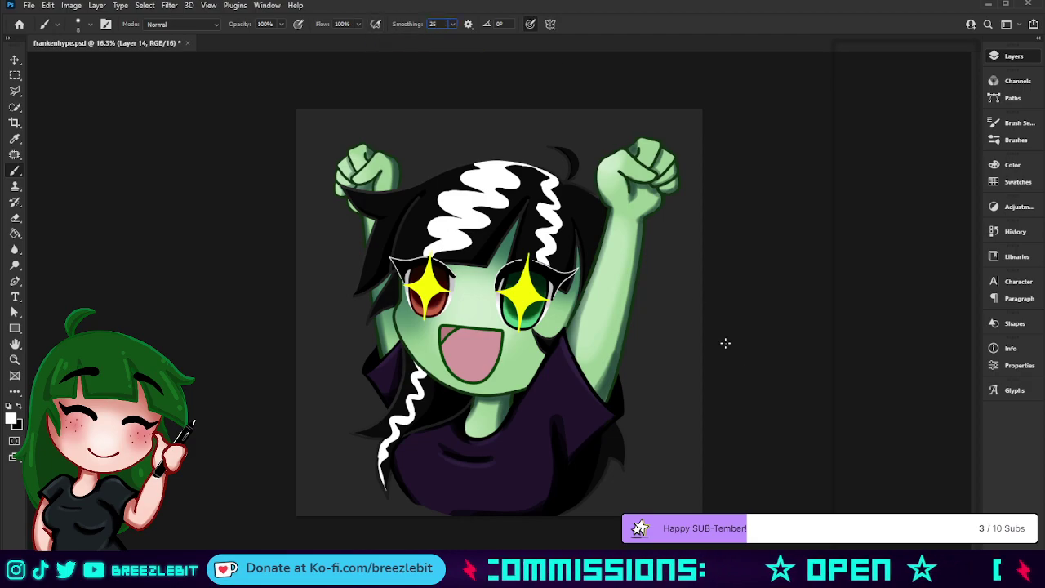
key(Return)
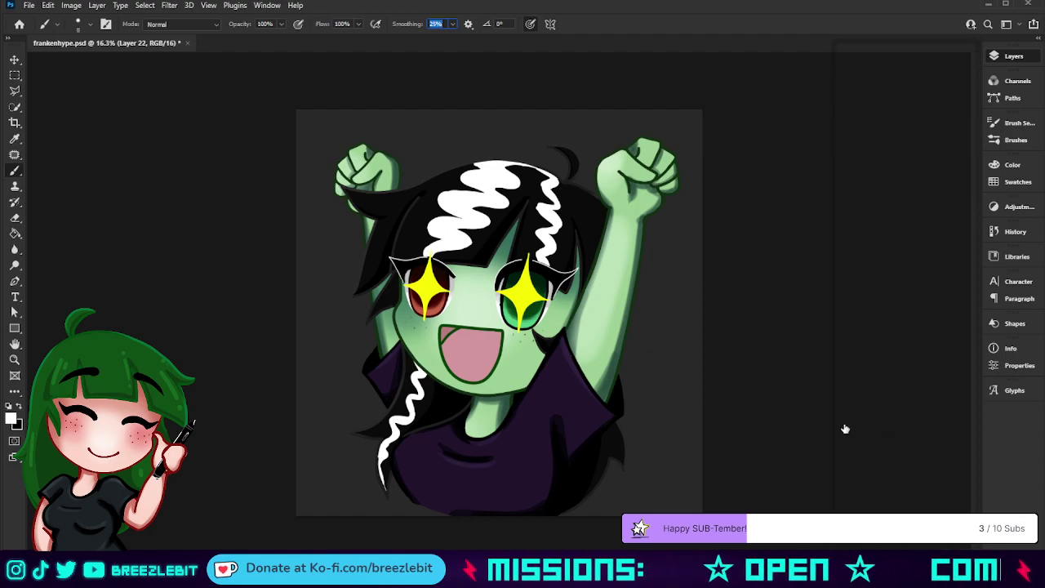
Show the freckles on both cheeks and adjust the colour of the freckles on Layer 18
click(918, 429)
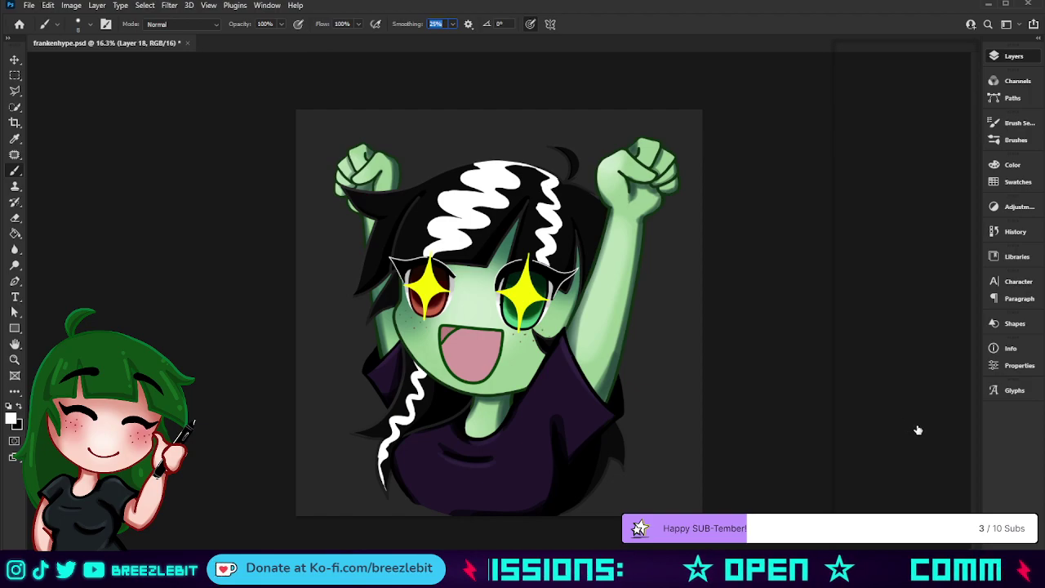
key(i)
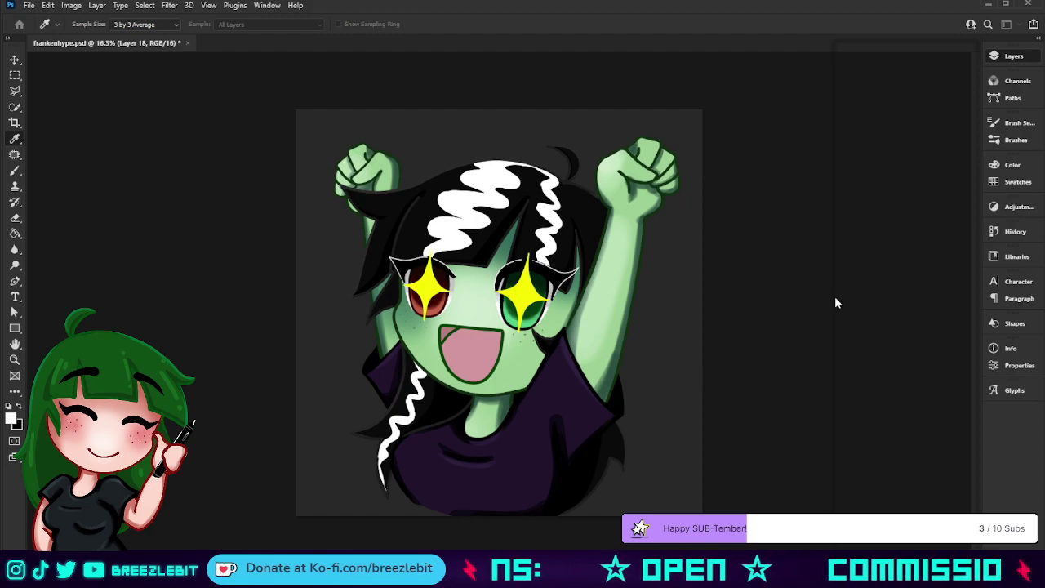
key(b)
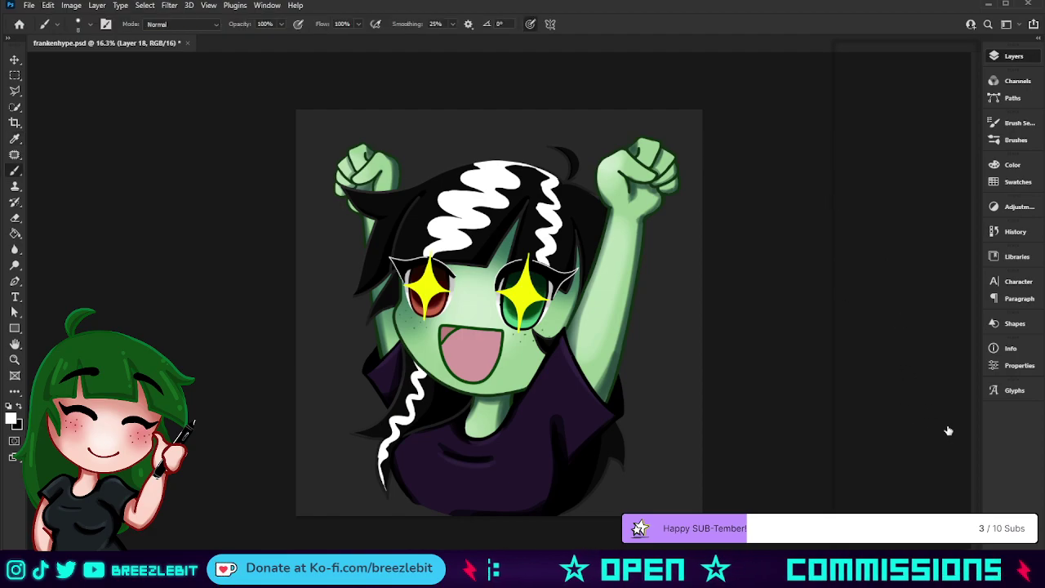
key(i)
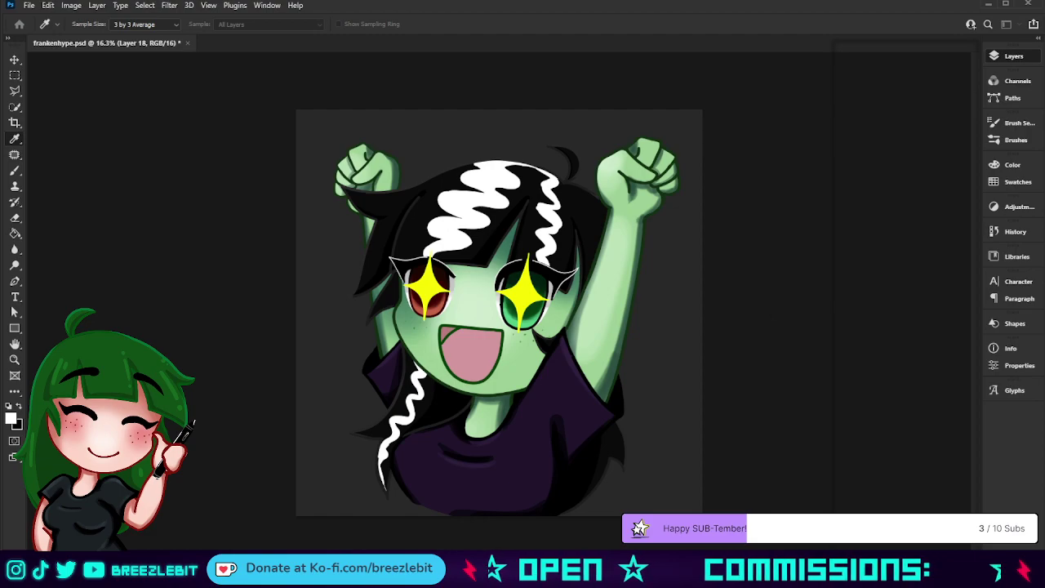
key(b)
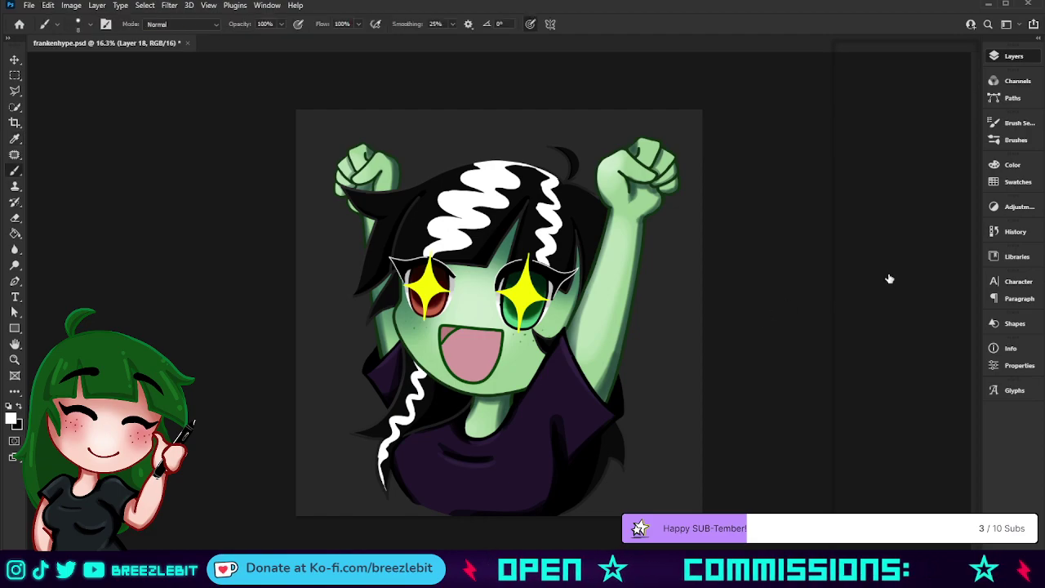
key(z)
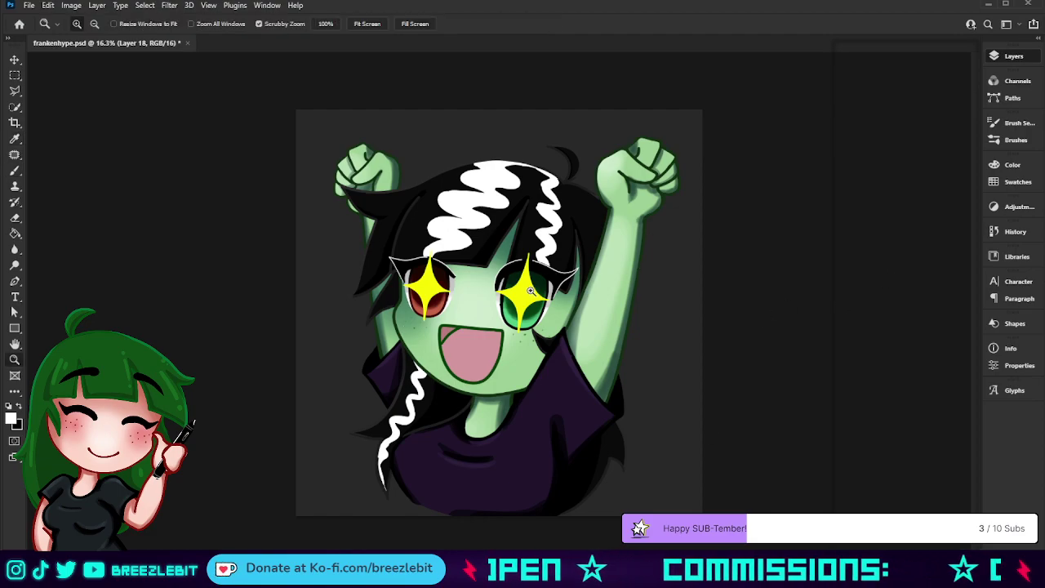
key(b)
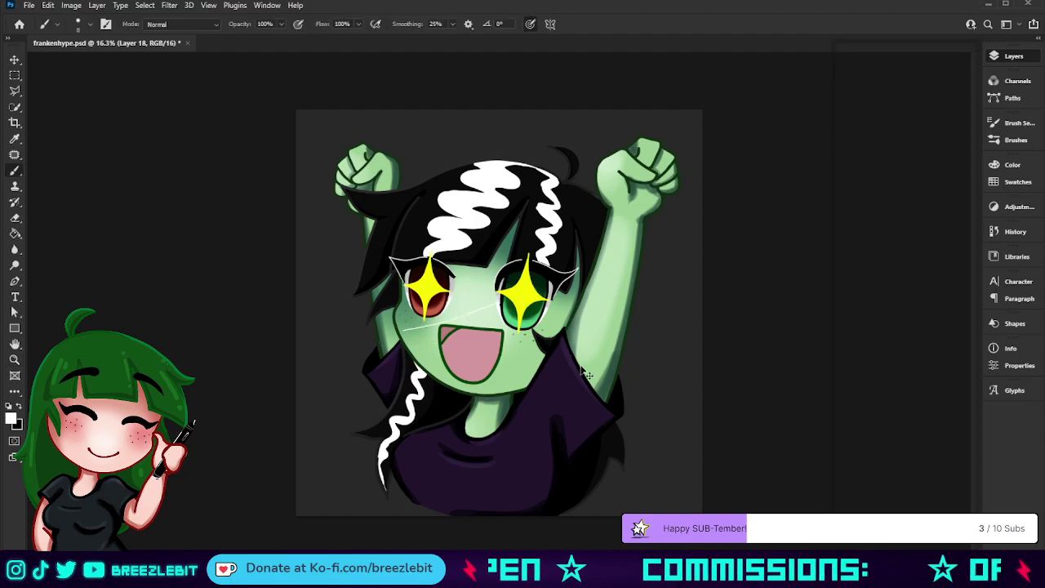
key(z)
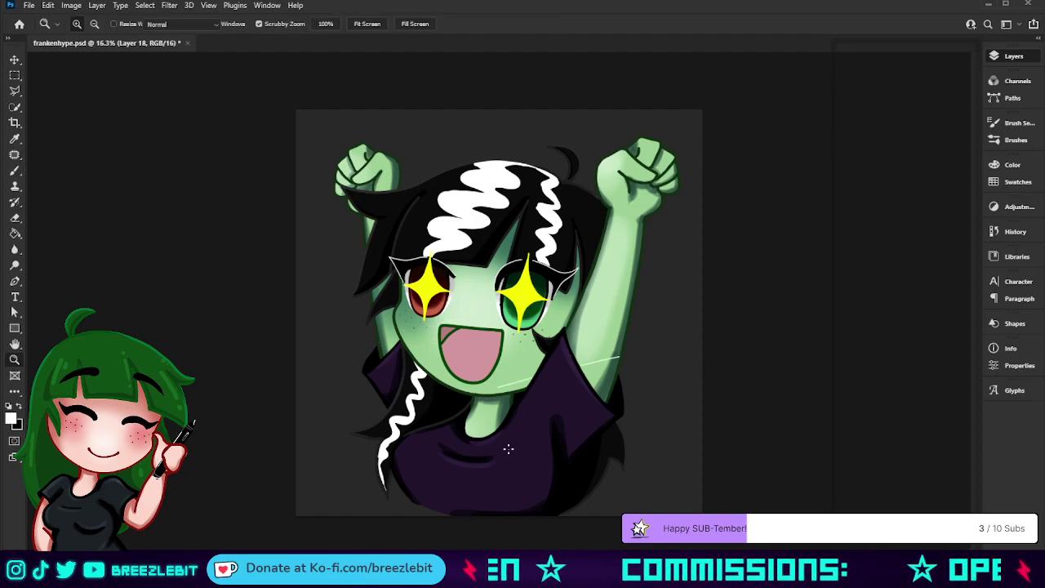
key(b)
key(z)
Set the brush to black at 45 px and make Layer 26 the active layer
drag(733, 321, 563, 422)
key(space)
drag(532, 315, 667, 335)
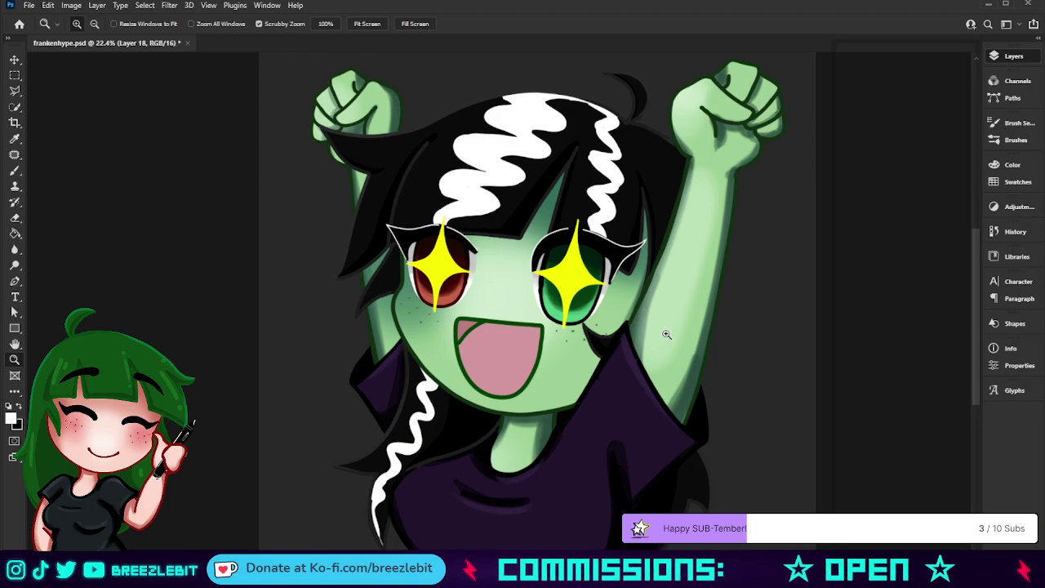
key(x)
key(b)
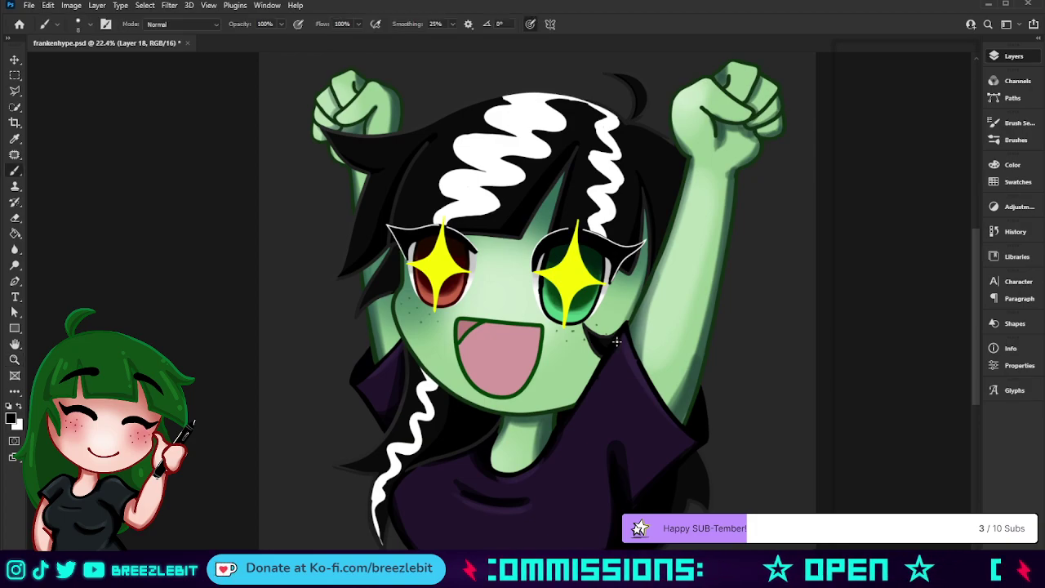
key(bracketright)
key(bracketright)
key(bracketright)
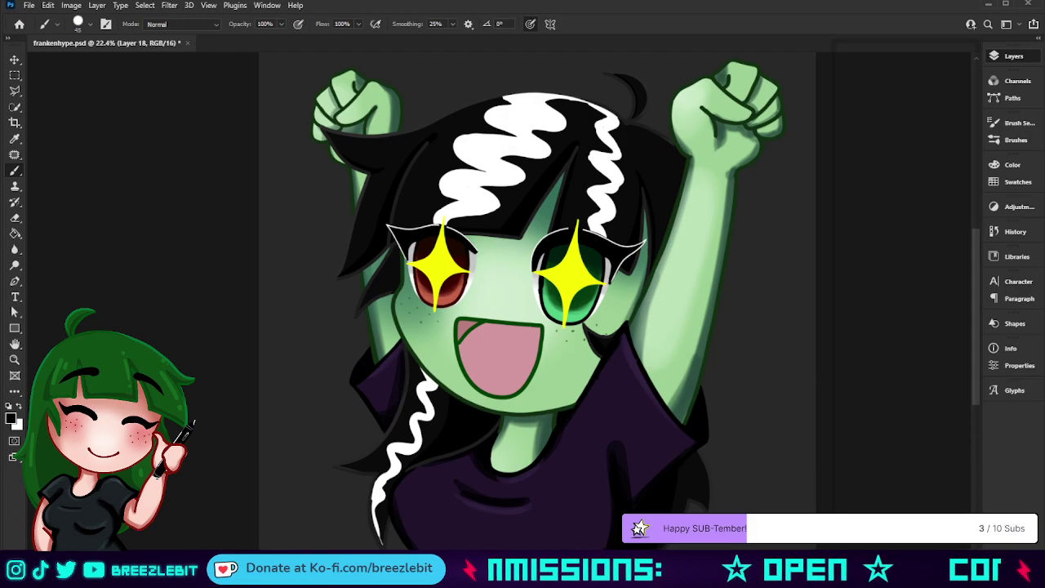
click(929, 464)
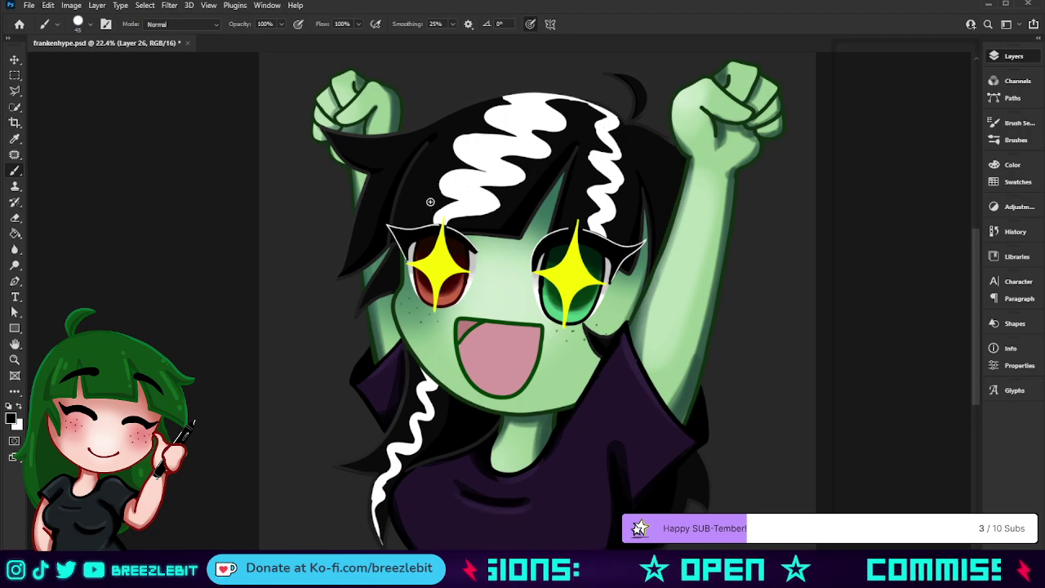
Try a black scar line across the face with the 45 px brush and again with a much thinner one
mouse_move(430, 201)
mouse_down()
mouse_move(492, 282)
mouse_move(554, 341)
mouse_move(557, 371)
mouse_up()
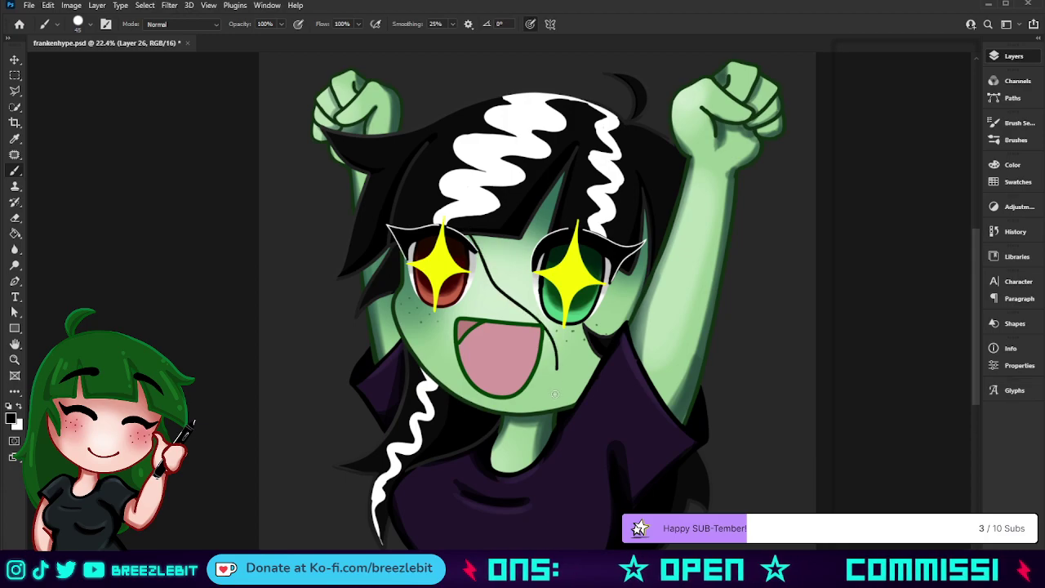
key(ctrl+z)
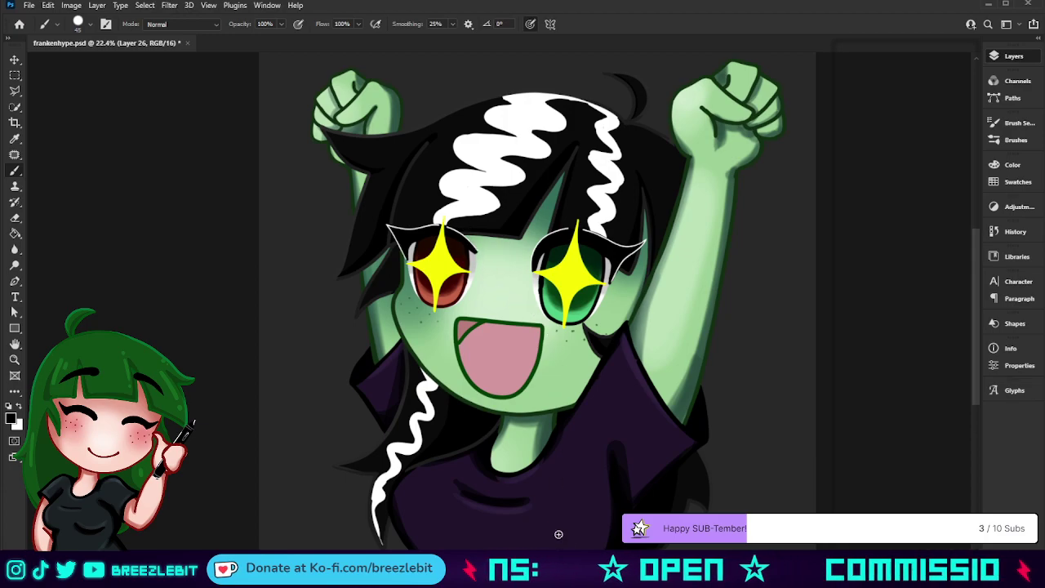
key(bracketleft)
key(bracketleft)
key(bracketleft)
key(bracketleft)
key(bracketleft)
key(bracketleft)
key(bracketleft)
key(bracketleft)
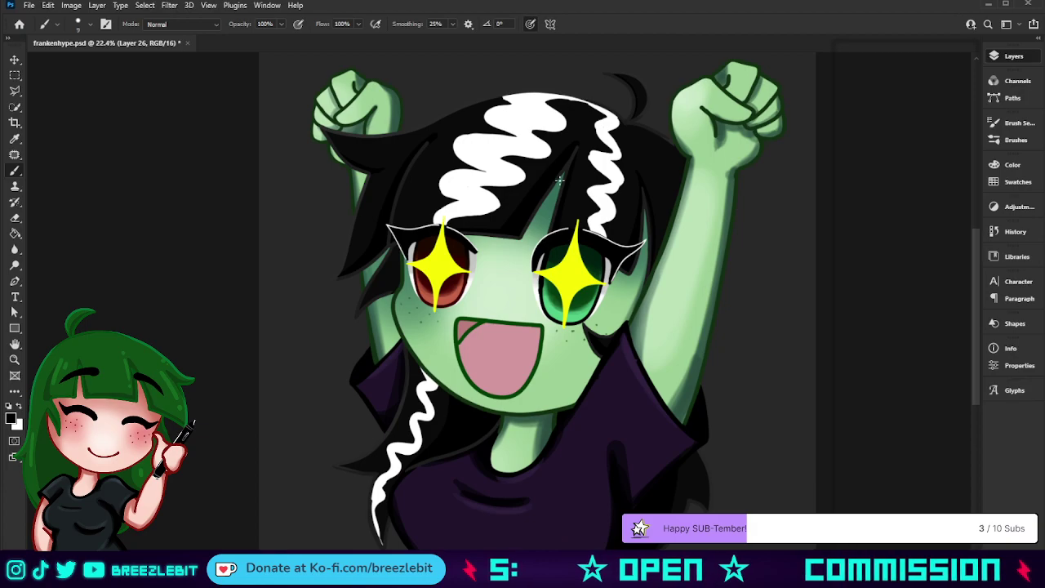
mouse_move(562, 163)
mouse_down()
mouse_move(533, 247)
mouse_move(427, 384)
mouse_up()
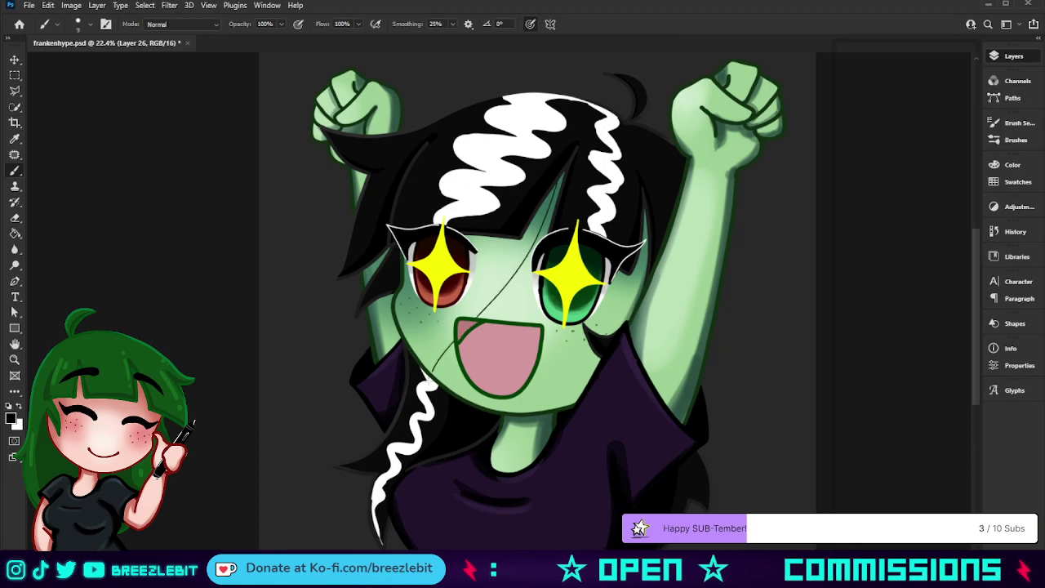
Draw a diagonal black scar from the fringe gap to the jaw at 25 px and cross it with short stitches
key(bracketright)
mouse_move(560, 176)
mouse_down()
mouse_move(532, 247)
mouse_move(428, 383)
mouse_up()
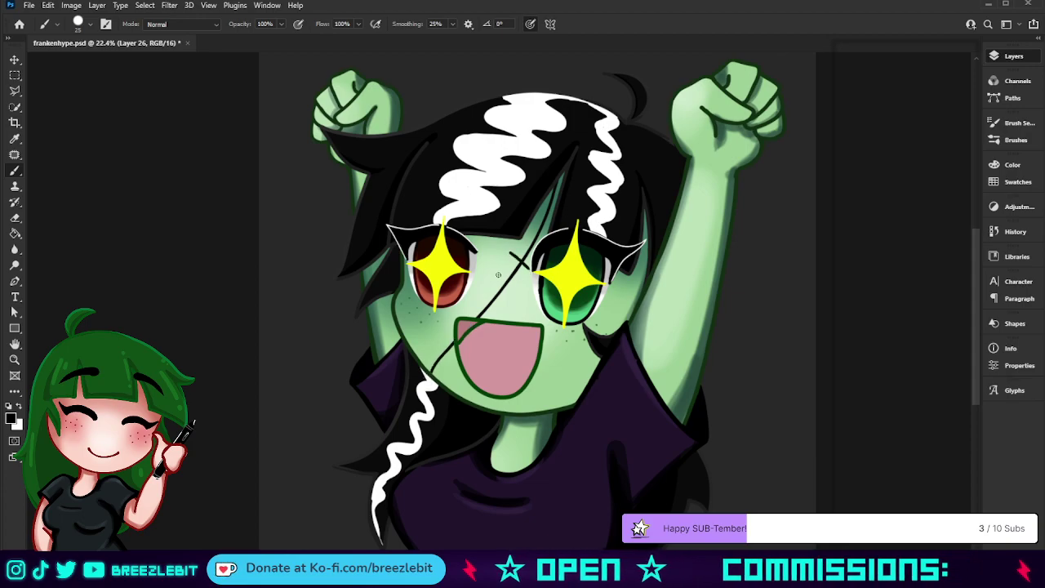
mouse_move(495, 272)
mouse_down()
mouse_move(514, 295)
mouse_move(480, 327)
mouse_move(447, 338)
mouse_up()
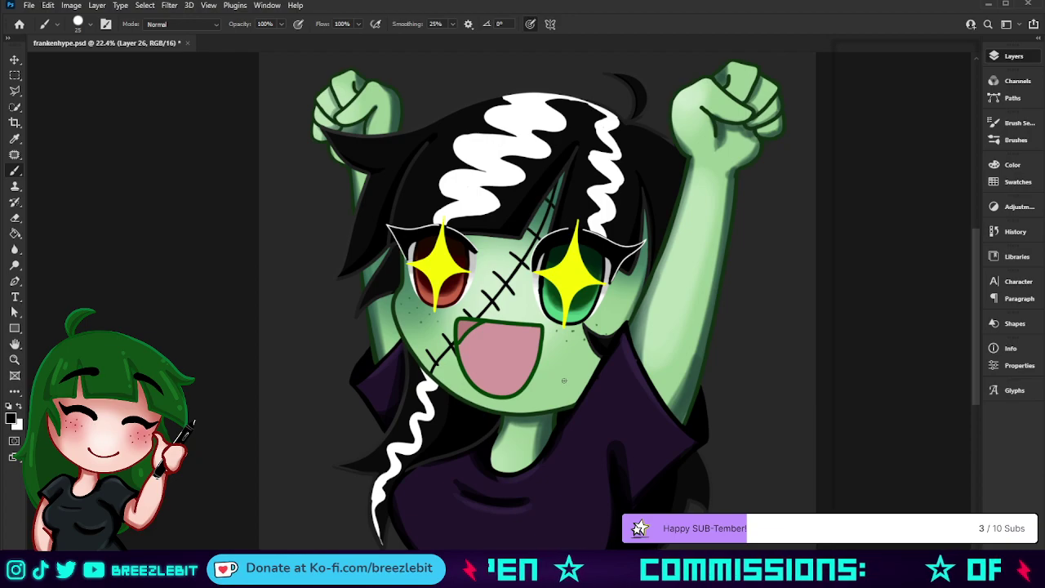
Add black stitched scars to both hands, the raised arms, the cheek below the green eye and the neck
key(z)
drag(514, 412, 441, 396)
key(ctrl+plus)
key(b)
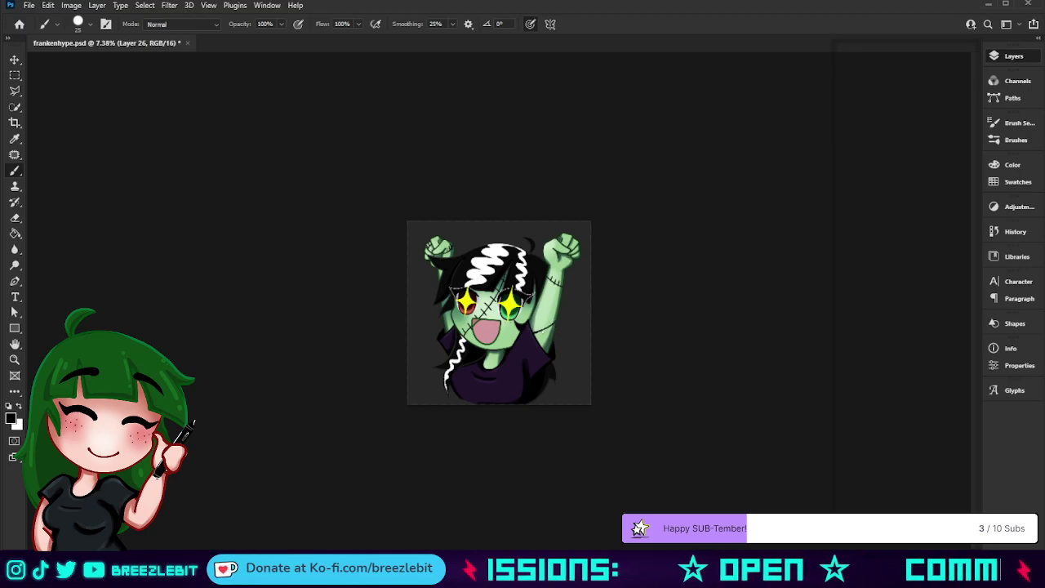
drag(552, 319, 548, 331)
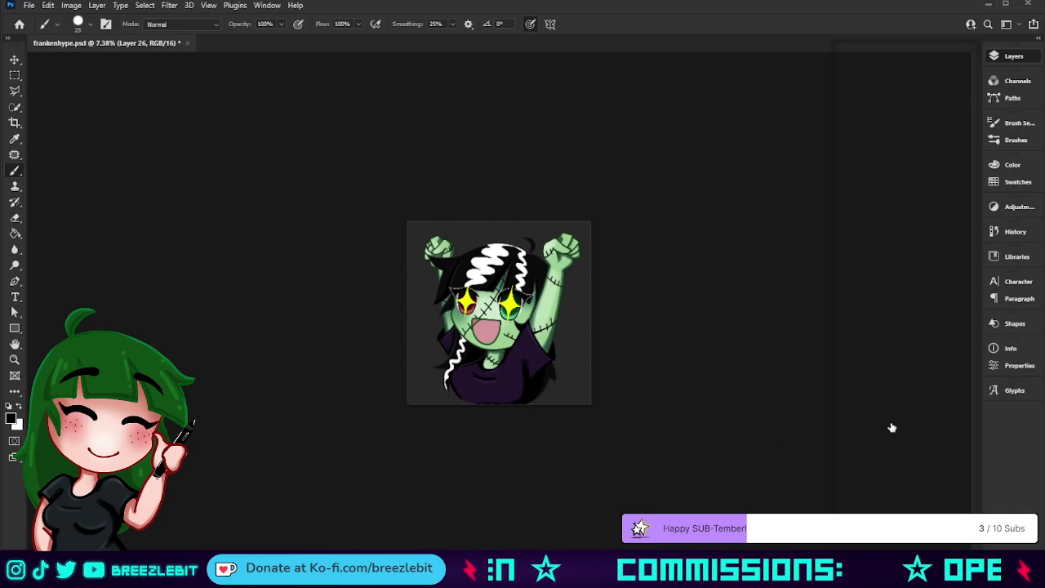
Thicken the black stitches on the raised fist beside the green eye and the middle of the diagonal face scar
key(z)
drag(593, 326, 658, 344)
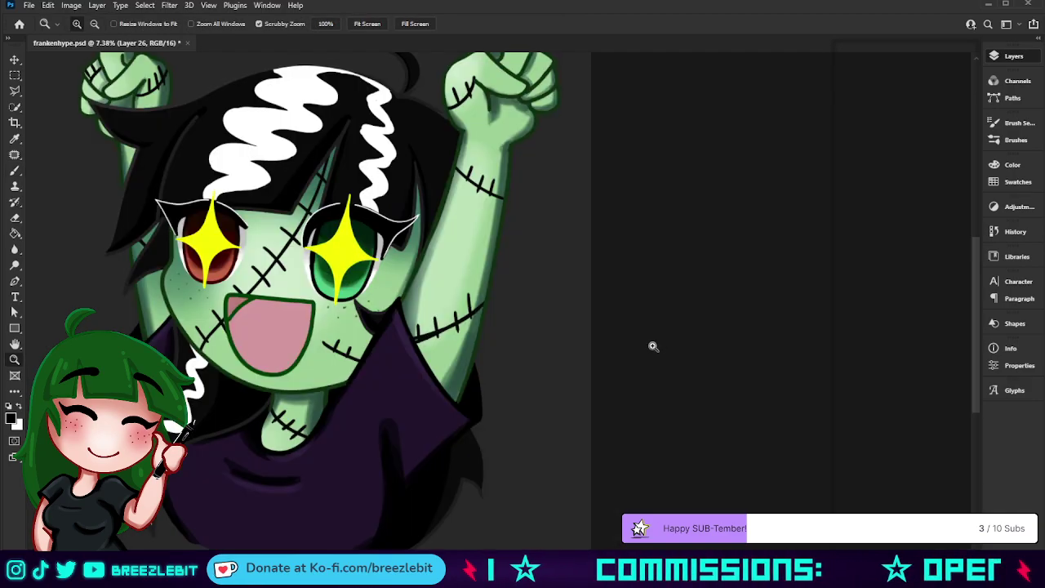
key(ctrl+0)
key(b)
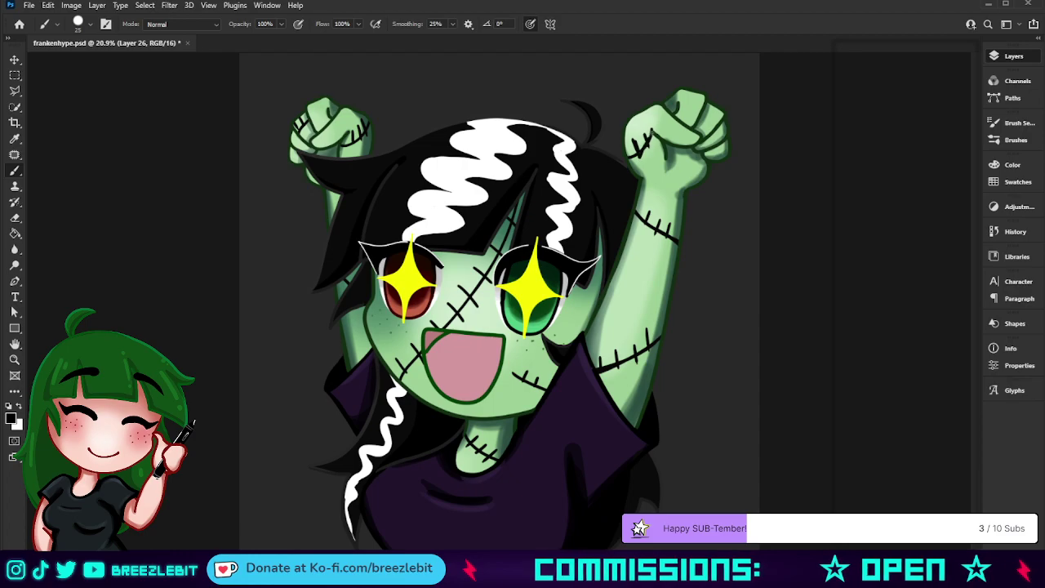
drag(652, 132, 631, 156)
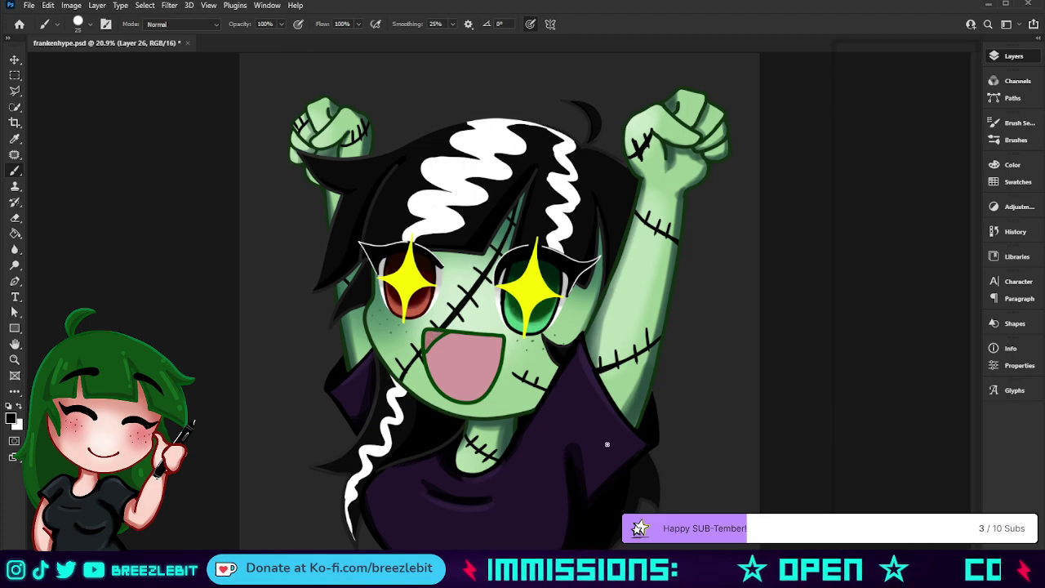
Lasso the diagonal face scar, rotate it 16.61° clockwise, scale it to 101.92% and shift it slightly across the face
key(z)
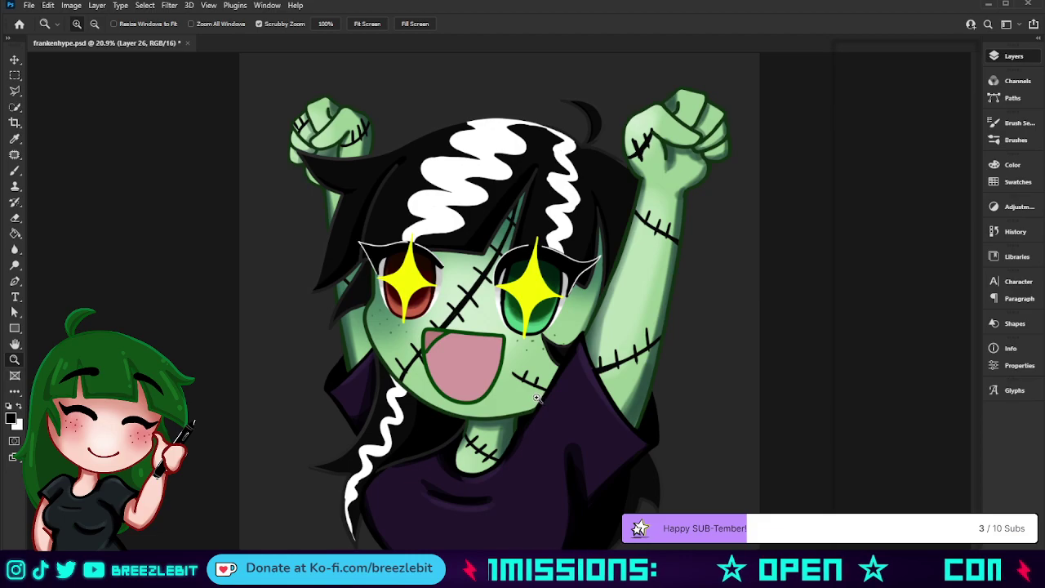
drag(537, 398, 485, 423)
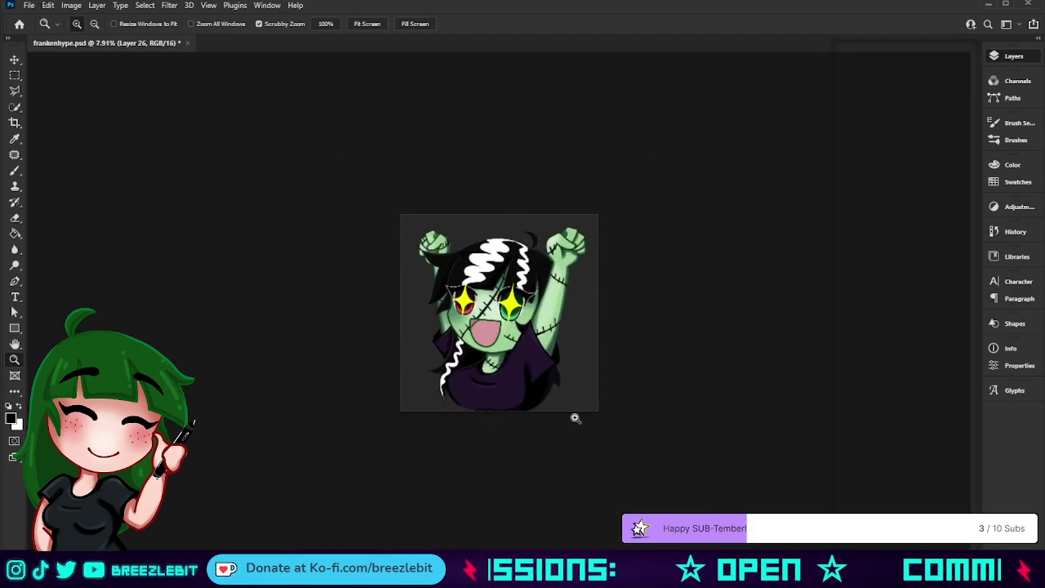
drag(575, 418, 516, 468)
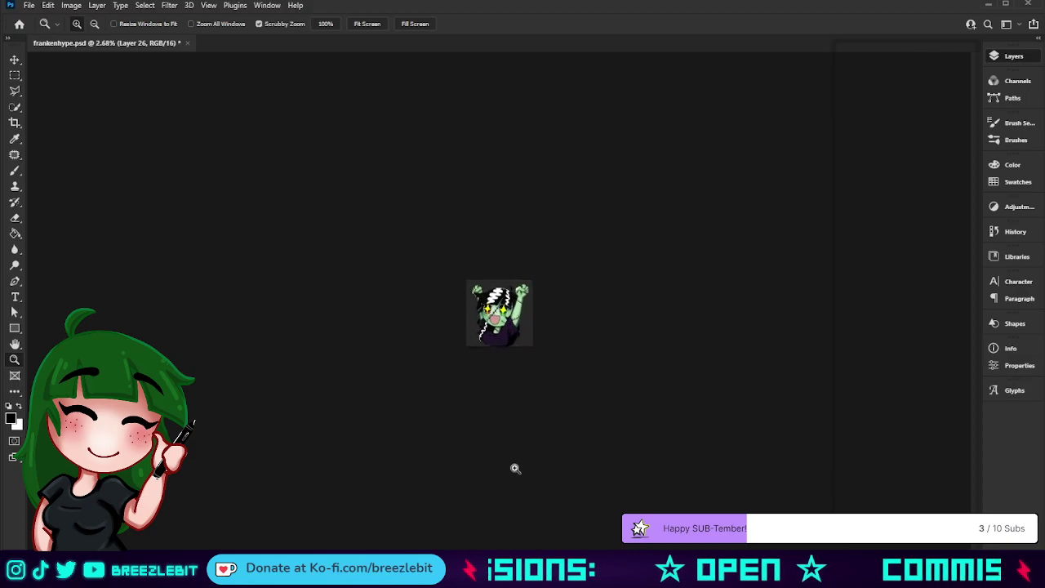
drag(532, 354, 581, 374)
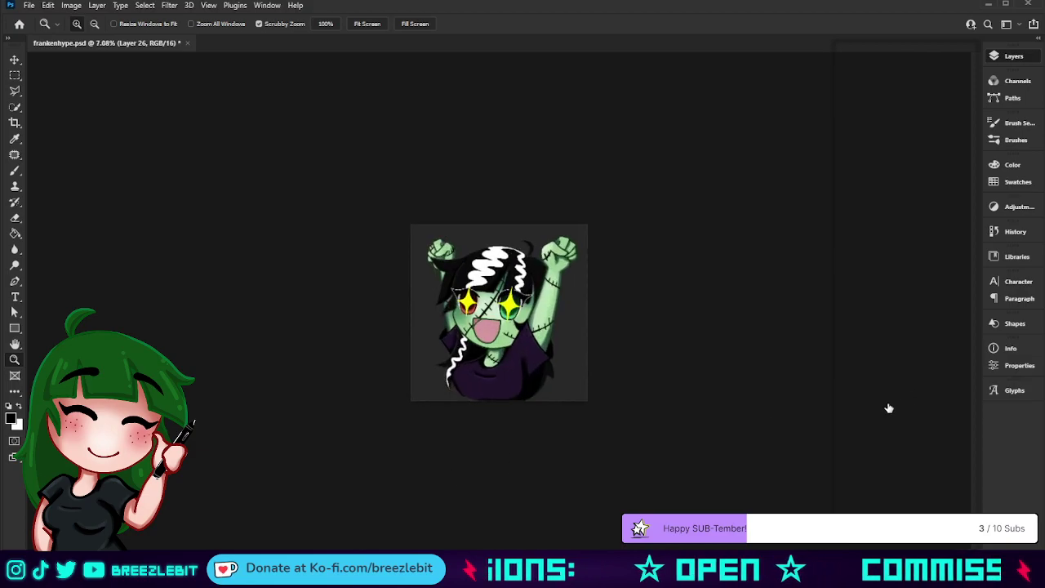
key(l)
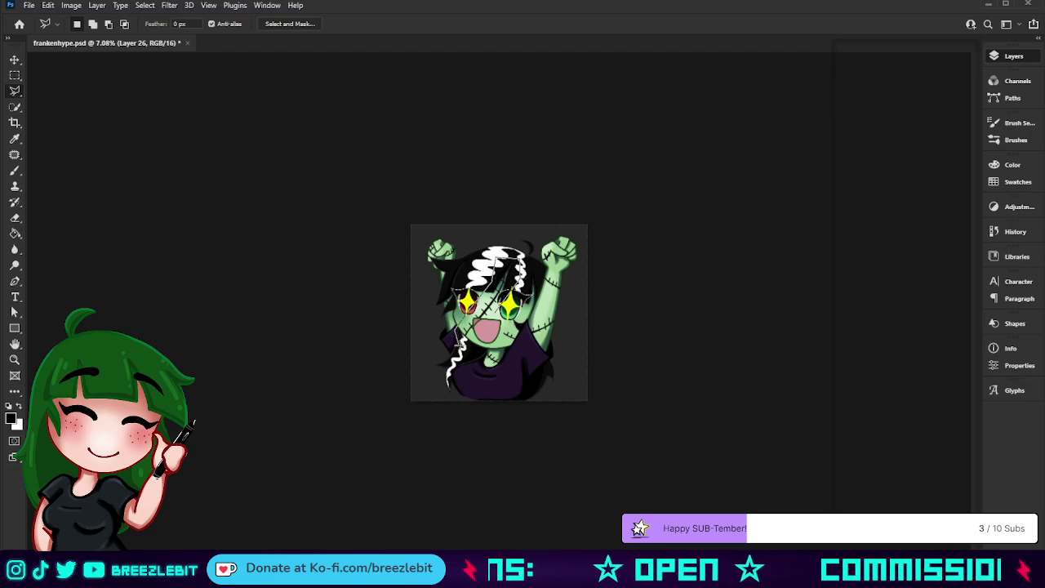
click(502, 323)
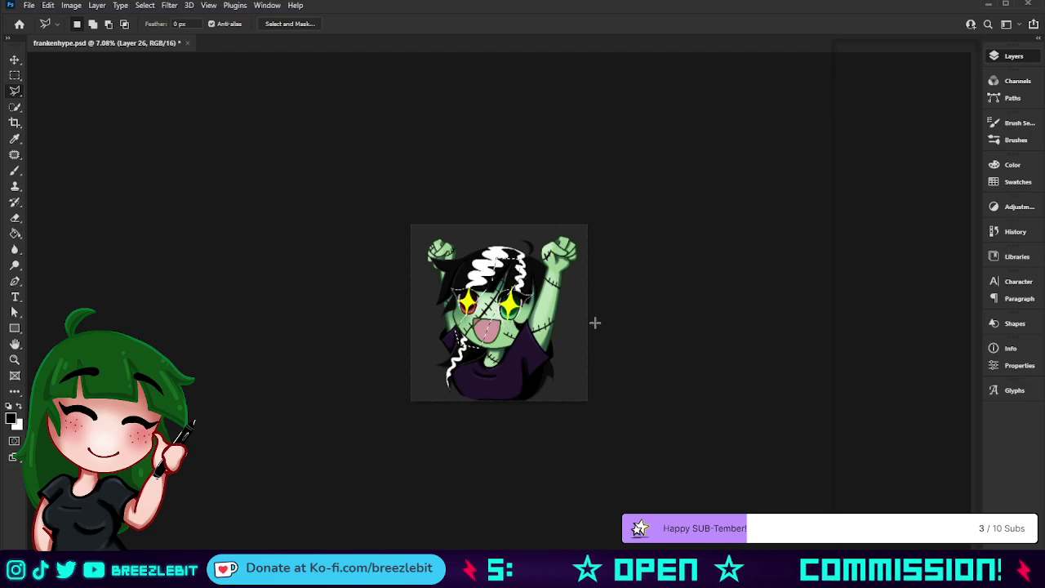
key(ctrl+t)
drag(488, 333, 484, 329)
drag(548, 298, 554, 317)
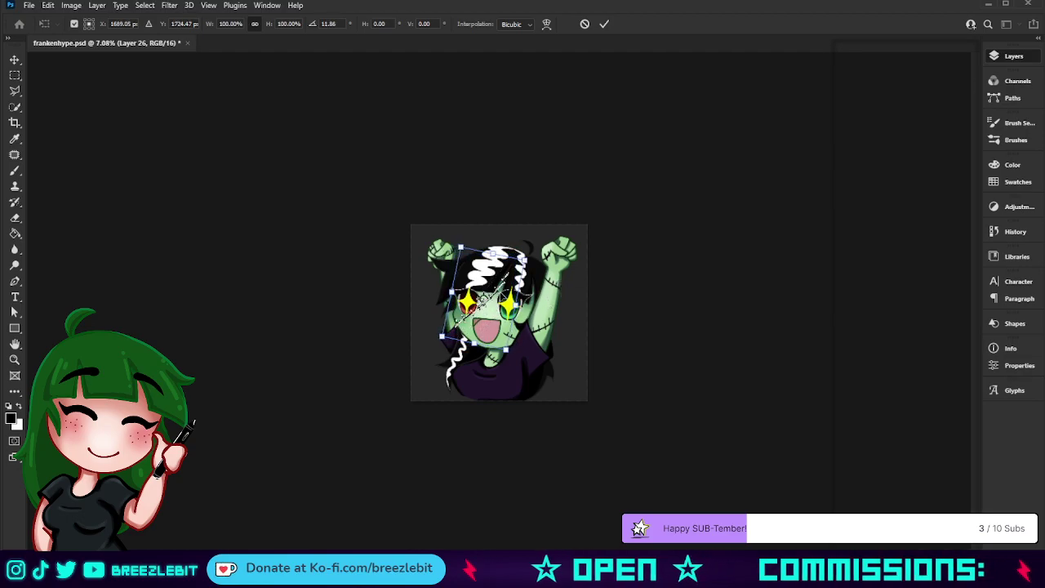
drag(514, 271, 566, 260)
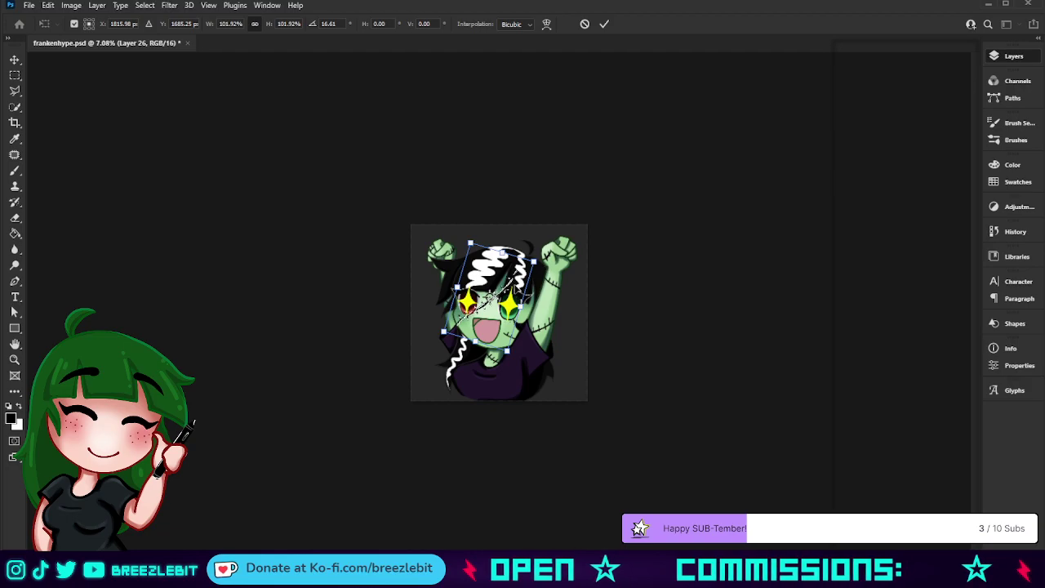
drag(516, 289, 518, 293)
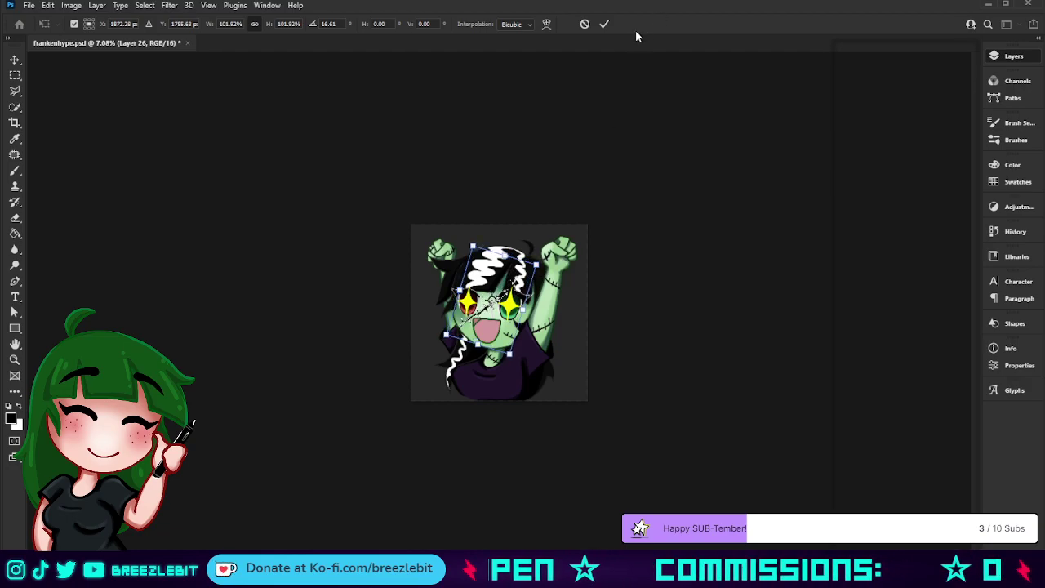
click(605, 25)
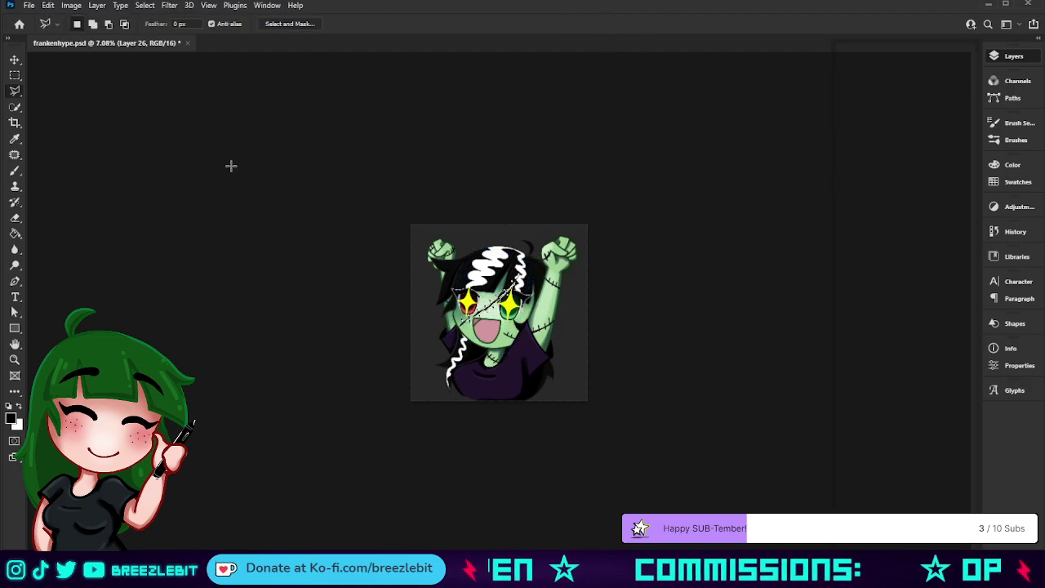
key(z)
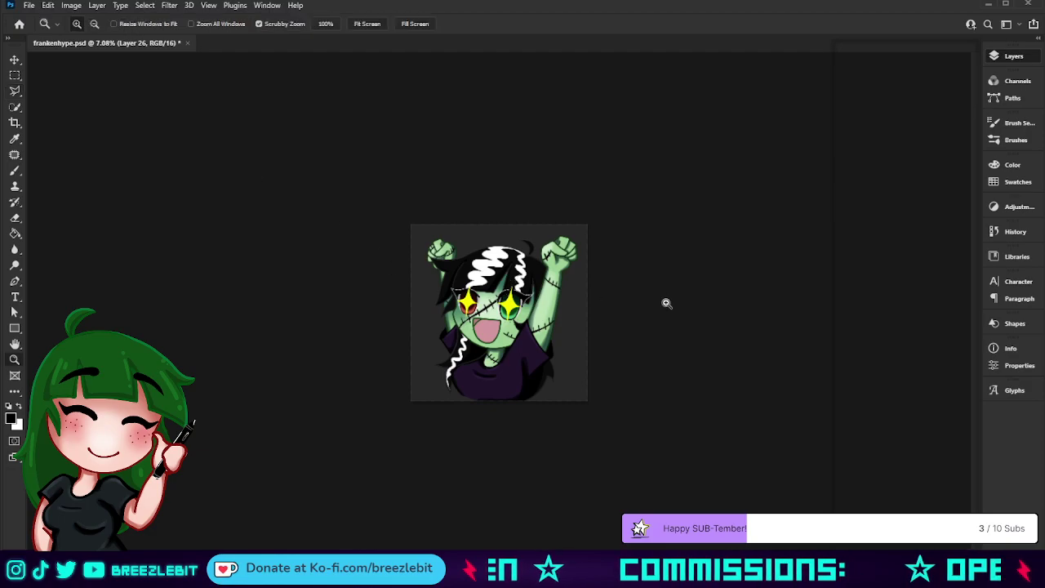
click(596, 314)
click(596, 291)
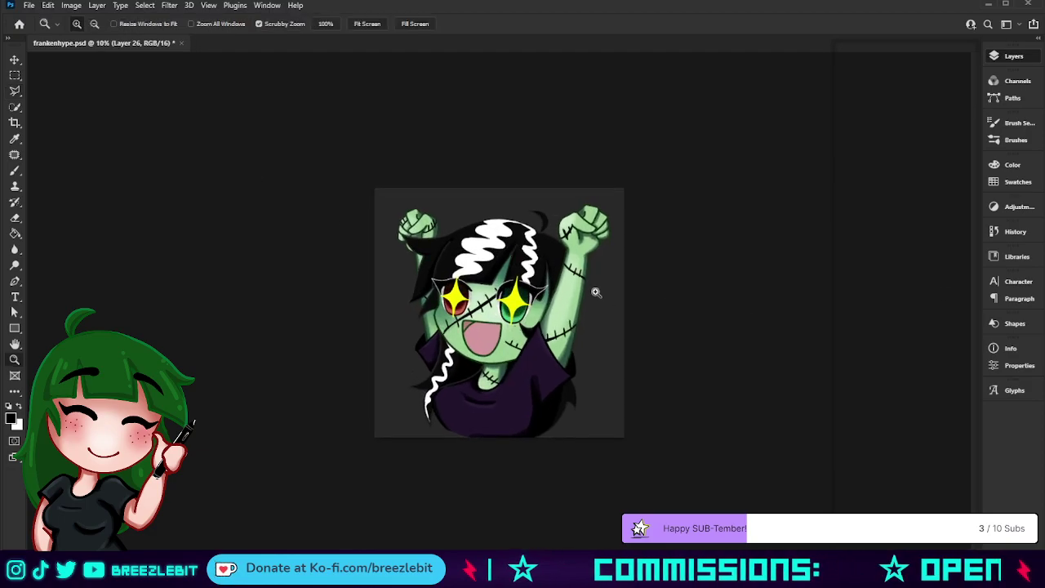
key(ctrl+t)
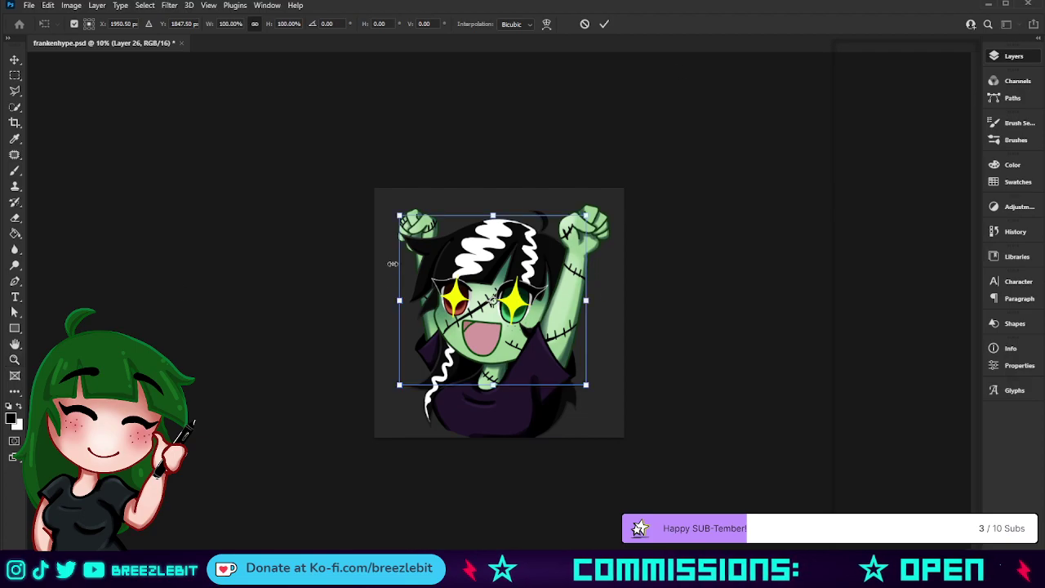
drag(498, 365, 493, 360)
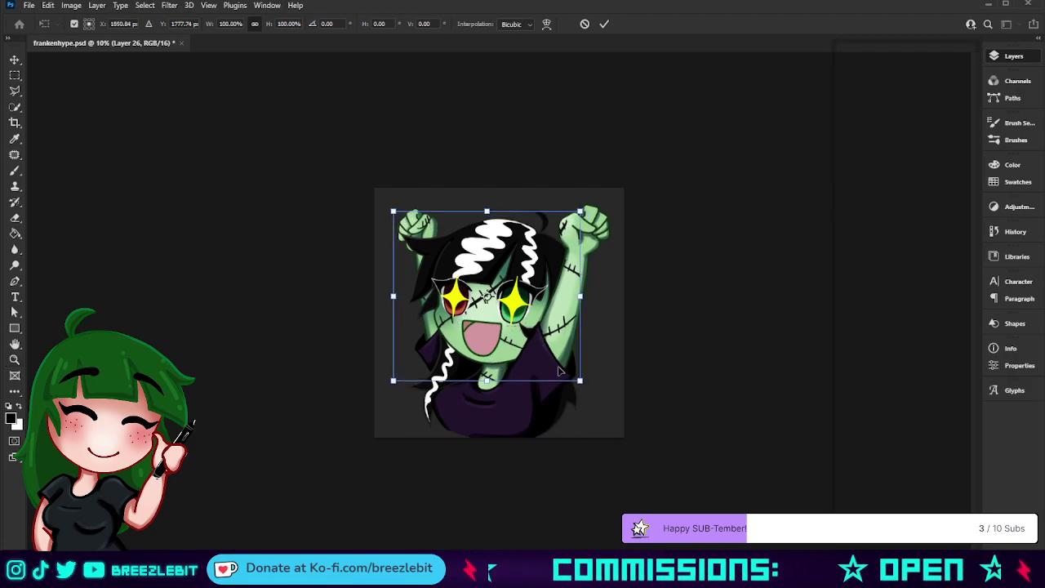
key(ctrl+z)
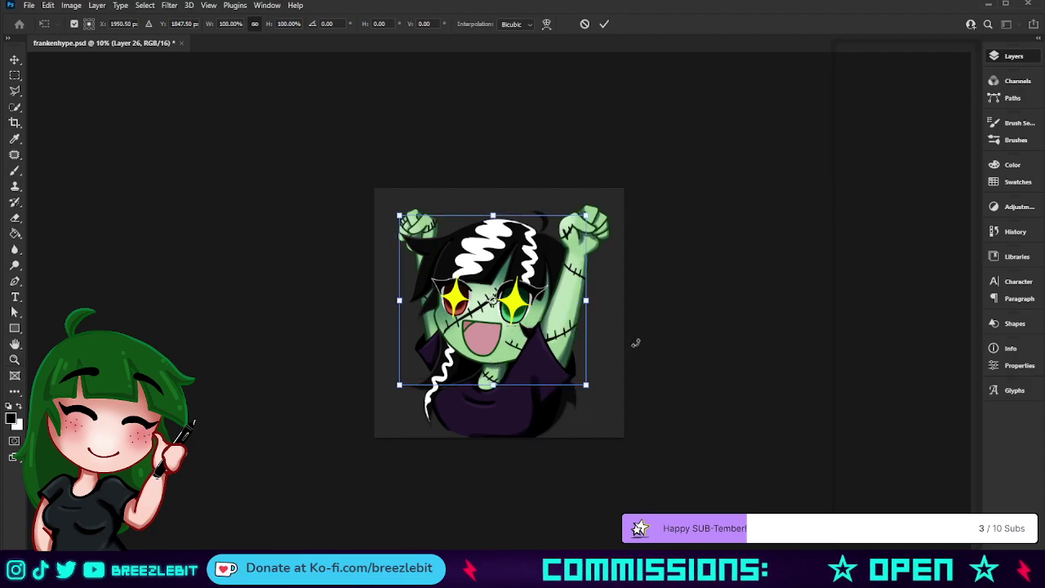
click(585, 23)
key(z)
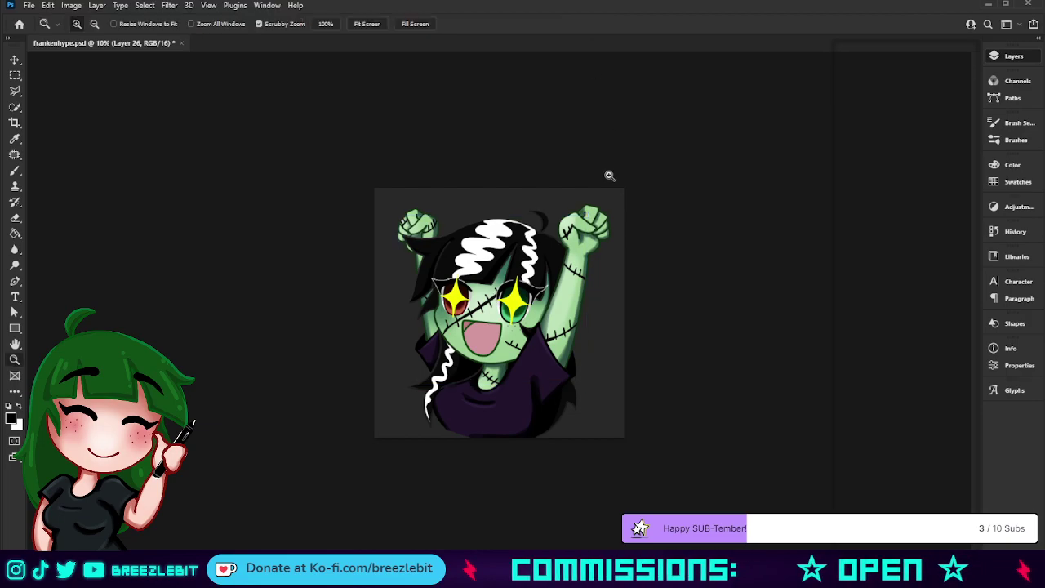
Restore the face scar selection and try rotating the scar a further 13.02° clockwise
key(ctrl+z)
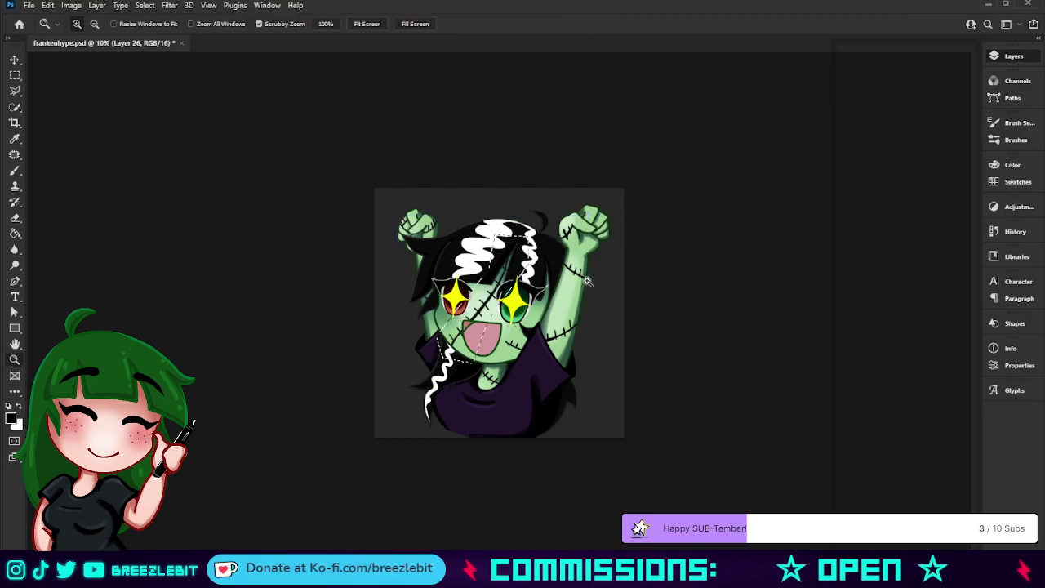
key(ctrl+shift+z)
key(ctrl+t)
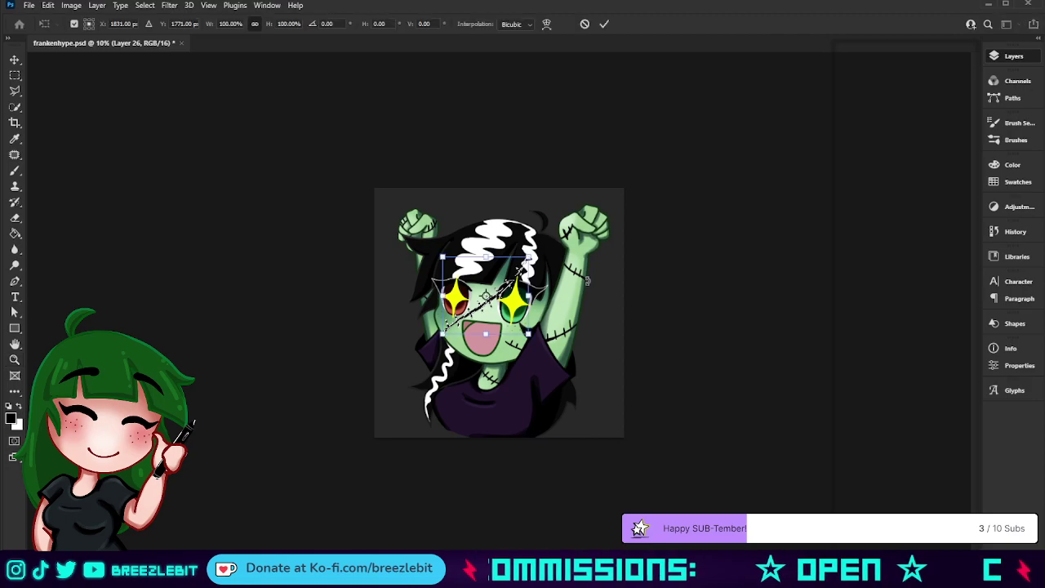
mouse_move(552, 261)
mouse_down()
mouse_move(576, 258)
mouse_move(534, 270)
mouse_up()
click(605, 24)
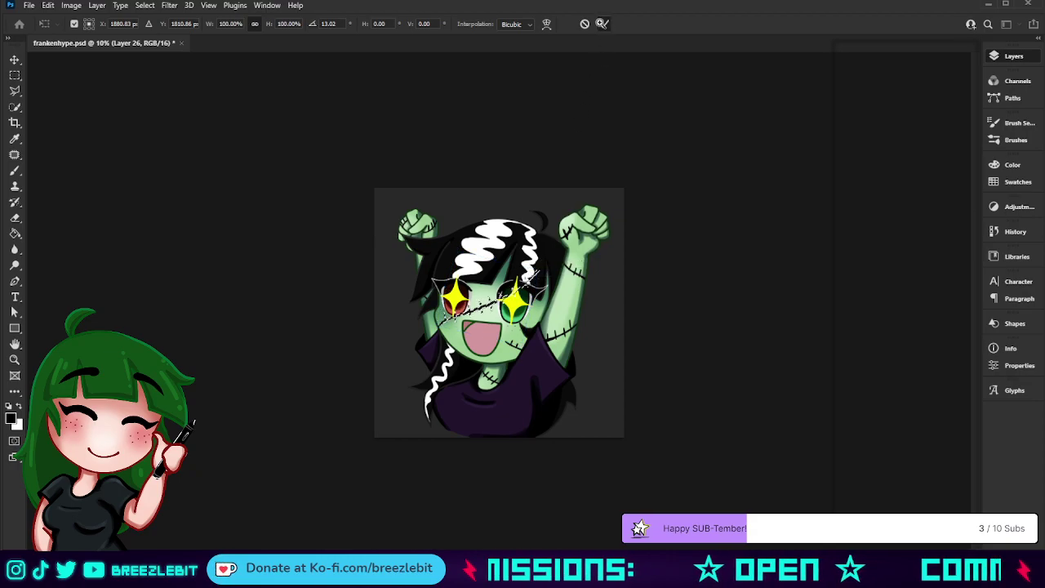
key(z)
key(ctrl+d)
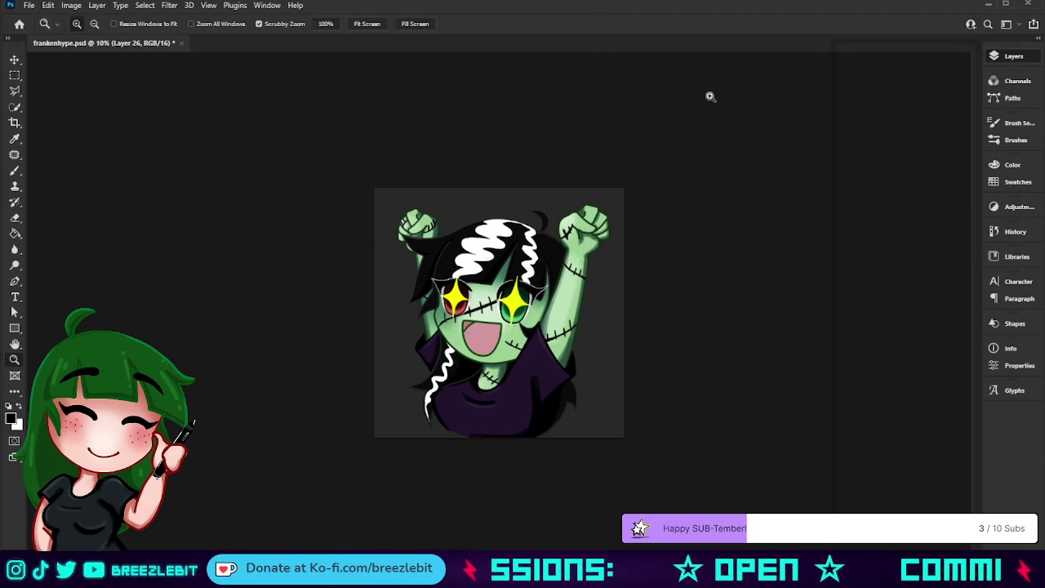
Undo the deselection and the last rotation of the face scar after checking it at emote size
drag(725, 254, 618, 294)
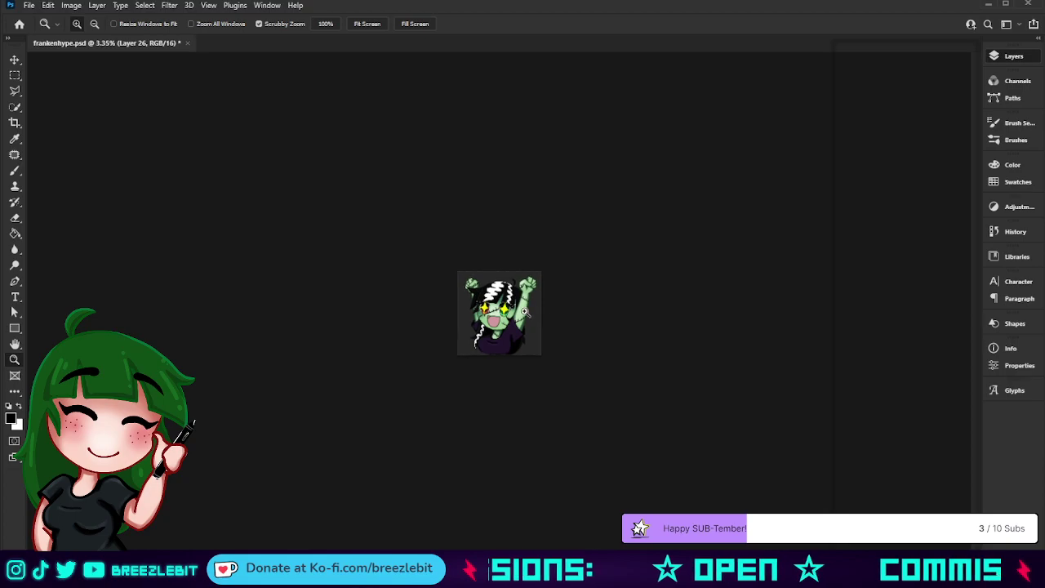
drag(506, 310, 604, 308)
key(ctrl+z)
key(ctrl+z)
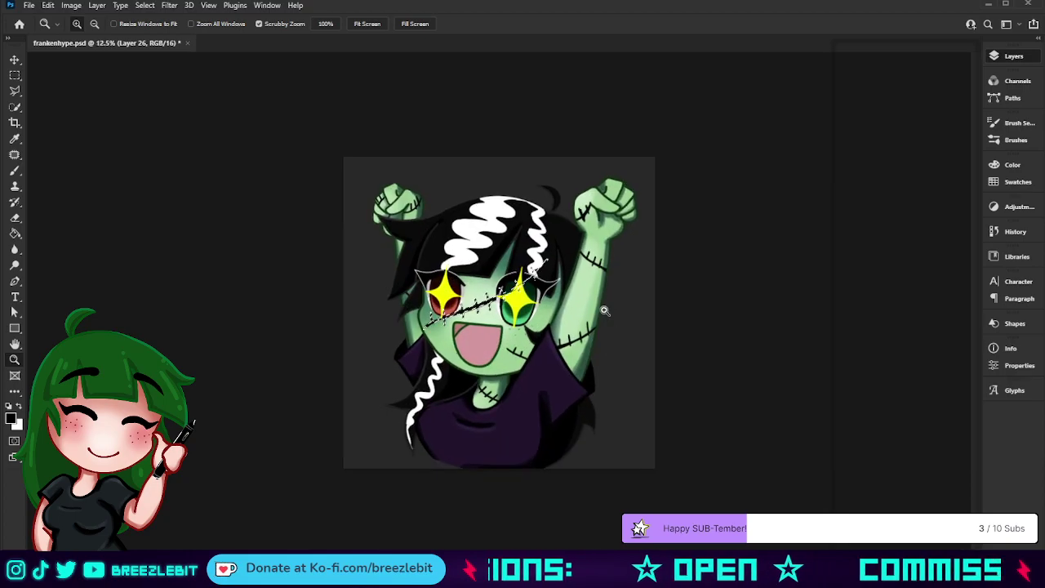
Rotate the selected face scar 1.60° clockwise, nudge it slightly down and toward the red eye, and deselect it
scroll(563, 334, up, 2)
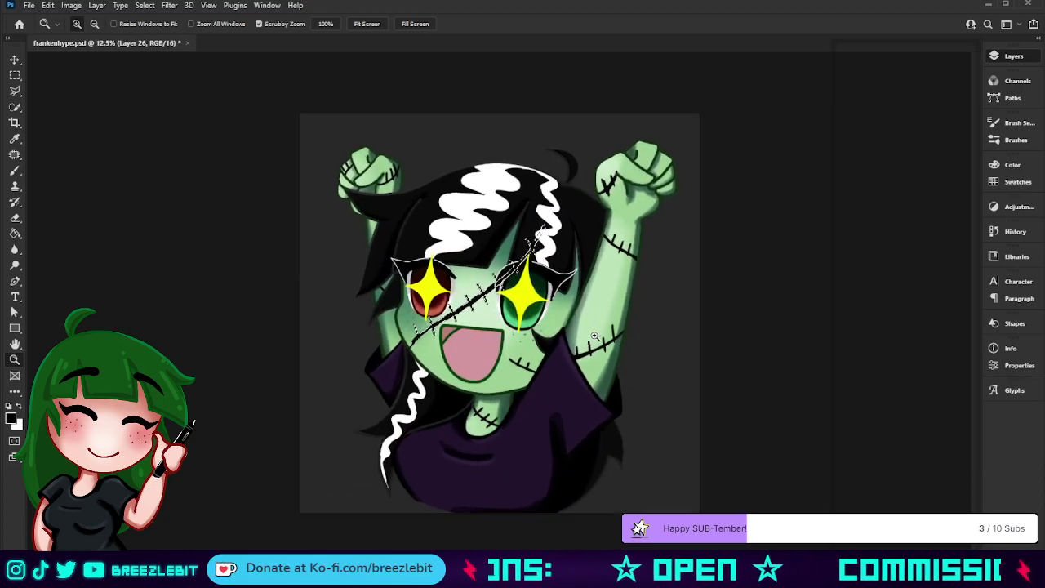
key(ctrl+t)
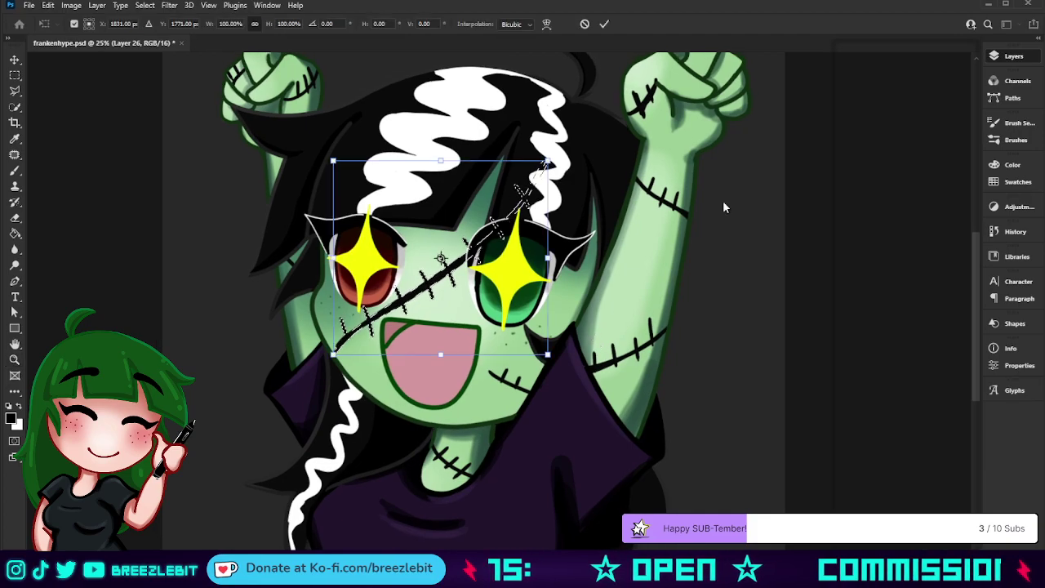
drag(625, 174, 627, 180)
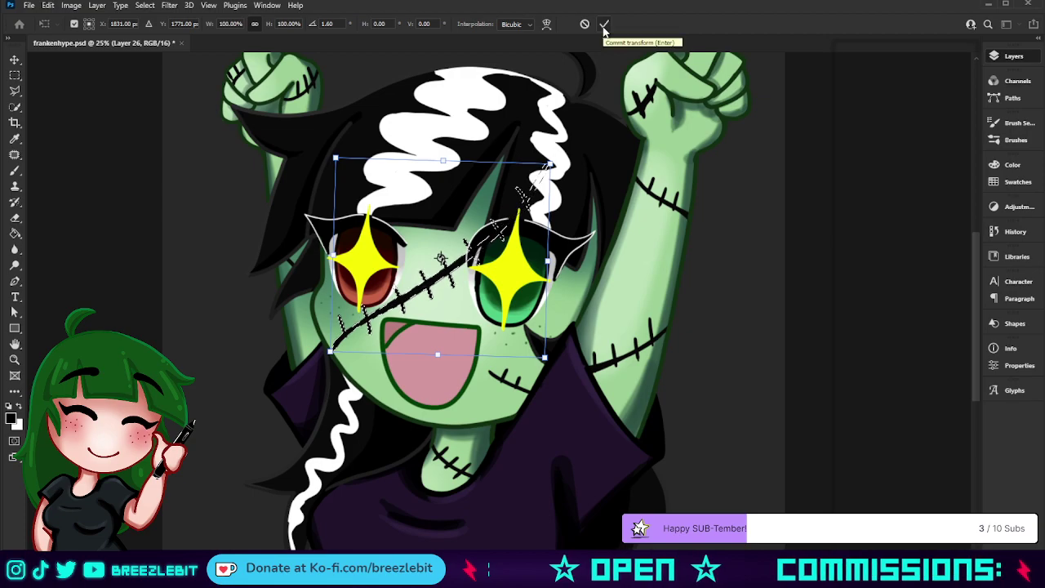
key(Left)
key(Left)
key(Down)
click(605, 24)
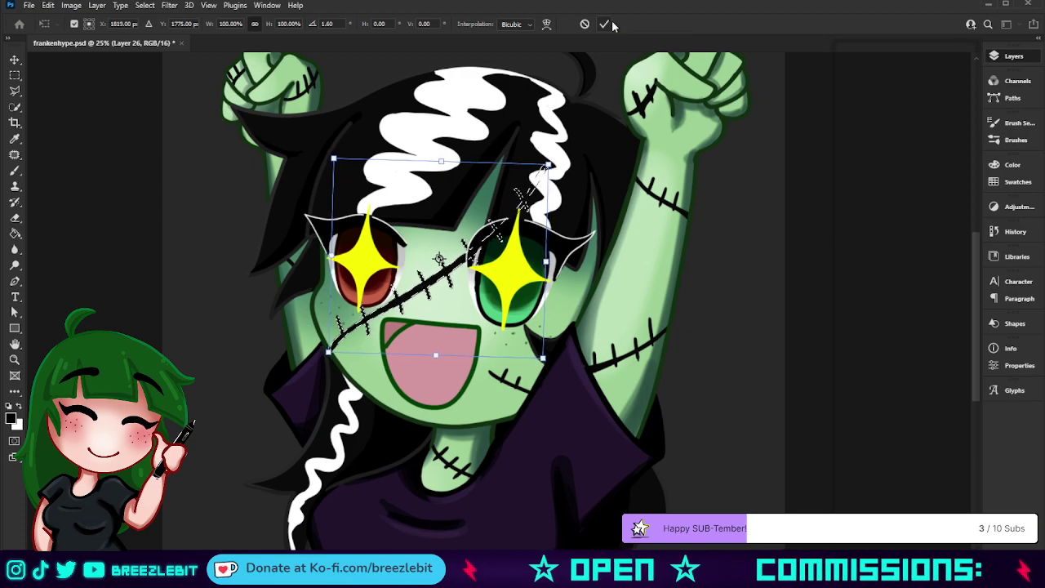
key(z)
key(ctrl+d)
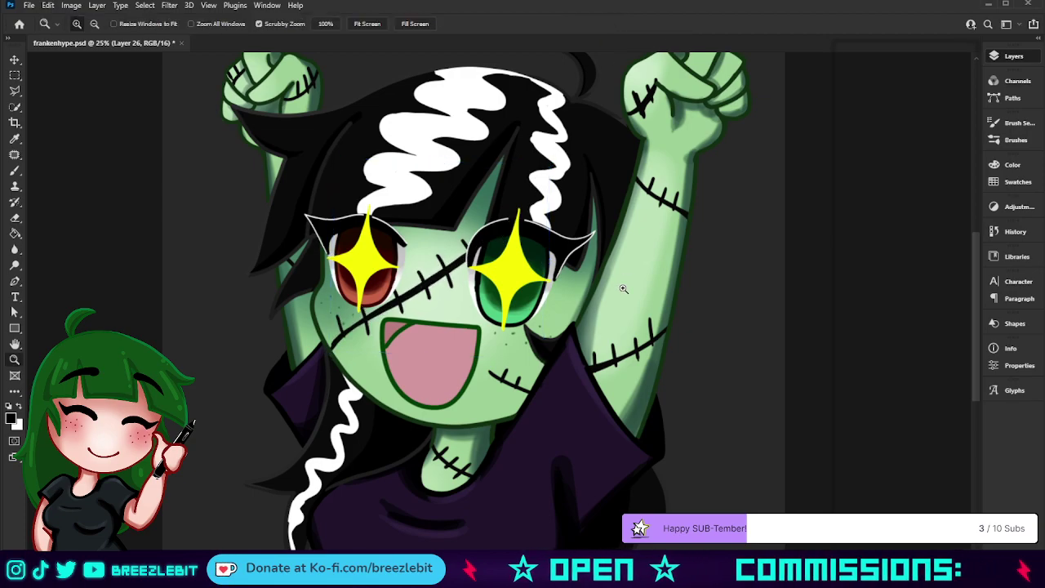
Check the adjusted scar at small emote size and save the document
drag(558, 266, 433, 272)
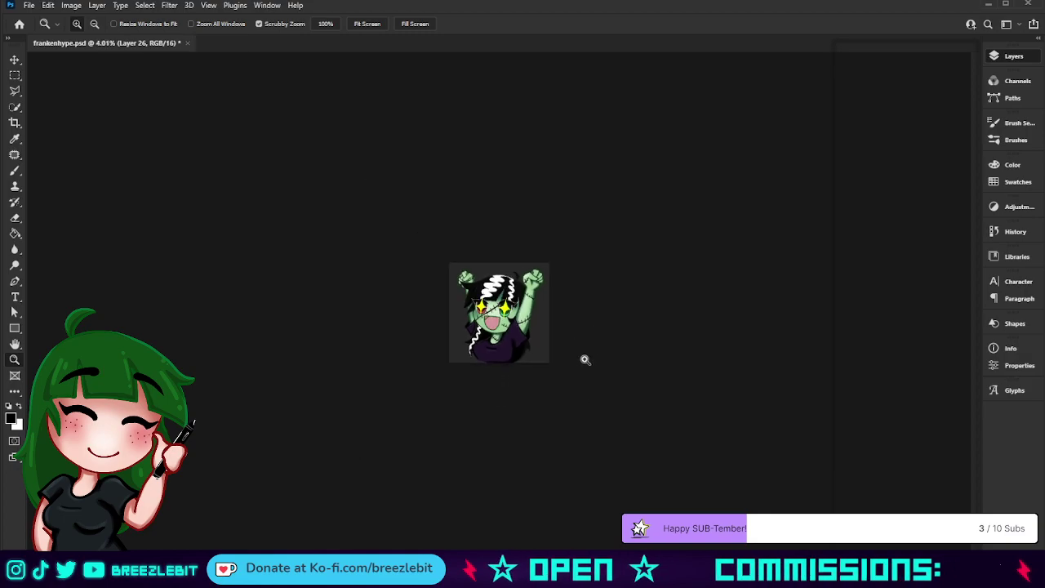
drag(585, 360, 594, 359)
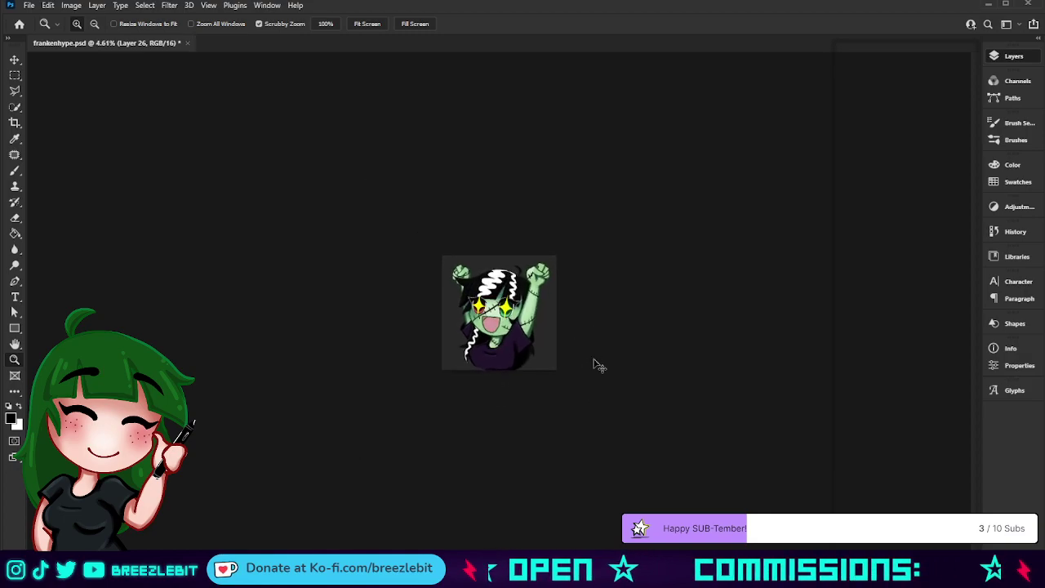
key(ctrl+s)
scroll(595, 359, up, 3)
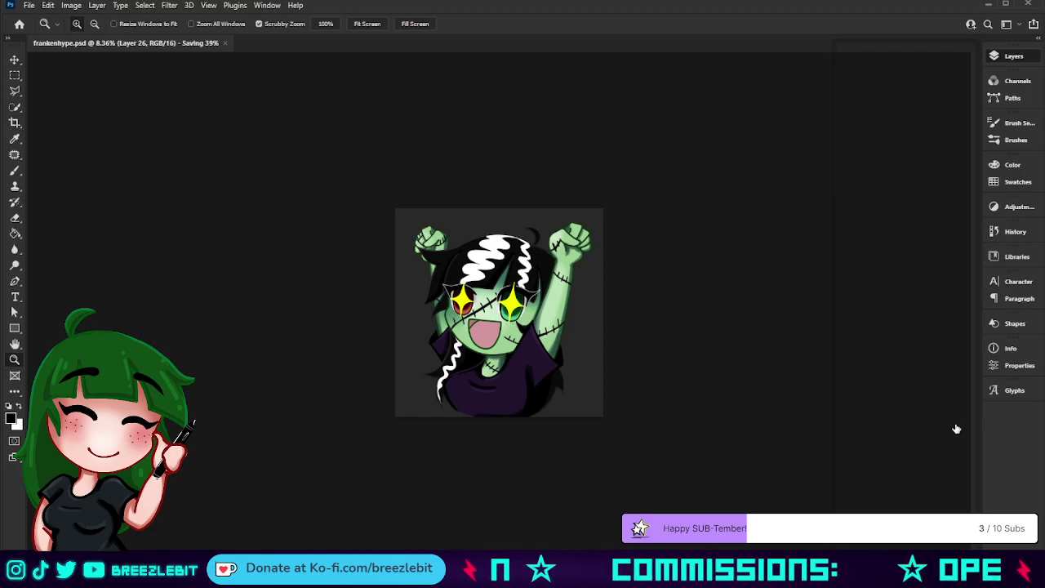
key(i)
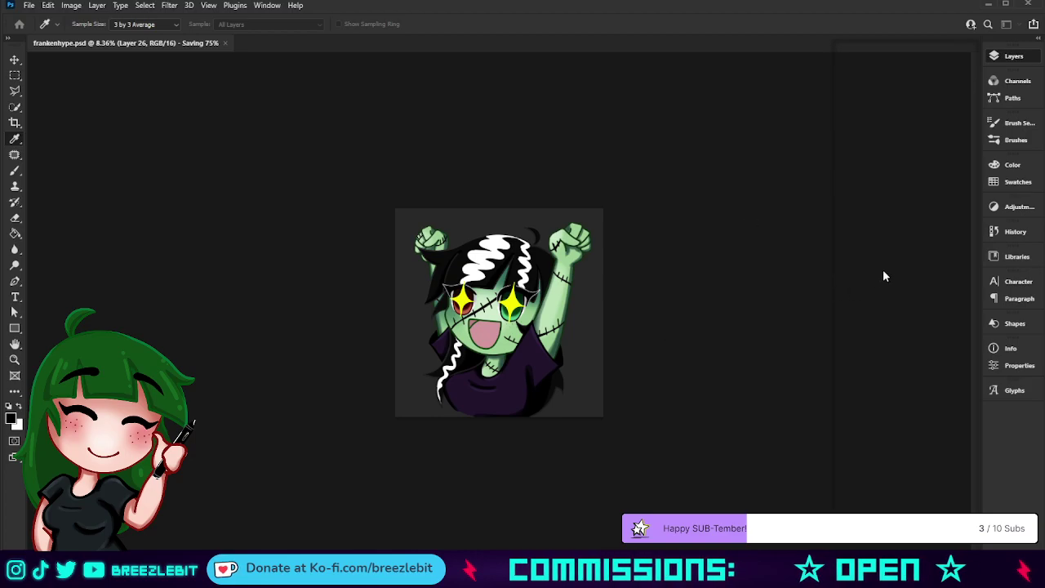
key(z)
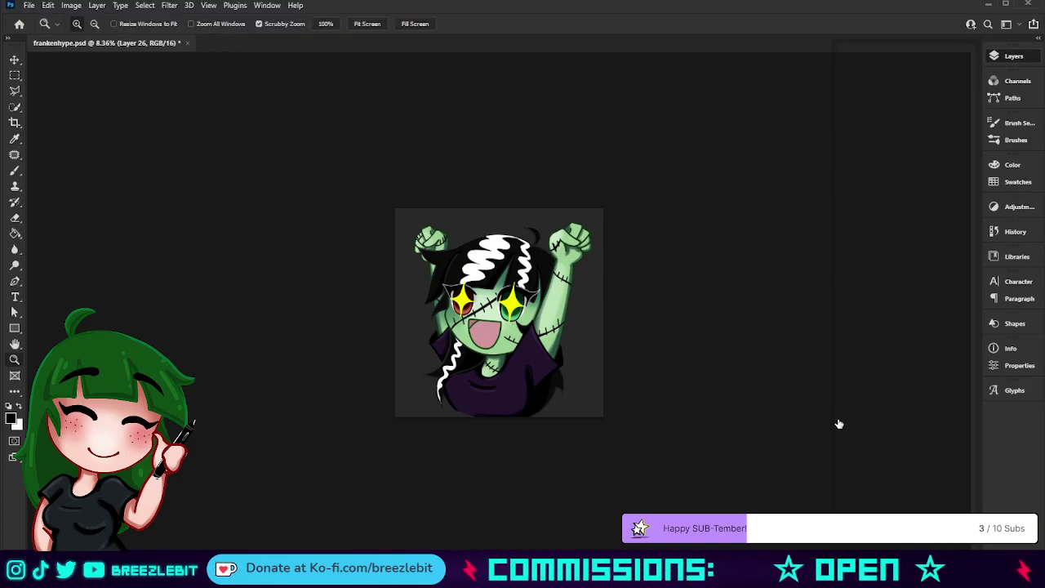
Hide and reshow the stitched scars to compare the character with and without them, and inspect the face up close
click(843, 435)
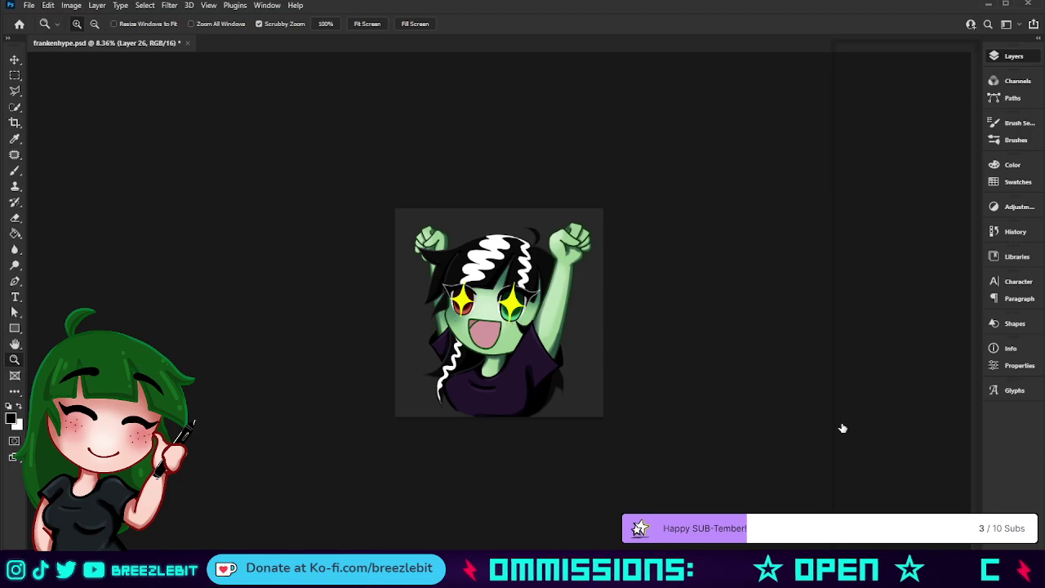
click(843, 428)
drag(608, 303, 632, 306)
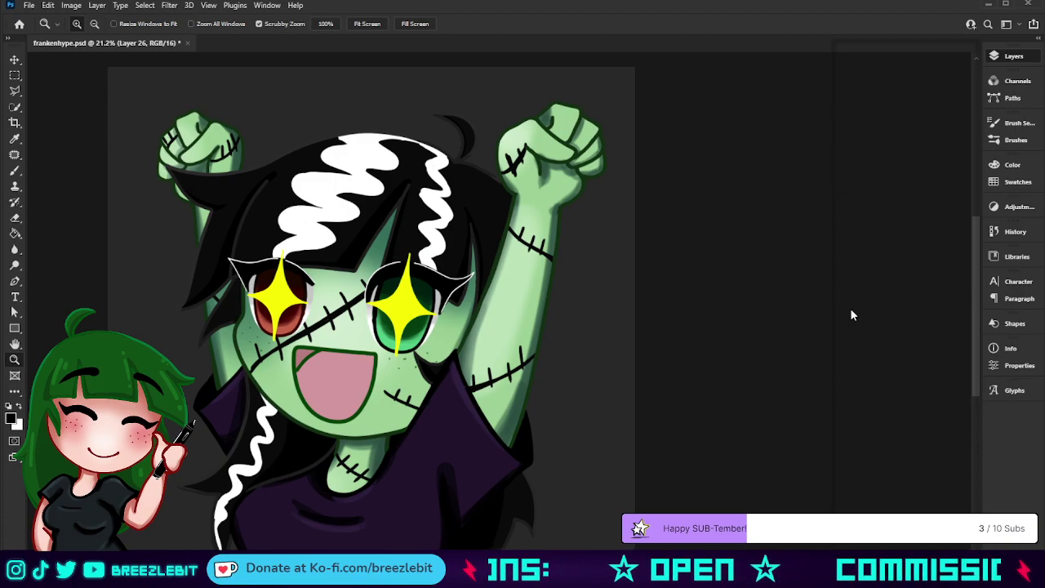
key(h)
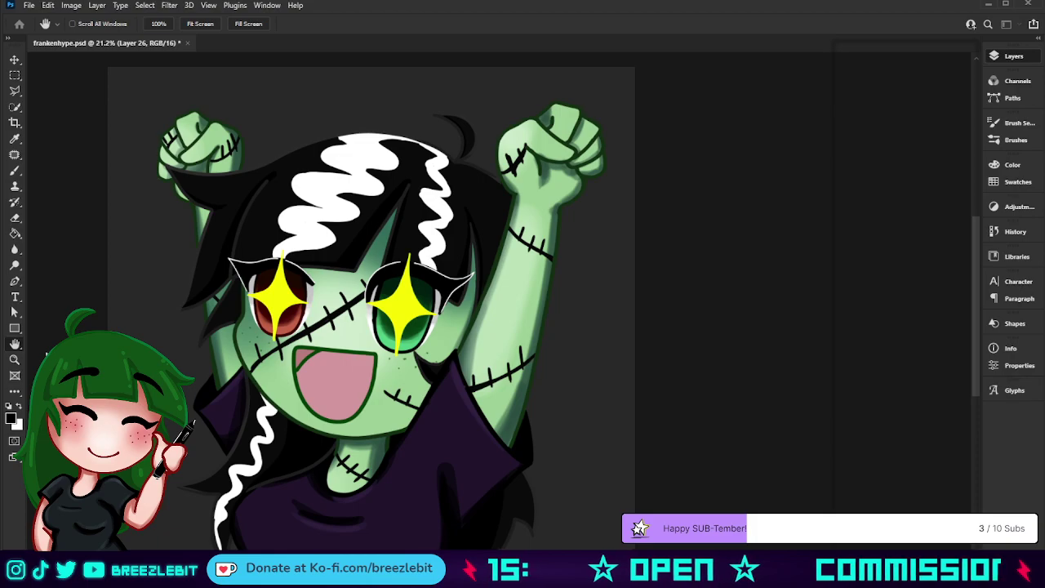
Switch the stitched scars between black and dark green to compare the colors, leaving them dark green
key(i)
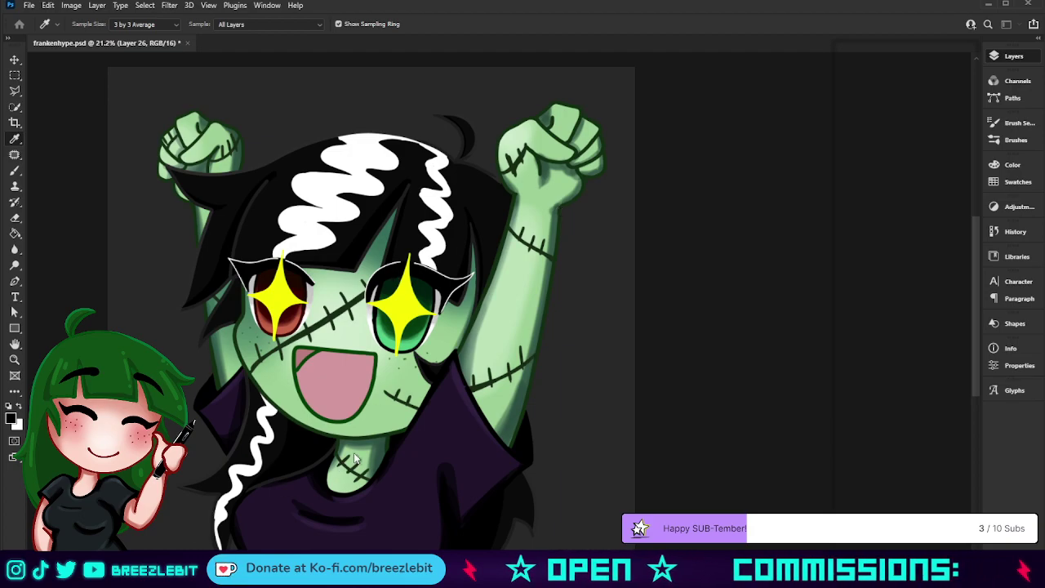
key(h)
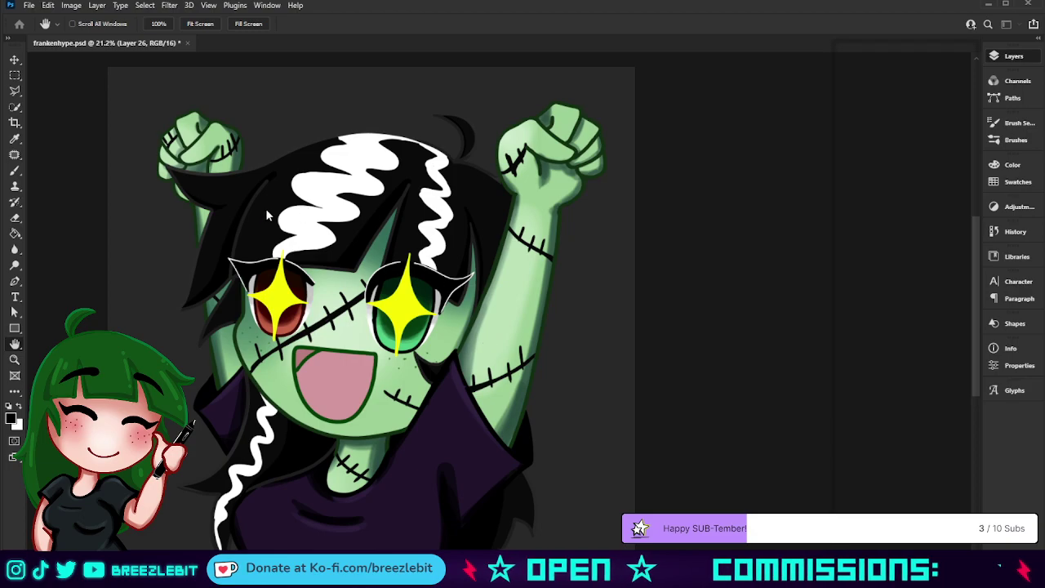
key(i)
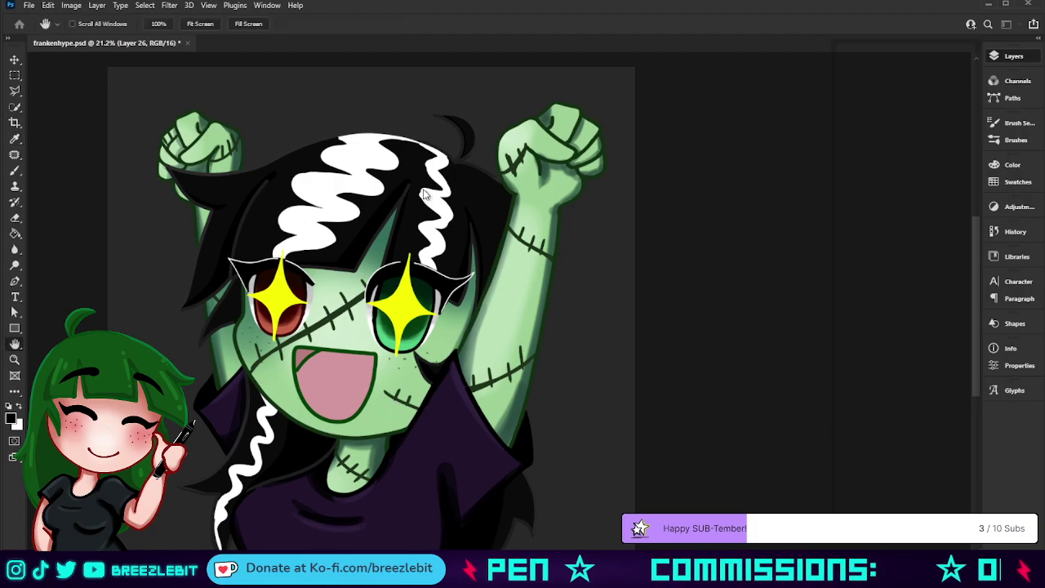
key(z)
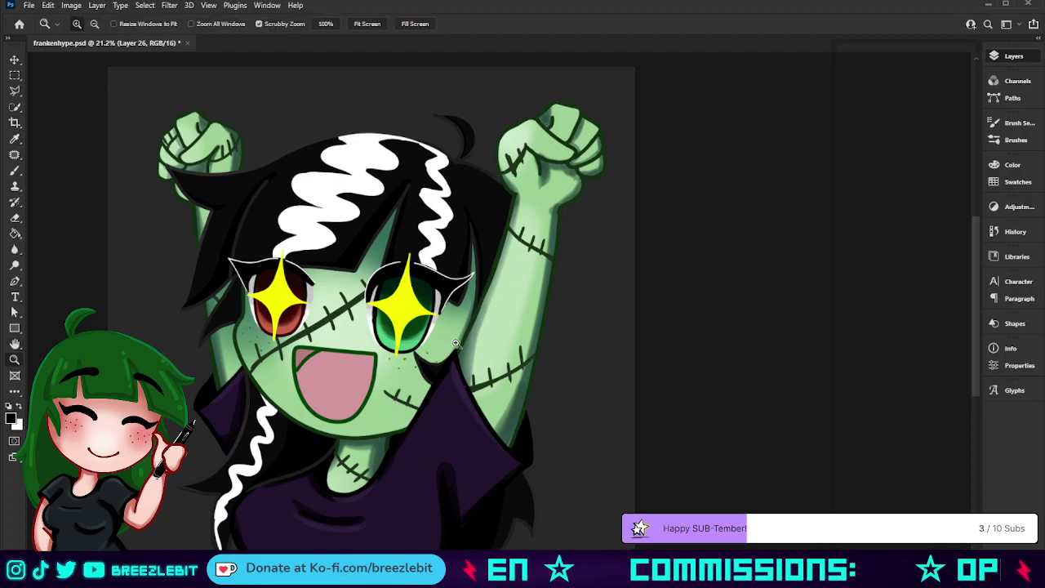
Examine the character with dark green scars at several small emote sizes and up close
drag(591, 419, 503, 451)
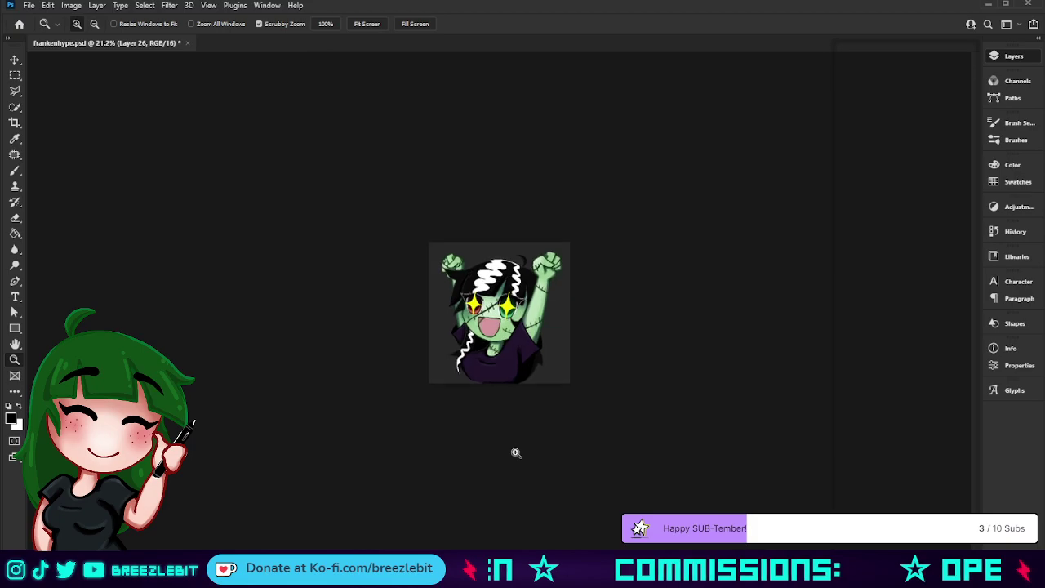
click(601, 359)
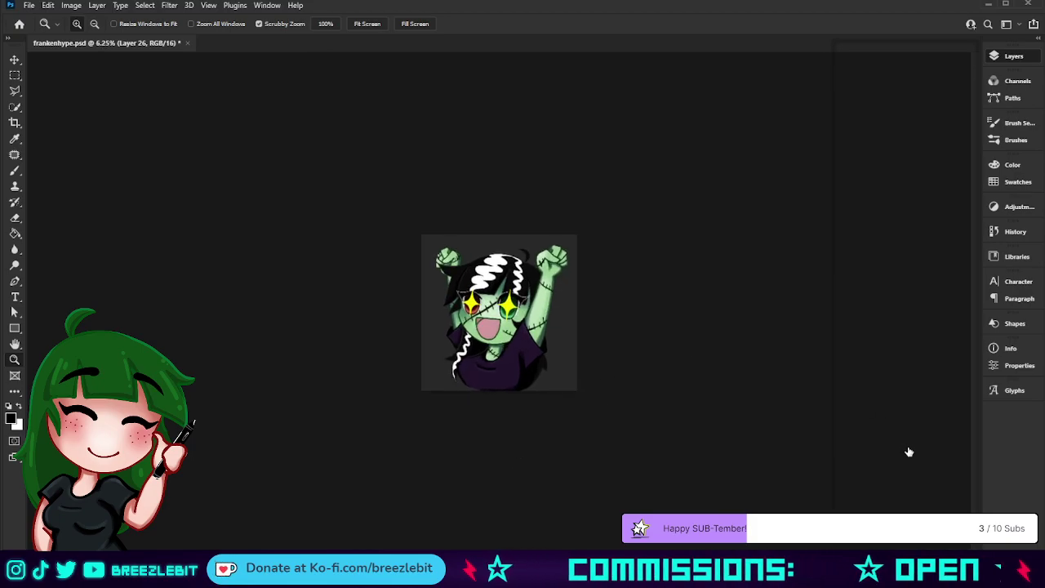
click(592, 335)
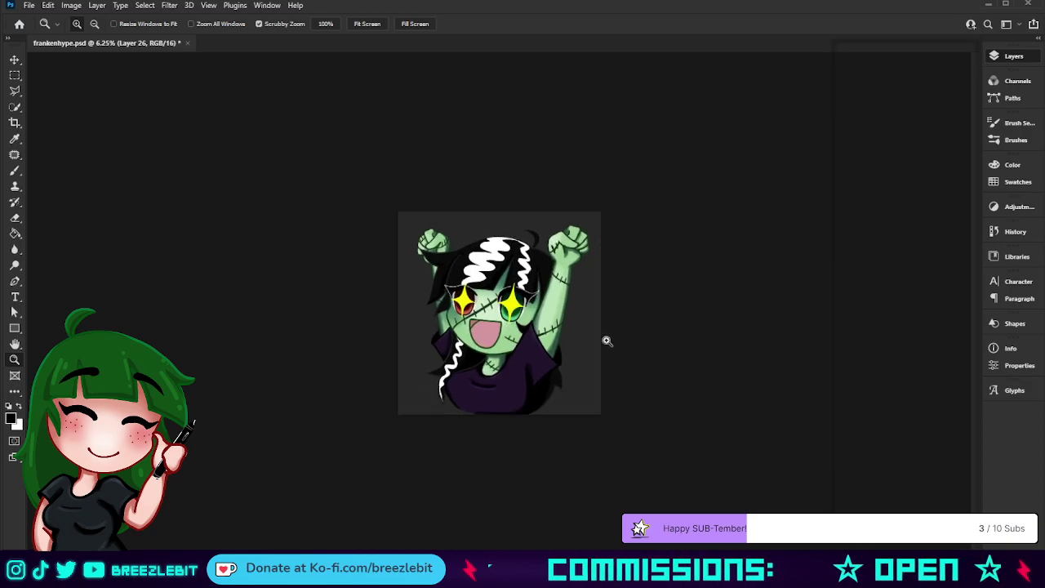
drag(529, 332, 644, 357)
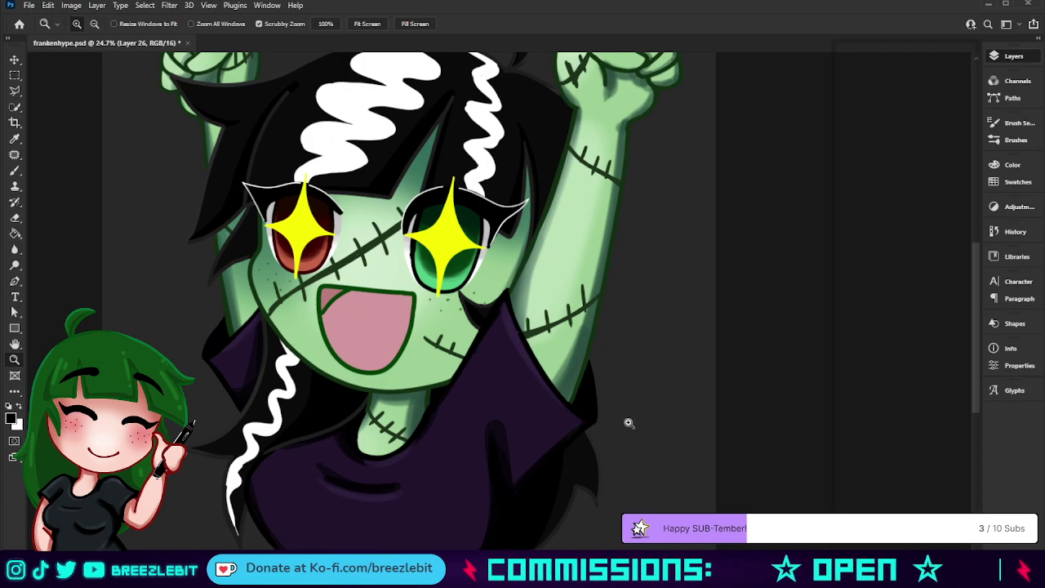
drag(629, 423, 524, 450)
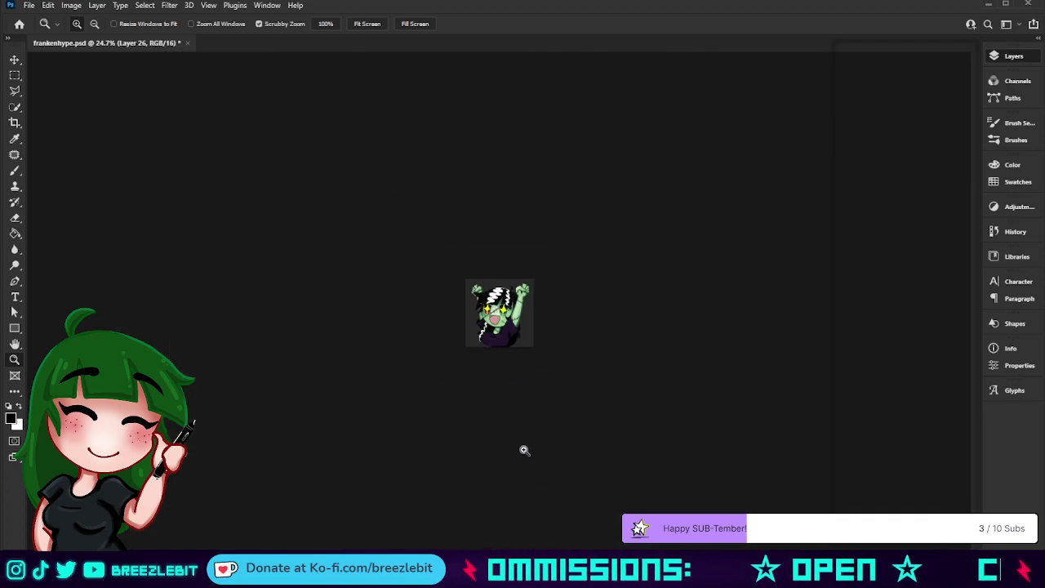
drag(579, 376, 592, 337)
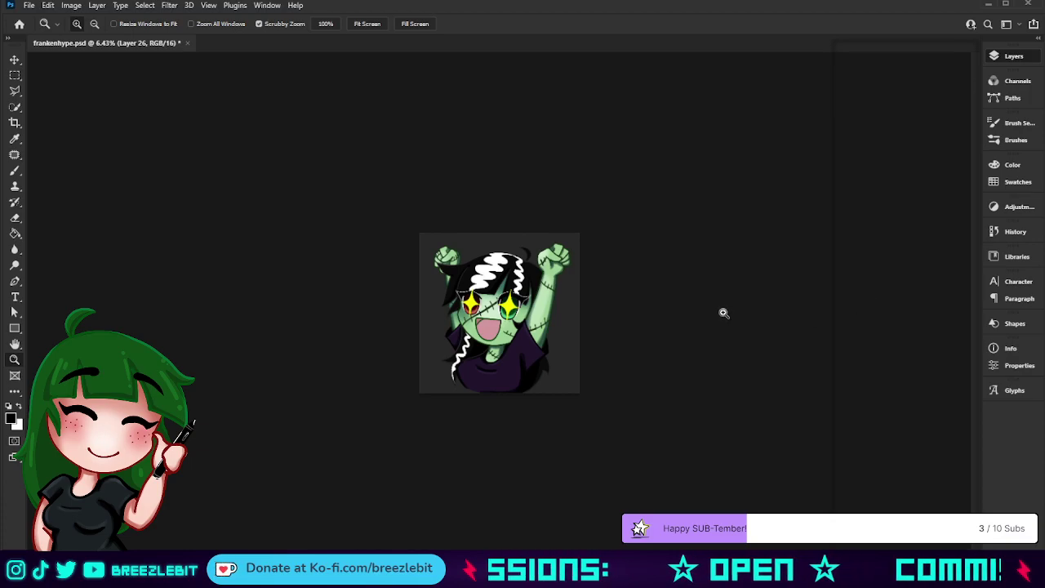
drag(717, 315, 666, 342)
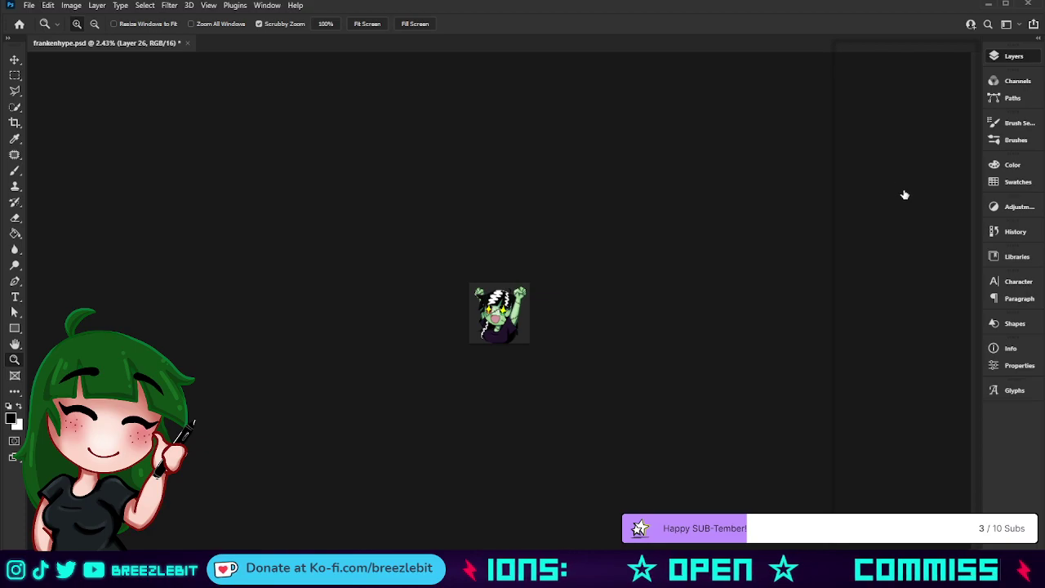
Group the character layers, duplicate the group, and show the original green-haired emote beneath the copy as a reference
key(ctrl+g)
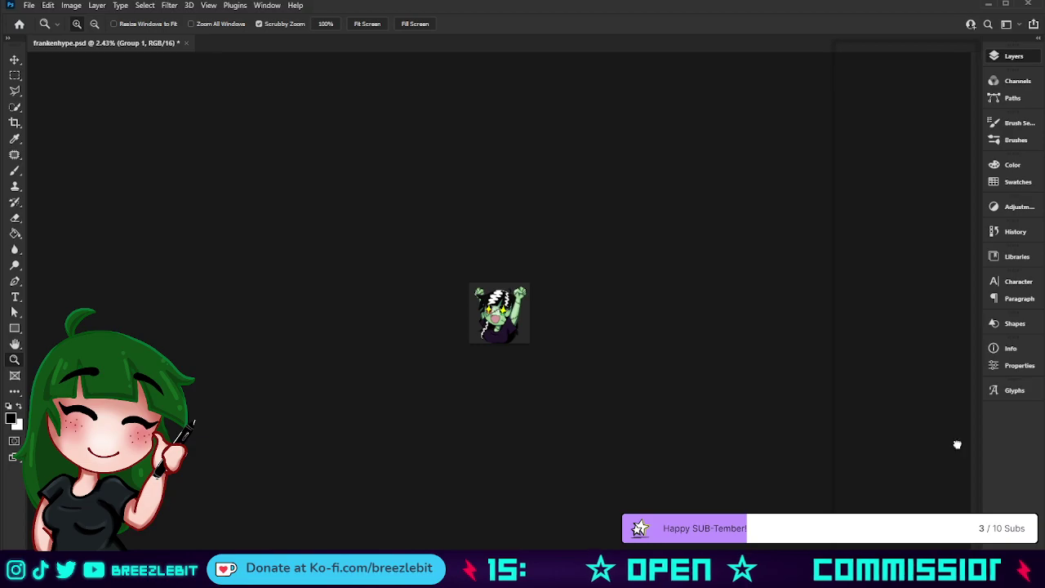
key(ctrl+j)
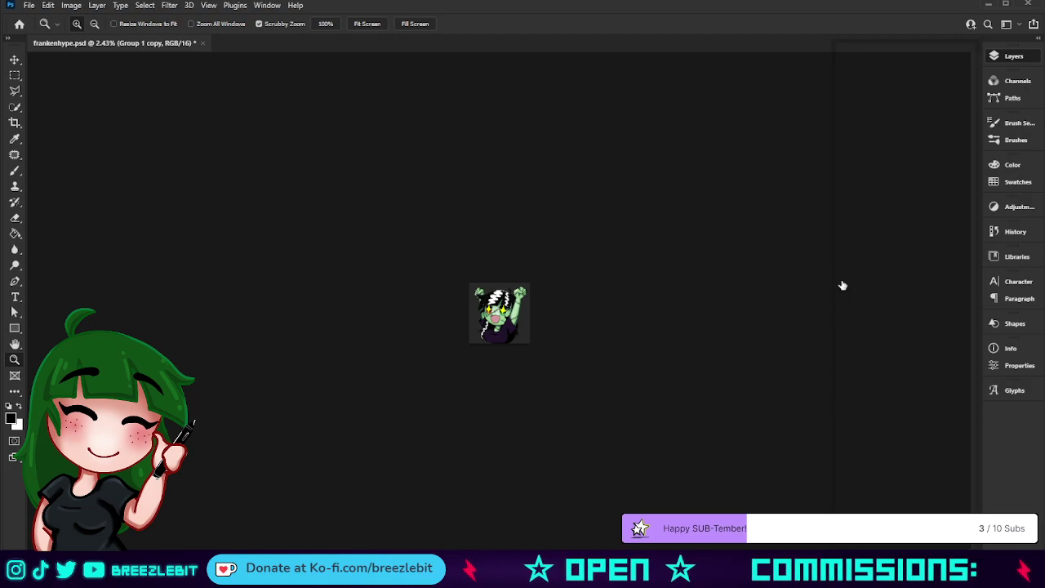
click(846, 214)
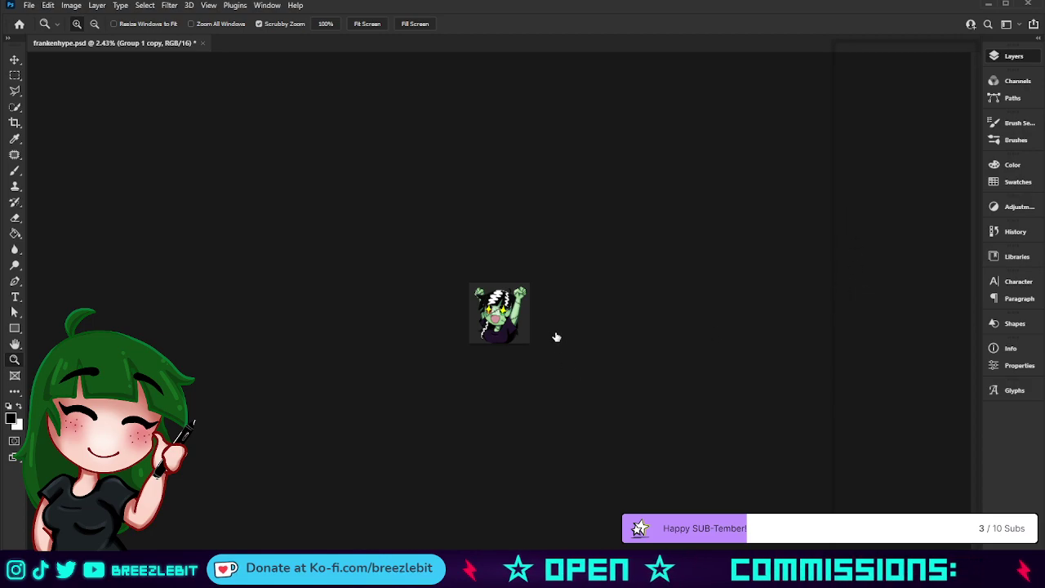
drag(546, 313, 612, 313)
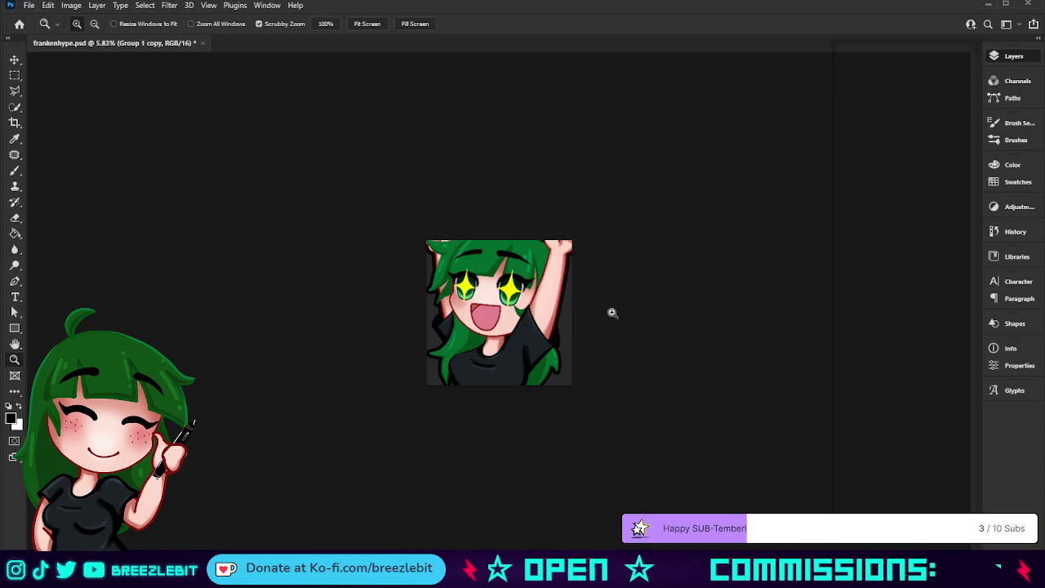
drag(923, 256, 923, 212)
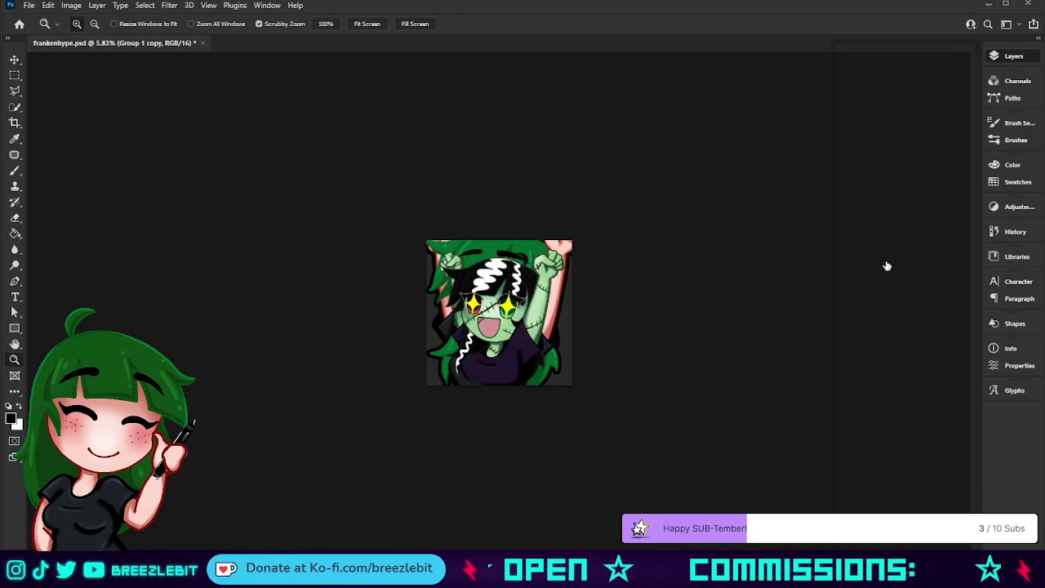
key(ctrl+t)
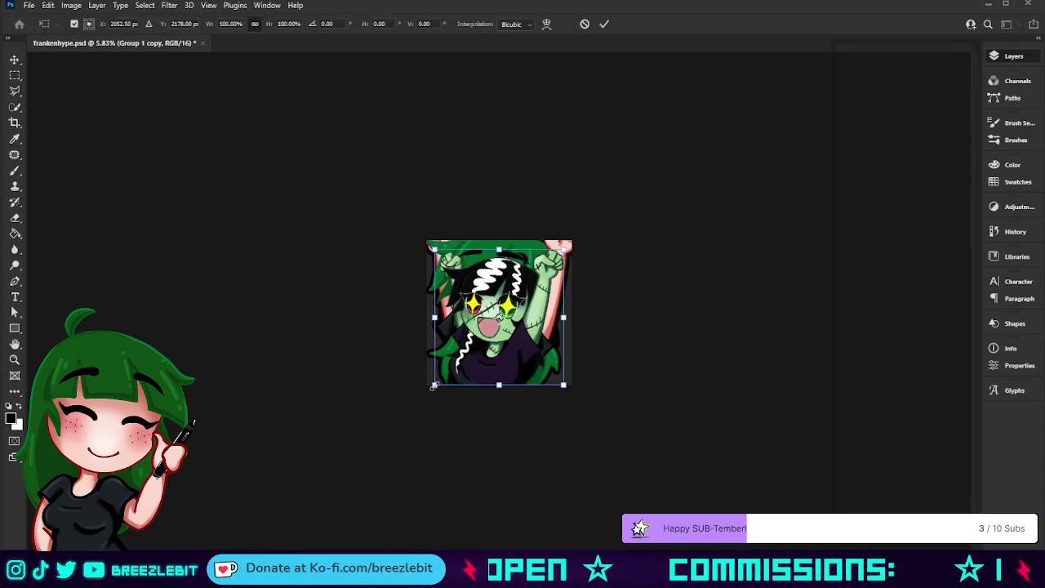
drag(434, 386, 409, 410)
drag(482, 372, 484, 361)
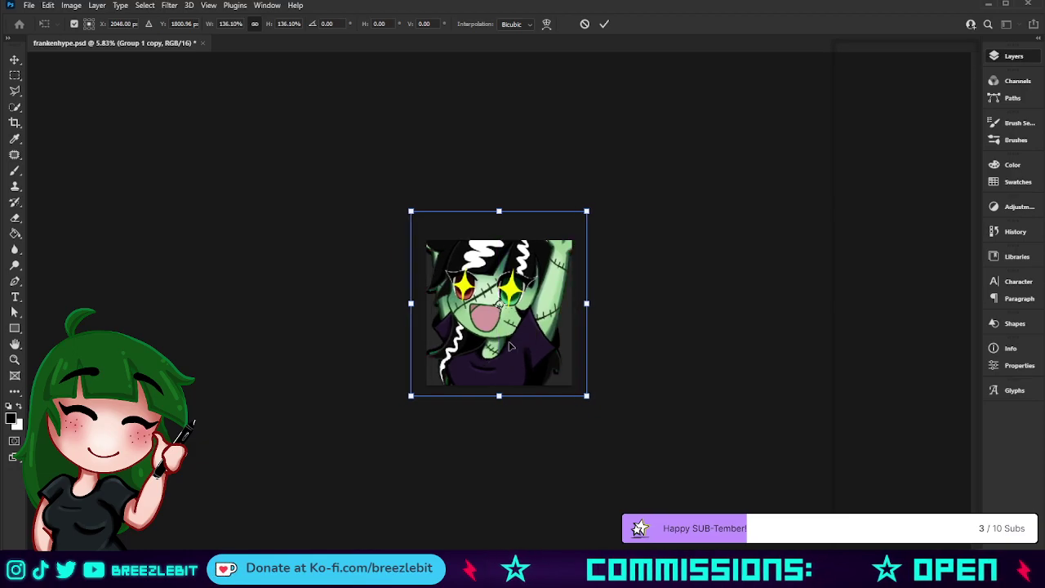
key(Down)
key(Down)
key(Down)
key(Down)
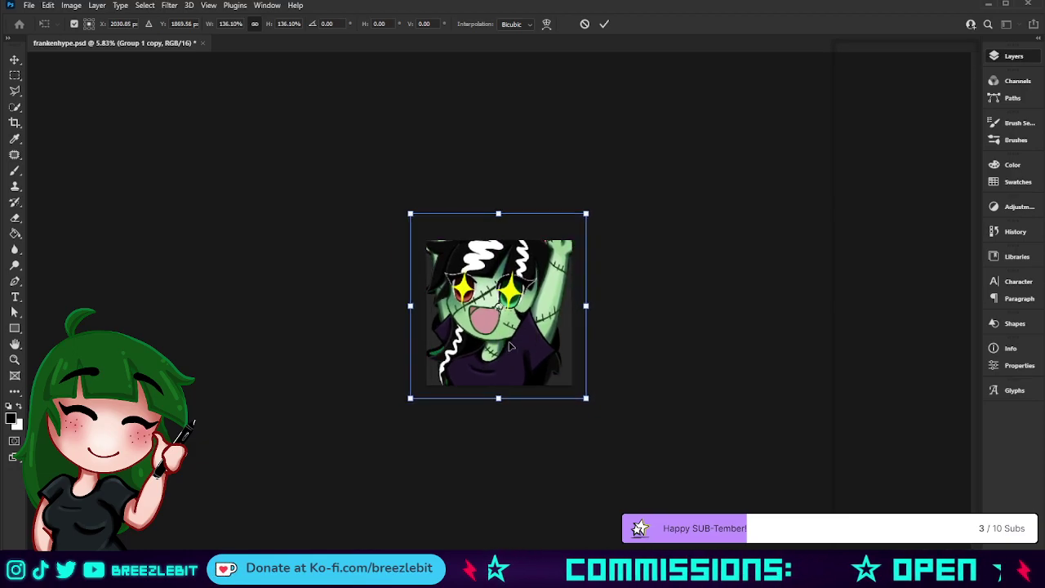
key(Left)
key(Left)
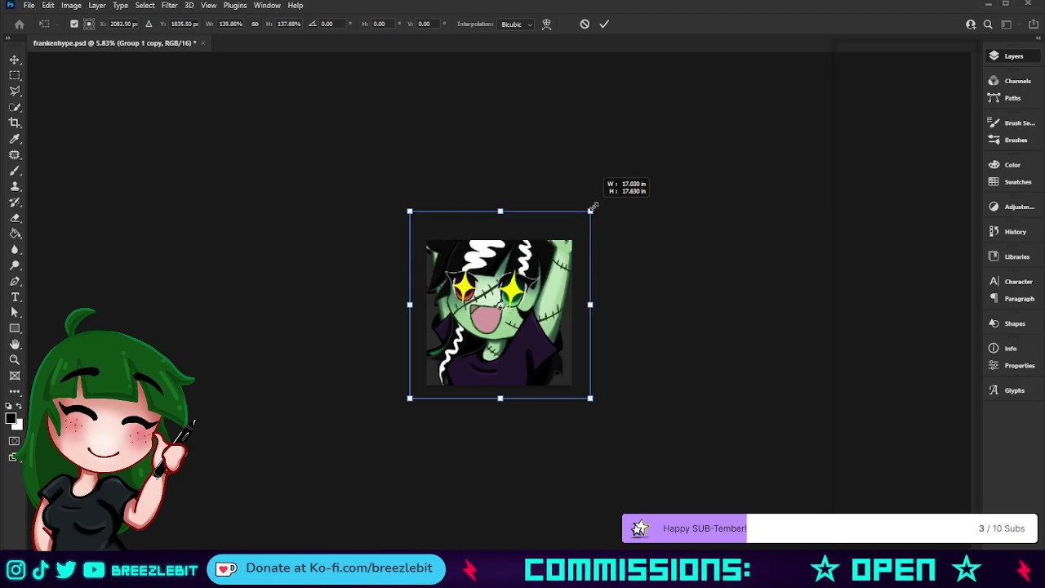
drag(594, 207, 595, 206)
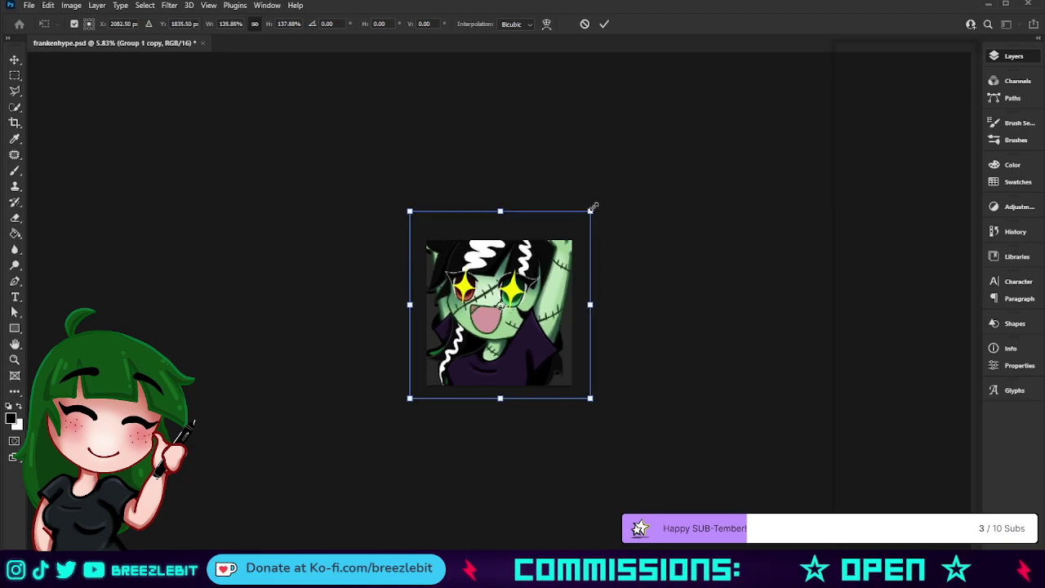
click(587, 23)
Center the copied character group on the canvas and scale it proportionally to 134.03% to match the original emote's size
key(ctrl+t)
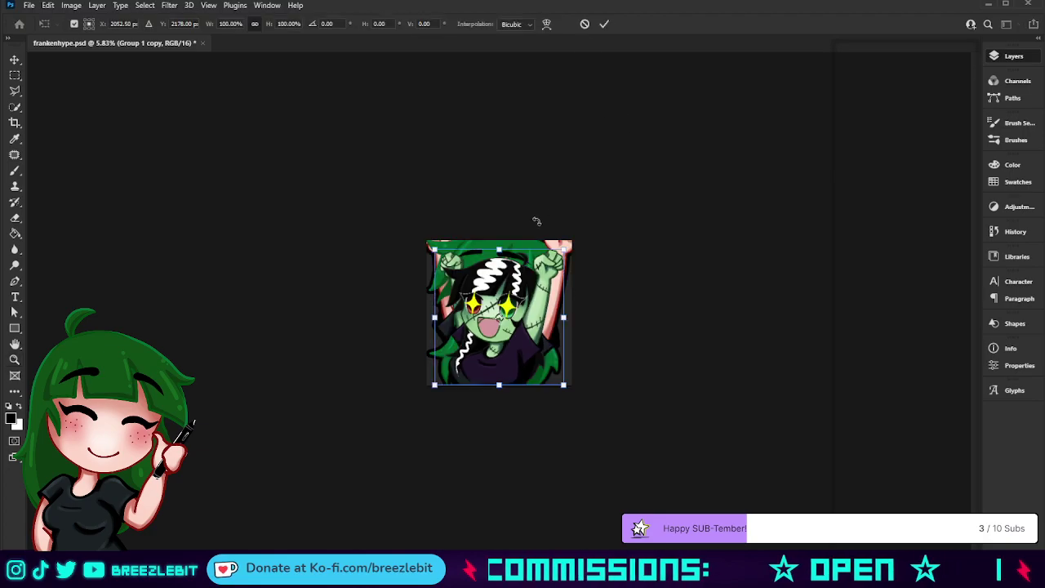
drag(515, 285, 515, 280)
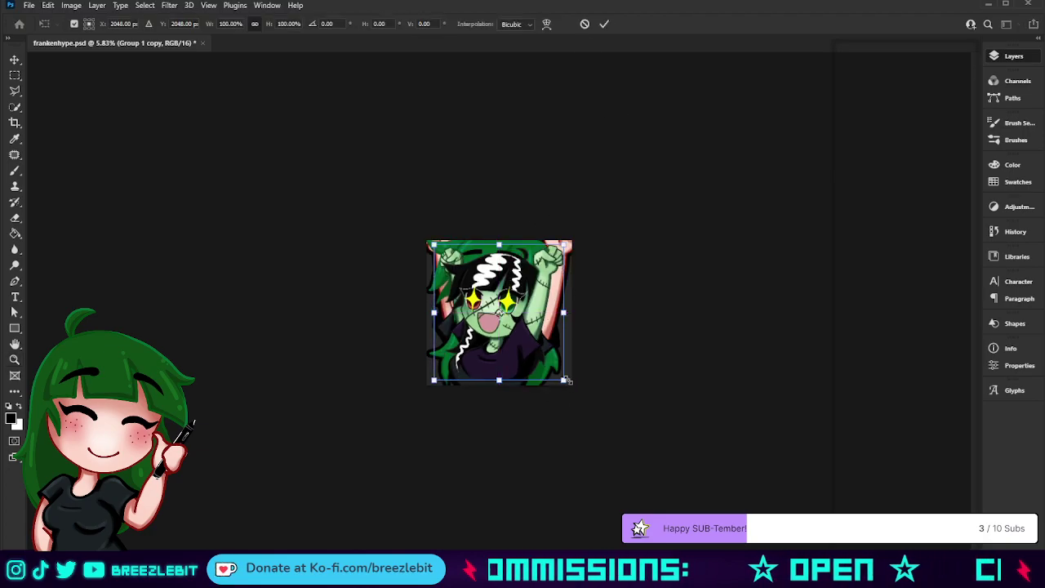
drag(565, 381, 600, 401)
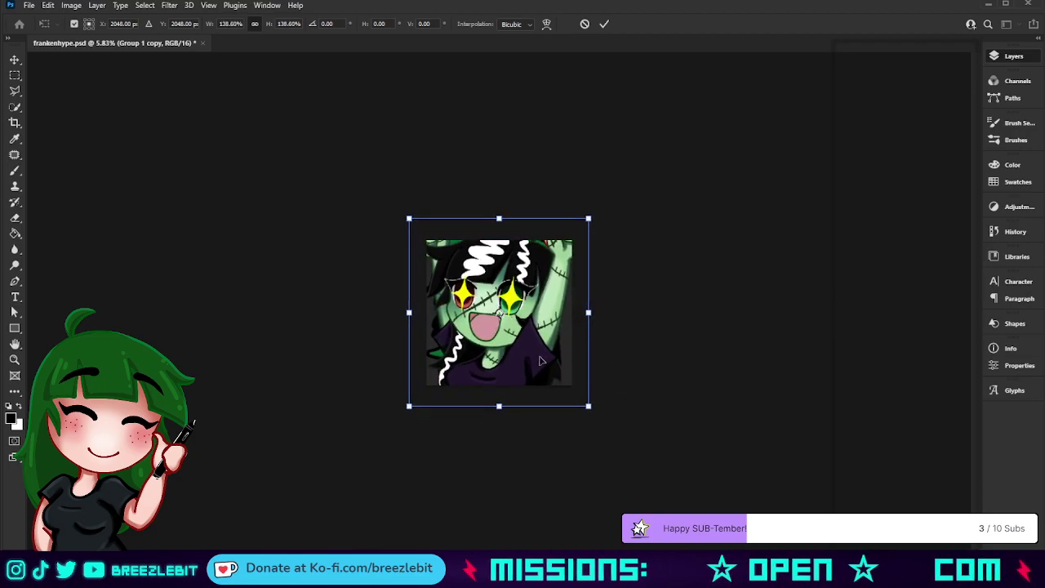
drag(540, 361, 546, 354)
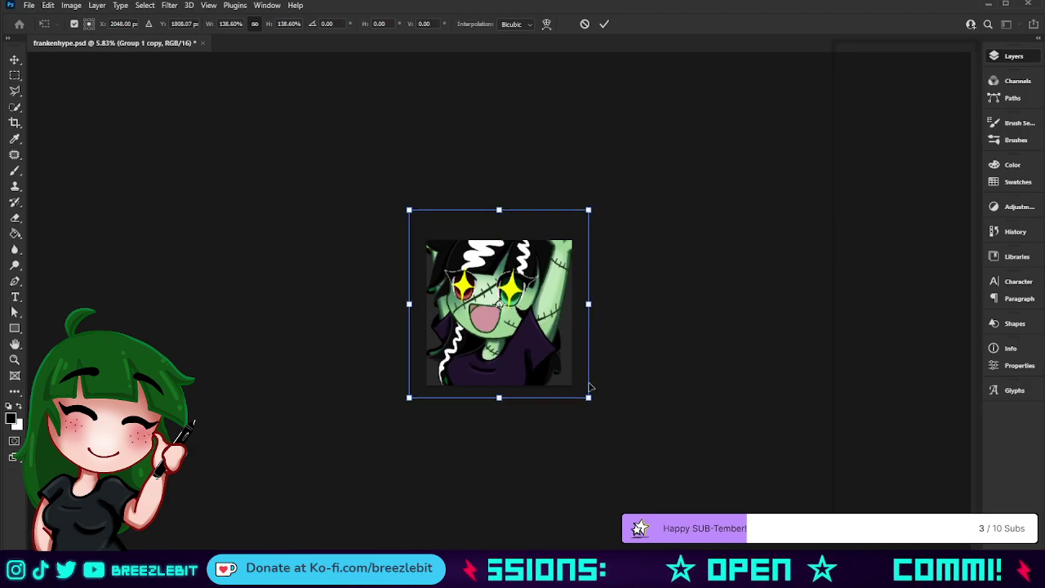
drag(589, 211, 586, 215)
Nudge the enlarged copy to X 2048 px and Y 1739.47 px to align it with the original emote, and apply the transform
key(Down)
key(Down)
key(Down)
key(Down)
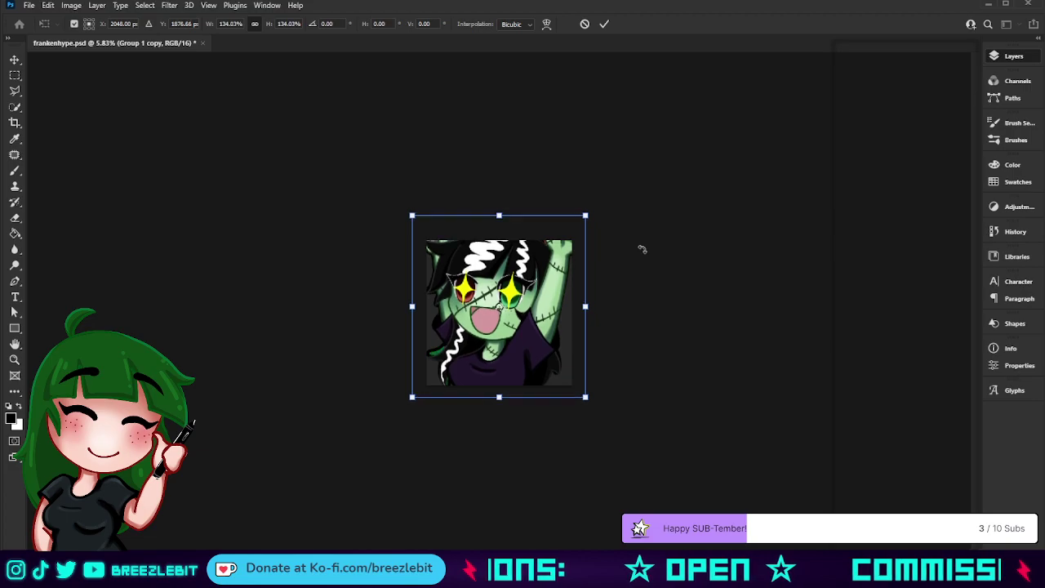
key(Right)
key(Up)
key(Up)
key(Up)
key(Up)
key(Up)
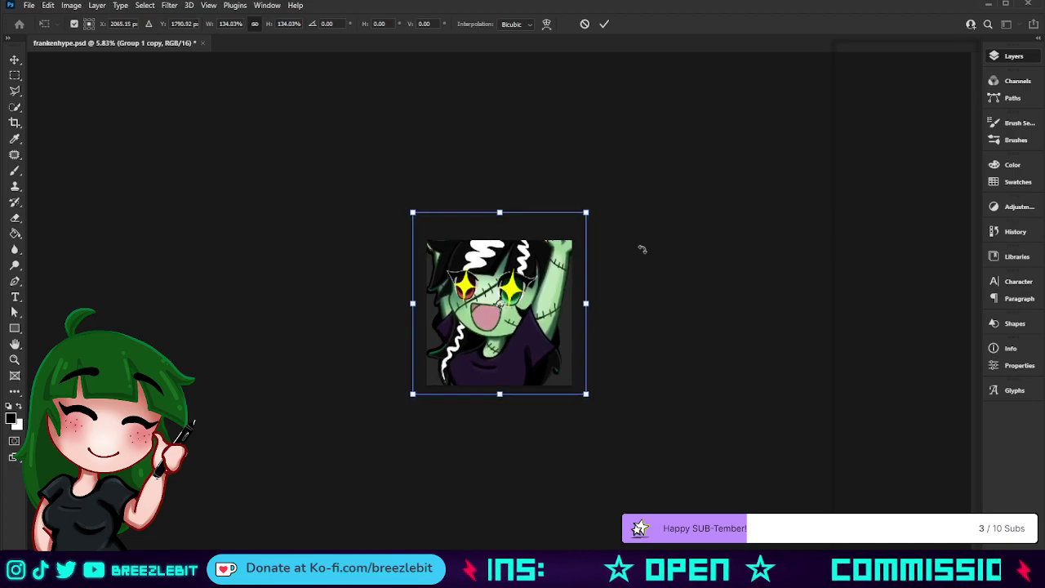
key(Up)
key(Up)
key(Up)
key(Up)
key(Up)
key(Up)
key(Up)
key(Left)
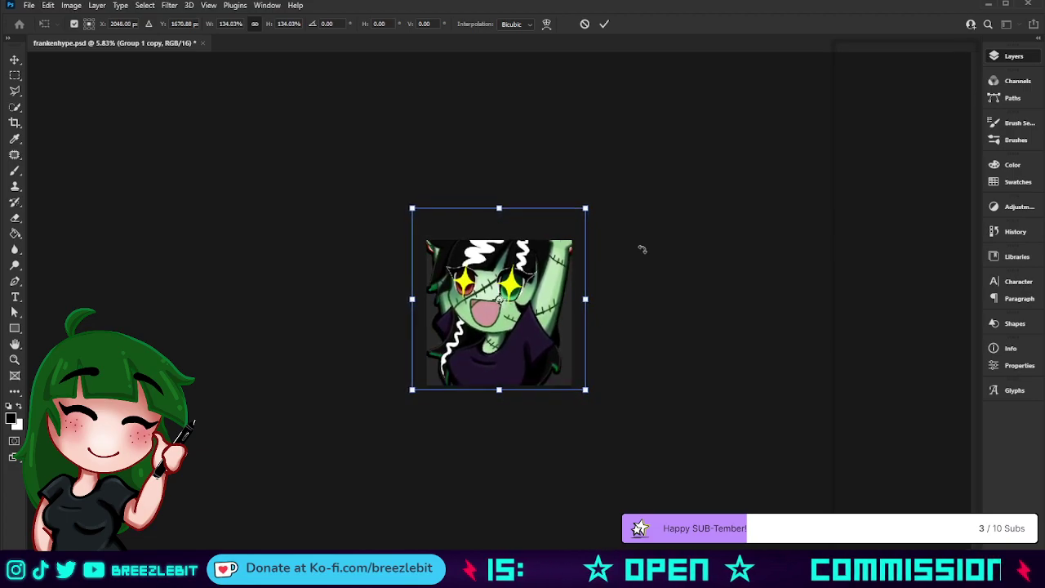
key(Down)
key(Down)
key(Down)
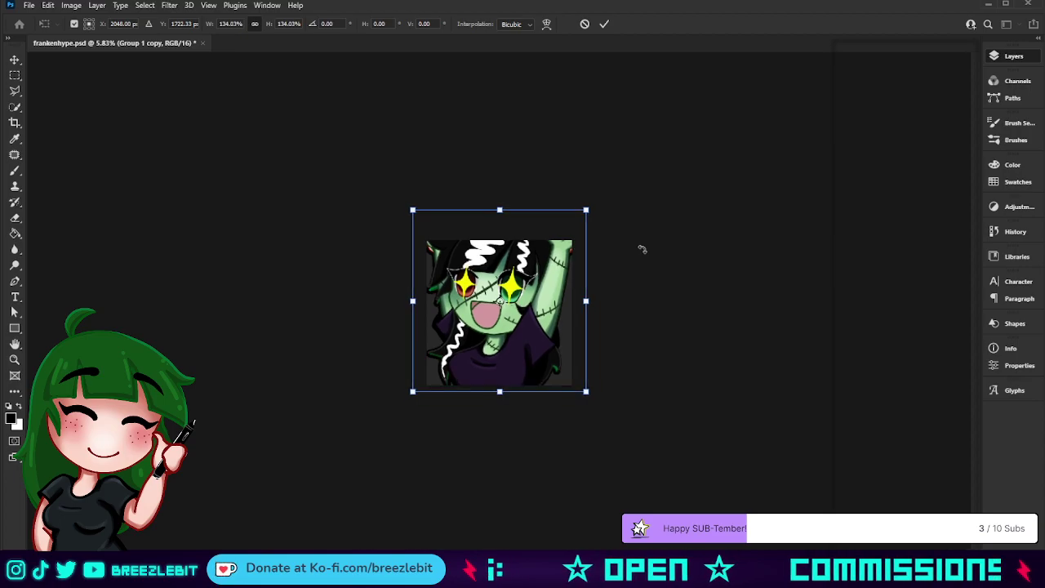
key(Right)
key(Down)
key(Left)
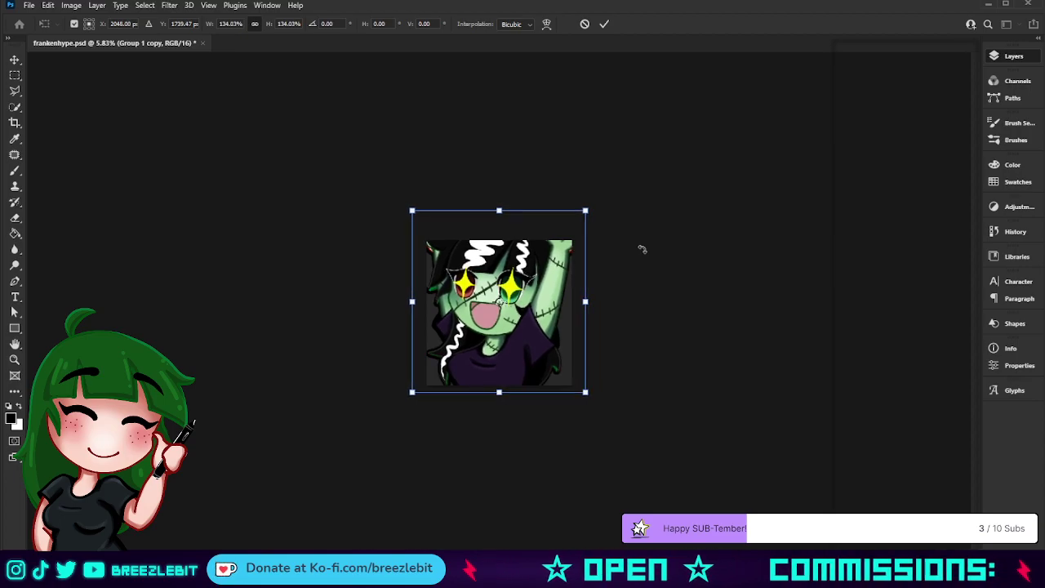
key(Return)
key(z)
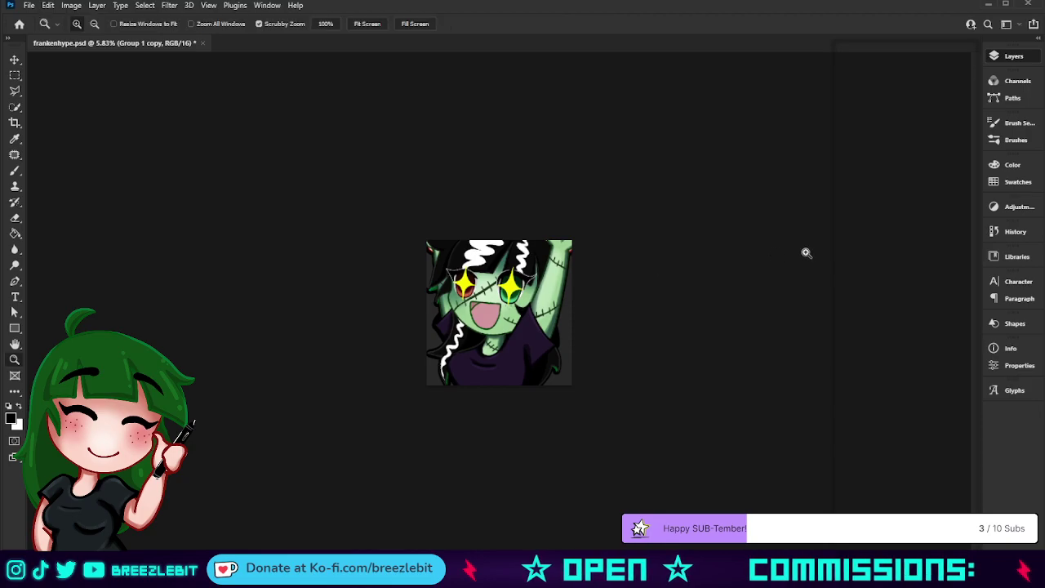
key(ctrl+j)
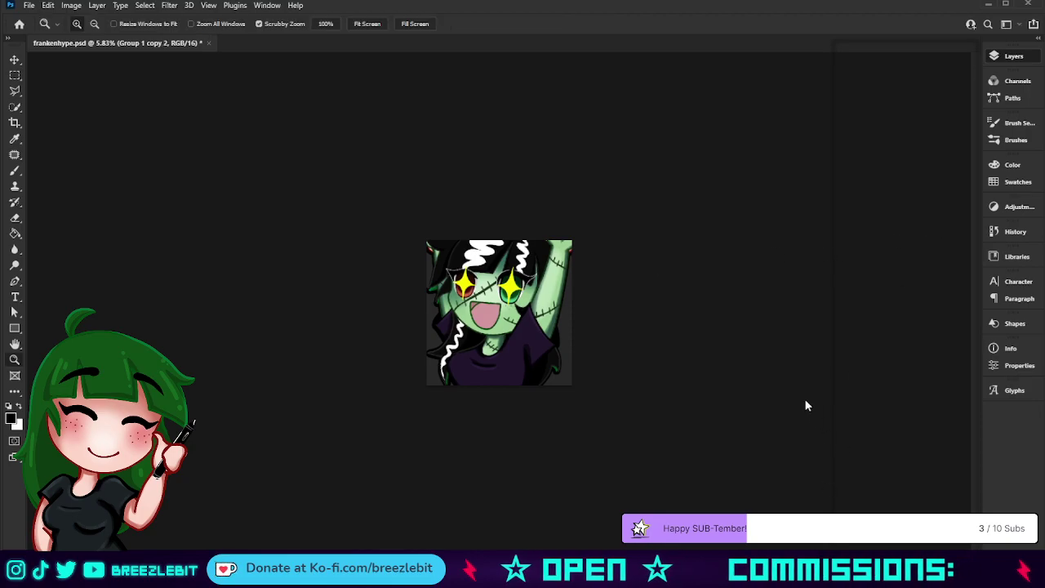
key(ctrl+z)
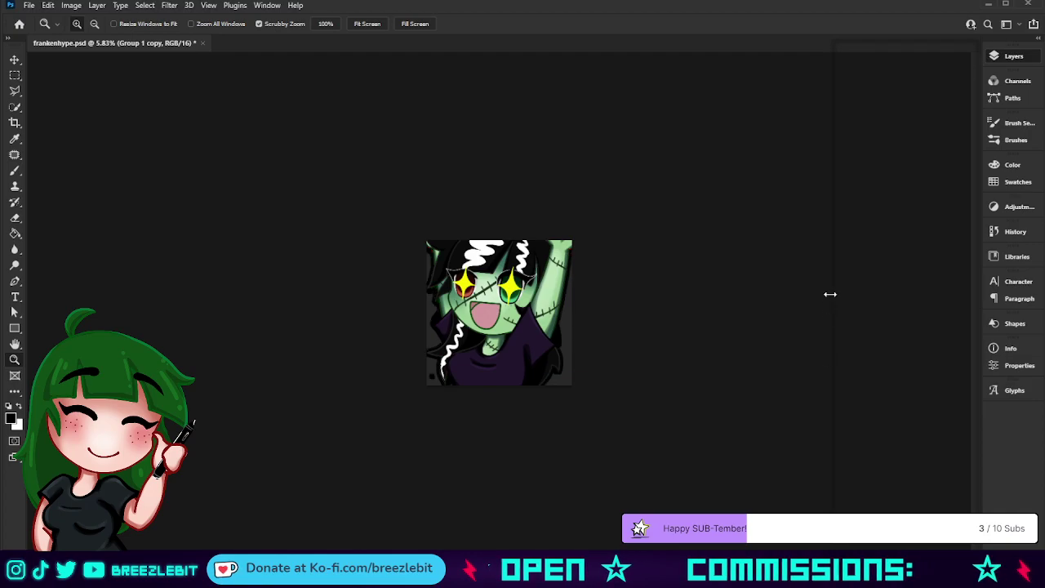
Show the HYPE lettering and nudge the enlarged character copy up to Y 1667.63 px, applying the transform
drag(439, 402, 499, 420)
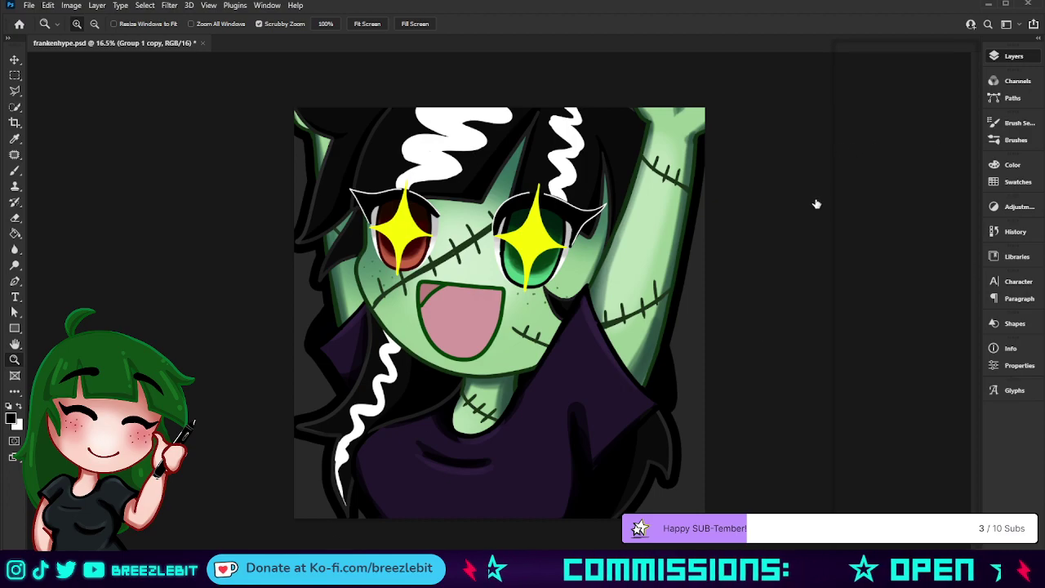
click(843, 162)
drag(729, 266, 642, 291)
key(ctrl+t)
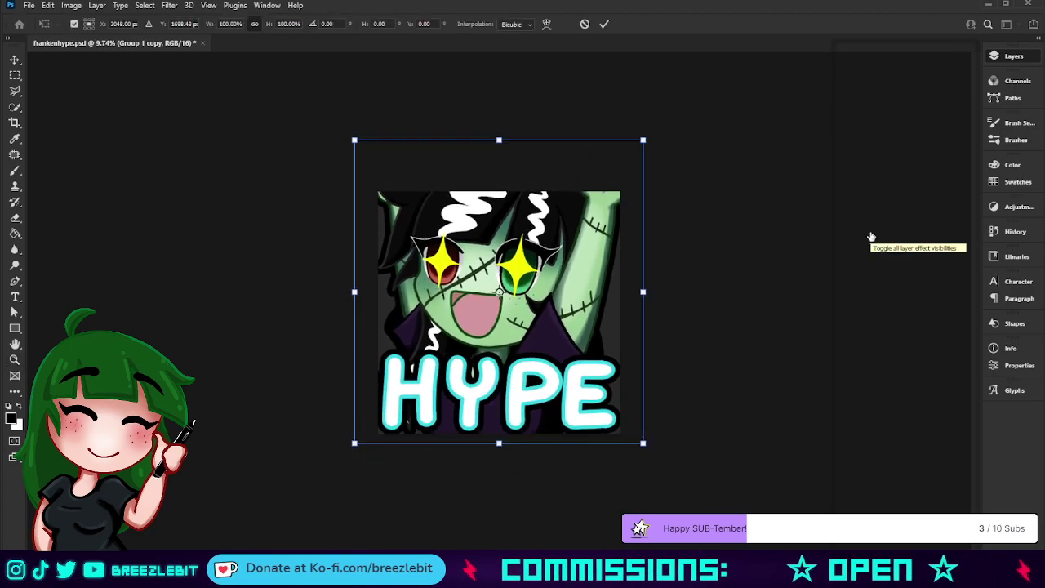
key(Up)
key(Return)
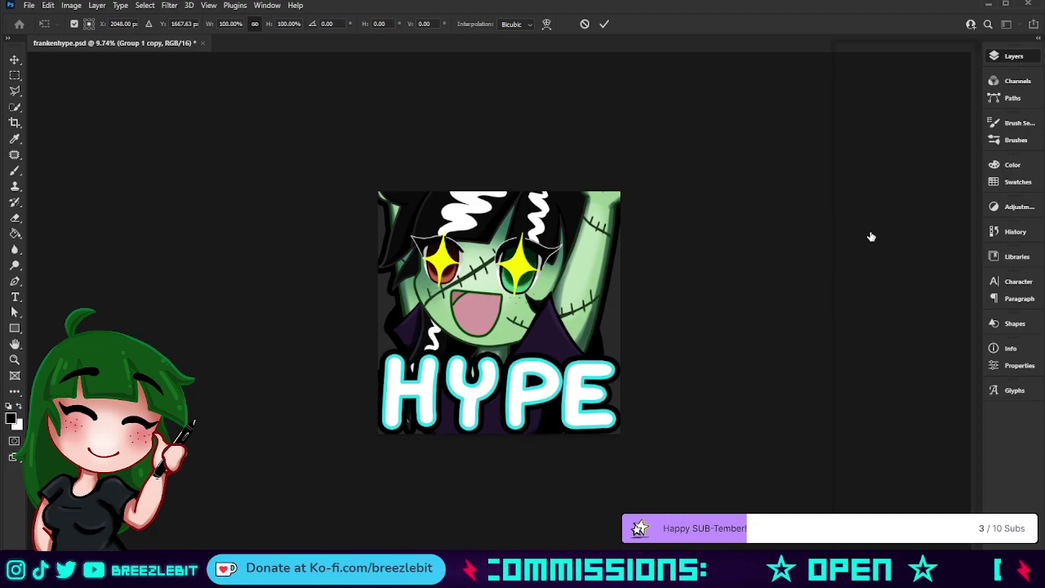
Recolor the colored outline of the HYPE lettering to a bright crimson, comparing it with a gold outline
key(z)
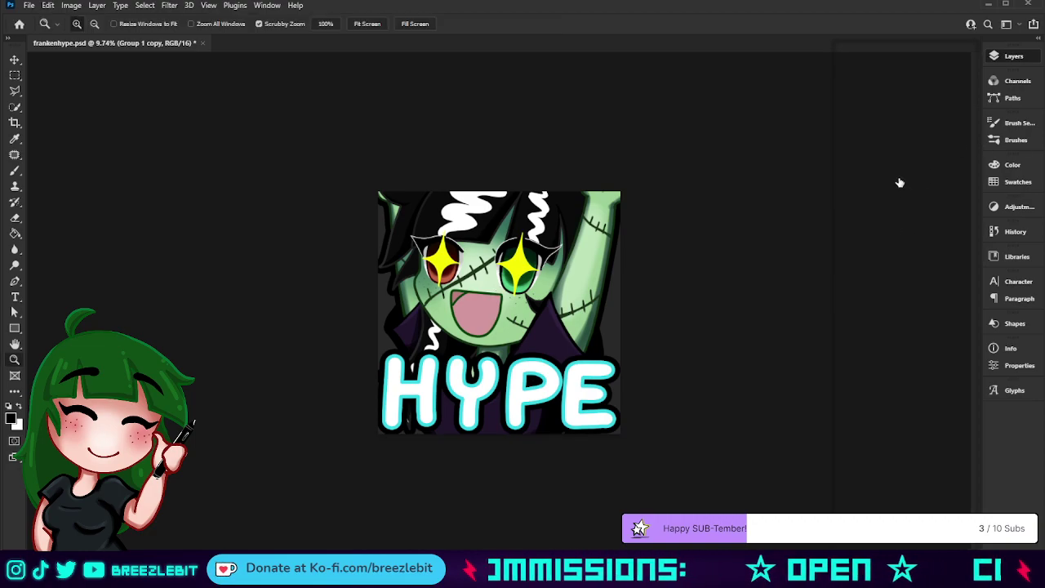
key(h)
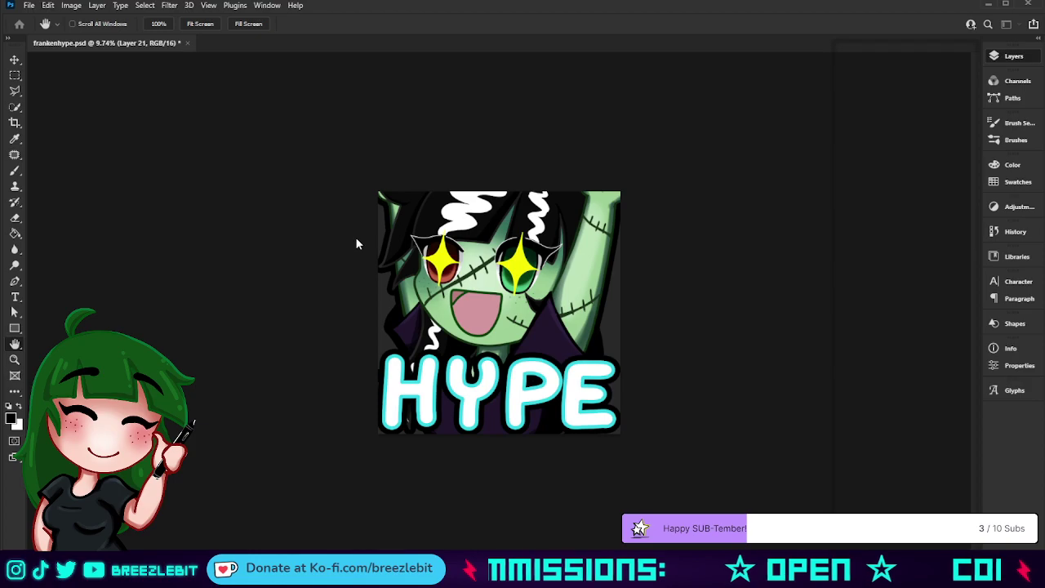
key(i)
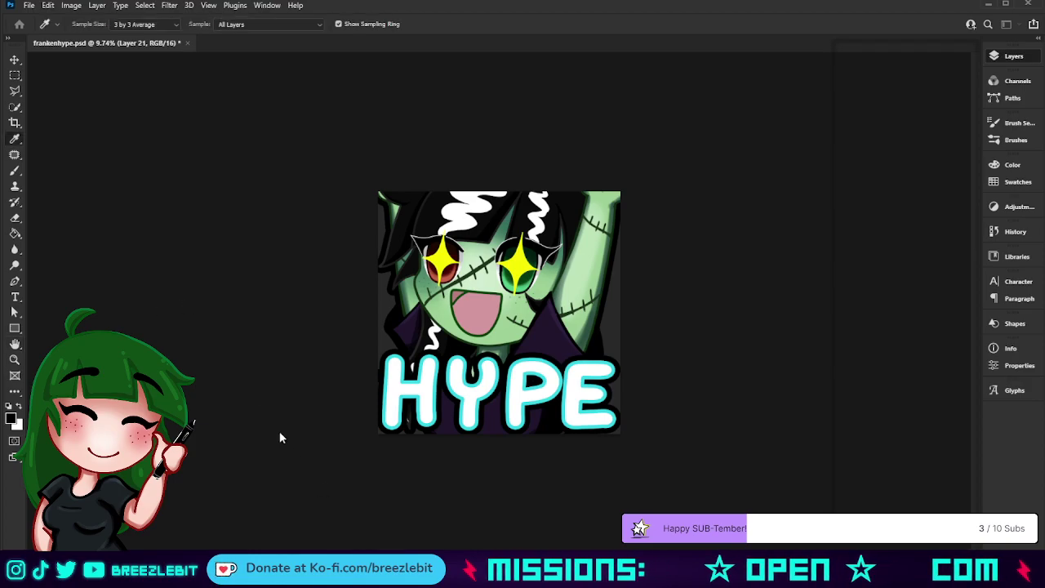
key(ctrl+z)
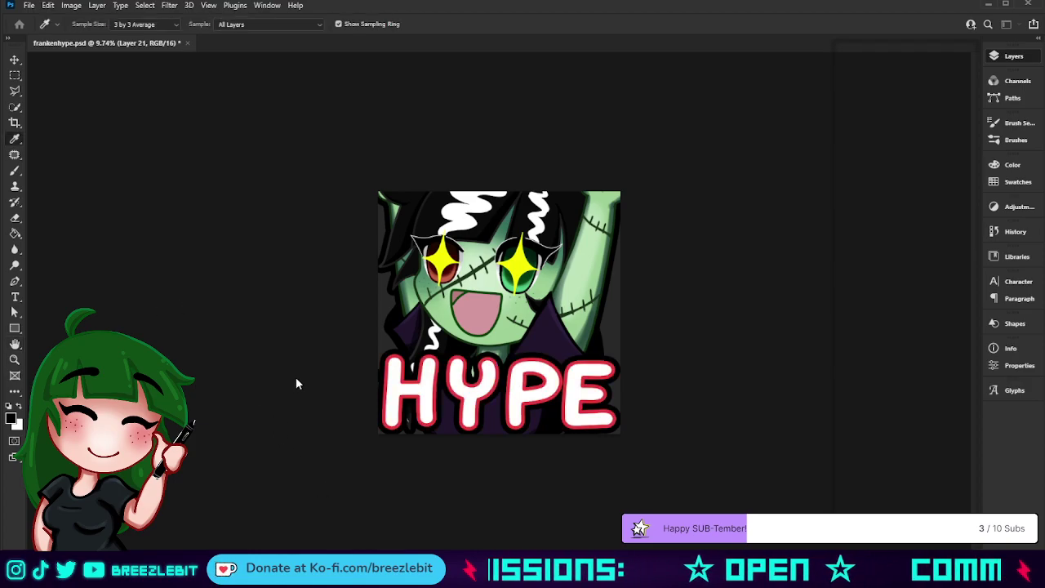
key(ctrl+z)
key(ctrl+z)
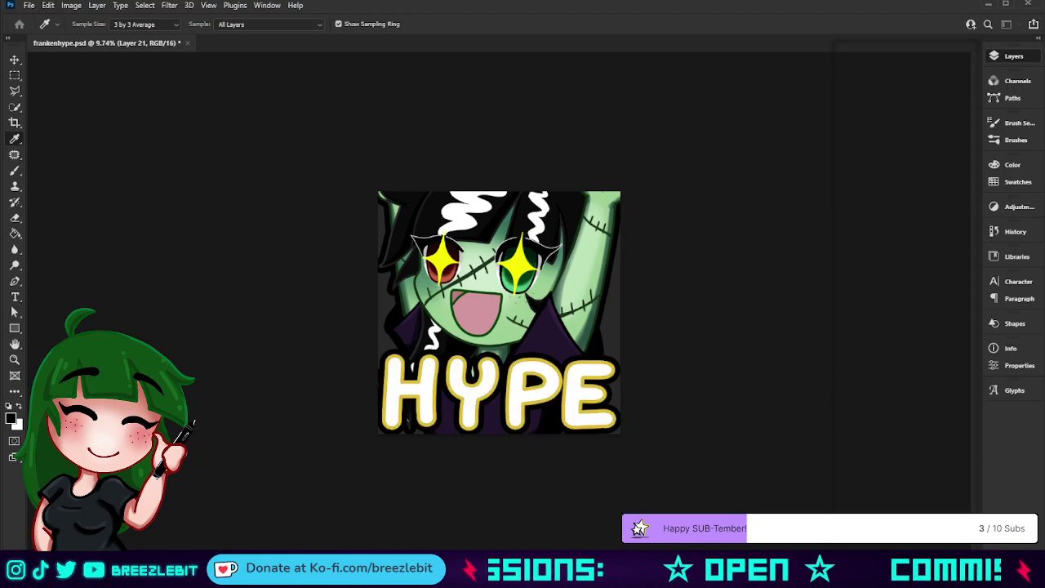
key(ctrl+shift+z)
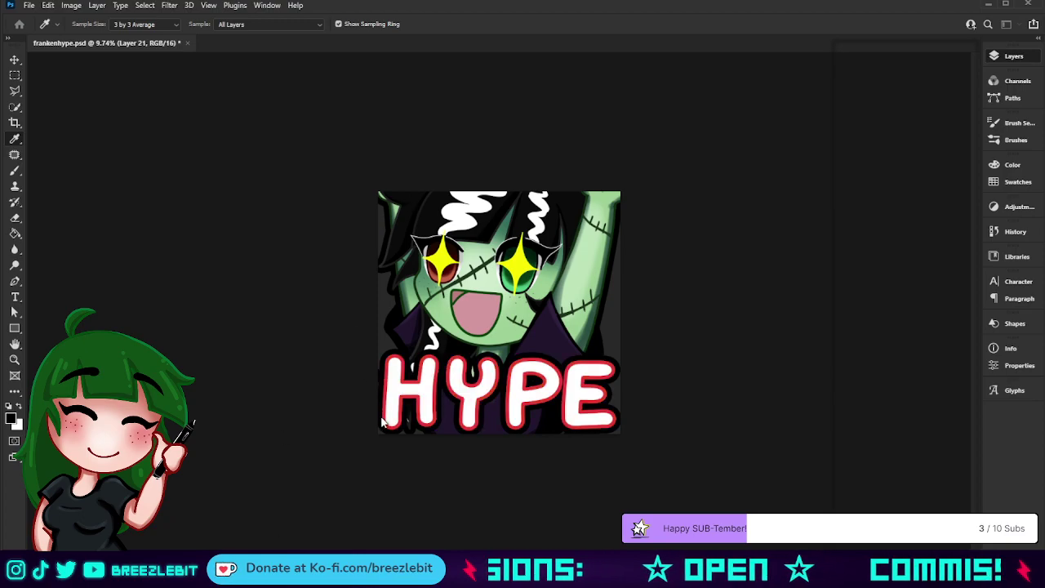
Deepen the HYPE lettering's colored outline to a darker red and save the document
key(h)
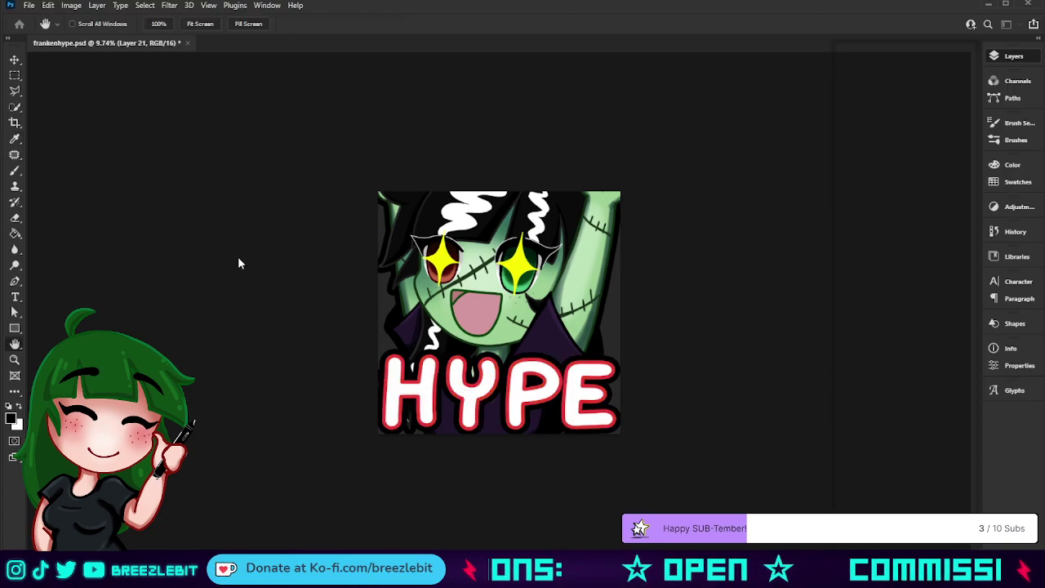
key(i)
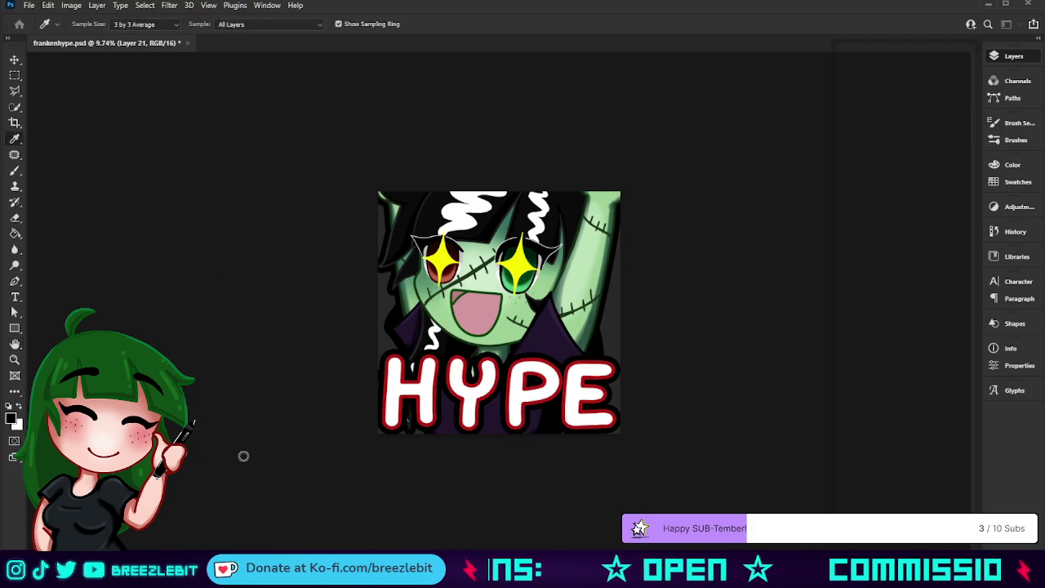
key(h)
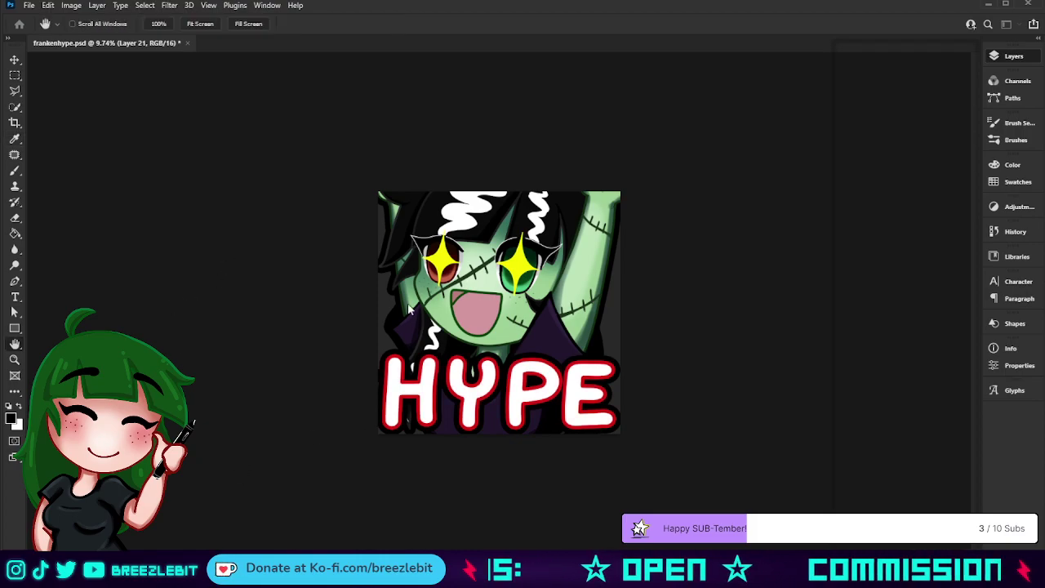
key(z)
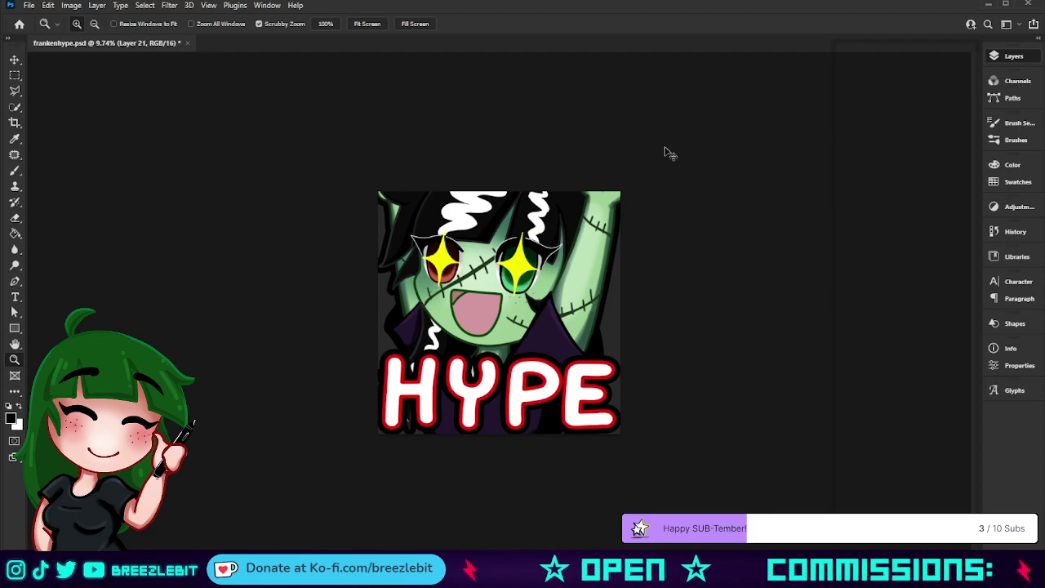
key(ctrl+s)
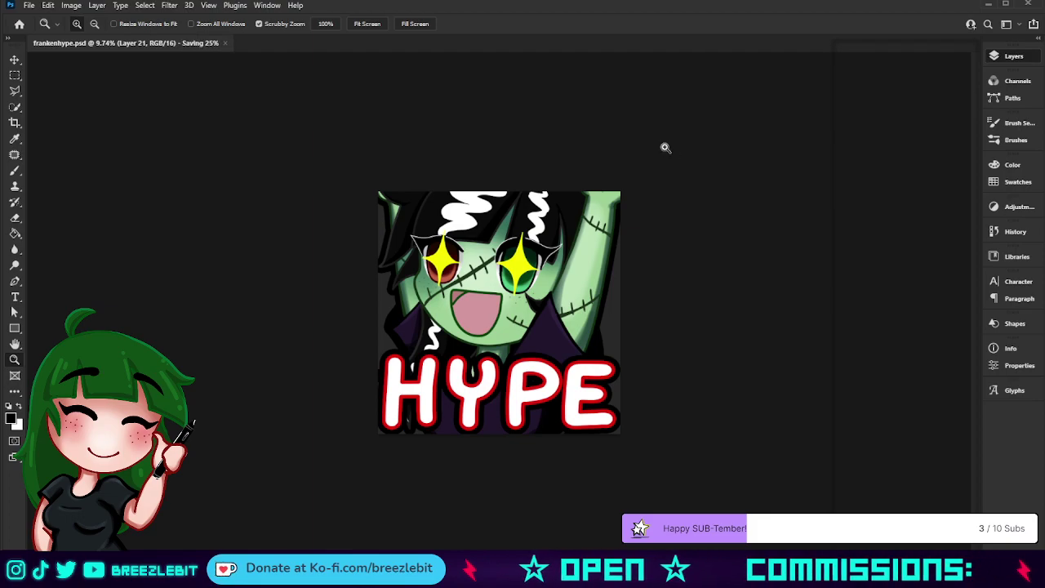